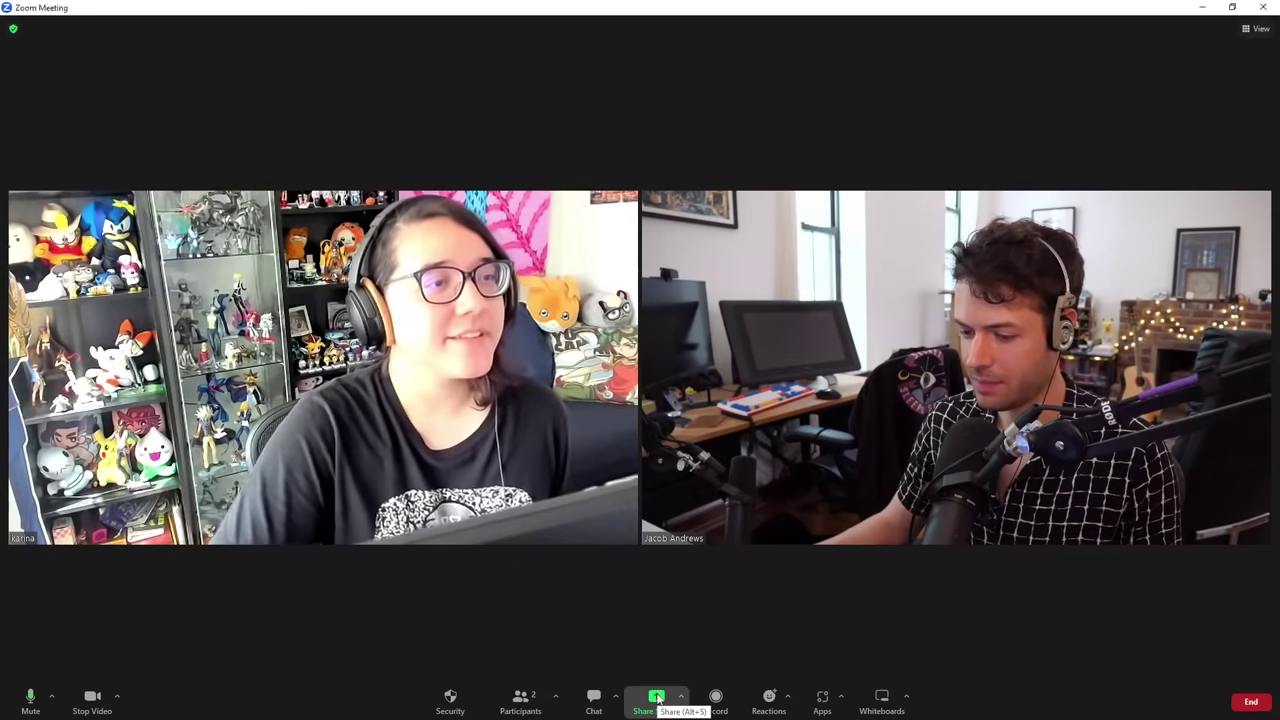
# - Share the CLIP STUDIO PAINT window in the Zoom meeting and move the floating participant videos closer to the screen's corner
pyautogui.click(656, 698)
pyautogui.click(719, 362)
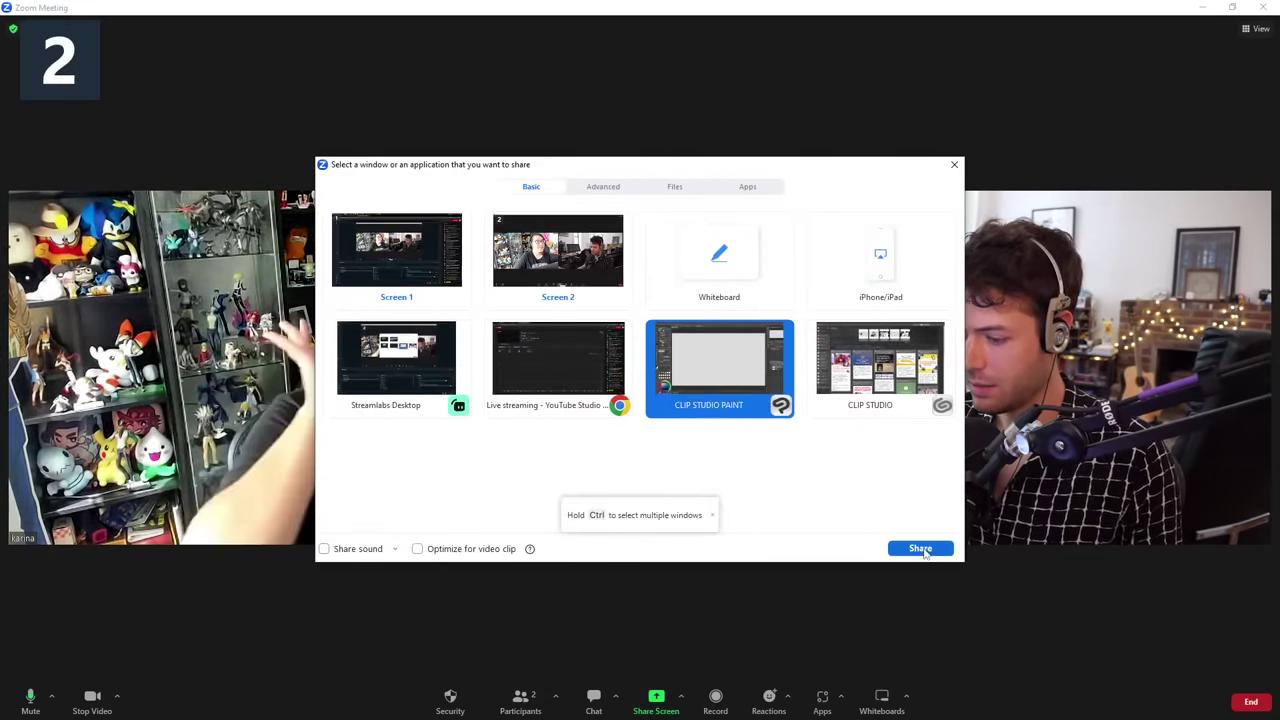
pyautogui.click(922, 551)
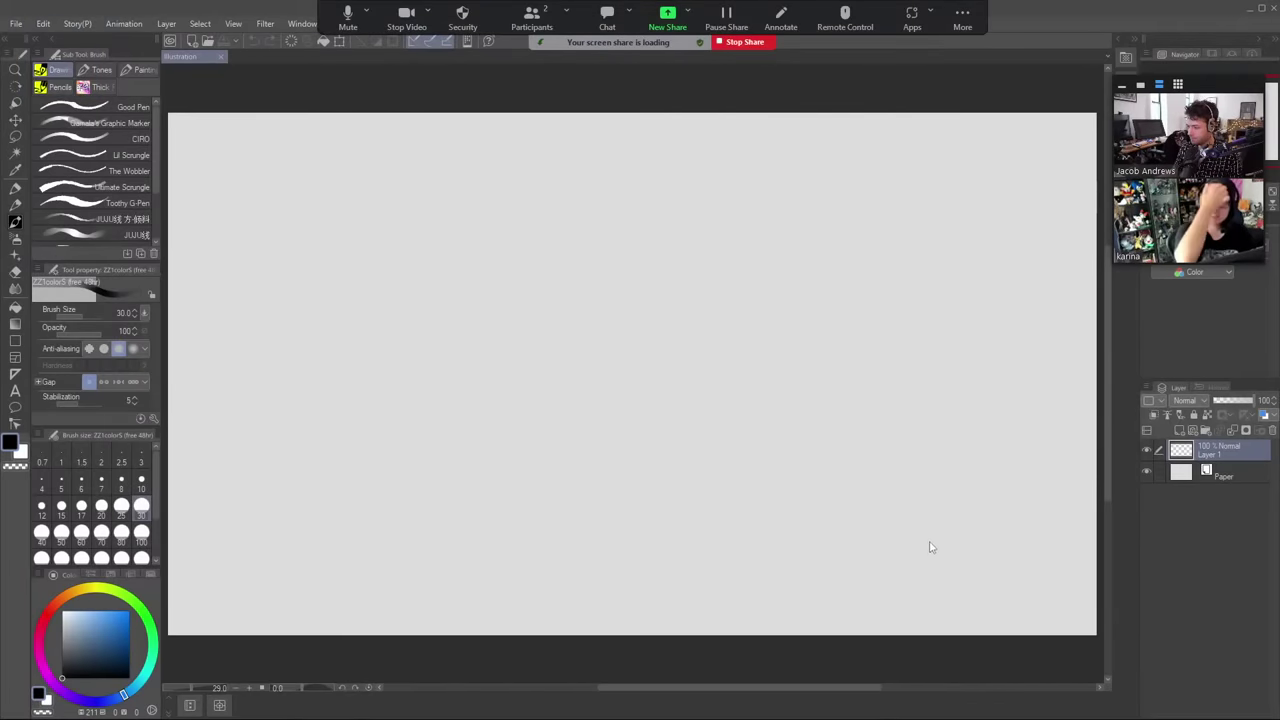
pyautogui.moveTo(1204, 86); pyautogui.dragTo(1212, 70)
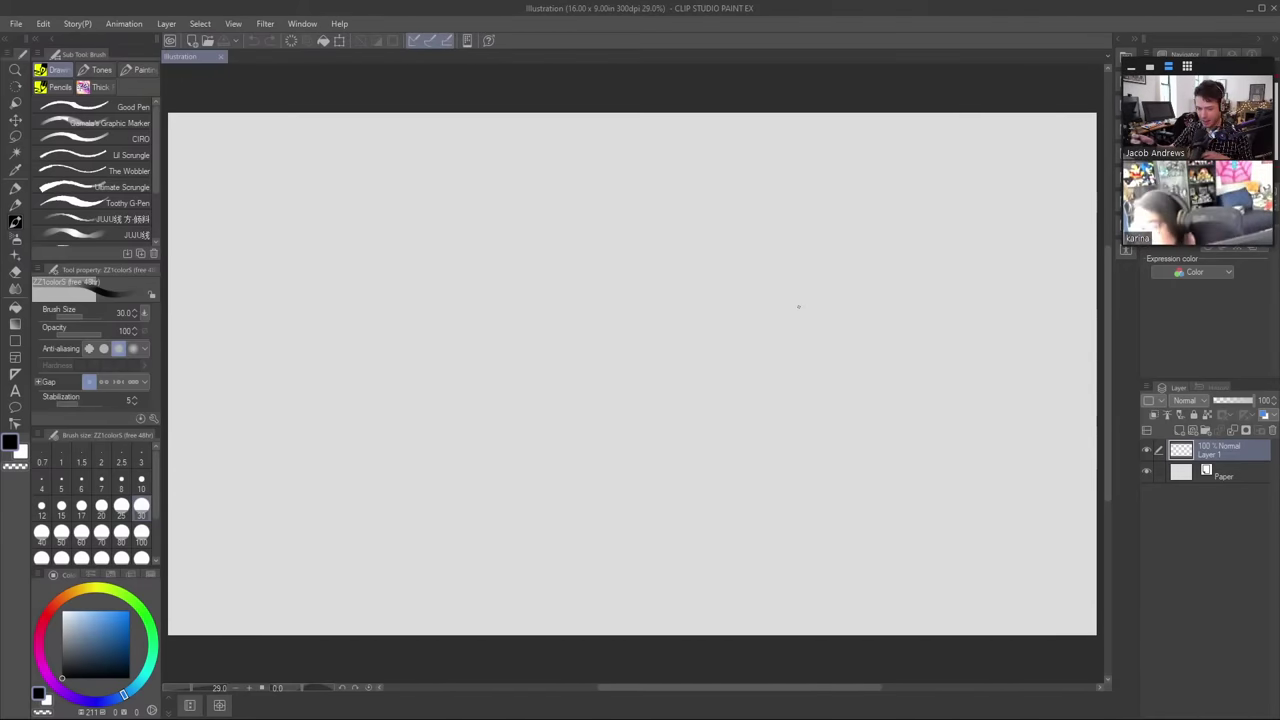
# - Select the JUJU brush directly below Toothy G-Pen and test it with freehand strokes on the blank canvas, undoing each one
pyautogui.click(133, 219)
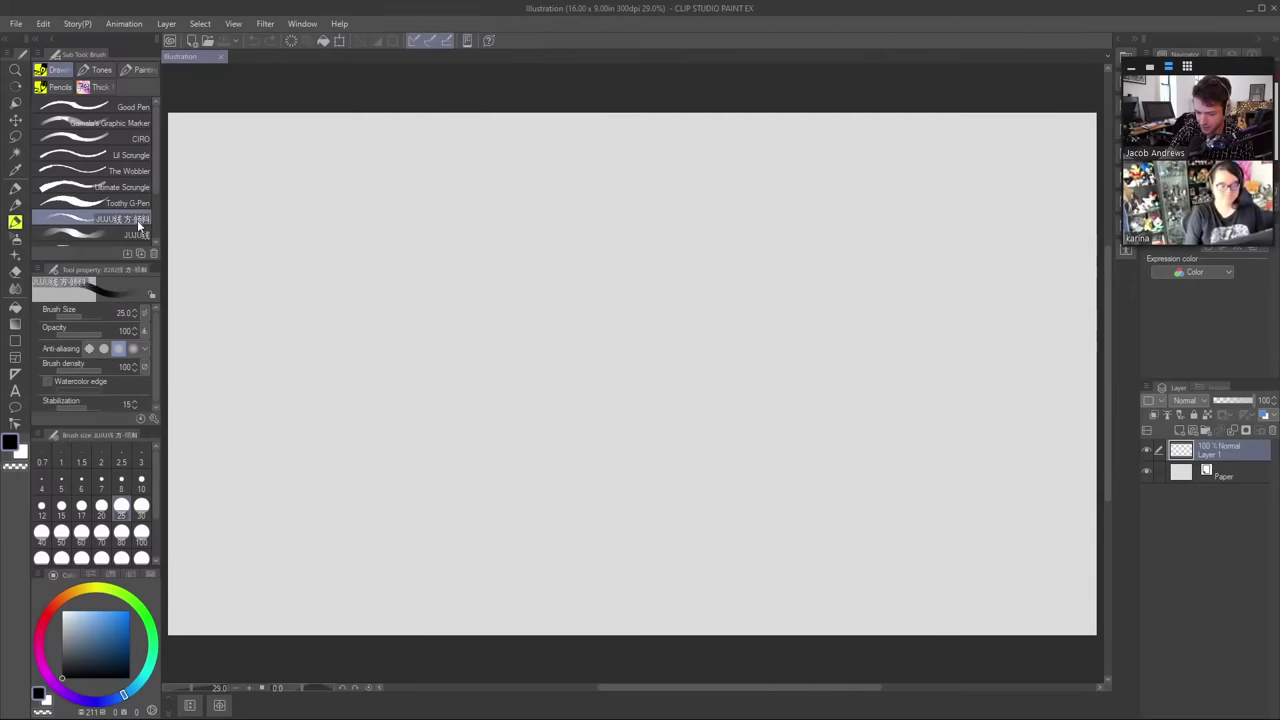
pyautogui.moveTo(473, 362)
pyautogui.mouseDown()
pyautogui.moveTo(582, 252)
pyautogui.moveTo(579, 404)
pyautogui.moveTo(704, 348)
pyautogui.moveTo(789, 380)
pyautogui.mouseUp()
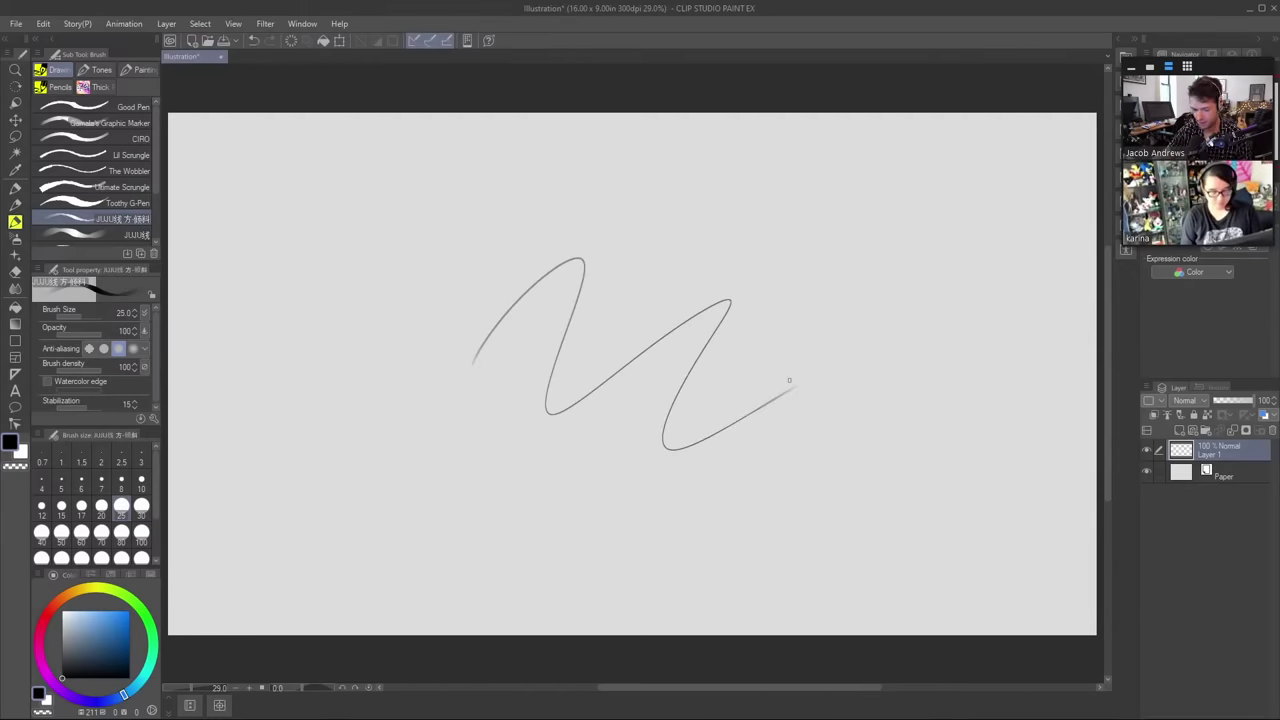
pyautogui.hotkey('ctrl', 'z')
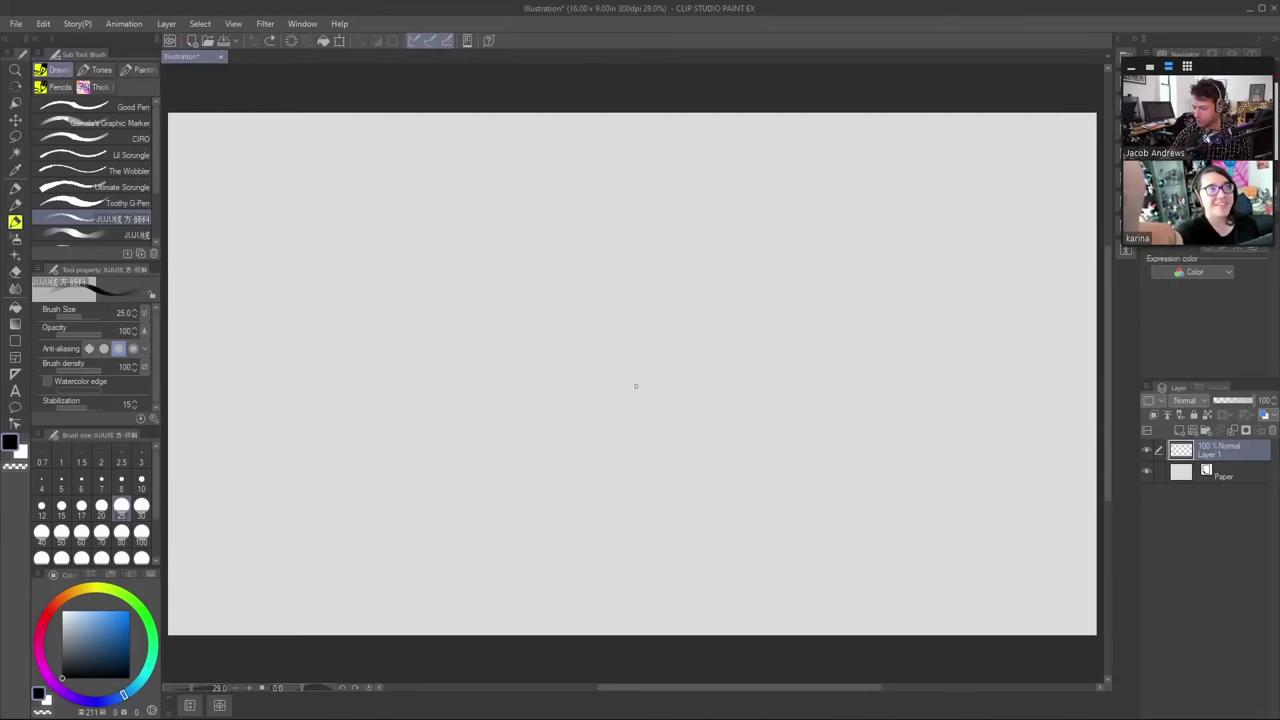
pyautogui.moveTo(551, 464)
pyautogui.mouseDown()
pyautogui.moveTo(663, 444)
pyautogui.moveTo(678, 412)
pyautogui.mouseUp()
pyautogui.hotkey('ctrl', 'z')
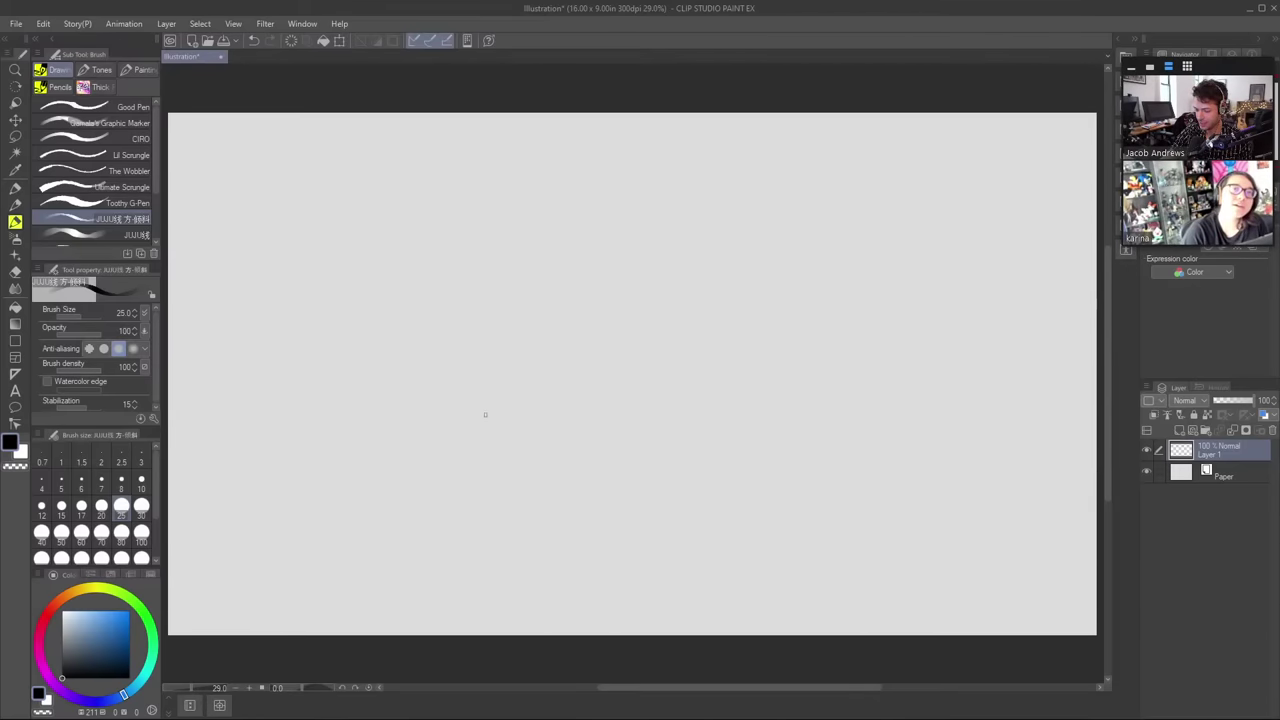
# - Sketch the bowed left side and the arched top edge of a large mug-shaped head in the middle of the canvas
pyautogui.moveTo(438, 492); pyautogui.dragTo(430, 280)
pyautogui.hotkey('ctrl', 'z')
pyautogui.hotkey('ctrl', 'z')
pyautogui.moveTo(446, 514)
pyautogui.mouseDown()
pyautogui.moveTo(431, 280)
pyautogui.moveTo(566, 237)
pyautogui.moveTo(694, 266)
pyautogui.mouseUp()
pyautogui.hotkey('ctrl', 'z')
pyautogui.moveTo(436, 270); pyautogui.dragTo(714, 250)
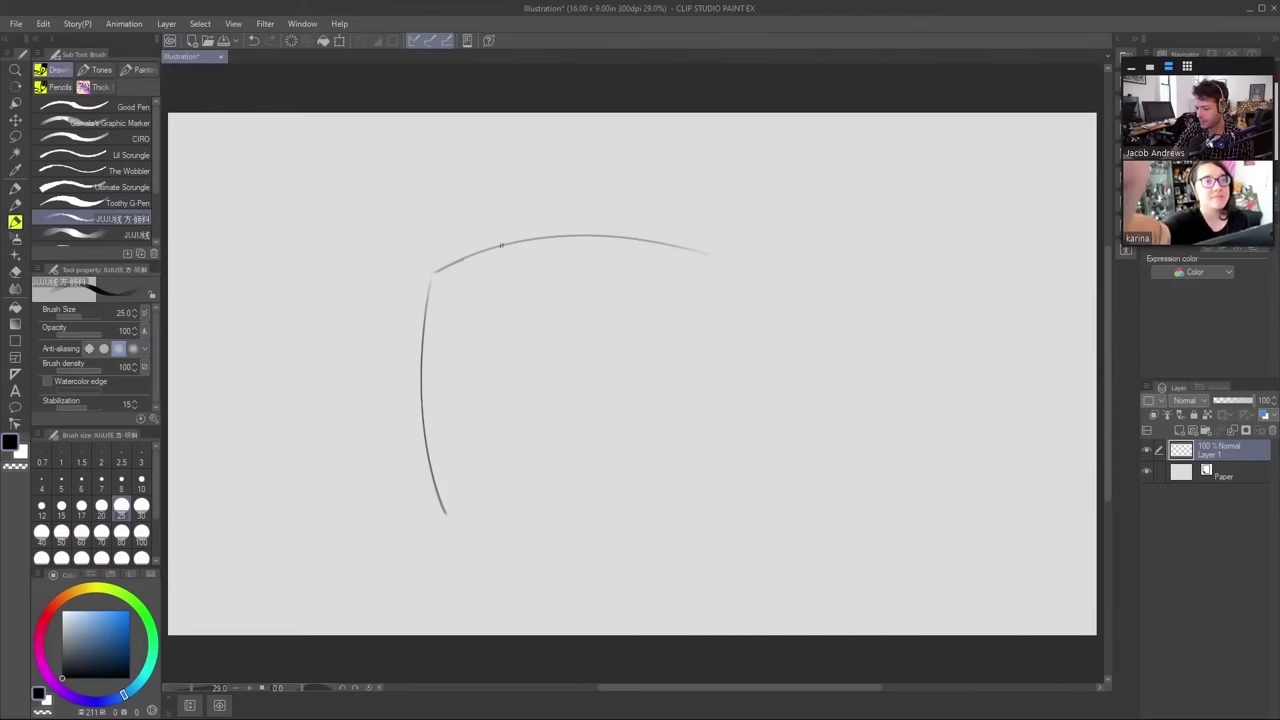
pyautogui.moveTo(434, 270); pyautogui.dragTo(724, 252)
# - Sketch the head's curved bottom edge and bowed right side with doubled strokes to close the mug shape
pyautogui.moveTo(446, 515)
pyautogui.mouseDown()
pyautogui.moveTo(474, 527)
pyautogui.moveTo(736, 512)
pyautogui.mouseUp()
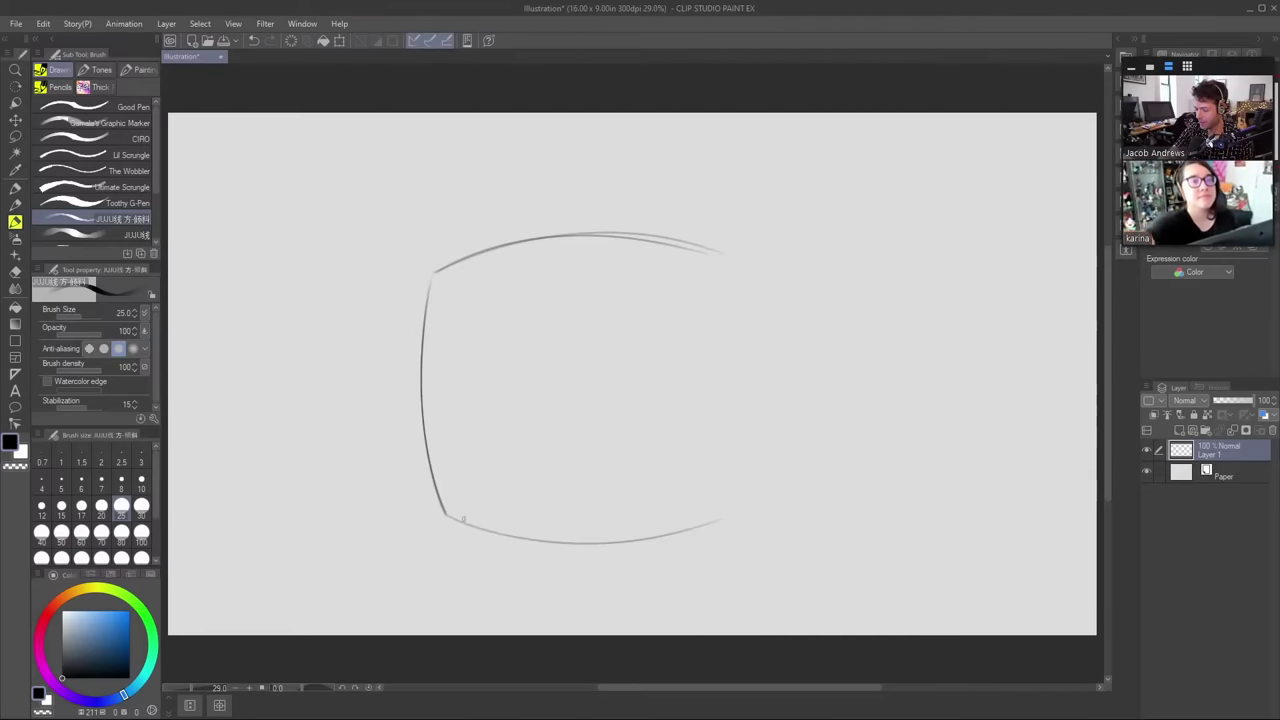
pyautogui.moveTo(448, 516); pyautogui.dragTo(729, 518)
pyautogui.moveTo(730, 252)
pyautogui.mouseDown()
pyautogui.moveTo(748, 352)
pyautogui.moveTo(738, 502)
pyautogui.moveTo(754, 320)
pyautogui.moveTo(736, 510)
pyautogui.moveTo(732, 278)
pyautogui.moveTo(738, 508)
pyautogui.mouseUp()
pyautogui.hotkey('ctrl', 'z')
pyautogui.hotkey('ctrl', 'z')
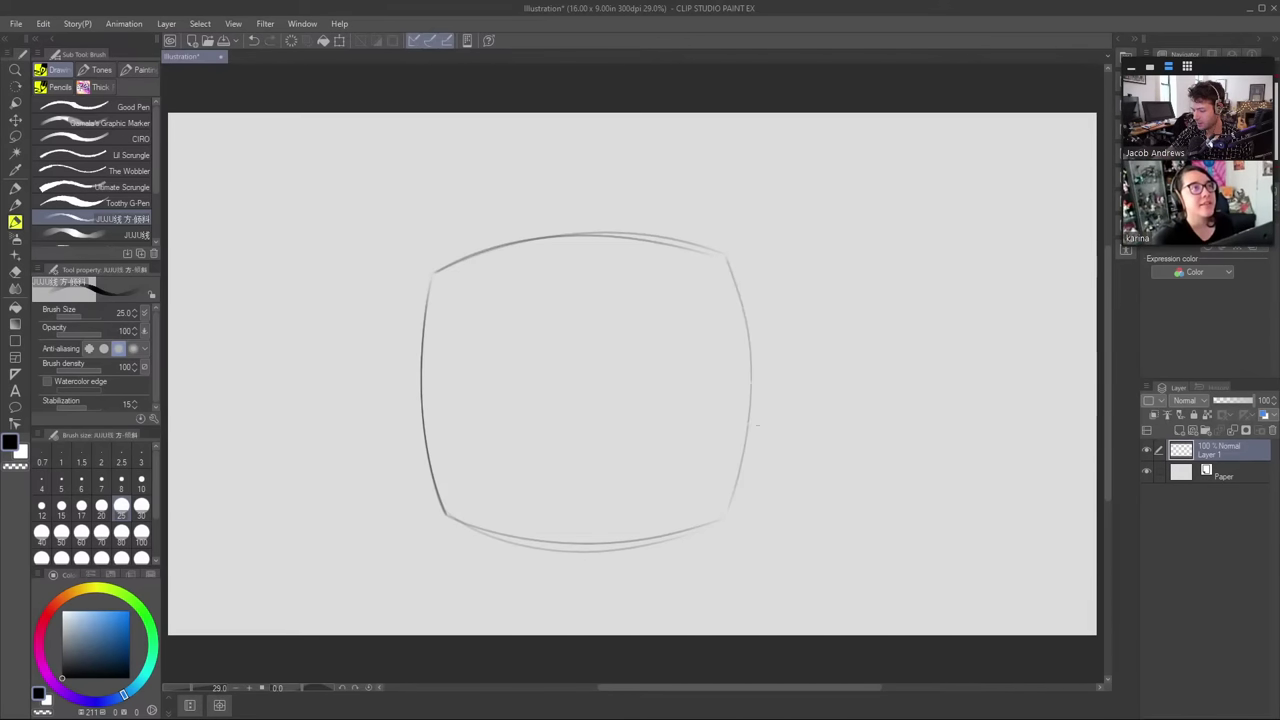
pyautogui.moveTo(728, 258); pyautogui.dragTo(740, 495)
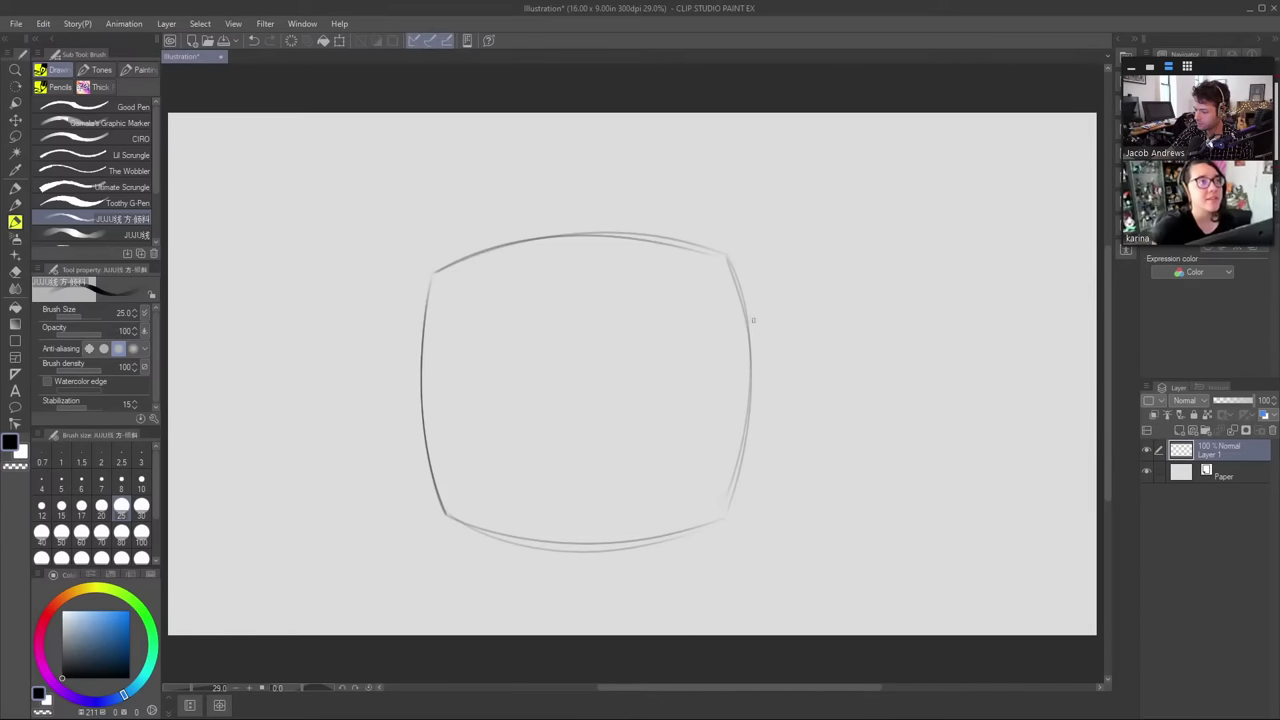
# - Sketch a rounded mug handle with outer and inner curves on the head's right side
pyautogui.moveTo(747, 320)
pyautogui.mouseDown()
pyautogui.moveTo(777, 328)
pyautogui.moveTo(791, 419)
pyautogui.moveTo(797, 408)
pyautogui.moveTo(738, 456)
pyautogui.mouseUp()
pyautogui.hotkey('ctrl', 'z')
pyautogui.moveTo(795, 414); pyautogui.dragTo(752, 462)
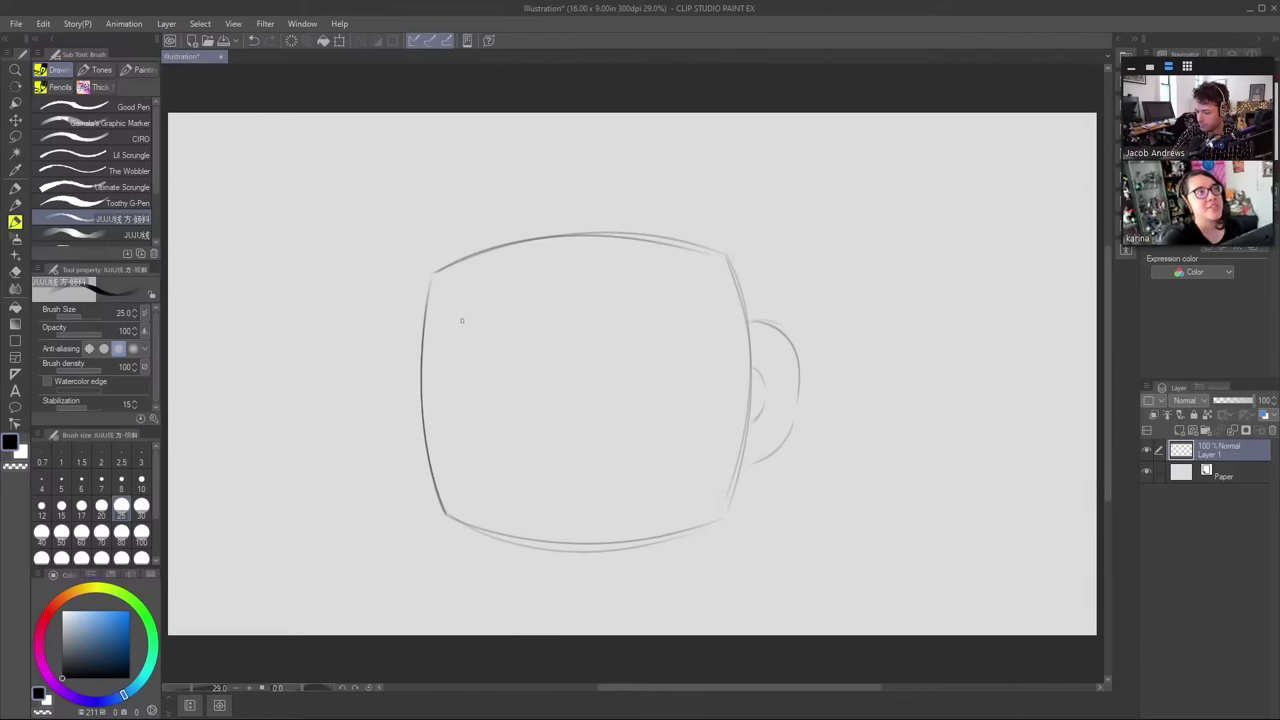
# - Draw two small, widely spaced scribbled eyes near the head's sides, each with a short line underneath
pyautogui.moveTo(460, 345); pyautogui.dragTo(452, 350)
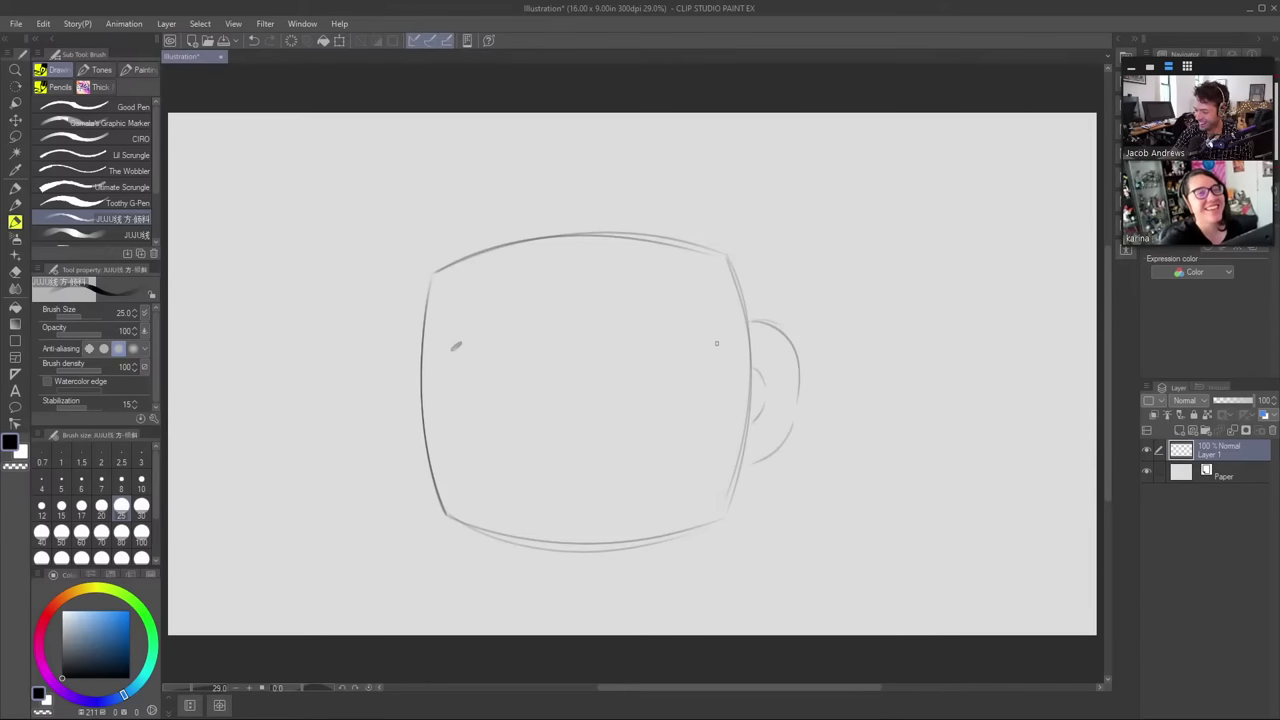
pyautogui.moveTo(708, 336); pyautogui.dragTo(712, 339)
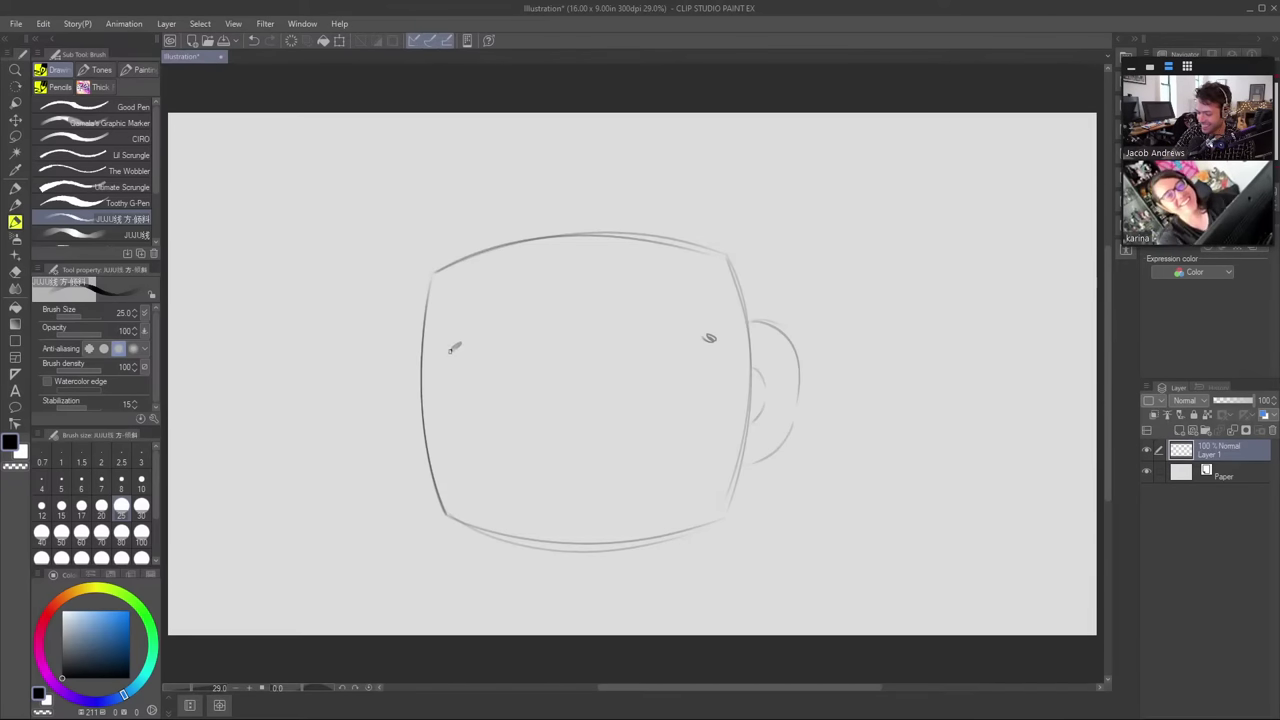
pyautogui.moveTo(451, 350)
pyautogui.mouseDown()
pyautogui.moveTo(462, 343)
pyautogui.moveTo(452, 346)
pyautogui.mouseUp()
pyautogui.hotkey('ctrl', 'z')
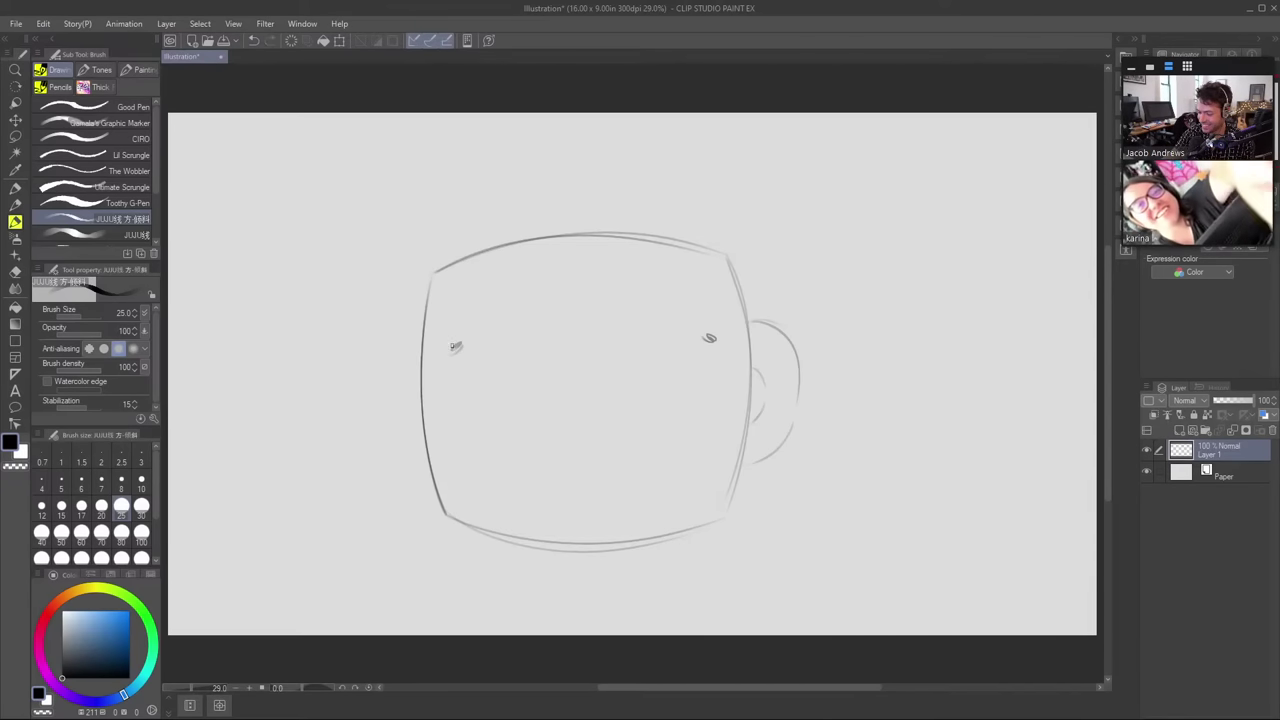
pyautogui.moveTo(704, 341); pyautogui.dragTo(716, 345)
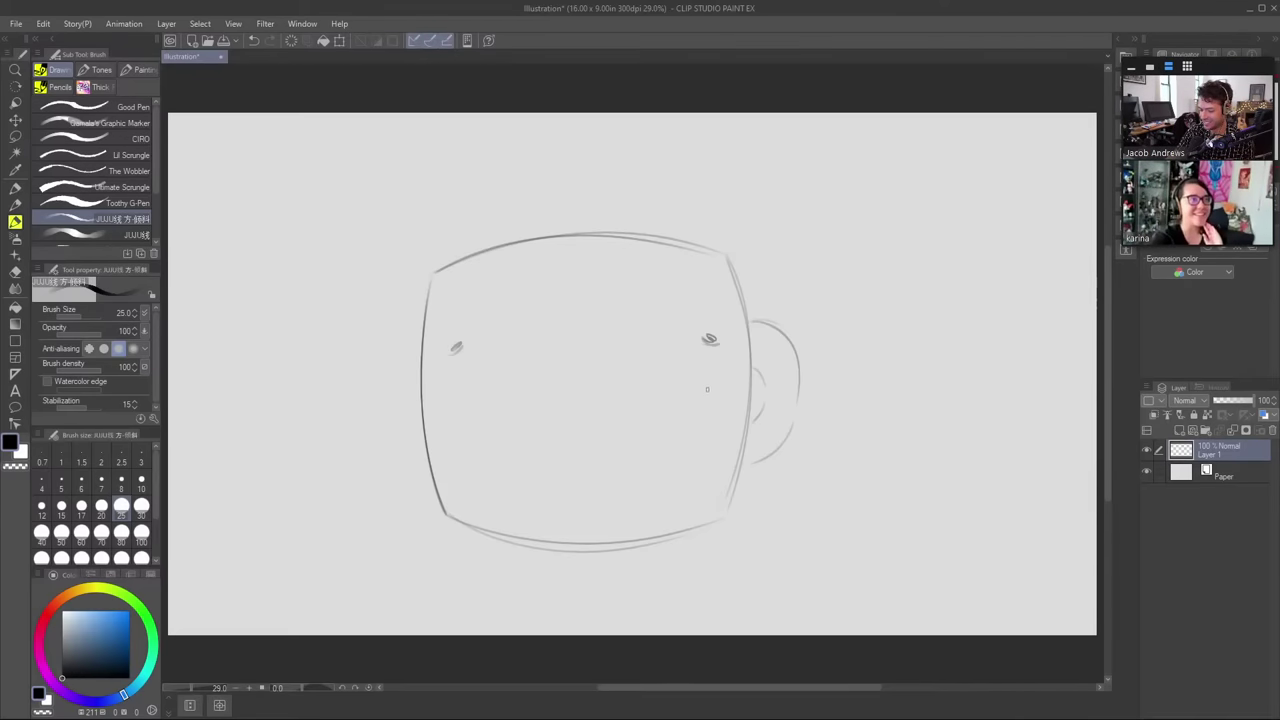
# - Draw a wide, shallow smile between and below the eyes, with short ticks at both mouth corners
pyautogui.moveTo(456, 382); pyautogui.dragTo(704, 385)
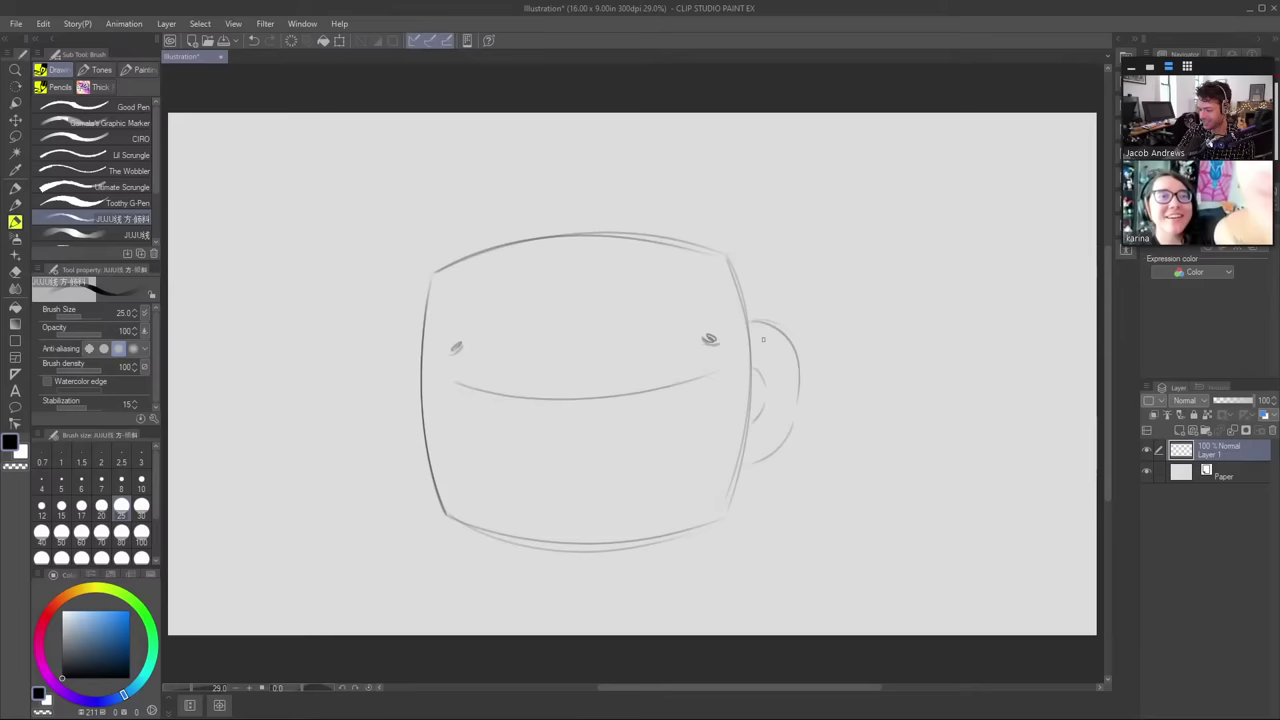
pyautogui.hotkey('ctrl', 'z')
pyautogui.moveTo(458, 383)
pyautogui.mouseDown()
pyautogui.moveTo(575, 394)
pyautogui.moveTo(725, 349)
pyautogui.moveTo(674, 376)
pyautogui.moveTo(517, 389)
pyautogui.moveTo(466, 378)
pyautogui.moveTo(573, 396)
pyautogui.moveTo(734, 344)
pyautogui.mouseUp()
pyautogui.hotkey('ctrl', 'z')
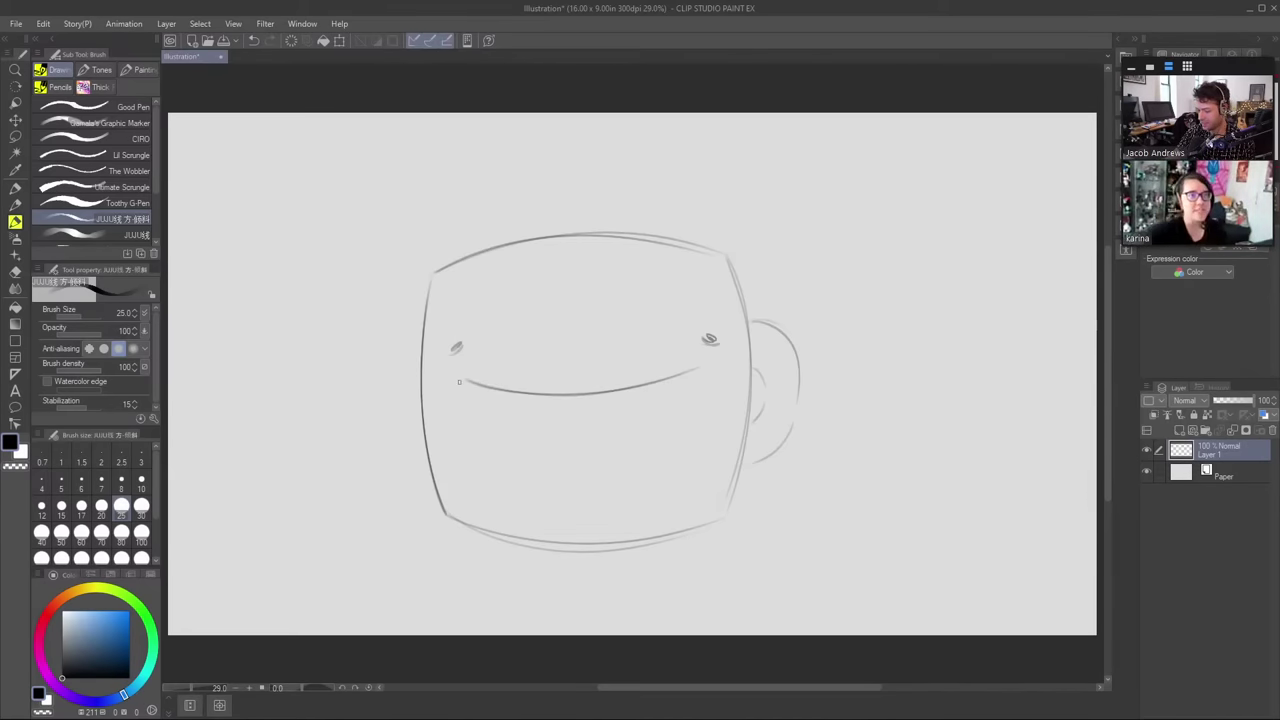
pyautogui.moveTo(459, 381); pyautogui.dragTo(468, 385)
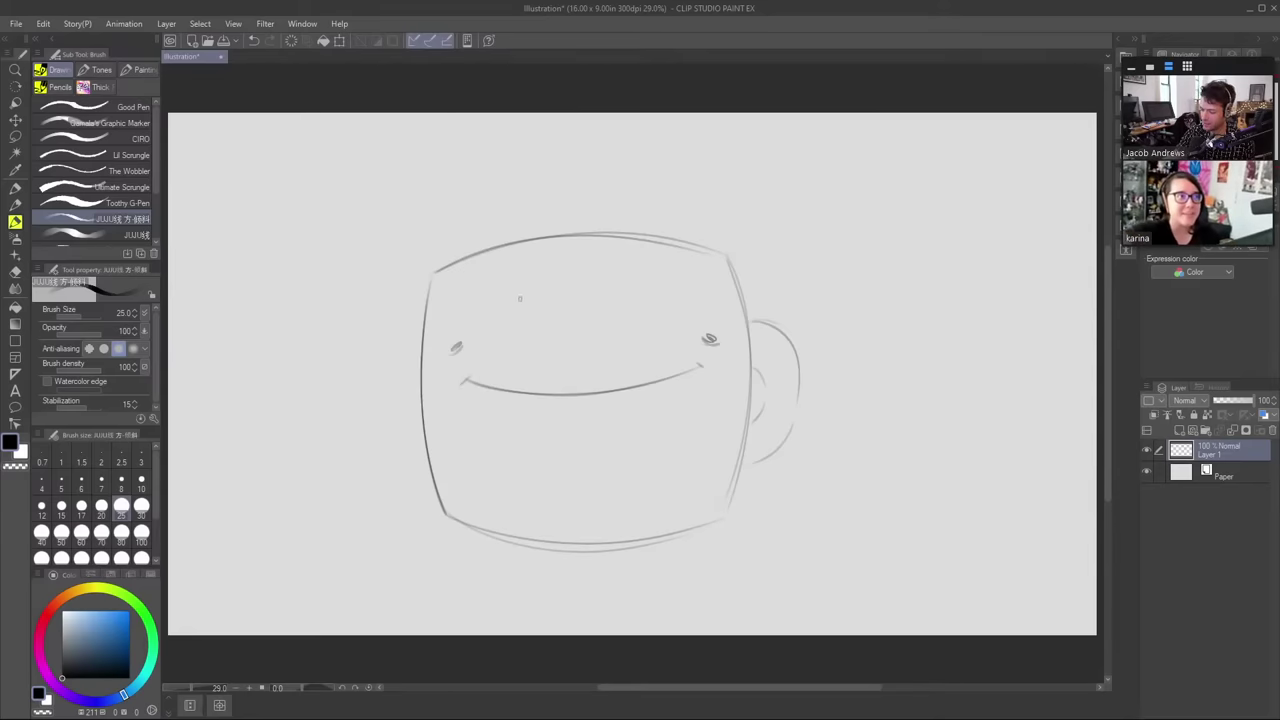
# - Sketch rounded eyebrows overlapping both sides of the head and erase the head outline running through them
pyautogui.moveTo(411, 310); pyautogui.dragTo(480, 290)
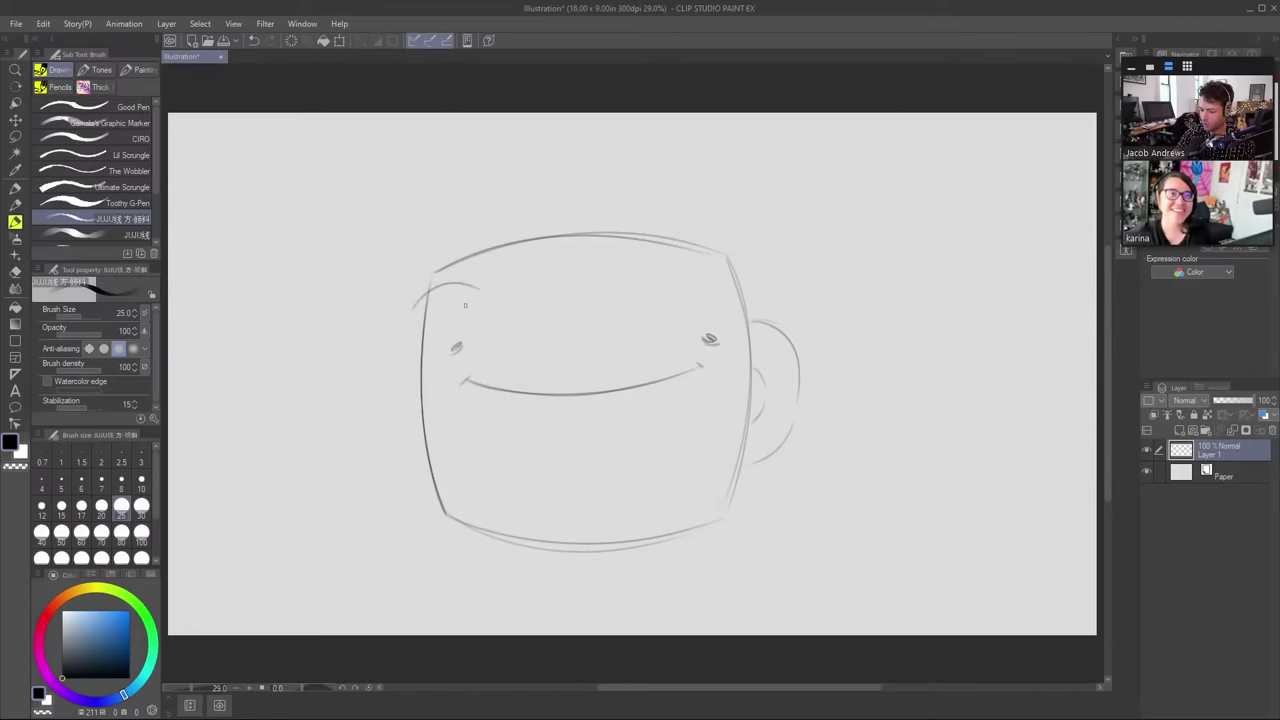
pyautogui.moveTo(410, 310)
pyautogui.mouseDown()
pyautogui.moveTo(465, 314)
pyautogui.moveTo(488, 303)
pyautogui.moveTo(483, 291)
pyautogui.mouseUp()
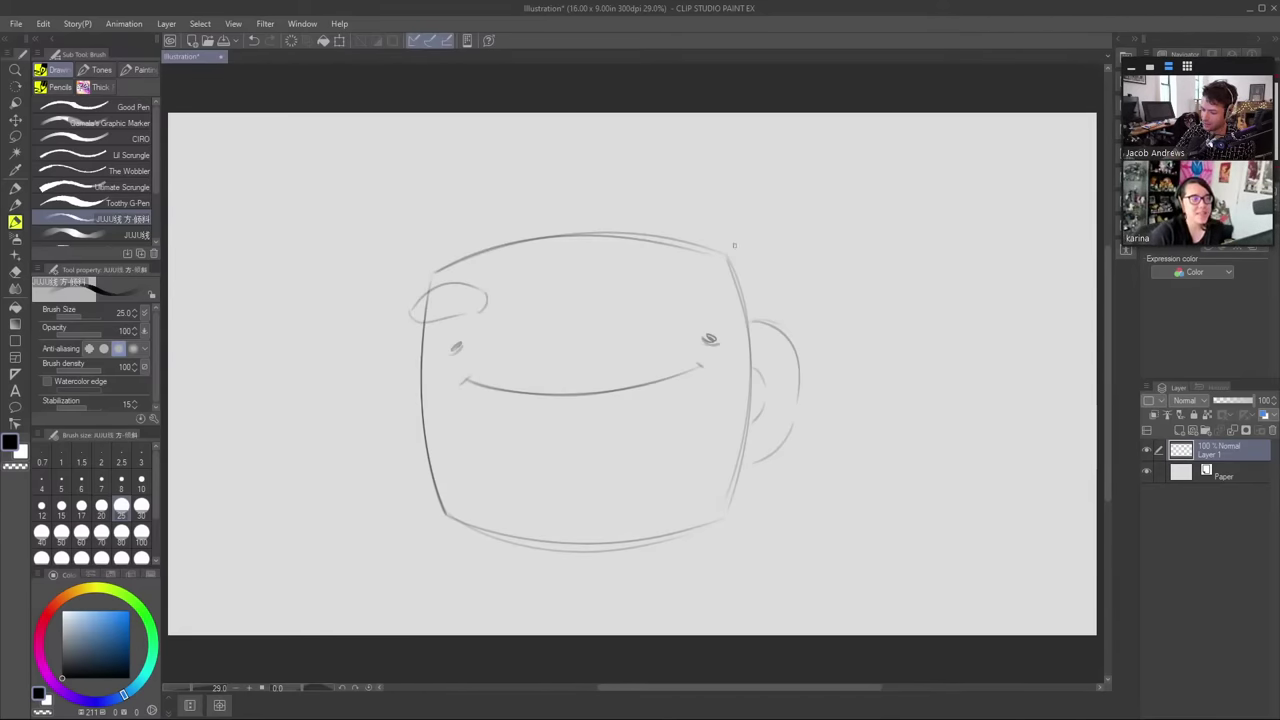
pyautogui.moveTo(690, 288)
pyautogui.mouseDown()
pyautogui.moveTo(750, 285)
pyautogui.moveTo(708, 312)
pyautogui.moveTo(755, 288)
pyautogui.moveTo(743, 308)
pyautogui.moveTo(739, 292)
pyautogui.mouseUp()
pyautogui.press('e')
pyautogui.moveTo(417, 305)
pyautogui.mouseDown()
pyautogui.moveTo(424, 318)
pyautogui.moveTo(438, 282)
pyautogui.mouseUp()
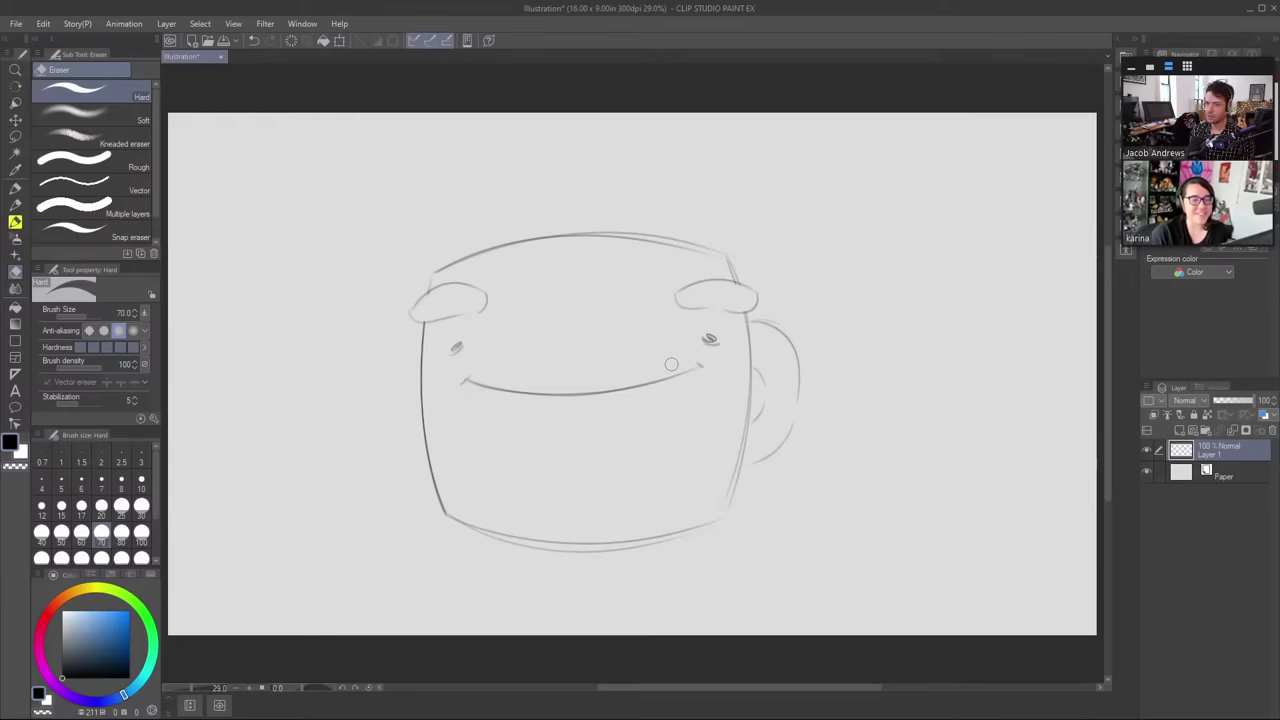
# - Add short diagonal blush marks on both cheeks beside the mouth corners using the JUJU brush
pyautogui.press('b')
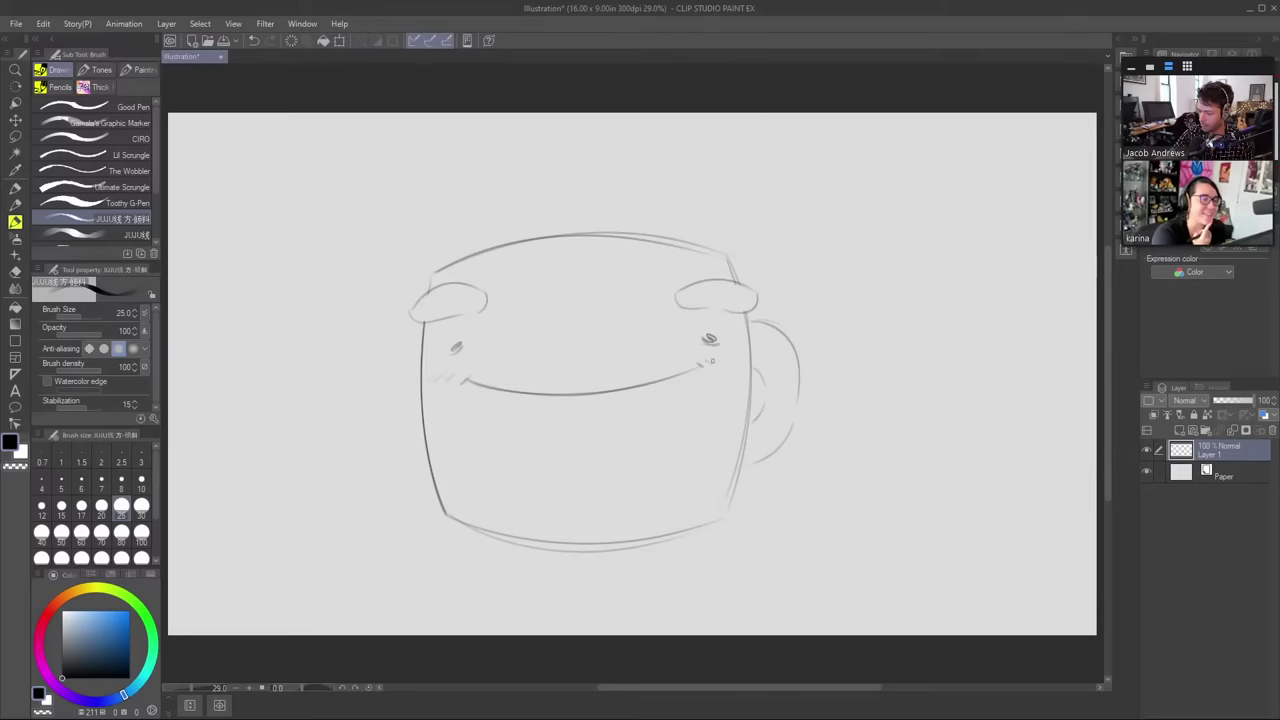
pyautogui.hotkey('ctrl', 'z')
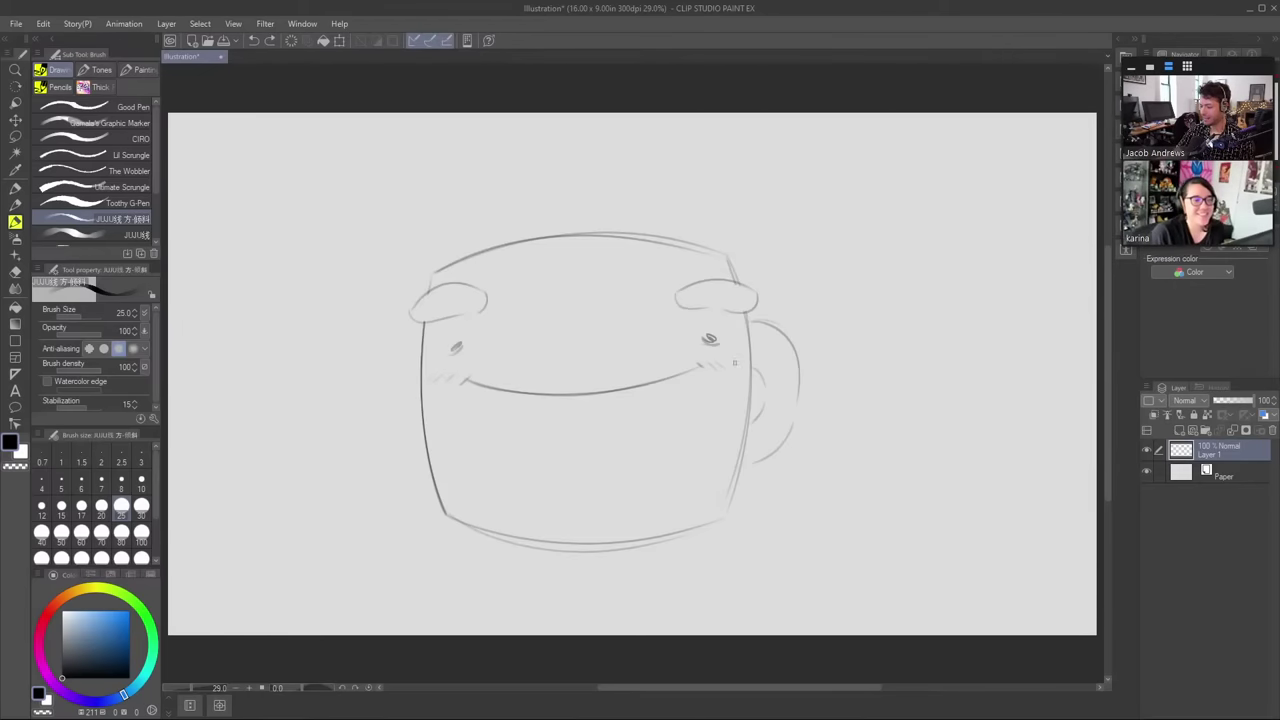
pyautogui.moveTo(727, 364); pyautogui.dragTo(736, 371)
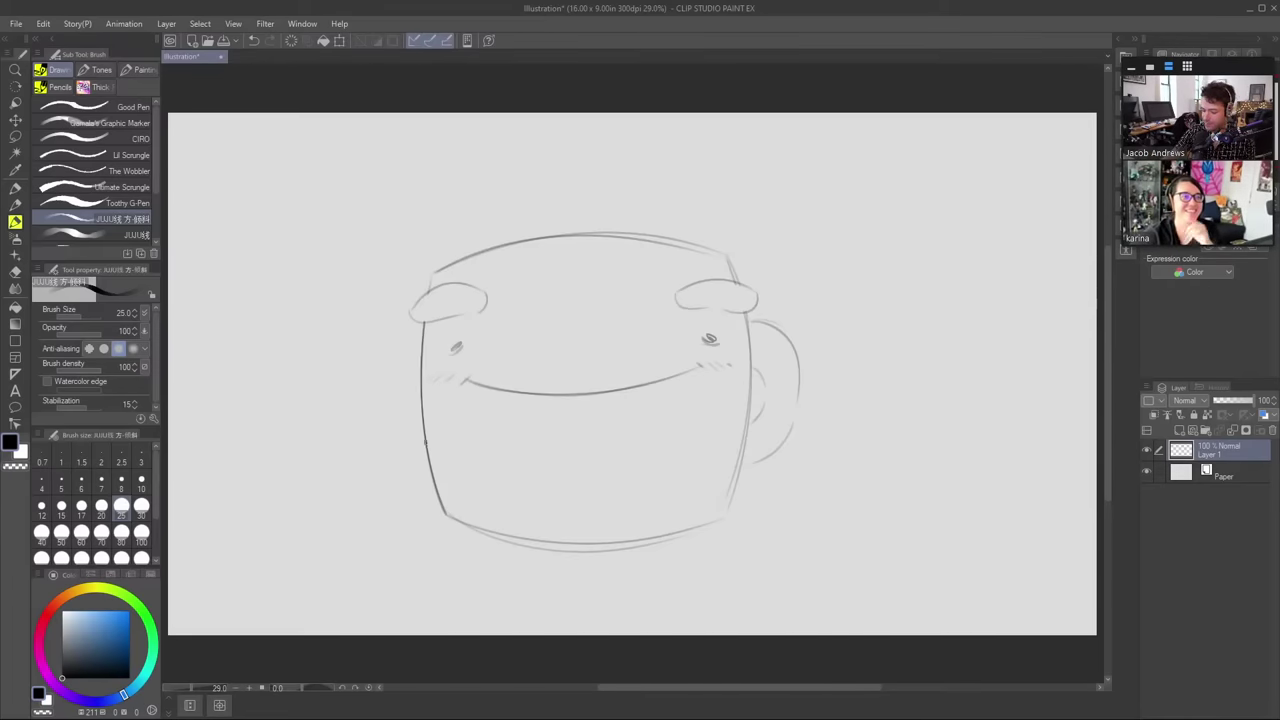
# - Sketch both sides of a raised collar flaring out from the lower head and angling back inward
pyautogui.moveTo(428, 450)
pyautogui.mouseDown()
pyautogui.moveTo(427, 504)
pyautogui.moveTo(397, 507)
pyautogui.mouseUp()
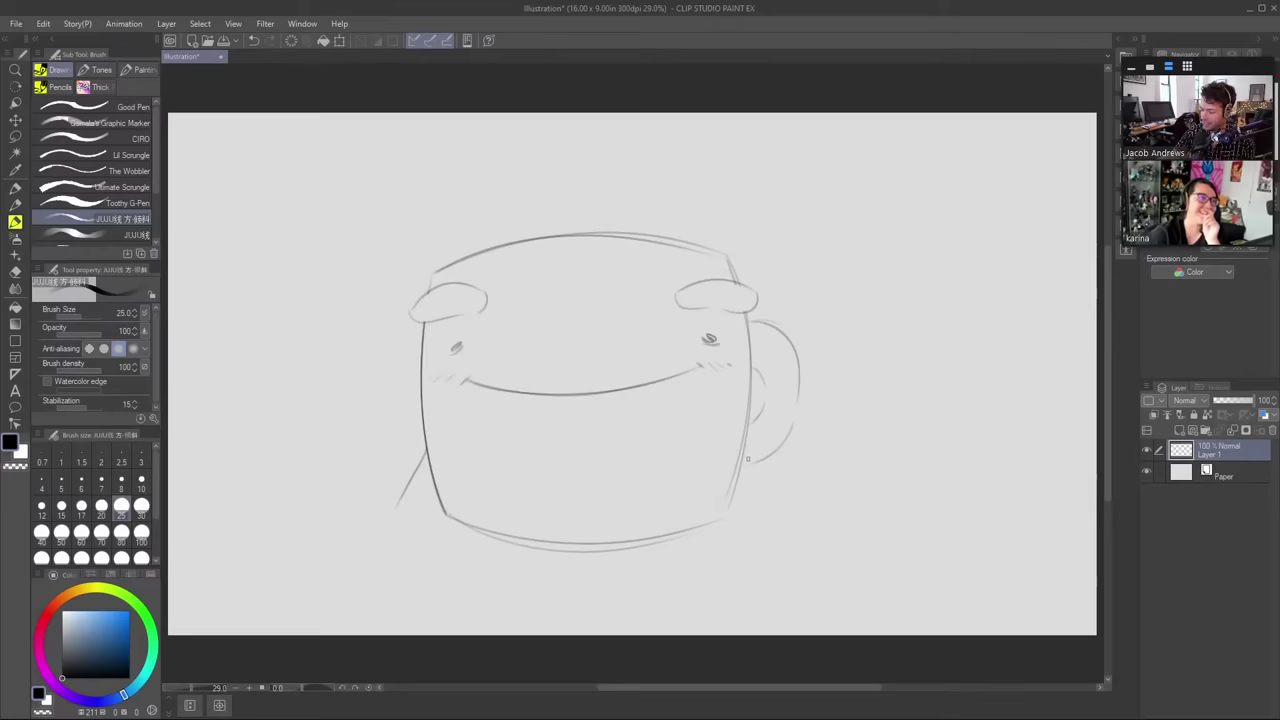
pyautogui.moveTo(749, 461); pyautogui.dragTo(784, 520)
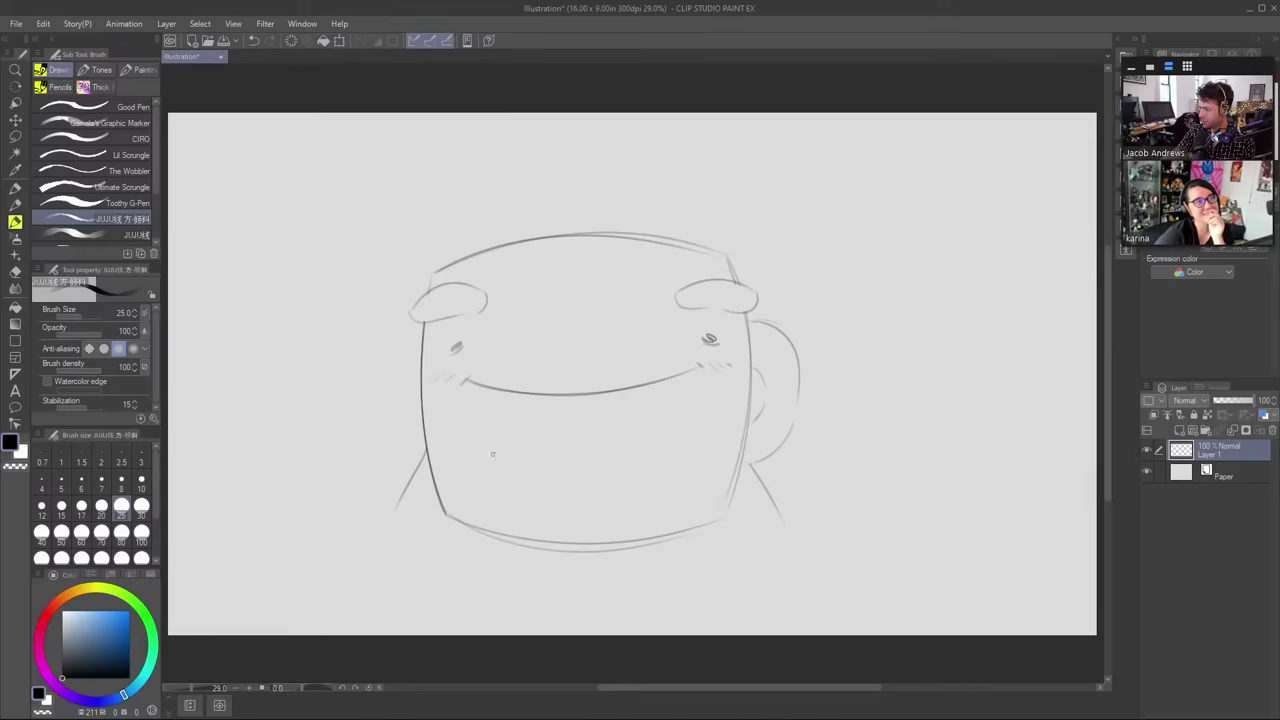
pyautogui.moveTo(393, 508); pyautogui.dragTo(441, 571)
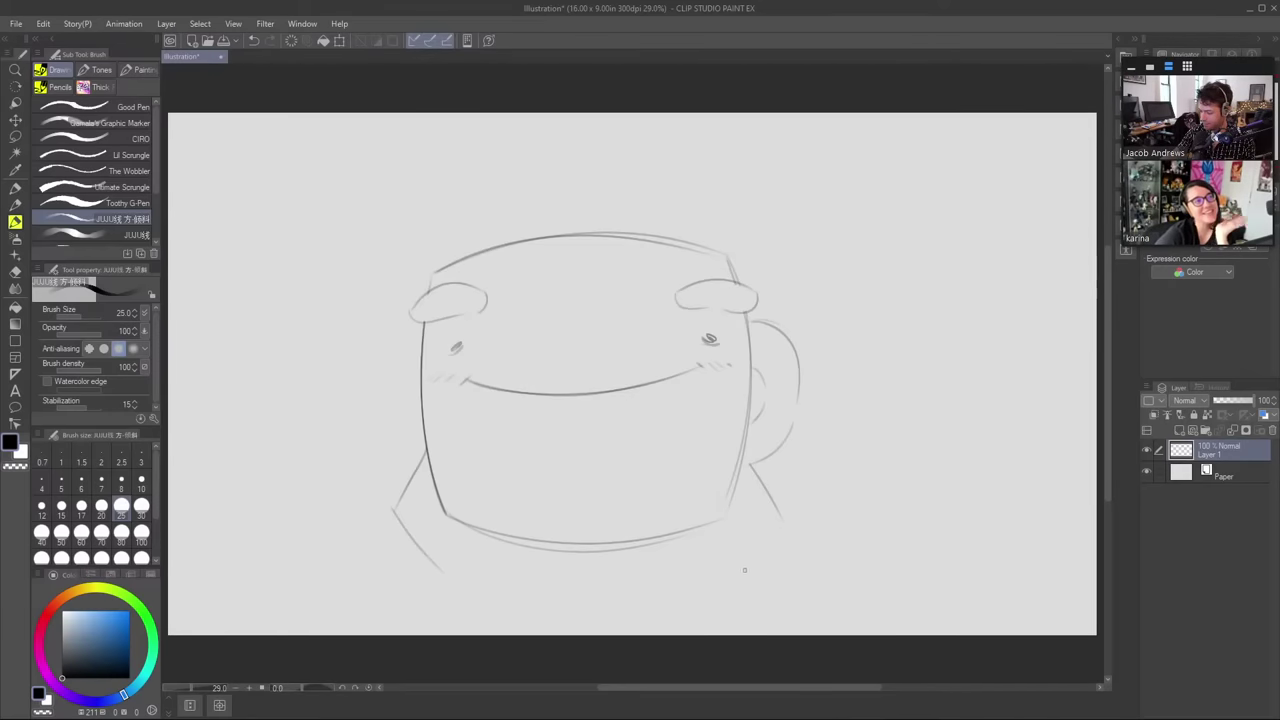
pyautogui.moveTo(759, 556); pyautogui.dragTo(778, 535)
# - Draw sloping shoulder lines outward and down from both collar corners, redrawing them until the slopes roughly match
pyautogui.moveTo(384, 513); pyautogui.dragTo(240, 608)
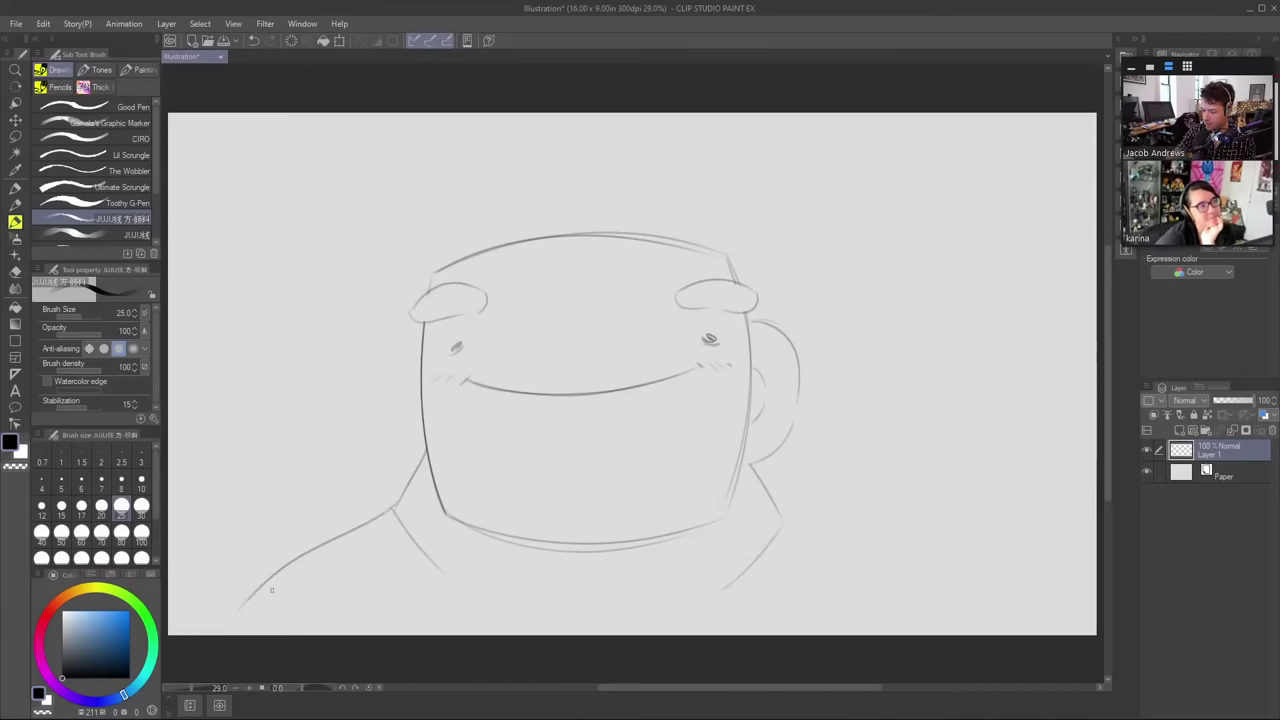
pyautogui.hotkey('ctrl', 'z')
pyautogui.moveTo(394, 502); pyautogui.dragTo(296, 605)
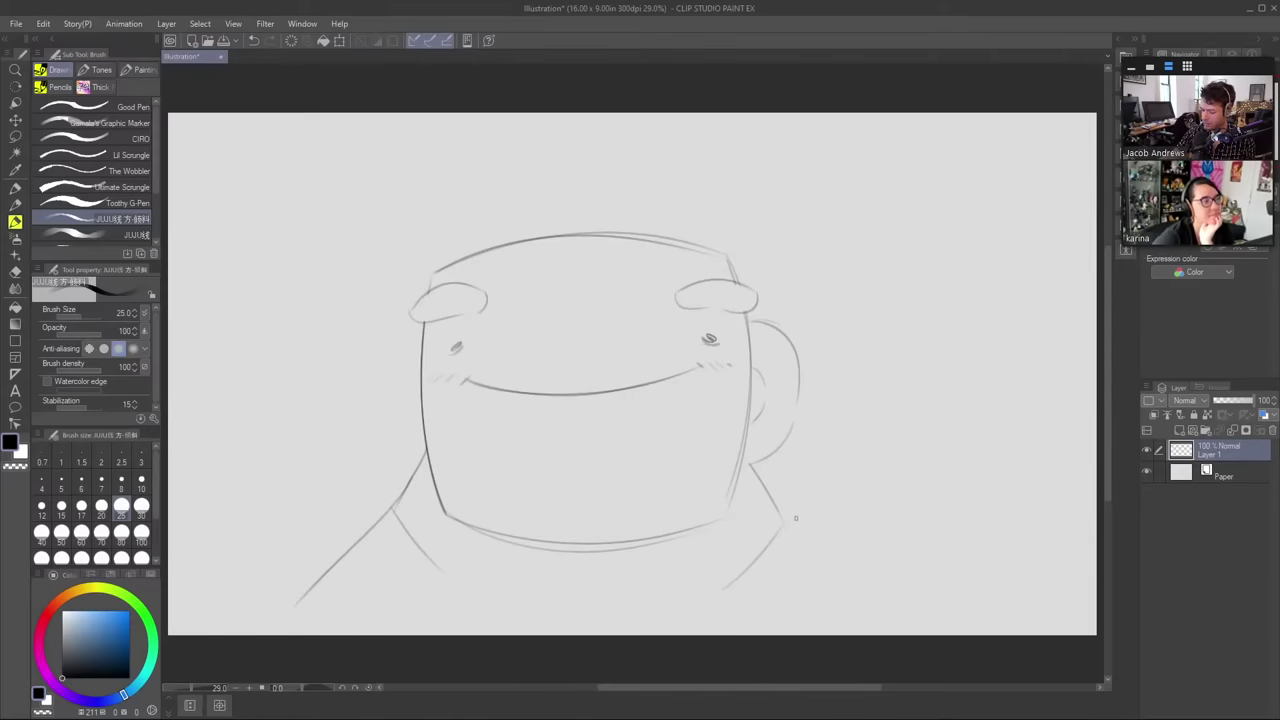
pyautogui.moveTo(781, 510); pyautogui.dragTo(910, 616)
pyautogui.hotkey('ctrl', 'z')
pyautogui.moveTo(771, 512); pyautogui.dragTo(902, 610)
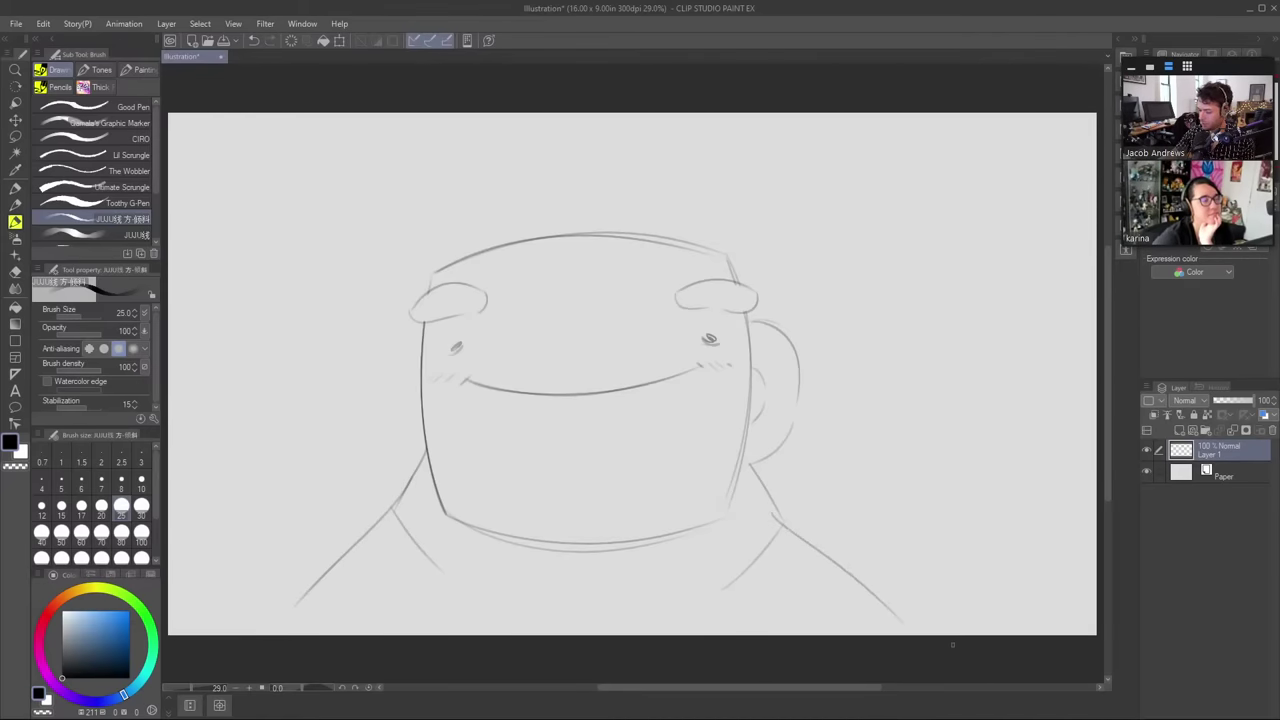
pyautogui.hotkey('ctrl', 'z')
pyautogui.moveTo(780, 514); pyautogui.dragTo(900, 606)
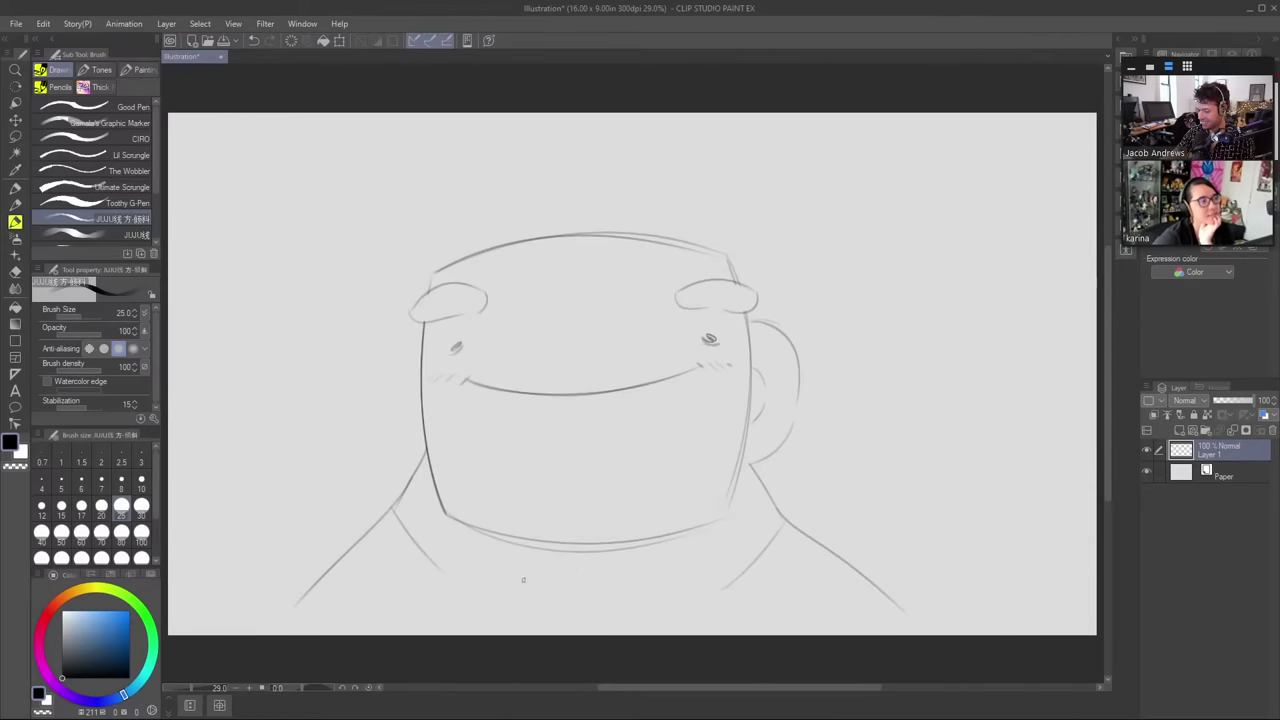
# - Sketch the collar's lower curve beneath the head and extend the left shoulder line to the canvas's bottom edge
pyautogui.moveTo(488, 594)
pyautogui.mouseDown()
pyautogui.moveTo(646, 606)
pyautogui.moveTo(540, 617)
pyautogui.moveTo(478, 594)
pyautogui.mouseUp()
pyautogui.hotkey('ctrl', 'z')
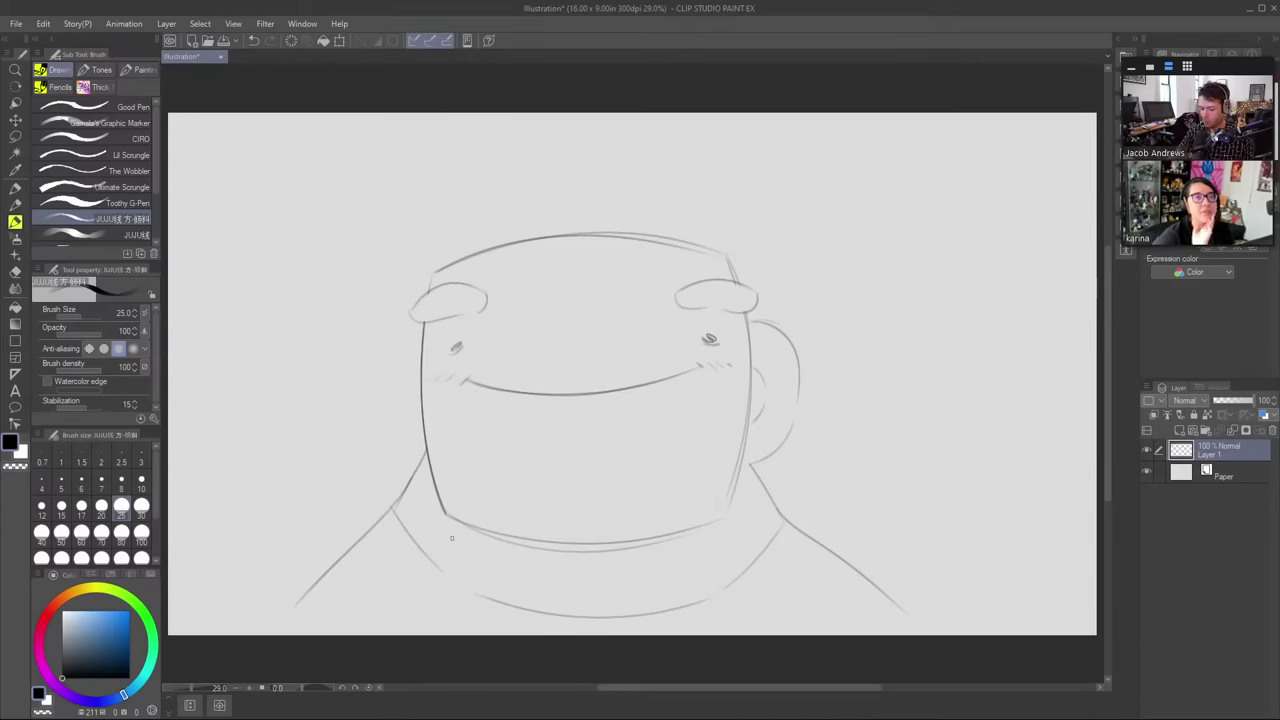
pyautogui.moveTo(288, 612); pyautogui.dragTo(262, 636)
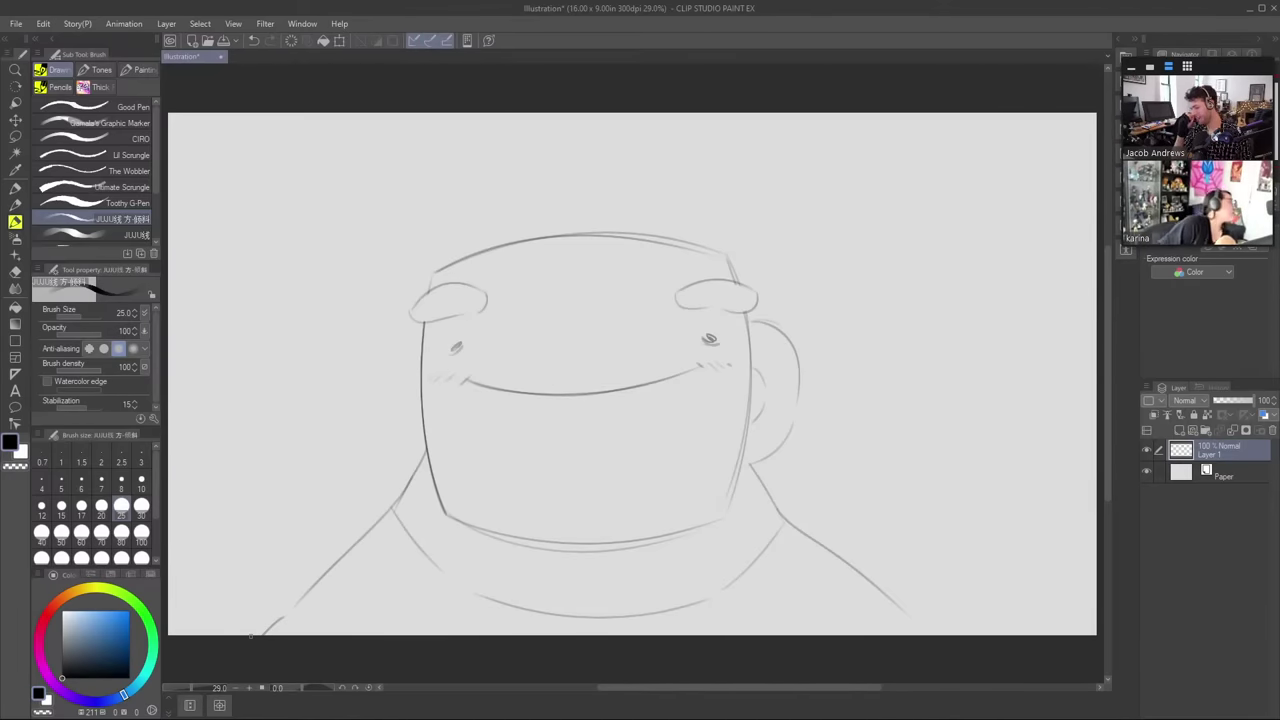
# - Draw two wavy steam wisps rising from above the mug's rim to the canvas's top edge, redrawing the second wisp as needed
pyautogui.moveTo(567, 214); pyautogui.dragTo(508, 120)
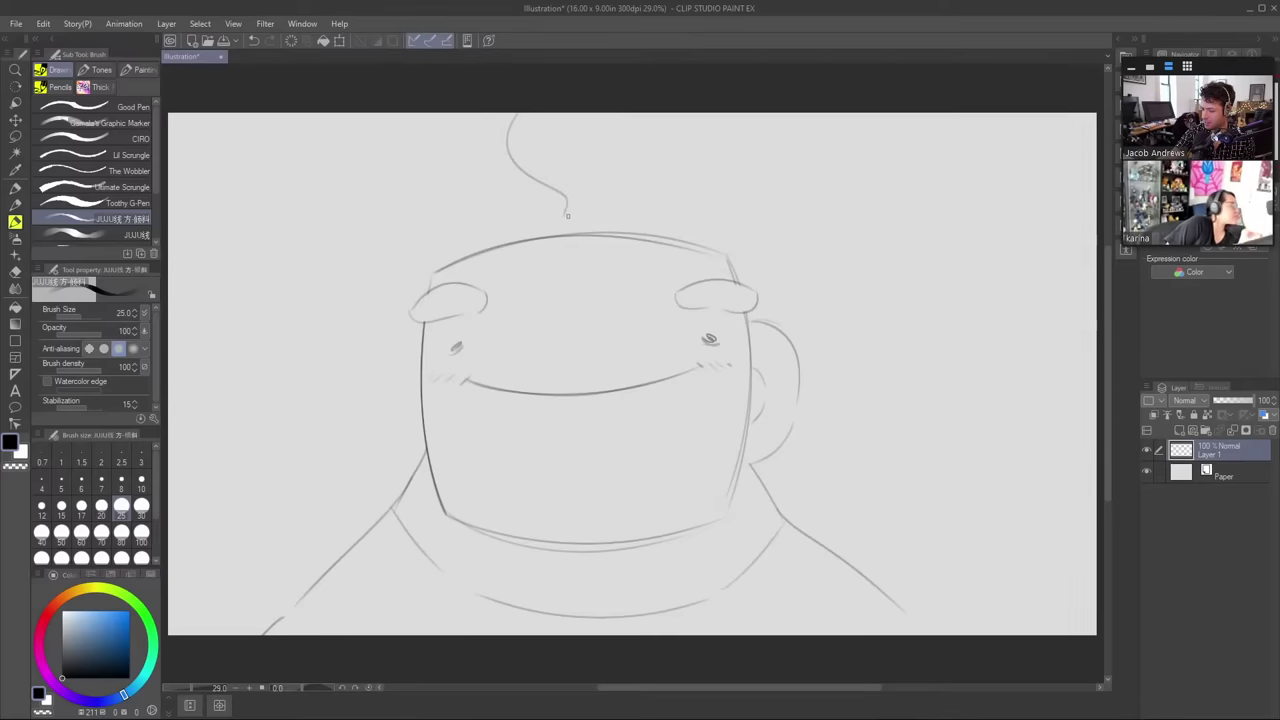
pyautogui.moveTo(576, 212); pyautogui.dragTo(621, 121)
pyautogui.hotkey('ctrl', 'z')
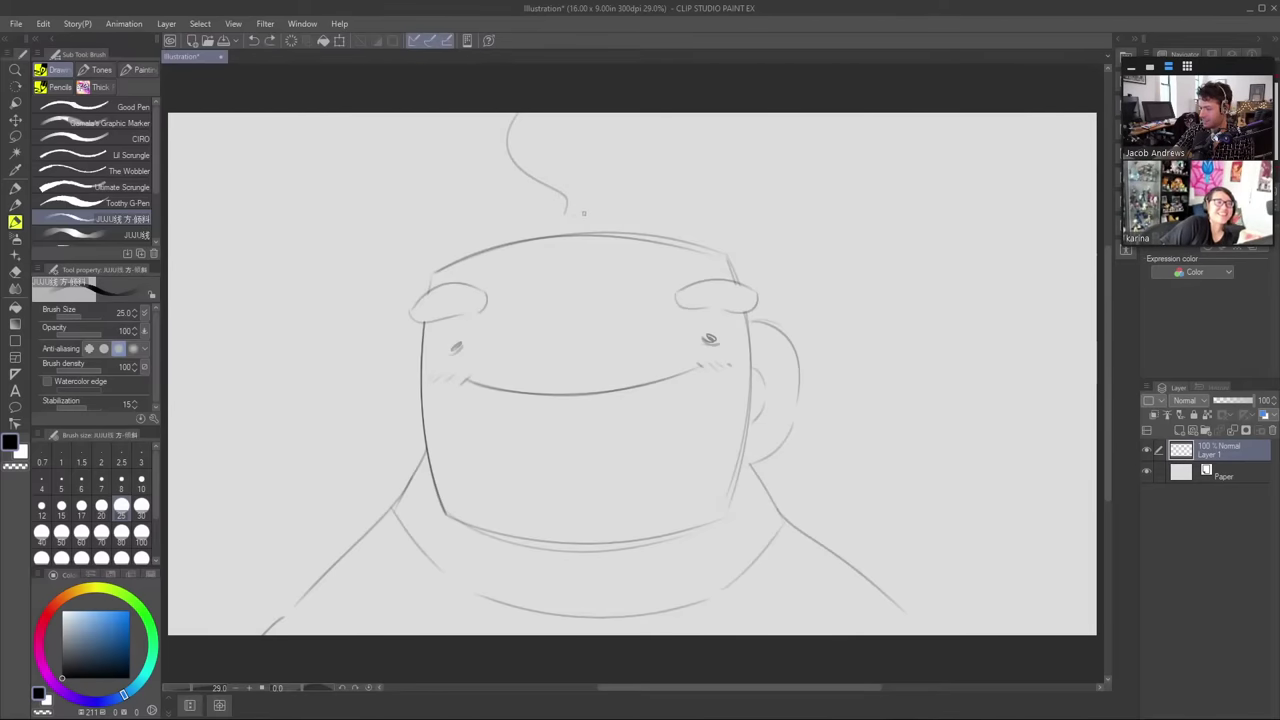
pyautogui.moveTo(580, 212)
pyautogui.mouseDown()
pyautogui.moveTo(626, 166)
pyautogui.moveTo(640, 114)
pyautogui.mouseUp()
pyautogui.hotkey('ctrl', 'z')
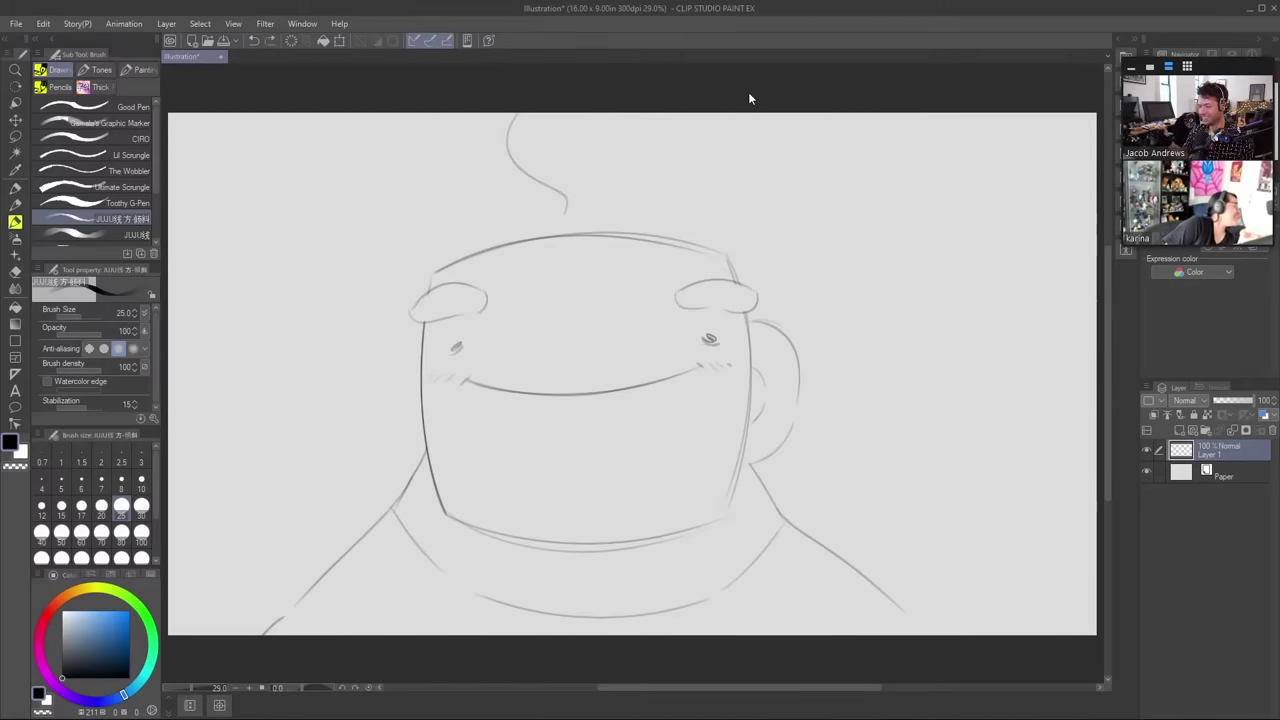
pyautogui.moveTo(588, 214)
pyautogui.mouseDown()
pyautogui.moveTo(630, 124)
pyautogui.moveTo(645, 172)
pyautogui.moveTo(621, 206)
pyautogui.moveTo(640, 114)
pyautogui.mouseUp()
pyautogui.hotkey('ctrl', 'z')
pyautogui.hotkey('ctrl', 'z')
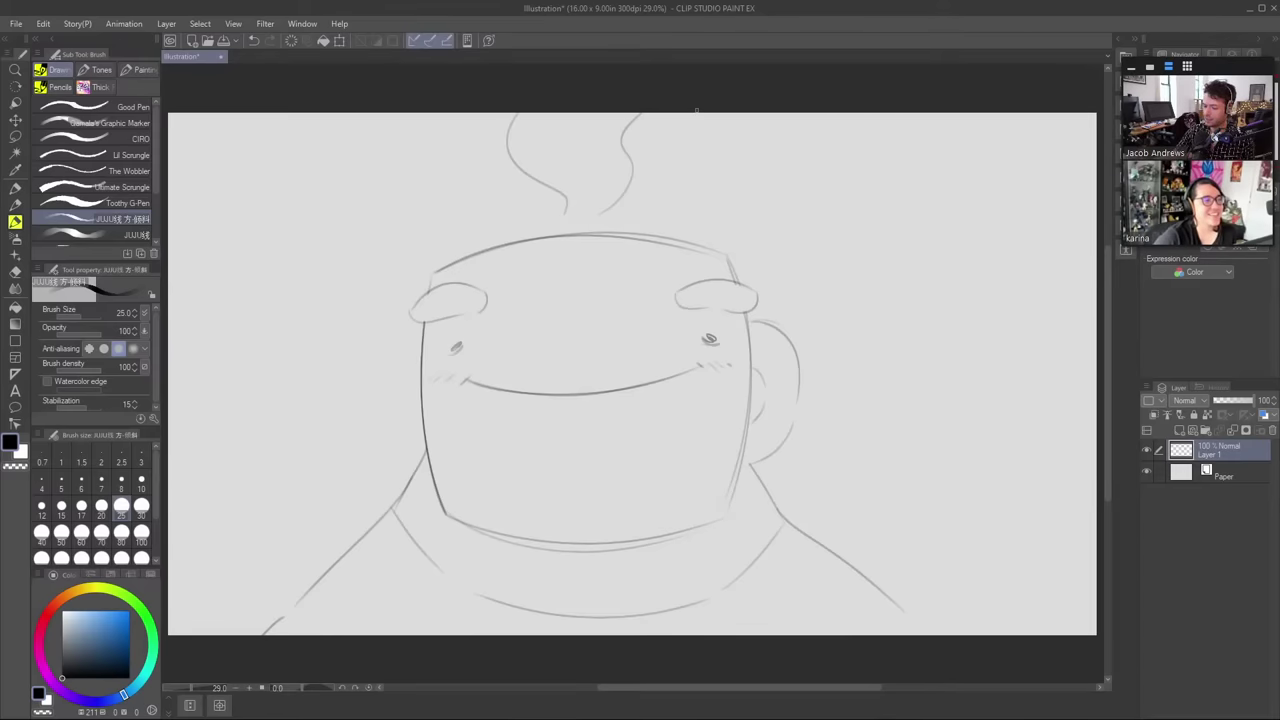
# - Draw a large and a small diamond sparkle with tiny plus-shaped glints to the left of the mug head
pyautogui.moveTo(295, 312)
pyautogui.mouseDown()
pyautogui.moveTo(333, 310)
pyautogui.moveTo(298, 322)
pyautogui.moveTo(314, 354)
pyautogui.mouseUp()
pyautogui.moveTo(331, 330)
pyautogui.mouseDown()
pyautogui.moveTo(316, 352)
pyautogui.moveTo(356, 368)
pyautogui.mouseUp()
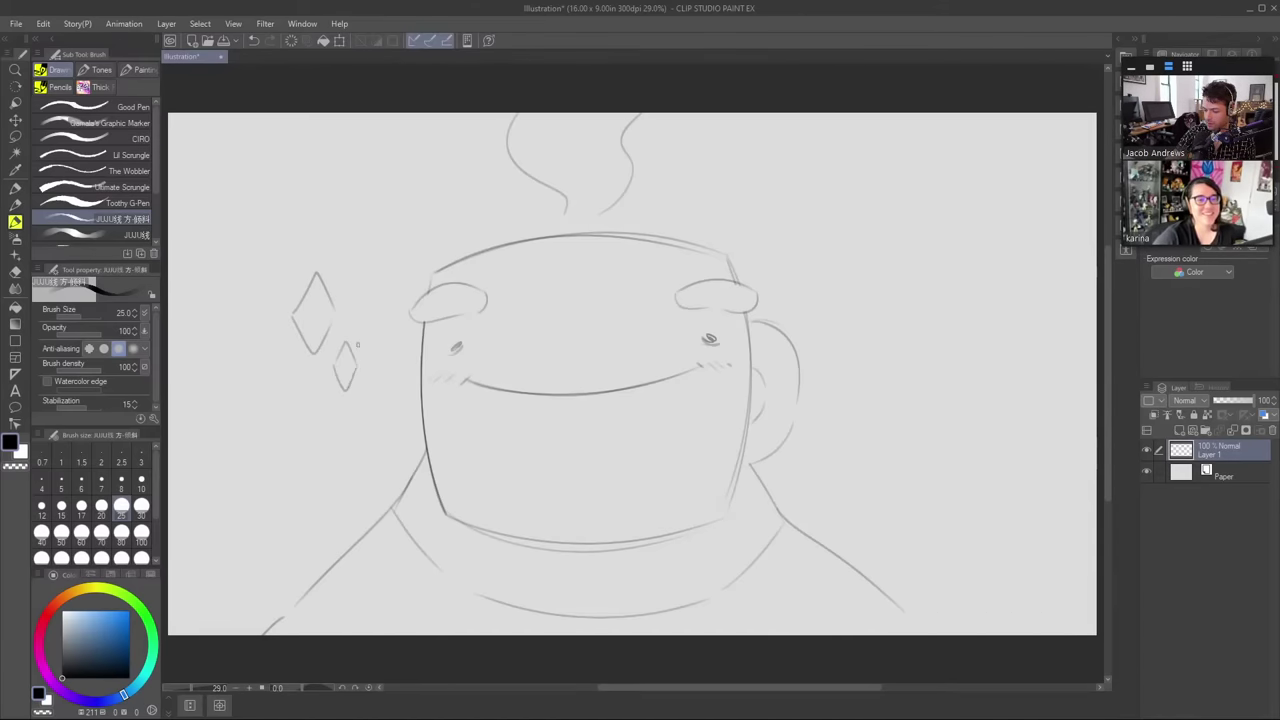
pyautogui.moveTo(366, 298); pyautogui.dragTo(378, 295)
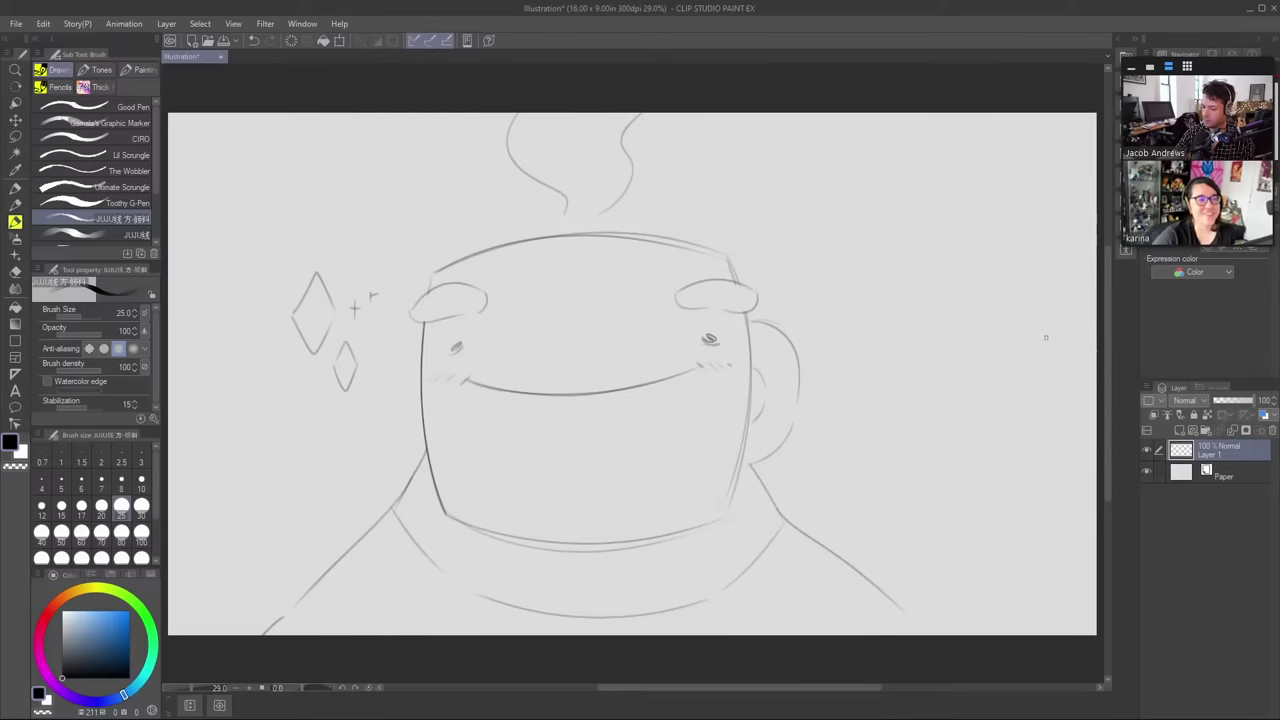
# - Draw two diamond sparkles to the right of the mug head, surrounded by small plus marks and dots
pyautogui.moveTo(815, 278)
pyautogui.mouseDown()
pyautogui.moveTo(854, 280)
pyautogui.moveTo(851, 300)
pyautogui.moveTo(852, 284)
pyautogui.mouseUp()
pyautogui.hotkey('ctrl', 'z')
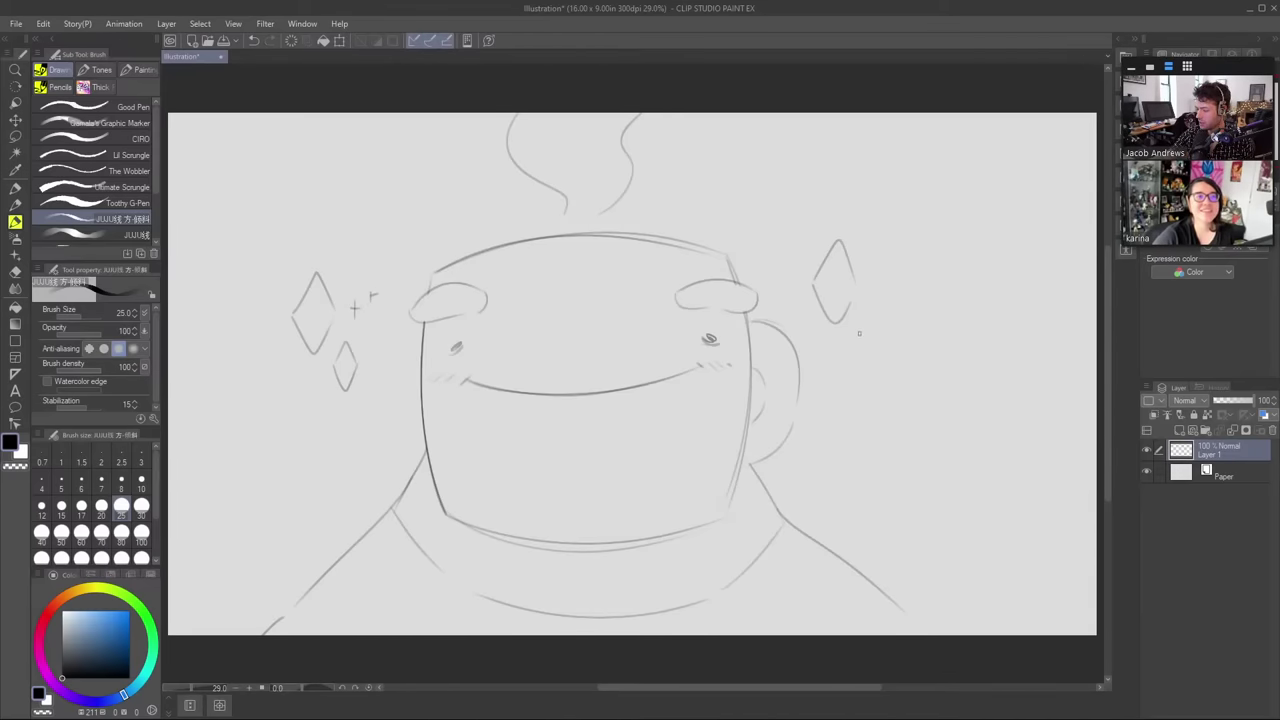
pyautogui.moveTo(852, 338)
pyautogui.mouseDown()
pyautogui.moveTo(882, 322)
pyautogui.moveTo(888, 341)
pyautogui.mouseUp()
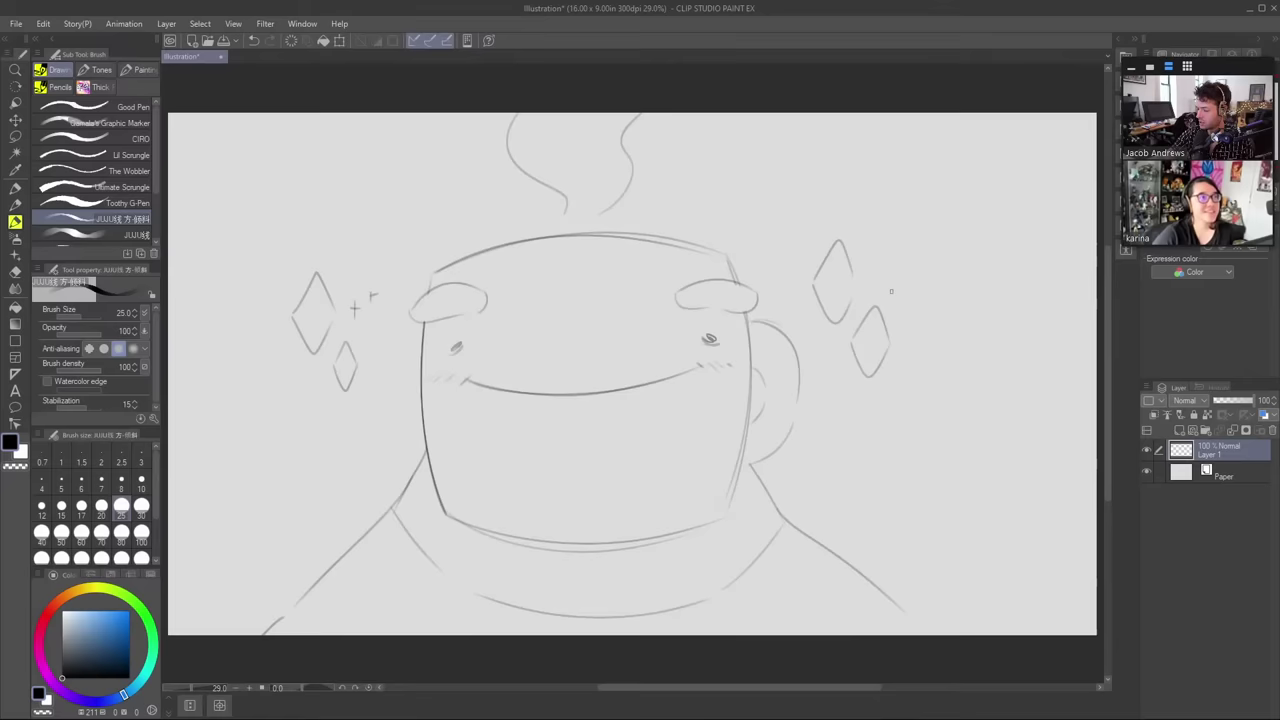
pyautogui.moveTo(889, 279); pyautogui.dragTo(889, 287)
pyautogui.moveTo(885, 283); pyautogui.dragTo(893, 283)
pyautogui.click(878, 267)
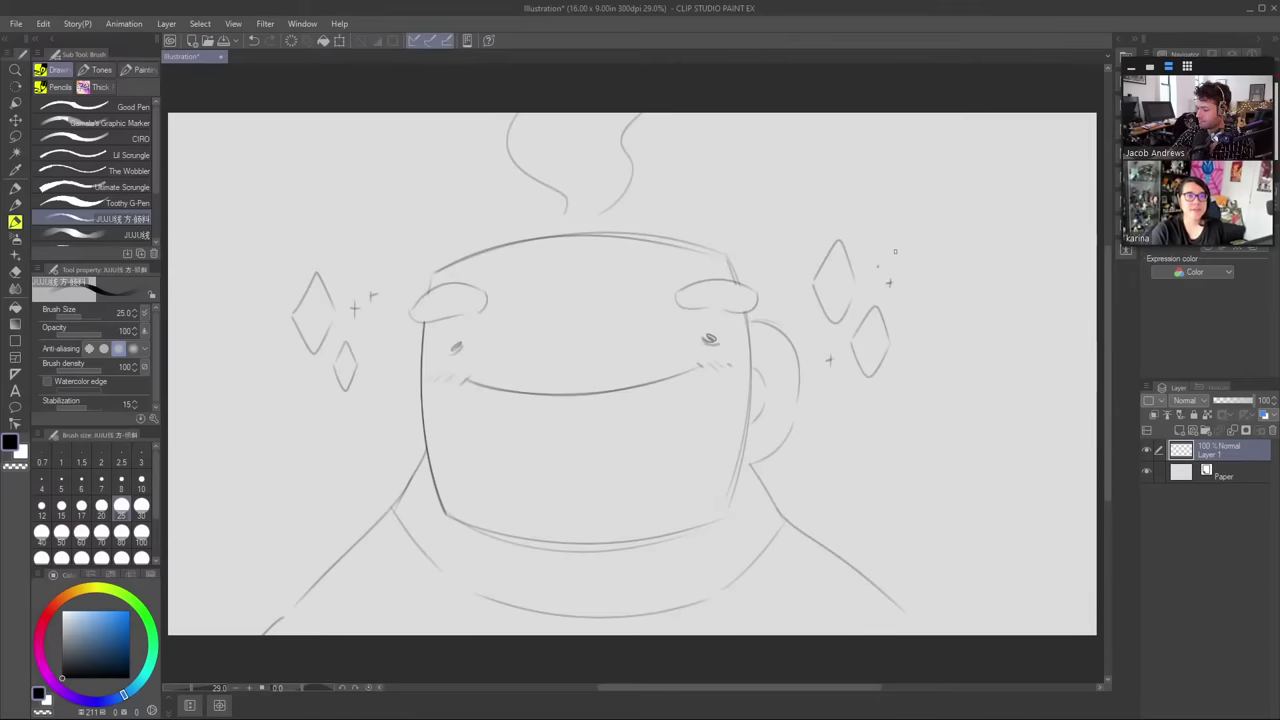
pyautogui.click(921, 263)
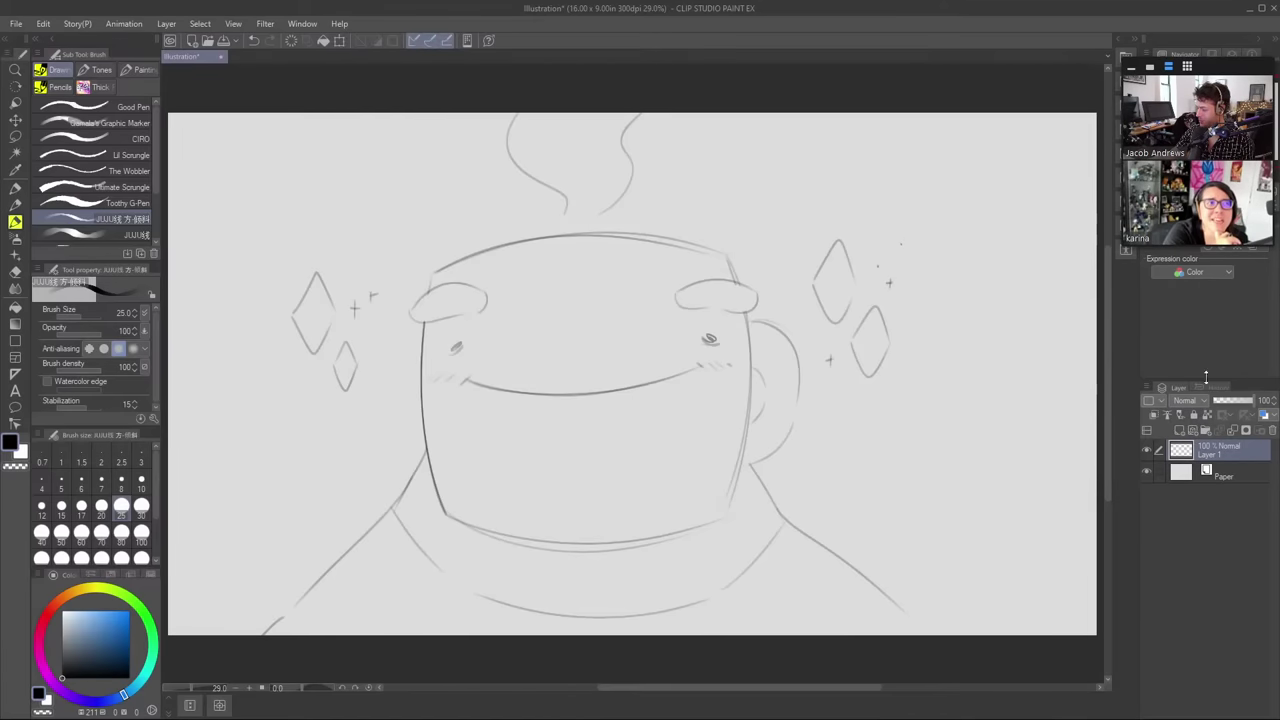
# - Add a new raster layer, hide the mug sketch layer, and sketch a head's arched top with sides sloping outward
pyautogui.click(1179, 431)
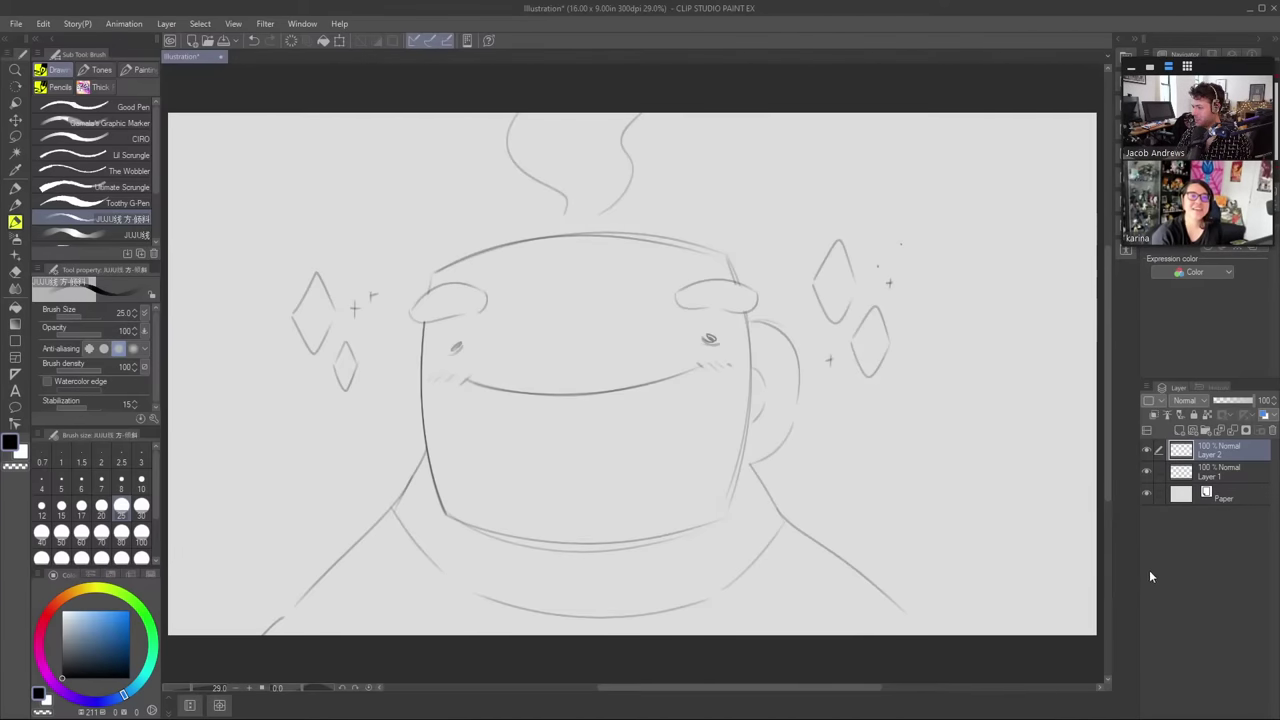
pyautogui.click(1147, 470)
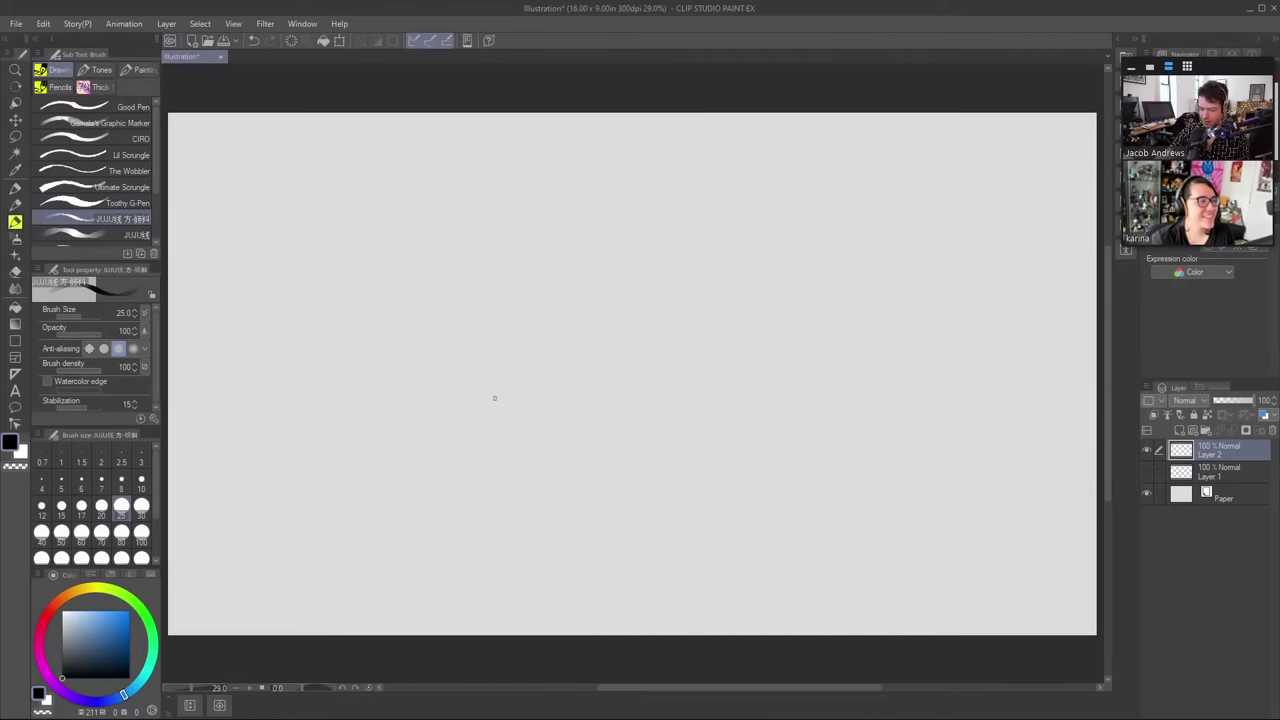
pyautogui.moveTo(485, 411)
pyautogui.mouseDown()
pyautogui.moveTo(513, 252)
pyautogui.moveTo(634, 252)
pyautogui.mouseUp()
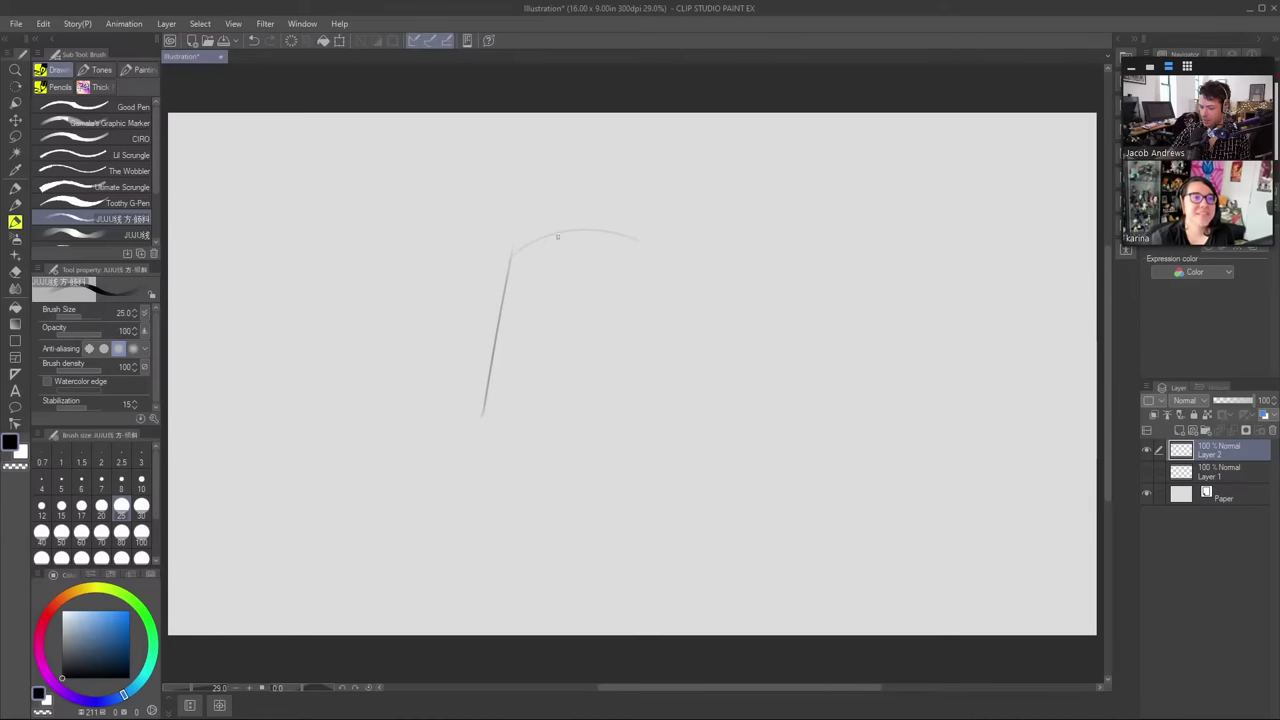
pyautogui.moveTo(514, 256)
pyautogui.mouseDown()
pyautogui.moveTo(635, 236)
pyautogui.moveTo(677, 366)
pyautogui.mouseUp()
pyautogui.moveTo(660, 252); pyautogui.dragTo(695, 416)
pyautogui.moveTo(491, 360); pyautogui.dragTo(482, 416)
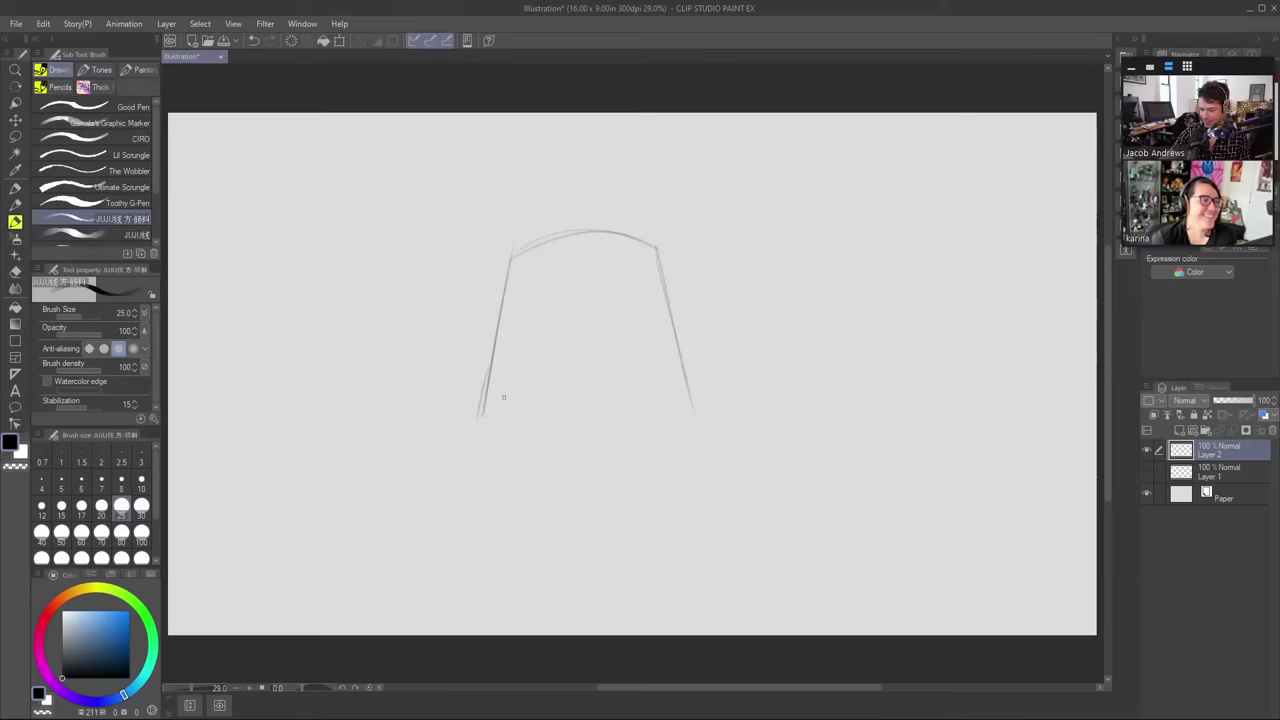
# - Flare both sides of the head outward into wide jowls and close the bottom with a broad rounded chin curve
pyautogui.moveTo(491, 360)
pyautogui.mouseDown()
pyautogui.moveTo(473, 408)
pyautogui.moveTo(522, 464)
pyautogui.mouseUp()
pyautogui.moveTo(678, 349); pyautogui.dragTo(700, 400)
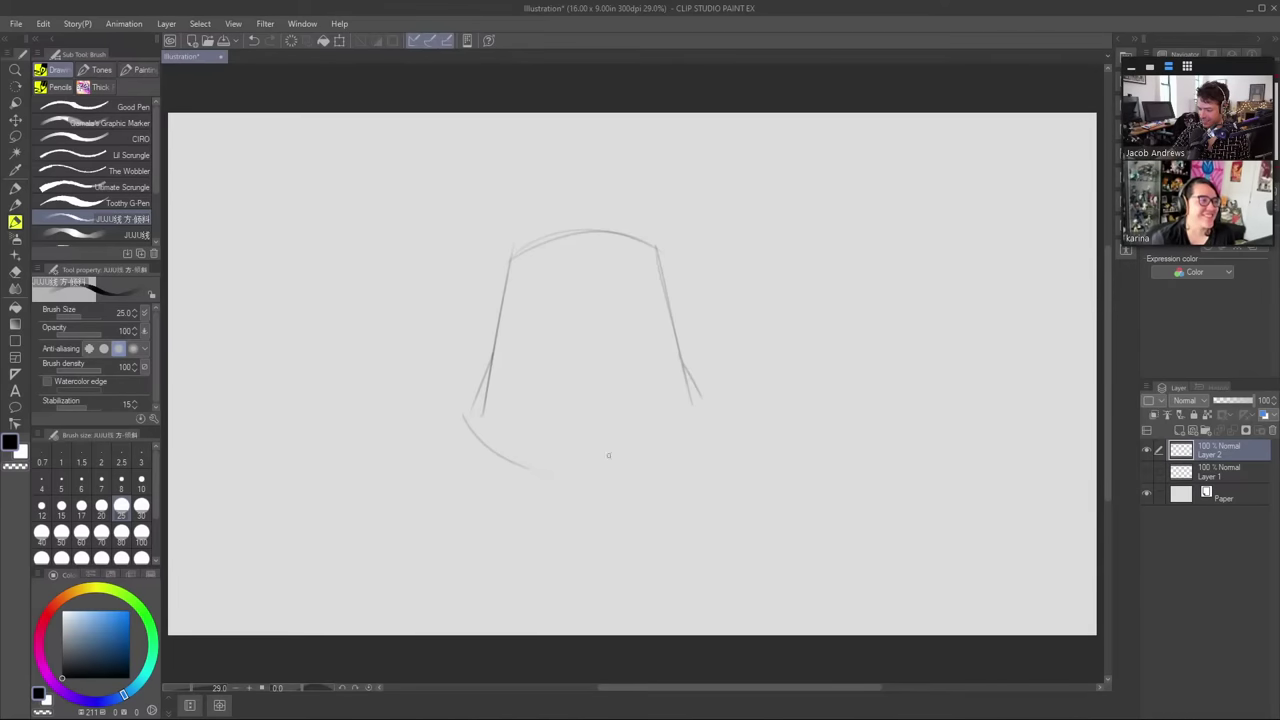
pyautogui.moveTo(571, 474); pyautogui.dragTo(698, 424)
pyautogui.hotkey('ctrl', 'z')
pyautogui.moveTo(563, 474); pyautogui.dragTo(700, 424)
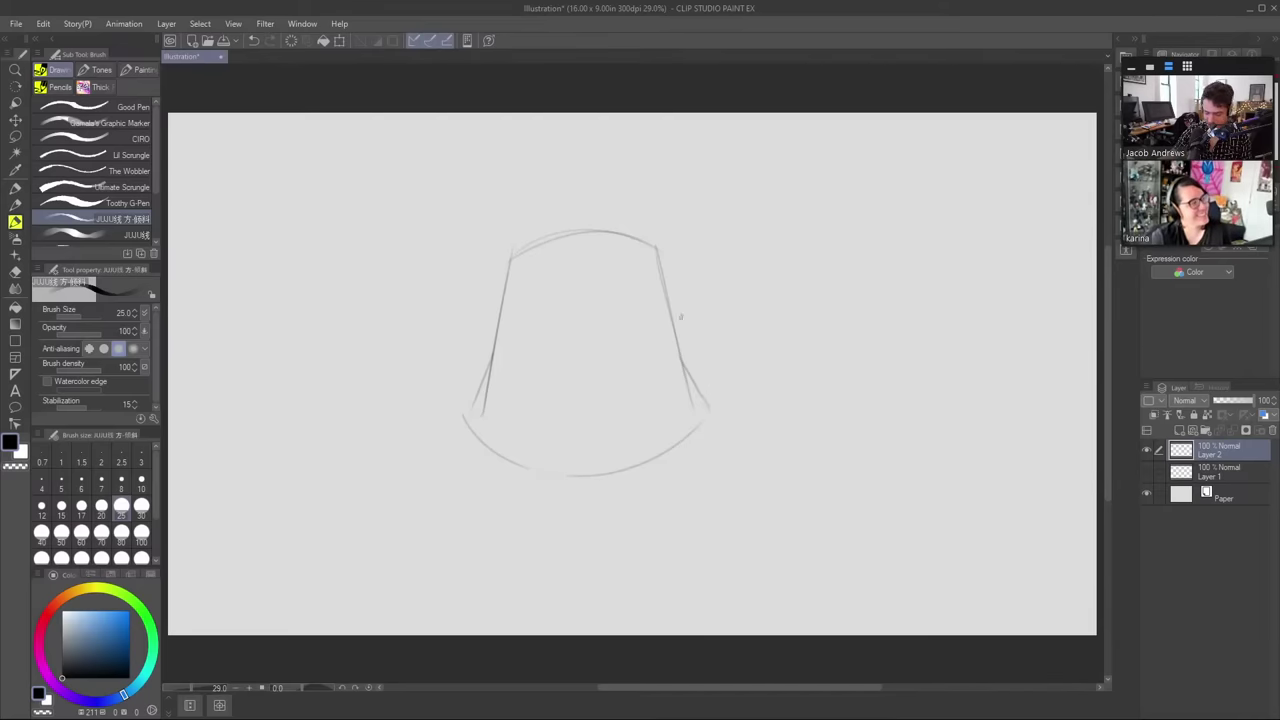
# - Erase the leftover straight side lines inside both flared jowls with the Hard eraser
pyautogui.press('e')
pyautogui.moveTo(481, 418); pyautogui.dragTo(496, 355)
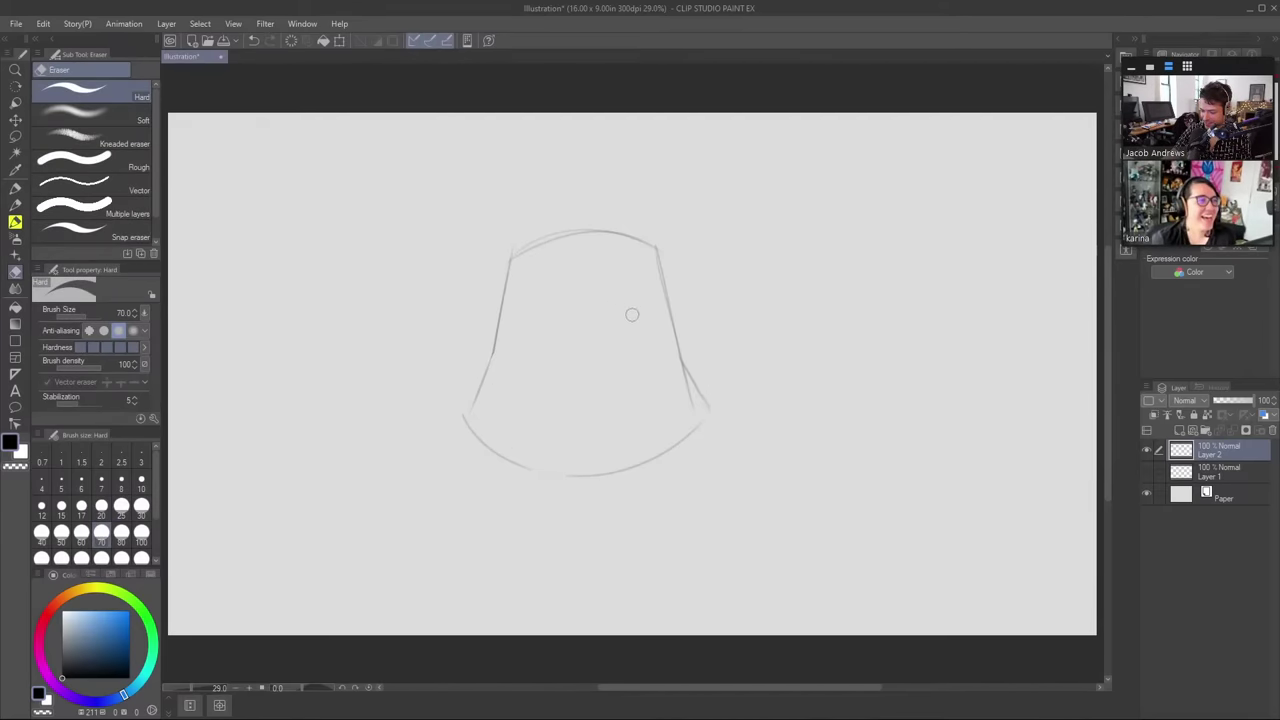
pyautogui.moveTo(683, 400); pyautogui.dragTo(677, 373)
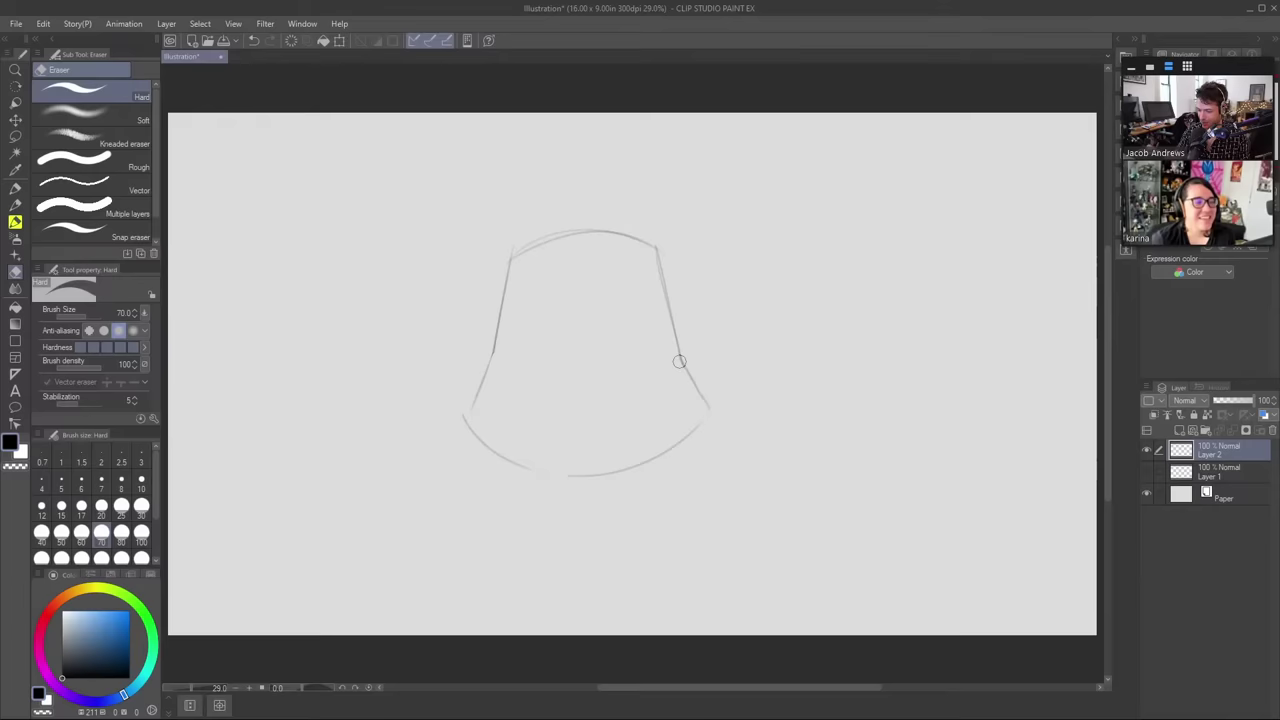
# - Draw a wavy swept hairline across the forehead from one top corner of the head to the other with the JUJU brush
pyautogui.press('b')
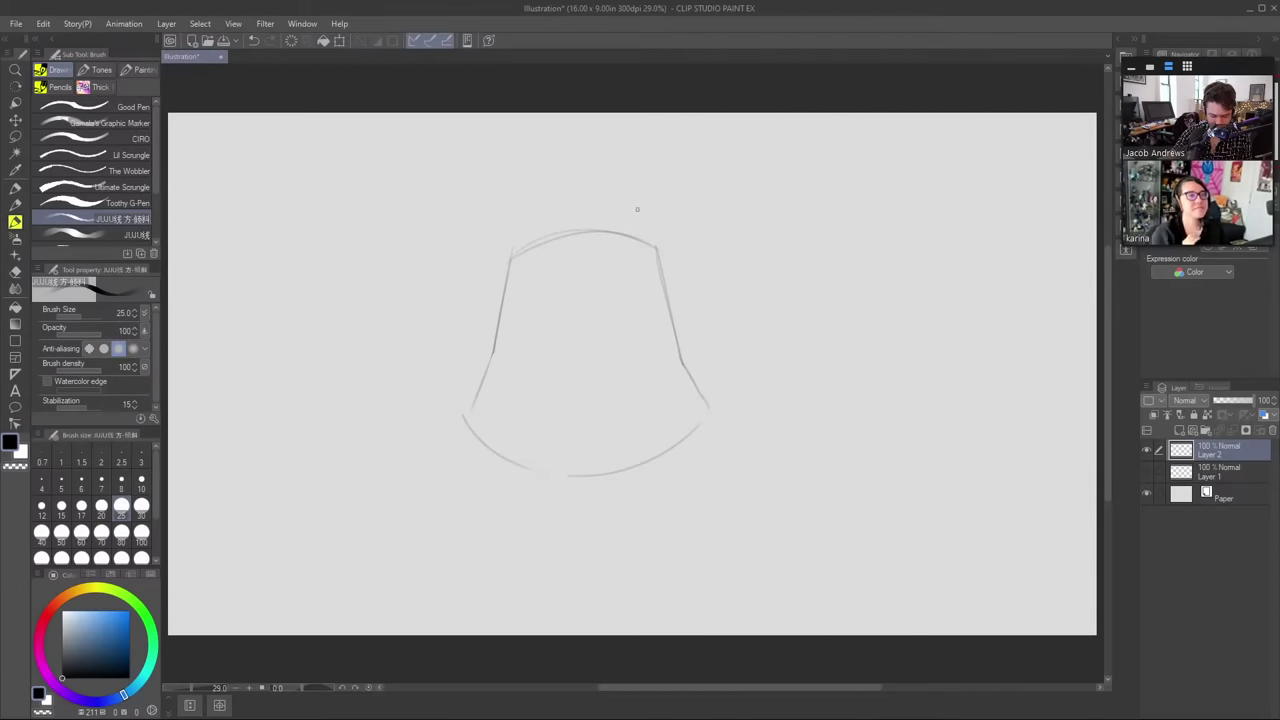
pyautogui.moveTo(652, 247); pyautogui.dragTo(511, 259)
pyautogui.hotkey('ctrl', 'z')
pyautogui.moveTo(634, 241); pyautogui.dragTo(511, 259)
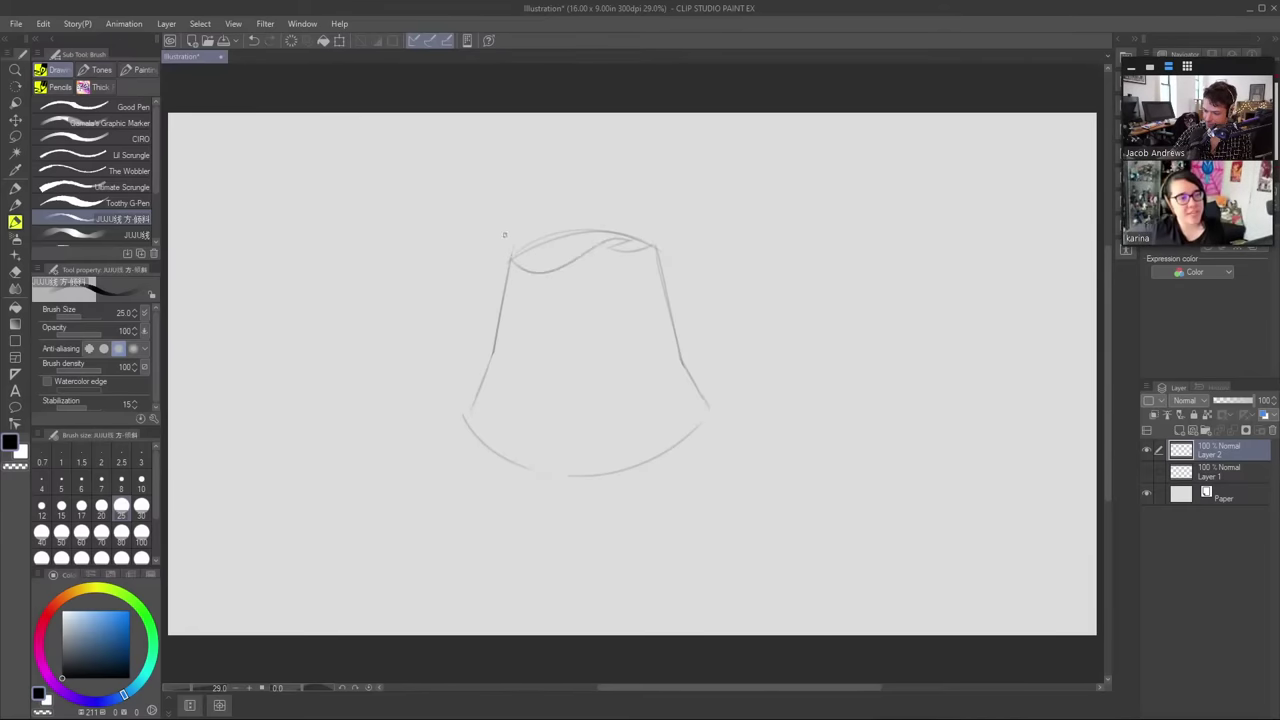
# - Sketch a domed hair outline above the head and curve both ends down past the temples
pyautogui.moveTo(628, 241)
pyautogui.mouseDown()
pyautogui.moveTo(552, 203)
pyautogui.moveTo(646, 205)
pyautogui.moveTo(546, 196)
pyautogui.moveTo(515, 216)
pyautogui.moveTo(506, 253)
pyautogui.moveTo(577, 190)
pyautogui.moveTo(596, 201)
pyautogui.moveTo(553, 213)
pyautogui.moveTo(581, 195)
pyautogui.moveTo(675, 227)
pyautogui.moveTo(679, 261)
pyautogui.moveTo(664, 215)
pyautogui.mouseUp()
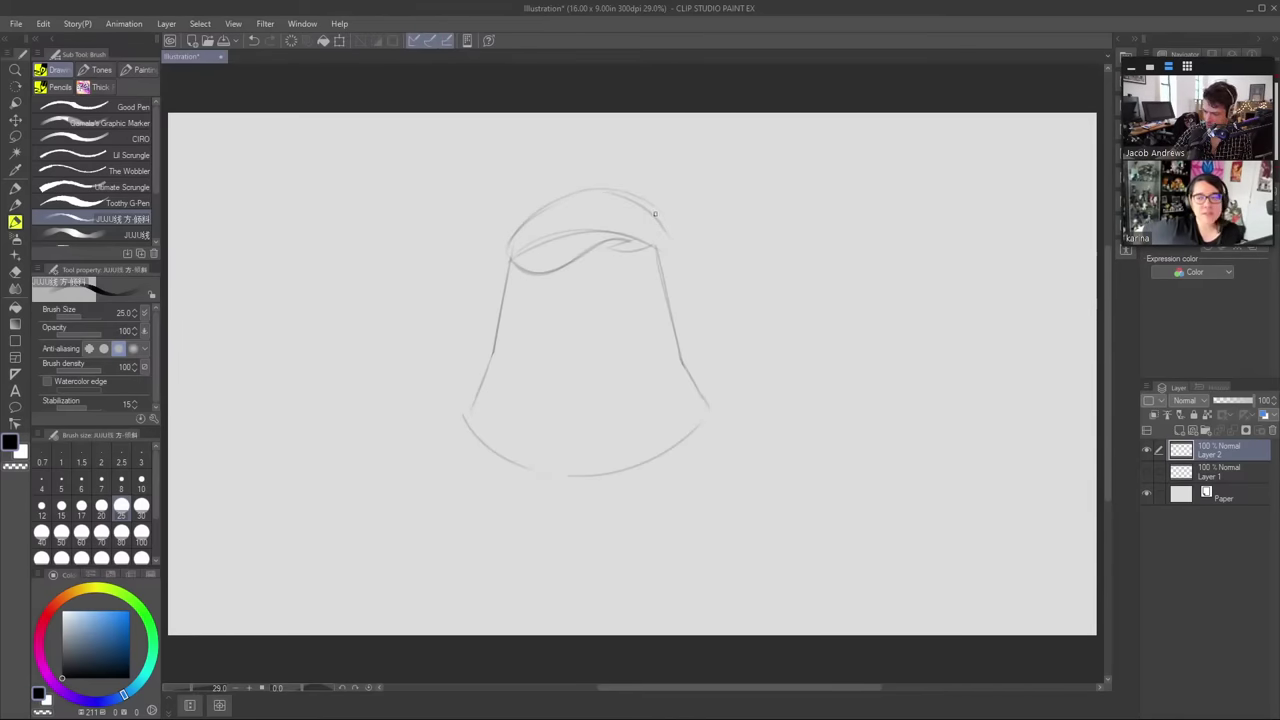
pyautogui.moveTo(660, 223); pyautogui.dragTo(662, 262)
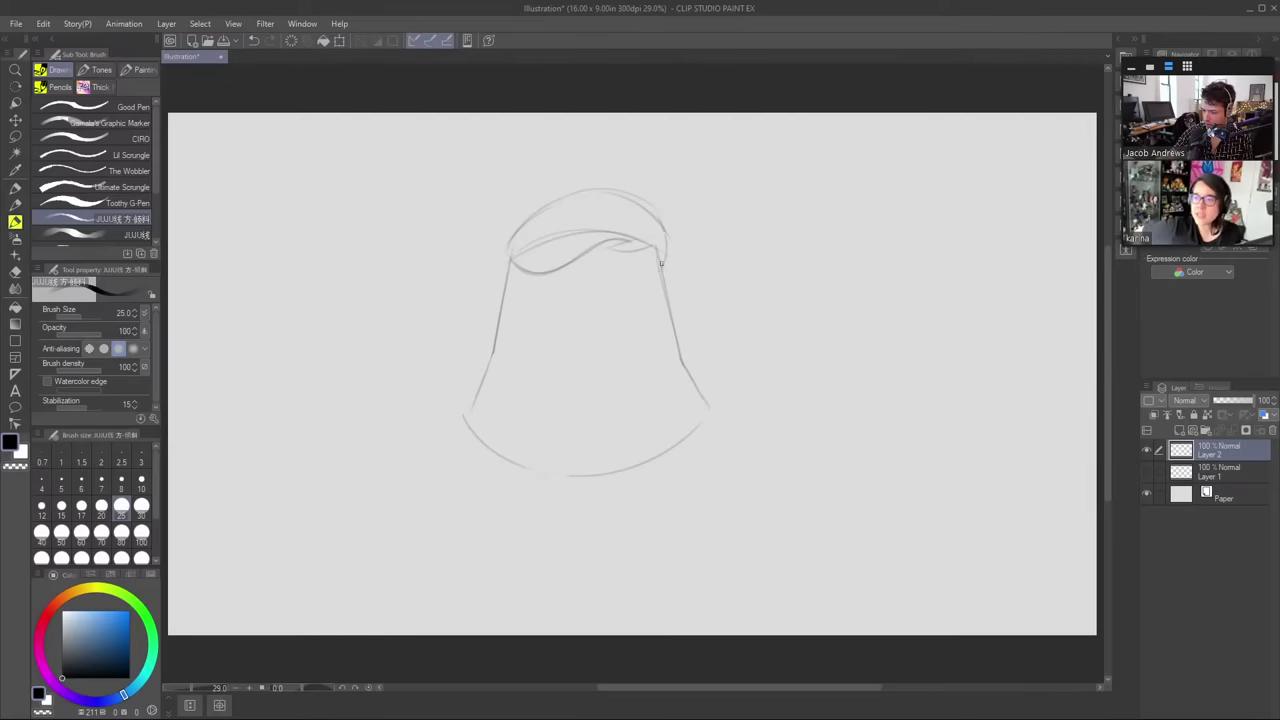
pyautogui.hotkey('ctrl', 'z')
pyautogui.moveTo(654, 216); pyautogui.dragTo(667, 288)
pyautogui.moveTo(566, 195)
pyautogui.mouseDown()
pyautogui.moveTo(495, 272)
pyautogui.moveTo(508, 238)
pyautogui.moveTo(505, 294)
pyautogui.mouseUp()
pyautogui.hotkey('ctrl', 'z')
pyautogui.moveTo(507, 236); pyautogui.dragTo(501, 288)
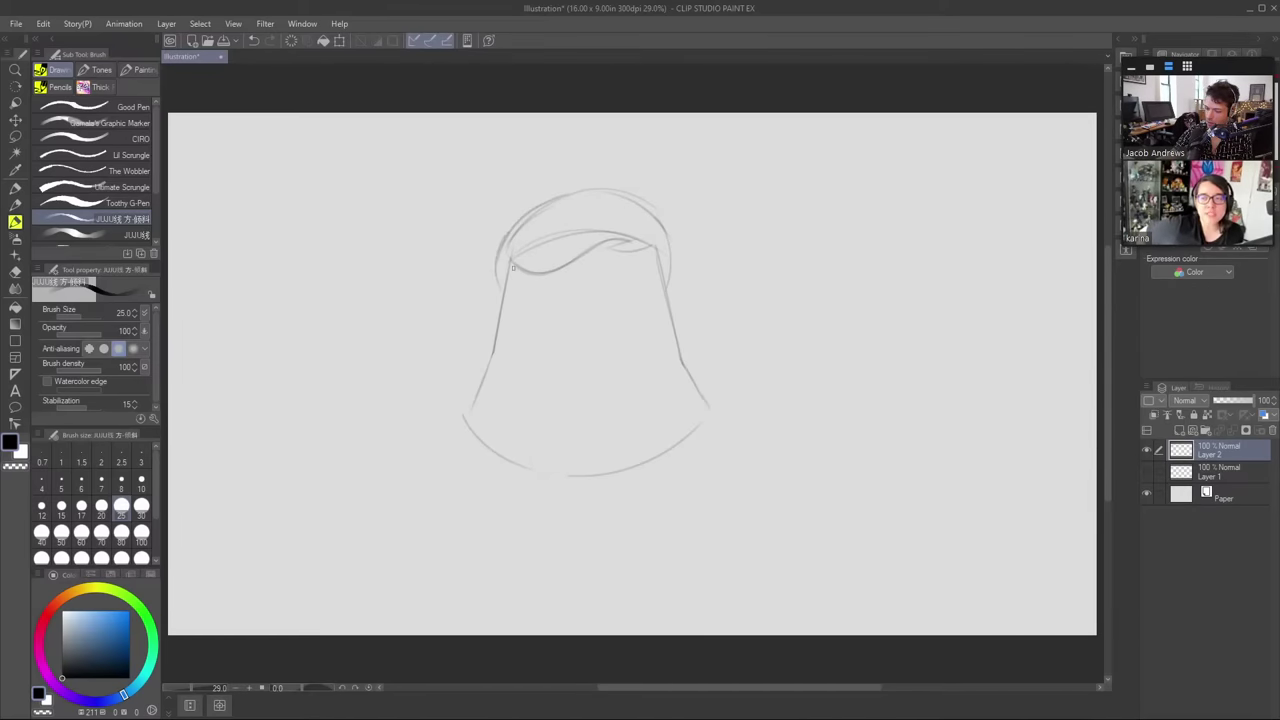
# - Remove the doubled left hair line and erase the original head-top arc above the wavy hairline
pyautogui.hotkey('ctrl', 'z')
pyautogui.moveTo(505, 241)
pyautogui.mouseDown()
pyautogui.moveTo(565, 209)
pyautogui.moveTo(527, 224)
pyautogui.moveTo(609, 210)
pyautogui.moveTo(513, 253)
pyautogui.moveTo(608, 231)
pyautogui.mouseUp()
pyautogui.press('e')
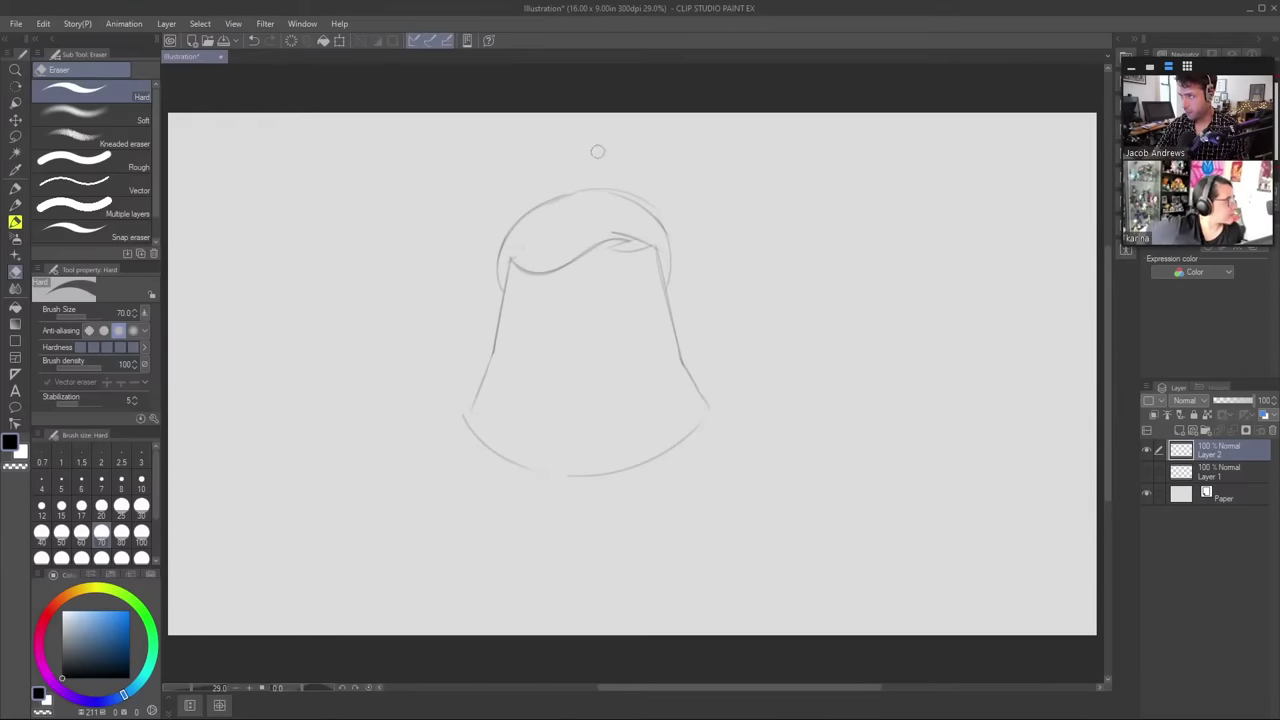
pyautogui.moveTo(637, 240); pyautogui.dragTo(647, 241)
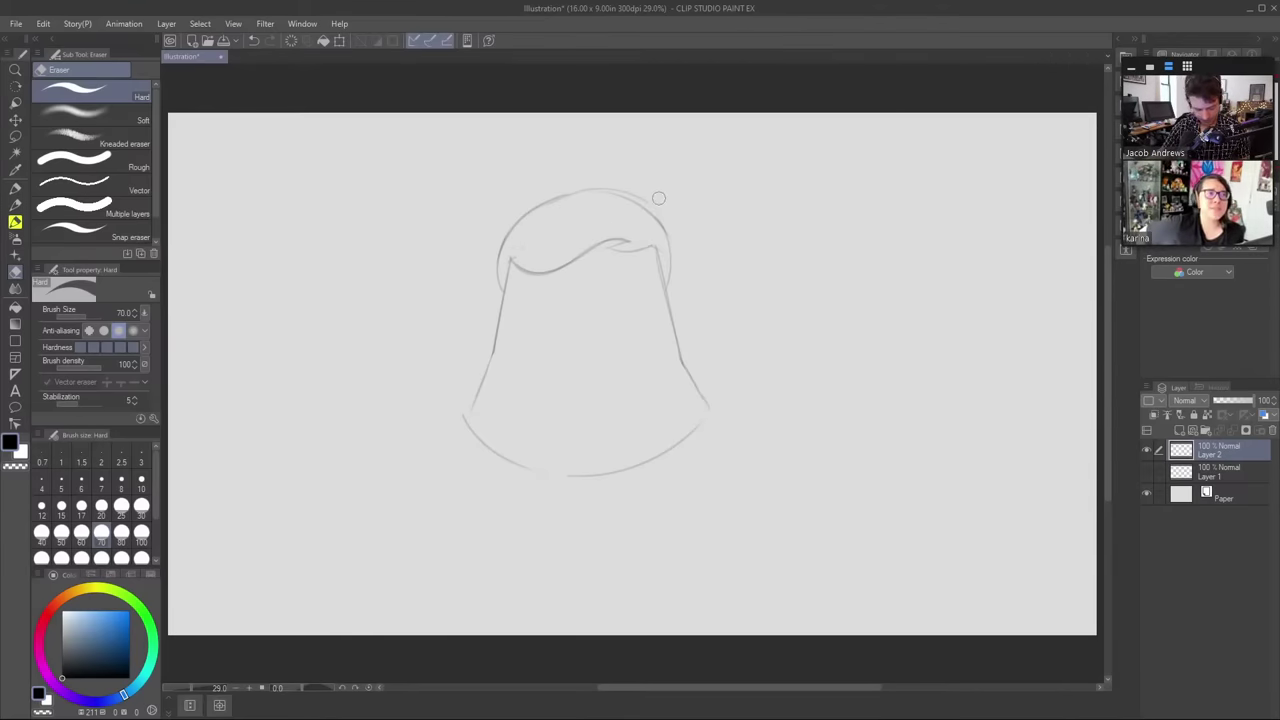
# - Draw a nose at the face's center with a flat-topped bridge, flared nostrils and a rounded tip using the JUJU brush
pyautogui.press('b')
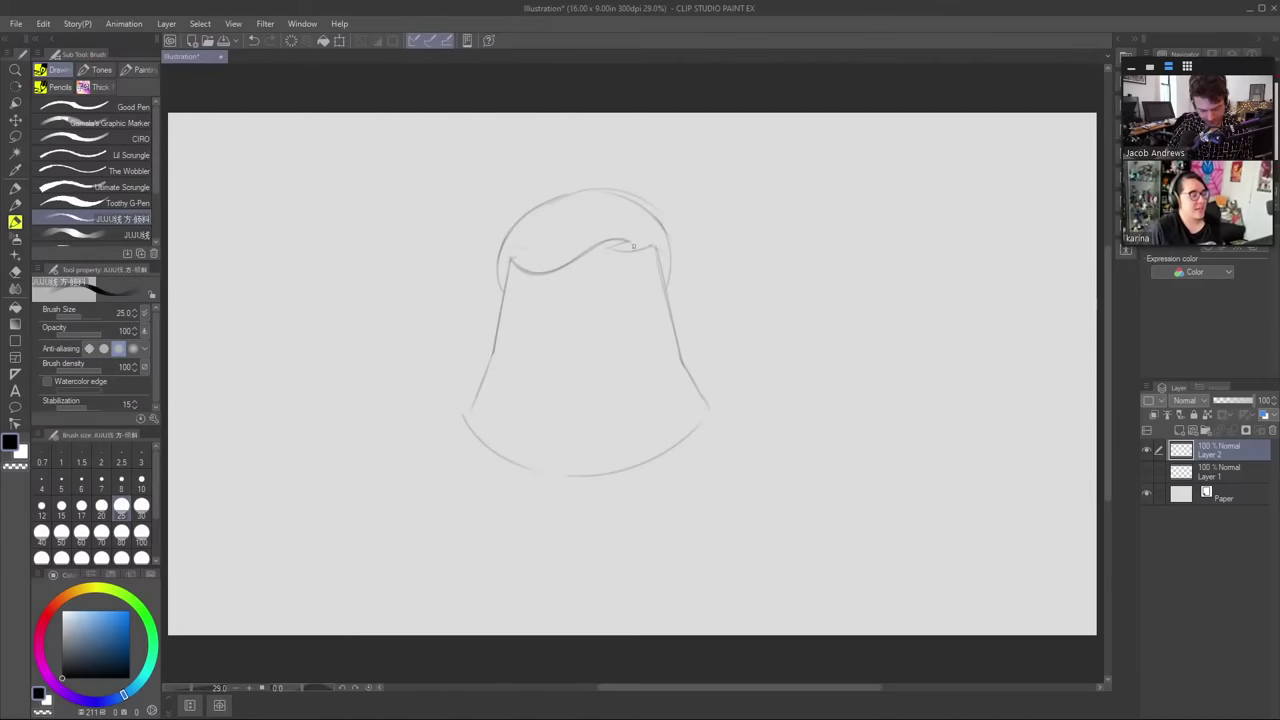
pyautogui.moveTo(569, 337)
pyautogui.mouseDown()
pyautogui.moveTo(596, 322)
pyautogui.moveTo(579, 326)
pyautogui.moveTo(597, 328)
pyautogui.moveTo(586, 322)
pyautogui.moveTo(596, 360)
pyautogui.mouseUp()
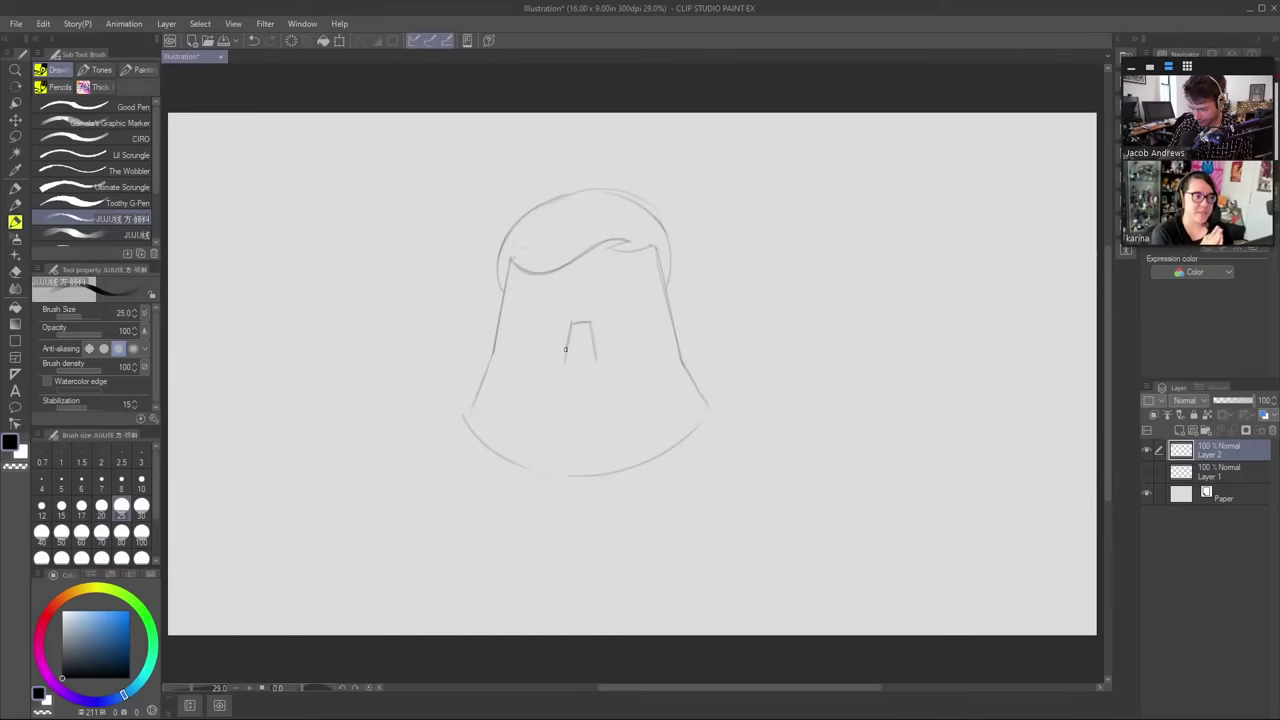
pyautogui.moveTo(560, 354)
pyautogui.mouseDown()
pyautogui.moveTo(569, 380)
pyautogui.moveTo(607, 367)
pyautogui.moveTo(588, 384)
pyautogui.moveTo(578, 357)
pyautogui.mouseUp()
pyautogui.hotkey('ctrl', 'z')
pyautogui.hotkey('ctrl', 'z')
pyautogui.hotkey('ctrl', 'z')
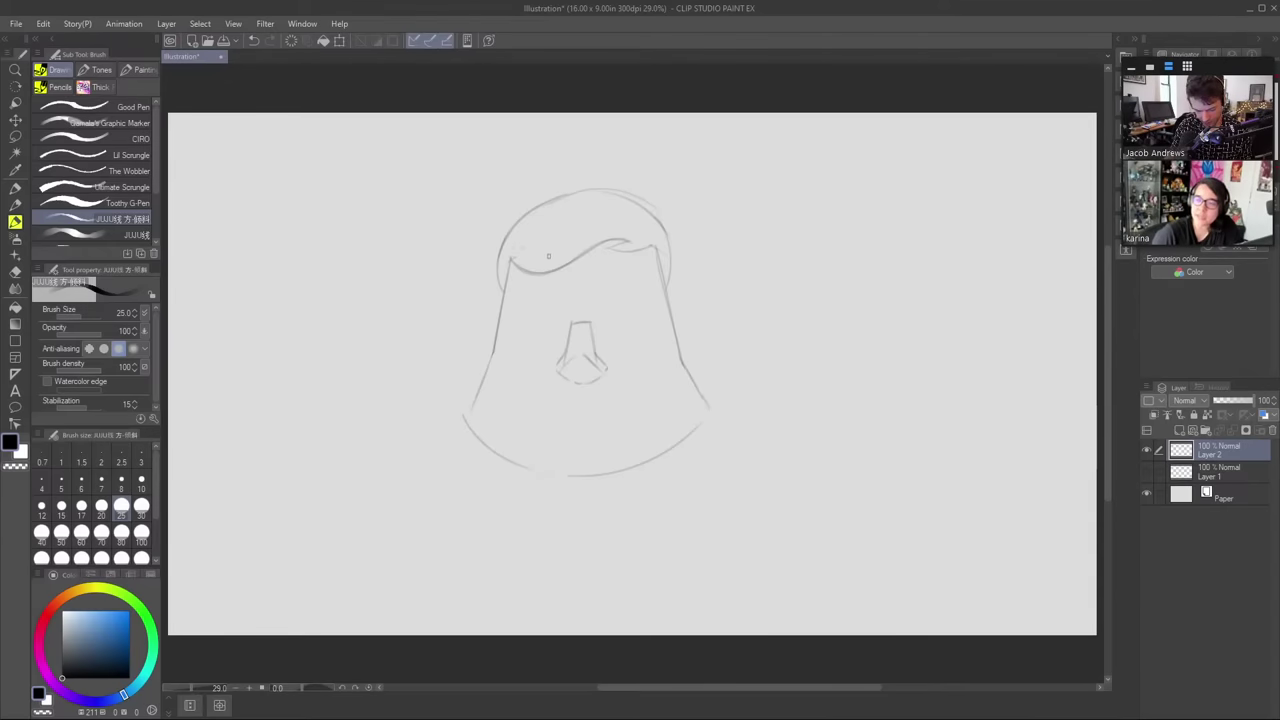
# - Draw both eyes beside the nose bridge with curved upper lids, shaded irises and short bag lines underneath
pyautogui.moveTo(528, 327); pyautogui.dragTo(634, 326)
pyautogui.hotkey('ctrl', 'z')
pyautogui.hotkey('ctrl', 'z')
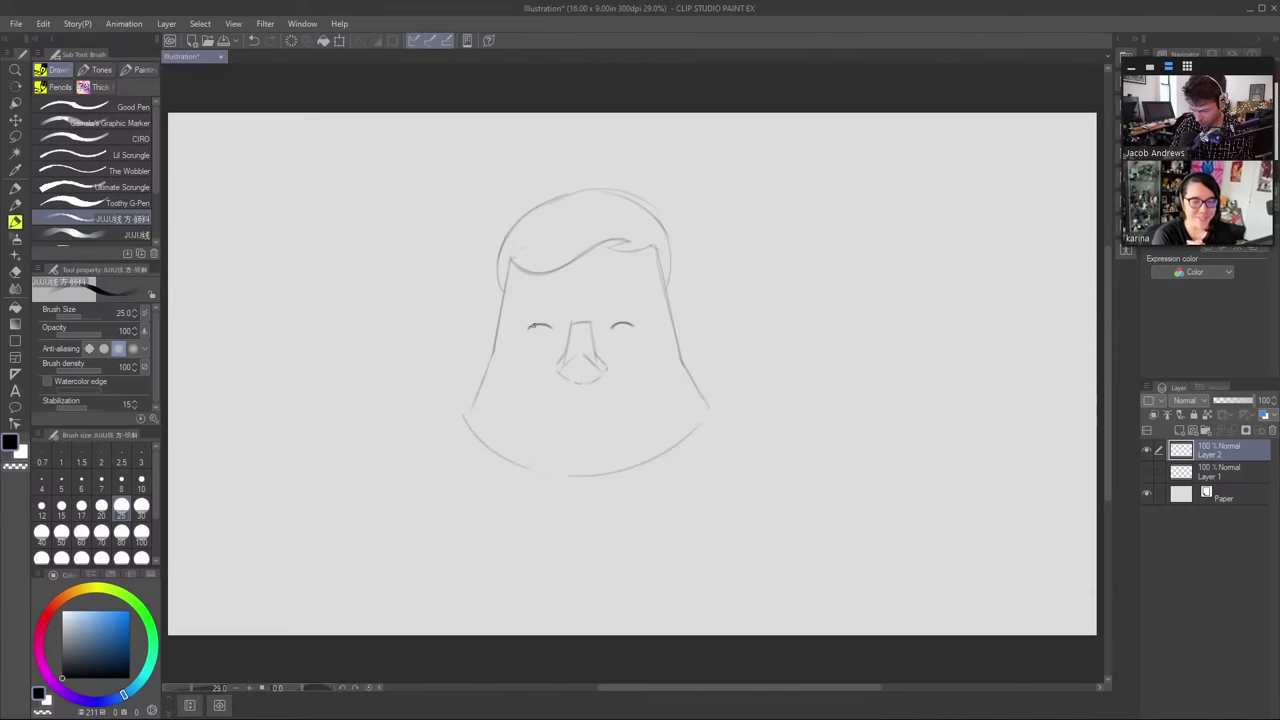
pyautogui.moveTo(533, 327); pyautogui.dragTo(539, 329)
pyautogui.hotkey('ctrl', 'z')
pyautogui.moveTo(618, 324); pyautogui.dragTo(621, 328)
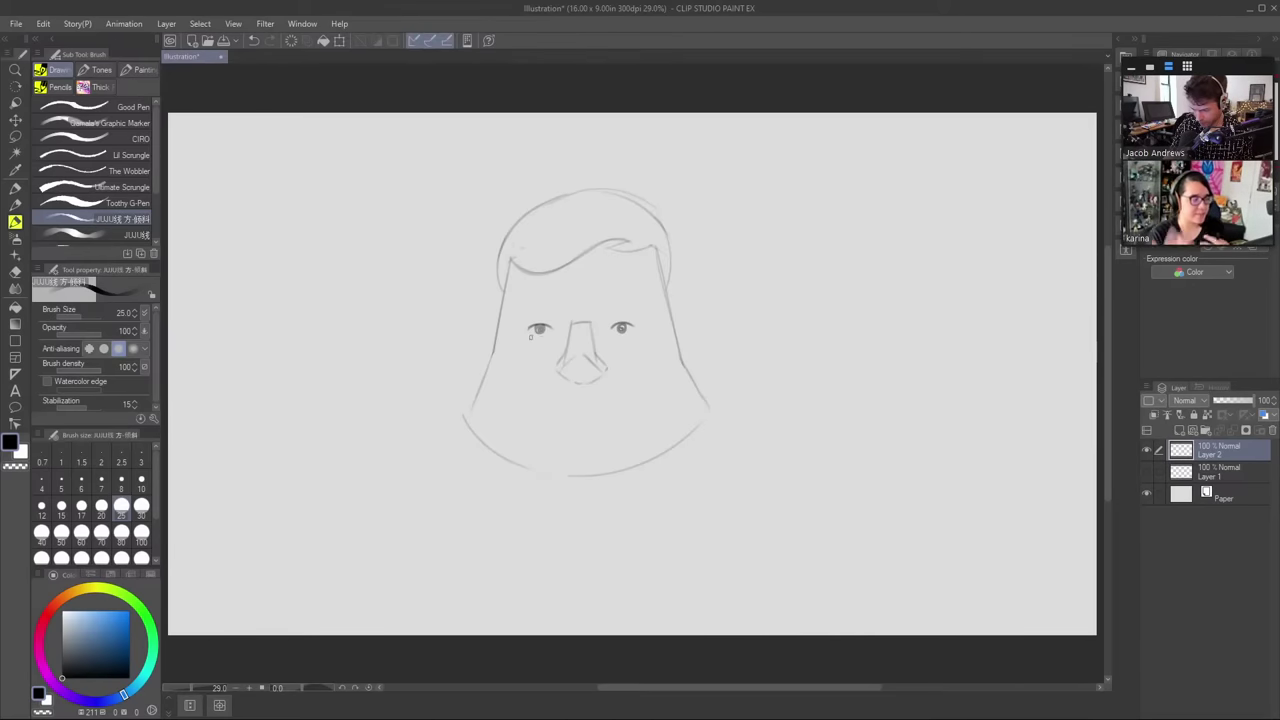
pyautogui.moveTo(529, 334)
pyautogui.mouseDown()
pyautogui.moveTo(550, 334)
pyautogui.moveTo(545, 348)
pyautogui.moveTo(620, 345)
pyautogui.moveTo(633, 328)
pyautogui.moveTo(619, 345)
pyautogui.mouseUp()
pyautogui.hotkey('ctrl', 'z')
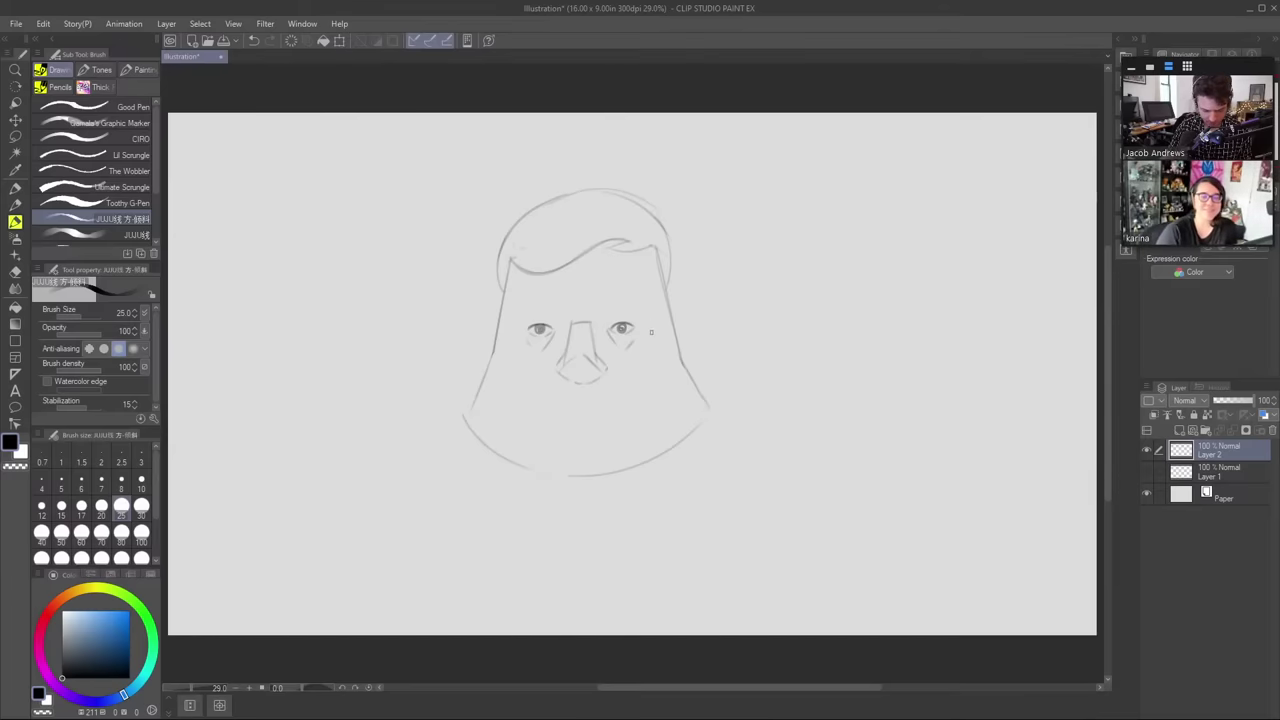
# - Draw arched, inward-angled eyebrows above both eyes and light wrinkle lines across the forehead
pyautogui.moveTo(513, 301); pyautogui.dragTo(565, 300)
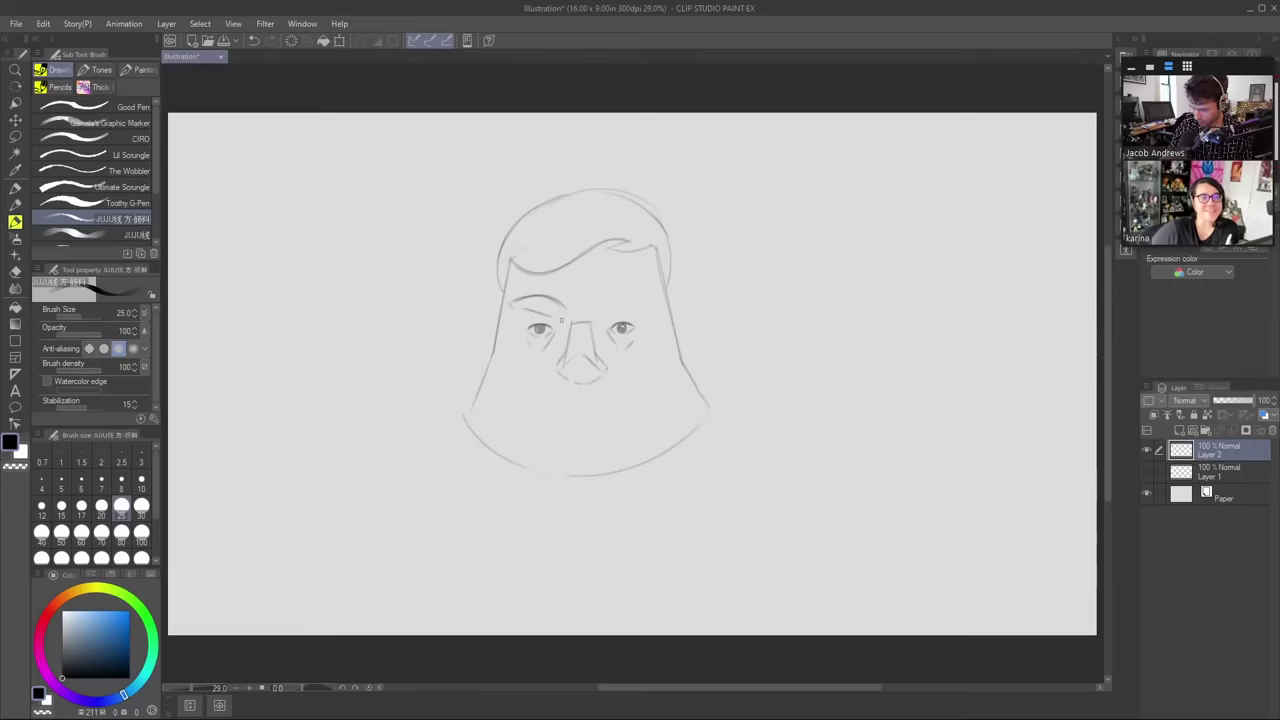
pyautogui.moveTo(602, 319)
pyautogui.mouseDown()
pyautogui.moveTo(628, 294)
pyautogui.moveTo(645, 304)
pyautogui.mouseUp()
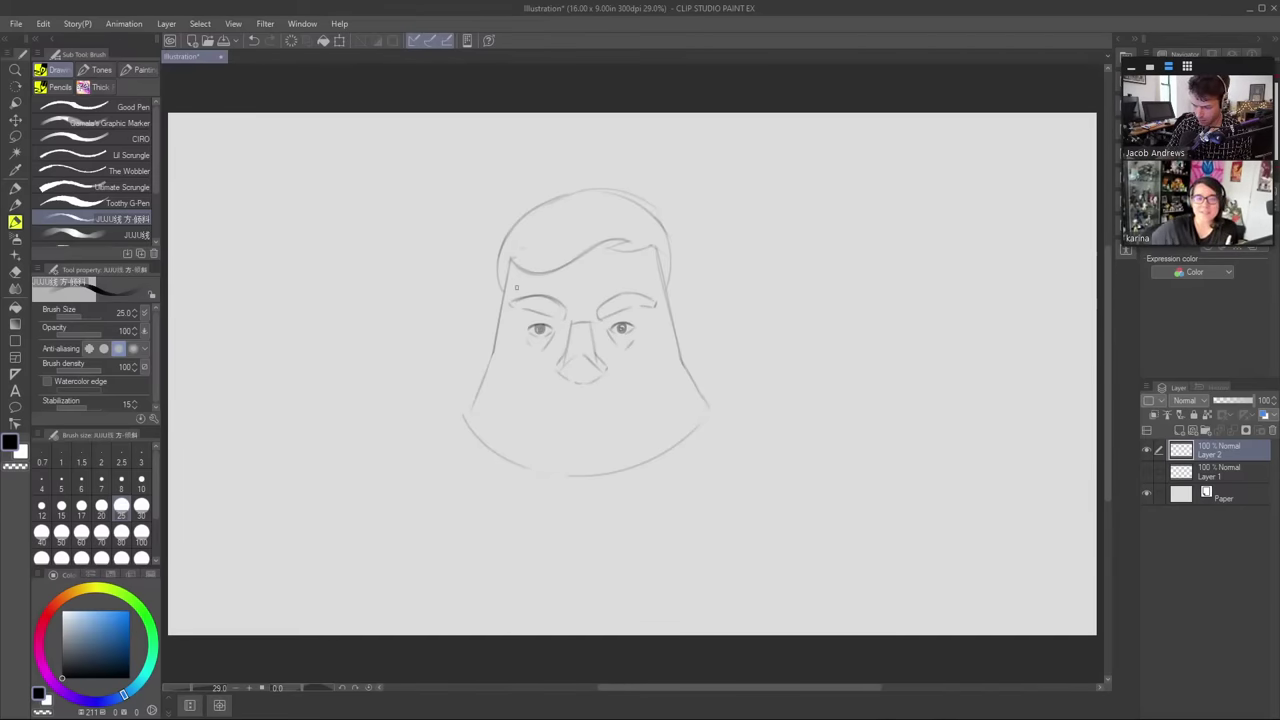
pyautogui.moveTo(516, 288); pyautogui.dragTo(652, 283)
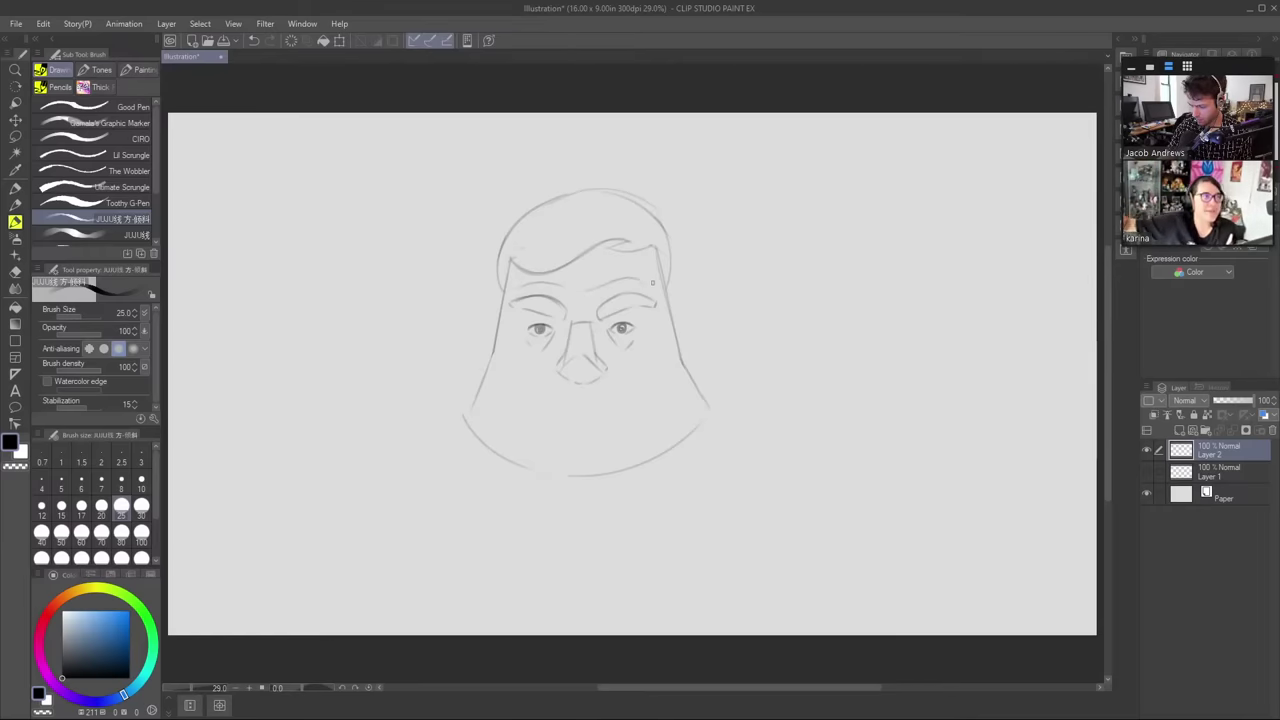
pyautogui.moveTo(556, 274); pyautogui.dragTo(628, 265)
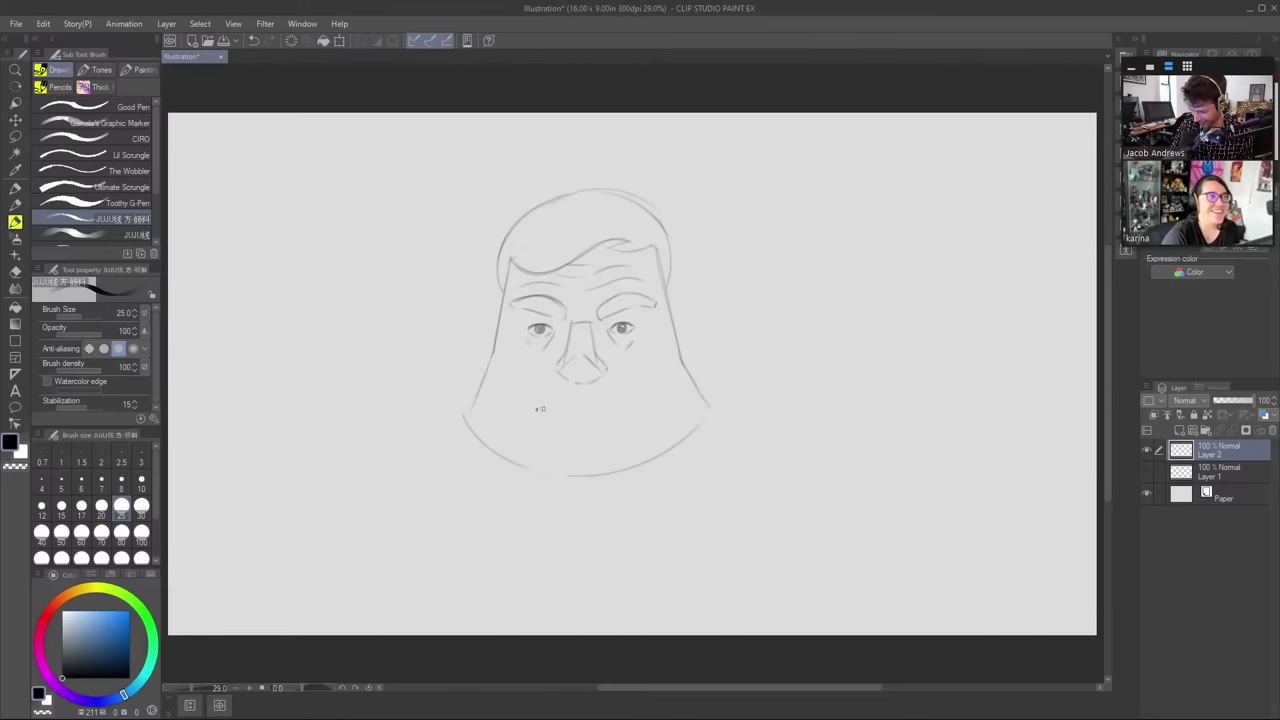
# - Draw a wide closed mouth below the nose and redraw the jaw with straighter, angled sides and a lower, flatter chin
pyautogui.moveTo(538, 410); pyautogui.dragTo(631, 406)
pyautogui.hotkey('ctrl', 'z')
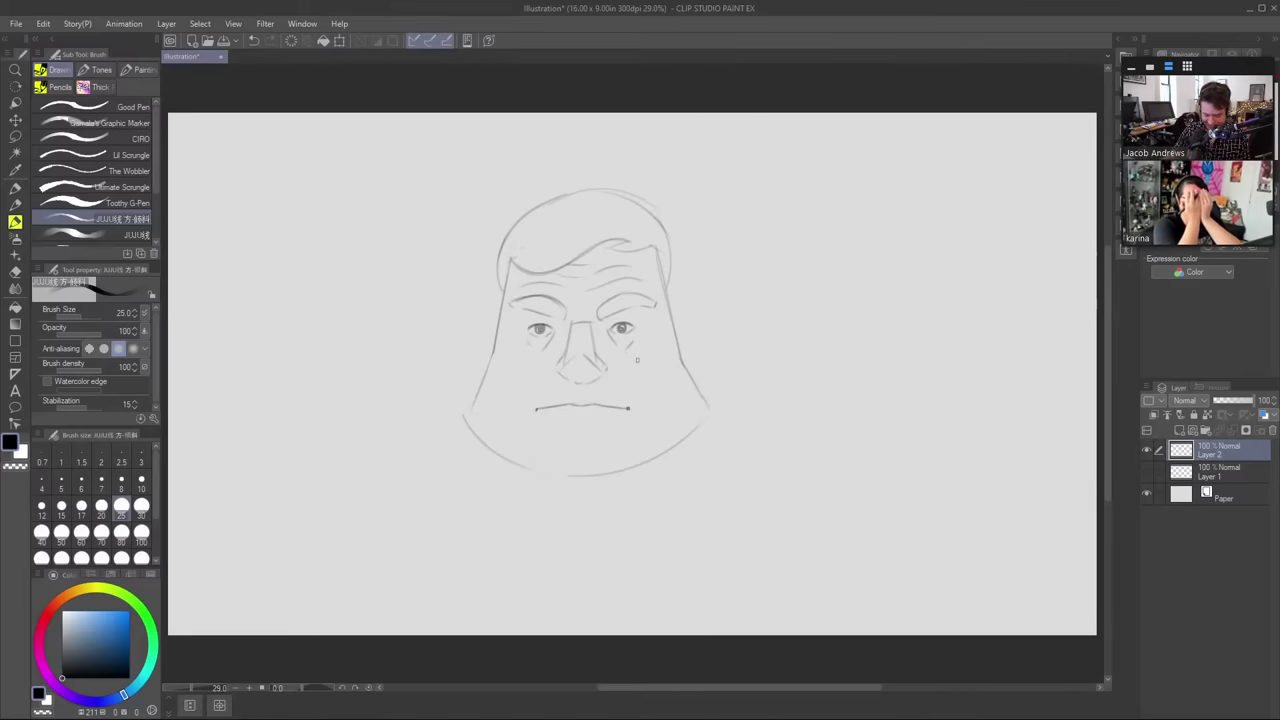
pyautogui.press('e')
pyautogui.moveTo(468, 420); pyautogui.dragTo(536, 468)
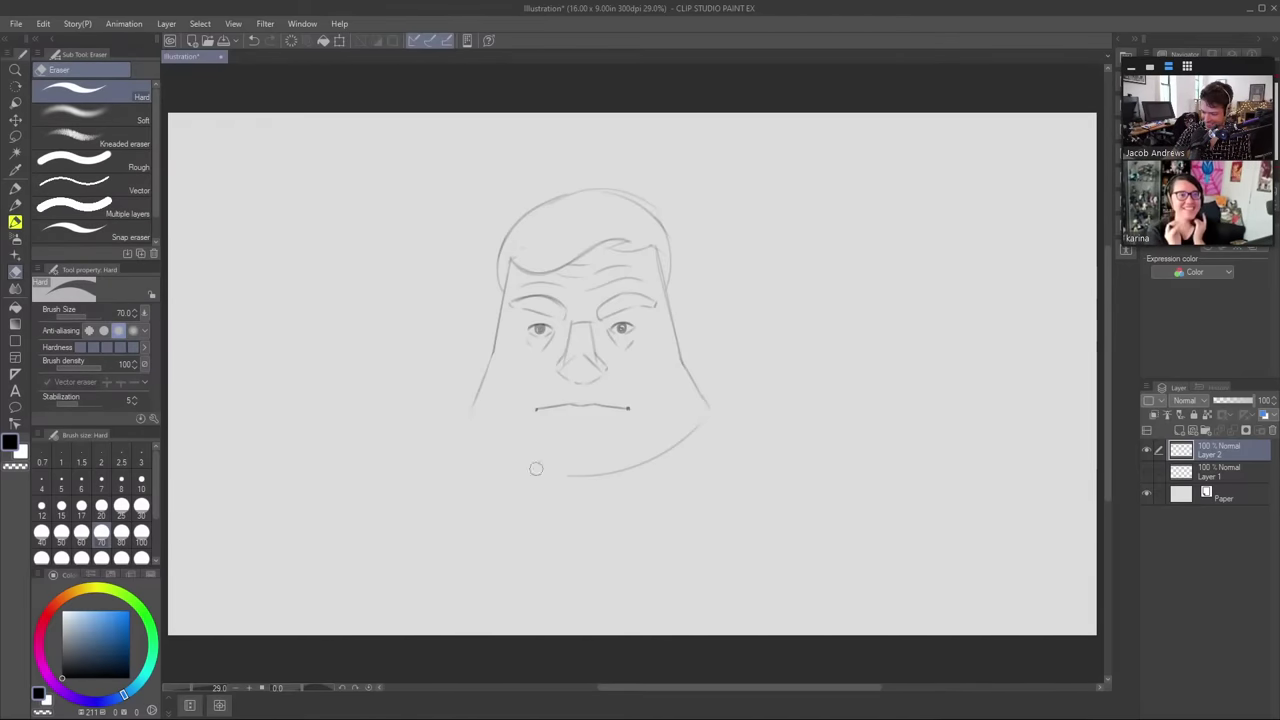
pyautogui.press('b')
pyautogui.moveTo(470, 414)
pyautogui.mouseDown()
pyautogui.moveTo(528, 475)
pyautogui.moveTo(632, 490)
pyautogui.moveTo(712, 410)
pyautogui.mouseUp()
pyautogui.hotkey('ctrl', 'z')
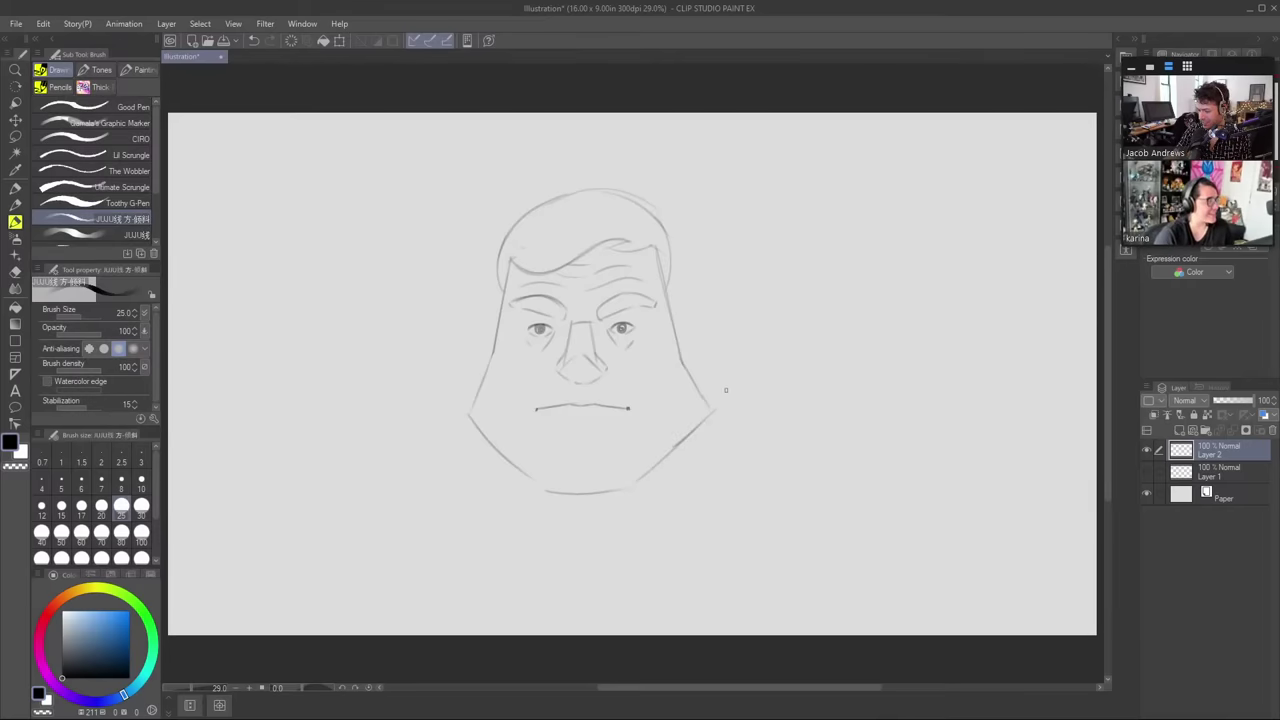
pyautogui.press('e')
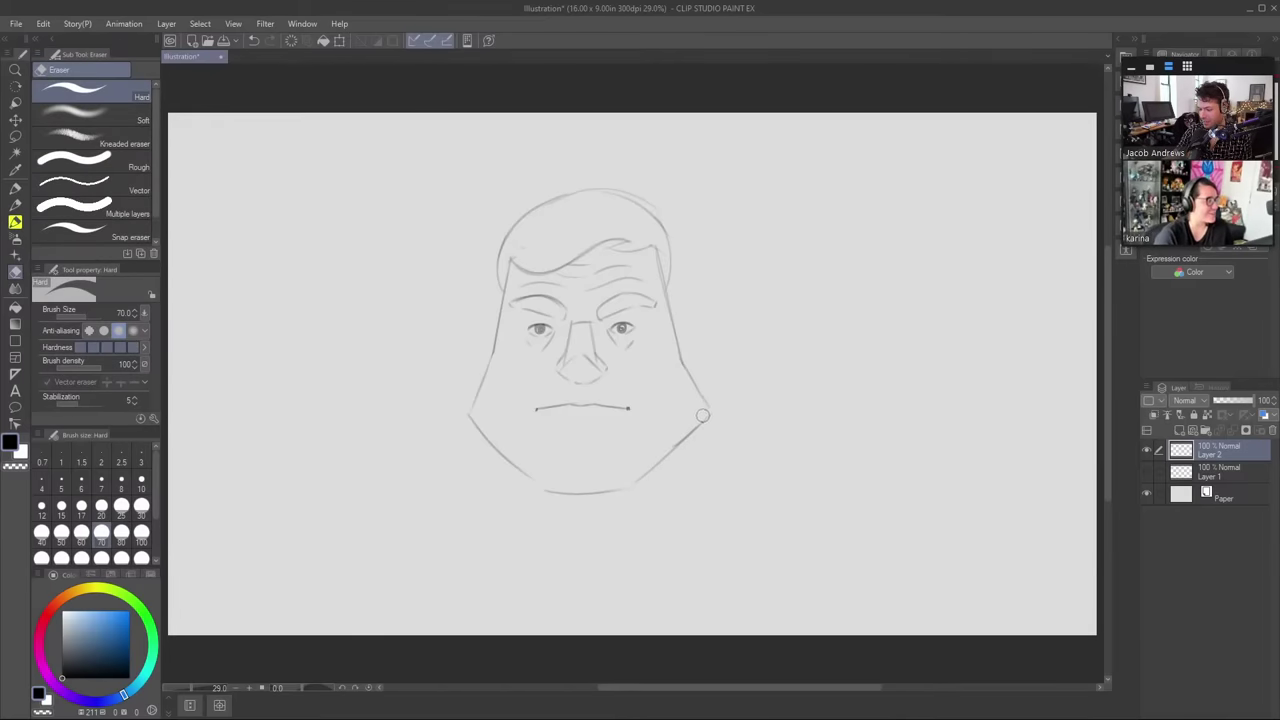
pyautogui.press('b')
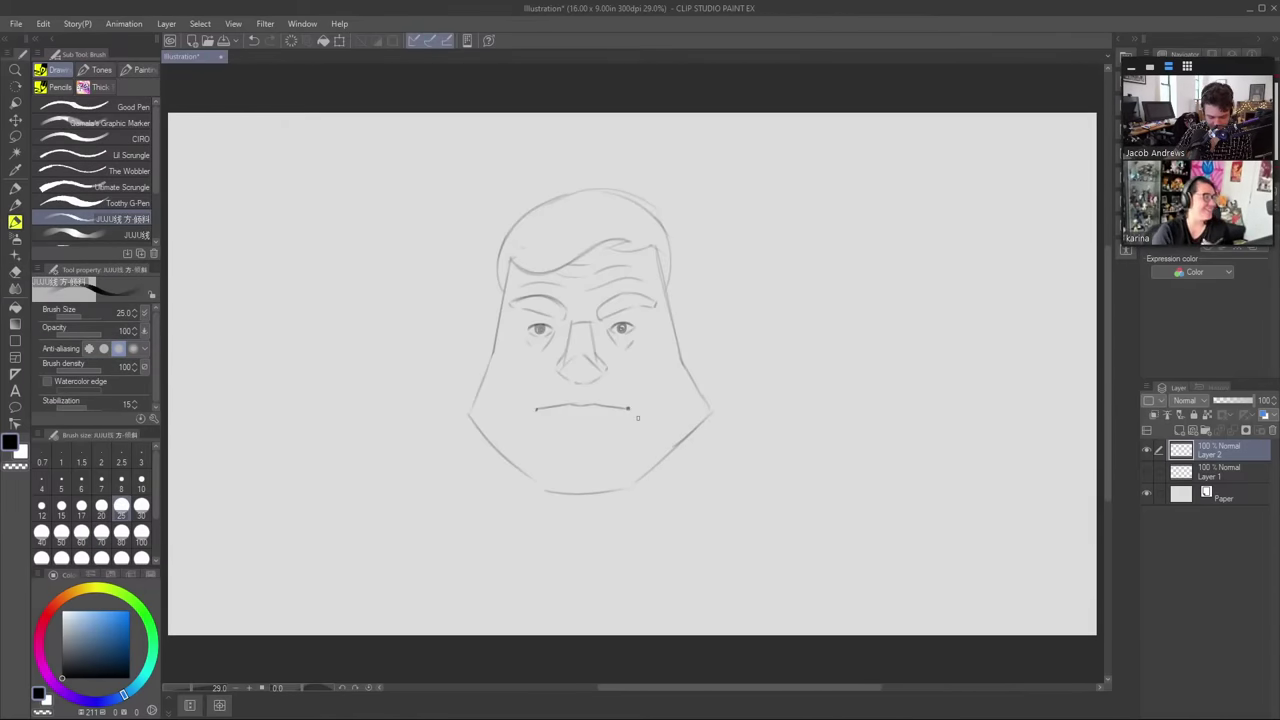
# - Draw curved cheek lines inside both sides of the face, running from eye level down toward the mouth corners
pyautogui.moveTo(498, 330); pyautogui.dragTo(510, 388)
pyautogui.moveTo(672, 350); pyautogui.dragTo(658, 384)
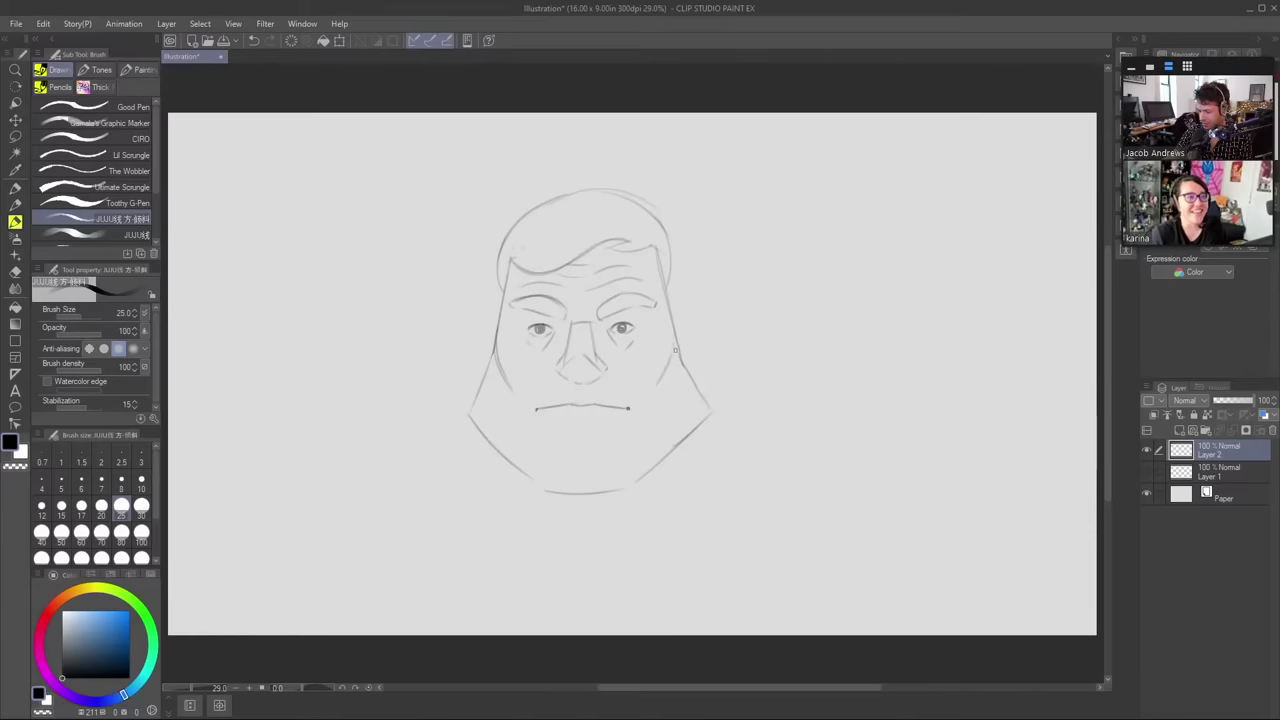
pyautogui.hotkey('ctrl', 'z')
pyautogui.moveTo(672, 330); pyautogui.dragTo(649, 389)
pyautogui.moveTo(672, 323); pyautogui.dragTo(650, 380)
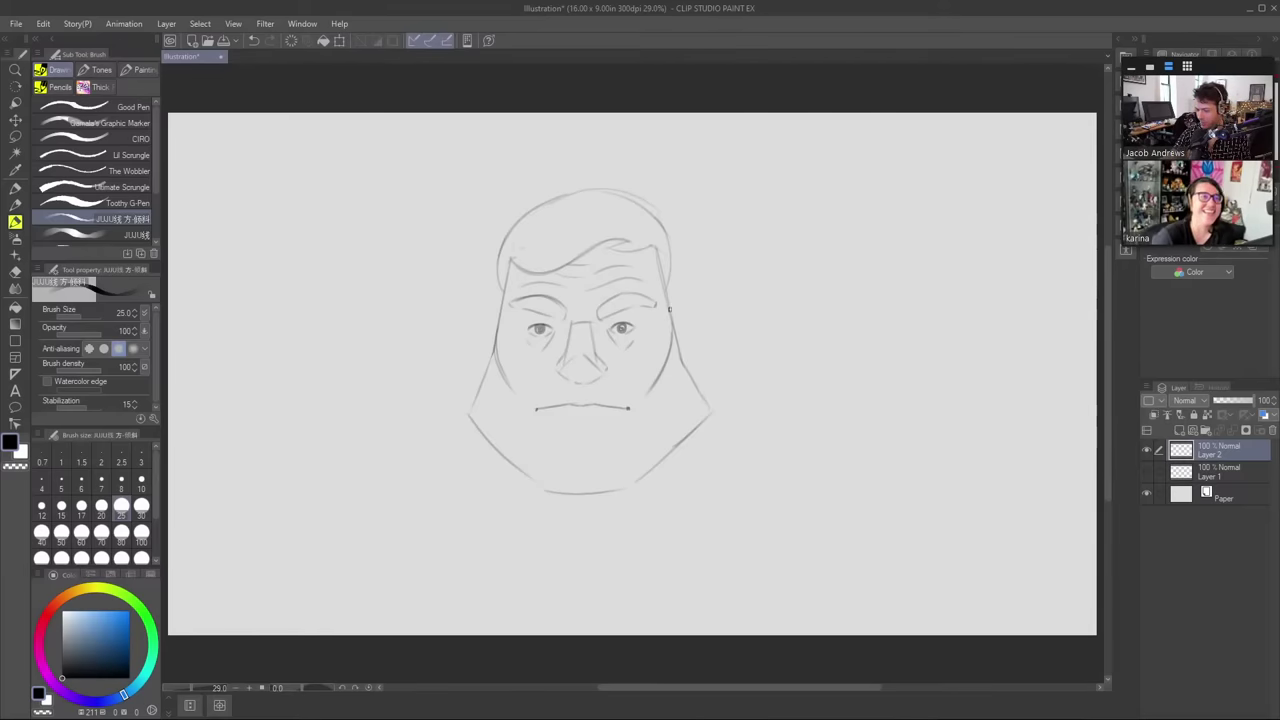
# - Draw rounded ears on both sides of the head at eye level and tidy where they join the face
pyautogui.moveTo(670, 306)
pyautogui.mouseDown()
pyautogui.moveTo(682, 348)
pyautogui.moveTo(686, 330)
pyautogui.mouseUp()
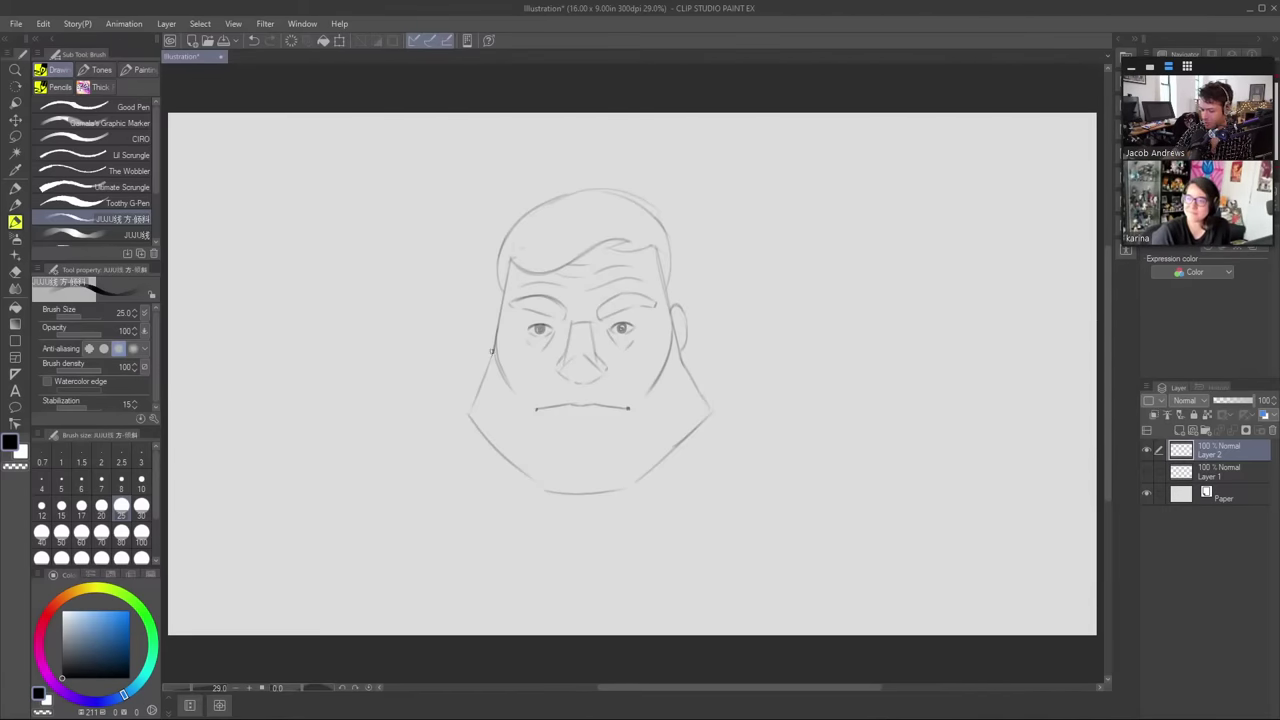
pyautogui.moveTo(494, 342)
pyautogui.mouseDown()
pyautogui.moveTo(486, 354)
pyautogui.moveTo(499, 318)
pyautogui.mouseUp()
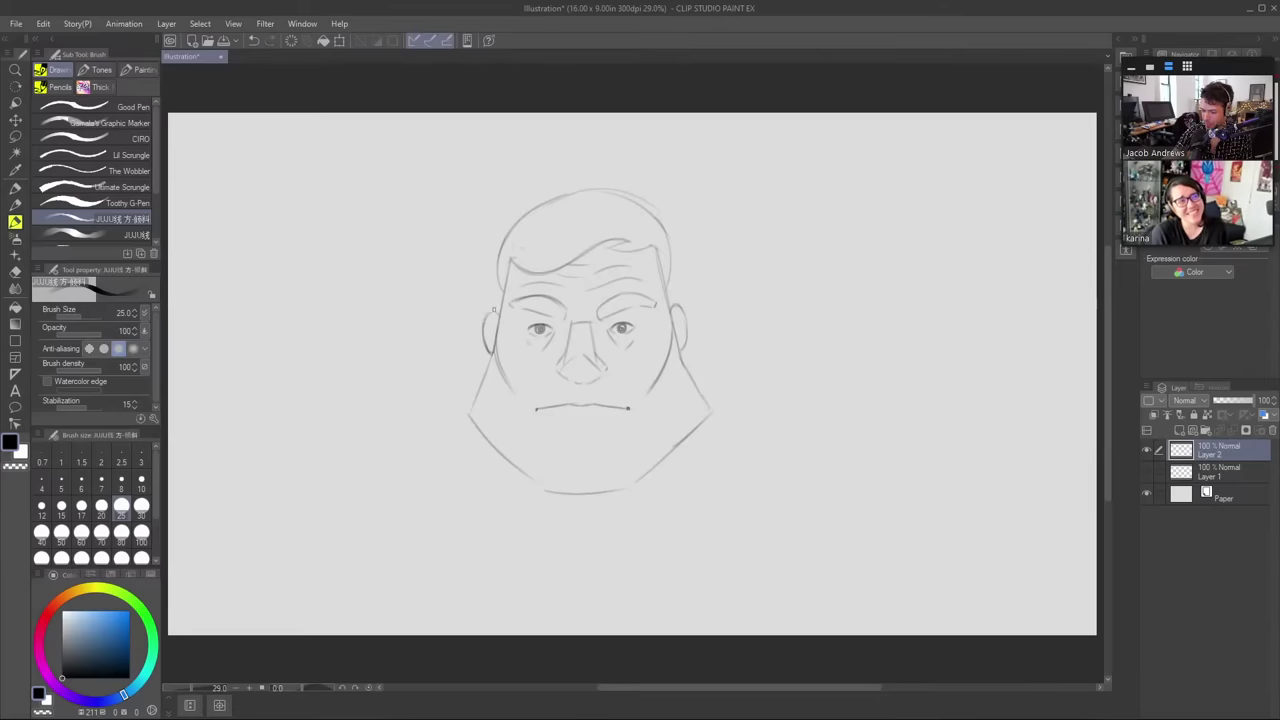
pyautogui.press('e')
pyautogui.press('p')
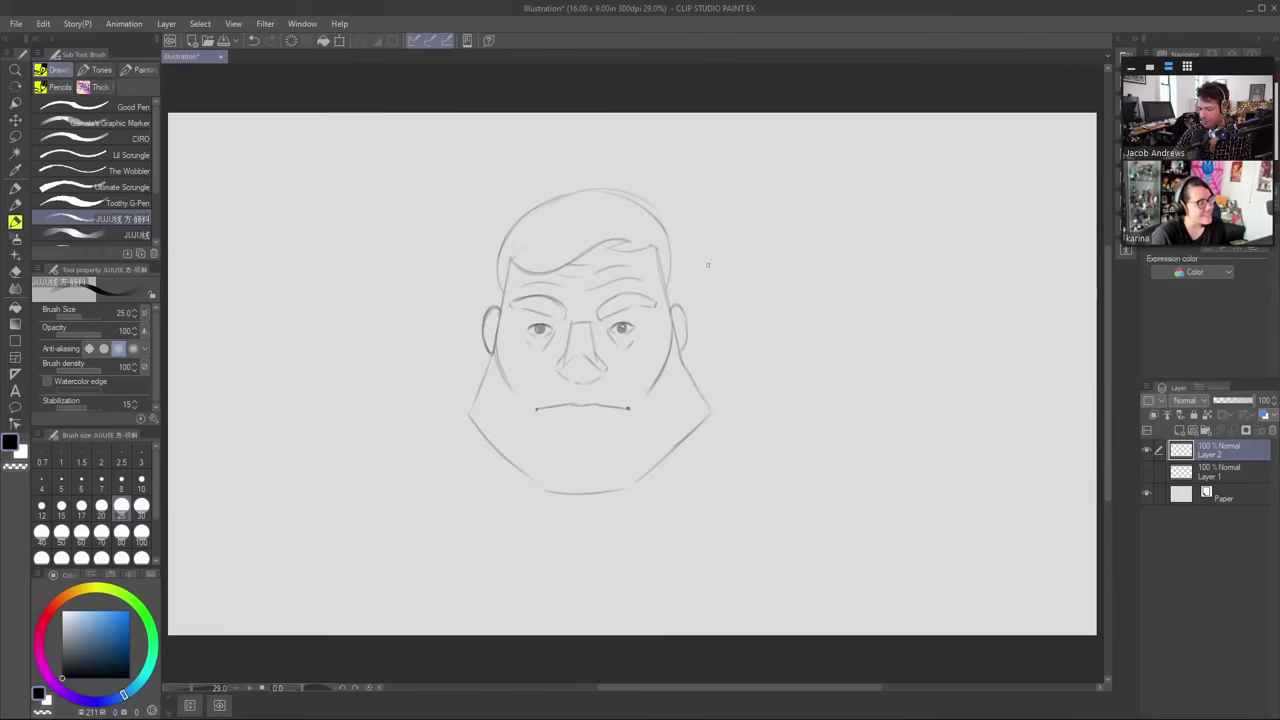
# - Erase the curved chin line with the lower end of the right jaw line and redraw the chin flatter
pyautogui.press('e')
pyautogui.moveTo(635, 482); pyautogui.dragTo(645, 475)
pyautogui.moveTo(540, 487); pyautogui.dragTo(626, 490)
pyautogui.press('p')
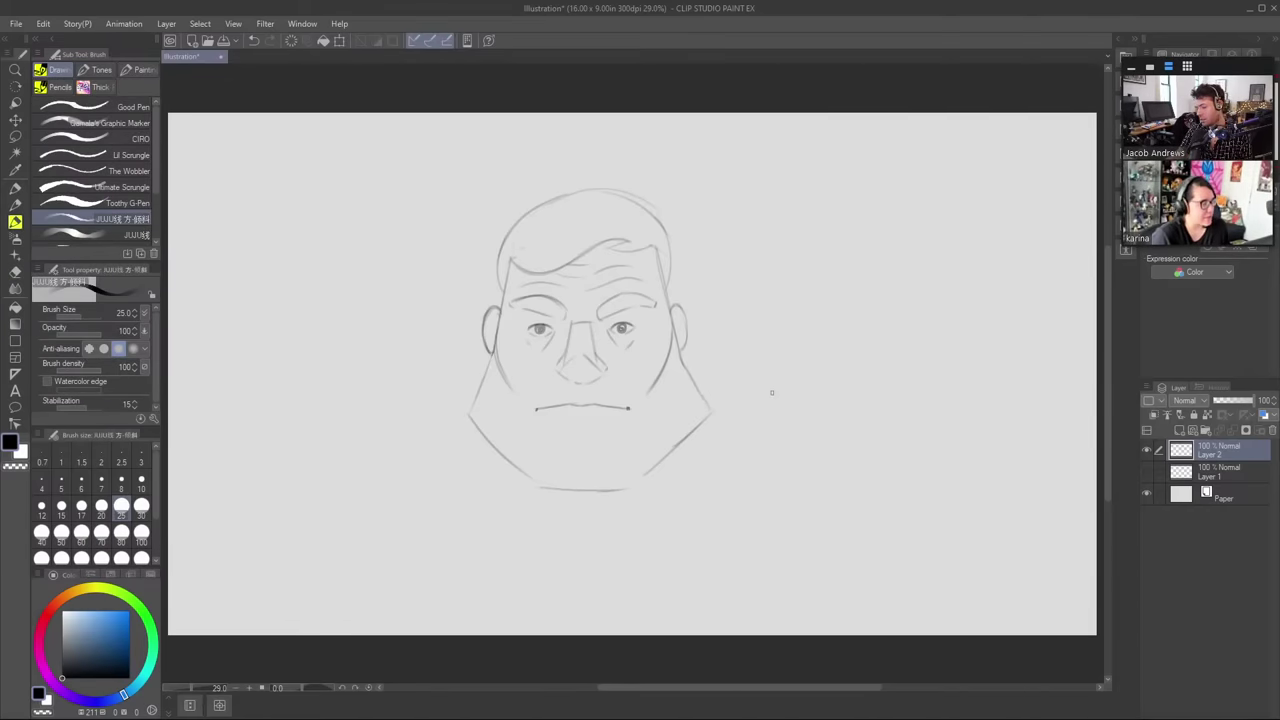
pyautogui.press('e')
pyautogui.press('p')
# - Draw a bushy moustache with pointed ends above the mouth and a notched beard edge below the lower lip
pyautogui.moveTo(493, 351)
pyautogui.mouseDown()
pyautogui.moveTo(466, 413)
pyautogui.moveTo(491, 442)
pyautogui.moveTo(727, 465)
pyautogui.moveTo(608, 378)
pyautogui.moveTo(508, 395)
pyautogui.moveTo(564, 369)
pyautogui.moveTo(642, 390)
pyautogui.mouseUp()
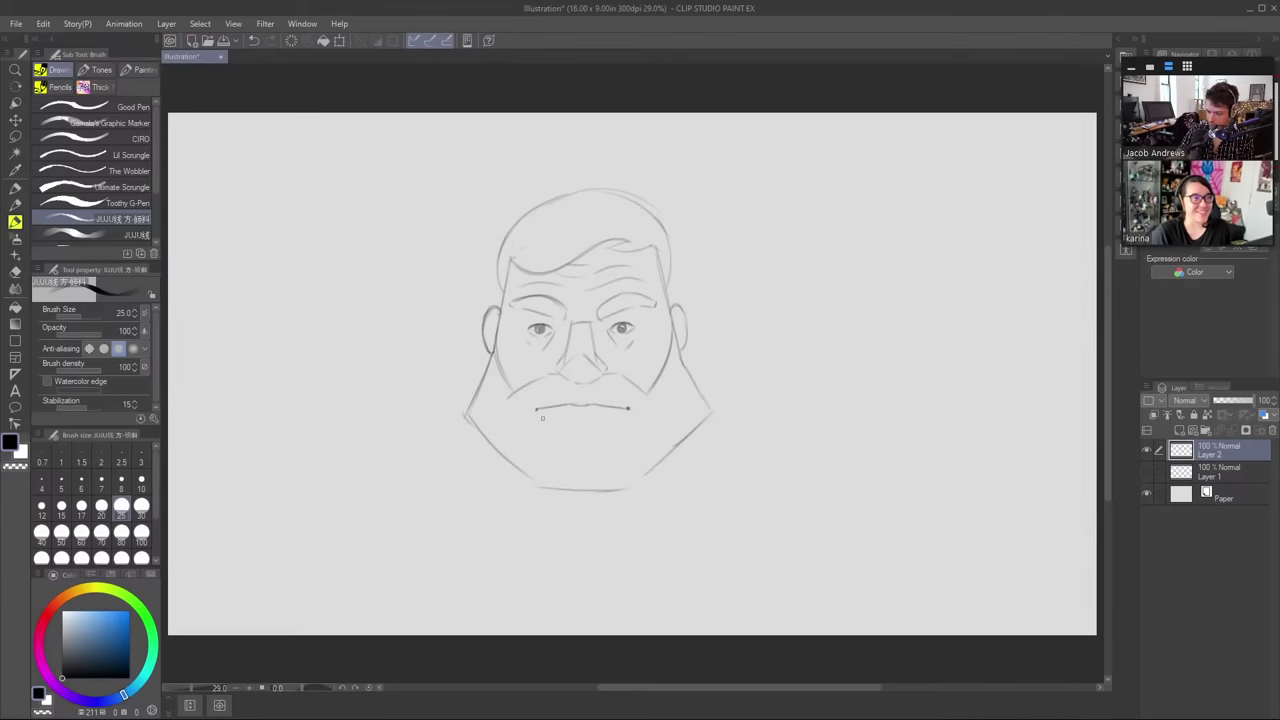
pyautogui.moveTo(566, 419); pyautogui.dragTo(546, 424)
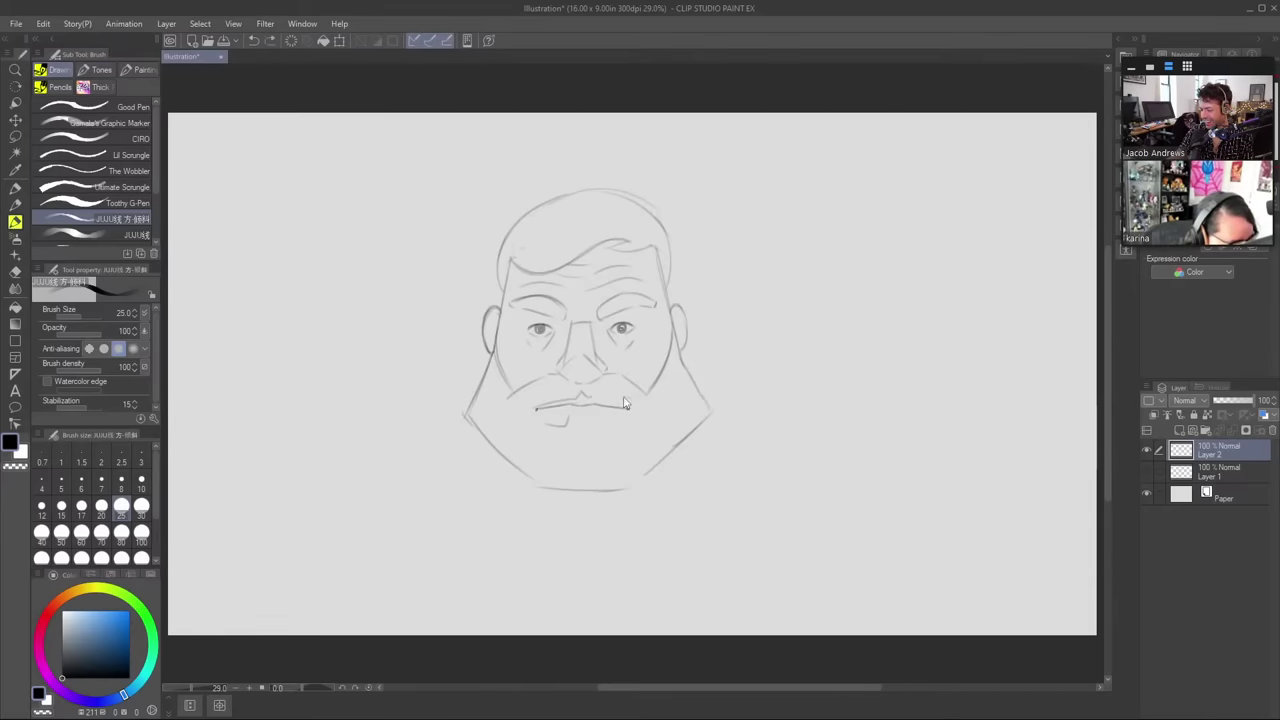
pyautogui.press('e')
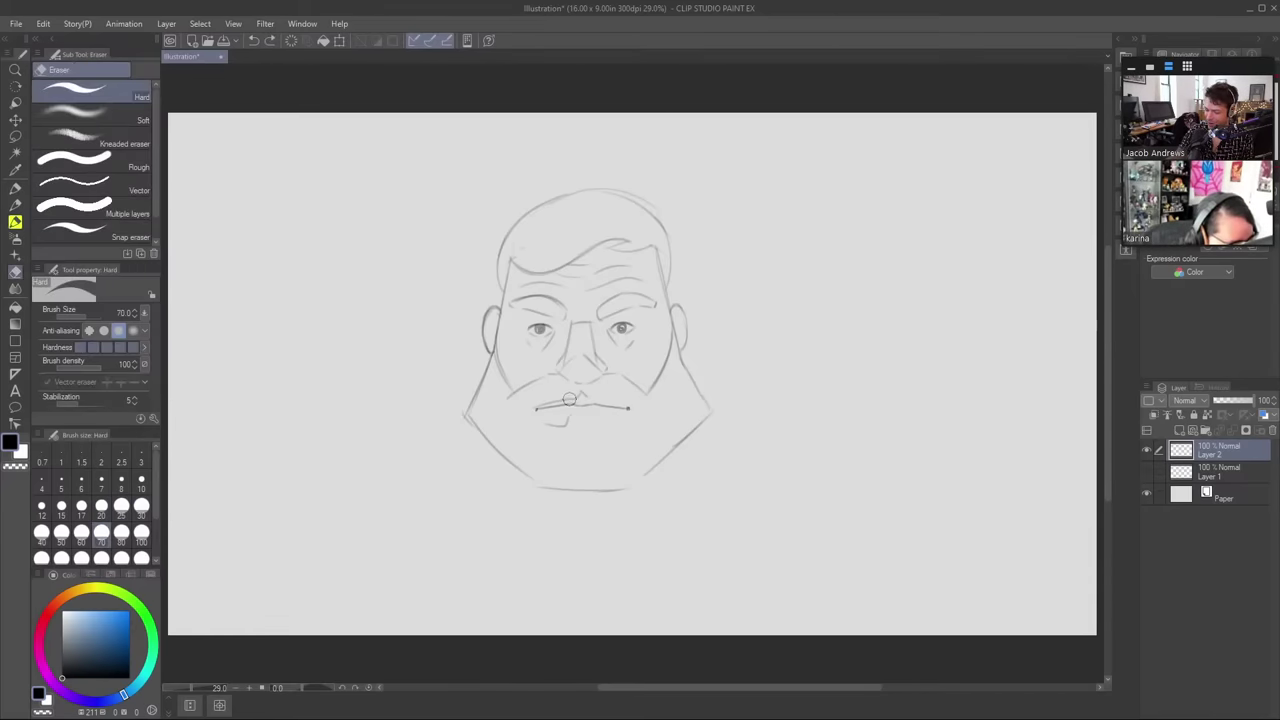
pyautogui.press('b')
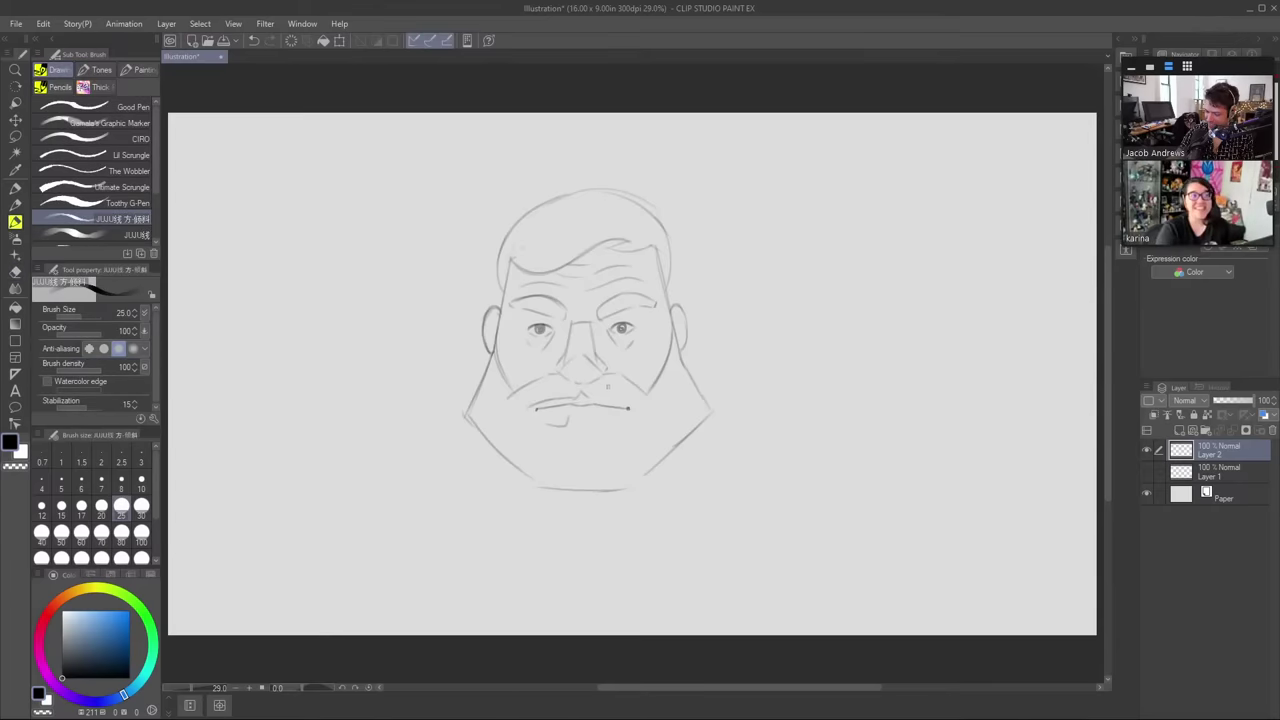
pyautogui.moveTo(591, 398)
pyautogui.mouseDown()
pyautogui.moveTo(634, 405)
pyautogui.moveTo(608, 428)
pyautogui.moveTo(593, 414)
pyautogui.mouseUp()
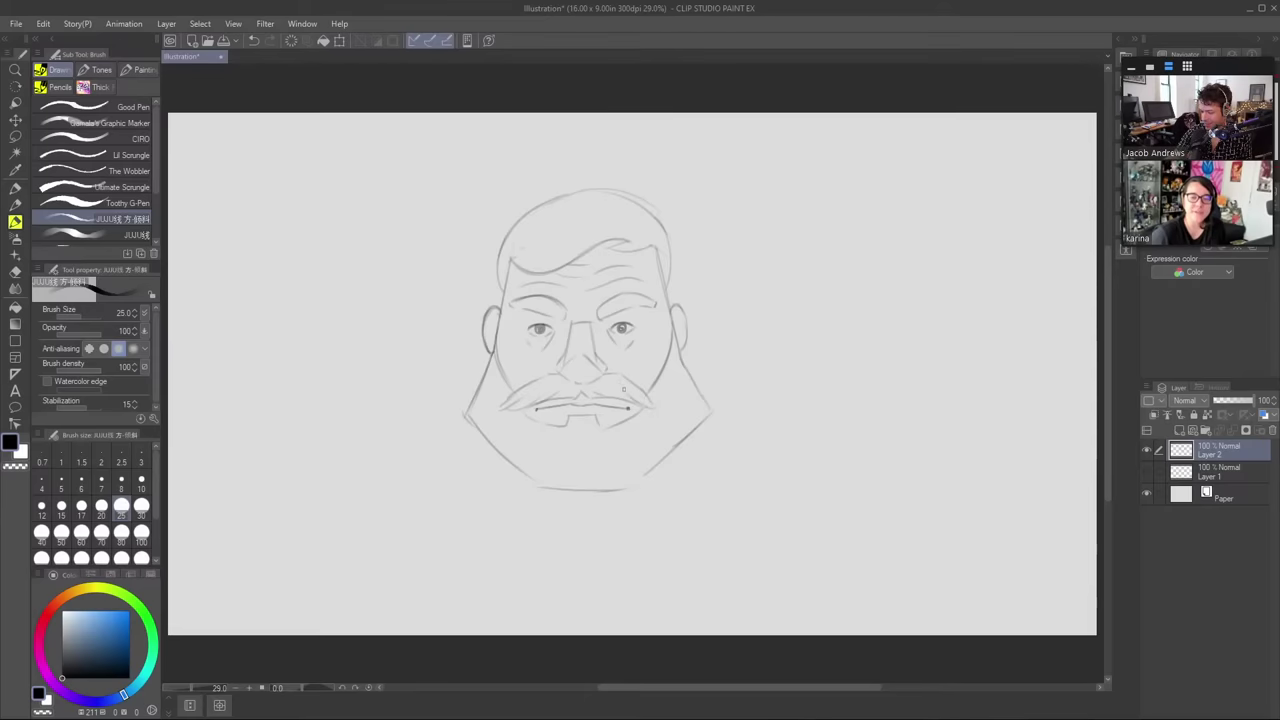
# - Erase both straight lower sides of the beard and redraw them as fuller, outward-bulging curves
pyautogui.press('e')
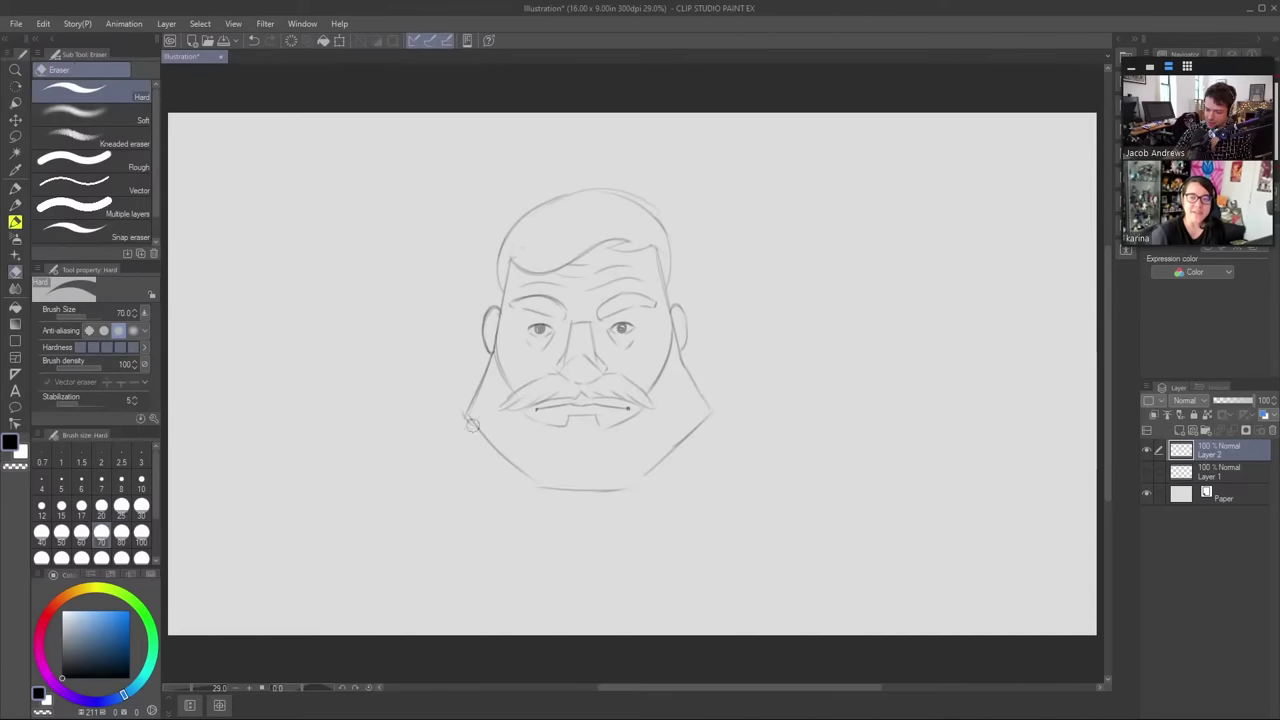
pyautogui.moveTo(468, 418); pyautogui.dragTo(543, 480)
pyautogui.press('b')
pyautogui.moveTo(465, 413); pyautogui.dragTo(537, 489)
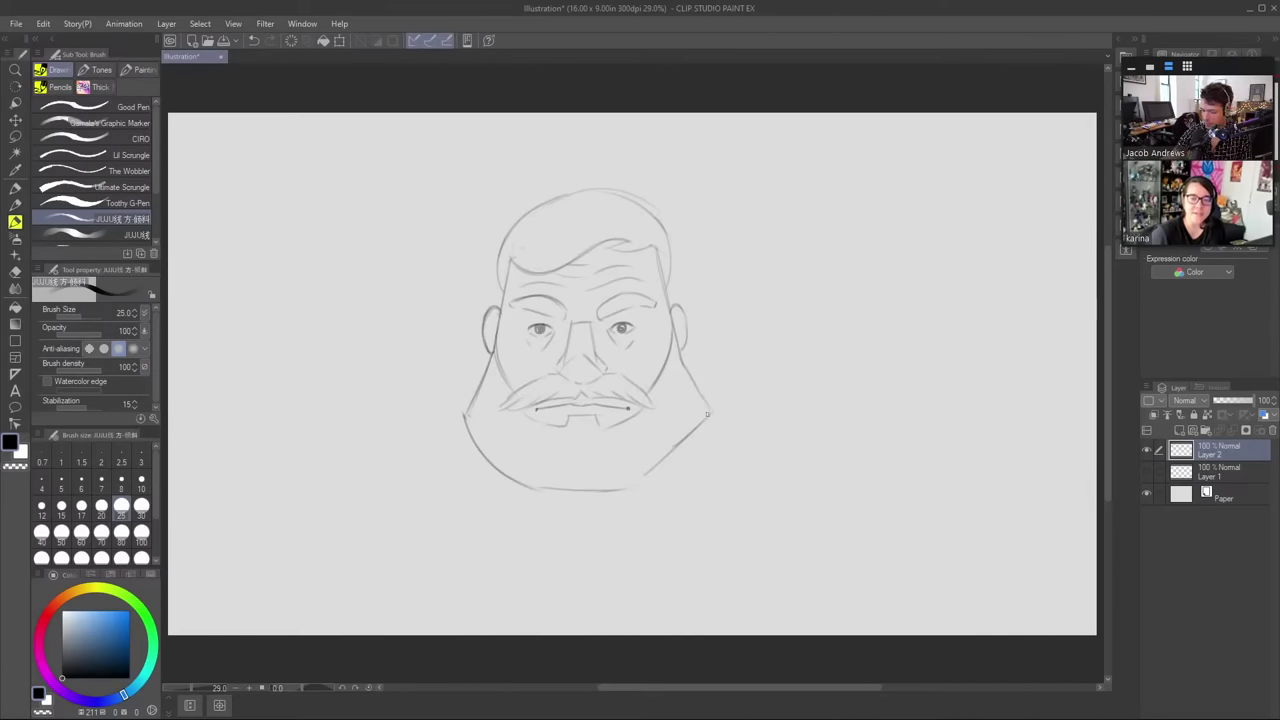
pyautogui.press('e')
pyautogui.moveTo(648, 472)
pyautogui.mouseDown()
pyautogui.moveTo(699, 418)
pyautogui.moveTo(690, 438)
pyautogui.mouseUp()
pyautogui.press('b')
pyautogui.moveTo(638, 489); pyautogui.dragTo(709, 414)
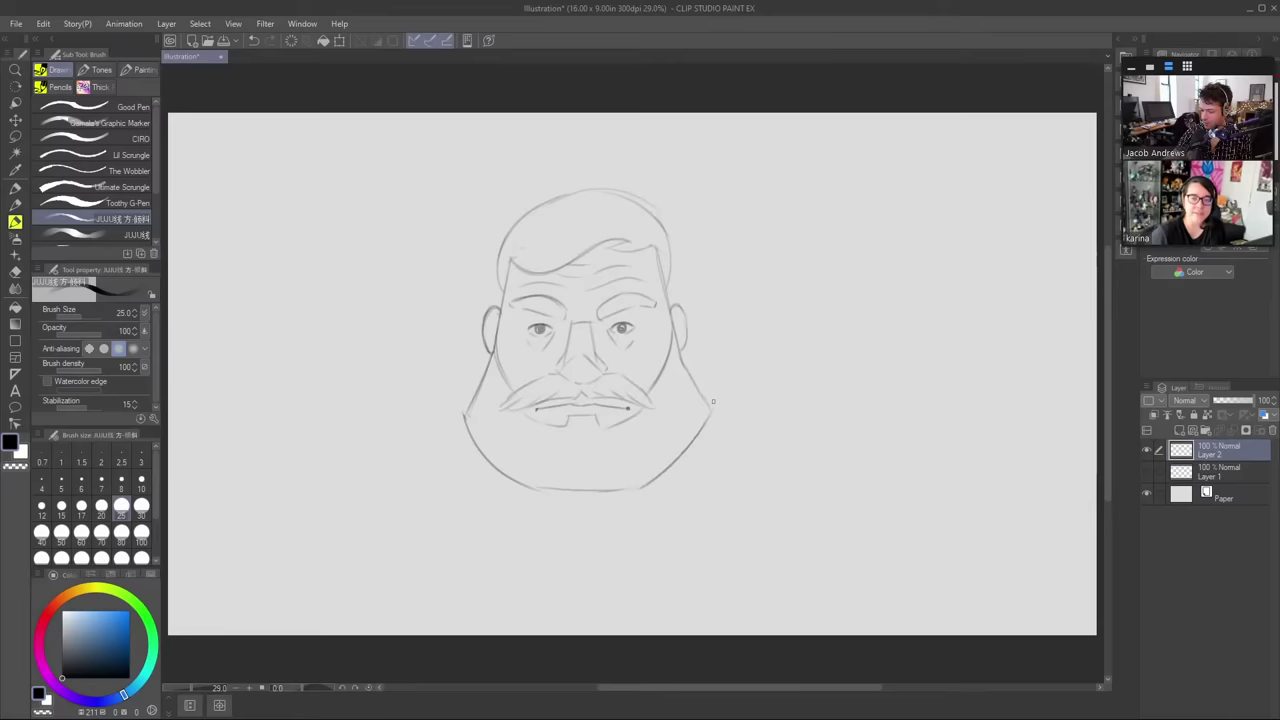
# - Add light strand lines to the beard and swept hair, and inner contours to both ears
pyautogui.press('b')
pyautogui.press('p')
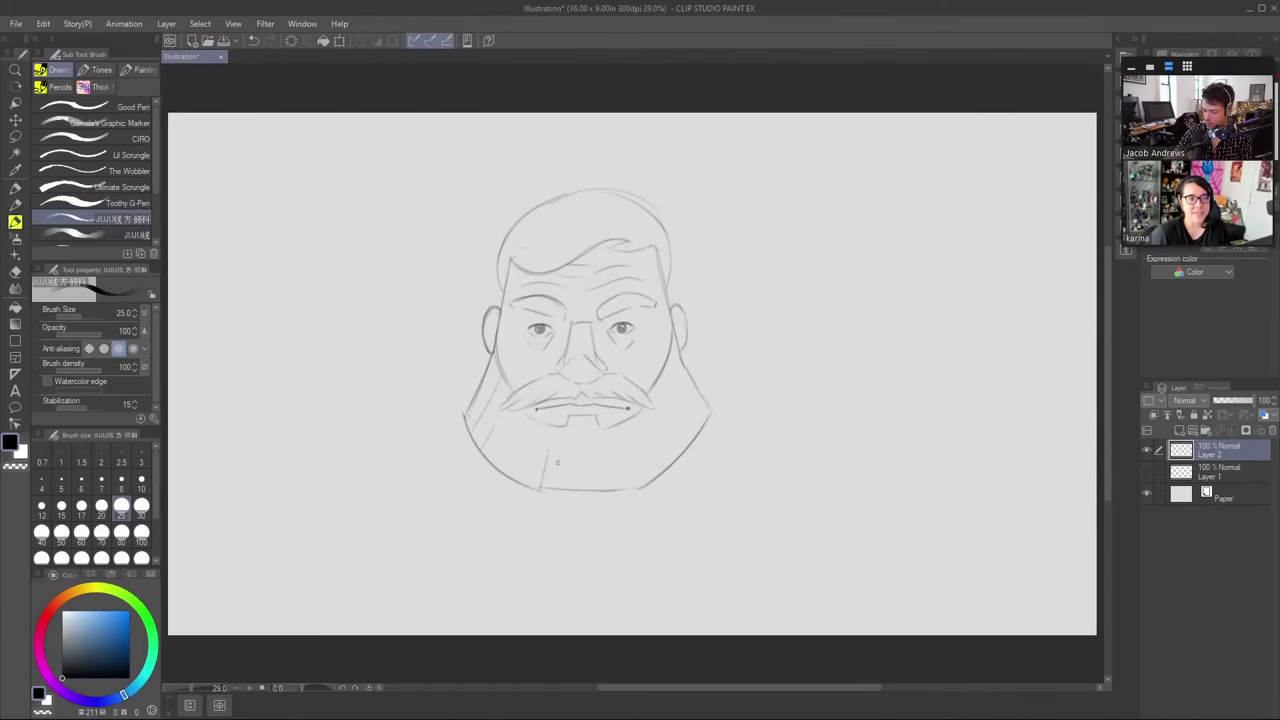
pyautogui.moveTo(614, 443); pyautogui.dragTo(611, 466)
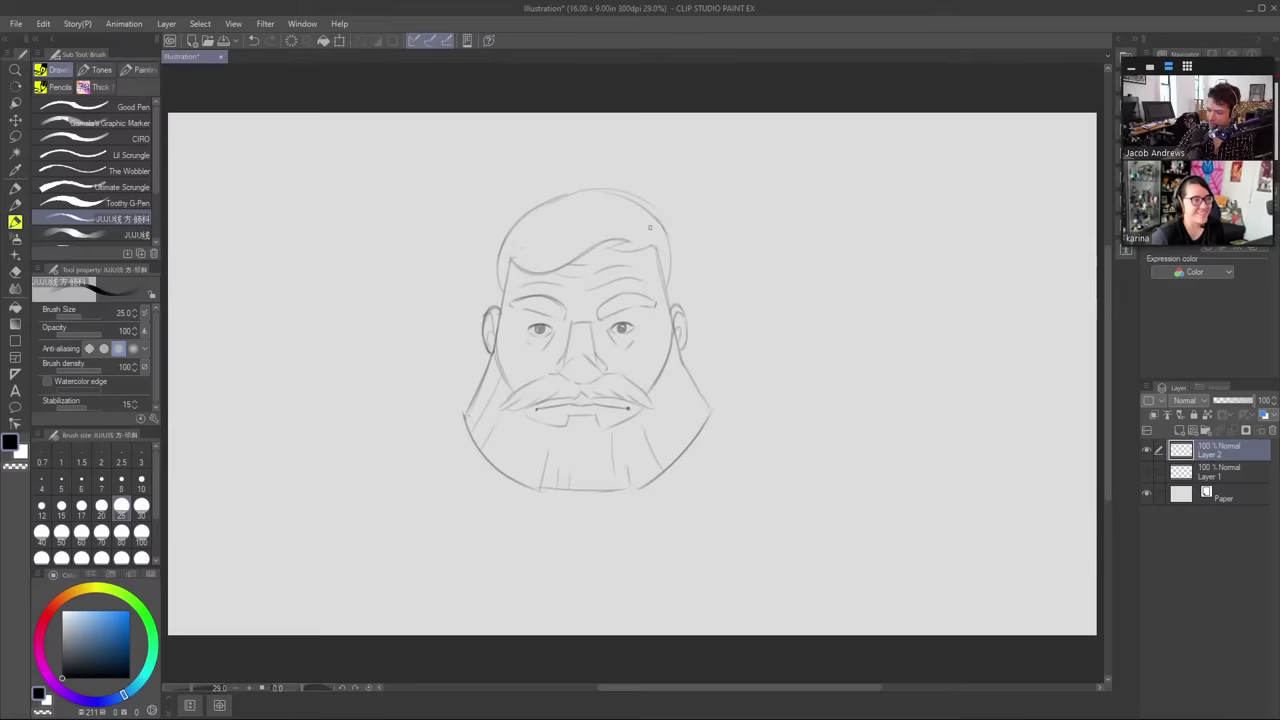
pyautogui.moveTo(623, 243)
pyautogui.mouseDown()
pyautogui.moveTo(654, 229)
pyautogui.moveTo(569, 234)
pyautogui.moveTo(537, 255)
pyautogui.moveTo(560, 200)
pyautogui.mouseUp()
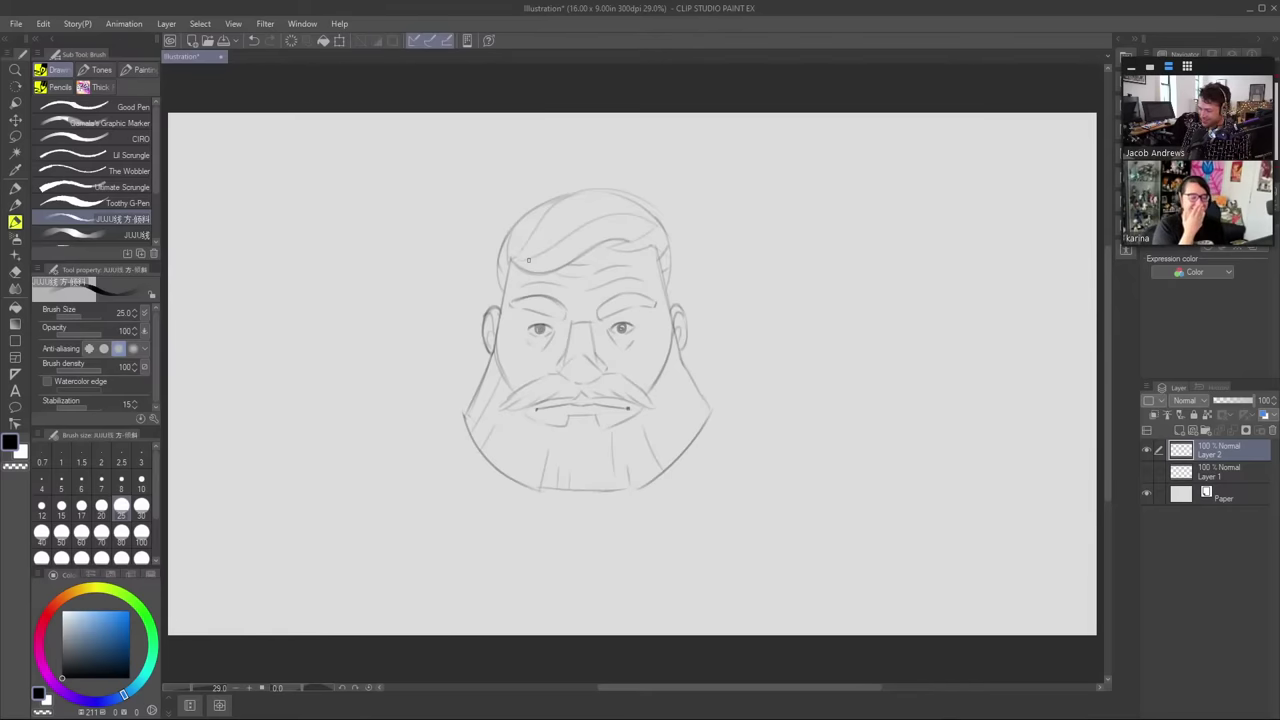
# - Erase the beard's bottom line and redraw it slightly lower as a shallow curve joining both sides
pyautogui.press('e')
pyautogui.moveTo(543, 489); pyautogui.dragTo(632, 490)
pyautogui.press('b')
pyautogui.hotkey('ctrl', 'z')
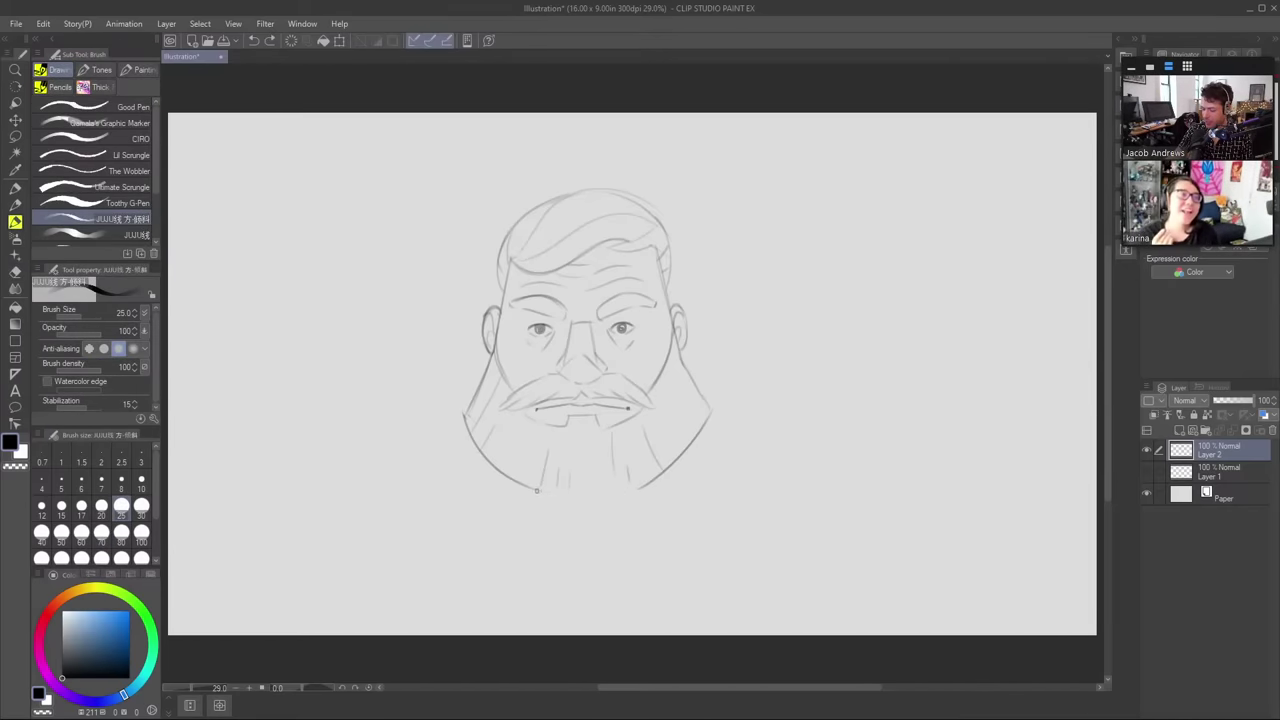
pyautogui.moveTo(537, 490); pyautogui.dragTo(620, 496)
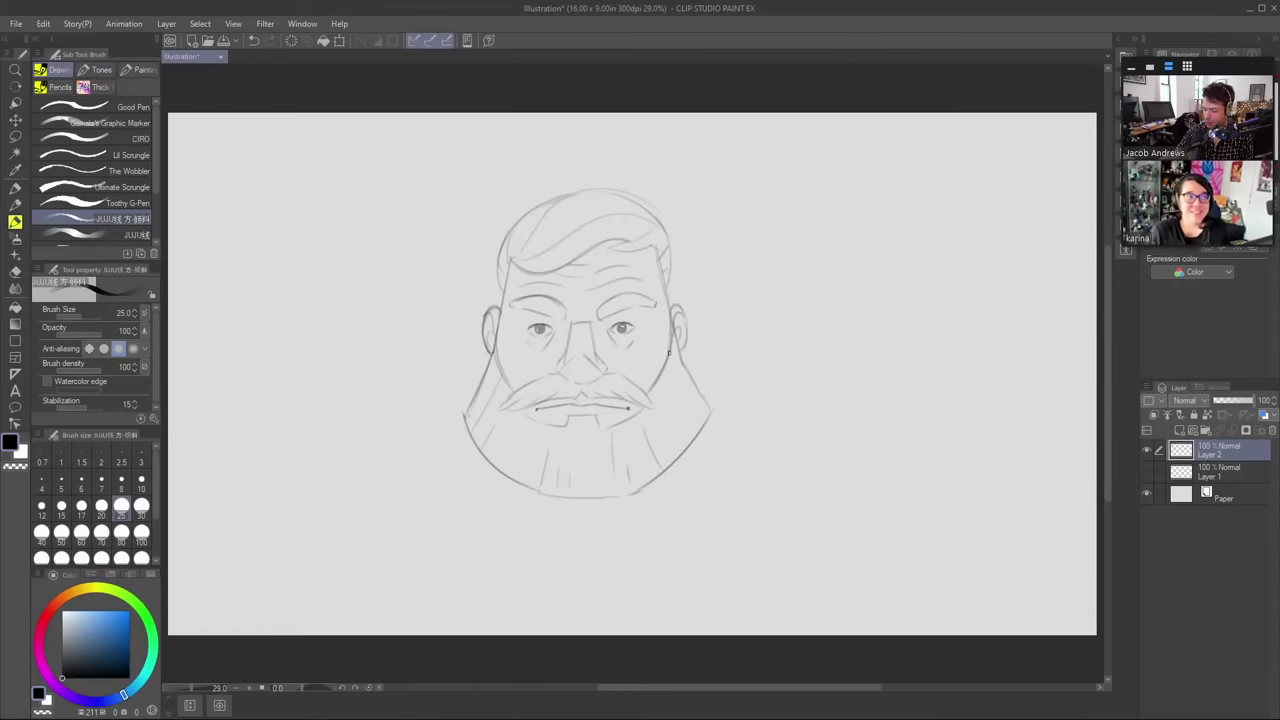
# - Erase and redraw the outer beard edges below both ears, refining the left side's widest corner
pyautogui.press('e')
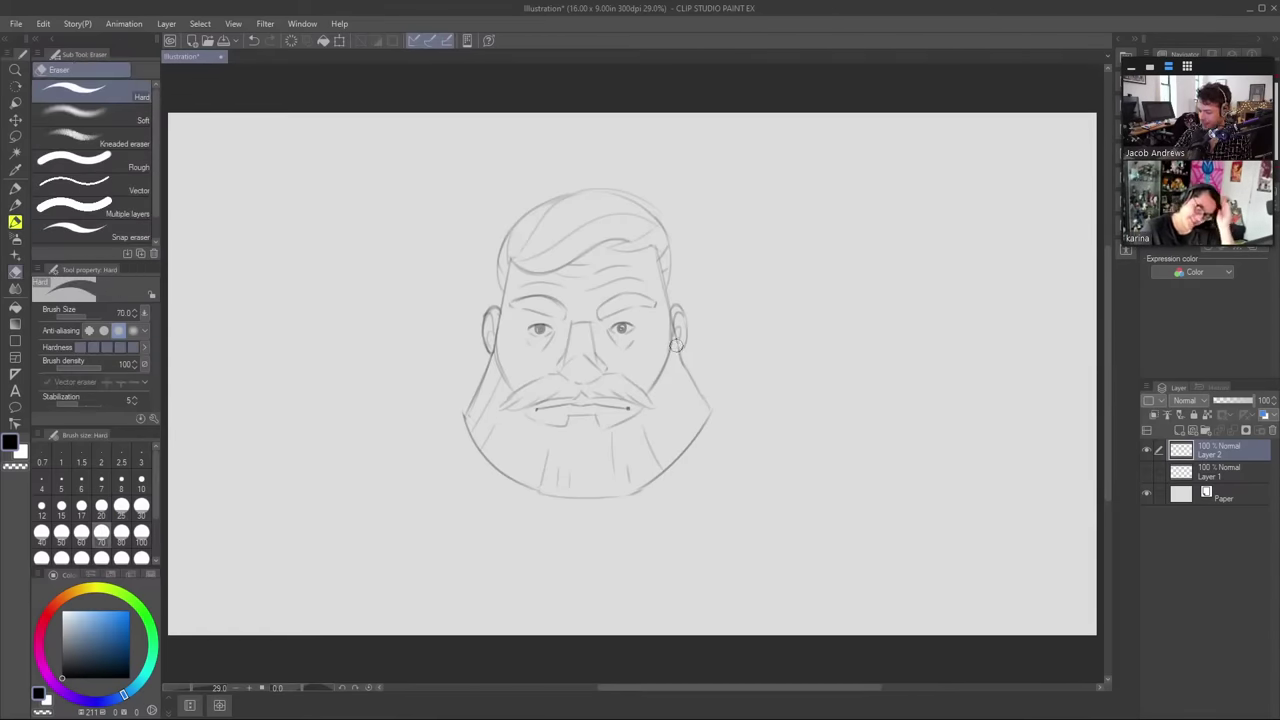
pyautogui.press('b')
pyautogui.moveTo(680, 349); pyautogui.dragTo(686, 366)
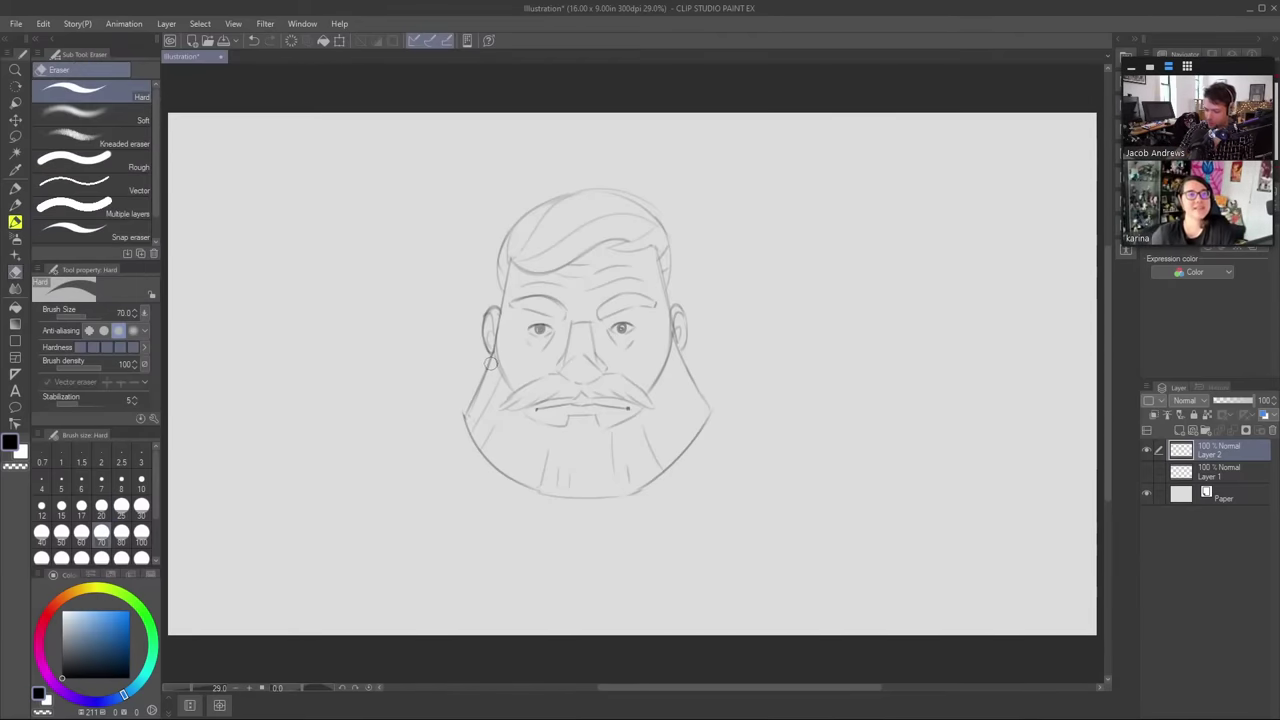
pyautogui.moveTo(464, 416)
pyautogui.mouseDown()
pyautogui.moveTo(494, 340)
pyautogui.moveTo(462, 410)
pyautogui.mouseUp()
pyautogui.hotkey('ctrl', 'z')
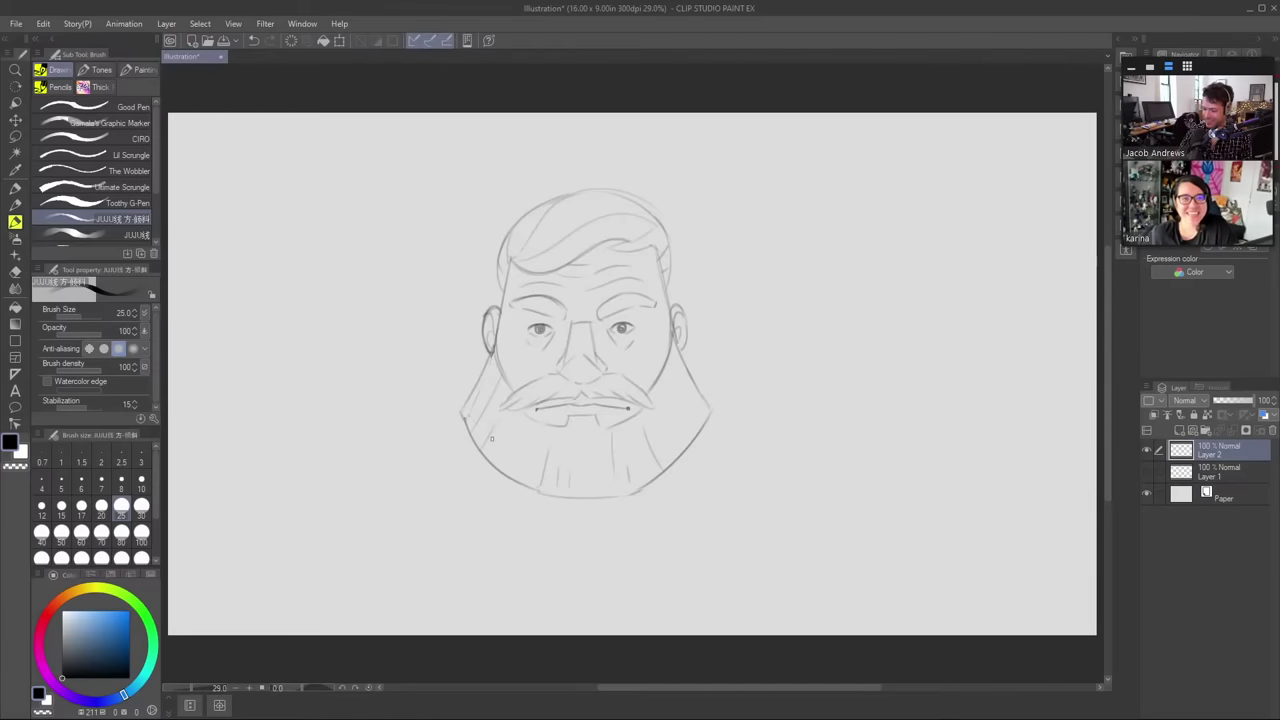
pyautogui.press('e')
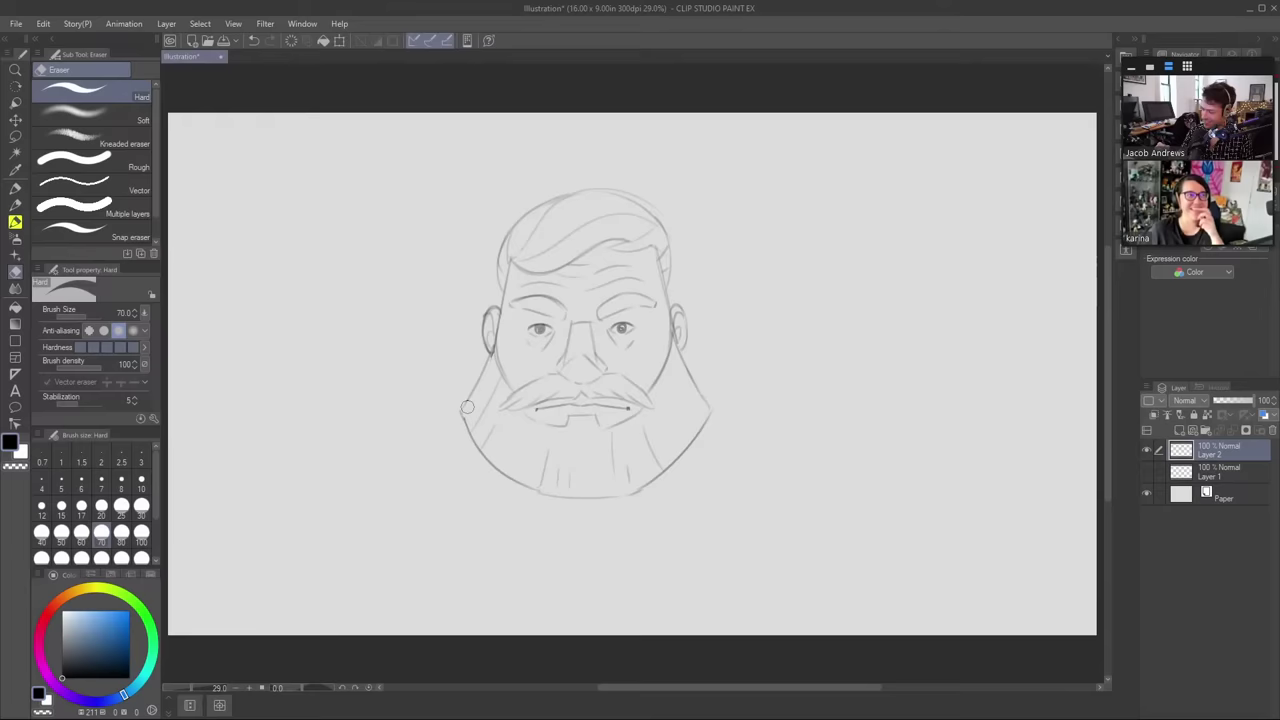
pyautogui.press('b')
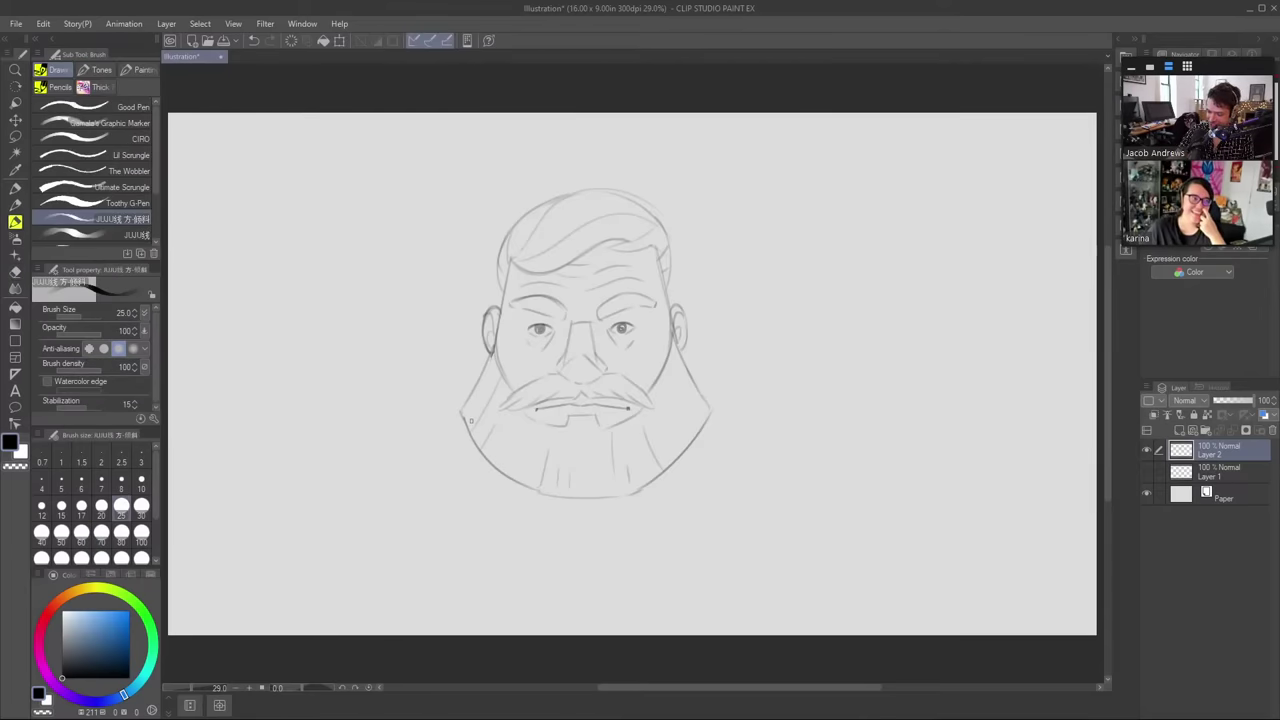
pyautogui.press('j')
pyautogui.press('b')
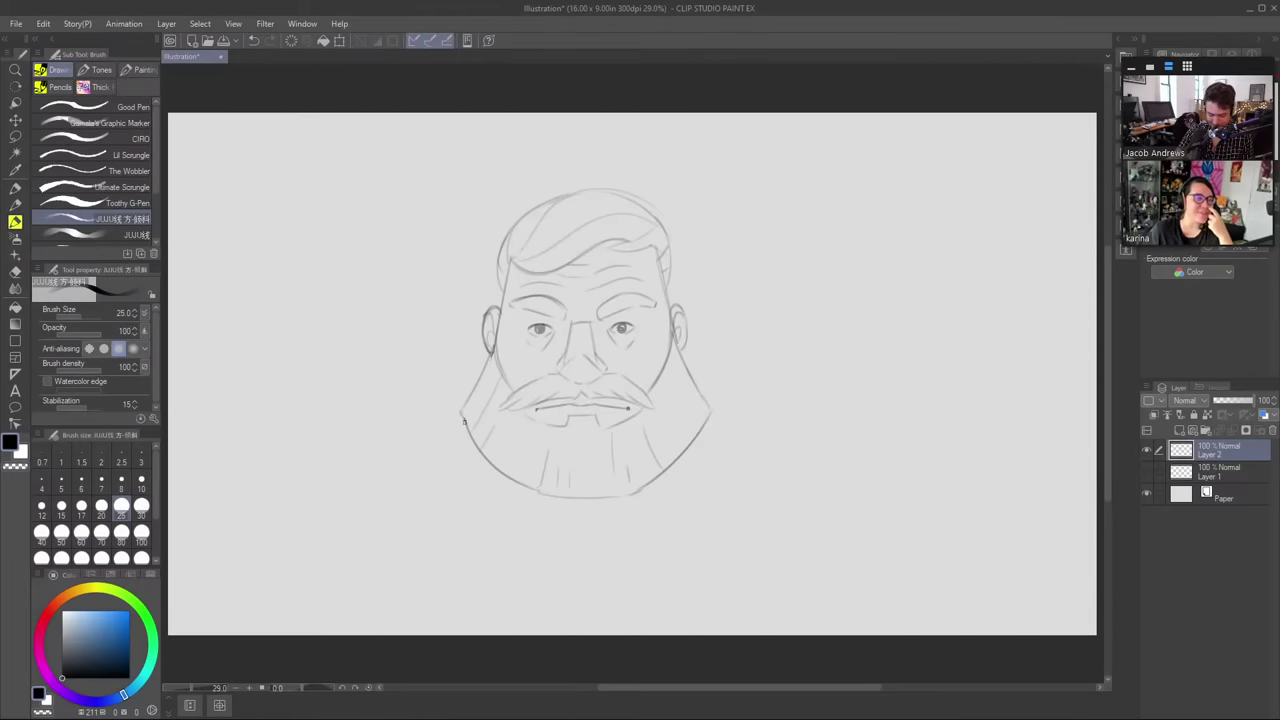
# - Draw the outline of a thick, rounded collar wrapping around beneath the beard
pyautogui.moveTo(463, 423)
pyautogui.mouseDown()
pyautogui.moveTo(424, 467)
pyautogui.moveTo(454, 524)
pyautogui.mouseUp()
pyautogui.moveTo(706, 420); pyautogui.dragTo(734, 457)
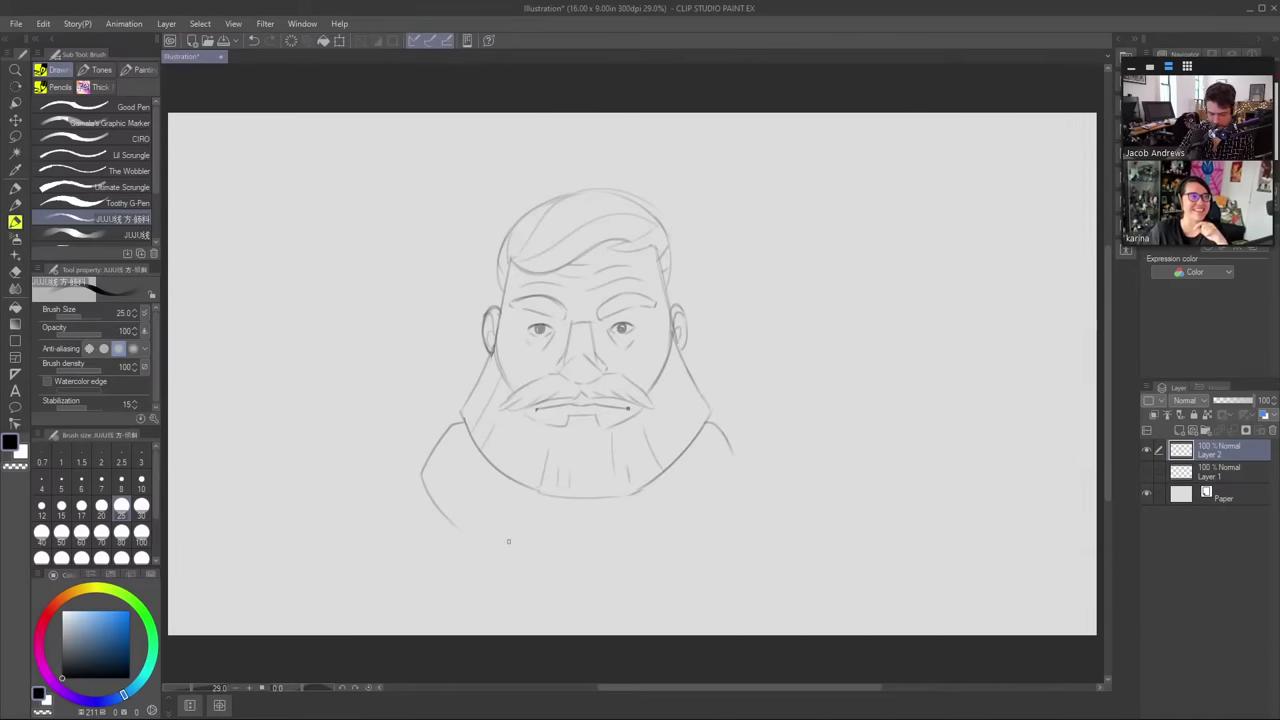
pyautogui.moveTo(735, 455); pyautogui.dragTo(742, 480)
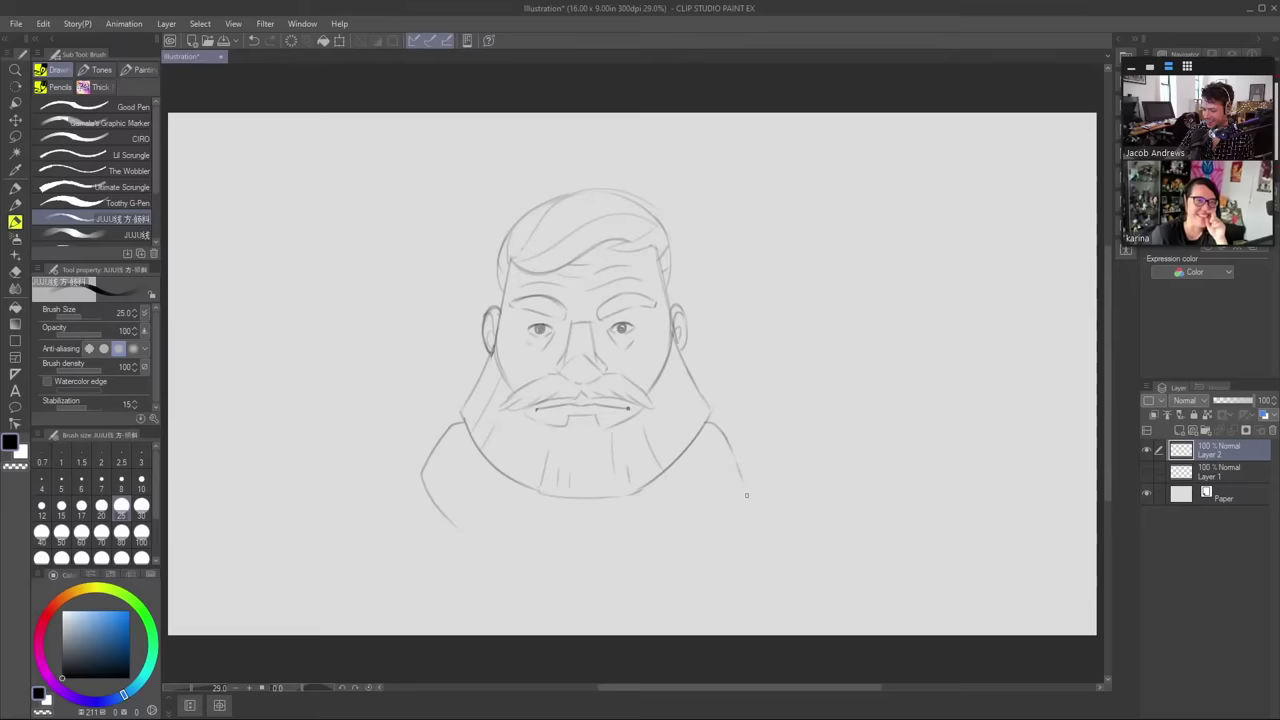
pyautogui.moveTo(713, 529); pyautogui.dragTo(660, 546)
pyautogui.moveTo(476, 533); pyautogui.dragTo(636, 547)
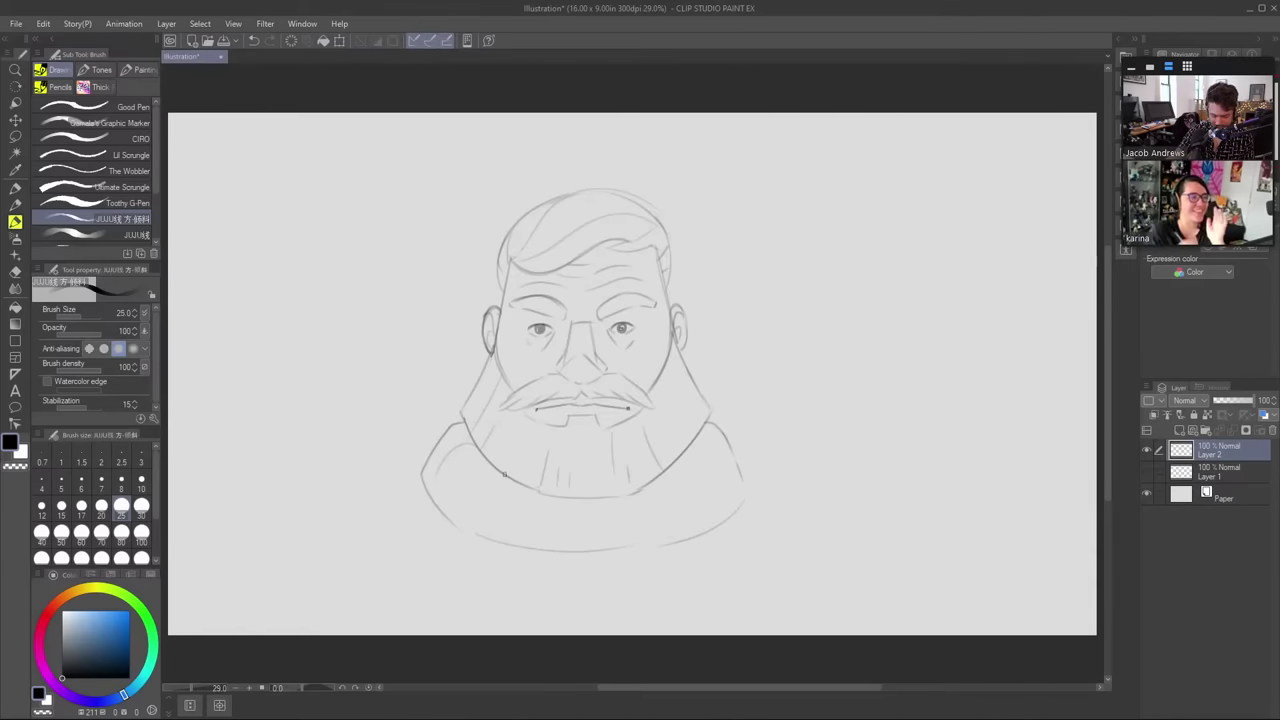
# - Fill the thick collar with curved vertical rib lines all the way around beneath the beard
pyautogui.moveTo(490, 465)
pyautogui.mouseDown()
pyautogui.moveTo(448, 516)
pyautogui.moveTo(524, 490)
pyautogui.moveTo(521, 479)
pyautogui.moveTo(494, 522)
pyautogui.mouseUp()
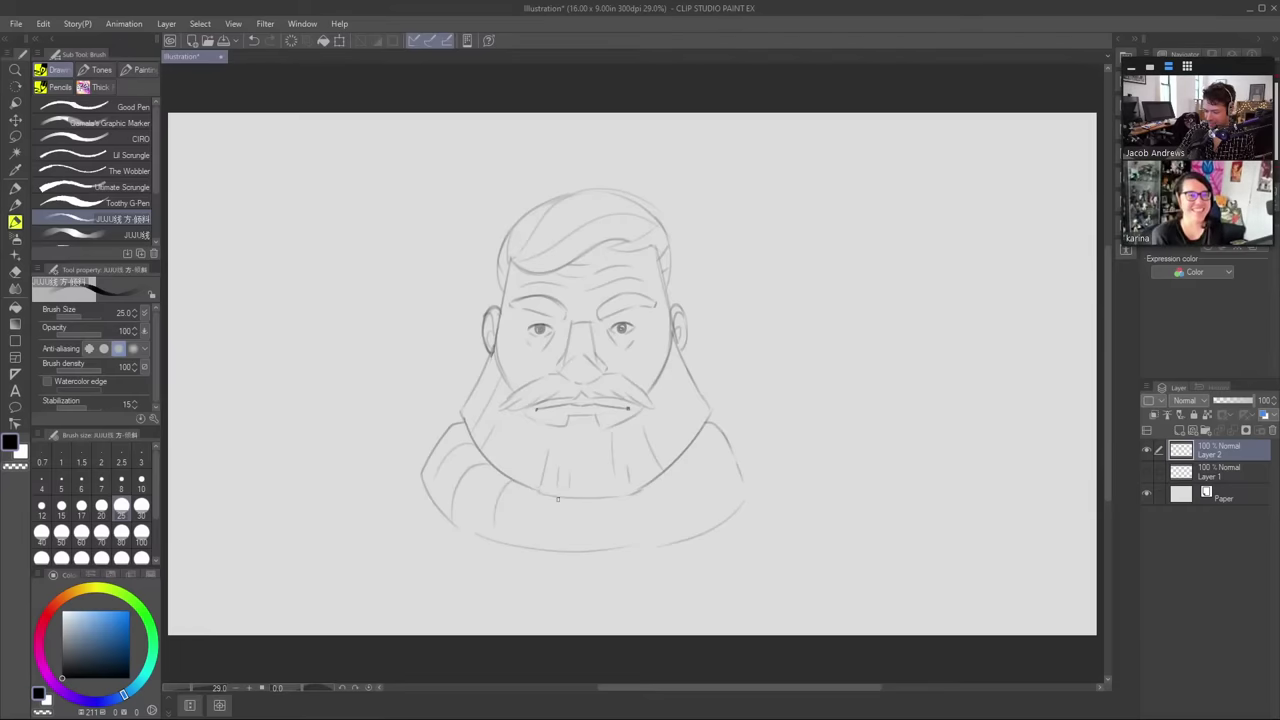
pyautogui.moveTo(588, 500); pyautogui.dragTo(590, 530)
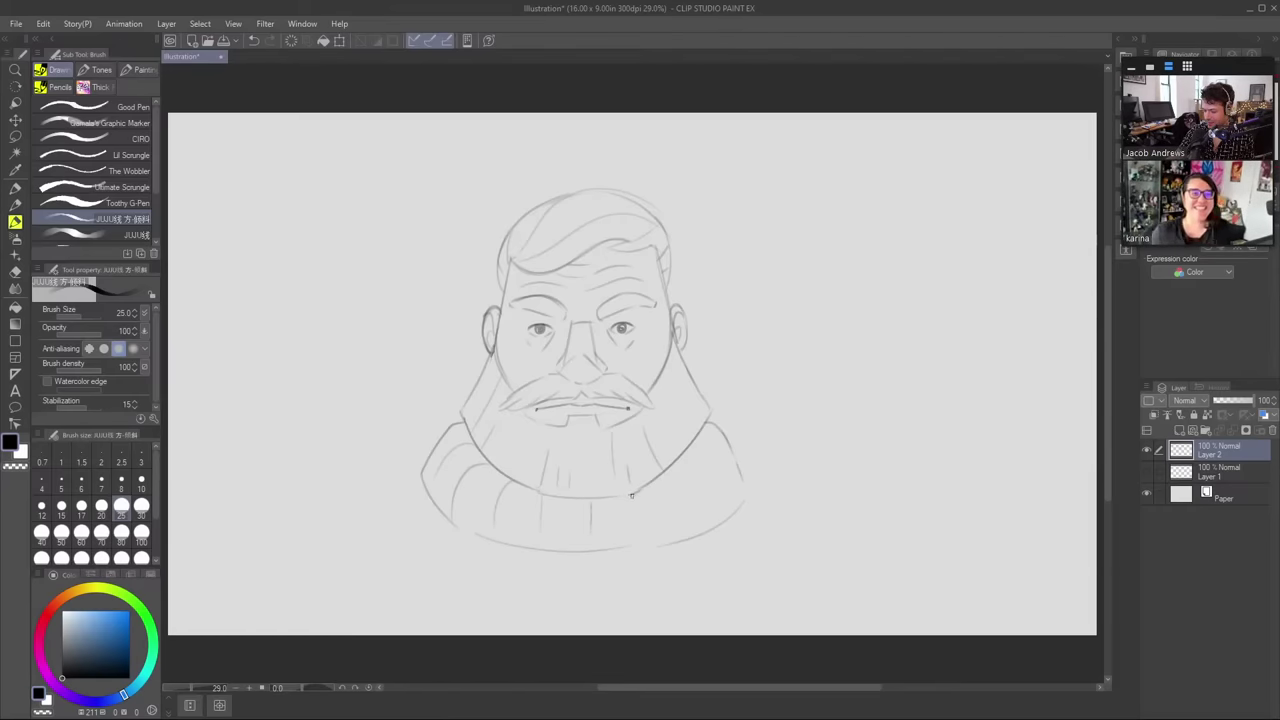
pyautogui.moveTo(684, 447); pyautogui.dragTo(725, 488)
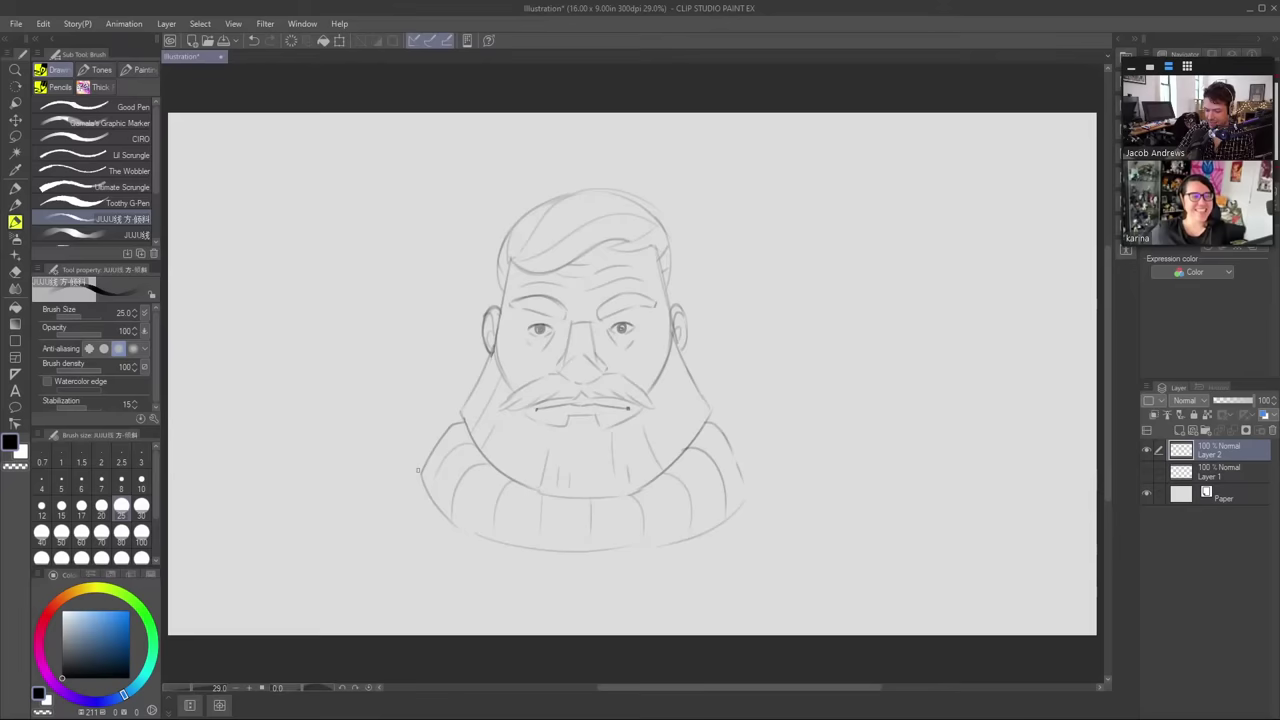
# - Draw broad shoulder lines sloping outward from both sides of the collar and curving down into the upper arms
pyautogui.moveTo(422, 474); pyautogui.dragTo(360, 503)
pyautogui.hotkey('ctrl', 'z')
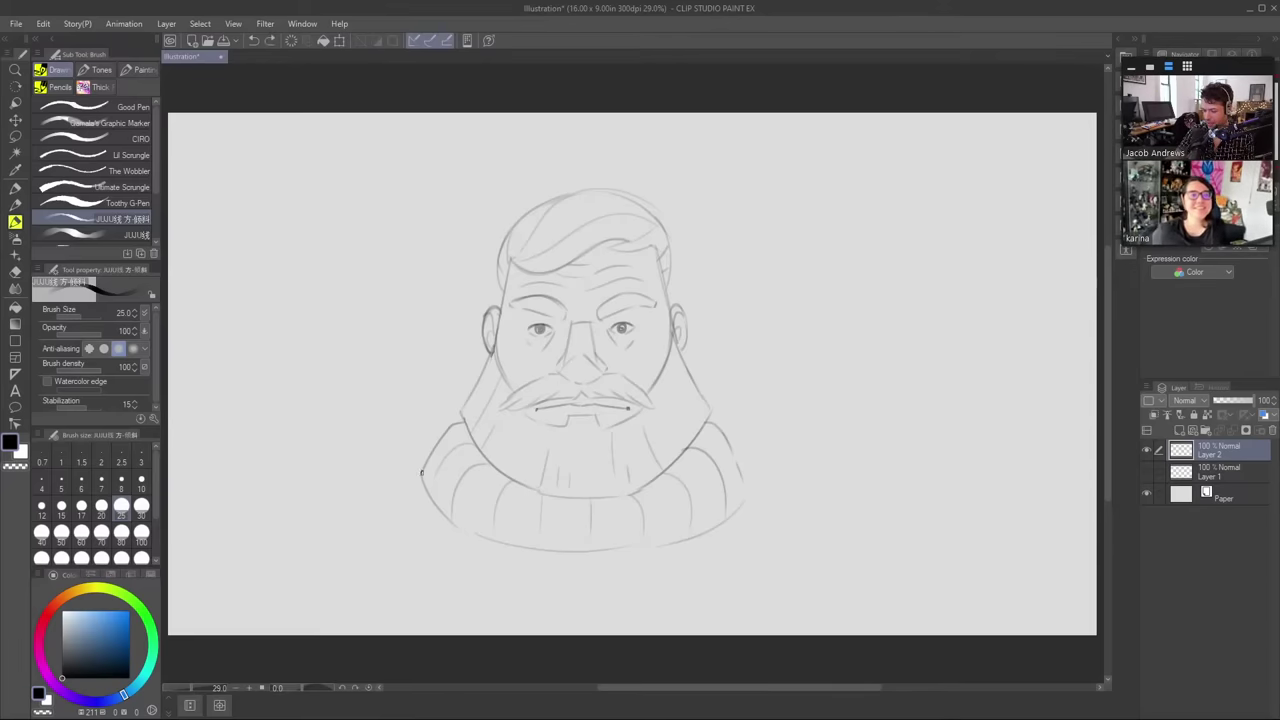
pyautogui.moveTo(422, 476); pyautogui.dragTo(290, 508)
pyautogui.moveTo(750, 488); pyautogui.dragTo(848, 502)
pyautogui.hotkey('ctrl', 'z')
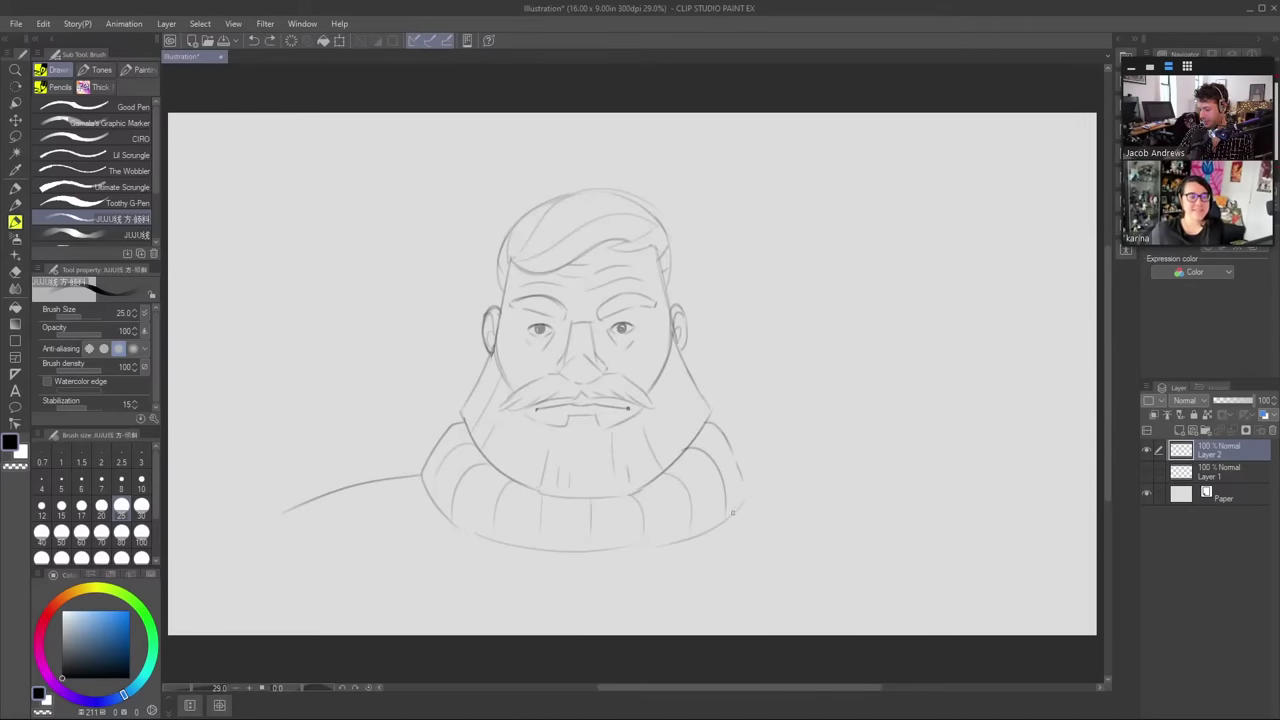
pyautogui.moveTo(728, 516)
pyautogui.mouseDown()
pyautogui.moveTo(756, 476)
pyautogui.moveTo(723, 519)
pyautogui.moveTo(753, 474)
pyautogui.moveTo(741, 487)
pyautogui.moveTo(838, 489)
pyautogui.mouseUp()
pyautogui.hotkey('ctrl', 'z')
pyautogui.press('e')
pyautogui.press('b')
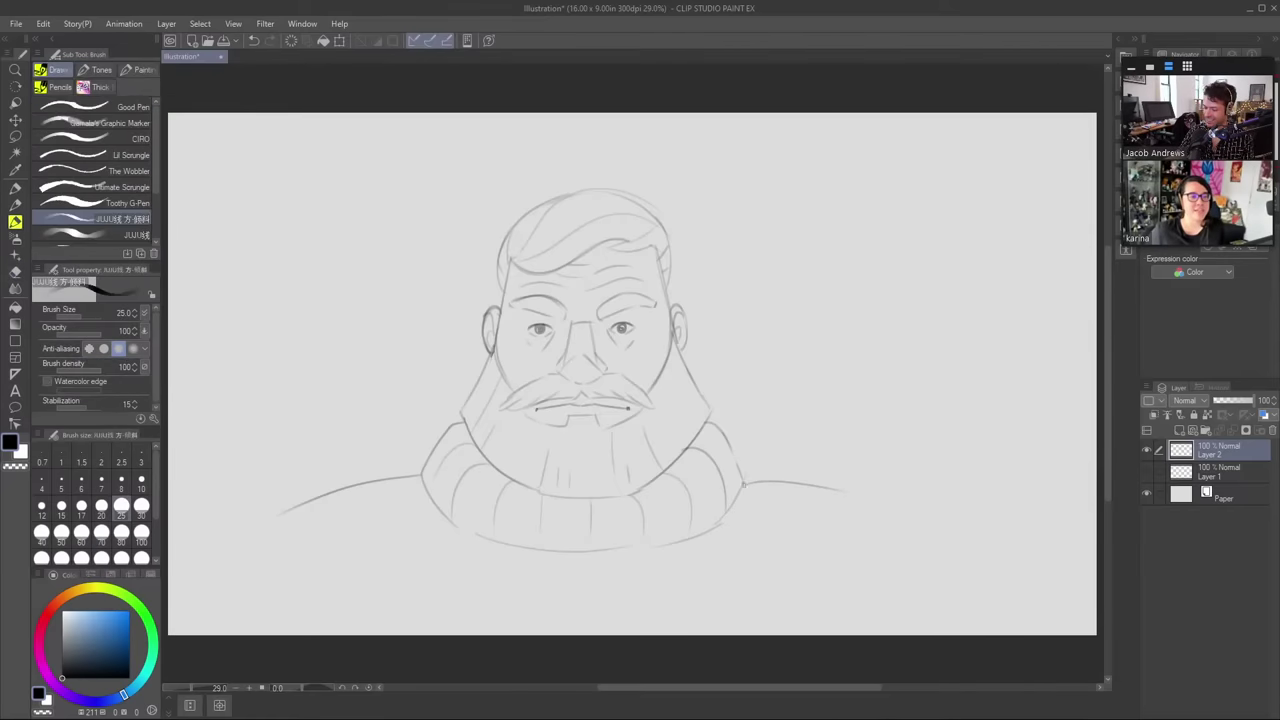
pyautogui.moveTo(744, 482); pyautogui.dragTo(906, 512)
pyautogui.moveTo(422, 475)
pyautogui.mouseDown()
pyautogui.moveTo(313, 498)
pyautogui.moveTo(236, 545)
pyautogui.mouseUp()
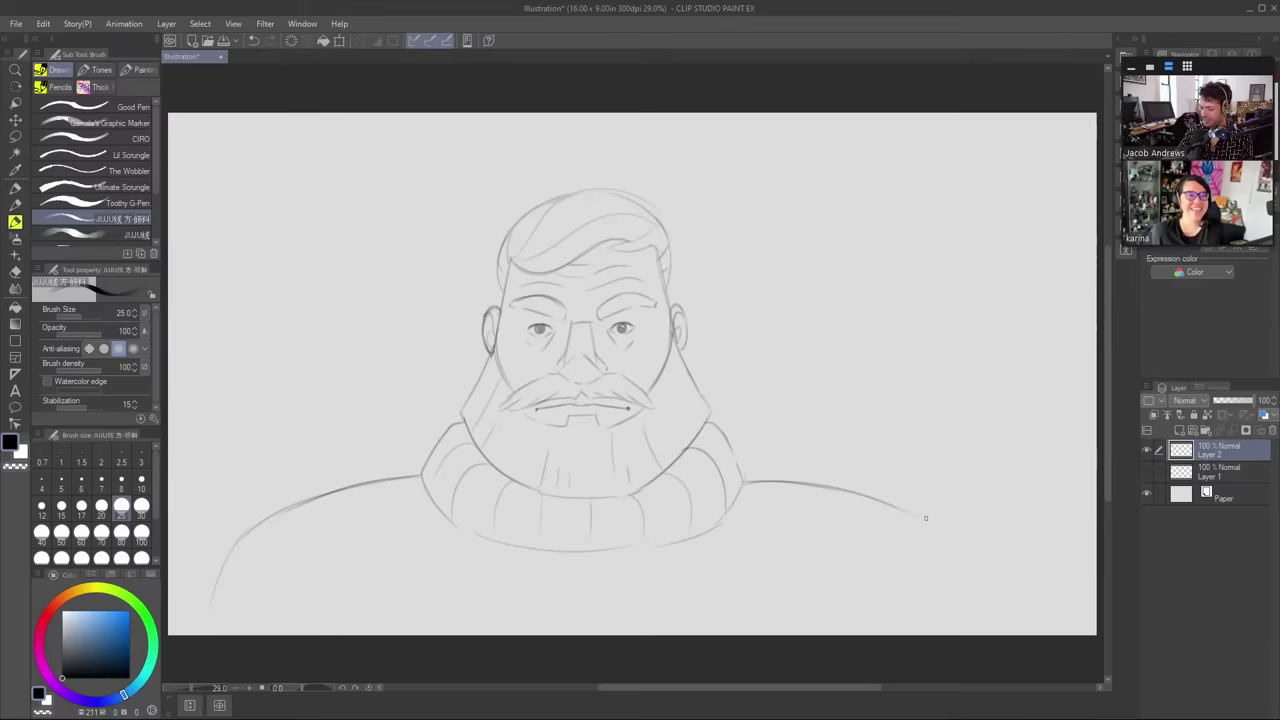
pyautogui.moveTo(926, 518)
pyautogui.mouseDown()
pyautogui.moveTo(979, 638)
pyautogui.moveTo(970, 598)
pyautogui.mouseUp()
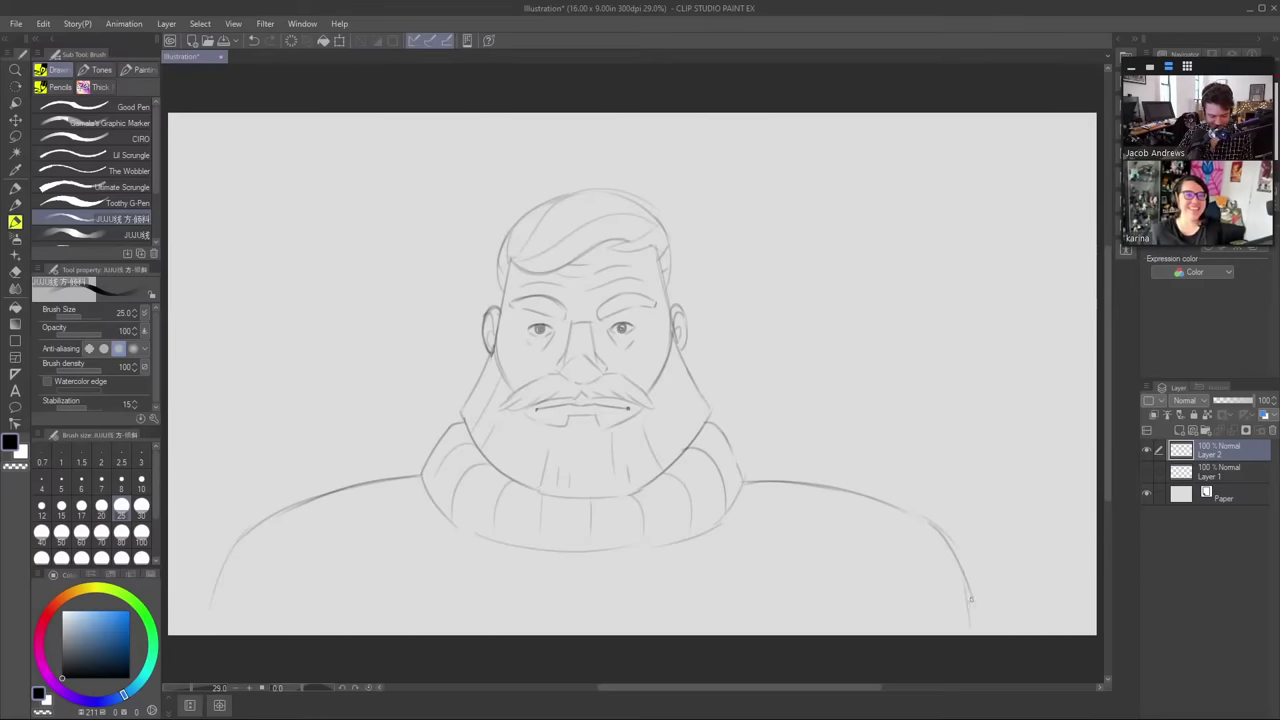
# - Add seam lines at the collar's base, along both shoulders and down the armholes of the sweater
pyautogui.moveTo(404, 515); pyautogui.dragTo(516, 543)
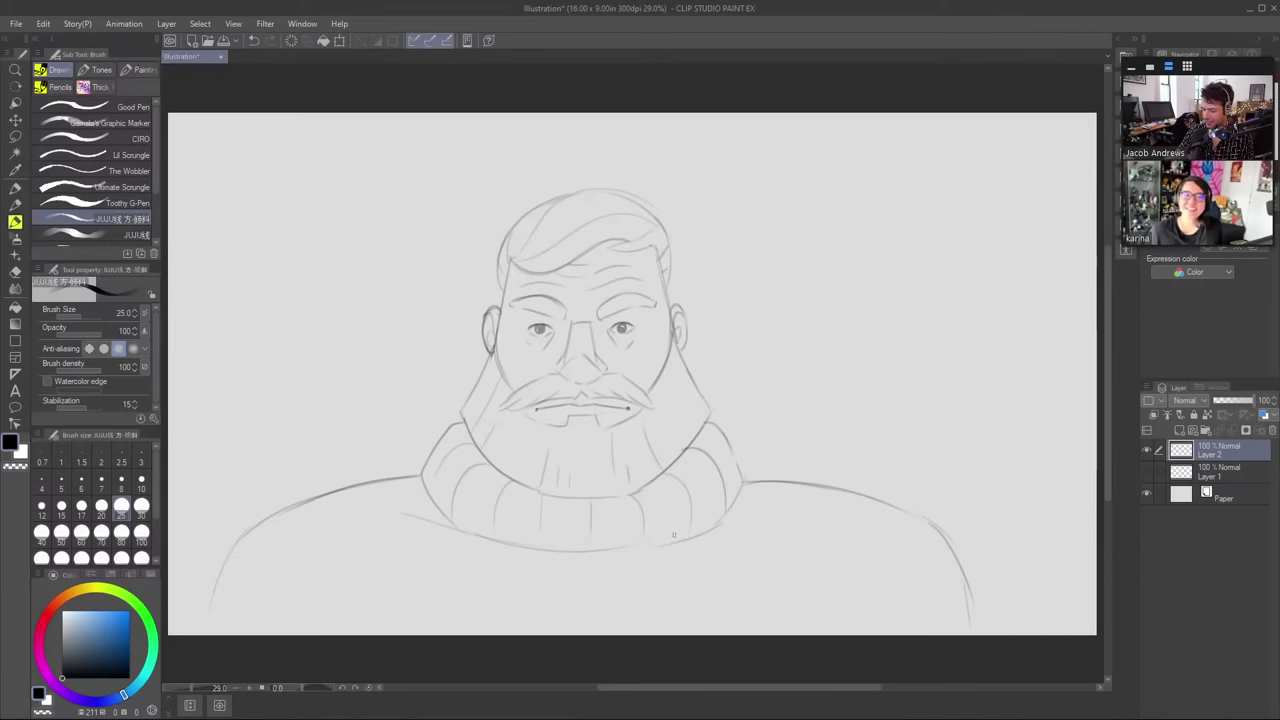
pyautogui.moveTo(704, 536); pyautogui.dragTo(744, 522)
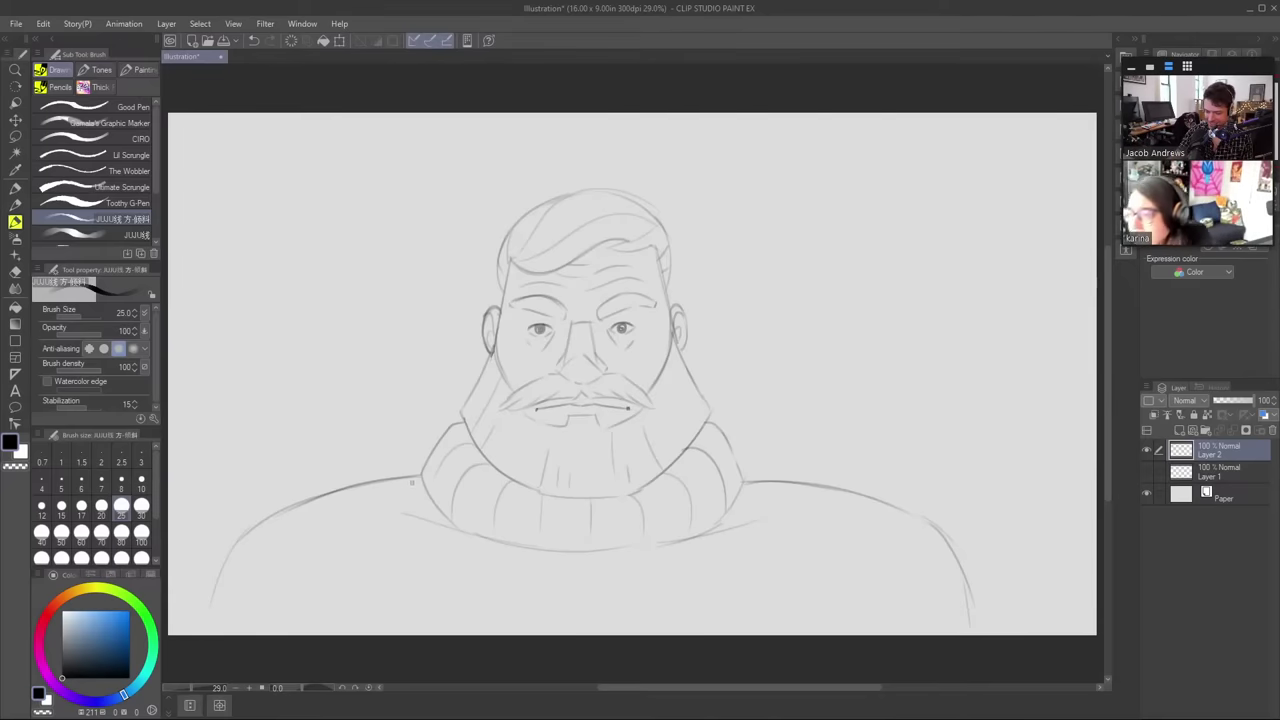
pyautogui.moveTo(416, 485)
pyautogui.mouseDown()
pyautogui.moveTo(290, 519)
pyautogui.moveTo(285, 603)
pyautogui.mouseUp()
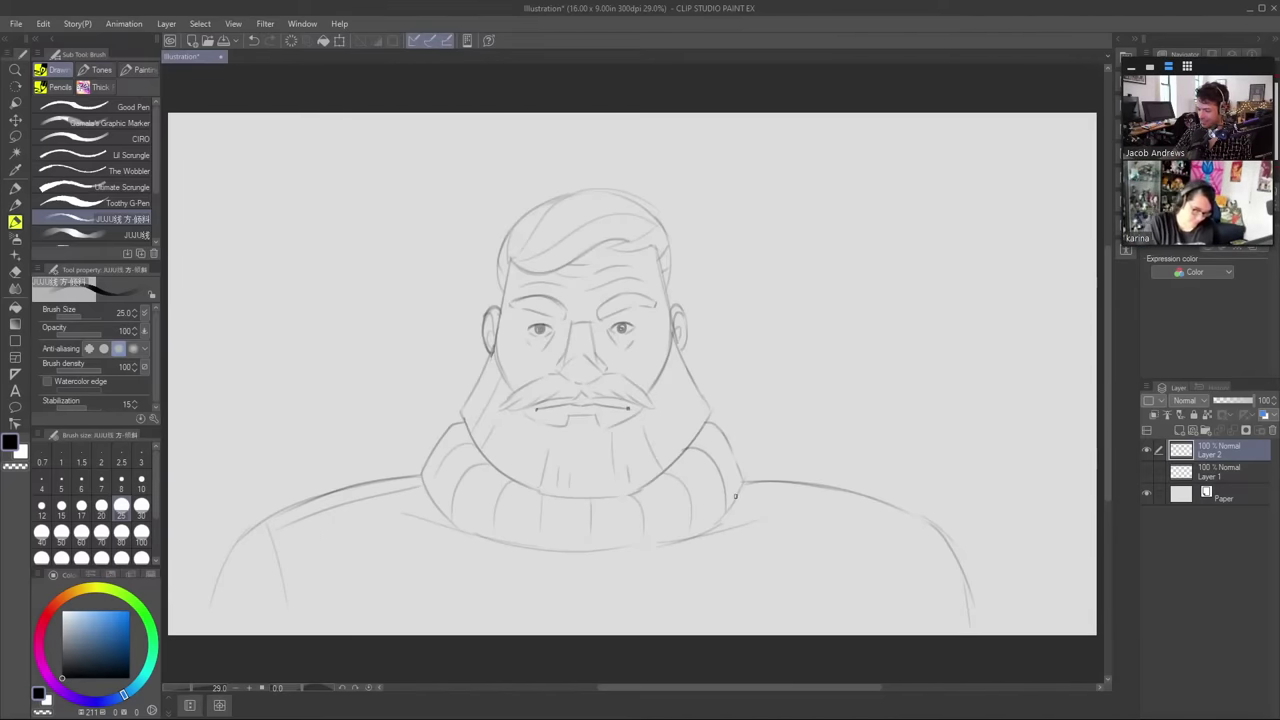
pyautogui.moveTo(745, 502)
pyautogui.mouseDown()
pyautogui.moveTo(906, 519)
pyautogui.moveTo(891, 546)
pyautogui.moveTo(884, 606)
pyautogui.mouseUp()
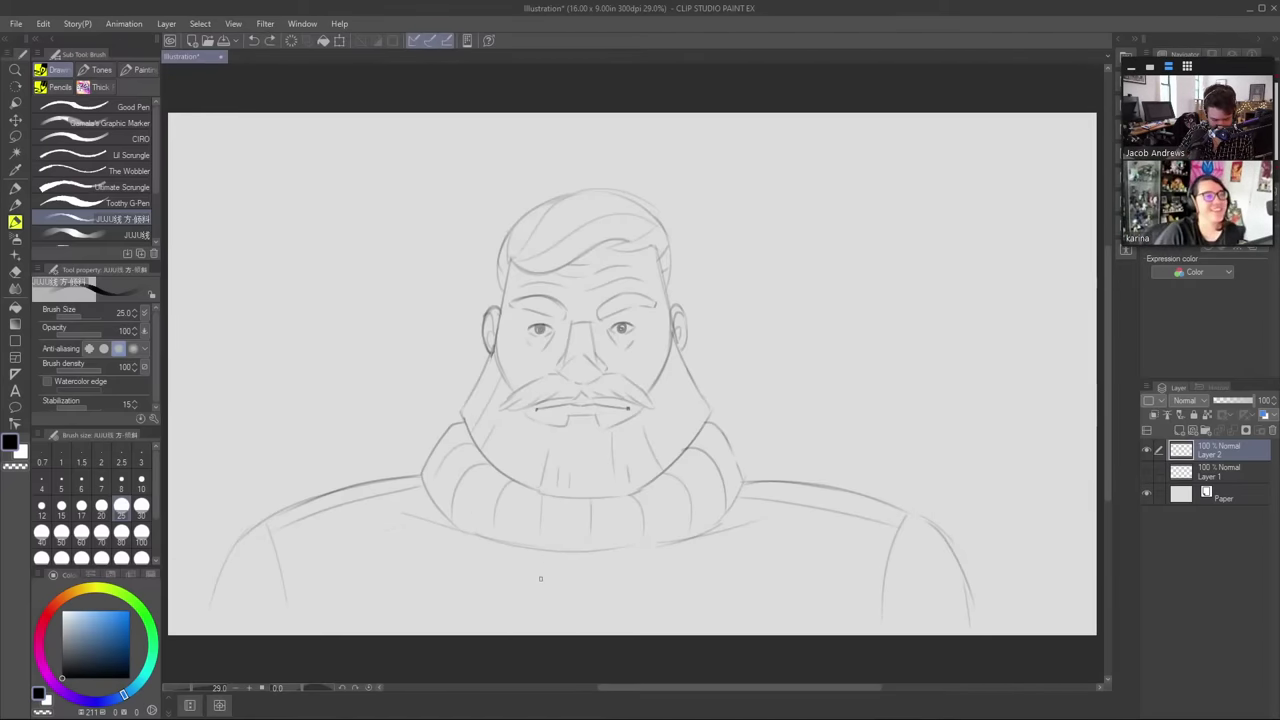
# - Add light horizontal knit lines across the sweater's chest and long curved lines down the sleeves
pyautogui.moveTo(393, 516); pyautogui.dragTo(404, 513)
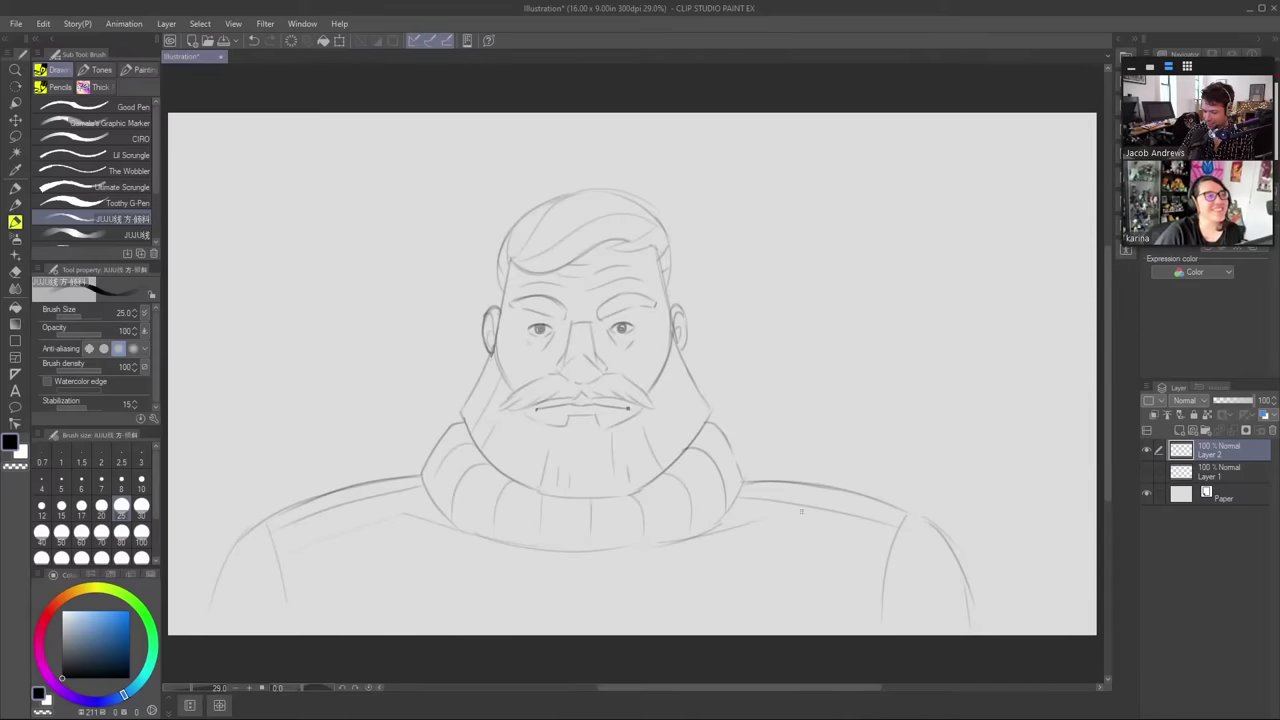
pyautogui.moveTo(766, 523); pyautogui.dragTo(855, 543)
pyautogui.moveTo(287, 583)
pyautogui.mouseDown()
pyautogui.moveTo(640, 568)
pyautogui.moveTo(868, 580)
pyautogui.mouseUp()
pyautogui.moveTo(292, 617); pyautogui.dragTo(858, 621)
pyautogui.moveTo(224, 617); pyautogui.dragTo(262, 540)
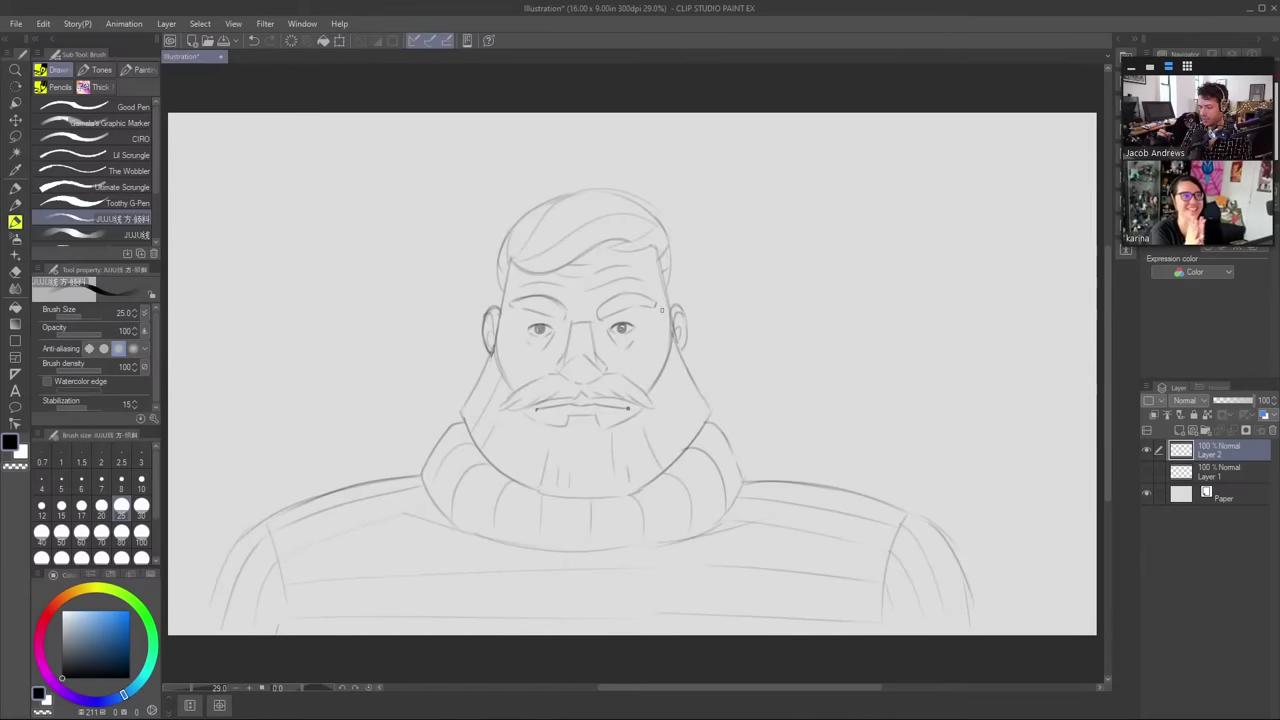
# - Move the character drawing's layer slightly to the right and down on the canvas
pyautogui.press('k')
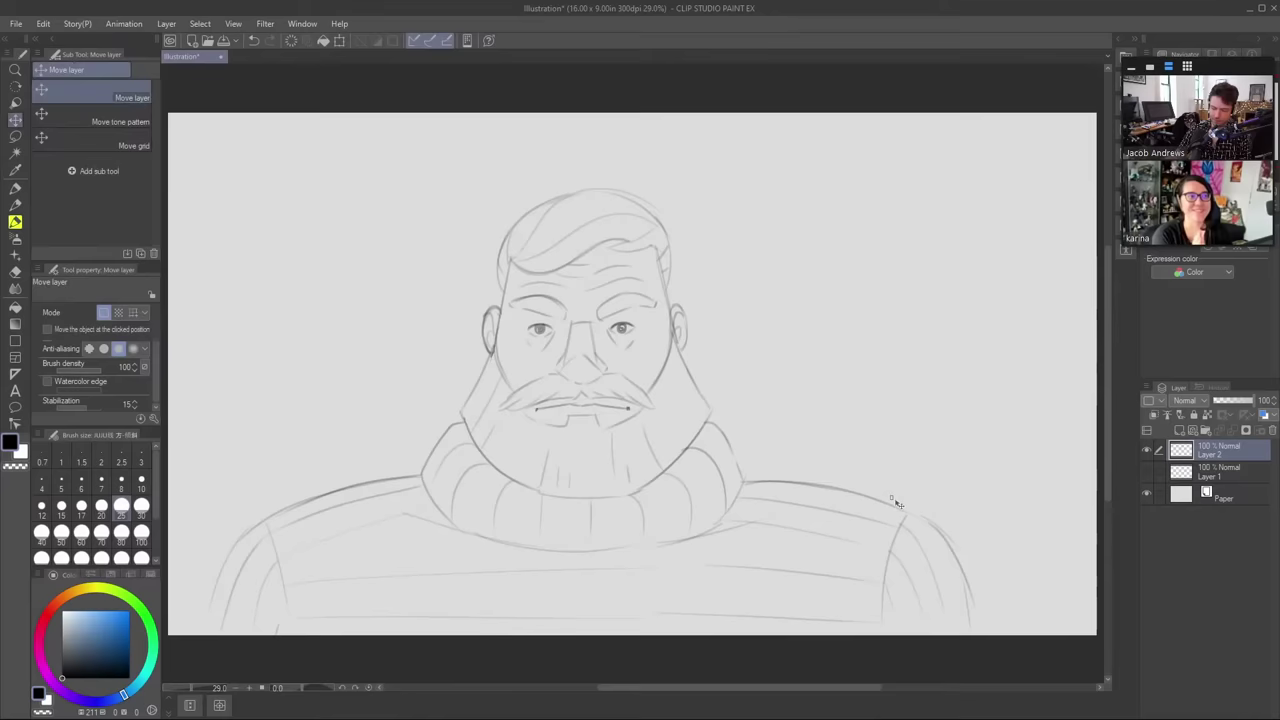
pyautogui.moveTo(1009, 537); pyautogui.dragTo(1025, 555)
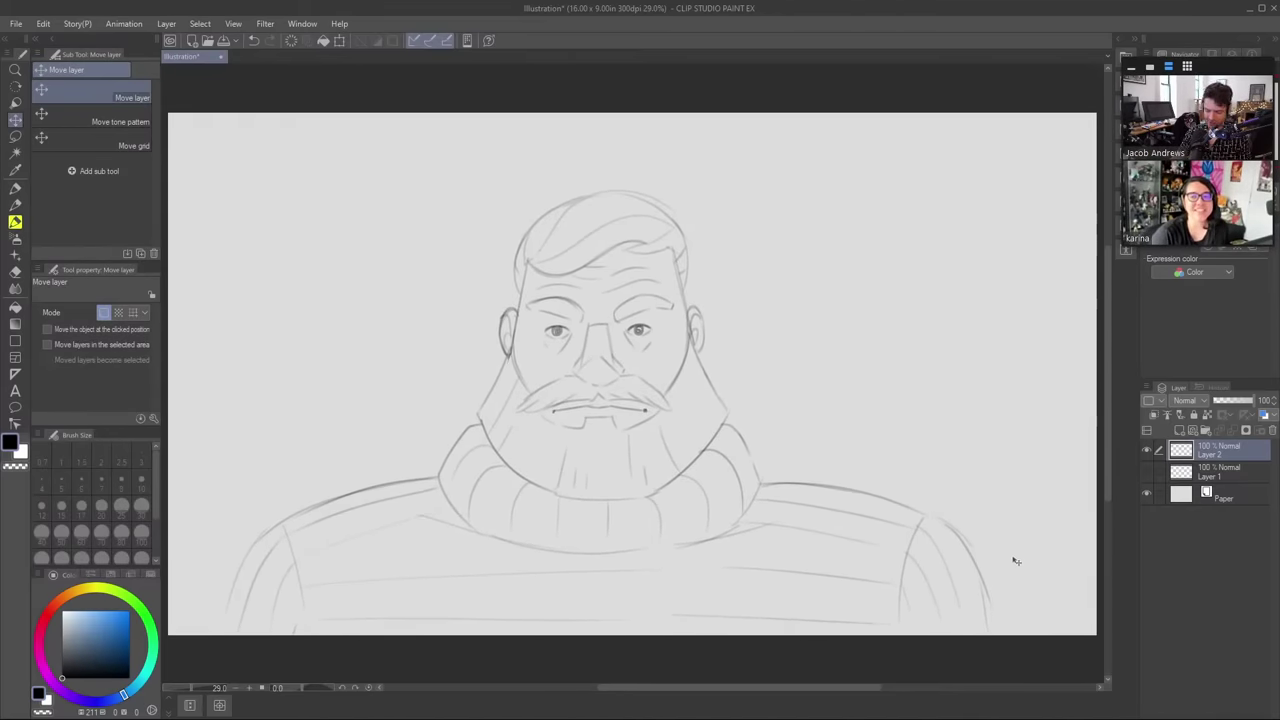
# - Hand-letter "TIME TO" in capitals in the empty space left of the man's head
pyautogui.press('b')
pyautogui.moveTo(223, 310); pyautogui.dragTo(222, 358)
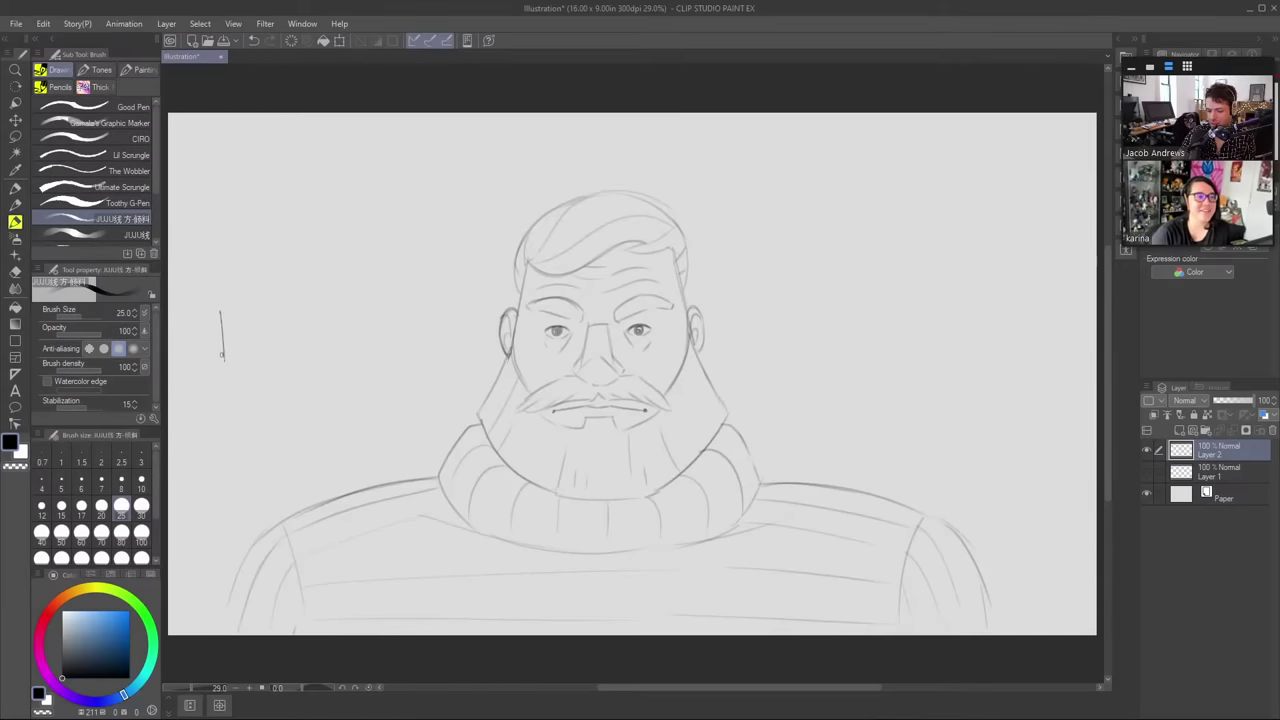
pyautogui.hotkey('ctrl', 'z')
pyautogui.moveTo(222, 306)
pyautogui.mouseDown()
pyautogui.moveTo(224, 352)
pyautogui.moveTo(244, 296)
pyautogui.moveTo(250, 348)
pyautogui.moveTo(268, 308)
pyautogui.moveTo(292, 310)
pyautogui.moveTo(295, 352)
pyautogui.mouseUp()
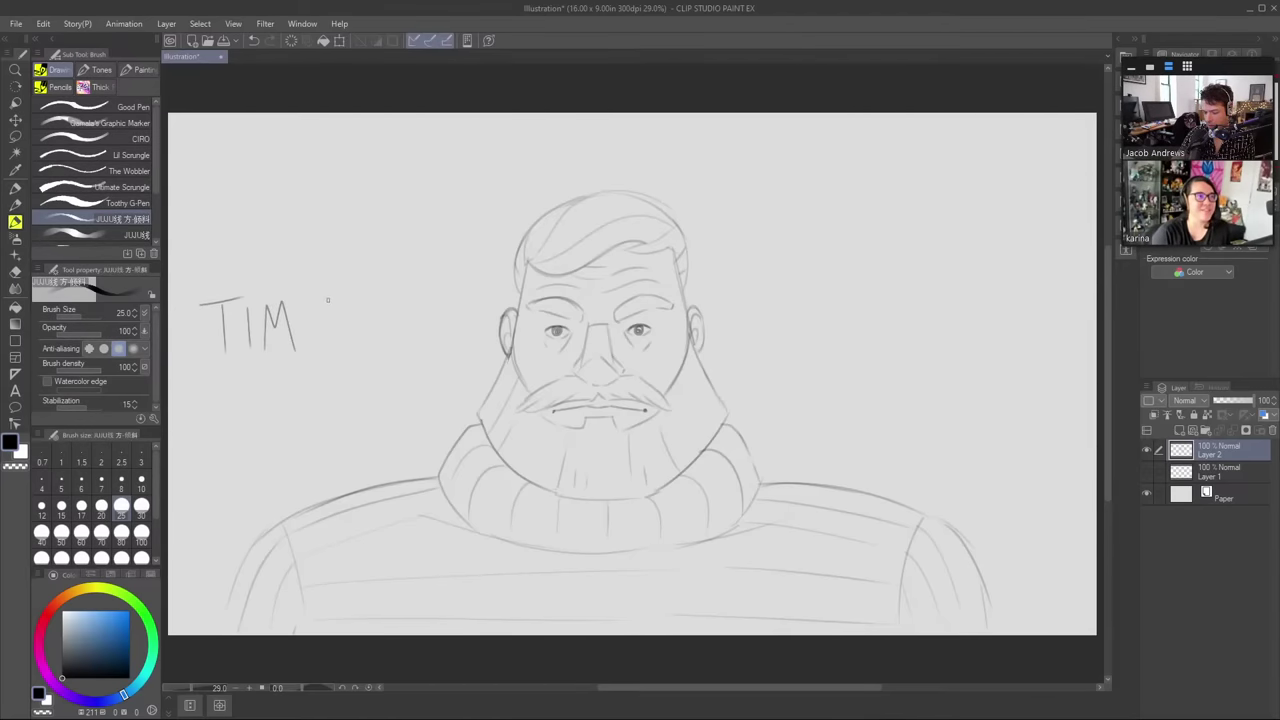
pyautogui.moveTo(328, 302)
pyautogui.mouseDown()
pyautogui.moveTo(330, 346)
pyautogui.moveTo(320, 328)
pyautogui.mouseUp()
pyautogui.moveTo(388, 300)
pyautogui.mouseDown()
pyautogui.moveTo(387, 342)
pyautogui.moveTo(406, 297)
pyautogui.moveTo(440, 318)
pyautogui.moveTo(430, 301)
pyautogui.mouseUp()
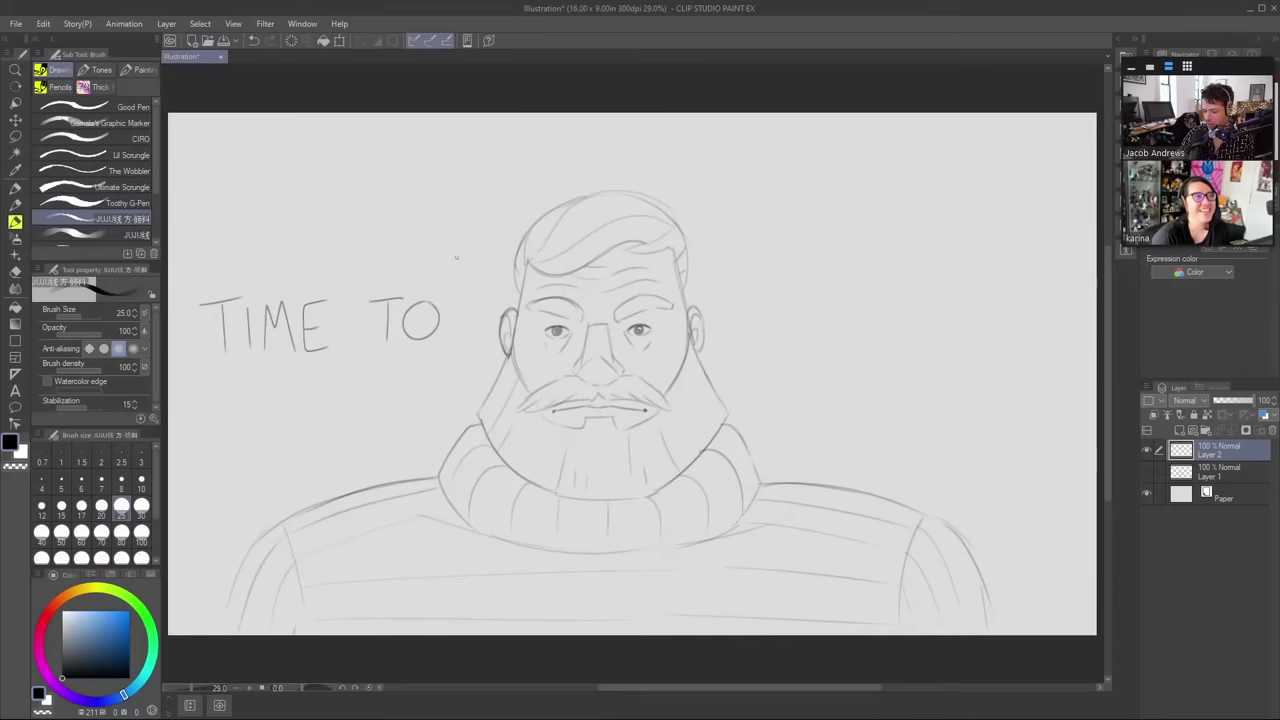
# - Hand-letter "READ" in larger capitals in the empty space right of the man's head
pyautogui.moveTo(768, 361)
pyautogui.mouseDown()
pyautogui.moveTo(768, 294)
pyautogui.moveTo(800, 289)
pyautogui.moveTo(814, 366)
pyautogui.mouseUp()
pyautogui.moveTo(870, 293)
pyautogui.mouseDown()
pyautogui.moveTo(828, 351)
pyautogui.moveTo(873, 362)
pyautogui.mouseUp()
pyautogui.moveTo(828, 326); pyautogui.dragTo(866, 324)
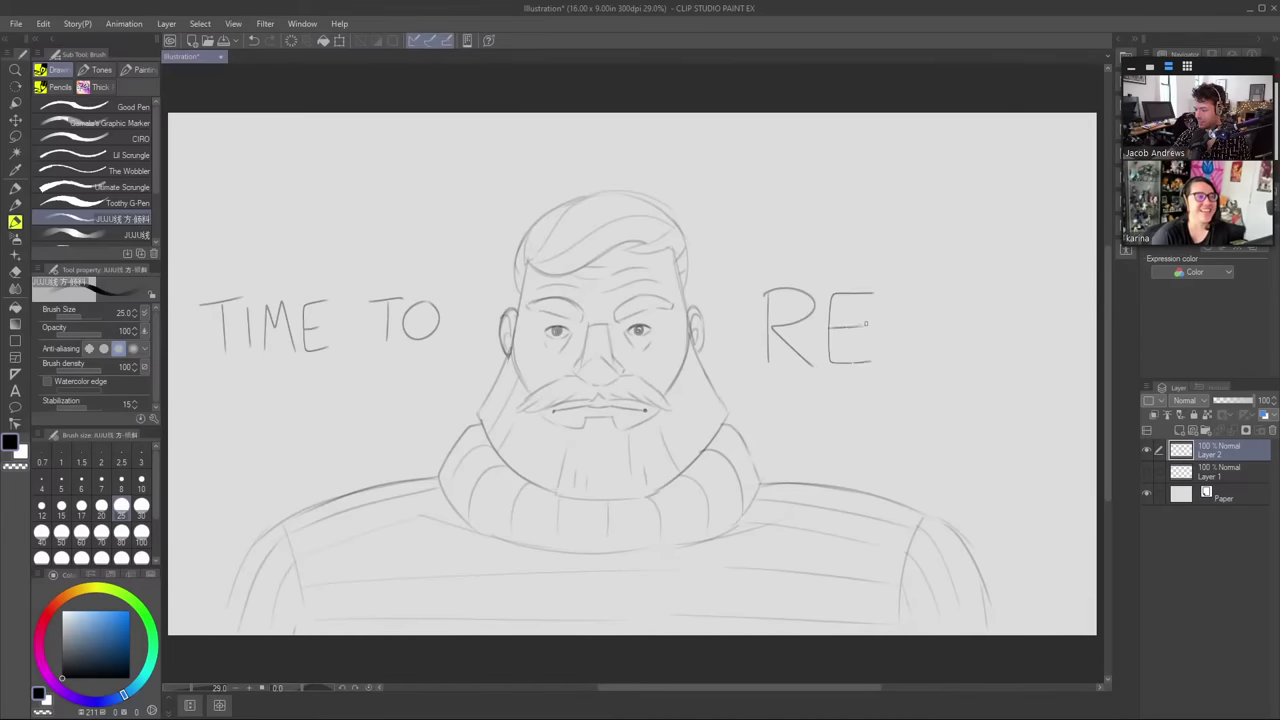
pyautogui.moveTo(886, 367); pyautogui.dragTo(940, 377)
pyautogui.moveTo(884, 334)
pyautogui.mouseDown()
pyautogui.moveTo(938, 330)
pyautogui.moveTo(959, 295)
pyautogui.moveTo(986, 291)
pyautogui.moveTo(1011, 354)
pyautogui.moveTo(960, 372)
pyautogui.mouseUp()
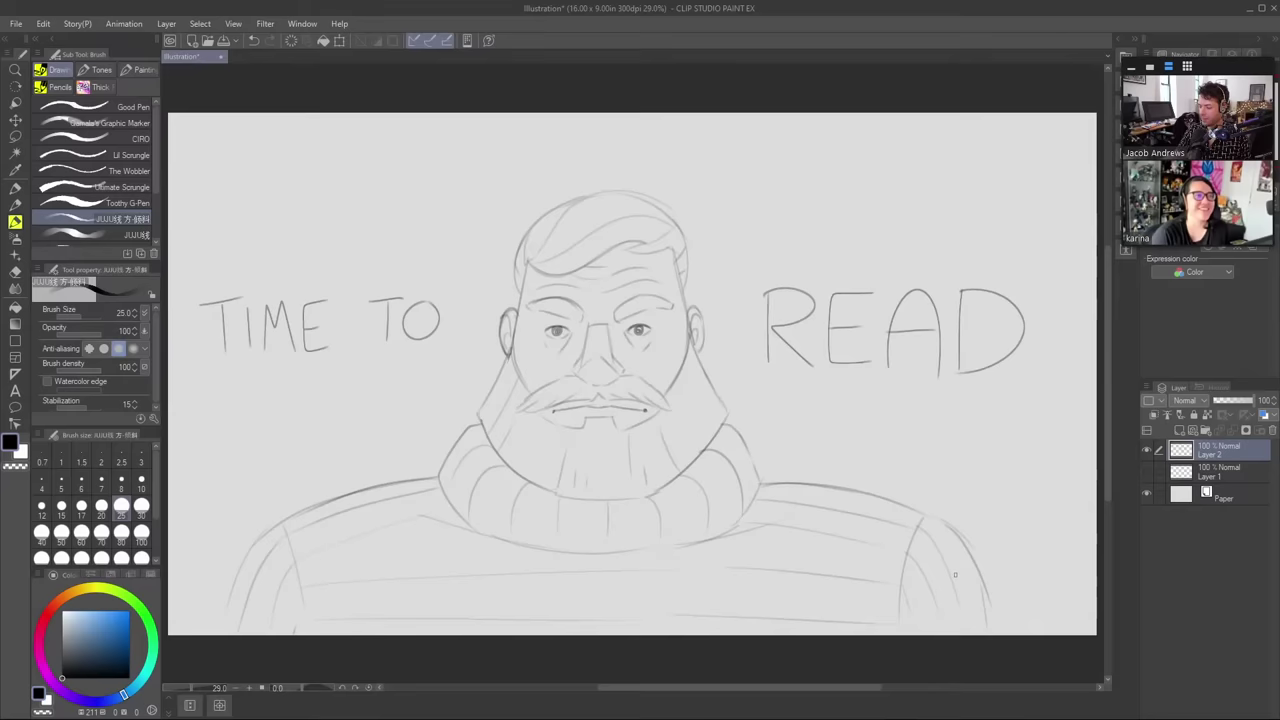
# - Redraw the outer contours of both upper arms with darker lines running down to the canvas edge
pyautogui.moveTo(944, 530); pyautogui.dragTo(990, 632)
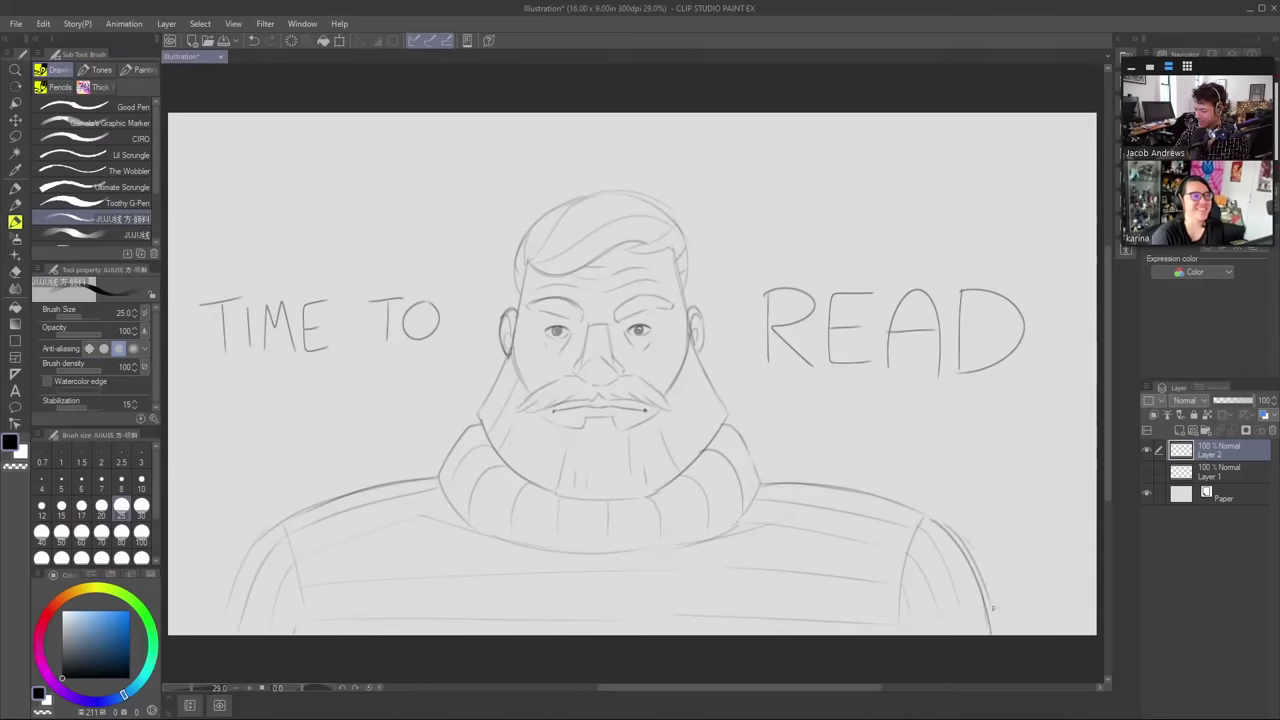
pyautogui.moveTo(283, 522); pyautogui.dragTo(222, 630)
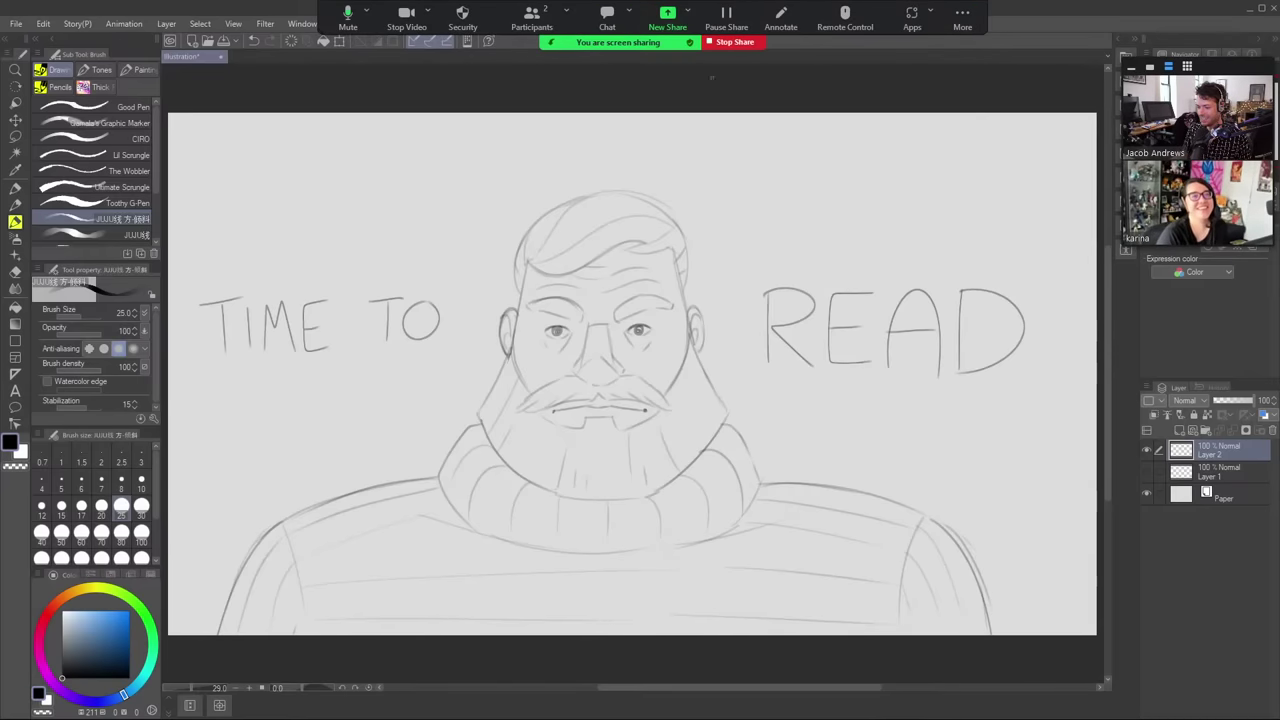
# - Stop the Zoom screen share, turn off side-by-side mode for the other participant's shared screen, and reposition the floating video thumbnails
pyautogui.click(740, 43)
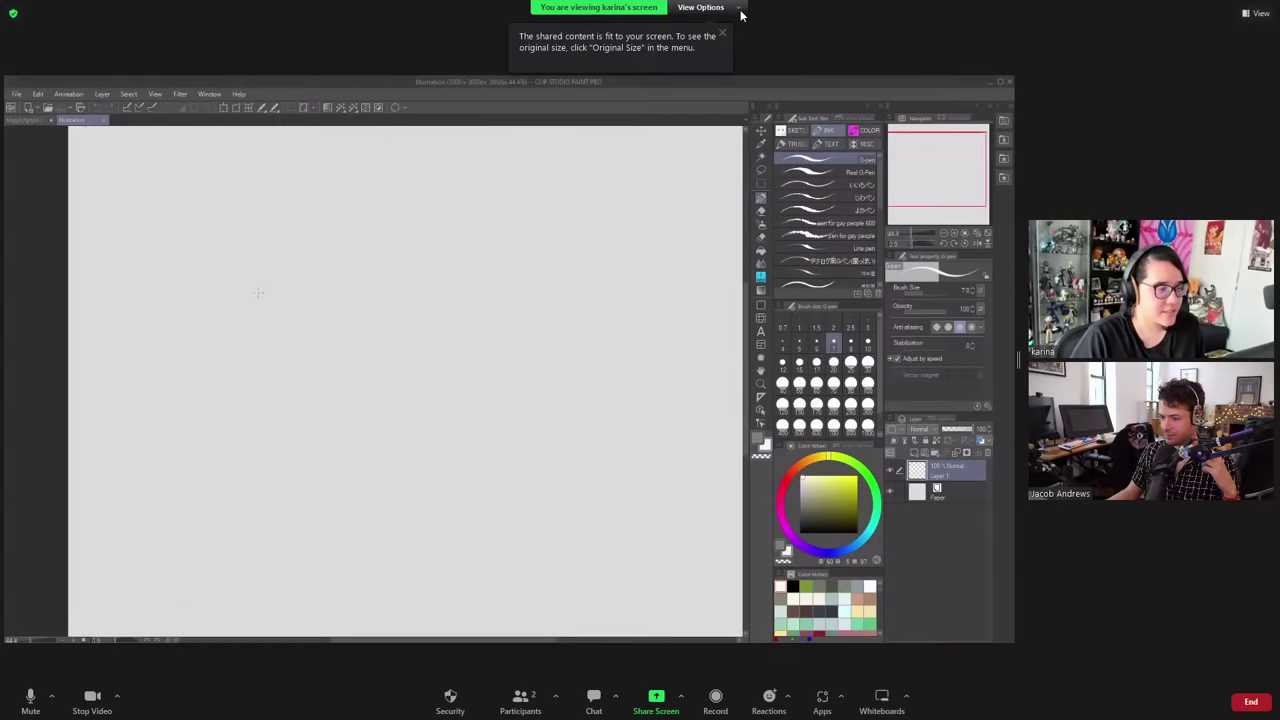
pyautogui.click(740, 9)
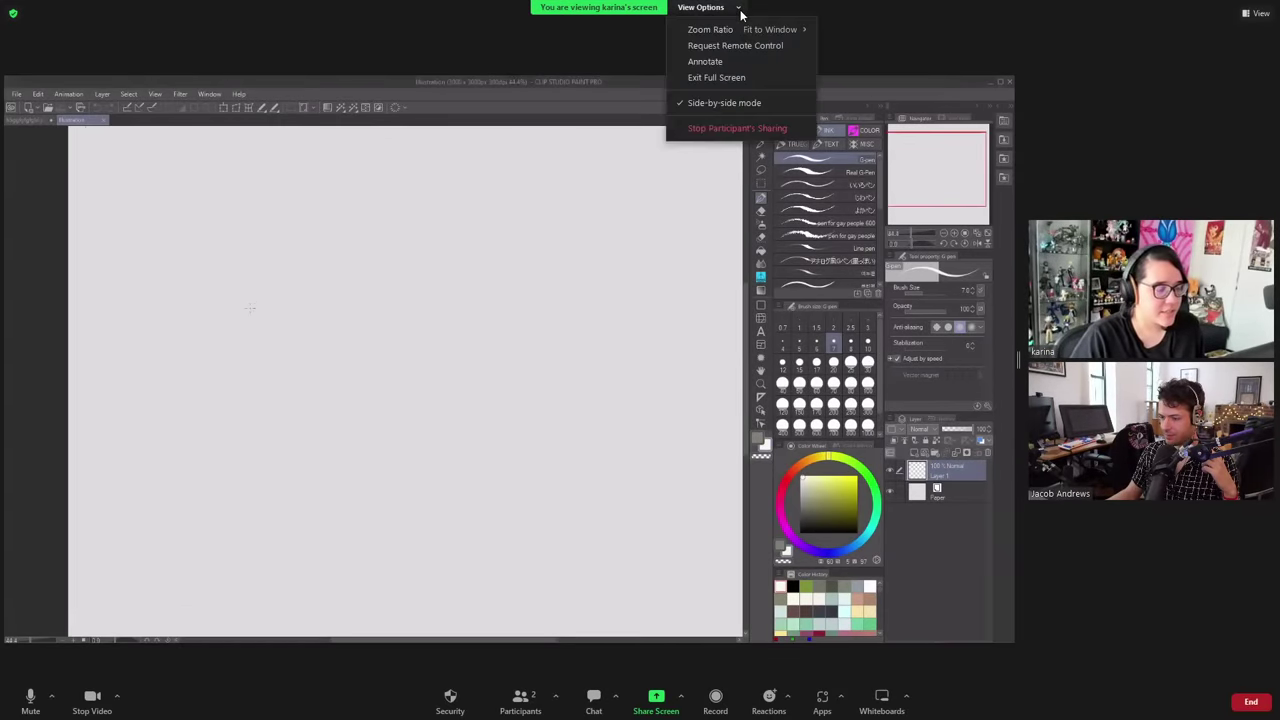
pyautogui.click(760, 102)
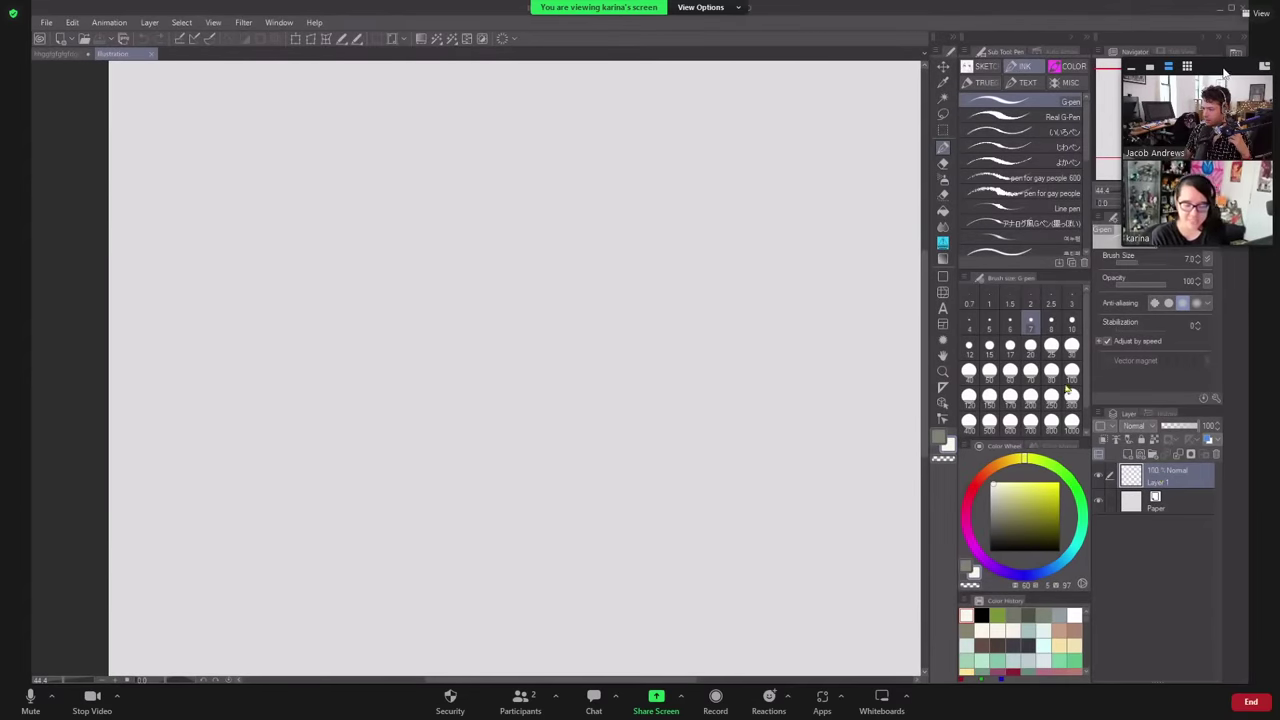
pyautogui.moveTo(1225, 73); pyautogui.dragTo(1195, 38)
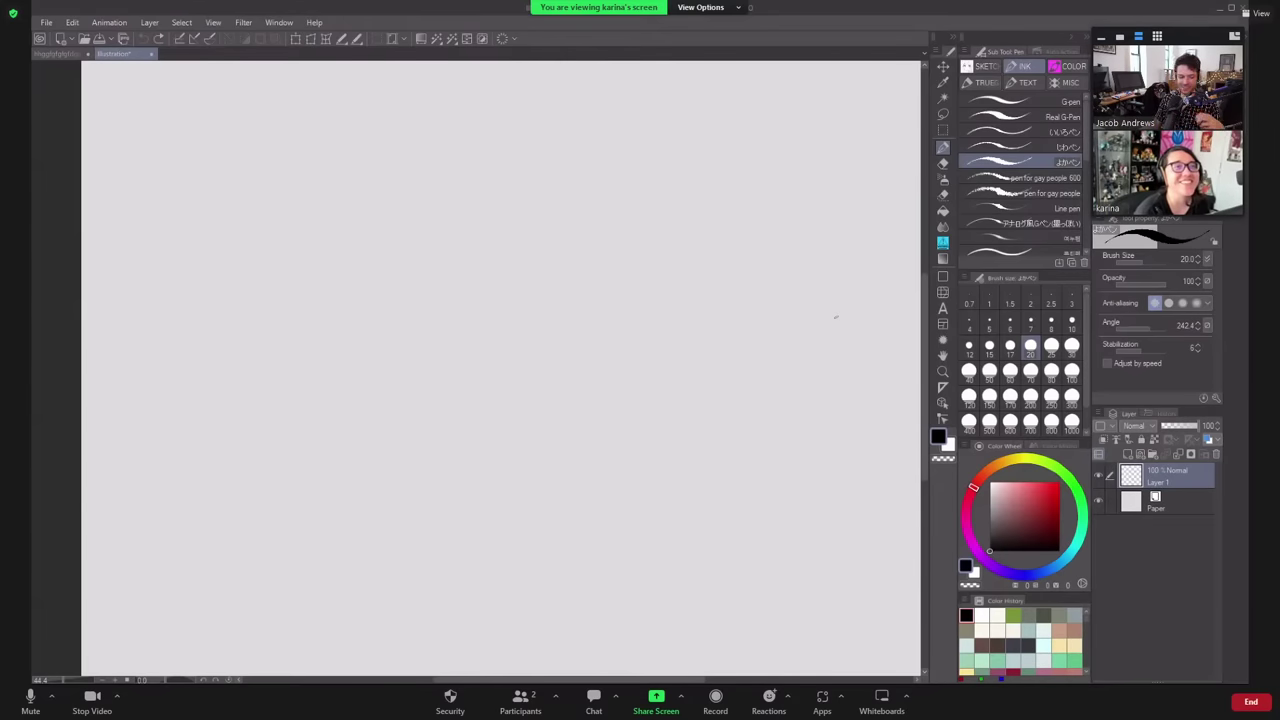
# - Choose the あかつき鉛筆 pencil from the sketch brushes, test it with a zigzag stroke, and undo the scribble
pyautogui.click(985, 66)
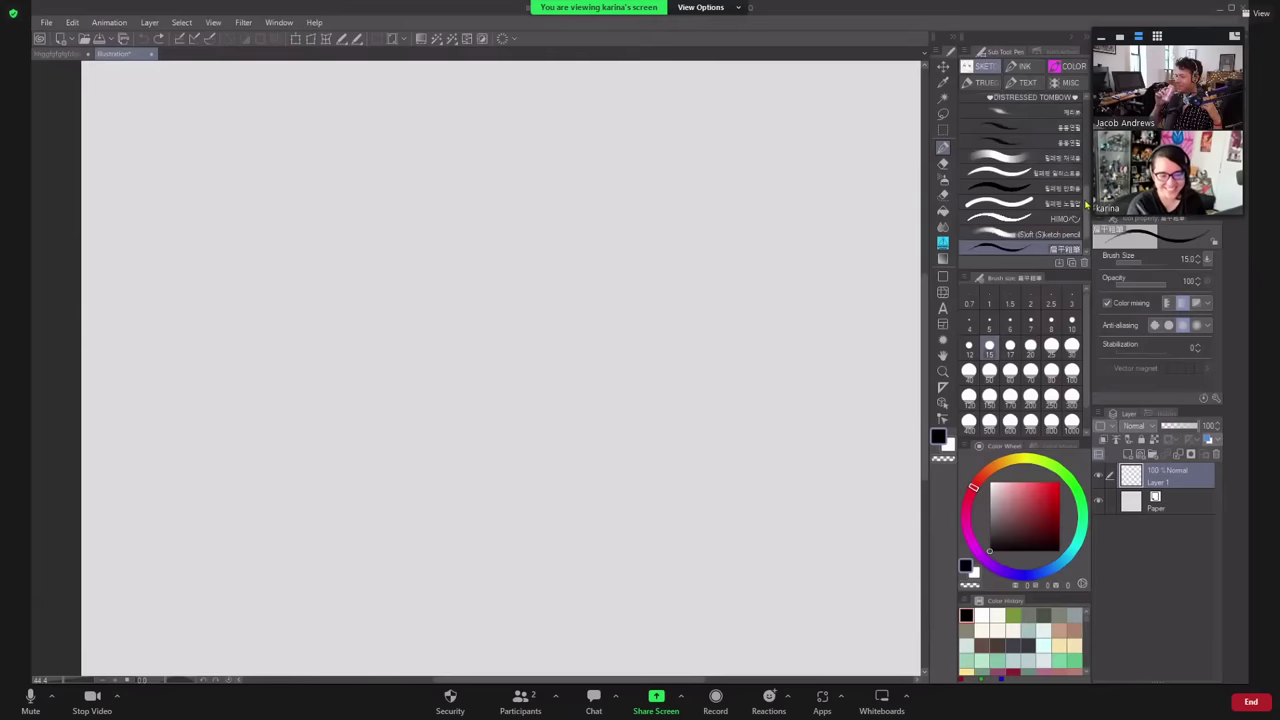
pyautogui.moveTo(1086, 205); pyautogui.dragTo(1086, 105)
pyautogui.click(1046, 102)
pyautogui.moveTo(606, 218)
pyautogui.mouseDown()
pyautogui.moveTo(650, 223)
pyautogui.moveTo(668, 350)
pyautogui.mouseUp()
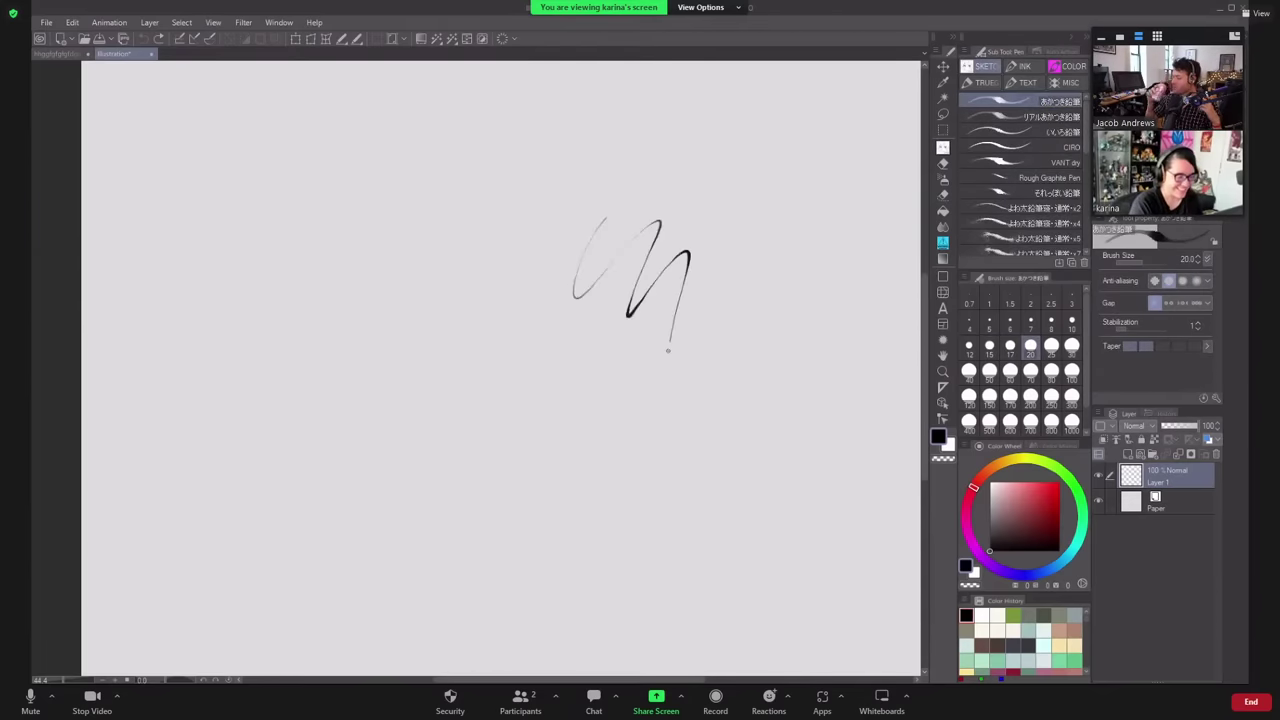
pyautogui.hotkey('ctrl', 'z')
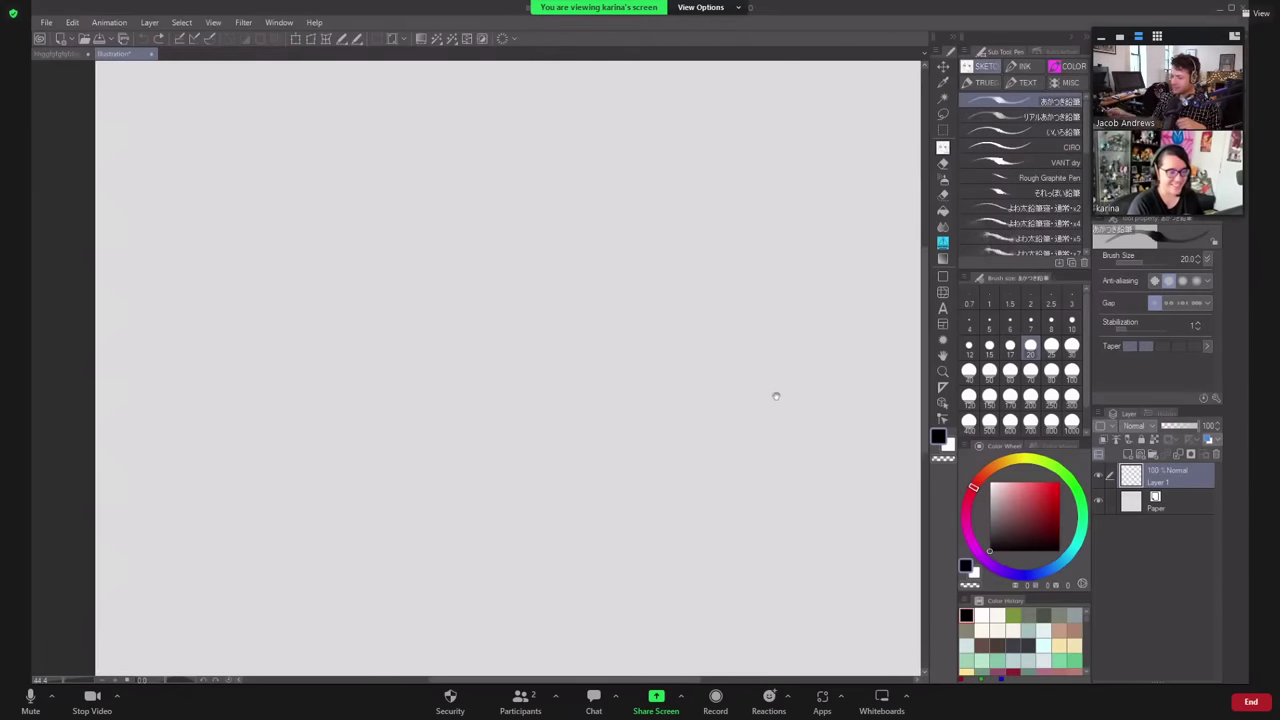
# - Set the pencil size to 7 and sketch a light oval for a small head near the canvas's upper edge
pyautogui.hotkey('ctrl', '+')
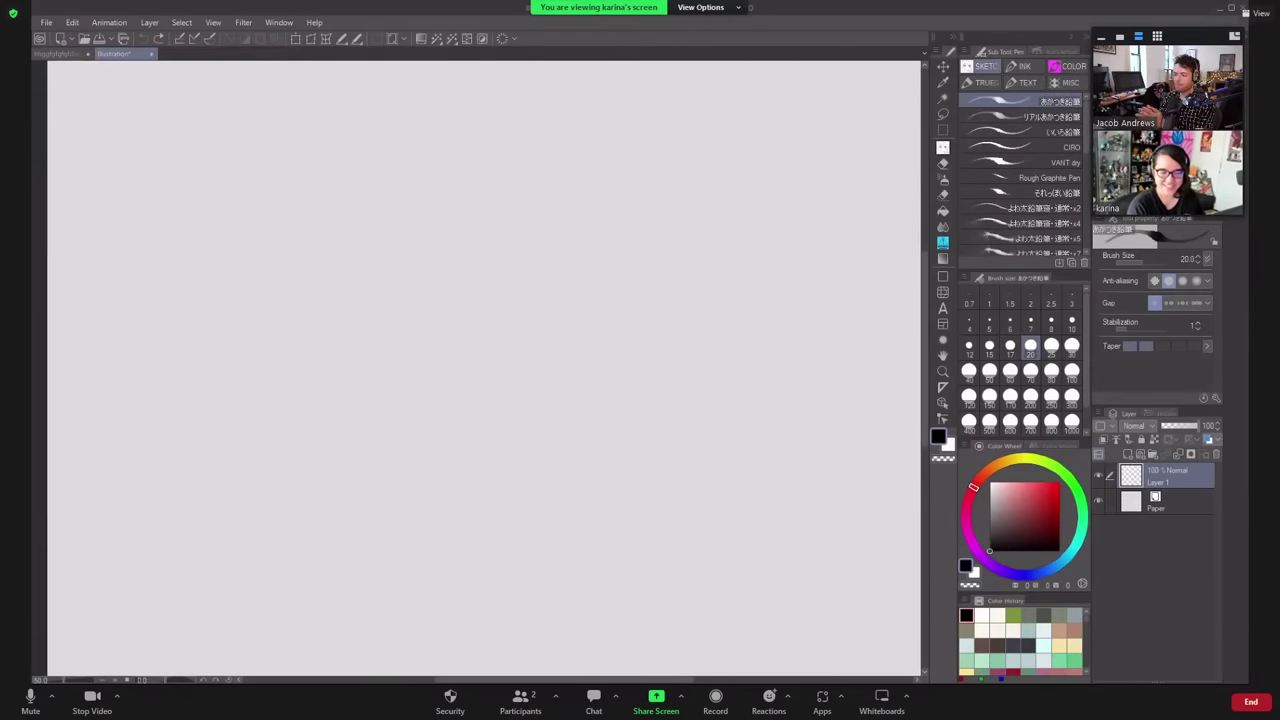
pyautogui.click(1030, 320)
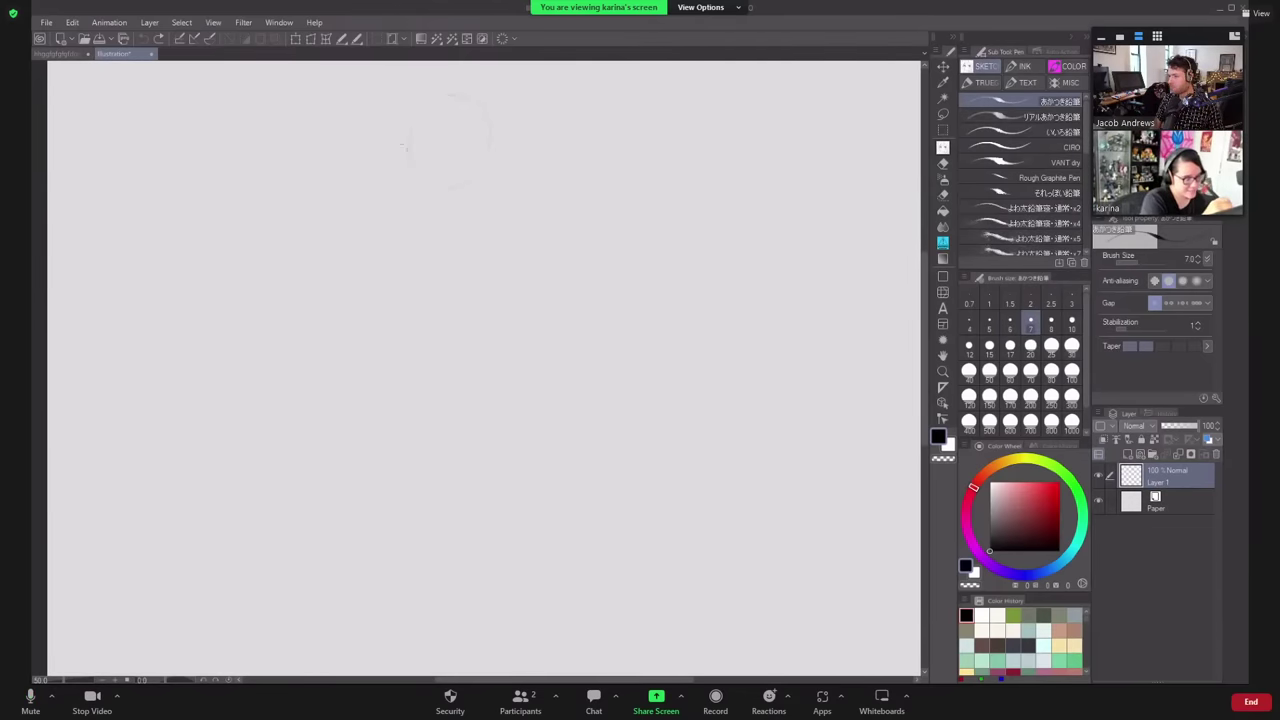
pyautogui.moveTo(404, 146); pyautogui.dragTo(446, 96)
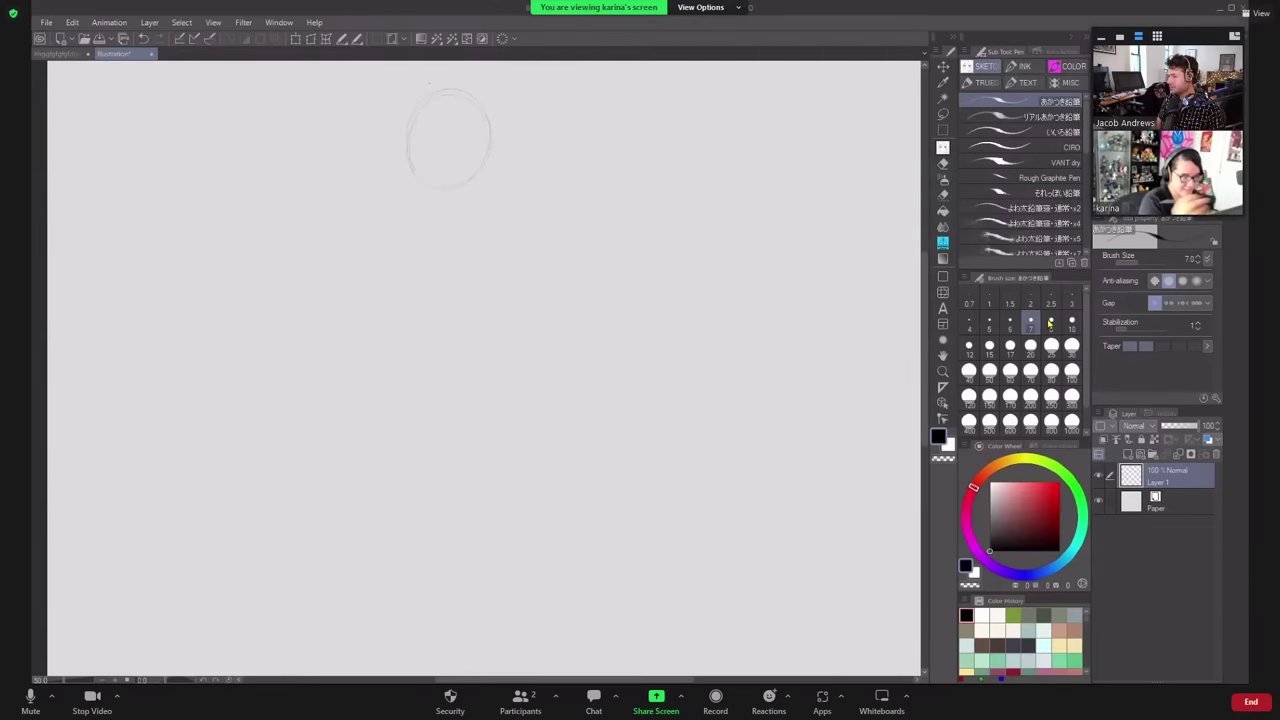
# - Set the pencil size to 10 and add a vertical centre guideline, skull and jaw contours, and ears to the head
pyautogui.click(1071, 322)
pyautogui.moveTo(450, 86); pyautogui.dragTo(445, 212)
pyautogui.moveTo(398, 102); pyautogui.dragTo(408, 168)
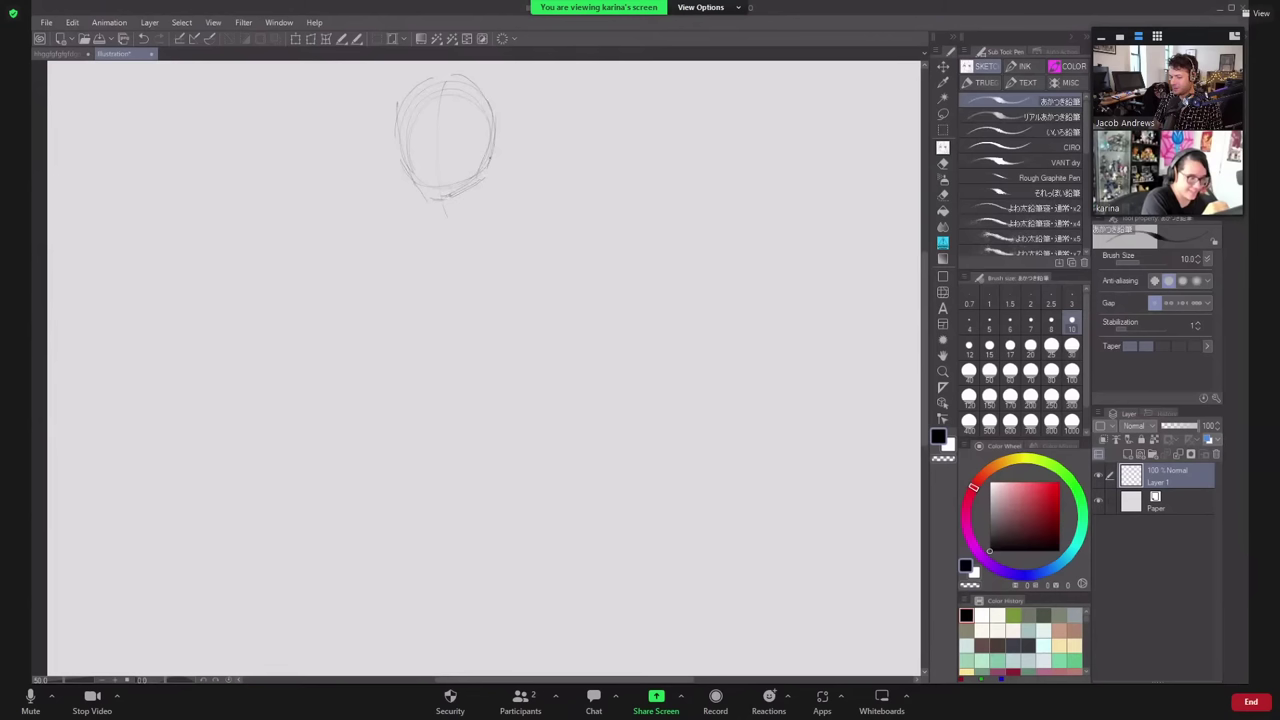
pyautogui.moveTo(507, 133); pyautogui.dragTo(478, 172)
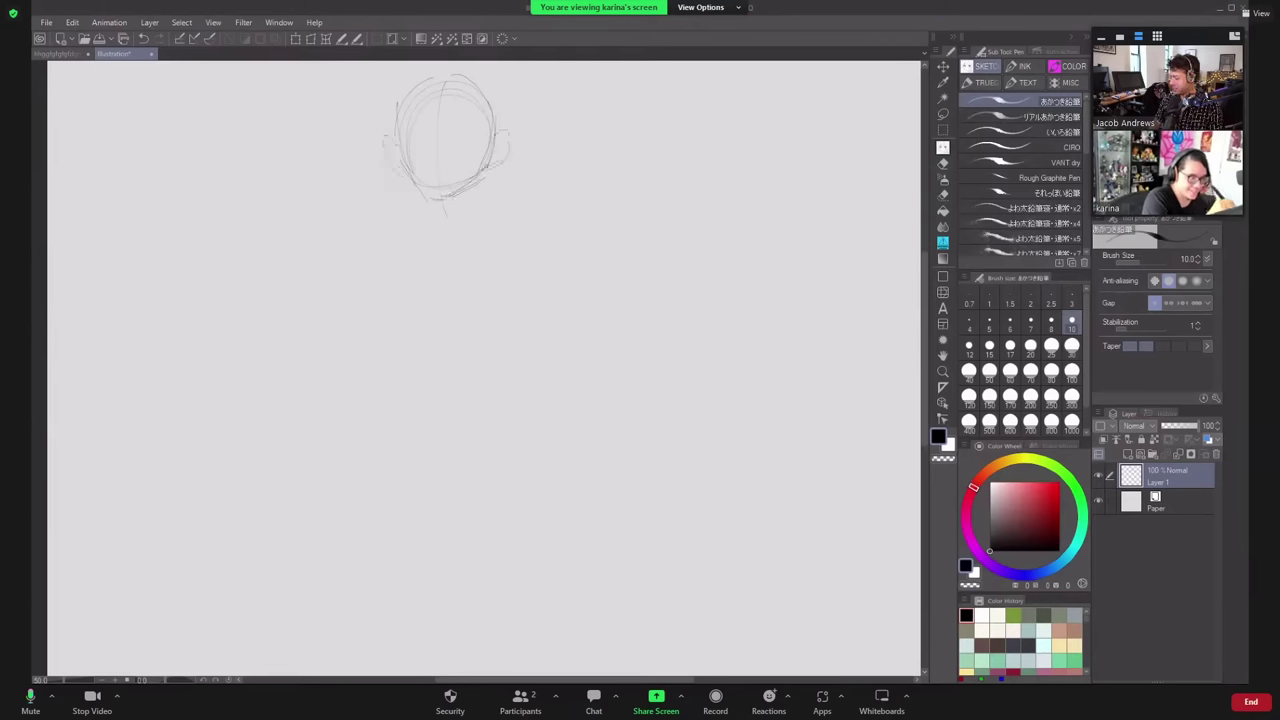
# - Outline both ears and rough in a small oval shape on the lower part of the face
pyautogui.moveTo(396, 141); pyautogui.dragTo(406, 177)
pyautogui.moveTo(497, 136); pyautogui.dragTo(500, 165)
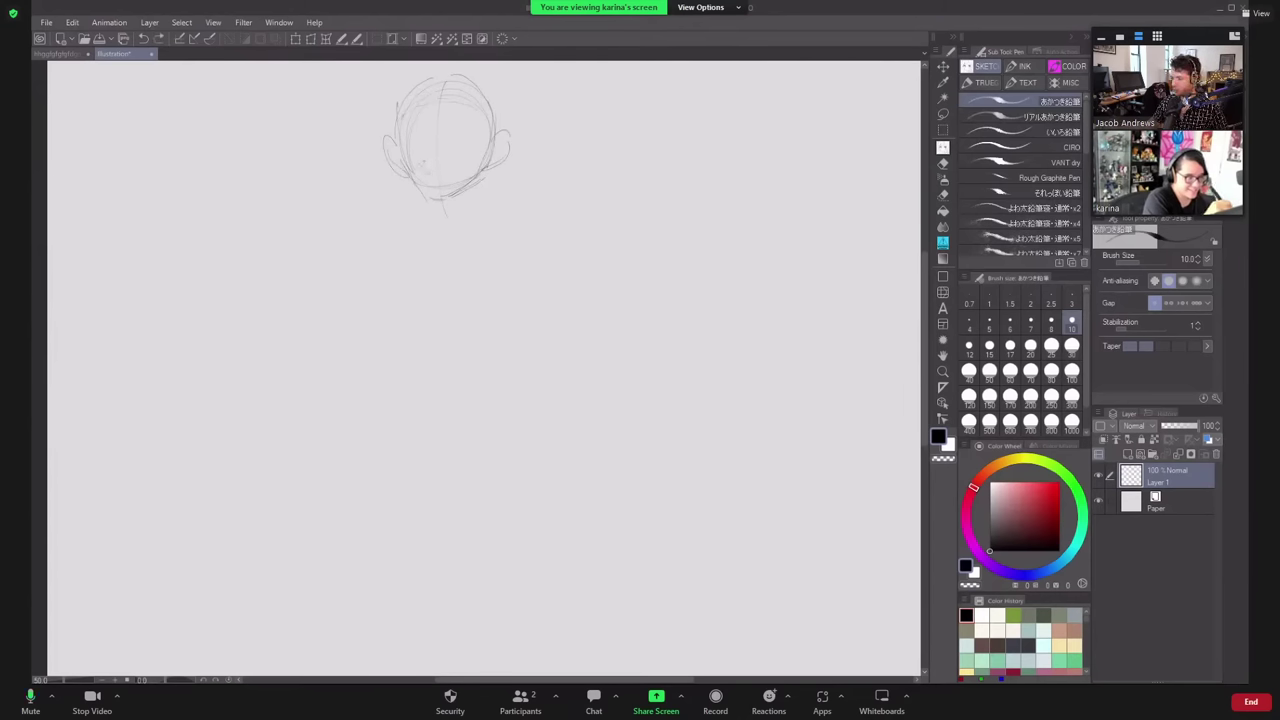
pyautogui.hotkey('ctrl', 'z')
pyautogui.moveTo(423, 162); pyautogui.dragTo(450, 152)
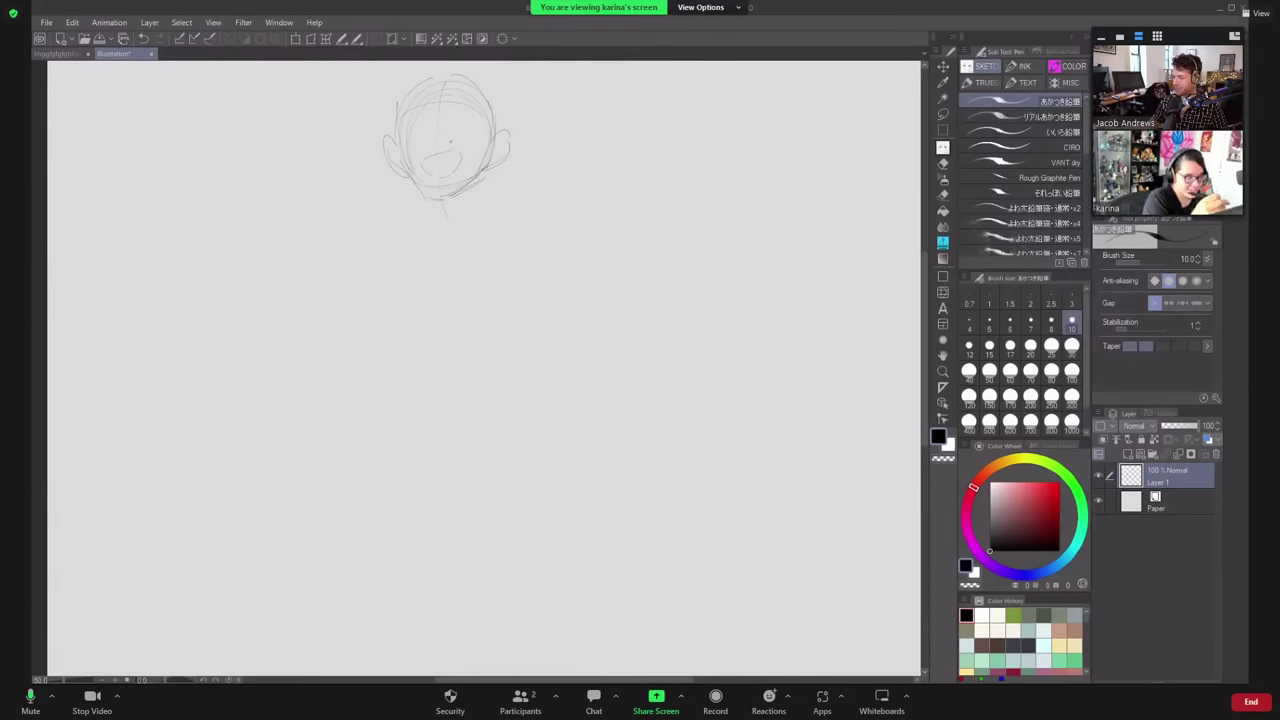
# - Sketch the neck, slanted shoulders and tapering torso below the head, with an oval for the right shoulder joint
pyautogui.hotkey('ctrl', 'z')
pyautogui.moveTo(425, 197); pyautogui.dragTo(431, 223)
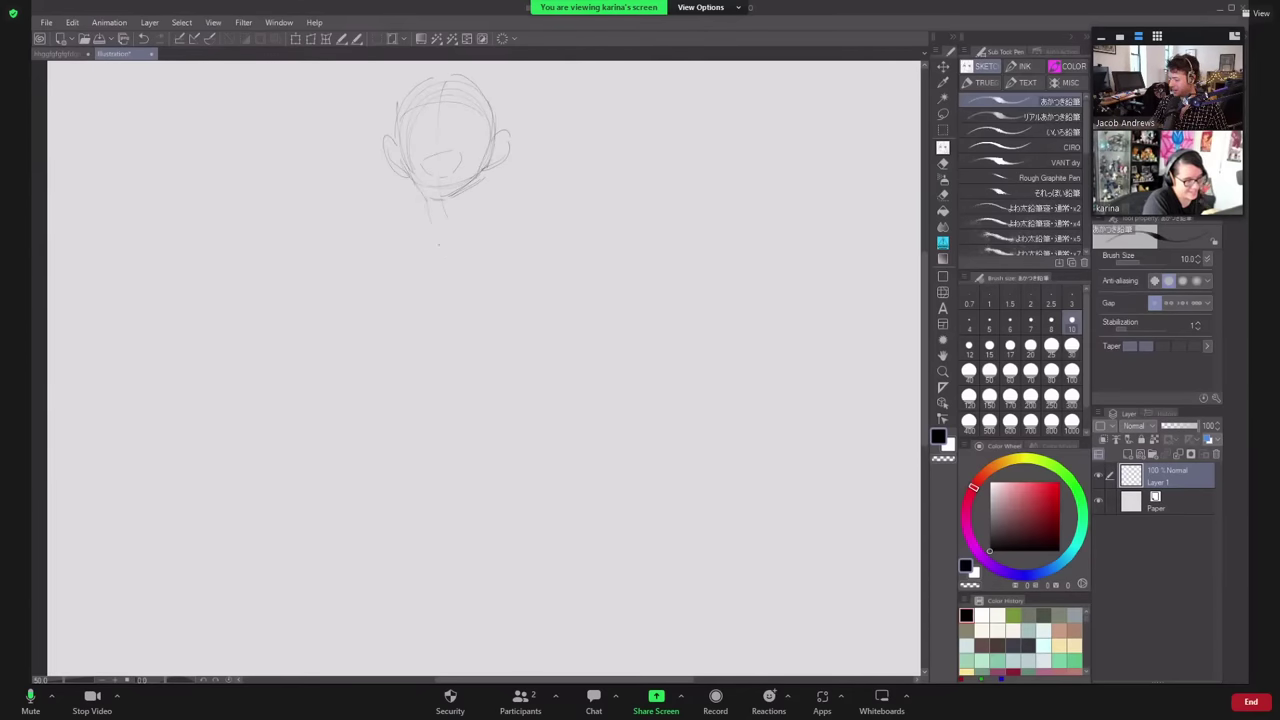
pyautogui.hotkey('ctrl', 'z')
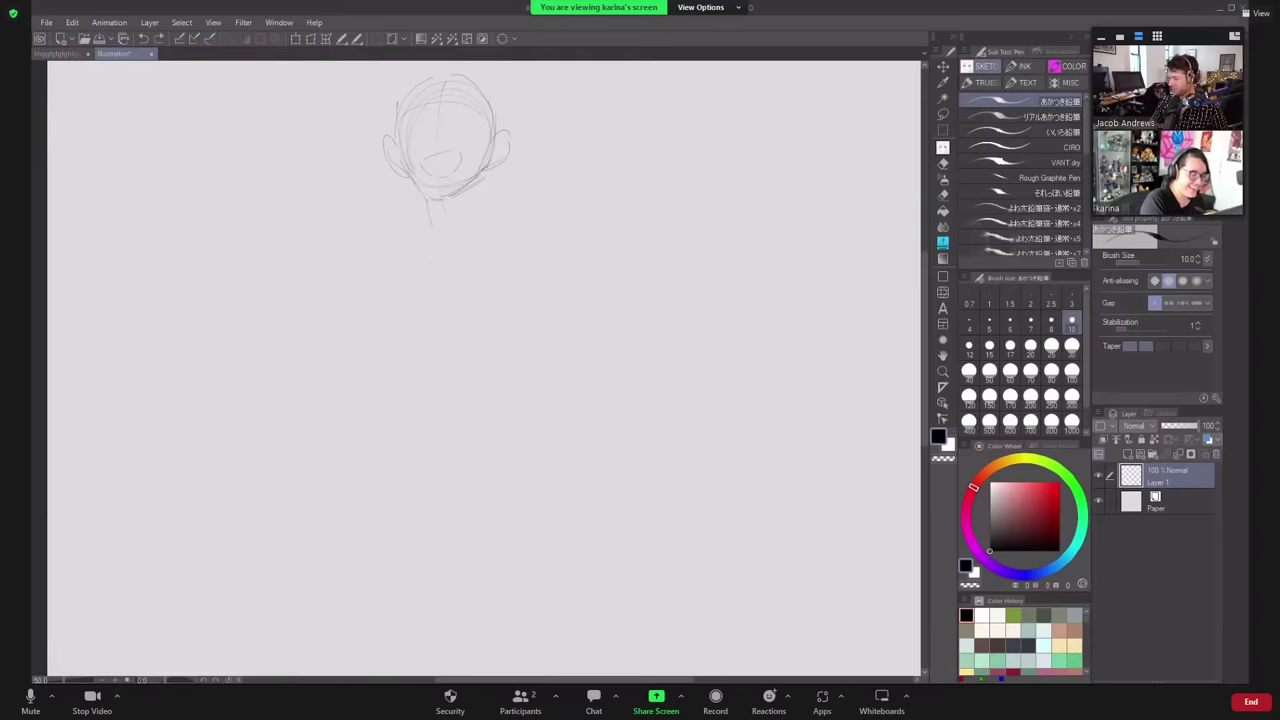
pyautogui.moveTo(385, 259); pyautogui.dragTo(515, 206)
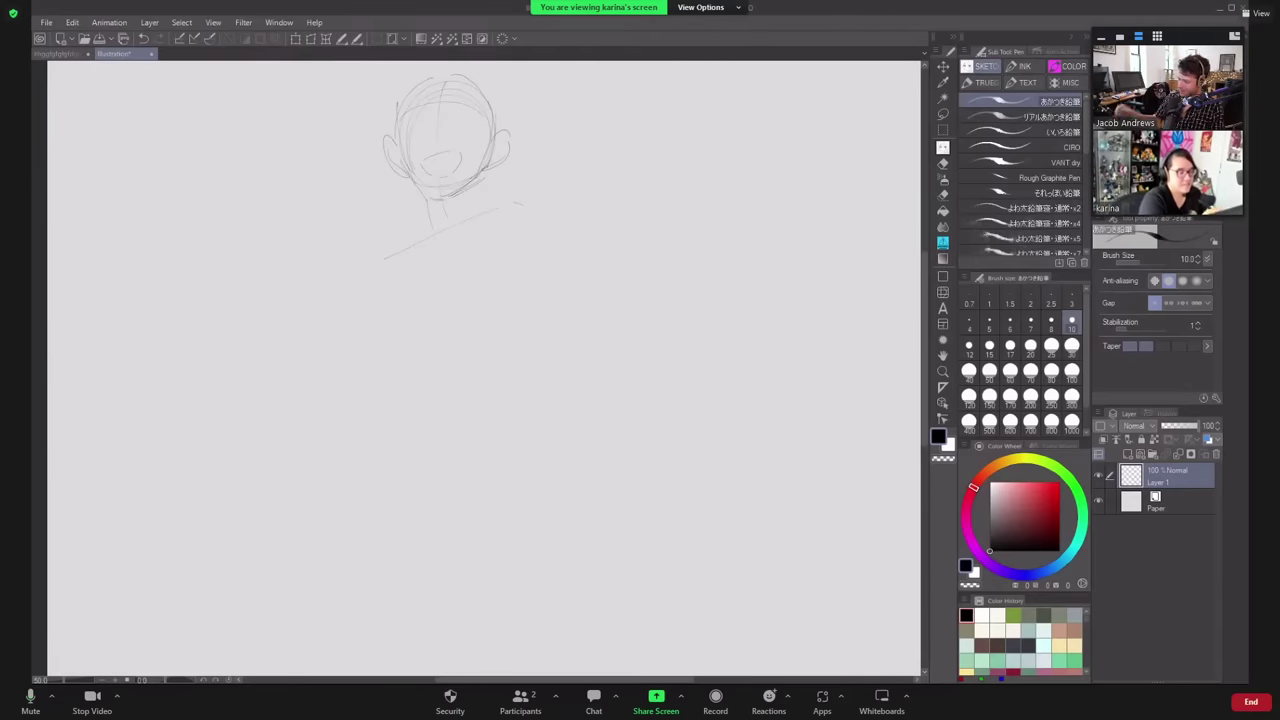
pyautogui.moveTo(480, 216); pyautogui.dragTo(518, 255)
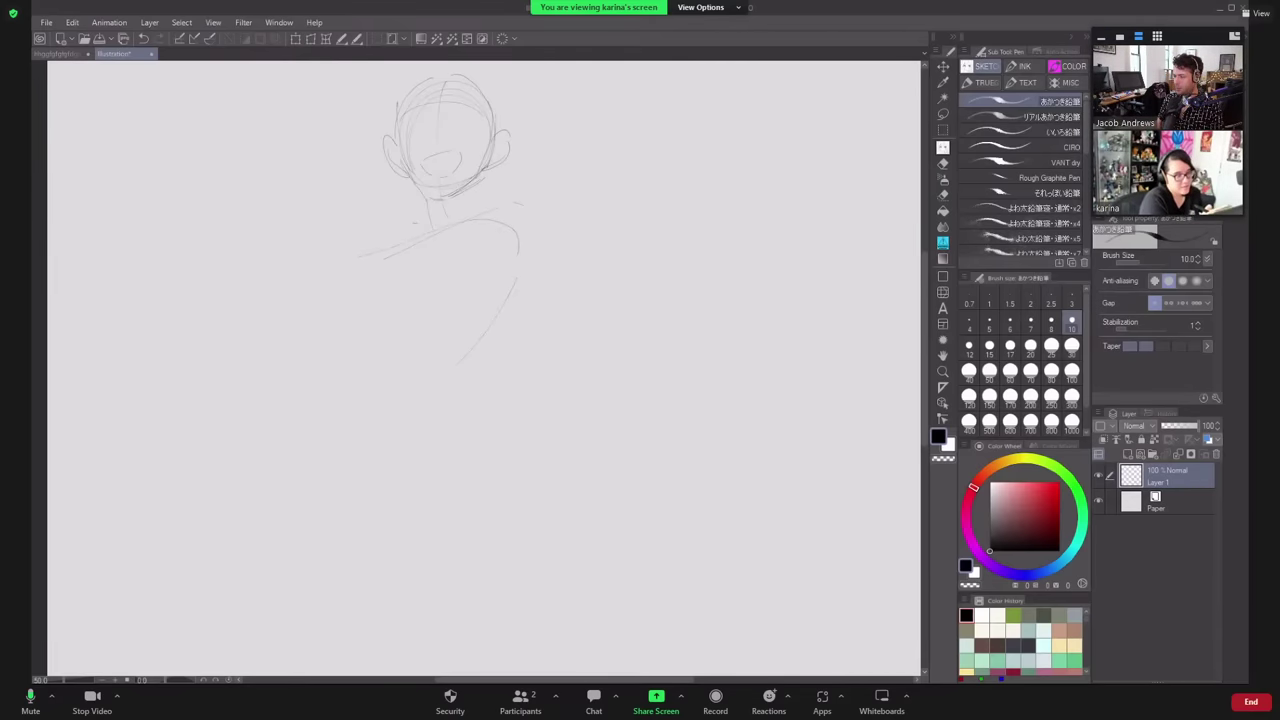
pyautogui.moveTo(347, 265); pyautogui.dragTo(347, 314)
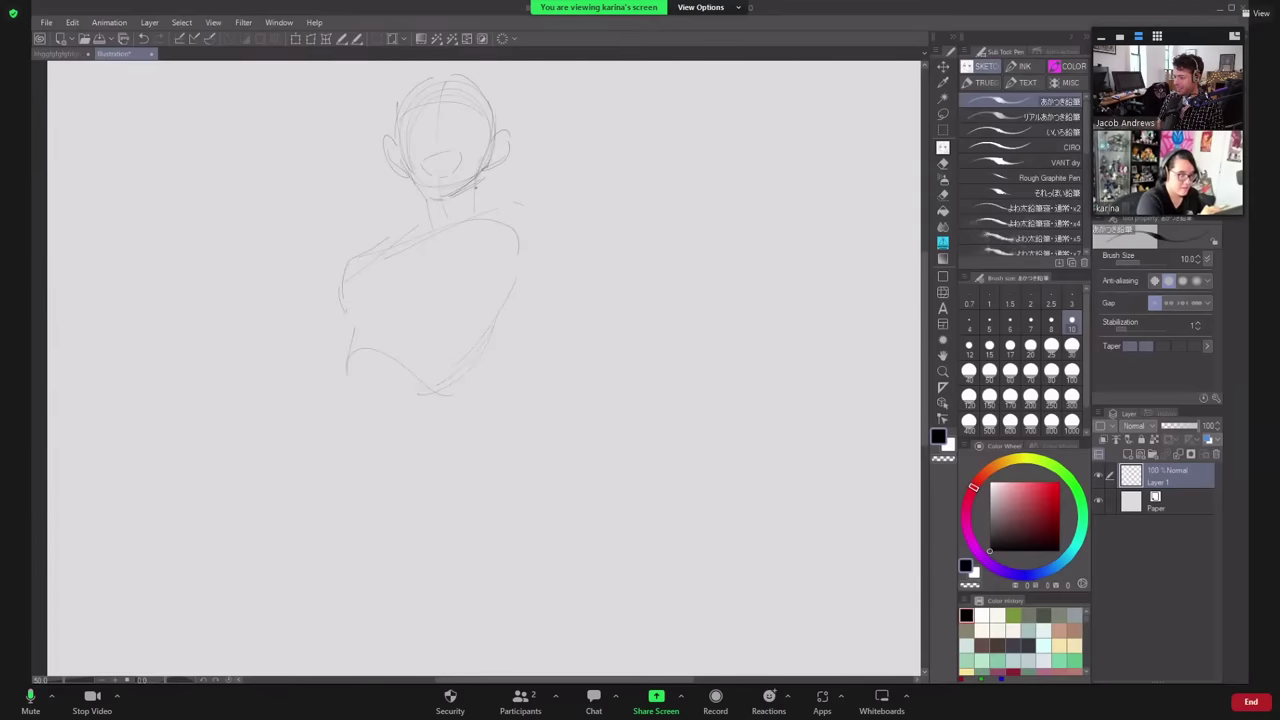
pyautogui.moveTo(475, 183); pyautogui.dragTo(477, 216)
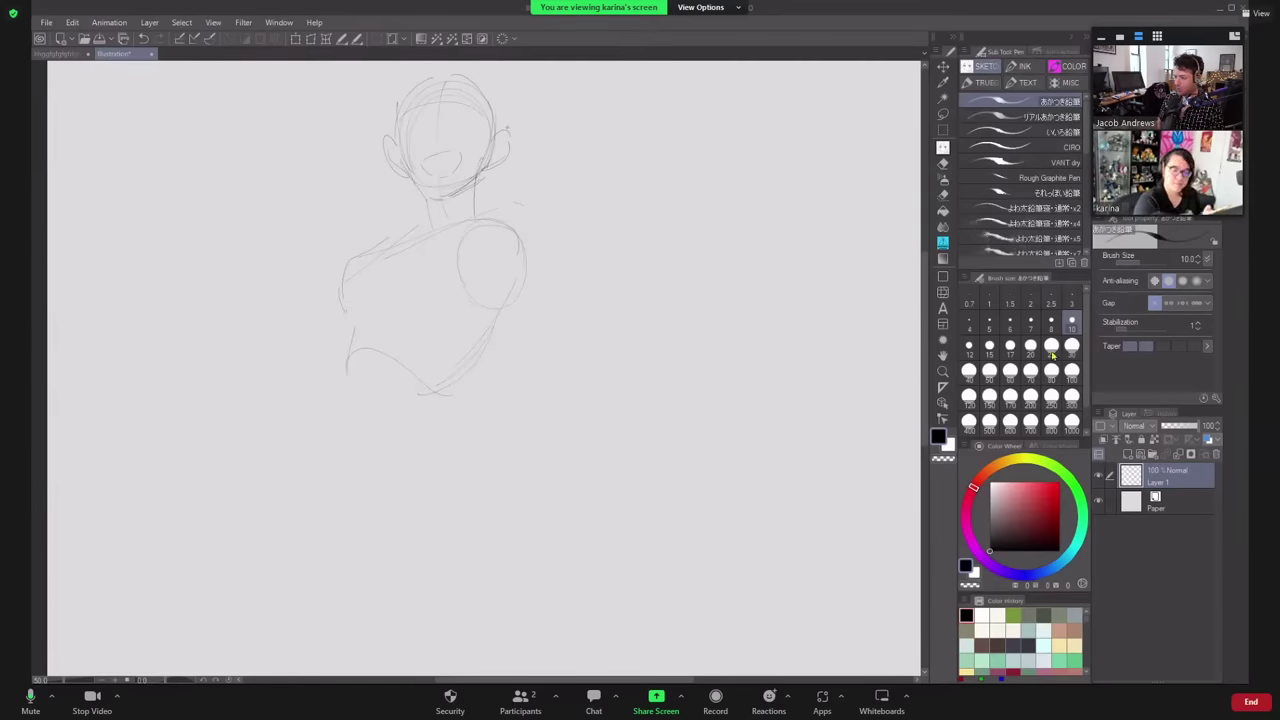
# - Set the pencil size to 17 and replace the face's oval with two short slanted eye strokes
pyautogui.click(1010, 346)
pyautogui.moveTo(424, 163); pyautogui.dragTo(432, 166)
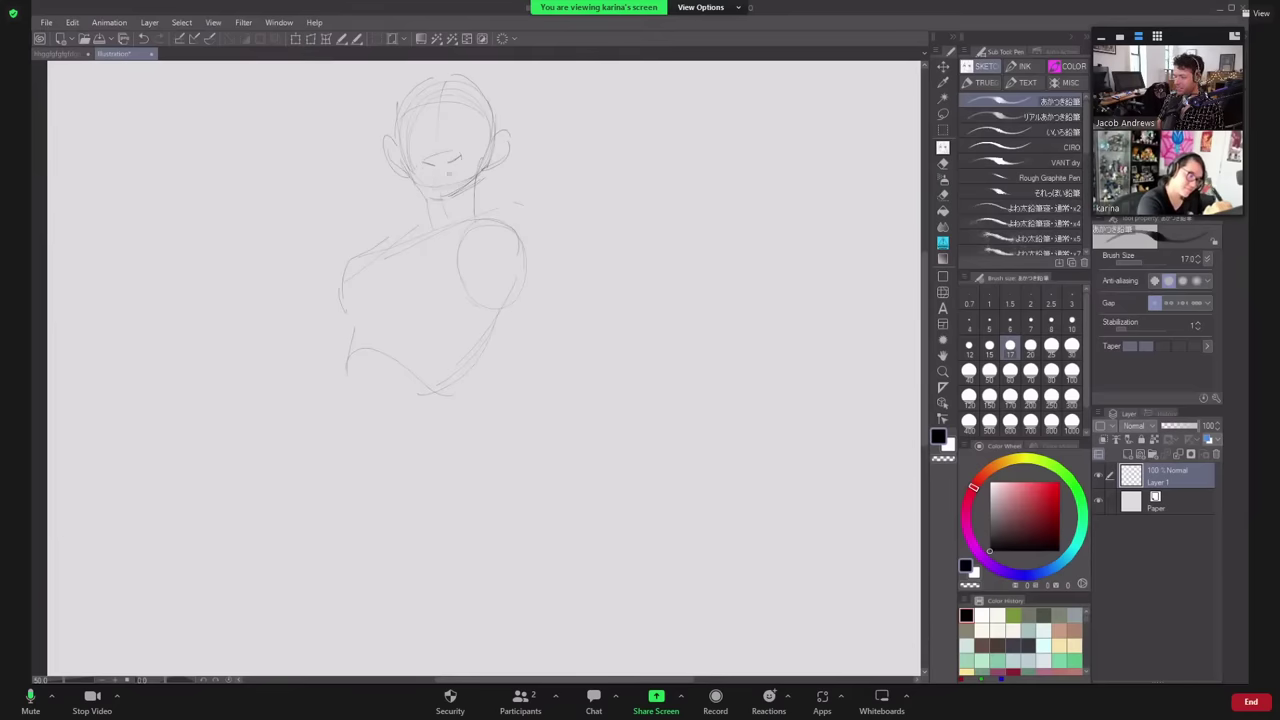
pyautogui.hotkey('ctrl', 'z')
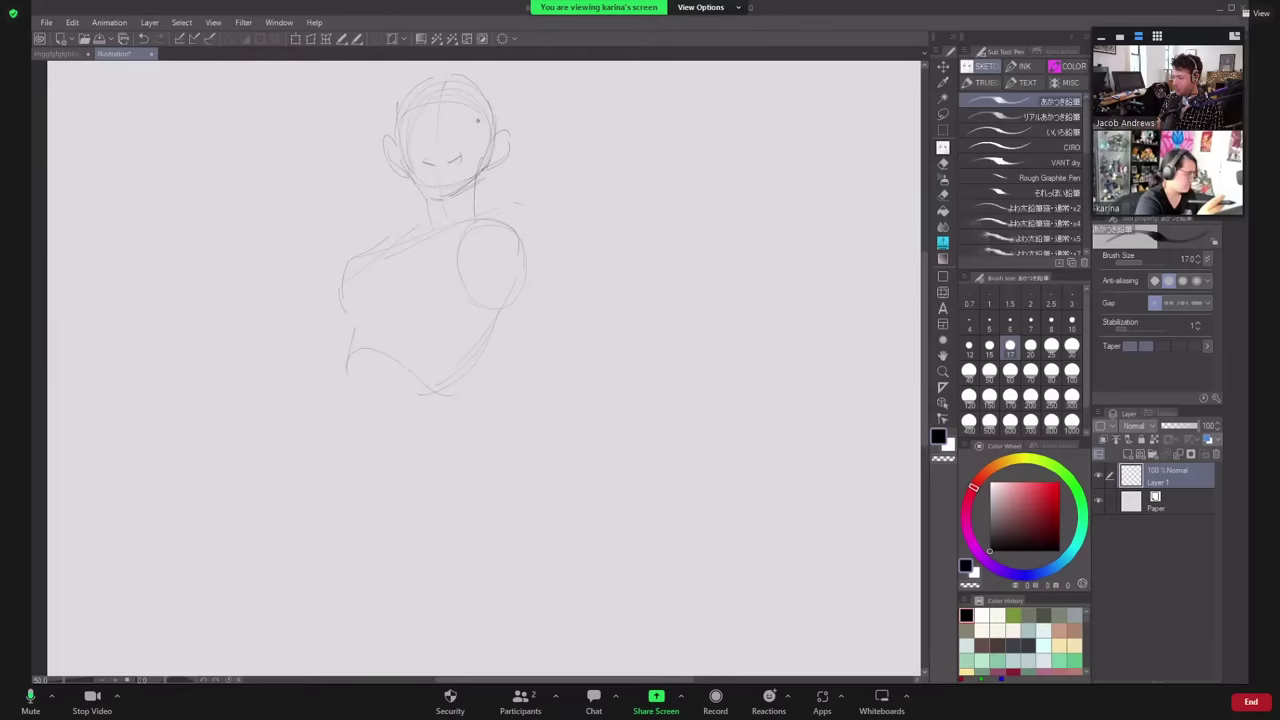
# - Draw the torso's curved centre line and the waist contour toward the left hip, and erase the short facial strokes
pyautogui.moveTo(450, 229); pyautogui.dragTo(404, 240)
pyautogui.moveTo(387, 245); pyautogui.dragTo(384, 348)
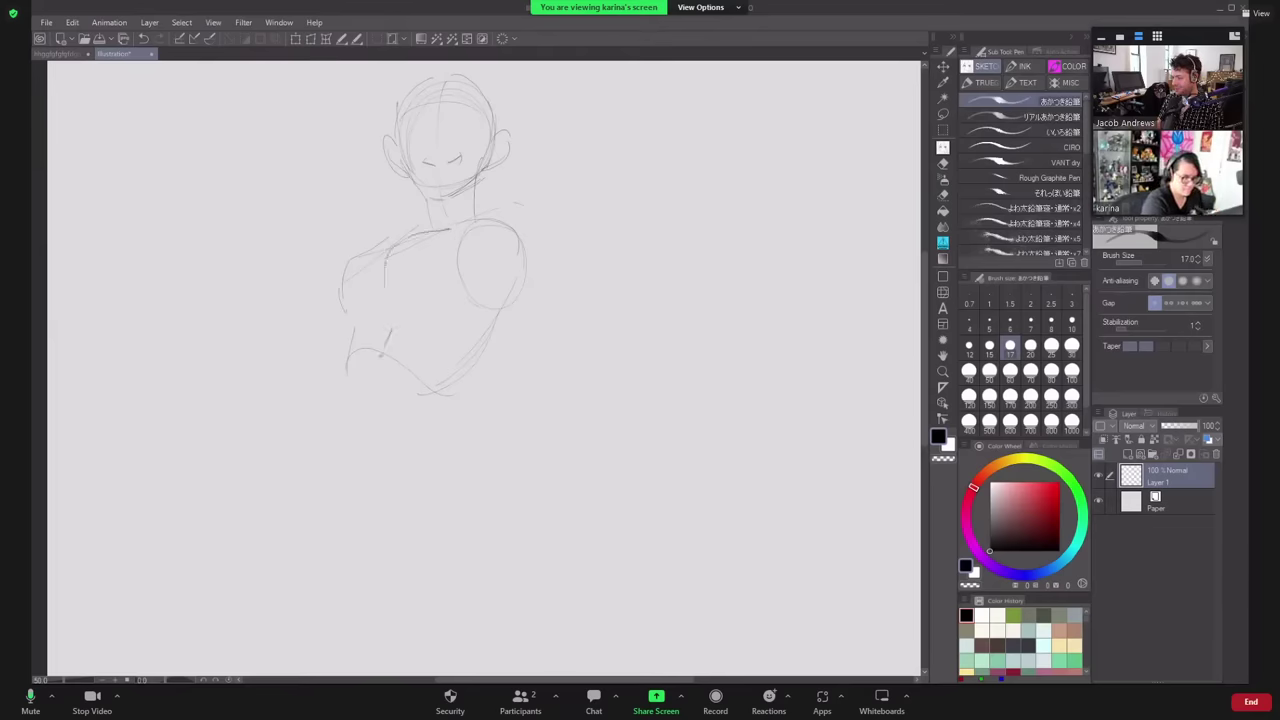
pyautogui.moveTo(347, 392); pyautogui.dragTo(308, 444)
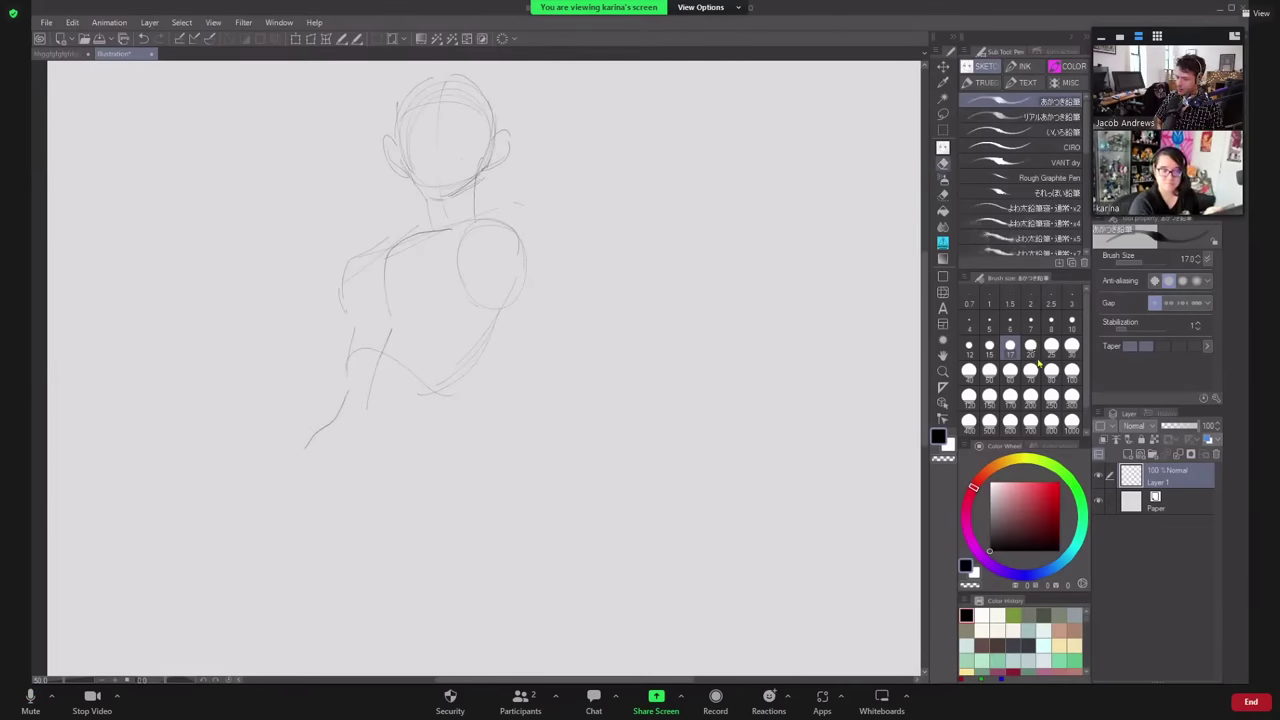
pyautogui.click(942, 163)
pyautogui.click(944, 150)
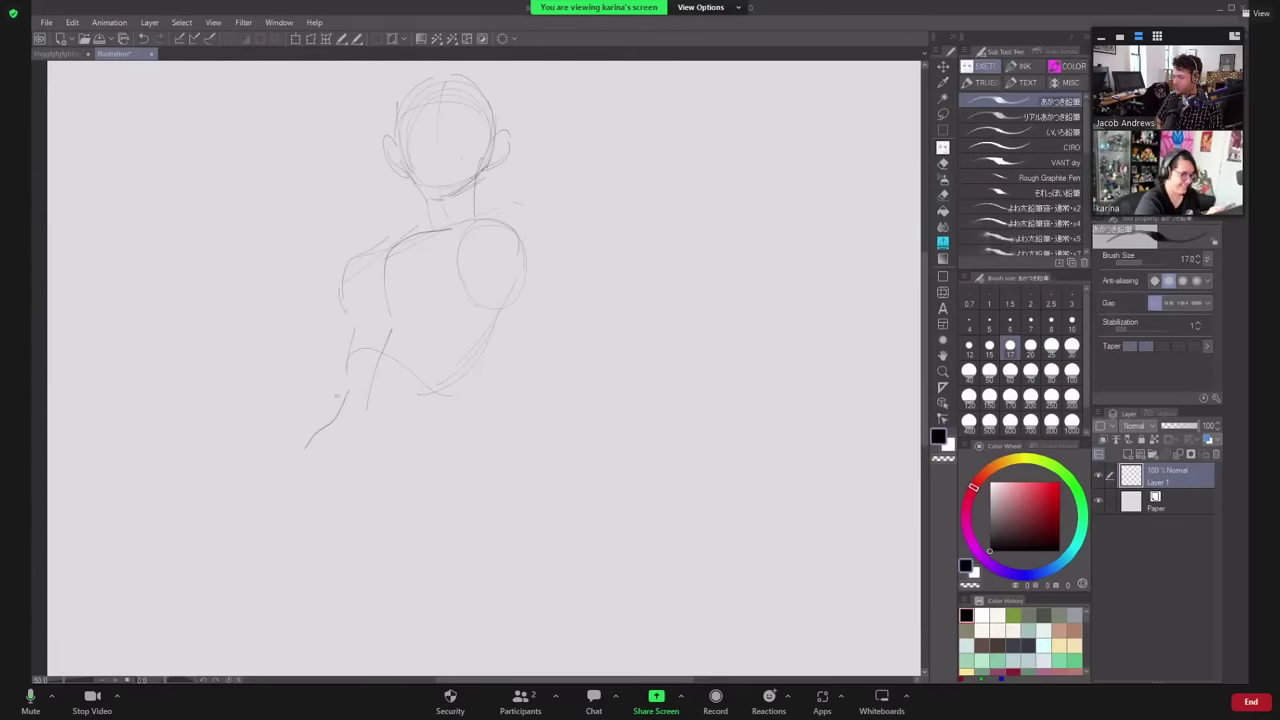
# - Sketch the pelvis with a slanted left hip, a curved lower line and the waist's right side
pyautogui.moveTo(347, 380)
pyautogui.mouseDown()
pyautogui.moveTo(302, 433)
pyautogui.moveTo(319, 423)
pyautogui.moveTo(253, 452)
pyautogui.mouseUp()
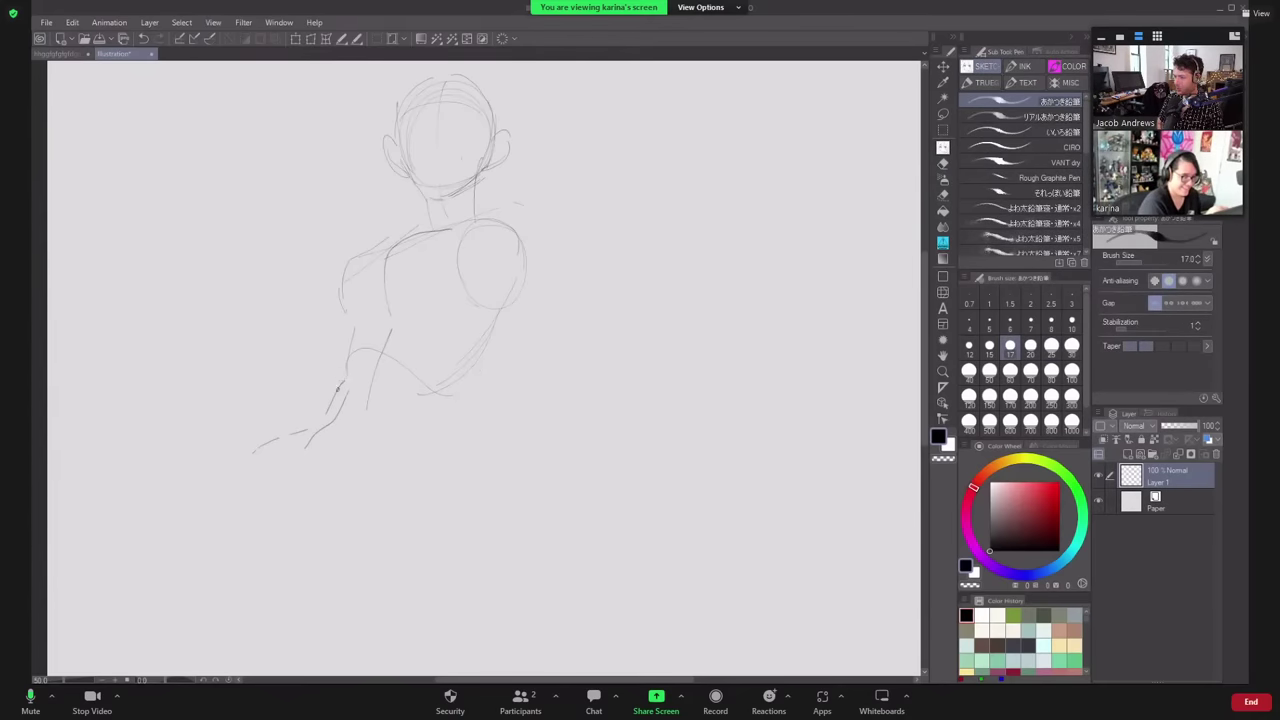
pyautogui.moveTo(340, 388)
pyautogui.mouseDown()
pyautogui.moveTo(262, 466)
pyautogui.moveTo(300, 528)
pyautogui.moveTo(392, 526)
pyautogui.mouseUp()
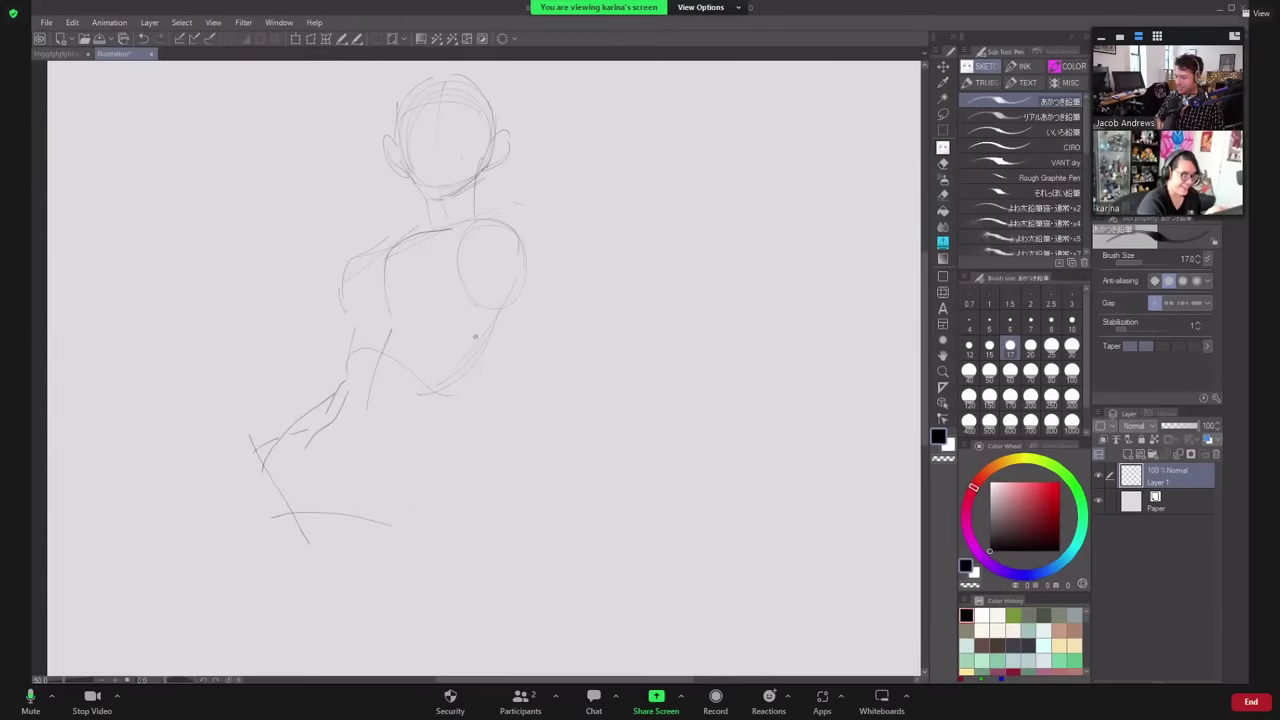
pyautogui.moveTo(460, 373)
pyautogui.mouseDown()
pyautogui.moveTo(436, 394)
pyautogui.moveTo(414, 522)
pyautogui.mouseUp()
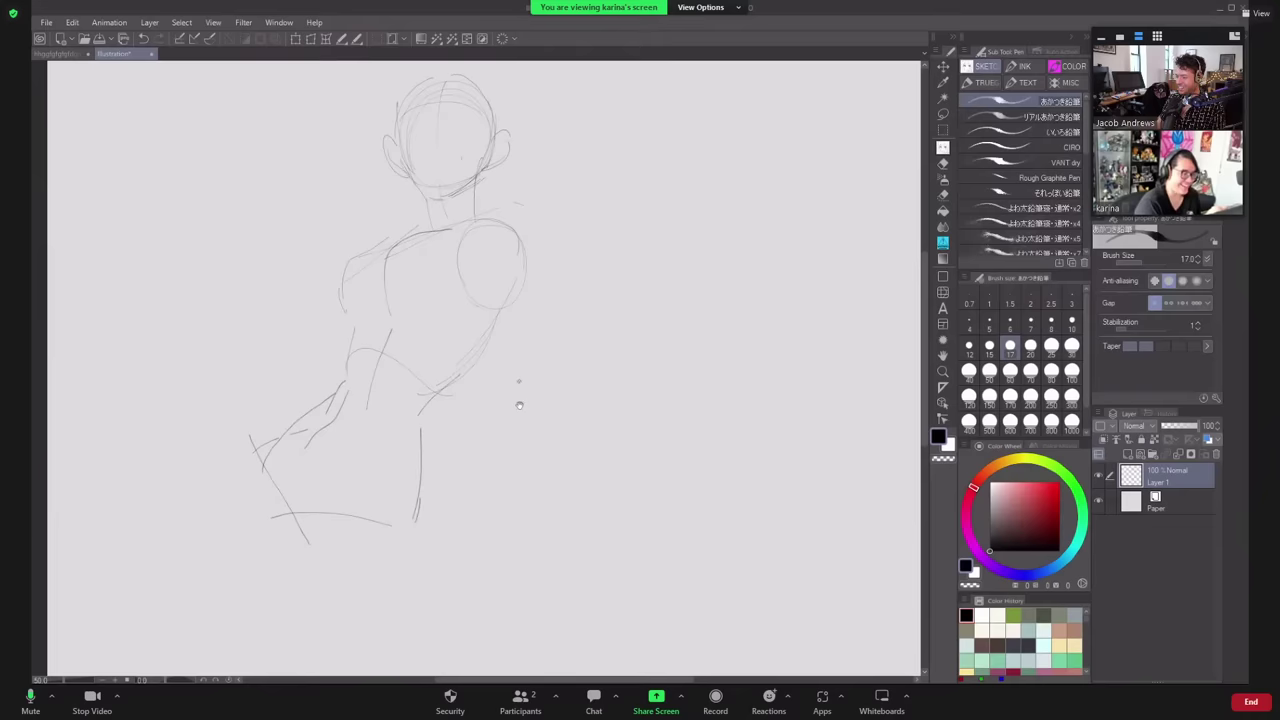
pyautogui.moveTo(519, 405); pyautogui.dragTo(597, 443)
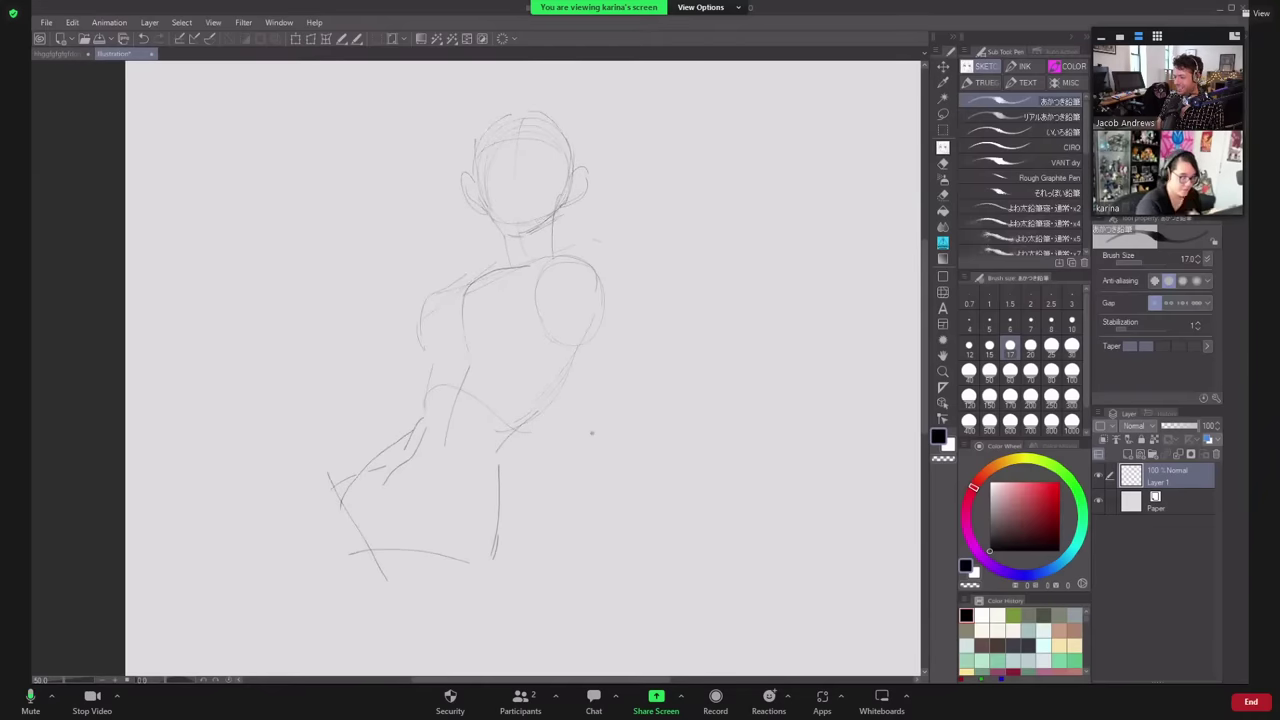
# - Sketch both upper thighs below the pelvis, with a curved crotch line and short curves closing off the legs
pyautogui.moveTo(366, 468)
pyautogui.mouseDown()
pyautogui.moveTo(334, 512)
pyautogui.moveTo(388, 654)
pyautogui.mouseUp()
pyautogui.moveTo(397, 556)
pyautogui.mouseDown()
pyautogui.moveTo(404, 628)
pyautogui.moveTo(410, 576)
pyautogui.moveTo(436, 630)
pyautogui.mouseUp()
pyautogui.moveTo(438, 646); pyautogui.dragTo(476, 659)
pyautogui.moveTo(392, 548)
pyautogui.mouseDown()
pyautogui.moveTo(440, 590)
pyautogui.moveTo(502, 566)
pyautogui.mouseUp()
pyautogui.moveTo(396, 576); pyautogui.dragTo(444, 662)
pyautogui.moveTo(448, 660); pyautogui.dragTo(480, 666)
pyautogui.moveTo(507, 590); pyautogui.dragTo(504, 645)
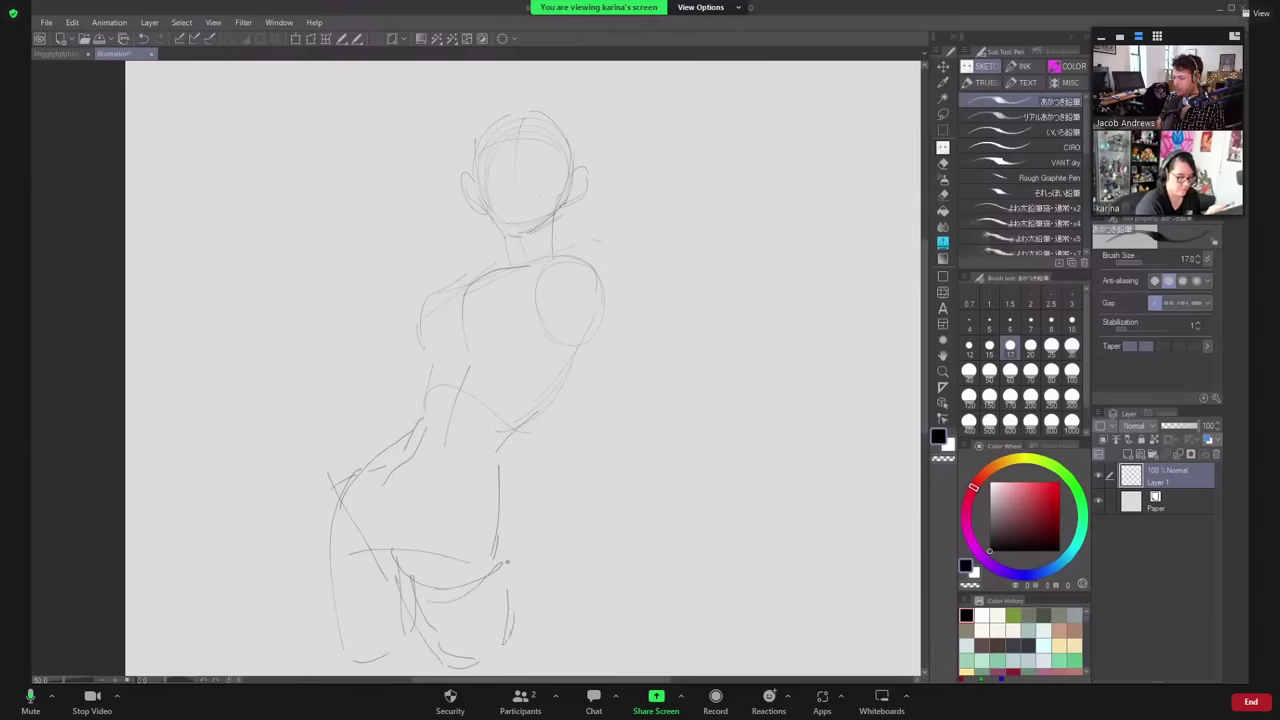
pyautogui.moveTo(633, 405); pyautogui.dragTo(596, 407)
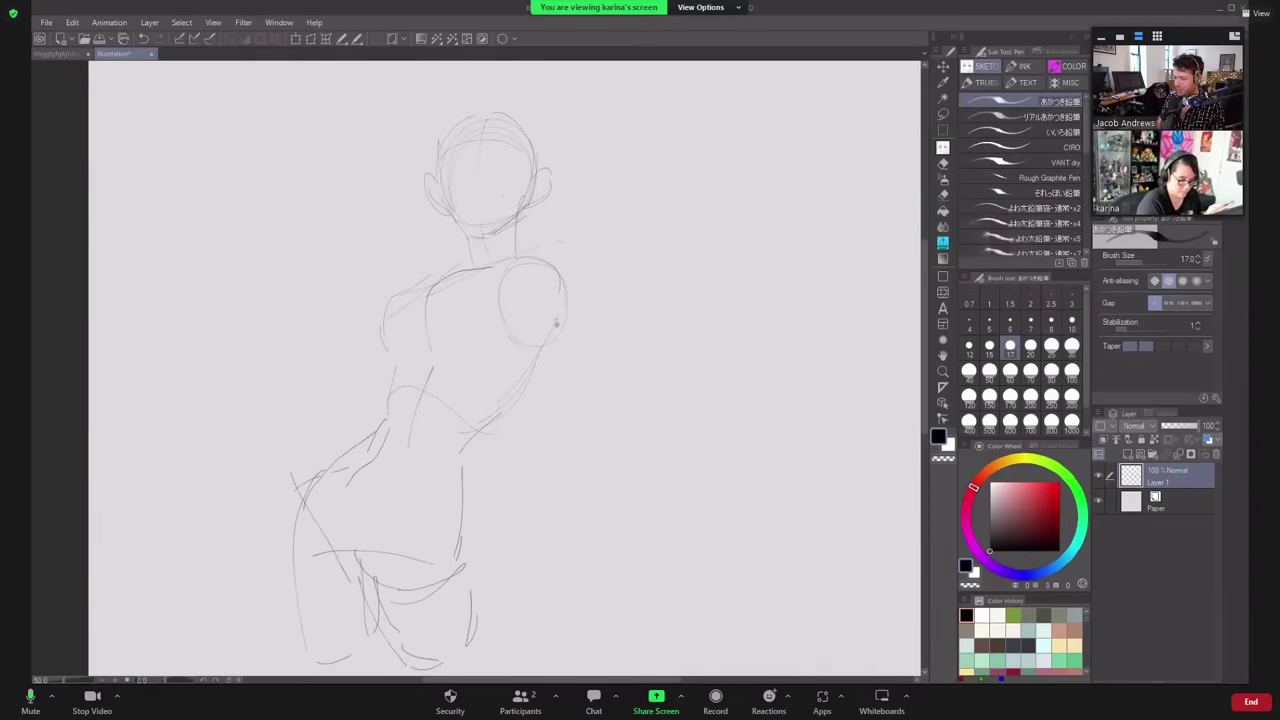
# - Strengthen the torso's right contour down to the hip, and redraw the head outline and turned face guideline at pencil size 25
pyautogui.moveTo(556, 323)
pyautogui.mouseDown()
pyautogui.moveTo(468, 475)
pyautogui.moveTo(466, 576)
pyautogui.mouseUp()
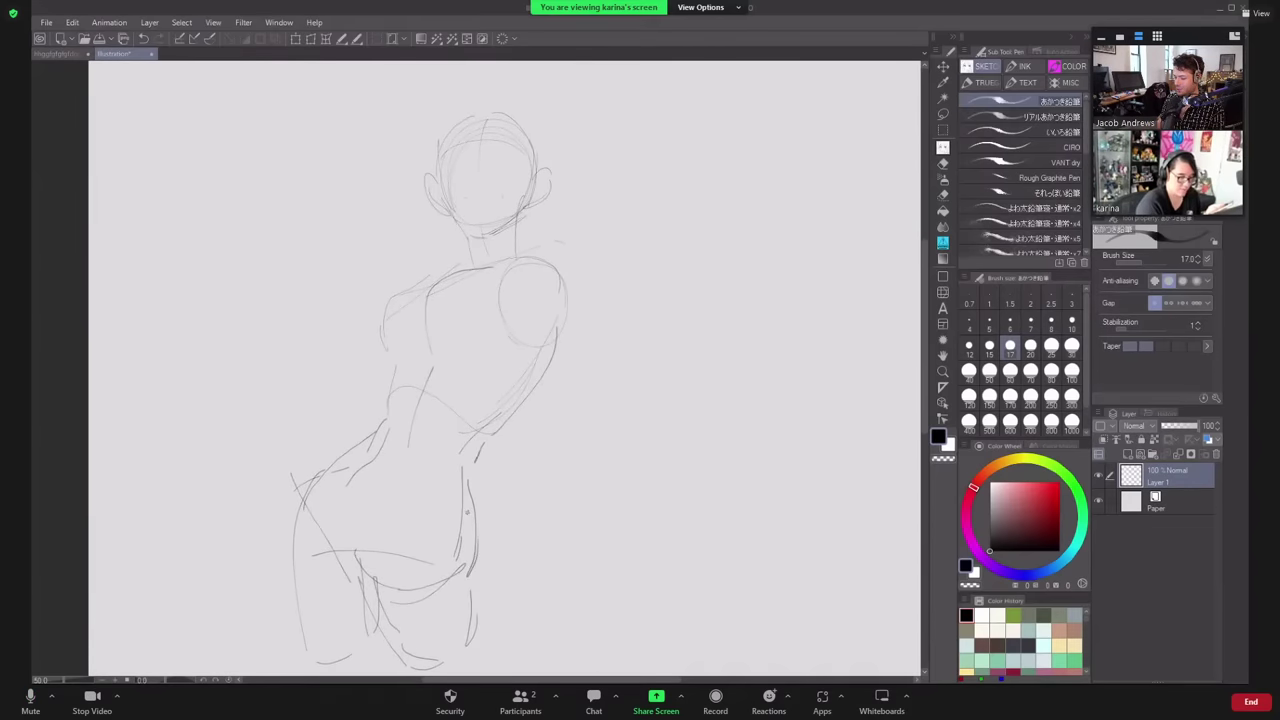
pyautogui.moveTo(458, 234)
pyautogui.mouseDown()
pyautogui.moveTo(436, 155)
pyautogui.moveTo(466, 117)
pyautogui.moveTo(516, 116)
pyautogui.mouseUp()
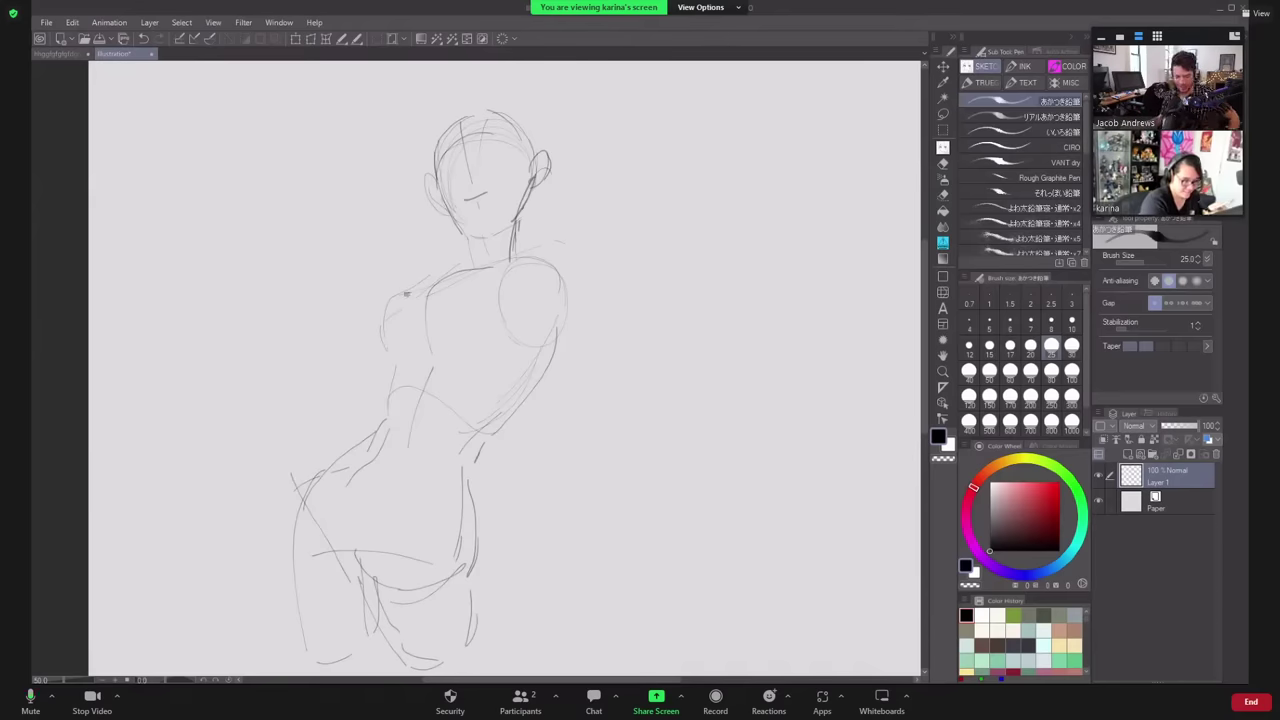
# - Sketch the bust contours and a high collar with a slanted neckline at the base of the neck
pyautogui.moveTo(478, 266)
pyautogui.mouseDown()
pyautogui.moveTo(416, 316)
pyautogui.moveTo(424, 356)
pyautogui.moveTo(492, 356)
pyautogui.mouseUp()
pyautogui.moveTo(410, 292)
pyautogui.mouseDown()
pyautogui.moveTo(376, 306)
pyautogui.moveTo(372, 342)
pyautogui.moveTo(396, 366)
pyautogui.moveTo(384, 306)
pyautogui.moveTo(422, 292)
pyautogui.moveTo(399, 316)
pyautogui.moveTo(494, 272)
pyautogui.mouseUp()
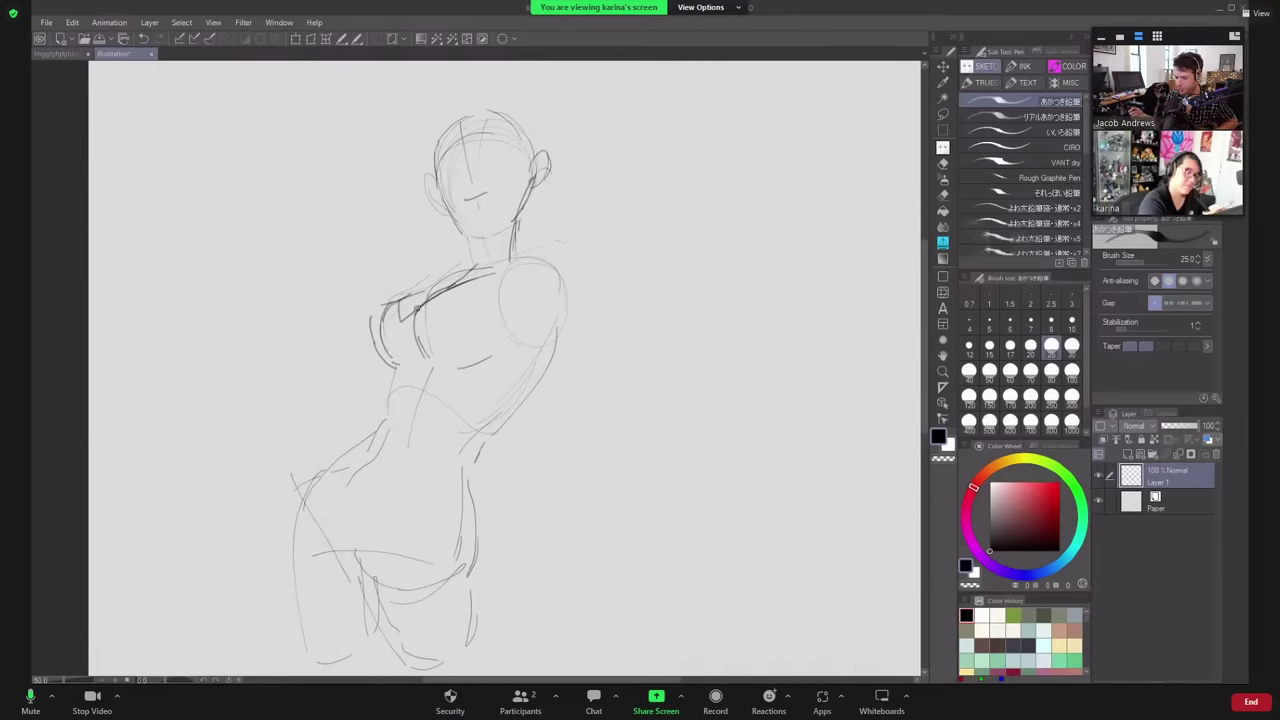
pyautogui.moveTo(414, 310); pyautogui.dragTo(520, 256)
pyautogui.moveTo(366, 326); pyautogui.dragTo(388, 360)
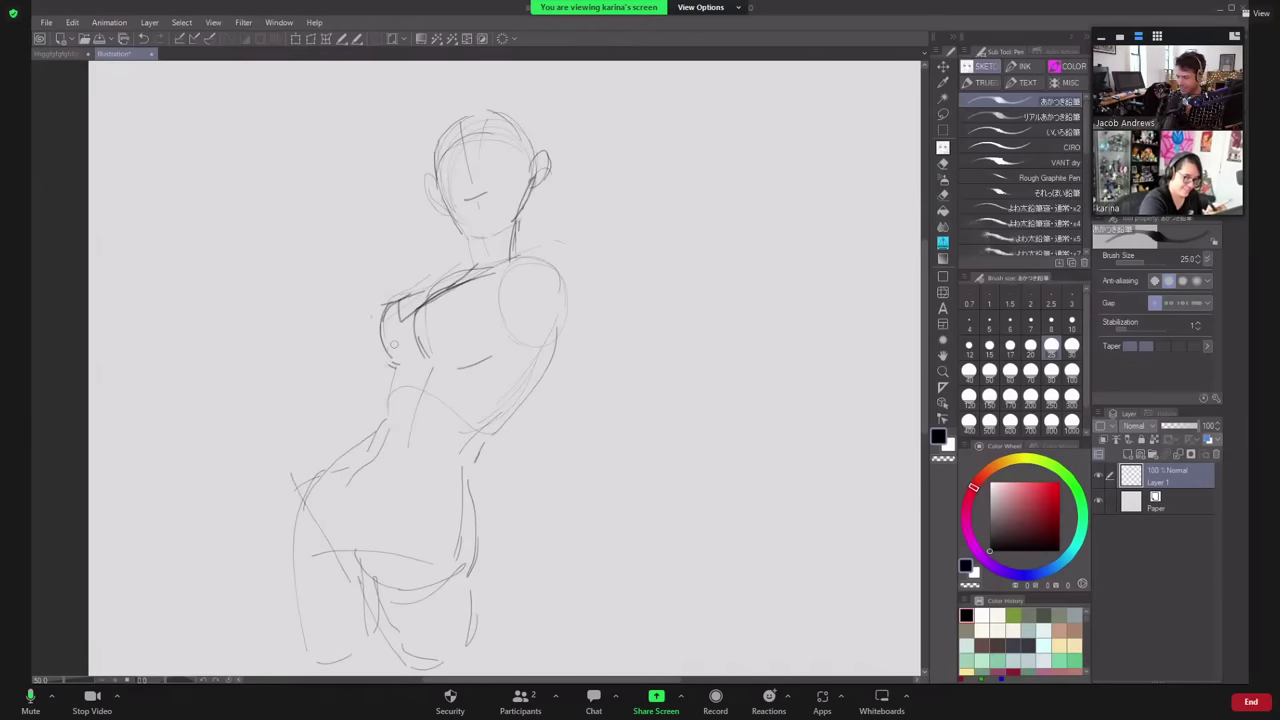
pyautogui.moveTo(428, 318)
pyautogui.mouseDown()
pyautogui.moveTo(471, 277)
pyautogui.moveTo(437, 283)
pyautogui.moveTo(539, 253)
pyautogui.moveTo(425, 301)
pyautogui.moveTo(456, 251)
pyautogui.moveTo(455, 263)
pyautogui.moveTo(532, 246)
pyautogui.mouseUp()
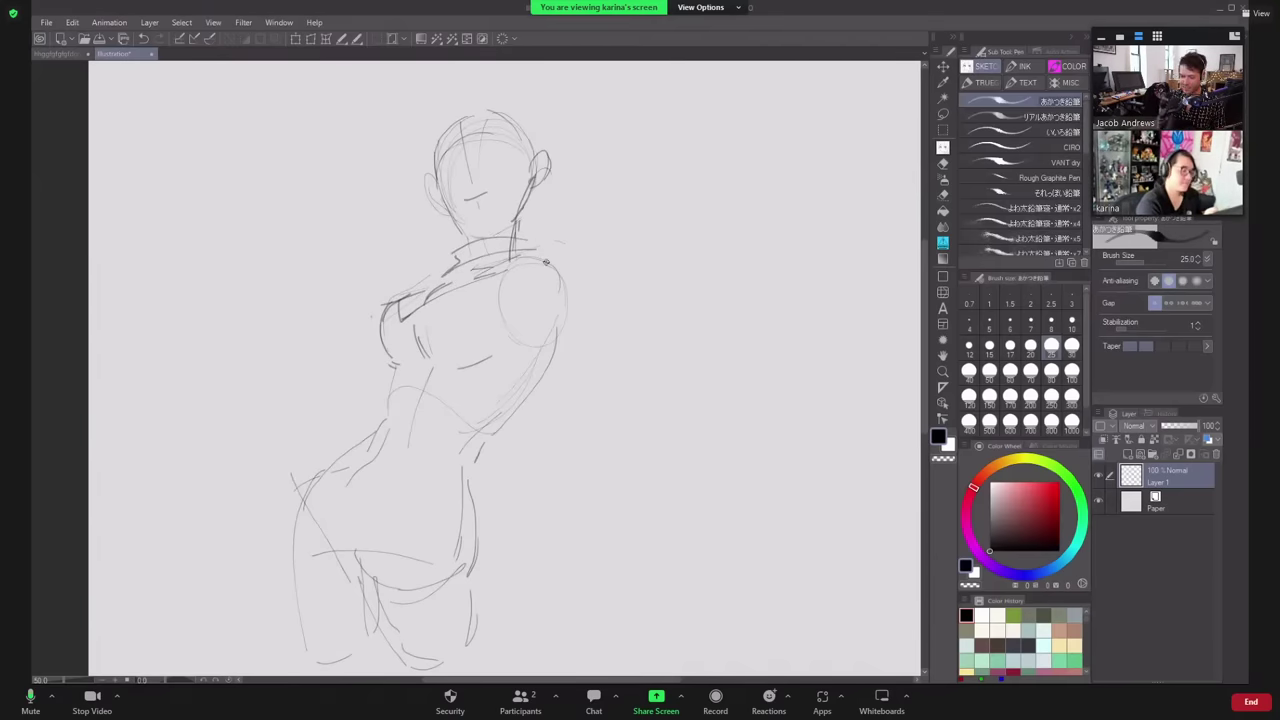
# - Sketch a wide arched silhouette around the head, clear its right part, and redraw that side down to neck level
pyautogui.moveTo(586, 411); pyautogui.dragTo(596, 487)
pyautogui.moveTo(424, 241)
pyautogui.mouseDown()
pyautogui.moveTo(397, 205)
pyautogui.moveTo(568, 162)
pyautogui.mouseUp()
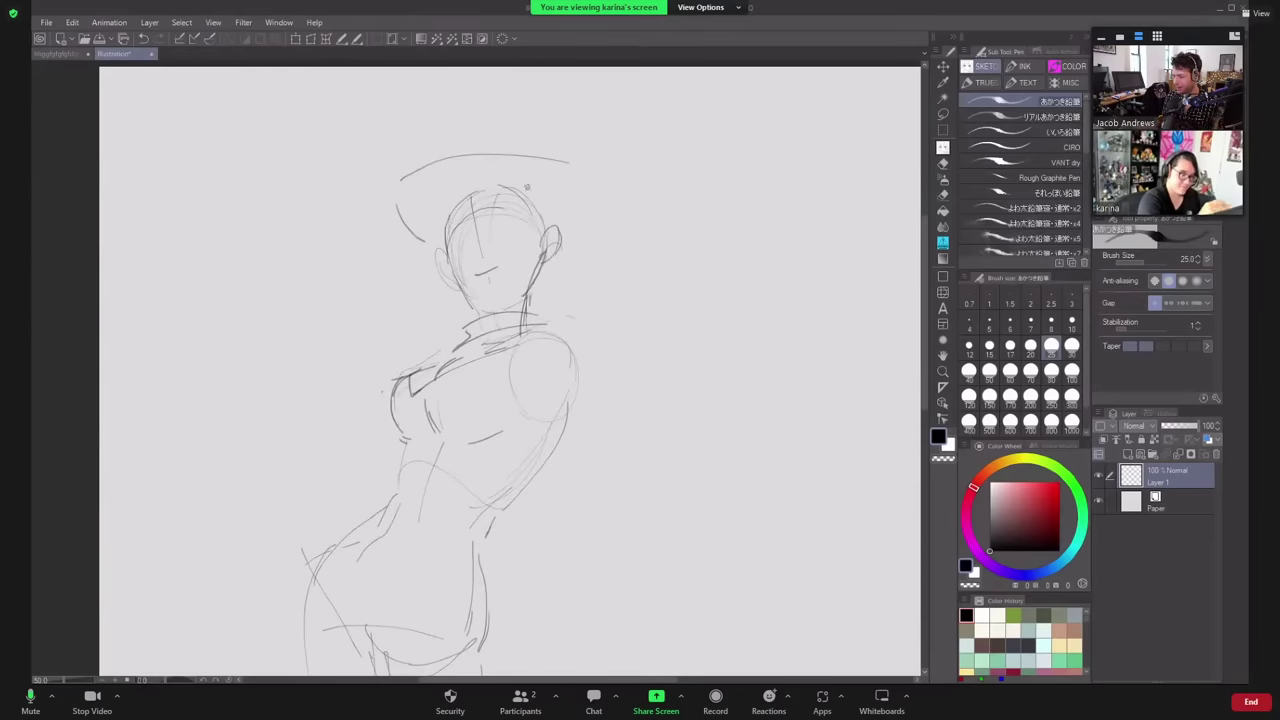
pyautogui.moveTo(487, 140)
pyautogui.mouseDown()
pyautogui.moveTo(550, 153)
pyautogui.moveTo(595, 185)
pyautogui.moveTo(584, 298)
pyautogui.mouseUp()
pyautogui.moveTo(580, 212)
pyautogui.mouseDown()
pyautogui.moveTo(550, 164)
pyautogui.moveTo(598, 256)
pyautogui.mouseUp()
pyautogui.moveTo(548, 162)
pyautogui.mouseDown()
pyautogui.moveTo(600, 290)
pyautogui.moveTo(611, 294)
pyautogui.moveTo(509, 109)
pyautogui.moveTo(685, 261)
pyautogui.mouseUp()
pyautogui.click(943, 195)
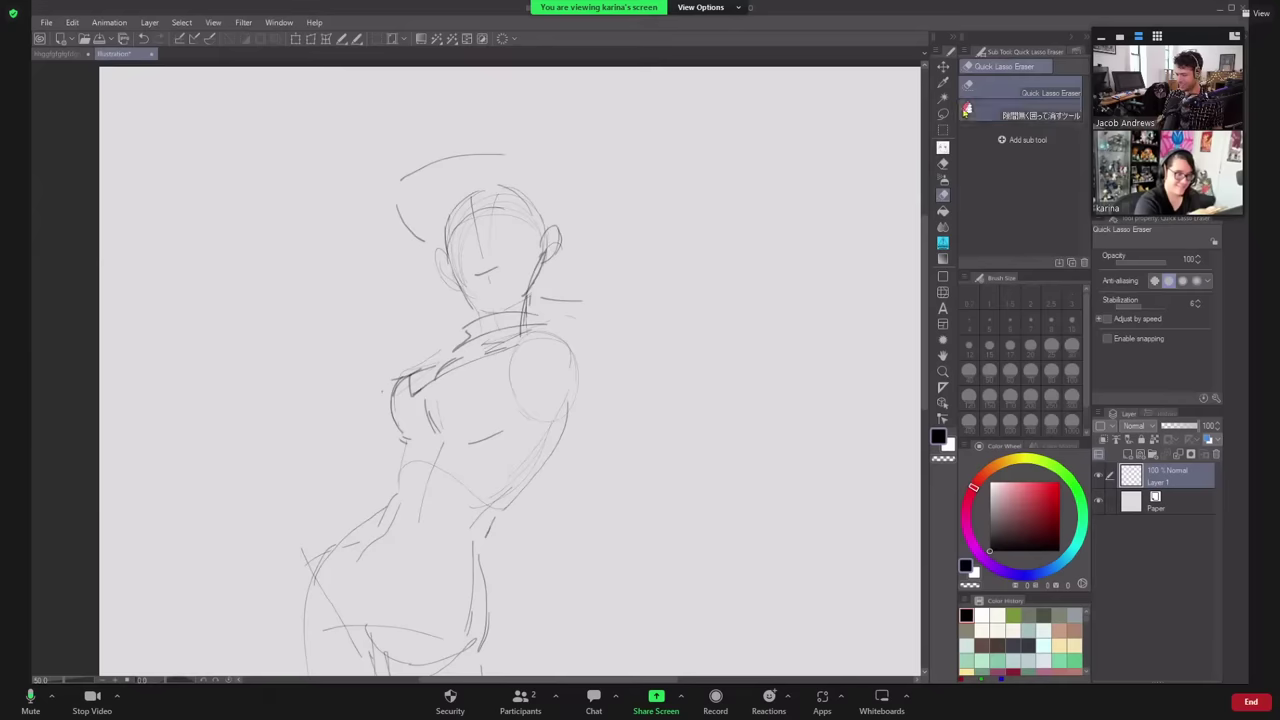
pyautogui.press('p')
pyautogui.moveTo(528, 154)
pyautogui.mouseDown()
pyautogui.moveTo(603, 273)
pyautogui.moveTo(590, 301)
pyautogui.mouseUp()
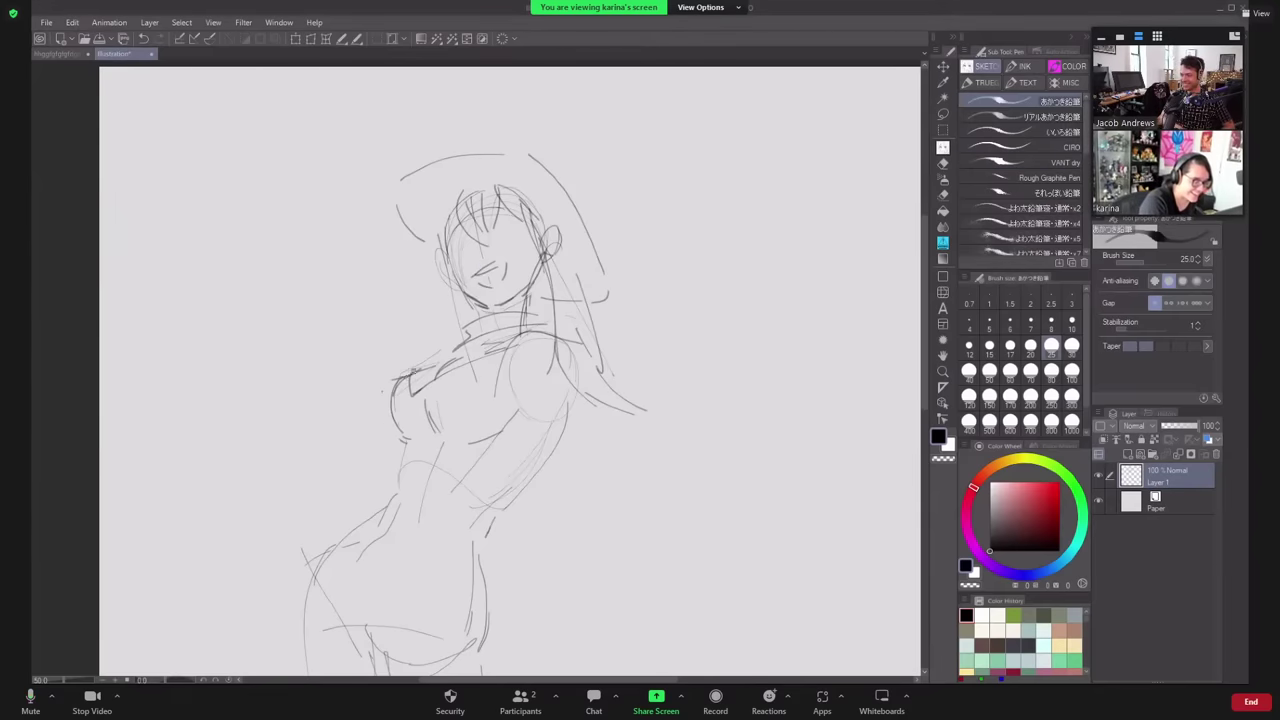
# - Reinforce the bust's left contour and sketch a pointed waistline with lines running across to the right side
pyautogui.moveTo(412, 372)
pyautogui.mouseDown()
pyautogui.moveTo(389, 404)
pyautogui.moveTo(402, 434)
pyautogui.mouseUp()
pyautogui.moveTo(561, 359); pyautogui.dragTo(595, 325)
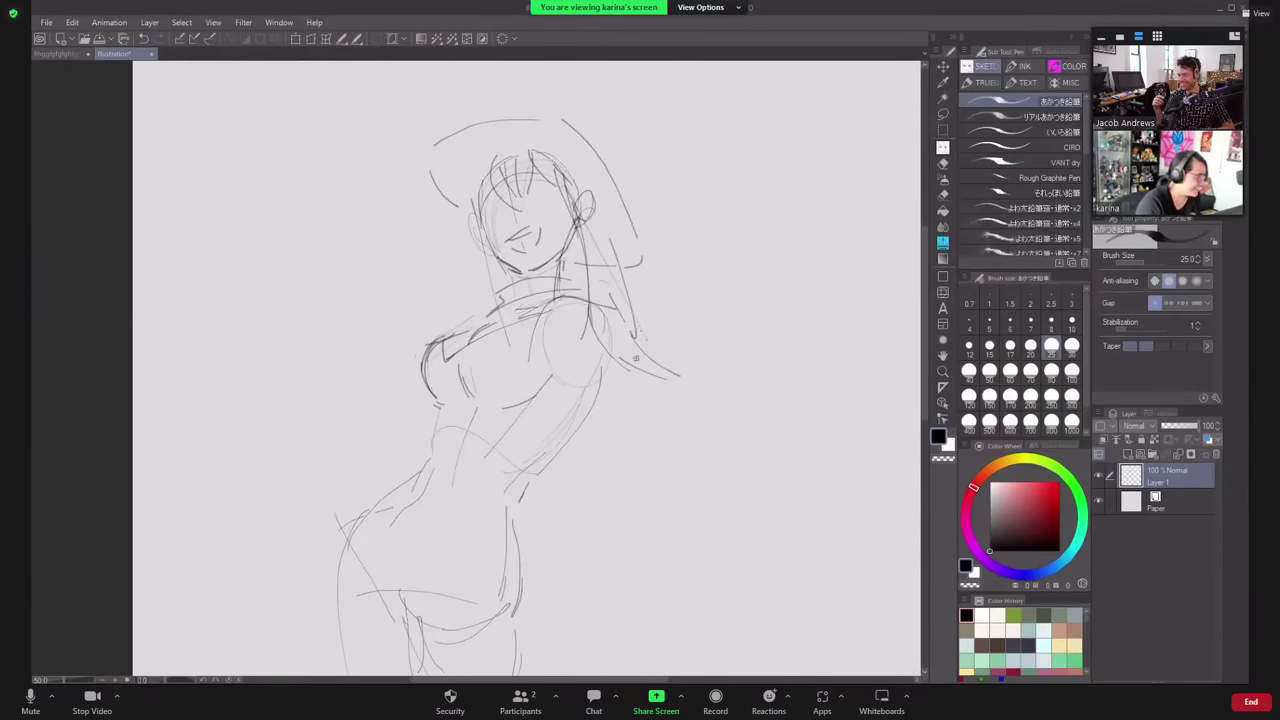
pyautogui.moveTo(429, 442)
pyautogui.mouseDown()
pyautogui.moveTo(437, 464)
pyautogui.moveTo(469, 443)
pyautogui.mouseUp()
pyautogui.moveTo(460, 448)
pyautogui.mouseDown()
pyautogui.moveTo(464, 476)
pyautogui.moveTo(602, 420)
pyautogui.mouseUp()
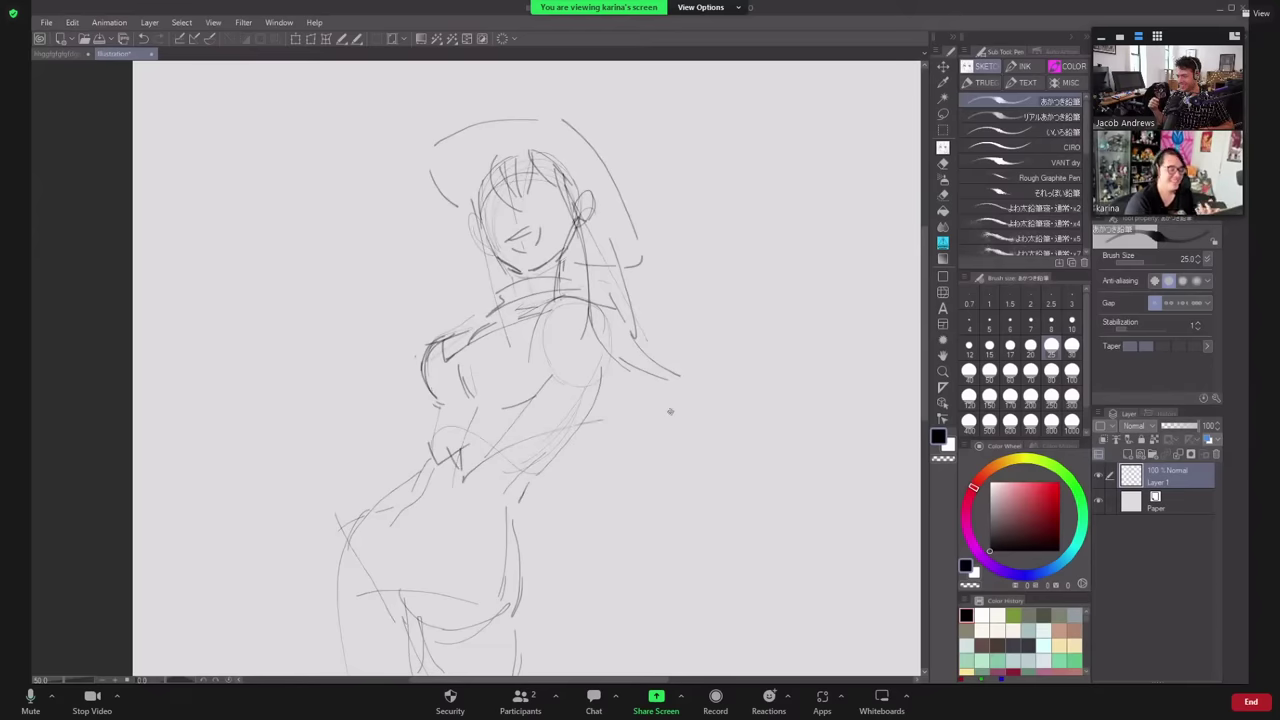
pyautogui.moveTo(459, 467); pyautogui.dragTo(562, 460)
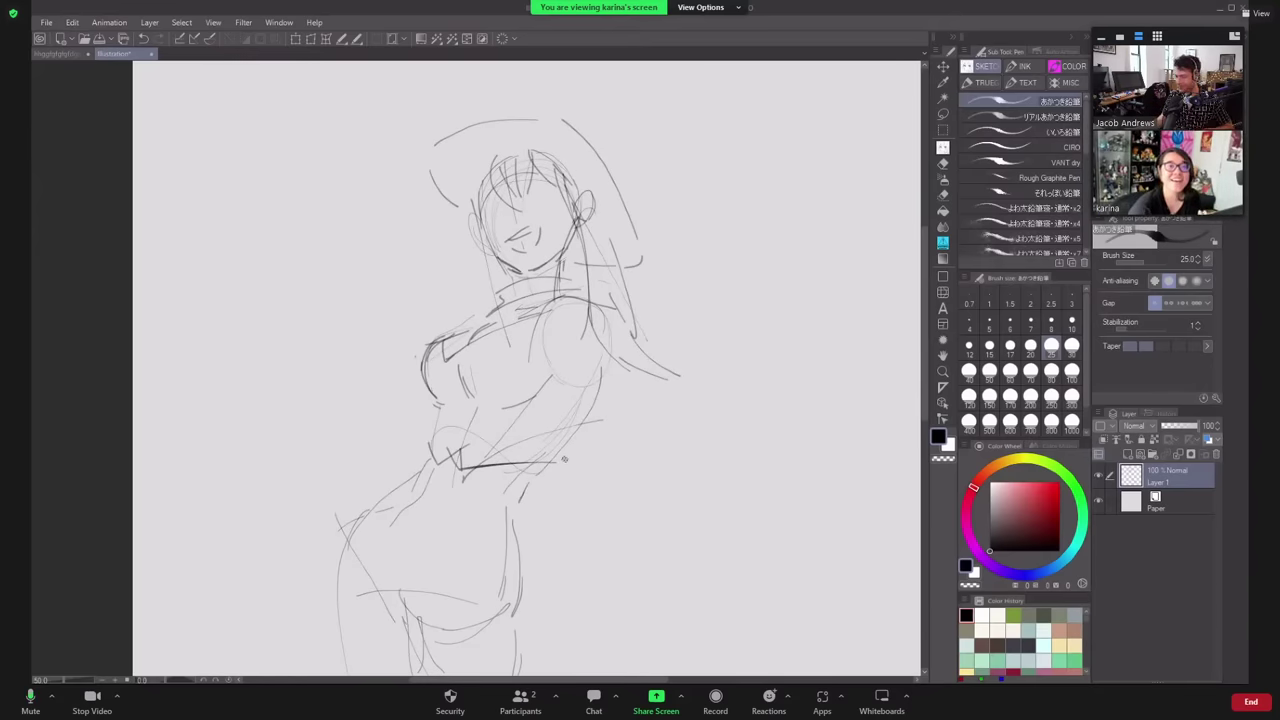
# - Darken the right contour from the armpit to the hip and add curved garment lines over the pelvis
pyautogui.moveTo(605, 366)
pyautogui.mouseDown()
pyautogui.moveTo(547, 425)
pyautogui.moveTo(519, 494)
pyautogui.moveTo(522, 570)
pyautogui.mouseUp()
pyautogui.moveTo(512, 512); pyautogui.dragTo(510, 582)
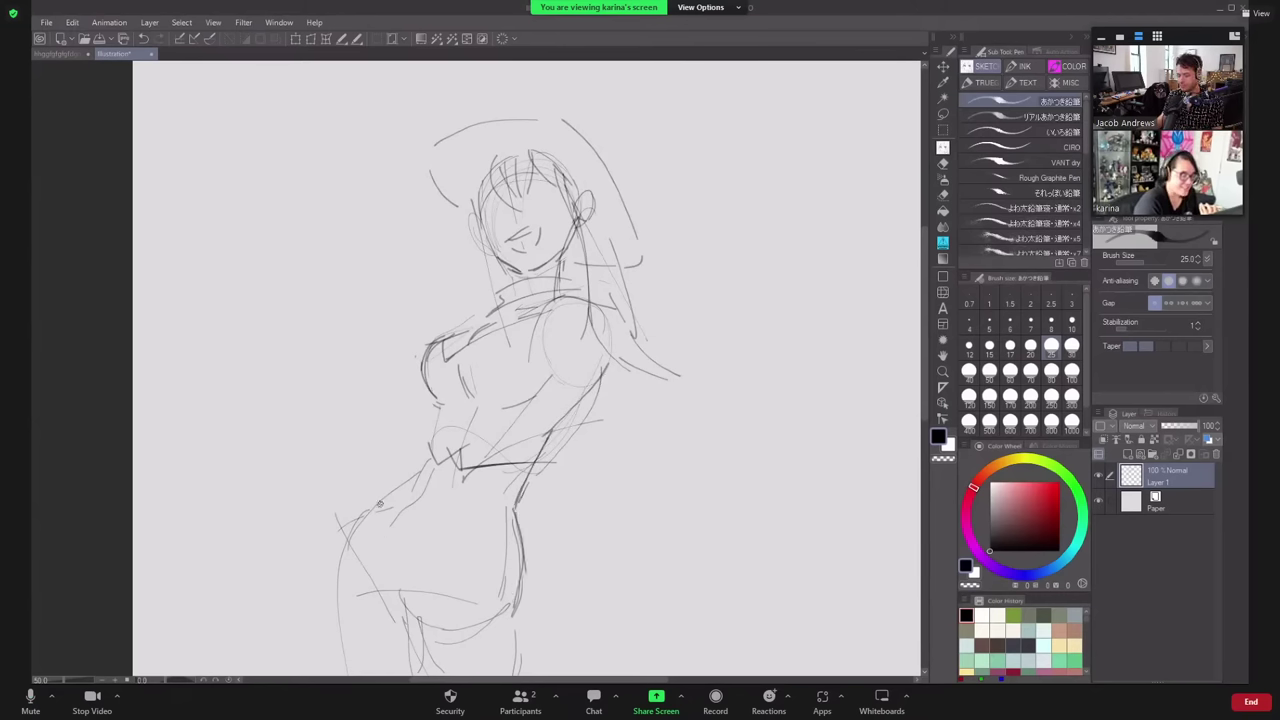
pyautogui.moveTo(380, 504)
pyautogui.mouseDown()
pyautogui.moveTo(406, 616)
pyautogui.moveTo(474, 578)
pyautogui.mouseUp()
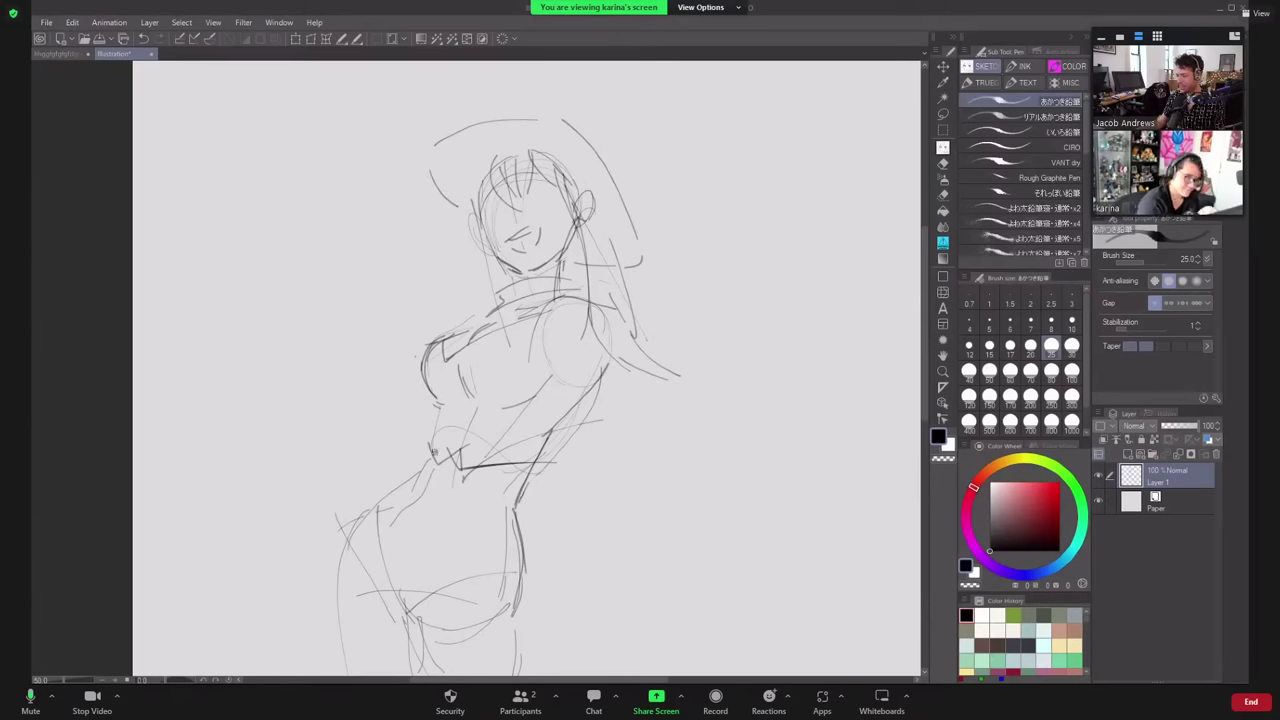
# - Darken the pointed waistband with two lines, outline the left hip and thigh, and mark the gap between the thighs
pyautogui.moveTo(430, 438)
pyautogui.mouseDown()
pyautogui.moveTo(445, 470)
pyautogui.moveTo(556, 449)
pyautogui.mouseUp()
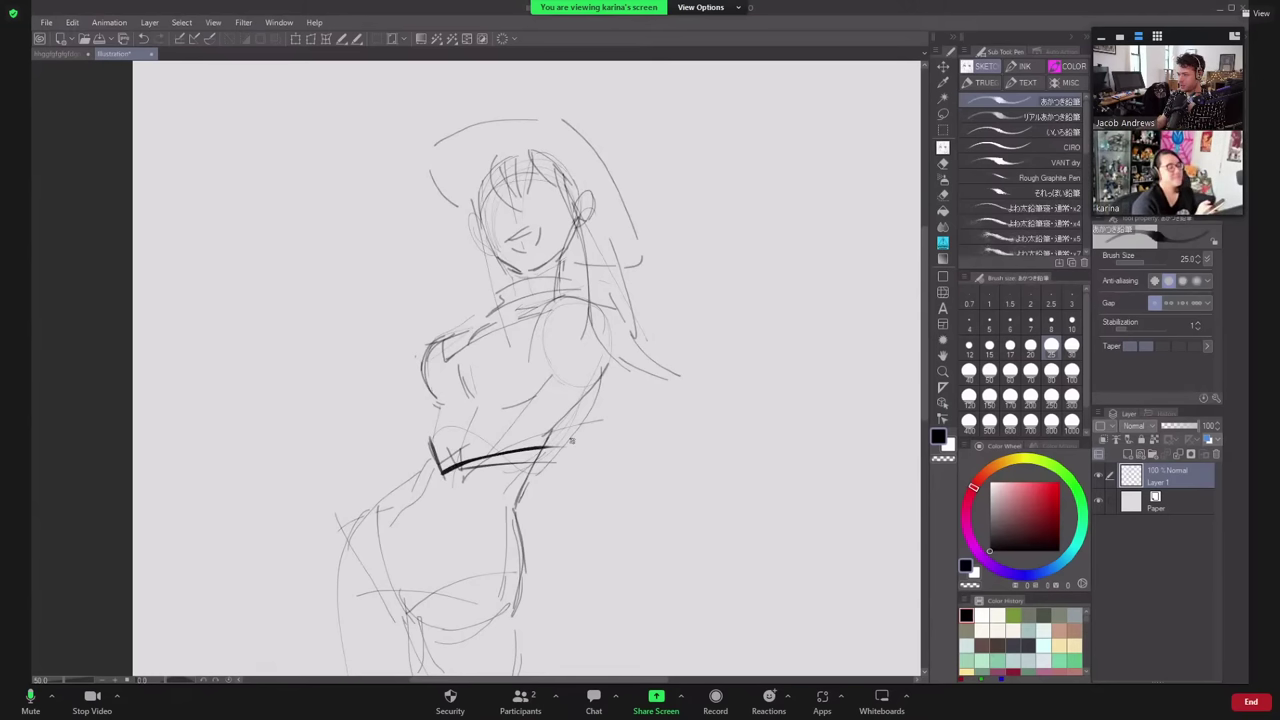
pyautogui.moveTo(450, 476); pyautogui.dragTo(548, 474)
pyautogui.moveTo(430, 448)
pyautogui.mouseDown()
pyautogui.moveTo(330, 566)
pyautogui.moveTo(339, 674)
pyautogui.moveTo(398, 675)
pyautogui.mouseUp()
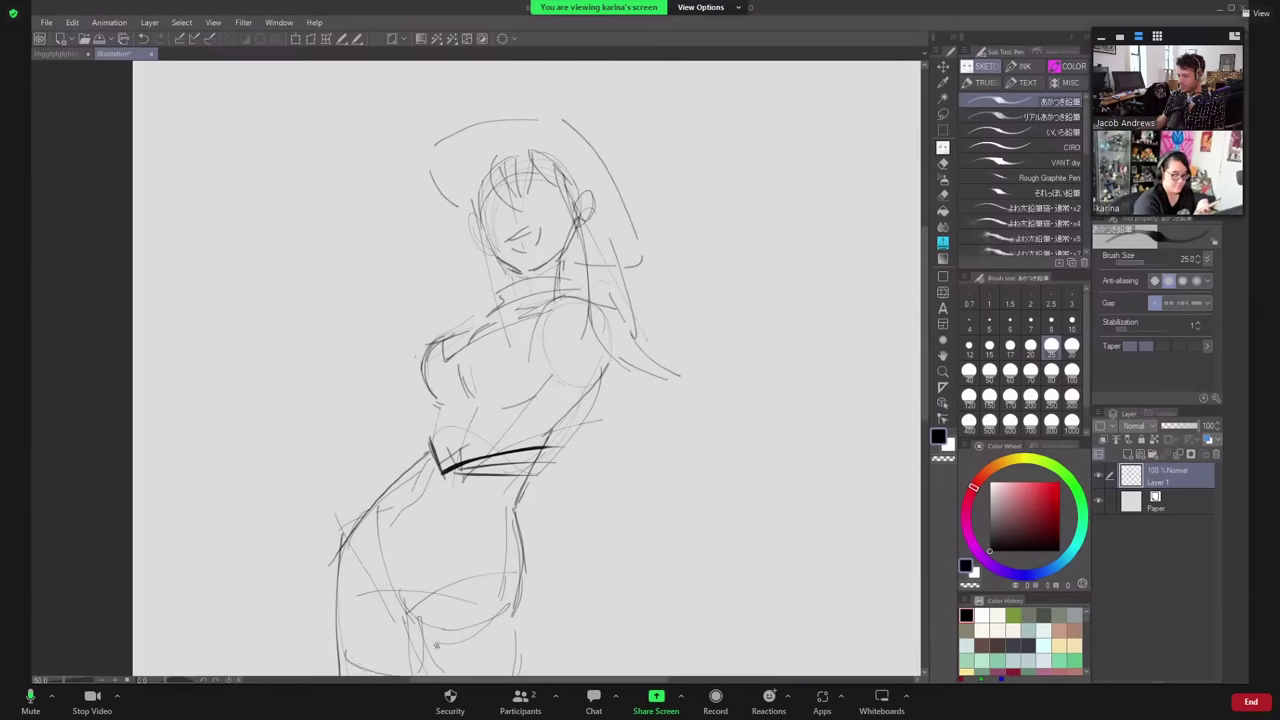
pyautogui.moveTo(437, 627); pyautogui.dragTo(431, 667)
pyautogui.moveTo(431, 667)
pyautogui.mouseDown()
pyautogui.moveTo(438, 625)
pyautogui.moveTo(441, 660)
pyautogui.moveTo(486, 654)
pyautogui.mouseUp()
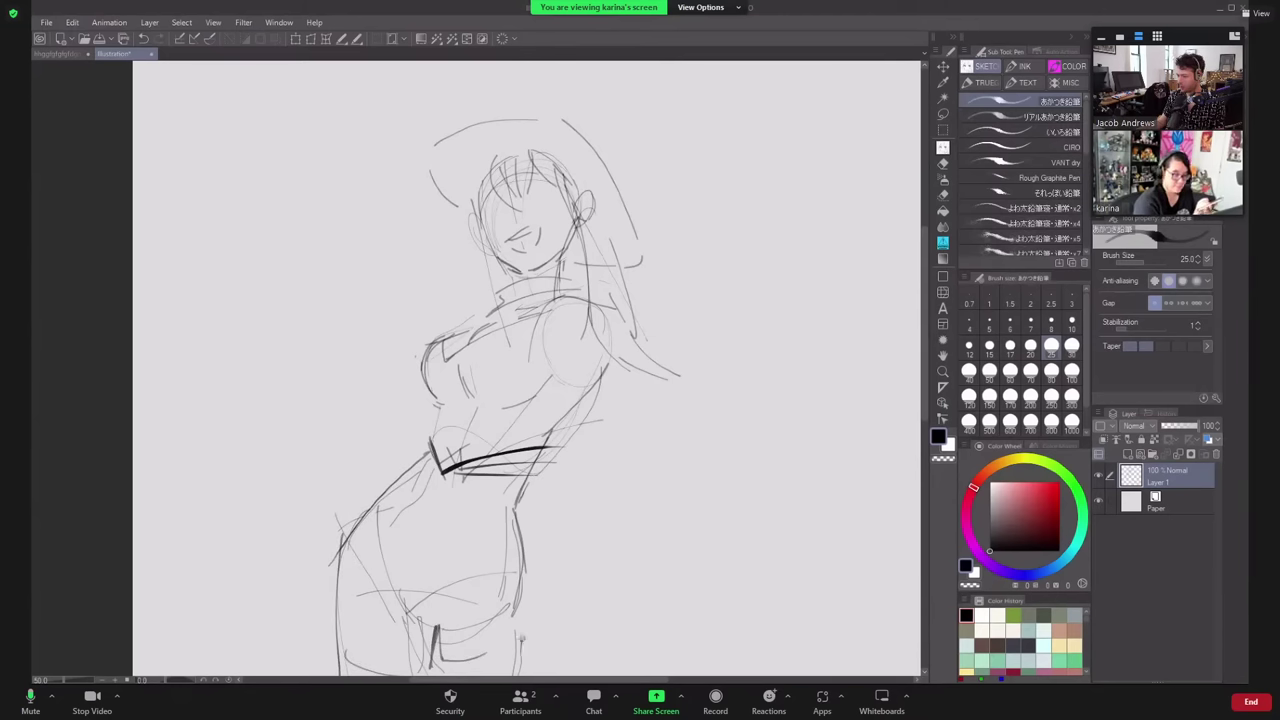
# - Darken the right hip contour and draw a narrow double seam running down from the waistband over the abdomen
pyautogui.moveTo(520, 590)
pyautogui.mouseDown()
pyautogui.moveTo(523, 658)
pyautogui.moveTo(520, 524)
pyautogui.mouseUp()
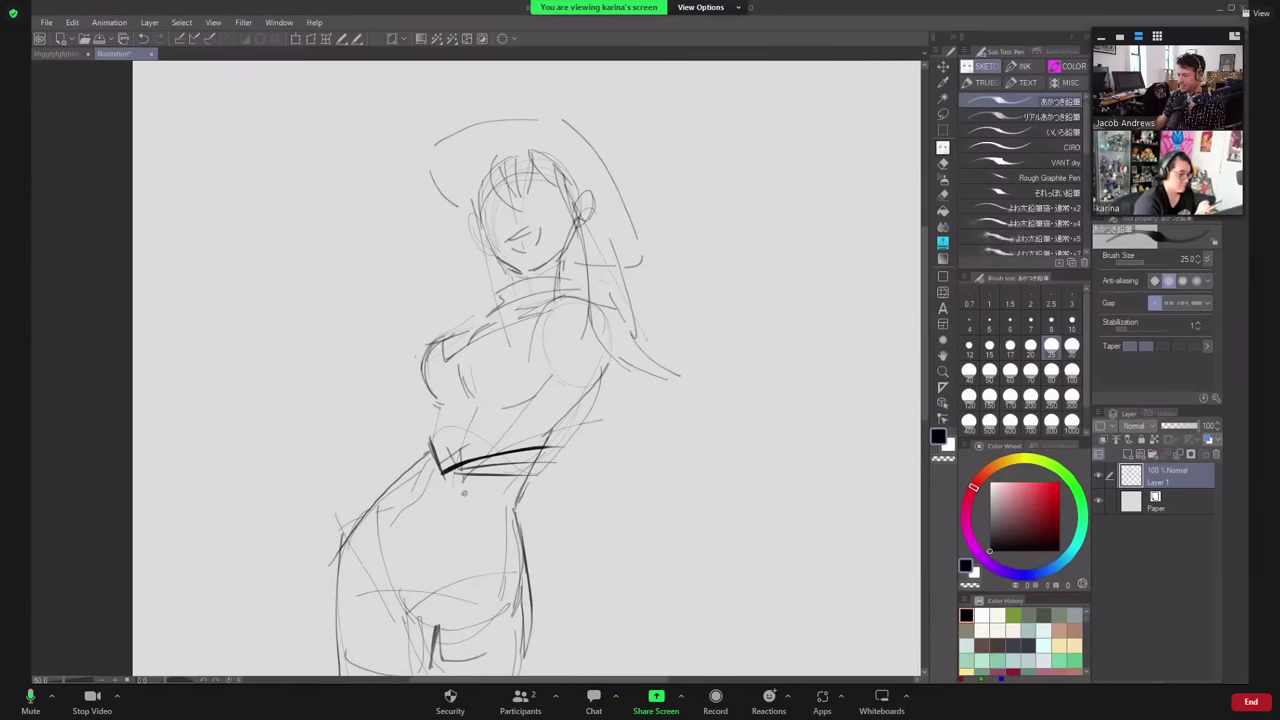
pyautogui.moveTo(464, 463); pyautogui.dragTo(437, 565)
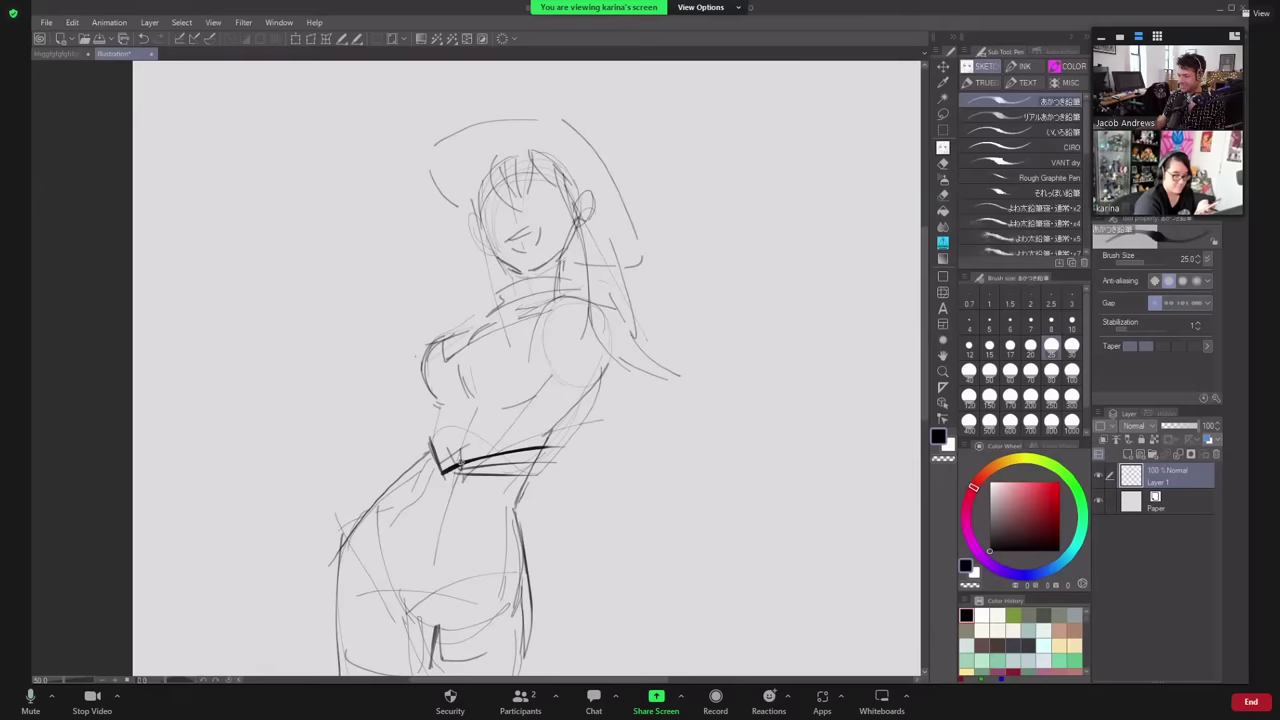
pyautogui.moveTo(461, 462)
pyautogui.mouseDown()
pyautogui.moveTo(438, 558)
pyautogui.moveTo(464, 470)
pyautogui.mouseUp()
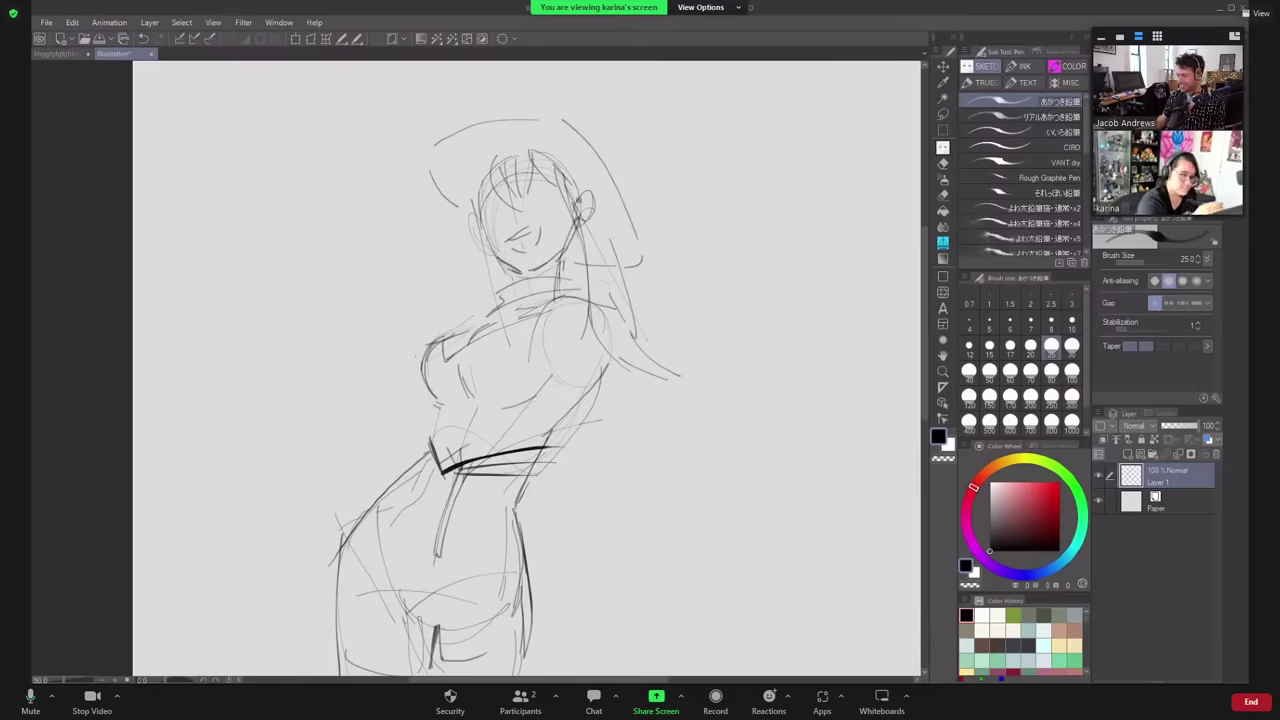
# - Sketch rounded shapes at both ears, then outline the hair with a pointed tuft on the right using brush size 8
pyautogui.moveTo(573, 188); pyautogui.dragTo(587, 193)
pyautogui.moveTo(478, 182); pyautogui.dragTo(468, 222)
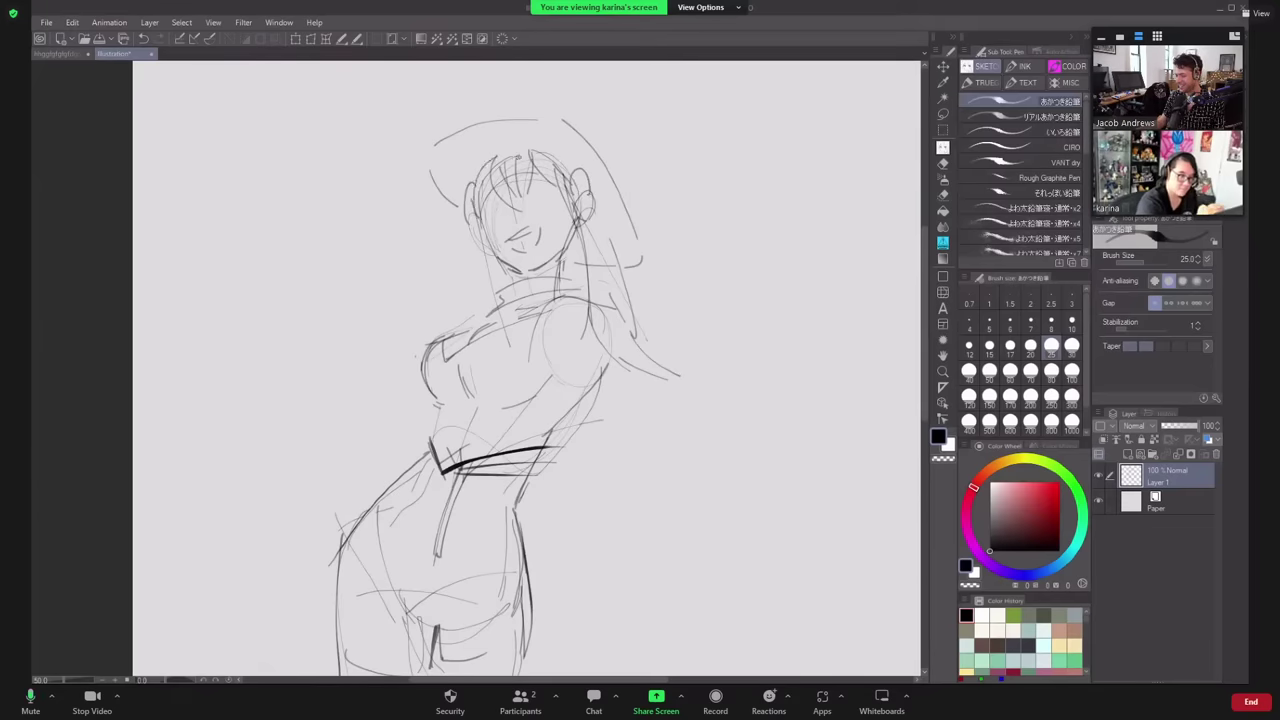
pyautogui.click(1050, 322)
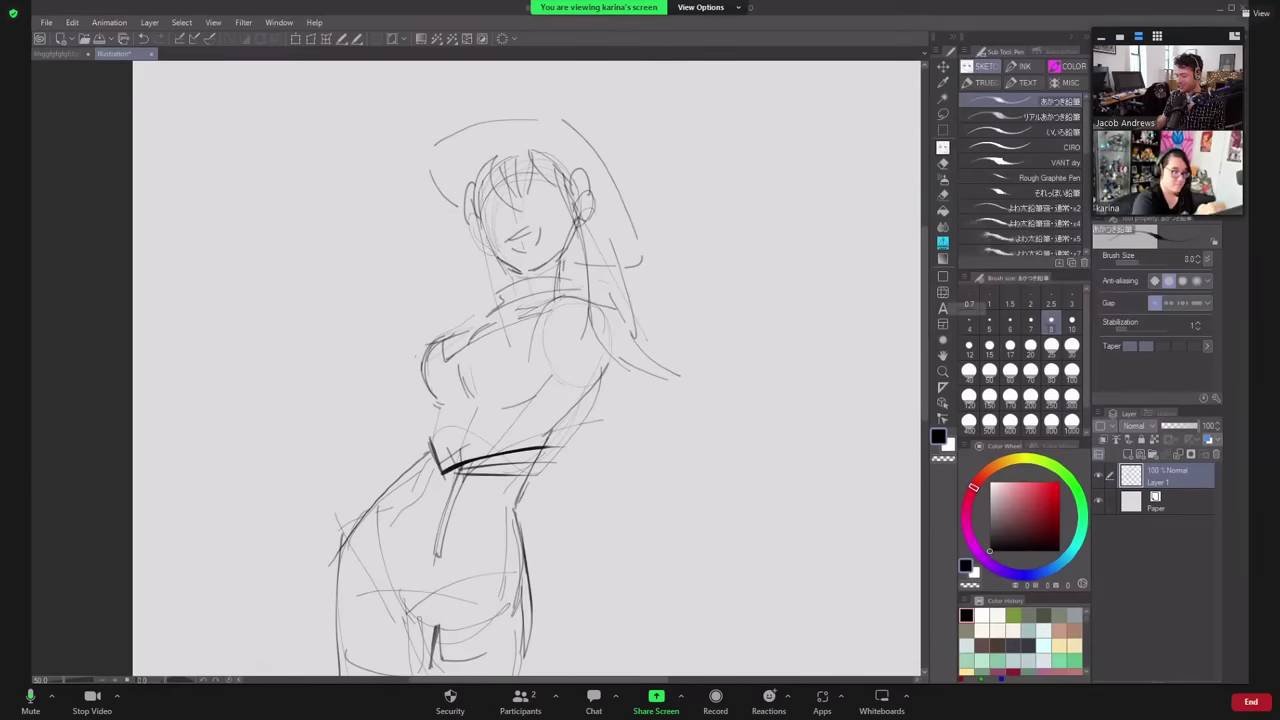
pyautogui.moveTo(472, 212)
pyautogui.mouseDown()
pyautogui.moveTo(486, 158)
pyautogui.moveTo(536, 140)
pyautogui.moveTo(578, 166)
pyautogui.moveTo(600, 156)
pyautogui.moveTo(574, 172)
pyautogui.moveTo(600, 192)
pyautogui.mouseUp()
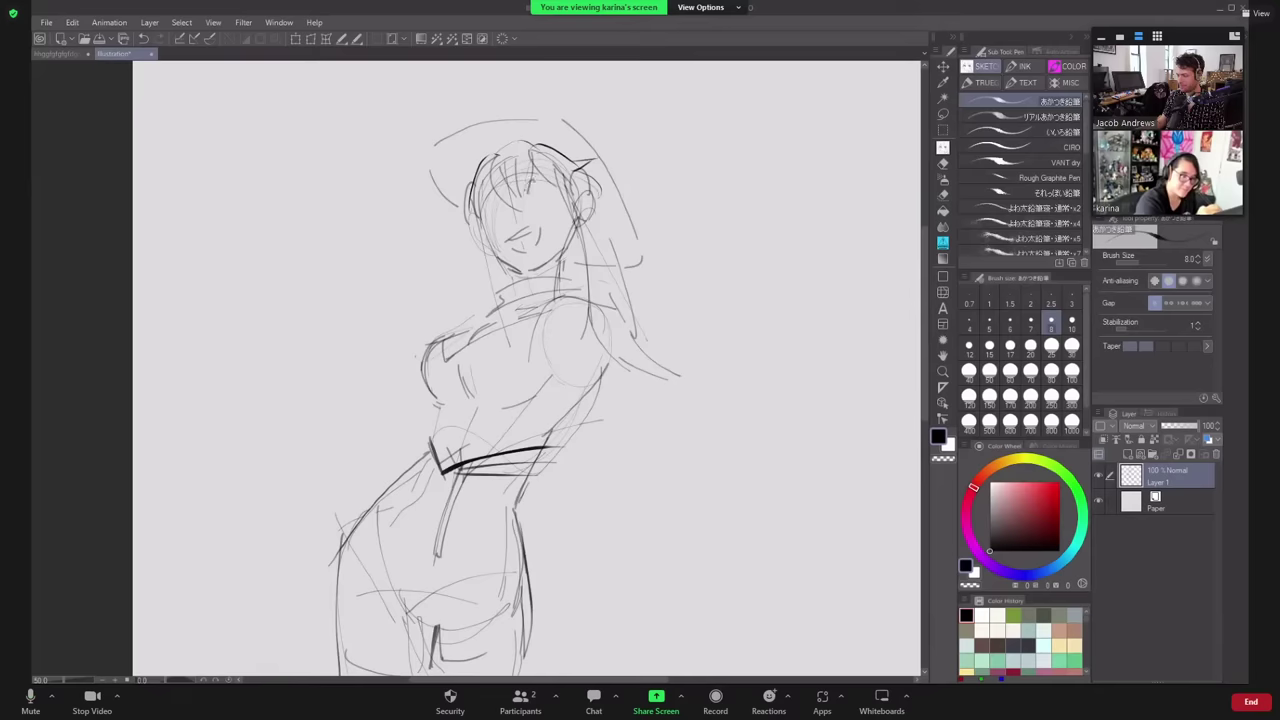
# - Sketch both eyes on the face as tall ovals beneath the bangs
pyautogui.moveTo(536, 186); pyautogui.dragTo(552, 182)
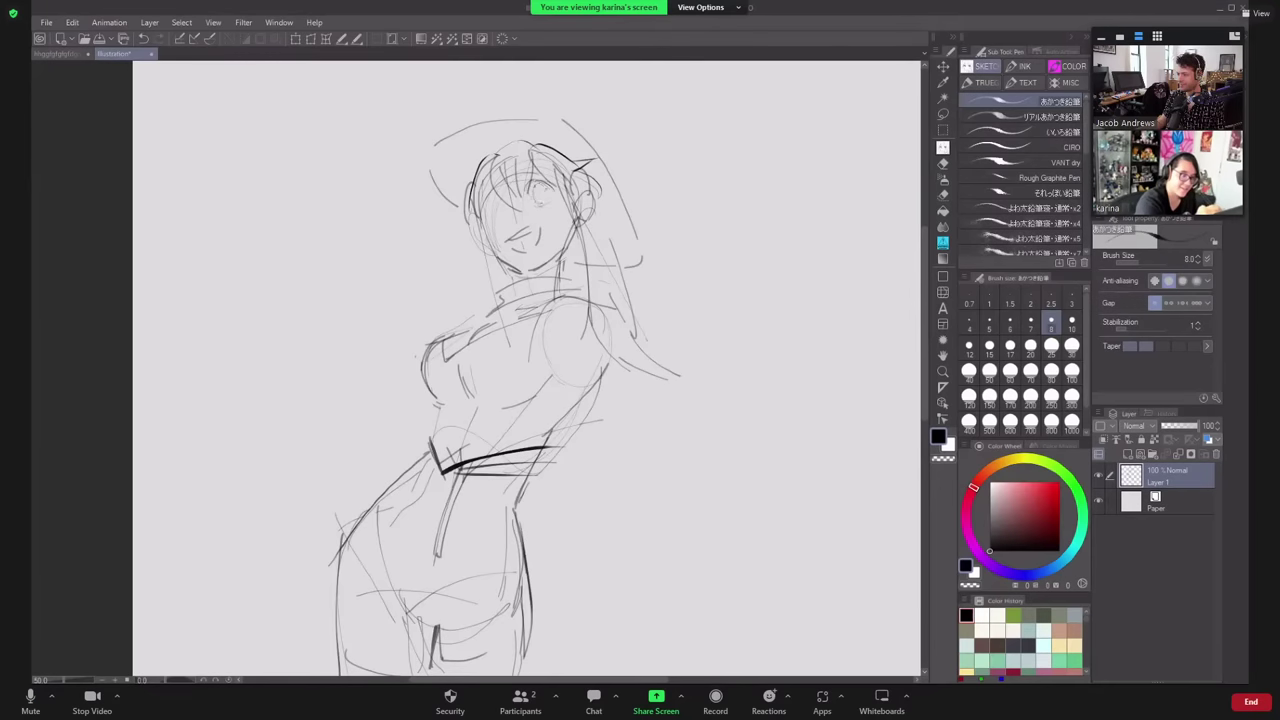
pyautogui.moveTo(531, 184); pyautogui.dragTo(541, 200)
pyautogui.moveTo(539, 194); pyautogui.dragTo(551, 208)
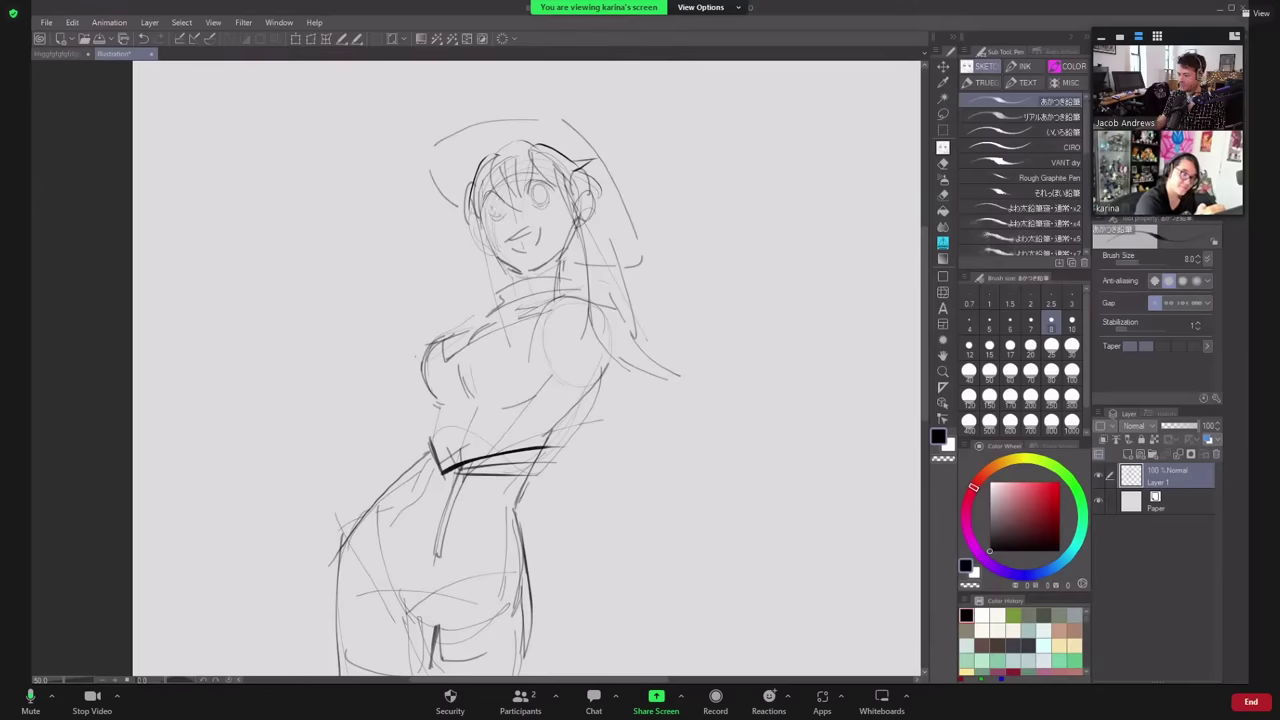
pyautogui.moveTo(492, 196); pyautogui.dragTo(504, 216)
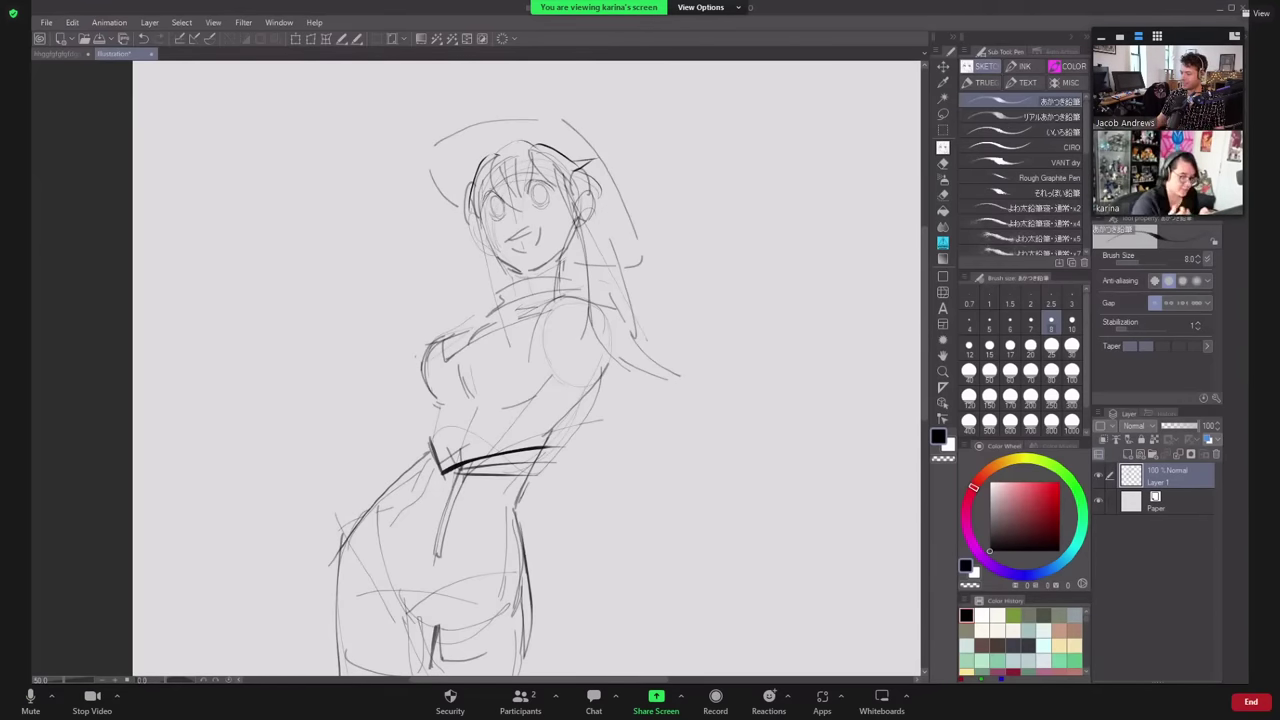
# - Set the brush size to 20 and sketch a neck scarf with pointed ends fluttering out to the left
pyautogui.click(1030, 345)
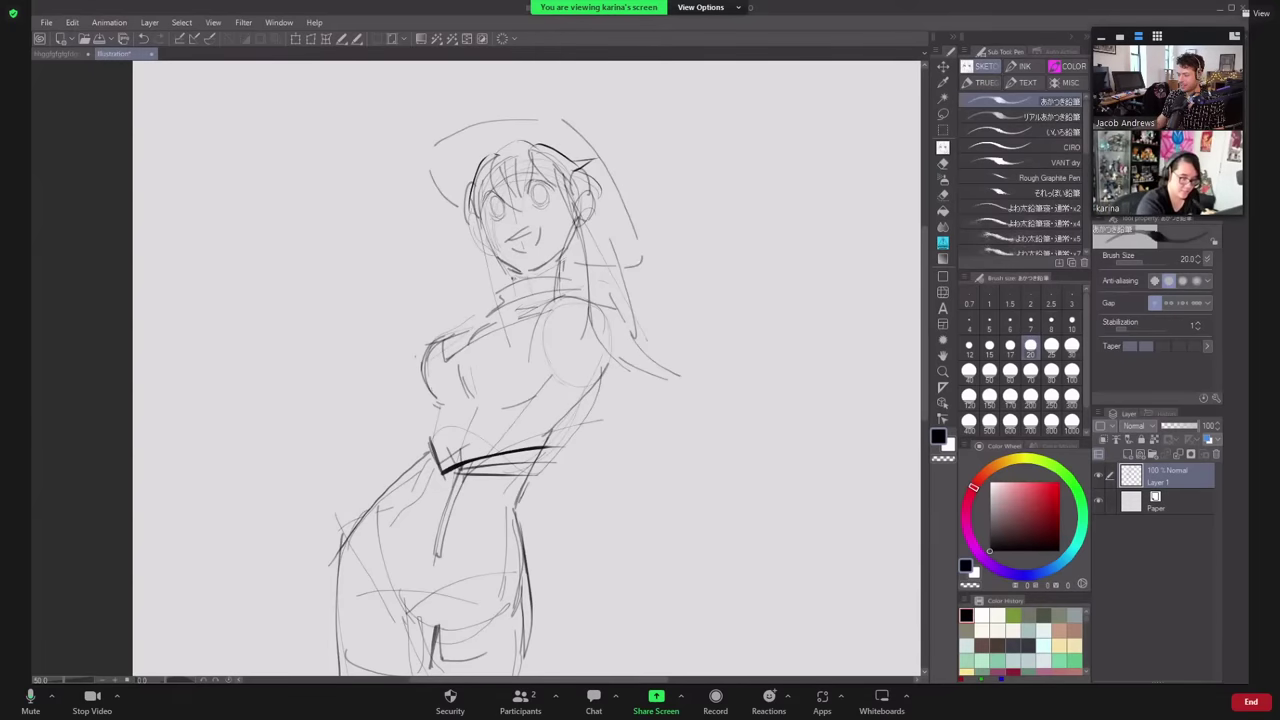
pyautogui.moveTo(498, 286)
pyautogui.mouseDown()
pyautogui.moveTo(530, 268)
pyautogui.moveTo(572, 272)
pyautogui.moveTo(565, 300)
pyautogui.mouseUp()
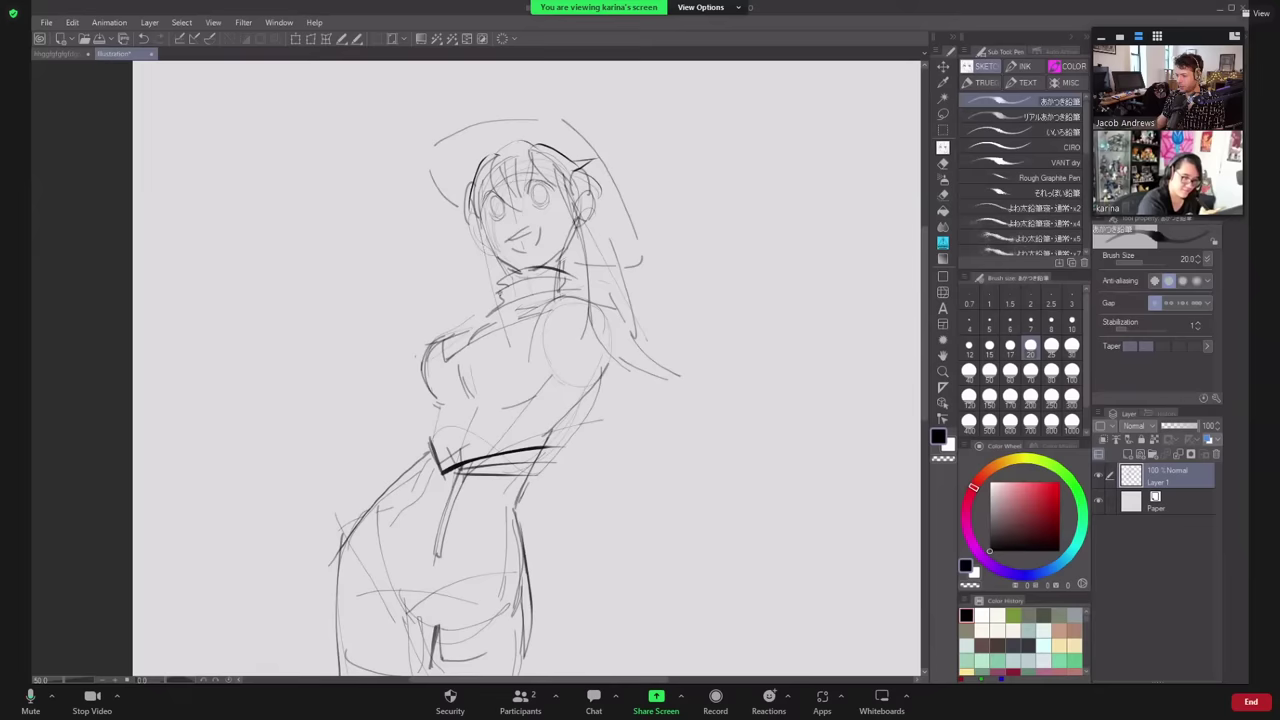
pyautogui.moveTo(505, 285)
pyautogui.mouseDown()
pyautogui.moveTo(501, 298)
pyautogui.moveTo(553, 285)
pyautogui.moveTo(430, 266)
pyautogui.moveTo(410, 283)
pyautogui.moveTo(503, 287)
pyautogui.mouseUp()
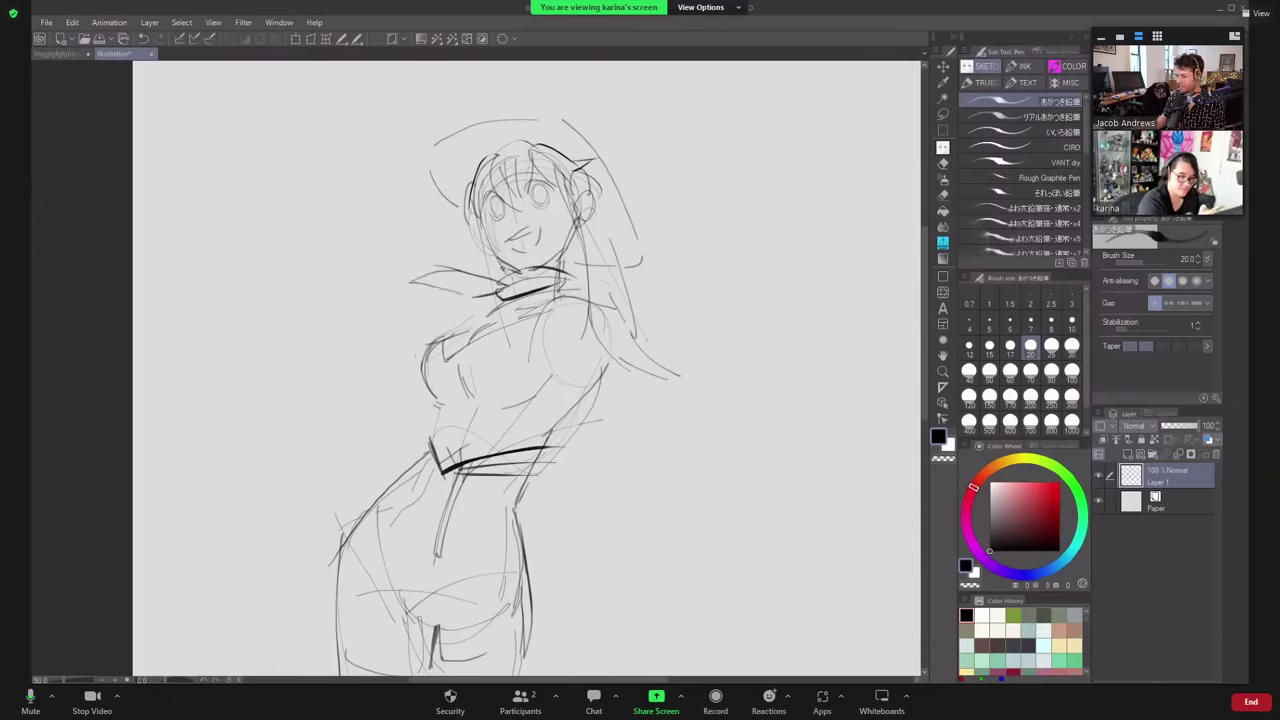
pyautogui.moveTo(446, 246)
pyautogui.mouseDown()
pyautogui.moveTo(510, 270)
pyautogui.moveTo(456, 252)
pyautogui.mouseUp()
pyautogui.moveTo(454, 250); pyautogui.dragTo(478, 276)
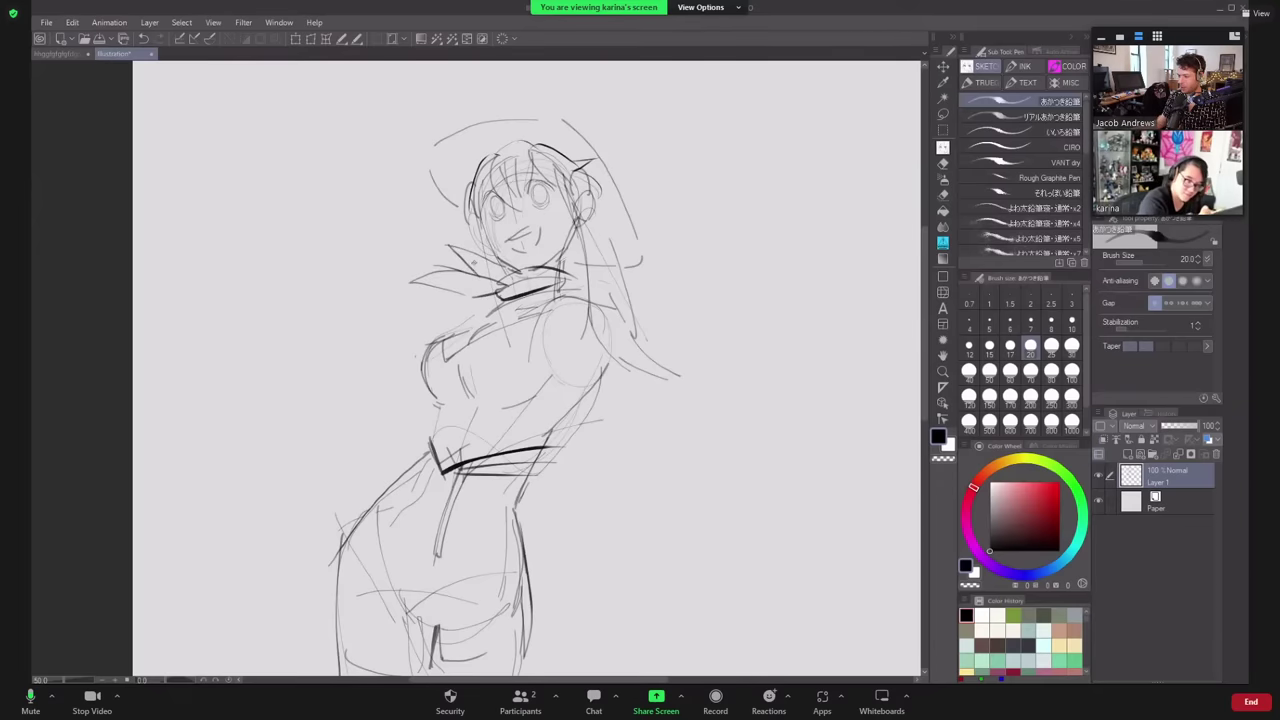
# - Darken the slanted neckline across the chest, the round shoulder and the right torso contour down to the waist
pyautogui.moveTo(466, 340); pyautogui.dragTo(528, 310)
pyautogui.moveTo(424, 358)
pyautogui.mouseDown()
pyautogui.moveTo(474, 324)
pyautogui.moveTo(556, 302)
pyautogui.mouseUp()
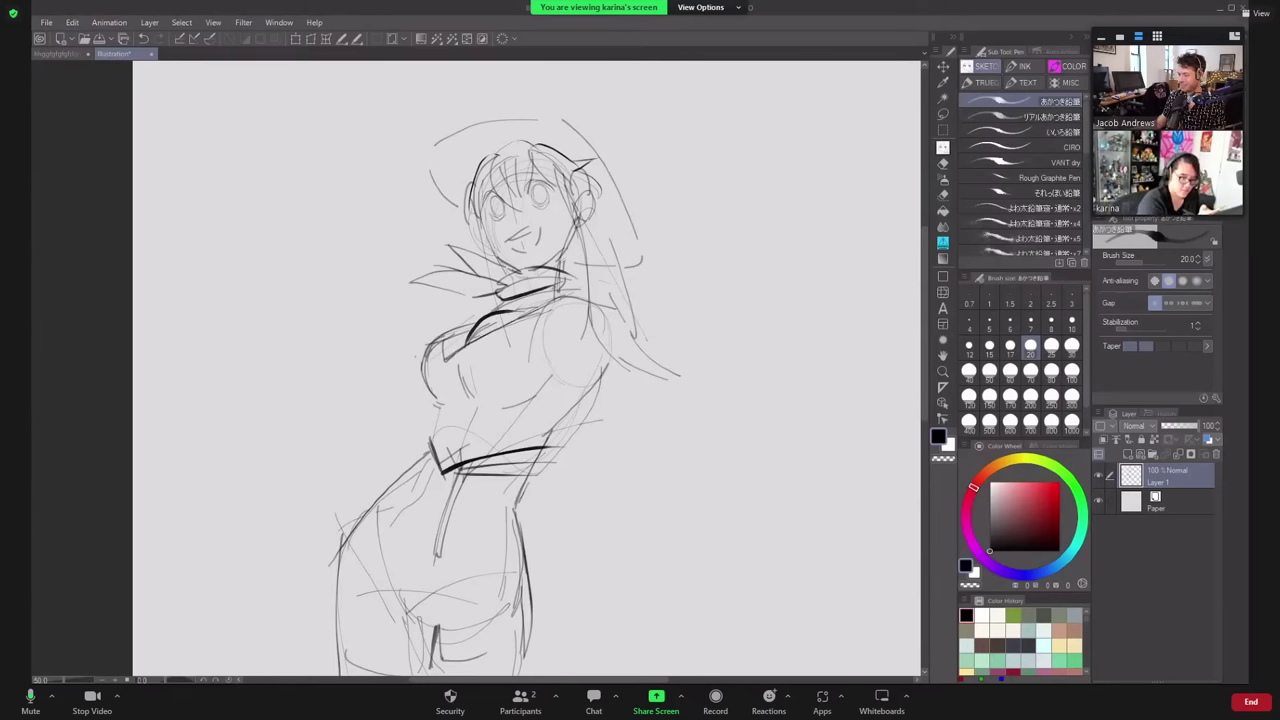
pyautogui.moveTo(484, 336)
pyautogui.mouseDown()
pyautogui.moveTo(562, 282)
pyautogui.moveTo(534, 316)
pyautogui.moveTo(594, 293)
pyautogui.moveTo(604, 368)
pyautogui.mouseUp()
pyautogui.moveTo(540, 322)
pyautogui.mouseDown()
pyautogui.moveTo(544, 356)
pyautogui.moveTo(608, 360)
pyautogui.moveTo(546, 428)
pyautogui.mouseUp()
pyautogui.moveTo(586, 378); pyautogui.dragTo(546, 428)
pyautogui.moveTo(550, 426); pyautogui.dragTo(530, 486)
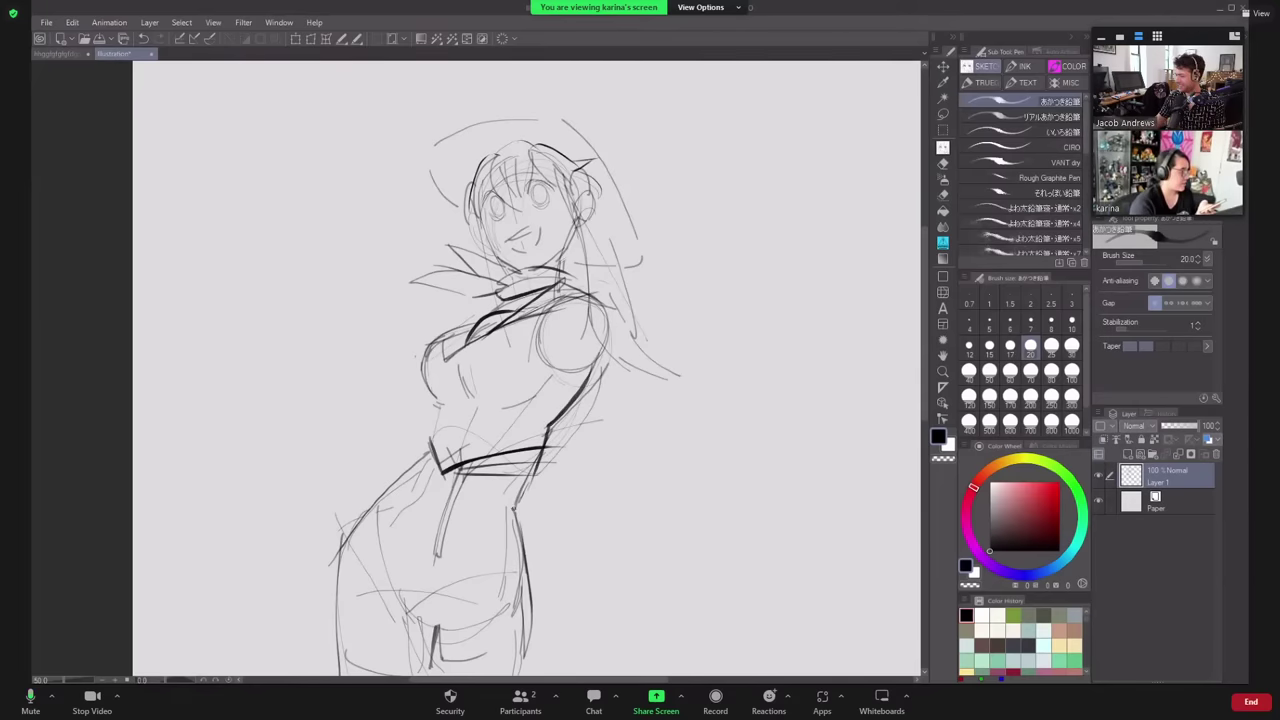
pyautogui.hotkey('ctrl', 'z')
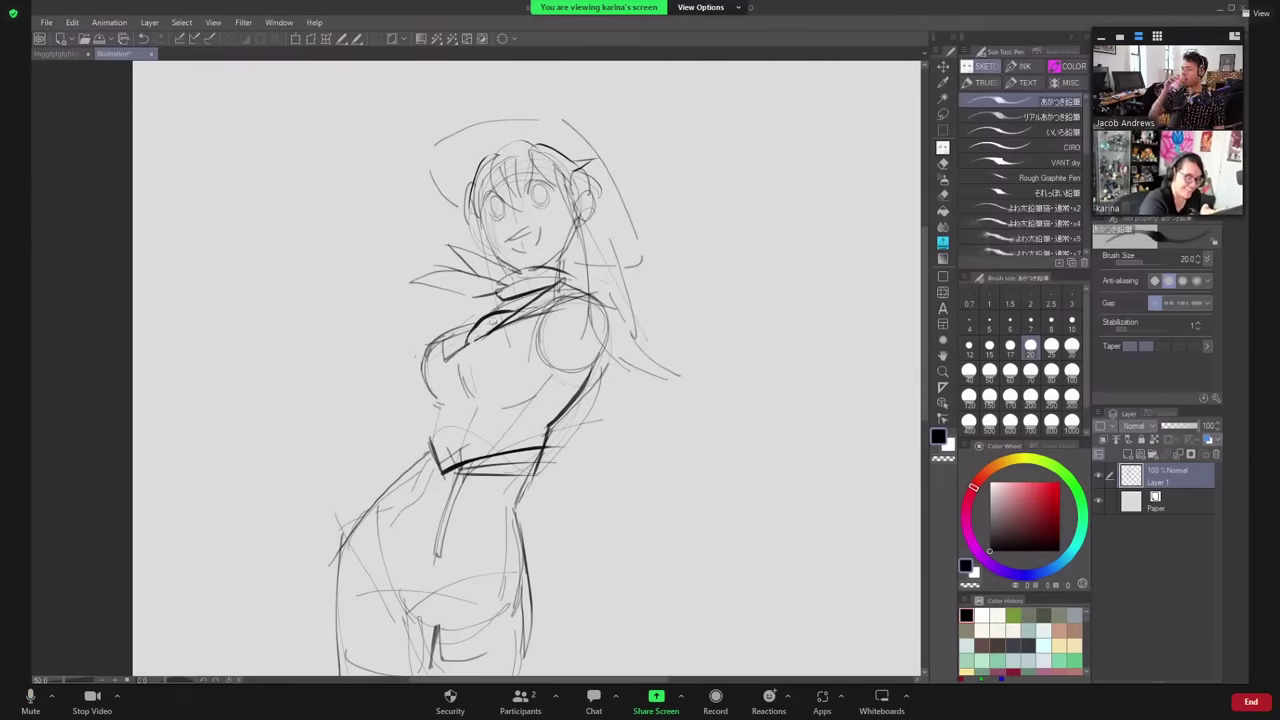
pyautogui.hotkey('ctrl', 'z')
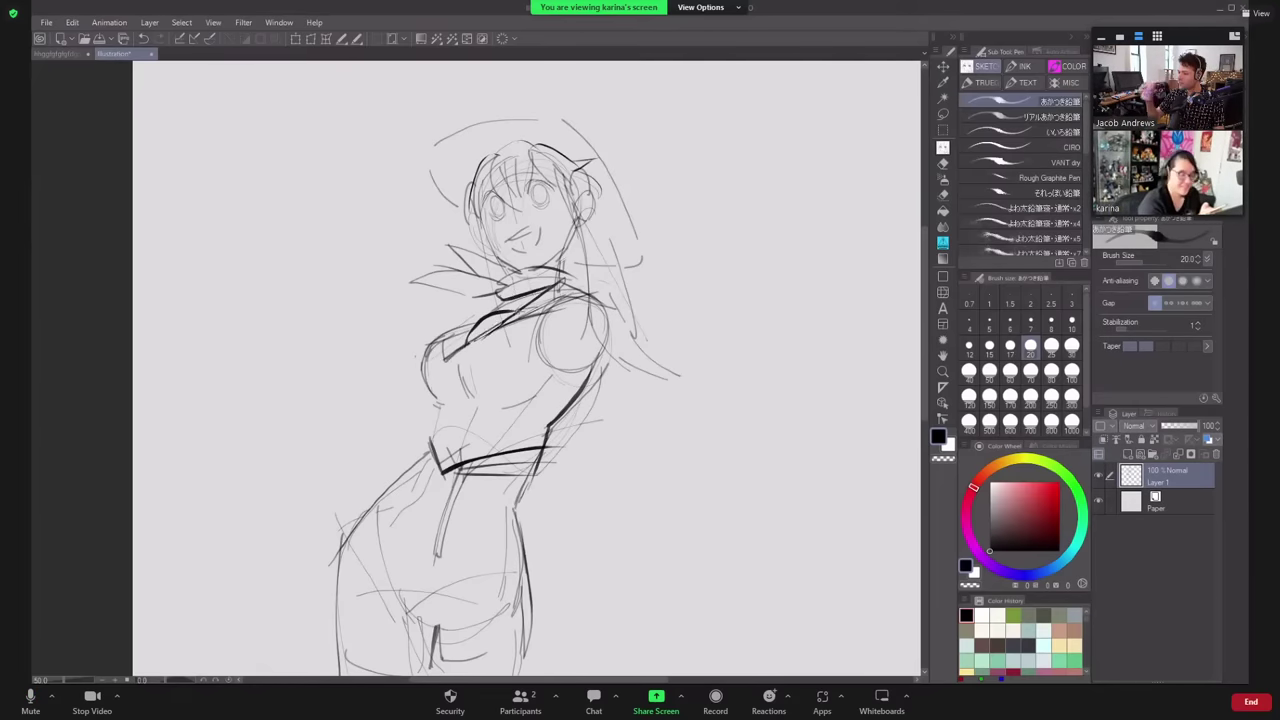
# - Add light guide lines from the shoulder across the chest and short vertical lines beside the right waist and thigh
pyautogui.moveTo(590, 322); pyautogui.dragTo(460, 416)
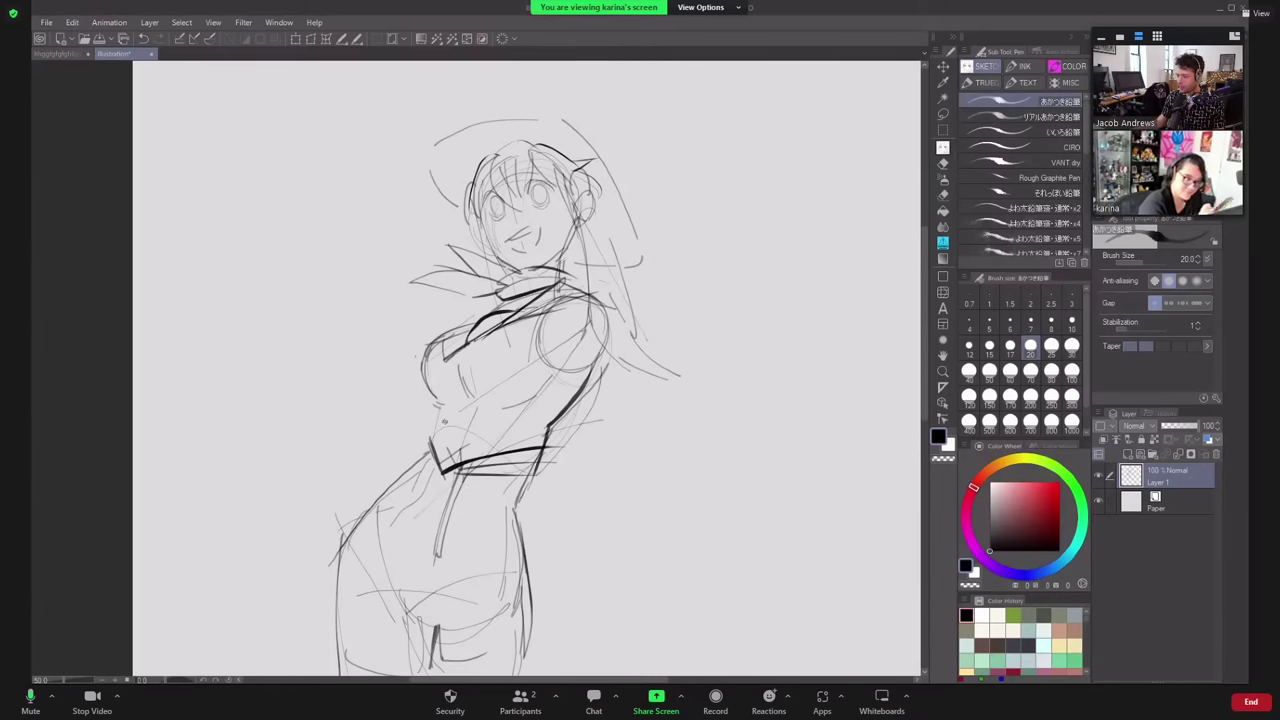
pyautogui.moveTo(593, 443); pyautogui.dragTo(593, 479)
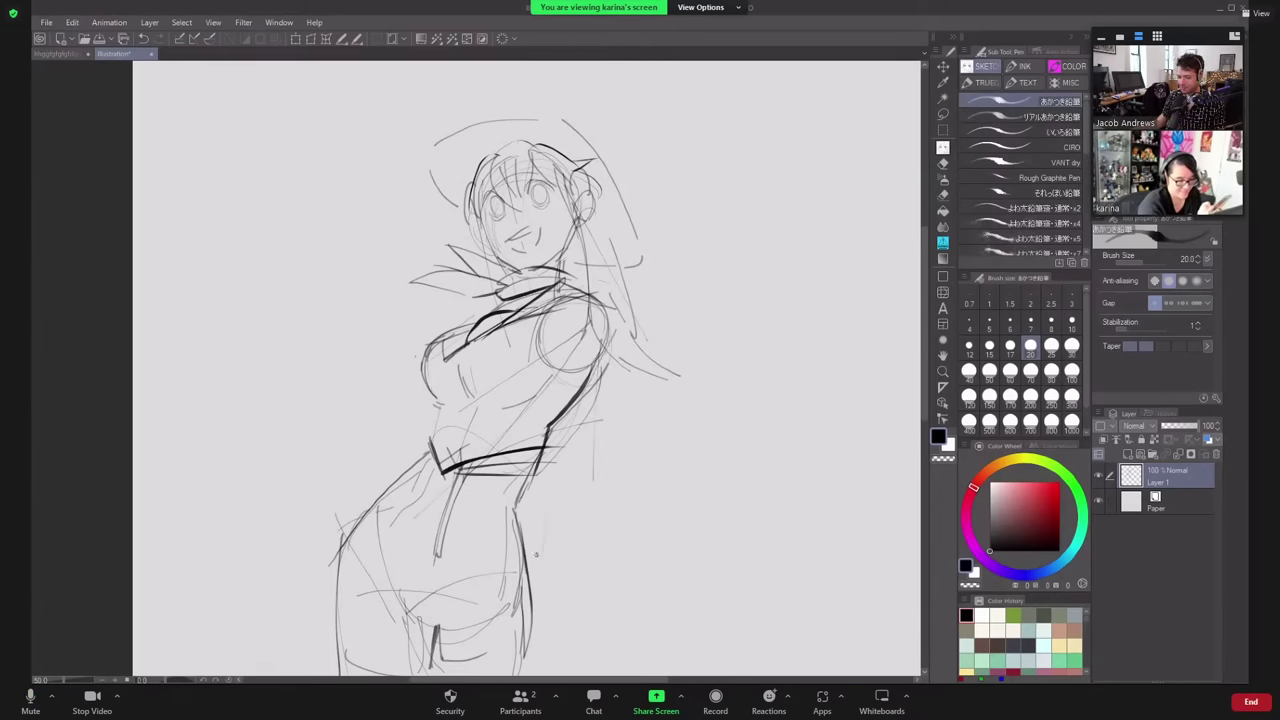
pyautogui.moveTo(540, 568); pyautogui.dragTo(540, 640)
pyautogui.moveTo(545, 622); pyautogui.dragTo(554, 648)
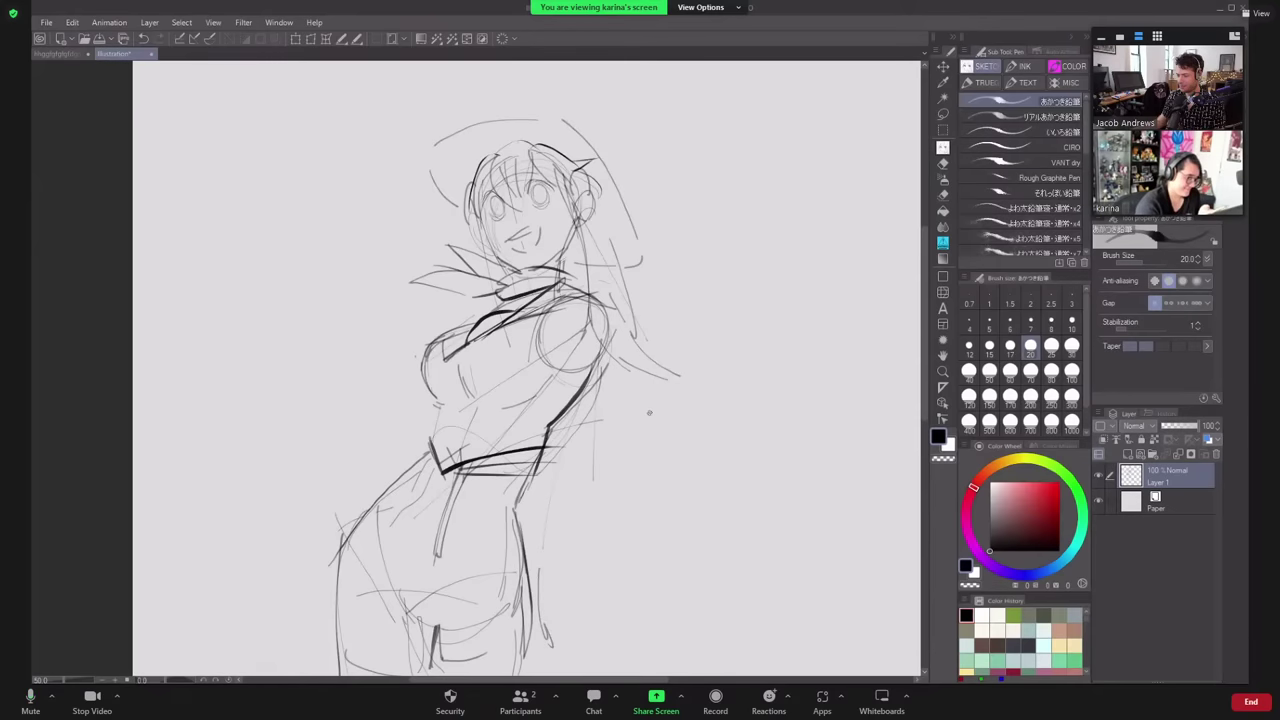
# - Reinforce the left hip and upper thigh curve and darken the right contour from the waistband to the thigh
pyautogui.moveTo(603, 339); pyautogui.dragTo(628, 273)
pyautogui.moveTo(455, 389)
pyautogui.mouseDown()
pyautogui.moveTo(361, 522)
pyautogui.moveTo(408, 604)
pyautogui.moveTo(426, 607)
pyautogui.mouseUp()
pyautogui.moveTo(372, 550); pyautogui.dragTo(410, 590)
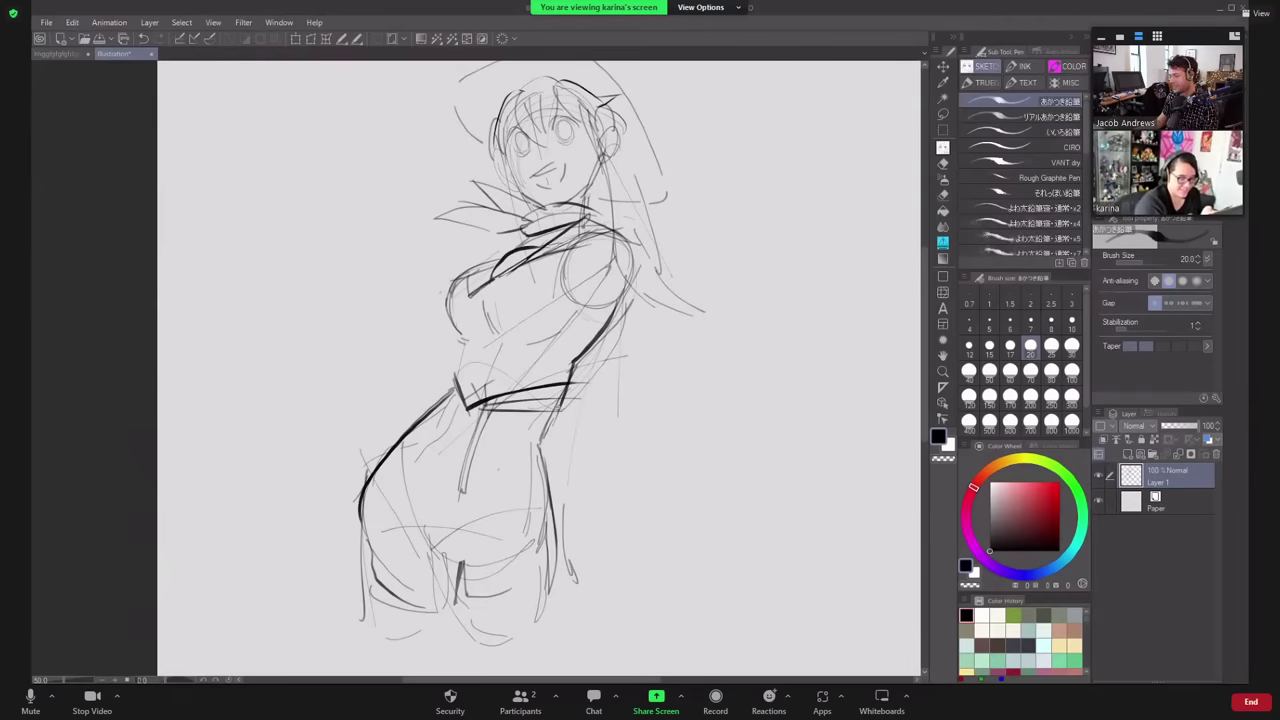
pyautogui.moveTo(565, 388)
pyautogui.mouseDown()
pyautogui.moveTo(546, 456)
pyautogui.moveTo(555, 540)
pyautogui.mouseUp()
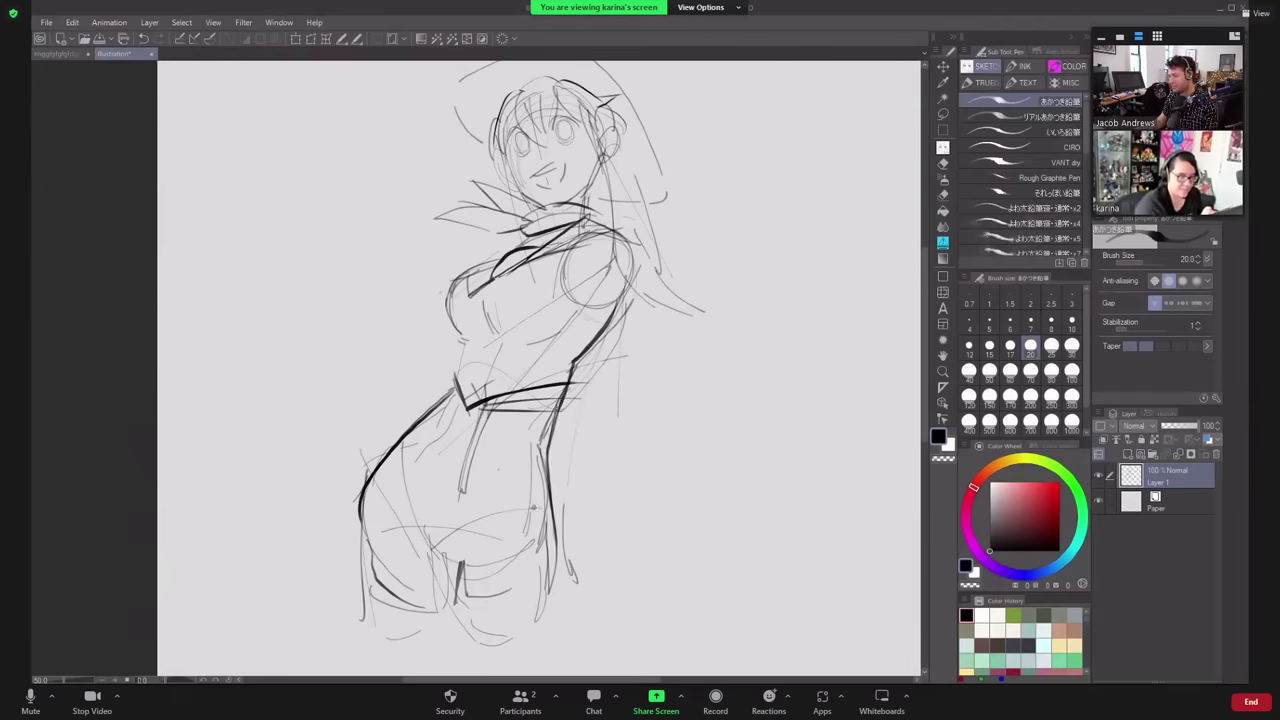
# - Extend the scarf's pointed ends on the left and add a dark hair lock falling beside the left cheek
pyautogui.moveTo(663, 501); pyautogui.dragTo(648, 605)
pyautogui.moveTo(491, 246)
pyautogui.mouseDown()
pyautogui.moveTo(489, 343)
pyautogui.moveTo(505, 402)
pyautogui.mouseUp()
pyautogui.moveTo(497, 269)
pyautogui.mouseDown()
pyautogui.moveTo(446, 348)
pyautogui.moveTo(404, 362)
pyautogui.mouseUp()
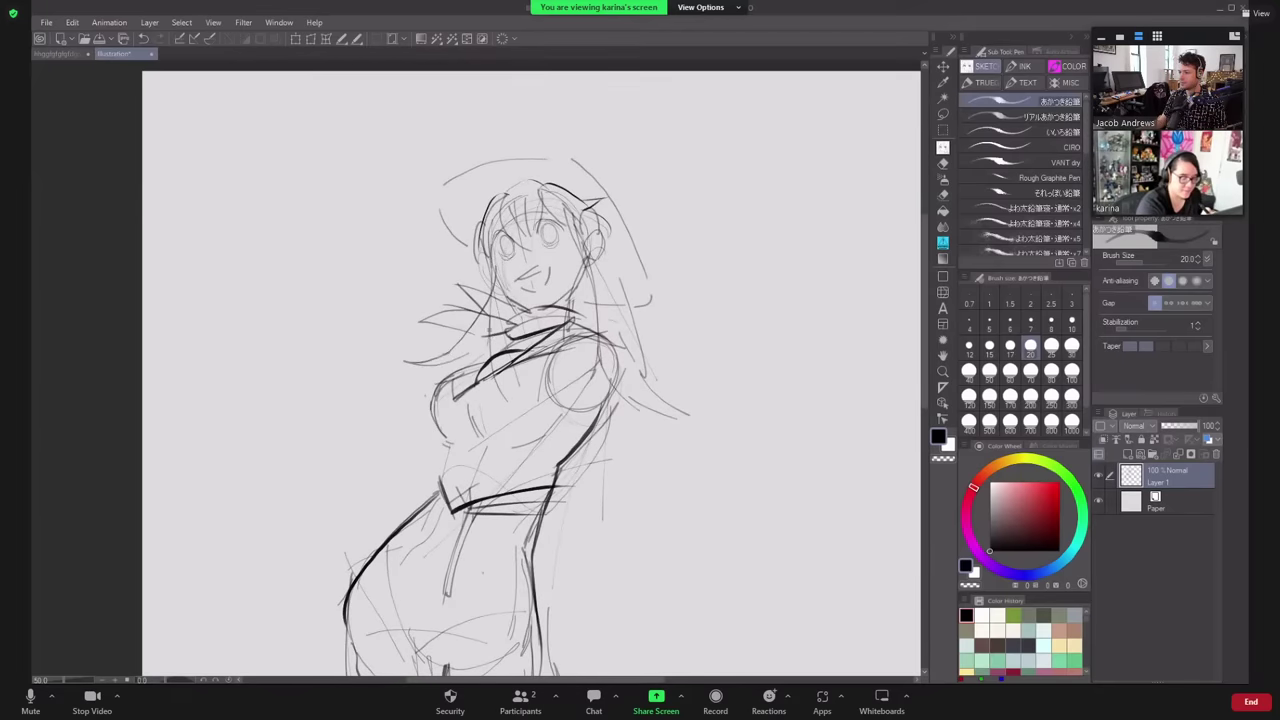
pyautogui.moveTo(495, 279); pyautogui.dragTo(474, 352)
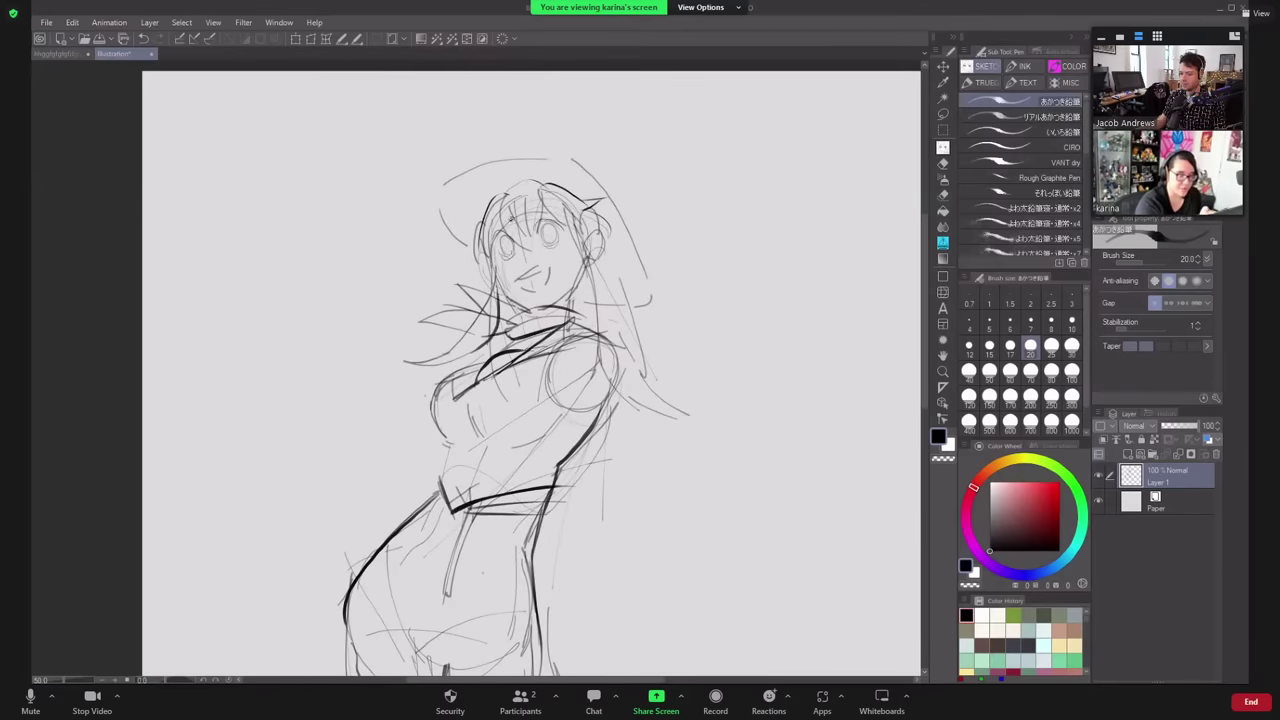
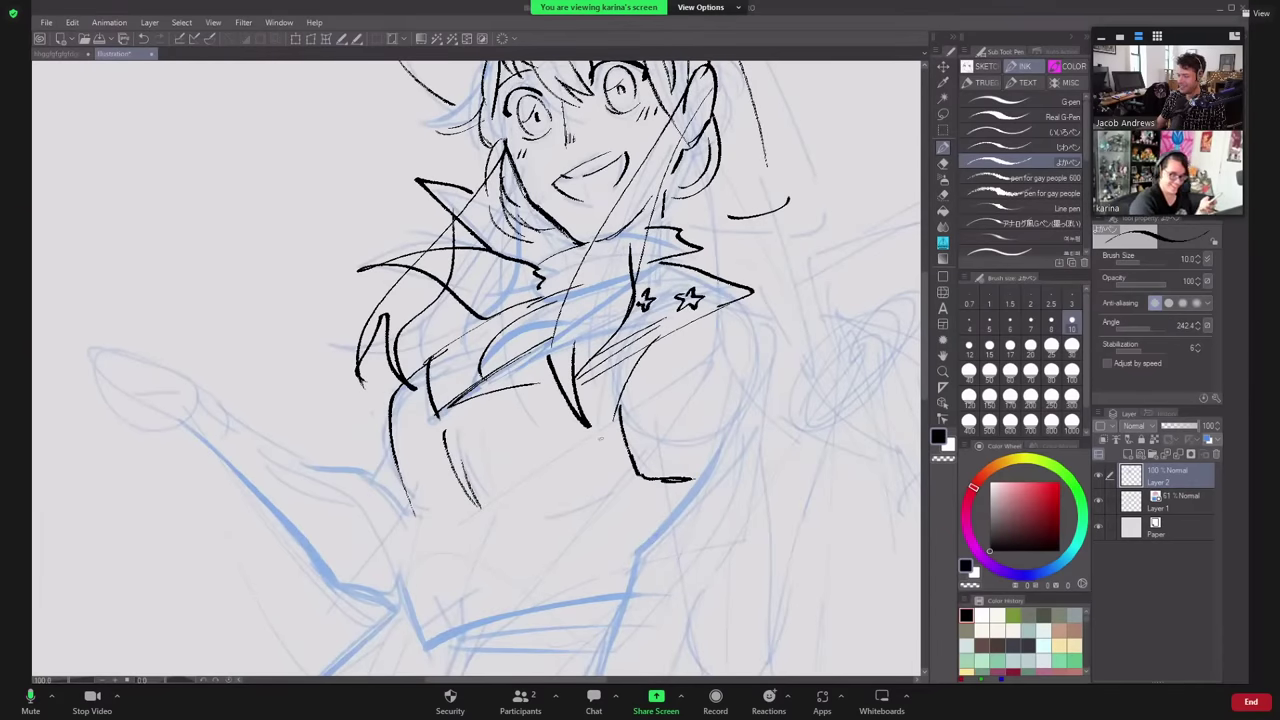
# - Ink the curve under the bust and a raised hand making a peace sign to the right of the shoulder
pyautogui.moveTo(606, 464)
pyautogui.mouseDown()
pyautogui.moveTo(544, 500)
pyautogui.moveTo(606, 464)
pyautogui.moveTo(625, 526)
pyautogui.moveTo(610, 478)
pyautogui.moveTo(623, 361)
pyautogui.mouseUp()
pyautogui.hotkey('ctrl', '-')
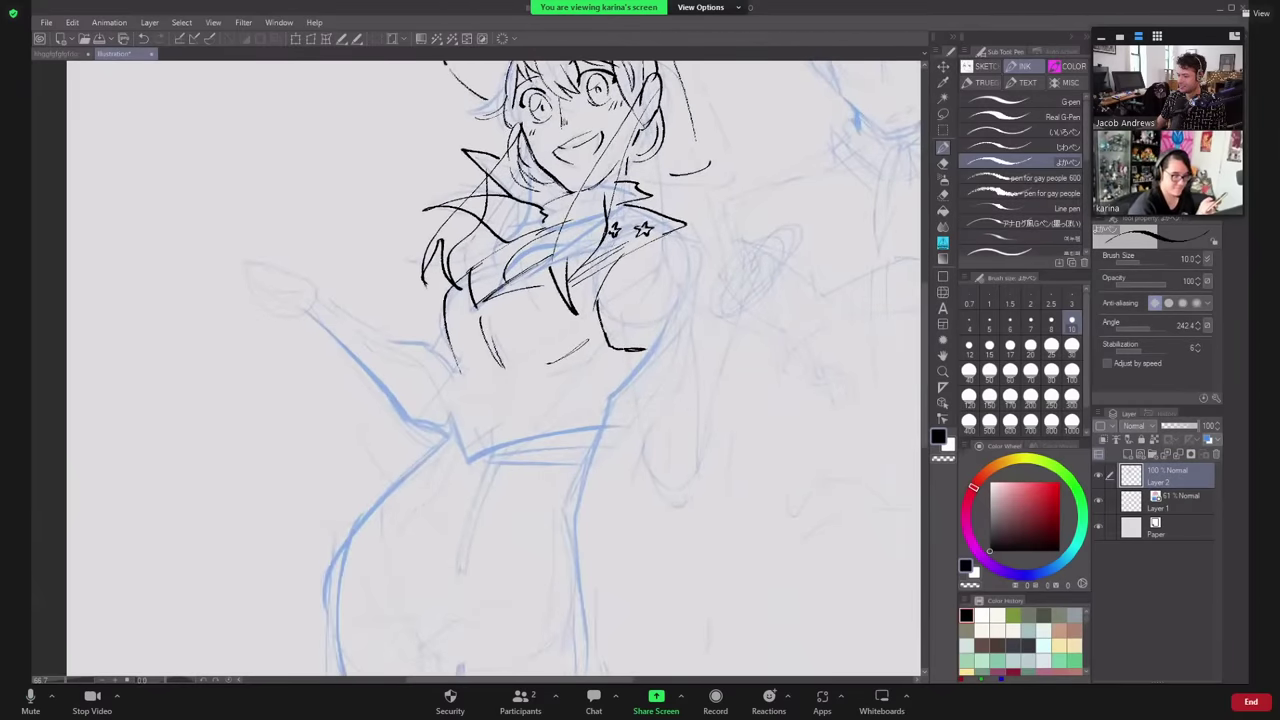
pyautogui.moveTo(712, 262); pyautogui.dragTo(708, 310)
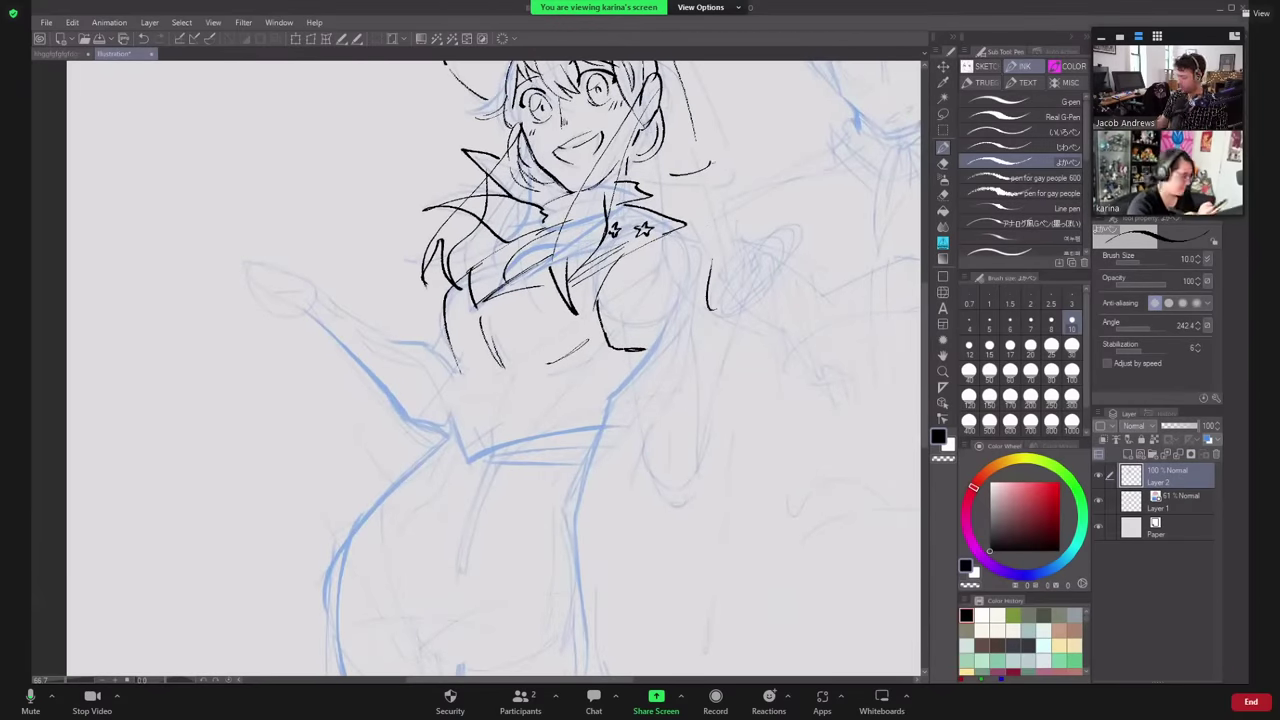
pyautogui.moveTo(716, 248)
pyautogui.mouseDown()
pyautogui.moveTo(732, 166)
pyautogui.moveTo(746, 208)
pyautogui.moveTo(713, 255)
pyautogui.mouseUp()
pyautogui.moveTo(760, 213)
pyautogui.mouseDown()
pyautogui.moveTo(738, 234)
pyautogui.moveTo(766, 230)
pyautogui.moveTo(730, 282)
pyautogui.mouseUp()
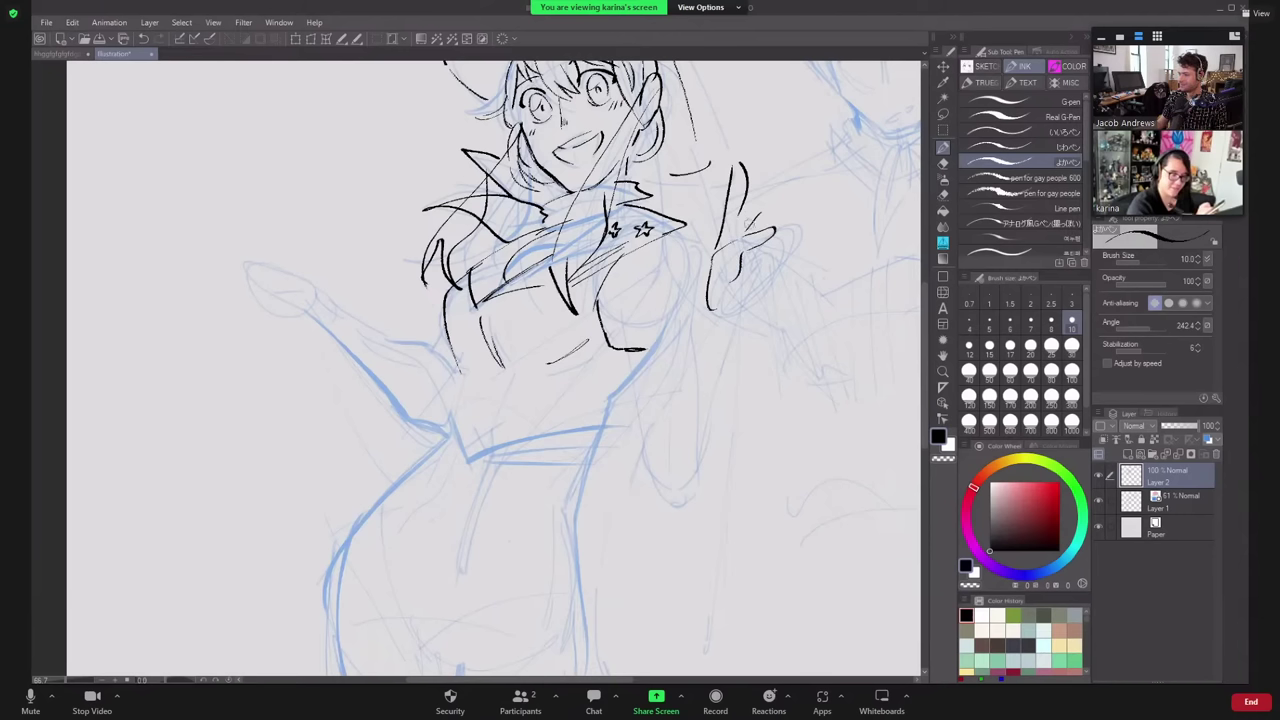
pyautogui.moveTo(737, 152); pyautogui.dragTo(742, 232)
pyautogui.moveTo(770, 180); pyautogui.dragTo(754, 232)
pyautogui.moveTo(787, 157)
pyautogui.mouseDown()
pyautogui.moveTo(772, 250)
pyautogui.moveTo(746, 270)
pyautogui.moveTo(766, 274)
pyautogui.moveTo(745, 308)
pyautogui.mouseUp()
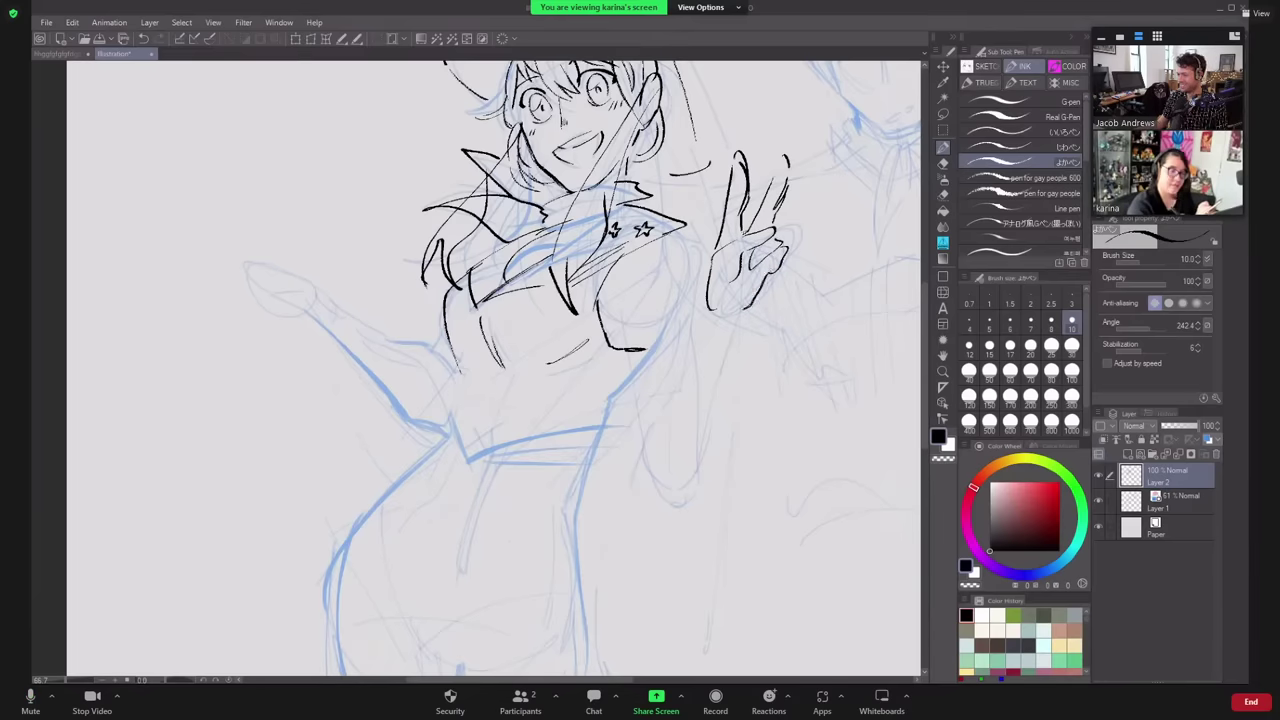
# - Ink both sides of the raised forearm from the peace-sign hand's wrist down to the bent elbow
pyautogui.moveTo(801, 397); pyautogui.dragTo(766, 493)
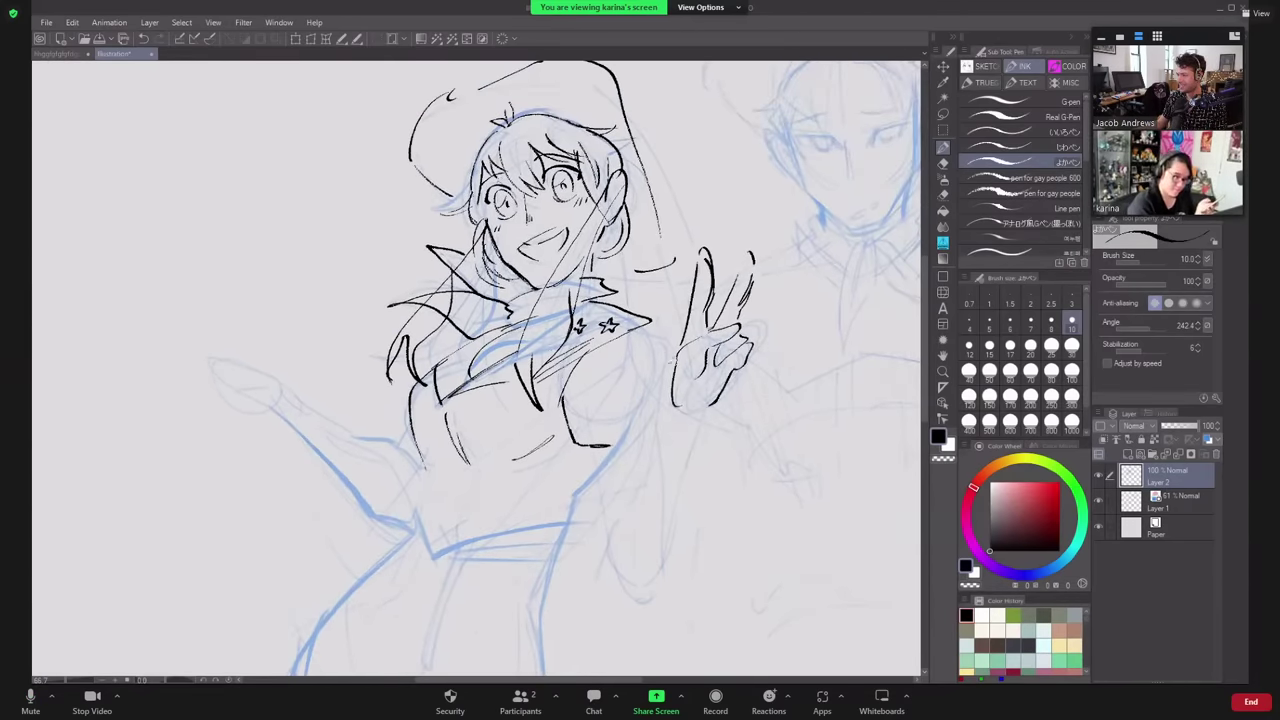
pyautogui.moveTo(680, 406)
pyautogui.mouseDown()
pyautogui.moveTo(606, 544)
pyautogui.moveTo(612, 578)
pyautogui.moveTo(634, 590)
pyautogui.mouseUp()
pyautogui.moveTo(678, 532); pyautogui.dragTo(646, 590)
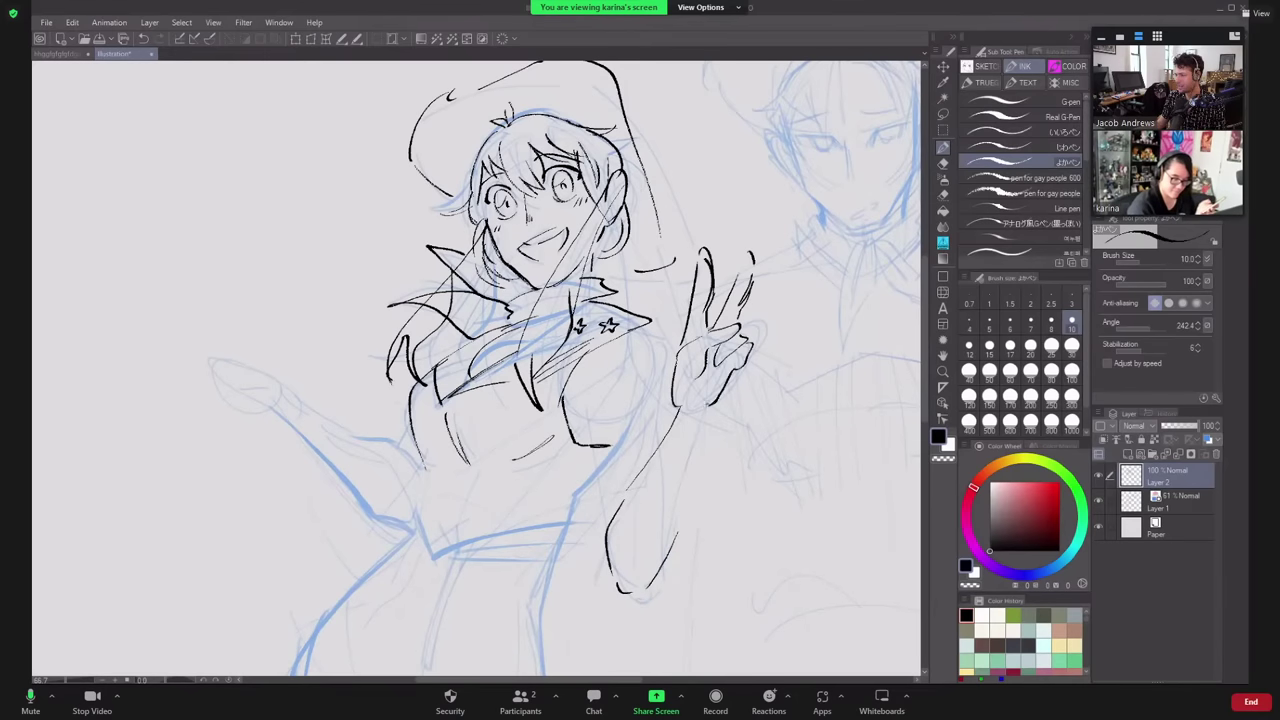
pyautogui.moveTo(704, 404); pyautogui.dragTo(682, 520)
pyautogui.moveTo(698, 440); pyautogui.dragTo(688, 500)
pyautogui.moveTo(603, 524); pyautogui.dragTo(606, 549)
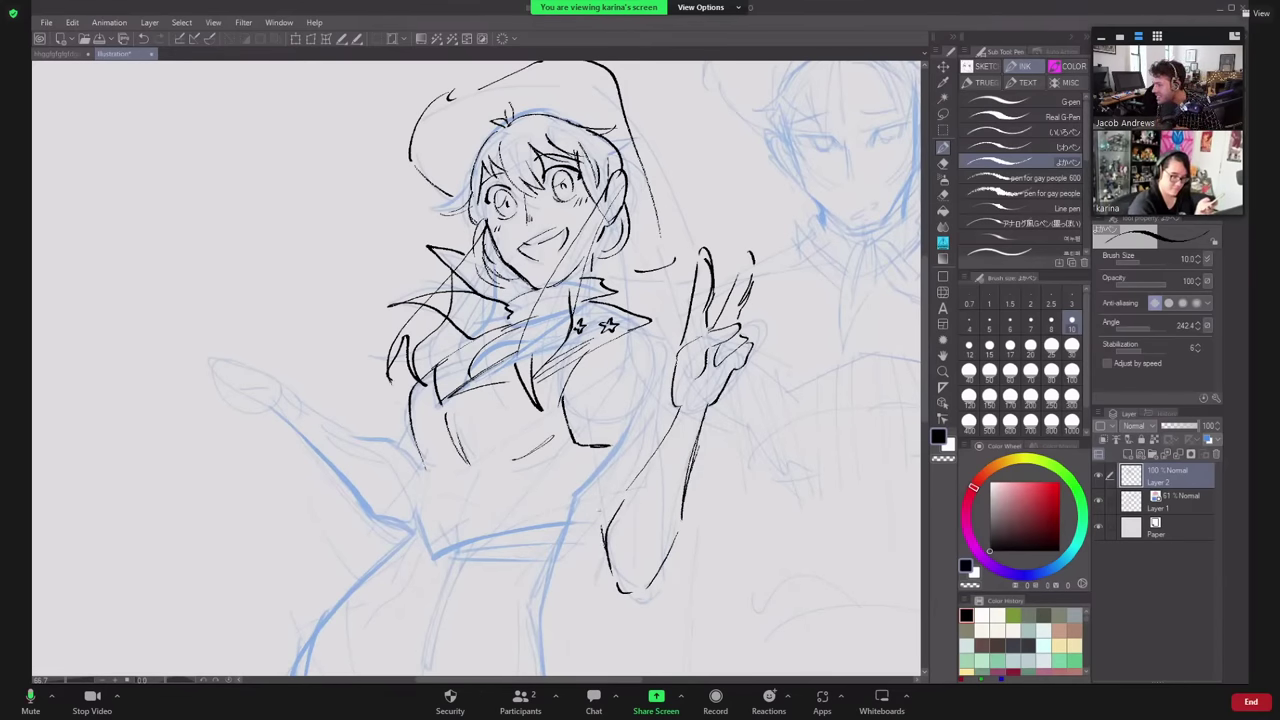
# - Ink the raised arm's elbow curve, the shoulder contour and the upper arm line joining it to the forearm
pyautogui.moveTo(600, 477); pyautogui.dragTo(606, 542)
pyautogui.moveTo(629, 326)
pyautogui.mouseDown()
pyautogui.moveTo(653, 335)
pyautogui.moveTo(606, 362)
pyautogui.moveTo(590, 444)
pyautogui.moveTo(600, 484)
pyautogui.mouseUp()
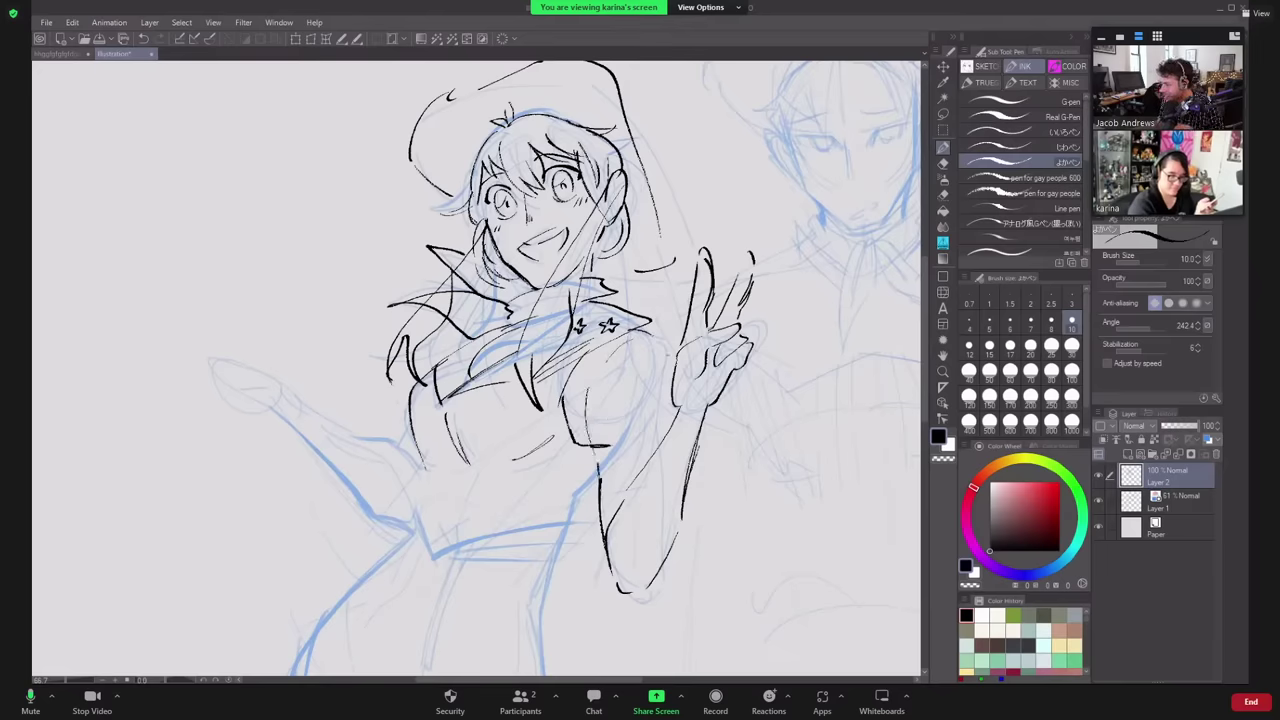
pyautogui.moveTo(668, 342)
pyautogui.mouseDown()
pyautogui.moveTo(676, 382)
pyautogui.moveTo(654, 452)
pyautogui.mouseUp()
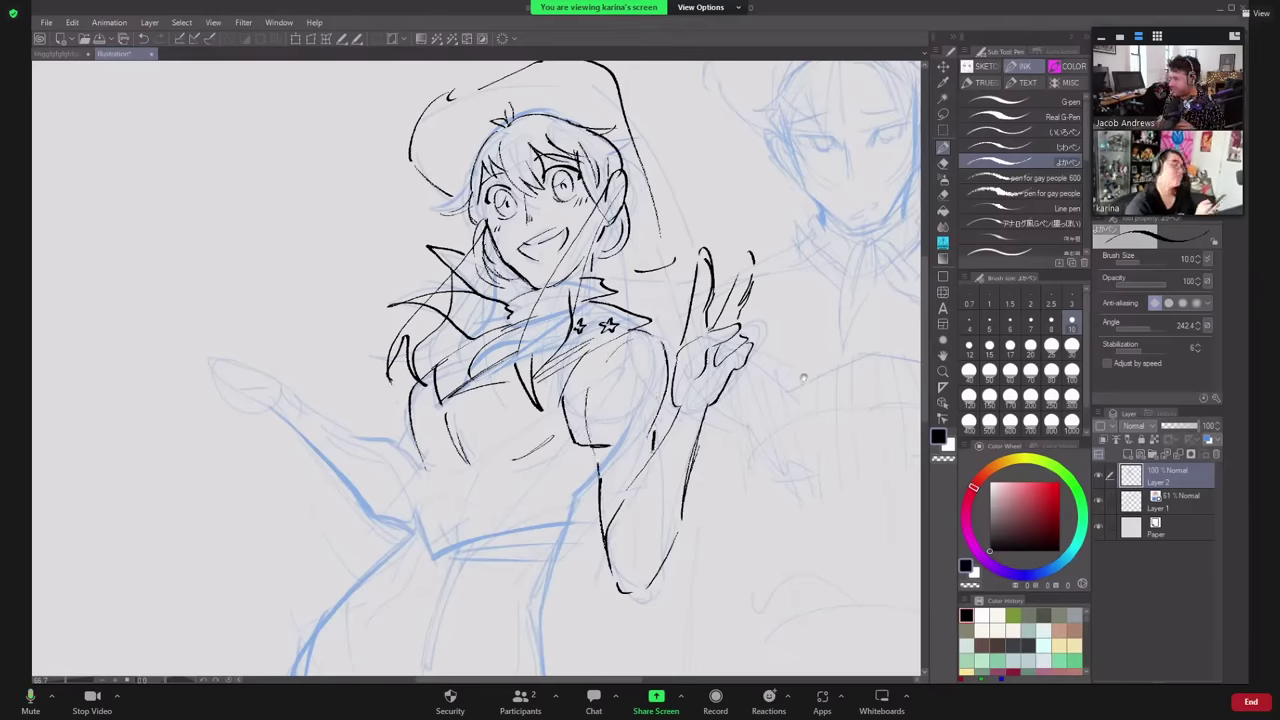
# - Ink three small oval buttons down the left front of the female figure's vest
pyautogui.moveTo(769, 521)
pyautogui.mouseDown()
pyautogui.moveTo(811, 477)
pyautogui.moveTo(846, 503)
pyautogui.mouseUp()
pyautogui.moveTo(576, 378); pyautogui.dragTo(604, 292)
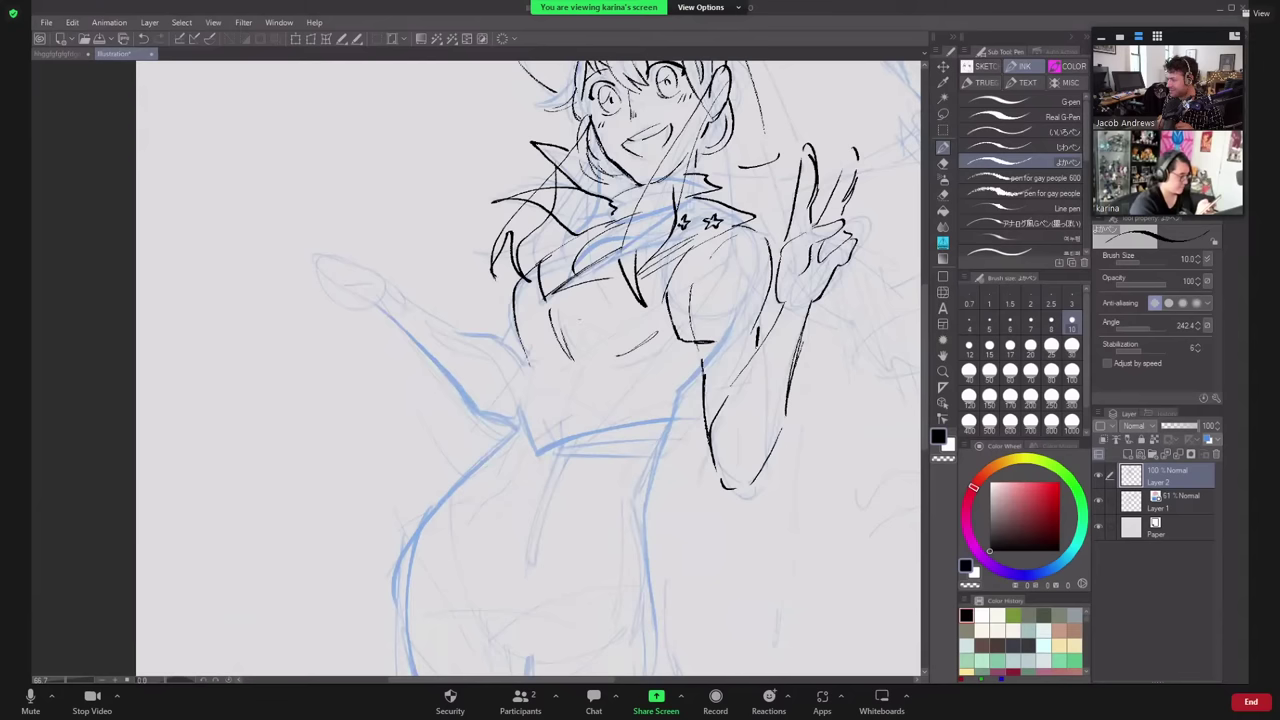
pyautogui.moveTo(563, 295)
pyautogui.mouseDown()
pyautogui.moveTo(558, 323)
pyautogui.moveTo(540, 330)
pyautogui.moveTo(555, 381)
pyautogui.mouseUp()
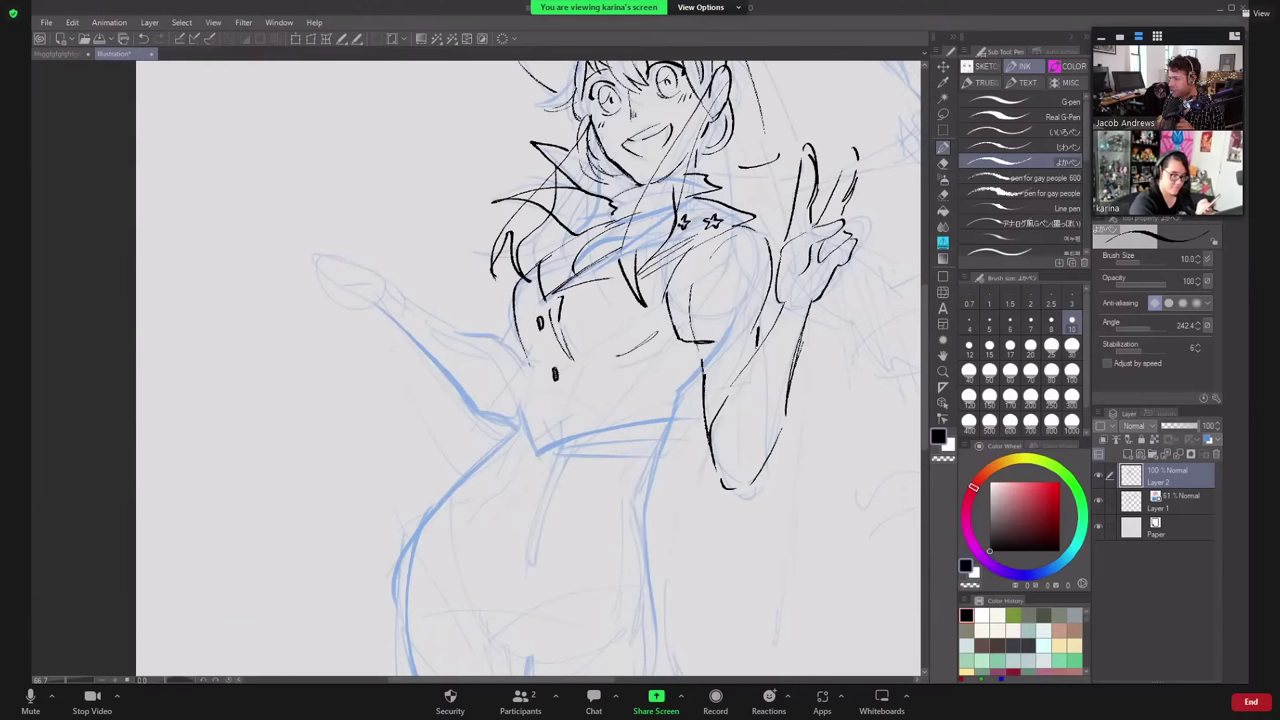
pyautogui.moveTo(545, 427); pyautogui.dragTo(544, 438)
# - Ink the vest's left waist edge, pointed hem and thick right side, and add a short stroke beside the hat's right edge
pyautogui.moveTo(534, 375)
pyautogui.mouseDown()
pyautogui.moveTo(518, 408)
pyautogui.moveTo(531, 456)
pyautogui.moveTo(656, 425)
pyautogui.mouseUp()
pyautogui.moveTo(562, 454); pyautogui.dragTo(636, 431)
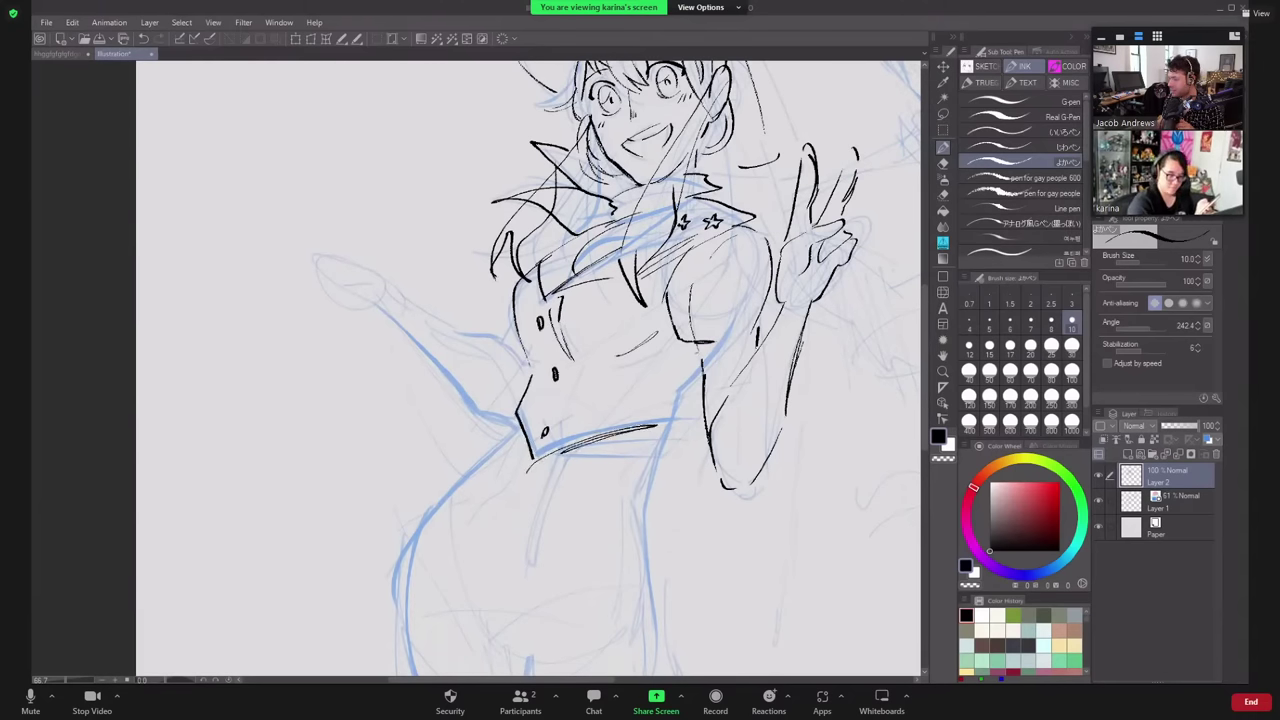
pyautogui.moveTo(699, 354); pyautogui.dragTo(659, 417)
pyautogui.moveTo(685, 372)
pyautogui.mouseDown()
pyautogui.moveTo(639, 535)
pyautogui.moveTo(631, 517)
pyautogui.mouseUp()
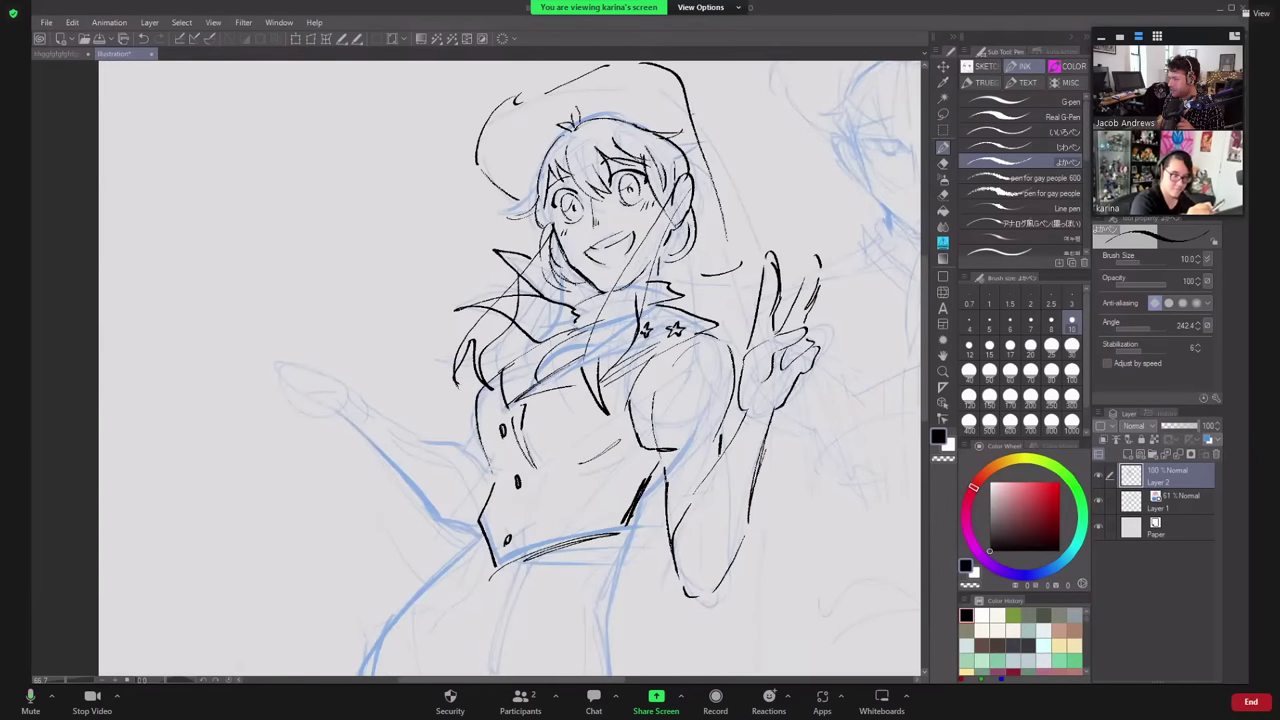
pyautogui.moveTo(708, 112); pyautogui.dragTo(713, 170)
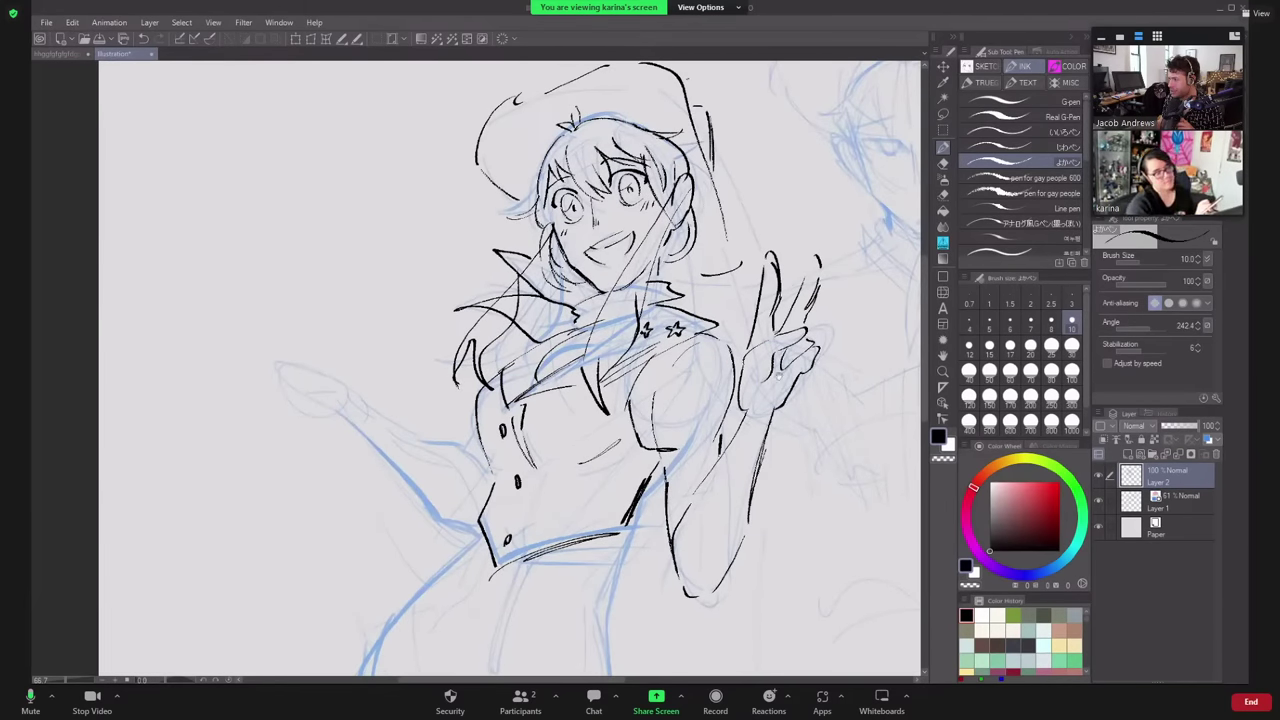
# - Ink the left hip curve down to the thigh and the right contour from the vest hem to the thigh
pyautogui.moveTo(779, 377); pyautogui.dragTo(857, 235)
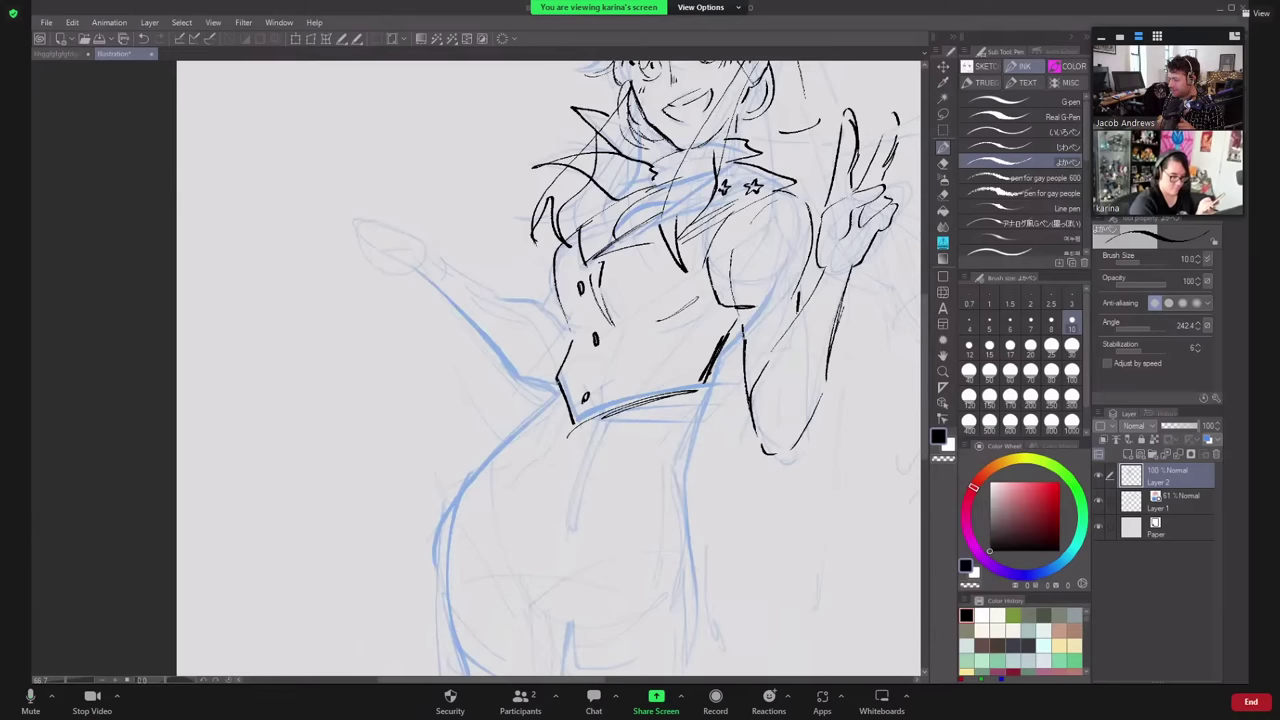
pyautogui.moveTo(558, 384)
pyautogui.mouseDown()
pyautogui.moveTo(436, 522)
pyautogui.moveTo(451, 628)
pyautogui.mouseUp()
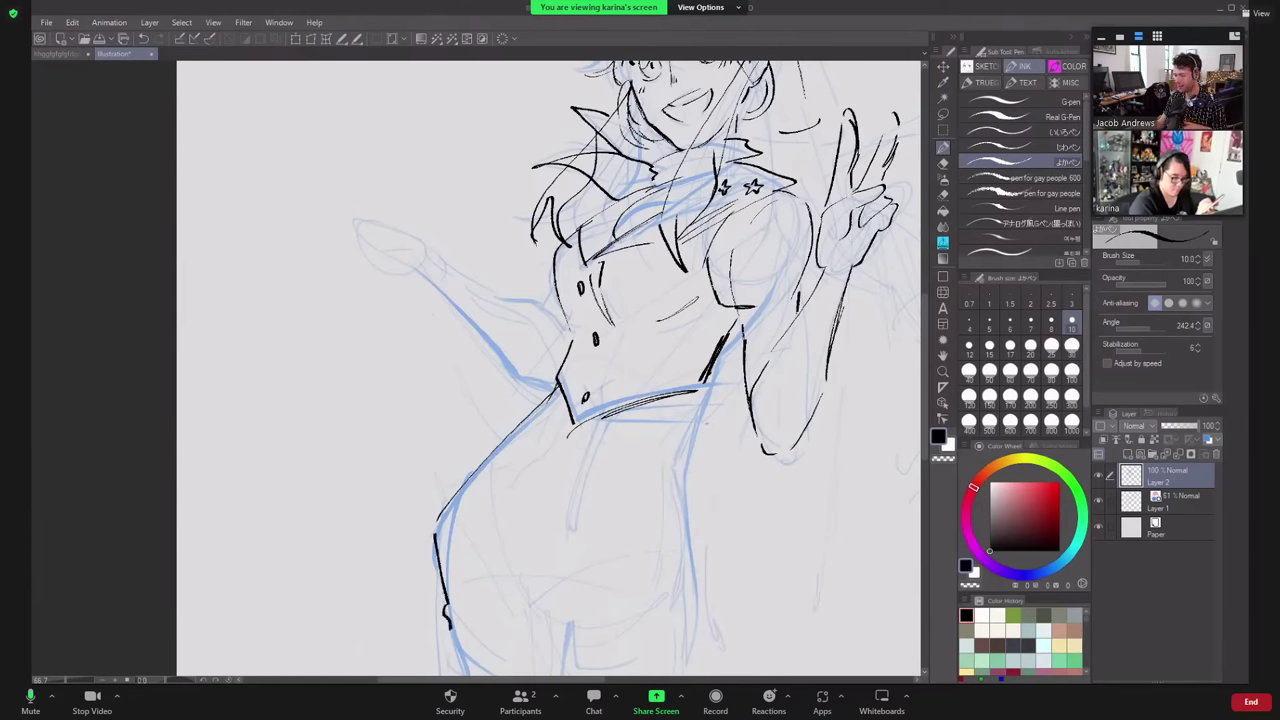
pyautogui.moveTo(706, 396)
pyautogui.mouseDown()
pyautogui.moveTo(686, 501)
pyautogui.moveTo(700, 624)
pyautogui.mouseUp()
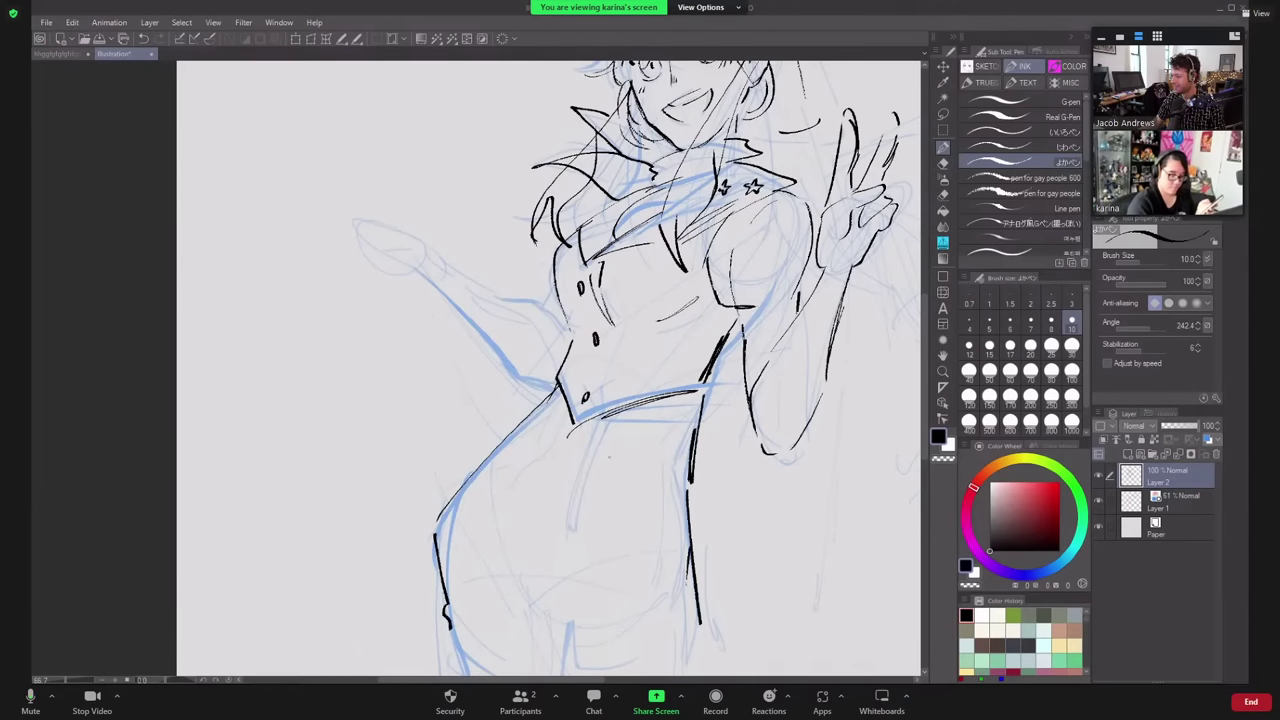
# - Ink the crisscross lacing below the vest hem, the crotch crease between the thighs and the end of the right thigh line
pyautogui.moveTo(580, 424)
pyautogui.mouseDown()
pyautogui.moveTo(556, 524)
pyautogui.moveTo(586, 420)
pyautogui.moveTo(546, 456)
pyautogui.moveTo(592, 462)
pyautogui.moveTo(580, 490)
pyautogui.moveTo(545, 489)
pyautogui.moveTo(571, 533)
pyautogui.moveTo(576, 504)
pyautogui.mouseUp()
pyautogui.moveTo(734, 443); pyautogui.dragTo(555, 409)
pyautogui.moveTo(789, 531); pyautogui.dragTo(788, 483)
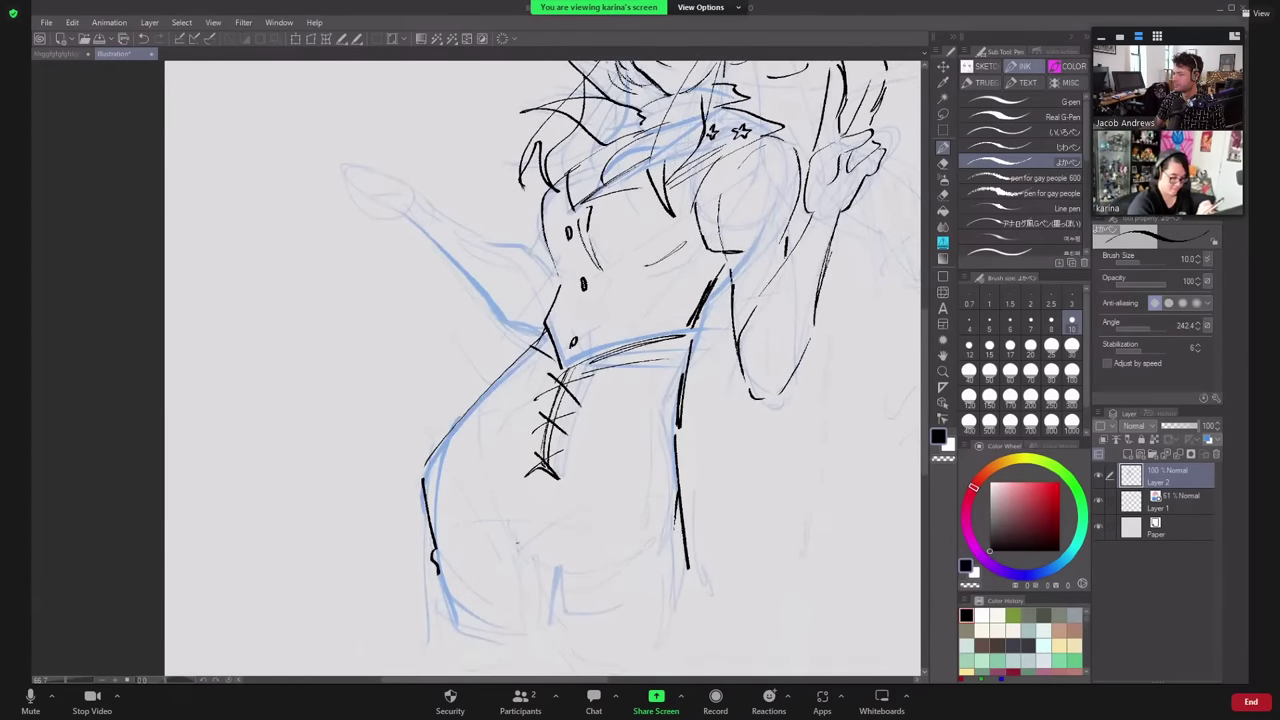
pyautogui.moveTo(527, 541)
pyautogui.mouseDown()
pyautogui.moveTo(558, 563)
pyautogui.moveTo(556, 586)
pyautogui.moveTo(562, 576)
pyautogui.mouseUp()
pyautogui.moveTo(686, 561); pyautogui.dragTo(691, 590)
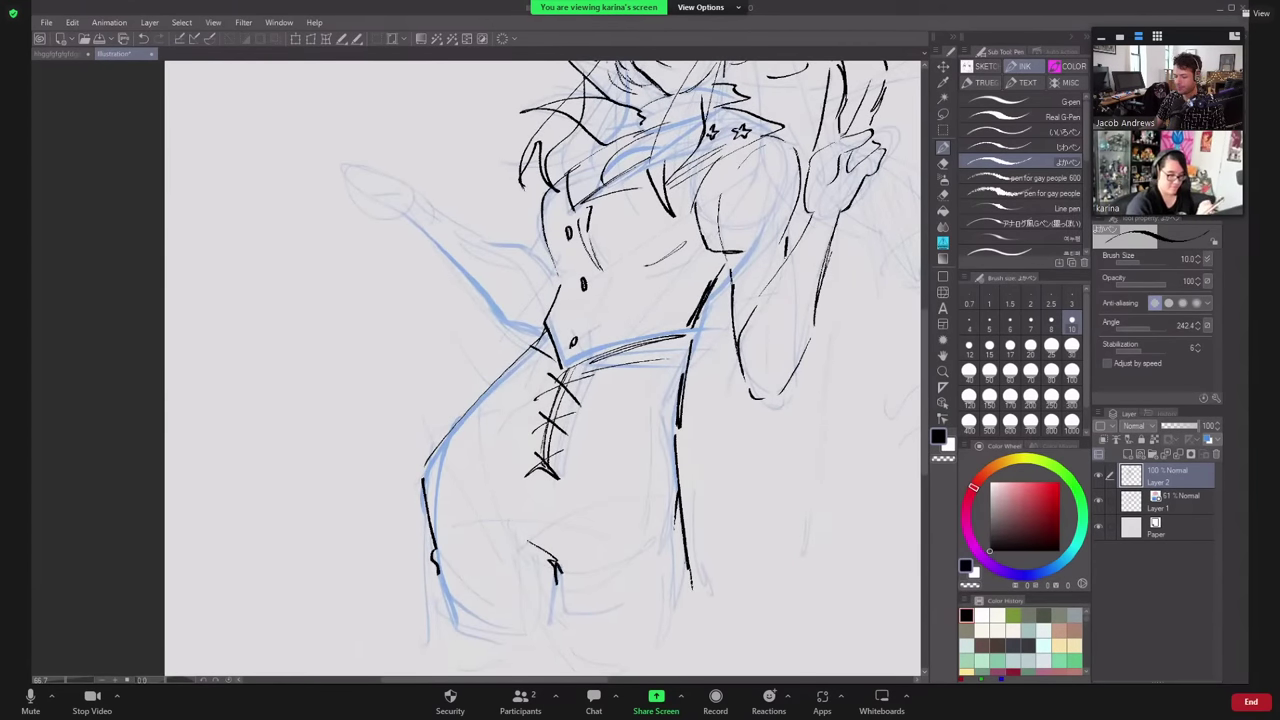
# - Try inking the outstretched left hand with jagged curled fingers and a palm outline
pyautogui.moveTo(758, 494); pyautogui.dragTo(720, 676)
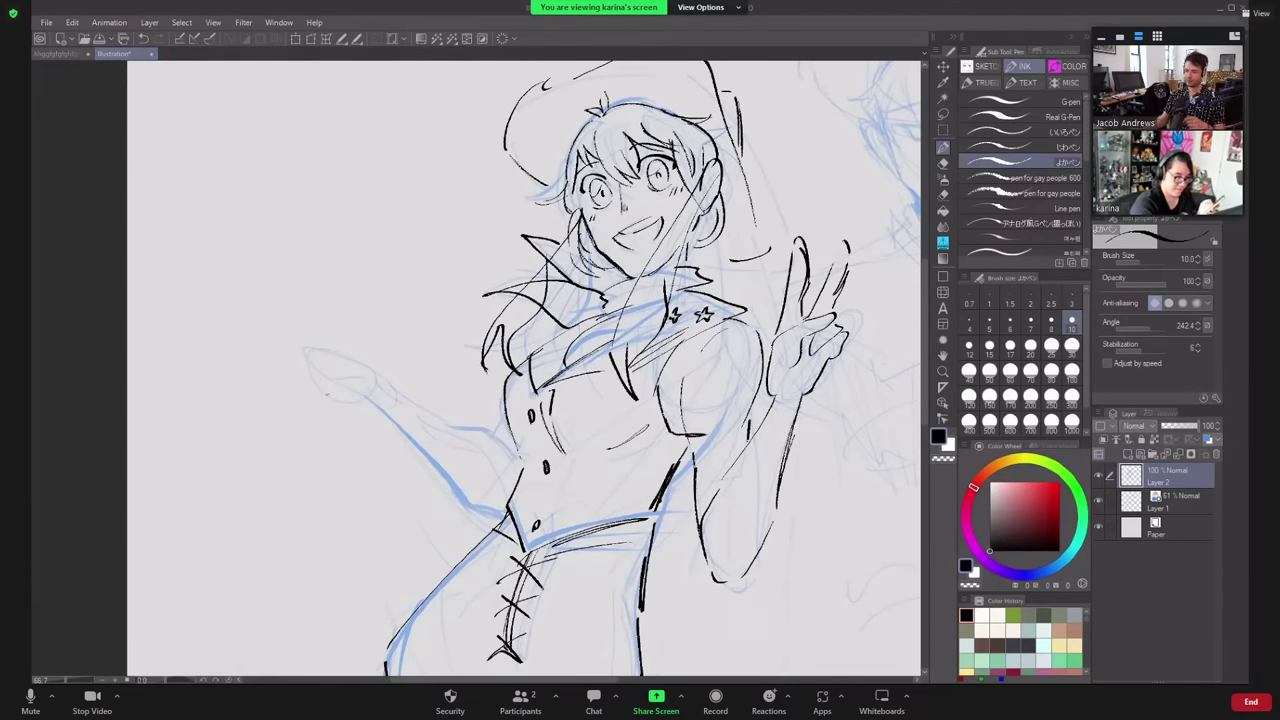
pyautogui.moveTo(316, 401); pyautogui.dragTo(361, 381)
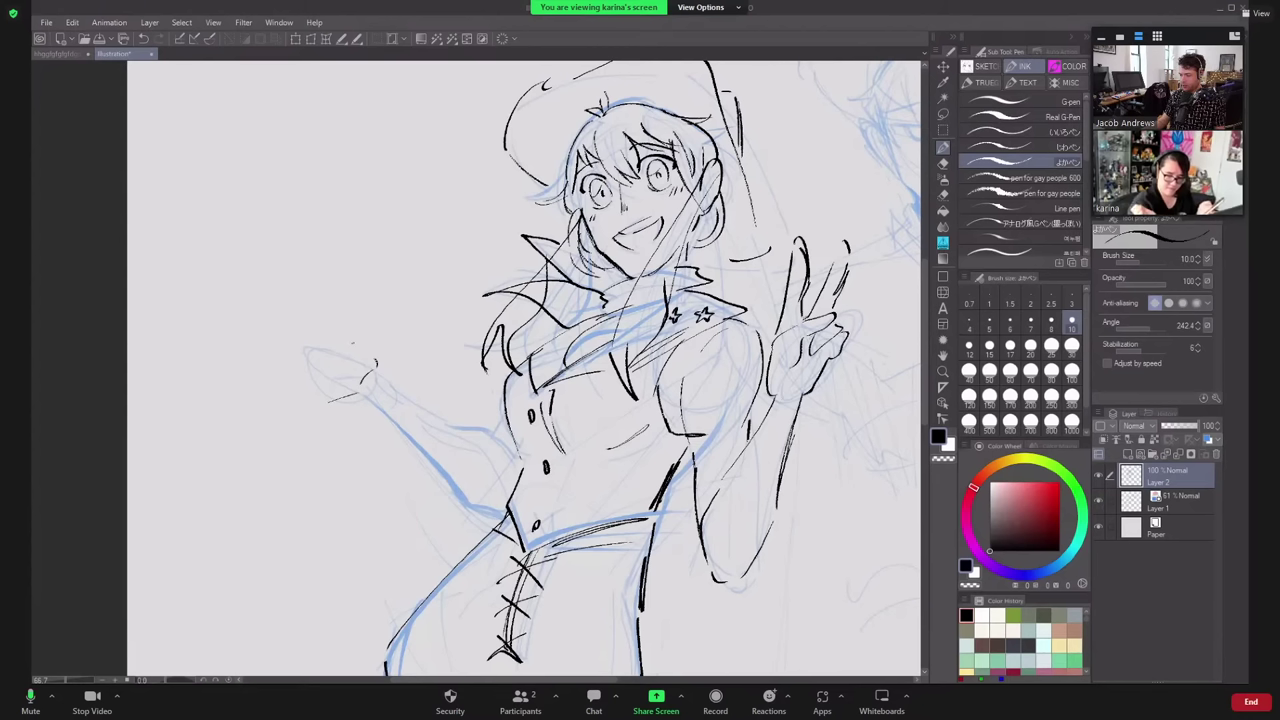
pyautogui.moveTo(355, 328)
pyautogui.mouseDown()
pyautogui.moveTo(375, 344)
pyautogui.moveTo(322, 346)
pyautogui.moveTo(342, 342)
pyautogui.moveTo(320, 350)
pyautogui.moveTo(335, 362)
pyautogui.moveTo(321, 398)
pyautogui.moveTo(365, 387)
pyautogui.mouseUp()
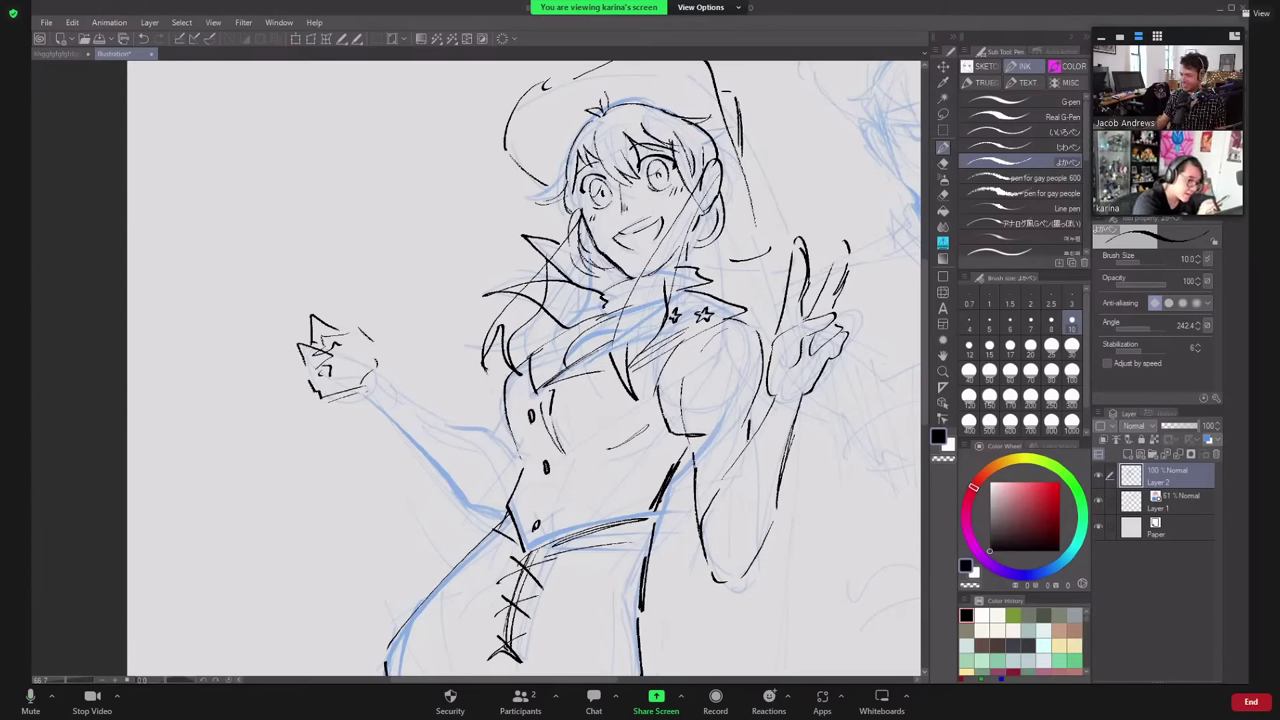
# - Try inking the wrist and both sides of the outstretched left forearm down to the elbow and the vest
pyautogui.moveTo(376, 342)
pyautogui.mouseDown()
pyautogui.moveTo(398, 366)
pyautogui.moveTo(390, 382)
pyautogui.mouseUp()
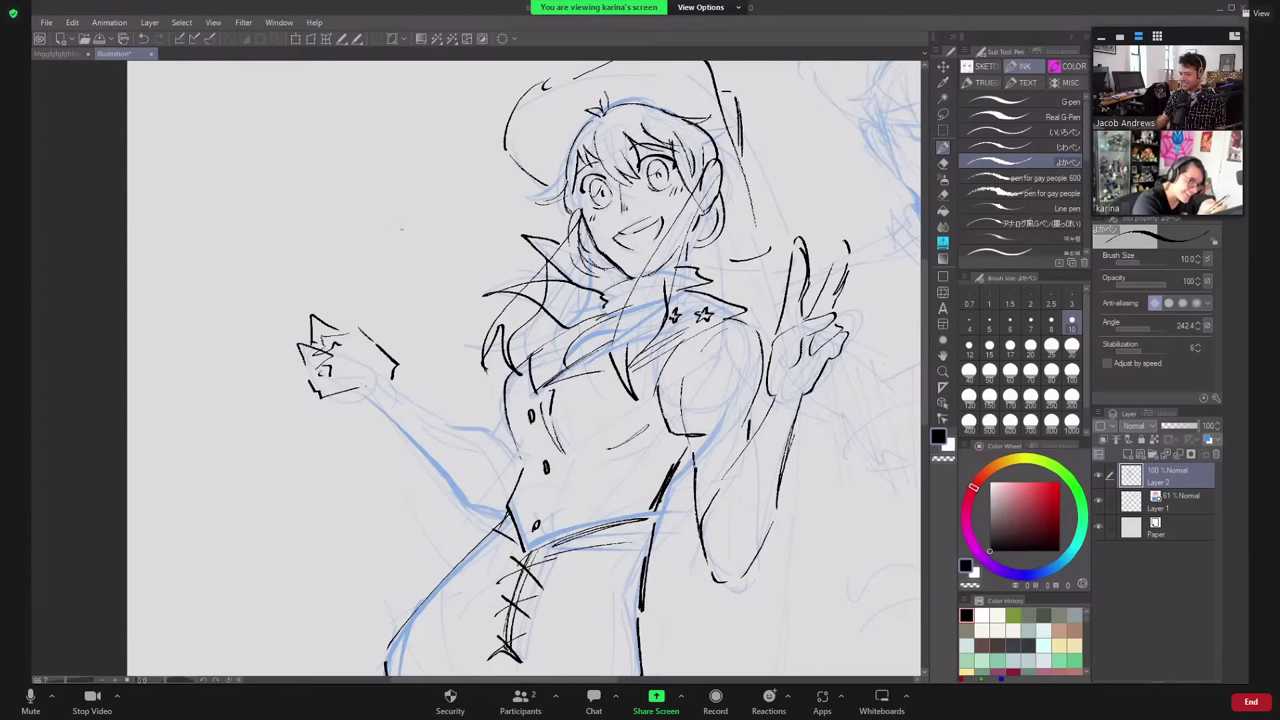
pyautogui.moveTo(364, 386)
pyautogui.mouseDown()
pyautogui.moveTo(452, 494)
pyautogui.moveTo(500, 518)
pyautogui.mouseUp()
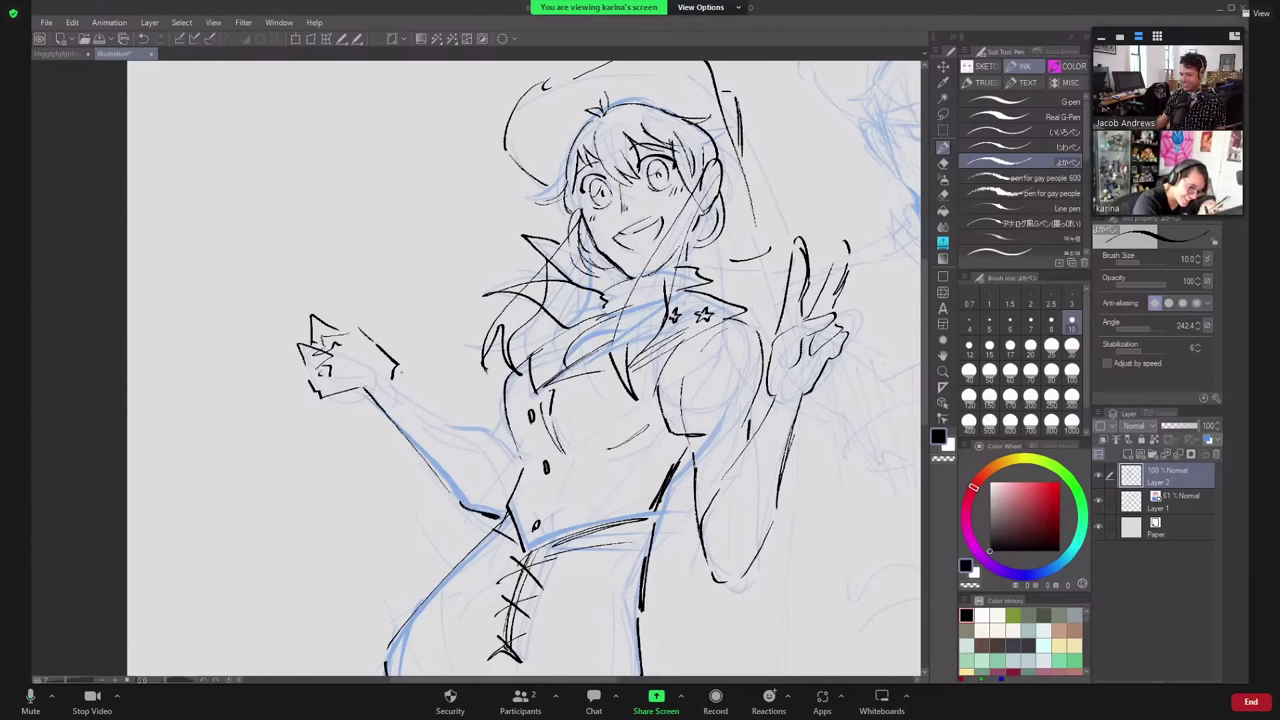
pyautogui.moveTo(394, 369)
pyautogui.mouseDown()
pyautogui.moveTo(428, 410)
pyautogui.moveTo(510, 452)
pyautogui.mouseUp()
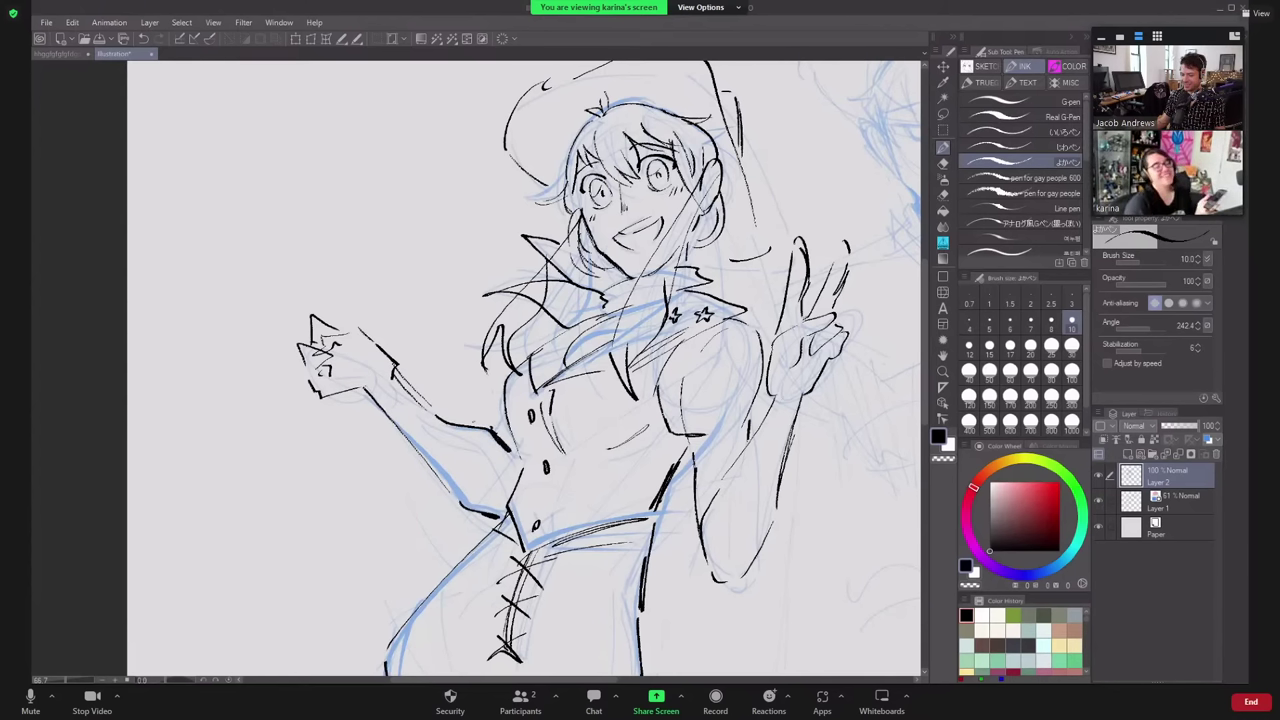
# - Erase the inked fingers of the outstretched hand with the Quick Lasso Eraser and return to the inking pen
pyautogui.click(942, 194)
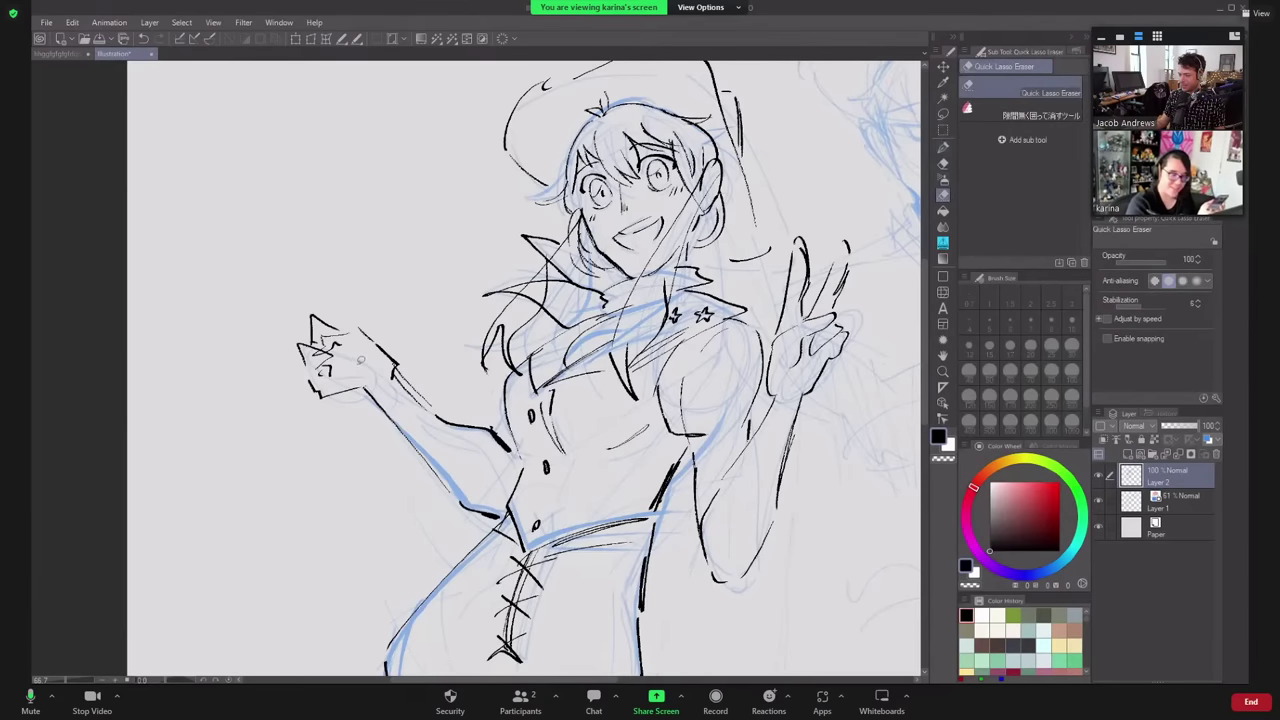
pyautogui.moveTo(292, 314); pyautogui.dragTo(296, 378)
pyautogui.click(942, 147)
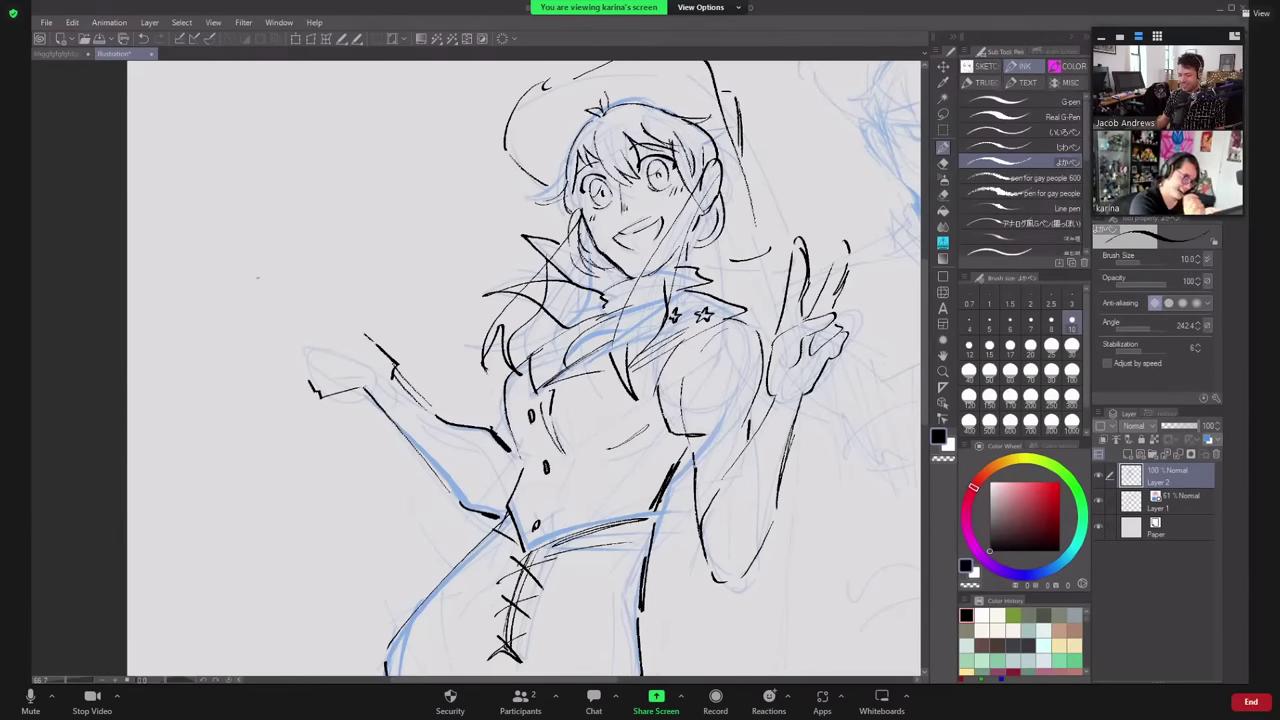
# - Sketch a new set of curled fingers and a palm for the outstretched hand on Layer 1
pyautogui.click(1168, 505)
pyautogui.moveTo(298, 370)
pyautogui.mouseDown()
pyautogui.moveTo(344, 398)
pyautogui.moveTo(374, 316)
pyautogui.mouseUp()
pyautogui.moveTo(354, 402)
pyautogui.mouseDown()
pyautogui.moveTo(388, 376)
pyautogui.moveTo(366, 324)
pyautogui.moveTo(359, 375)
pyautogui.moveTo(373, 353)
pyautogui.moveTo(396, 361)
pyautogui.moveTo(371, 335)
pyautogui.moveTo(316, 358)
pyautogui.moveTo(352, 349)
pyautogui.moveTo(354, 371)
pyautogui.moveTo(344, 348)
pyautogui.mouseUp()
pyautogui.moveTo(316, 364)
pyautogui.mouseDown()
pyautogui.moveTo(347, 362)
pyautogui.moveTo(288, 382)
pyautogui.mouseUp()
pyautogui.moveTo(288, 362); pyautogui.dragTo(324, 338)
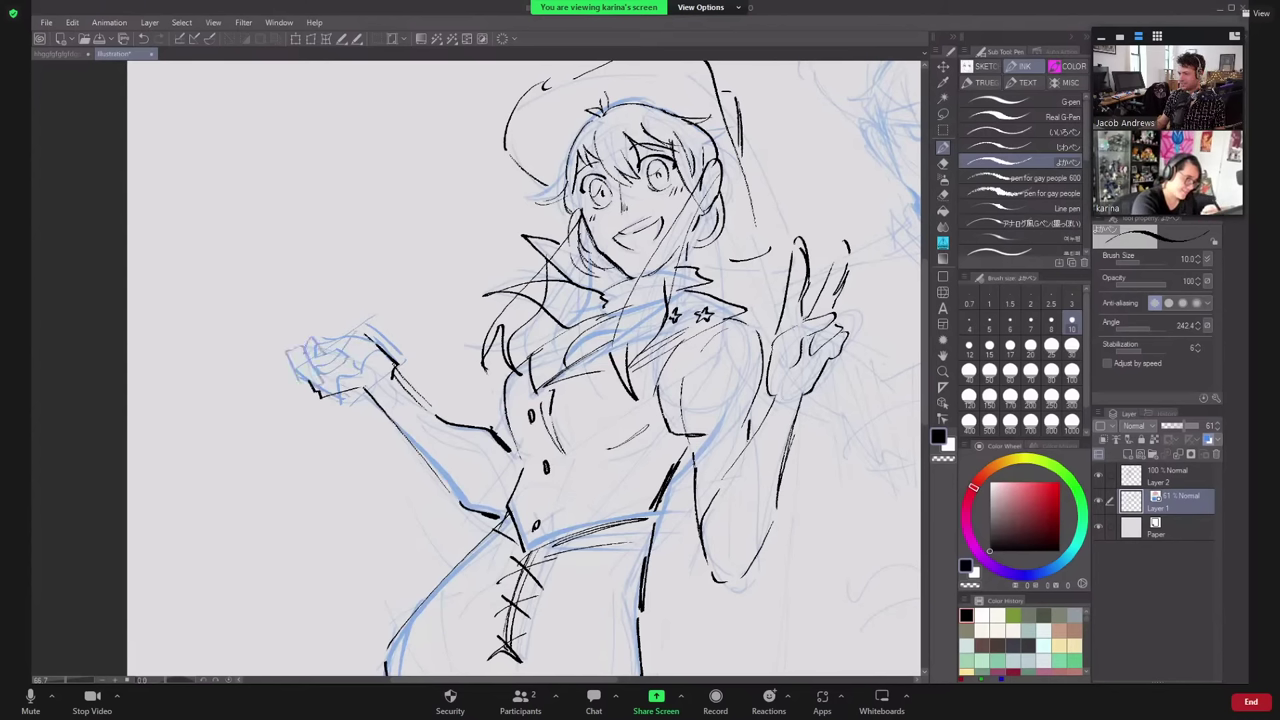
# - Return to Layer 2 and undo the outstretched arm's inking, the finger erasure and the new hand sketch
pyautogui.click(1178, 485)
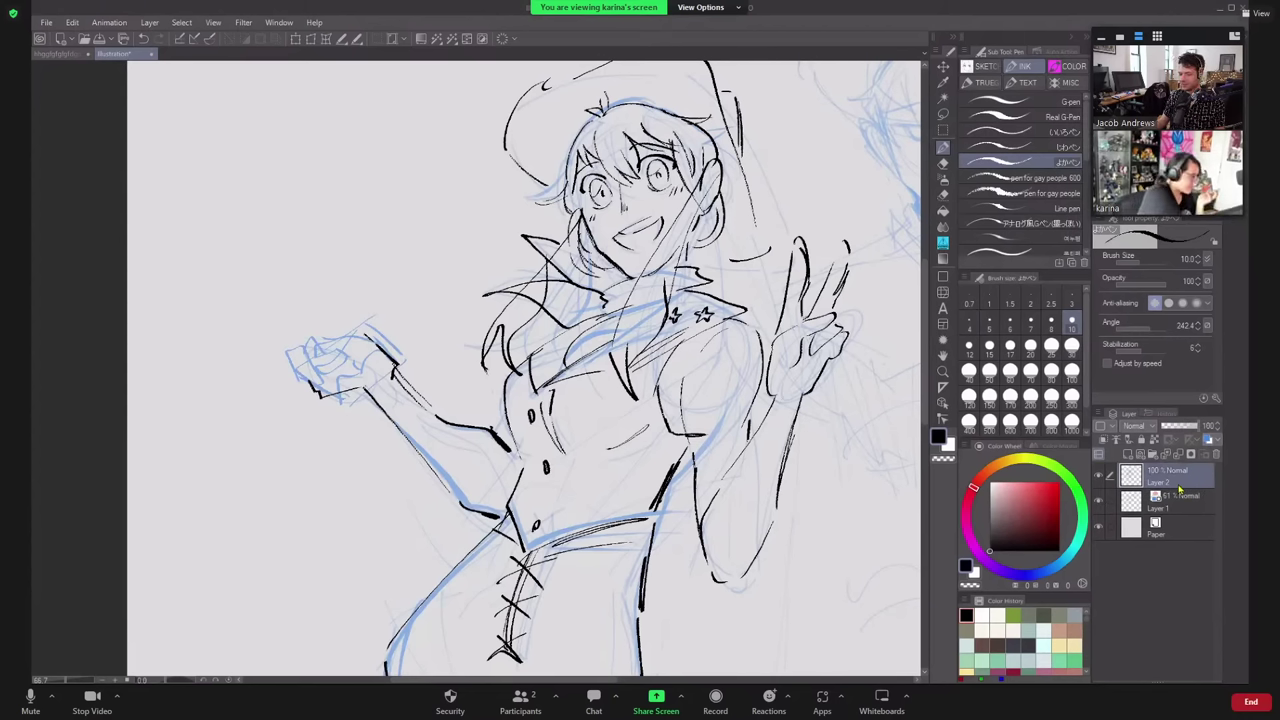
pyautogui.hotkey('ctrl', 'z')
pyautogui.hotkey('ctrl', 'z')
pyautogui.hotkey('ctrl', 'z')
pyautogui.hotkey('ctrl', 'z')
pyautogui.hotkey('ctrl', 'z')
pyautogui.hotkey('ctrl', 'z')
pyautogui.hotkey('ctrl', 'z')
pyautogui.hotkey('ctrl', 'z')
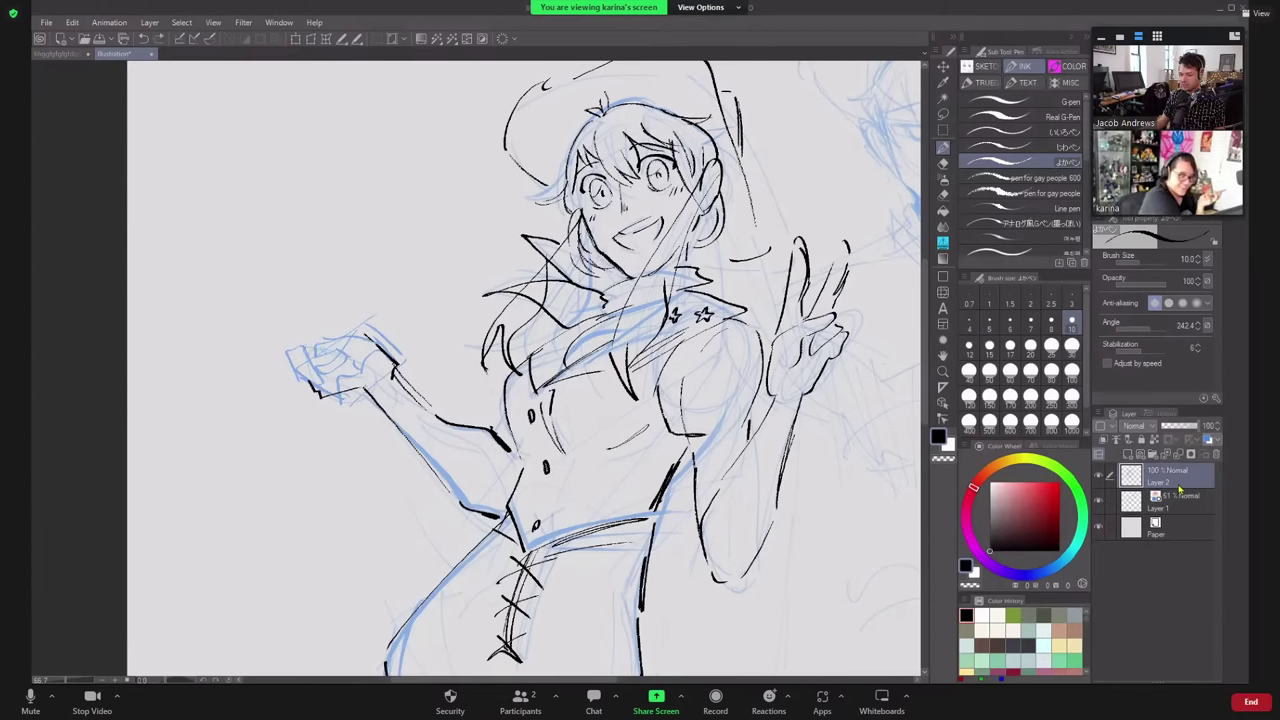
pyautogui.hotkey('ctrl', 'z')
pyautogui.hotkey('ctrl', 'z')
pyautogui.hotkey('ctrl', 'z')
pyautogui.hotkey('ctrl', 'z')
pyautogui.hotkey('ctrl', 'z')
pyautogui.hotkey('ctrl', 'z')
pyautogui.hotkey('ctrl', 'z')
pyautogui.hotkey('ctrl', 'z')
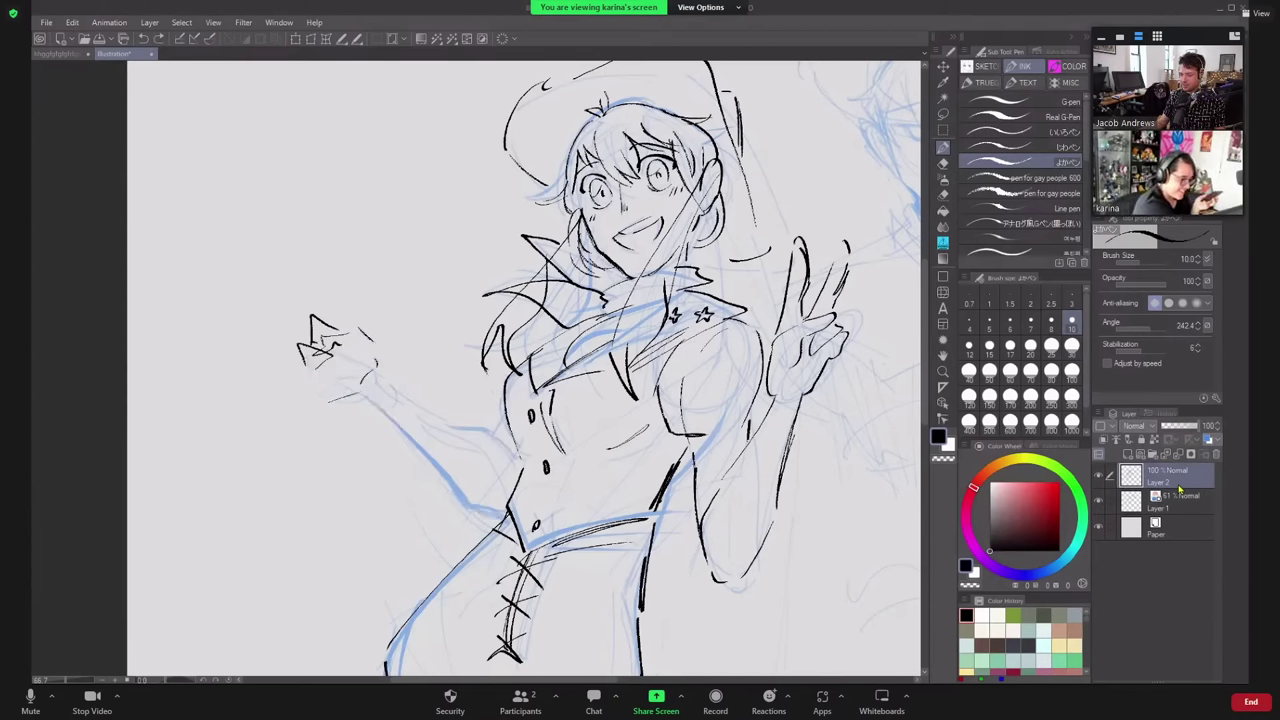
pyautogui.hotkey('ctrl', 'z')
pyautogui.hotkey('ctrl', 'z')
pyautogui.hotkey('ctrl', 'z')
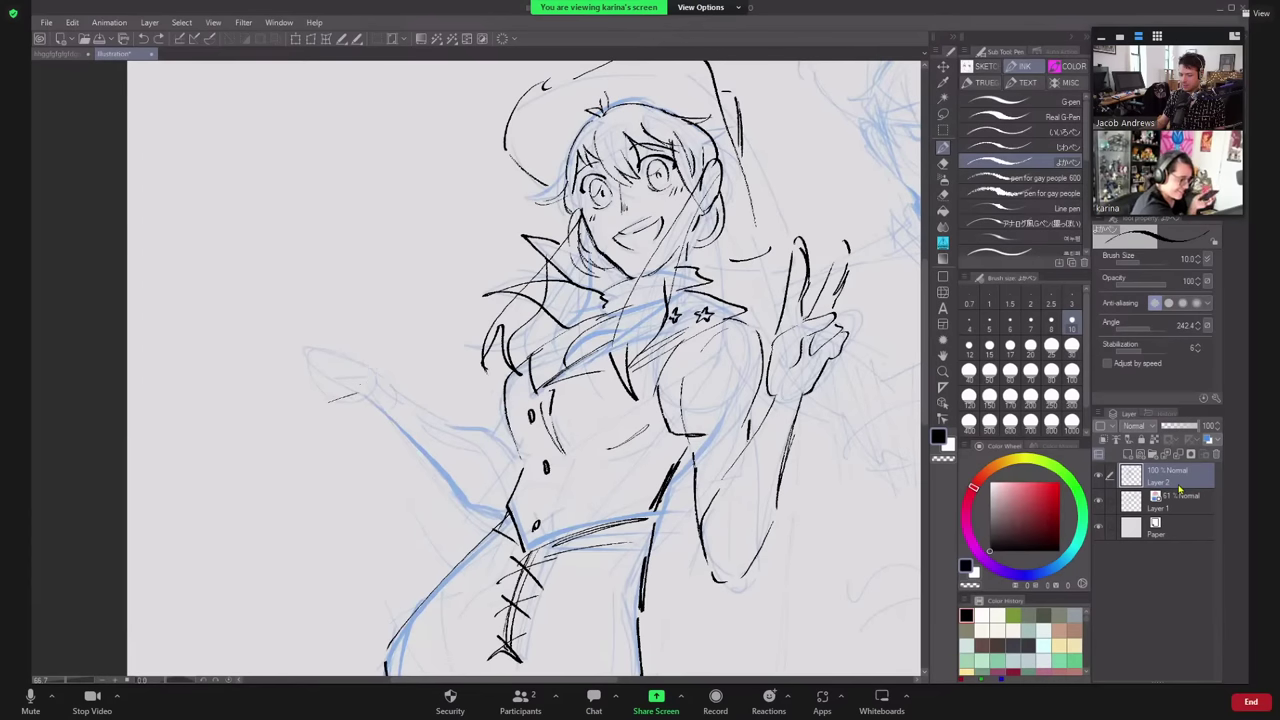
# - Ink a lowered left arm instead, with slanting lines running from the vest's side down past the hip
pyautogui.moveTo(506, 452); pyautogui.dragTo(469, 520)
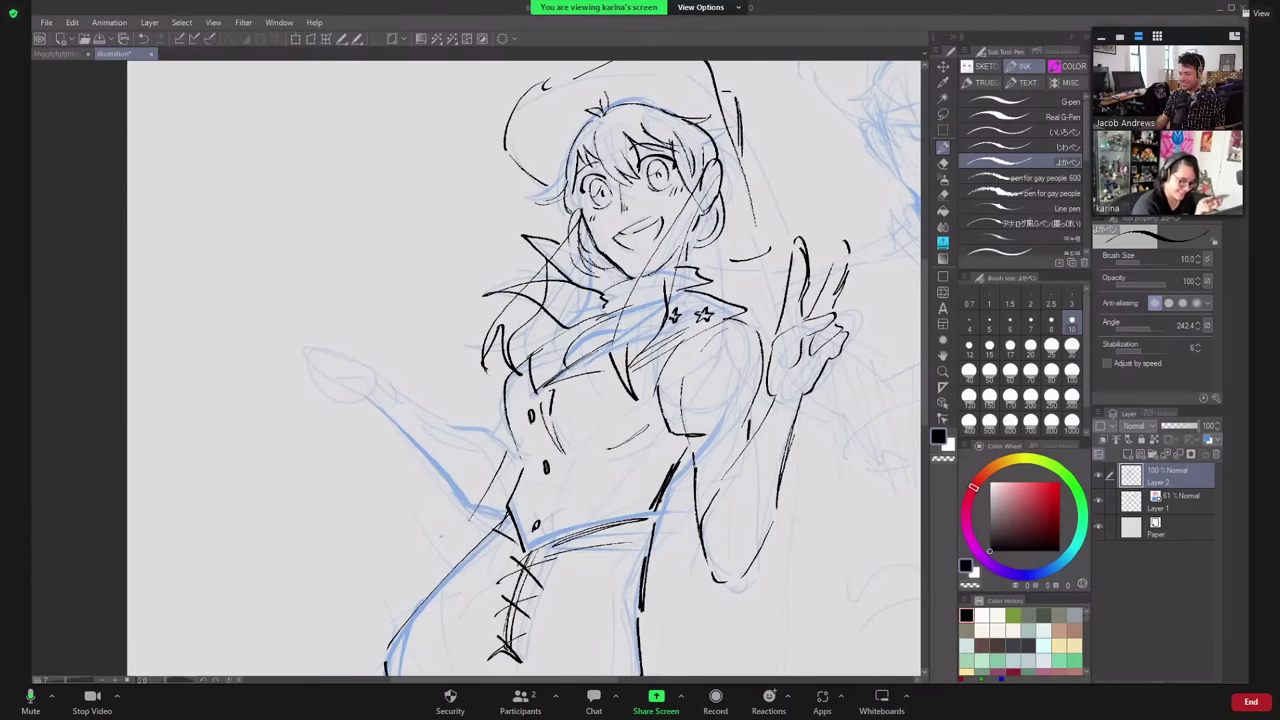
pyautogui.moveTo(488, 473); pyautogui.dragTo(432, 564)
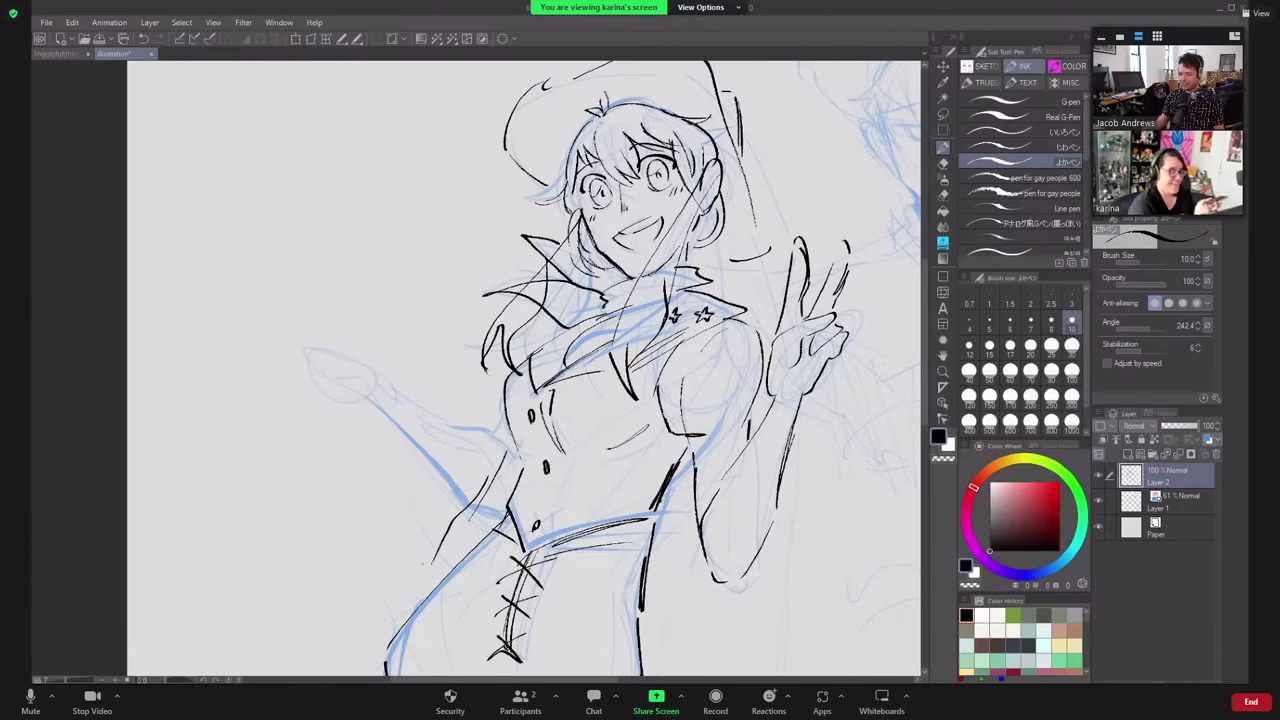
pyautogui.moveTo(813, 366)
pyautogui.mouseDown()
pyautogui.moveTo(726, 312)
pyautogui.moveTo(710, 172)
pyautogui.moveTo(722, 201)
pyautogui.mouseUp()
pyautogui.moveTo(552, 376); pyautogui.dragTo(526, 484)
pyautogui.moveTo(518, 522); pyautogui.dragTo(535, 597)
pyautogui.moveTo(693, 432)
pyautogui.mouseDown()
pyautogui.moveTo(662, 511)
pyautogui.moveTo(711, 496)
pyautogui.mouseUp()
pyautogui.moveTo(317, 613); pyautogui.dragTo(325, 668)
# - Ink the second figure's hat with a front brim curve and the left brim edges, undoing the misplaced crown curl
pyautogui.moveTo(833, 349)
pyautogui.mouseDown()
pyautogui.moveTo(746, 499)
pyautogui.moveTo(633, 453)
pyautogui.mouseUp()
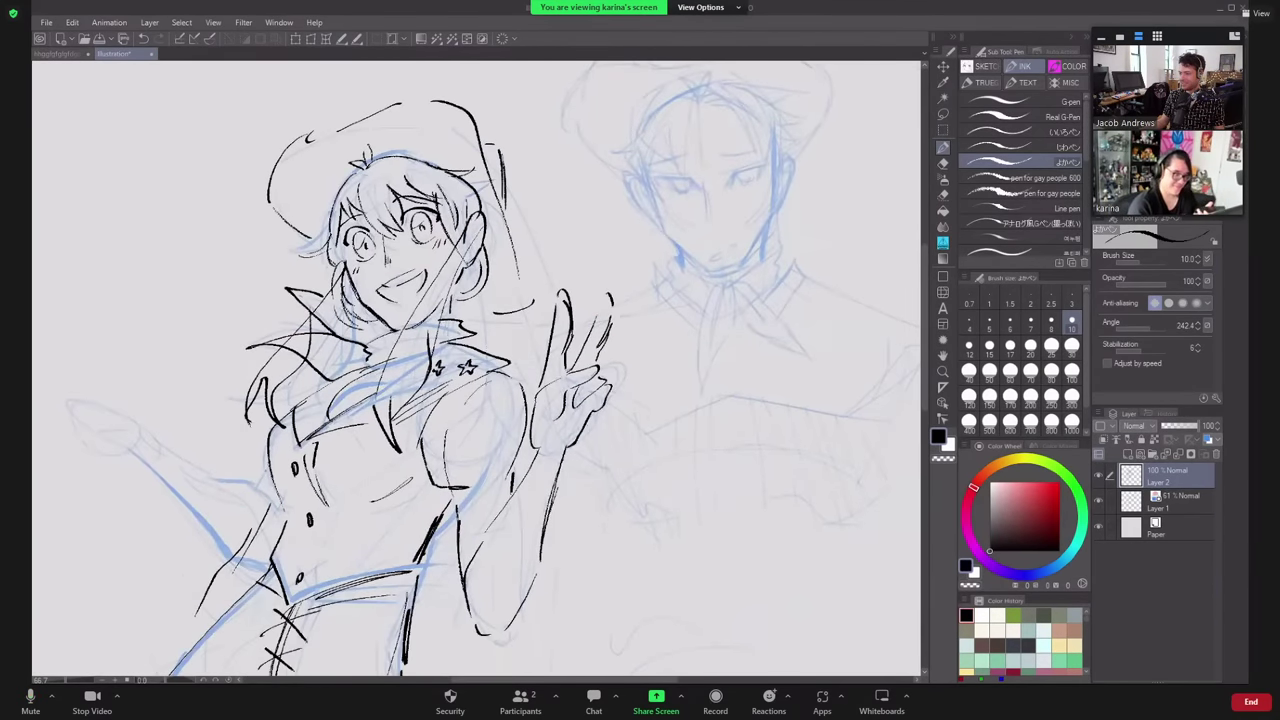
pyautogui.moveTo(755, 433); pyautogui.dragTo(668, 500)
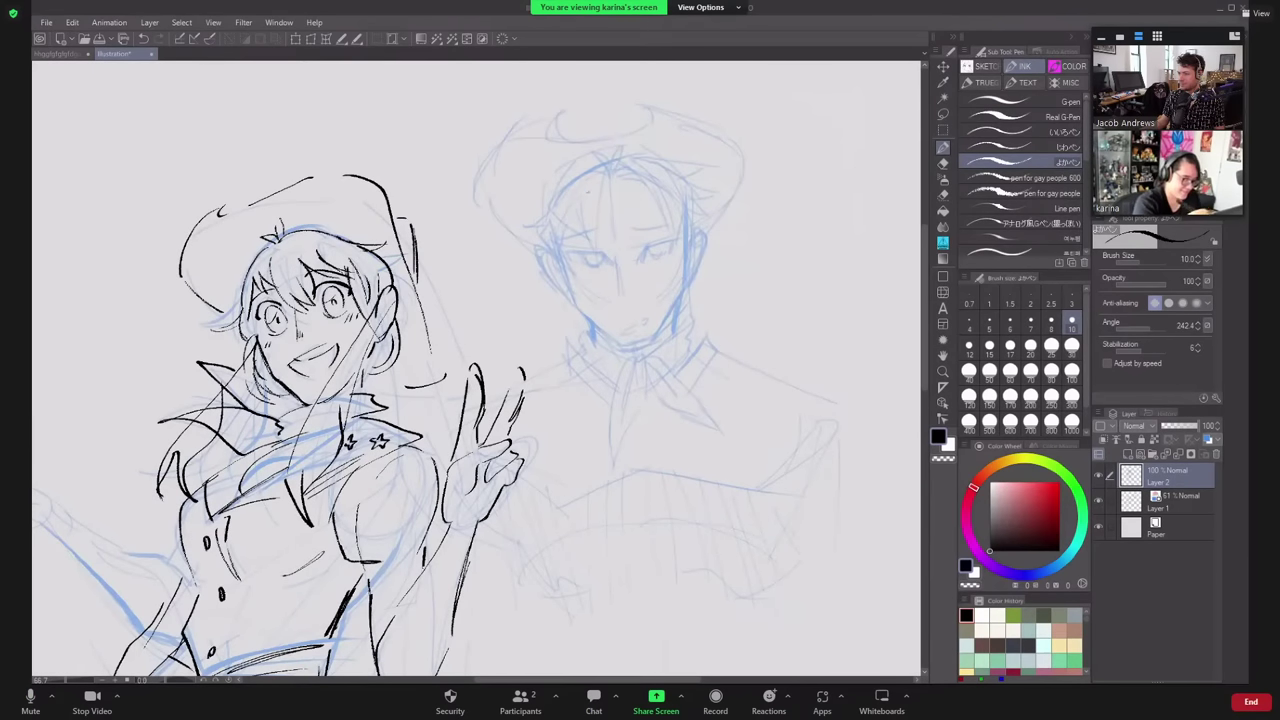
pyautogui.moveTo(521, 200); pyautogui.dragTo(647, 161)
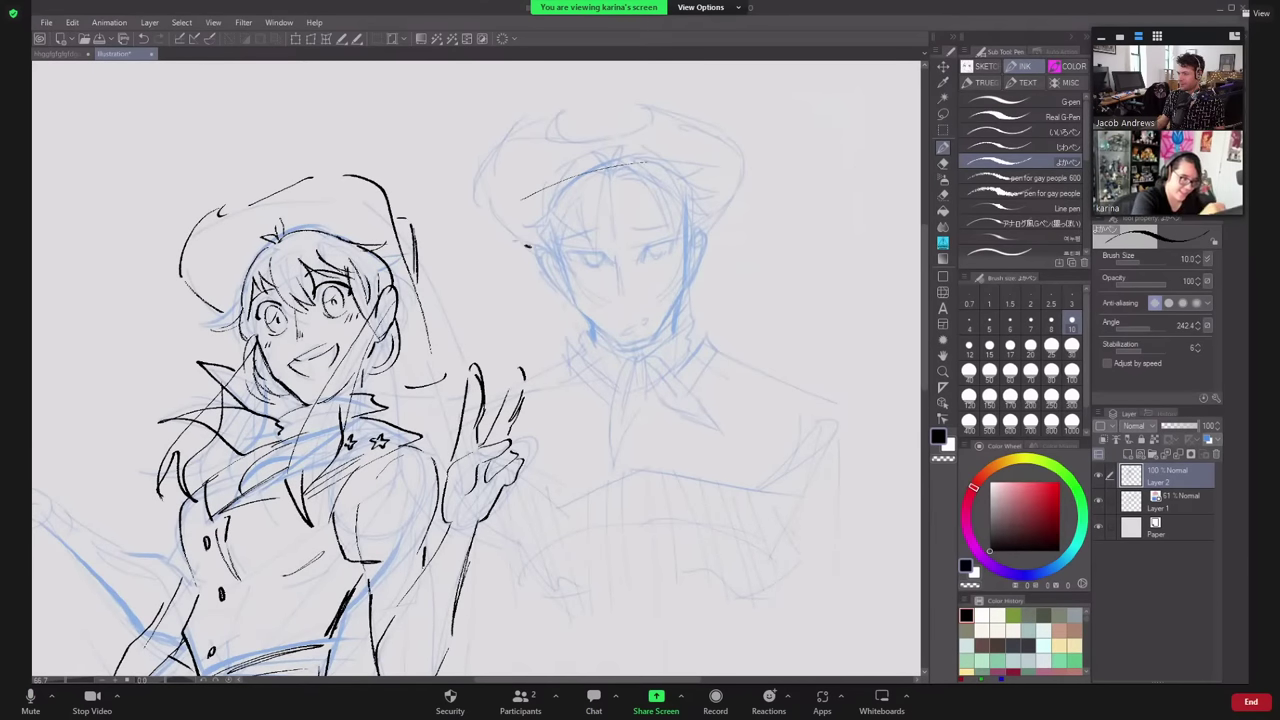
pyautogui.moveTo(479, 221); pyautogui.dragTo(530, 247)
pyautogui.moveTo(476, 199)
pyautogui.mouseDown()
pyautogui.moveTo(532, 131)
pyautogui.moveTo(579, 103)
pyautogui.moveTo(572, 150)
pyautogui.mouseUp()
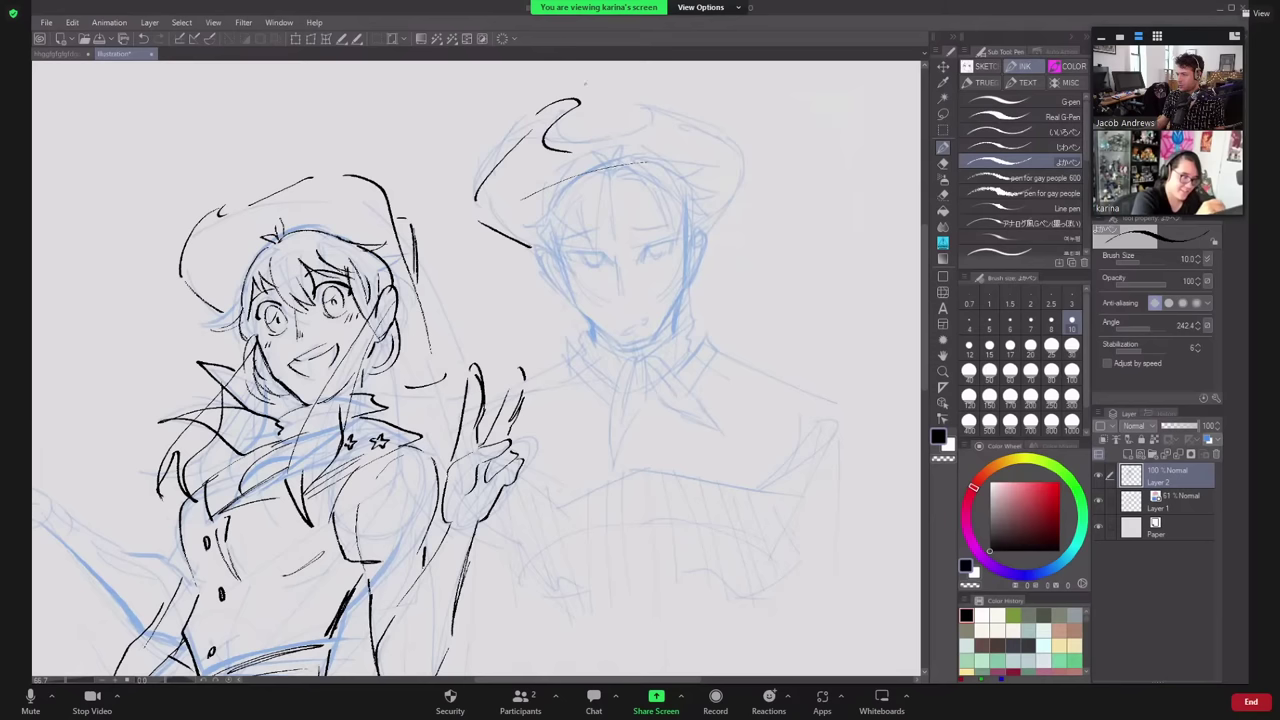
pyautogui.hotkey('ctrl', 'z')
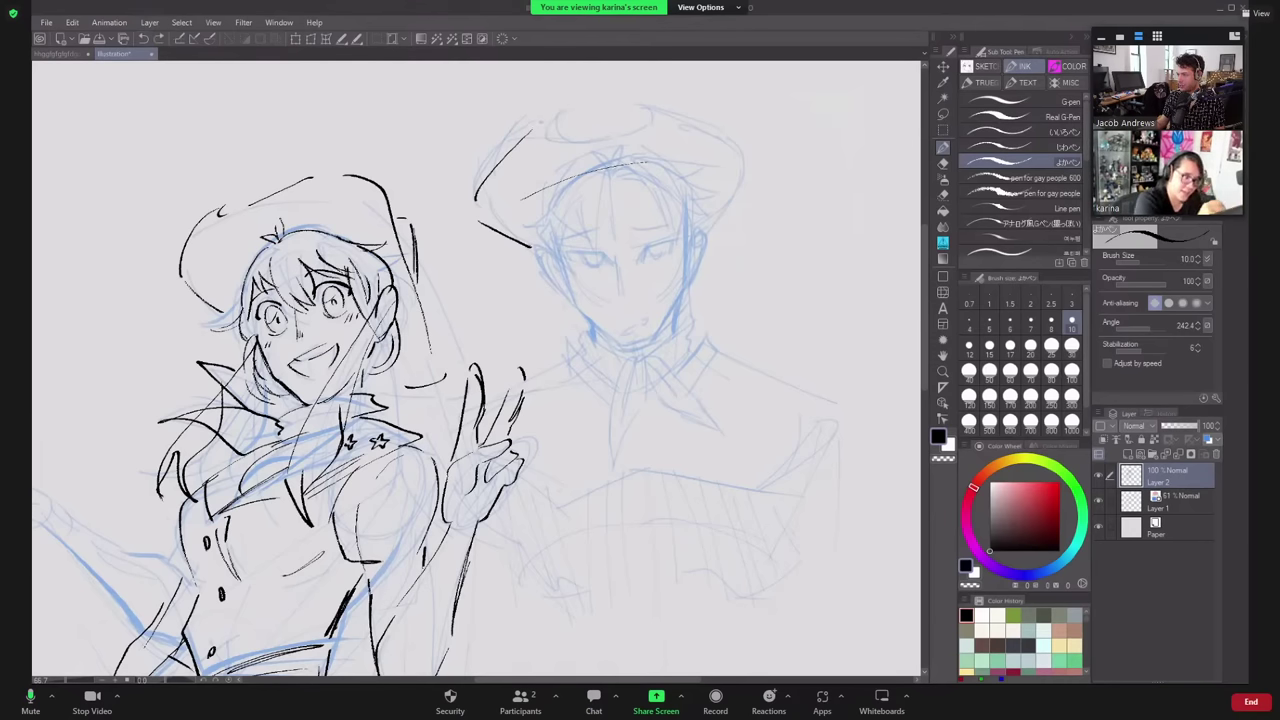
# - Ink the hat's dipped crown, the slope down to the right and the curled right brim, undoing the extra crown stroke
pyautogui.moveTo(539, 123)
pyautogui.mouseDown()
pyautogui.moveTo(570, 109)
pyautogui.moveTo(621, 131)
pyautogui.moveTo(738, 128)
pyautogui.moveTo(763, 153)
pyautogui.moveTo(708, 224)
pyautogui.mouseUp()
pyautogui.moveTo(750, 138); pyautogui.dragTo(738, 206)
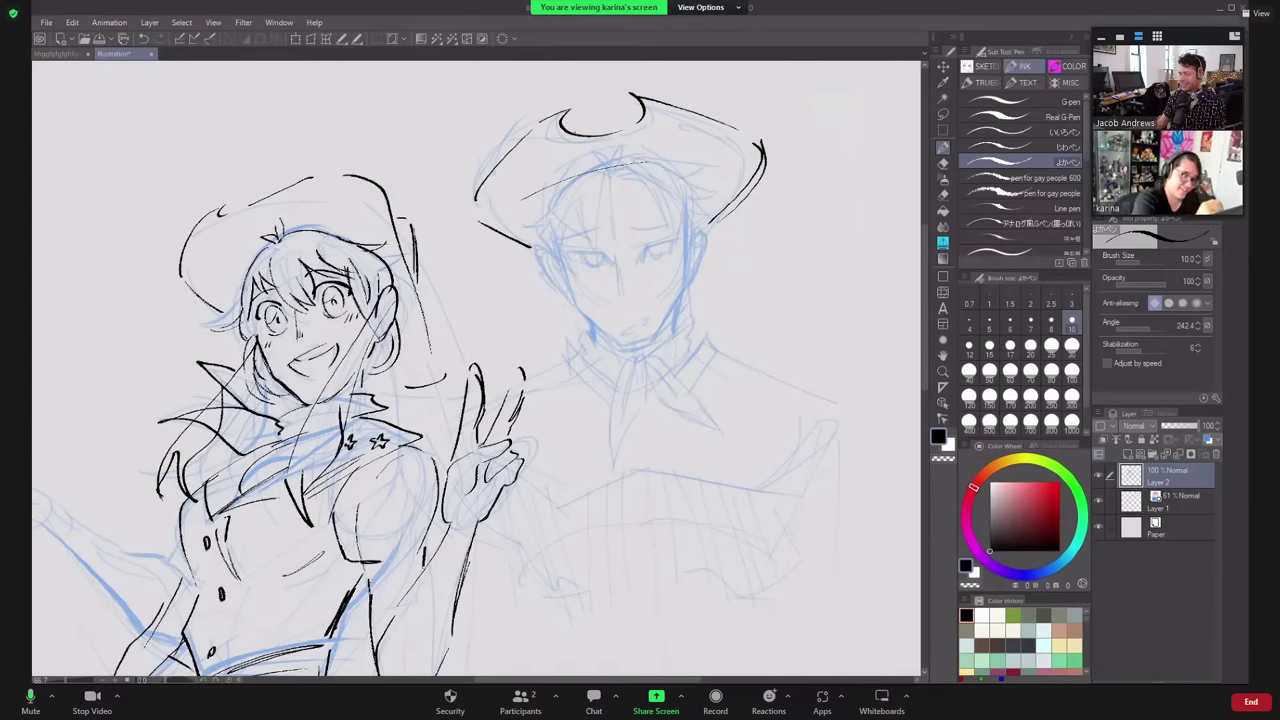
pyautogui.moveTo(586, 119); pyautogui.dragTo(636, 114)
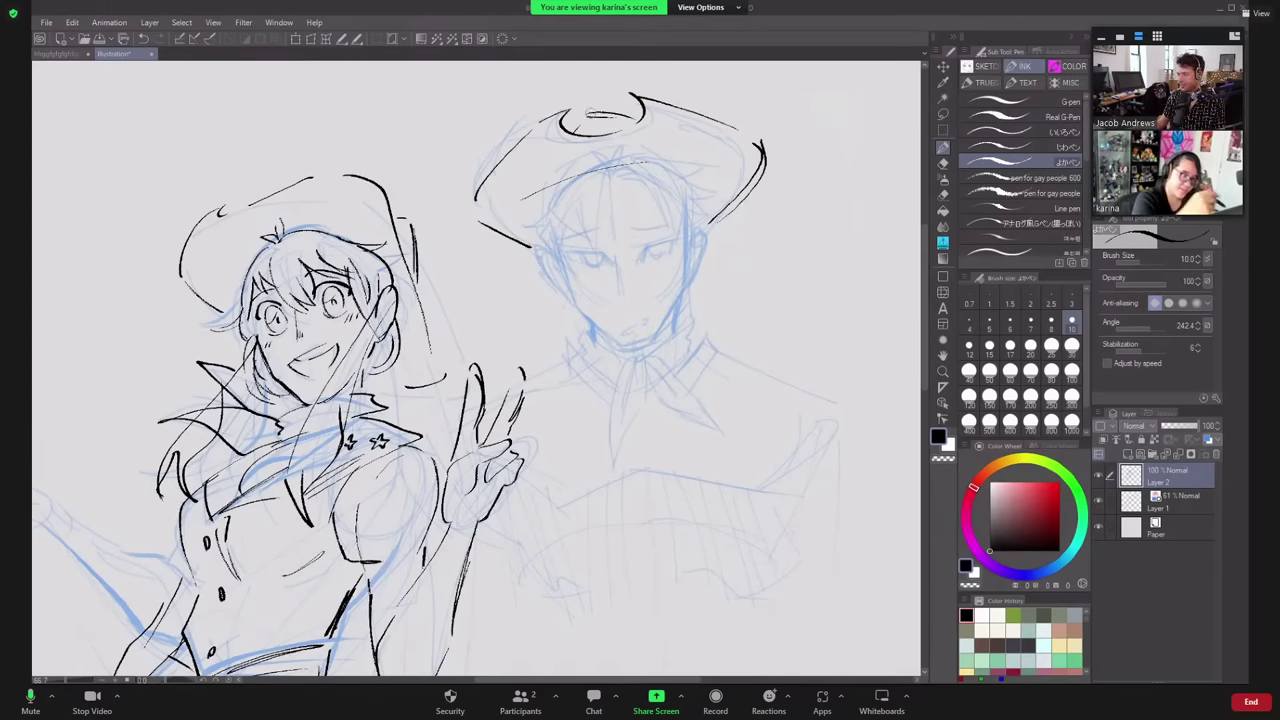
pyautogui.hotkey('ctrl', 'z')
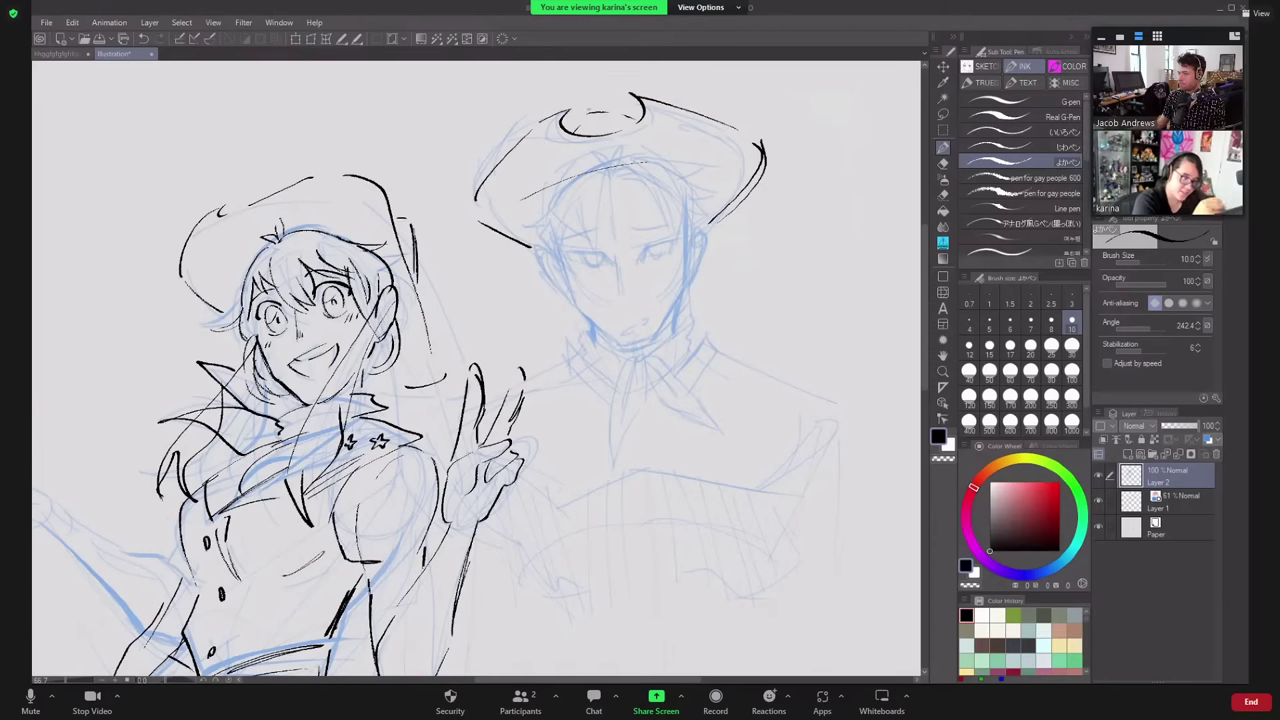
# - Ink the hat's inner crown line and the brim curve over the forehead, plus the second figure's small tuft and pointed left bangs
pyautogui.moveTo(604, 115); pyautogui.dragTo(638, 111)
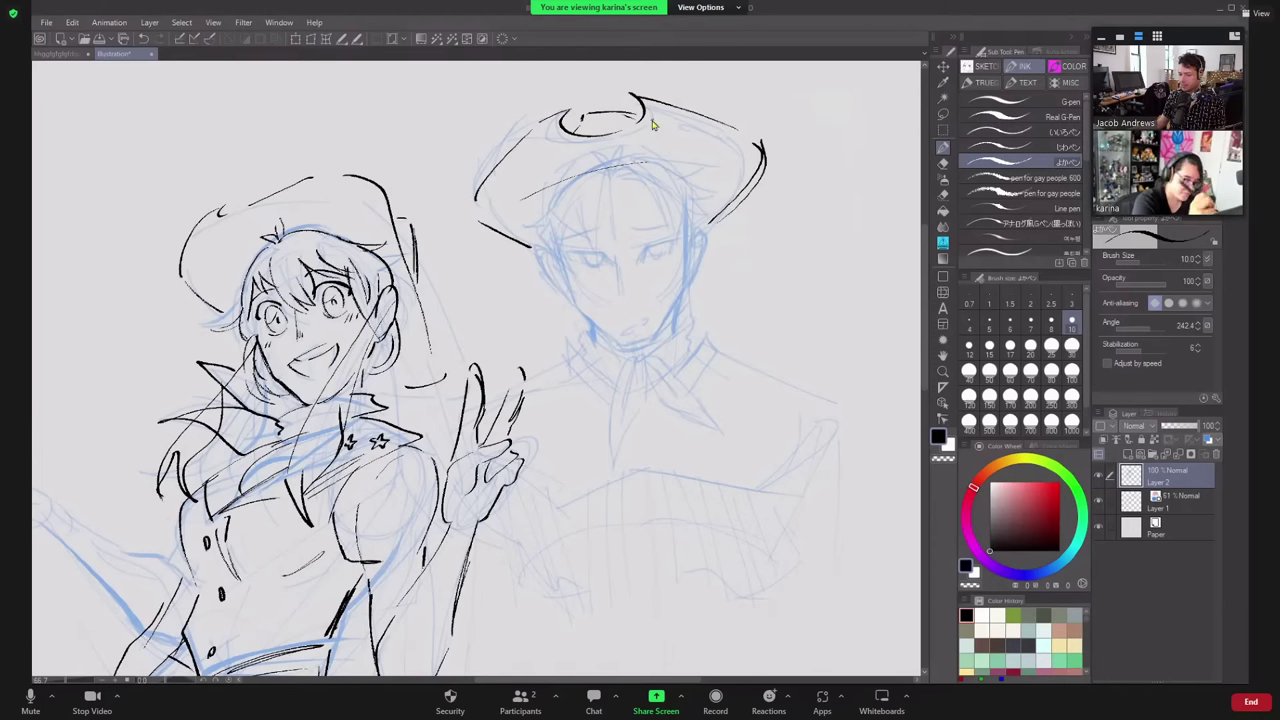
pyautogui.moveTo(552, 197)
pyautogui.mouseDown()
pyautogui.moveTo(577, 175)
pyautogui.moveTo(666, 175)
pyautogui.mouseUp()
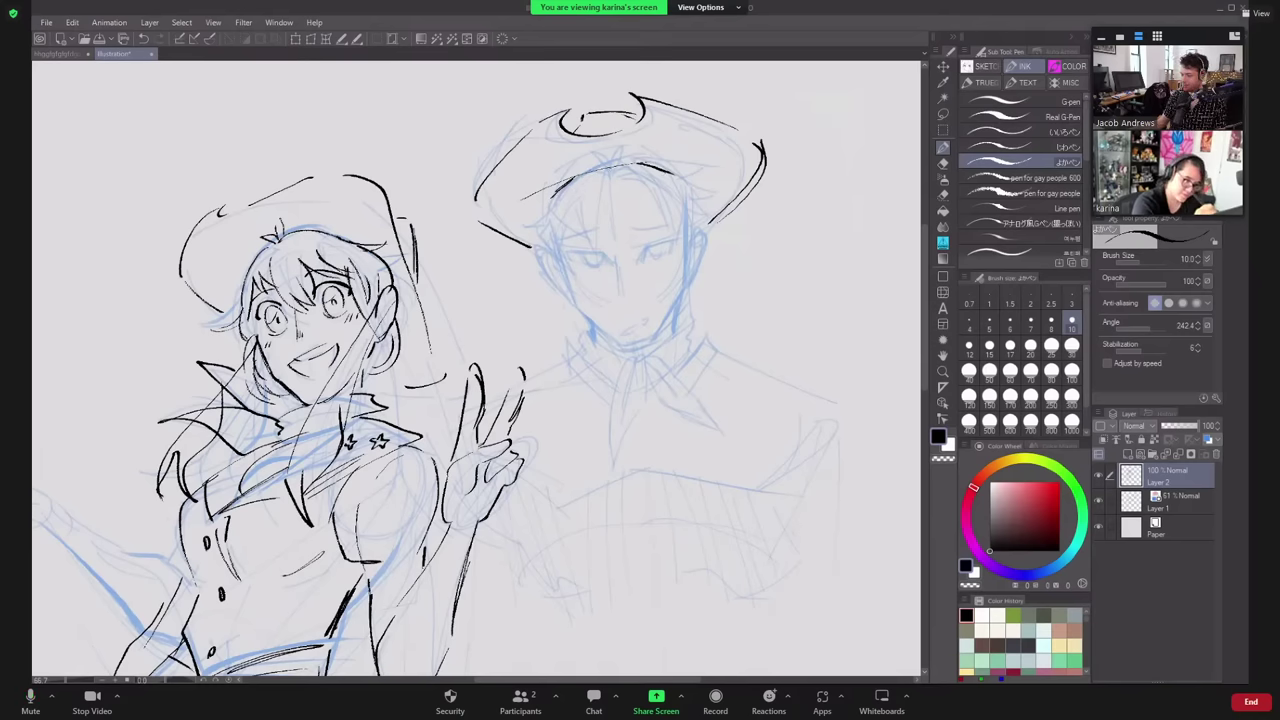
pyautogui.moveTo(604, 156)
pyautogui.mouseDown()
pyautogui.moveTo(626, 150)
pyautogui.moveTo(598, 180)
pyautogui.moveTo(604, 168)
pyautogui.moveTo(598, 244)
pyautogui.mouseUp()
pyautogui.moveTo(588, 198); pyautogui.dragTo(572, 228)
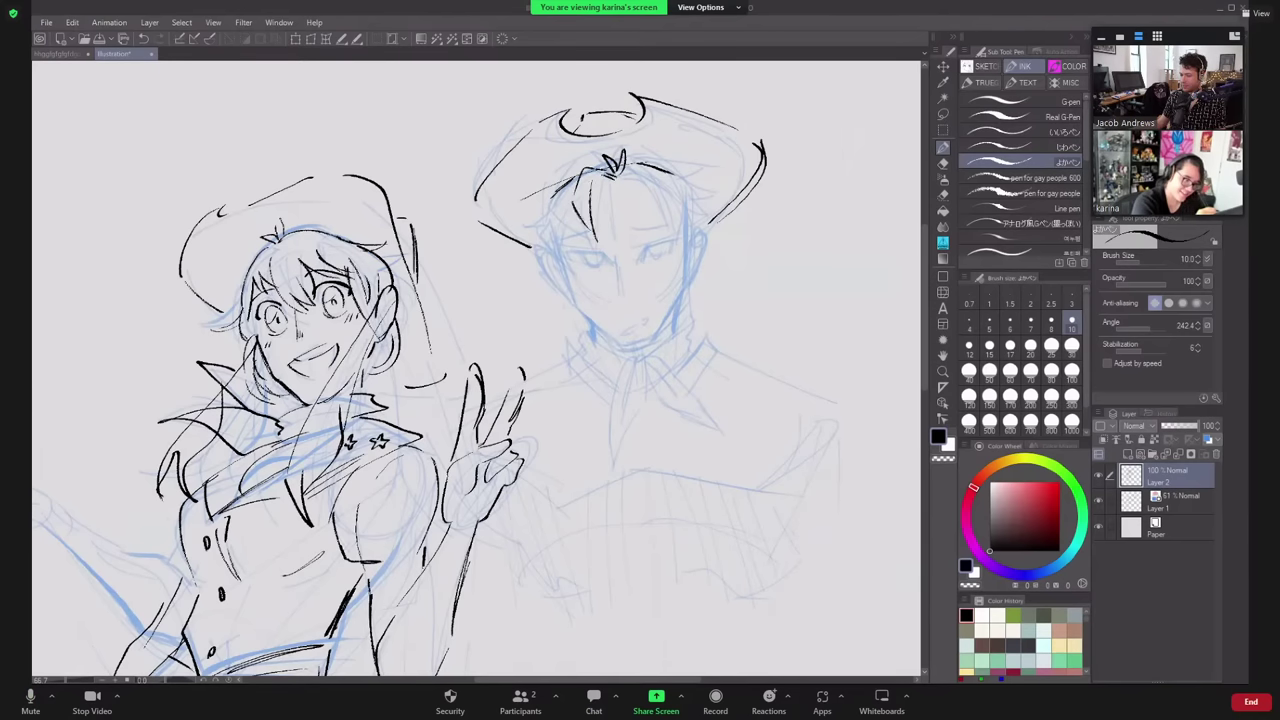
pyautogui.moveTo(606, 175)
pyautogui.mouseDown()
pyautogui.moveTo(590, 208)
pyautogui.moveTo(548, 232)
pyautogui.moveTo(566, 242)
pyautogui.mouseUp()
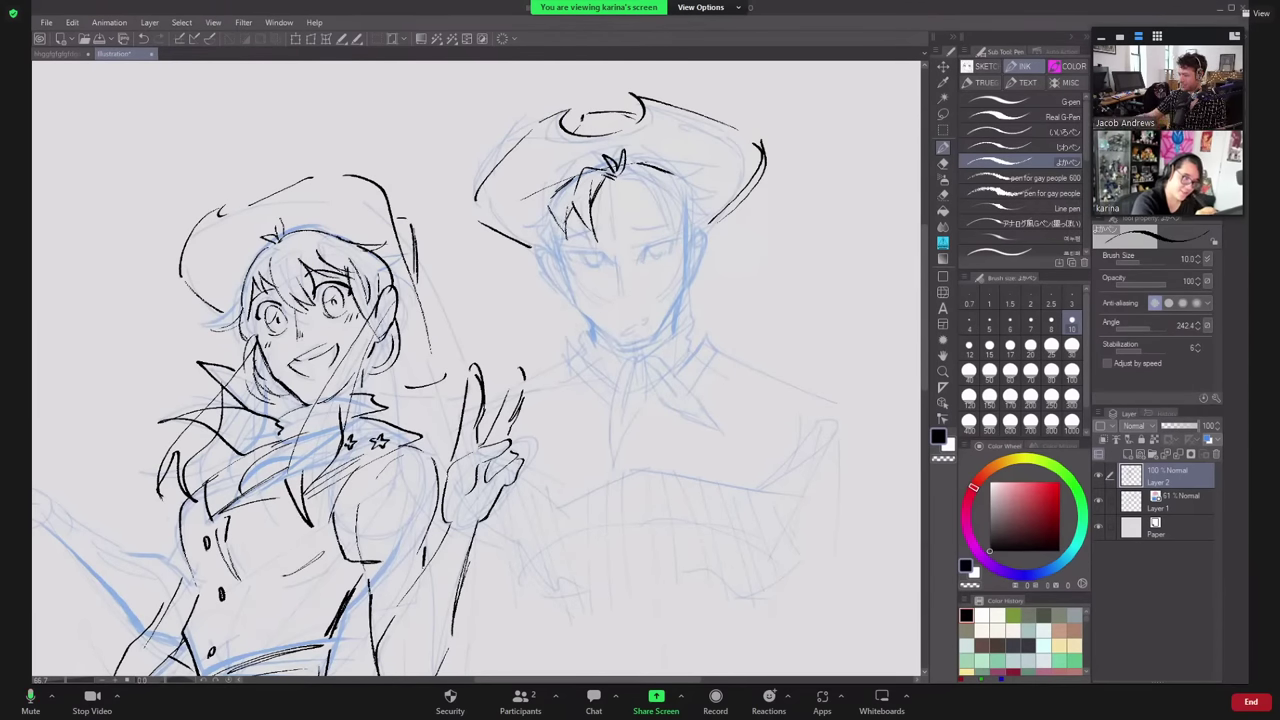
pyautogui.moveTo(542, 214)
pyautogui.mouseDown()
pyautogui.moveTo(527, 224)
pyautogui.moveTo(558, 256)
pyautogui.mouseUp()
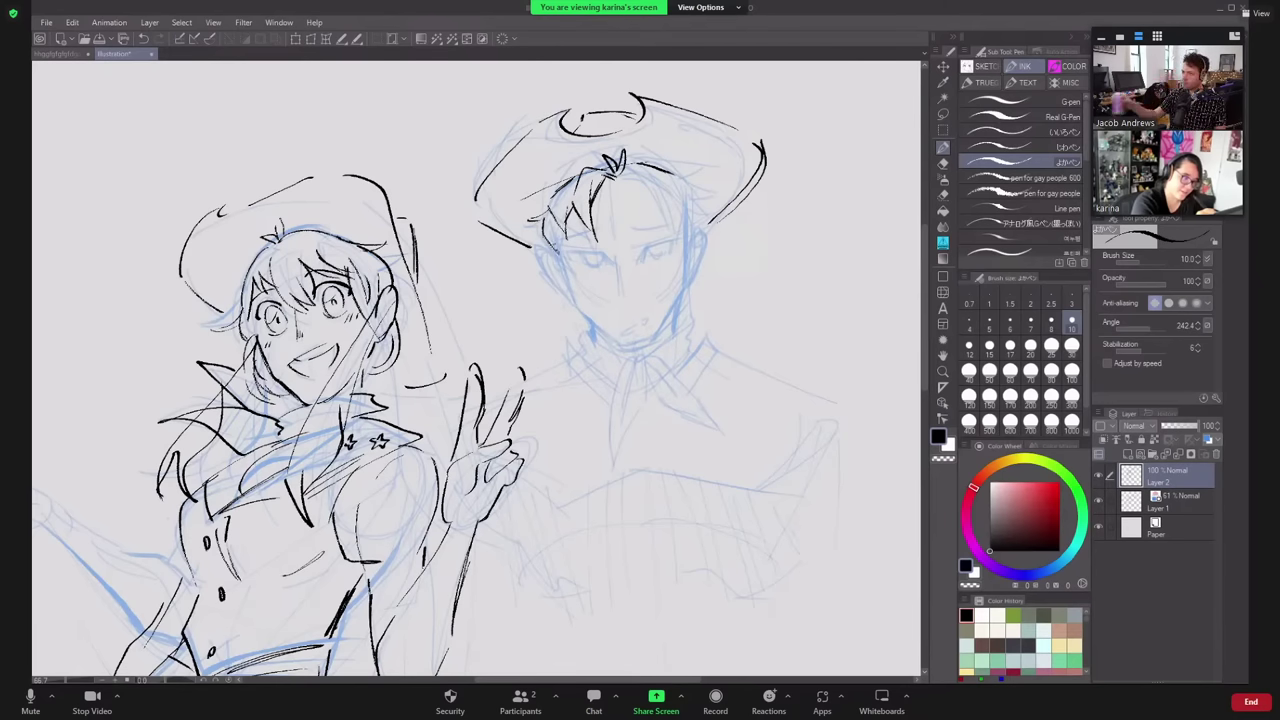
pyautogui.moveTo(552, 209); pyautogui.dragTo(557, 251)
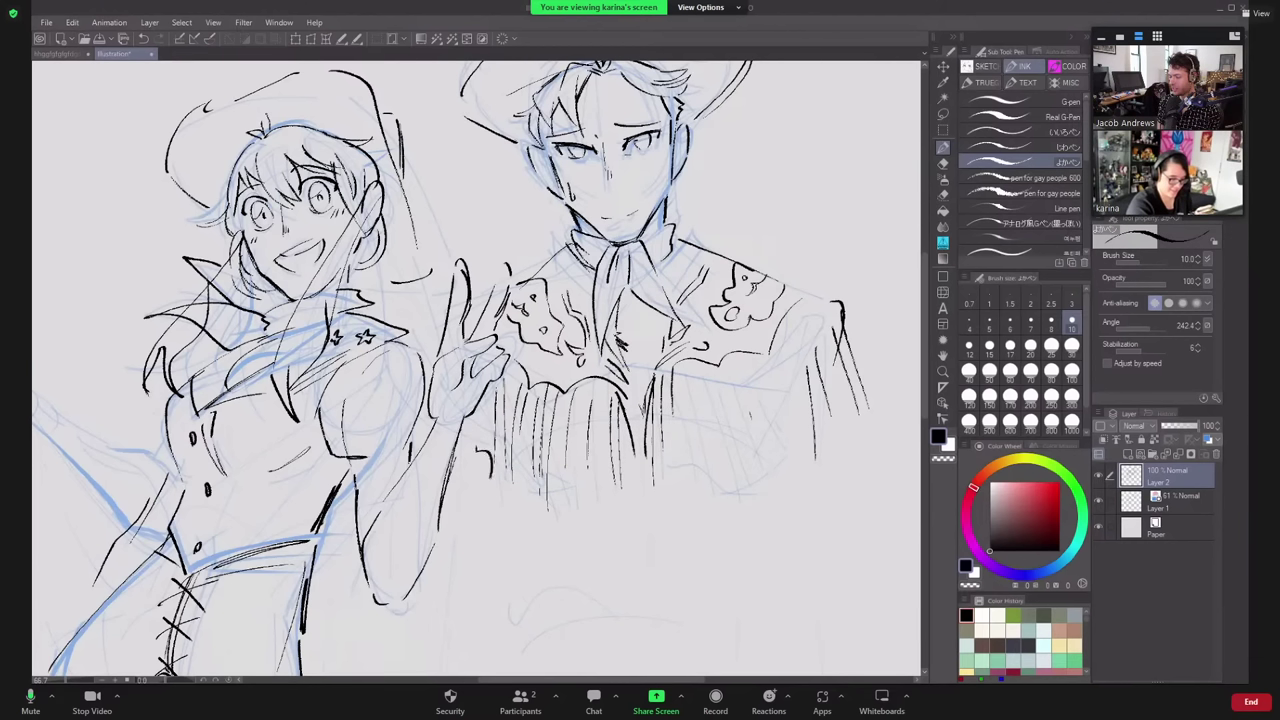
# - Ink the wavy, ragged lower hem of the second figure's fringed shirt across both sides
pyautogui.moveTo(668, 474)
pyautogui.mouseDown()
pyautogui.moveTo(684, 510)
pyautogui.moveTo(752, 504)
pyautogui.mouseUp()
pyautogui.moveTo(660, 473); pyautogui.dragTo(661, 503)
pyautogui.moveTo(662, 489)
pyautogui.mouseDown()
pyautogui.moveTo(755, 501)
pyautogui.moveTo(827, 439)
pyautogui.mouseUp()
pyautogui.moveTo(834, 348); pyautogui.dragTo(822, 460)
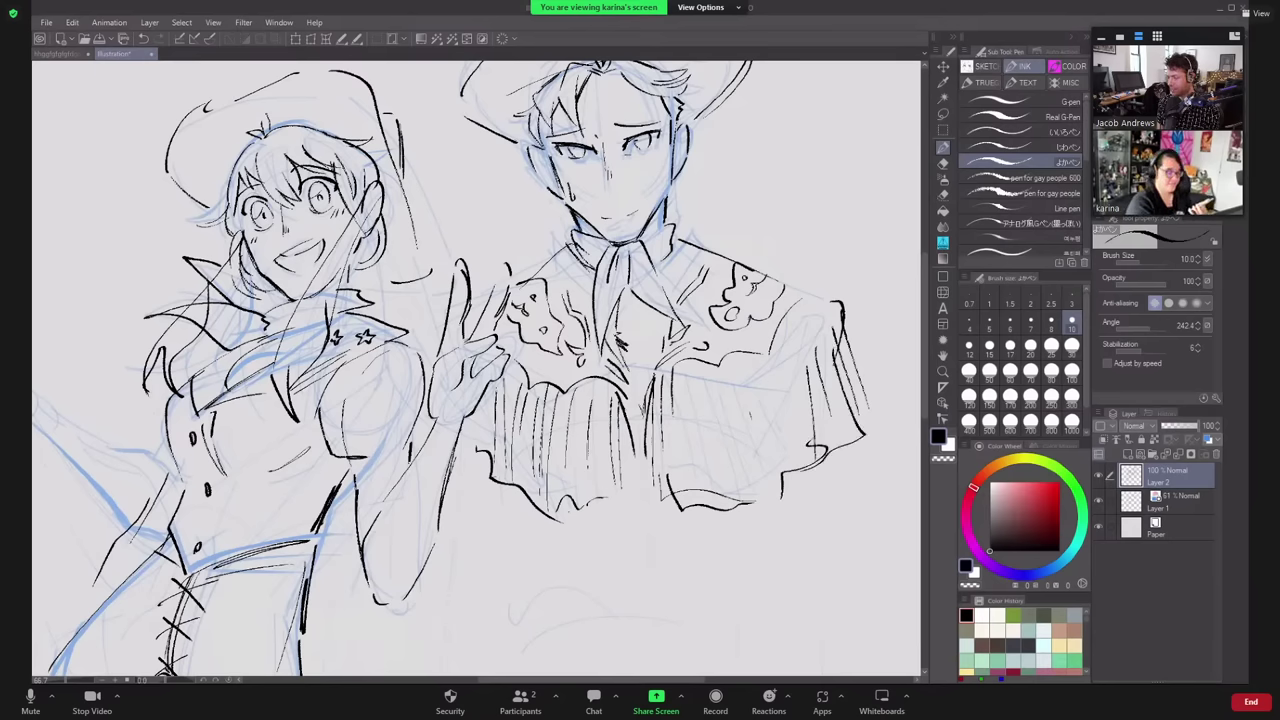
pyautogui.moveTo(490, 480); pyautogui.dragTo(458, 458)
pyautogui.moveTo(769, 378); pyautogui.dragTo(797, 268)
pyautogui.moveTo(525, 380)
pyautogui.mouseDown()
pyautogui.moveTo(545, 522)
pyautogui.moveTo(555, 497)
pyautogui.mouseUp()
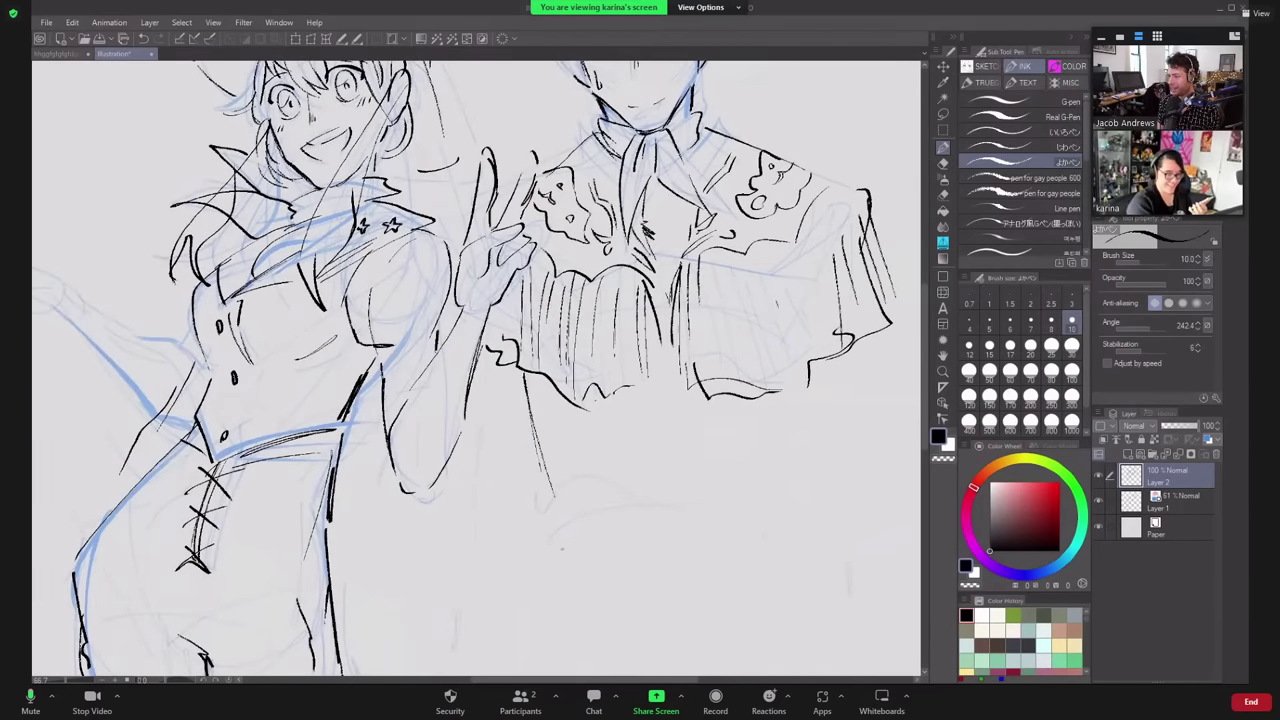
pyautogui.moveTo(830, 366); pyautogui.dragTo(805, 492)
pyautogui.hotkey('ctrl', '-')
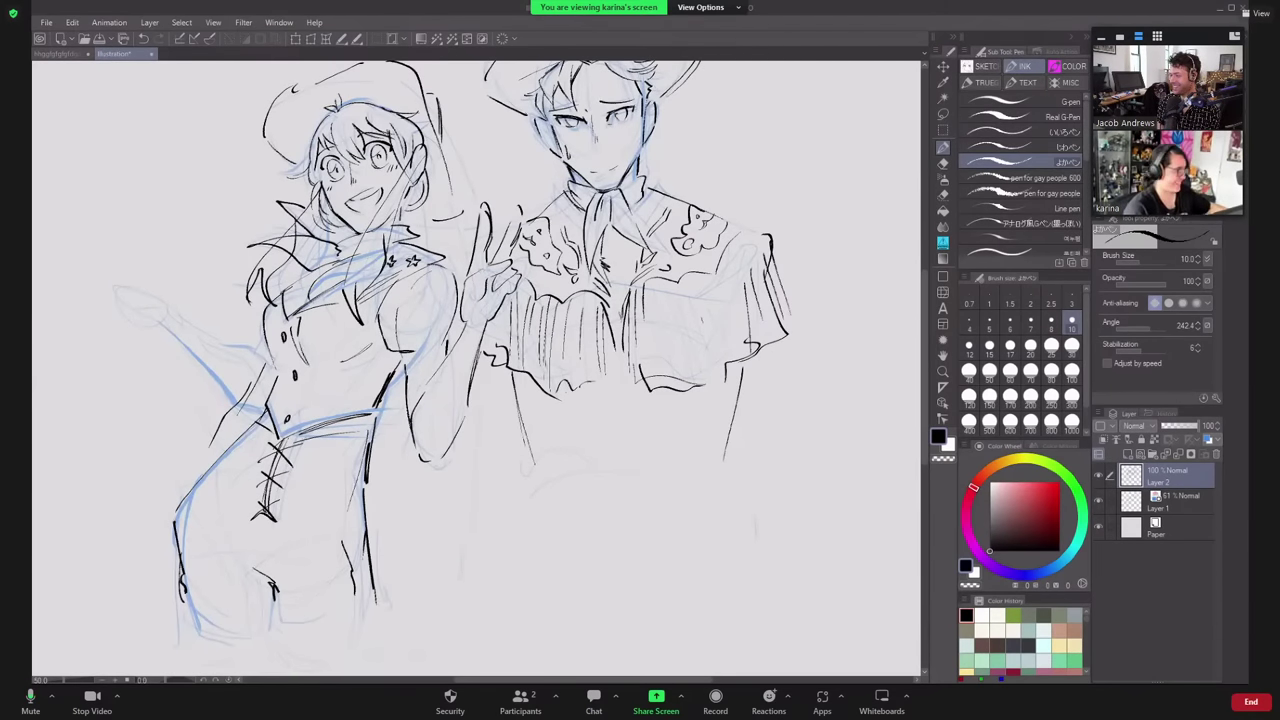
pyautogui.hotkey('ctrl', 'z')
pyautogui.hotkey('ctrl', 'z')
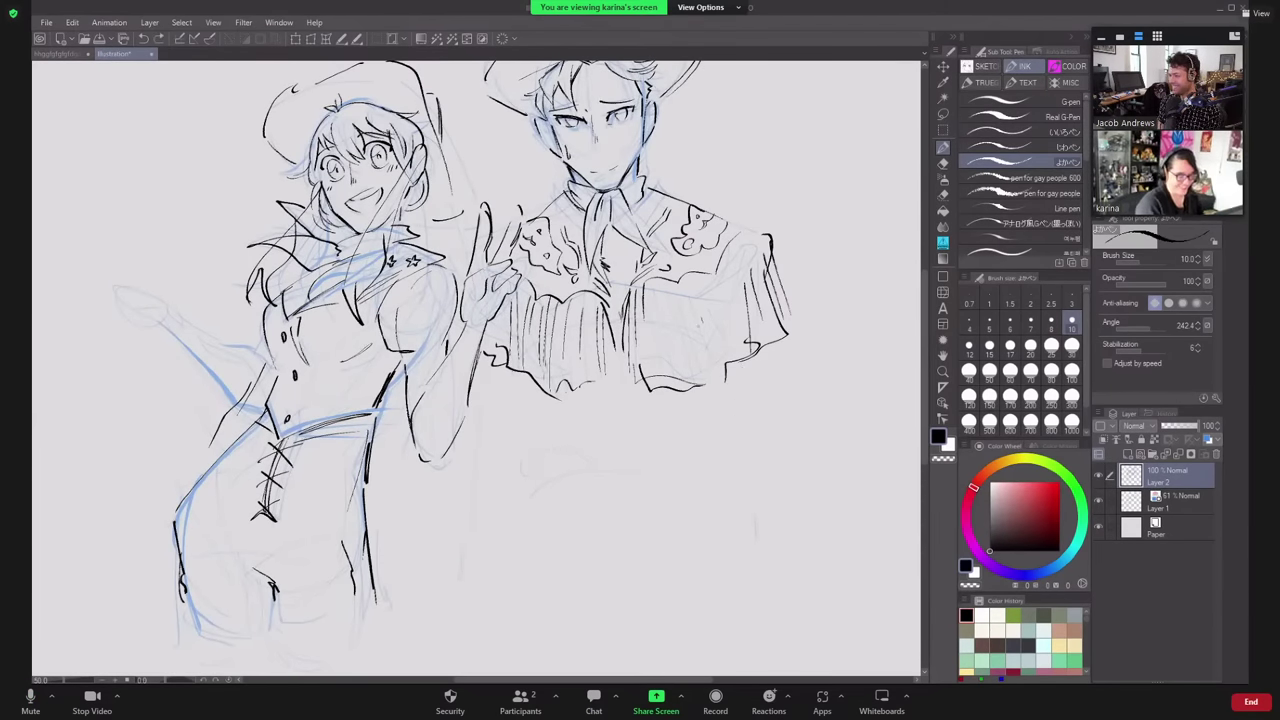
# - Ink the second figure's tapering torso sides below the fringe, ending in a belt with a square buckle
pyautogui.moveTo(519, 383); pyautogui.dragTo(540, 490)
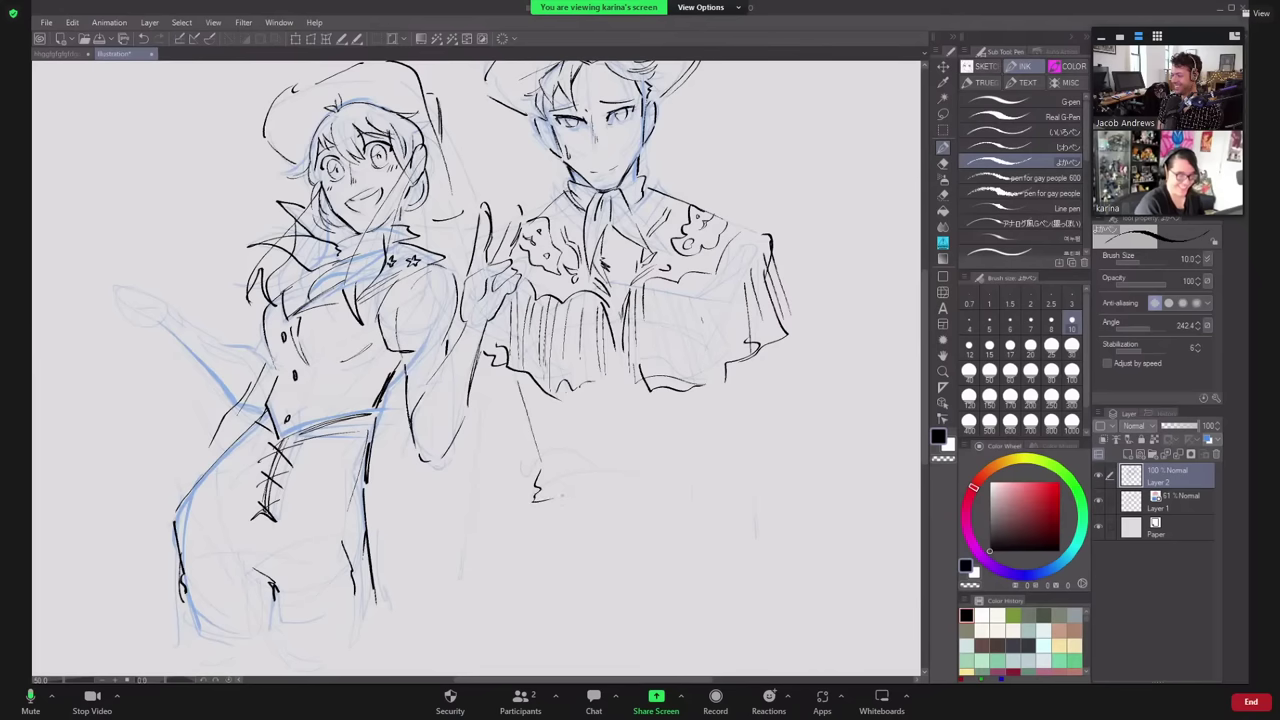
pyautogui.moveTo(728, 372); pyautogui.dragTo(713, 482)
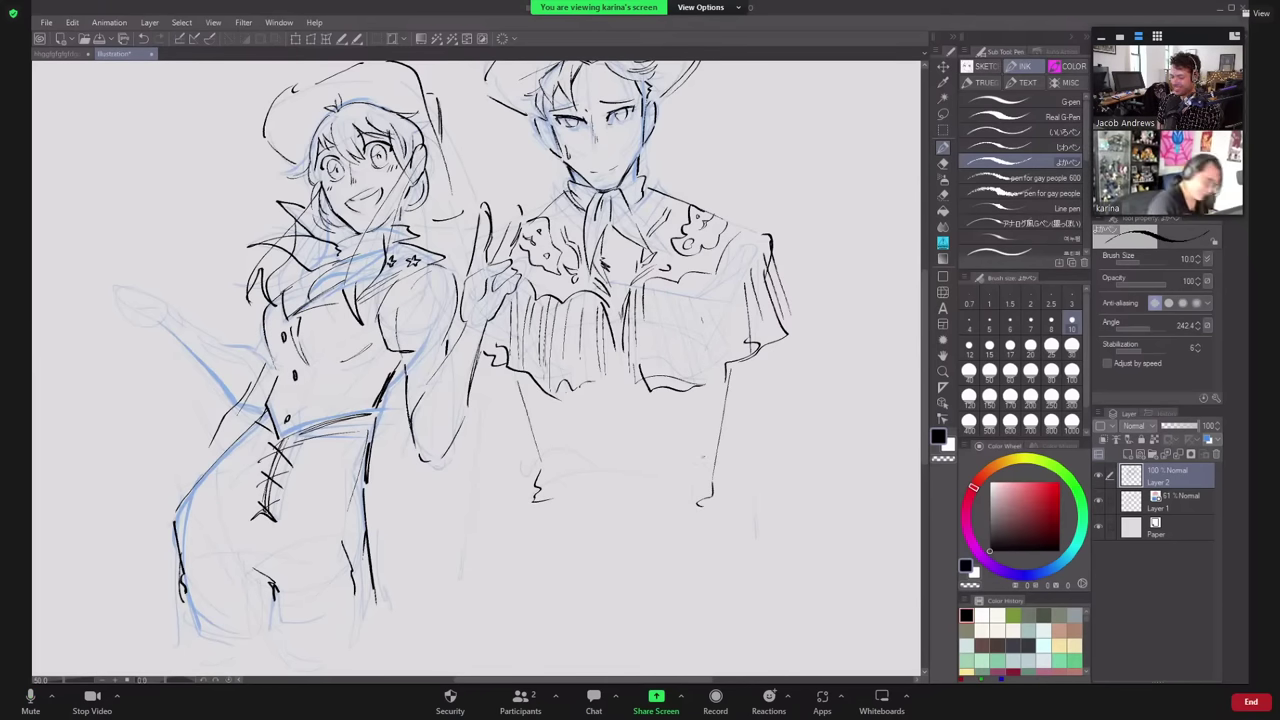
pyautogui.moveTo(538, 491); pyautogui.dragTo(712, 490)
pyautogui.moveTo(540, 517); pyautogui.dragTo(686, 527)
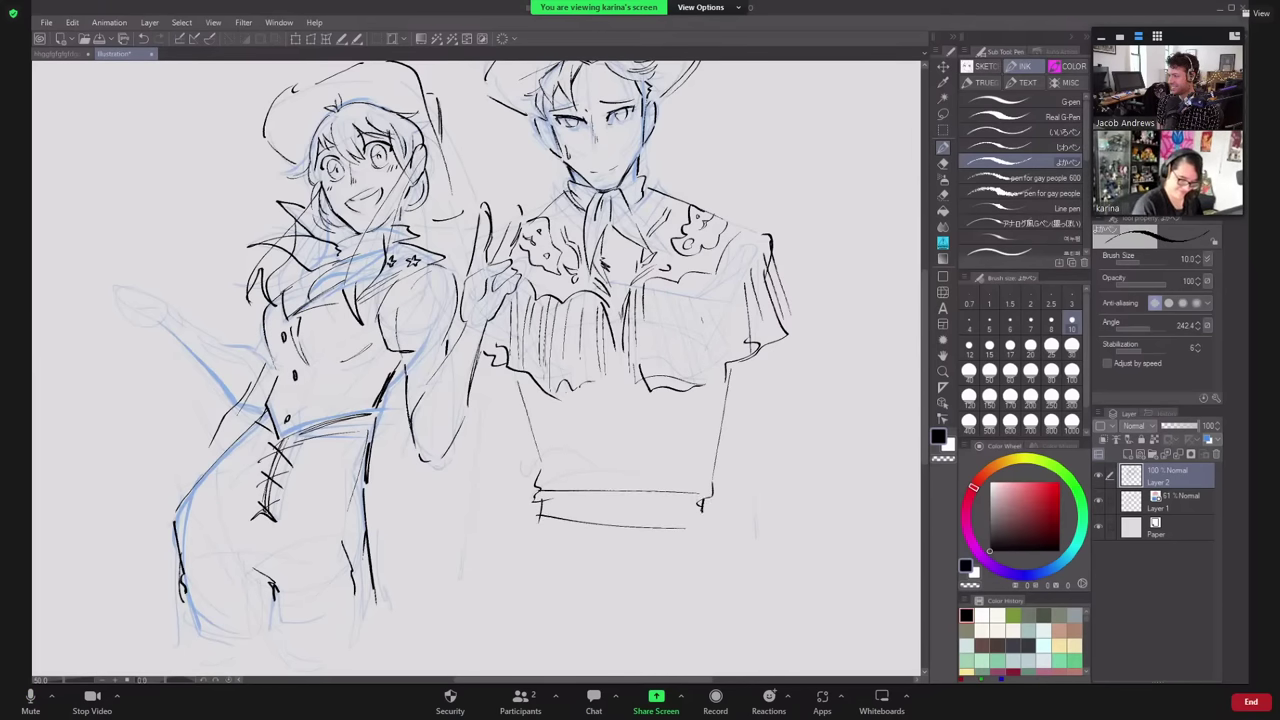
pyautogui.moveTo(589, 495)
pyautogui.mouseDown()
pyautogui.moveTo(589, 519)
pyautogui.moveTo(600, 531)
pyautogui.moveTo(607, 521)
pyautogui.mouseUp()
pyautogui.hotkey('ctrl', 'z')
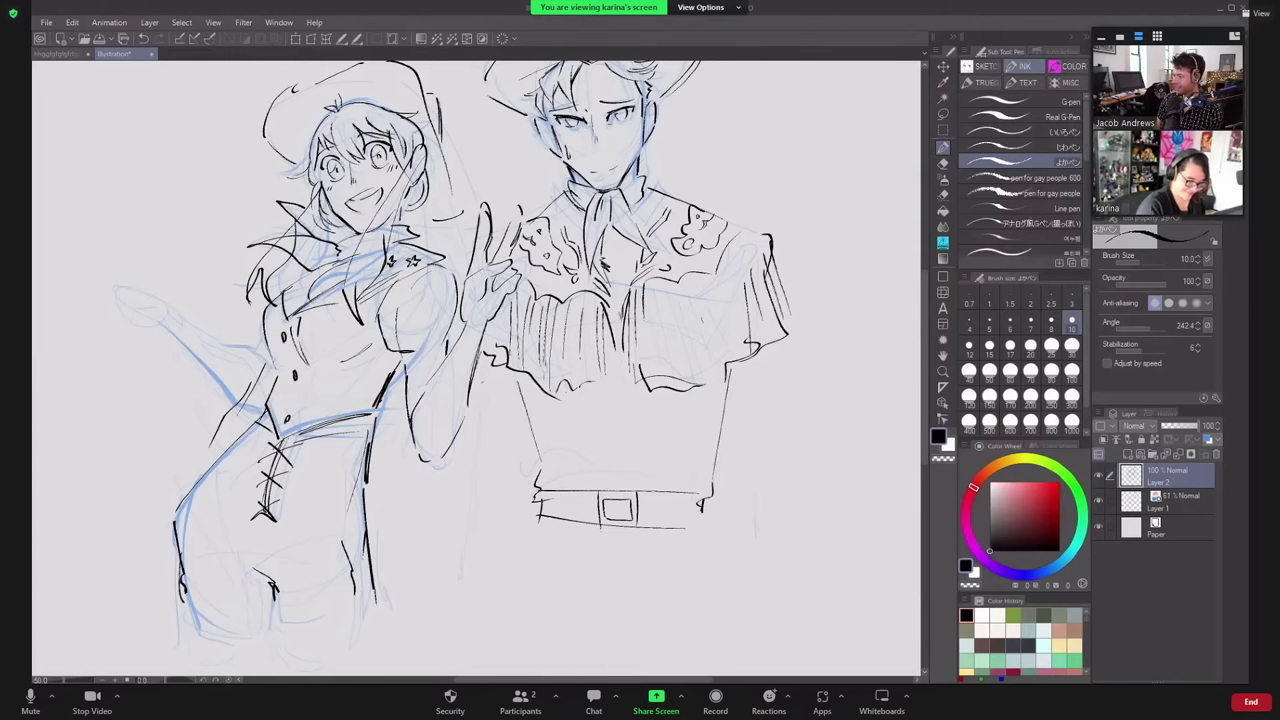
# - Ink the second figure's hanging arms as long vertical lines and the outer edges of the trousers below the belt
pyautogui.moveTo(477, 402); pyautogui.dragTo(452, 610)
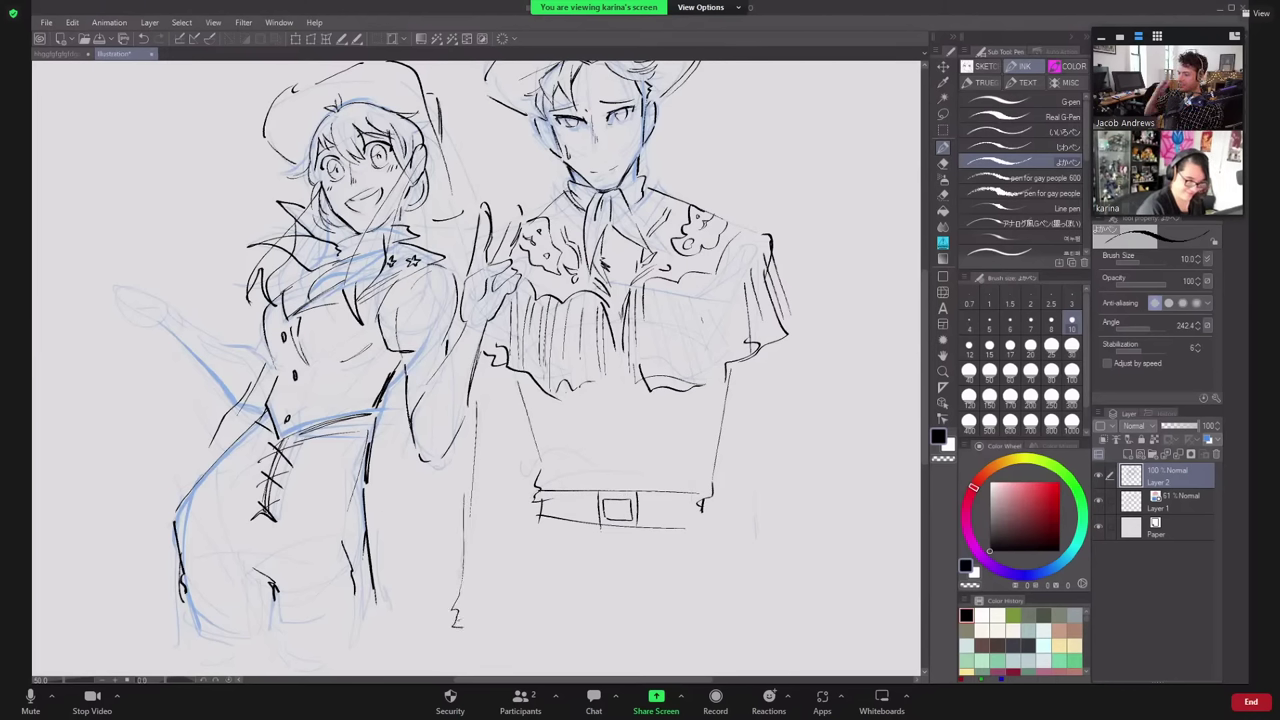
pyautogui.moveTo(530, 478); pyautogui.dragTo(519, 618)
pyautogui.moveTo(771, 346); pyautogui.dragTo(774, 556)
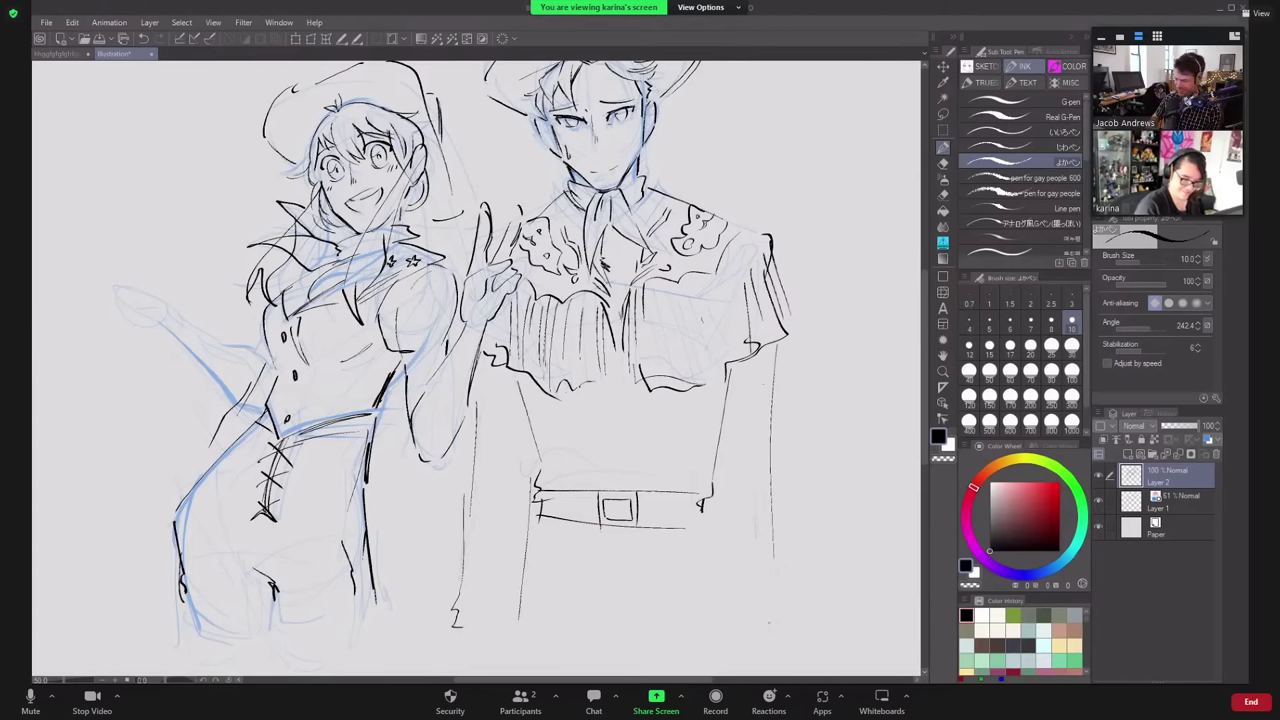
pyautogui.moveTo(767, 360); pyautogui.dragTo(772, 598)
pyautogui.moveTo(724, 396); pyautogui.dragTo(719, 583)
pyautogui.moveTo(535, 534); pyautogui.dragTo(519, 620)
pyautogui.moveTo(706, 547); pyautogui.dragTo(718, 598)
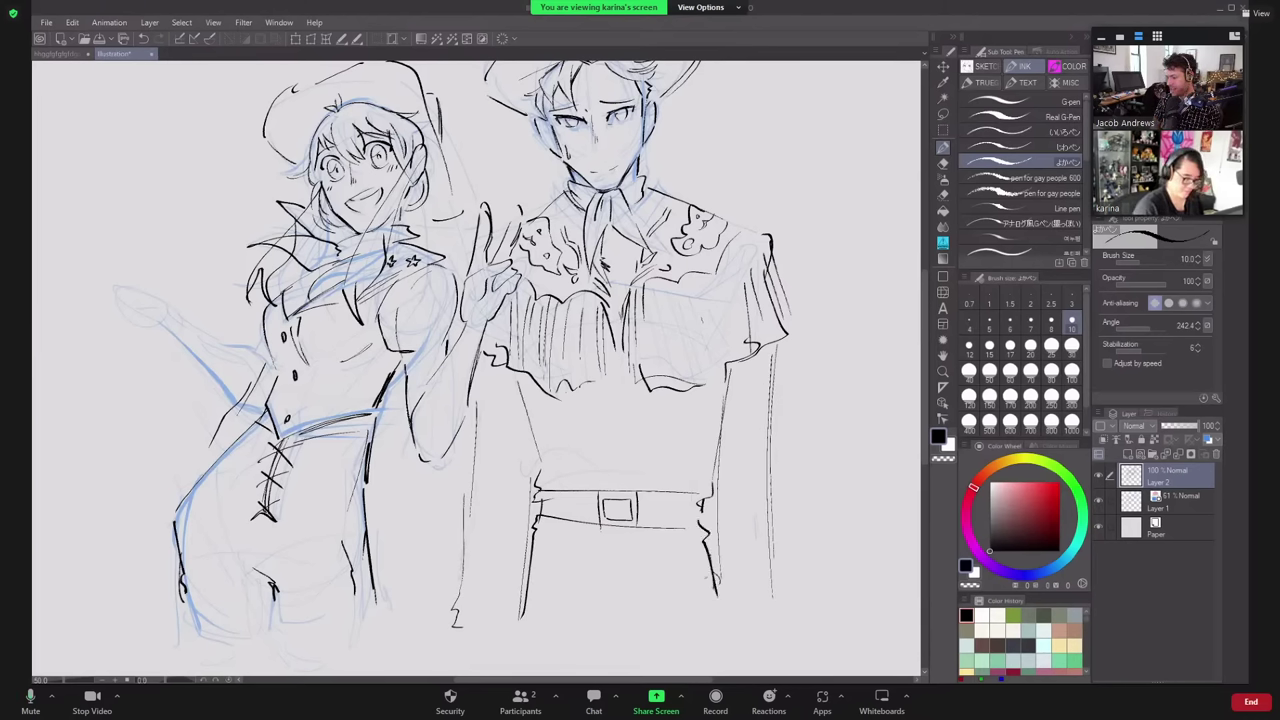
# - Undo the strokes tried at brush size 80 and thicken the left arm's outer line at size 25
pyautogui.click(1051, 370)
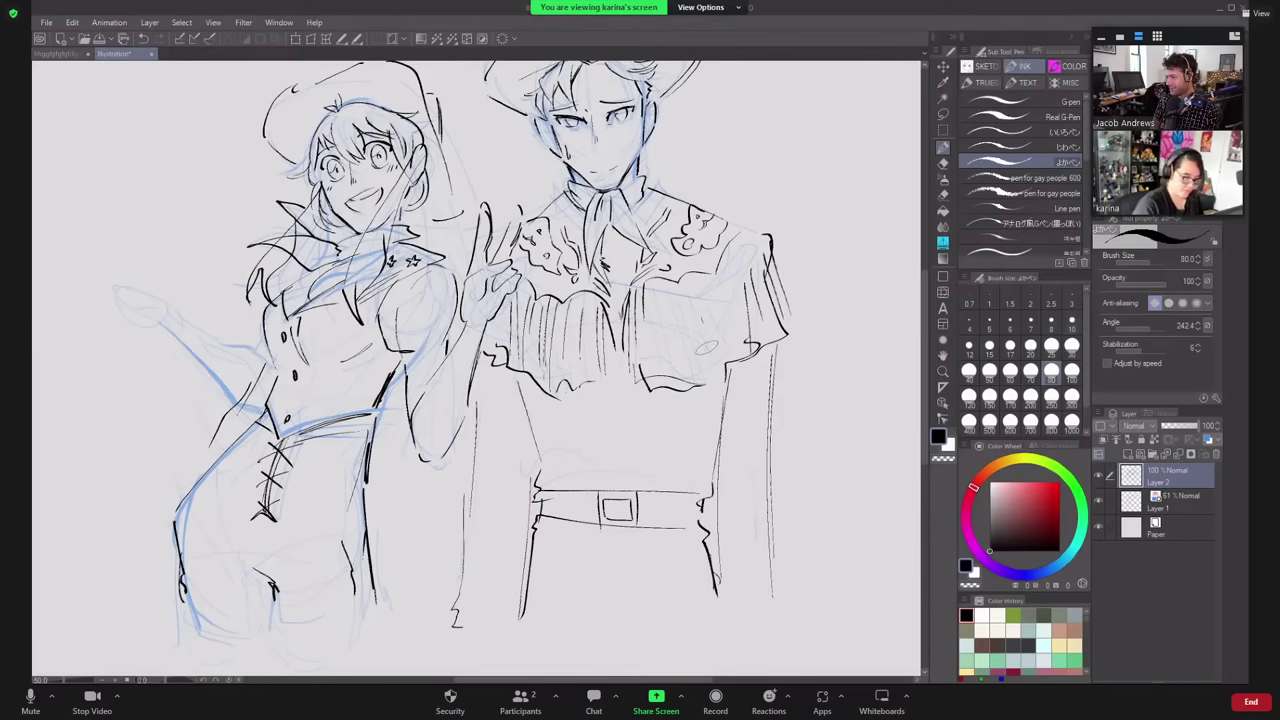
pyautogui.moveTo(477, 385); pyautogui.dragTo(475, 548)
pyautogui.moveTo(455, 608); pyautogui.dragTo(476, 610)
pyautogui.click(1051, 346)
pyautogui.hotkey('ctrl', 'z')
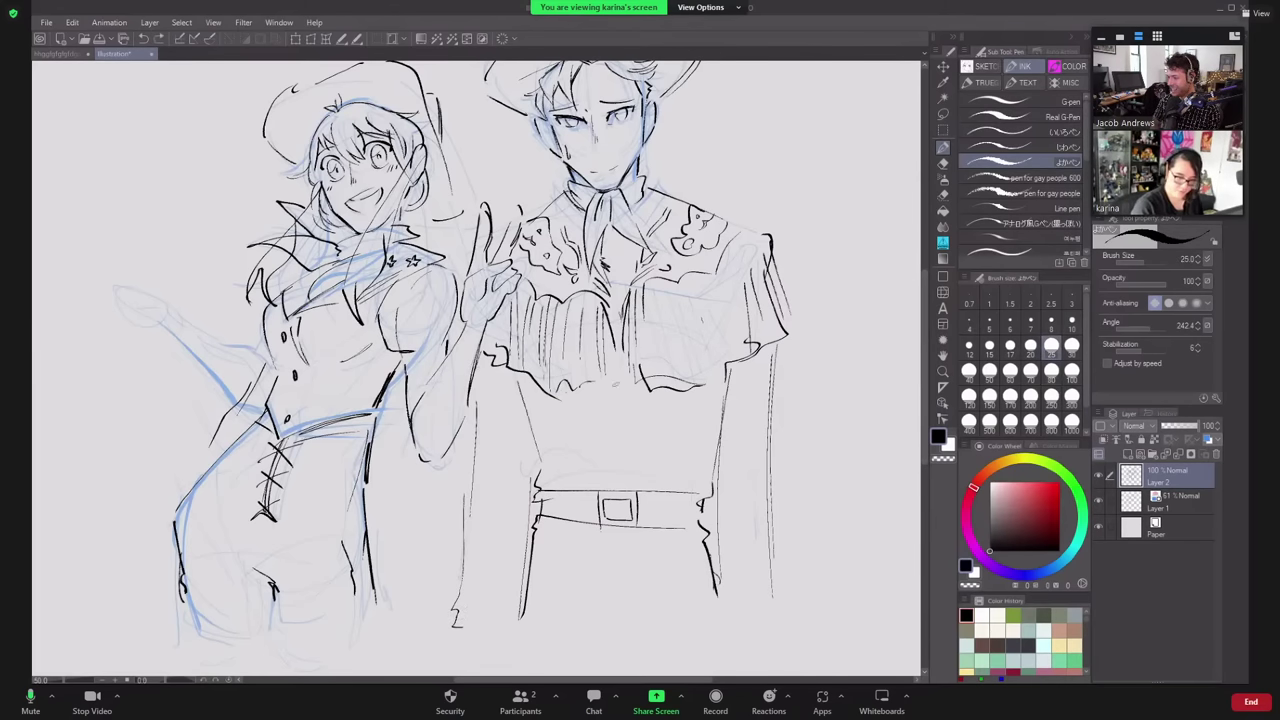
pyautogui.moveTo(477, 386); pyautogui.dragTo(466, 555)
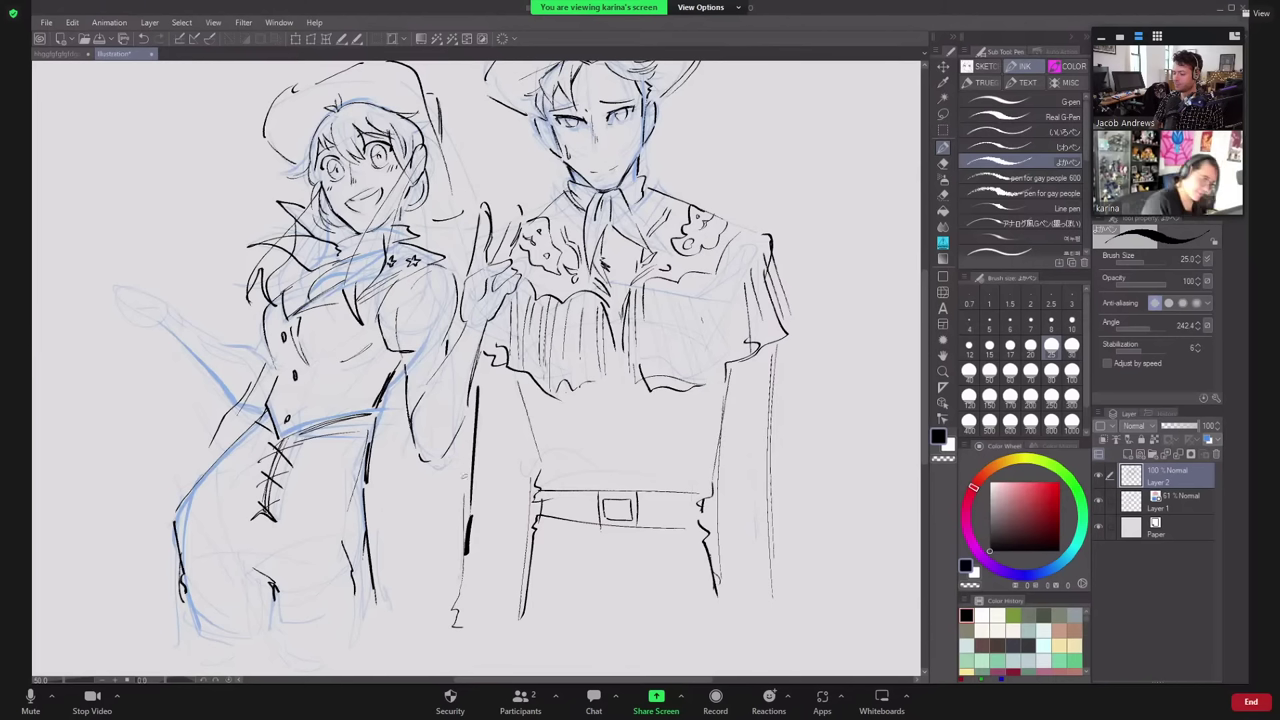
# - Ink heavy fold strokes along both inner sleeves beside the belt and give the second figure a slanted, uneasy mouth
pyautogui.moveTo(505, 538)
pyautogui.mouseDown()
pyautogui.moveTo(505, 614)
pyautogui.moveTo(511, 471)
pyautogui.moveTo(522, 558)
pyautogui.mouseUp()
pyautogui.moveTo(524, 448); pyautogui.dragTo(522, 500)
pyautogui.moveTo(722, 464); pyautogui.dragTo(728, 554)
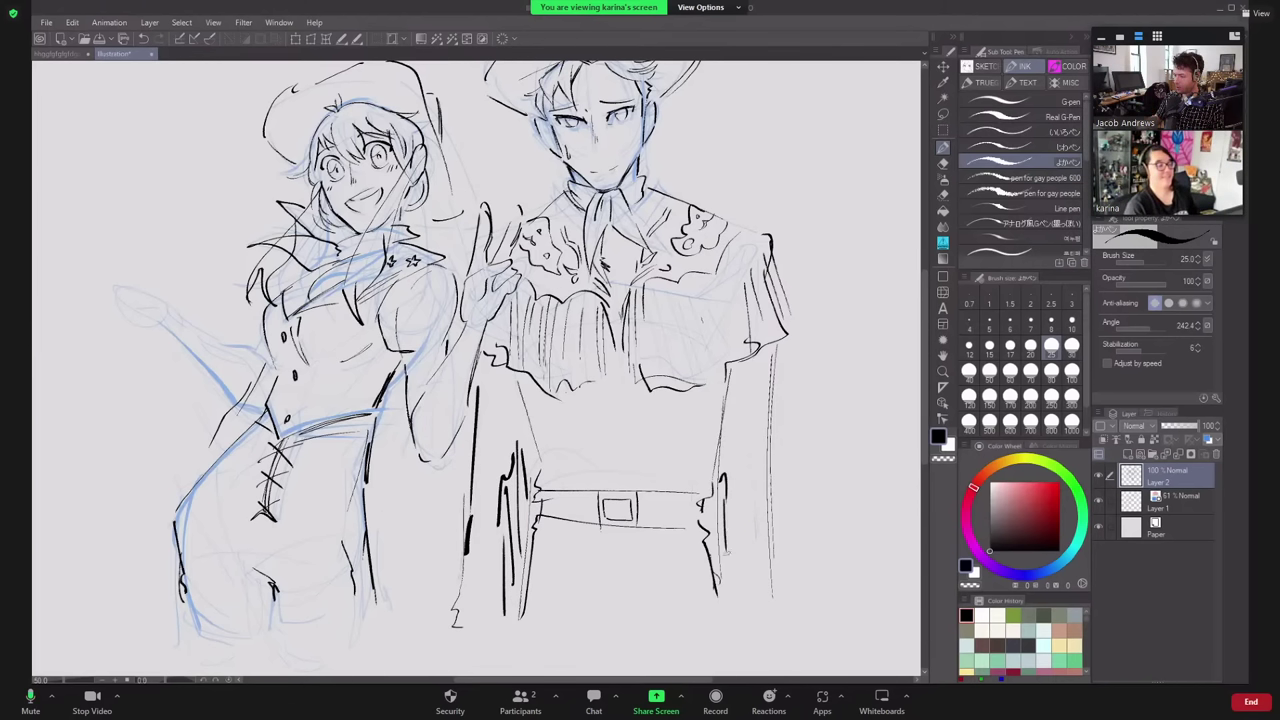
pyautogui.moveTo(592, 170); pyautogui.dragTo(620, 162)
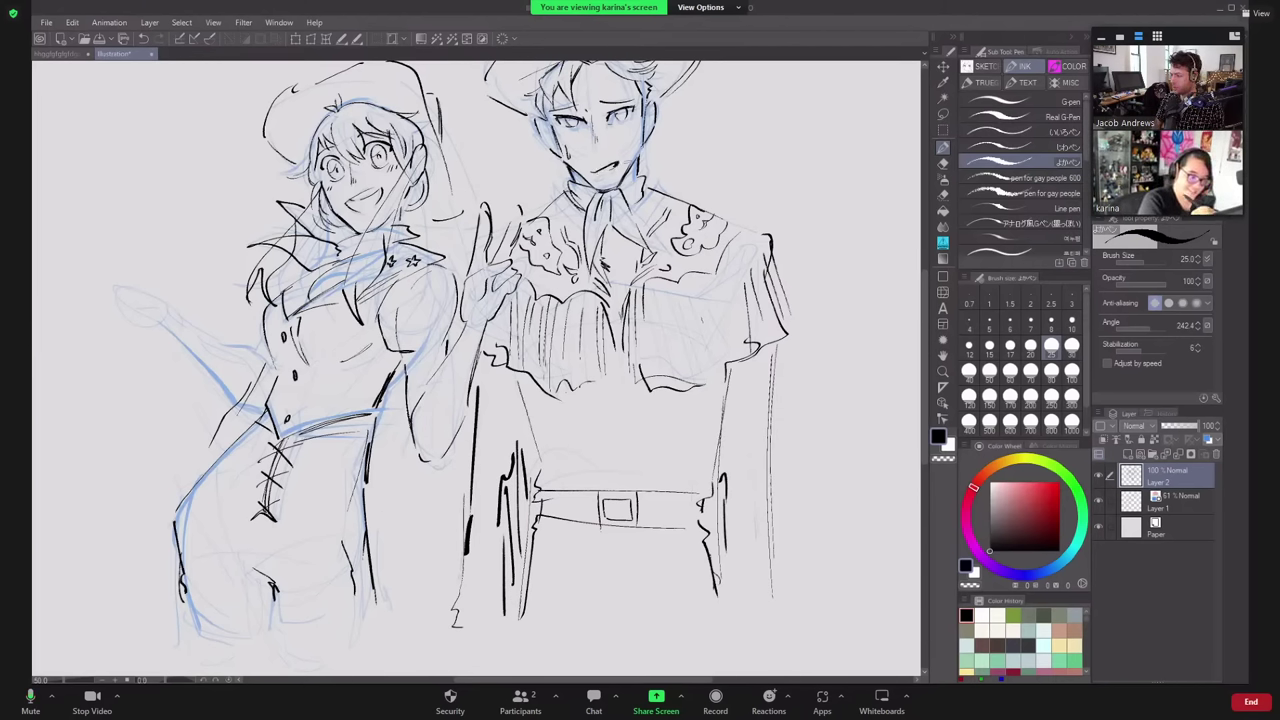
pyautogui.moveTo(718, 455); pyautogui.dragTo(730, 566)
pyautogui.moveTo(718, 508); pyautogui.dragTo(712, 574)
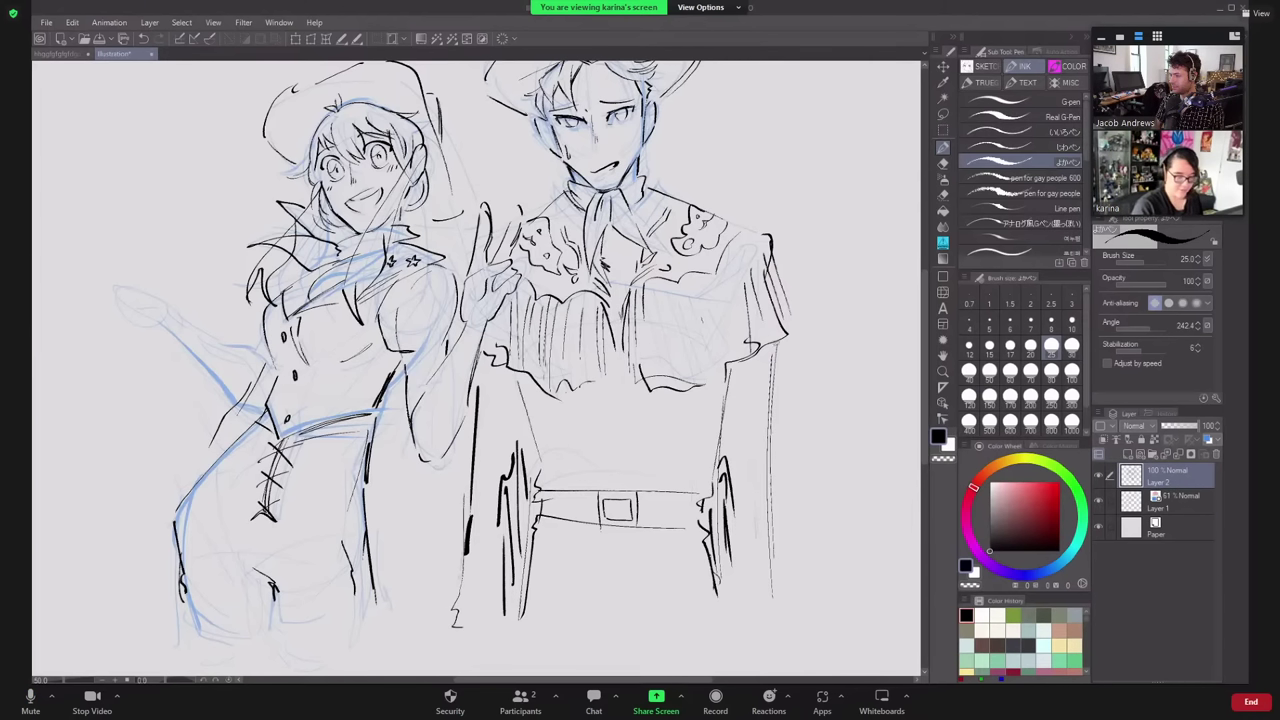
# - Thicken the right arm's outer line with an elbow crease and add short folds at the top of the left sleeve
pyautogui.moveTo(775, 342); pyautogui.dragTo(771, 572)
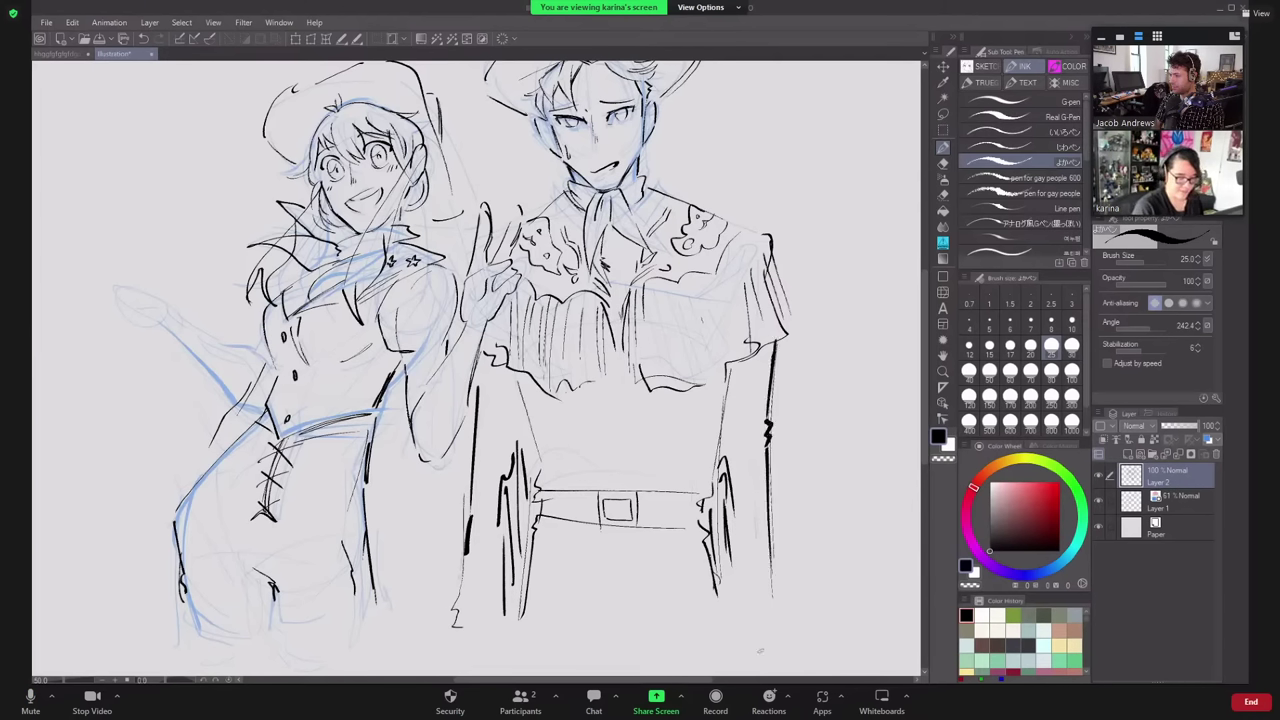
pyautogui.moveTo(481, 372); pyautogui.dragTo(475, 400)
pyautogui.moveTo(478, 404); pyautogui.dragTo(494, 430)
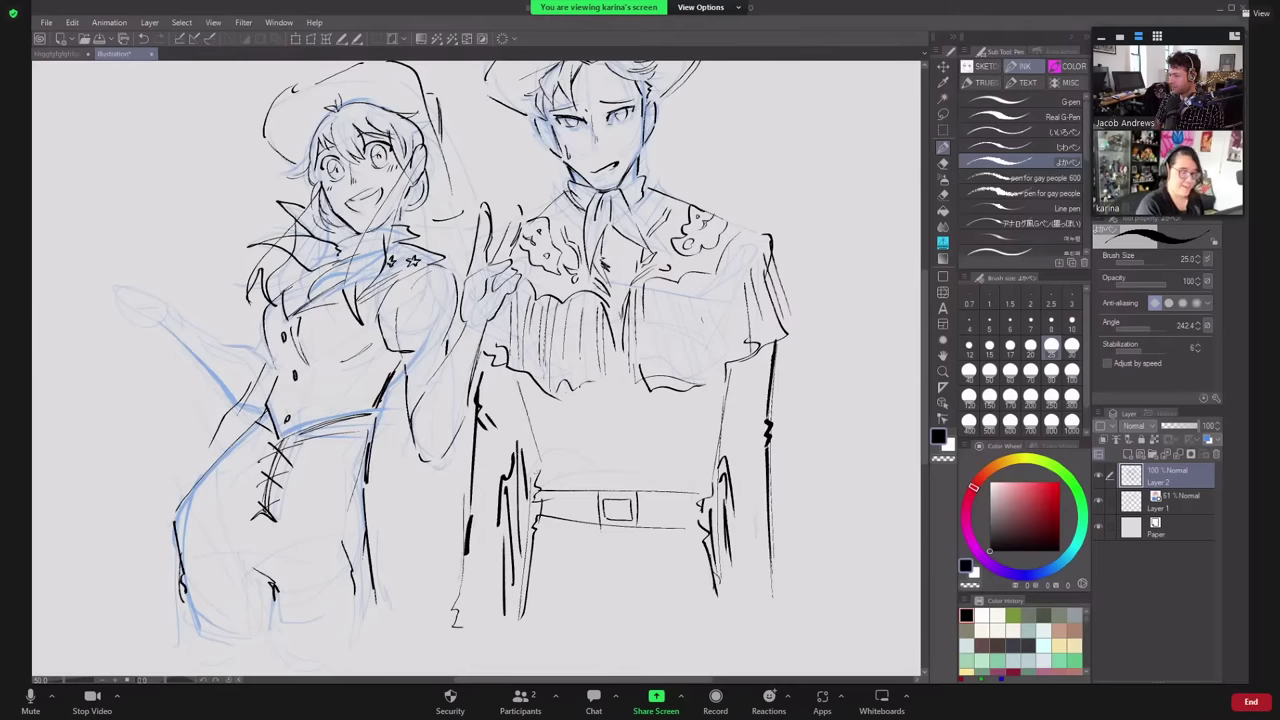
pyautogui.moveTo(476, 368)
pyautogui.mouseDown()
pyautogui.moveTo(500, 418)
pyautogui.moveTo(458, 376)
pyautogui.mouseUp()
# - Set the brush size to 8 and hide the blue sketch on Layer 1, leaving the inked lines on Layer 2
pyautogui.click(1051, 323)
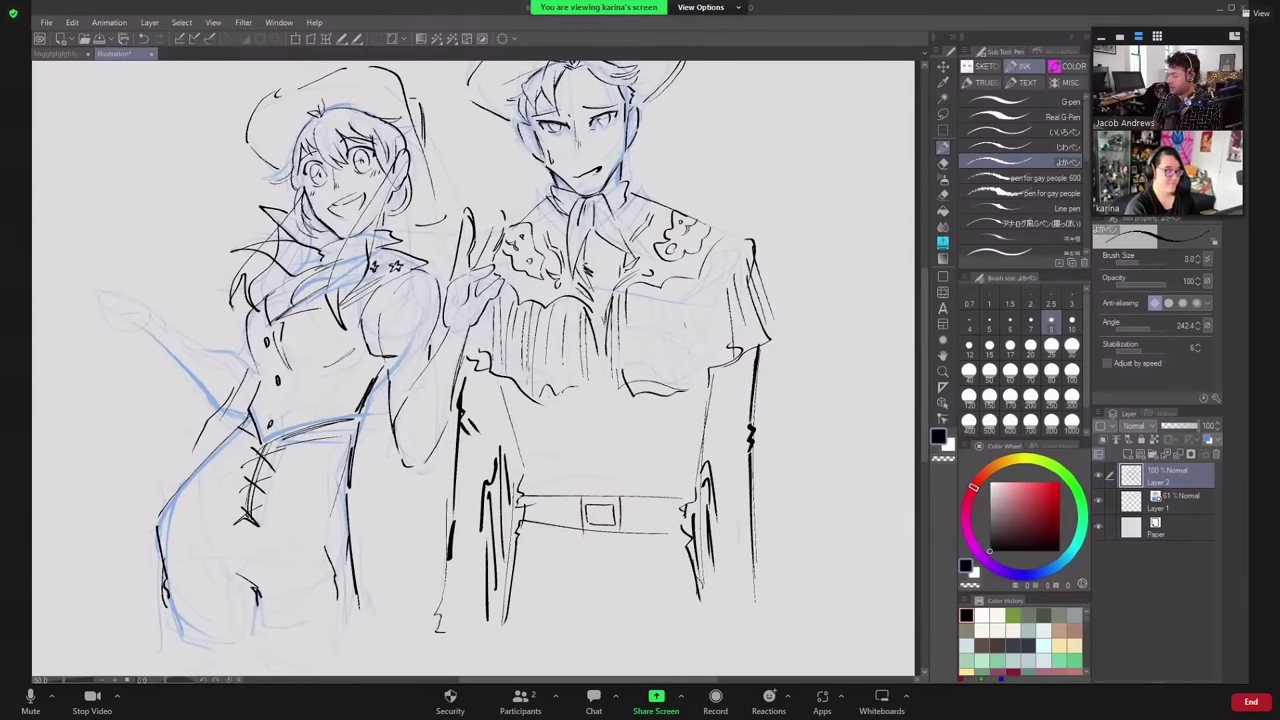
pyautogui.moveTo(709, 413); pyautogui.dragTo(712, 416)
pyautogui.moveTo(688, 328); pyautogui.dragTo(761, 406)
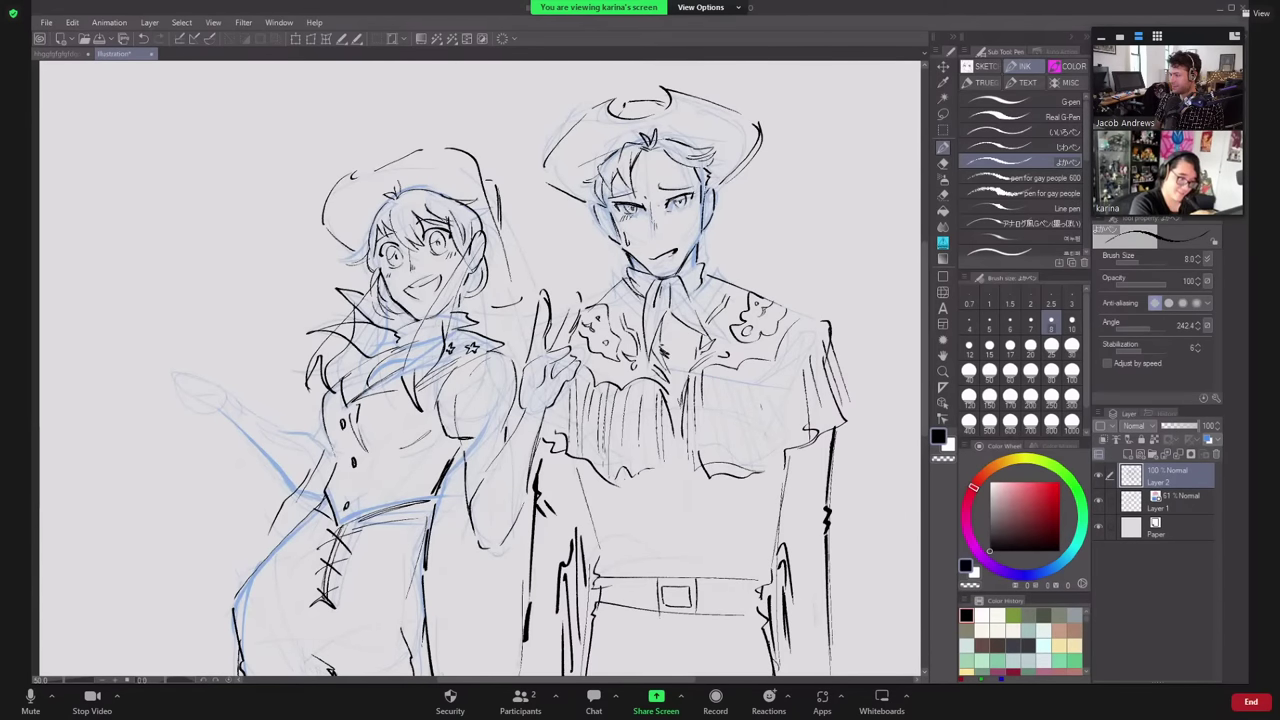
pyautogui.click(1100, 502)
pyautogui.hotkey('ctrl', '-')
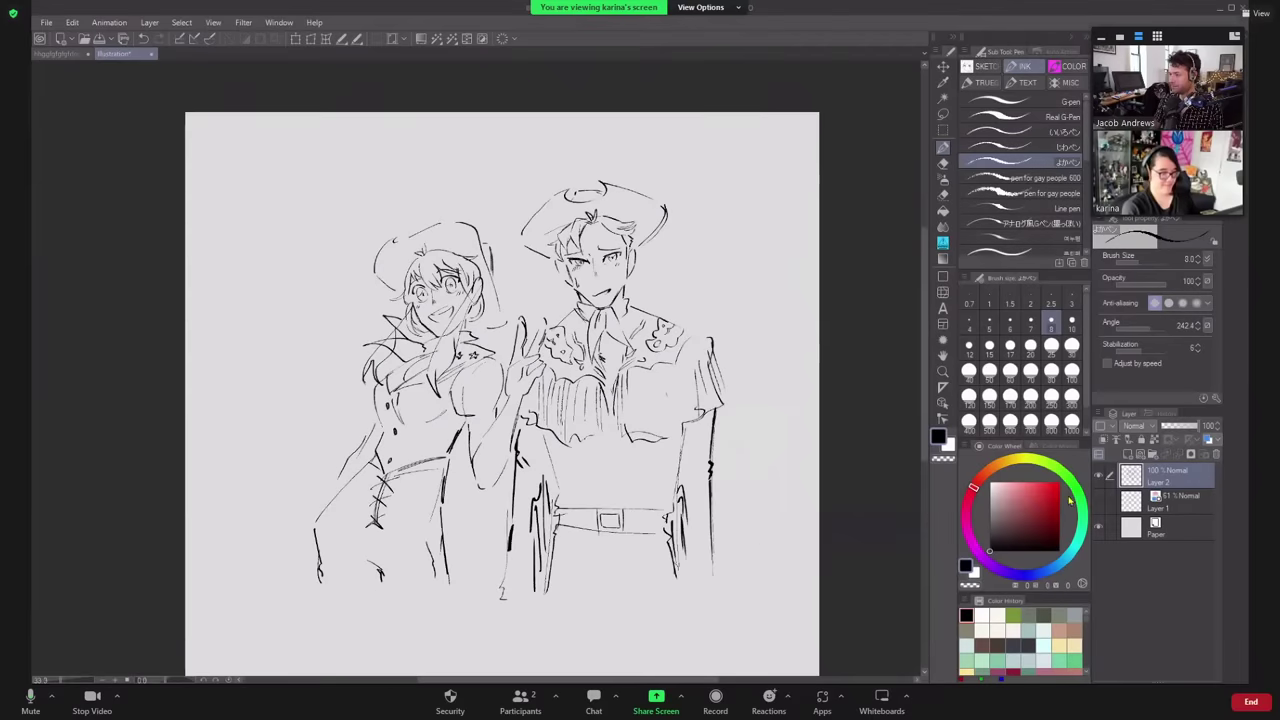
pyautogui.moveTo(768, 524); pyautogui.dragTo(856, 455)
pyautogui.scroll(1, 831, 479)
pyautogui.moveTo(845, 506); pyautogui.dragTo(903, 593)
pyautogui.moveTo(906, 460); pyautogui.dragTo(915, 475)
# - At brush size 100, paint black over the right sleeve, the shirt's centre strip and most of the torso below the fringe
pyautogui.click(1071, 372)
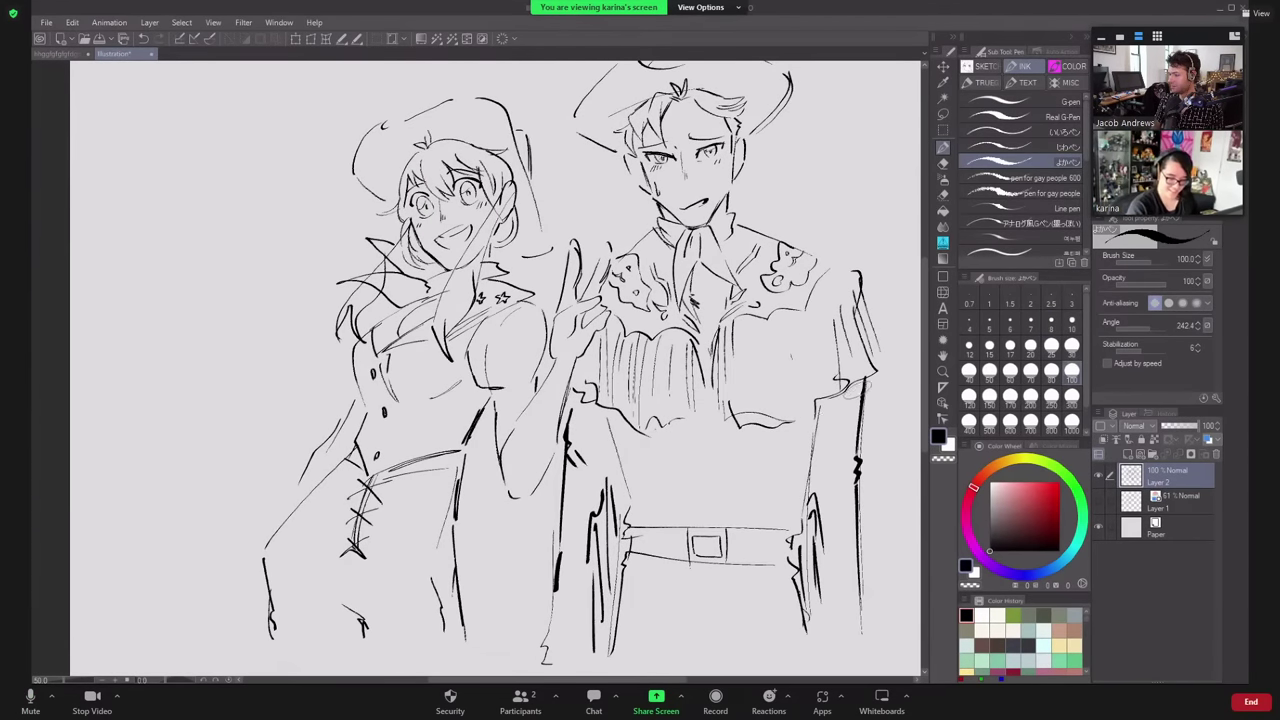
pyautogui.moveTo(862, 390)
pyautogui.mouseDown()
pyautogui.moveTo(824, 418)
pyautogui.moveTo(838, 608)
pyautogui.mouseUp()
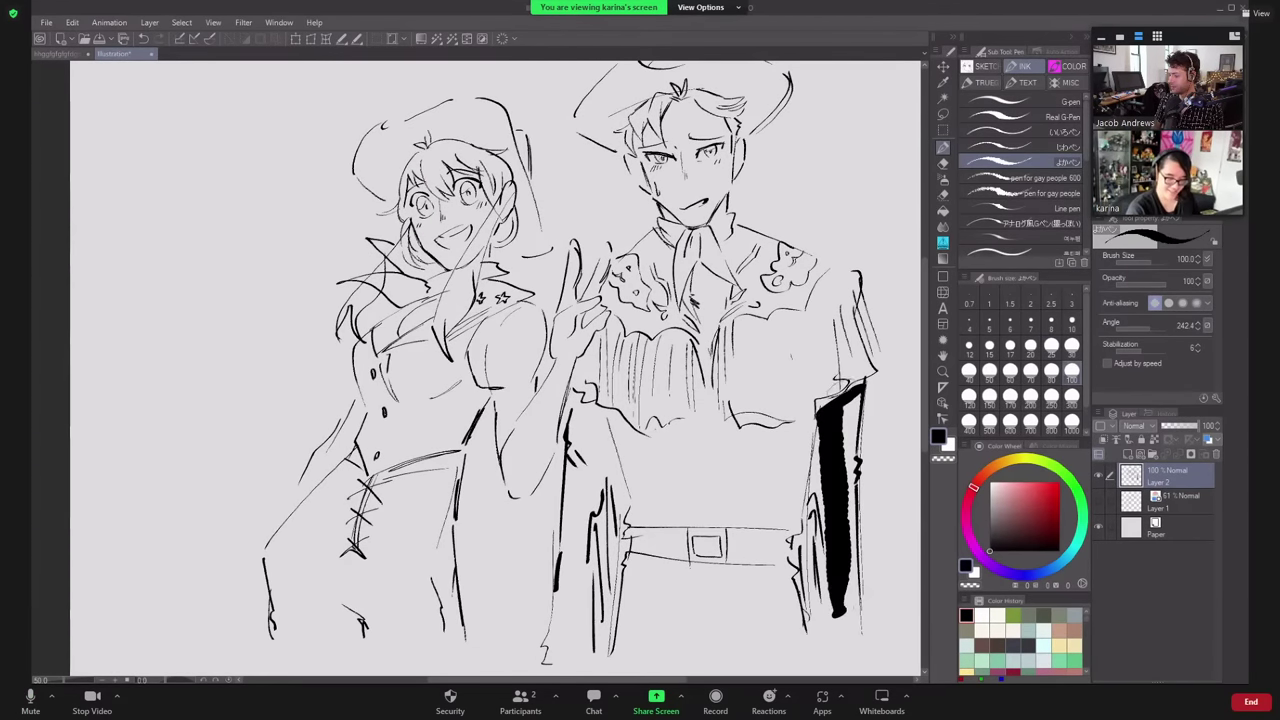
pyautogui.moveTo(846, 398); pyautogui.dragTo(836, 515)
pyautogui.moveTo(640, 440)
pyautogui.mouseDown()
pyautogui.moveTo(764, 443)
pyautogui.moveTo(812, 426)
pyautogui.mouseUp()
pyautogui.moveTo(706, 338); pyautogui.dragTo(706, 438)
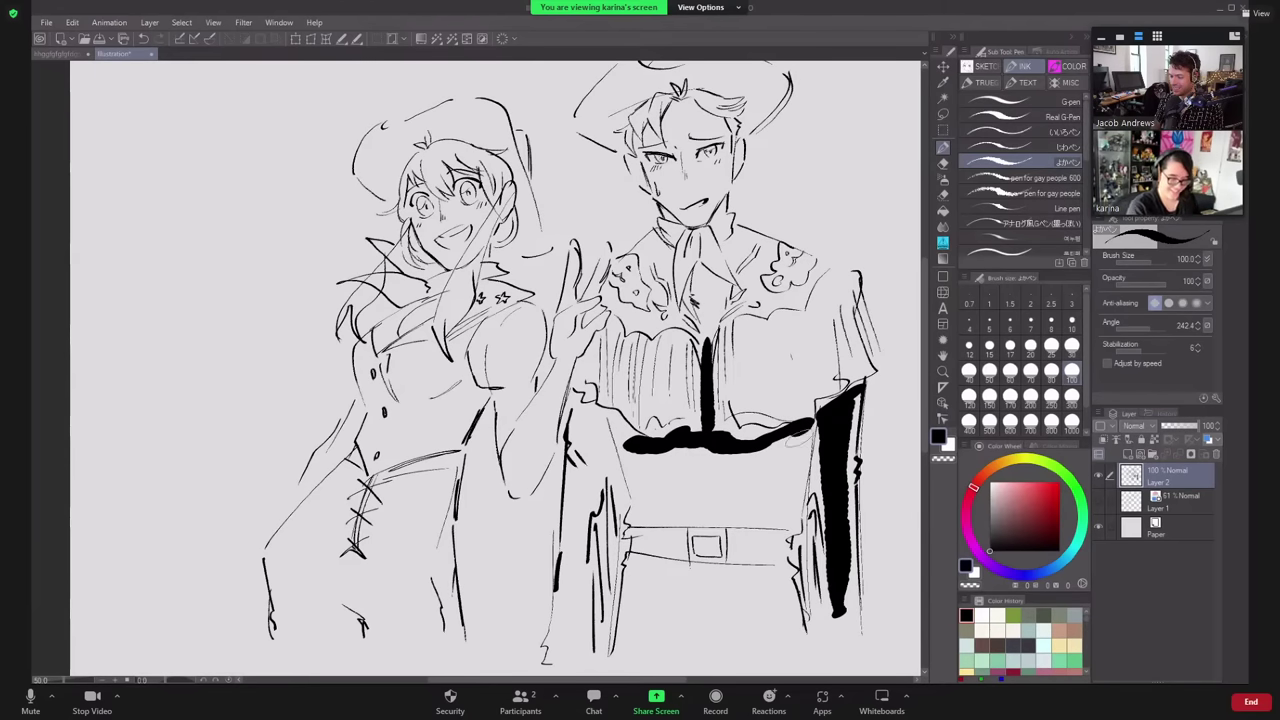
pyautogui.moveTo(805, 426)
pyautogui.mouseDown()
pyautogui.moveTo(783, 516)
pyautogui.moveTo(705, 512)
pyautogui.mouseUp()
pyautogui.moveTo(695, 450)
pyautogui.mouseDown()
pyautogui.moveTo(734, 457)
pyautogui.moveTo(770, 522)
pyautogui.mouseUp()
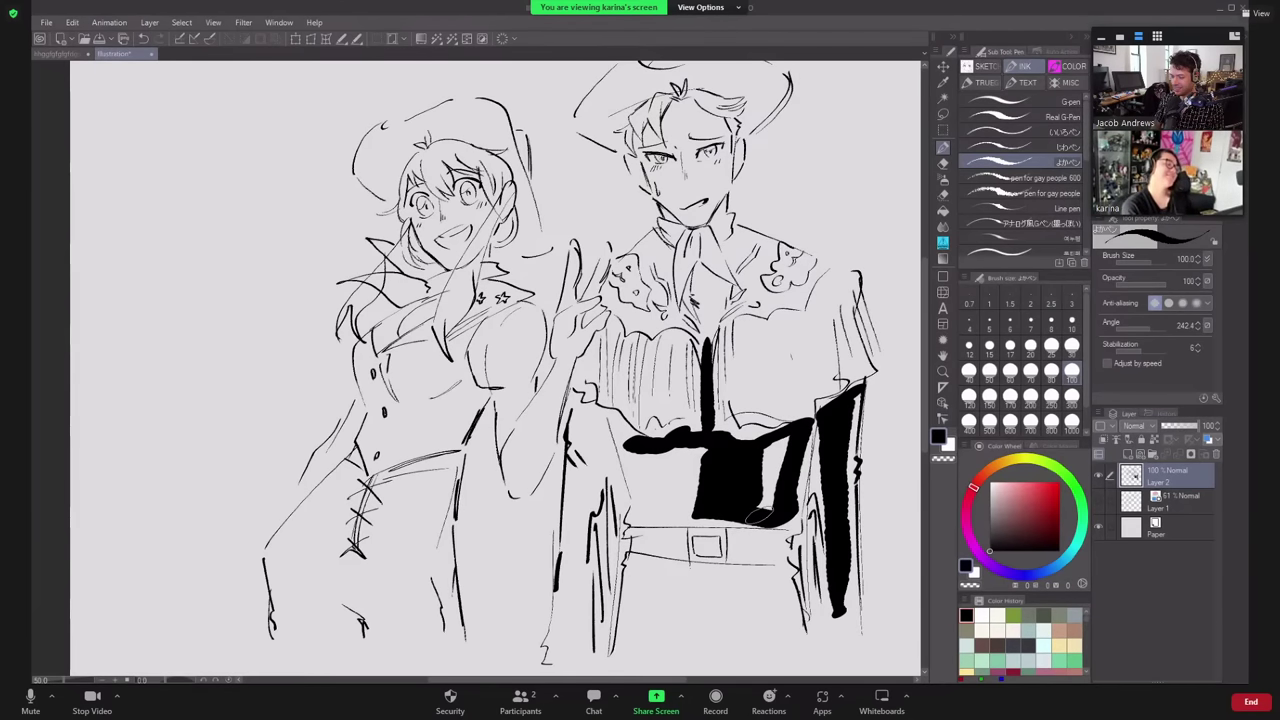
# - Reduce the brush size to 25, hatch the torso's left side in black and fill the remaining gap on its right
pyautogui.click(1051, 345)
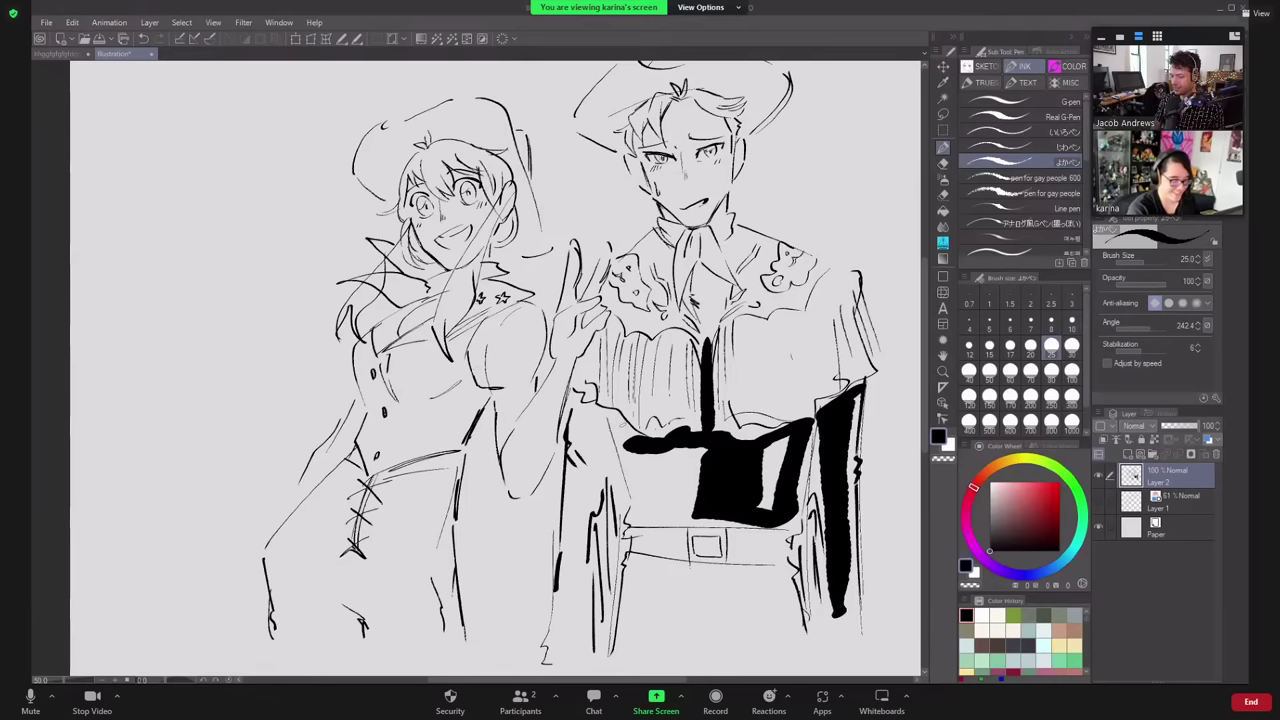
pyautogui.moveTo(614, 414)
pyautogui.mouseDown()
pyautogui.moveTo(636, 456)
pyautogui.moveTo(688, 472)
pyautogui.moveTo(662, 510)
pyautogui.mouseUp()
pyautogui.moveTo(674, 453); pyautogui.dragTo(644, 504)
pyautogui.moveTo(670, 456); pyautogui.dragTo(632, 514)
pyautogui.moveTo(768, 480); pyautogui.dragTo(760, 510)
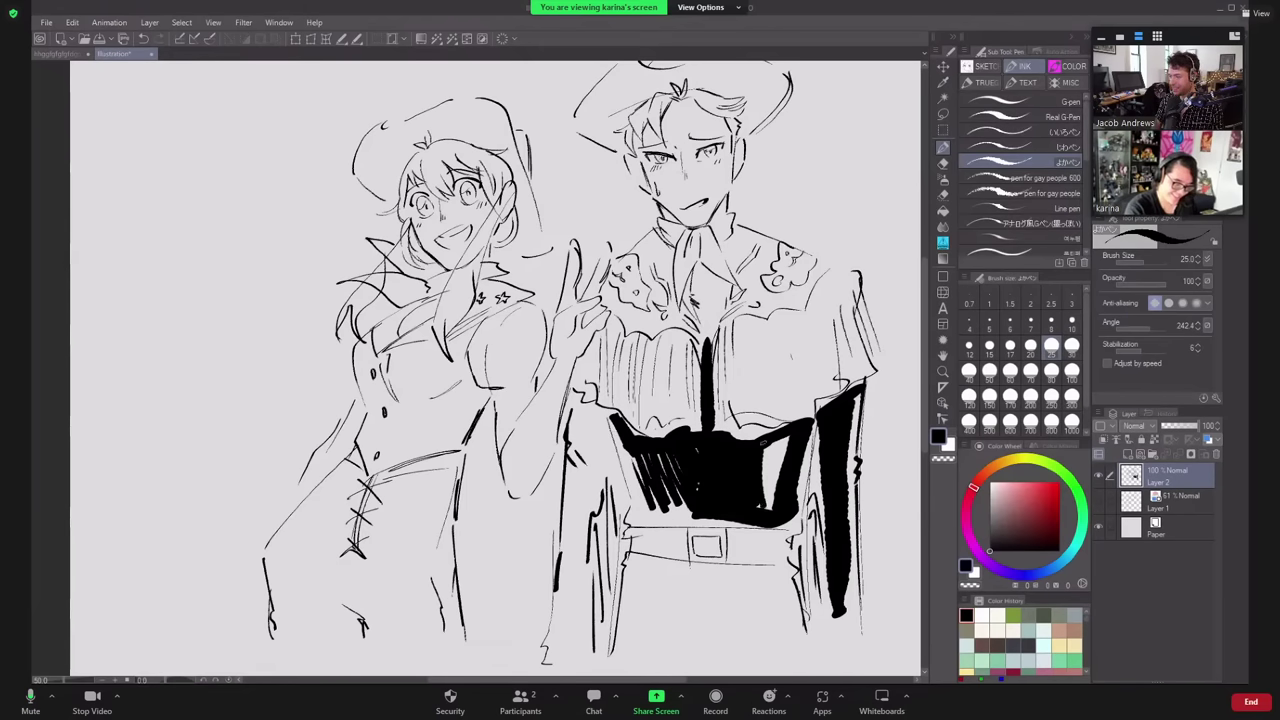
pyautogui.moveTo(782, 442); pyautogui.dragTo(762, 512)
pyautogui.moveTo(794, 436); pyautogui.dragTo(772, 500)
# - Extend the black centre strip upward into the shirt opening below the neckerchief
pyautogui.moveTo(707, 340)
pyautogui.mouseDown()
pyautogui.moveTo(701, 283)
pyautogui.moveTo(710, 328)
pyautogui.mouseUp()
pyautogui.moveTo(706, 278); pyautogui.dragTo(708, 304)
pyautogui.moveTo(714, 286); pyautogui.dragTo(710, 310)
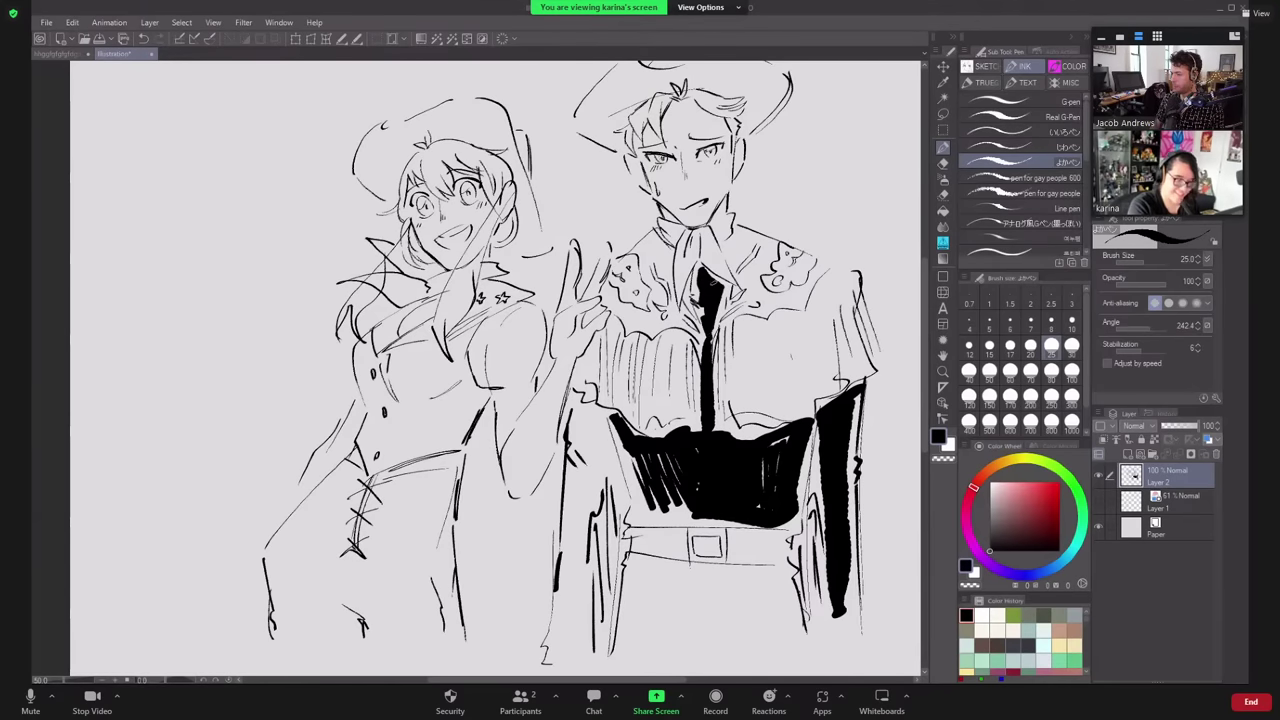
# - Fill the cowboy shirt's yoke in black on both shoulders, leaving the embroidered motifs and the neckerchief unpainted
pyautogui.moveTo(744, 230)
pyautogui.mouseDown()
pyautogui.moveTo(730, 258)
pyautogui.moveTo(742, 254)
pyautogui.moveTo(742, 276)
pyautogui.moveTo(762, 252)
pyautogui.moveTo(766, 272)
pyautogui.moveTo(742, 282)
pyautogui.moveTo(728, 264)
pyautogui.moveTo(802, 302)
pyautogui.moveTo(768, 311)
pyautogui.moveTo(753, 278)
pyautogui.moveTo(778, 306)
pyautogui.moveTo(798, 296)
pyautogui.mouseUp()
pyautogui.moveTo(792, 288); pyautogui.dragTo(800, 302)
pyautogui.moveTo(824, 260); pyautogui.dragTo(806, 284)
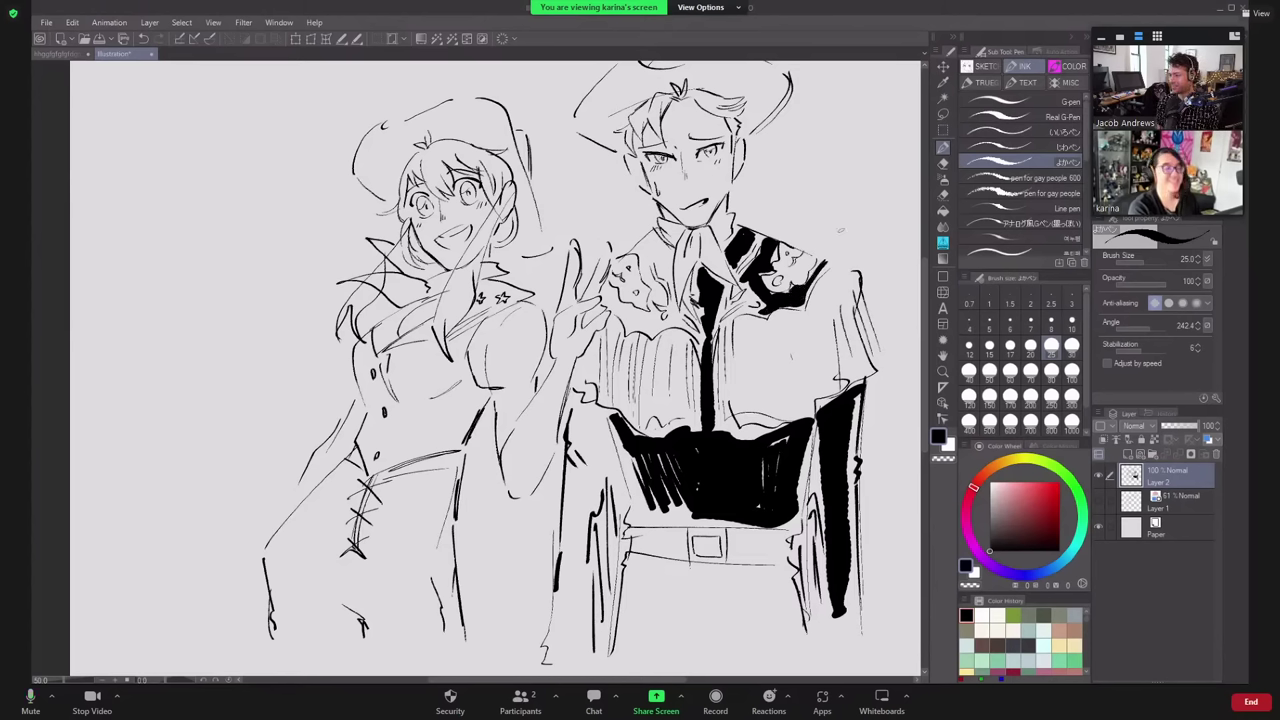
pyautogui.moveTo(640, 258)
pyautogui.mouseDown()
pyautogui.moveTo(656, 288)
pyautogui.moveTo(650, 274)
pyautogui.moveTo(668, 258)
pyautogui.moveTo(672, 302)
pyautogui.mouseUp()
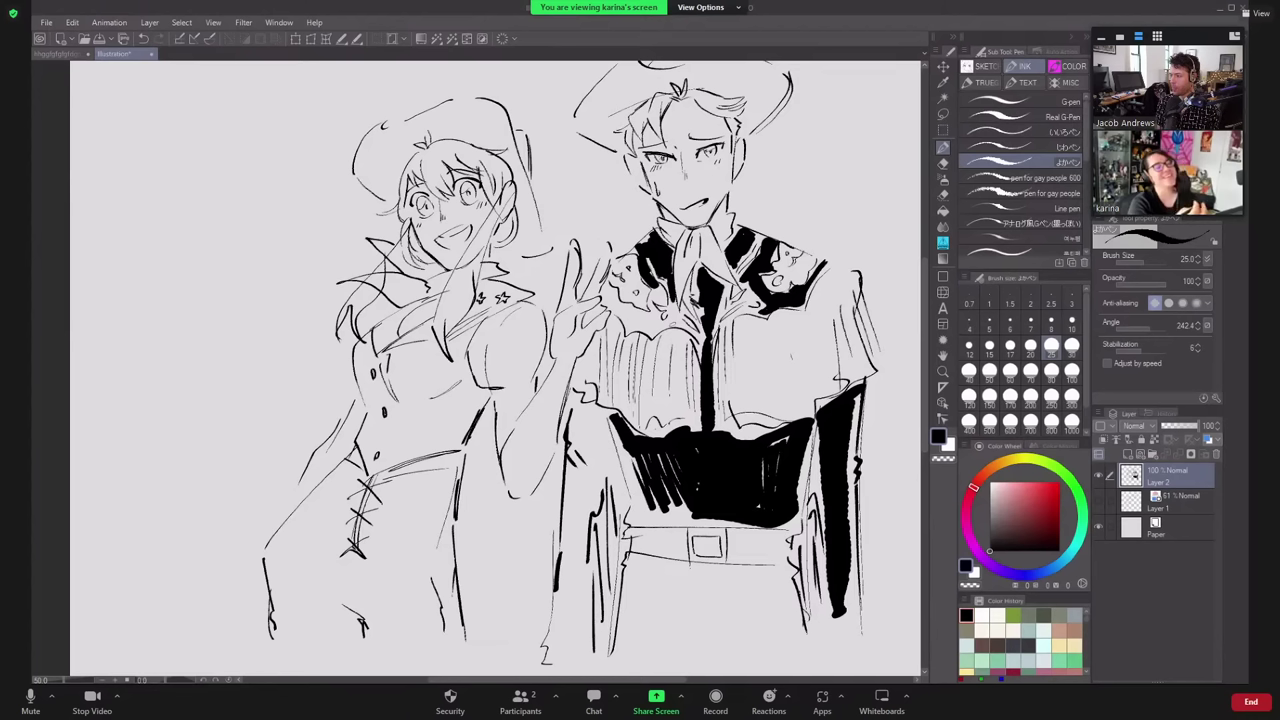
pyautogui.moveTo(606, 294)
pyautogui.mouseDown()
pyautogui.moveTo(636, 330)
pyautogui.moveTo(668, 322)
pyautogui.mouseUp()
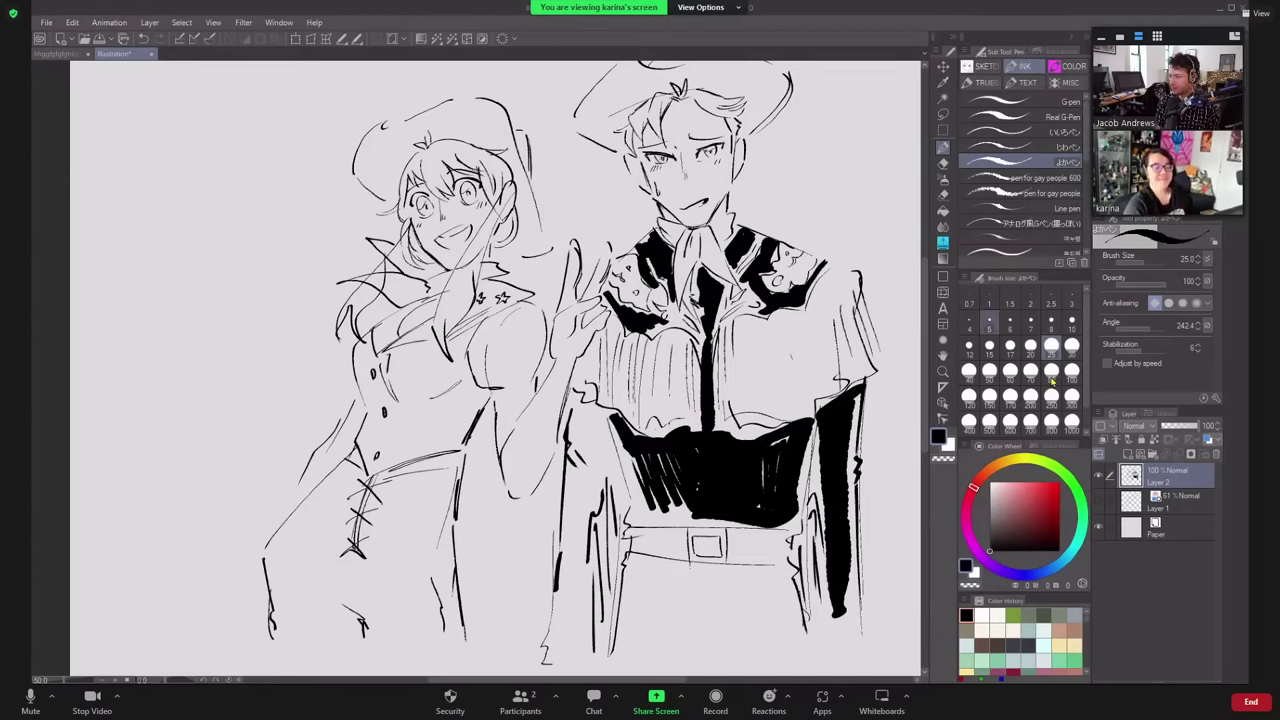
# - At brush size 80, paint black over his left sleeve, the belt on both sides of the buckle and part of the trousers
pyautogui.click(1051, 374)
pyautogui.moveTo(582, 416); pyautogui.dragTo(580, 636)
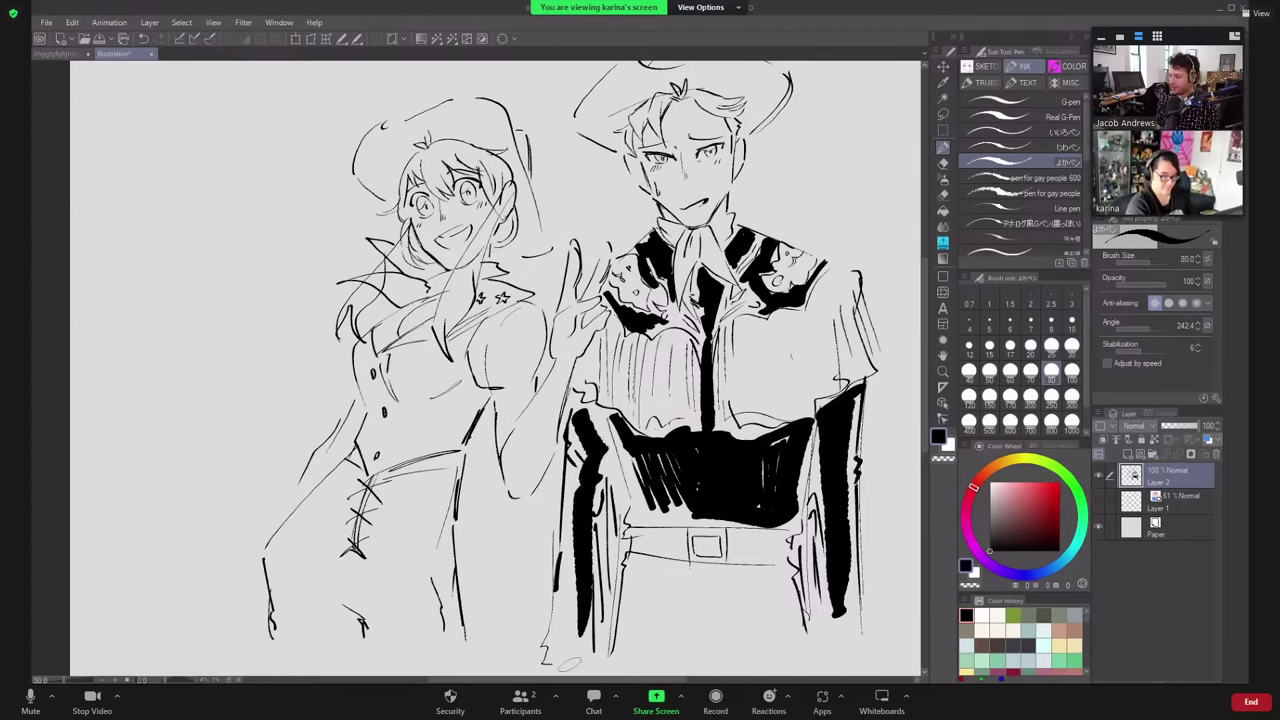
pyautogui.moveTo(636, 568)
pyautogui.mouseDown()
pyautogui.moveTo(784, 578)
pyautogui.moveTo(765, 630)
pyautogui.mouseUp()
pyautogui.moveTo(752, 584)
pyautogui.mouseDown()
pyautogui.moveTo(776, 636)
pyautogui.moveTo(752, 636)
pyautogui.mouseUp()
pyautogui.moveTo(764, 622); pyautogui.dragTo(786, 652)
pyautogui.moveTo(708, 582); pyautogui.dragTo(740, 628)
pyautogui.moveTo(690, 584); pyautogui.dragTo(716, 622)
pyautogui.moveTo(649, 542)
pyautogui.mouseDown()
pyautogui.moveTo(778, 548)
pyautogui.moveTo(750, 543)
pyautogui.mouseUp()
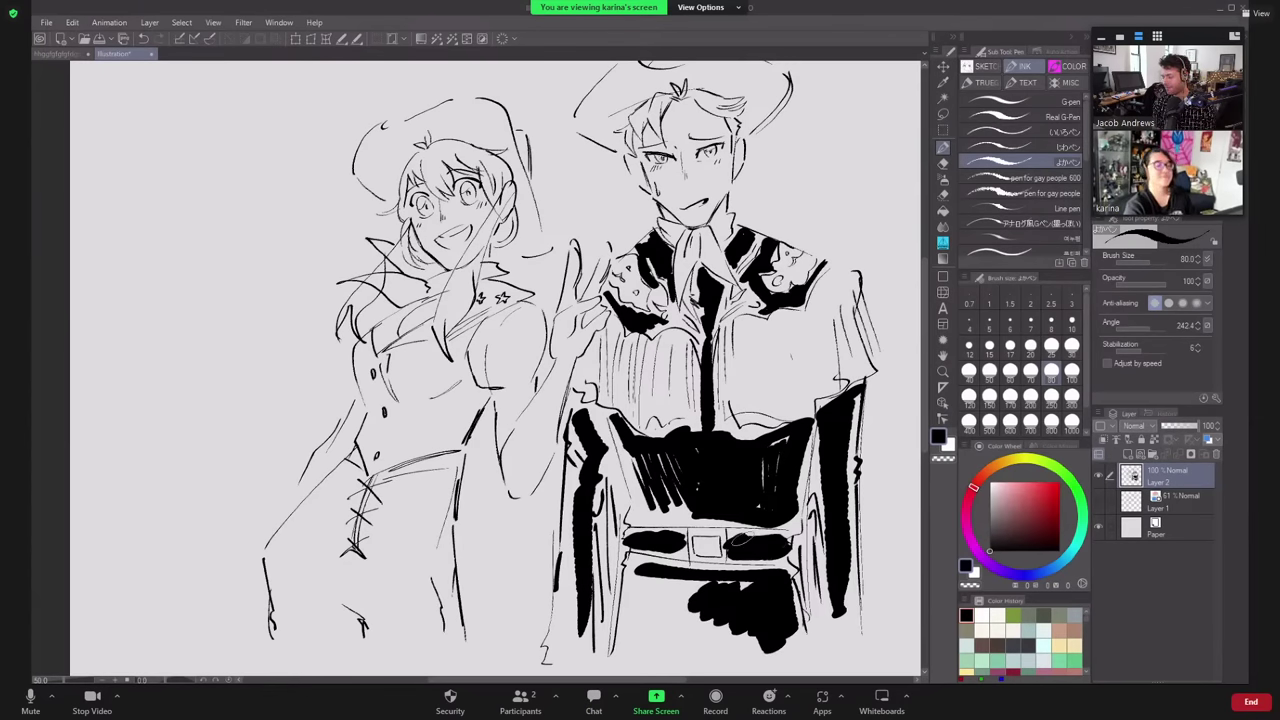
# - At brush size 30, try to fill the woman's long hair strand beside her face in black, and undo the strokes
pyautogui.moveTo(667, 317); pyautogui.dragTo(670, 356)
pyautogui.click(1071, 345)
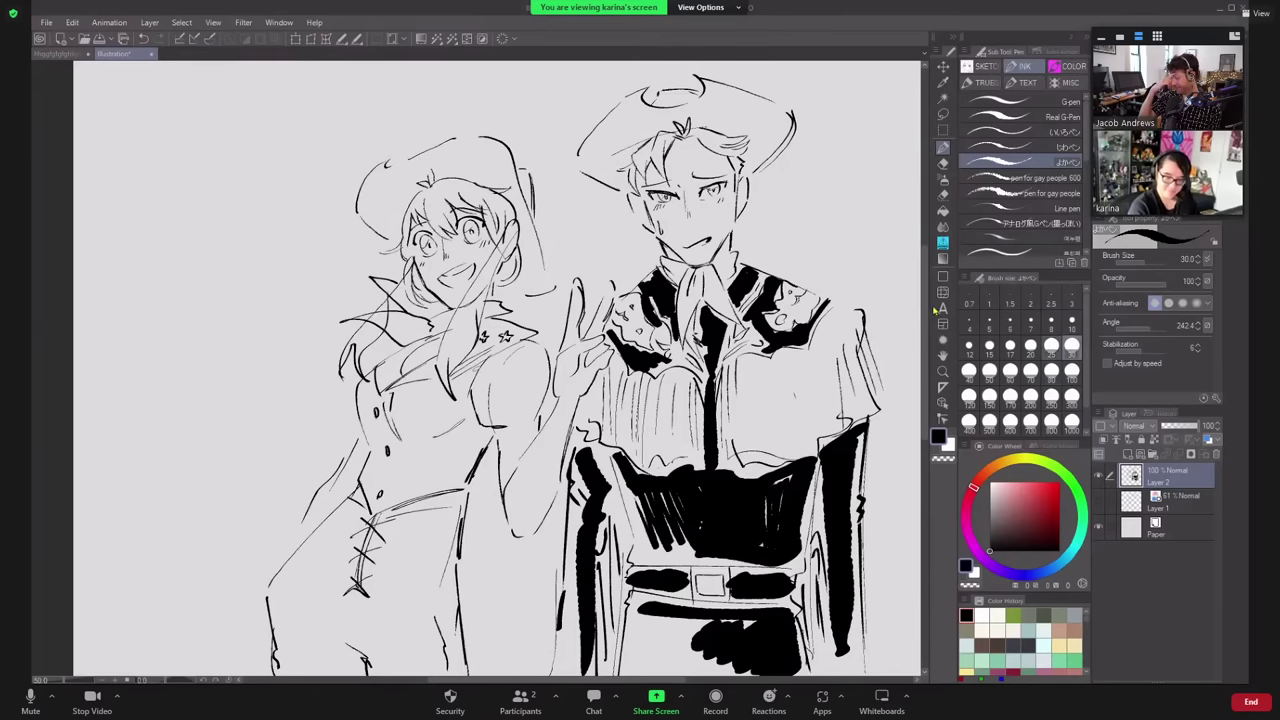
pyautogui.moveTo(458, 328)
pyautogui.mouseDown()
pyautogui.moveTo(446, 390)
pyautogui.moveTo(505, 242)
pyautogui.moveTo(511, 267)
pyautogui.mouseUp()
pyautogui.hotkey('ctrl', 'z')
pyautogui.moveTo(503, 216); pyautogui.dragTo(506, 274)
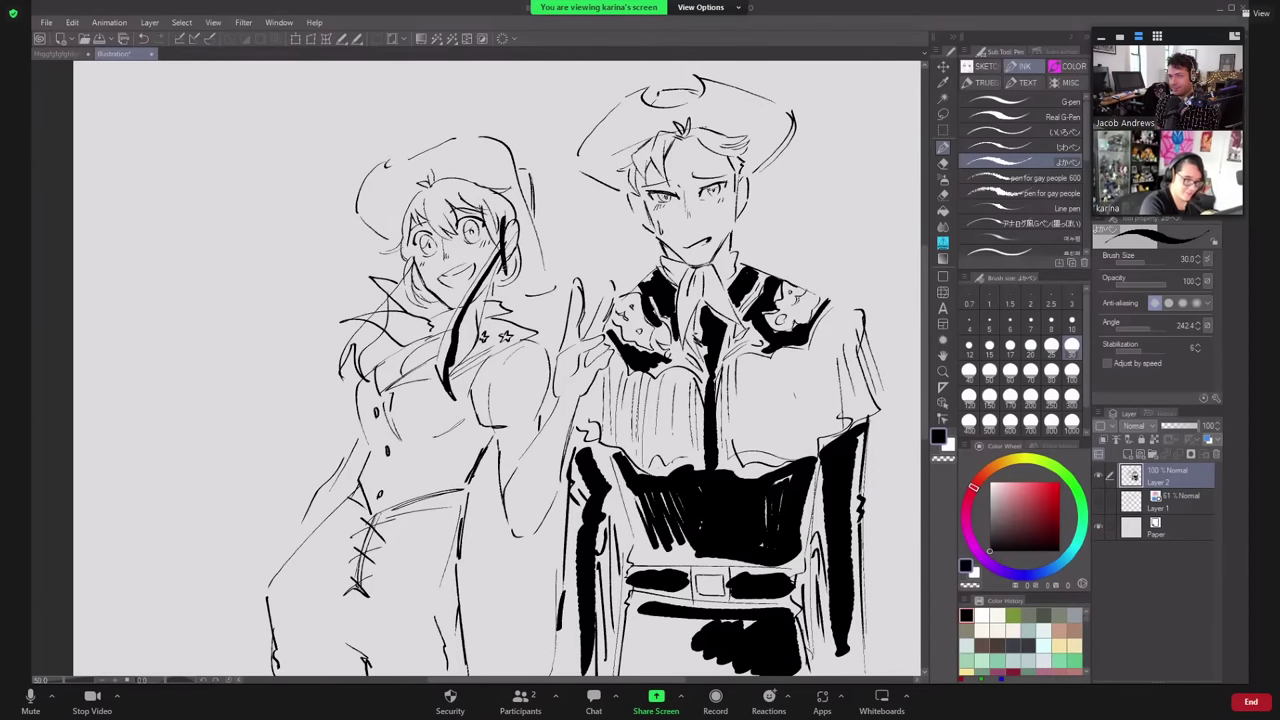
pyautogui.moveTo(456, 357); pyautogui.dragTo(488, 270)
pyautogui.moveTo(460, 346); pyautogui.dragTo(503, 237)
pyautogui.moveTo(481, 281); pyautogui.dragTo(498, 246)
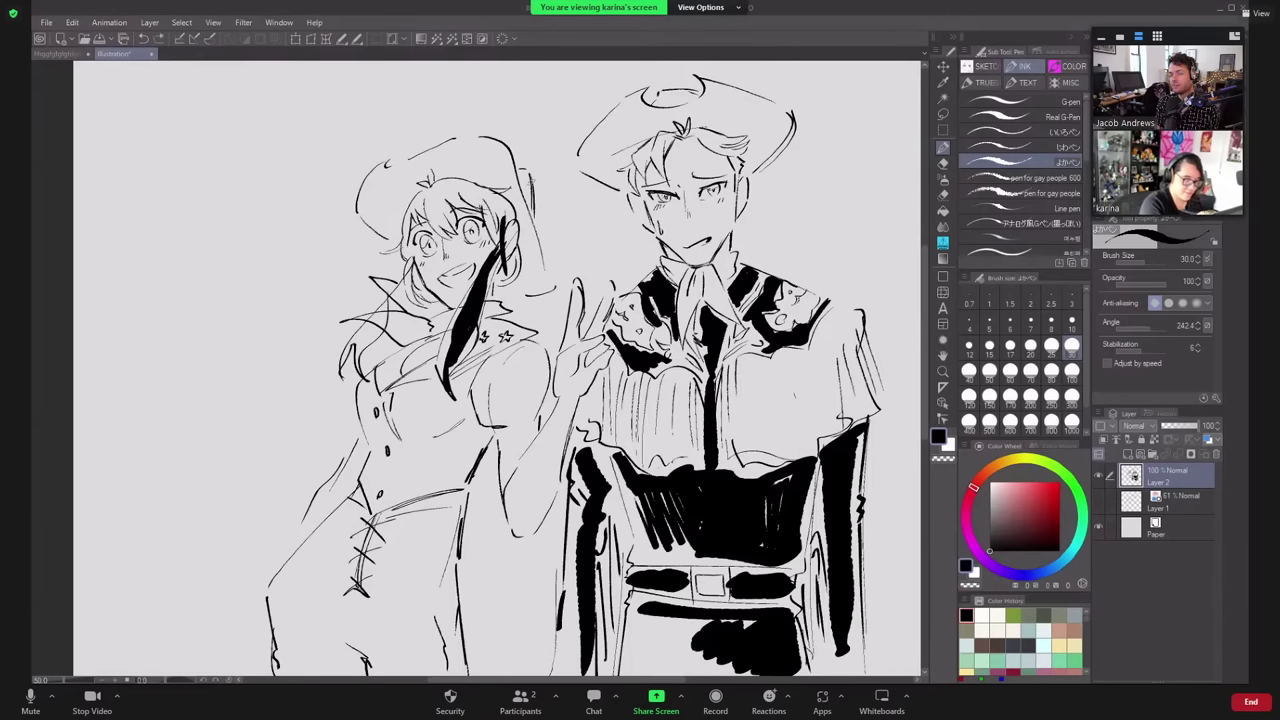
pyautogui.hotkey('ctrl', 'z')
pyautogui.hotkey('ctrl', 'z')
pyautogui.hotkey('ctrl', 'z')
pyautogui.hotkey('ctrl', 'z')
pyautogui.hotkey('ctrl', 'z')
pyautogui.hotkey('ctrl', 'z')
# - Try a slimmer black version of the woman's long hair strand, from beside her ear down to her chest
pyautogui.moveTo(454, 398)
pyautogui.mouseDown()
pyautogui.moveTo(443, 366)
pyautogui.moveTo(452, 333)
pyautogui.moveTo(460, 340)
pyautogui.mouseUp()
pyautogui.hotkey('ctrl', 'z')
pyautogui.moveTo(490, 280); pyautogui.dragTo(454, 344)
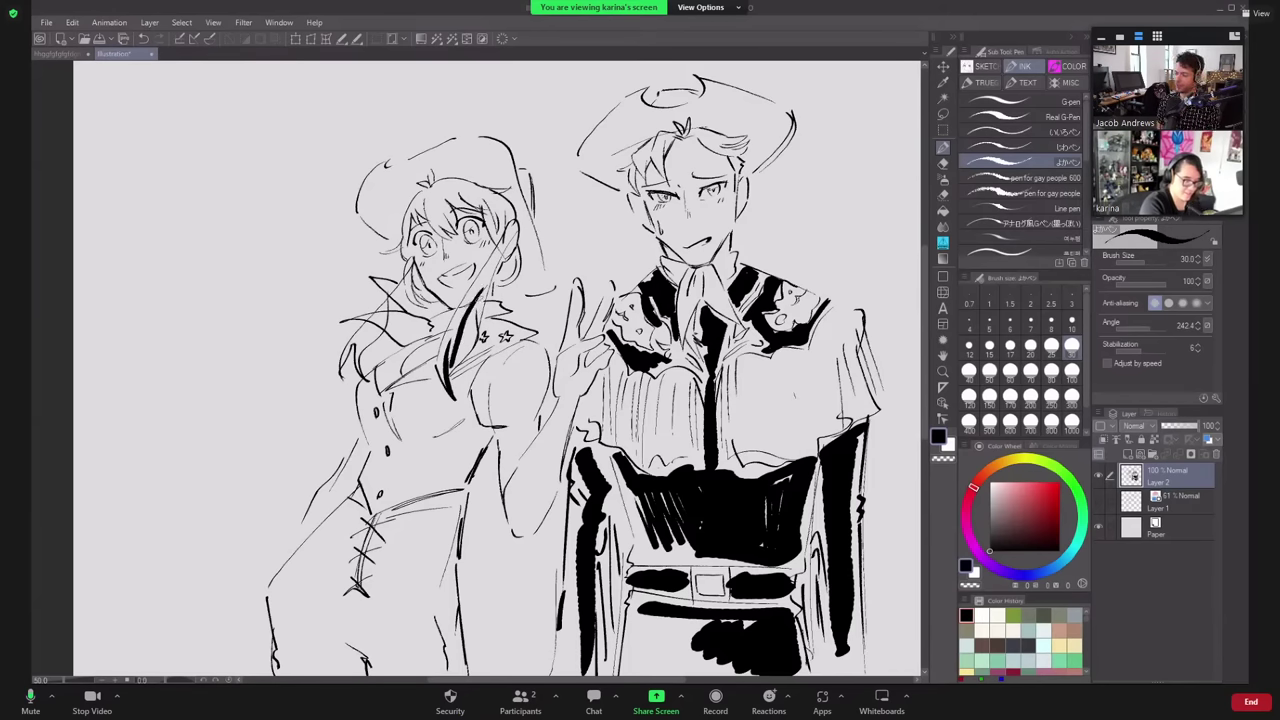
pyautogui.hotkey('ctrl', 'z')
pyautogui.moveTo(506, 210)
pyautogui.mouseDown()
pyautogui.moveTo(456, 360)
pyautogui.moveTo(466, 318)
pyautogui.mouseUp()
pyautogui.moveTo(492, 262); pyautogui.dragTo(478, 312)
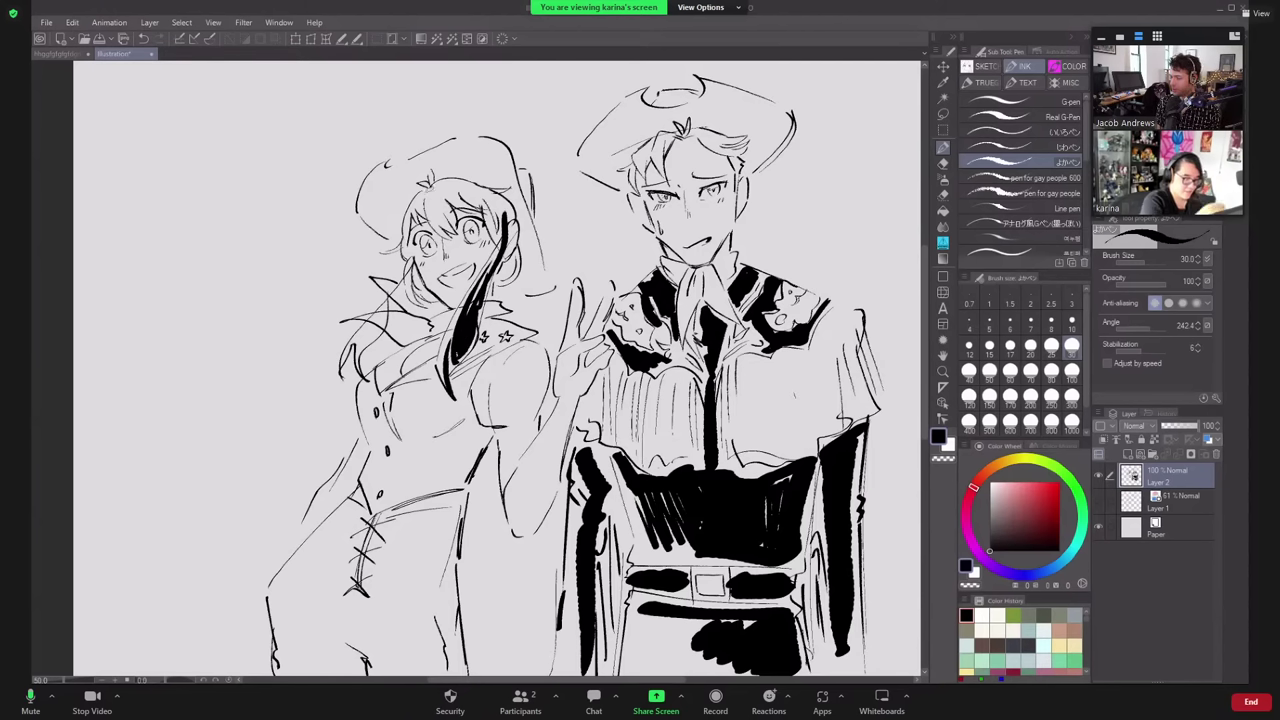
# - Try to fill the woman's fringe in black below her hat, and undo the strokes
pyautogui.moveTo(430, 185)
pyautogui.mouseDown()
pyautogui.moveTo(446, 236)
pyautogui.moveTo(452, 208)
pyautogui.moveTo(488, 204)
pyautogui.mouseUp()
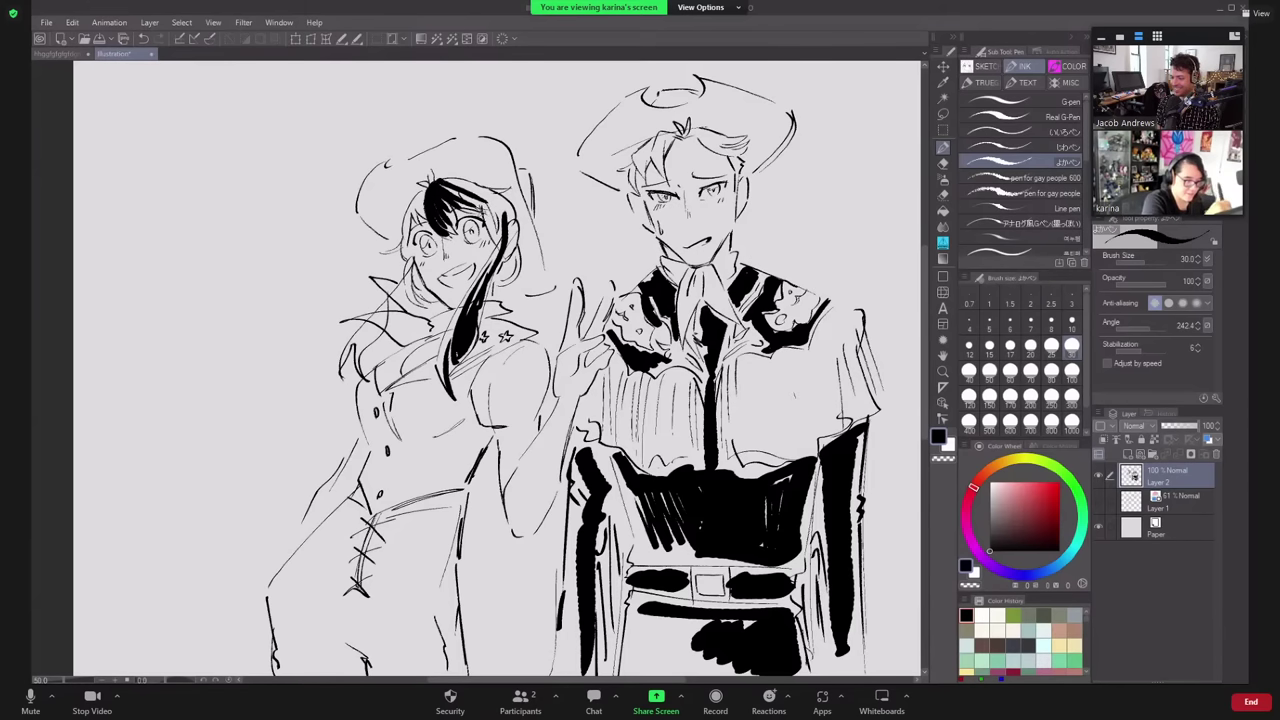
pyautogui.hotkey('ctrl', 'z')
pyautogui.hotkey('ctrl', 'z')
pyautogui.hotkey('ctrl', 'z')
pyautogui.hotkey('ctrl', 'z')
pyautogui.hotkey('ctrl', 'z')
pyautogui.hotkey('ctrl', 'z')
pyautogui.hotkey('ctrl', 'z')
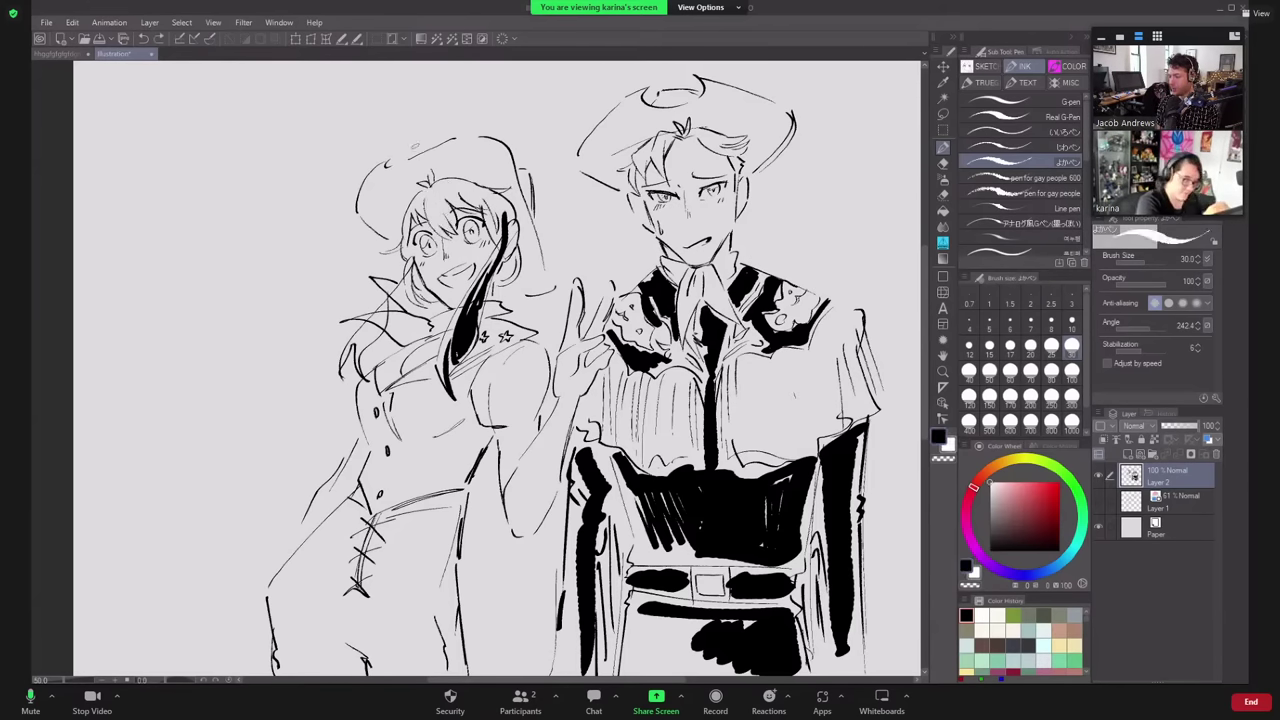
pyautogui.moveTo(428, 194); pyautogui.dragTo(447, 238)
pyautogui.hotkey('ctrl', 'z')
# - Try again to blacken her fringe and the hair on the left of her face, and undo all the black hair
pyautogui.press('x')
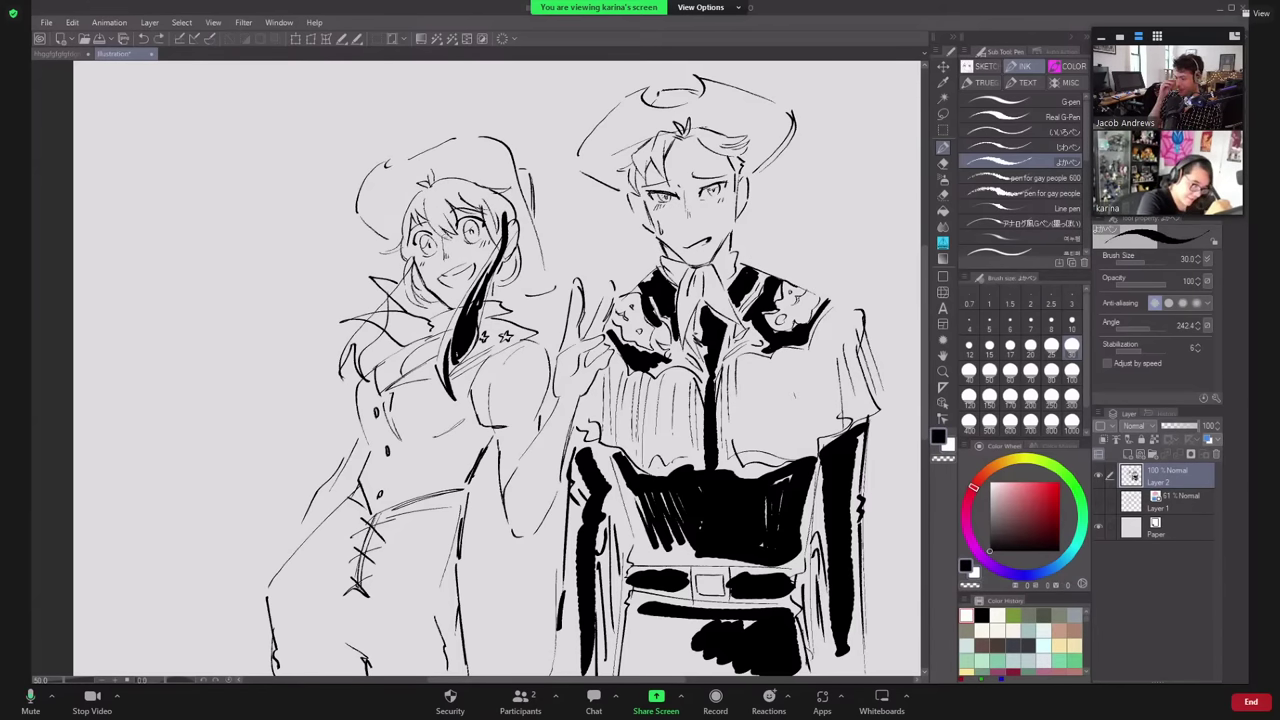
pyautogui.moveTo(427, 192); pyautogui.dragTo(446, 236)
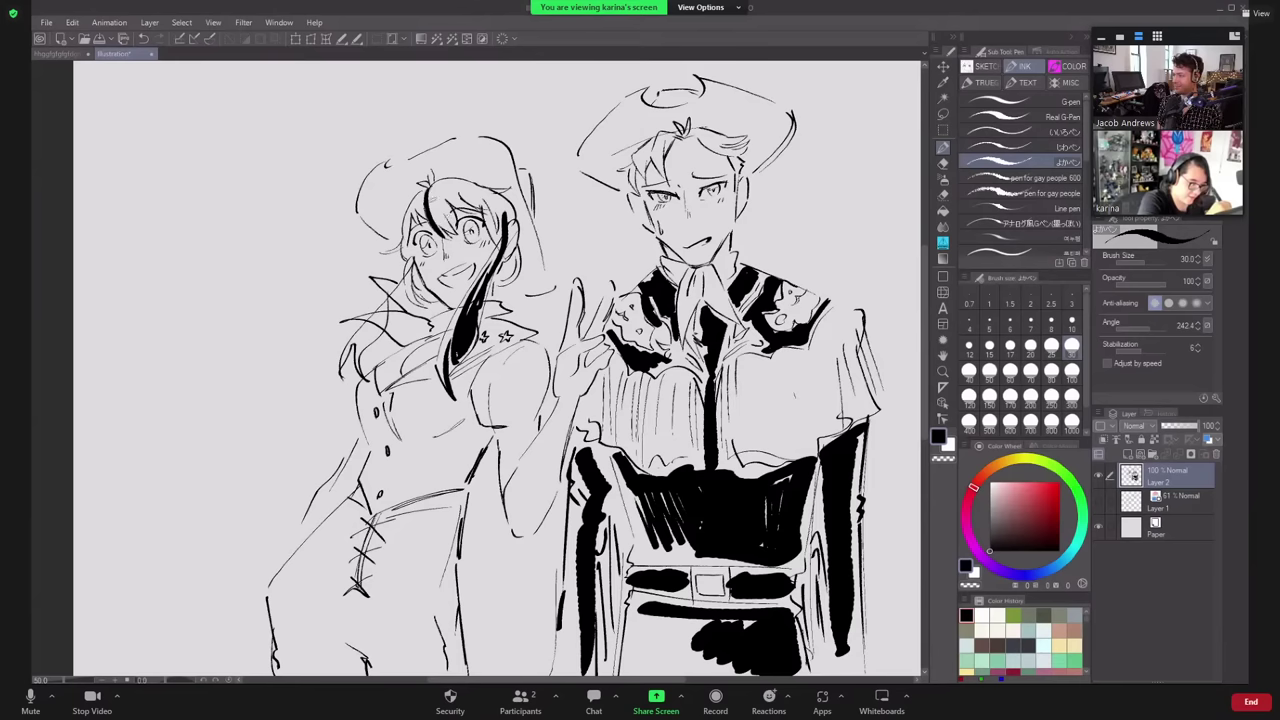
pyautogui.moveTo(431, 181); pyautogui.dragTo(429, 272)
pyautogui.moveTo(418, 203)
pyautogui.mouseDown()
pyautogui.moveTo(416, 264)
pyautogui.moveTo(416, 200)
pyautogui.mouseUp()
pyautogui.hotkey('ctrl', 'z')
pyautogui.hotkey('ctrl', 'z')
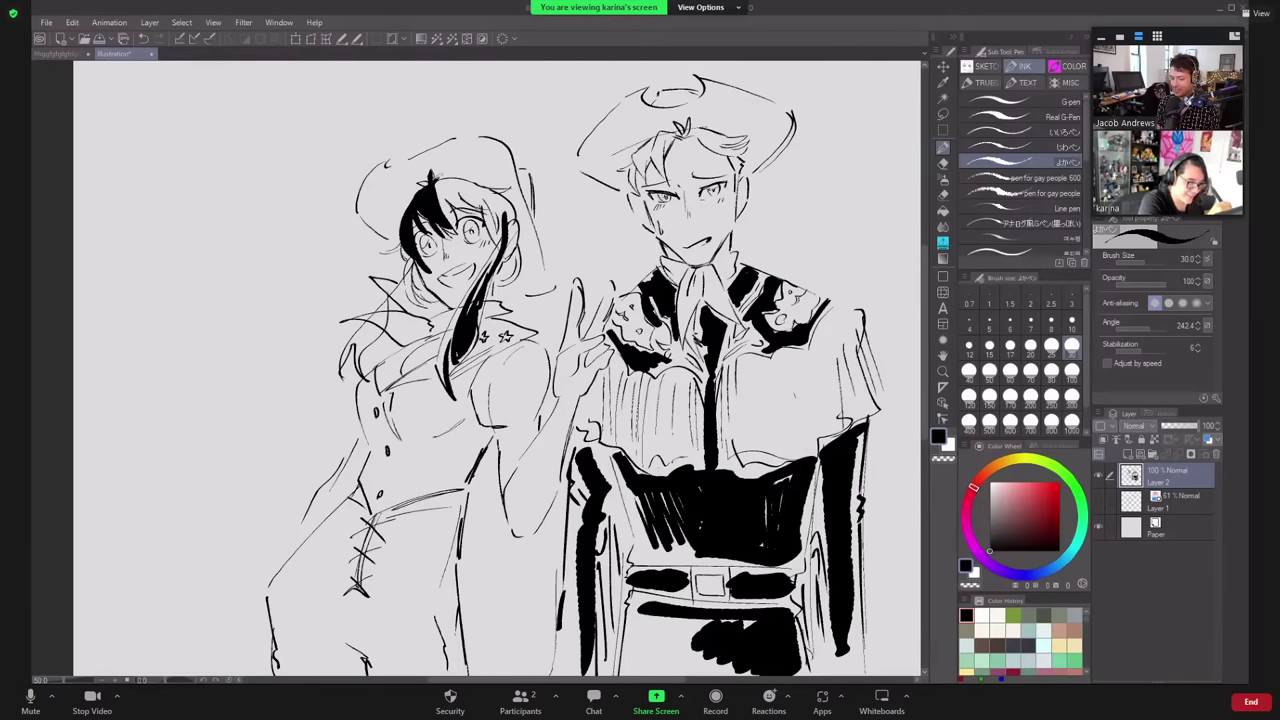
pyautogui.hotkey('ctrl', 'z')
pyautogui.hotkey('ctrl', 'z')
pyautogui.hotkey('ctrl', 'z')
pyautogui.hotkey('ctrl', 'z')
pyautogui.hotkey('ctrl', 'z')
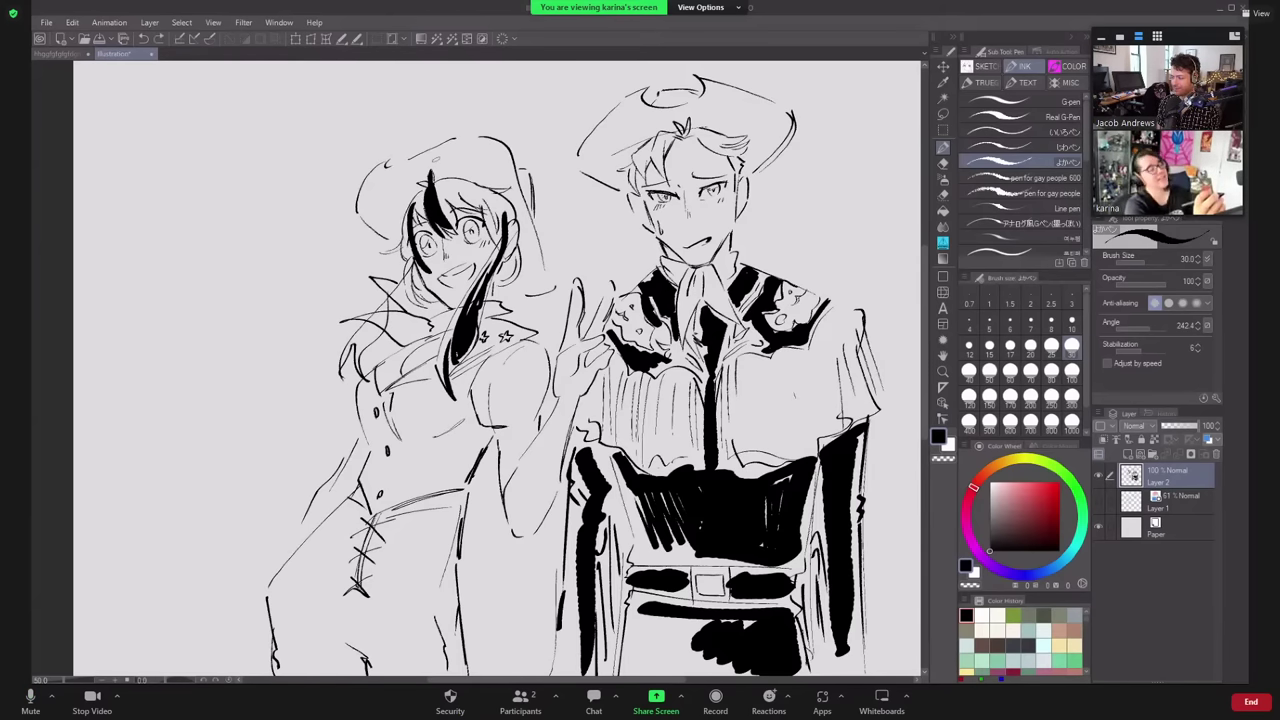
pyautogui.hotkey('ctrl', 'z')
pyautogui.hotkey('ctrl', 'z')
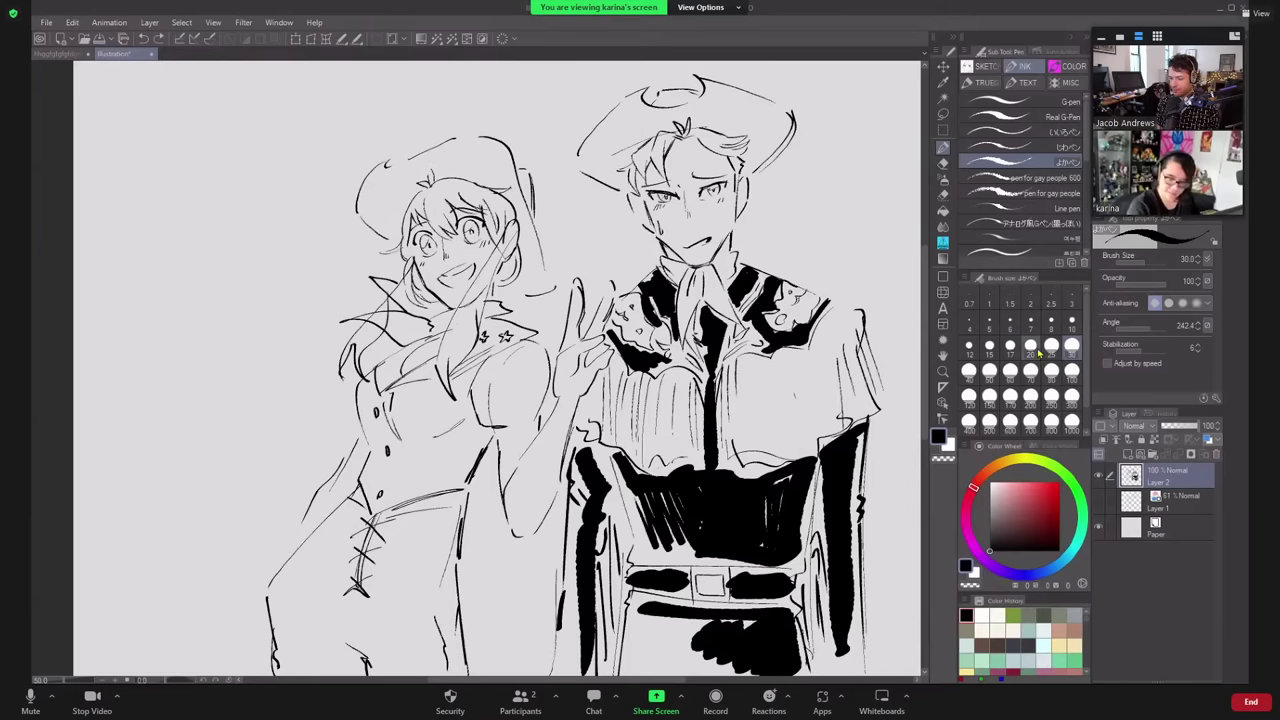
# - Set the brush size to 25 and ink a long, thin curved strand from the woman's fringe down to her chest
pyautogui.click(1051, 346)
pyautogui.moveTo(436, 366); pyautogui.dragTo(492, 260)
pyautogui.hotkey('ctrl', 'z')
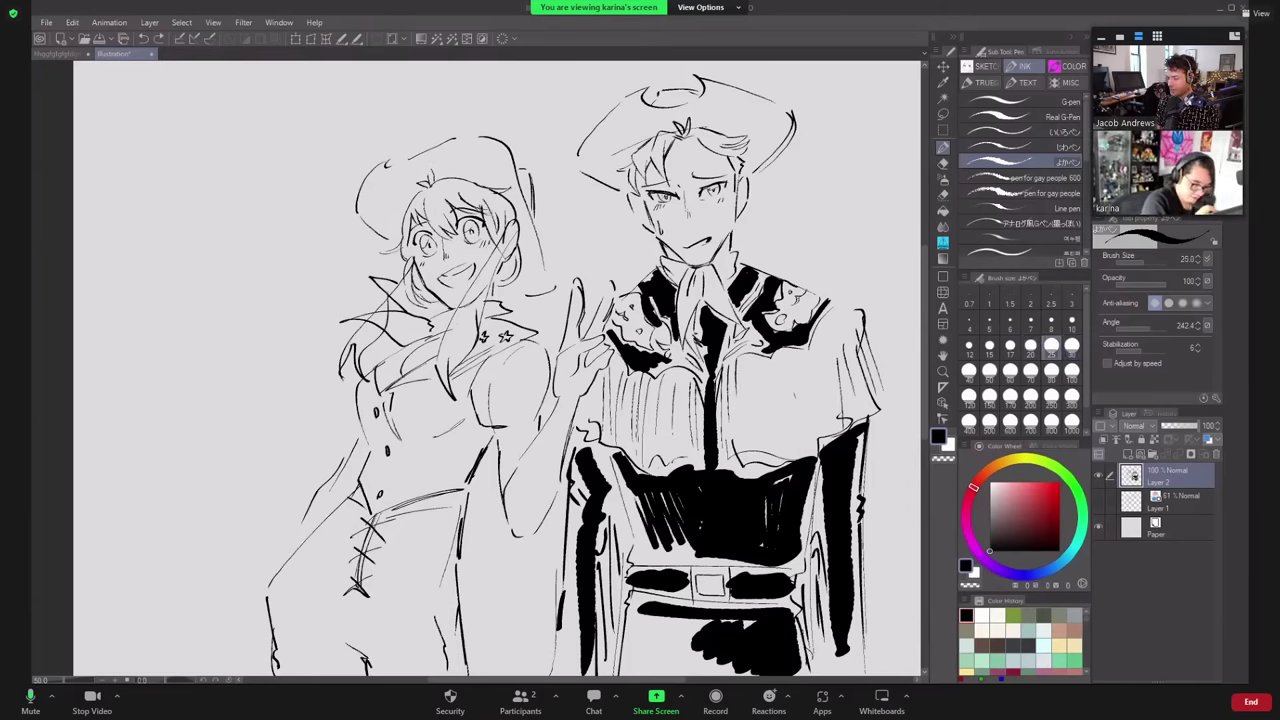
pyautogui.moveTo(489, 196); pyautogui.dragTo(441, 342)
pyautogui.hotkey('ctrl', 'z')
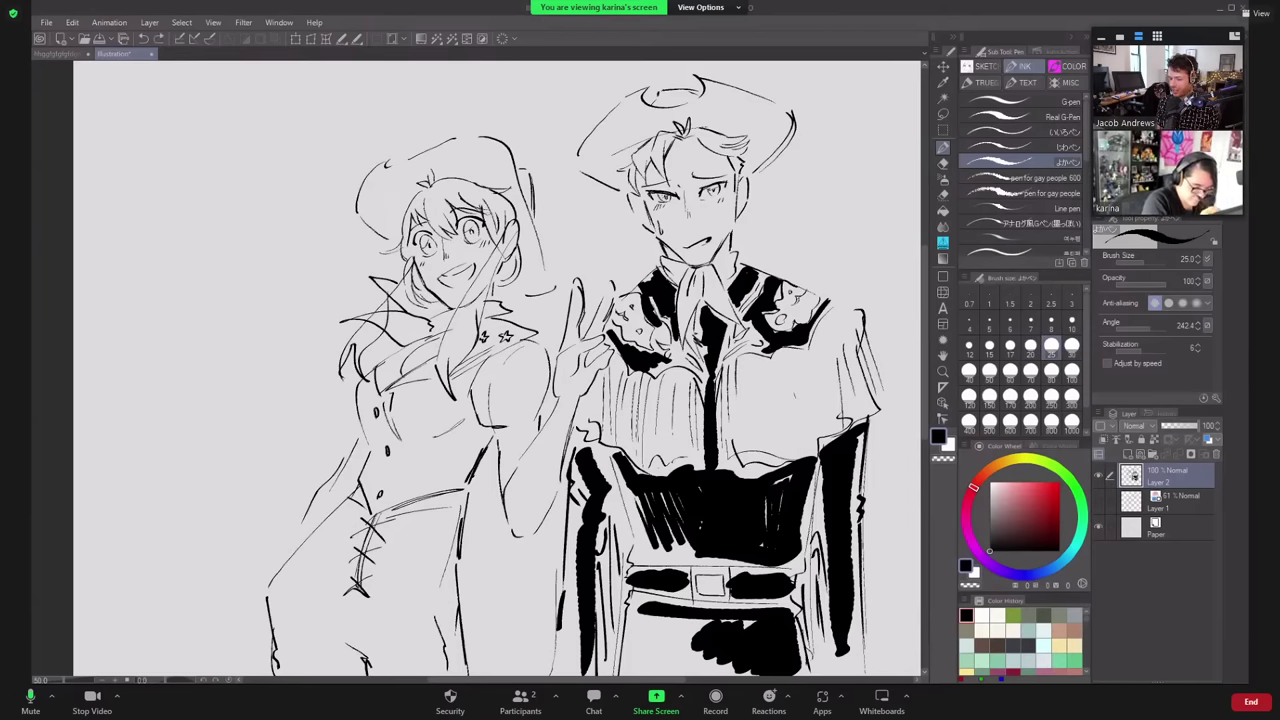
pyautogui.moveTo(490, 212)
pyautogui.mouseDown()
pyautogui.moveTo(436, 354)
pyautogui.moveTo(456, 400)
pyautogui.mouseUp()
pyautogui.moveTo(450, 336); pyautogui.dragTo(447, 386)
pyautogui.hotkey('ctrl', 'z')
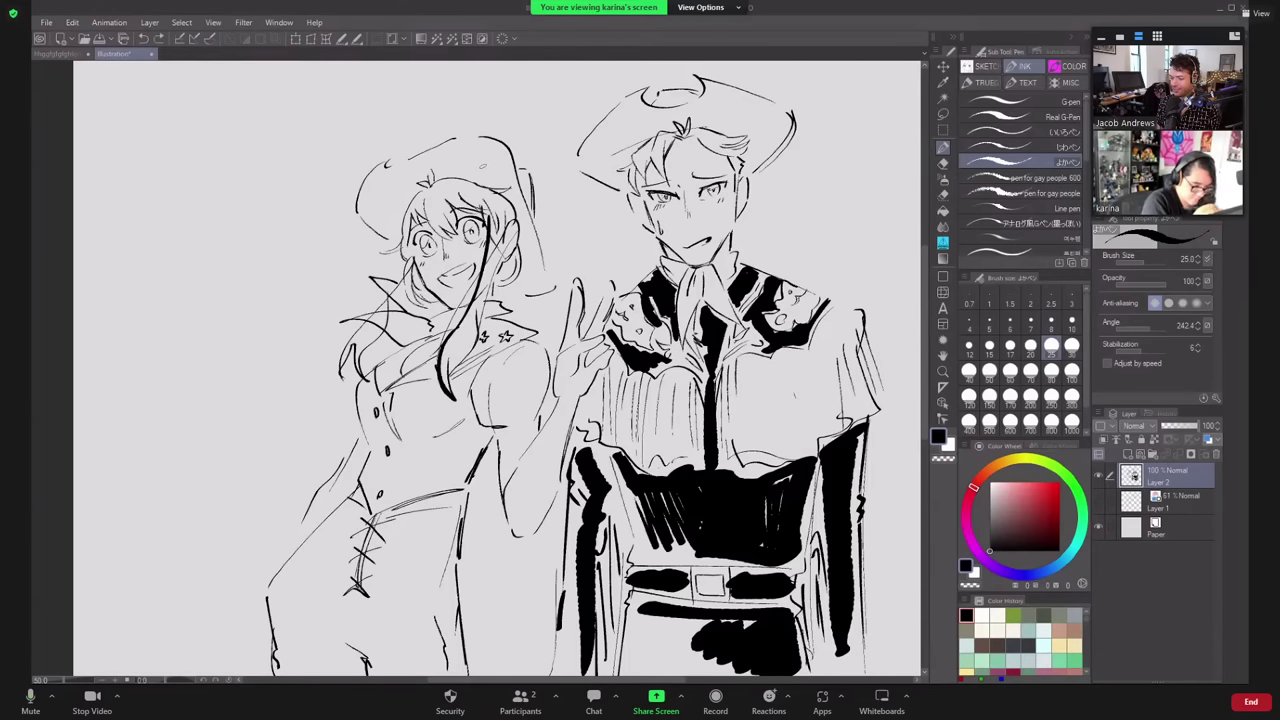
# - Ink the hair lock along the left of the woman's face and fill her fringe below the hat in black
pyautogui.moveTo(418, 204); pyautogui.dragTo(430, 276)
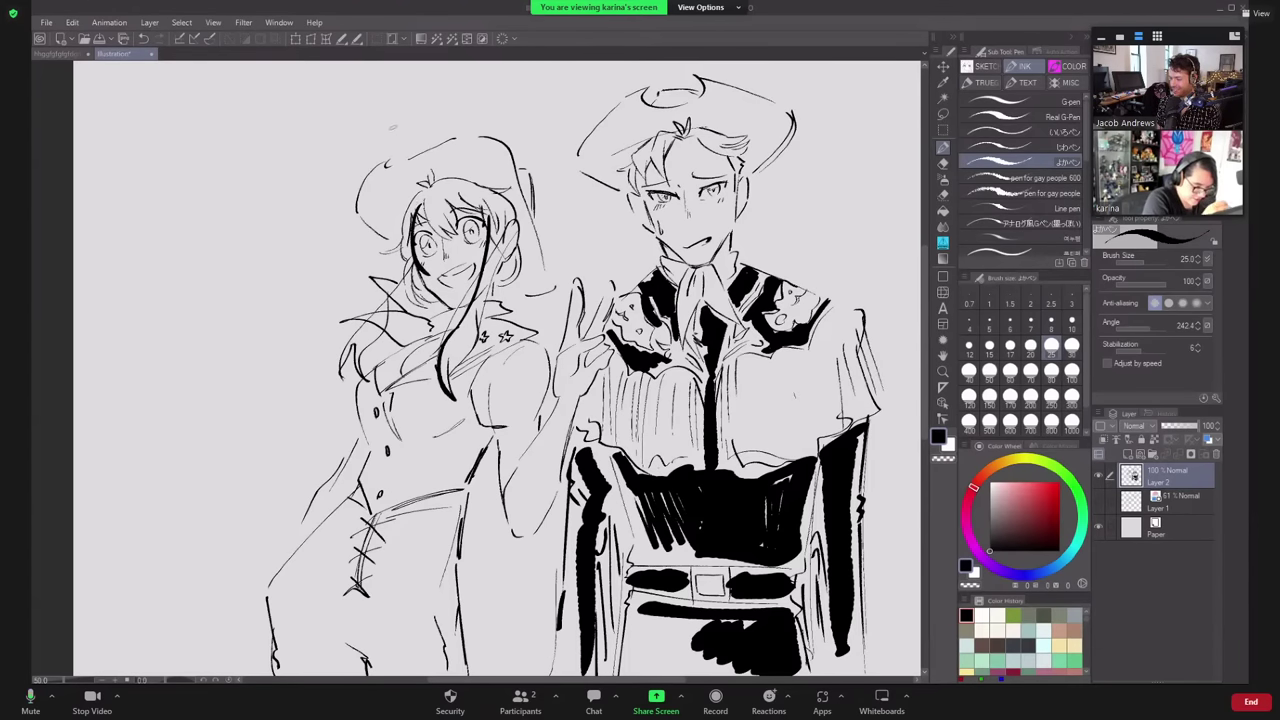
pyautogui.moveTo(434, 178)
pyautogui.mouseDown()
pyautogui.moveTo(454, 238)
pyautogui.moveTo(460, 198)
pyautogui.moveTo(474, 204)
pyautogui.moveTo(454, 178)
pyautogui.moveTo(484, 191)
pyautogui.moveTo(470, 208)
pyautogui.moveTo(450, 202)
pyautogui.mouseUp()
pyautogui.hotkey('ctrl', 'z')
pyautogui.hotkey('ctrl', 'z')
pyautogui.moveTo(492, 178)
pyautogui.mouseDown()
pyautogui.moveTo(454, 200)
pyautogui.moveTo(484, 296)
pyautogui.moveTo(472, 350)
pyautogui.mouseUp()
pyautogui.hotkey('ctrl', 'z')
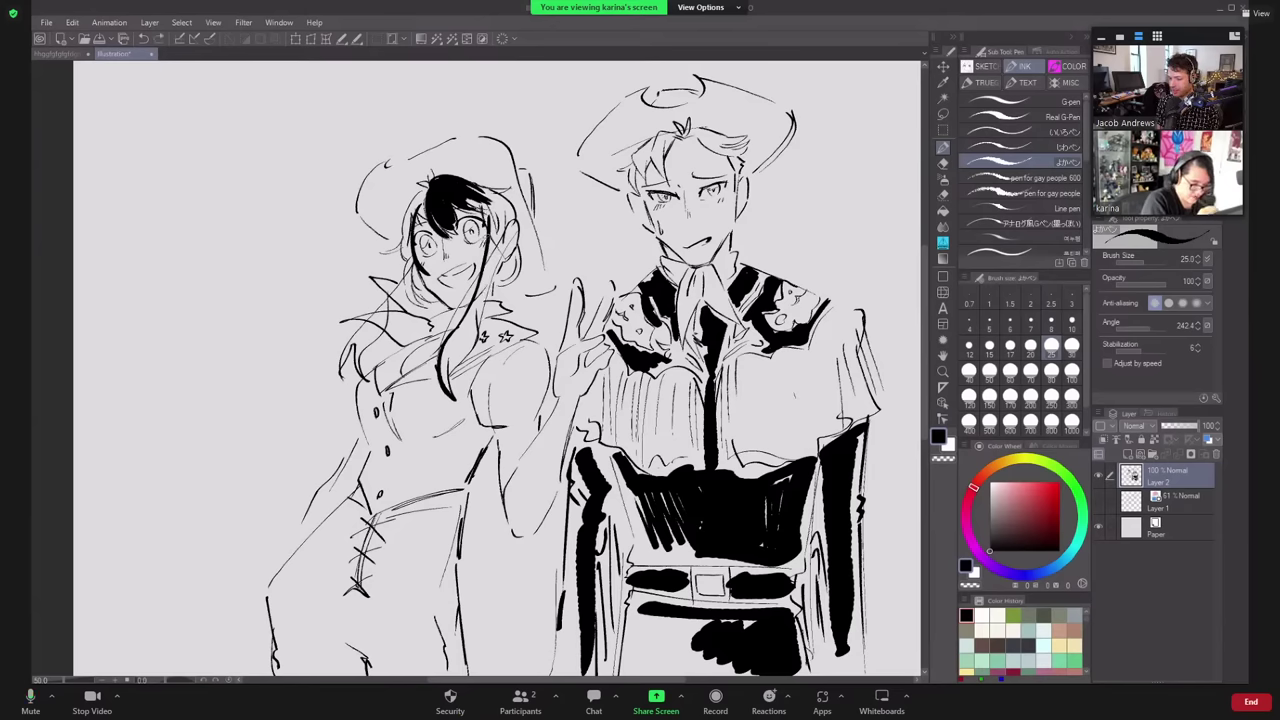
# - Thicken the woman's long hair strand with black strokes and undo the last three of them
pyautogui.moveTo(486, 214)
pyautogui.mouseDown()
pyautogui.moveTo(472, 336)
pyautogui.moveTo(440, 392)
pyautogui.mouseUp()
pyautogui.moveTo(454, 344); pyautogui.dragTo(446, 366)
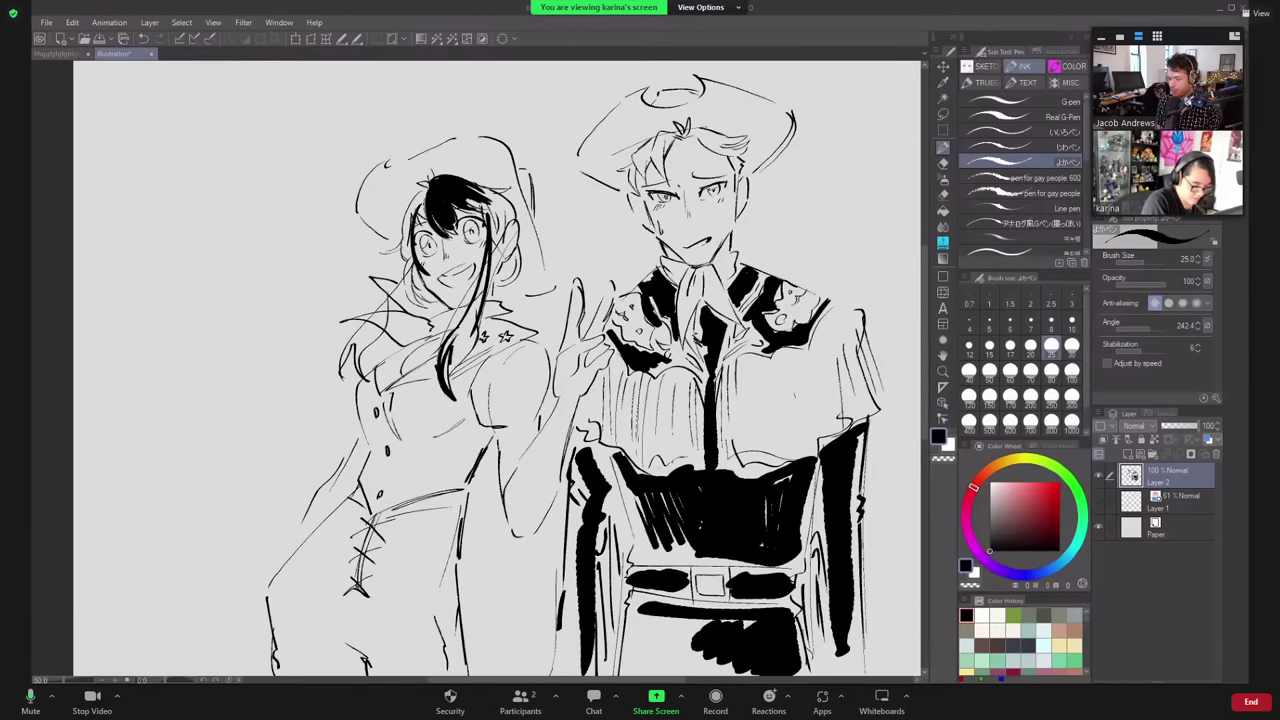
pyautogui.moveTo(466, 318)
pyautogui.mouseDown()
pyautogui.moveTo(450, 366)
pyautogui.moveTo(462, 348)
pyautogui.mouseUp()
pyautogui.moveTo(486, 250); pyautogui.dragTo(466, 344)
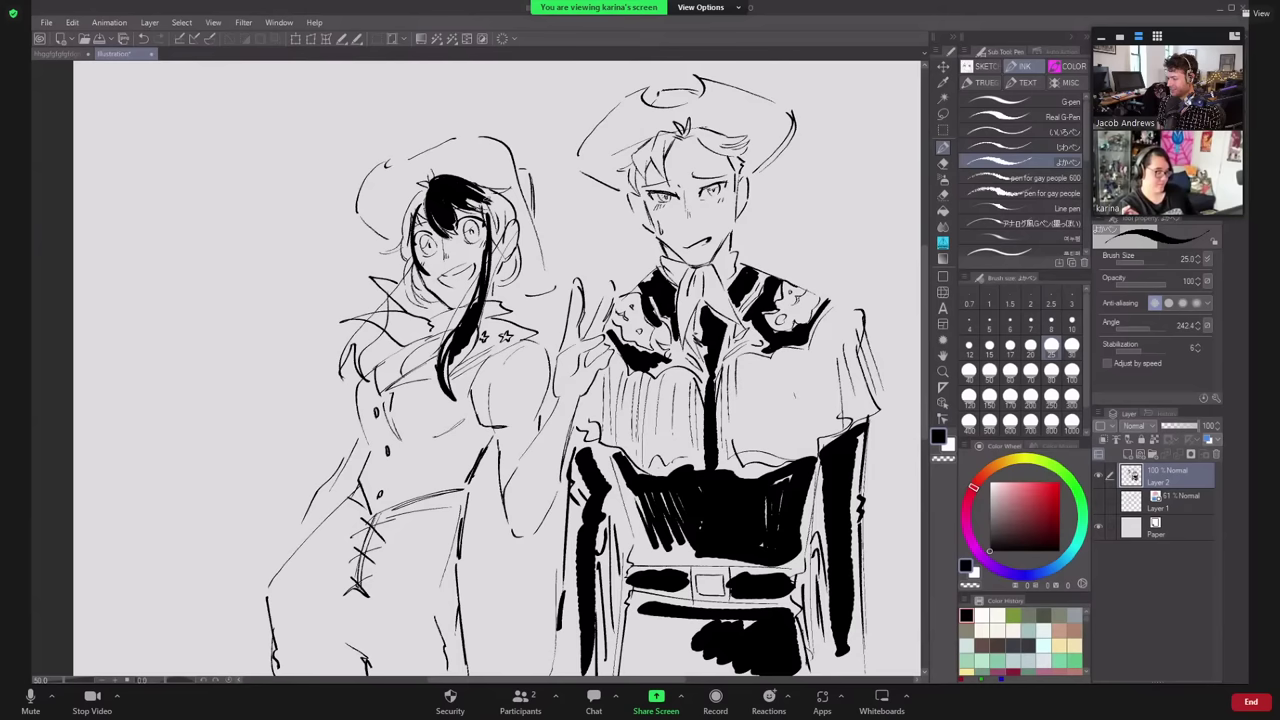
pyautogui.hotkey('ctrl', 'z')
pyautogui.hotkey('ctrl', 'z')
pyautogui.hotkey('ctrl', 'z')
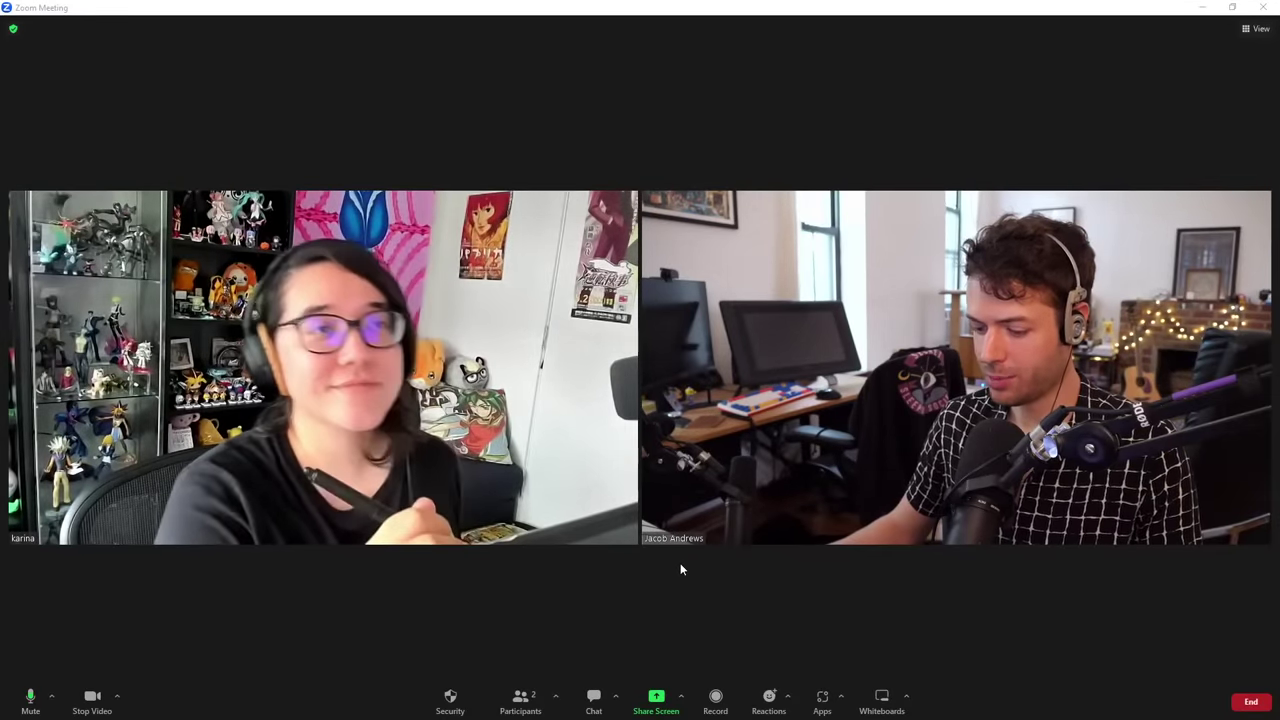
# - Share the CLIP STUDIO PAINT window in the Zoom meeting
pyautogui.click(656, 697)
pyautogui.click(557, 360)
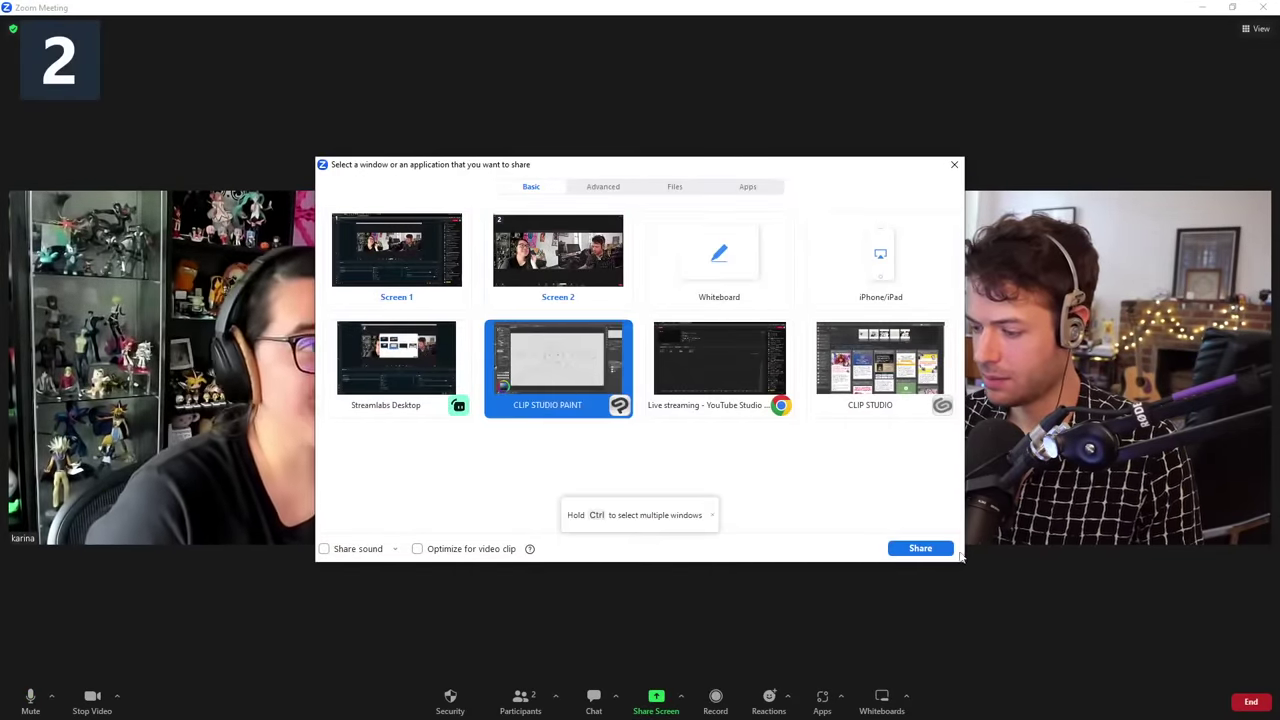
pyautogui.click(920, 548)
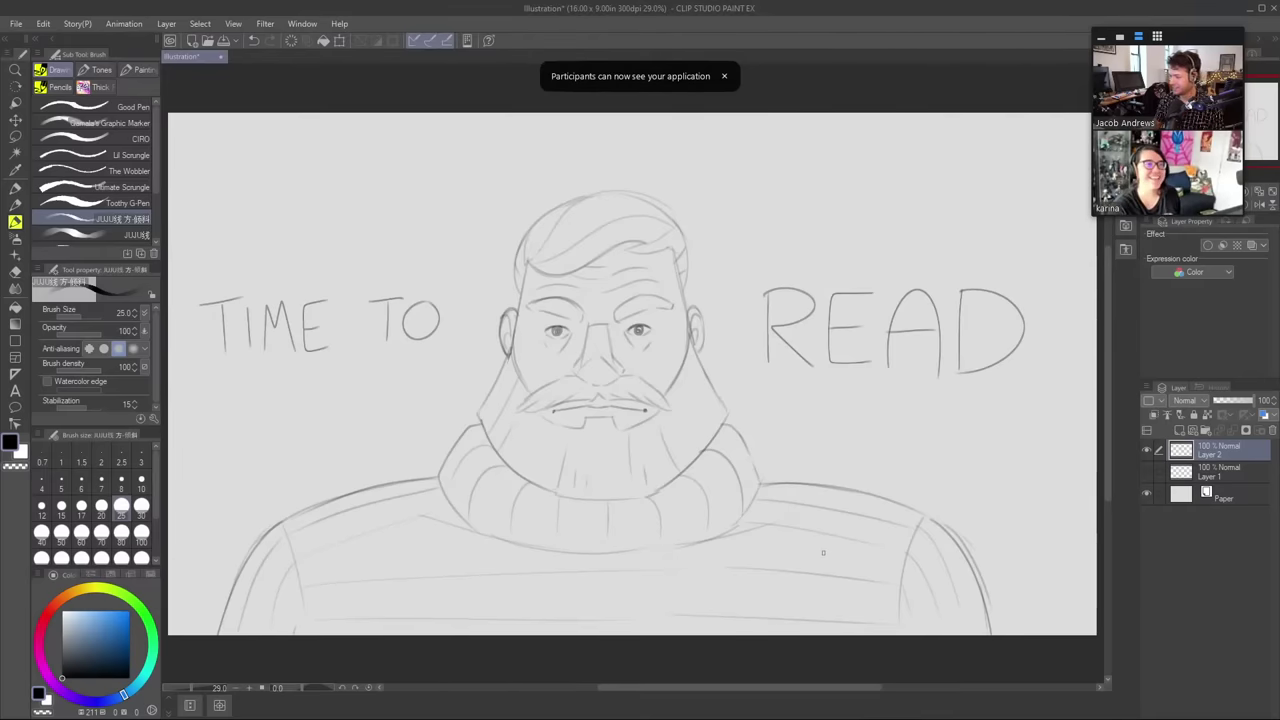
# - Hide the bearded man sketch on Layer 2 and add a new empty layer above it
pyautogui.moveTo(1212, 40); pyautogui.dragTo(1234, 40)
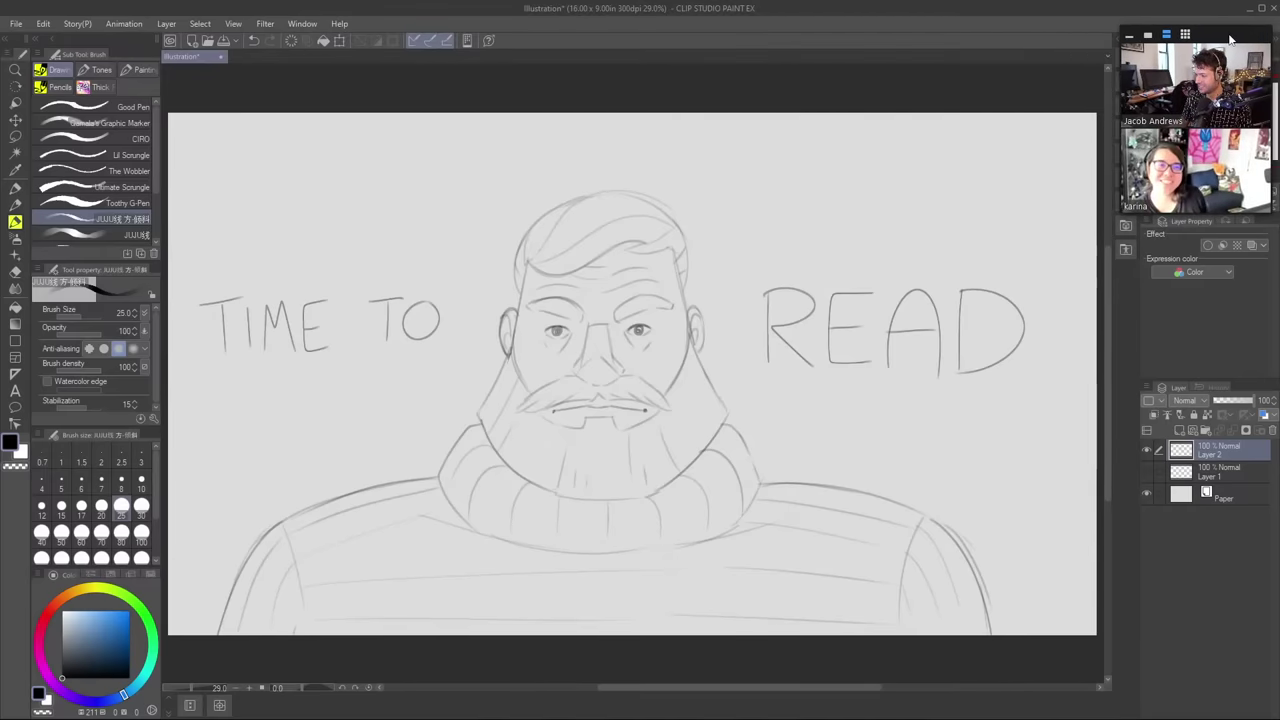
pyautogui.click(1146, 452)
pyautogui.click(1179, 430)
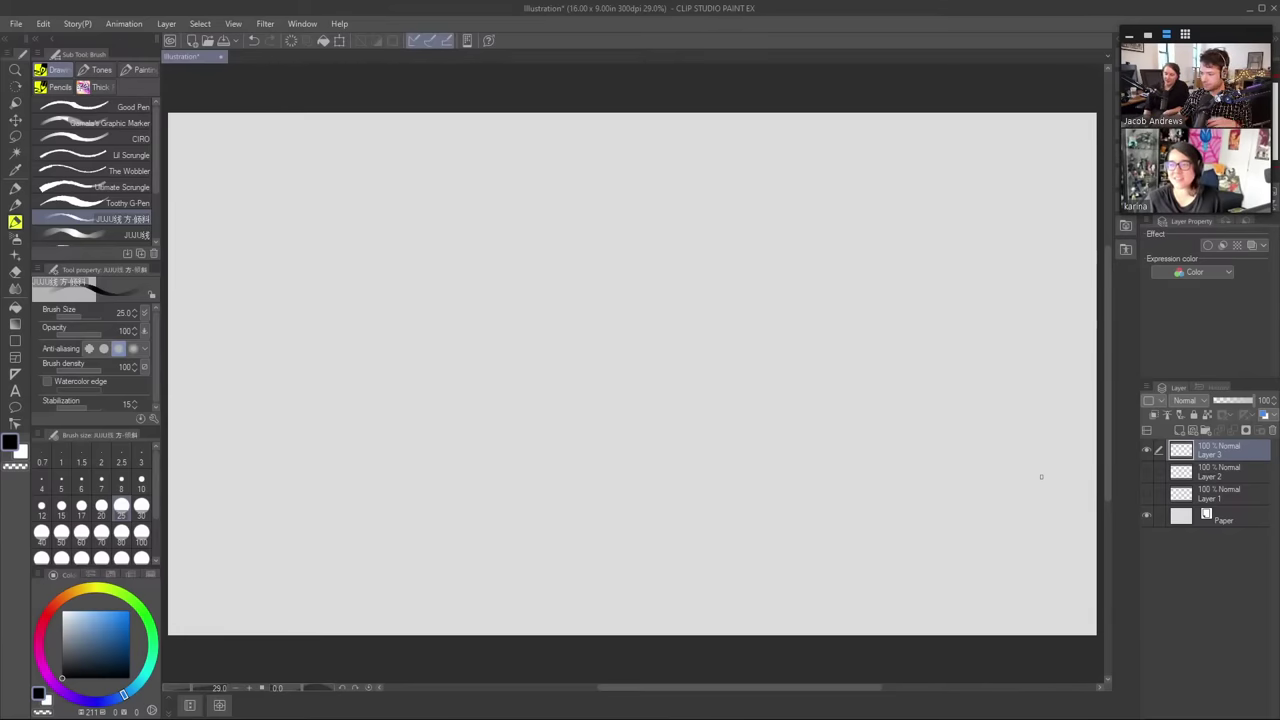
# - Sketch a large head outline in light strokes at the canvas centre, with a rounded skull tapering to a narrow chin
pyautogui.moveTo(588, 410)
pyautogui.mouseDown()
pyautogui.moveTo(645, 331)
pyautogui.moveTo(682, 359)
pyautogui.moveTo(670, 411)
pyautogui.mouseUp()
pyautogui.hotkey('ctrl', 'z')
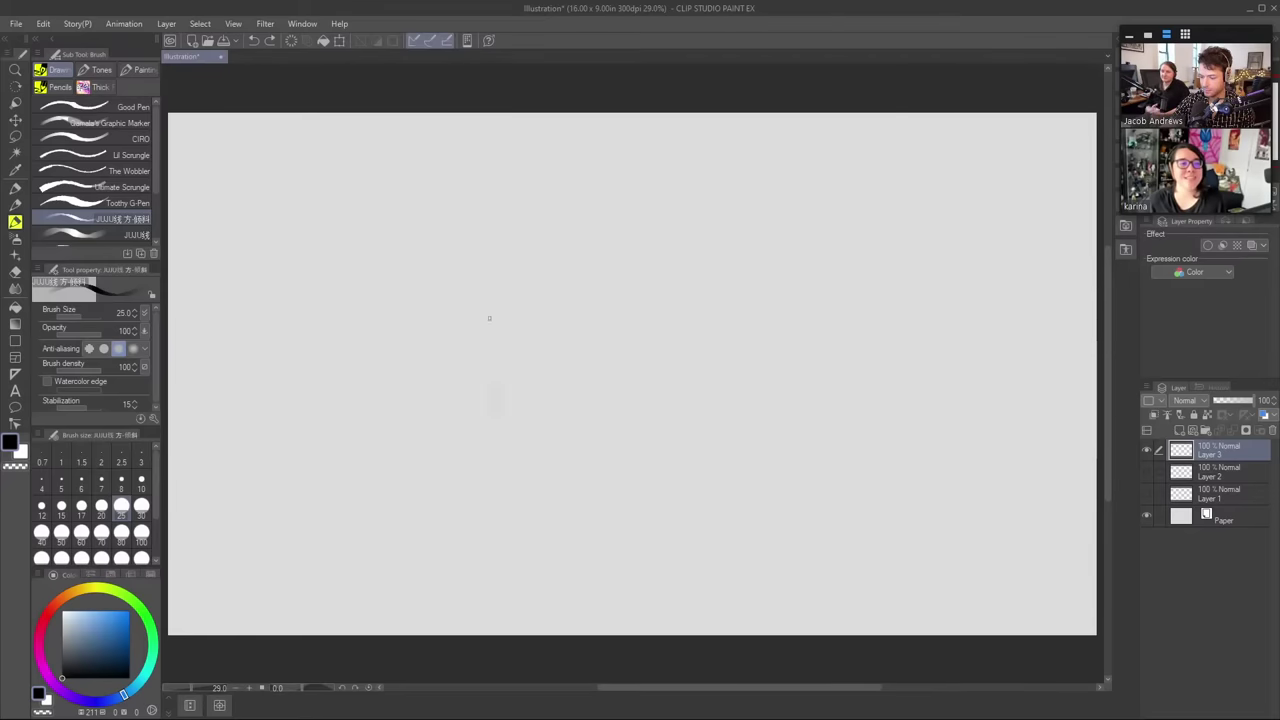
pyautogui.moveTo(489, 318); pyautogui.dragTo(504, 460)
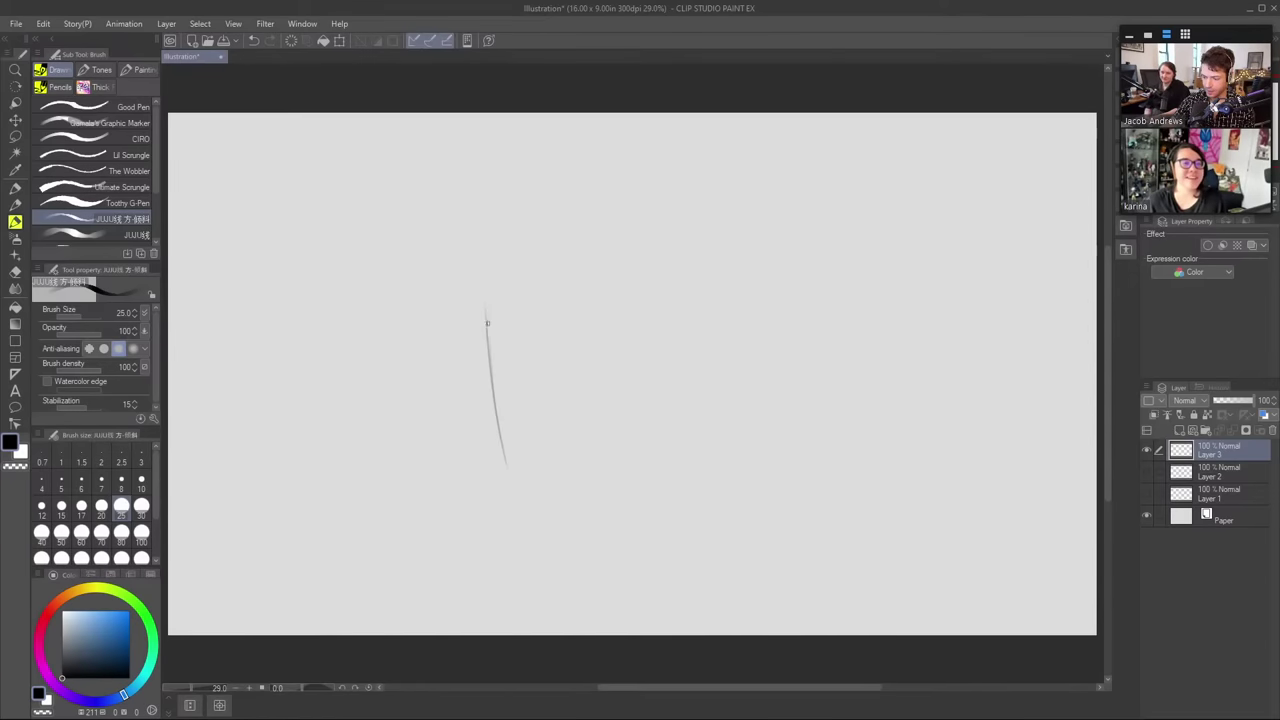
pyautogui.moveTo(487, 322)
pyautogui.mouseDown()
pyautogui.moveTo(543, 223)
pyautogui.moveTo(514, 240)
pyautogui.moveTo(748, 237)
pyautogui.moveTo(675, 210)
pyautogui.moveTo(755, 245)
pyautogui.mouseUp()
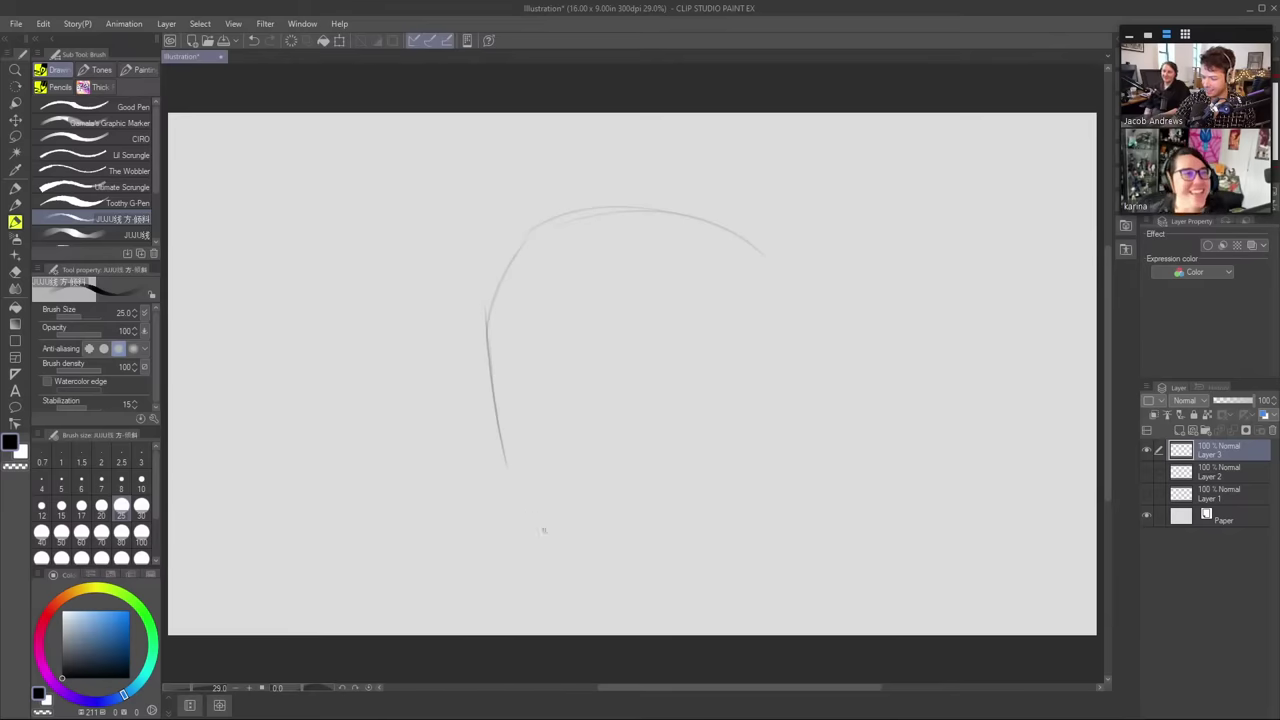
pyautogui.moveTo(766, 300); pyautogui.dragTo(740, 413)
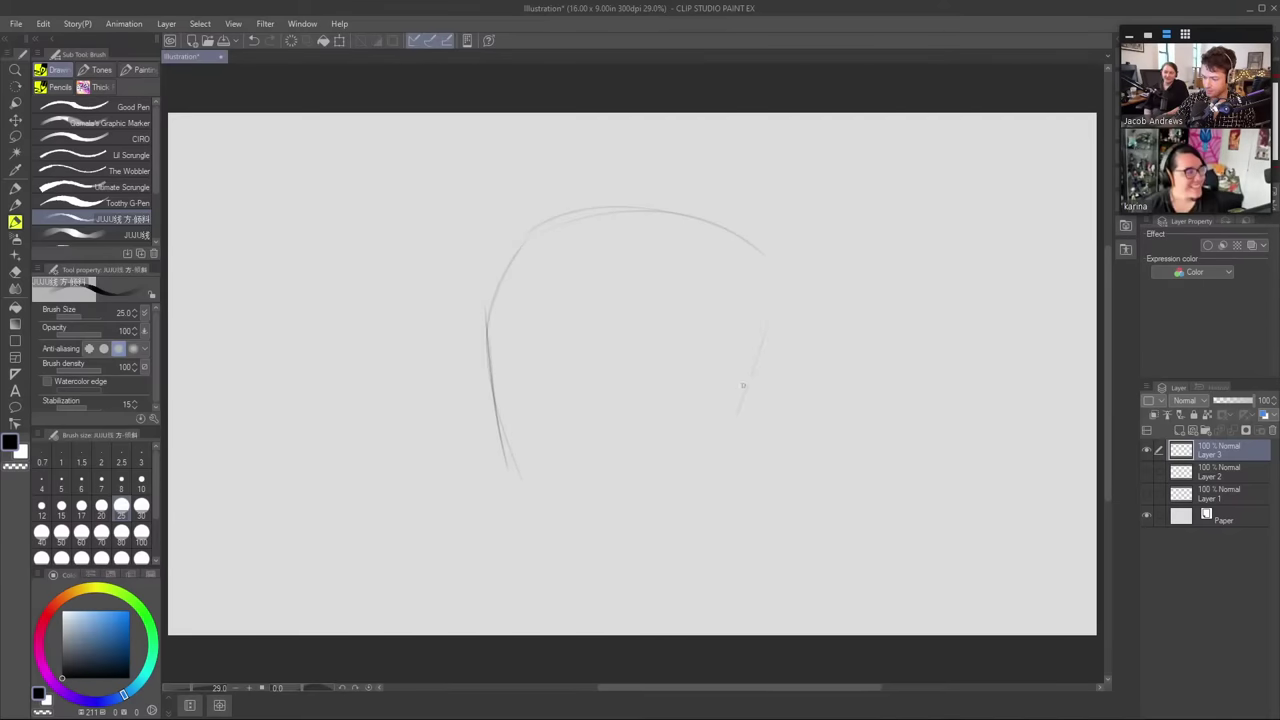
pyautogui.moveTo(770, 290); pyautogui.dragTo(688, 490)
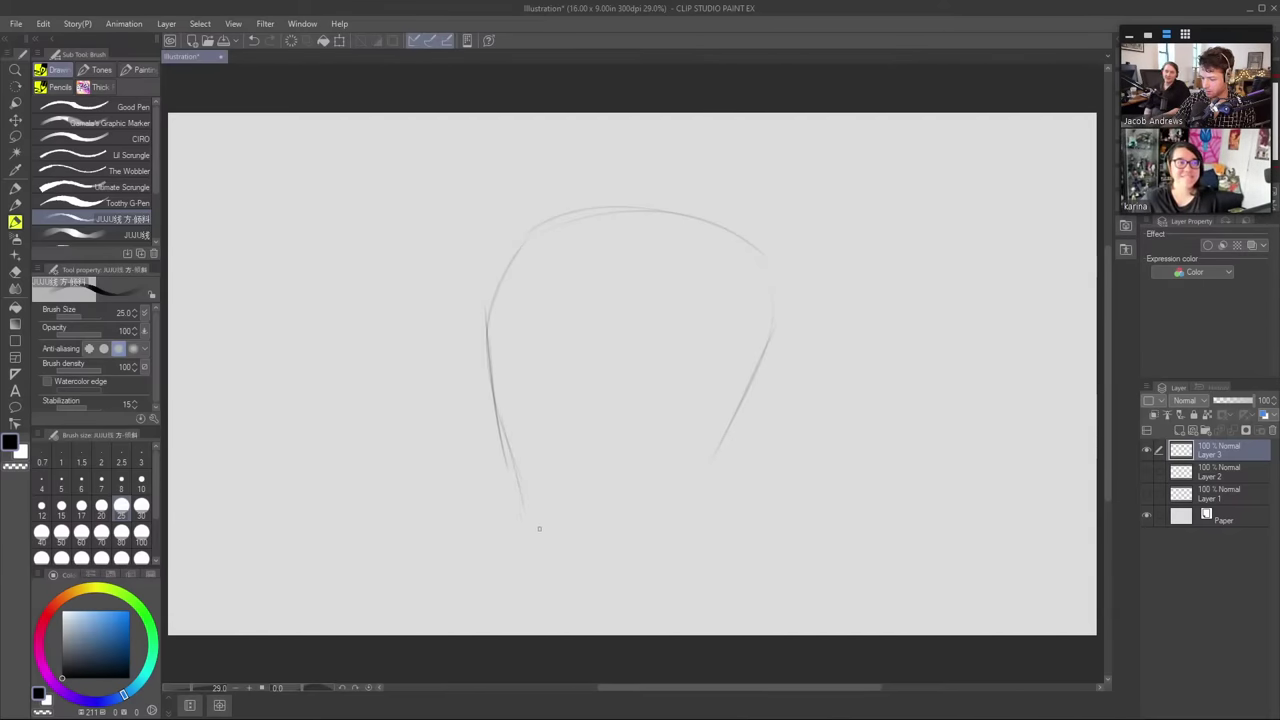
pyautogui.moveTo(555, 541); pyautogui.dragTo(610, 540)
pyautogui.moveTo(695, 490); pyautogui.dragTo(625, 530)
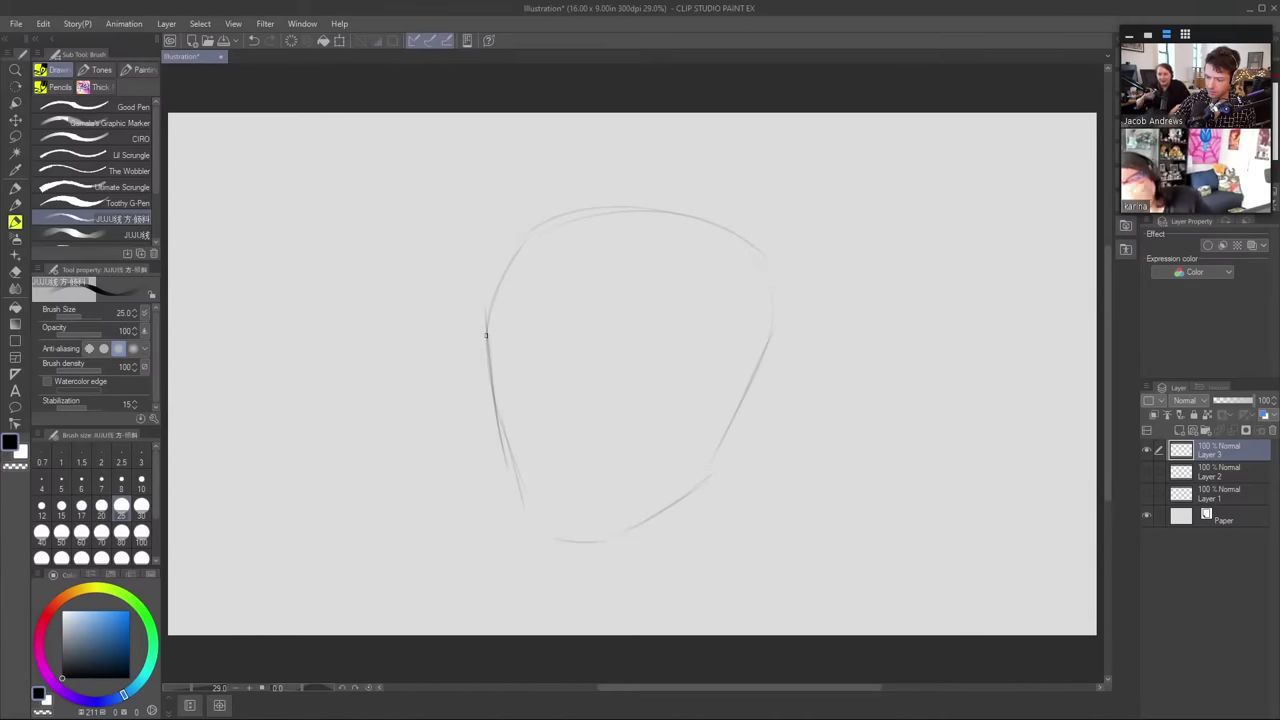
# - Smooth the skull's upper-left curve and reinforce the right jaw line of the head sketch
pyautogui.moveTo(486, 335)
pyautogui.mouseDown()
pyautogui.moveTo(551, 217)
pyautogui.moveTo(606, 216)
pyautogui.mouseUp()
pyautogui.press('e')
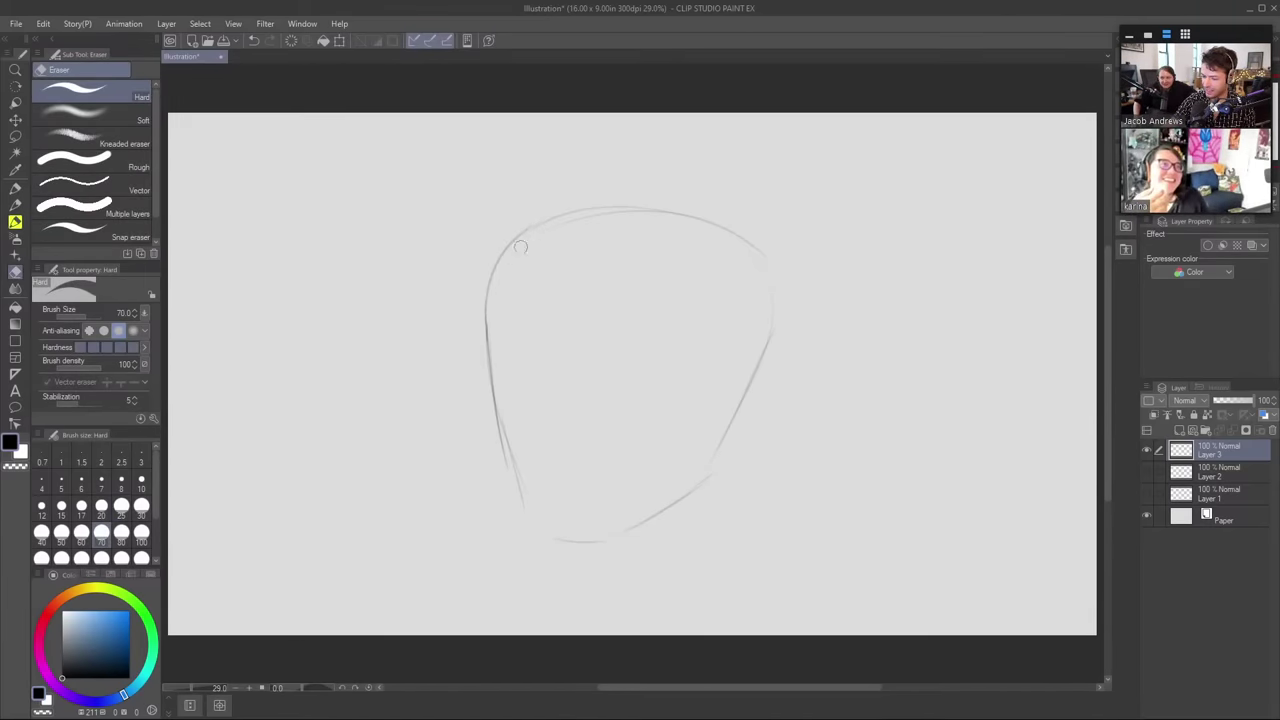
pyautogui.press('b')
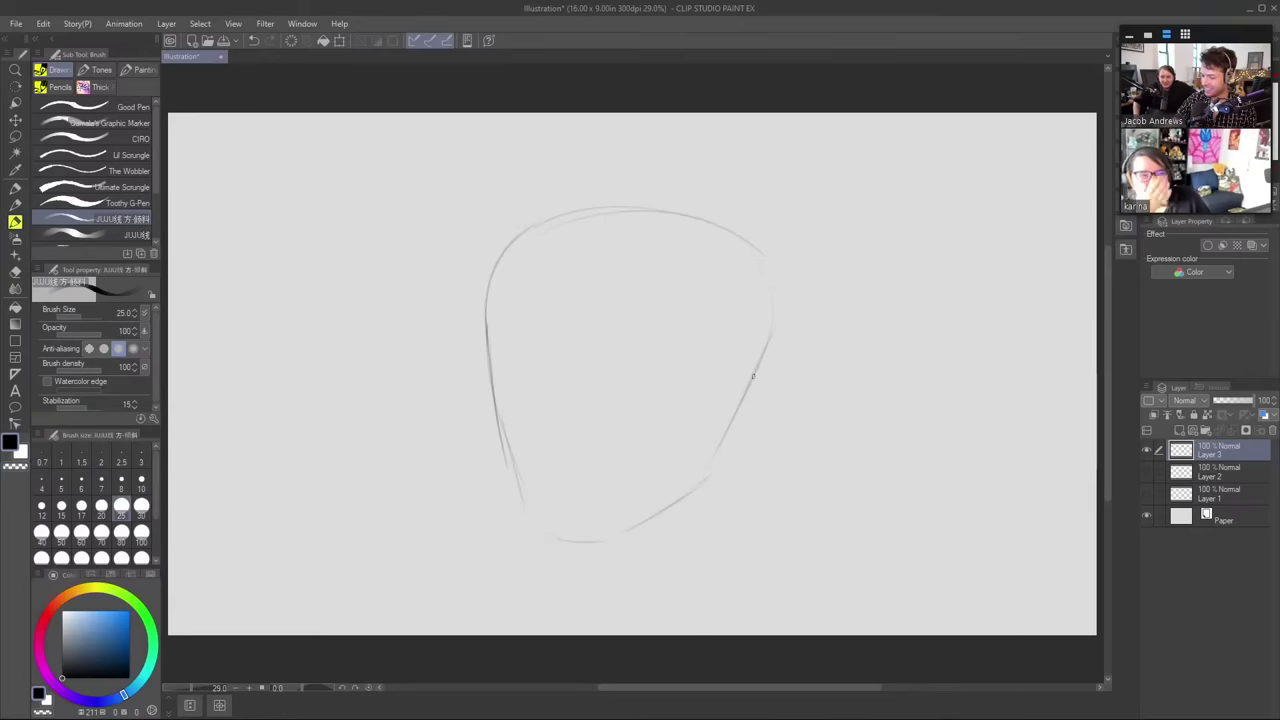
pyautogui.moveTo(715, 451); pyautogui.dragTo(754, 355)
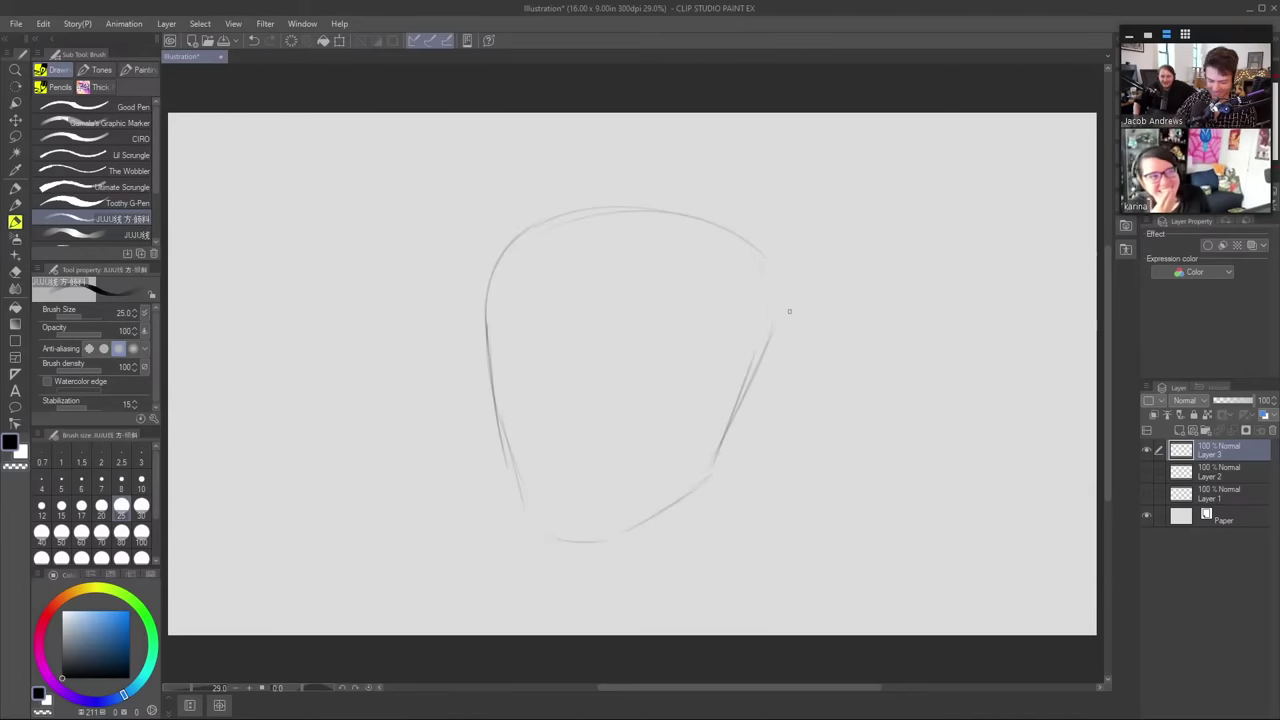
pyautogui.moveTo(556, 329)
pyautogui.mouseDown()
pyautogui.moveTo(567, 365)
pyautogui.moveTo(560, 336)
pyautogui.moveTo(554, 397)
pyautogui.mouseUp()
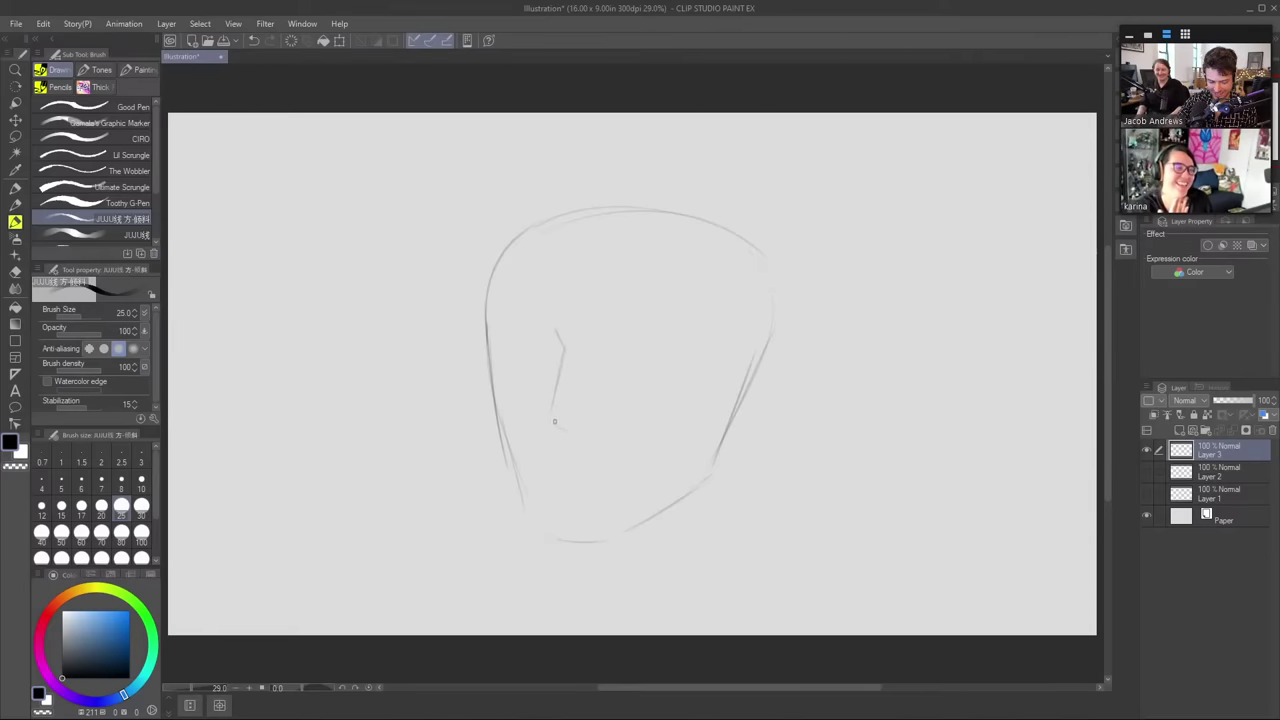
pyautogui.hotkey('ctrl', 'z')
pyautogui.hotkey('ctrl', 'z')
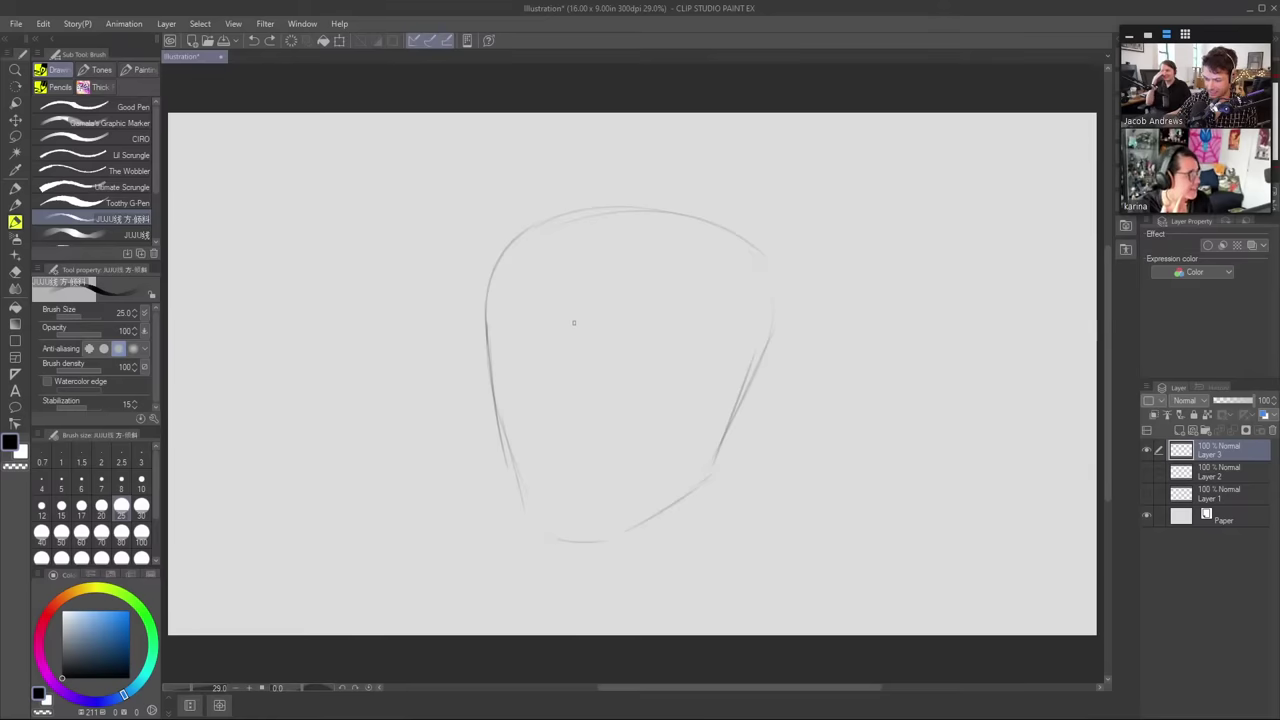
pyautogui.hotkey('ctrl', 'z')
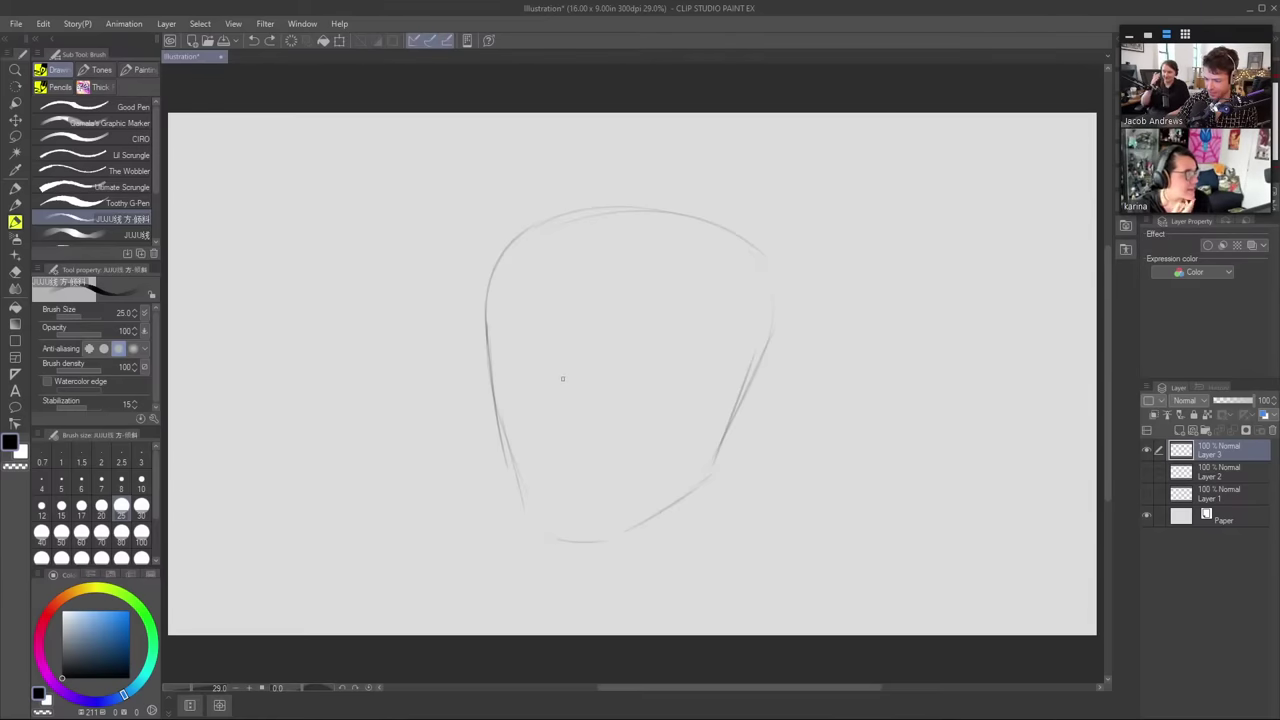
# - Draw a slightly curved eye guideline across the face and an arched upper lid for the left eye
pyautogui.moveTo(484, 372); pyautogui.dragTo(728, 368)
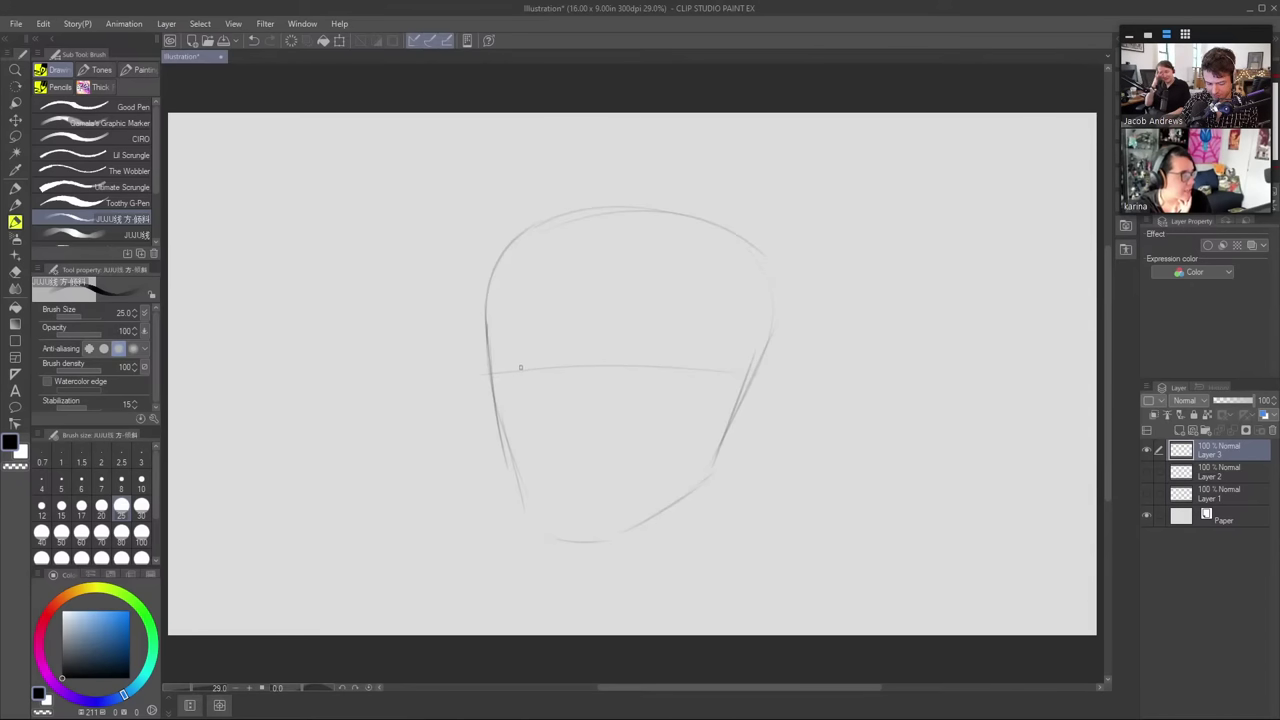
pyautogui.moveTo(511, 374); pyautogui.dragTo(556, 365)
pyautogui.hotkey('ctrl', 'z')
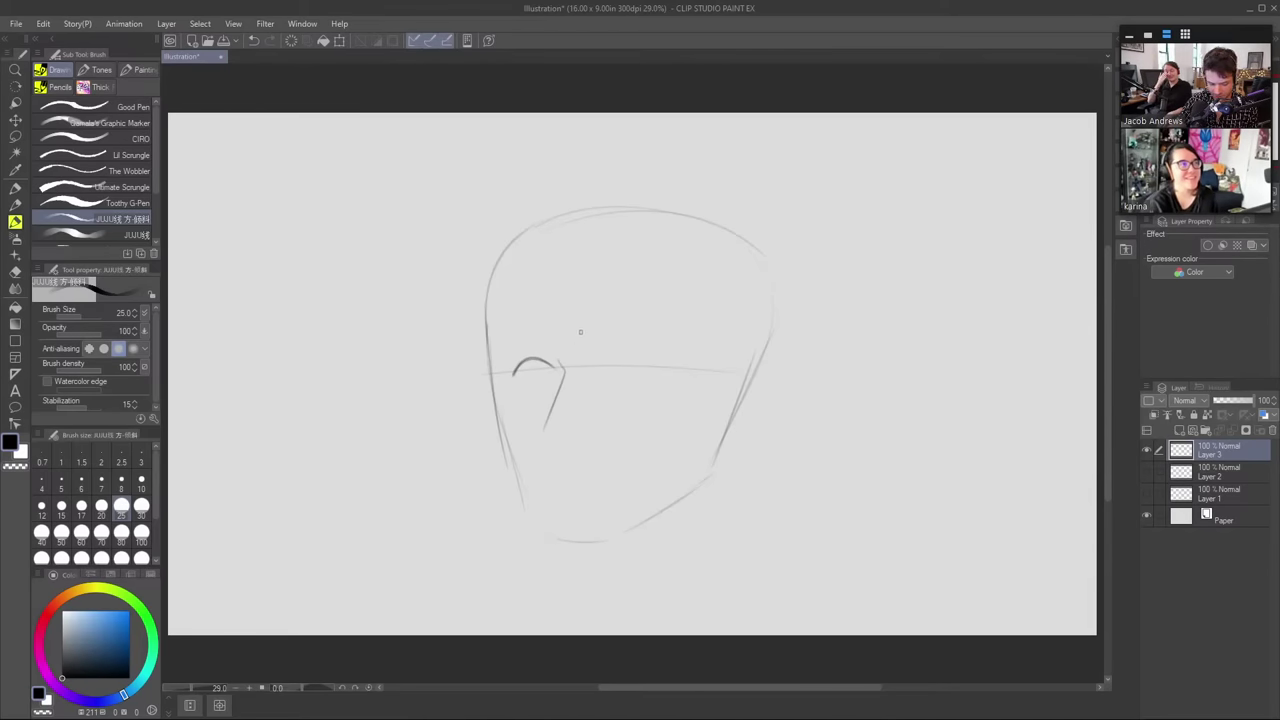
# - Sketch the nose beside the left eye with a slanted bridge, a rounded underside and a nostril wing
pyautogui.moveTo(567, 369); pyautogui.dragTo(548, 436)
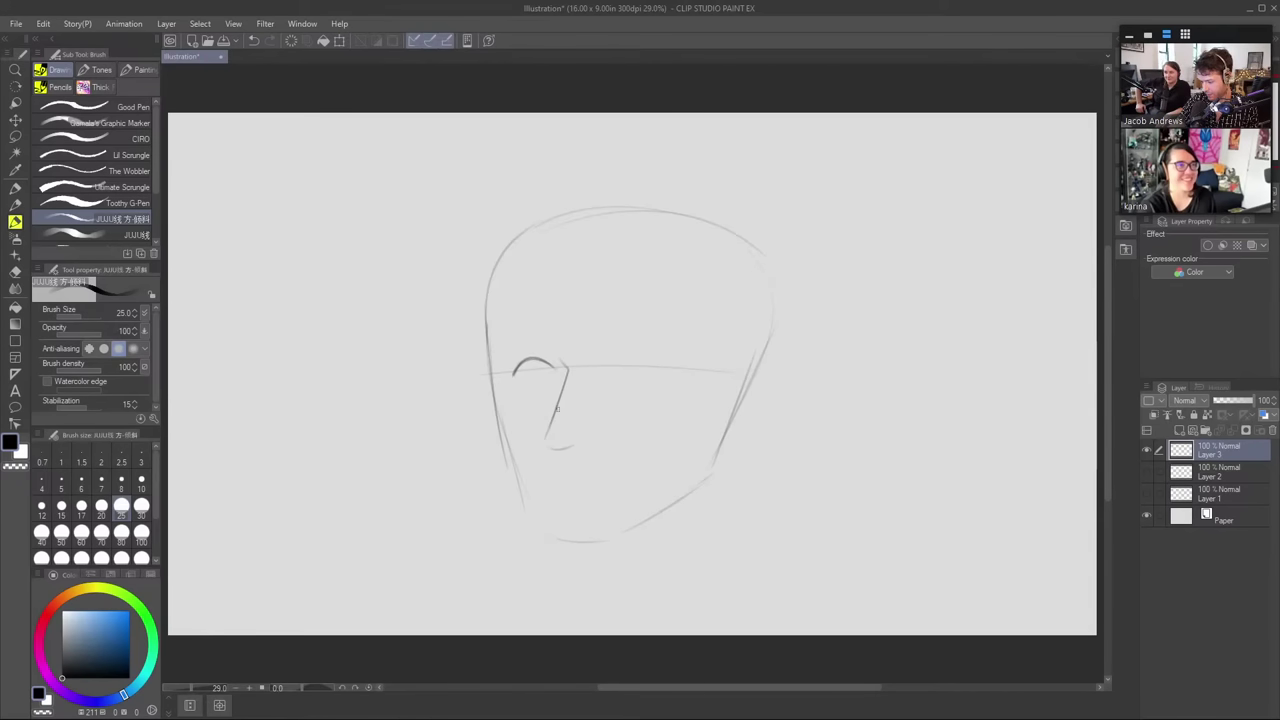
pyautogui.moveTo(575, 390); pyautogui.dragTo(556, 418)
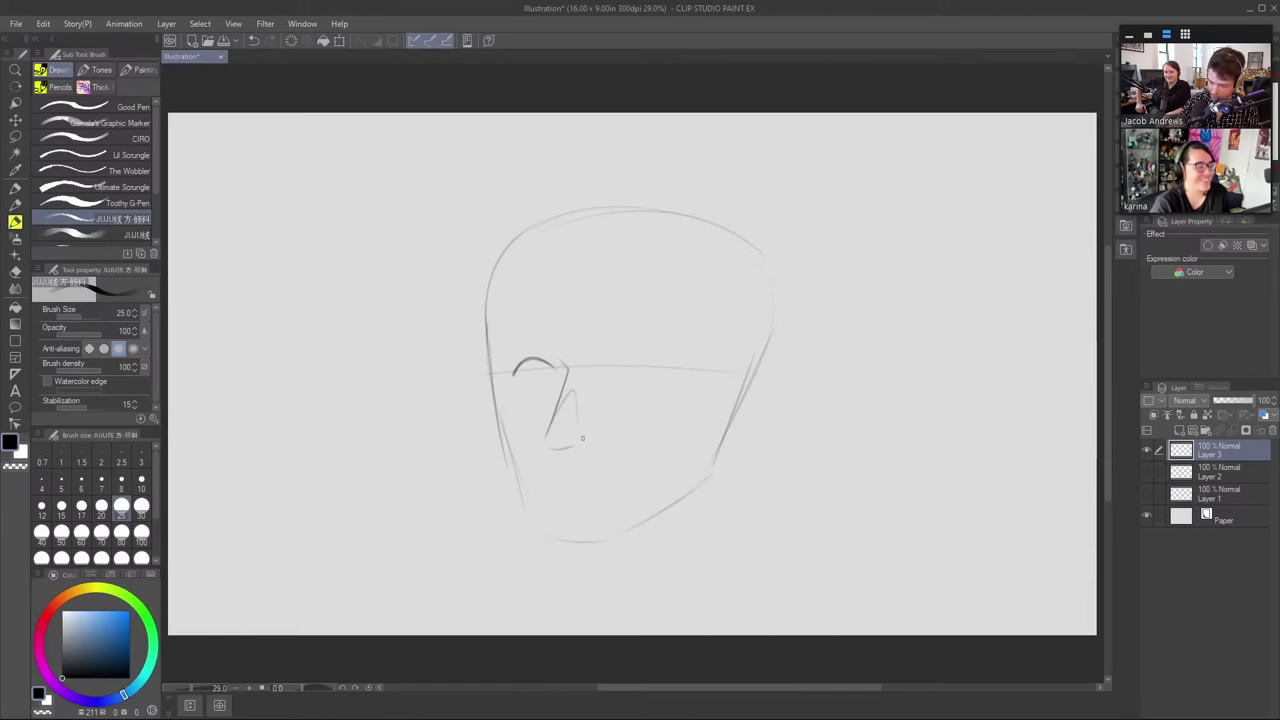
pyautogui.moveTo(578, 443); pyautogui.dragTo(600, 420)
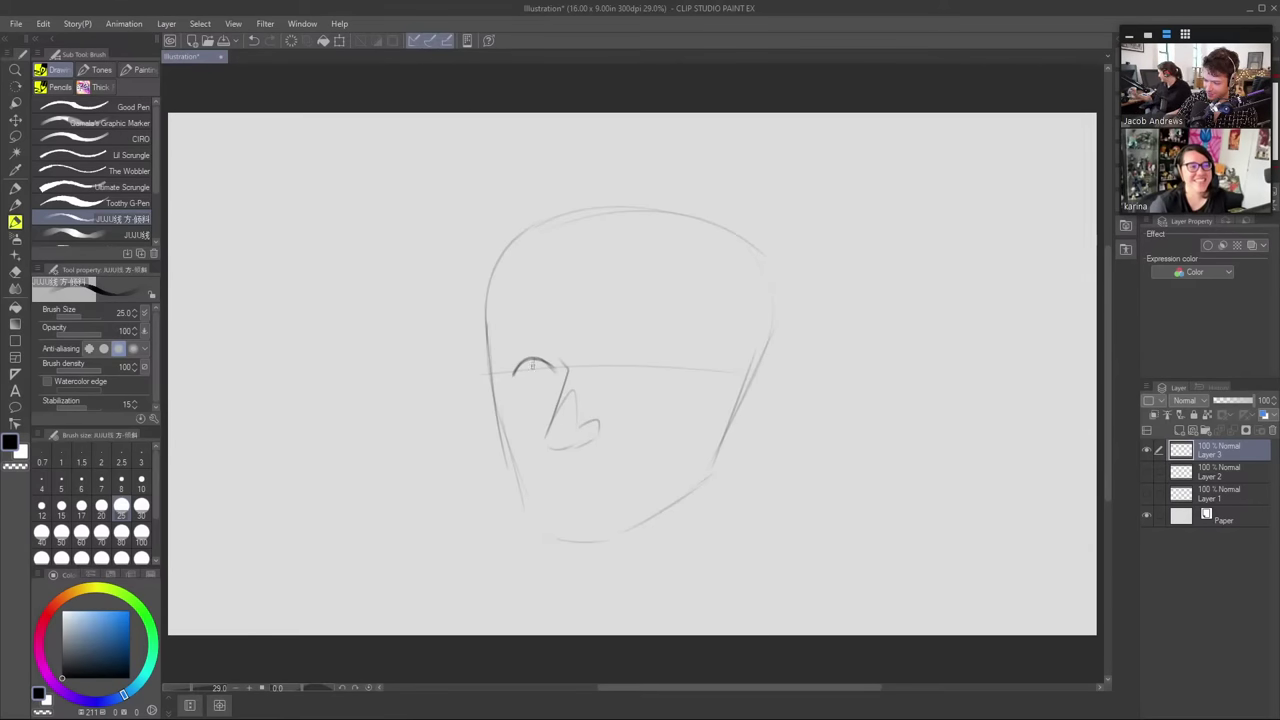
# - Draw the left eye's round iris and sketch the matching right eye on the guideline with an arched lid and iris
pyautogui.moveTo(540, 368); pyautogui.dragTo(549, 377)
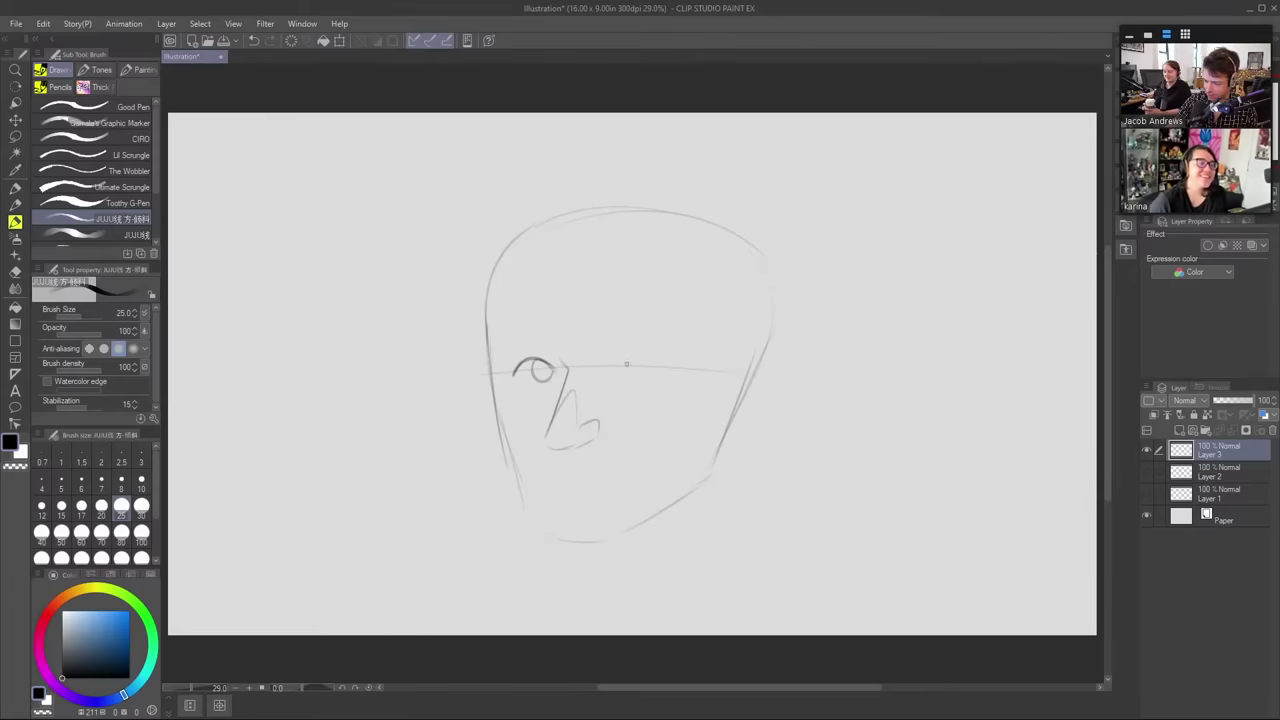
pyautogui.moveTo(630, 359); pyautogui.dragTo(672, 369)
pyautogui.hotkey('ctrl', 'z')
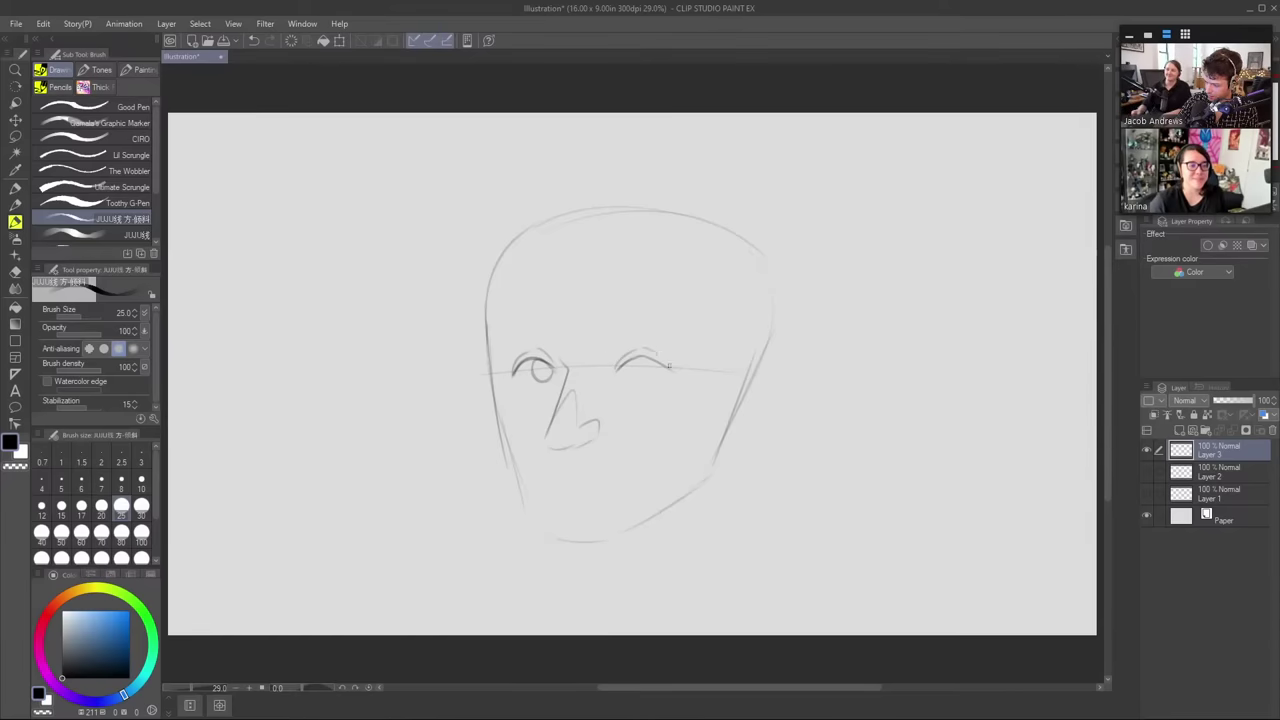
pyautogui.moveTo(653, 351)
pyautogui.mouseDown()
pyautogui.moveTo(669, 365)
pyautogui.moveTo(648, 374)
pyautogui.mouseUp()
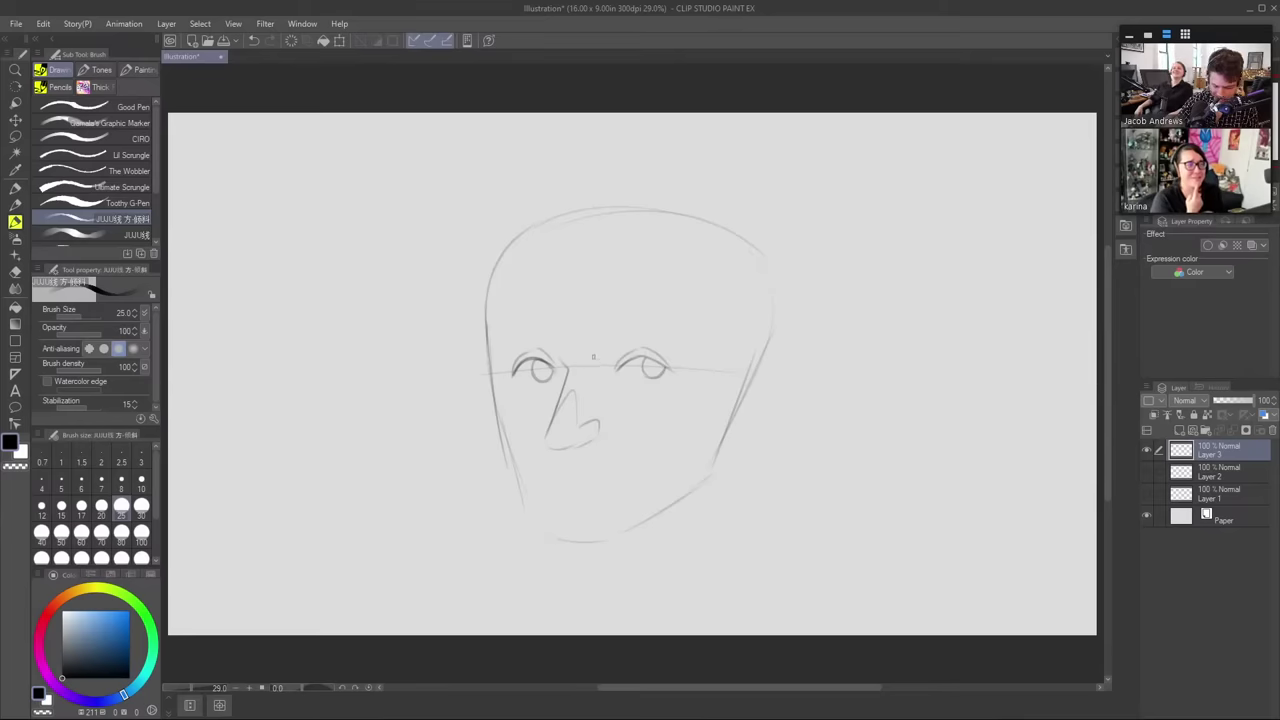
pyautogui.moveTo(593, 372); pyautogui.dragTo(610, 343)
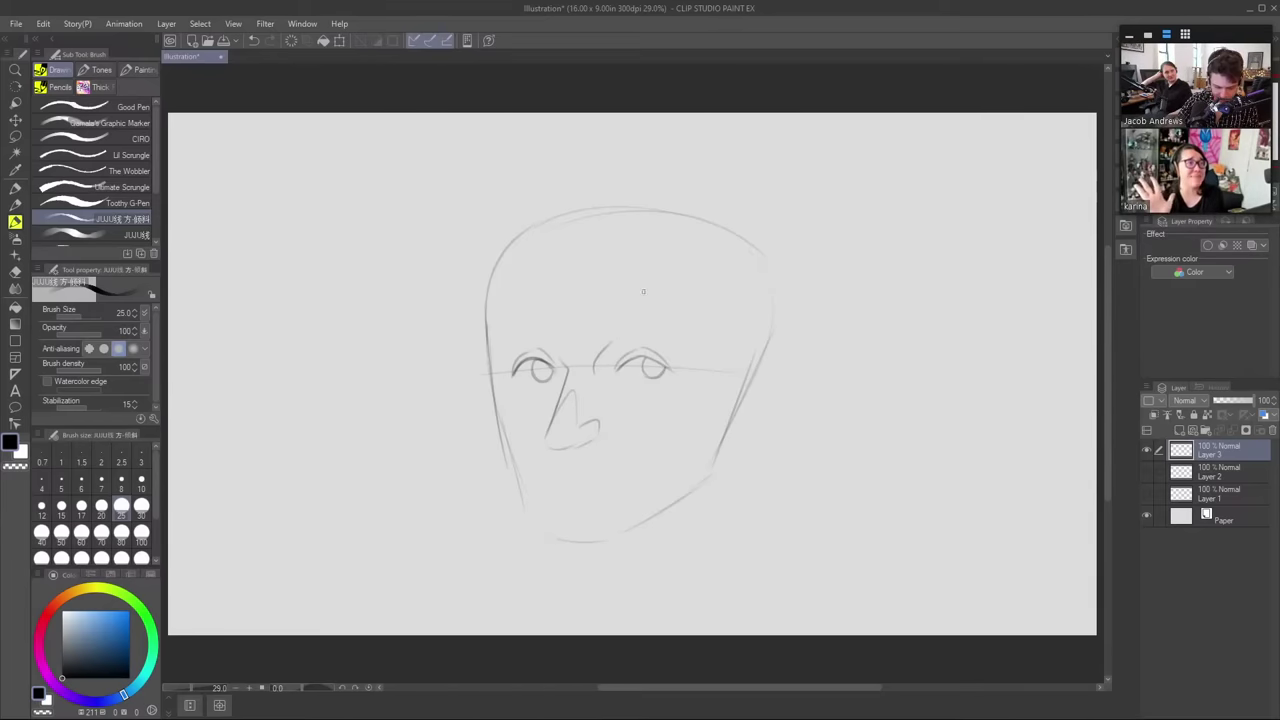
pyautogui.hotkey('ctrl', 'z')
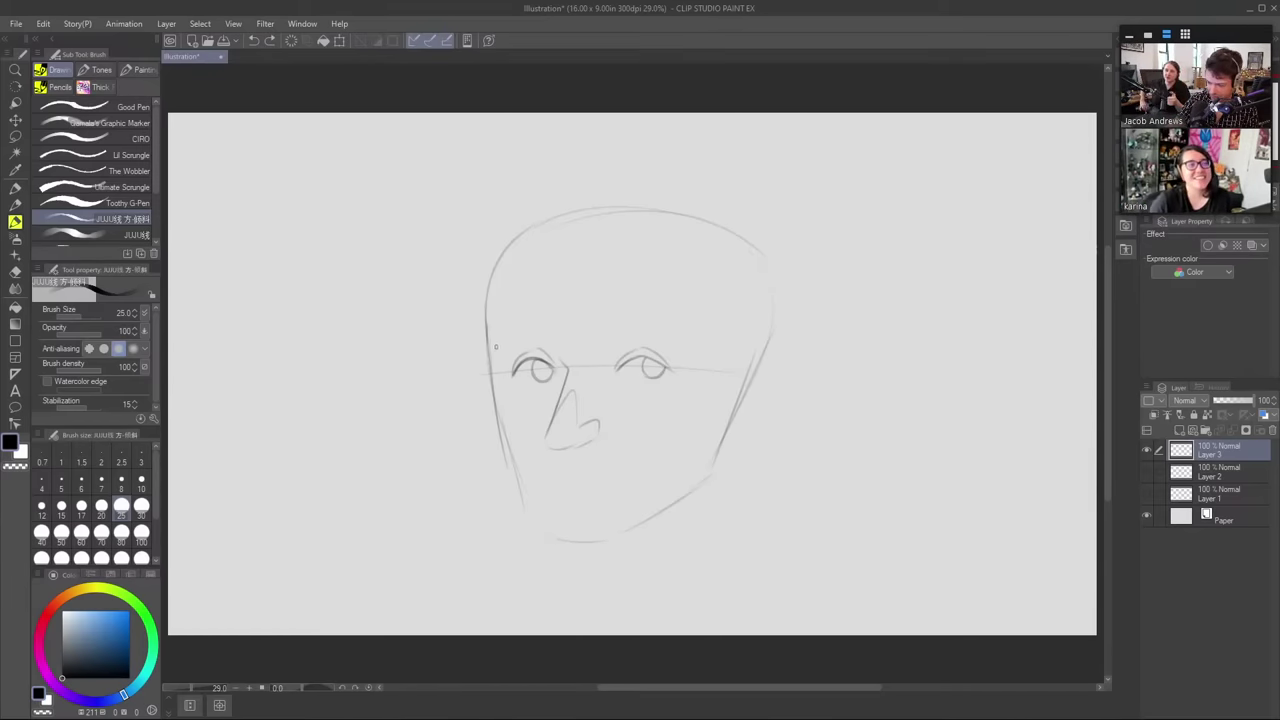
# - Sketch outlined eyebrows above both eyes and erase the stray tick at the top of the nose bridge
pyautogui.moveTo(495, 347); pyautogui.dragTo(550, 322)
pyautogui.hotkey('ctrl', 'z')
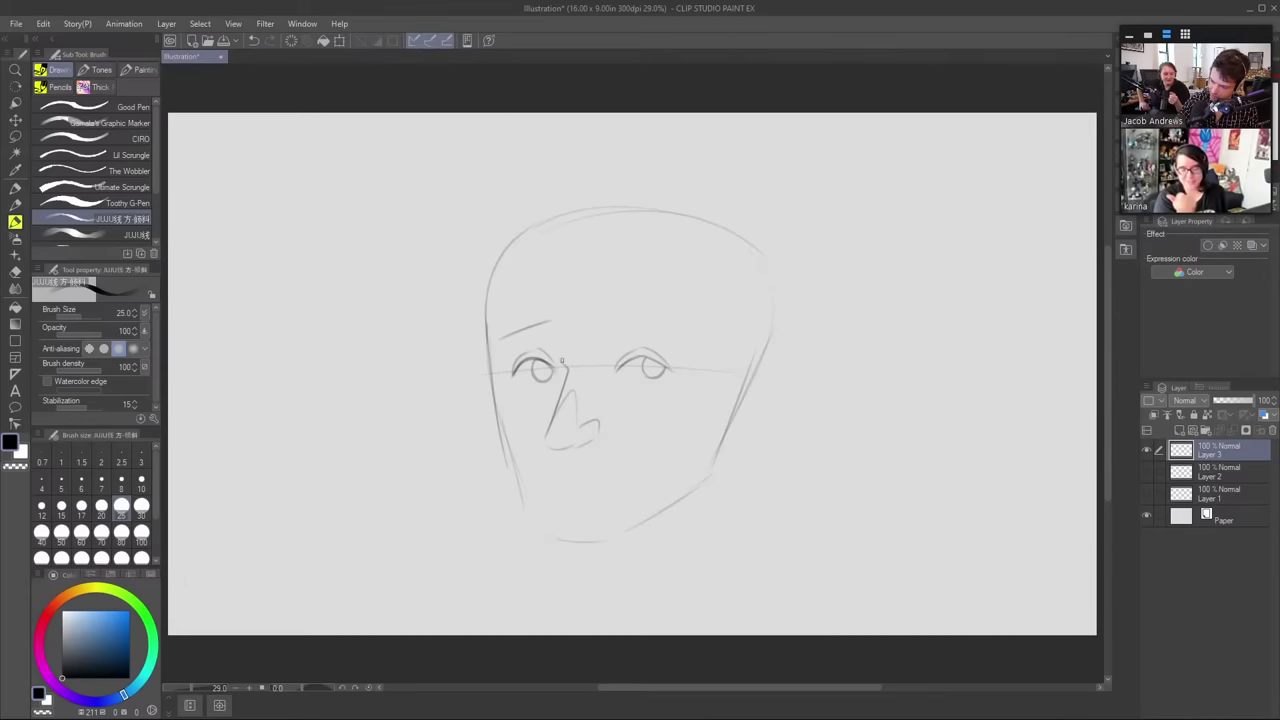
pyautogui.press('e')
pyautogui.moveTo(560, 359); pyautogui.dragTo(567, 367)
pyautogui.press('b')
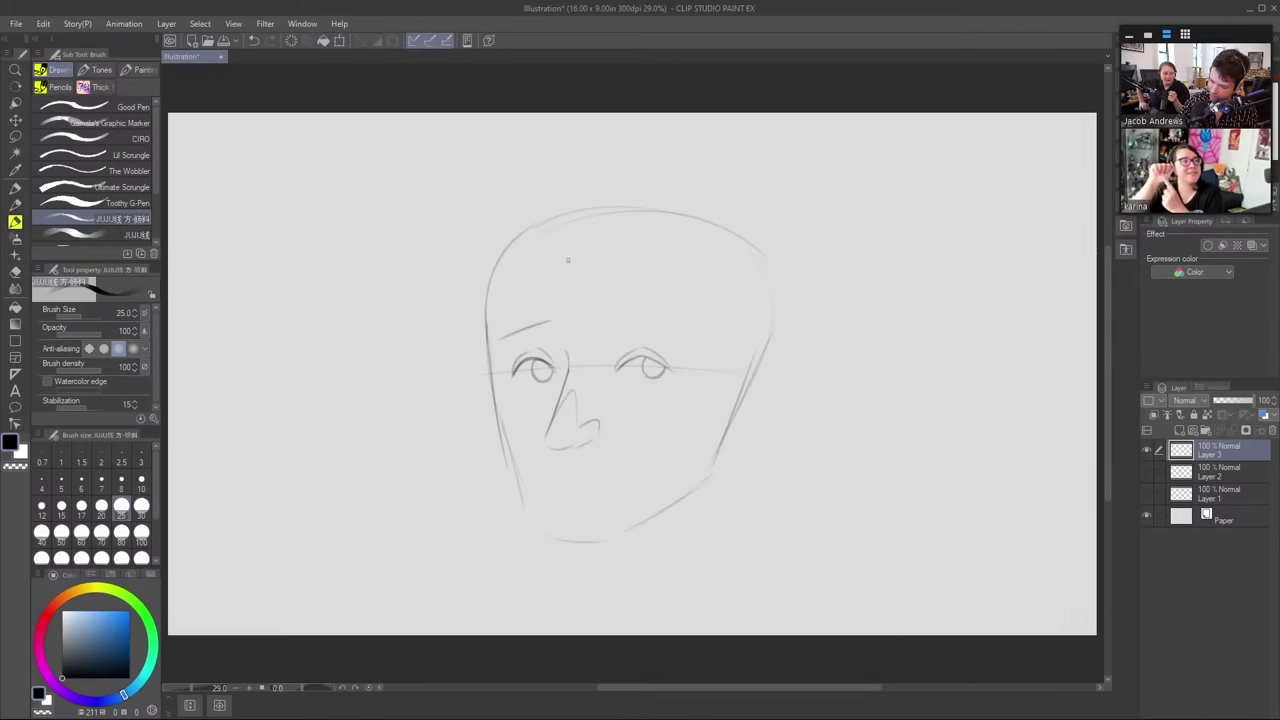
pyautogui.moveTo(551, 320)
pyautogui.mouseDown()
pyautogui.moveTo(499, 340)
pyautogui.moveTo(560, 340)
pyautogui.mouseUp()
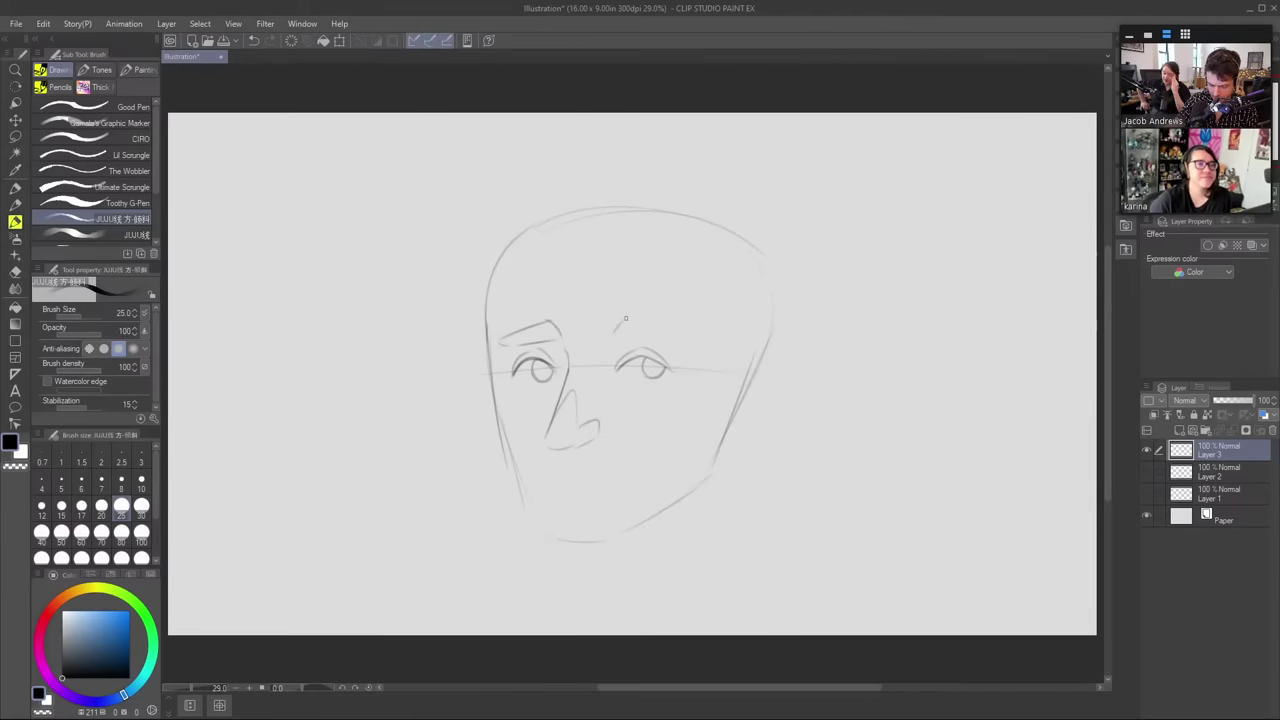
pyautogui.moveTo(613, 328)
pyautogui.mouseDown()
pyautogui.moveTo(678, 324)
pyautogui.moveTo(690, 332)
pyautogui.moveTo(671, 340)
pyautogui.moveTo(697, 338)
pyautogui.mouseUp()
pyautogui.hotkey('ctrl', 'z')
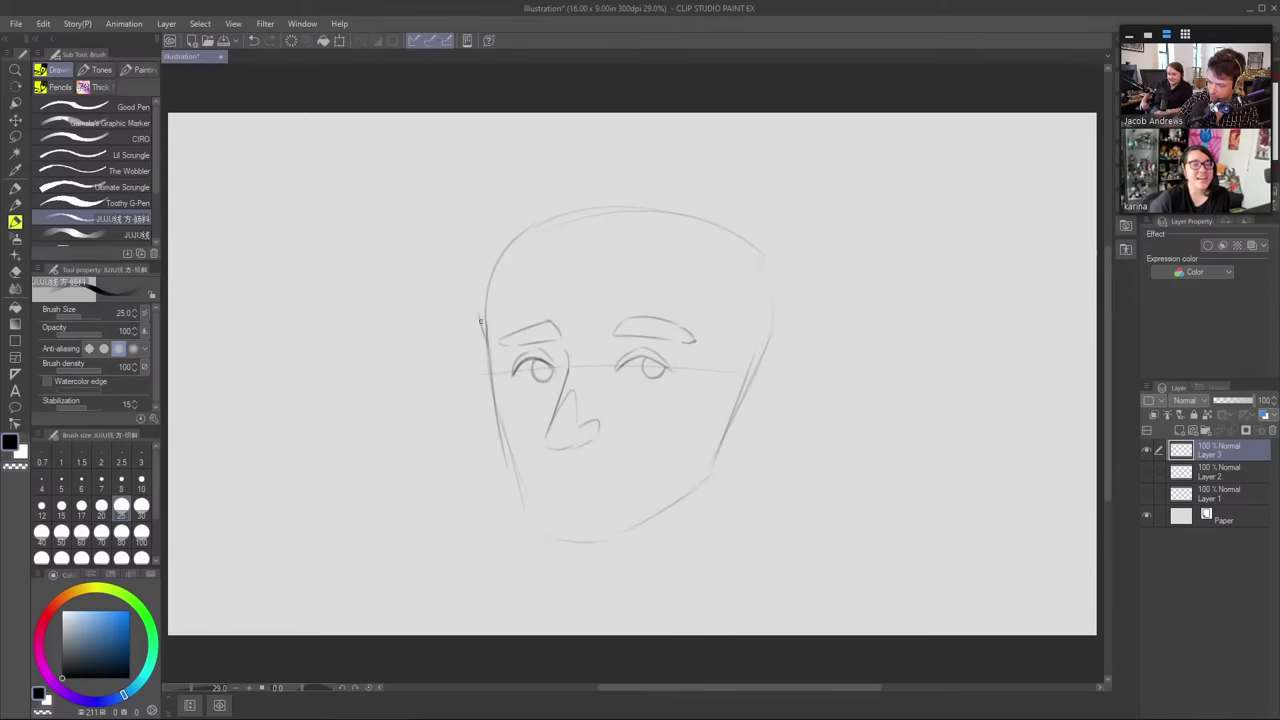
# - Redraw the upper-left skull contour slightly wider and erase the old forehead line inside it
pyautogui.moveTo(480, 320); pyautogui.dragTo(563, 204)
pyautogui.hotkey('ctrl', 'z')
pyautogui.moveTo(480, 342); pyautogui.dragTo(570, 220)
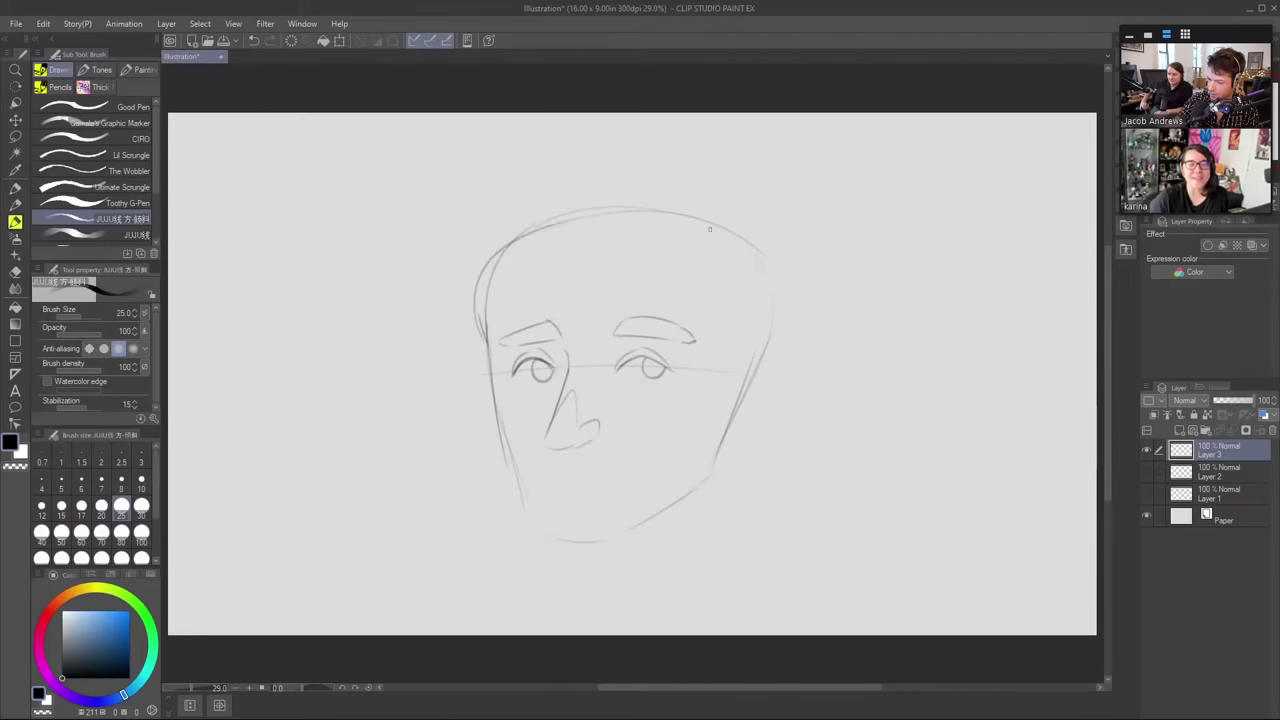
pyautogui.hotkey('ctrl', 'z')
pyautogui.moveTo(477, 282); pyautogui.dragTo(550, 212)
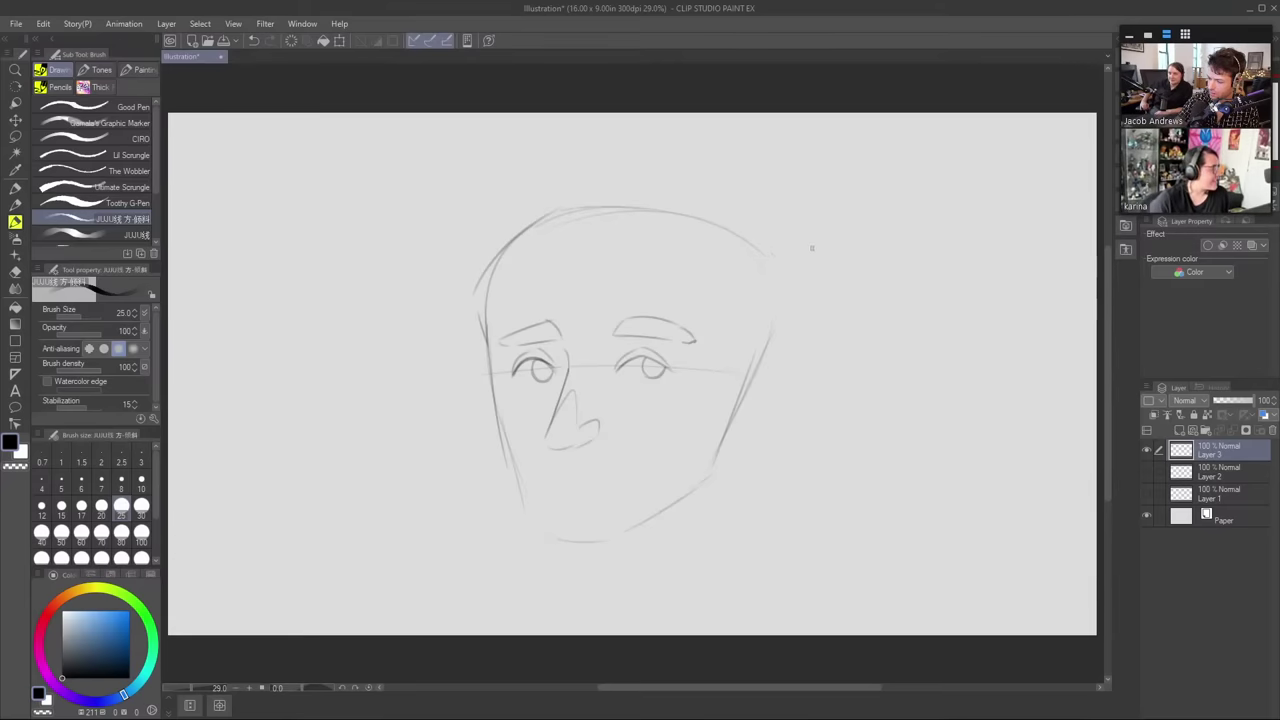
pyautogui.press('e')
pyautogui.moveTo(491, 306); pyautogui.dragTo(488, 283)
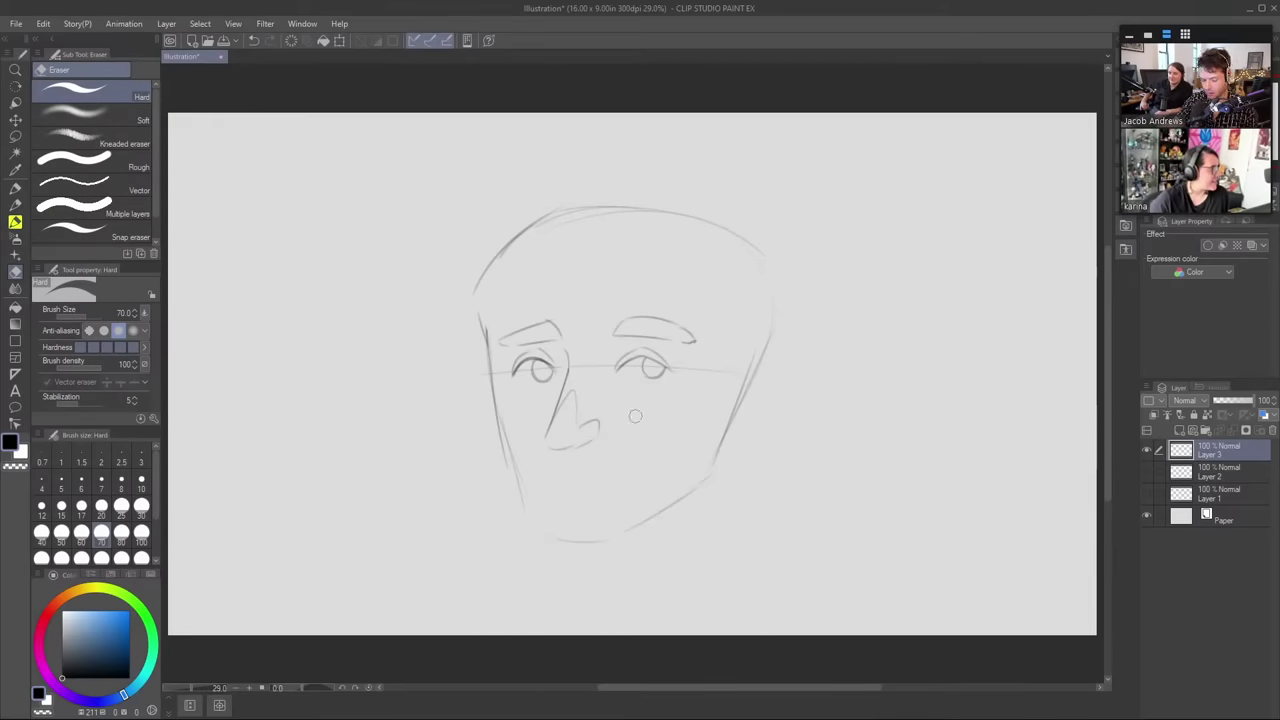
# - Erase the doubled line on the left jaw and redraw the jaw as an angled contour down to the chin
pyautogui.moveTo(508, 452); pyautogui.dragTo(520, 500)
pyautogui.press('b')
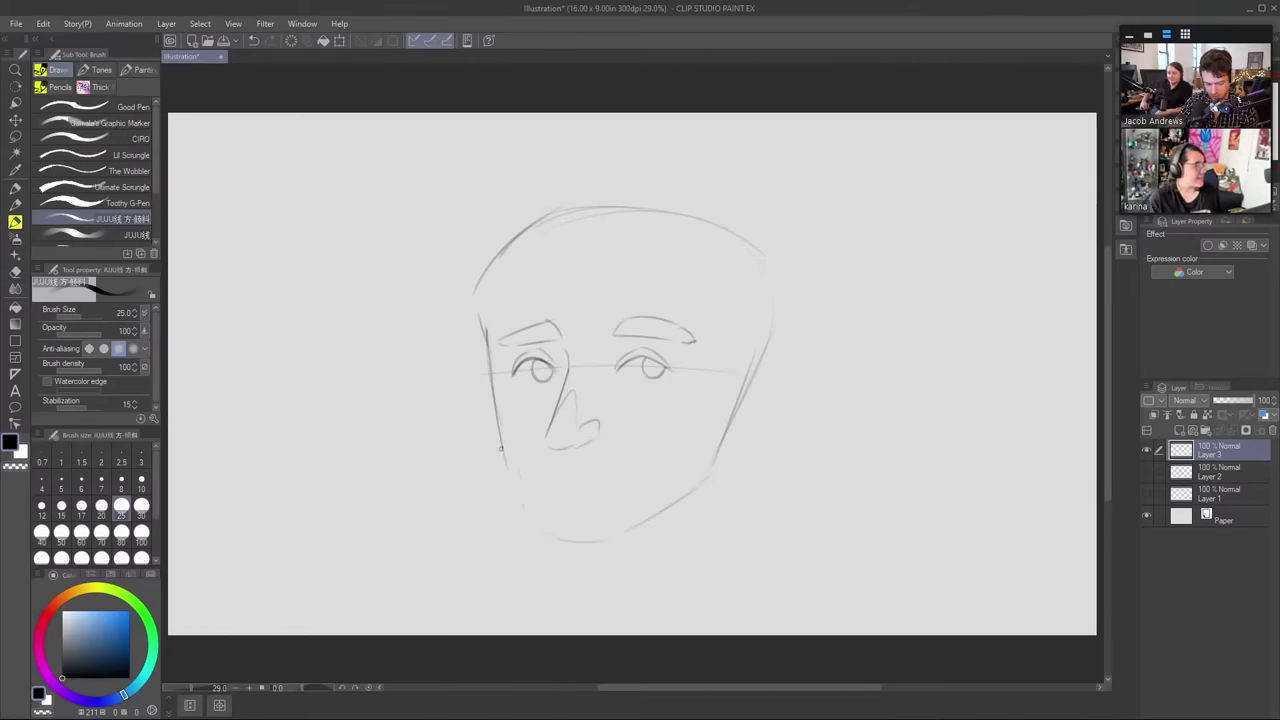
pyautogui.moveTo(497, 420); pyautogui.dragTo(525, 518)
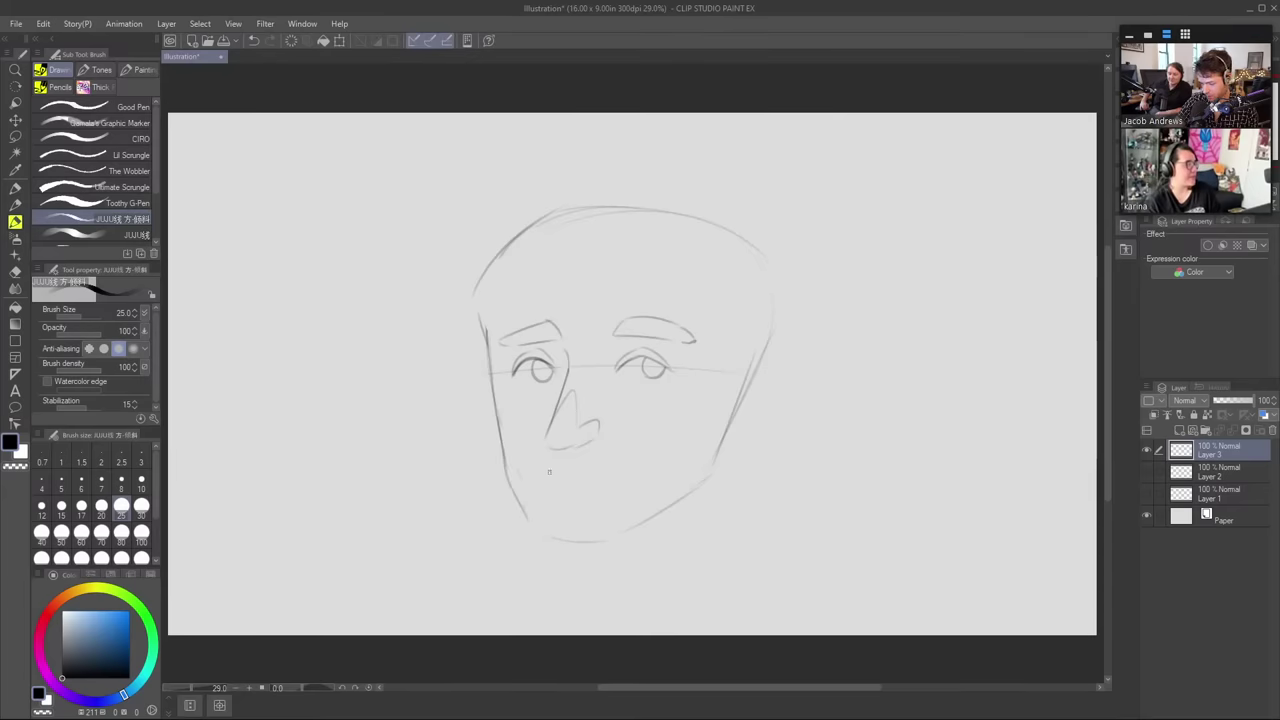
pyautogui.hotkey('ctrl', 'z')
pyautogui.moveTo(505, 470); pyautogui.dragTo(568, 540)
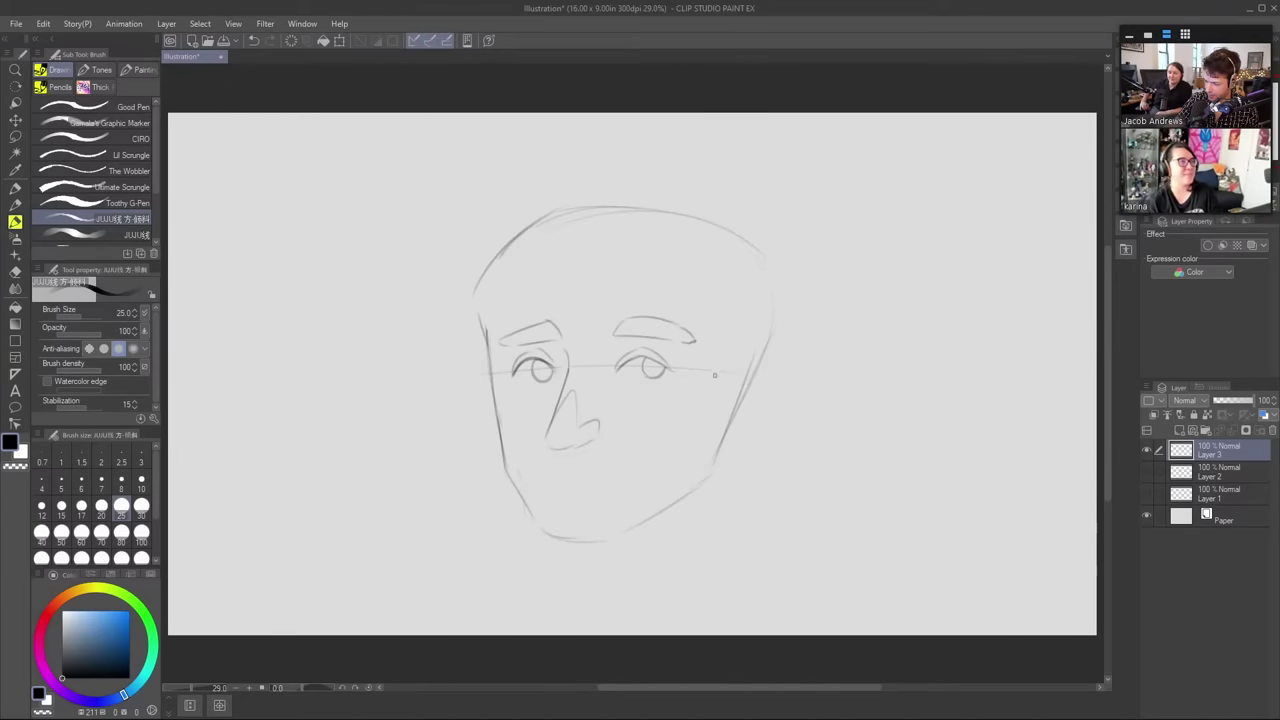
# - Draw a diagonal cheek line from the guideline's right end toward the chin and try a short crease below the nose
pyautogui.hotkey('ctrl', 'z')
pyautogui.moveTo(666, 455)
pyautogui.mouseDown()
pyautogui.moveTo(706, 410)
pyautogui.moveTo(642, 484)
pyautogui.mouseUp()
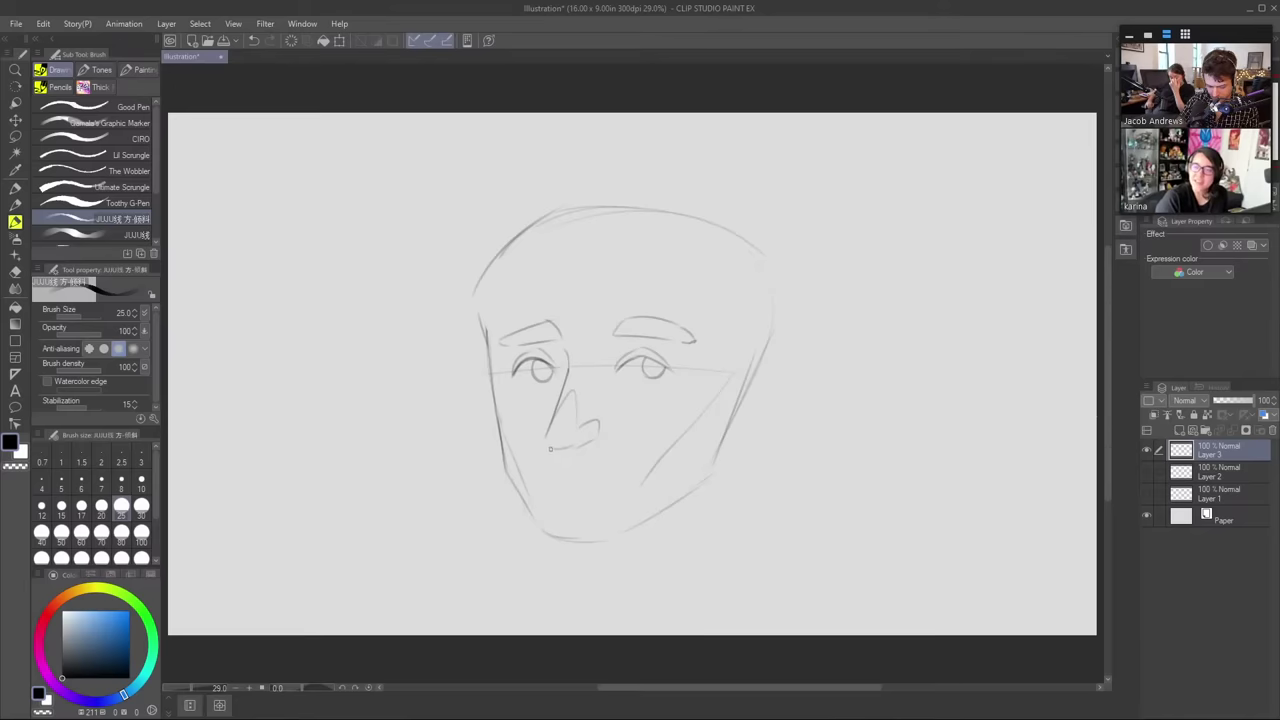
pyautogui.moveTo(549, 451); pyautogui.dragTo(535, 468)
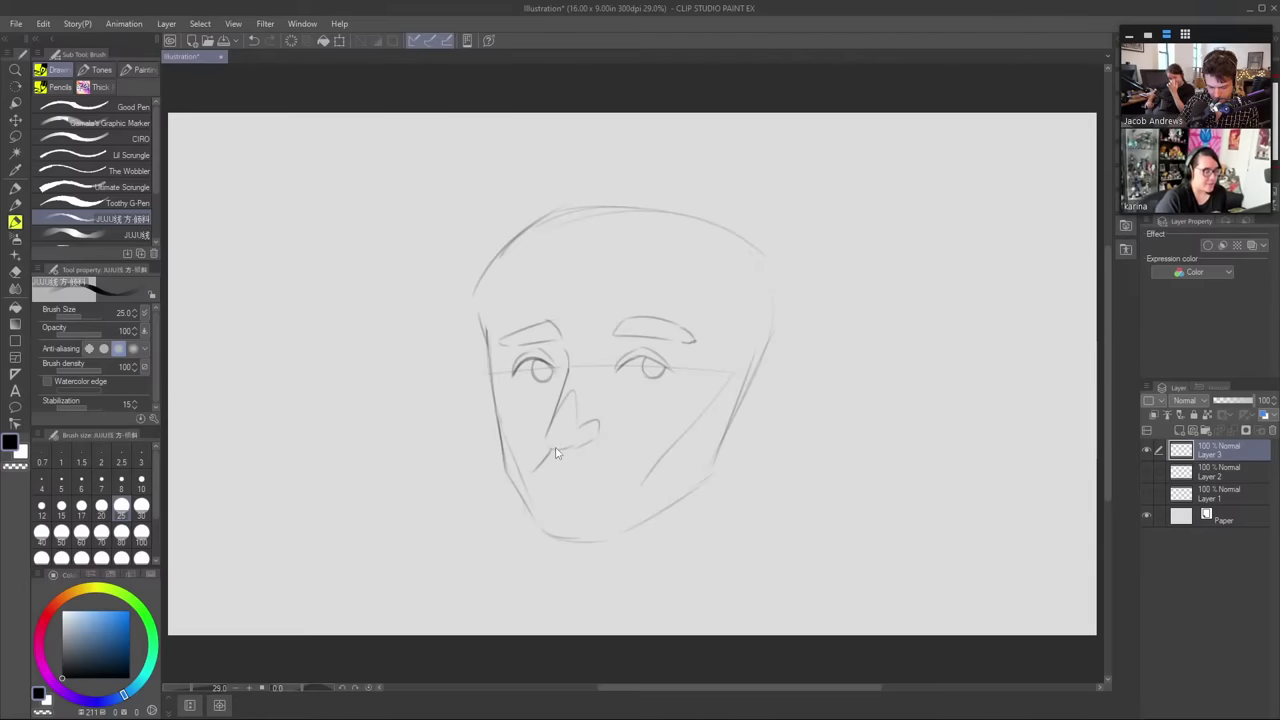
pyautogui.hotkey('ctrl', 'z')
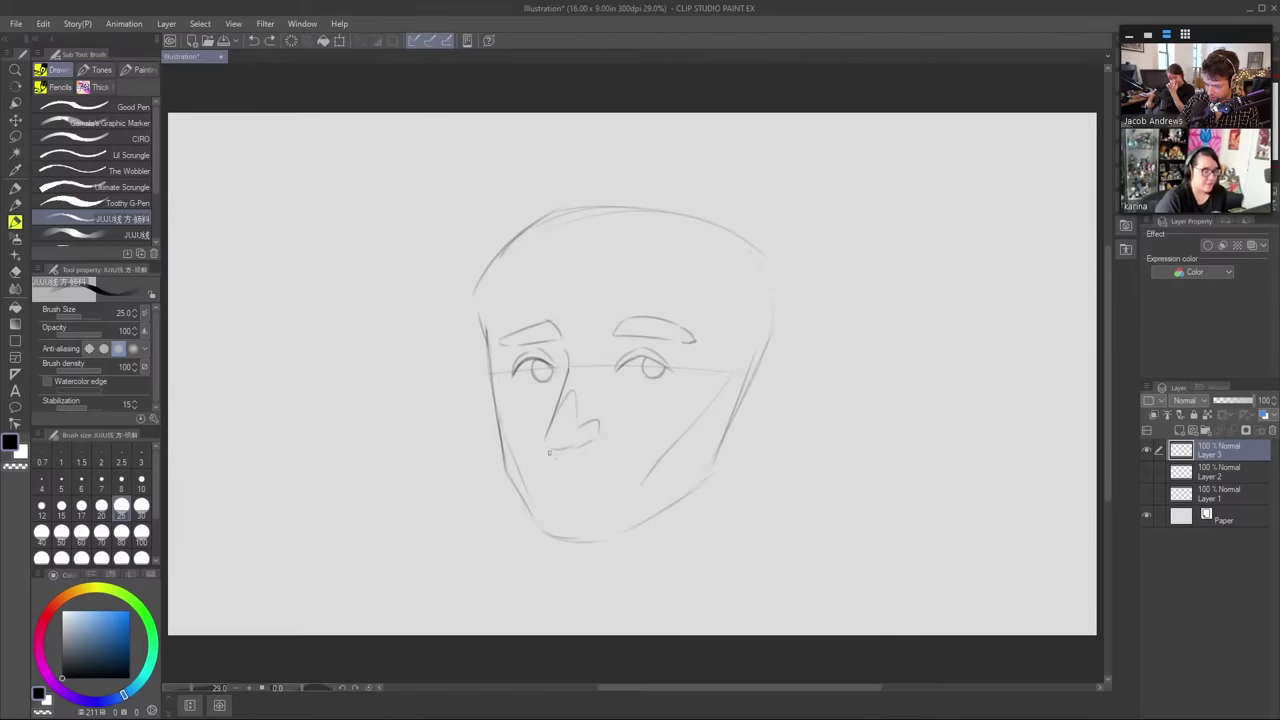
# - Sketch a drooping moustache outline slanting down from under the nose, with the mouth line and a short lower-lip stroke beneath it
pyautogui.moveTo(551, 450); pyautogui.dragTo(536, 468)
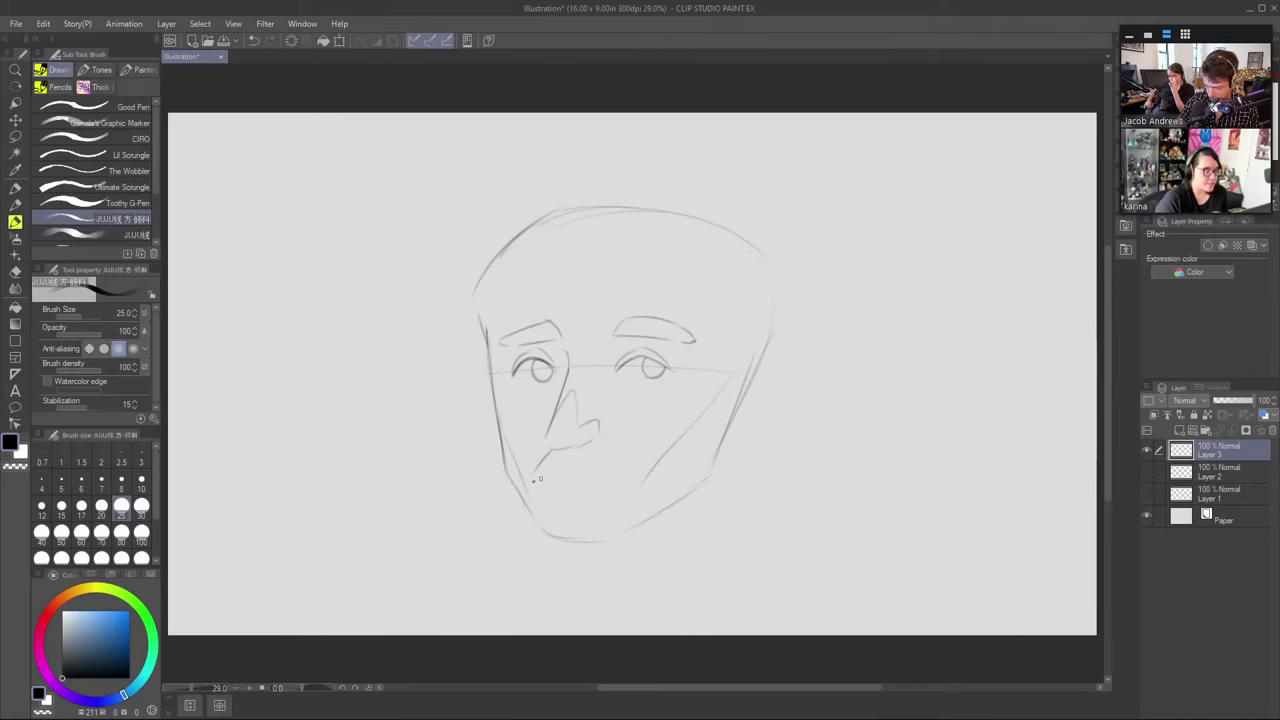
pyautogui.moveTo(532, 482); pyautogui.dragTo(617, 479)
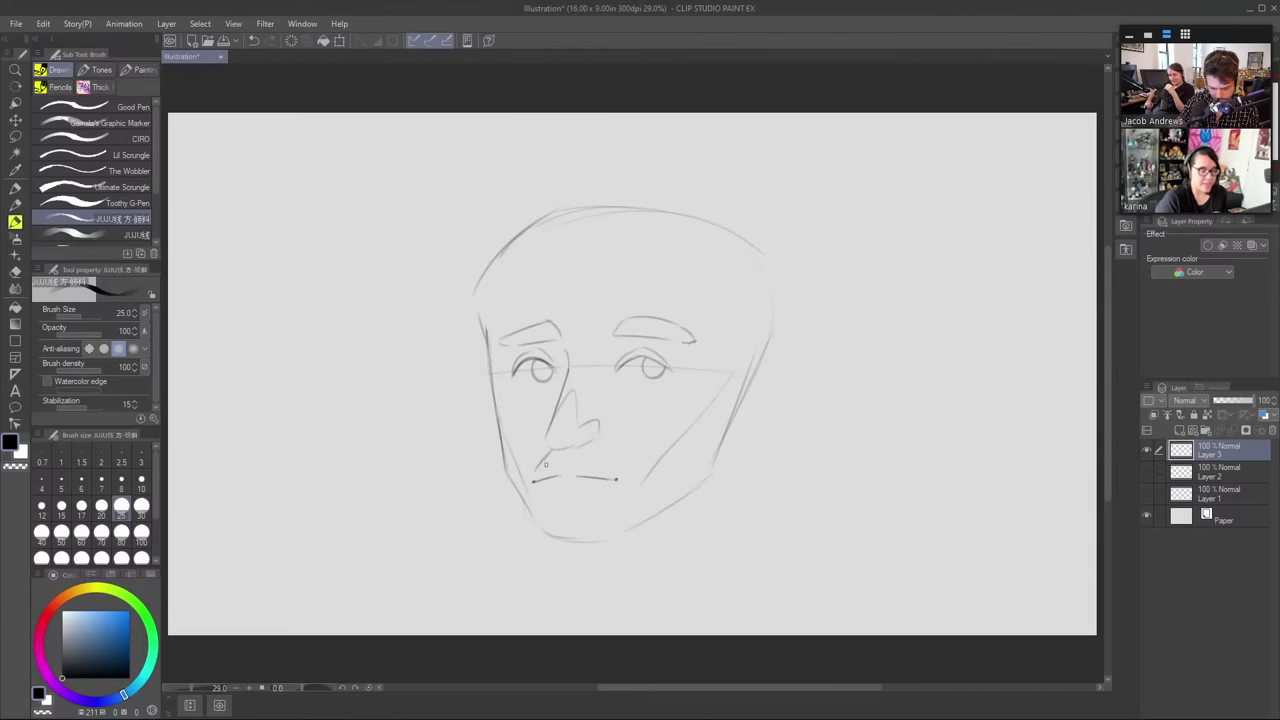
pyautogui.moveTo(569, 467)
pyautogui.mouseDown()
pyautogui.moveTo(534, 479)
pyautogui.moveTo(553, 460)
pyautogui.moveTo(566, 462)
pyautogui.moveTo(529, 478)
pyautogui.moveTo(562, 473)
pyautogui.mouseUp()
pyautogui.hotkey('ctrl', 'z')
pyautogui.hotkey('ctrl', 'z')
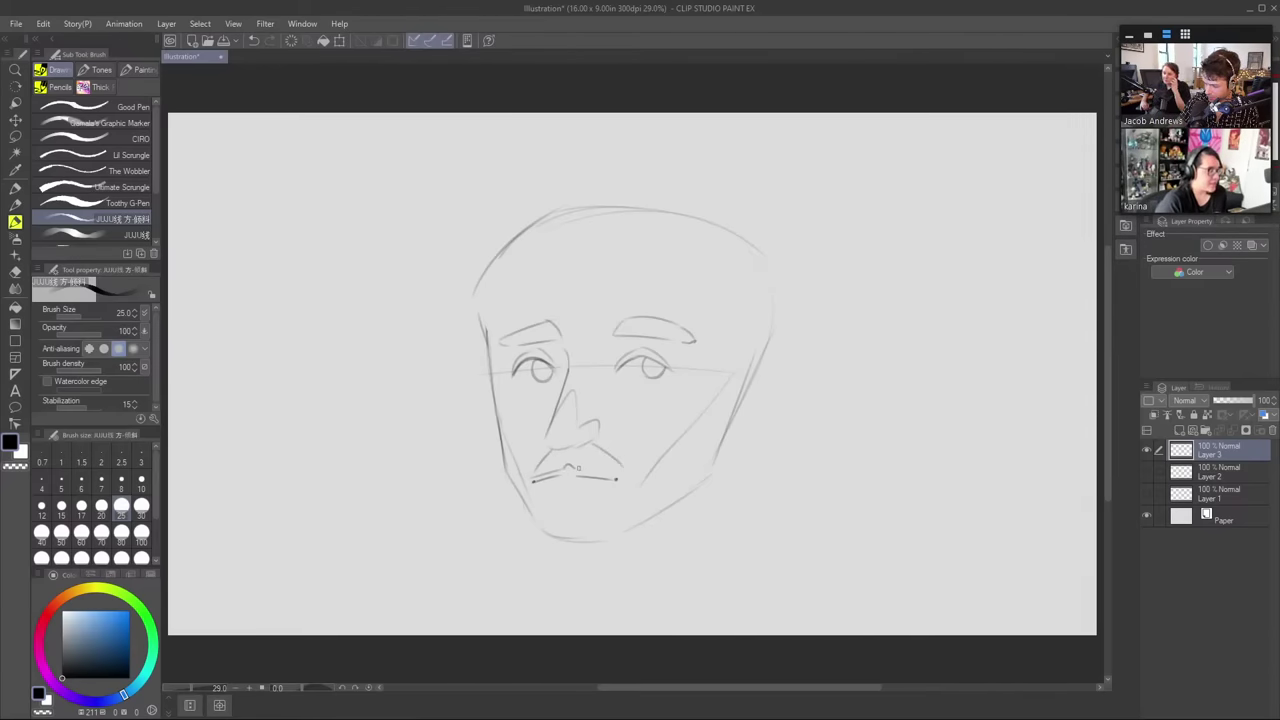
pyautogui.moveTo(572, 465)
pyautogui.mouseDown()
pyautogui.moveTo(624, 467)
pyautogui.moveTo(584, 485)
pyautogui.mouseUp()
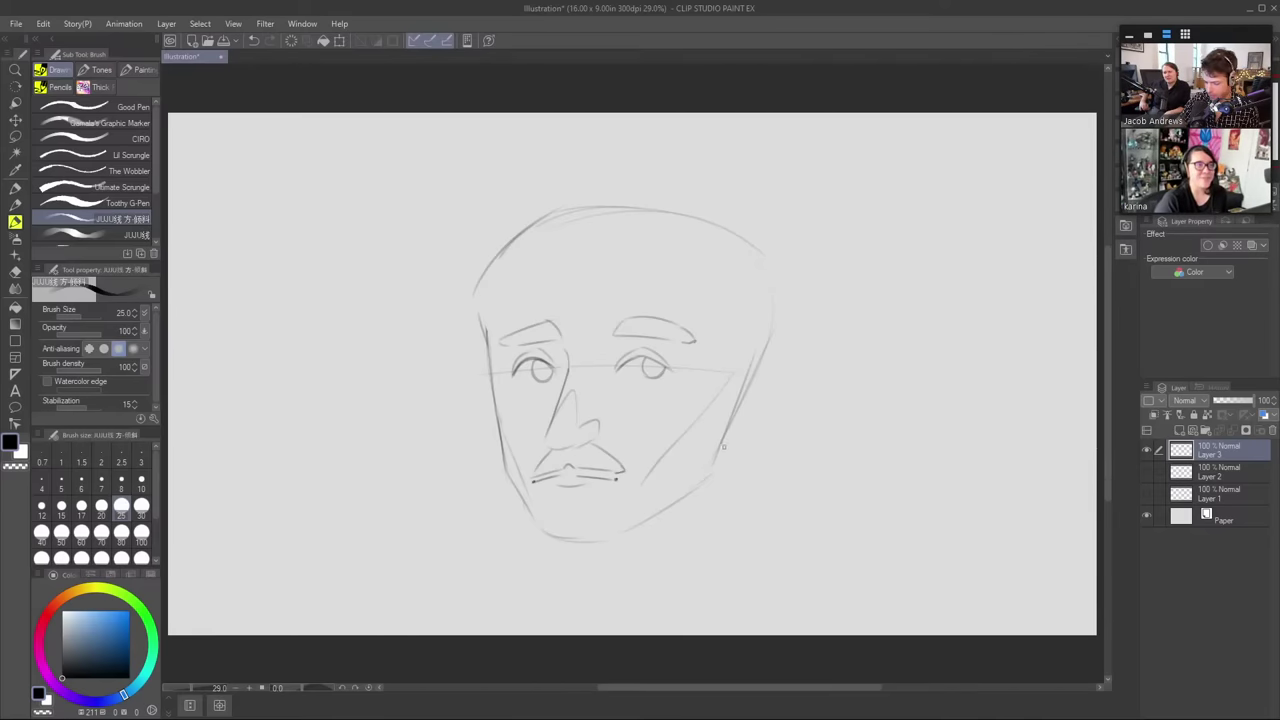
# - Redraw the right jaw as an angled contour toward the chin and erase the old line outside its corner
pyautogui.moveTo(720, 446)
pyautogui.mouseDown()
pyautogui.moveTo(698, 496)
pyautogui.moveTo(624, 522)
pyautogui.mouseUp()
pyautogui.press('e')
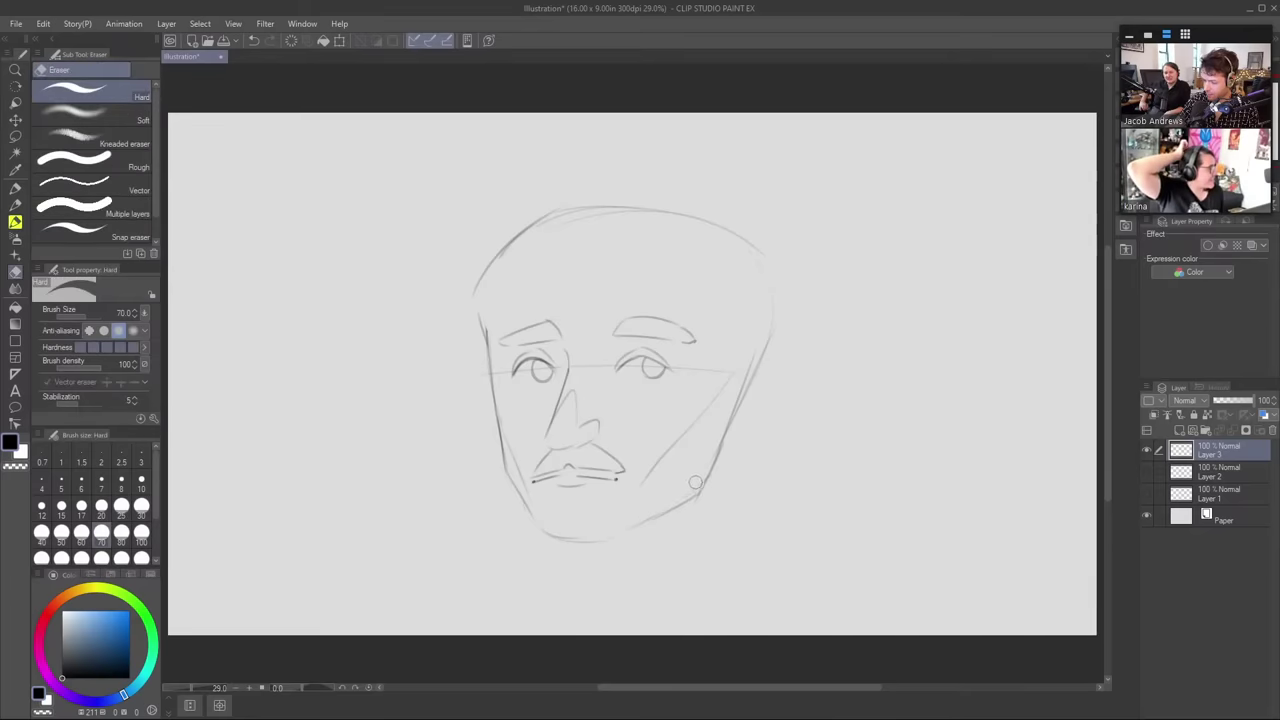
pyautogui.press('b')
# - Redraw the left temple and forehead contour to close its gap, and add a higher crown line above the old skull curve
pyautogui.moveTo(485, 336)
pyautogui.mouseDown()
pyautogui.moveTo(487, 259)
pyautogui.moveTo(481, 278)
pyautogui.moveTo(517, 235)
pyautogui.mouseUp()
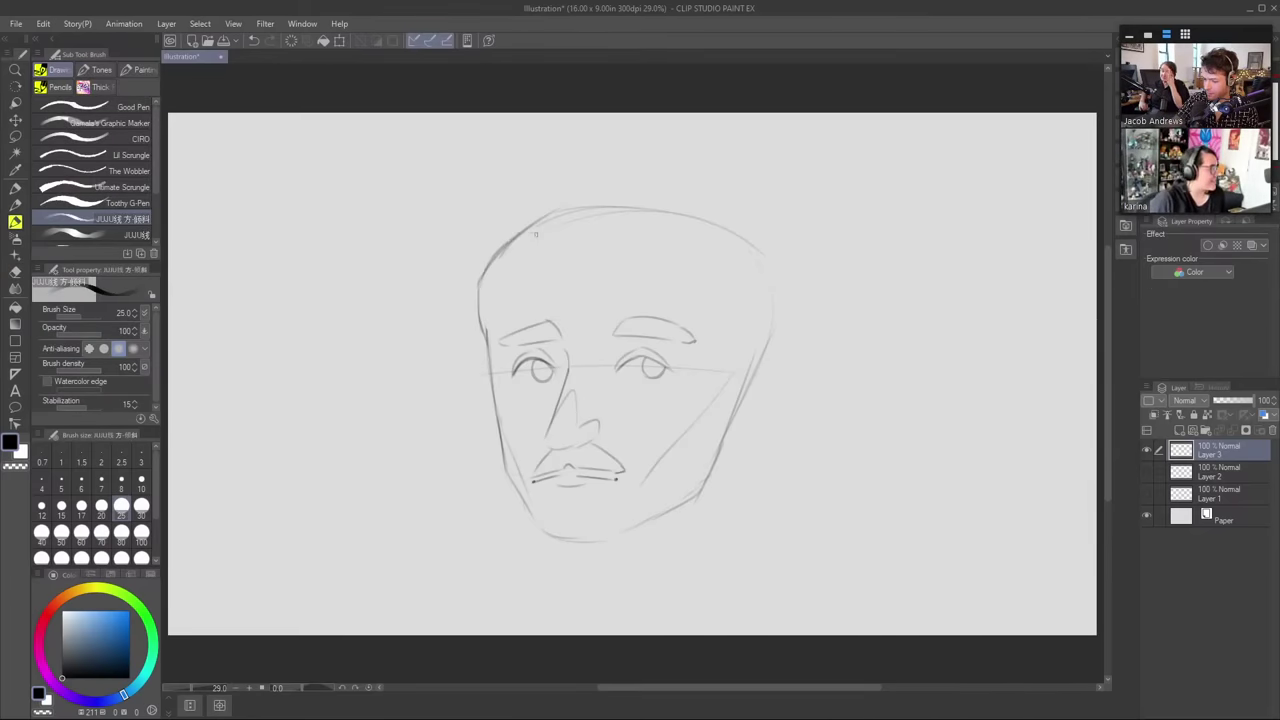
pyautogui.hotkey('ctrl', 'z')
pyautogui.hotkey('ctrl', 'z')
pyautogui.moveTo(484, 332); pyautogui.dragTo(477, 288)
pyautogui.moveTo(496, 246); pyautogui.dragTo(532, 220)
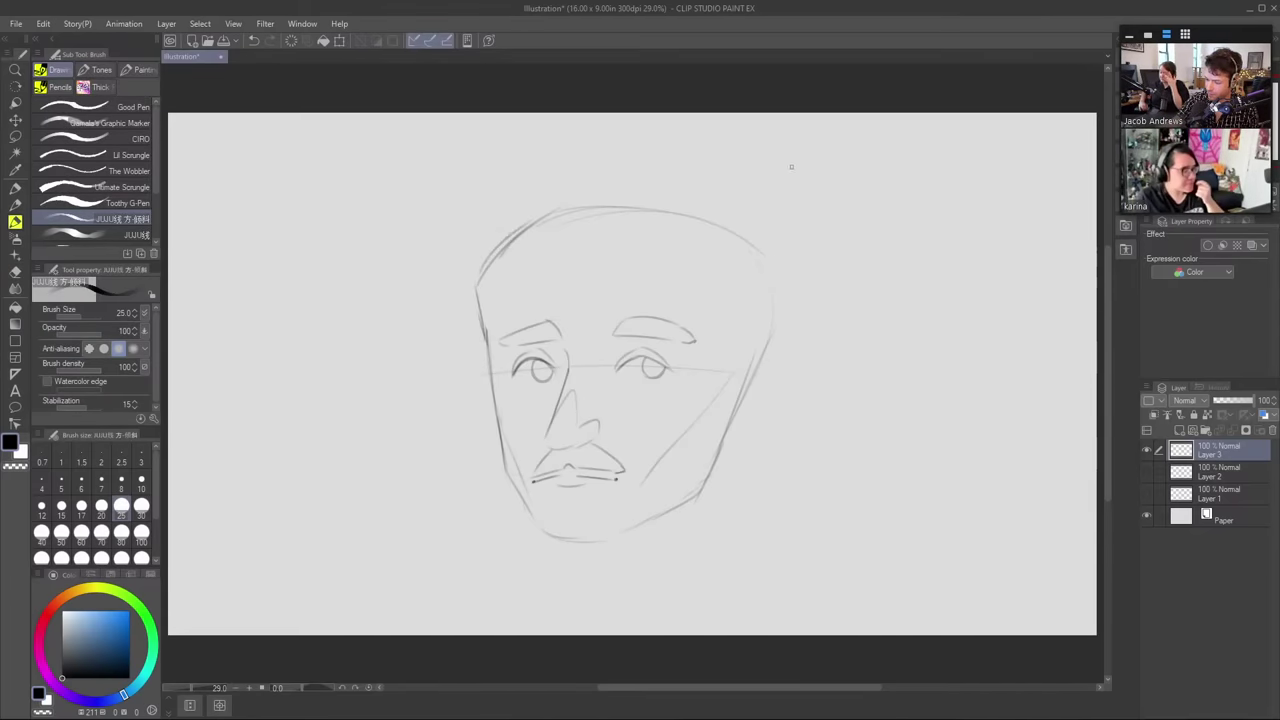
pyautogui.hotkey('ctrl', 'z')
pyautogui.moveTo(476, 285)
pyautogui.mouseDown()
pyautogui.moveTo(561, 208)
pyautogui.moveTo(638, 199)
pyautogui.mouseUp()
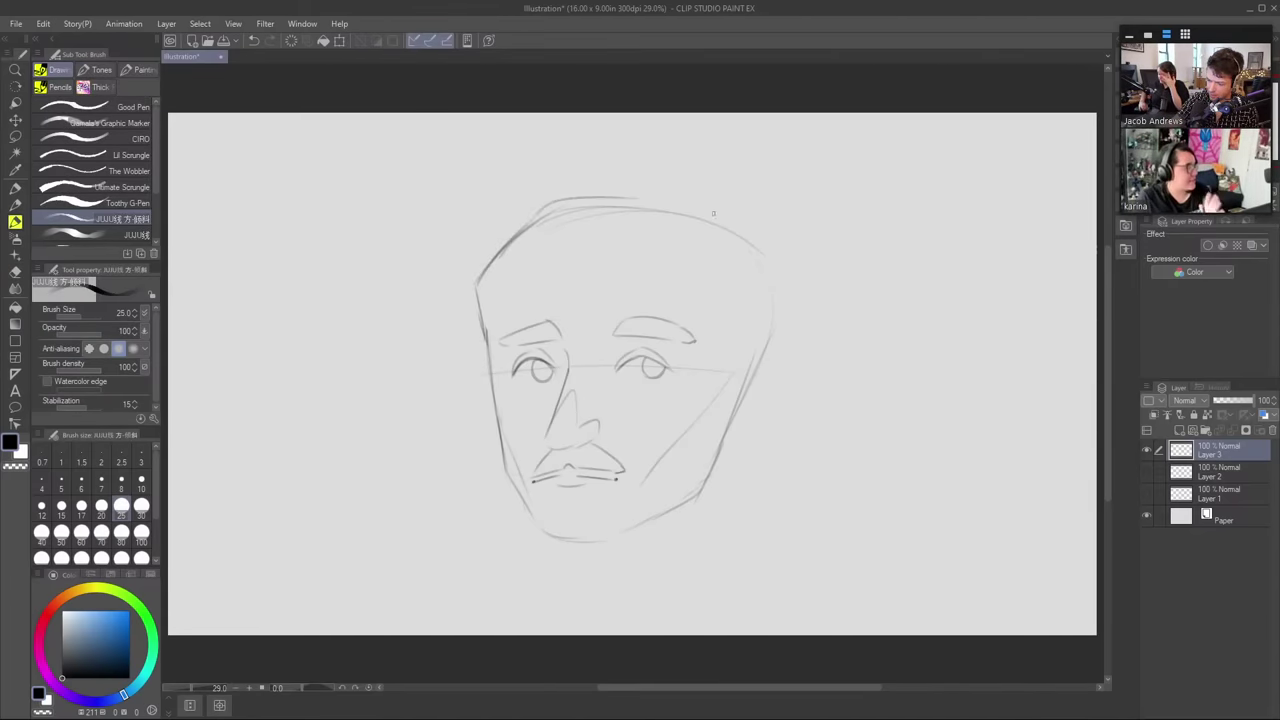
pyautogui.hotkey('ctrl', 'z')
pyautogui.moveTo(545, 206); pyautogui.dragTo(698, 197)
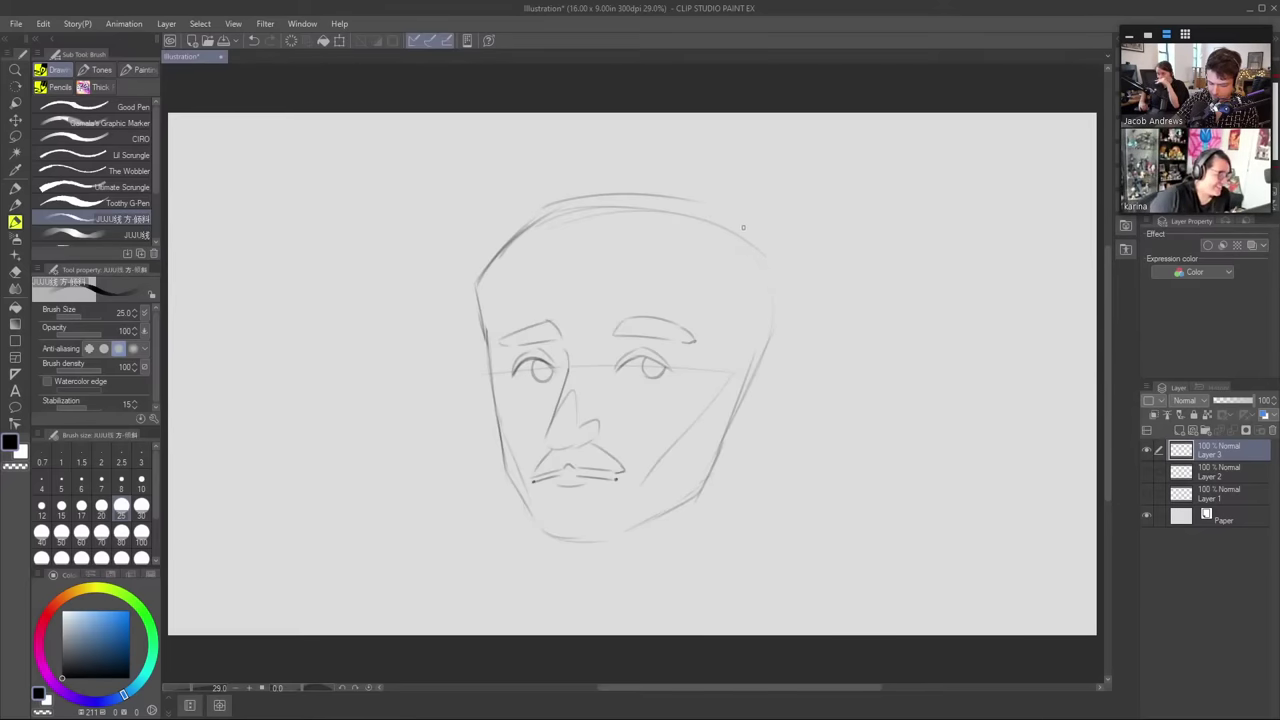
# - Draw the right temple and hairline down to eye level and sketch an earlobe with an inner fold beside the right jaw
pyautogui.moveTo(732, 220)
pyautogui.mouseDown()
pyautogui.moveTo(751, 241)
pyautogui.moveTo(736, 382)
pyautogui.moveTo(752, 400)
pyautogui.mouseUp()
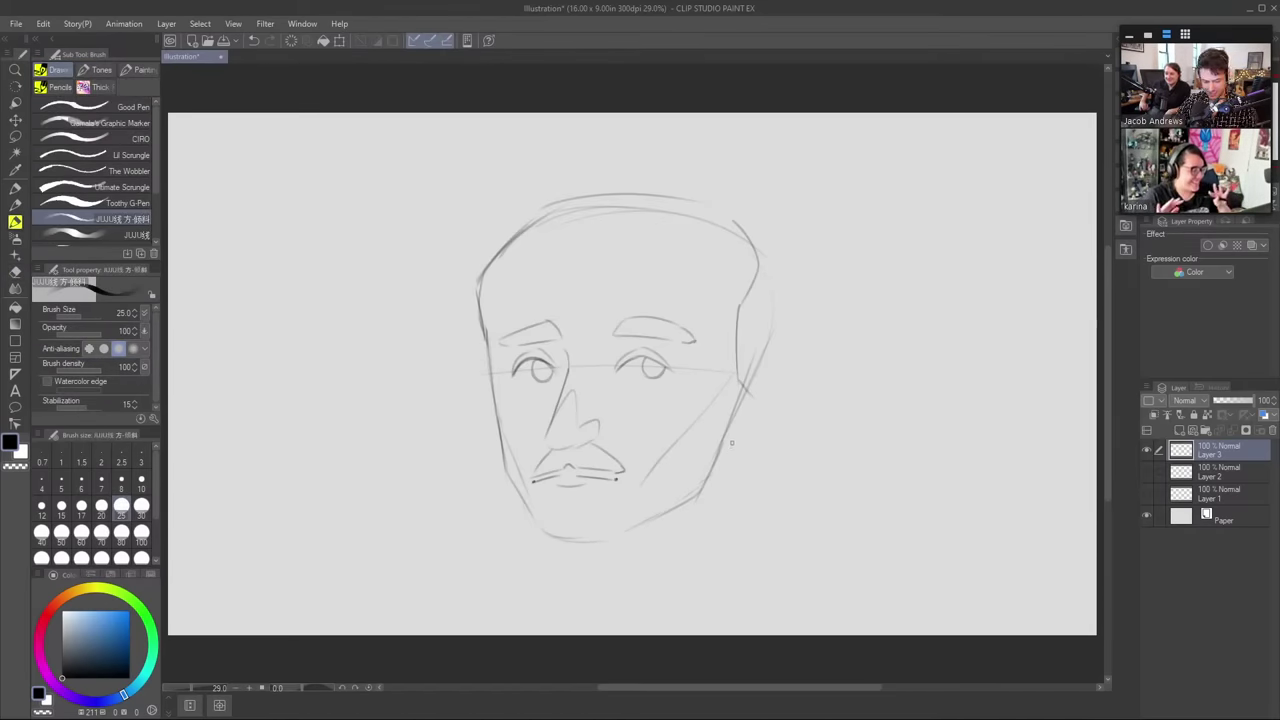
pyautogui.moveTo(727, 436)
pyautogui.mouseDown()
pyautogui.moveTo(752, 440)
pyautogui.moveTo(765, 410)
pyautogui.mouseUp()
pyautogui.moveTo(765, 412)
pyautogui.mouseDown()
pyautogui.moveTo(757, 432)
pyautogui.moveTo(726, 444)
pyautogui.moveTo(750, 388)
pyautogui.moveTo(752, 413)
pyautogui.mouseUp()
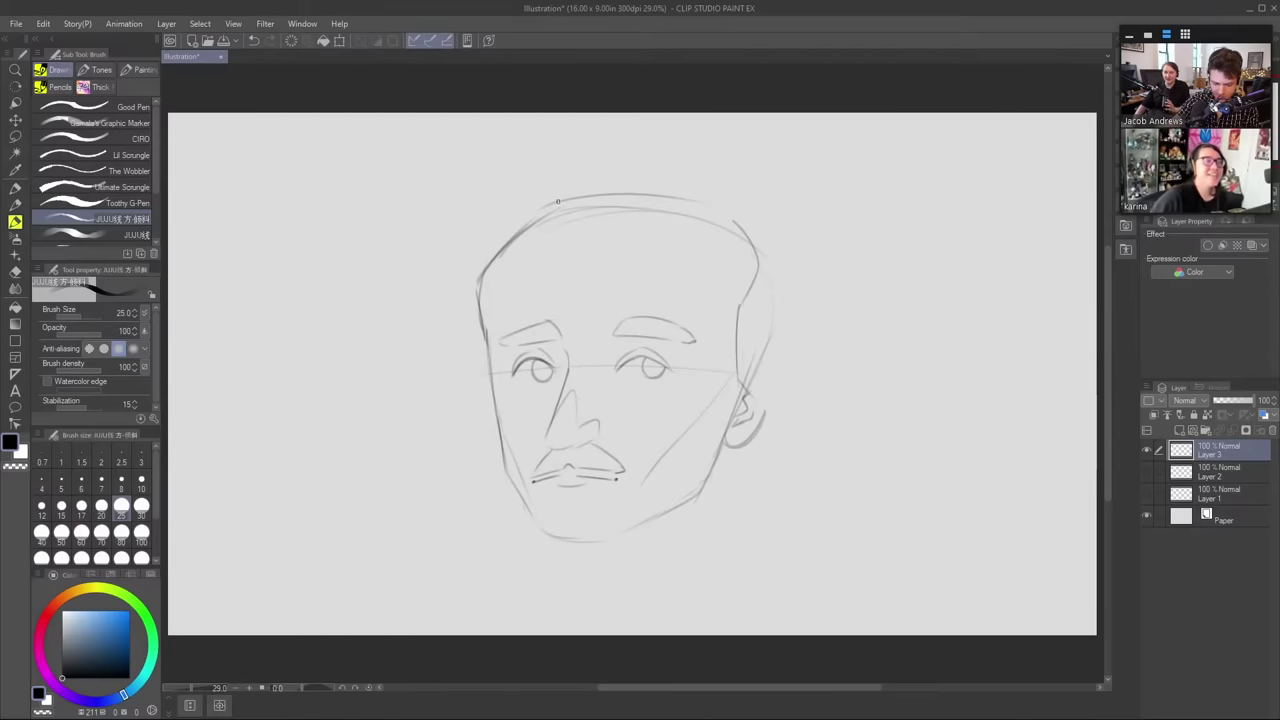
# - Sketch a rounded tuft of hair above the forehead, a curved lock beneath it, and the hairline running to the right temple
pyautogui.moveTo(557, 206)
pyautogui.mouseDown()
pyautogui.moveTo(572, 150)
pyautogui.moveTo(618, 156)
pyautogui.mouseUp()
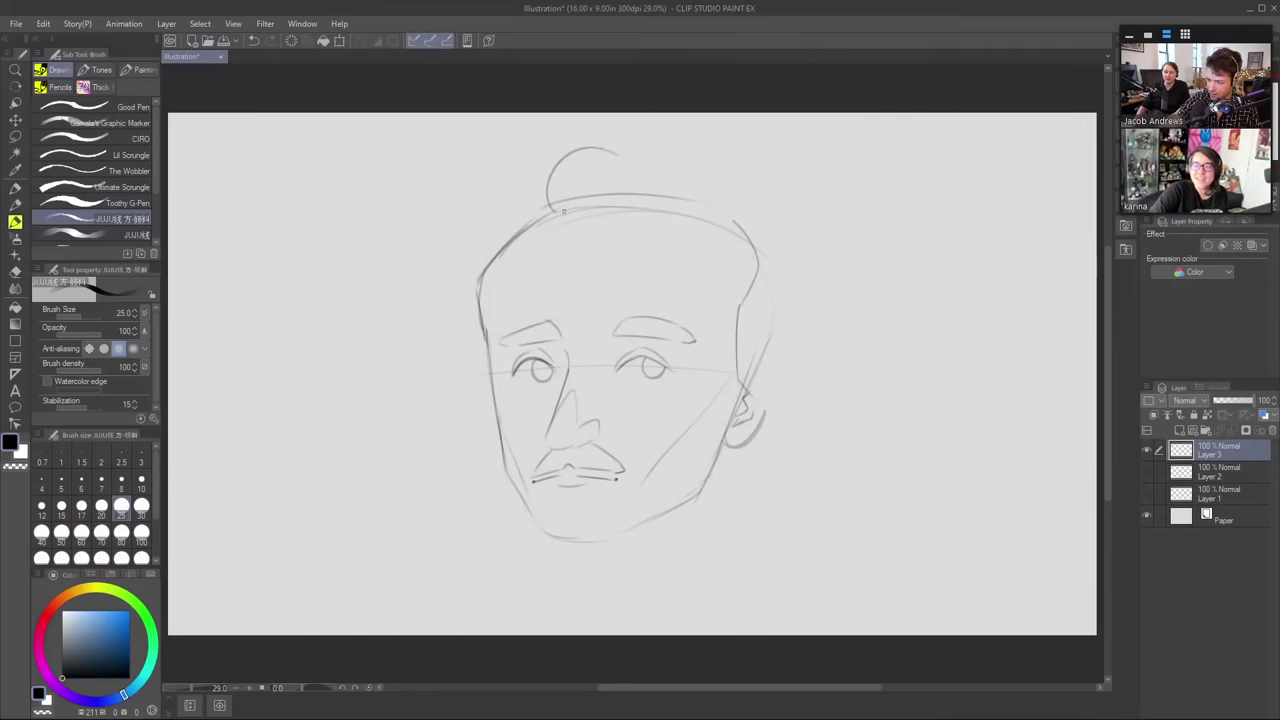
pyautogui.moveTo(556, 210)
pyautogui.mouseDown()
pyautogui.moveTo(598, 209)
pyautogui.moveTo(655, 237)
pyautogui.moveTo(668, 228)
pyautogui.moveTo(604, 208)
pyautogui.moveTo(668, 228)
pyautogui.mouseUp()
pyautogui.hotkey('ctrl', 'z')
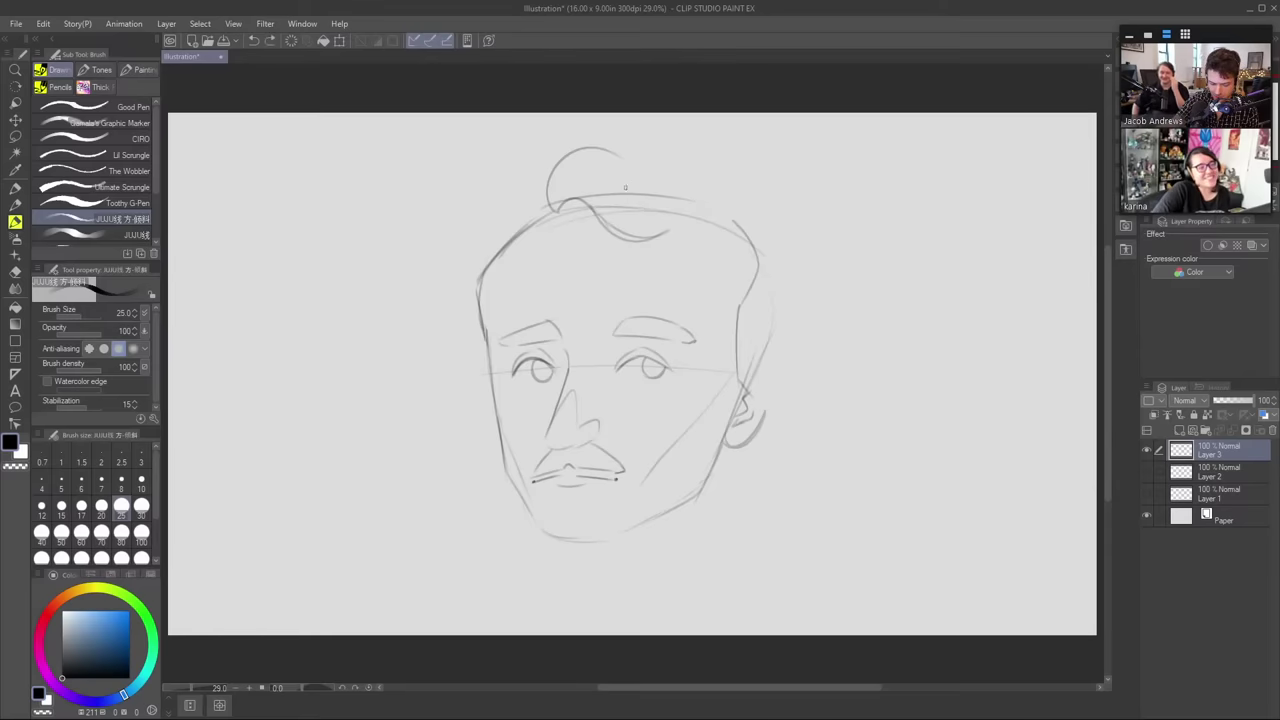
pyautogui.moveTo(584, 202)
pyautogui.mouseDown()
pyautogui.moveTo(691, 199)
pyautogui.moveTo(740, 234)
pyautogui.mouseUp()
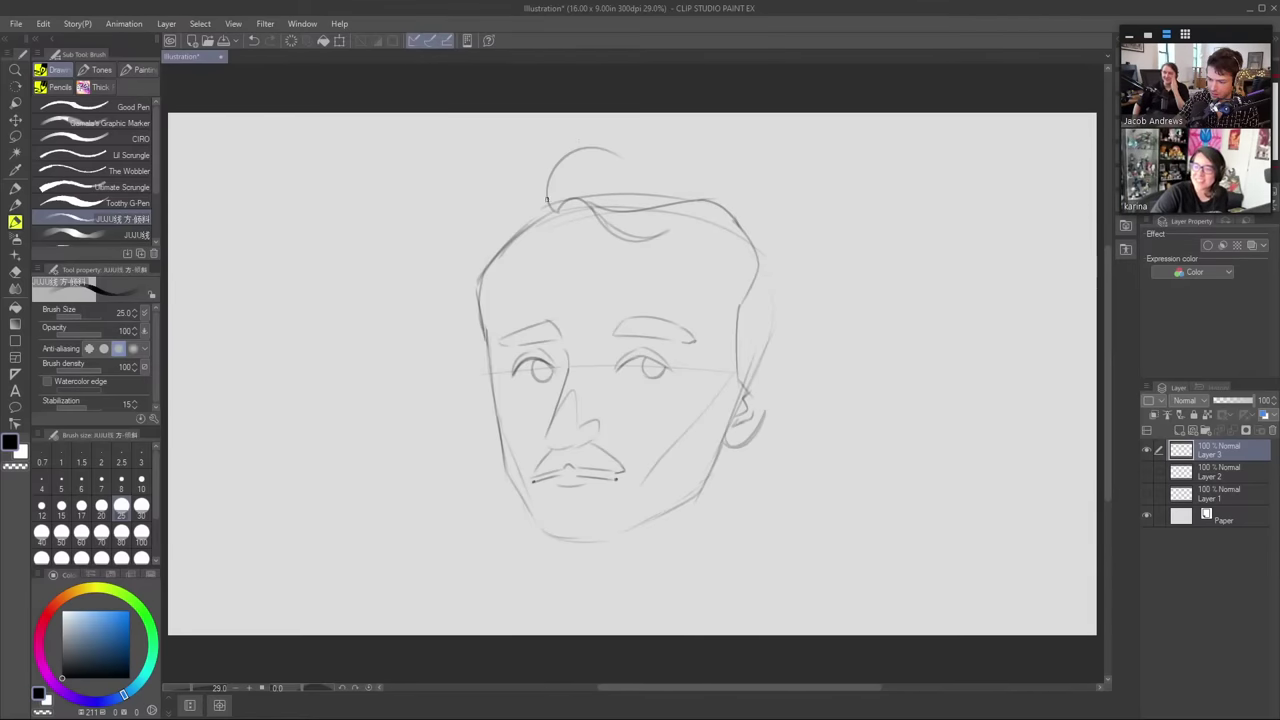
# - Outline the wavy hair and cheek curl along the left side of the head, and fill the moustache with dark hatching
pyautogui.moveTo(545, 197)
pyautogui.mouseDown()
pyautogui.moveTo(460, 295)
pyautogui.moveTo(474, 346)
pyautogui.moveTo(440, 424)
pyautogui.mouseUp()
pyautogui.moveTo(452, 362); pyautogui.dragTo(437, 426)
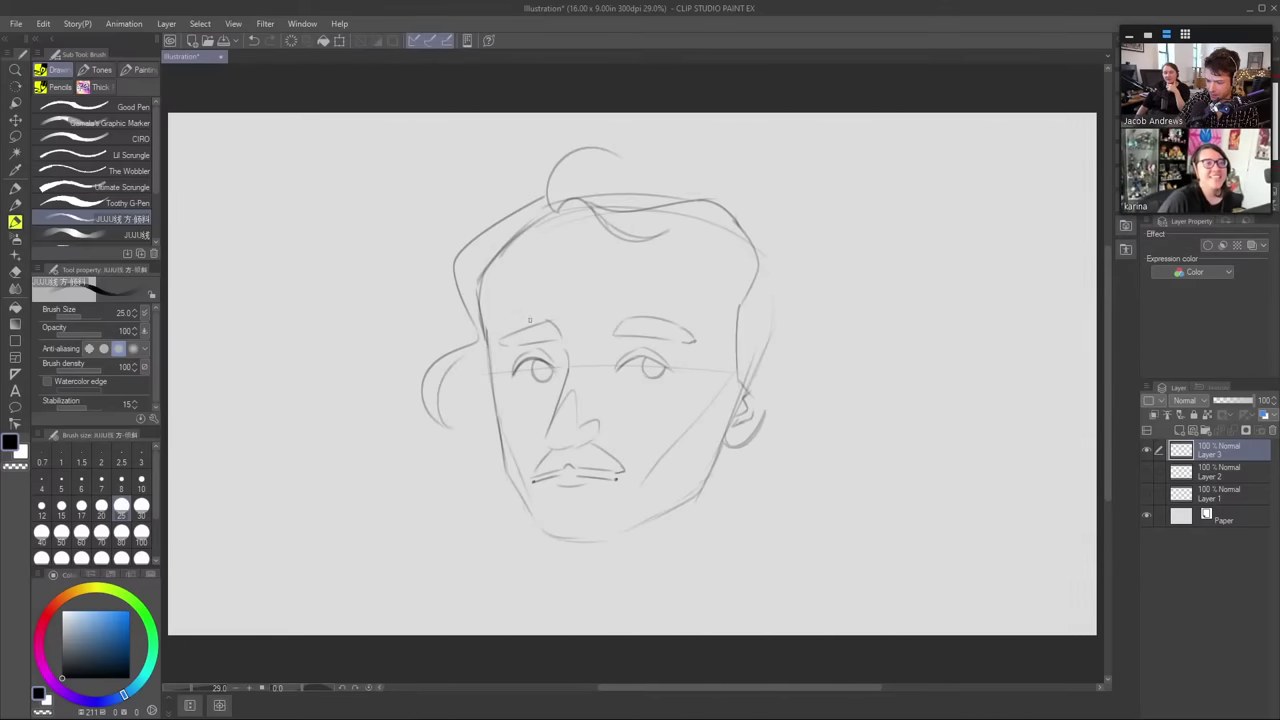
pyautogui.moveTo(461, 363); pyautogui.dragTo(482, 455)
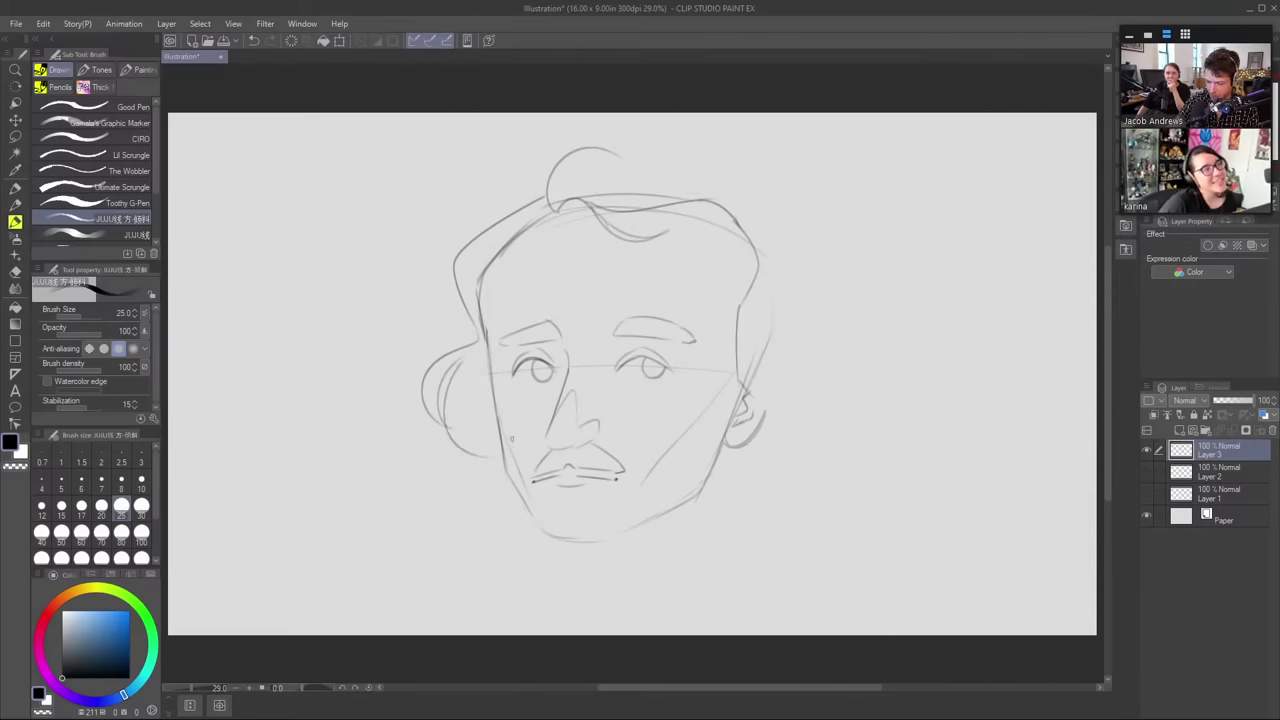
pyautogui.hotkey('ctrl', 'z')
pyautogui.moveTo(459, 360)
pyautogui.mouseDown()
pyautogui.moveTo(473, 446)
pyautogui.moveTo(534, 476)
pyautogui.moveTo(558, 476)
pyautogui.moveTo(585, 451)
pyautogui.moveTo(590, 468)
pyautogui.moveTo(615, 472)
pyautogui.mouseUp()
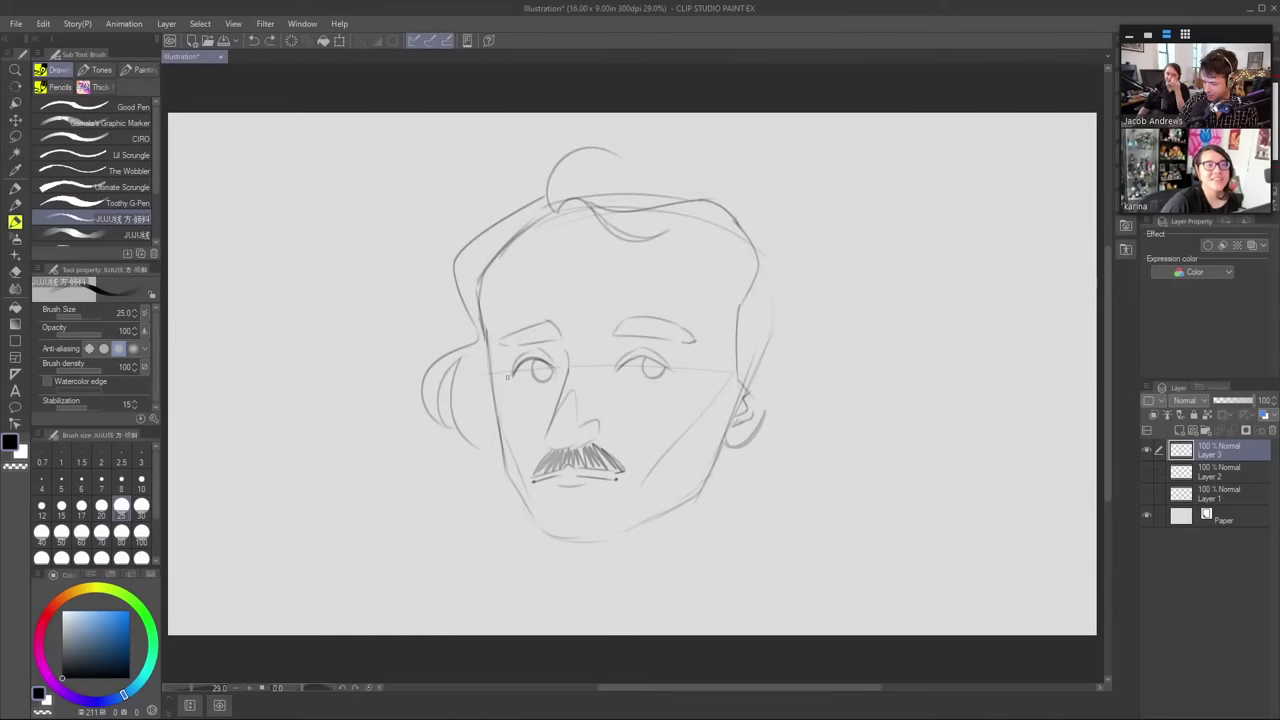
# - Draw the lower eyelids and the bags under both eyes
pyautogui.moveTo(512, 376); pyautogui.dragTo(554, 378)
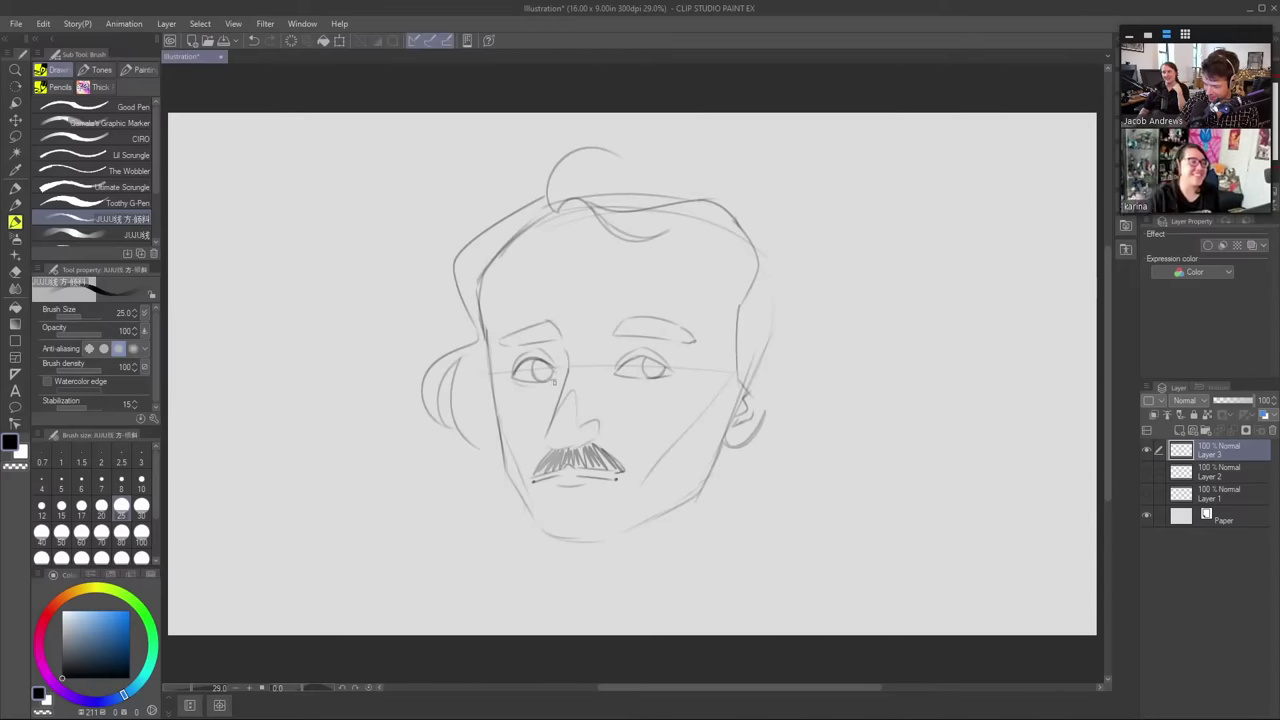
pyautogui.moveTo(536, 386); pyautogui.dragTo(556, 380)
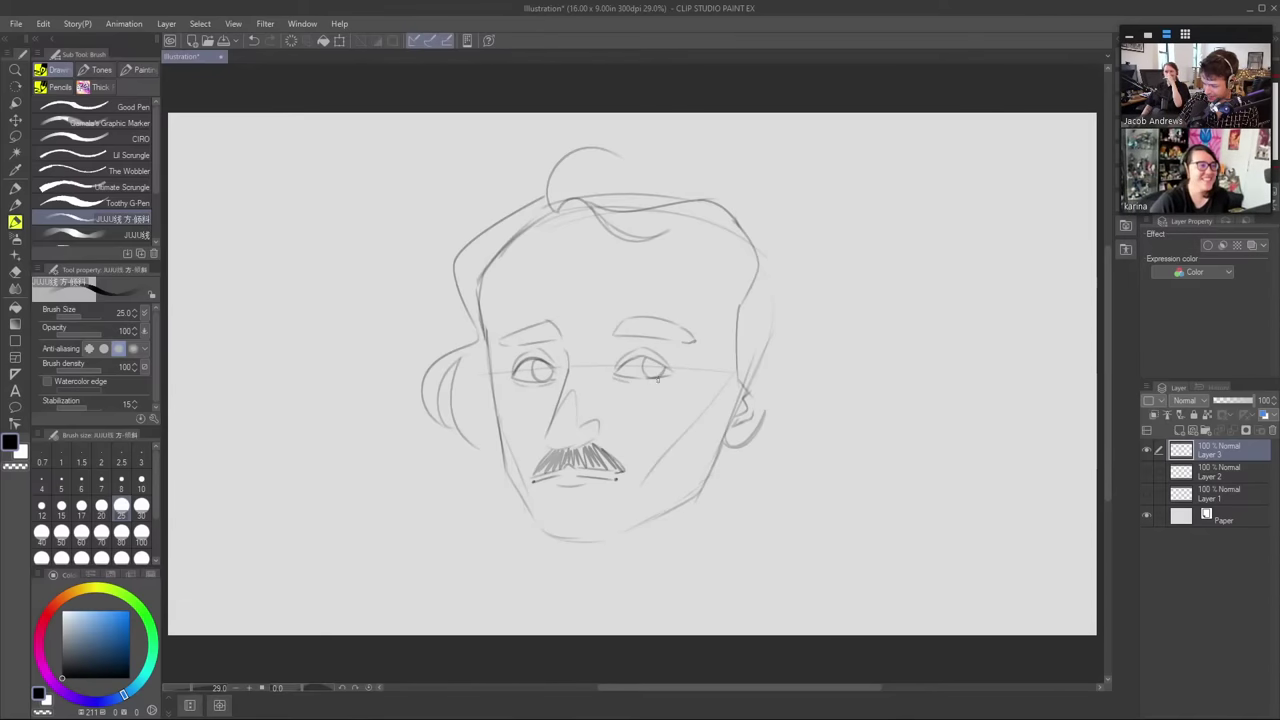
pyautogui.moveTo(644, 382); pyautogui.dragTo(674, 374)
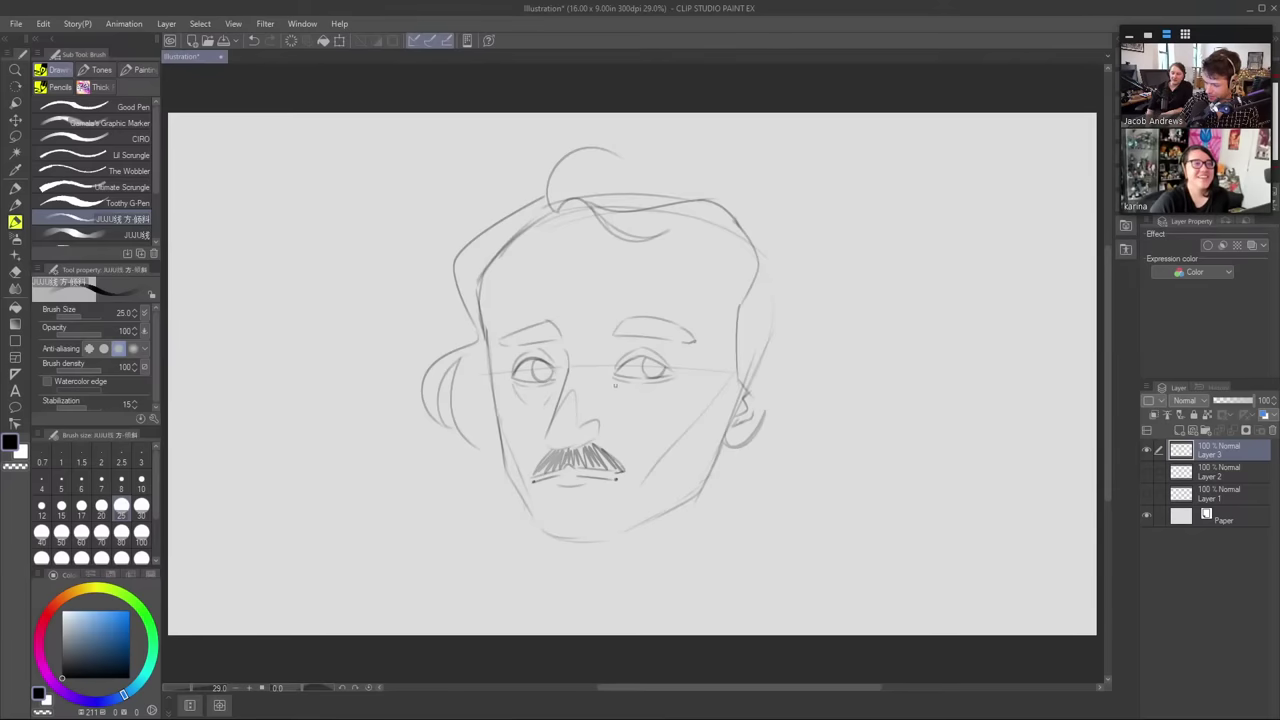
pyautogui.moveTo(650, 405); pyautogui.dragTo(670, 391)
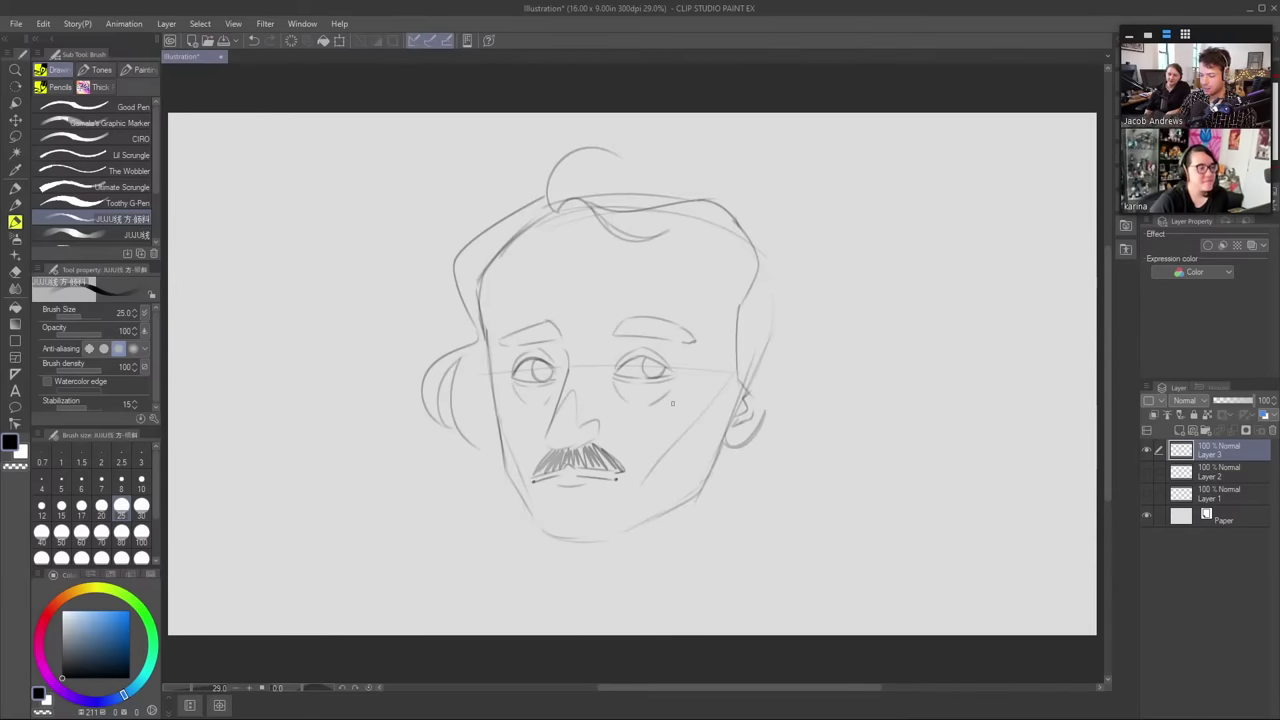
# - Round off the right eyebrow's inner end, hatch both eyebrows dark, and shade the irises of both eyes
pyautogui.moveTo(606, 334); pyautogui.dragTo(630, 319)
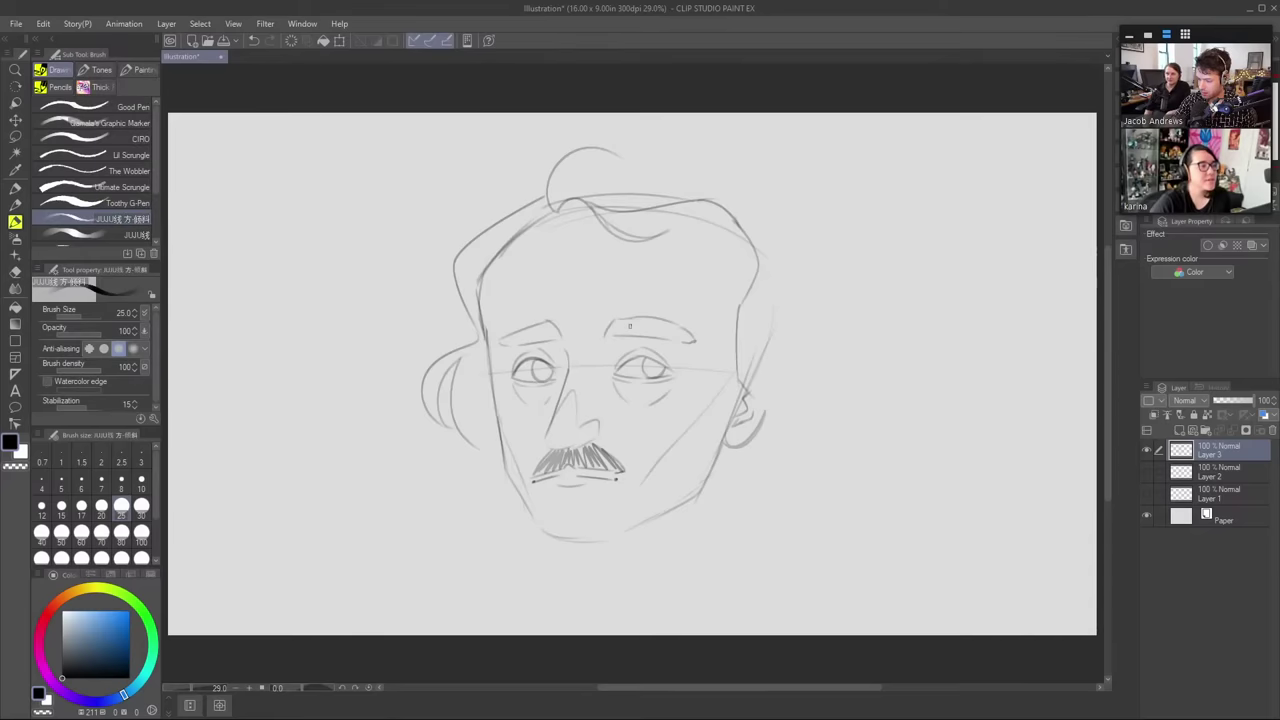
pyautogui.moveTo(500, 345)
pyautogui.mouseDown()
pyautogui.moveTo(548, 324)
pyautogui.moveTo(558, 338)
pyautogui.moveTo(636, 320)
pyautogui.moveTo(628, 334)
pyautogui.moveTo(660, 322)
pyautogui.moveTo(688, 340)
pyautogui.mouseUp()
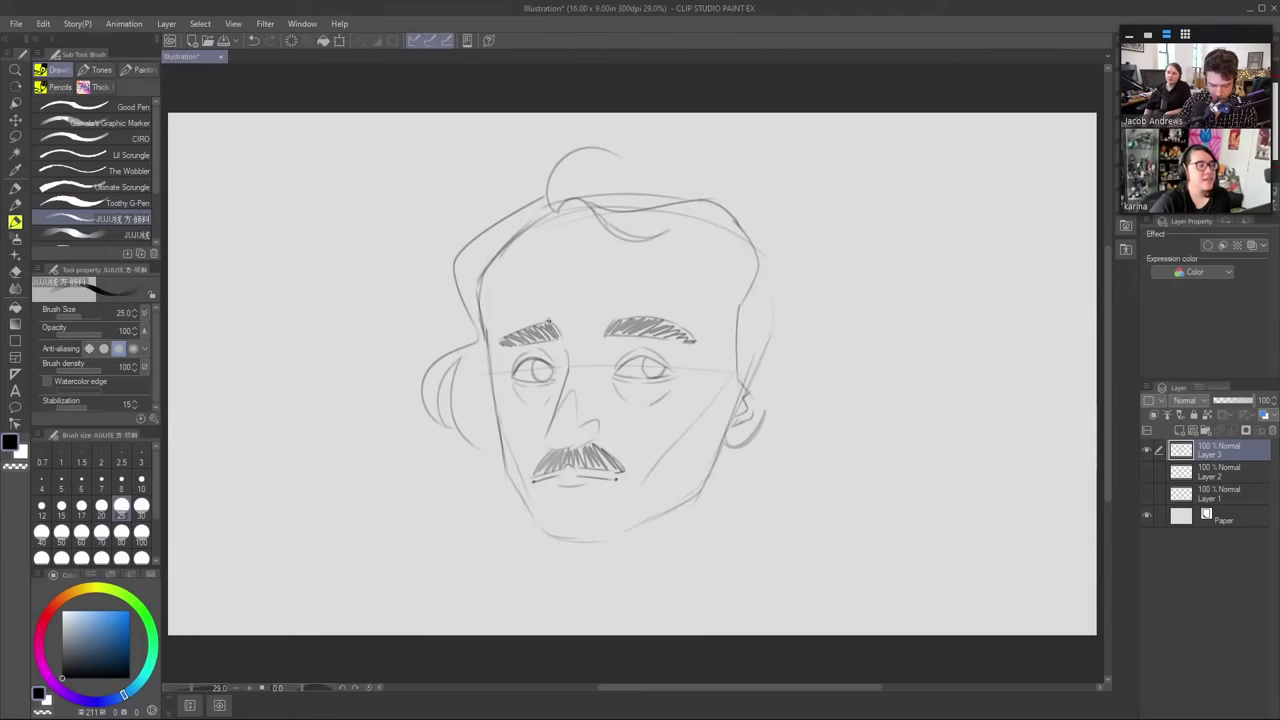
pyautogui.moveTo(533, 366); pyautogui.dragTo(548, 372)
pyautogui.moveTo(645, 347); pyautogui.dragTo(658, 374)
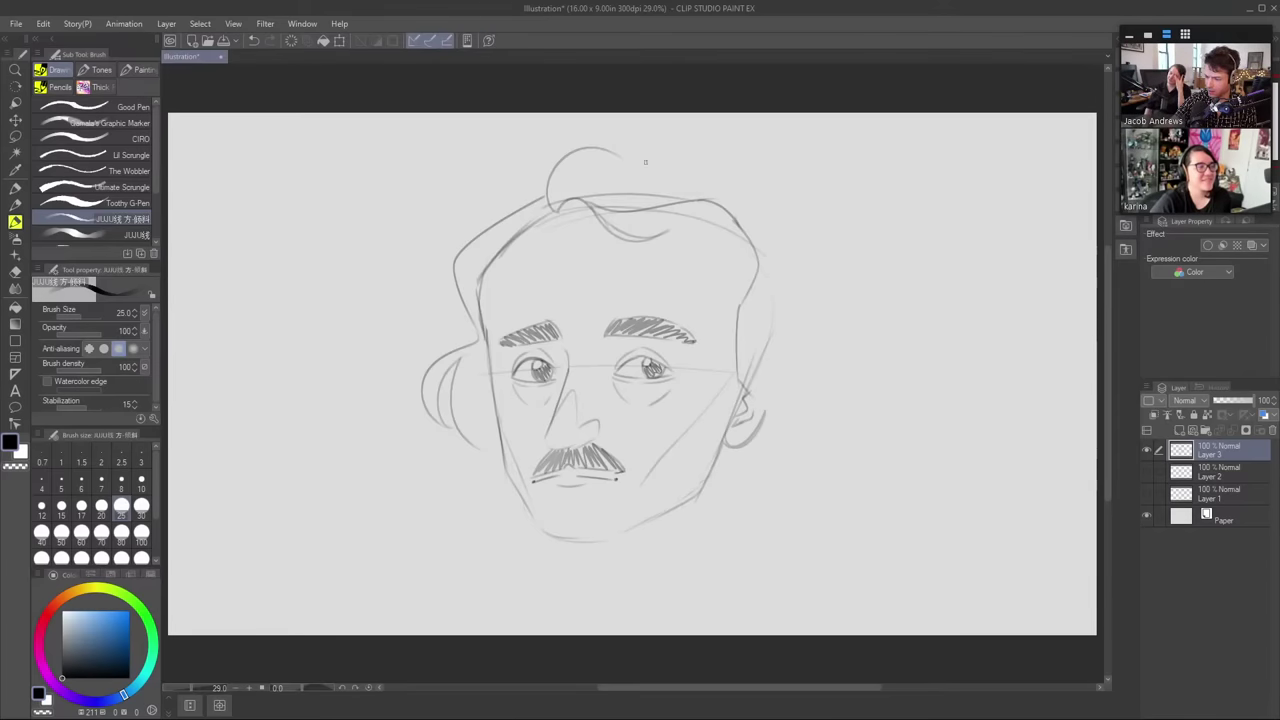
# - Outline the voluminous hair from the top tuft down the right side of the head, with layered curls beside the ear
pyautogui.moveTo(621, 159)
pyautogui.mouseDown()
pyautogui.moveTo(734, 138)
pyautogui.moveTo(701, 139)
pyautogui.moveTo(720, 131)
pyautogui.moveTo(707, 144)
pyautogui.moveTo(715, 132)
pyautogui.moveTo(764, 174)
pyautogui.moveTo(801, 283)
pyautogui.moveTo(853, 343)
pyautogui.moveTo(822, 320)
pyautogui.mouseUp()
pyautogui.moveTo(820, 322)
pyautogui.mouseDown()
pyautogui.moveTo(822, 394)
pyautogui.moveTo(806, 406)
pyautogui.mouseUp()
pyautogui.moveTo(784, 193); pyautogui.dragTo(830, 297)
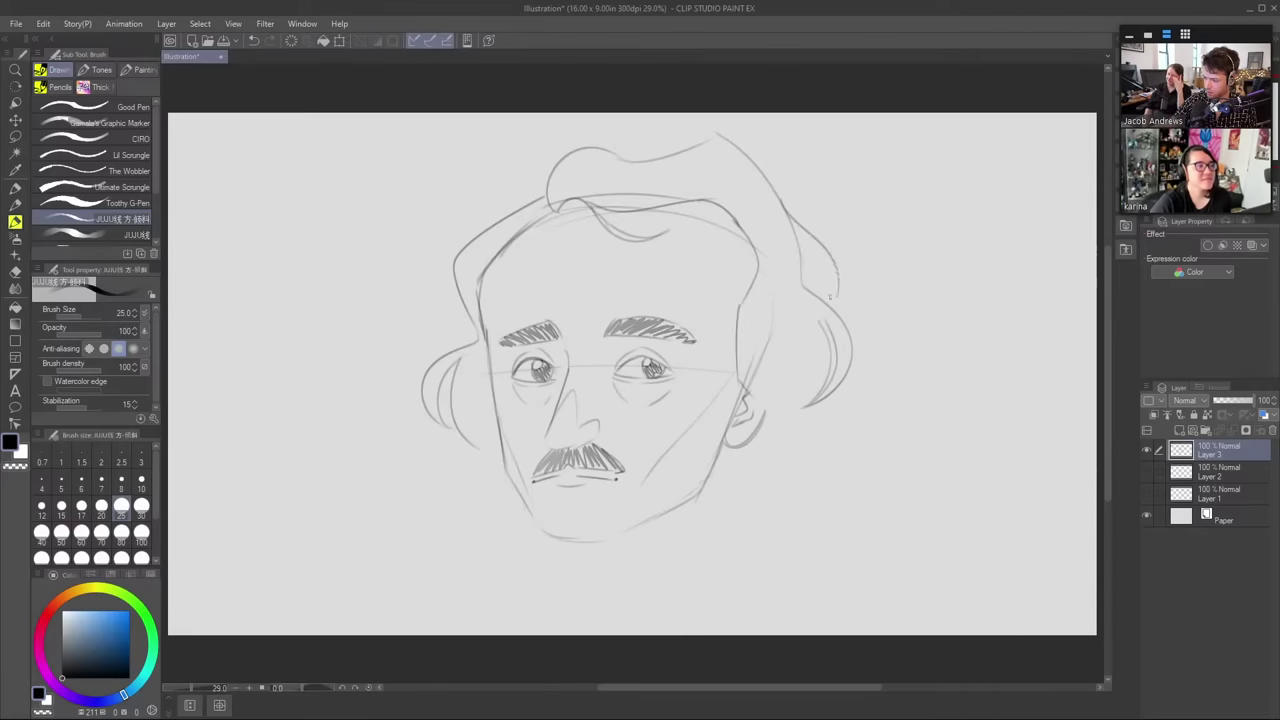
pyautogui.moveTo(791, 227); pyautogui.dragTo(830, 278)
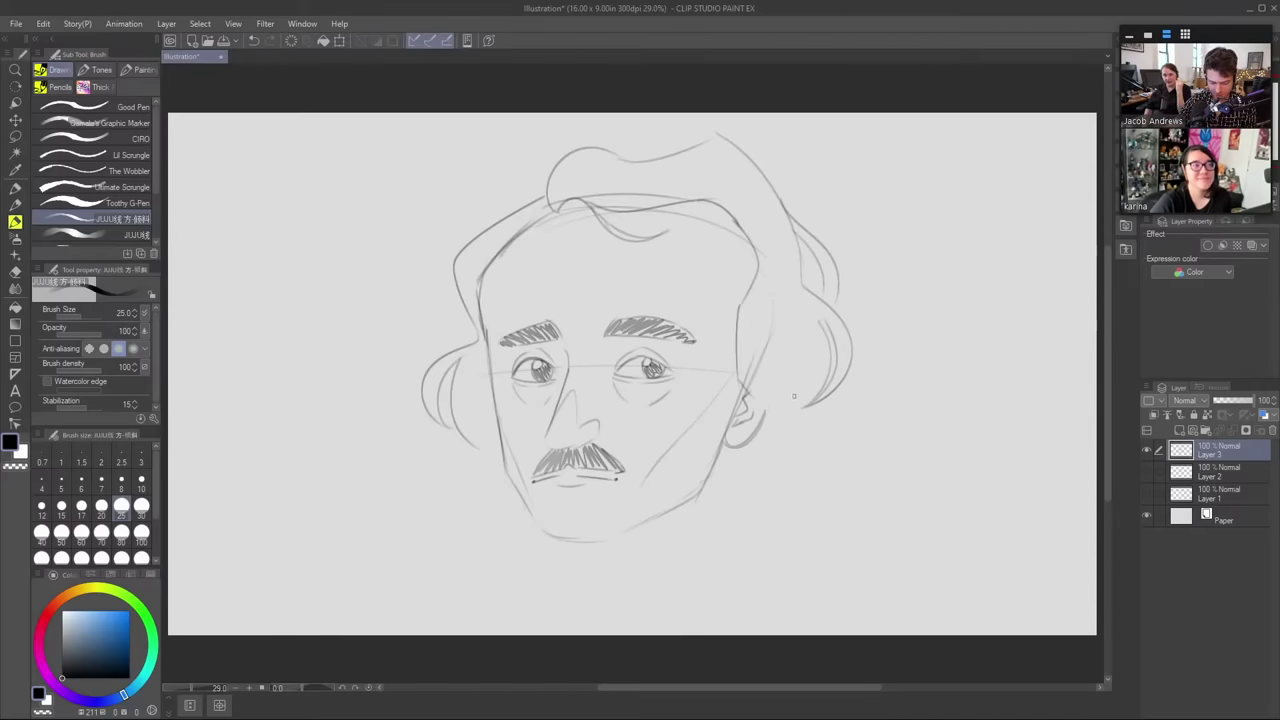
pyautogui.moveTo(799, 408); pyautogui.dragTo(826, 438)
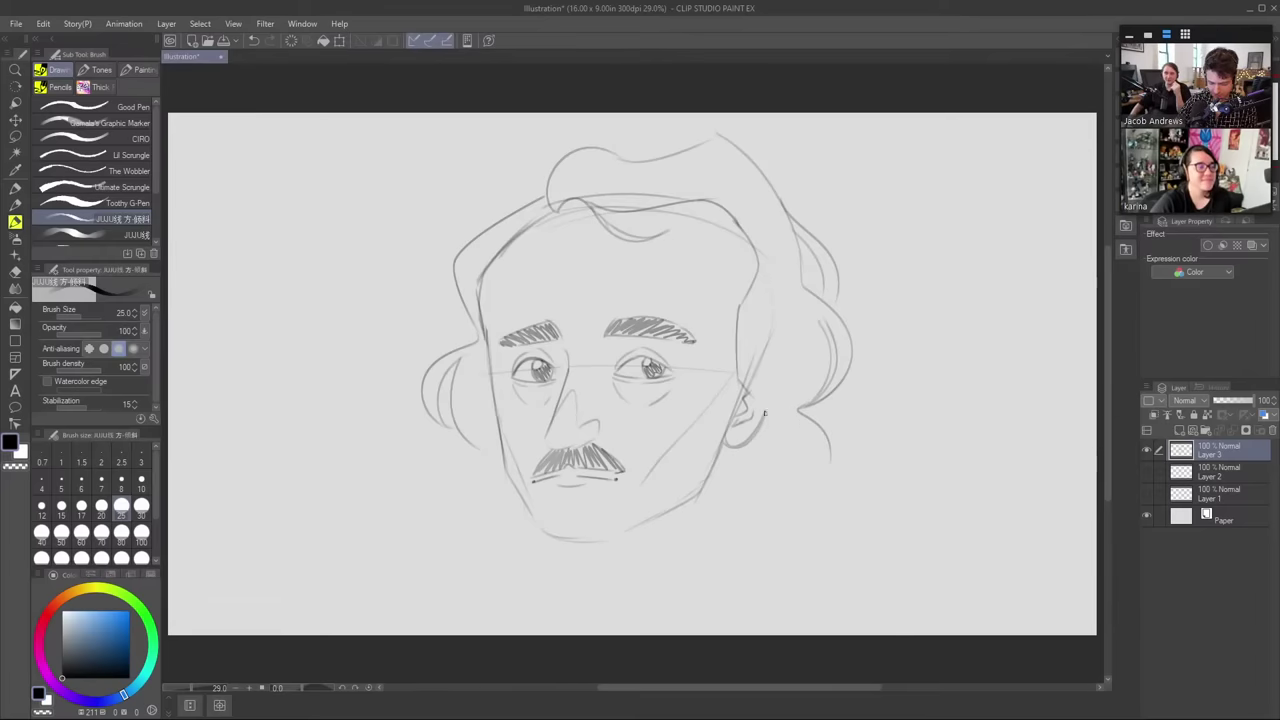
# - Add a lower curl beside the left jaw and finish the curled hair ends below the right ear
pyautogui.moveTo(476, 450); pyautogui.dragTo(508, 487)
pyautogui.hotkey('ctrl', 'z')
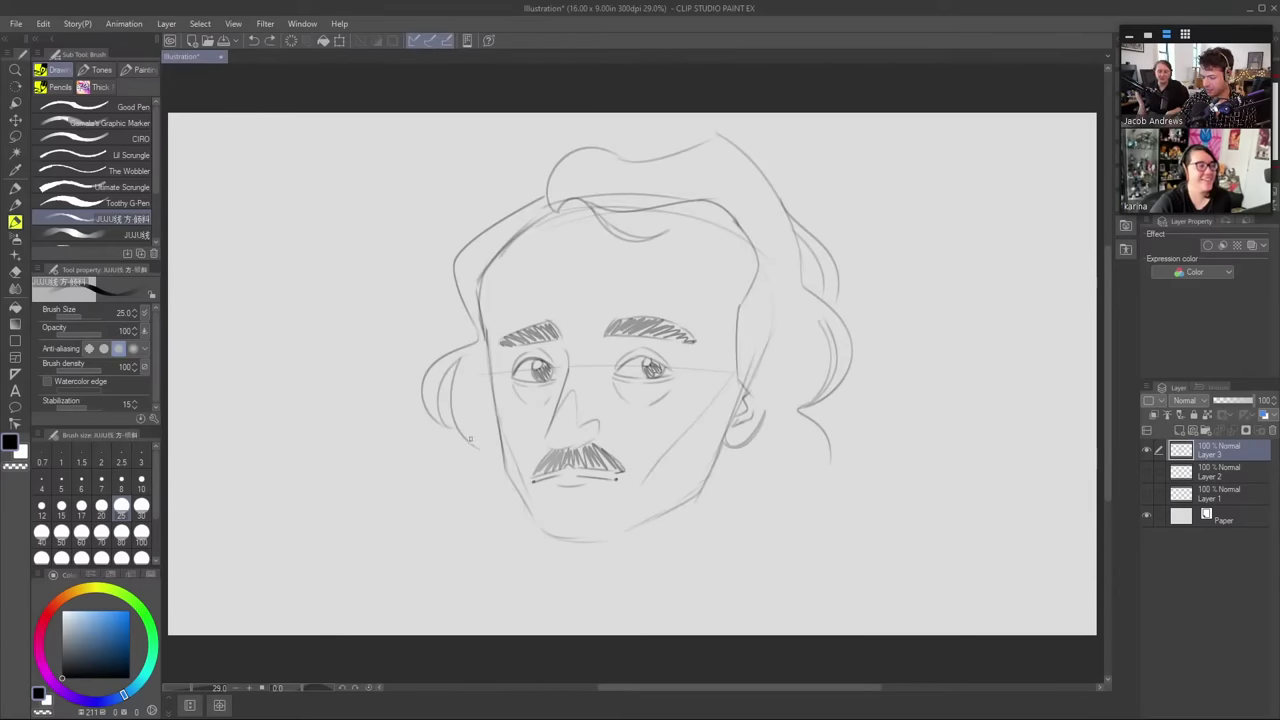
pyautogui.moveTo(479, 446); pyautogui.dragTo(512, 493)
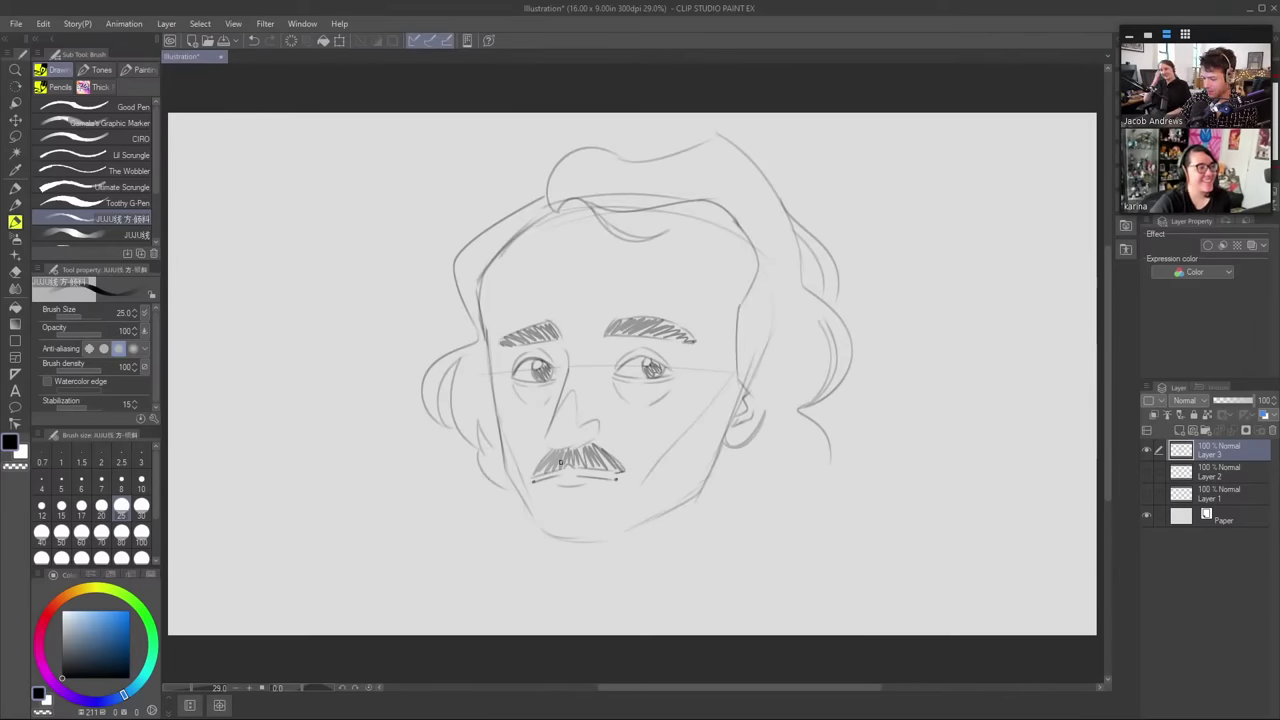
pyautogui.hotkey('ctrl', 'z')
pyautogui.hotkey('ctrl', 'z')
pyautogui.moveTo(477, 448); pyautogui.dragTo(506, 491)
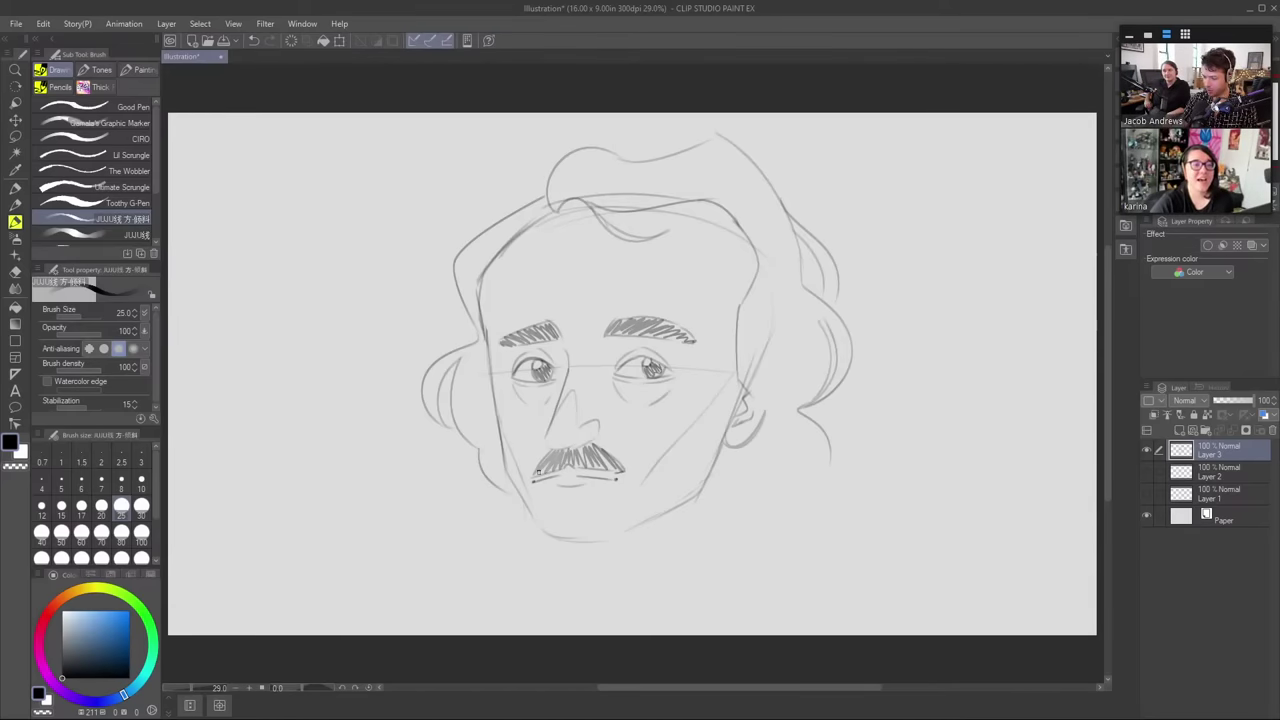
pyautogui.moveTo(829, 447); pyautogui.dragTo(831, 465)
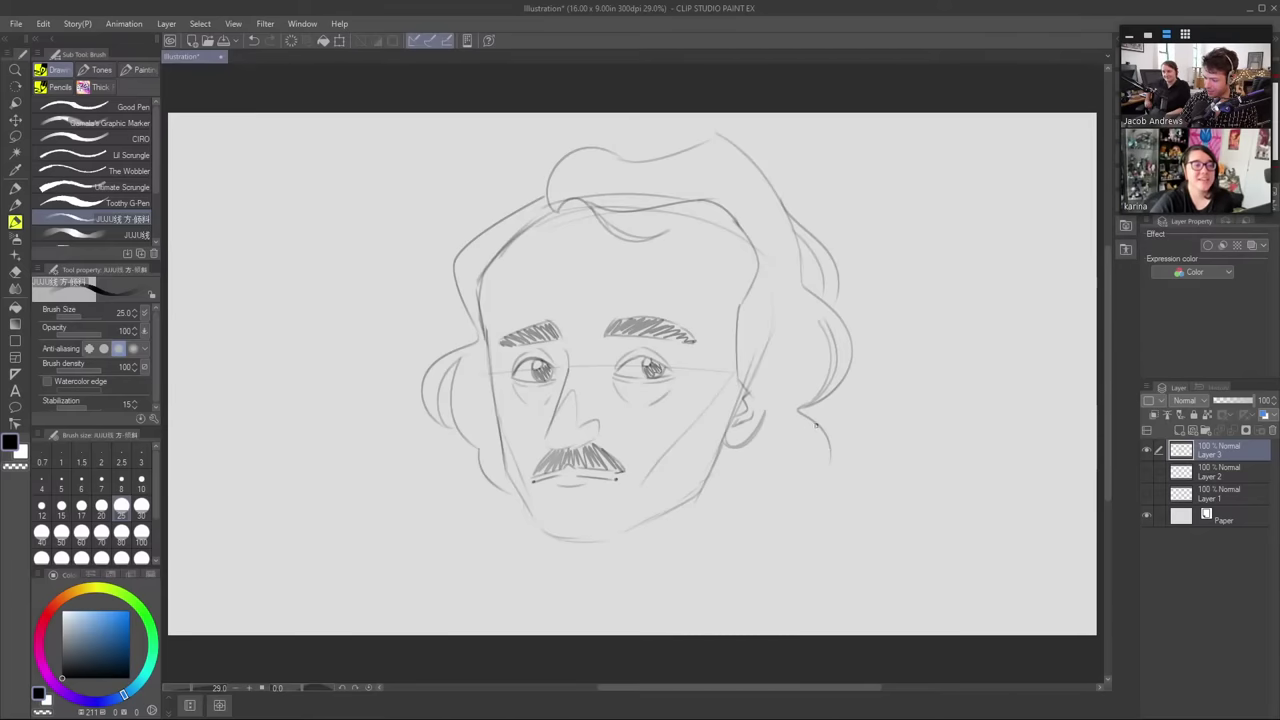
pyautogui.moveTo(797, 408)
pyautogui.mouseDown()
pyautogui.moveTo(851, 427)
pyautogui.moveTo(814, 428)
pyautogui.moveTo(832, 466)
pyautogui.moveTo(797, 479)
pyautogui.moveTo(813, 442)
pyautogui.moveTo(778, 481)
pyautogui.moveTo(760, 456)
pyautogui.moveTo(734, 474)
pyautogui.mouseUp()
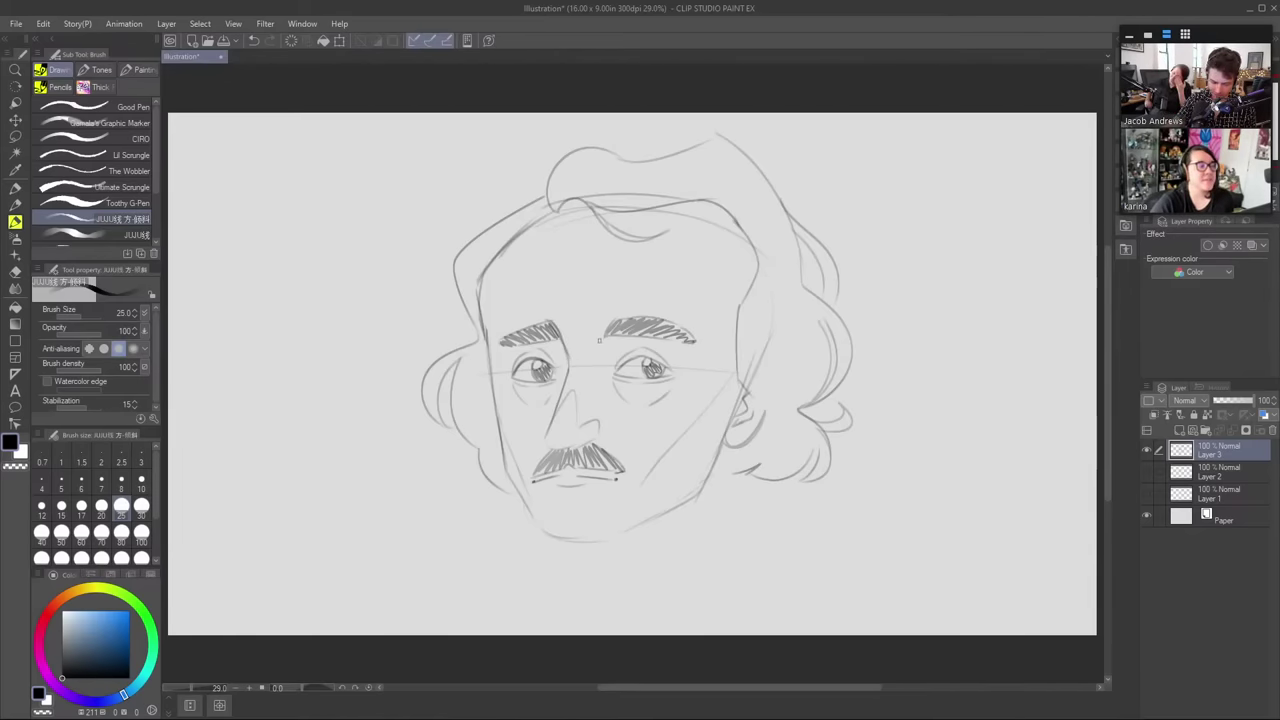
# - Extend the right eyebrow's inner end and hatch light shadows between the eyebrows and both eyes
pyautogui.moveTo(601, 335); pyautogui.dragTo(615, 319)
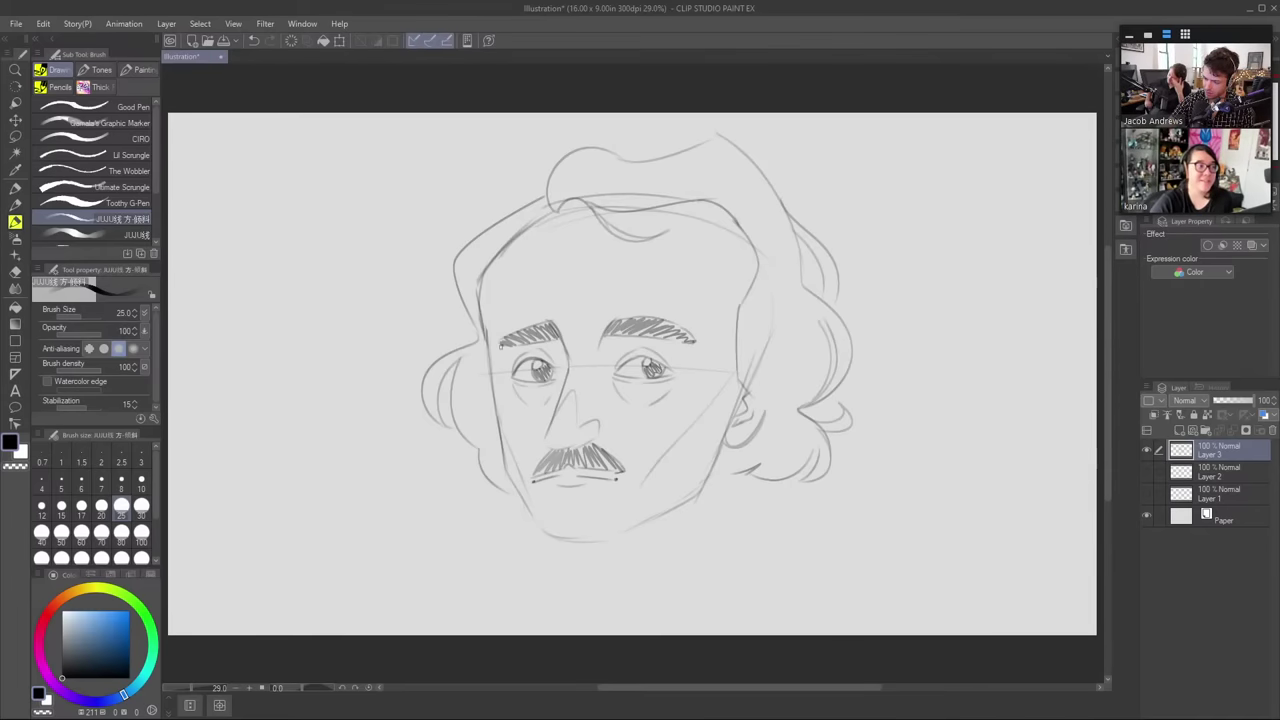
pyautogui.moveTo(508, 352)
pyautogui.mouseDown()
pyautogui.moveTo(523, 364)
pyautogui.moveTo(534, 352)
pyautogui.mouseUp()
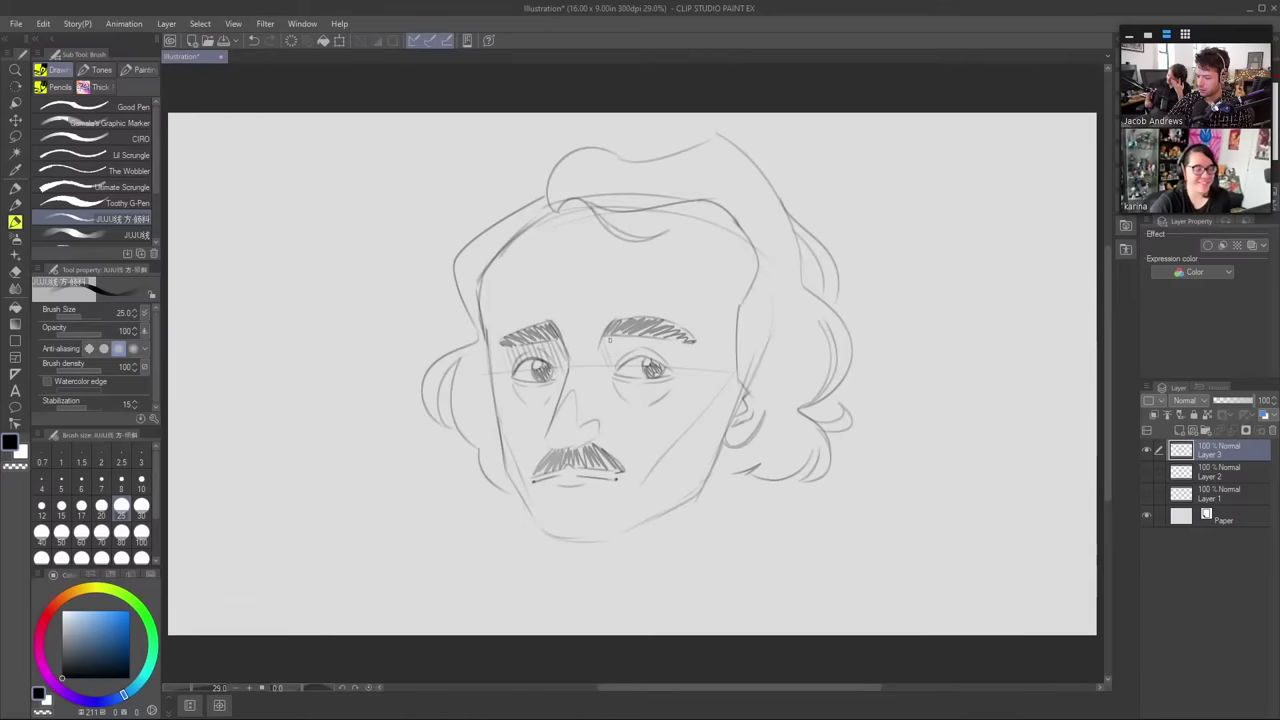
pyautogui.moveTo(624, 336)
pyautogui.mouseDown()
pyautogui.moveTo(633, 358)
pyautogui.moveTo(676, 364)
pyautogui.mouseUp()
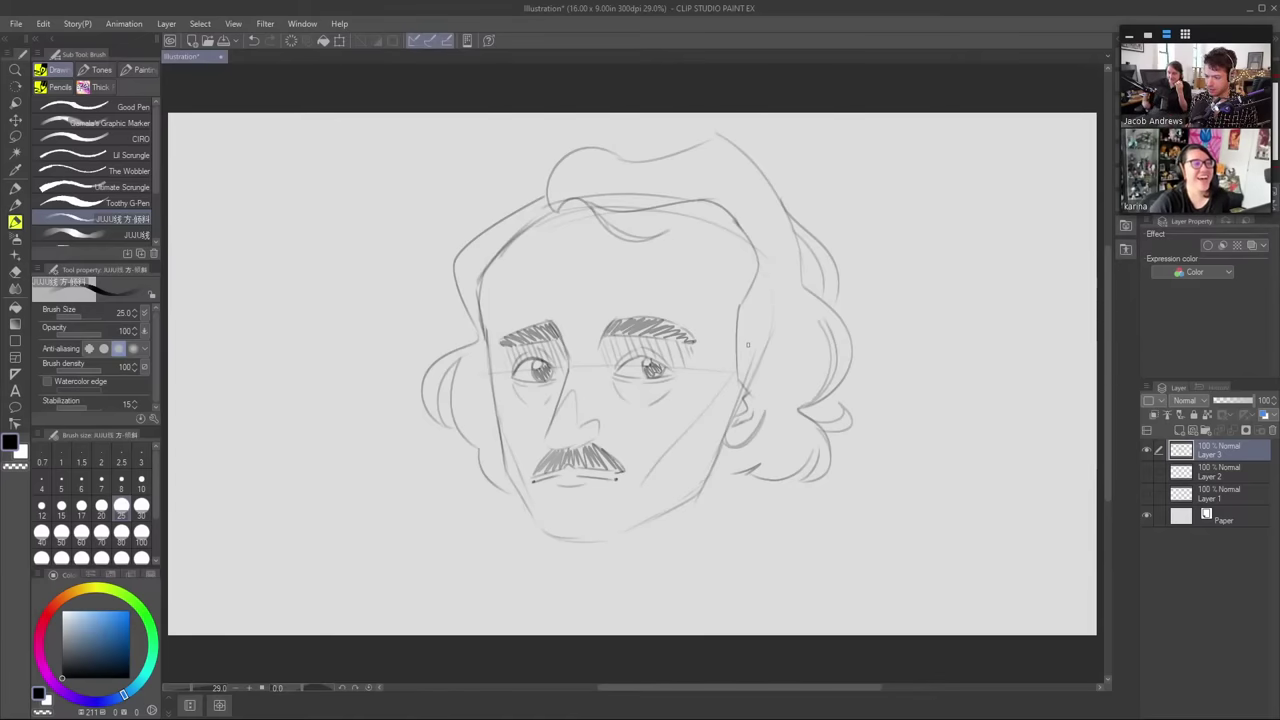
# - Erase the old skull construction lines across the top of the head with the Hard eraser
pyautogui.press('e')
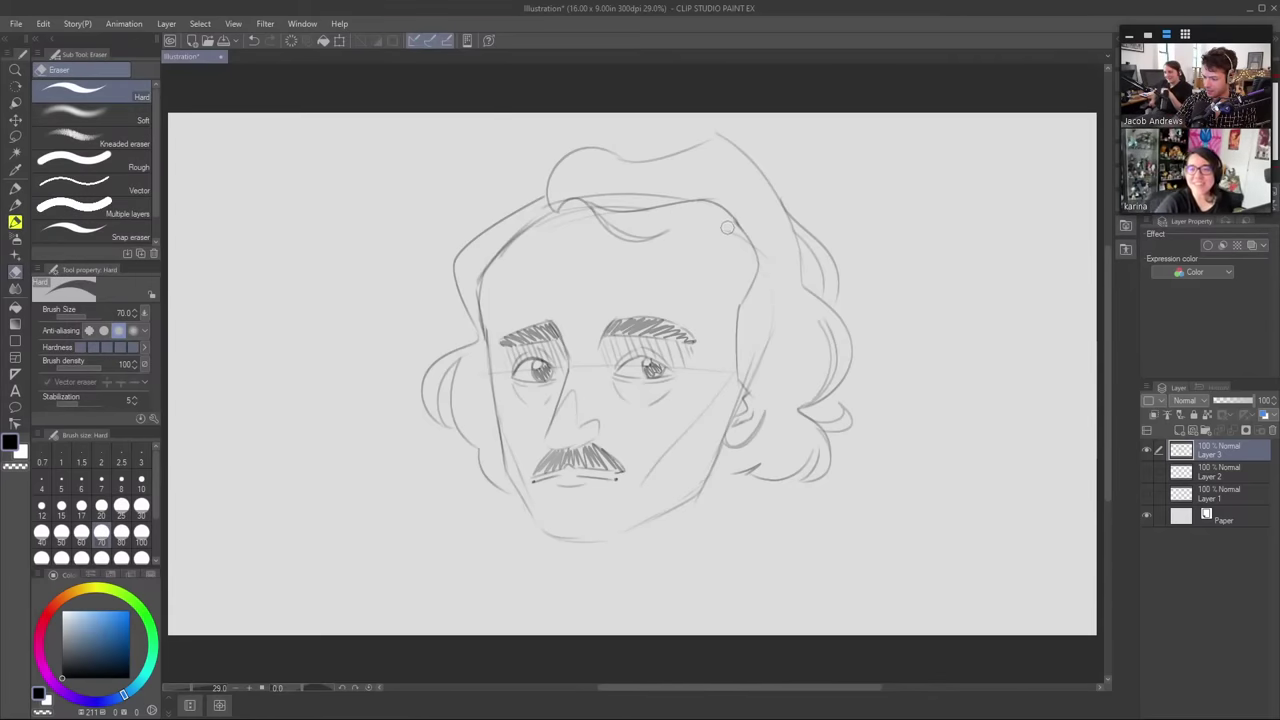
pyautogui.moveTo(558, 206)
pyautogui.mouseDown()
pyautogui.moveTo(683, 190)
pyautogui.moveTo(606, 205)
pyautogui.mouseUp()
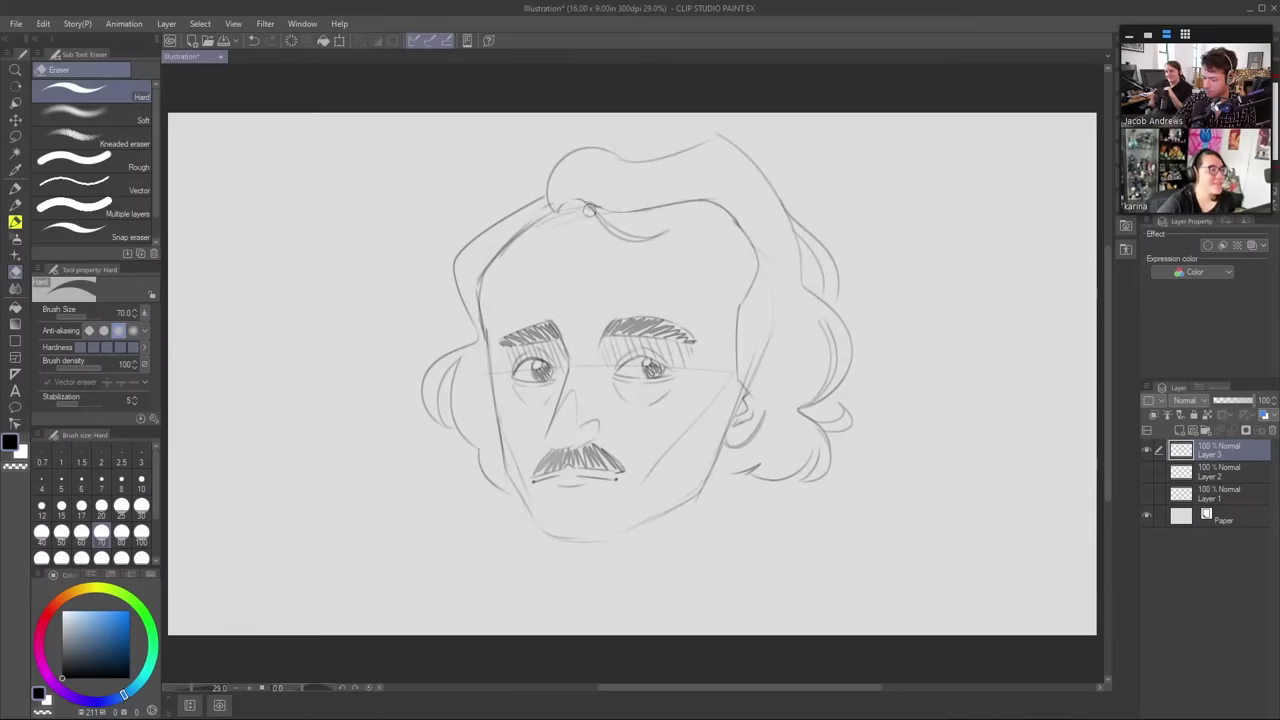
# - Draw the two sides of the neck below the jaw with the sketching brush
pyautogui.press('b')
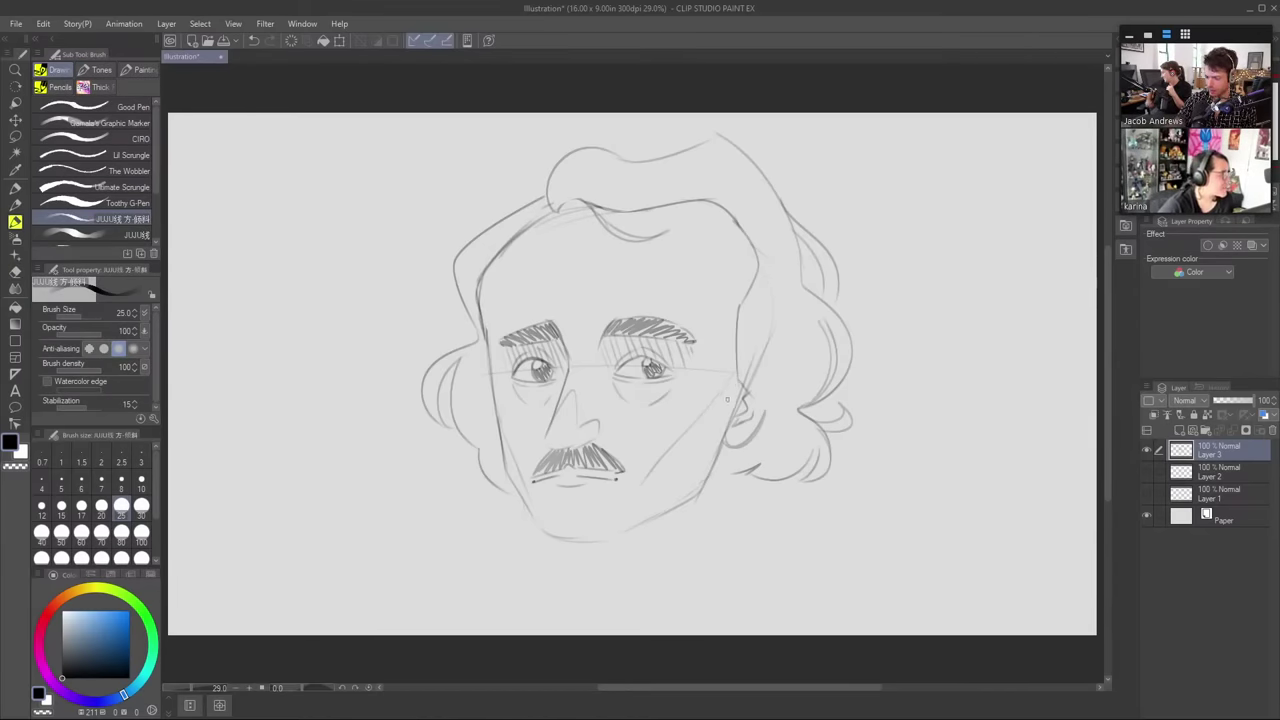
pyautogui.moveTo(723, 437); pyautogui.dragTo(709, 538)
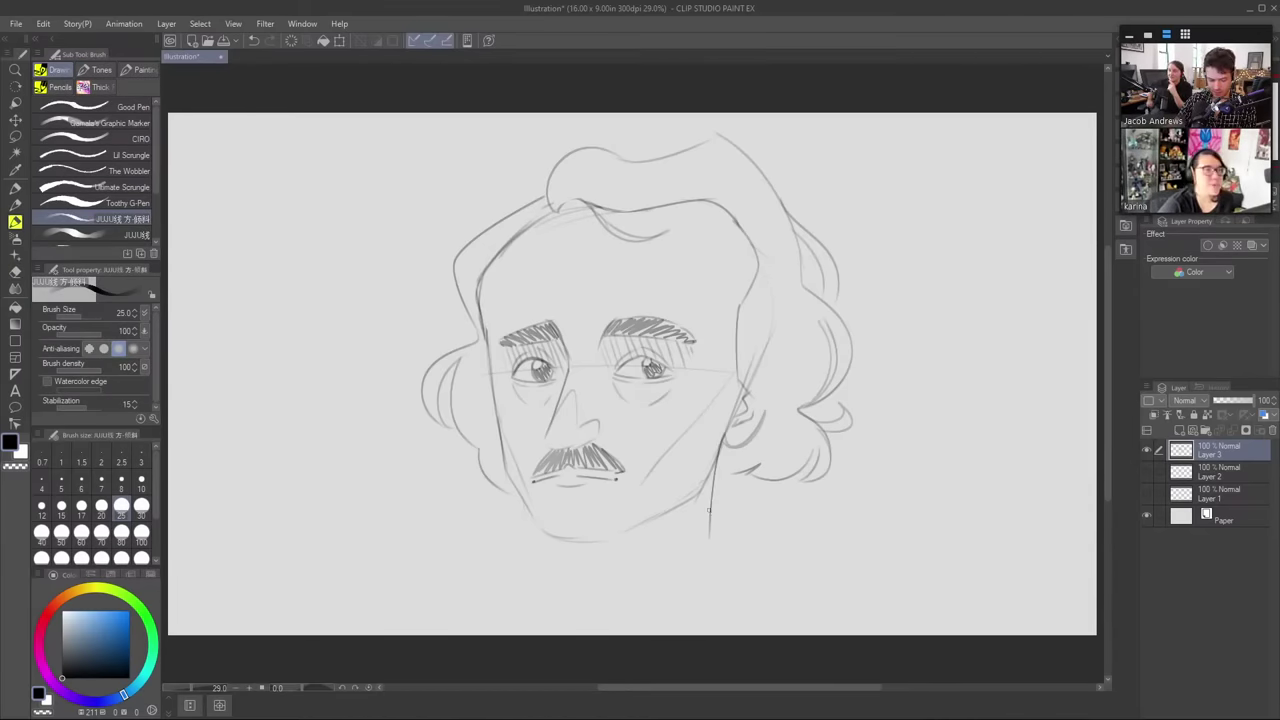
pyautogui.moveTo(525, 501); pyautogui.dragTo(540, 555)
pyautogui.hotkey('ctrl', 'z')
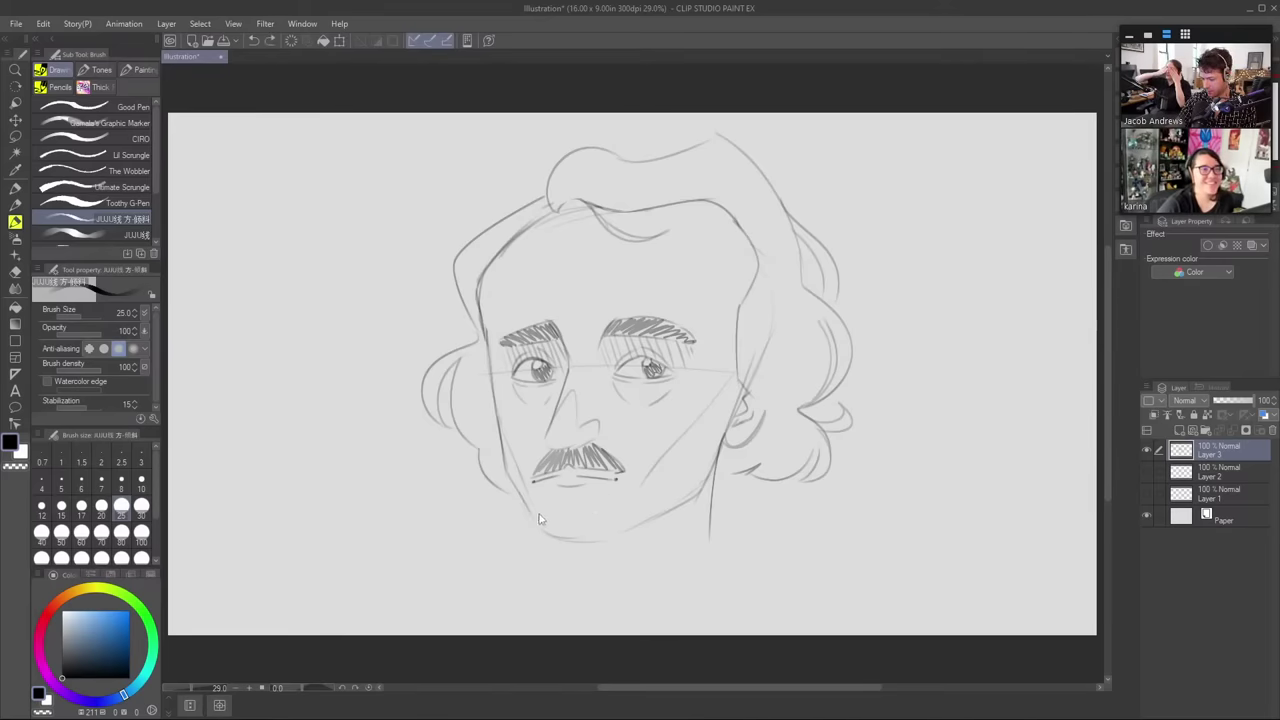
pyautogui.moveTo(525, 505); pyautogui.dragTo(538, 560)
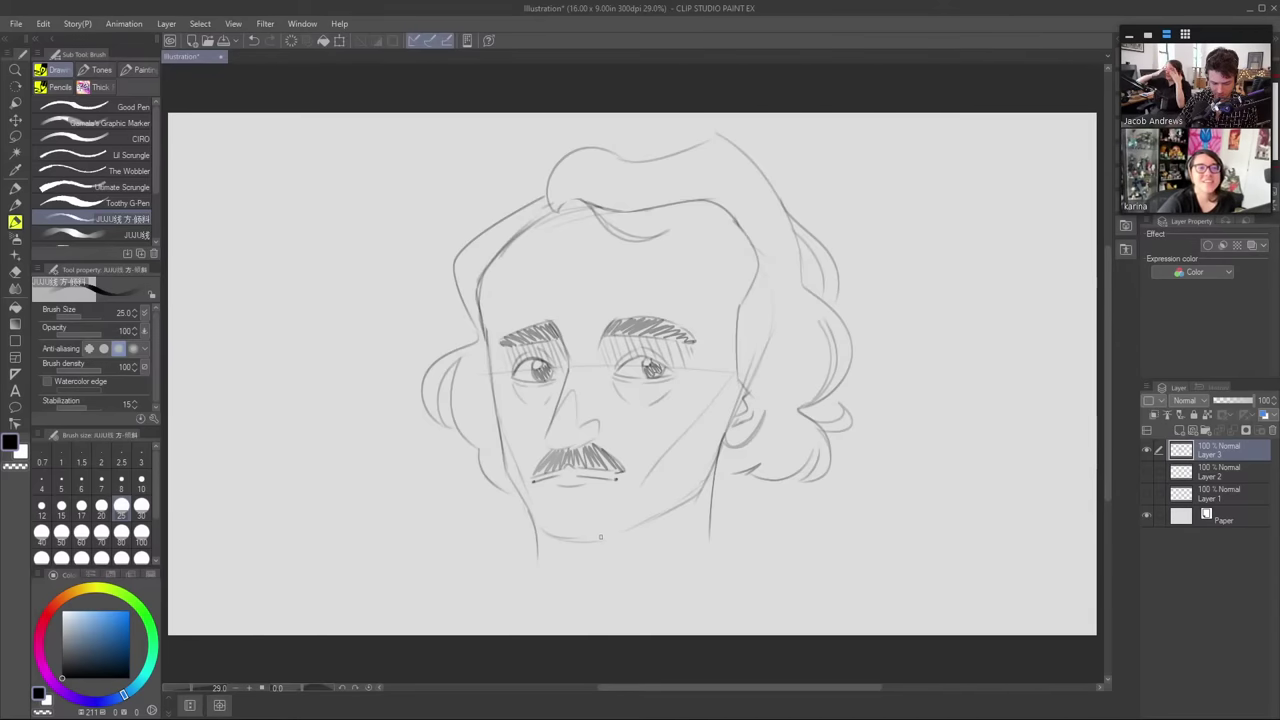
# - Sketch the collar around the base of the neck, with a pointed left flap and curved fabric folds under the chin
pyautogui.moveTo(541, 572); pyautogui.dragTo(677, 559)
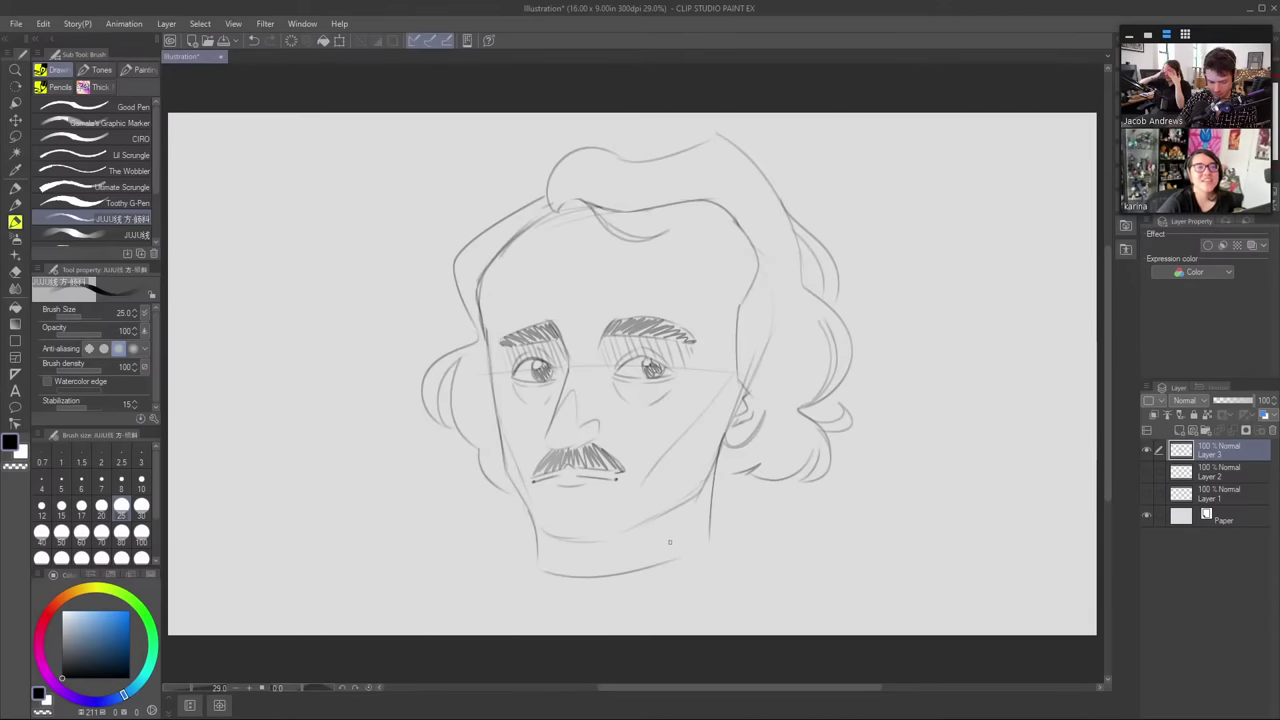
pyautogui.moveTo(600, 577); pyautogui.dragTo(716, 534)
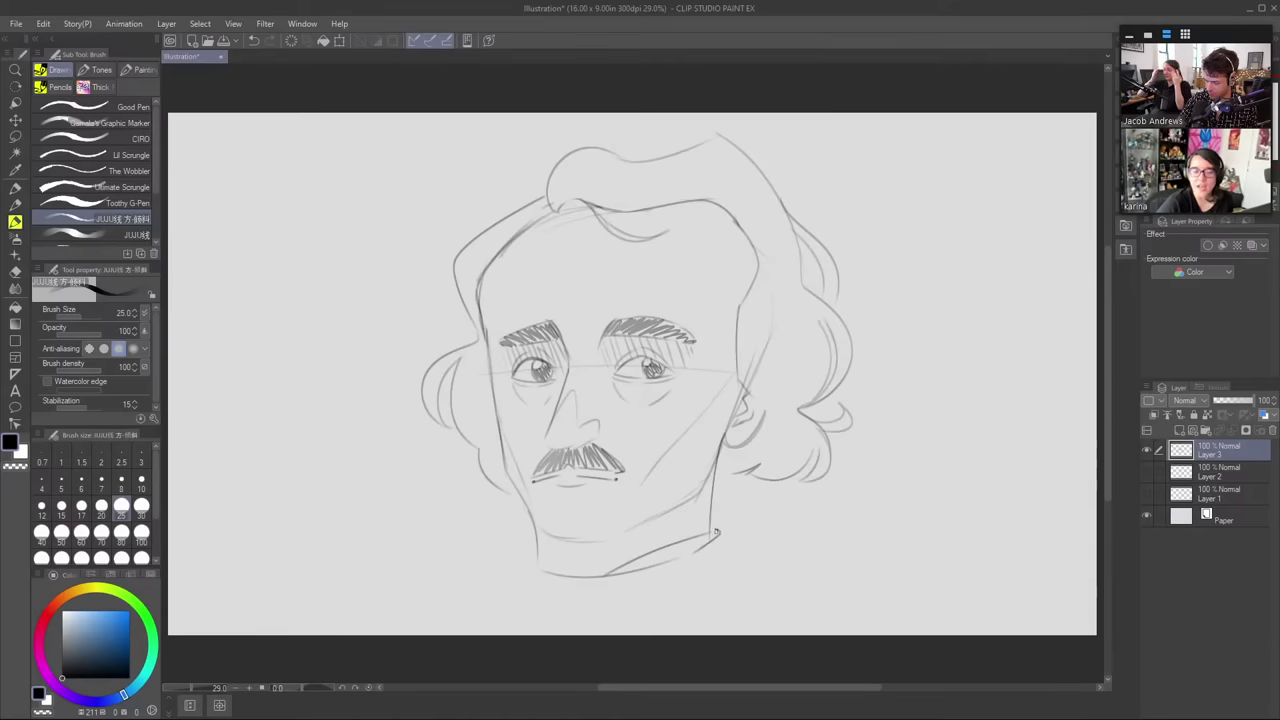
pyautogui.moveTo(575, 572); pyautogui.dragTo(546, 595)
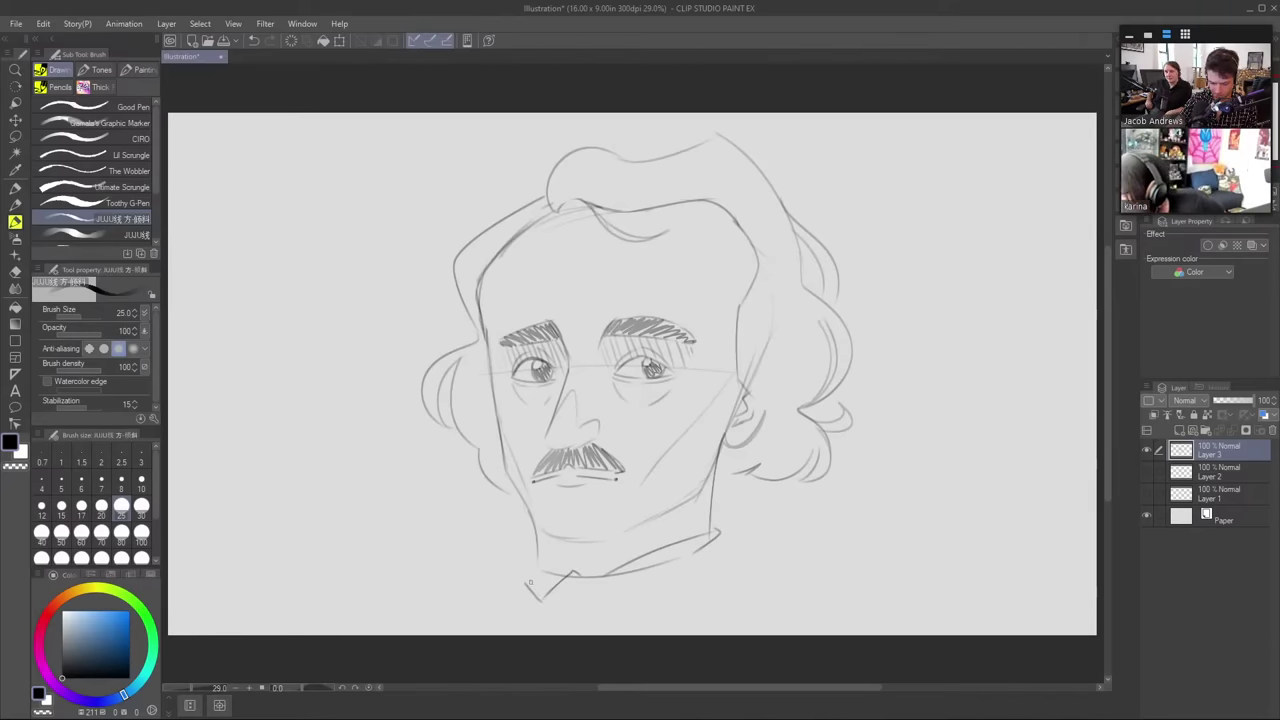
pyautogui.moveTo(538, 608)
pyautogui.mouseDown()
pyautogui.moveTo(516, 574)
pyautogui.moveTo(532, 538)
pyautogui.mouseUp()
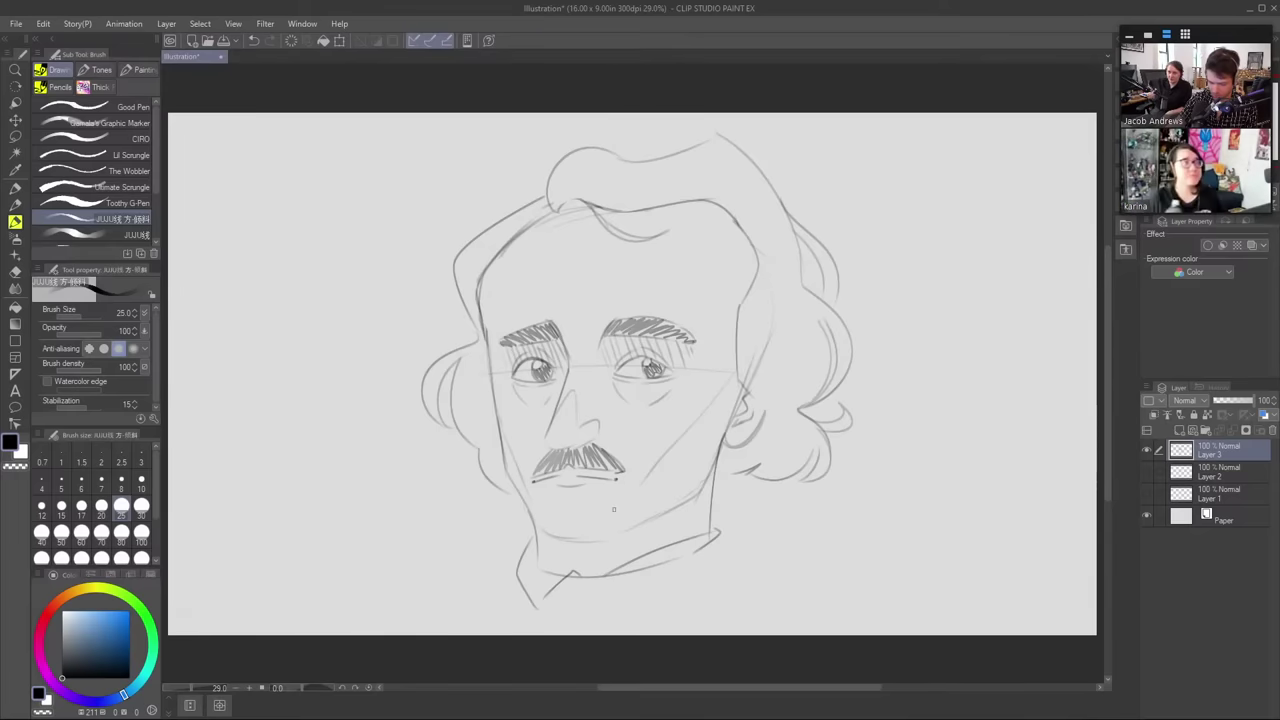
pyautogui.moveTo(557, 581)
pyautogui.mouseDown()
pyautogui.moveTo(729, 549)
pyautogui.moveTo(659, 590)
pyautogui.moveTo(557, 592)
pyautogui.mouseUp()
pyautogui.moveTo(564, 597)
pyautogui.mouseDown()
pyautogui.moveTo(706, 563)
pyautogui.moveTo(670, 603)
pyautogui.mouseUp()
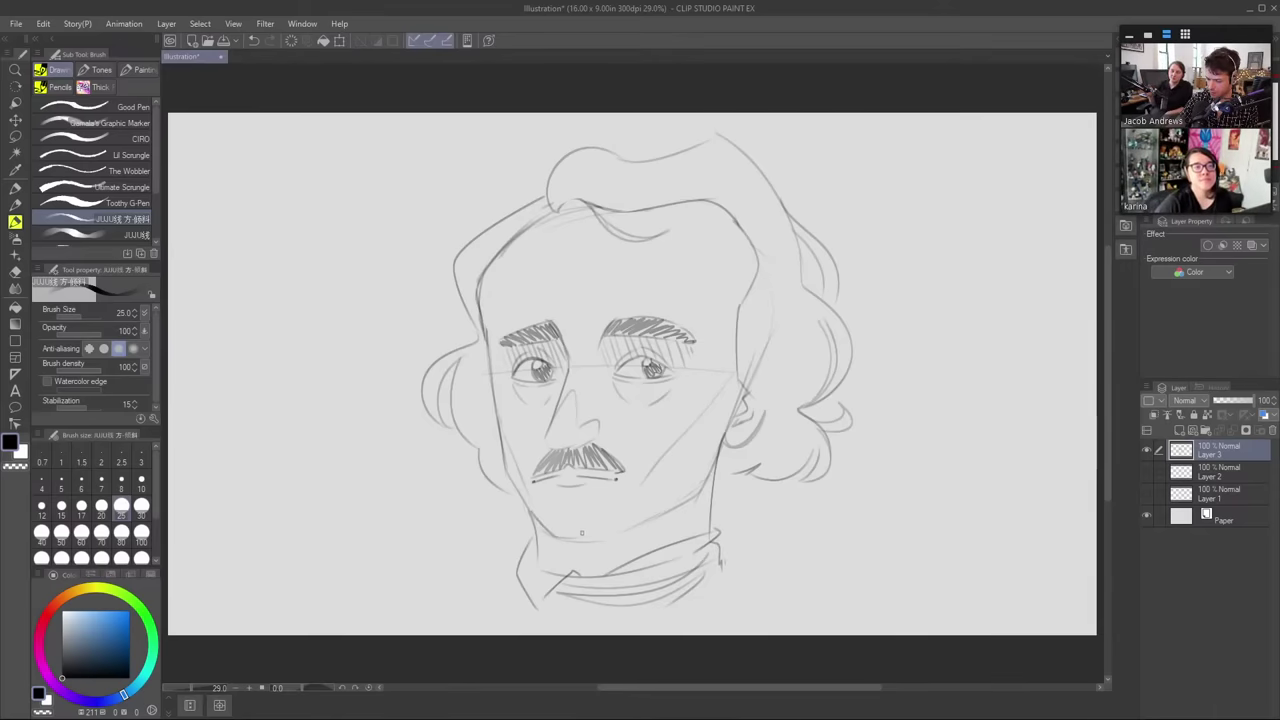
# - Draw a firmer jaw and chin line, and rework the lowest hair curl on the right where it meets the neck
pyautogui.moveTo(517, 490)
pyautogui.mouseDown()
pyautogui.moveTo(542, 532)
pyautogui.moveTo(615, 535)
pyautogui.moveTo(696, 496)
pyautogui.mouseUp()
pyautogui.press('e')
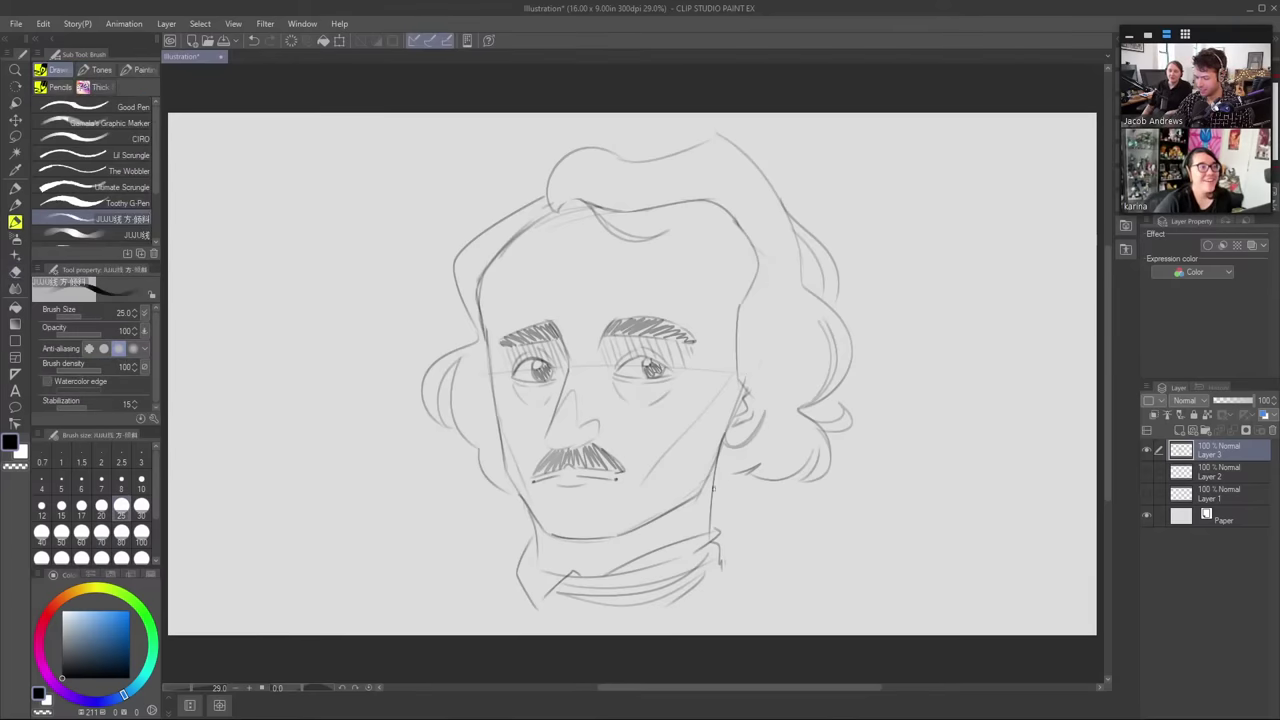
pyautogui.press('b')
pyautogui.press('e')
pyautogui.moveTo(766, 470); pyautogui.dragTo(750, 458)
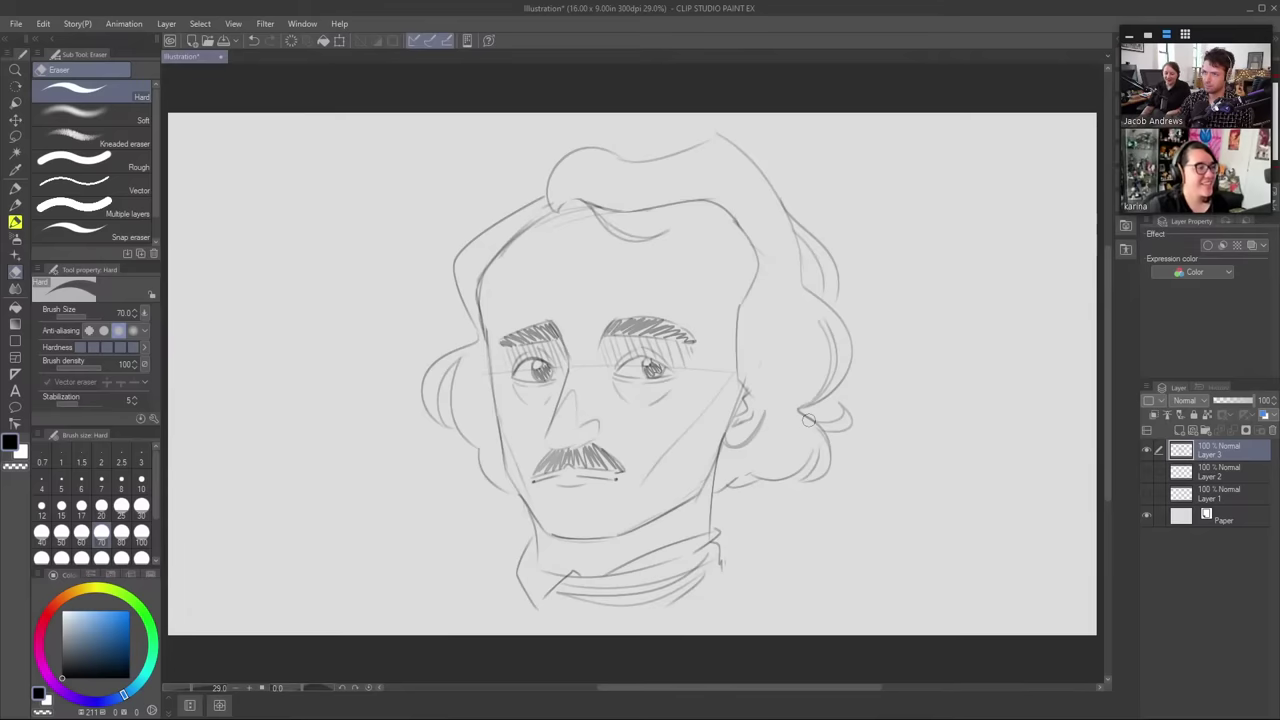
pyautogui.press('b')
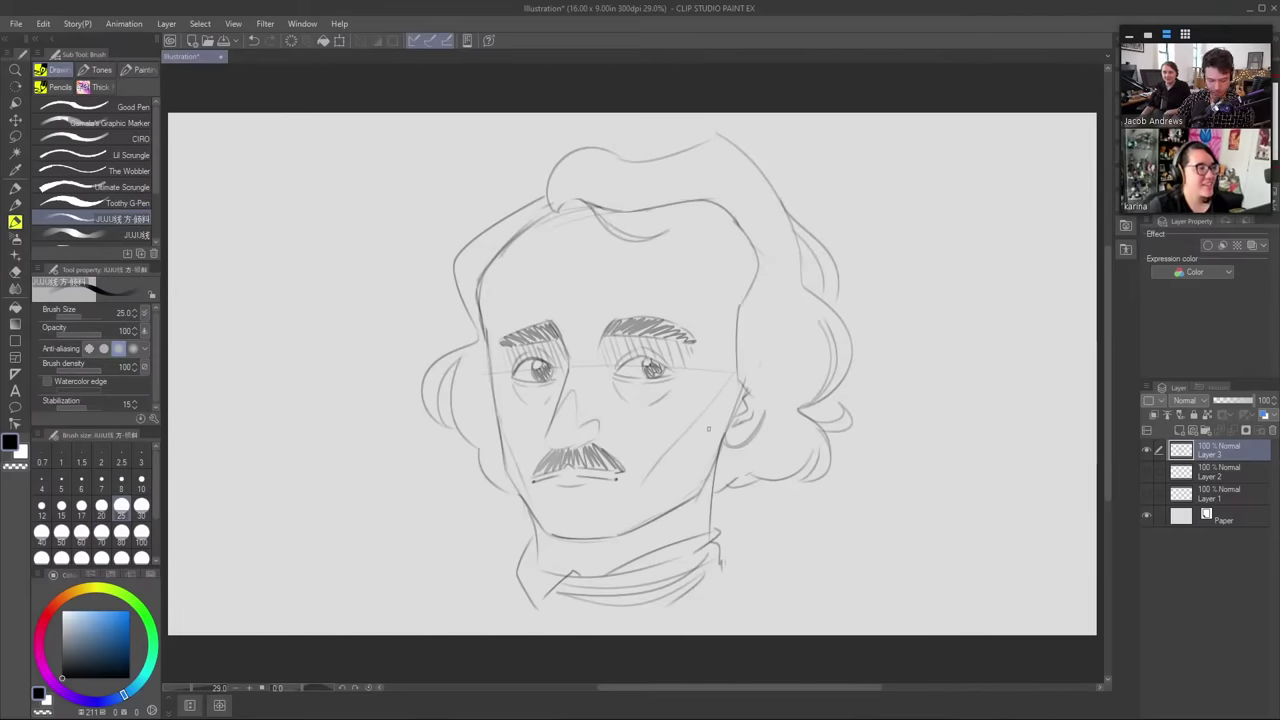
# - Sketch the coat lapels on both sides of the high collar, with an inner fold line on the right lapel
pyautogui.moveTo(721, 549); pyautogui.dragTo(775, 588)
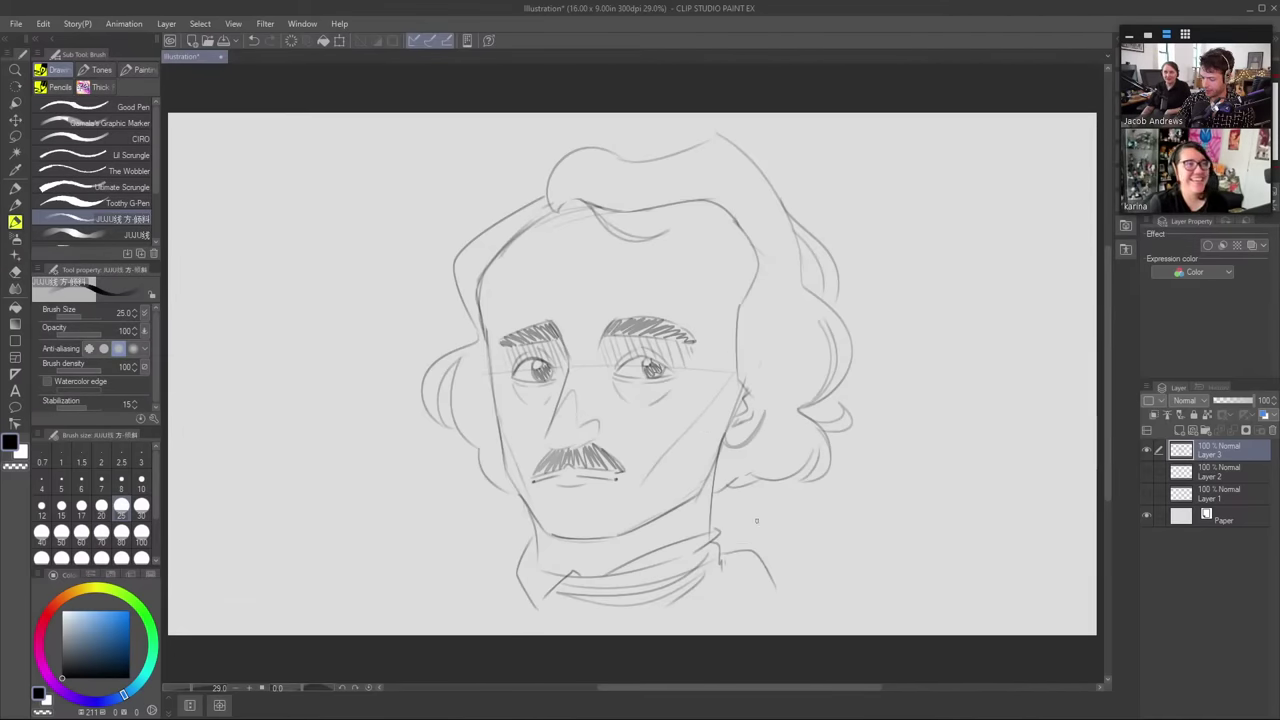
pyautogui.moveTo(520, 559)
pyautogui.mouseDown()
pyautogui.moveTo(494, 566)
pyautogui.moveTo(462, 612)
pyautogui.mouseUp()
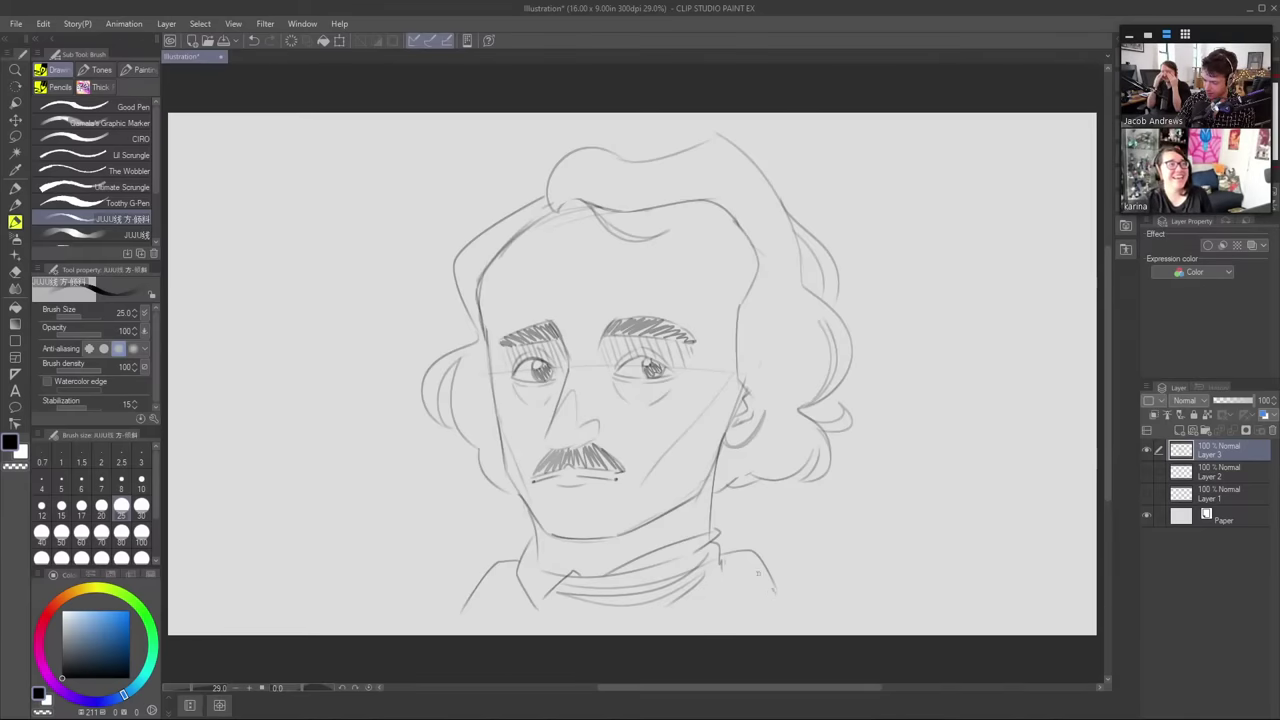
pyautogui.moveTo(744, 570); pyautogui.dragTo(737, 605)
# - Draw the left shoulder line sloping from the lapel down to the canvas's lower edge, undoing and retrying unsatisfactory strokes
pyautogui.moveTo(500, 577)
pyautogui.mouseDown()
pyautogui.moveTo(488, 626)
pyautogui.moveTo(381, 620)
pyautogui.mouseUp()
pyautogui.hotkey('ctrl', 'z')
pyautogui.moveTo(478, 586); pyautogui.dragTo(409, 634)
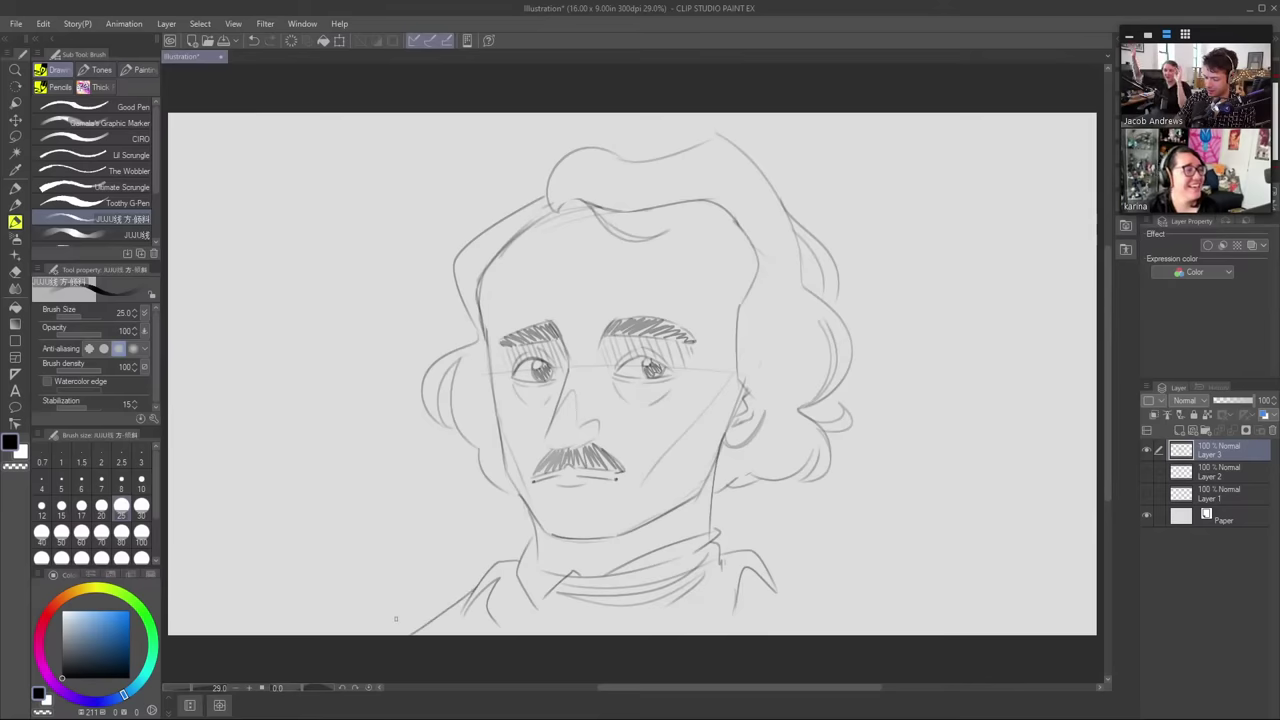
pyautogui.hotkey('ctrl', 'z')
pyautogui.moveTo(467, 600); pyautogui.dragTo(418, 636)
pyautogui.hotkey('ctrl', 'z')
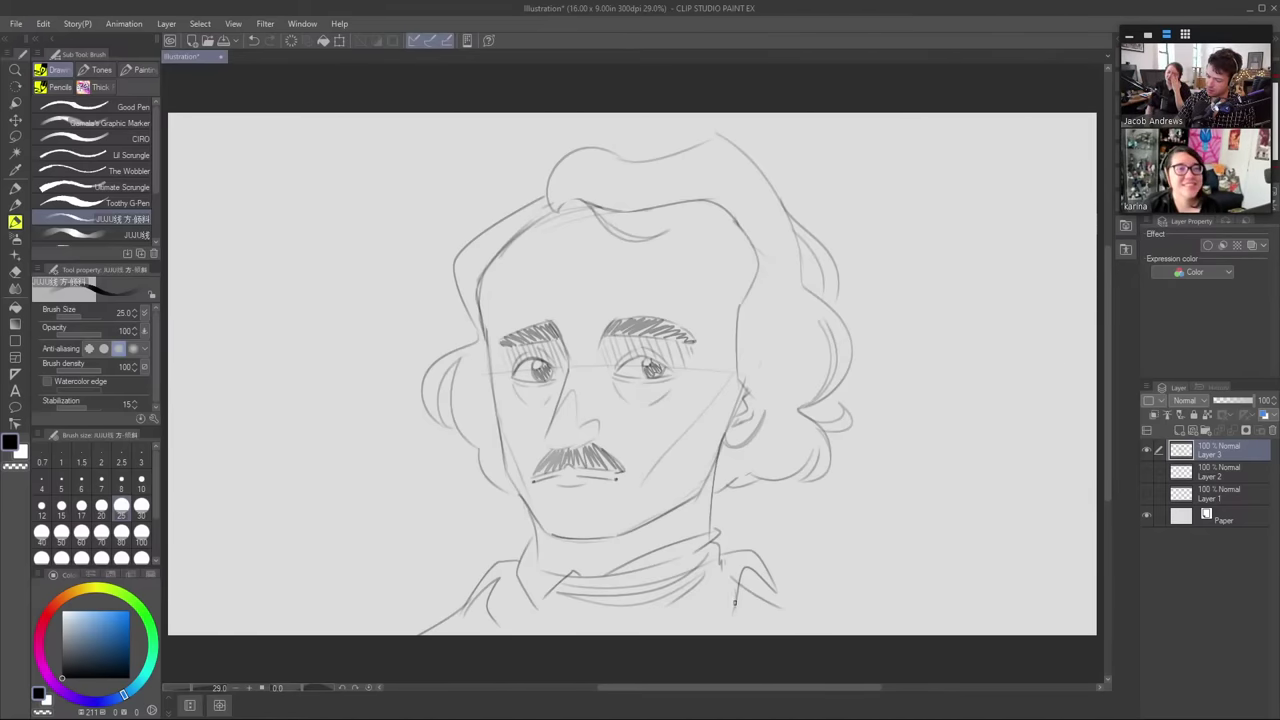
# - Draw the right shoulder as one smooth line from the lapel to the canvas's lower edge, undoing earlier attempts
pyautogui.moveTo(815, 617); pyautogui.dragTo(868, 634)
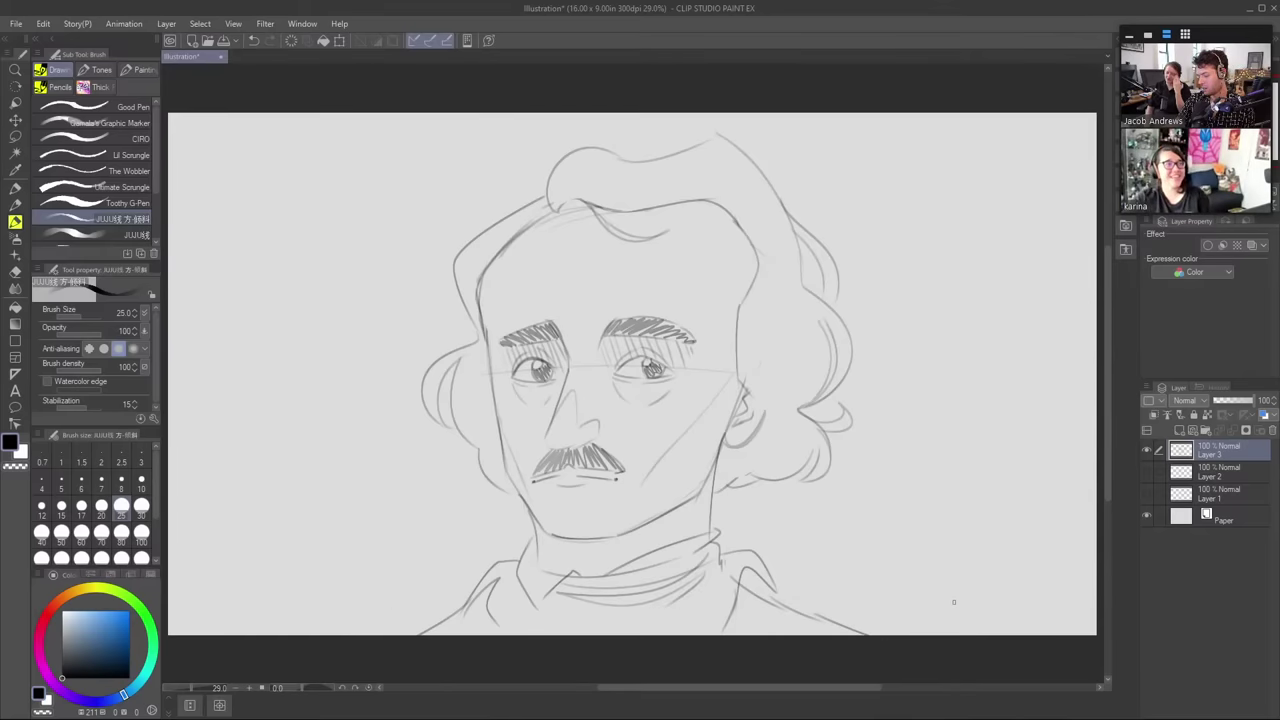
pyautogui.hotkey('ctrl', 'z')
pyautogui.hotkey('ctrl', 'z')
pyautogui.hotkey('ctrl', 'z')
pyautogui.hotkey('ctrl', 'z')
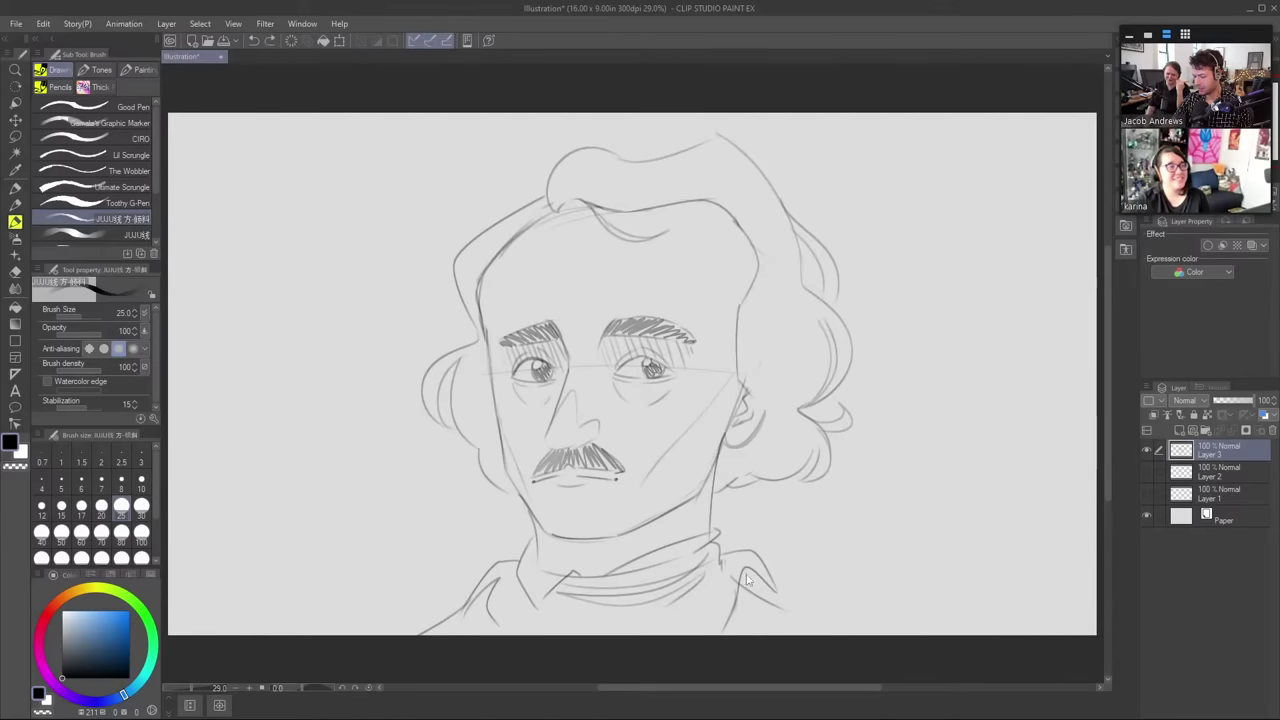
pyautogui.moveTo(737, 582); pyautogui.dragTo(836, 626)
pyautogui.hotkey('ctrl', 'z')
pyautogui.moveTo(742, 588)
pyautogui.mouseDown()
pyautogui.moveTo(879, 619)
pyautogui.moveTo(732, 580)
pyautogui.moveTo(855, 634)
pyautogui.mouseUp()
pyautogui.hotkey('ctrl', 'z')
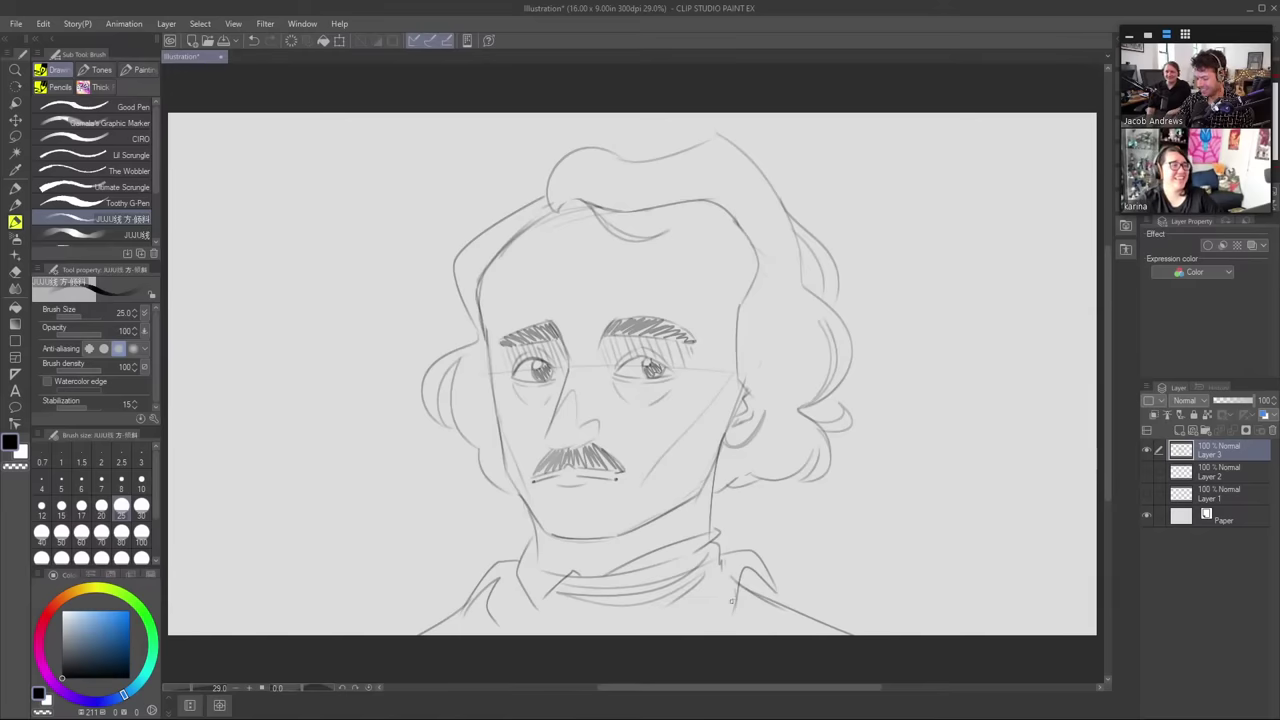
# - Add the coat's inner edge below the right side of the collar and sketch curved neckcloth folds across the chest
pyautogui.press('e')
pyautogui.press('b')
pyautogui.moveTo(721, 568); pyautogui.dragTo(705, 628)
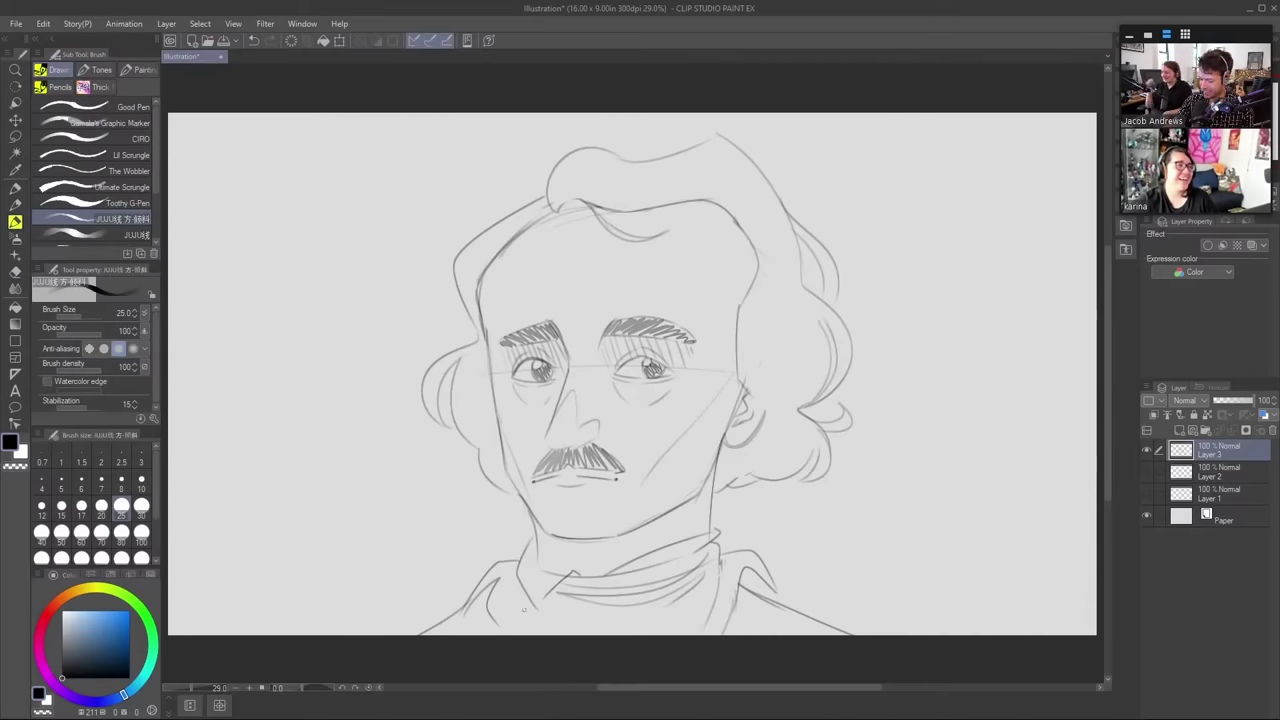
pyautogui.moveTo(544, 598)
pyautogui.mouseDown()
pyautogui.moveTo(555, 634)
pyautogui.moveTo(566, 616)
pyautogui.moveTo(685, 602)
pyautogui.mouseUp()
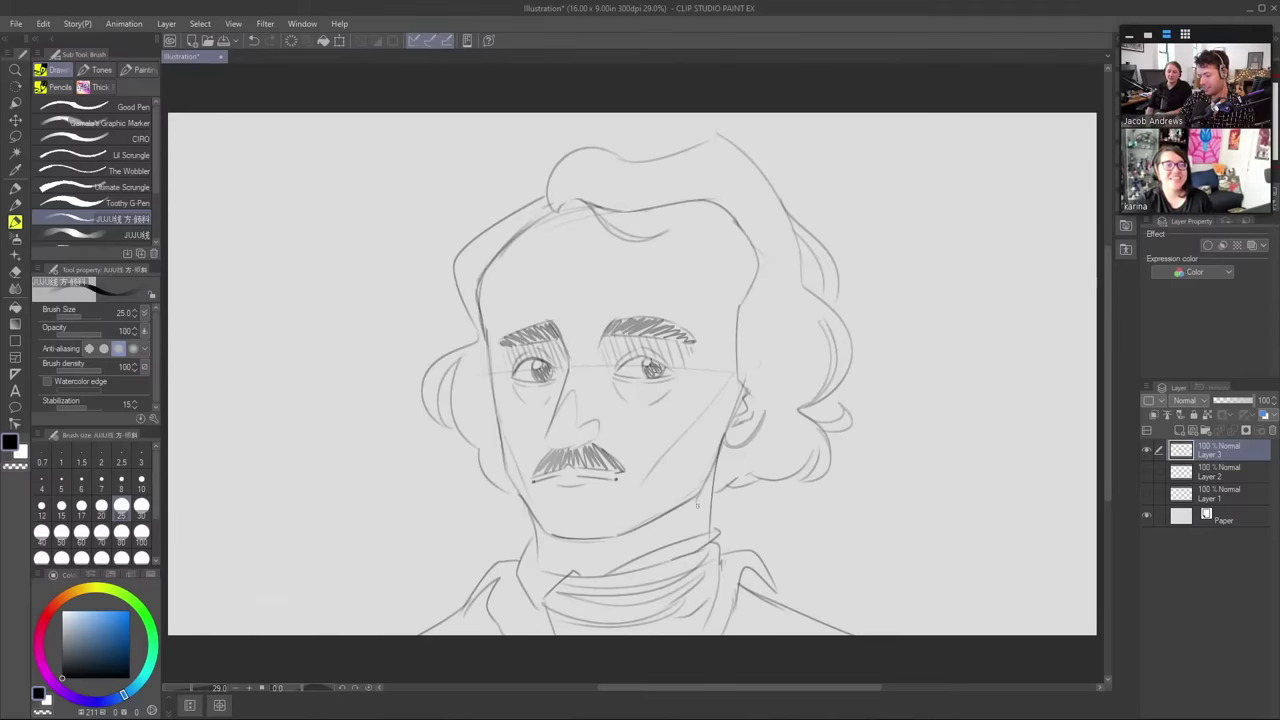
# - Enlarge the sketching brush to 50 and hatch dark strands over the left side hair, from the lower curls up to the crown
pyautogui.press('e')
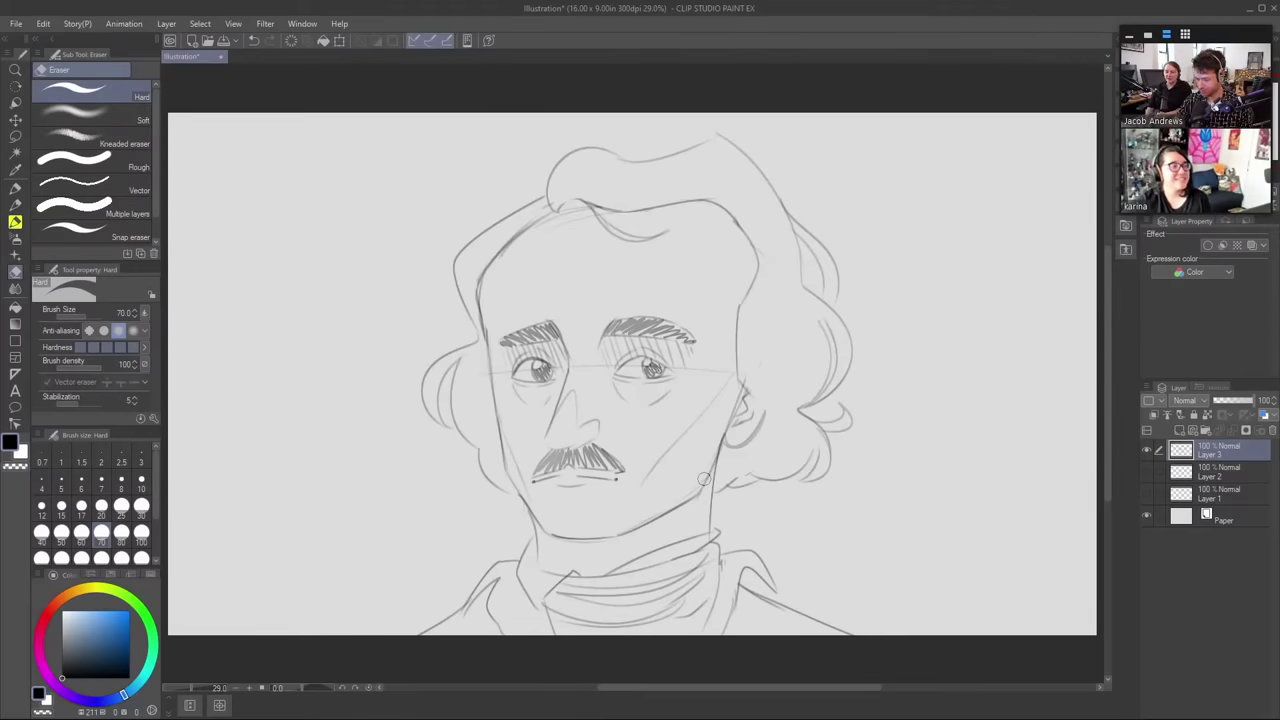
pyautogui.press('b')
pyautogui.press(']')
pyautogui.press(']')
pyautogui.press(']')
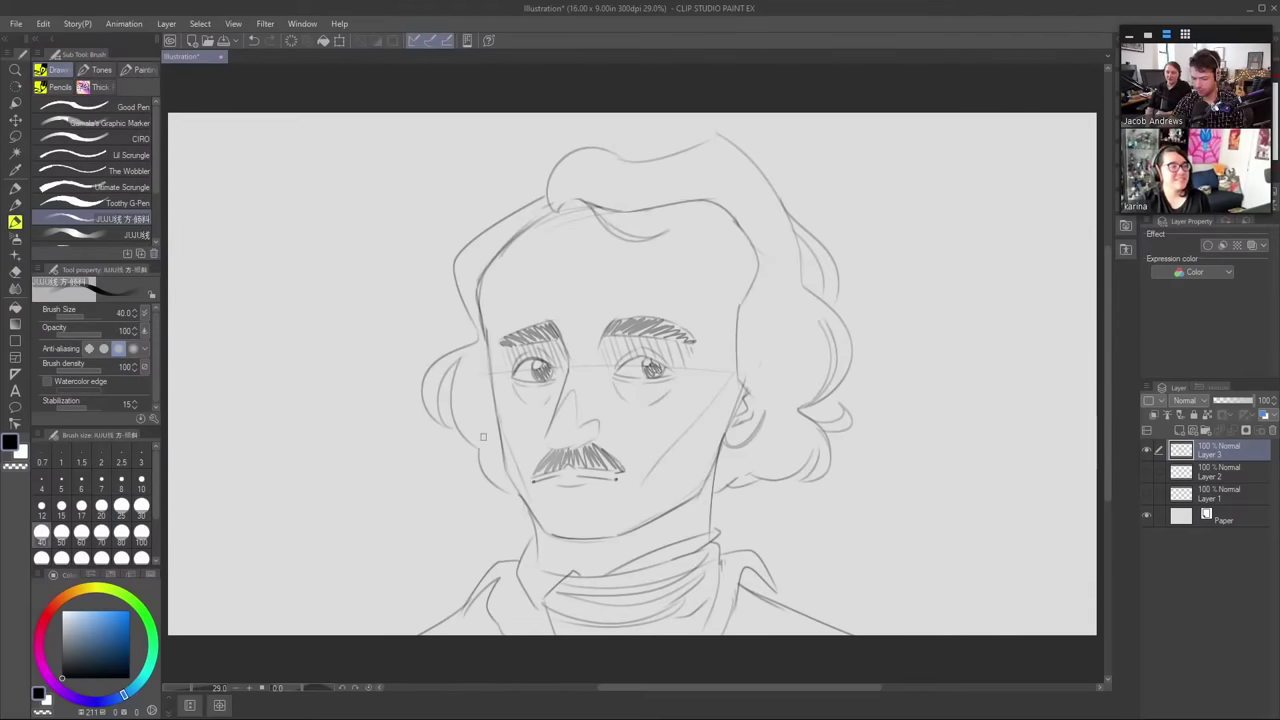
pyautogui.moveTo(479, 443)
pyautogui.mouseDown()
pyautogui.moveTo(466, 370)
pyautogui.moveTo(478, 444)
pyautogui.mouseUp()
pyautogui.moveTo(470, 350); pyautogui.dragTo(512, 496)
pyautogui.moveTo(482, 450)
pyautogui.mouseDown()
pyautogui.moveTo(510, 490)
pyautogui.moveTo(510, 478)
pyautogui.mouseUp()
pyautogui.moveTo(424, 400); pyautogui.dragTo(464, 346)
pyautogui.moveTo(432, 422)
pyautogui.mouseDown()
pyautogui.moveTo(465, 350)
pyautogui.moveTo(445, 373)
pyautogui.moveTo(474, 345)
pyautogui.mouseUp()
pyautogui.moveTo(456, 264)
pyautogui.mouseDown()
pyautogui.moveTo(478, 333)
pyautogui.moveTo(532, 206)
pyautogui.moveTo(491, 236)
pyautogui.moveTo(545, 203)
pyautogui.moveTo(479, 258)
pyautogui.moveTo(522, 218)
pyautogui.mouseUp()
pyautogui.moveTo(494, 248); pyautogui.dragTo(506, 234)
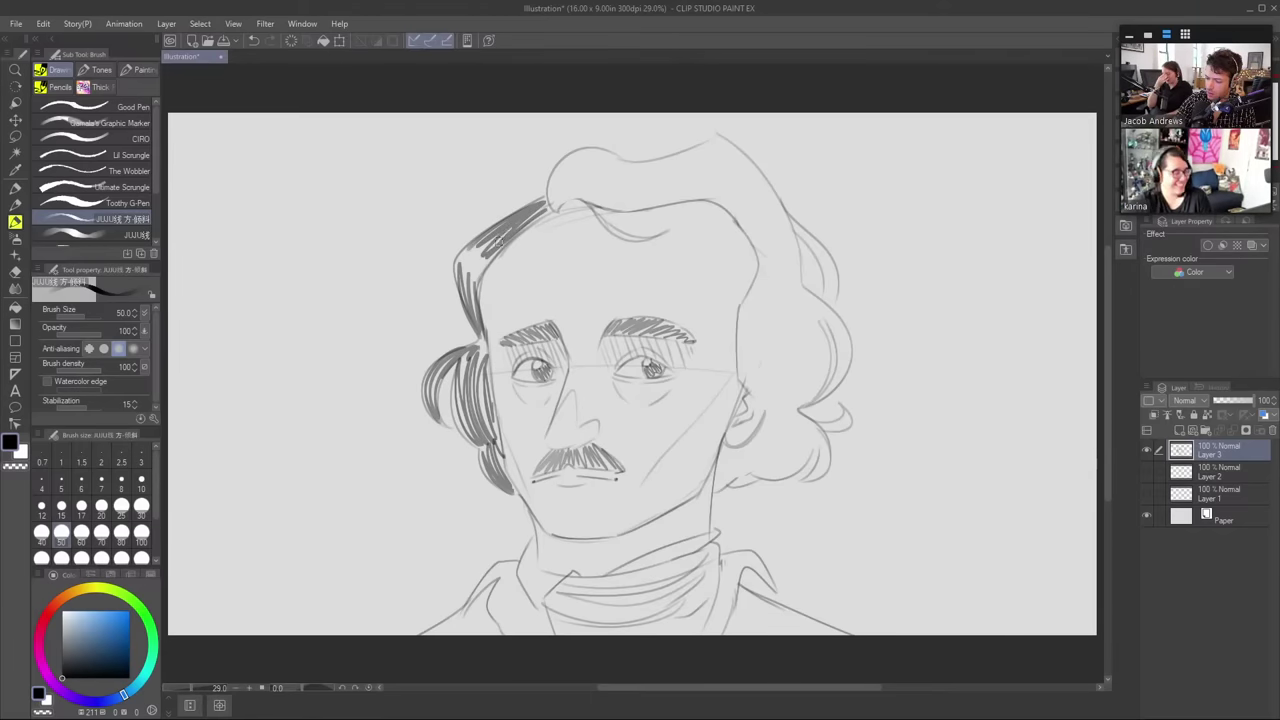
# - Hatch the front curl and the top wave of hair along their flow, and thicken the loose strand on the forehead
pyautogui.moveTo(552, 192)
pyautogui.mouseDown()
pyautogui.moveTo(568, 160)
pyautogui.moveTo(596, 152)
pyautogui.moveTo(558, 163)
pyautogui.moveTo(556, 210)
pyautogui.moveTo(599, 157)
pyautogui.moveTo(566, 191)
pyautogui.moveTo(697, 150)
pyautogui.moveTo(615, 165)
pyautogui.moveTo(700, 158)
pyautogui.mouseUp()
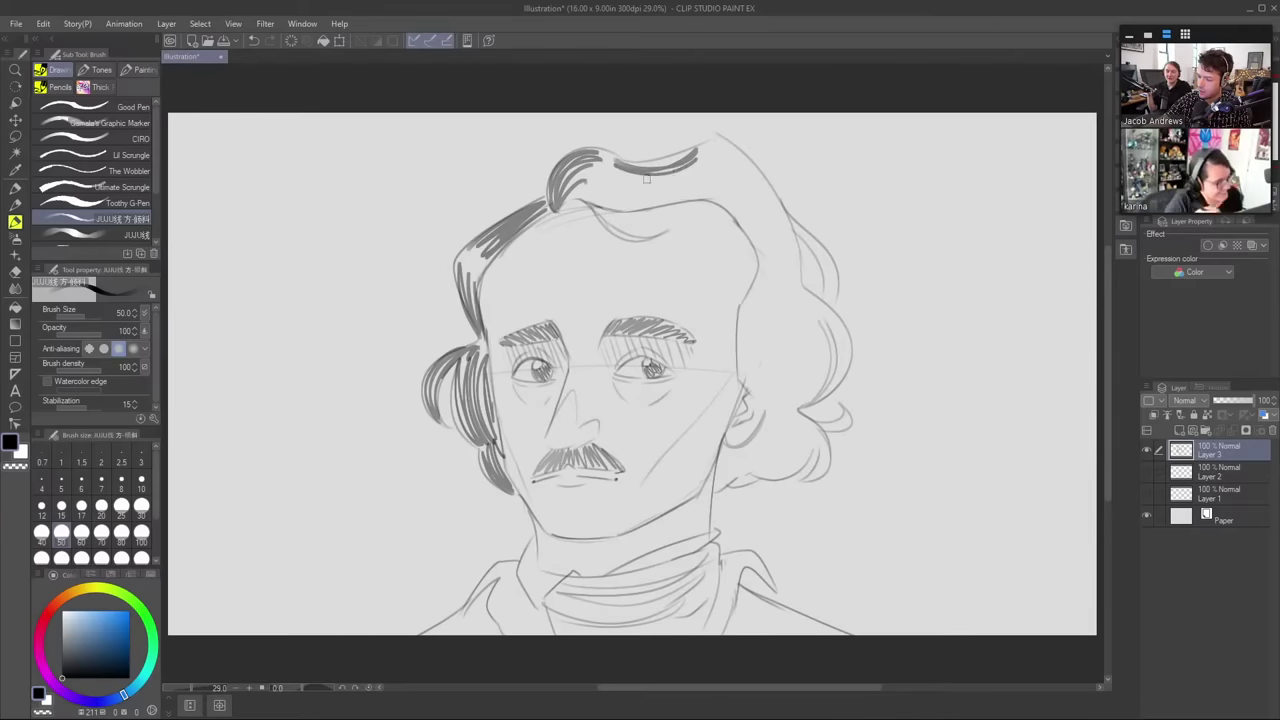
pyautogui.moveTo(616, 178)
pyautogui.mouseDown()
pyautogui.moveTo(696, 166)
pyautogui.moveTo(622, 187)
pyautogui.moveTo(658, 189)
pyautogui.moveTo(686, 176)
pyautogui.moveTo(605, 190)
pyautogui.moveTo(681, 189)
pyautogui.moveTo(662, 202)
pyautogui.moveTo(606, 199)
pyautogui.moveTo(684, 191)
pyautogui.moveTo(585, 196)
pyautogui.moveTo(588, 170)
pyautogui.moveTo(680, 152)
pyautogui.moveTo(636, 162)
pyautogui.mouseUp()
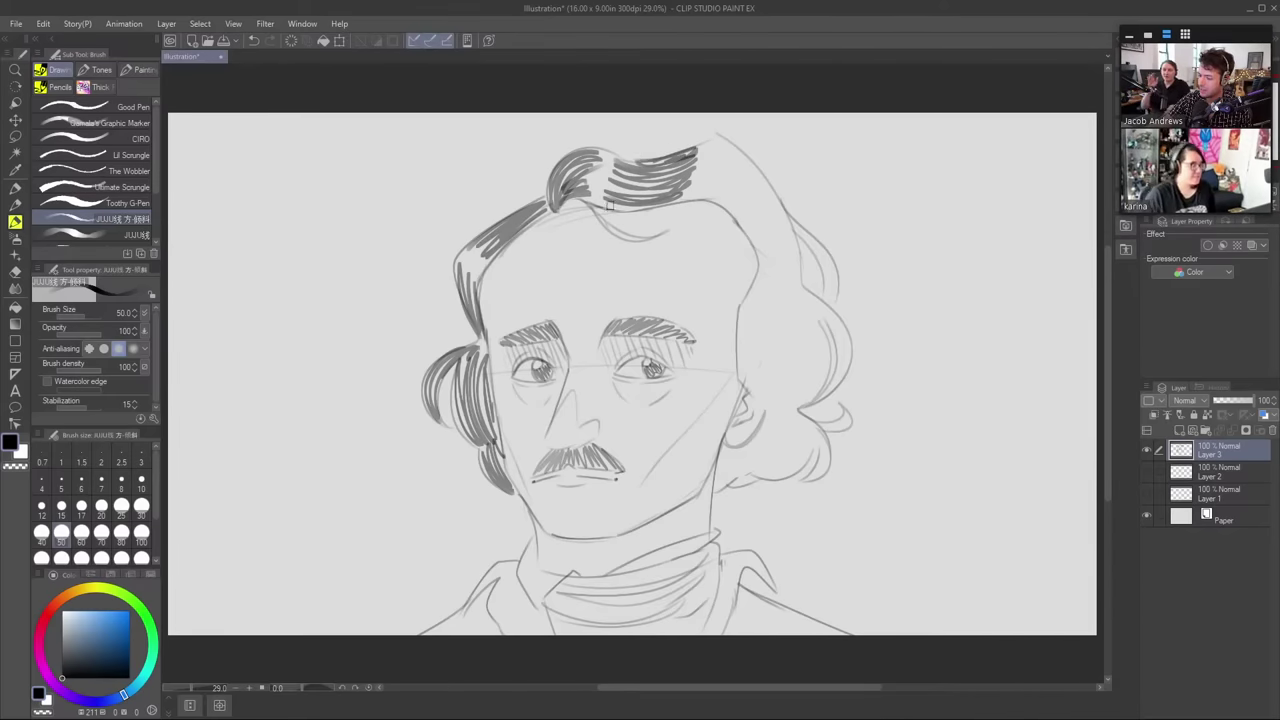
pyautogui.moveTo(646, 208)
pyautogui.mouseDown()
pyautogui.moveTo(604, 214)
pyautogui.moveTo(613, 230)
pyautogui.moveTo(662, 238)
pyautogui.mouseUp()
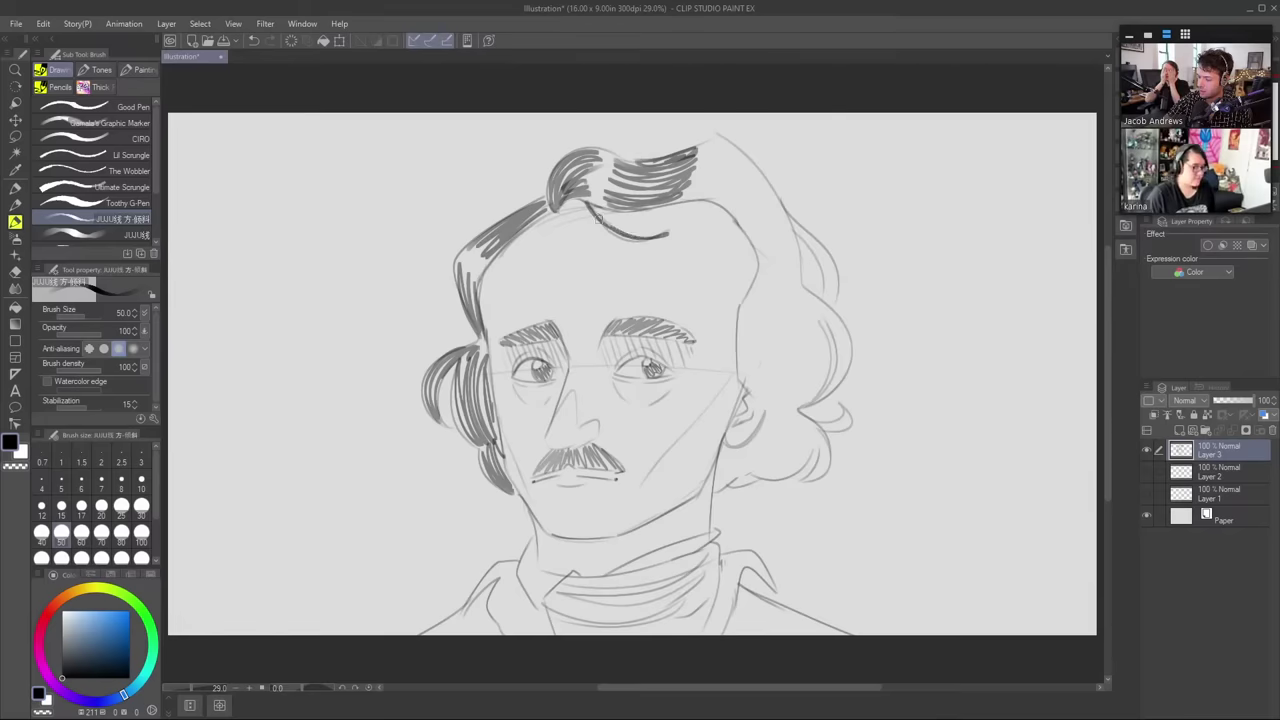
pyautogui.moveTo(584, 196)
pyautogui.mouseDown()
pyautogui.moveTo(625, 229)
pyautogui.moveTo(670, 233)
pyautogui.mouseUp()
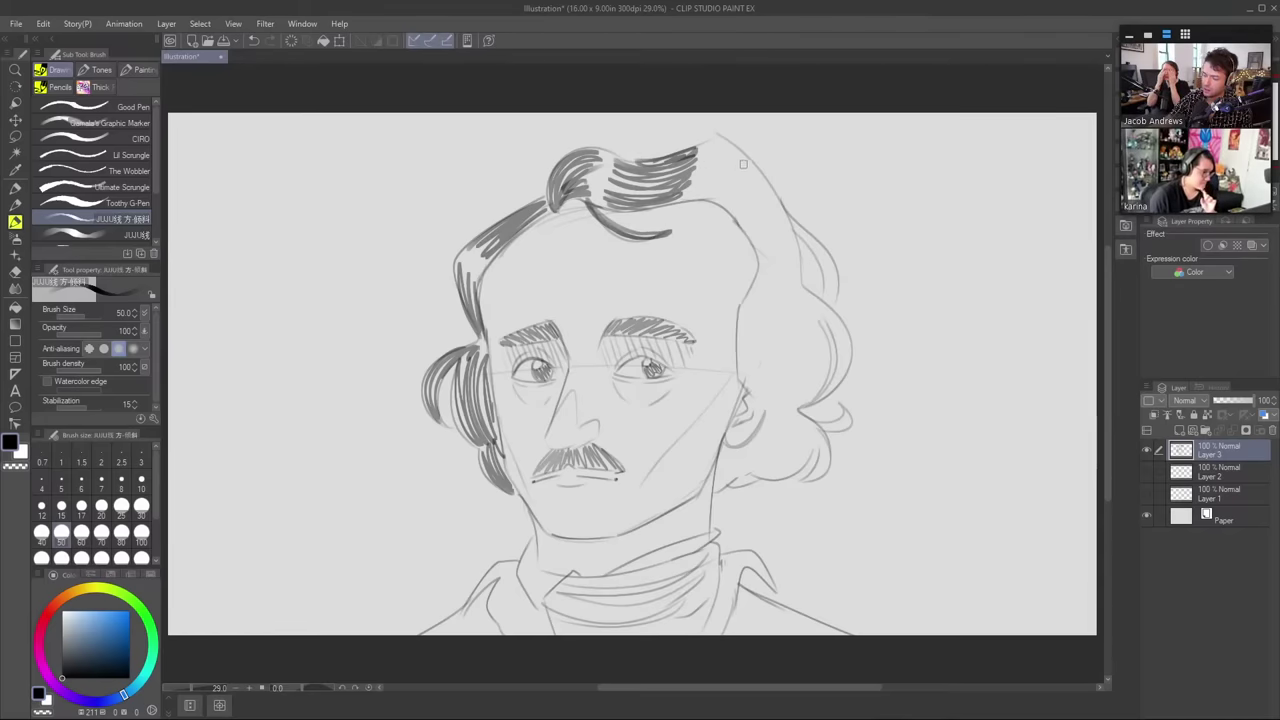
# - Hatch long dark strands over the right side of the crown, sweeping down to the temple
pyautogui.moveTo(712, 186)
pyautogui.mouseDown()
pyautogui.moveTo(772, 266)
pyautogui.moveTo(747, 198)
pyautogui.moveTo(778, 262)
pyautogui.mouseUp()
pyautogui.moveTo(722, 162)
pyautogui.mouseDown()
pyautogui.moveTo(786, 259)
pyautogui.moveTo(760, 186)
pyautogui.moveTo(784, 241)
pyautogui.moveTo(712, 147)
pyautogui.moveTo(790, 244)
pyautogui.moveTo(733, 152)
pyautogui.moveTo(789, 261)
pyautogui.mouseUp()
pyautogui.moveTo(776, 212); pyautogui.dragTo(790, 266)
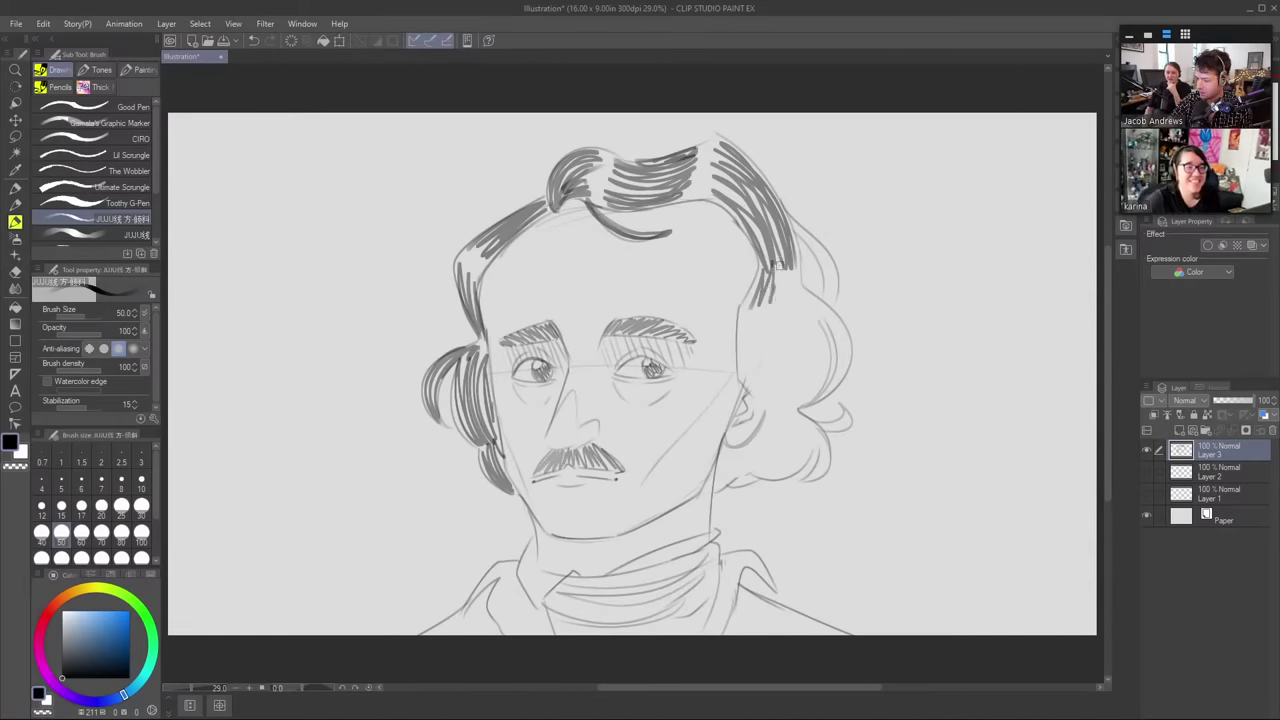
pyautogui.moveTo(792, 256); pyautogui.dragTo(780, 308)
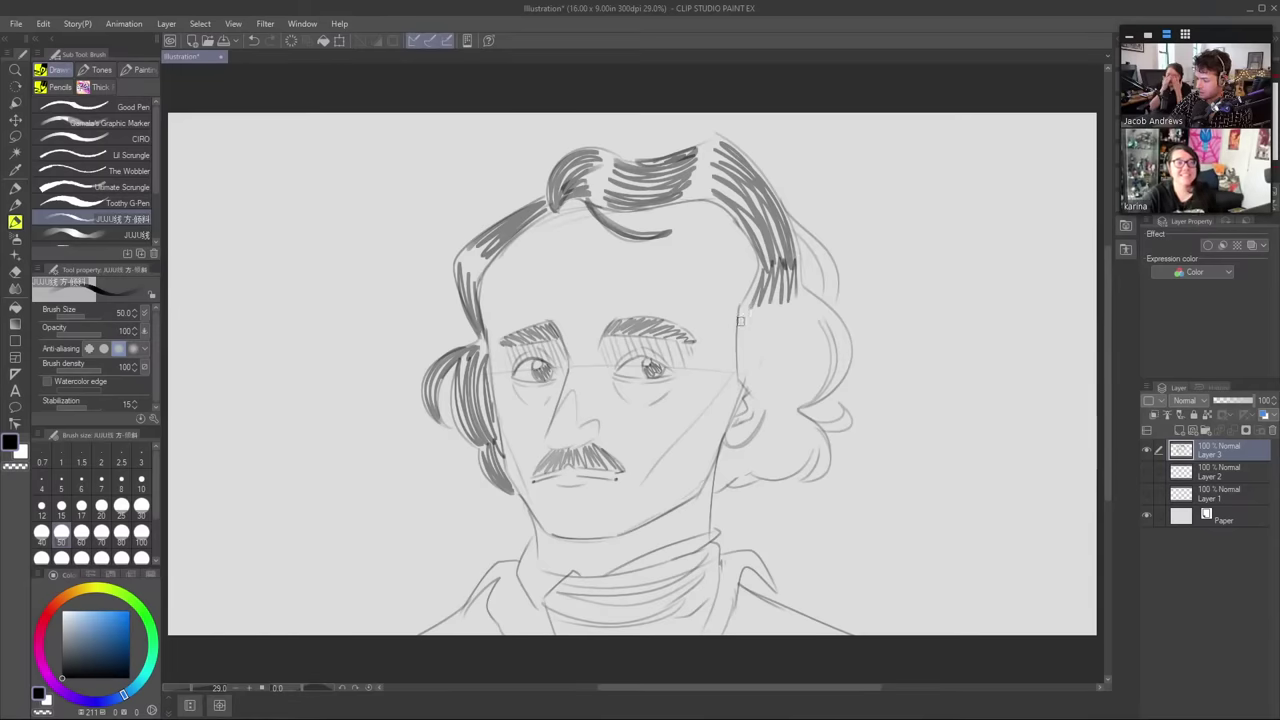
# - Hatch two rows of curved strands through the full wave of hair above and beside the right ear
pyautogui.moveTo(750, 298); pyautogui.dragTo(769, 314)
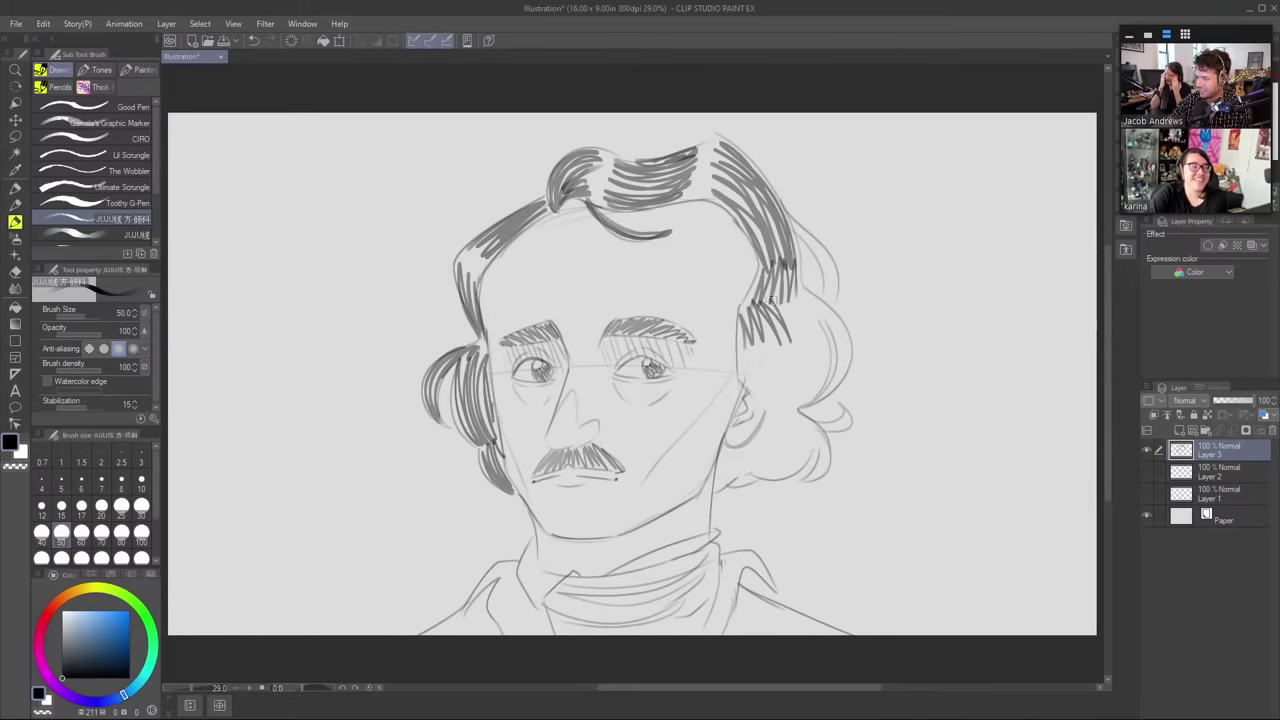
pyautogui.moveTo(780, 300); pyautogui.dragTo(815, 312)
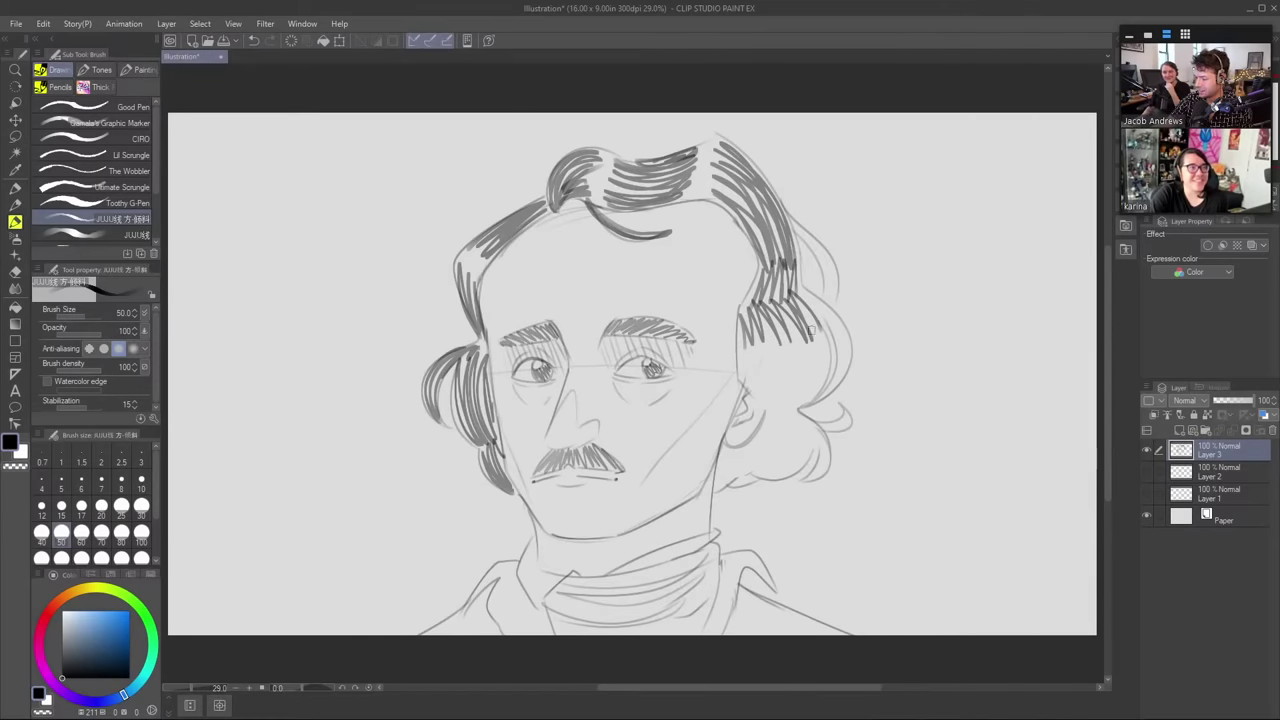
pyautogui.moveTo(825, 295); pyautogui.dragTo(812, 340)
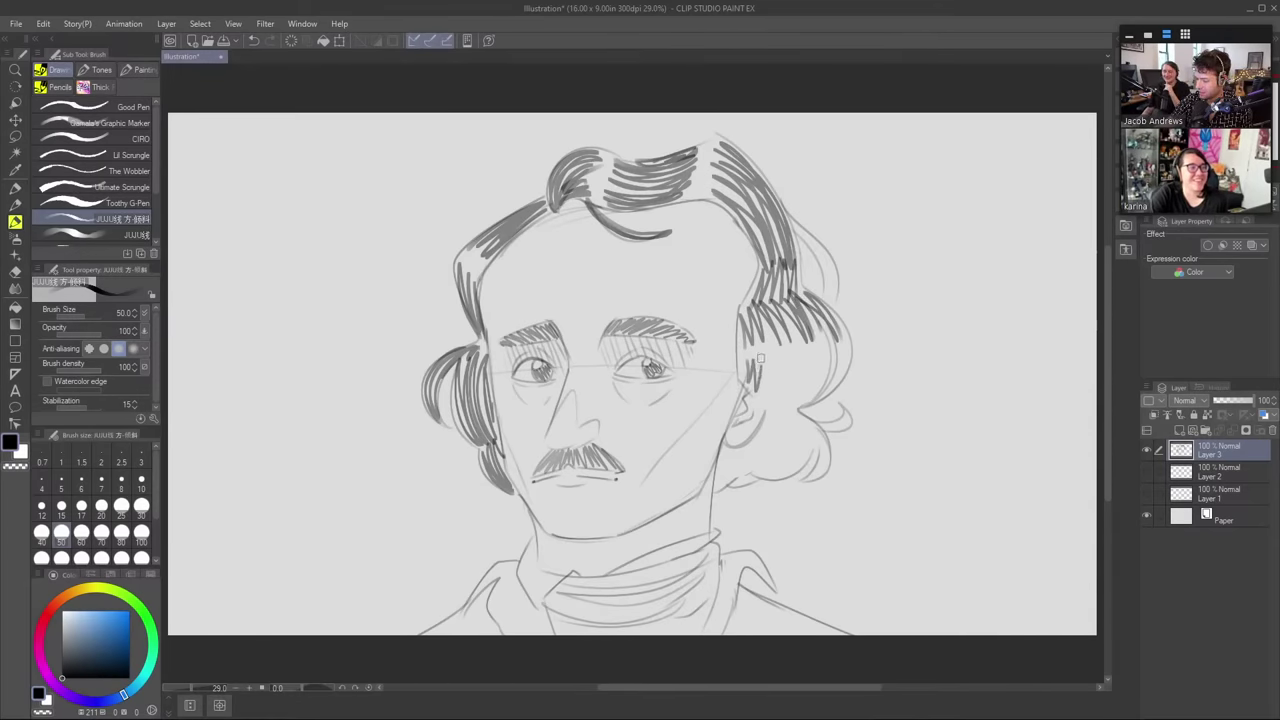
pyautogui.moveTo(746, 383); pyautogui.dragTo(784, 396)
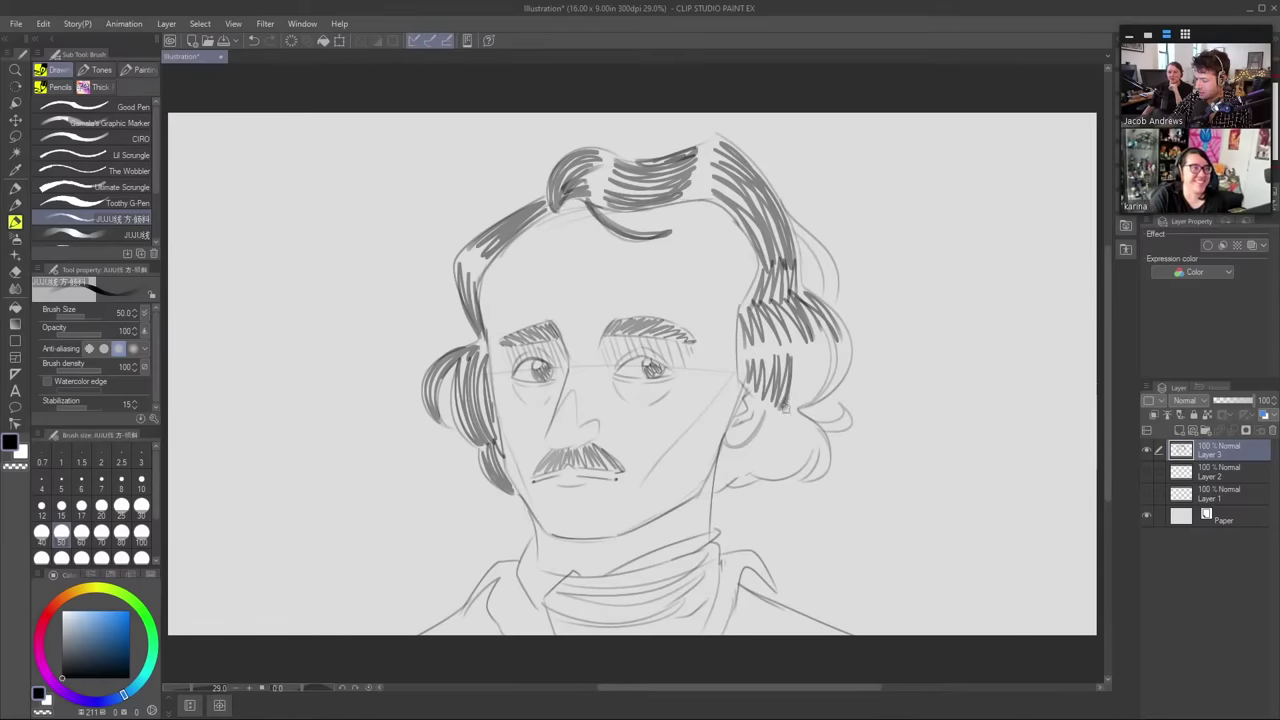
pyautogui.moveTo(784, 396)
pyautogui.mouseDown()
pyautogui.moveTo(829, 357)
pyautogui.moveTo(832, 393)
pyautogui.mouseUp()
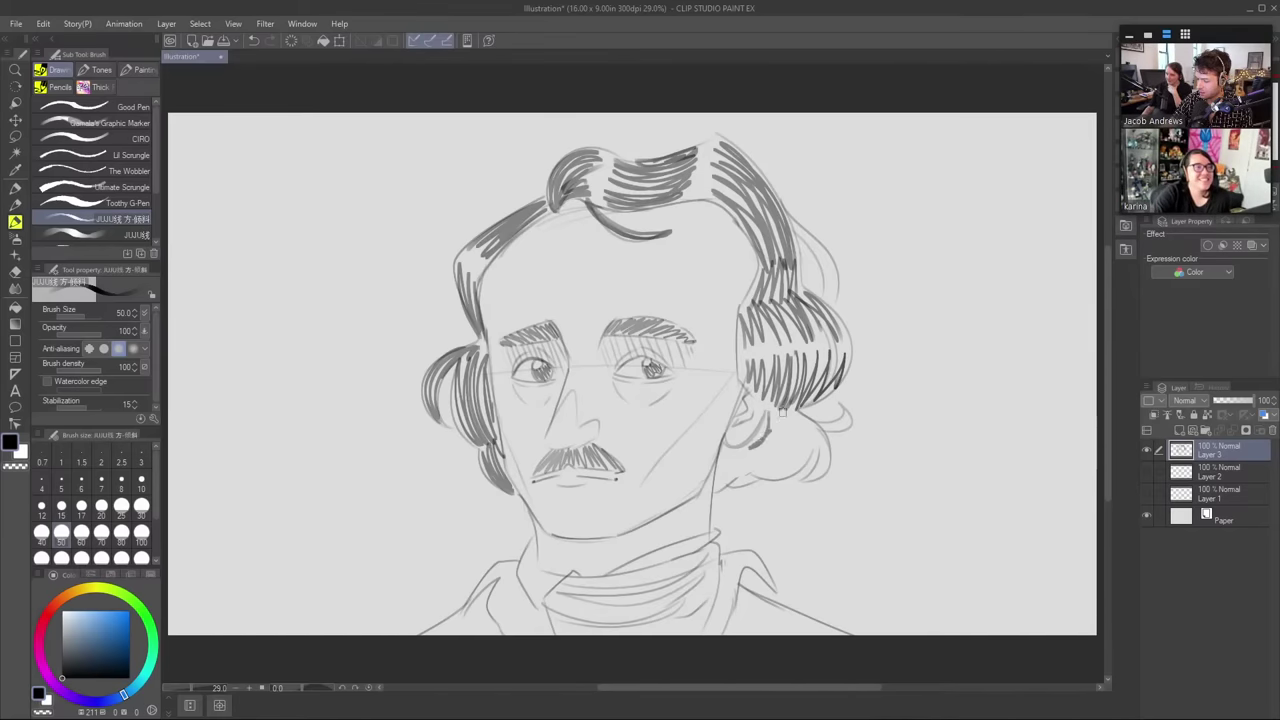
# - Shade the lower right curls beneath the ear and fill the hair behind the jaw with dense dark strokes
pyautogui.moveTo(765, 412); pyautogui.dragTo(785, 432)
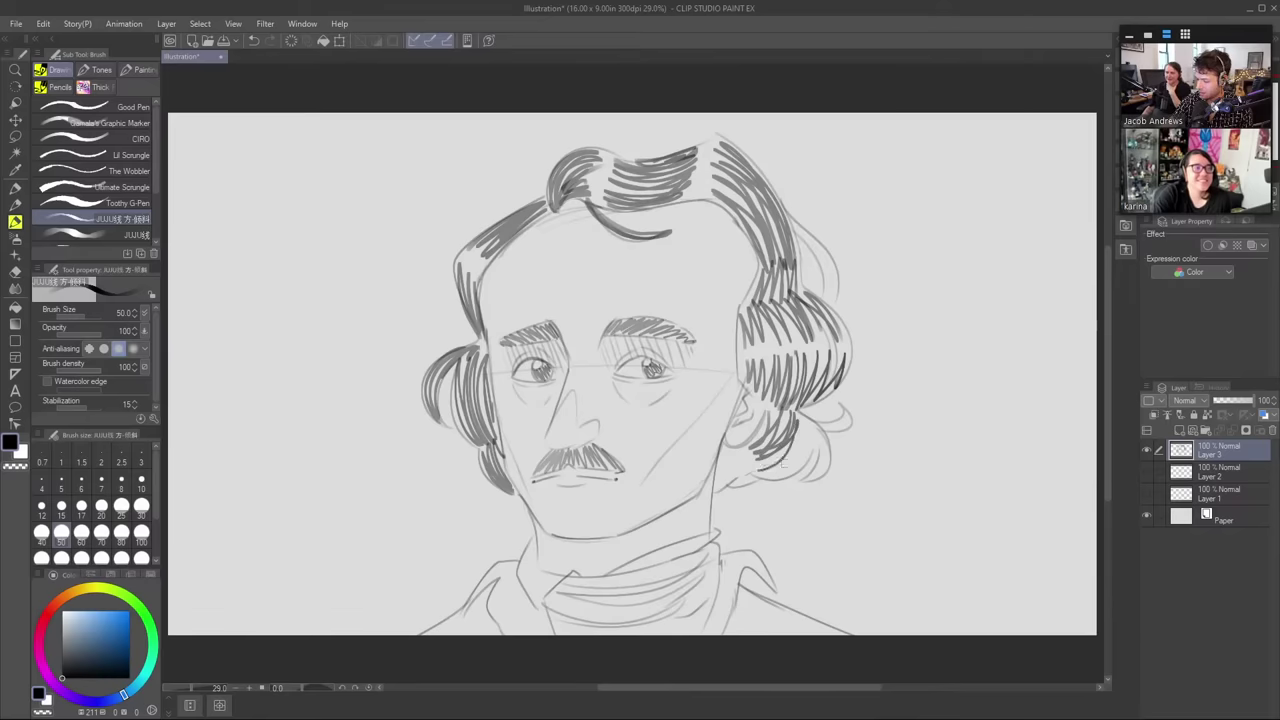
pyautogui.moveTo(786, 432); pyautogui.dragTo(804, 455)
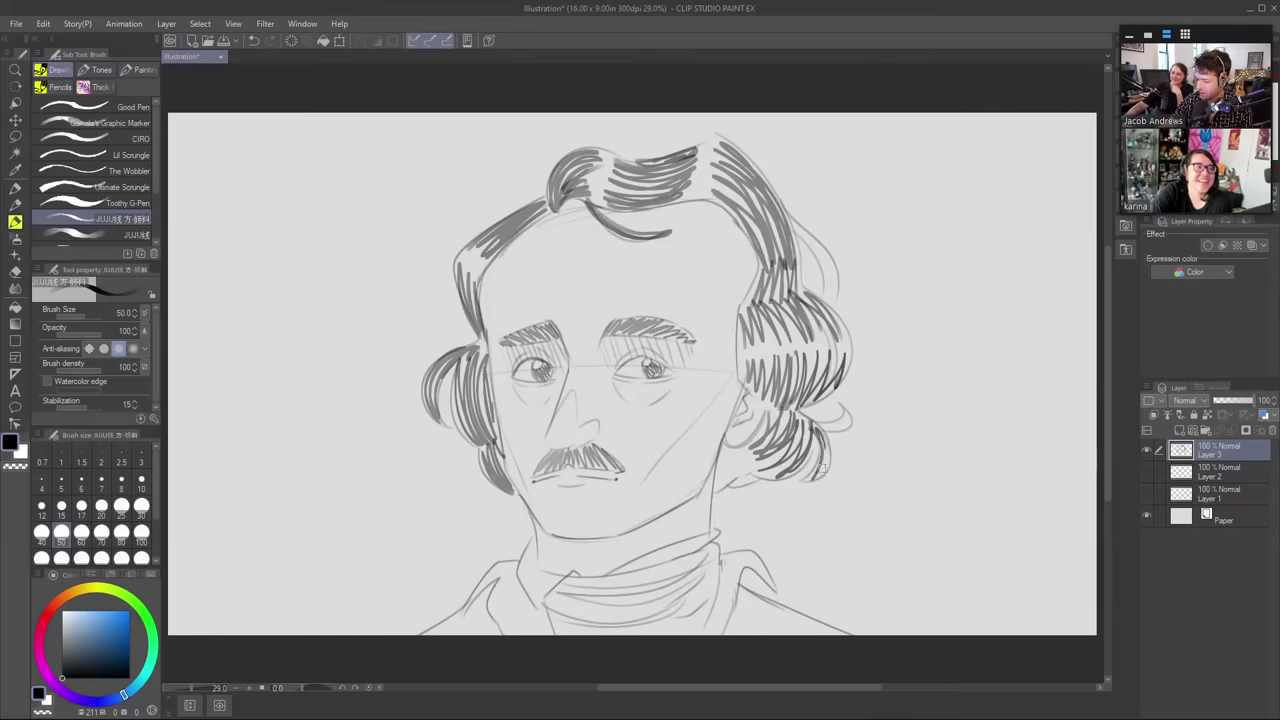
pyautogui.moveTo(812, 460); pyautogui.dragTo(826, 430)
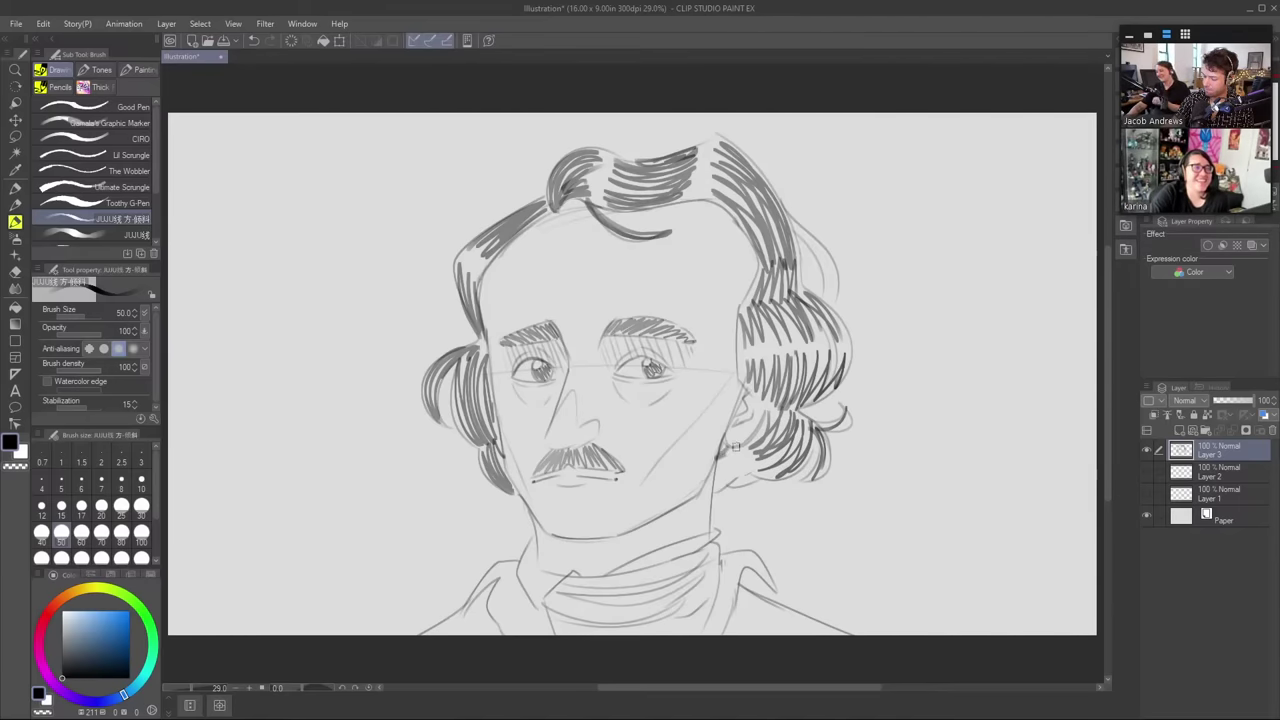
pyautogui.moveTo(739, 458); pyautogui.dragTo(728, 476)
pyautogui.moveTo(728, 476); pyautogui.dragTo(758, 428)
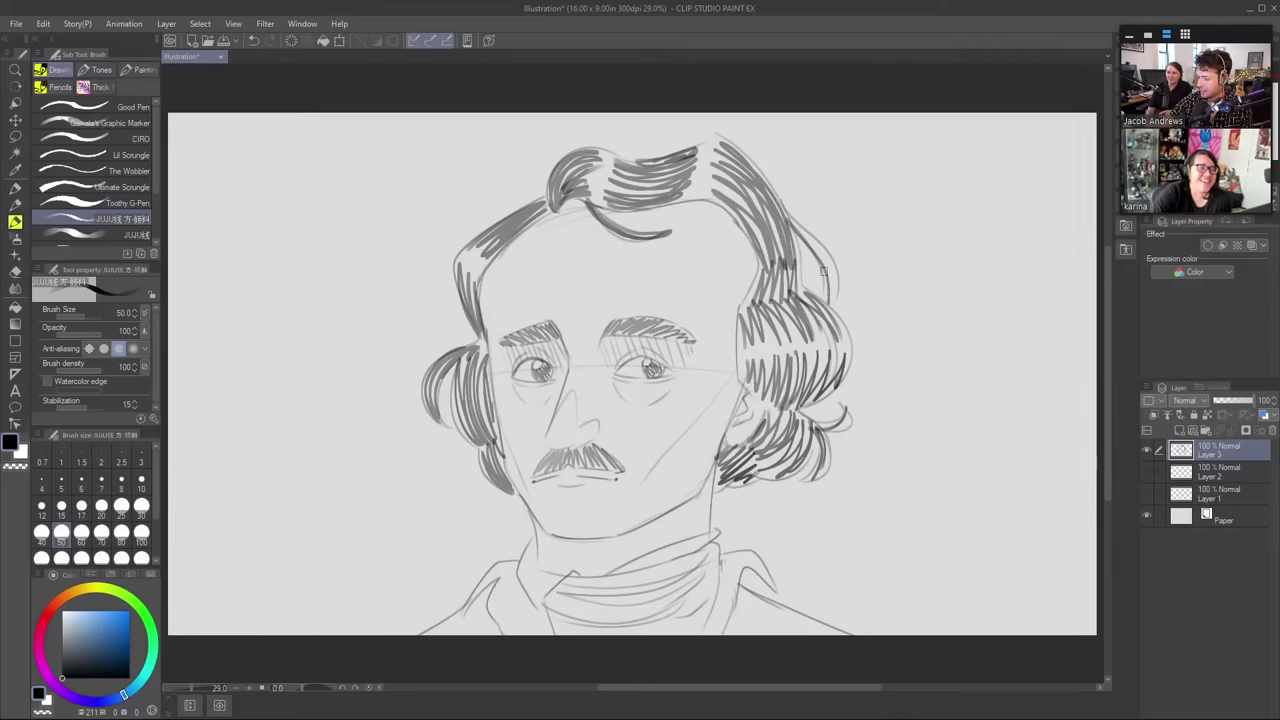
# - Darken the loose outer lock of hair on the right side of the head with heavier contour strokes
pyautogui.moveTo(832, 296); pyautogui.dragTo(812, 241)
pyautogui.moveTo(813, 241); pyautogui.dragTo(834, 298)
pyautogui.moveTo(834, 298); pyautogui.dragTo(828, 282)
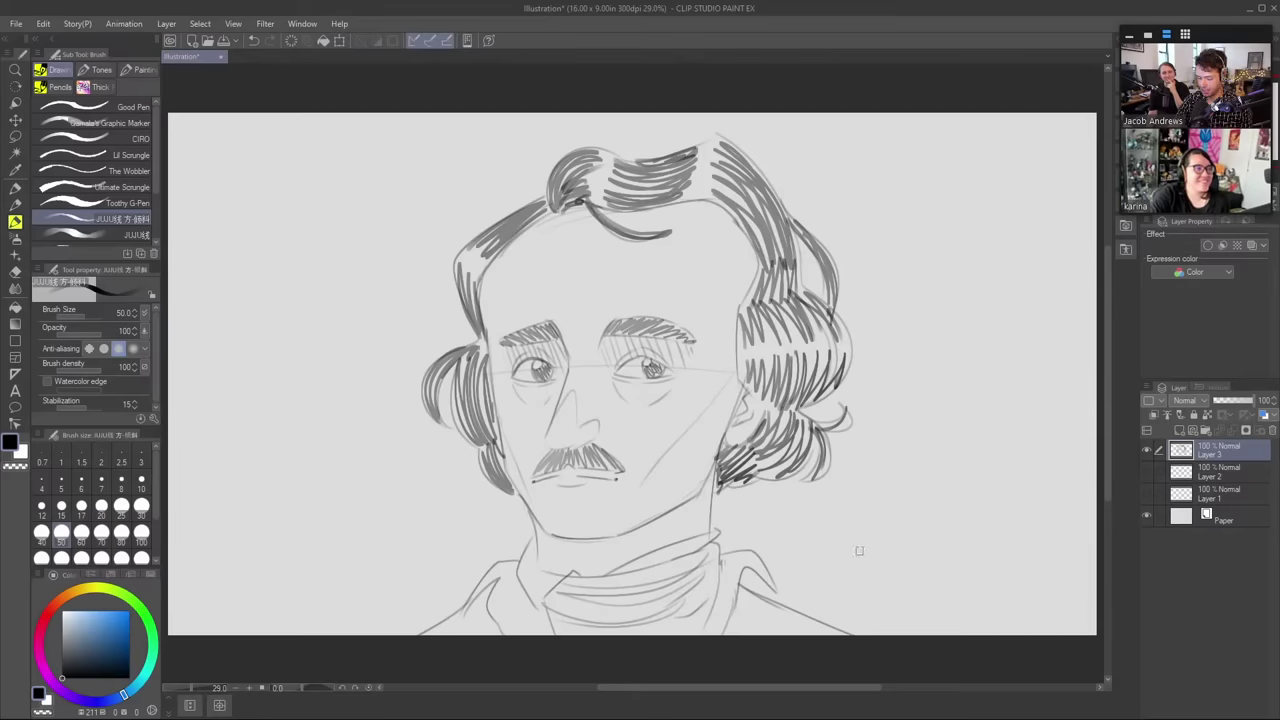
# - Lasso the whole head above the collar and shift it slightly down and left to sit closer over the neck
pyautogui.press('m')
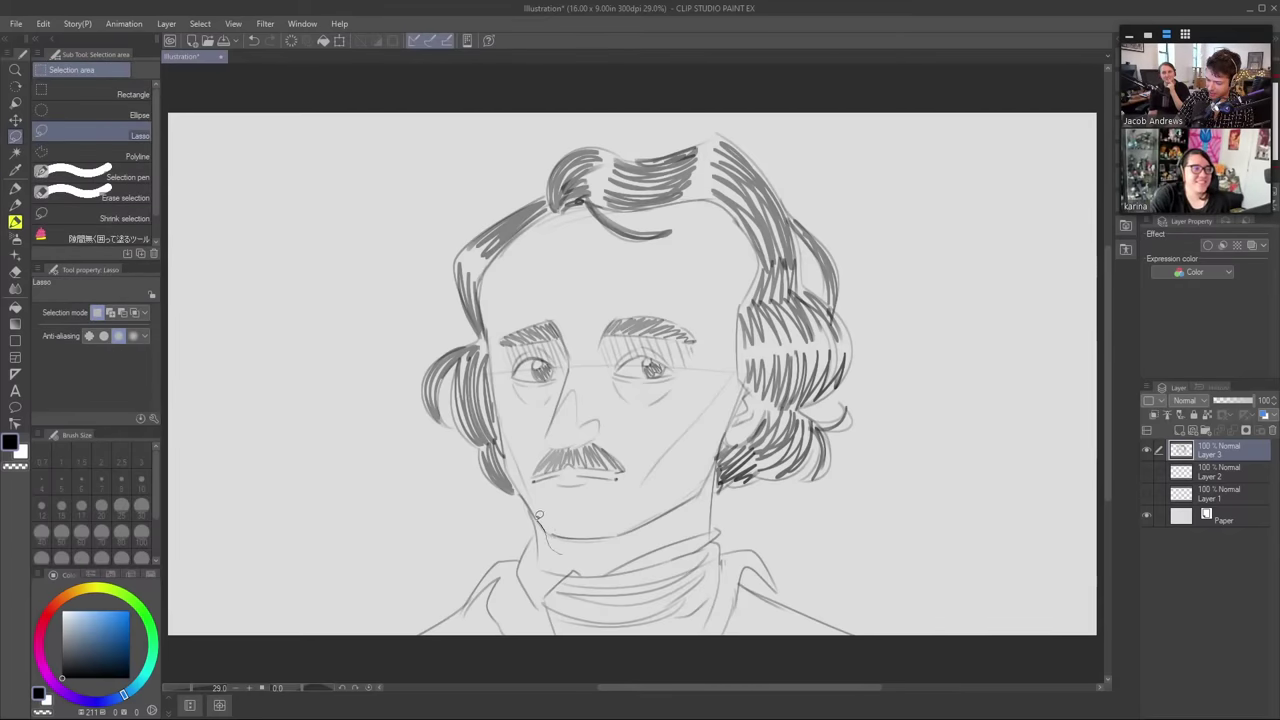
pyautogui.moveTo(564, 552)
pyautogui.mouseDown()
pyautogui.moveTo(389, 489)
pyautogui.moveTo(483, 147)
pyautogui.moveTo(884, 188)
pyautogui.moveTo(729, 511)
pyautogui.mouseUp()
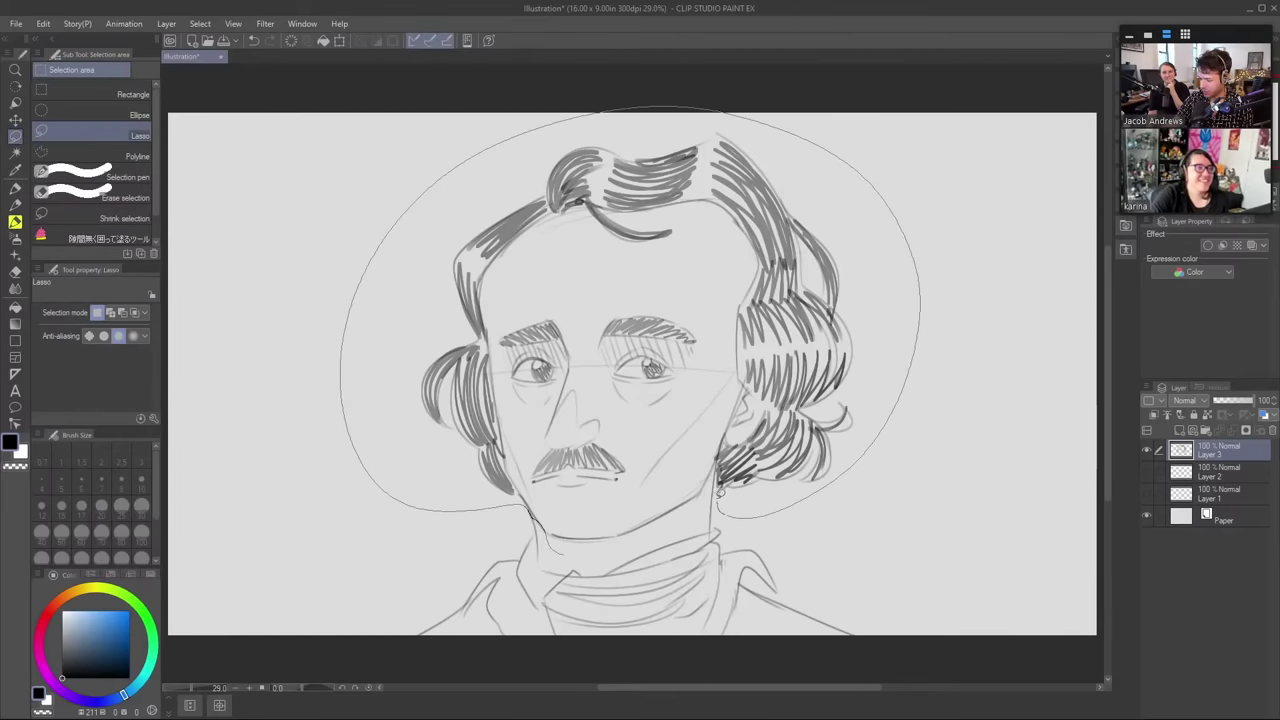
pyautogui.moveTo(720, 493)
pyautogui.mouseDown()
pyautogui.moveTo(671, 521)
pyautogui.moveTo(564, 552)
pyautogui.mouseUp()
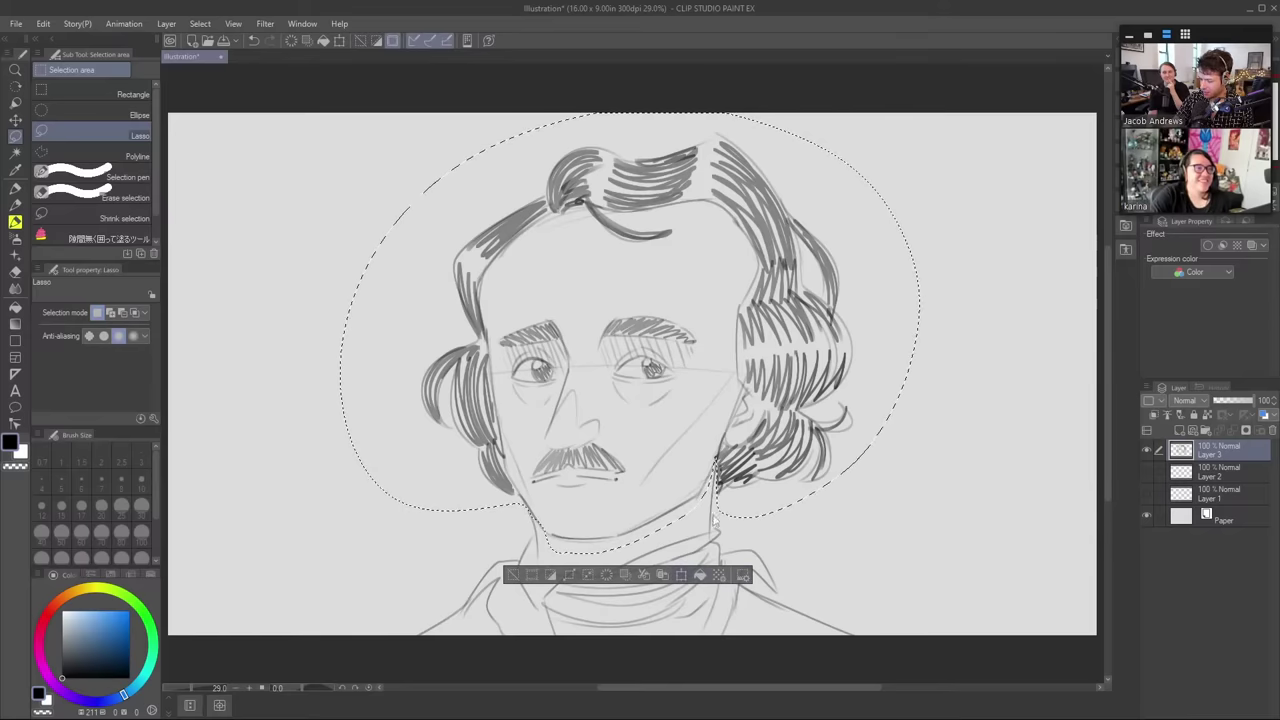
pyautogui.hotkey('ctrl', 't')
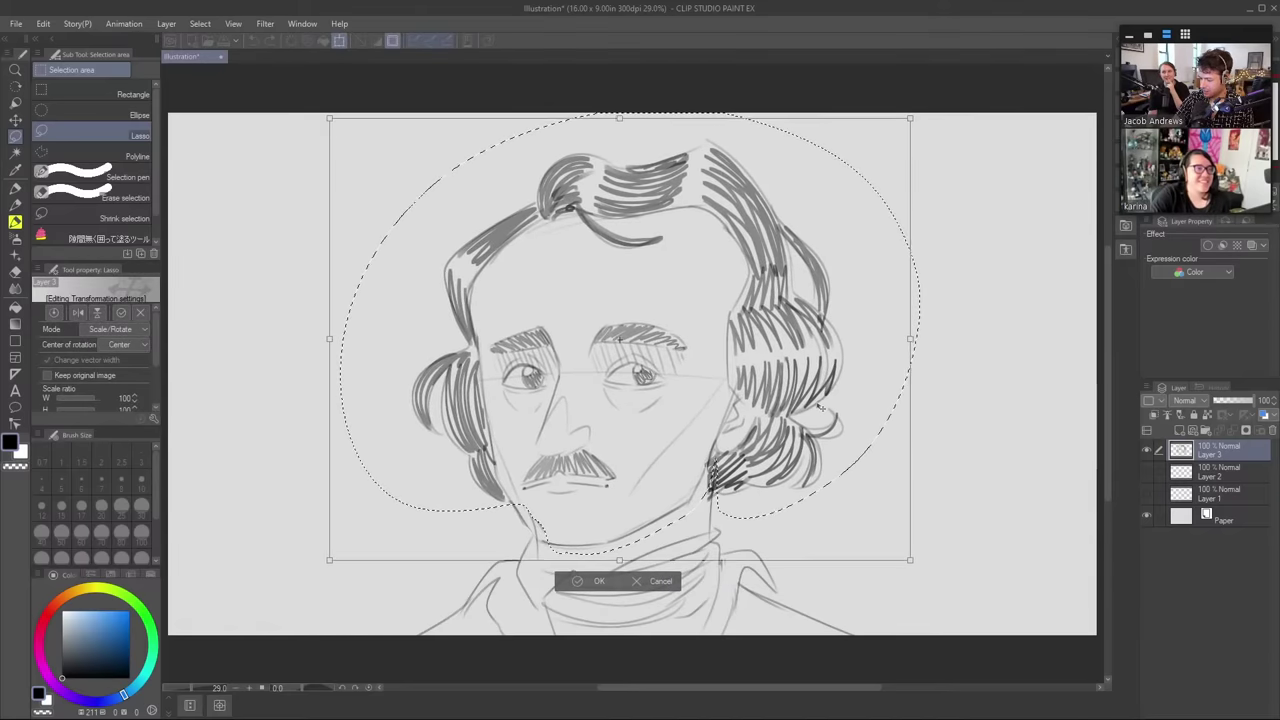
pyautogui.click(590, 585)
pyautogui.press('e')
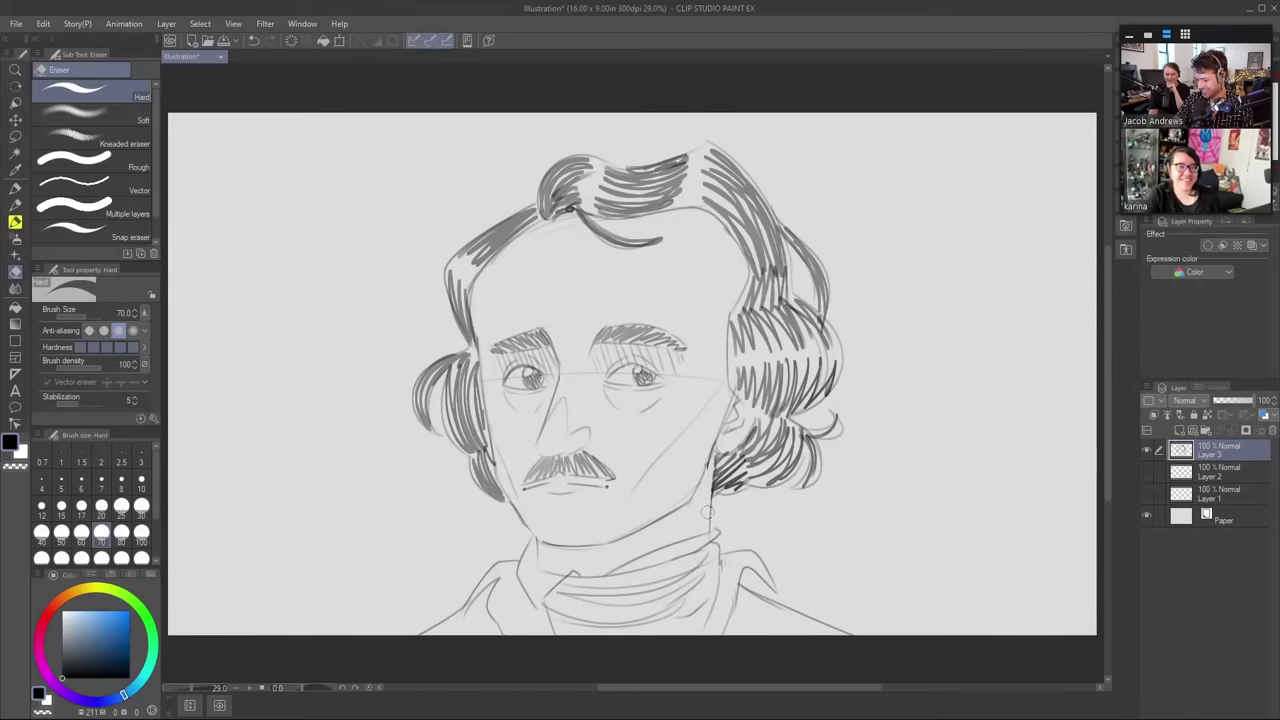
pyautogui.press('b')
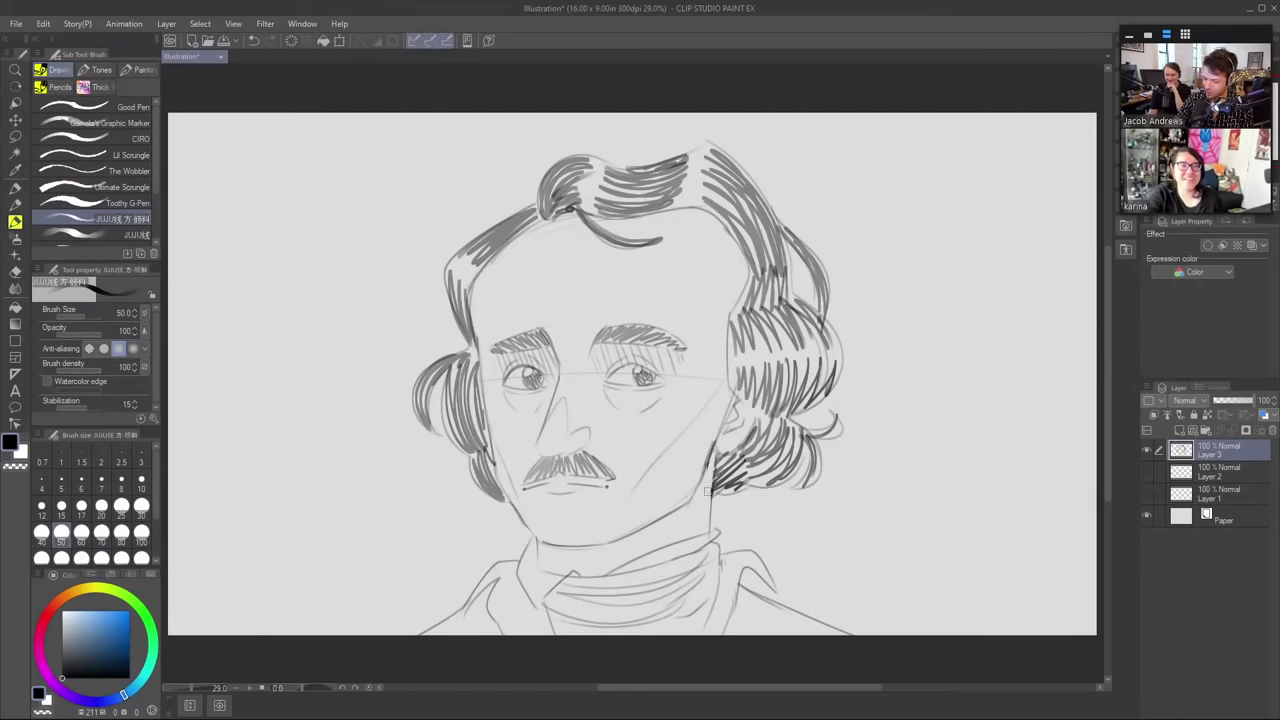
pyautogui.press('b')
pyautogui.press('b')
pyautogui.press('b')
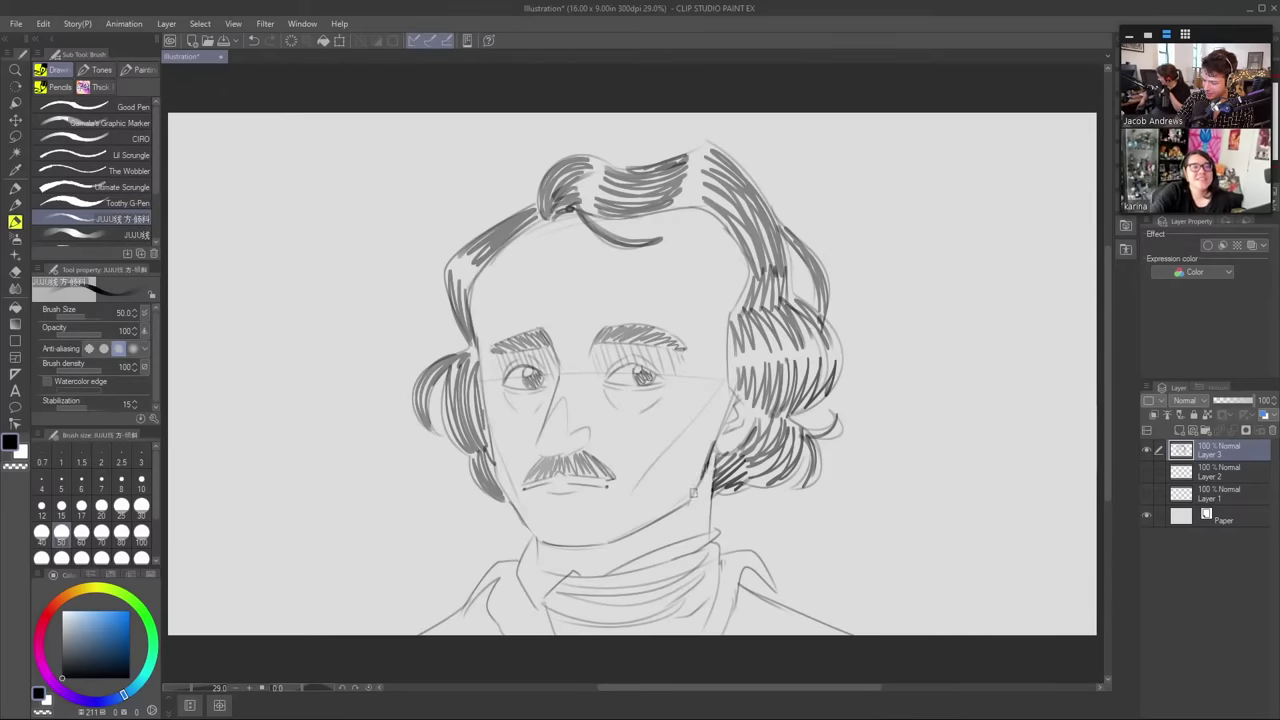
pyautogui.moveTo(668, 517)
pyautogui.mouseDown()
pyautogui.moveTo(598, 558)
pyautogui.moveTo(538, 544)
pyautogui.moveTo(591, 555)
pyautogui.moveTo(662, 520)
pyautogui.mouseUp()
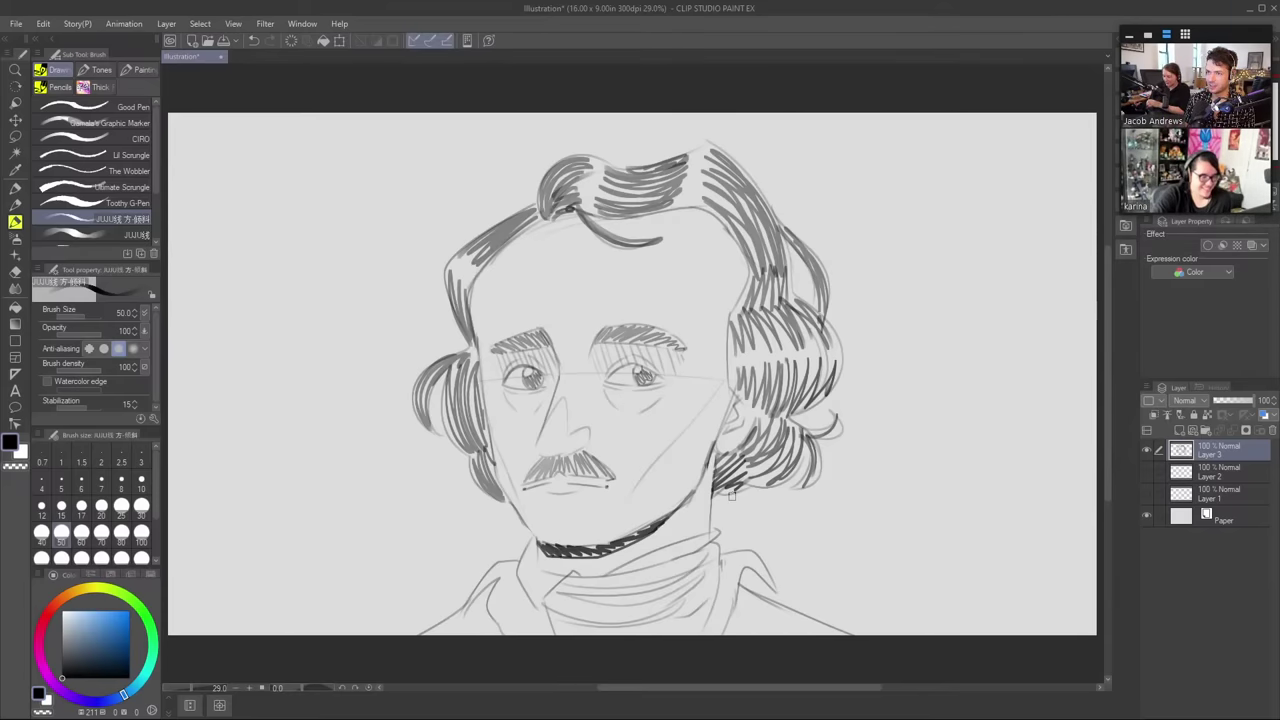
pyautogui.hotkey('ctrl', 'z')
pyautogui.hotkey('ctrl', 'z')
pyautogui.hotkey('ctrl', 'z')
pyautogui.hotkey('ctrl', 'z')
pyautogui.hotkey('ctrl', 'z')
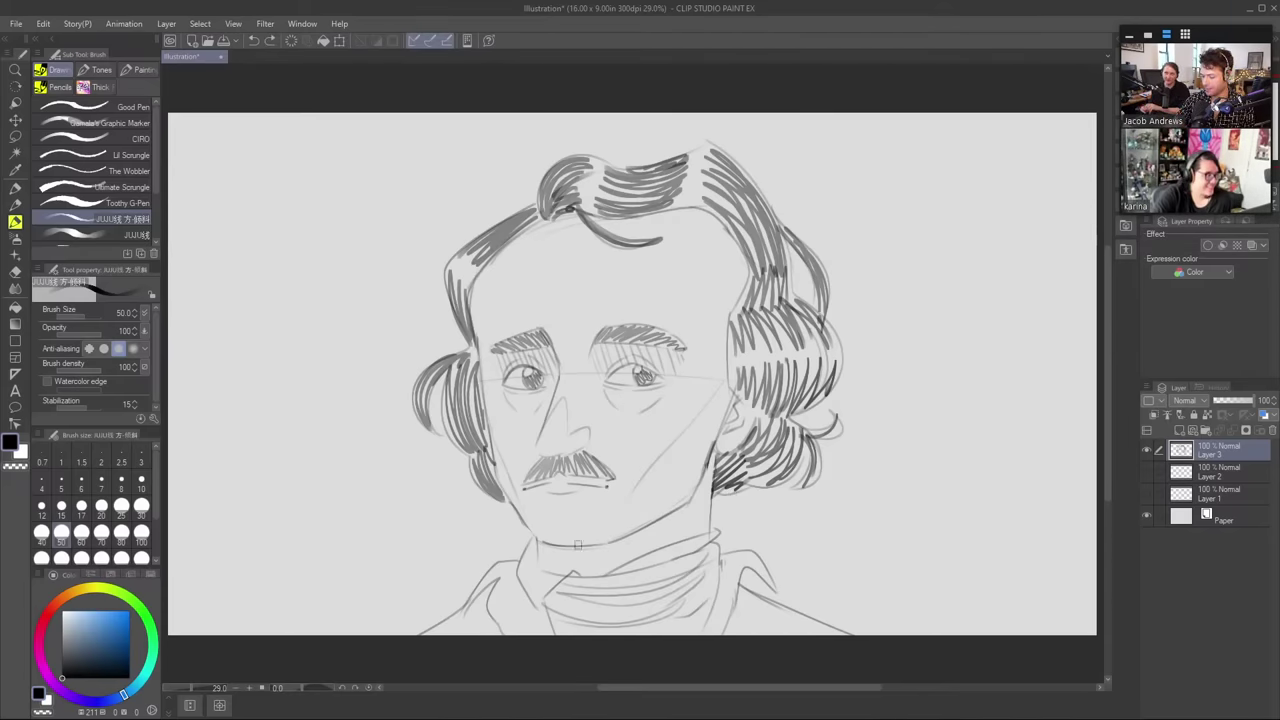
# - Thicken the jawline and shade a dark band under the chin, adding a short fold line on the neck below it
pyautogui.moveTo(698, 482); pyautogui.dragTo(655, 530)
pyautogui.moveTo(655, 530); pyautogui.dragTo(547, 553)
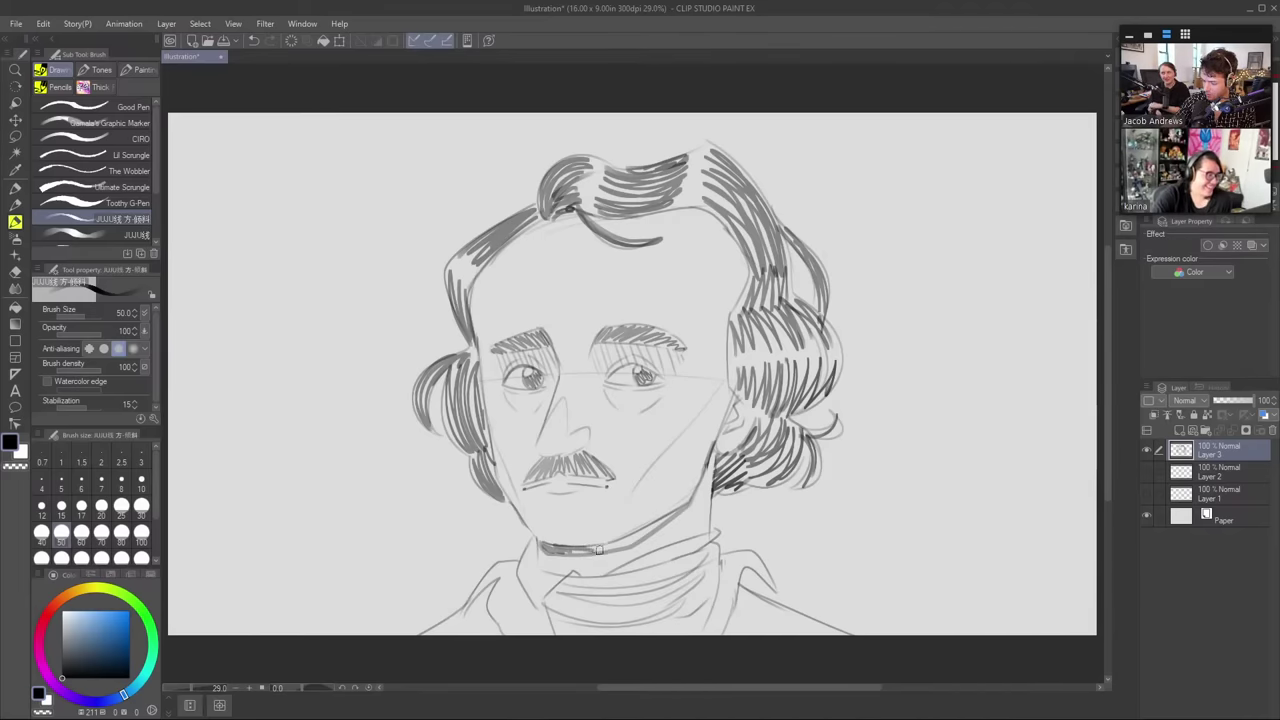
pyautogui.moveTo(539, 541); pyautogui.dragTo(605, 548)
pyautogui.moveTo(590, 548); pyautogui.dragTo(665, 516)
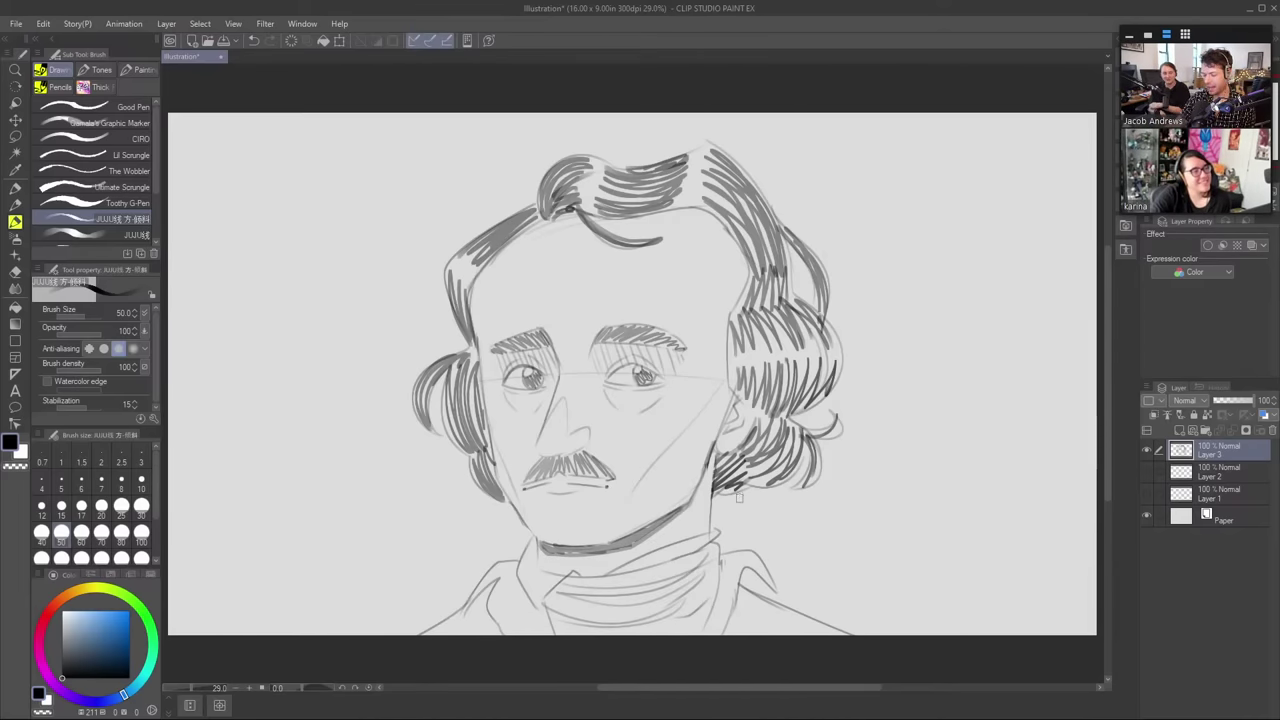
pyautogui.press('e')
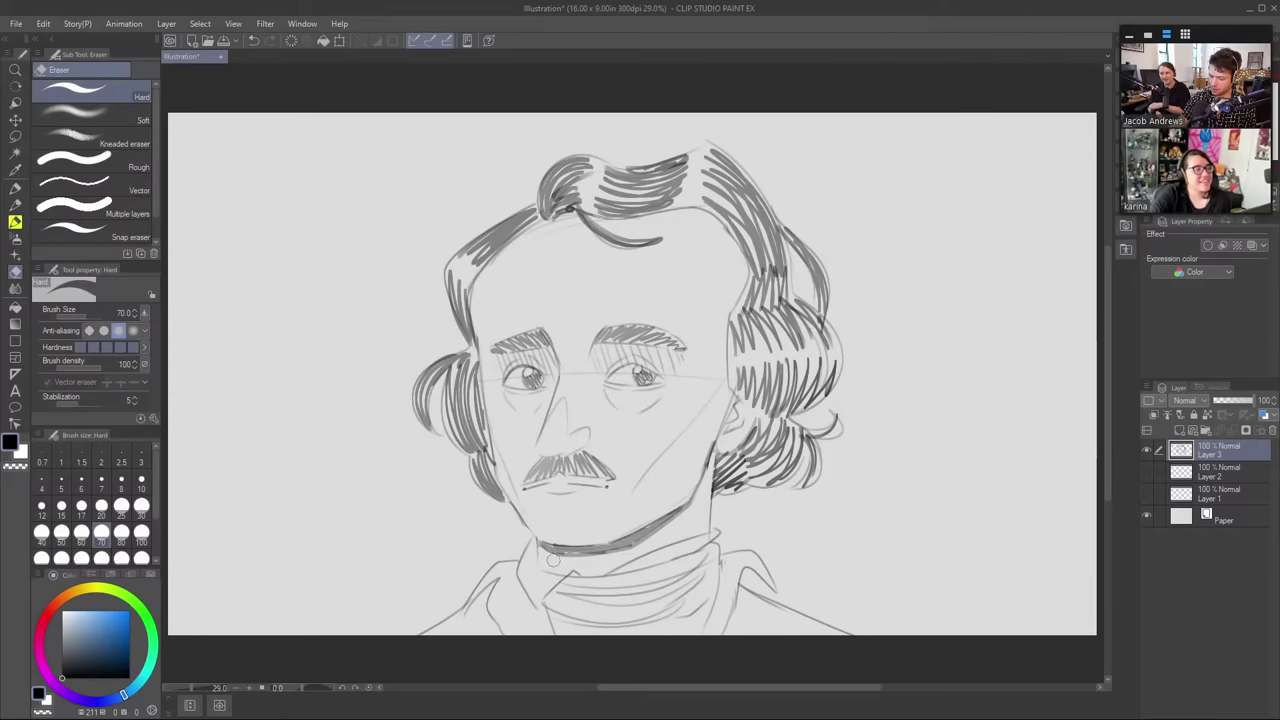
pyautogui.press('b')
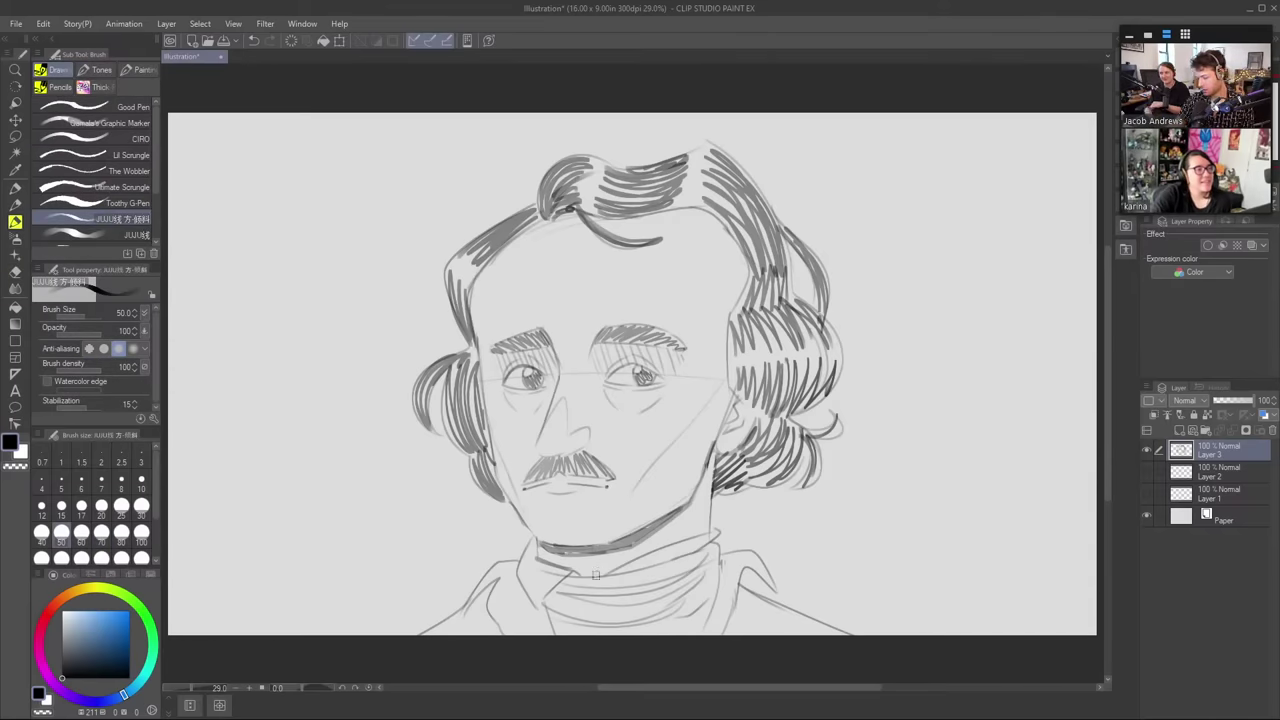
# - Set the brush size to 20, trying test strokes beside the portrait and undoing them
pyautogui.press('[')
pyautogui.press('[')
pyautogui.press('[')
pyautogui.press('[')
pyautogui.press('[')
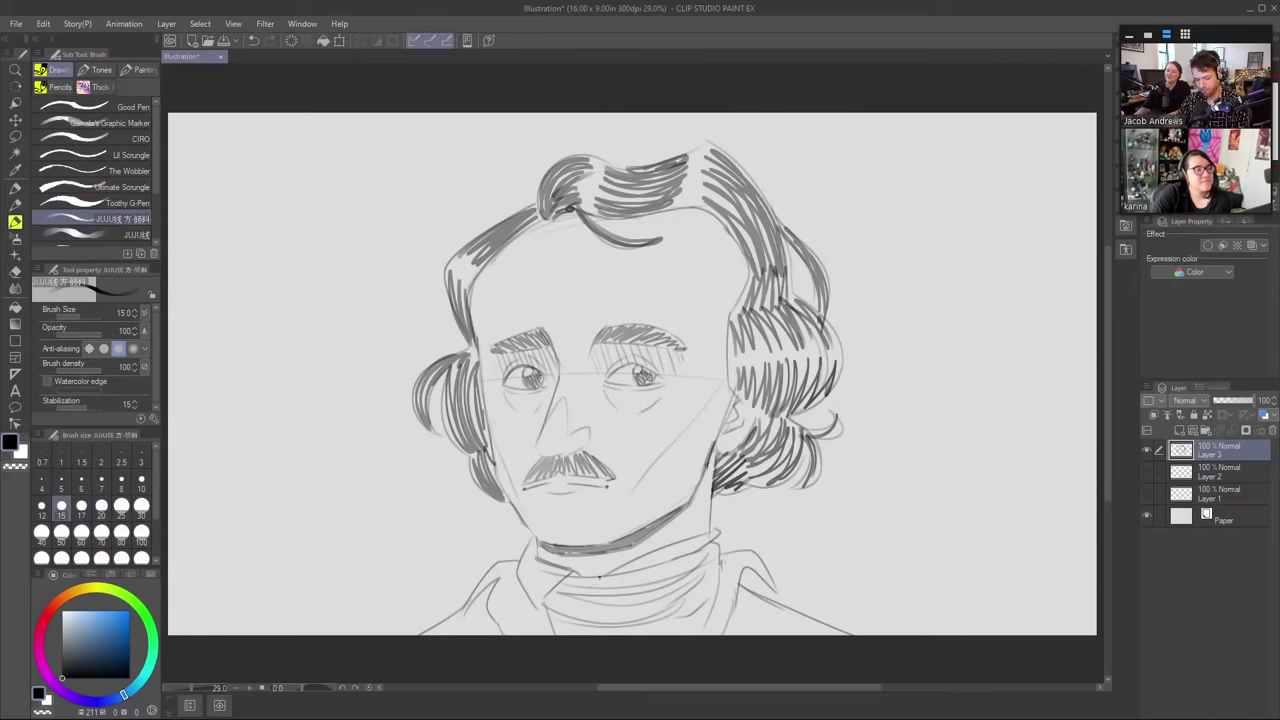
pyautogui.moveTo(870, 492); pyautogui.dragTo(968, 578)
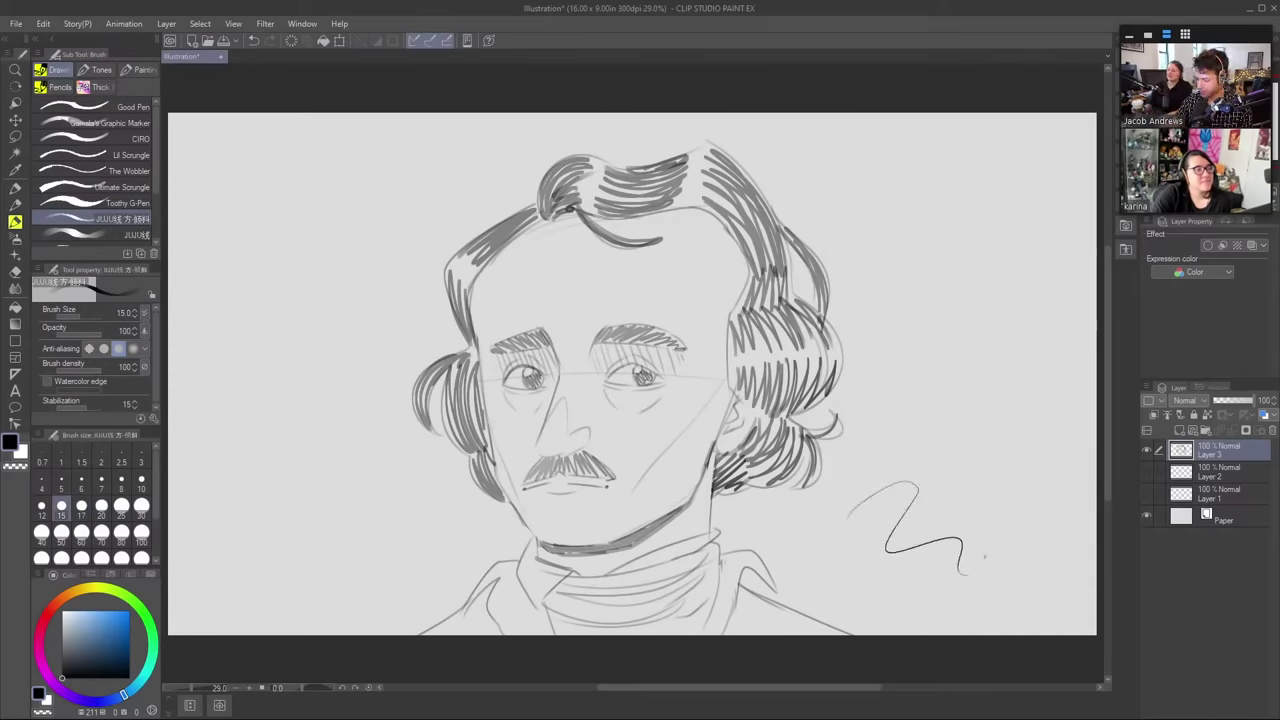
pyautogui.hotkey('ctrl', 'z')
pyautogui.press(']')
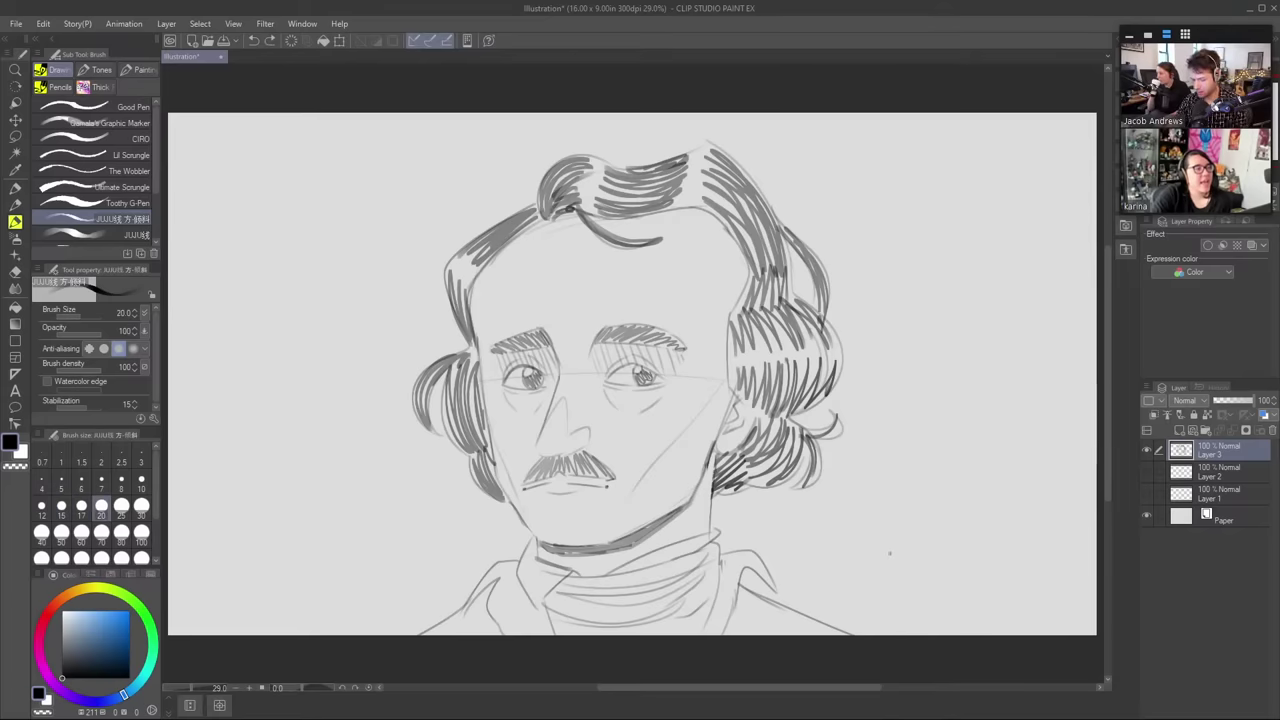
pyautogui.moveTo(895, 558); pyautogui.dragTo(935, 530)
pyautogui.hotkey('ctrl', 'z')
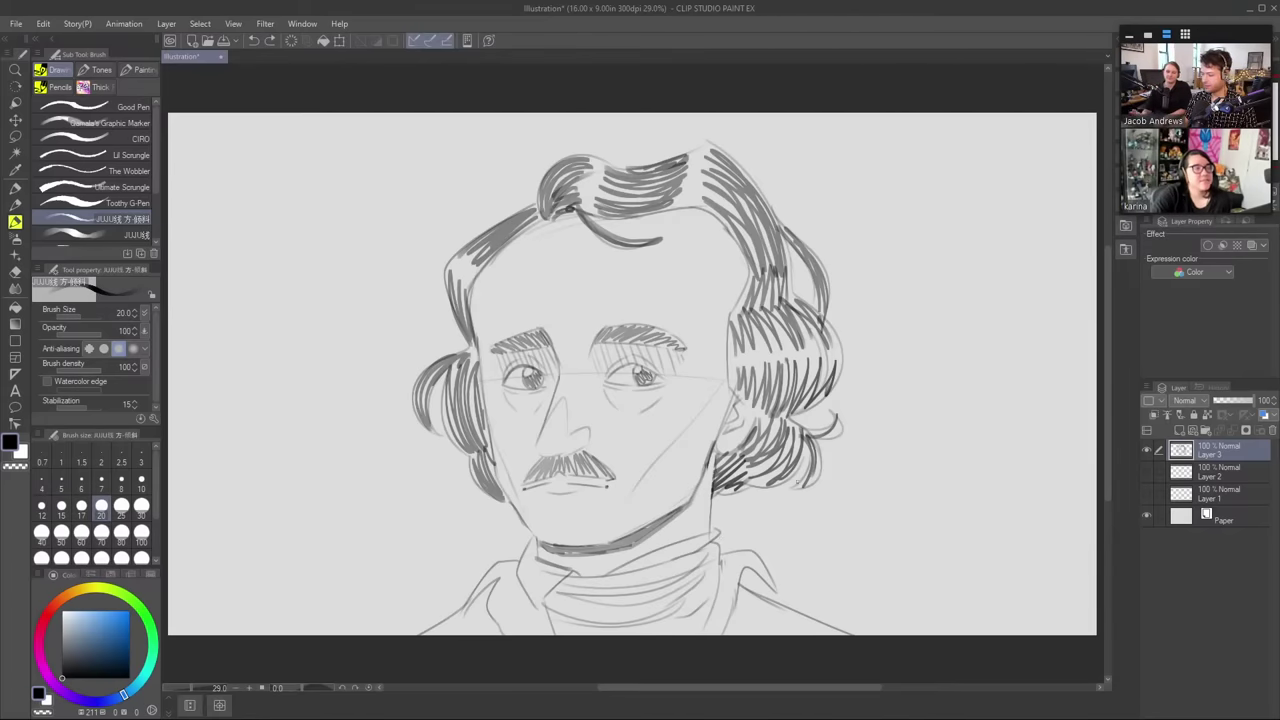
# - View the Layer 2 sketch in place of the portrait, and restore the portrait's visibility on Layer 3
pyautogui.click(1147, 451)
pyautogui.click(1149, 472)
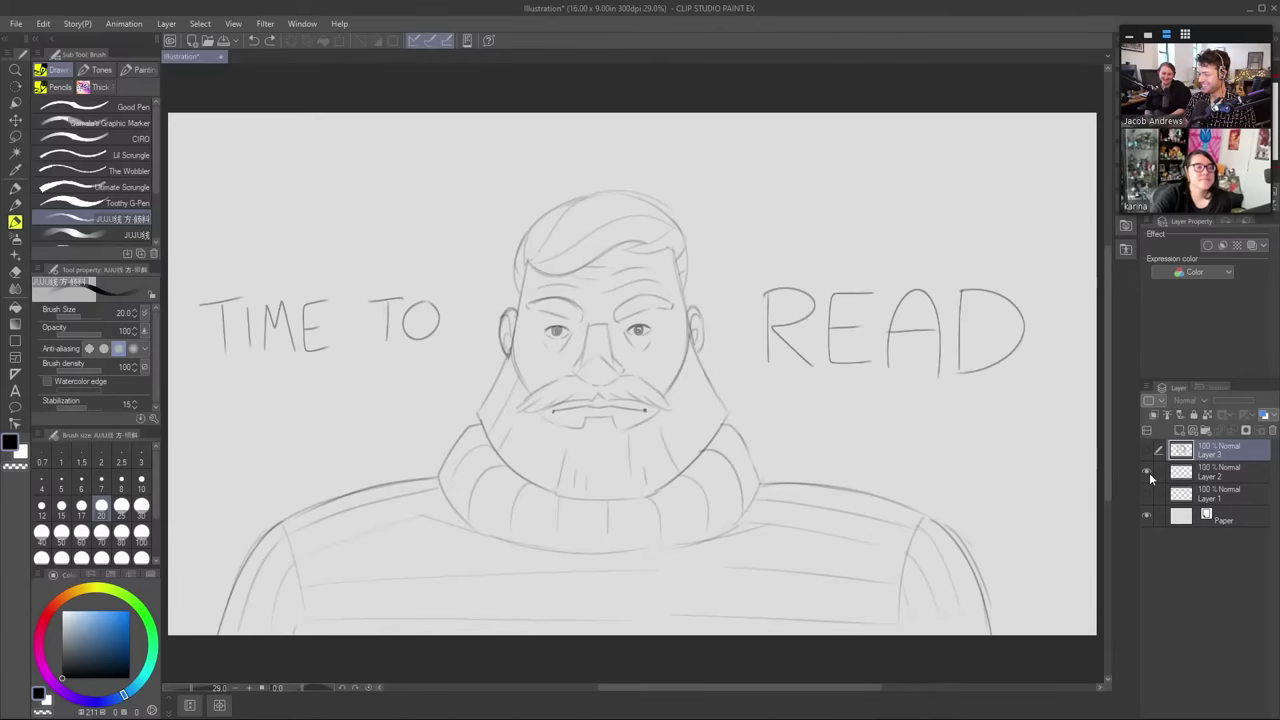
pyautogui.click(1149, 472)
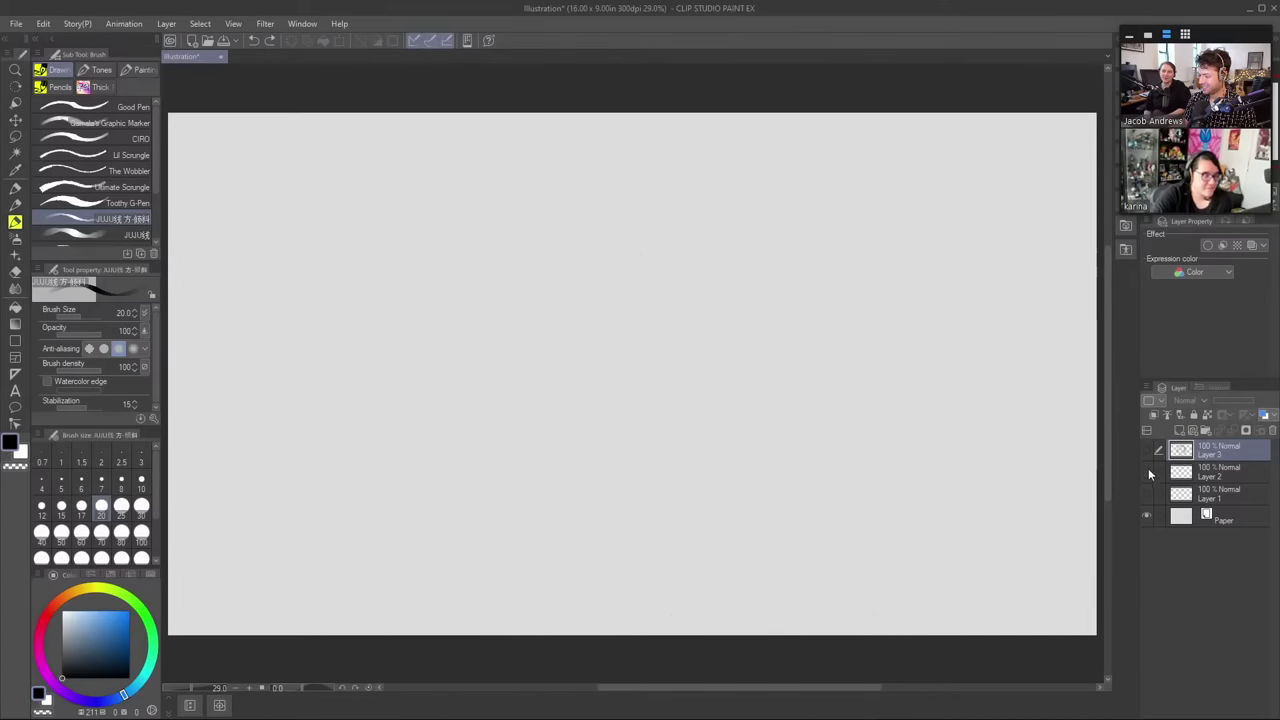
pyautogui.click(1147, 452)
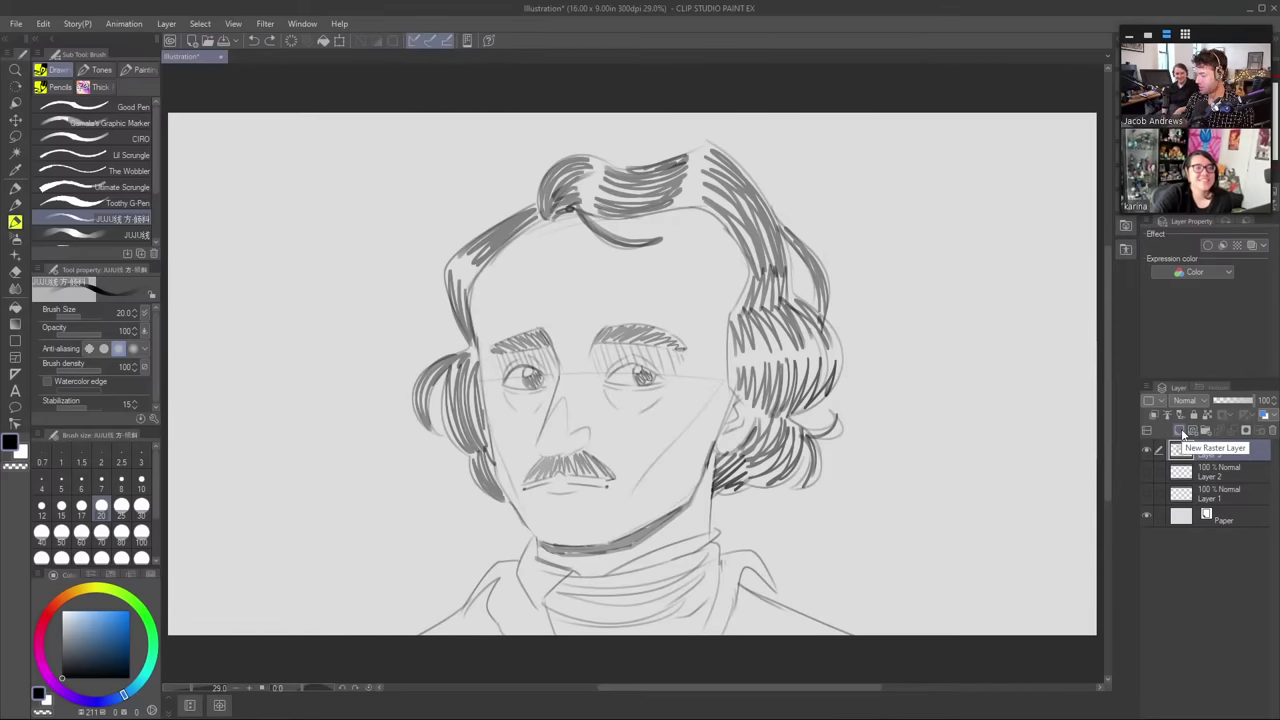
# - Set up a new raster layer above the hidden Layer 3 for sketching with the soft JUJU brush at size 25
pyautogui.click(1181, 430)
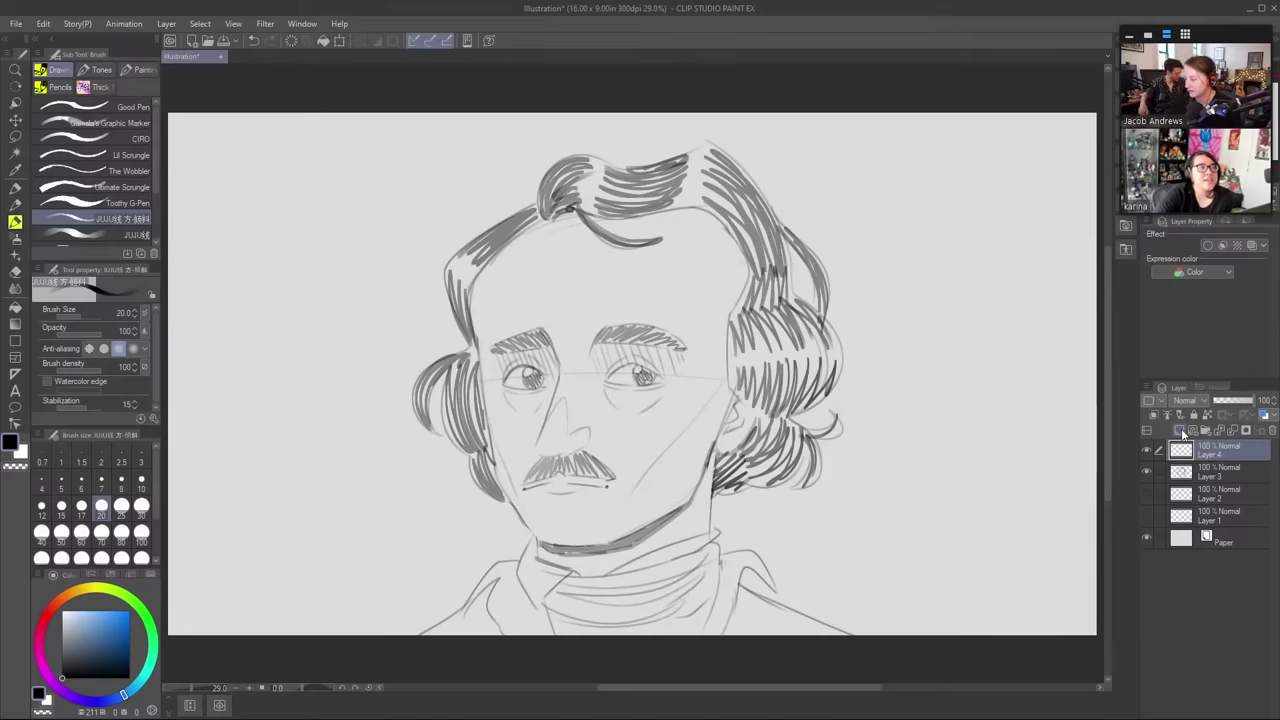
pyautogui.click(1147, 471)
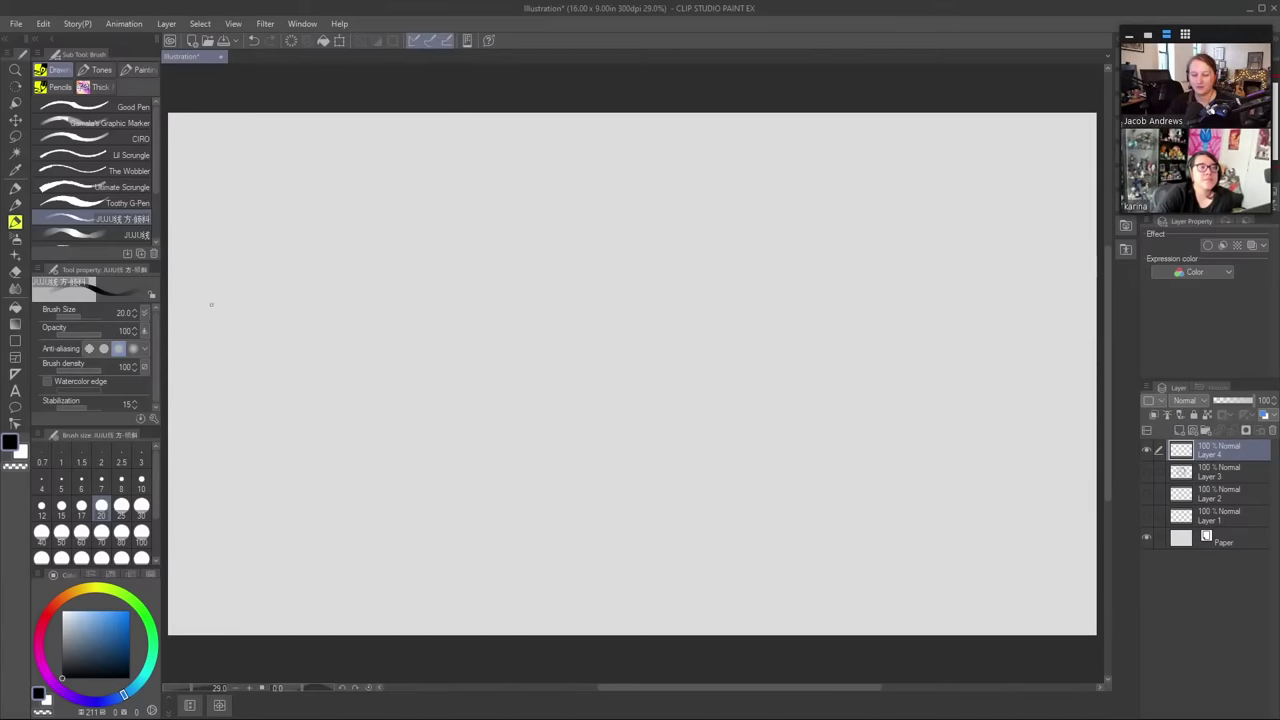
pyautogui.click(108, 202)
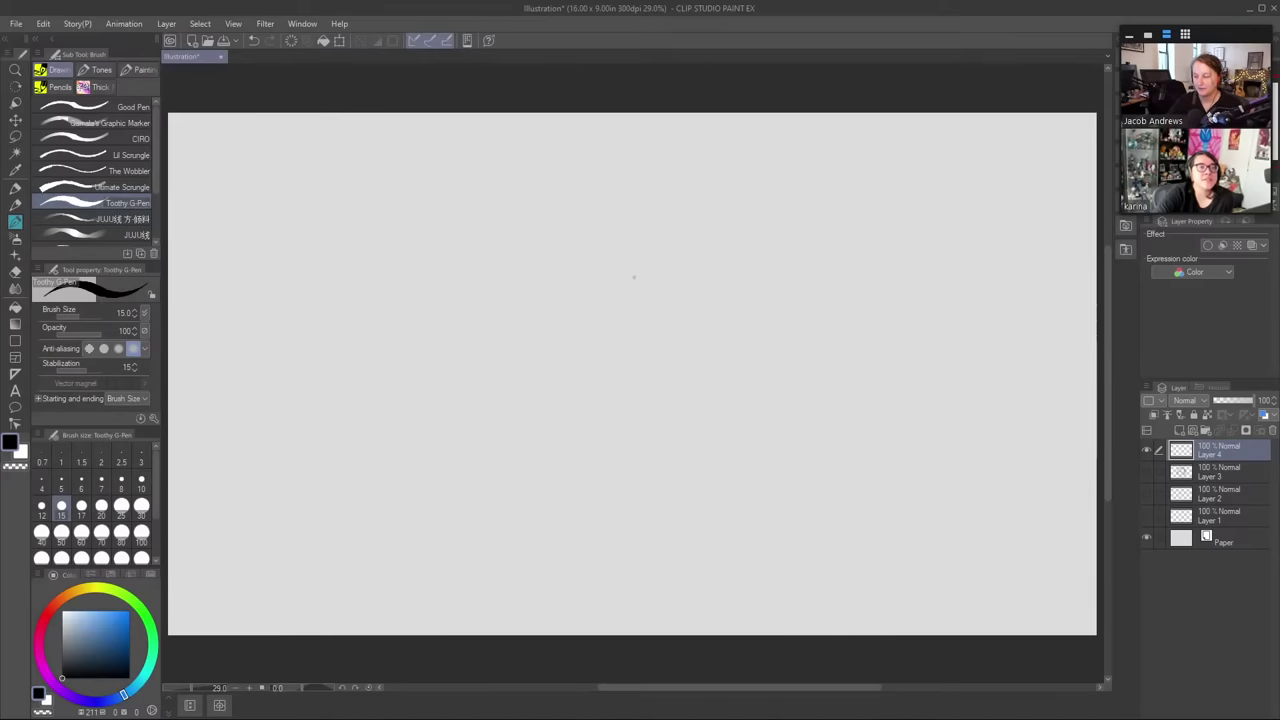
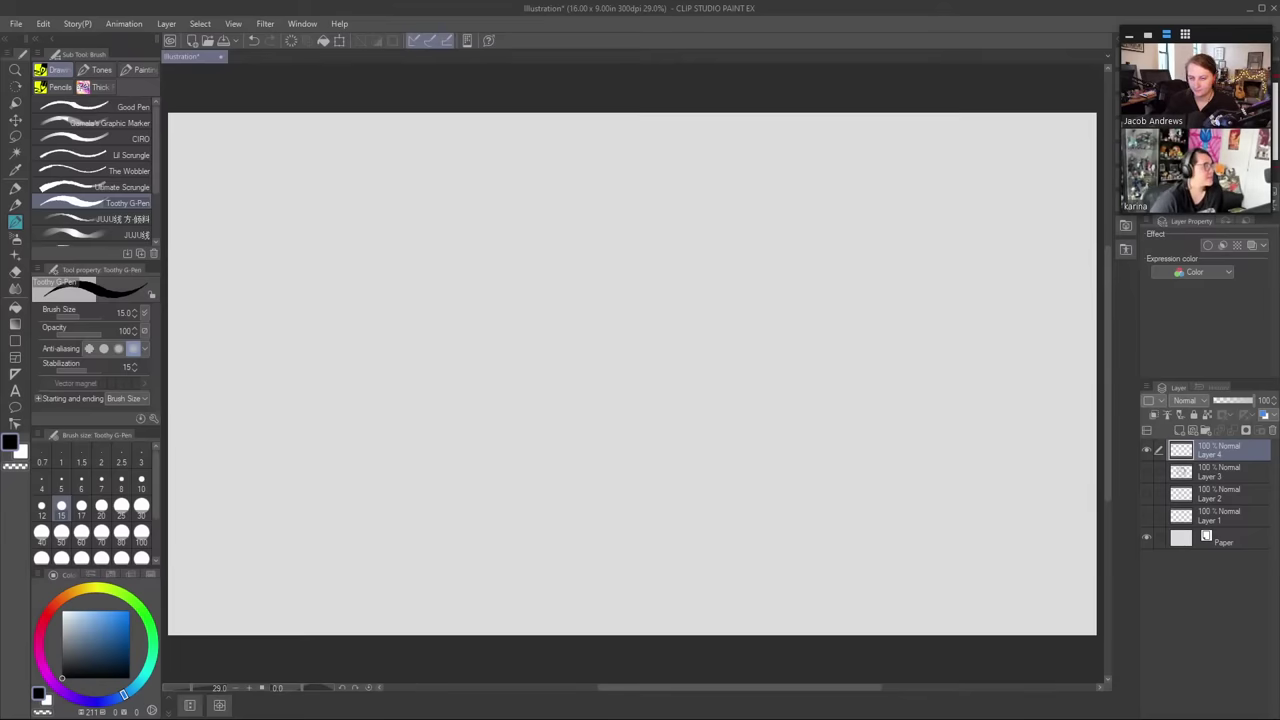
pyautogui.click(114, 232)
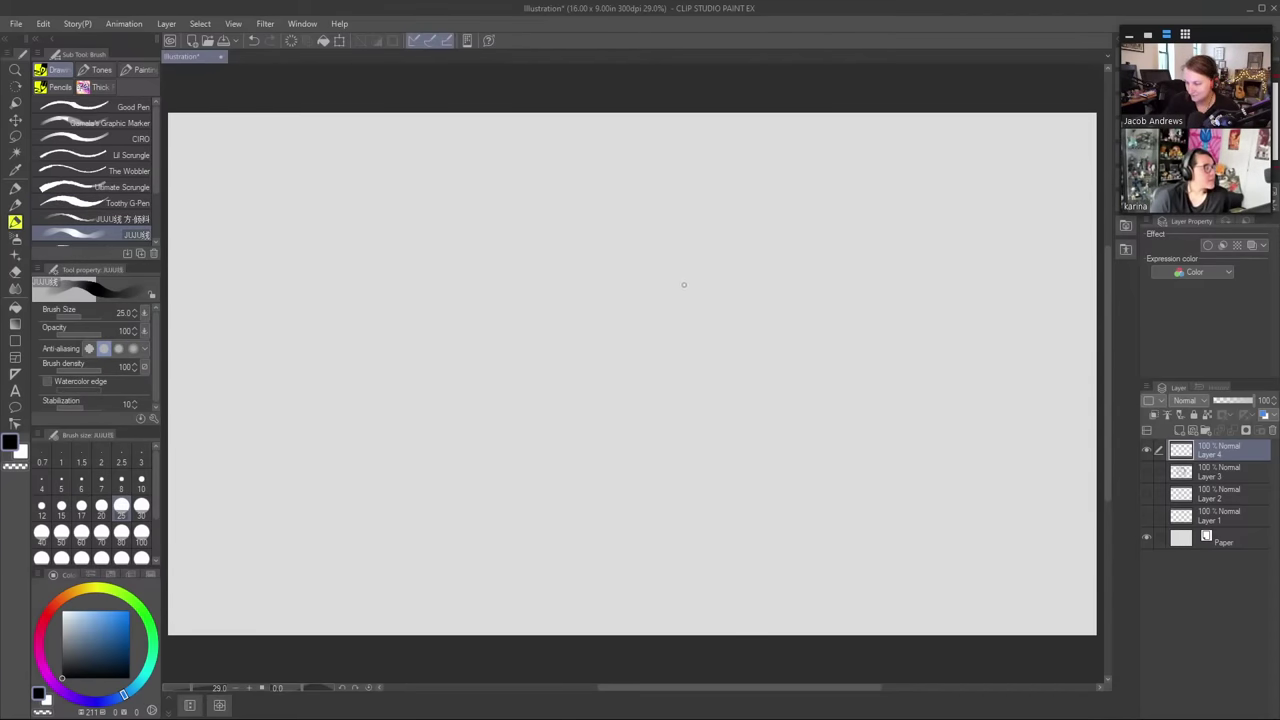
# - Sketch a small round head near the canvas centre with a curved vertical facial guideline extending below it
pyautogui.moveTo(654, 257)
pyautogui.mouseDown()
pyautogui.moveTo(706, 270)
pyautogui.moveTo(642, 276)
pyautogui.moveTo(717, 241)
pyautogui.moveTo(694, 237)
pyautogui.moveTo(691, 272)
pyautogui.moveTo(659, 241)
pyautogui.moveTo(657, 334)
pyautogui.mouseUp()
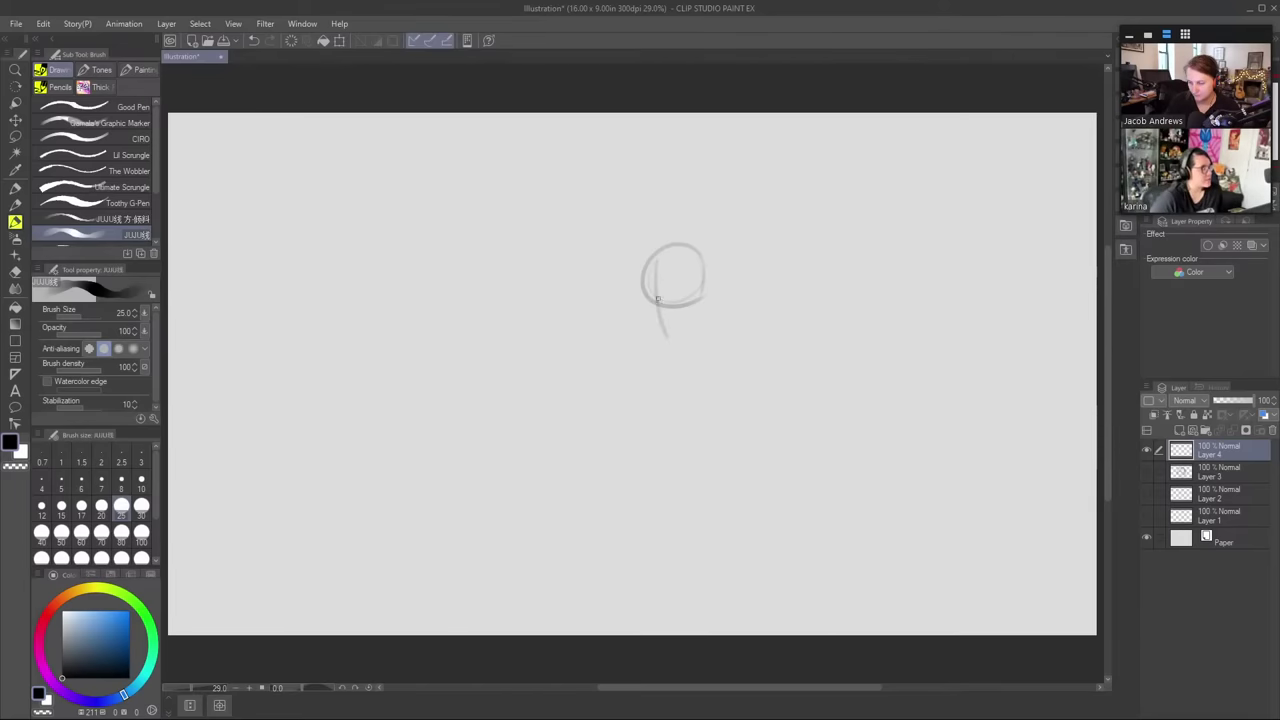
pyautogui.hotkey('ctrl', 'z')
pyautogui.moveTo(660, 258); pyautogui.dragTo(658, 326)
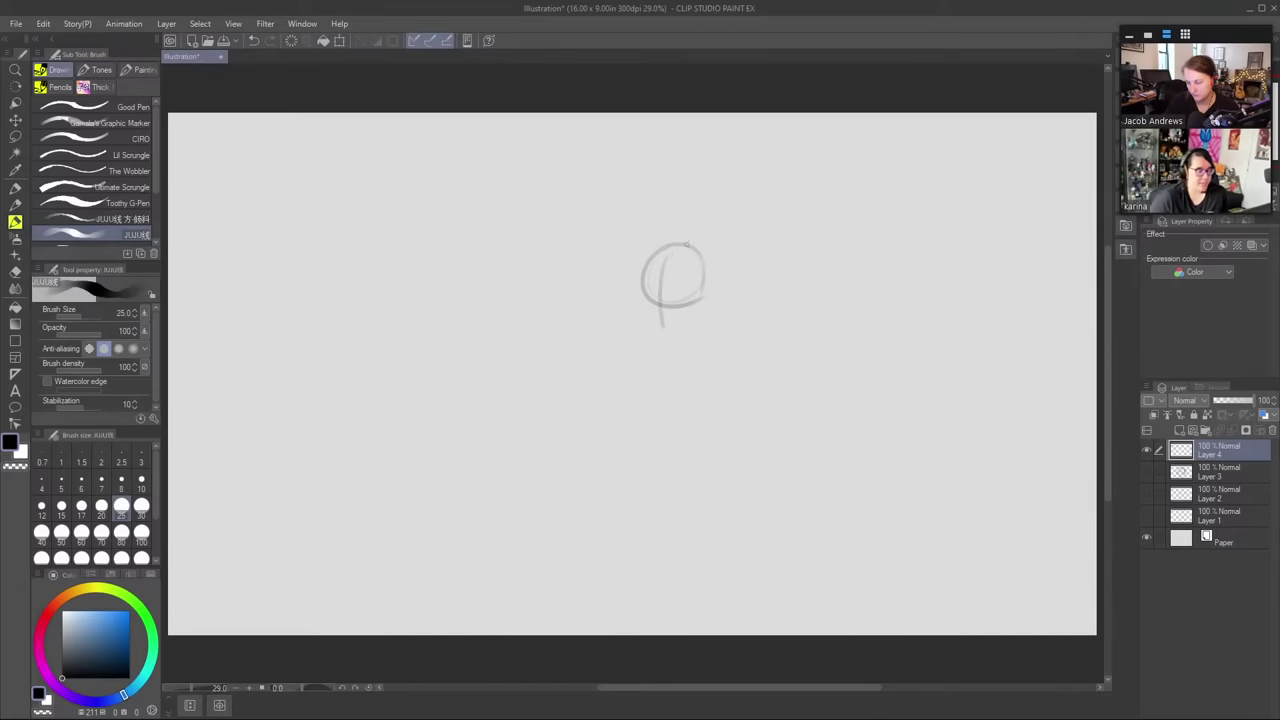
# - Sketch the neck, rounded shoulder and bent arm ending in a small hand, and add a pointed jaw to the head
pyautogui.moveTo(714, 289)
pyautogui.mouseDown()
pyautogui.moveTo(738, 311)
pyautogui.moveTo(725, 324)
pyautogui.moveTo(733, 298)
pyautogui.moveTo(781, 308)
pyautogui.mouseUp()
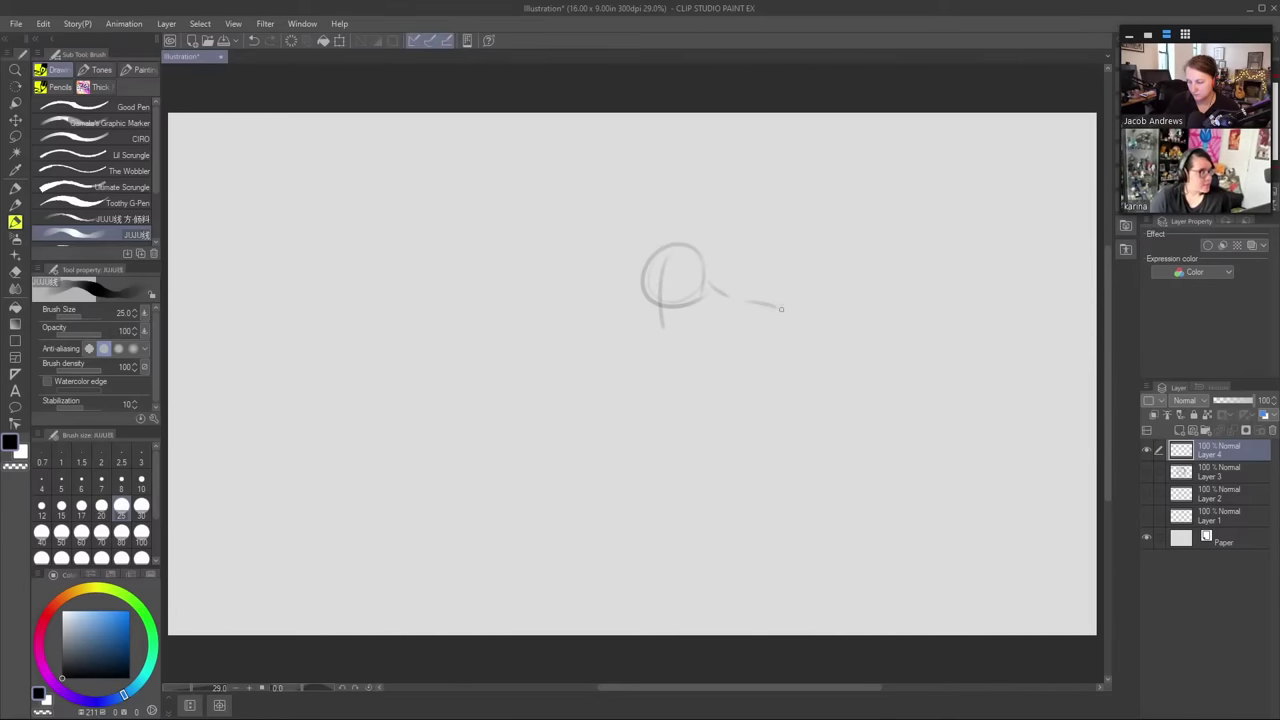
pyautogui.moveTo(774, 371); pyautogui.dragTo(726, 412)
pyautogui.moveTo(766, 346)
pyautogui.mouseDown()
pyautogui.moveTo(721, 390)
pyautogui.moveTo(658, 408)
pyautogui.mouseUp()
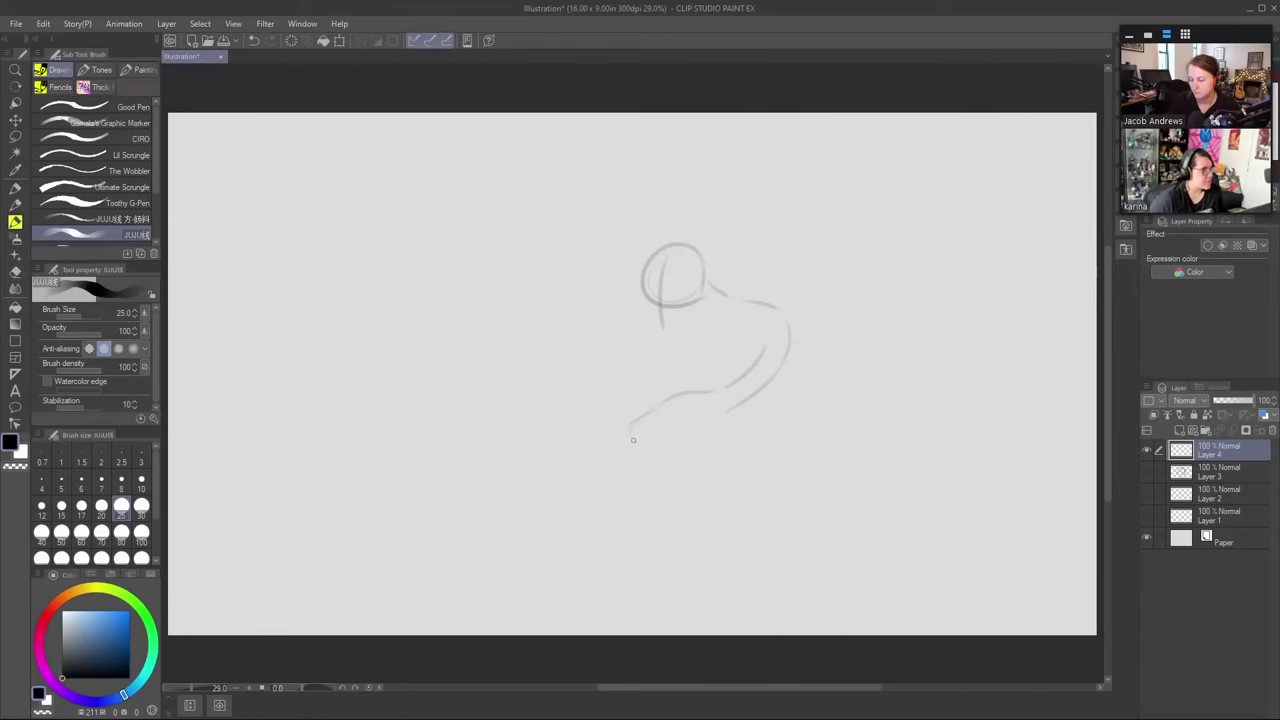
pyautogui.moveTo(635, 418); pyautogui.dragTo(633, 440)
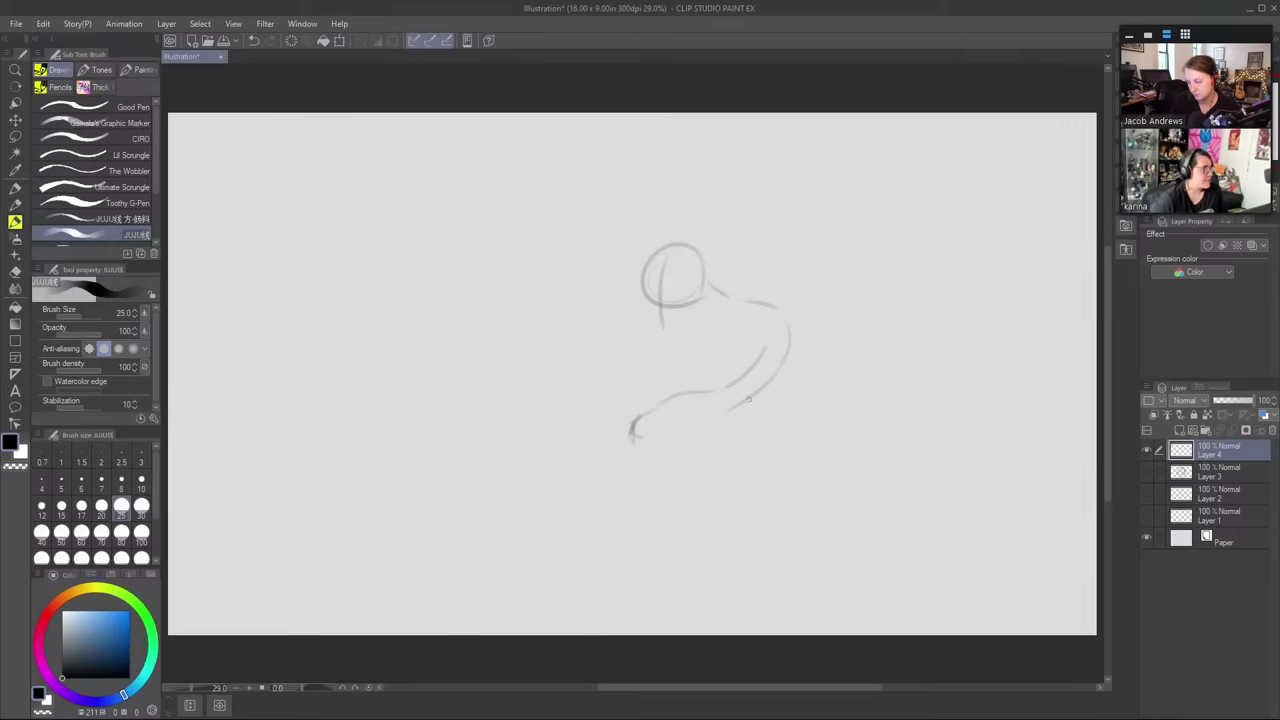
pyautogui.moveTo(710, 412); pyautogui.dragTo(652, 426)
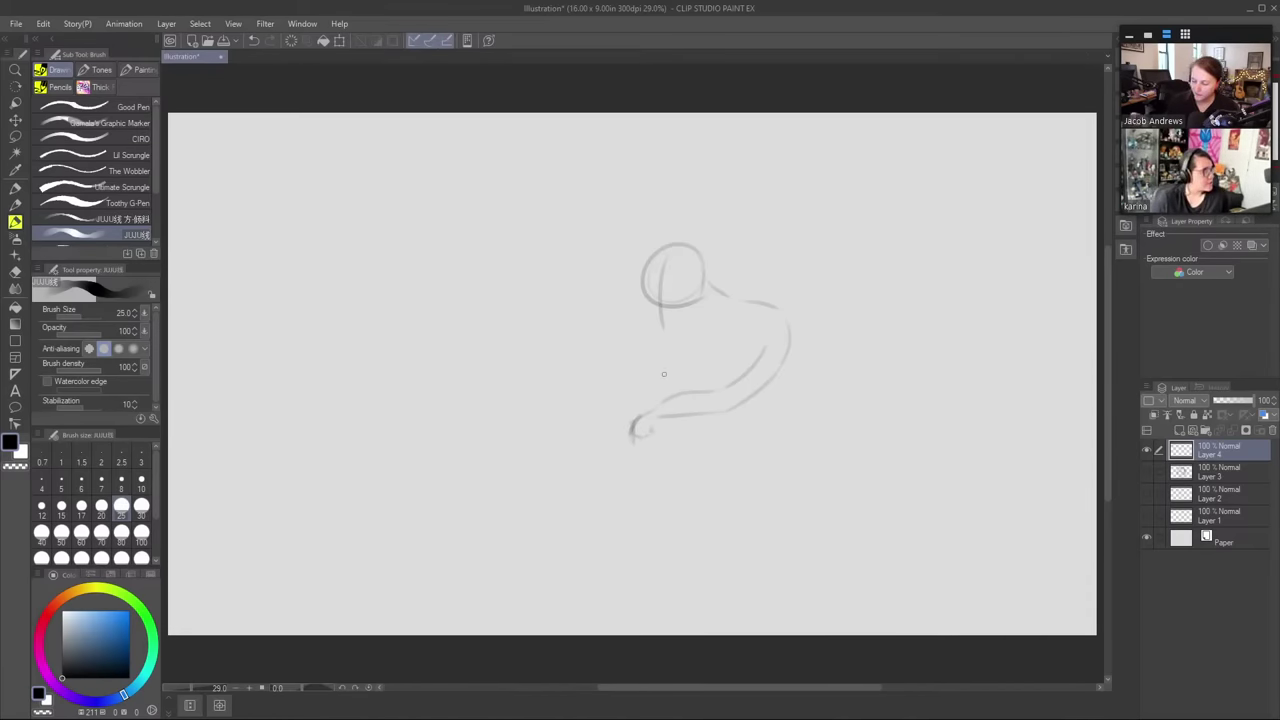
pyautogui.moveTo(646, 282)
pyautogui.mouseDown()
pyautogui.moveTo(697, 297)
pyautogui.moveTo(690, 321)
pyautogui.moveTo(691, 308)
pyautogui.moveTo(657, 338)
pyautogui.mouseUp()
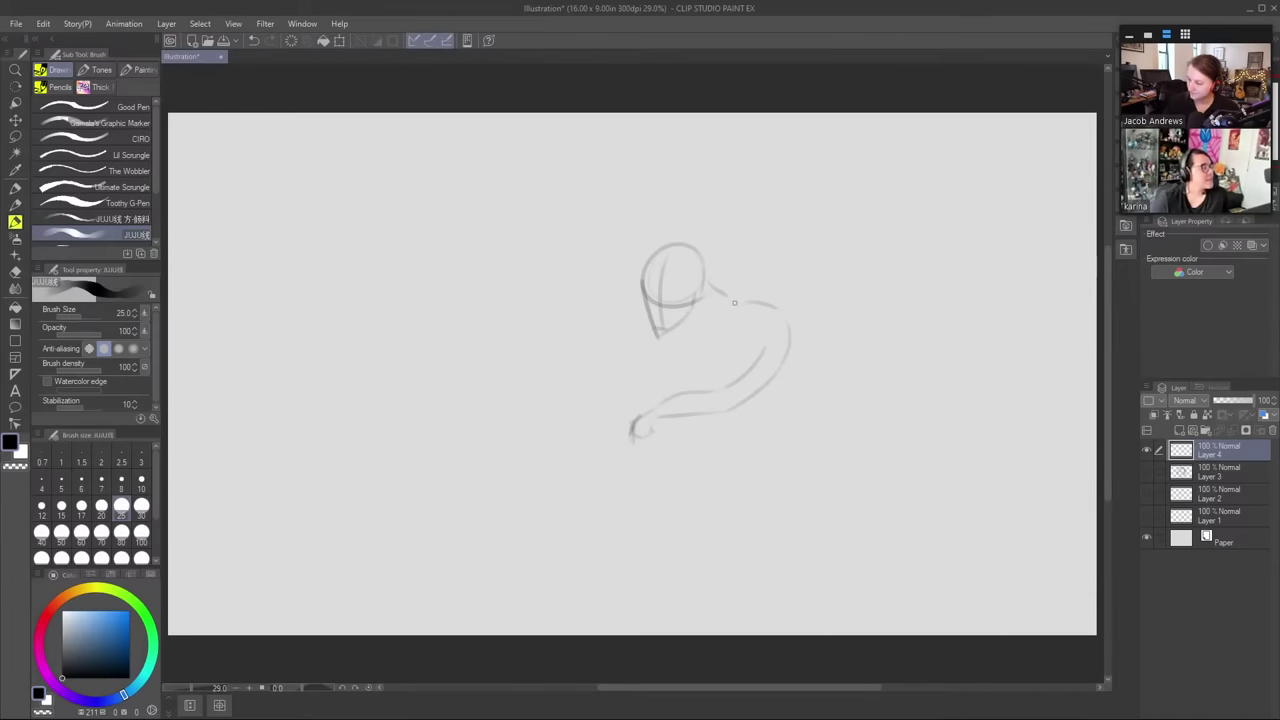
# - Erase the wide shoulder and upper arm and redraw them closer to the head with a sharper elbow bend
pyautogui.moveTo(740, 303); pyautogui.dragTo(778, 346)
pyautogui.press('e')
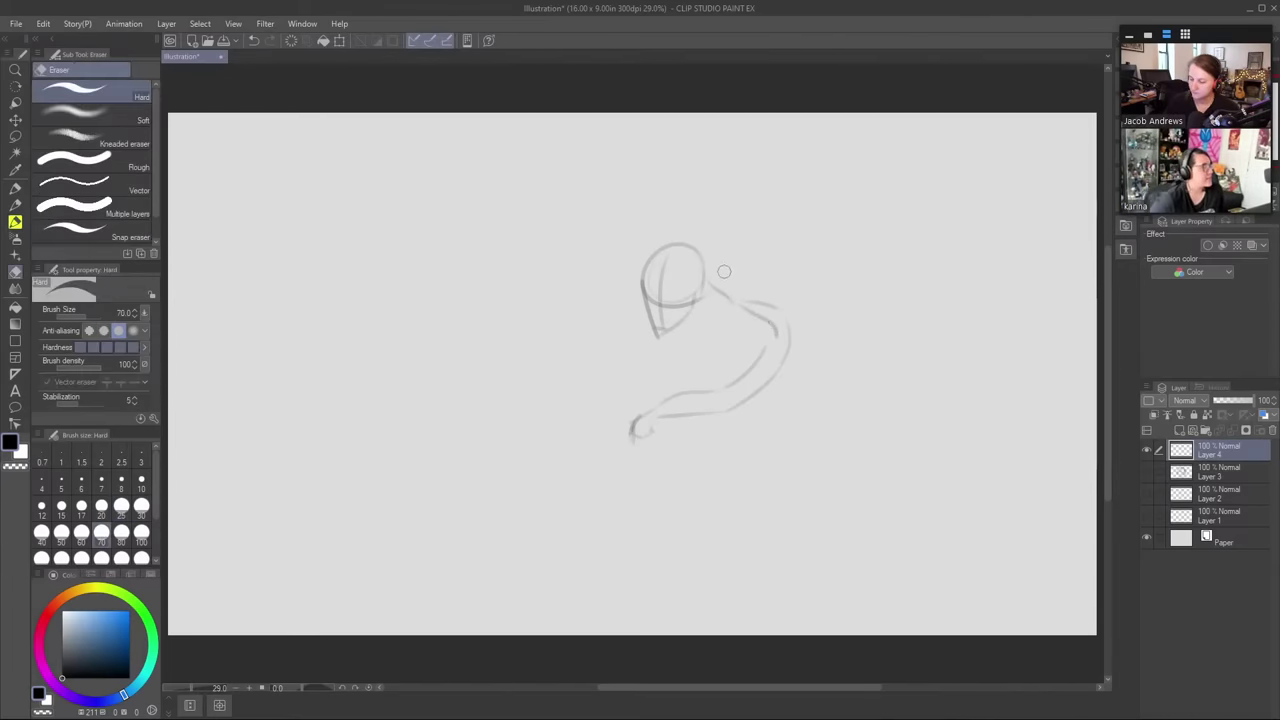
pyautogui.moveTo(714, 278)
pyautogui.mouseDown()
pyautogui.moveTo(777, 334)
pyautogui.moveTo(753, 295)
pyautogui.moveTo(775, 381)
pyautogui.moveTo(784, 331)
pyautogui.moveTo(769, 369)
pyautogui.moveTo(774, 337)
pyautogui.moveTo(754, 344)
pyautogui.moveTo(715, 259)
pyautogui.moveTo(698, 287)
pyautogui.moveTo(765, 357)
pyautogui.moveTo(723, 410)
pyautogui.mouseUp()
pyautogui.press('p')
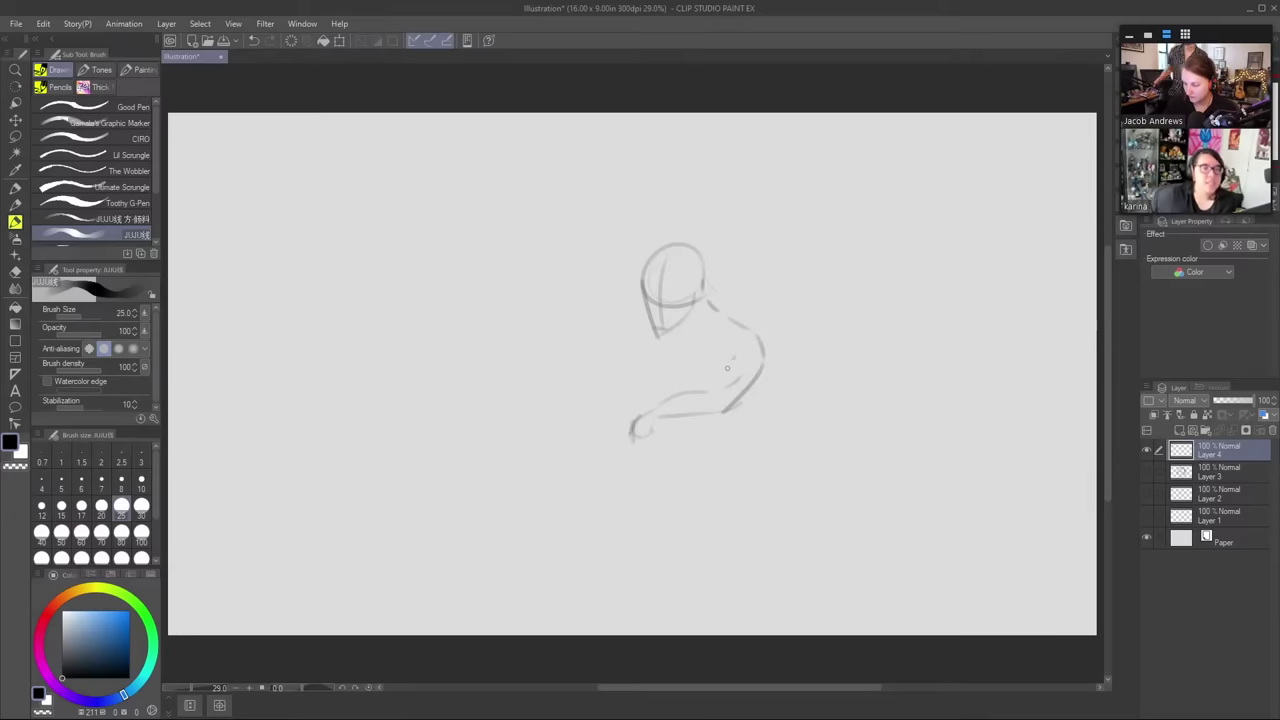
pyautogui.moveTo(731, 367); pyautogui.dragTo(708, 394)
pyautogui.press('e')
pyautogui.press('b')
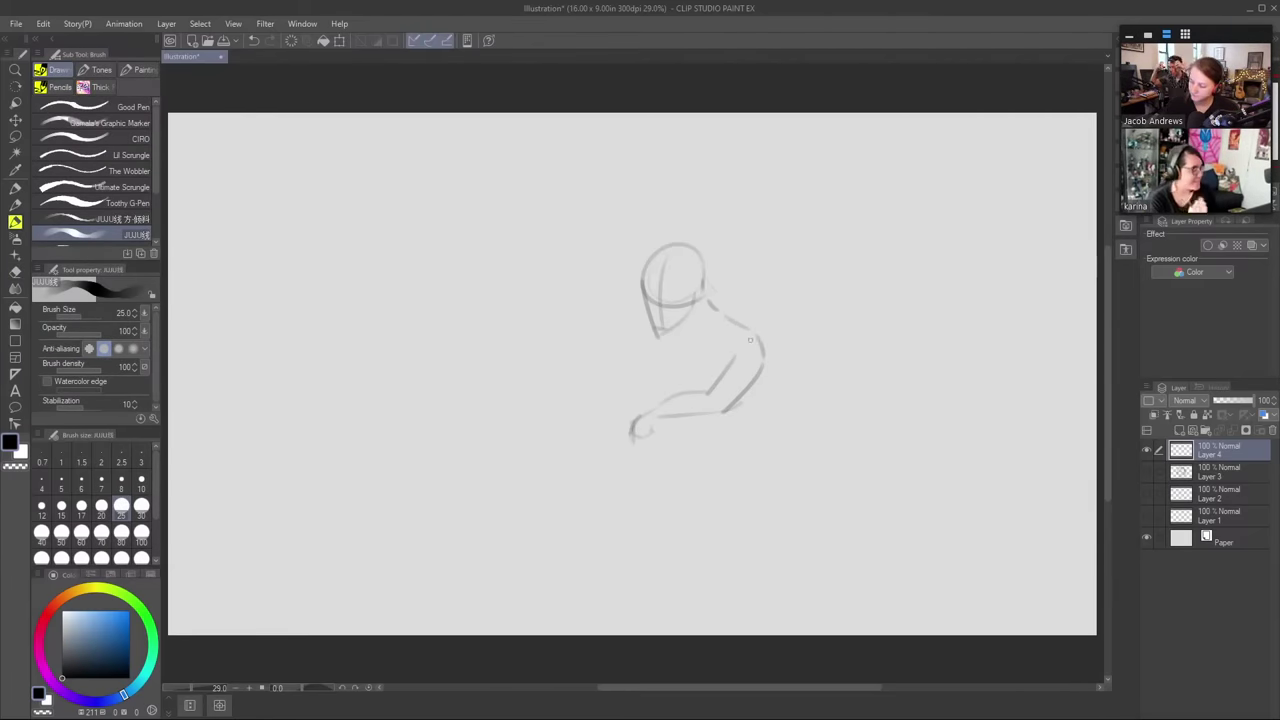
# - Sketch the lower back, buttocks and thigh, with the near lower leg hanging down from the knee to a small foot
pyautogui.moveTo(762, 362); pyautogui.dragTo(764, 405)
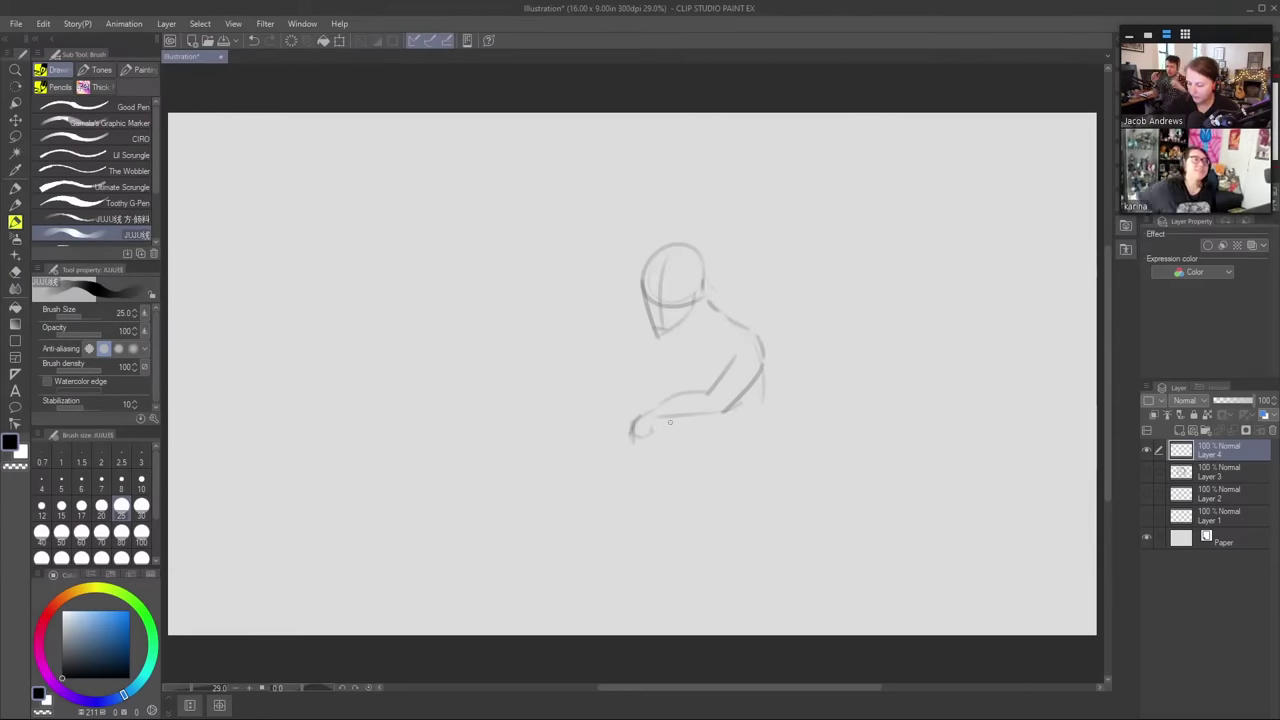
pyautogui.moveTo(670, 422)
pyautogui.mouseDown()
pyautogui.moveTo(656, 422)
pyautogui.moveTo(650, 450)
pyautogui.moveTo(658, 505)
pyautogui.mouseUp()
pyautogui.moveTo(684, 436)
pyautogui.mouseDown()
pyautogui.moveTo(681, 485)
pyautogui.moveTo(657, 490)
pyautogui.moveTo(668, 527)
pyautogui.moveTo(636, 550)
pyautogui.mouseUp()
pyautogui.moveTo(722, 318)
pyautogui.mouseDown()
pyautogui.moveTo(767, 396)
pyautogui.moveTo(758, 363)
pyautogui.moveTo(747, 441)
pyautogui.moveTo(760, 392)
pyautogui.moveTo(762, 422)
pyautogui.moveTo(726, 456)
pyautogui.moveTo(689, 448)
pyautogui.mouseUp()
pyautogui.moveTo(766, 432); pyautogui.dragTo(722, 454)
pyautogui.moveTo(762, 396); pyautogui.dragTo(750, 448)
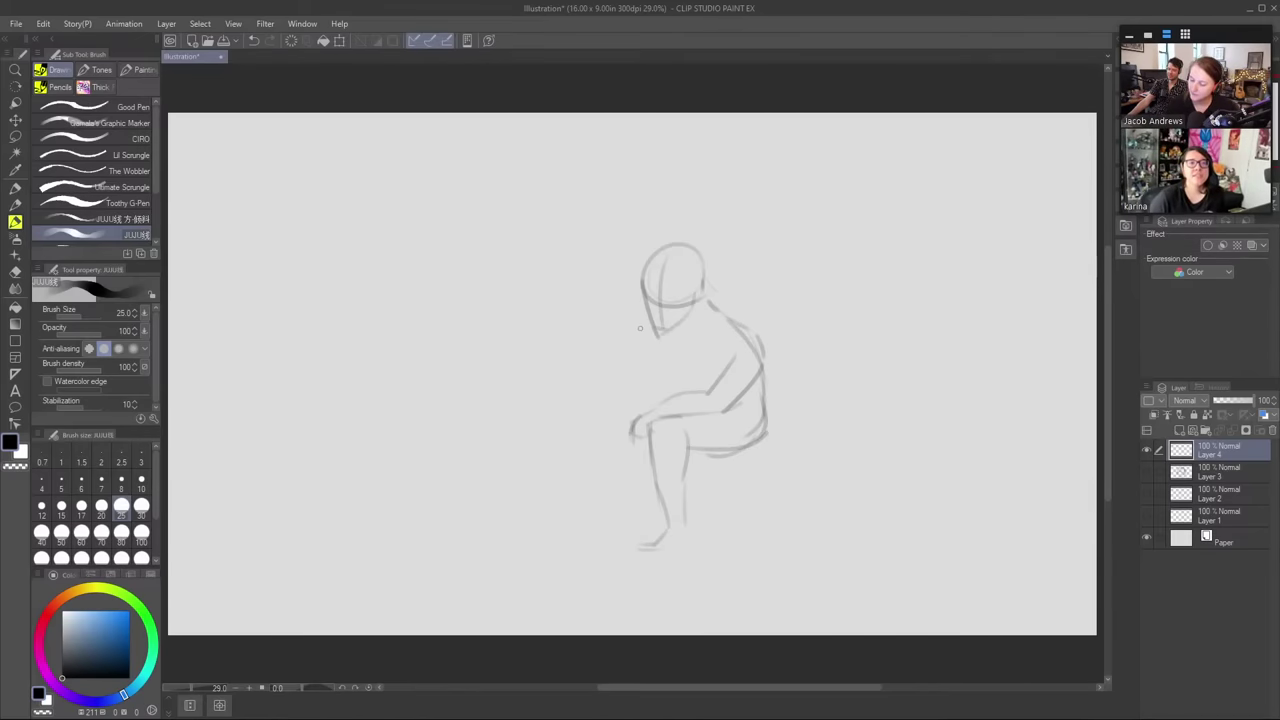
# - Sketch the far upper arm hanging below the jaw, erasing its wide outer line and redrawing it closer to the body
pyautogui.moveTo(646, 321)
pyautogui.mouseDown()
pyautogui.moveTo(608, 365)
pyautogui.moveTo(600, 412)
pyautogui.mouseUp()
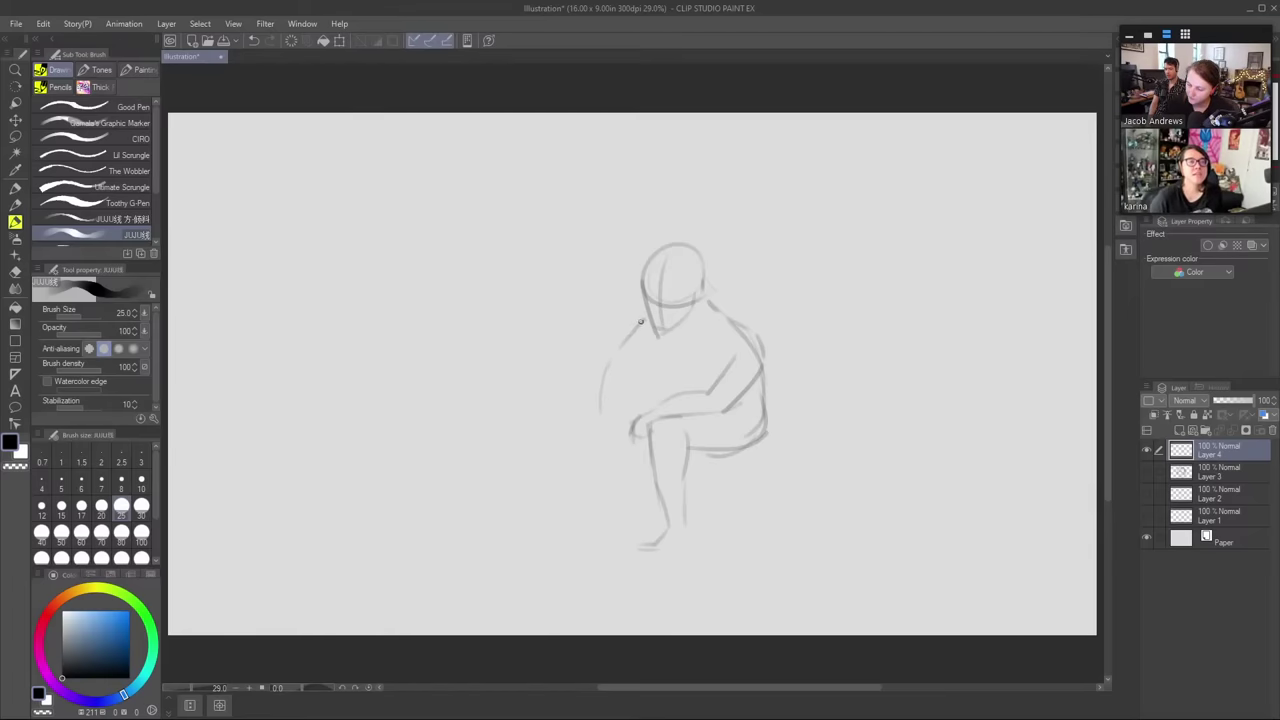
pyautogui.press('e')
pyautogui.moveTo(650, 318)
pyautogui.mouseDown()
pyautogui.moveTo(607, 359)
pyautogui.moveTo(617, 382)
pyautogui.mouseUp()
pyautogui.press('p')
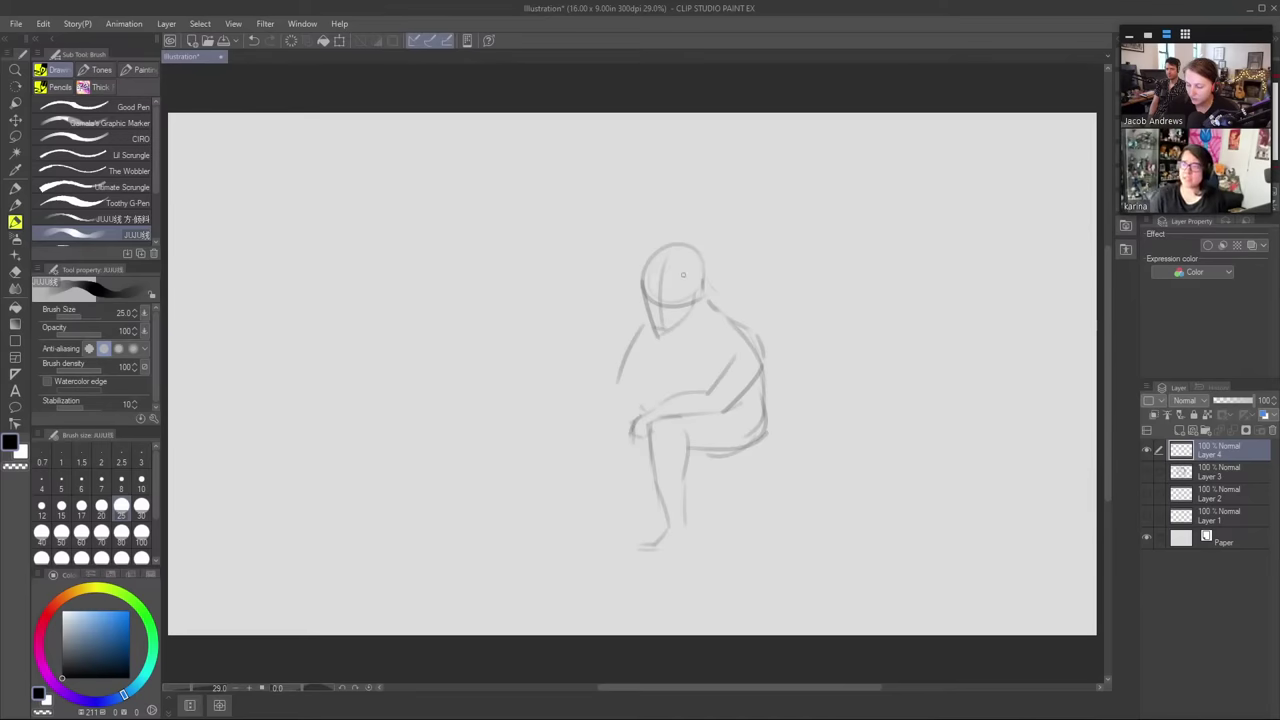
pyautogui.moveTo(647, 362); pyautogui.dragTo(637, 393)
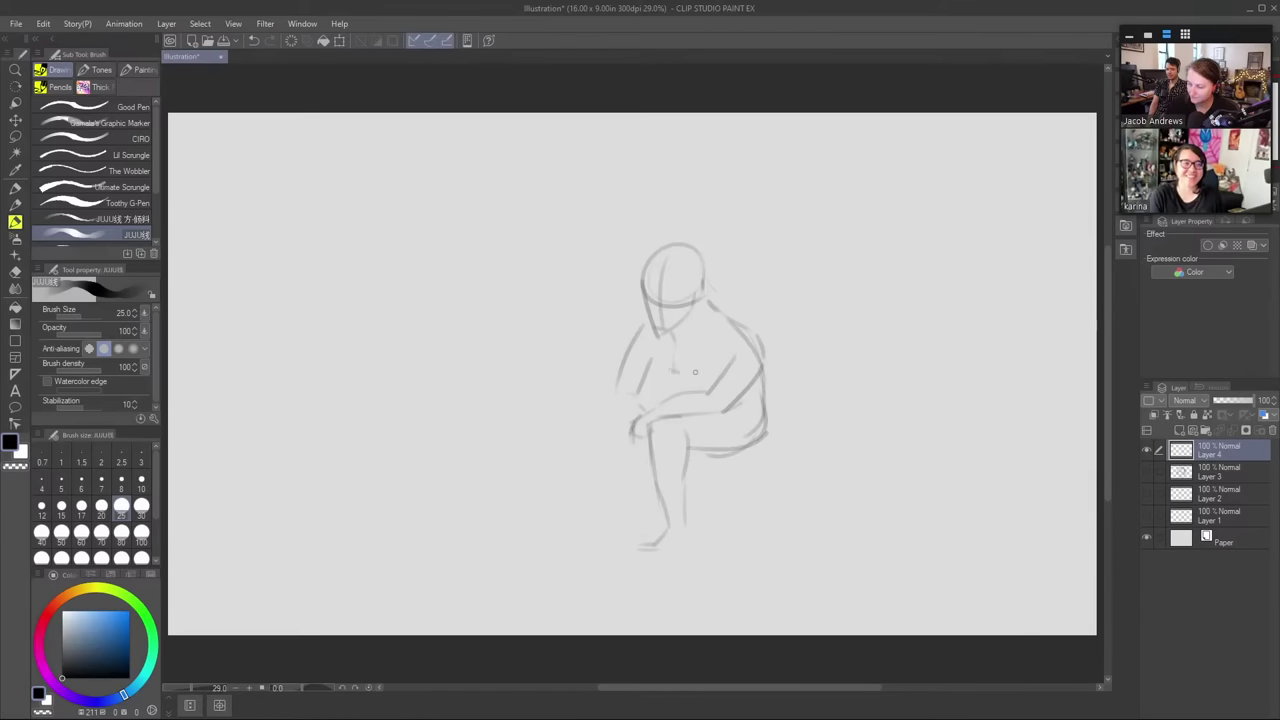
# - Sketch the chest and waist contours between the arms, and add the hip and upper thigh lines across the pelvis
pyautogui.moveTo(662, 363)
pyautogui.mouseDown()
pyautogui.moveTo(709, 363)
pyautogui.moveTo(664, 374)
pyautogui.moveTo(723, 380)
pyautogui.moveTo(658, 349)
pyautogui.moveTo(658, 374)
pyautogui.moveTo(693, 405)
pyautogui.mouseUp()
pyautogui.hotkey('ctrl', 'z')
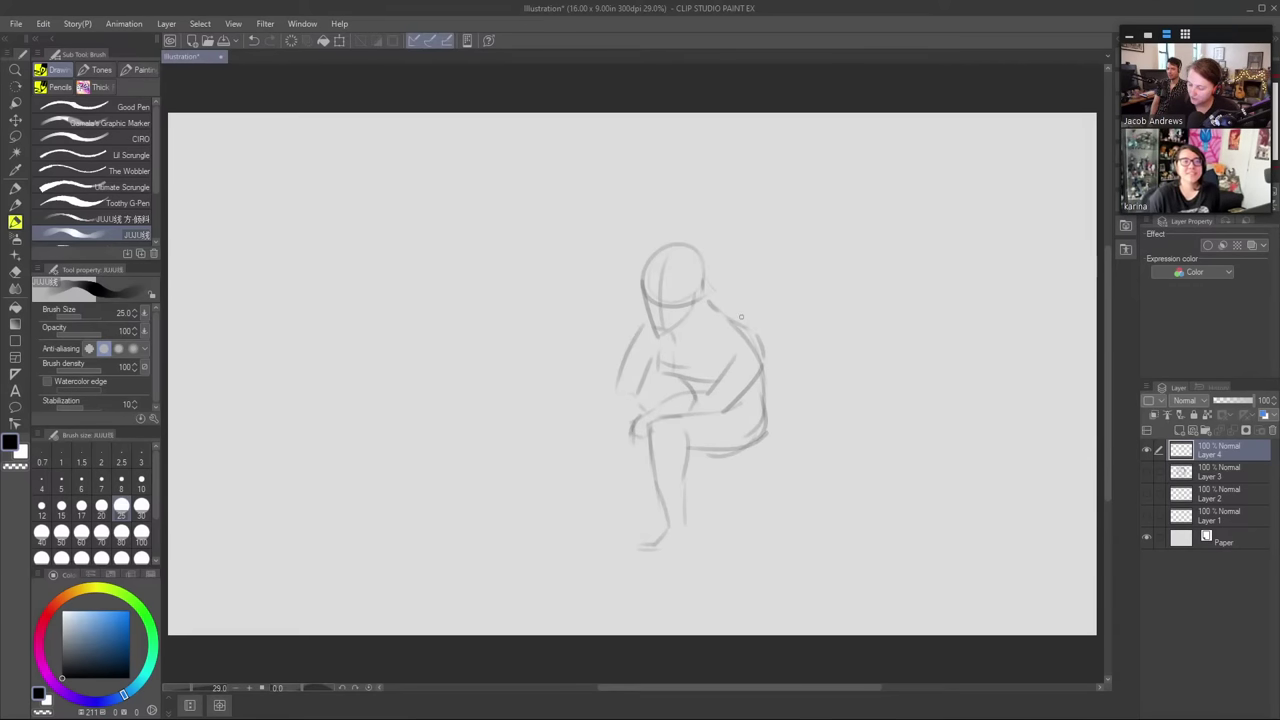
pyautogui.moveTo(631, 444); pyautogui.dragTo(562, 528)
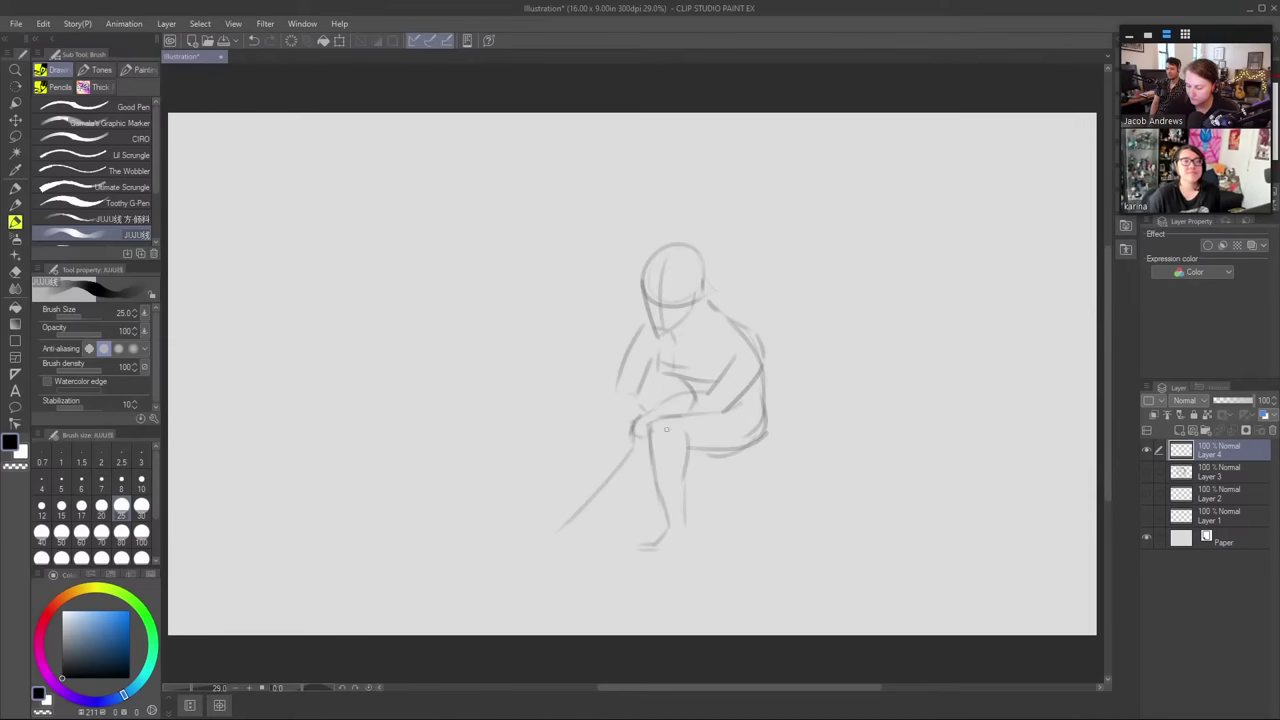
pyautogui.hotkey('ctrl', 'z')
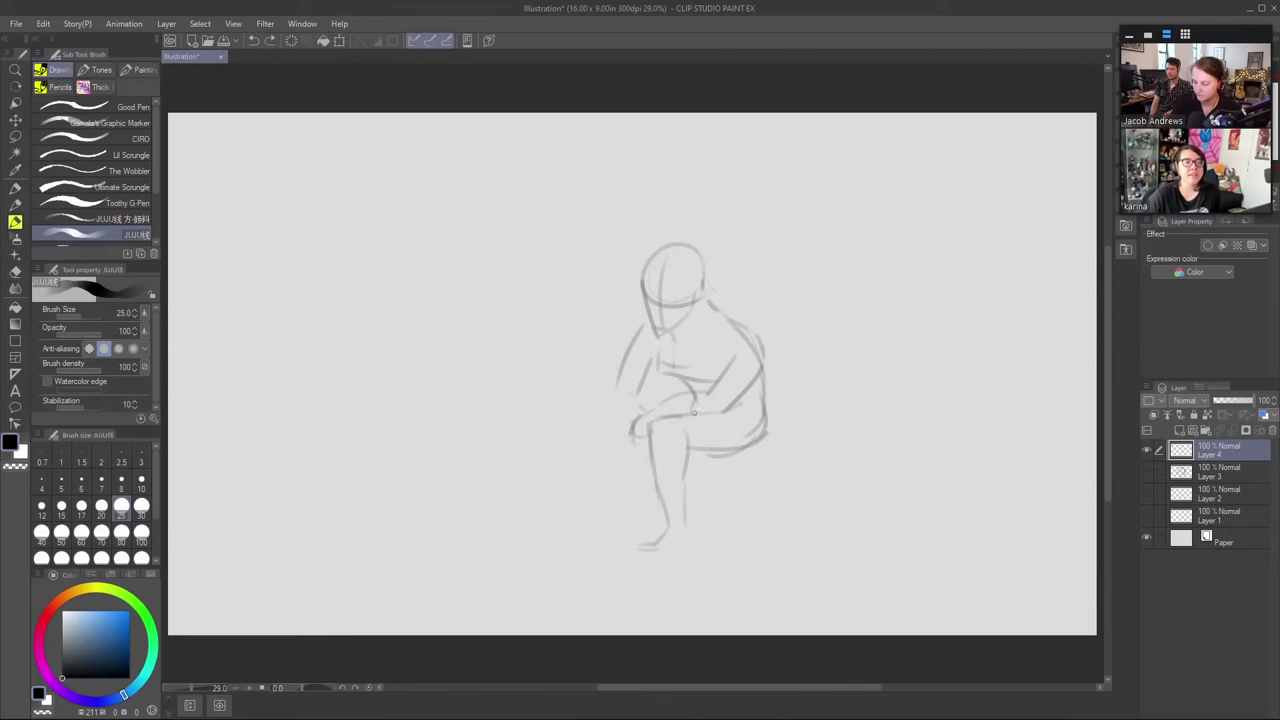
pyautogui.moveTo(688, 414)
pyautogui.mouseDown()
pyautogui.moveTo(727, 404)
pyautogui.moveTo(720, 413)
pyautogui.moveTo(757, 421)
pyautogui.moveTo(733, 415)
pyautogui.moveTo(712, 442)
pyautogui.mouseUp()
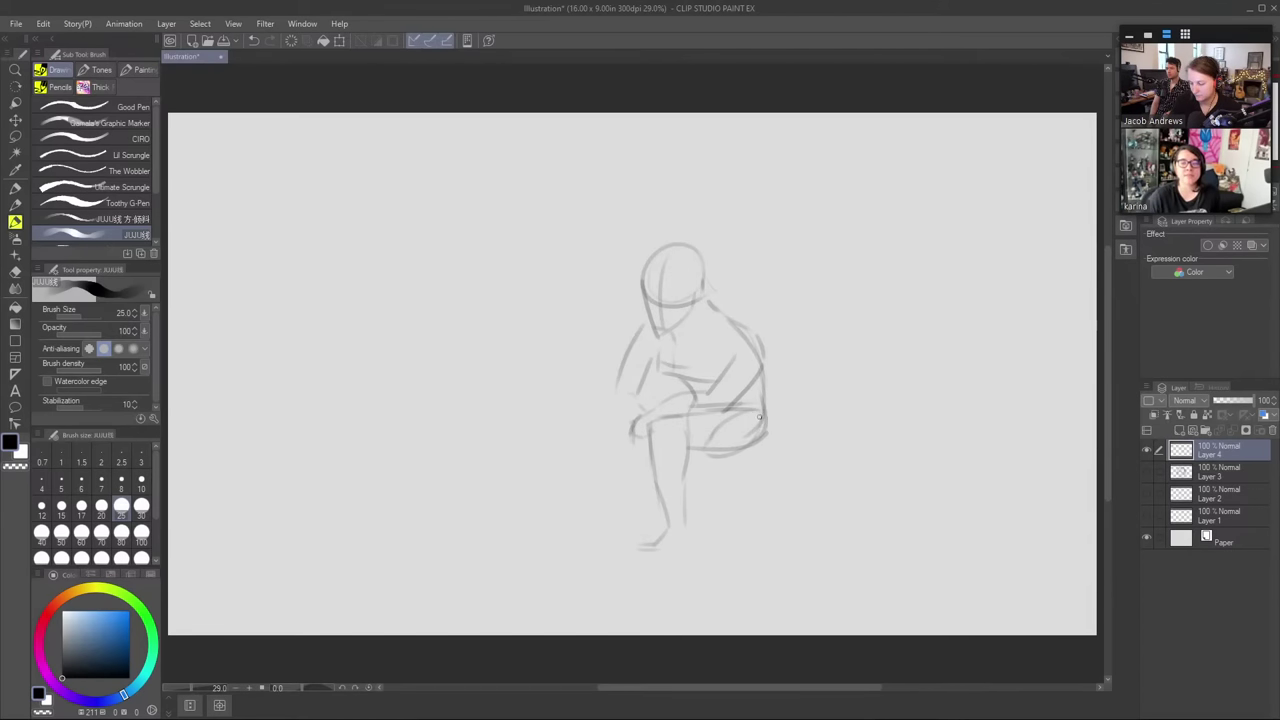
pyautogui.moveTo(760, 424)
pyautogui.mouseDown()
pyautogui.moveTo(713, 450)
pyautogui.moveTo(618, 456)
pyautogui.mouseUp()
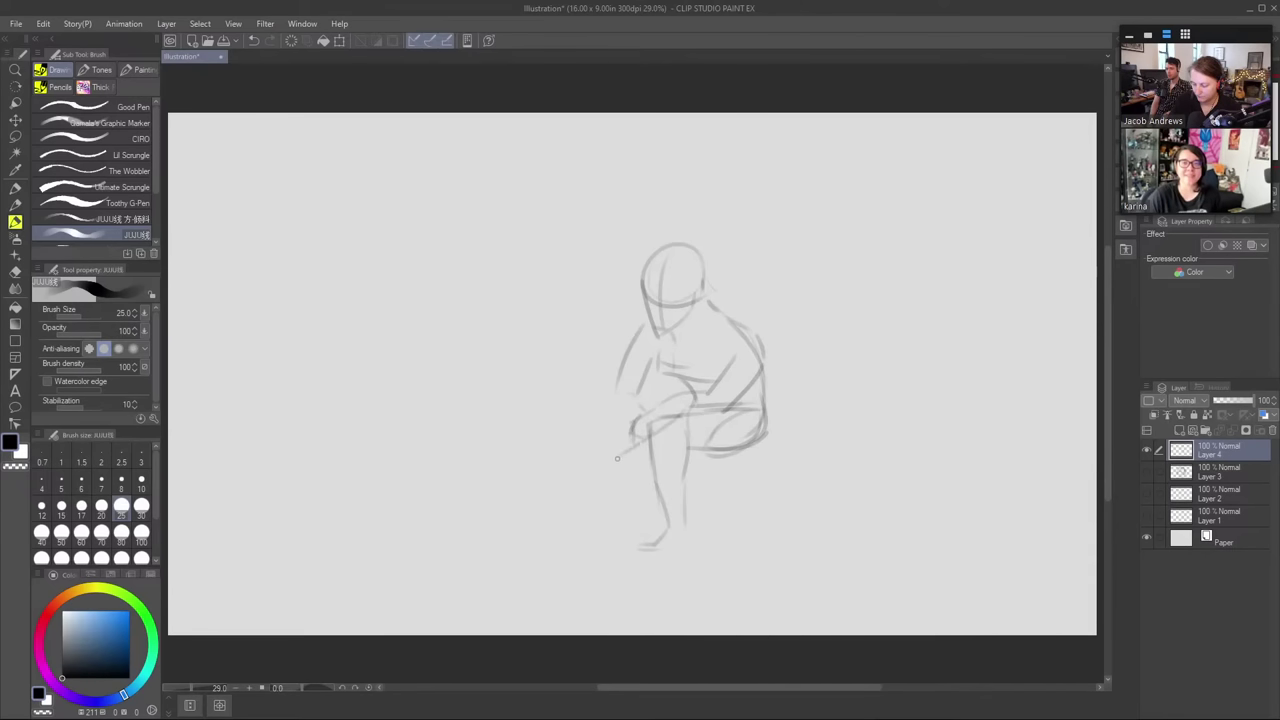
pyautogui.hotkey('ctrl', 'z')
pyautogui.moveTo(688, 410); pyautogui.dragTo(598, 460)
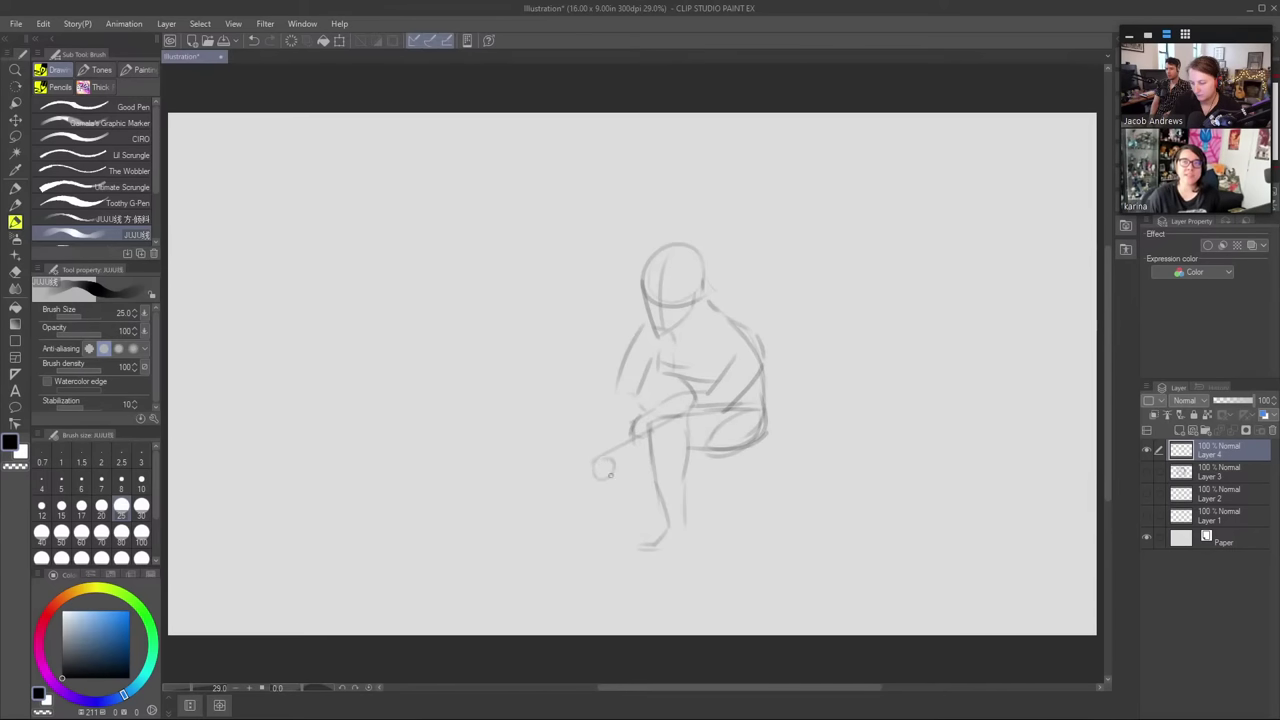
pyautogui.hotkey('ctrl', 'z')
# - Sketch the far leg stretched diagonally forward, with a round knee, curved calf and upturned foot
pyautogui.moveTo(686, 405)
pyautogui.mouseDown()
pyautogui.moveTo(612, 463)
pyautogui.moveTo(631, 475)
pyautogui.moveTo(670, 459)
pyautogui.moveTo(685, 448)
pyautogui.moveTo(559, 498)
pyautogui.moveTo(510, 538)
pyautogui.mouseUp()
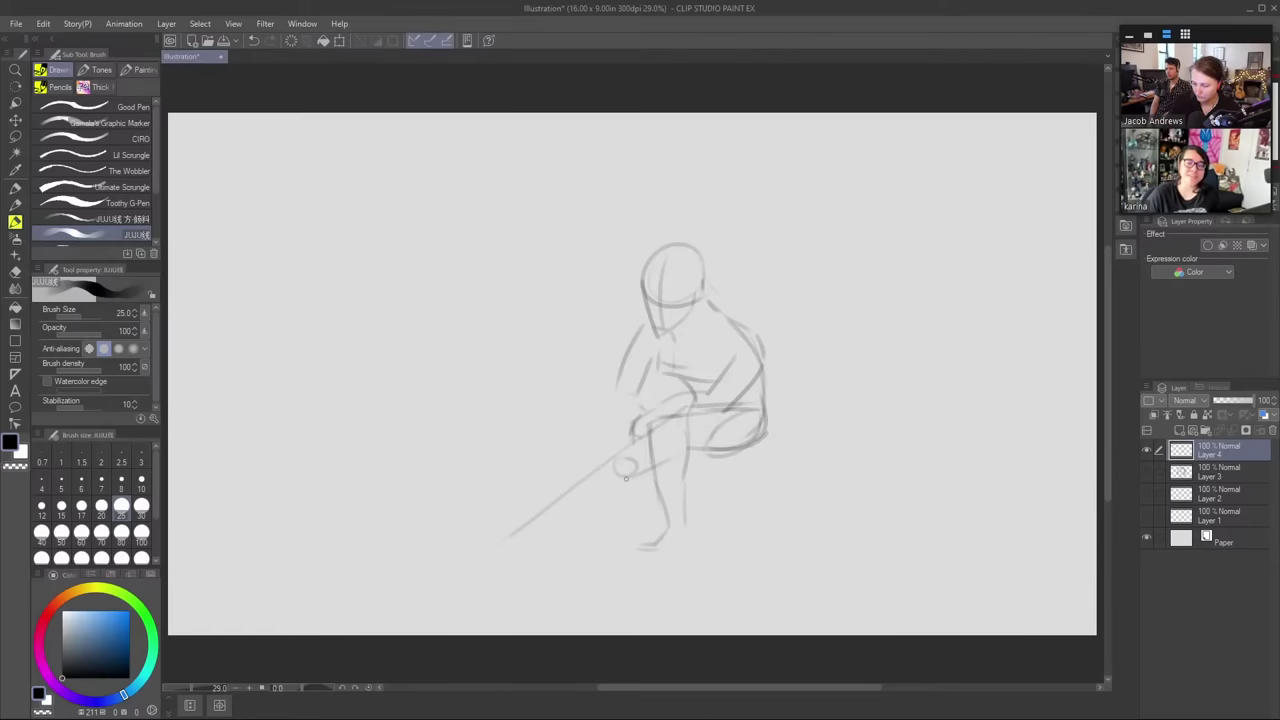
pyautogui.moveTo(632, 476)
pyautogui.mouseDown()
pyautogui.moveTo(532, 539)
pyautogui.moveTo(476, 517)
pyautogui.mouseUp()
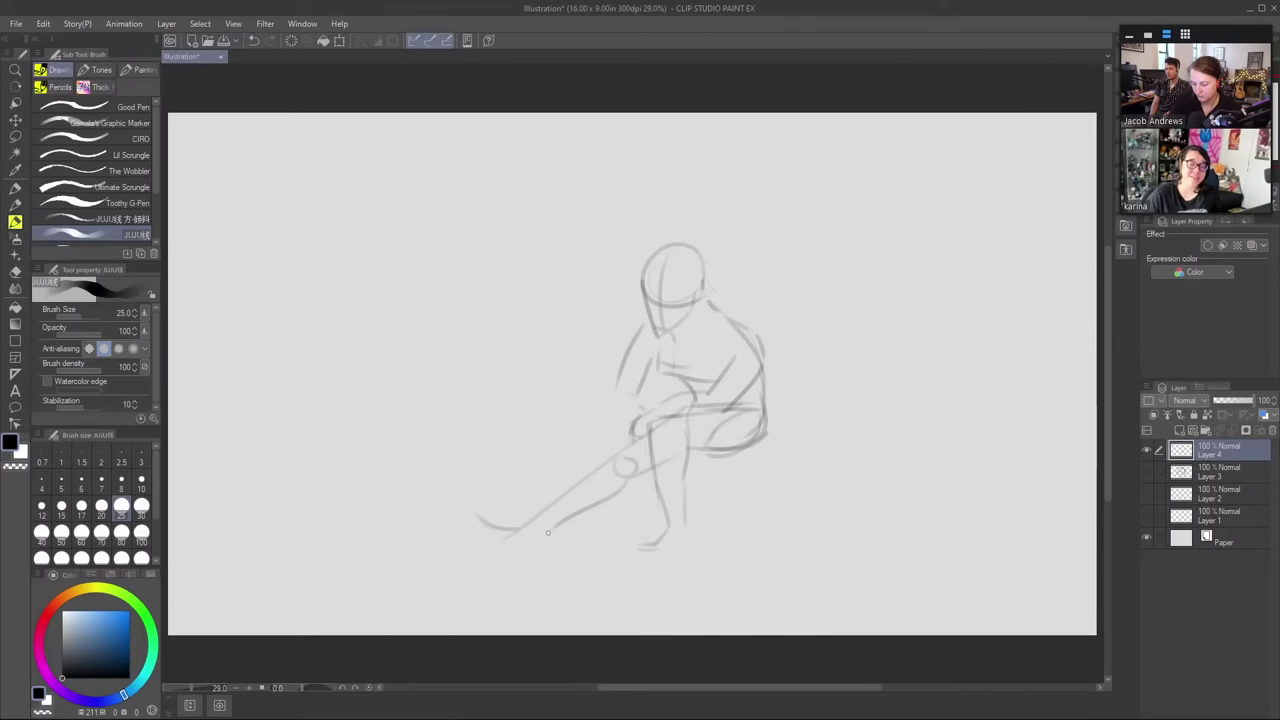
pyautogui.moveTo(550, 532); pyautogui.dragTo(517, 555)
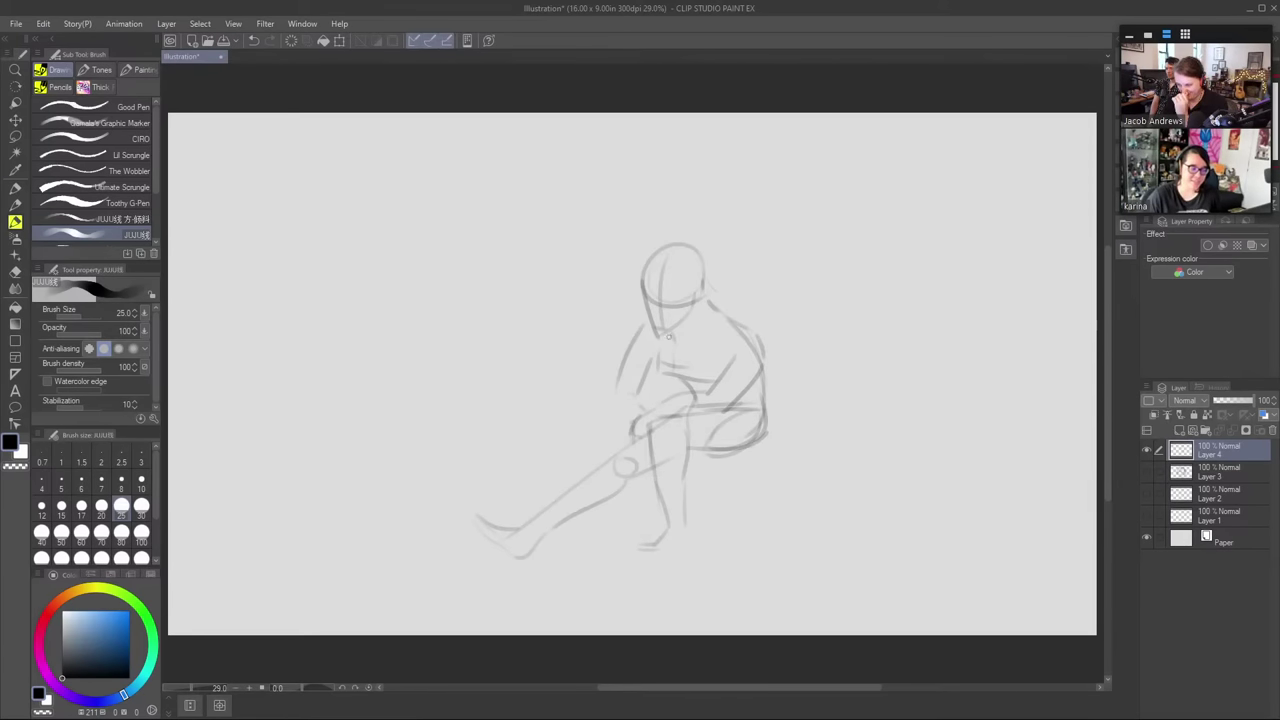
# - Erase the short far arm and the chest lines beneath the chin
pyautogui.press('e')
pyautogui.moveTo(640, 328)
pyautogui.mouseDown()
pyautogui.moveTo(621, 383)
pyautogui.moveTo(646, 371)
pyautogui.mouseUp()
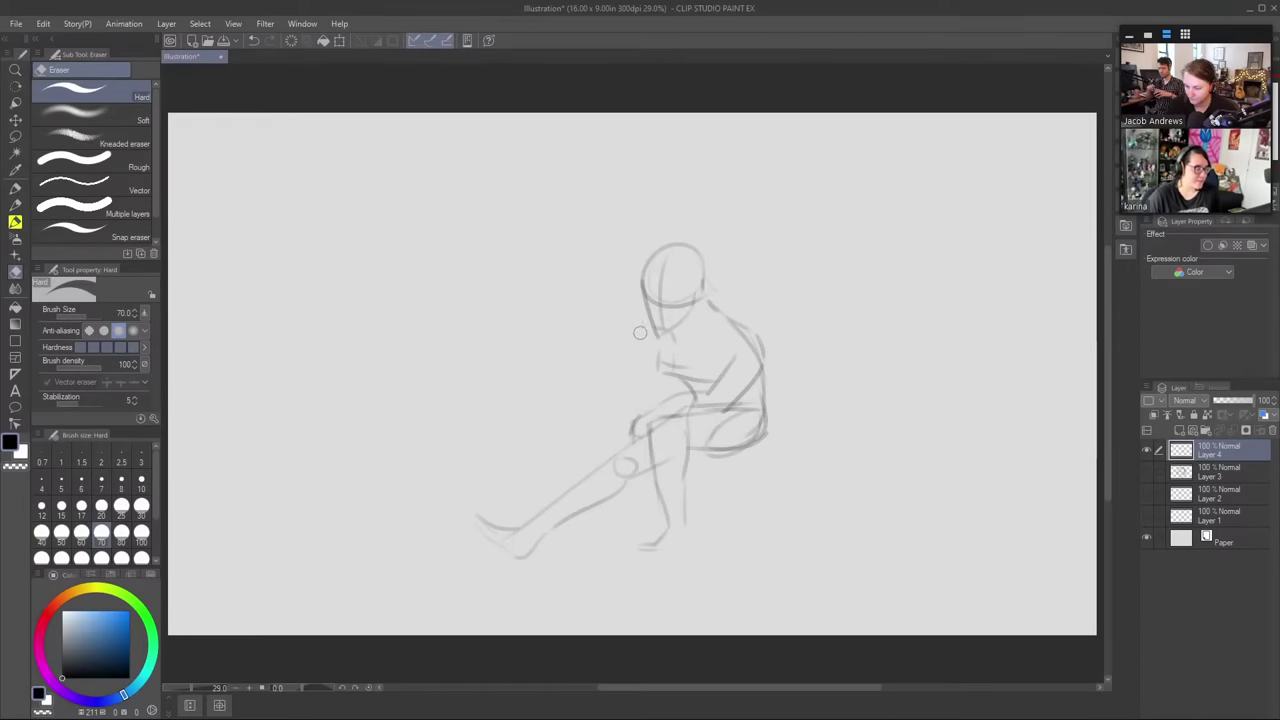
pyautogui.press('b')
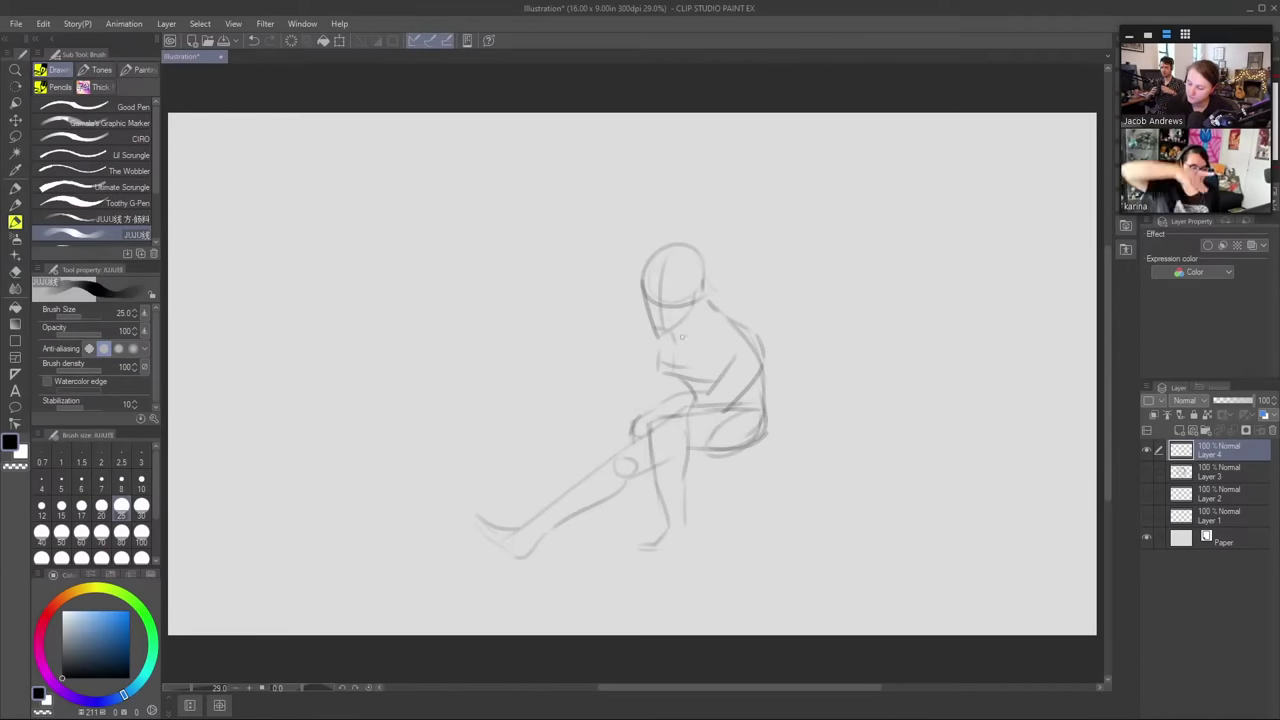
pyautogui.press('e')
pyautogui.moveTo(706, 379)
pyautogui.mouseDown()
pyautogui.moveTo(672, 378)
pyautogui.moveTo(657, 361)
pyautogui.mouseUp()
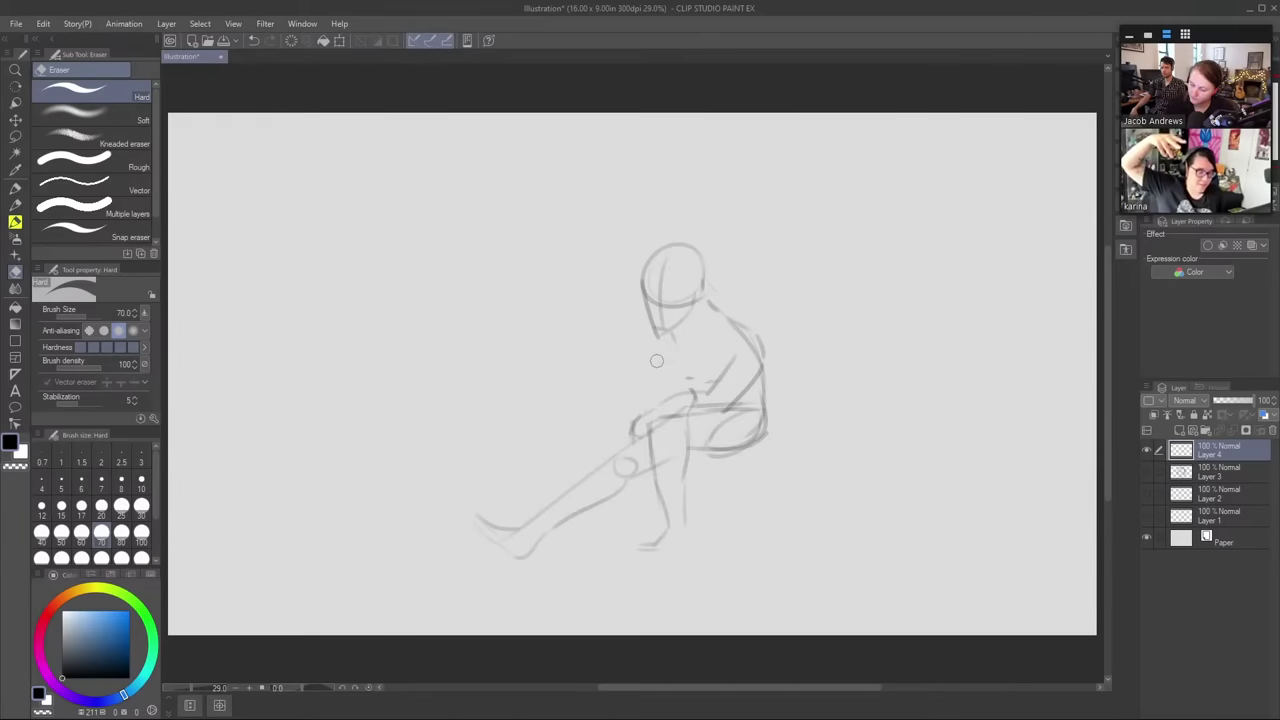
# - Sketch a slanted shoulder line and a long far arm reaching down to a hand on the outstretched leg's shin
pyautogui.press('b')
pyautogui.moveTo(724, 326)
pyautogui.mouseDown()
pyautogui.moveTo(645, 353)
pyautogui.moveTo(728, 297)
pyautogui.moveTo(557, 460)
pyautogui.mouseUp()
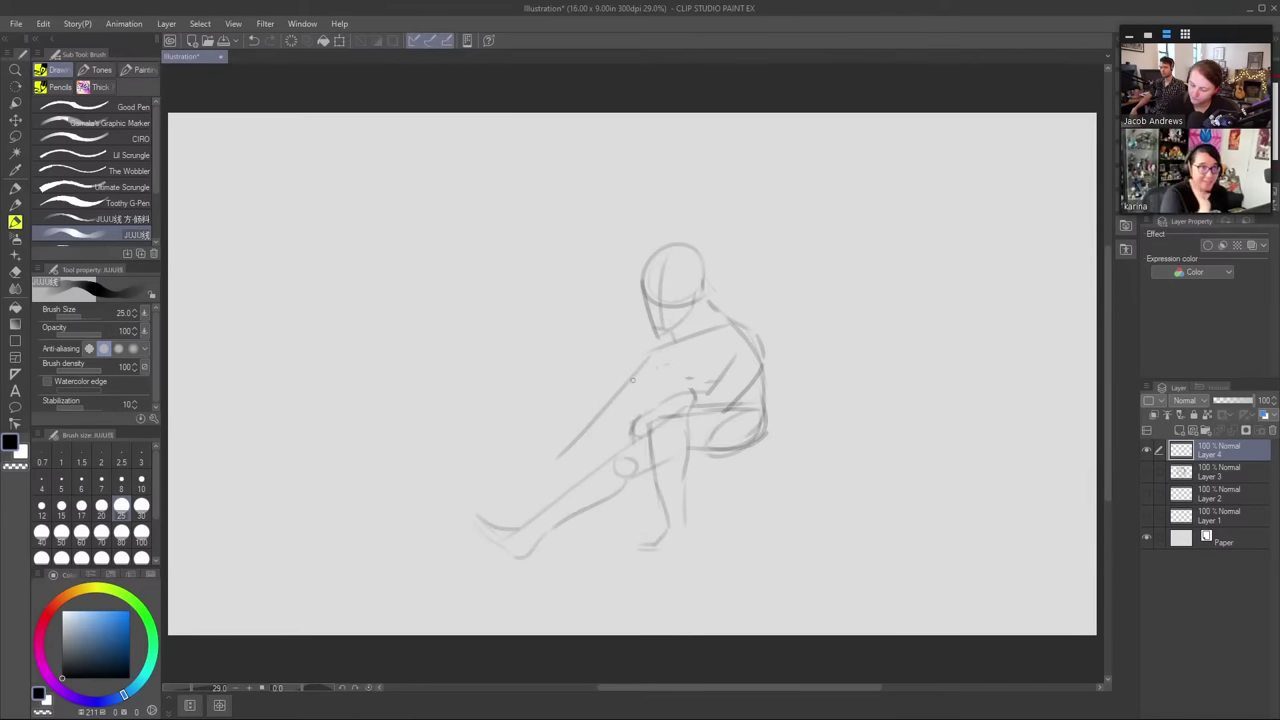
pyautogui.hotkey('ctrl', 'z')
pyautogui.moveTo(650, 360)
pyautogui.mouseDown()
pyautogui.moveTo(556, 477)
pyautogui.moveTo(550, 515)
pyautogui.moveTo(564, 492)
pyautogui.moveTo(539, 516)
pyautogui.mouseUp()
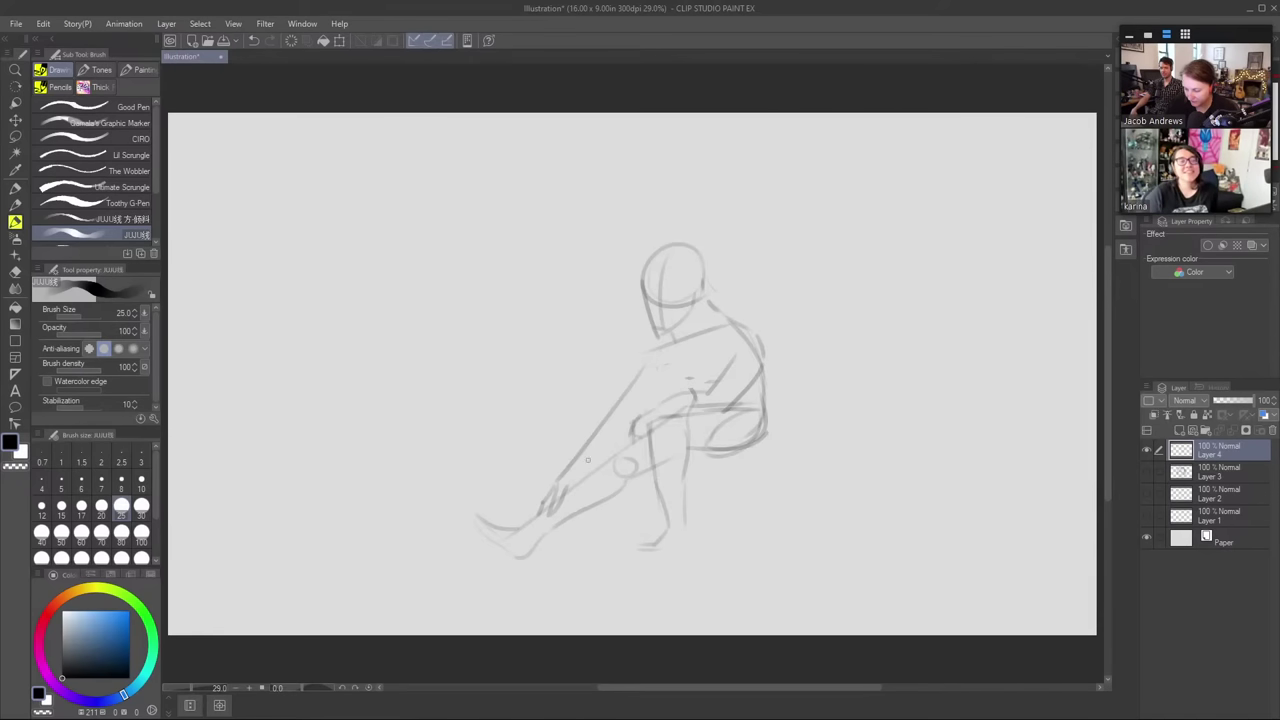
pyautogui.moveTo(605, 451); pyautogui.dragTo(572, 476)
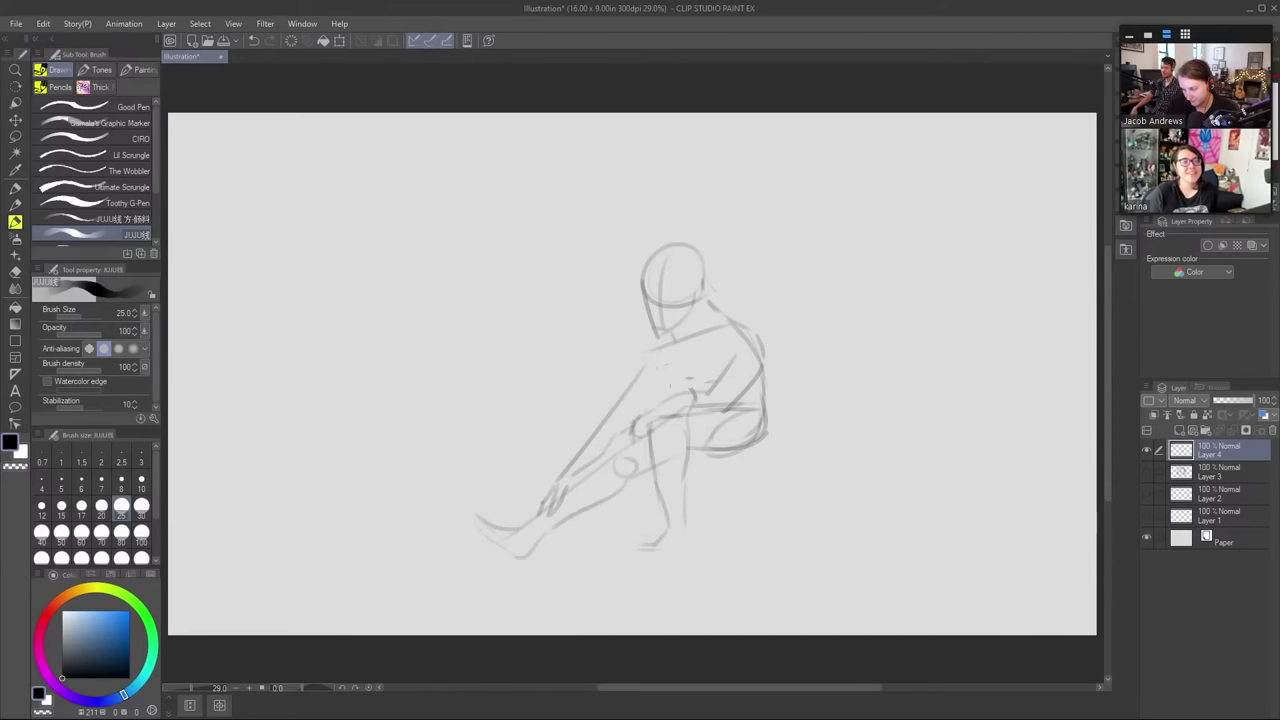
# - Sketch the front contour of the chest down towards the waist and strengthen the line from neck to near shoulder
pyautogui.moveTo(661, 354)
pyautogui.mouseDown()
pyautogui.moveTo(668, 386)
pyautogui.moveTo(690, 389)
pyautogui.mouseUp()
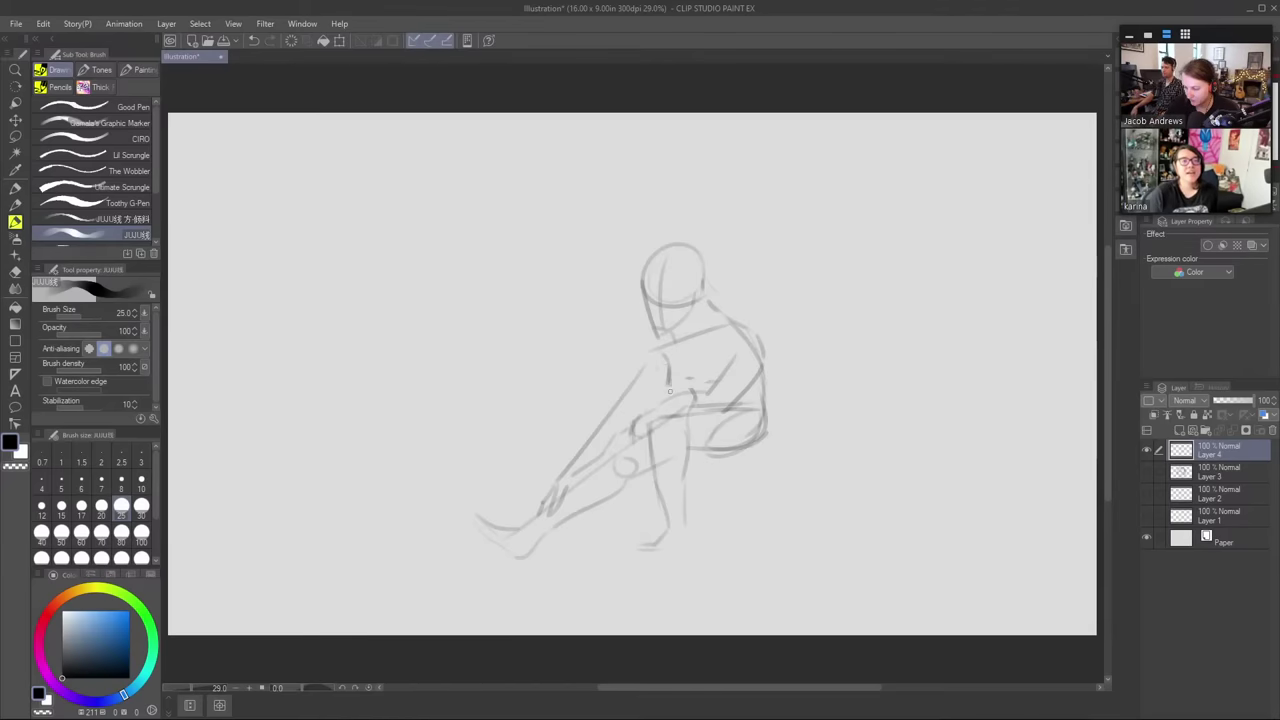
pyautogui.press('e')
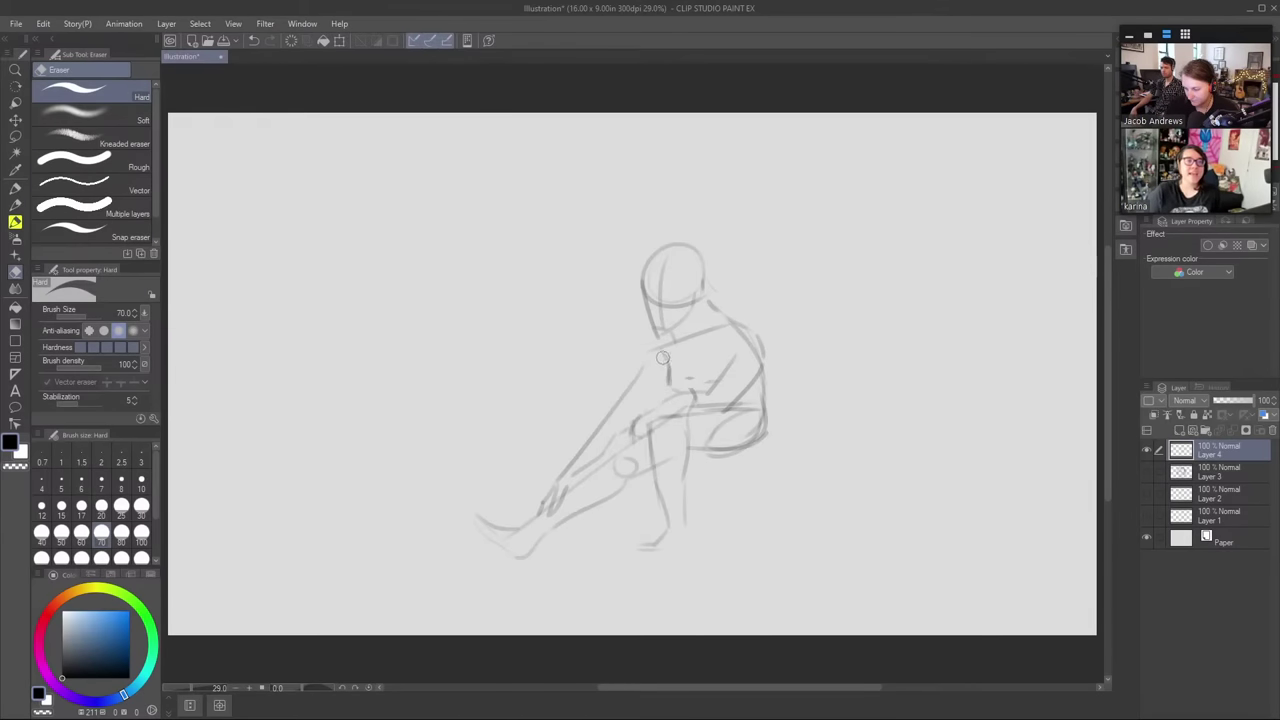
pyautogui.press('b')
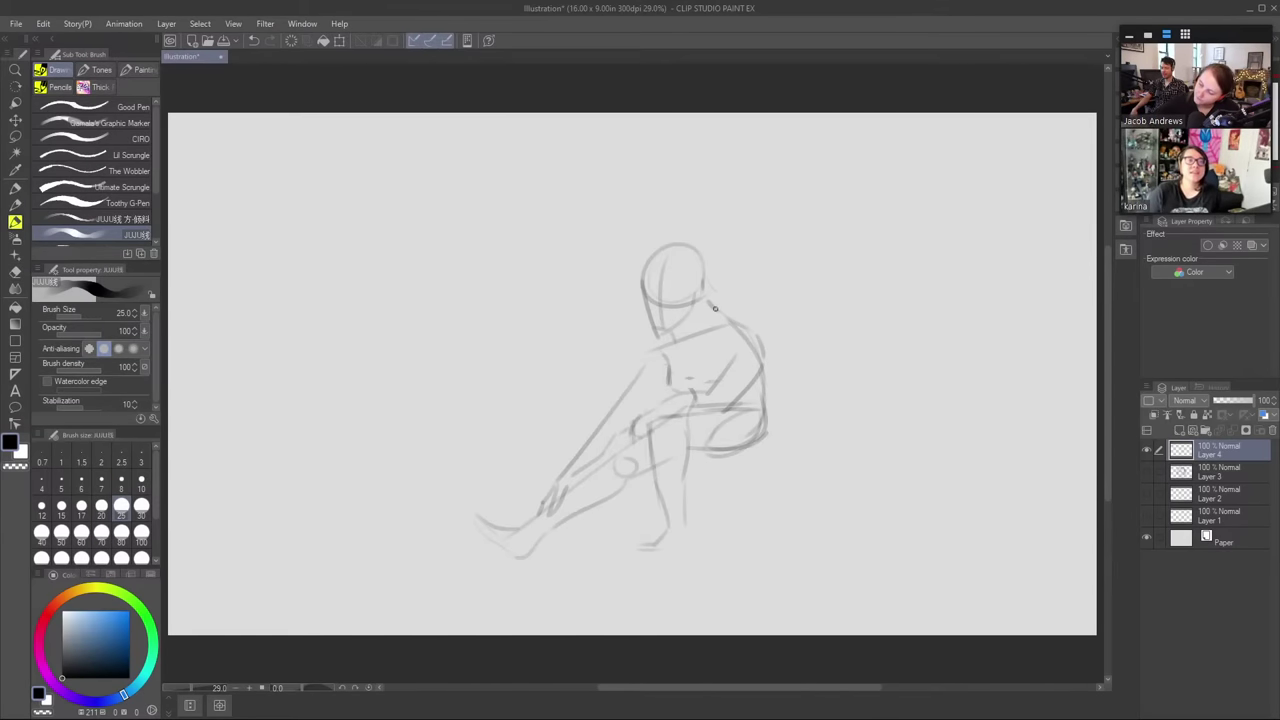
pyautogui.moveTo(712, 306); pyautogui.dragTo(755, 344)
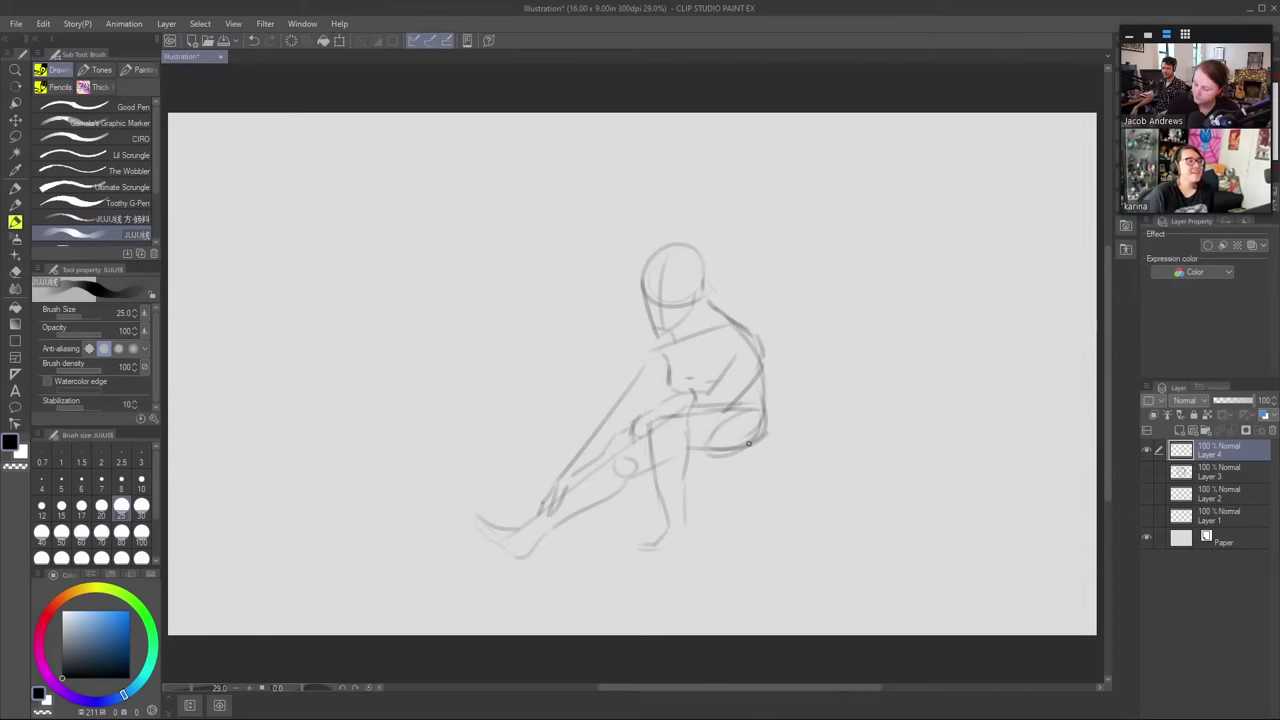
# - Sketch a flat stool seat with one splayed leg under the figure, and add a contour line to the near ankle
pyautogui.moveTo(748, 449)
pyautogui.mouseDown()
pyautogui.moveTo(783, 449)
pyautogui.moveTo(704, 456)
pyautogui.mouseUp()
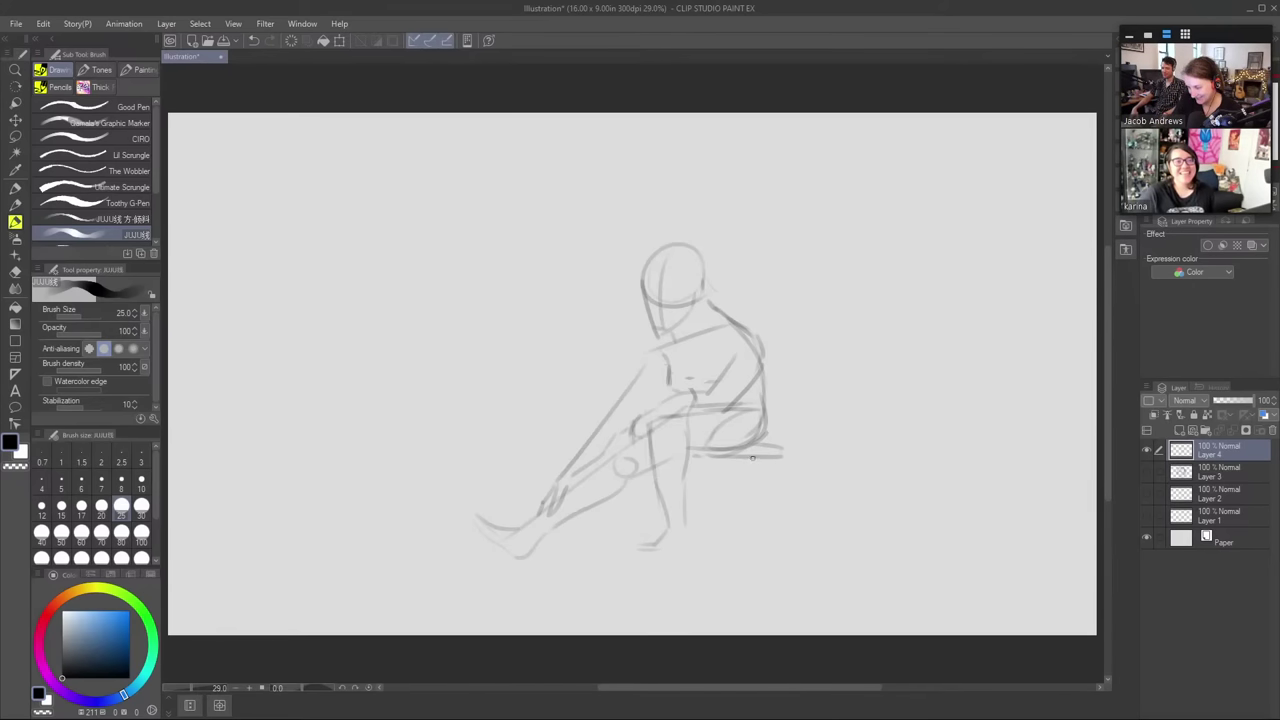
pyautogui.moveTo(738, 468)
pyautogui.mouseDown()
pyautogui.moveTo(683, 468)
pyautogui.moveTo(759, 549)
pyautogui.moveTo(755, 515)
pyautogui.mouseUp()
pyautogui.hotkey('ctrl', 'z')
pyautogui.hotkey('ctrl', 'z')
pyautogui.moveTo(741, 470); pyautogui.dragTo(752, 536)
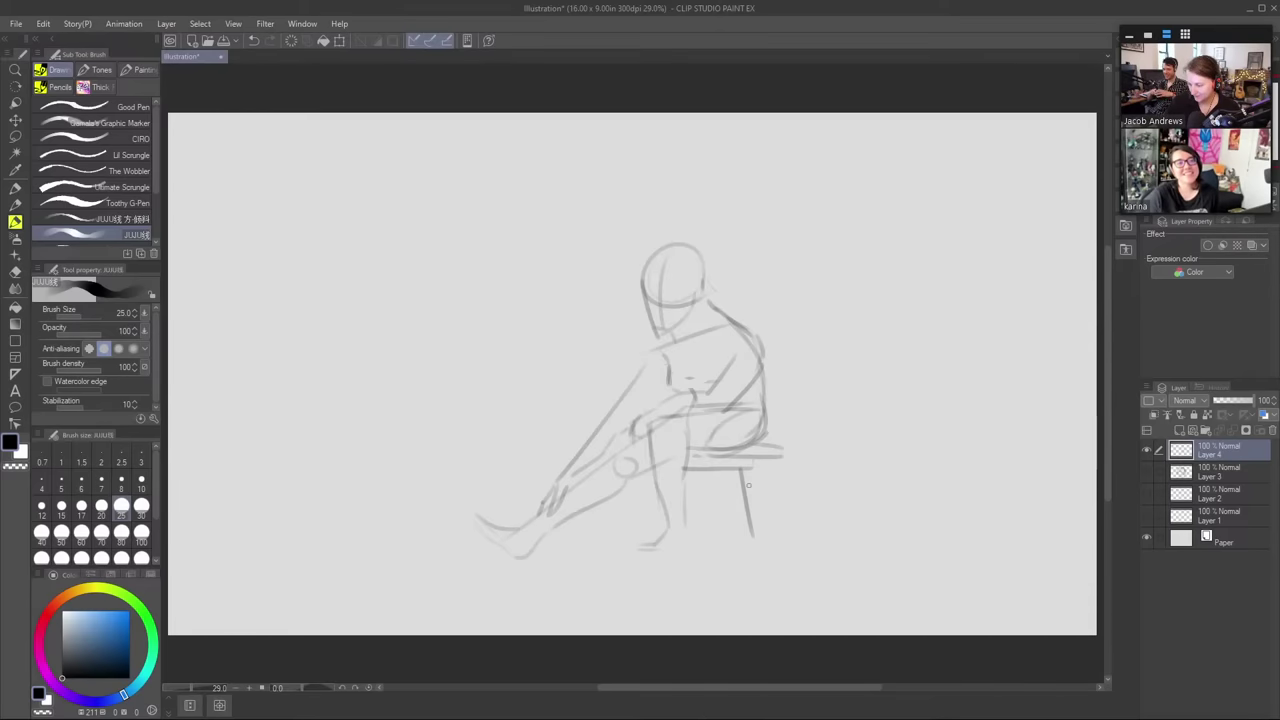
pyautogui.moveTo(754, 470)
pyautogui.mouseDown()
pyautogui.moveTo(764, 537)
pyautogui.moveTo(753, 545)
pyautogui.mouseUp()
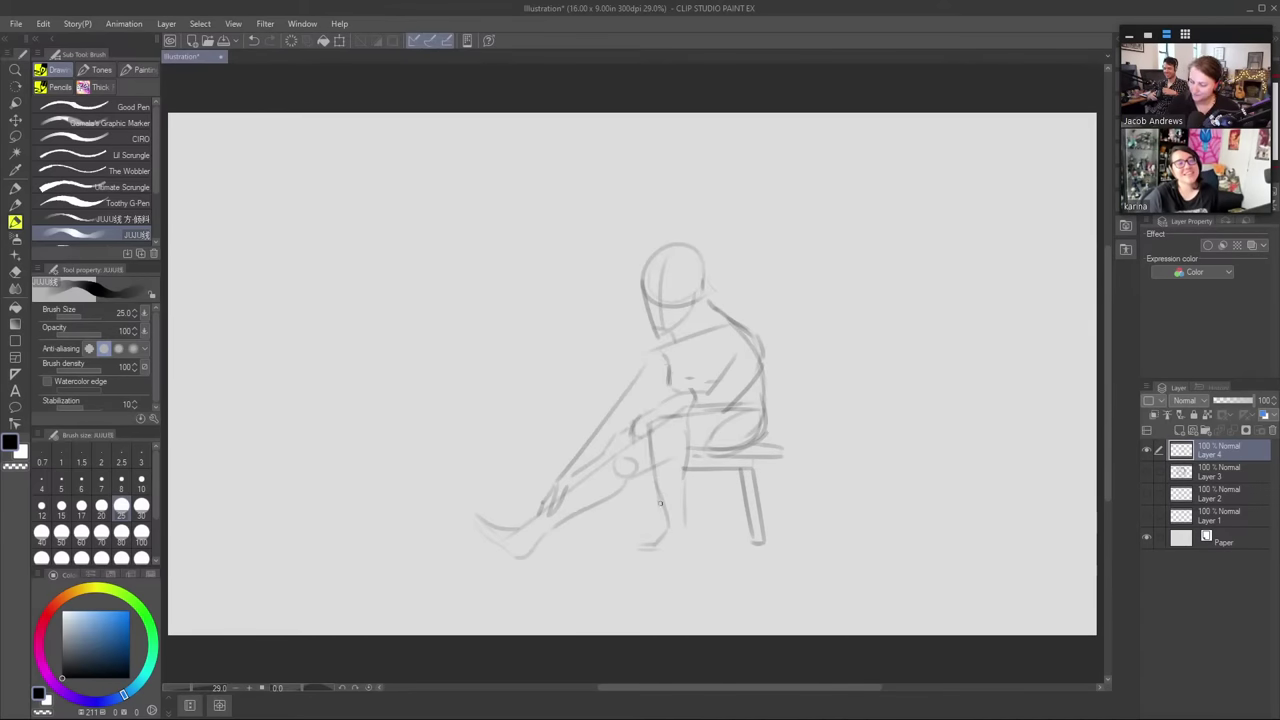
pyautogui.moveTo(659, 498); pyautogui.dragTo(650, 525)
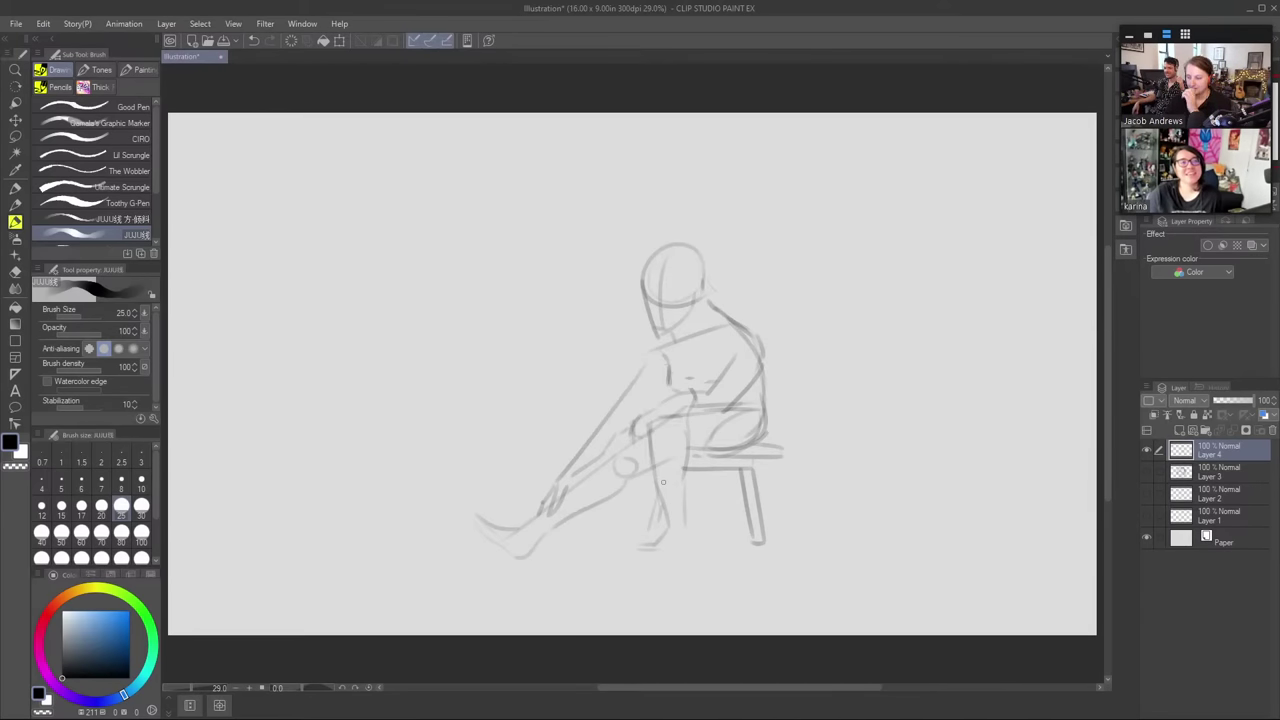
# - Add a raster layer above the figure sketch and try the thinner JUJU brush for linework, raising its size to 30
pyautogui.click(1178, 430)
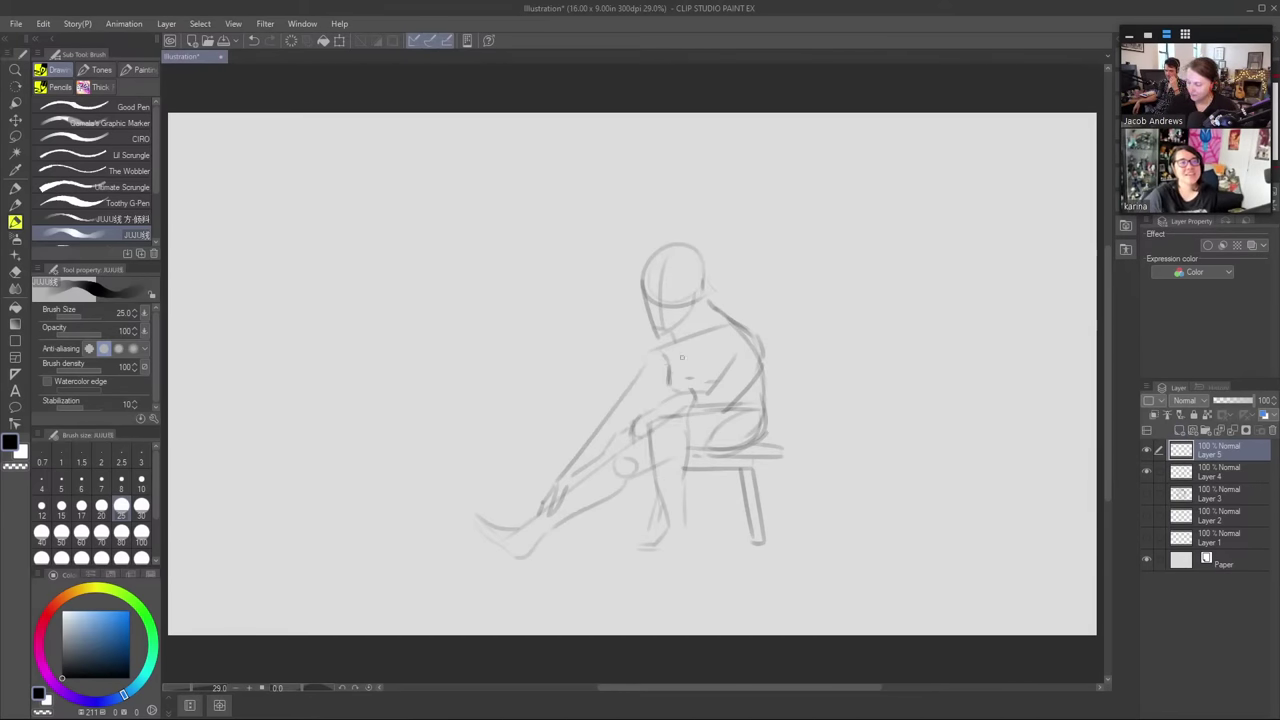
pyautogui.click(102, 218)
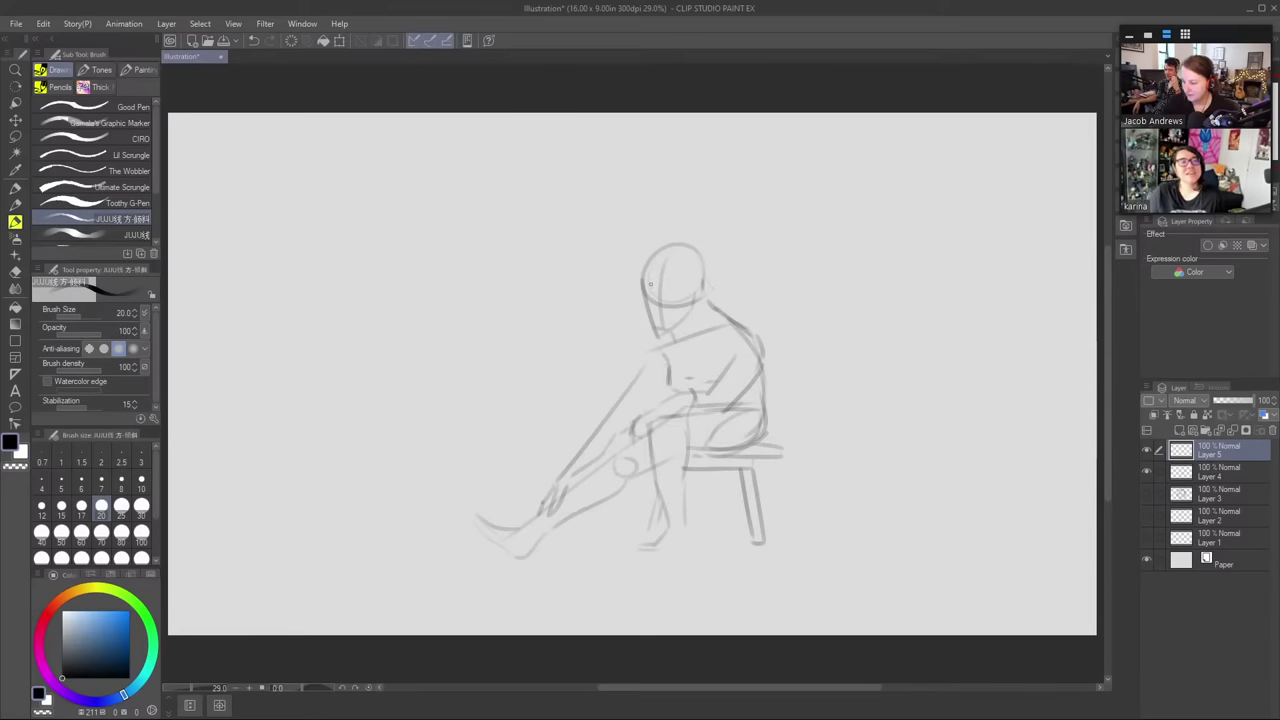
pyautogui.moveTo(646, 284); pyautogui.dragTo(656, 288)
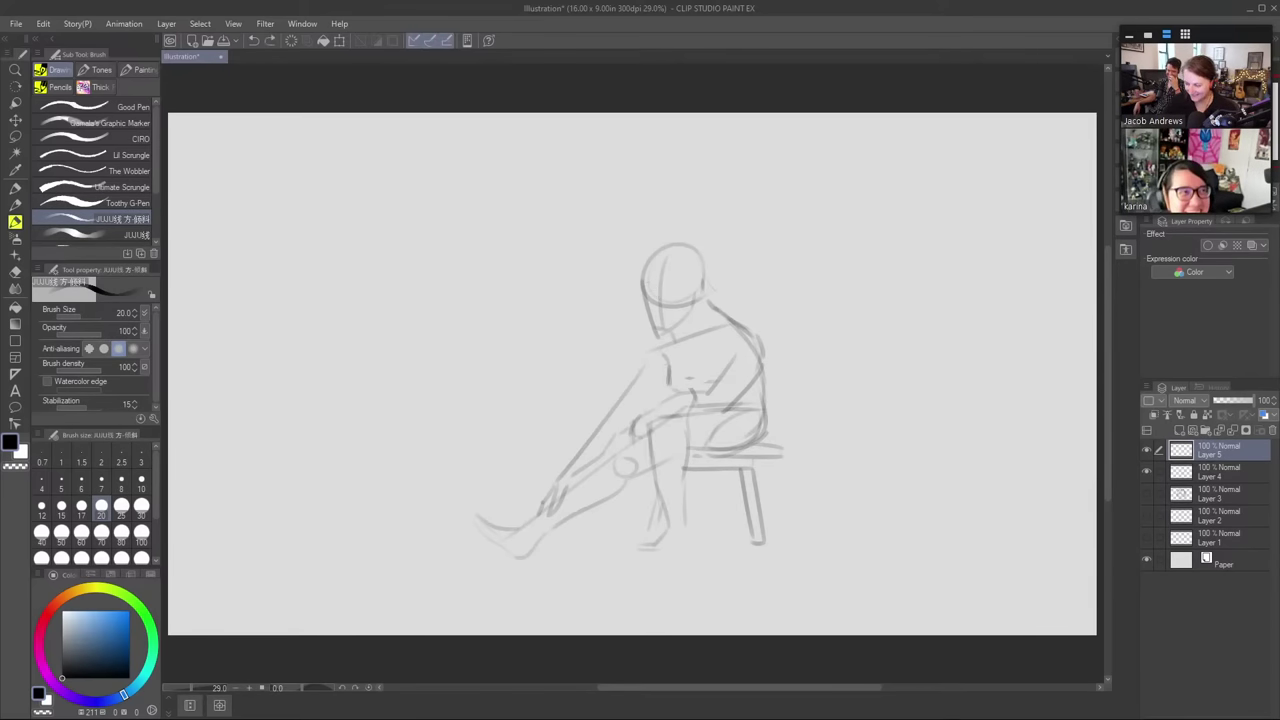
pyautogui.press(']')
pyautogui.press(']')
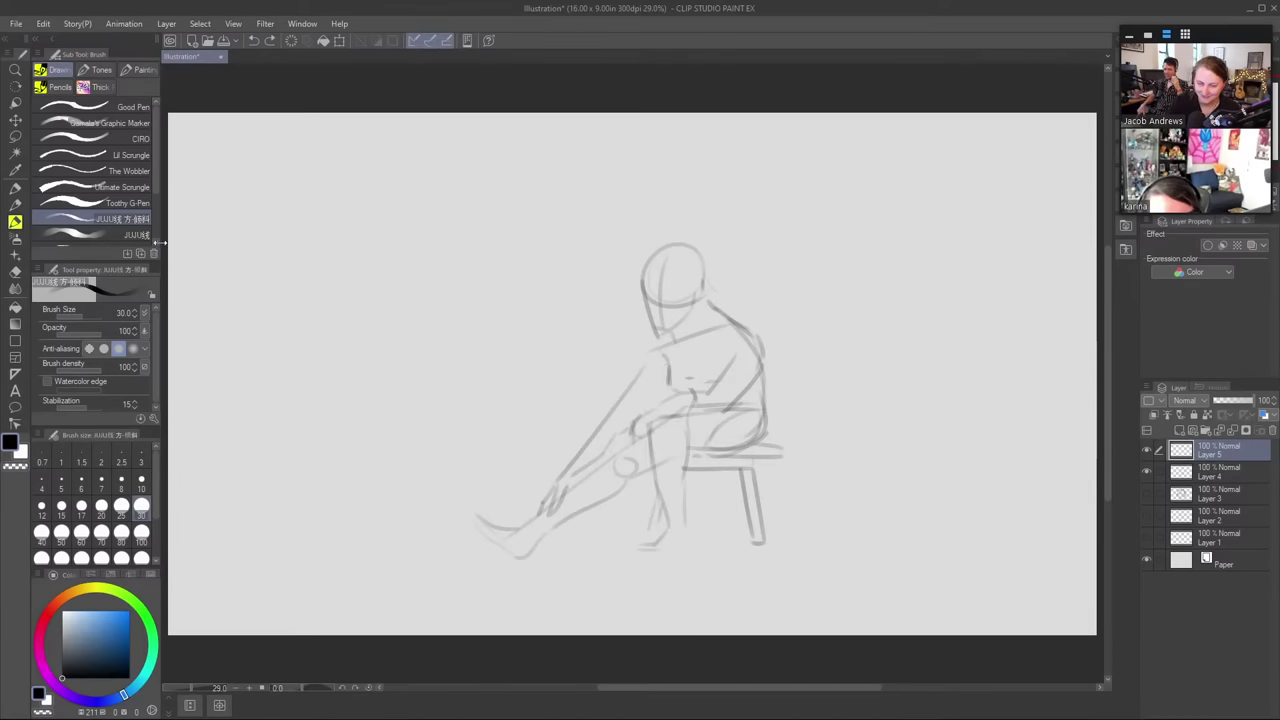
# - Ink the brow and nose lines with the Toothy G-Pen at size 15, and check them with Layer 4 briefly hidden
pyautogui.click(115, 200)
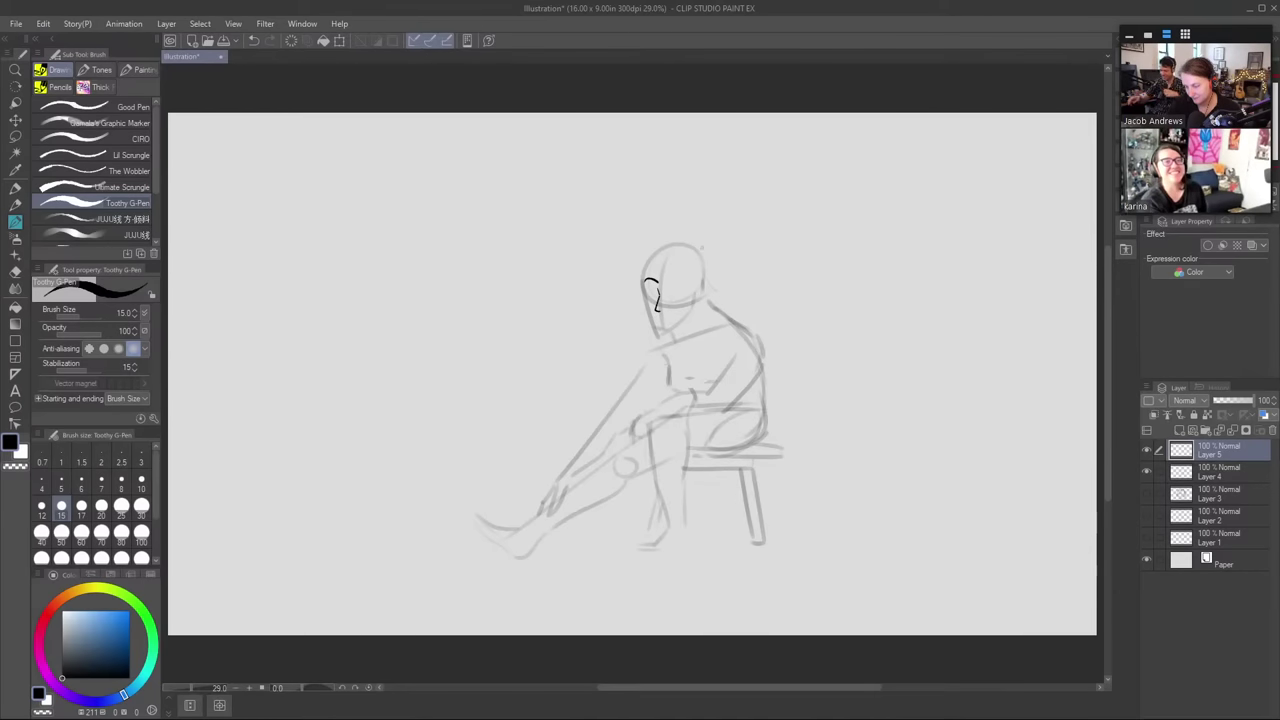
pyautogui.click(1147, 471)
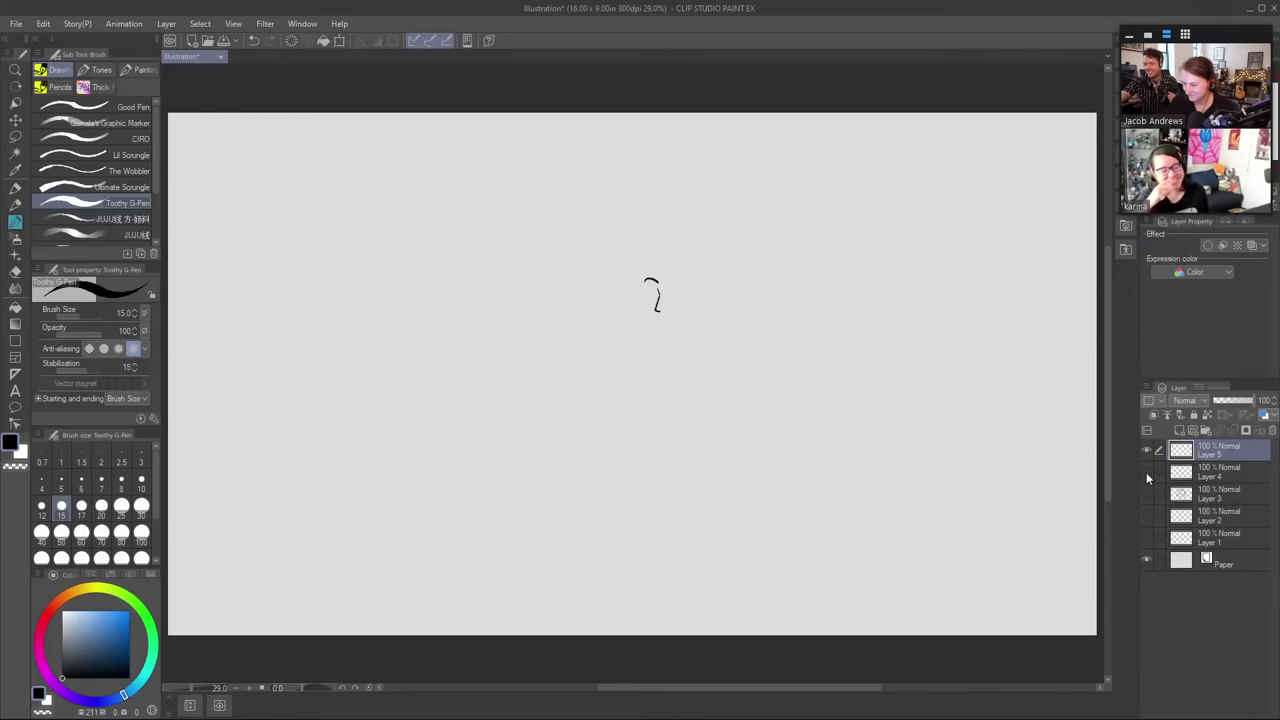
pyautogui.click(1147, 471)
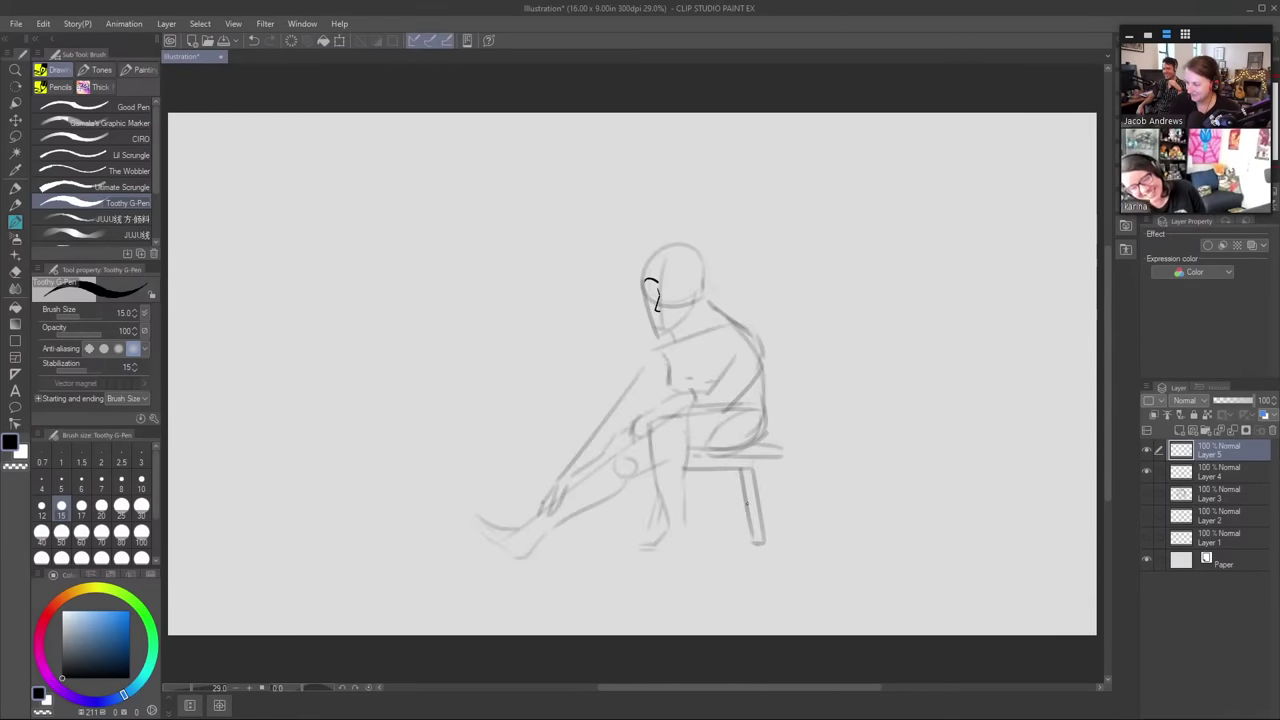
# - Ink the near eyebrow and small arched eyes under both brows, and erase the eyes with the hard eraser
pyautogui.press('e')
pyautogui.moveTo(650, 281); pyautogui.dragTo(691, 290)
pyautogui.press('p')
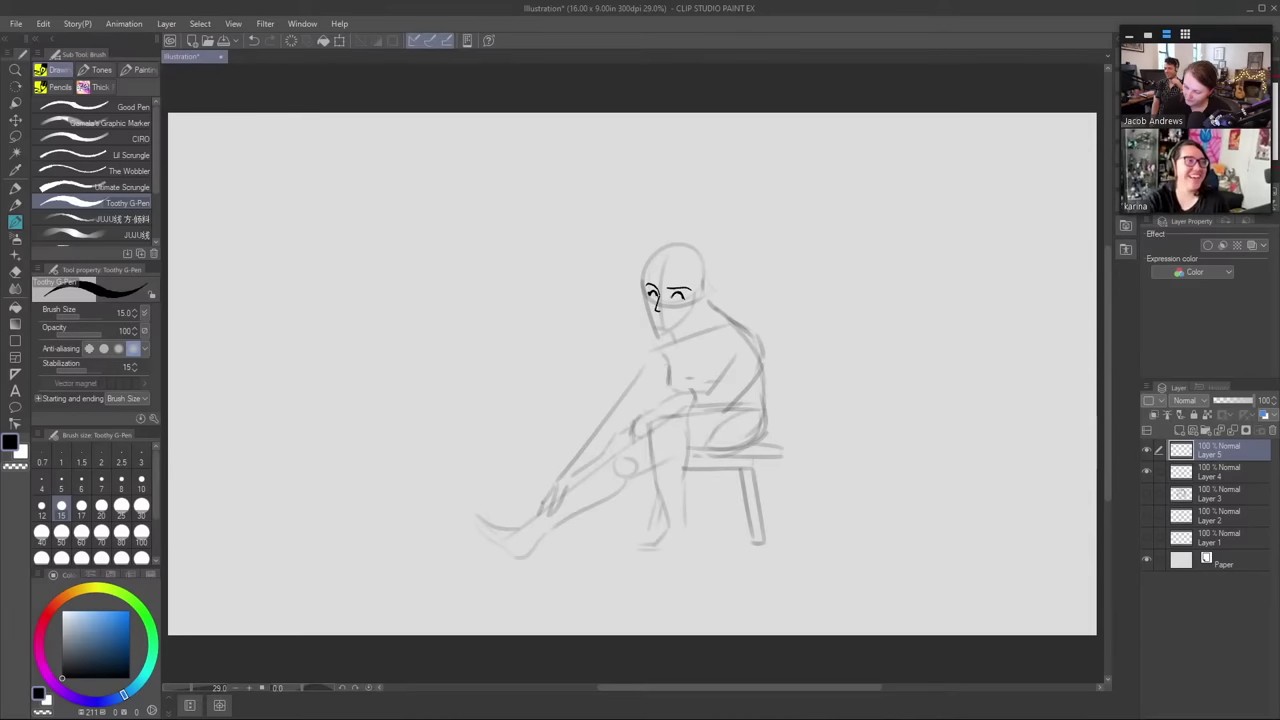
pyautogui.press('e')
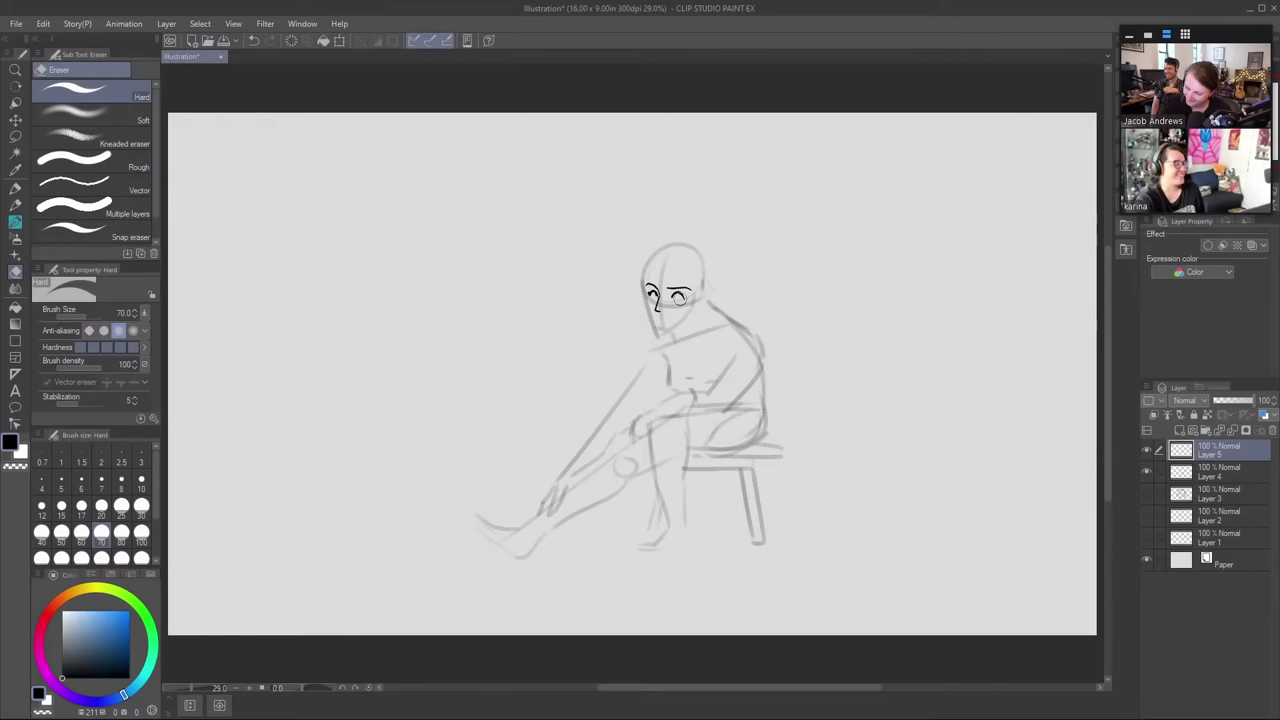
pyautogui.press('b')
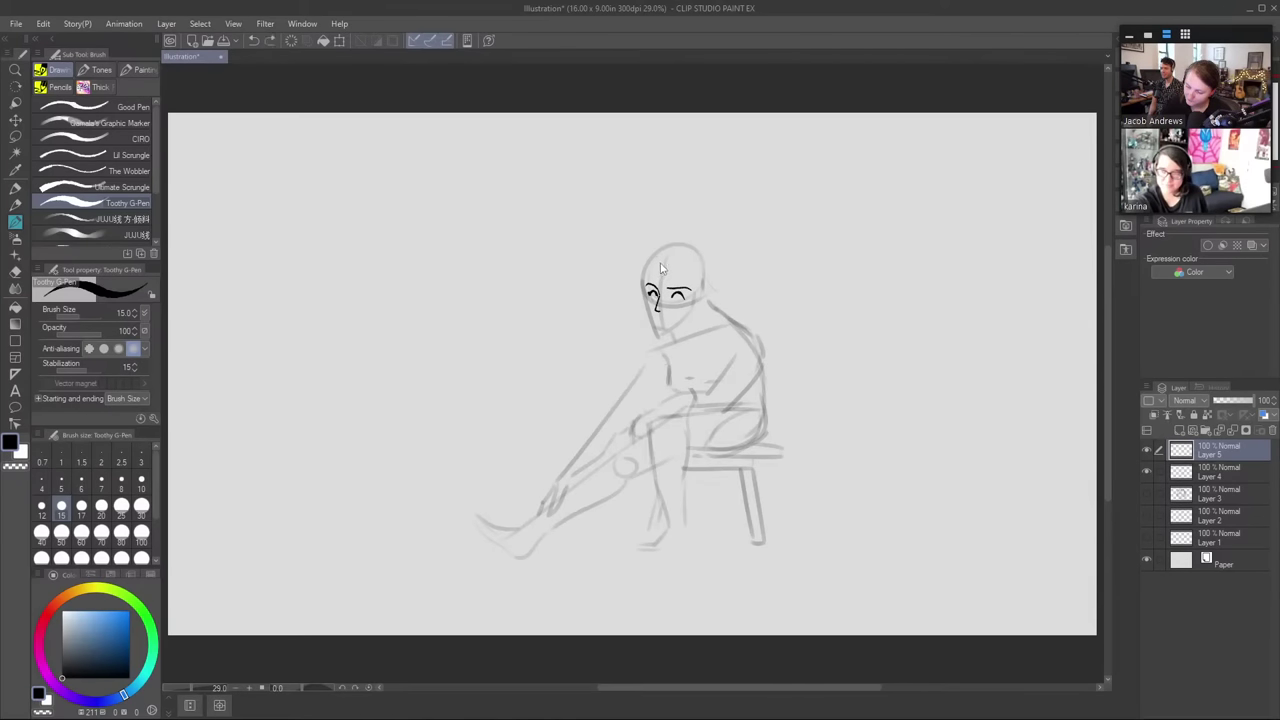
pyautogui.press('e')
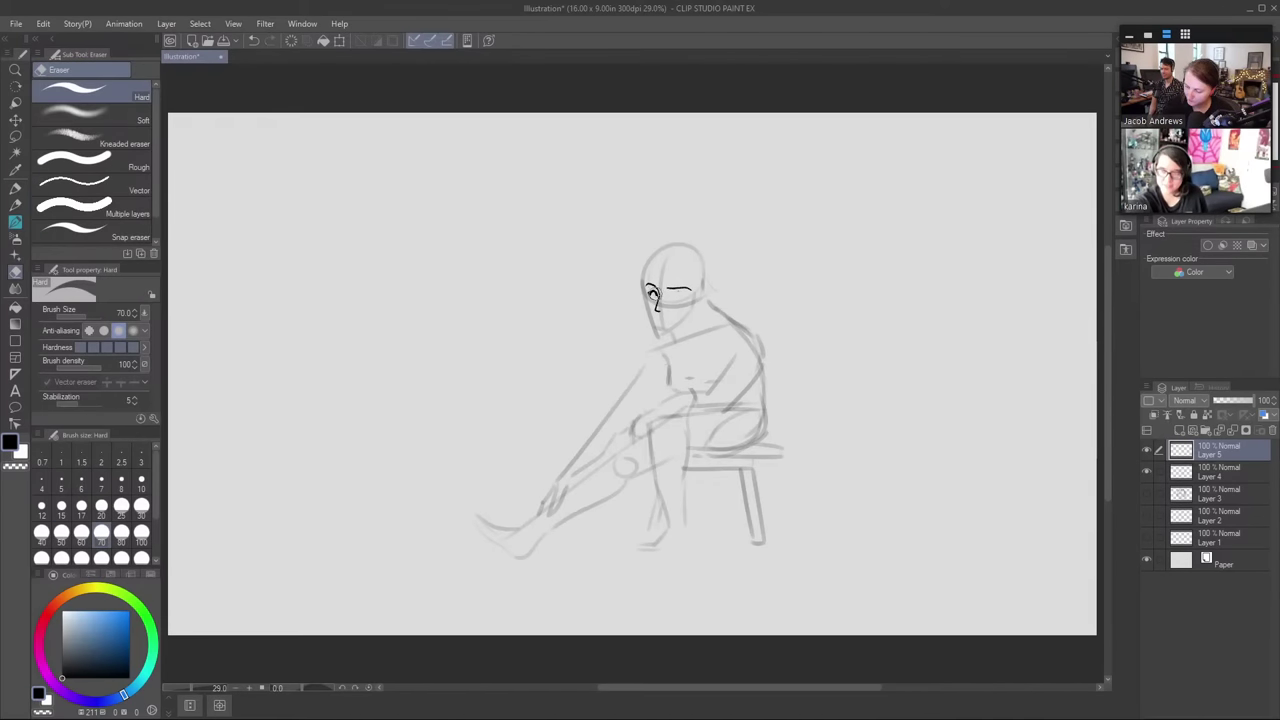
pyautogui.moveTo(680, 295); pyautogui.dragTo(650, 292)
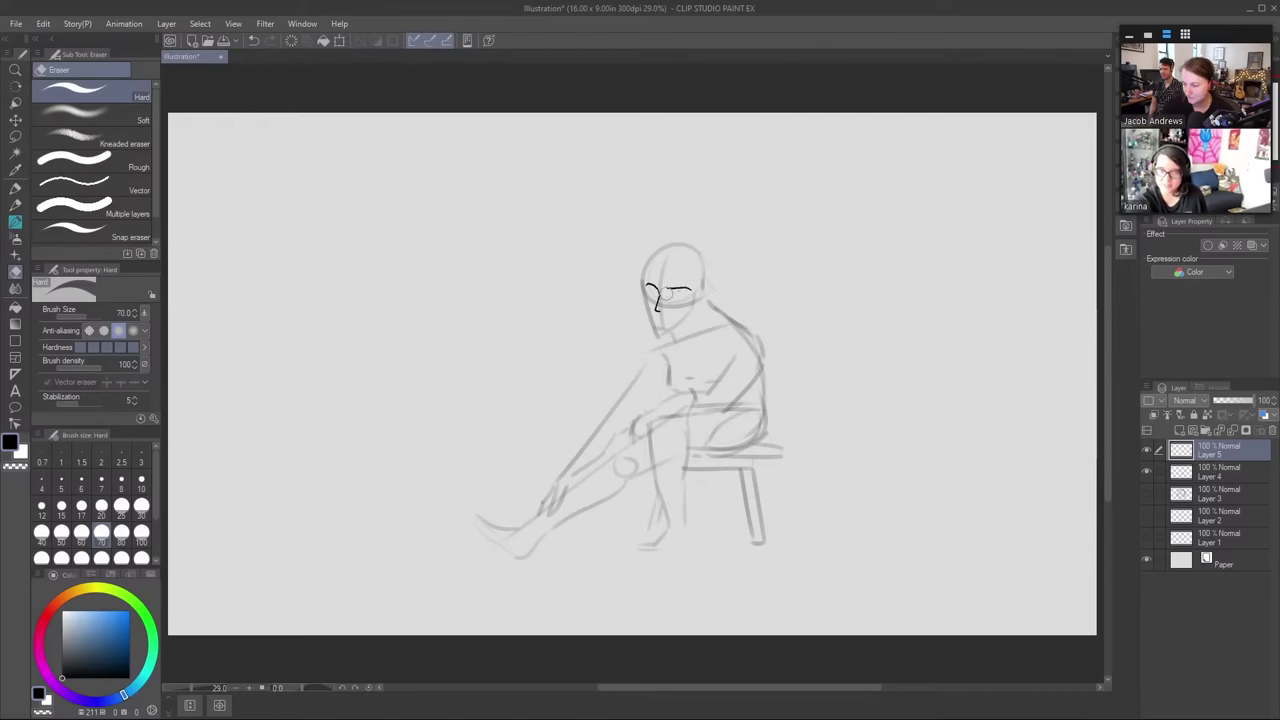
# - Thicken the near eyebrow with the Toothy G-Pen and shorten its outer end with the hard eraser
pyautogui.press('p')
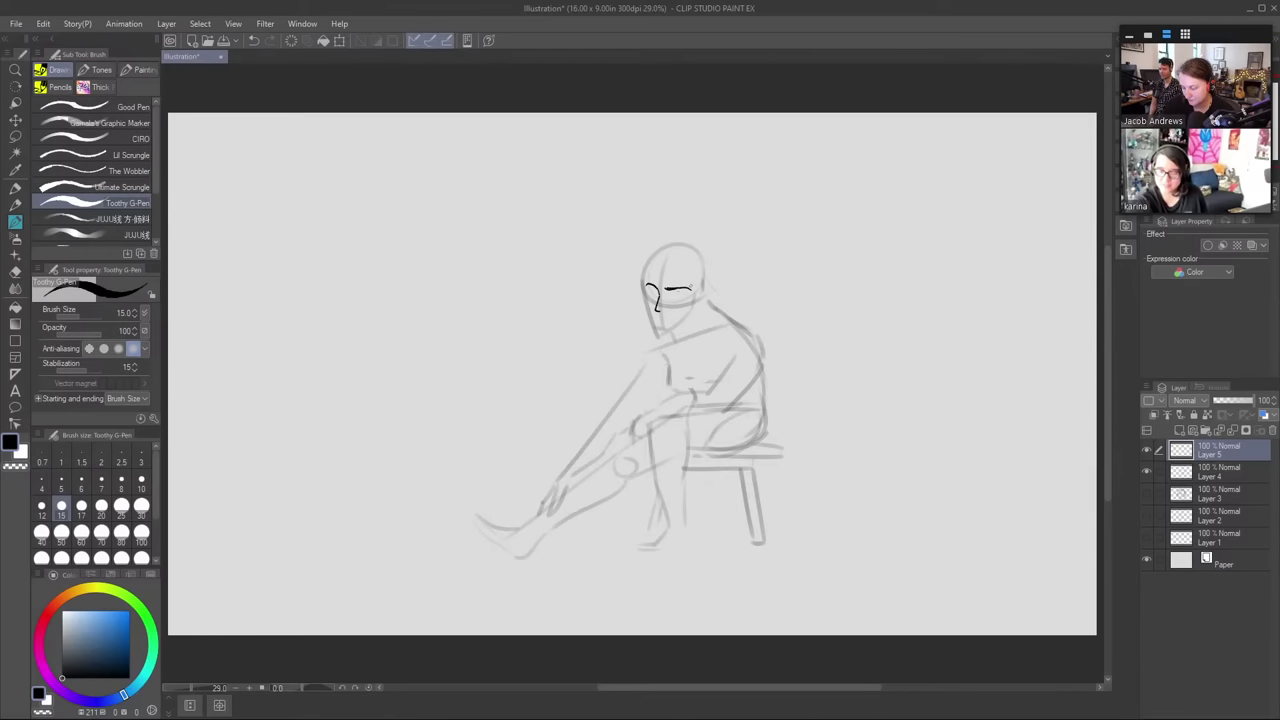
pyautogui.press('e')
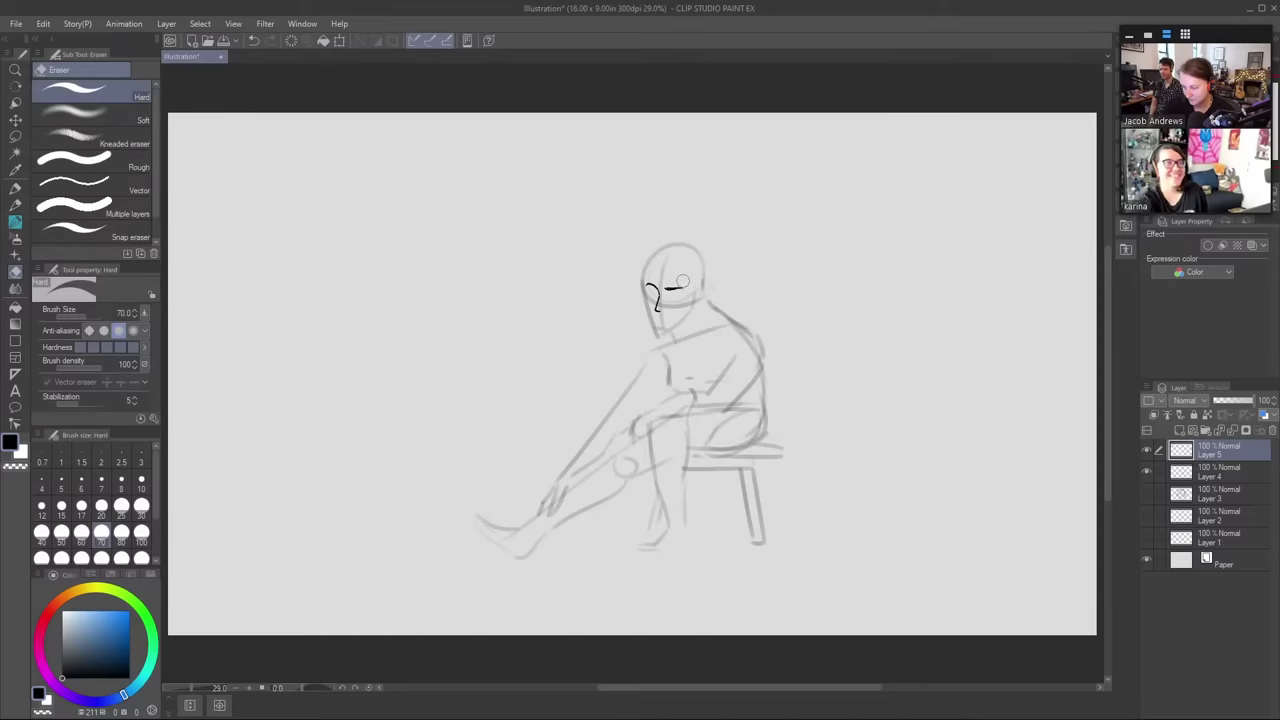
pyautogui.press('b')
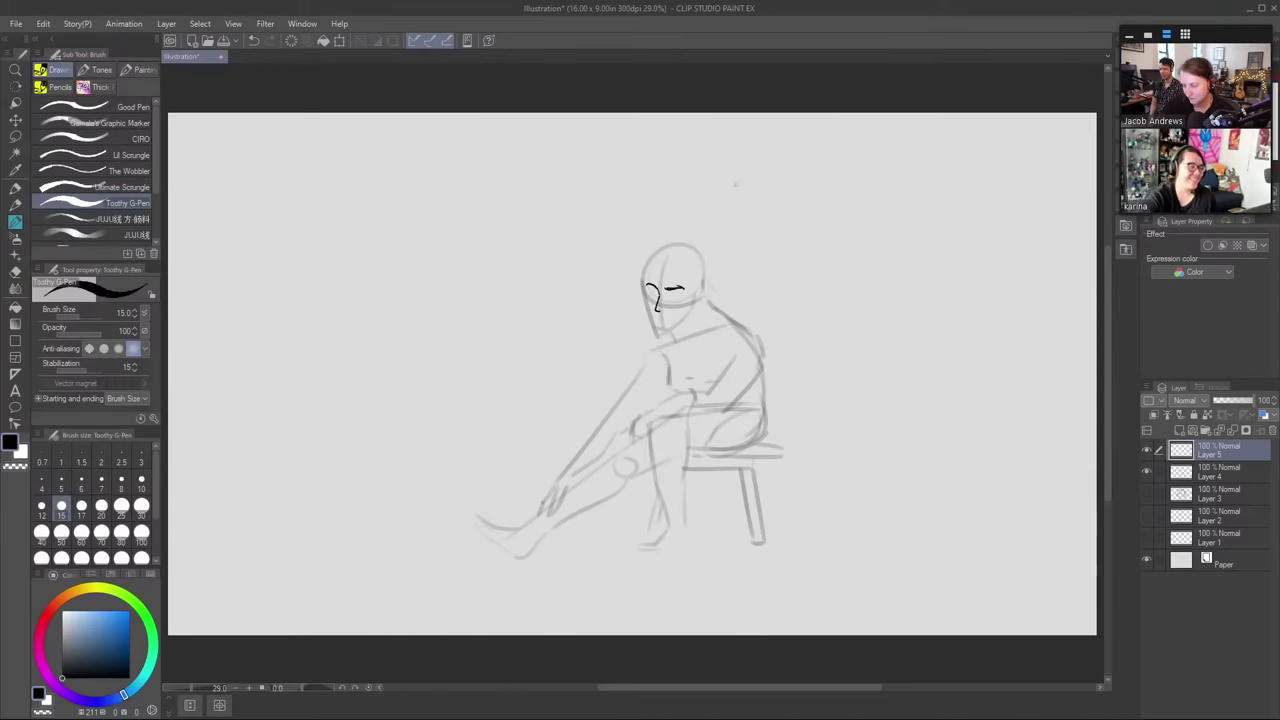
pyautogui.press('e')
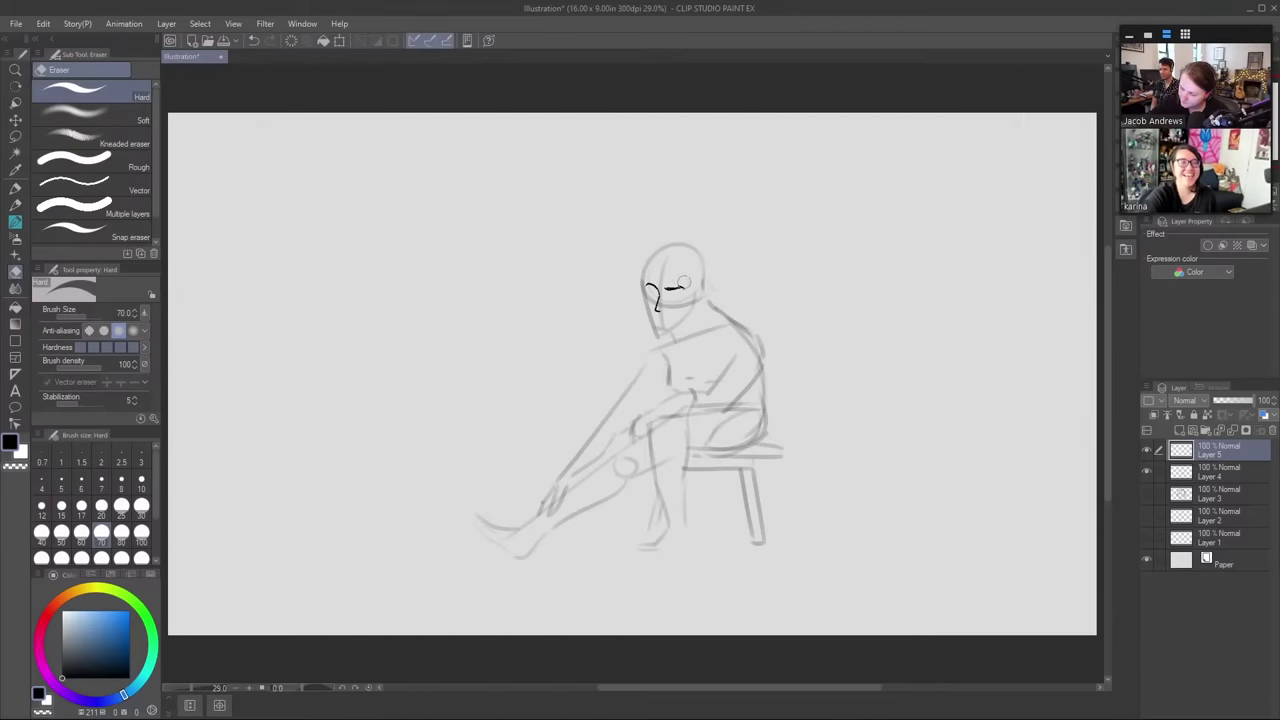
# - Ink both eyes as flat, half-closed lids with small irises, erasing and redrawing the far eye
pyautogui.press('b')
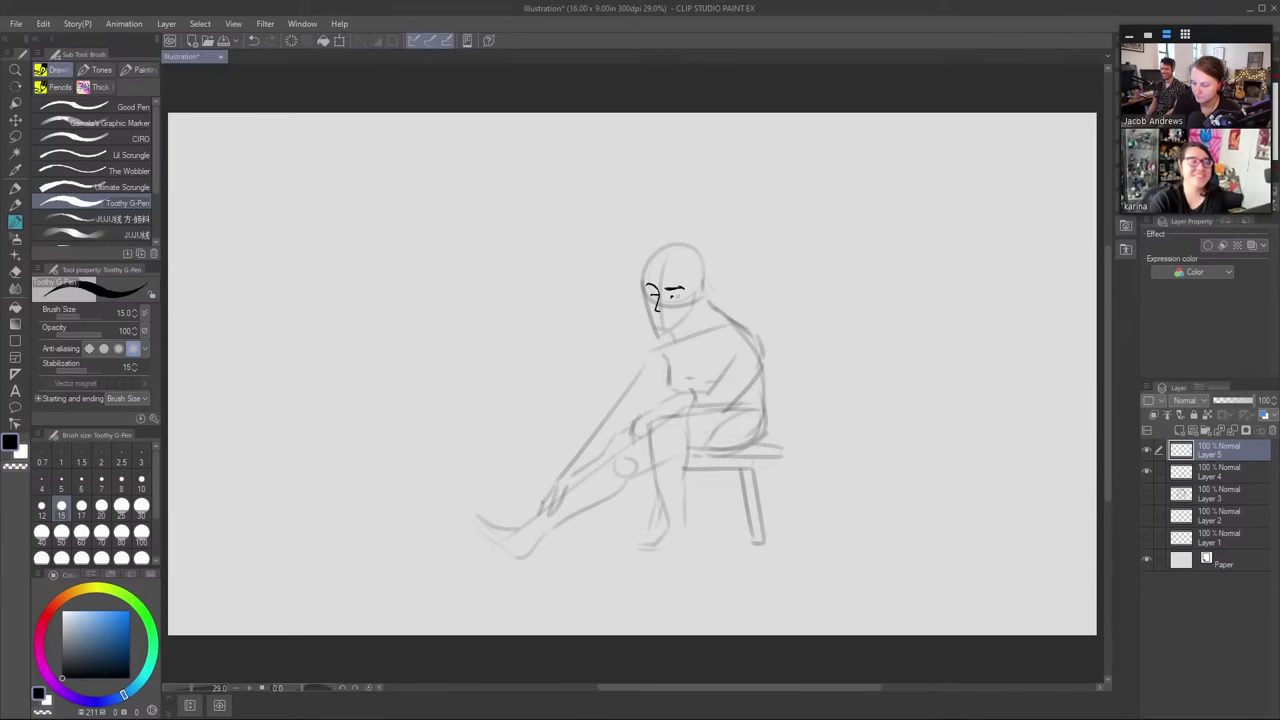
pyautogui.moveTo(672, 295); pyautogui.dragTo(687, 293)
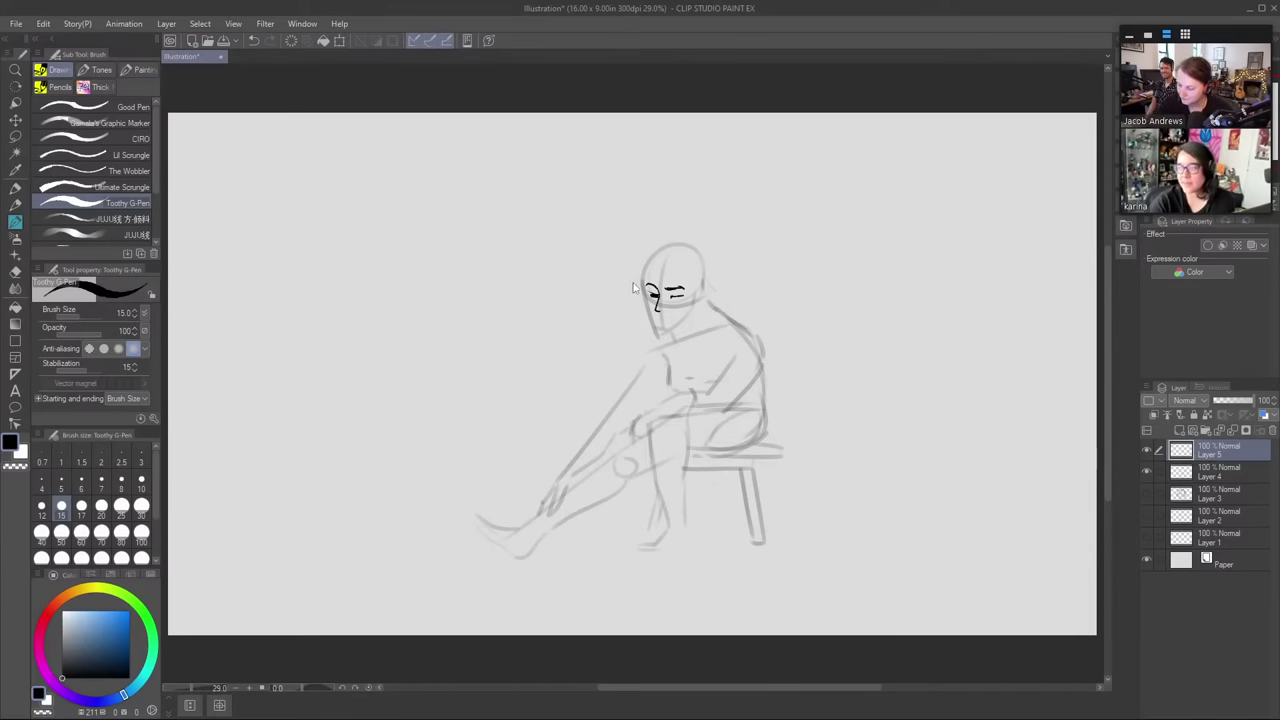
pyautogui.press('e')
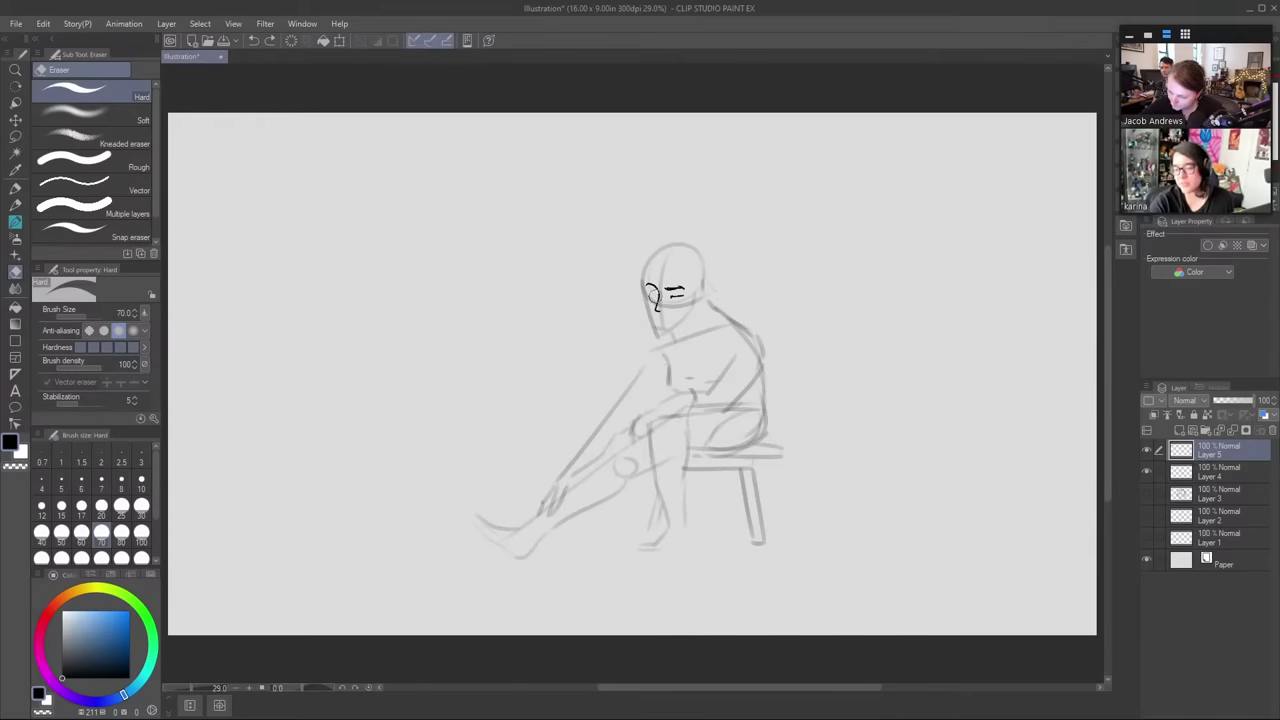
pyautogui.press('b')
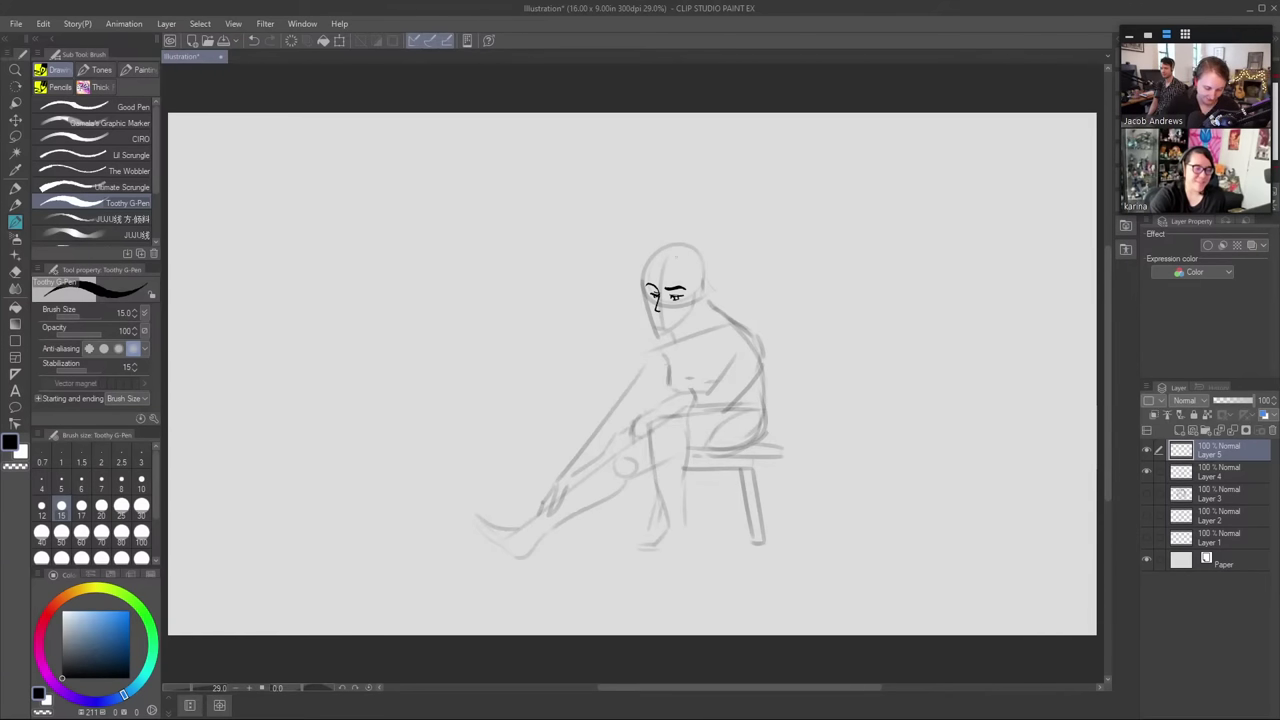
# - Ink the crown outline from the forehead over to the back of the head, and erase the line overshooting behind it
pyautogui.moveTo(650, 253); pyautogui.dragTo(637, 271)
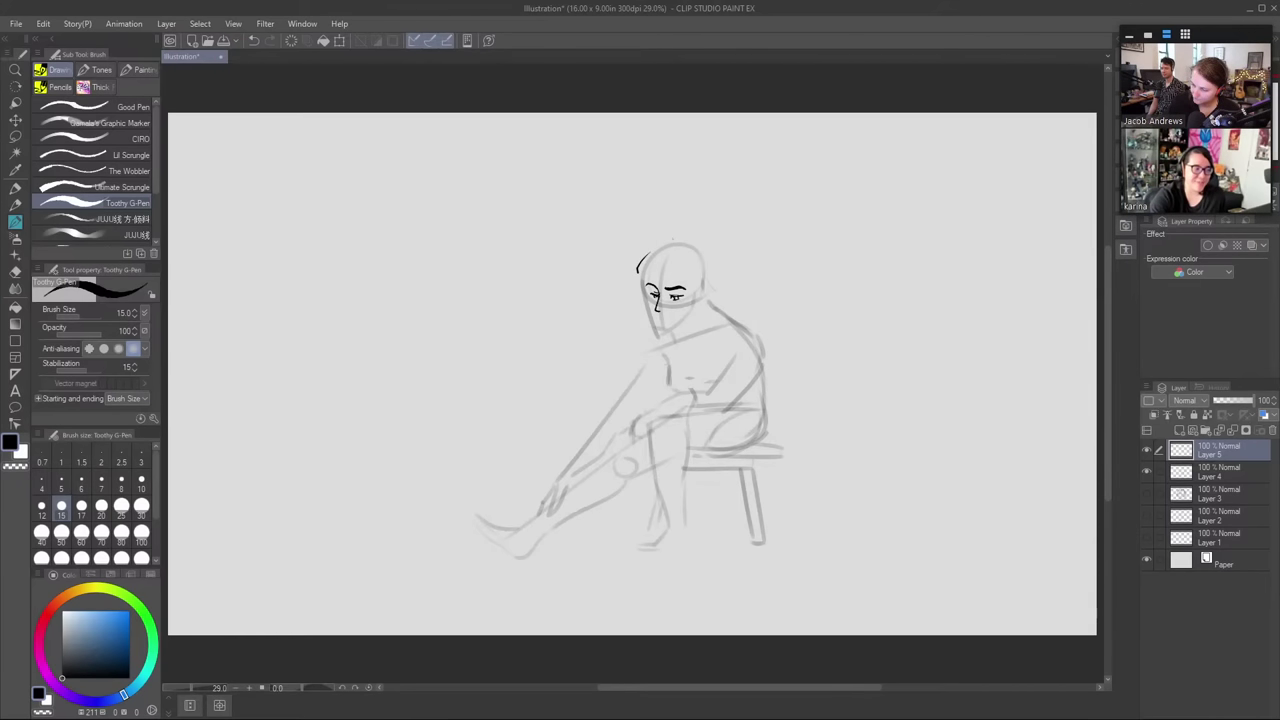
pyautogui.hotkey('ctrl', 'z')
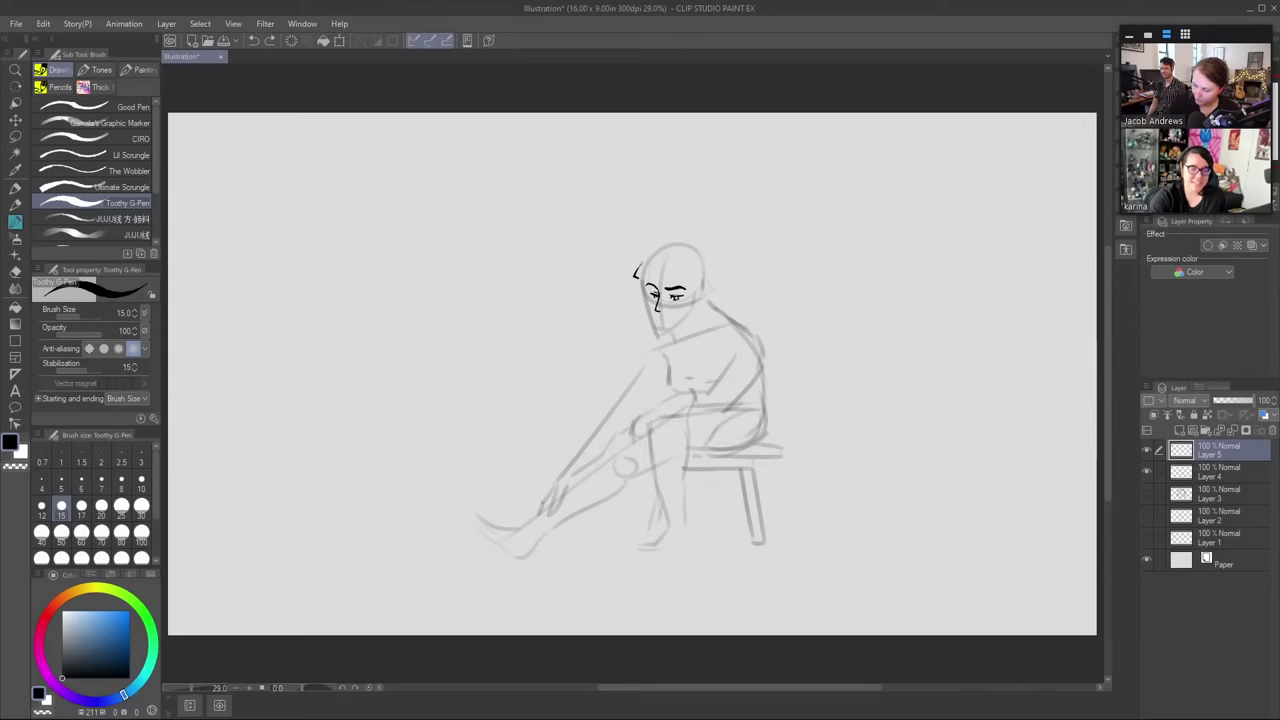
pyautogui.moveTo(643, 257); pyautogui.dragTo(635, 279)
pyautogui.moveTo(645, 252); pyautogui.dragTo(666, 241)
pyautogui.moveTo(666, 241); pyautogui.dragTo(726, 236)
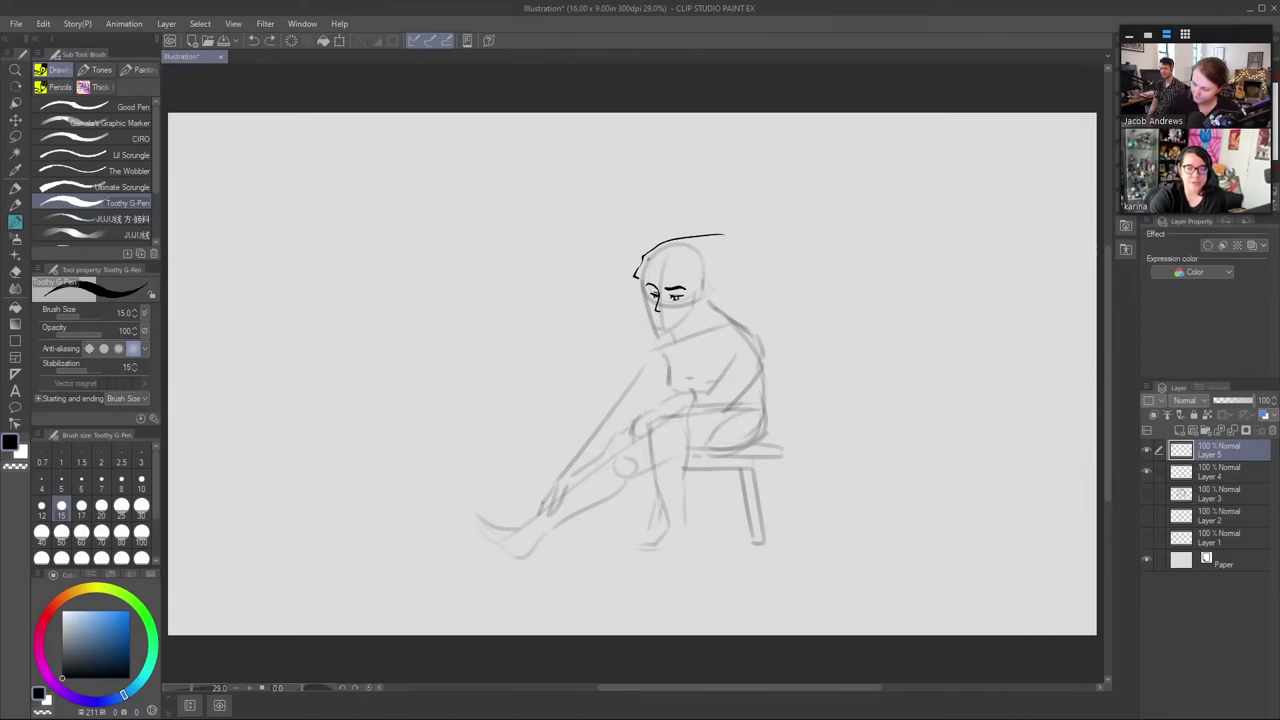
pyautogui.moveTo(672, 238)
pyautogui.mouseDown()
pyautogui.moveTo(708, 252)
pyautogui.moveTo(714, 279)
pyautogui.mouseUp()
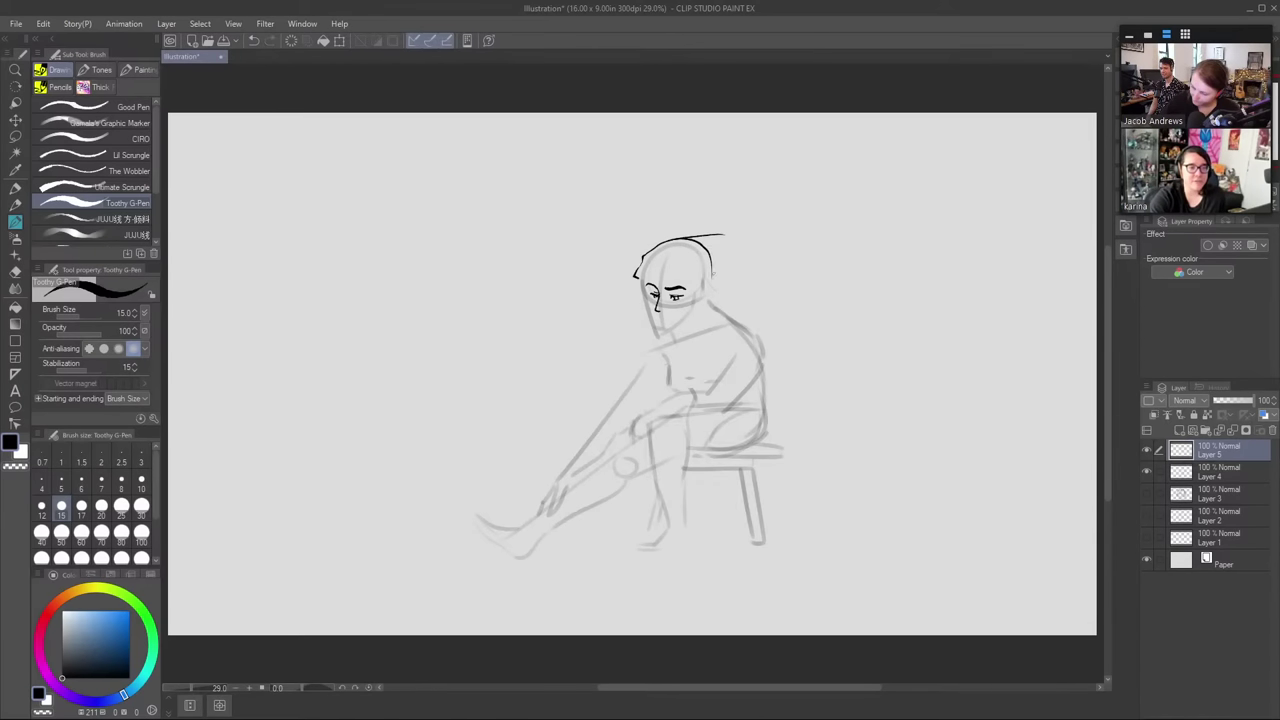
pyautogui.press('e')
pyautogui.moveTo(732, 232); pyautogui.dragTo(700, 236)
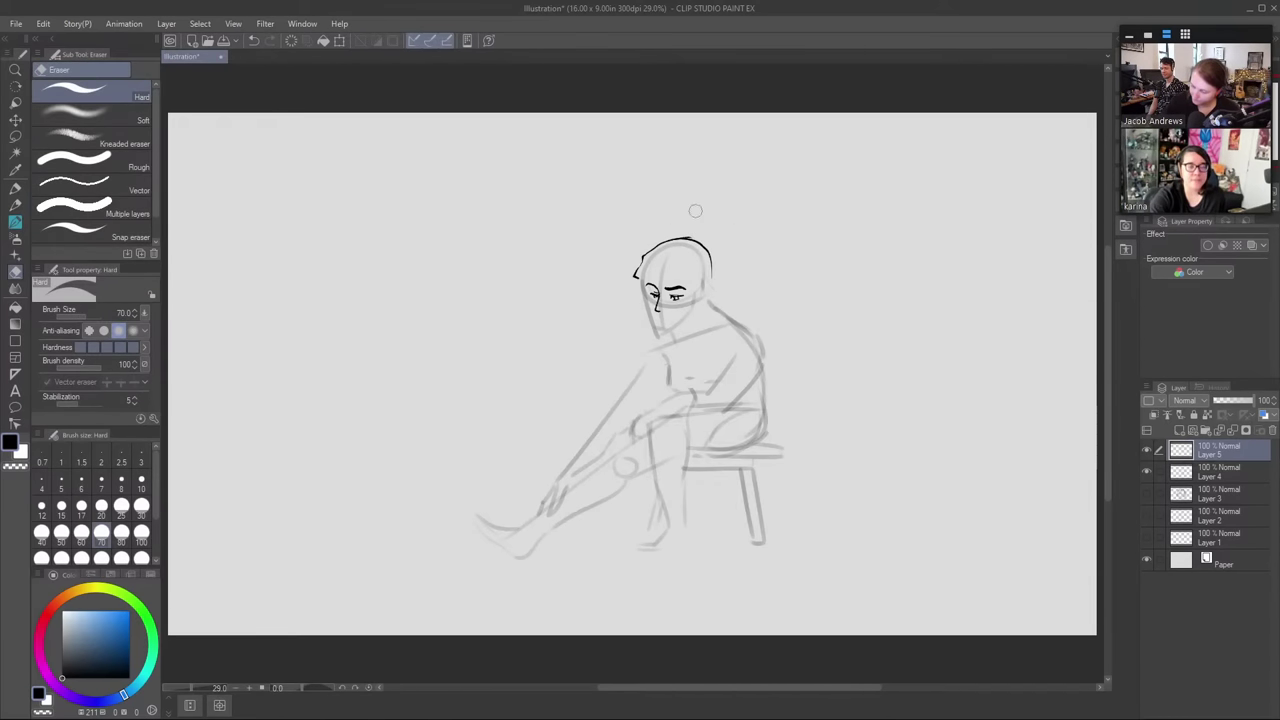
# - Ink the curved hairline edge across the forehead with pointed fringe strands sweeping towards the far temple
pyautogui.press('p')
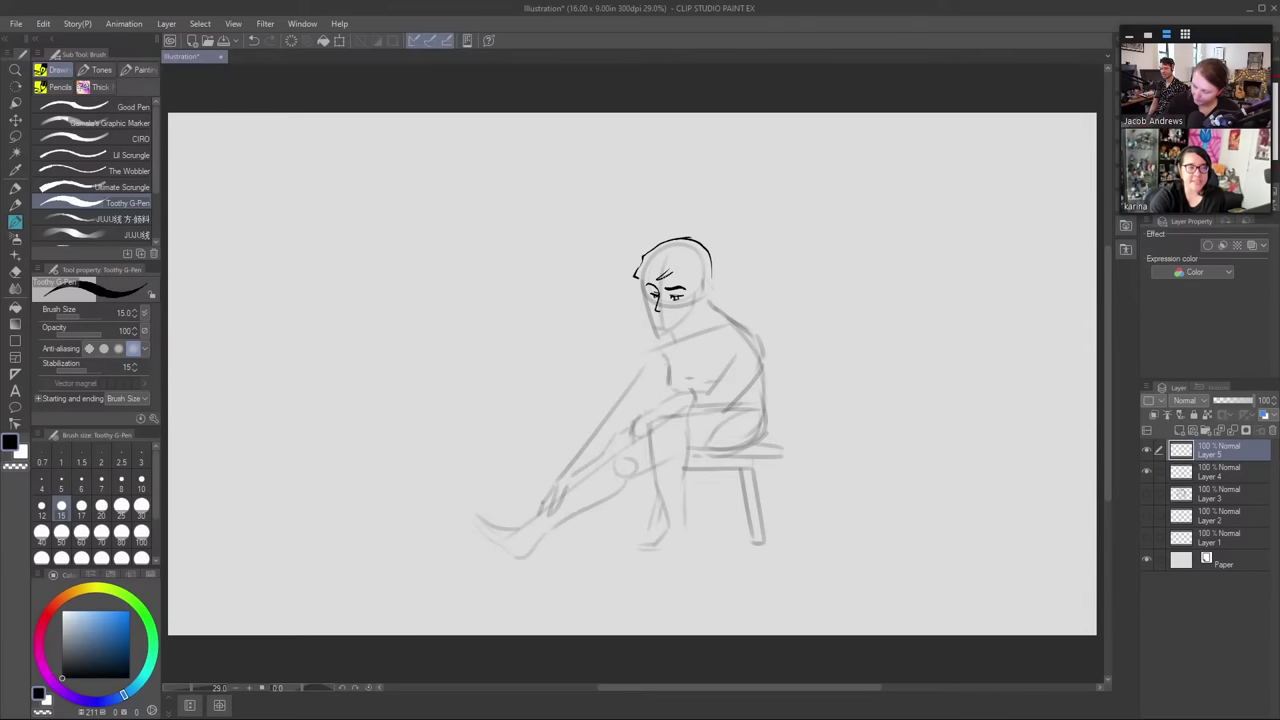
pyautogui.hotkey('ctrl', 'z')
pyautogui.moveTo(675, 273)
pyautogui.mouseDown()
pyautogui.moveTo(694, 280)
pyautogui.moveTo(668, 271)
pyautogui.moveTo(629, 294)
pyautogui.mouseUp()
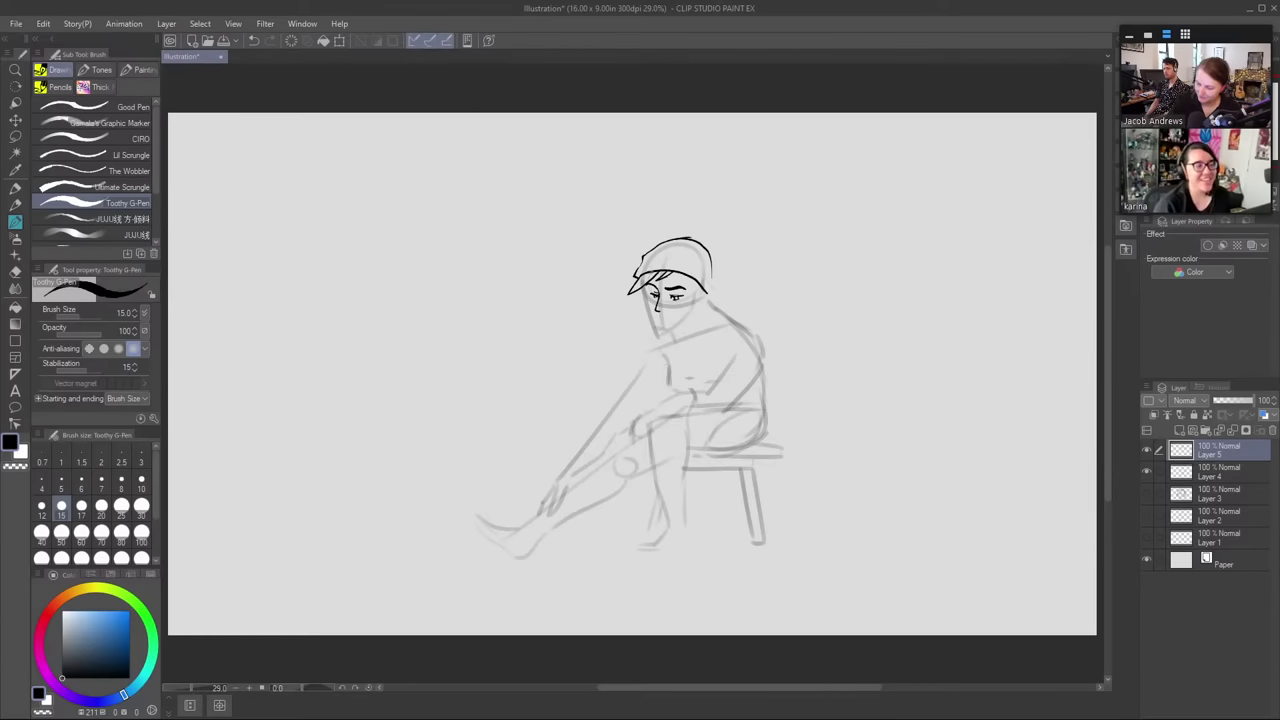
pyautogui.moveTo(653, 272)
pyautogui.mouseDown()
pyautogui.moveTo(632, 291)
pyautogui.moveTo(671, 281)
pyautogui.mouseUp()
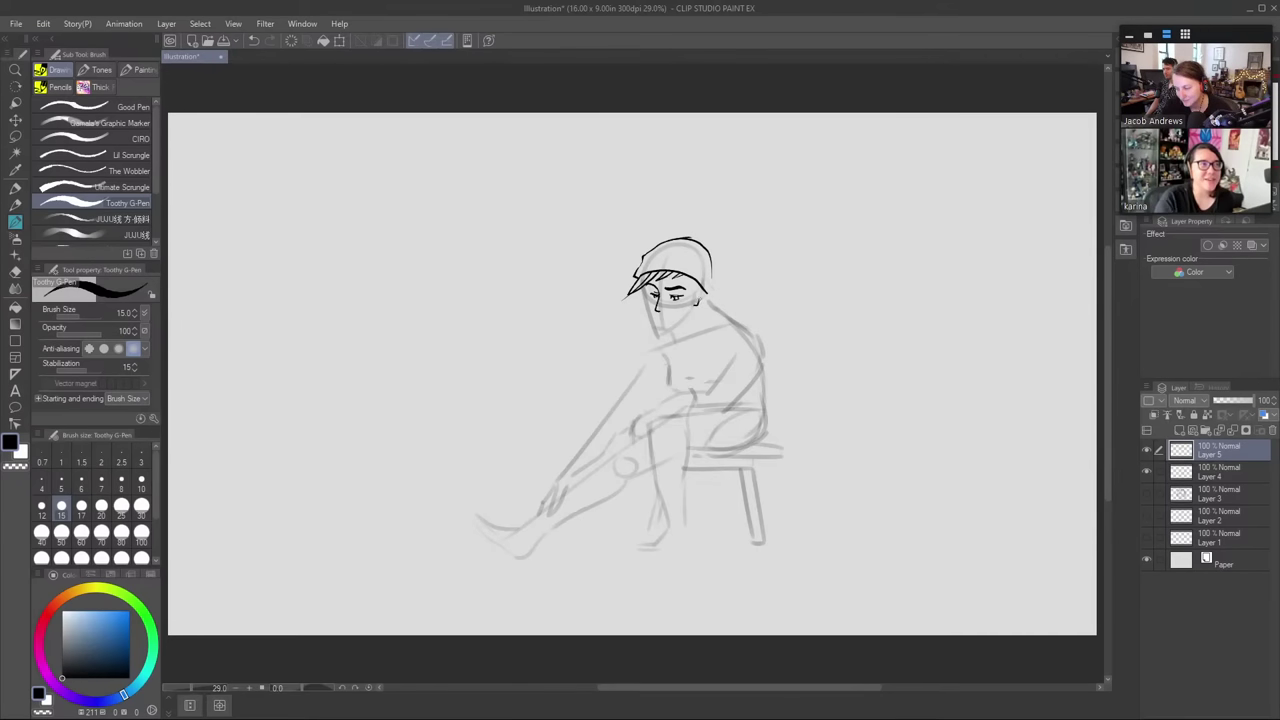
# - Ink a long, narrow lock of hair hanging from the near temple down to the forearm
pyautogui.moveTo(702, 302); pyautogui.dragTo(705, 283)
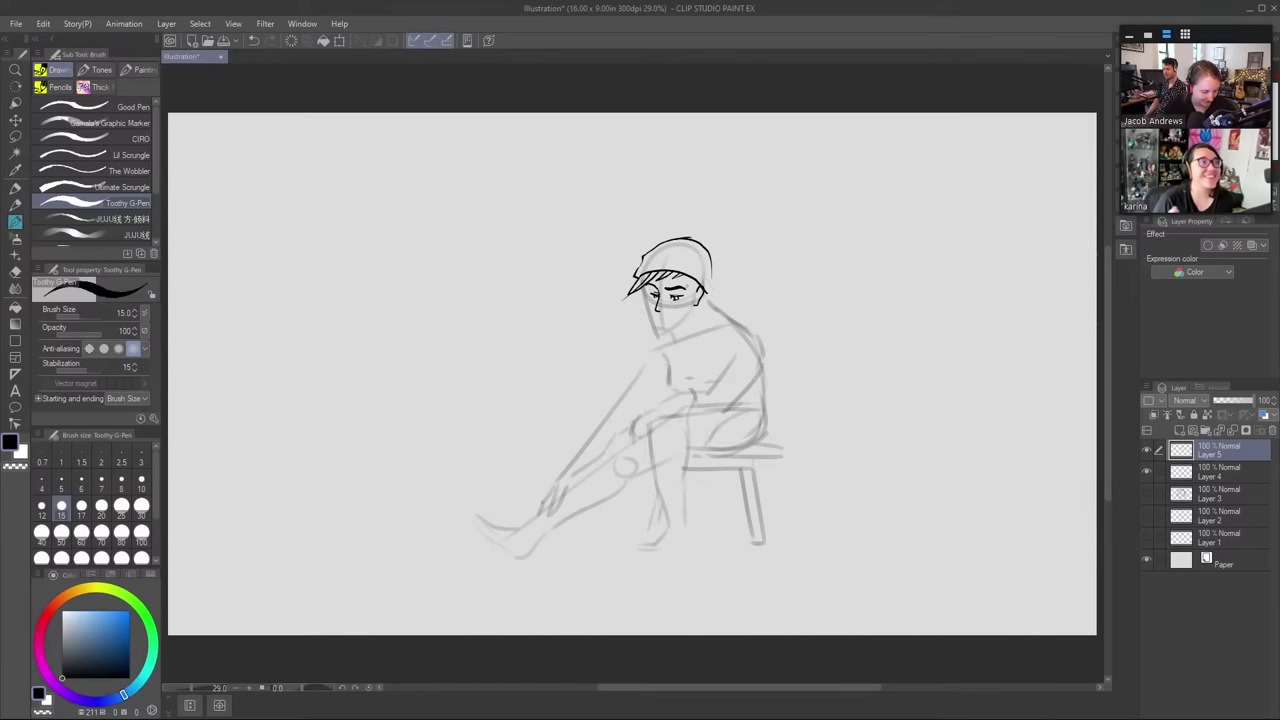
pyautogui.hotkey('ctrl', 'z')
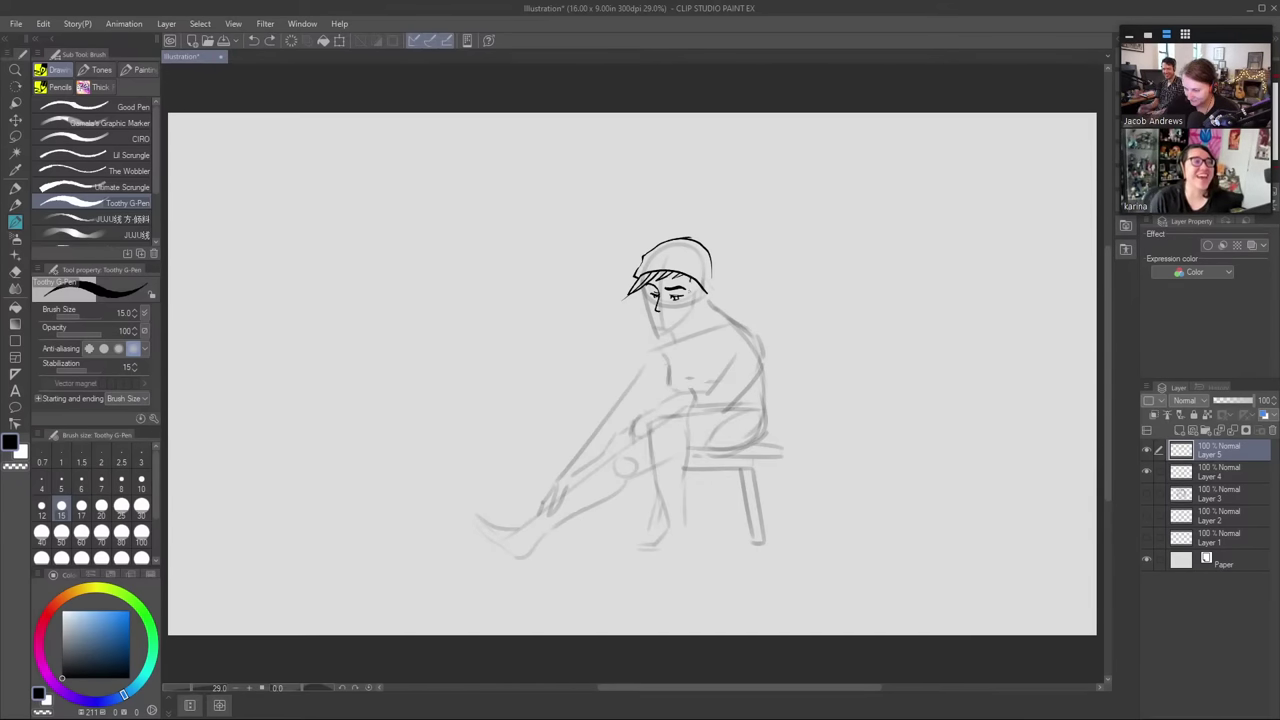
pyautogui.moveTo(690, 278); pyautogui.dragTo(682, 392)
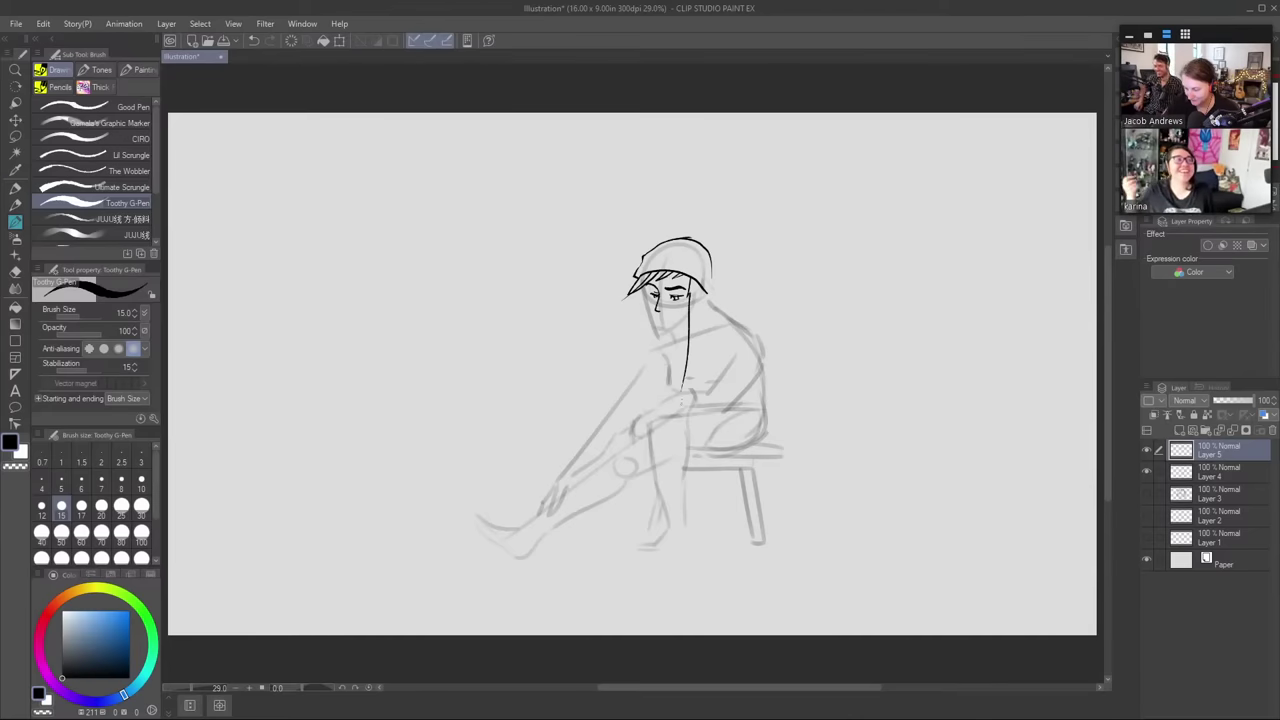
pyautogui.hotkey('ctrl', 'z')
pyautogui.hotkey('ctrl', 'y')
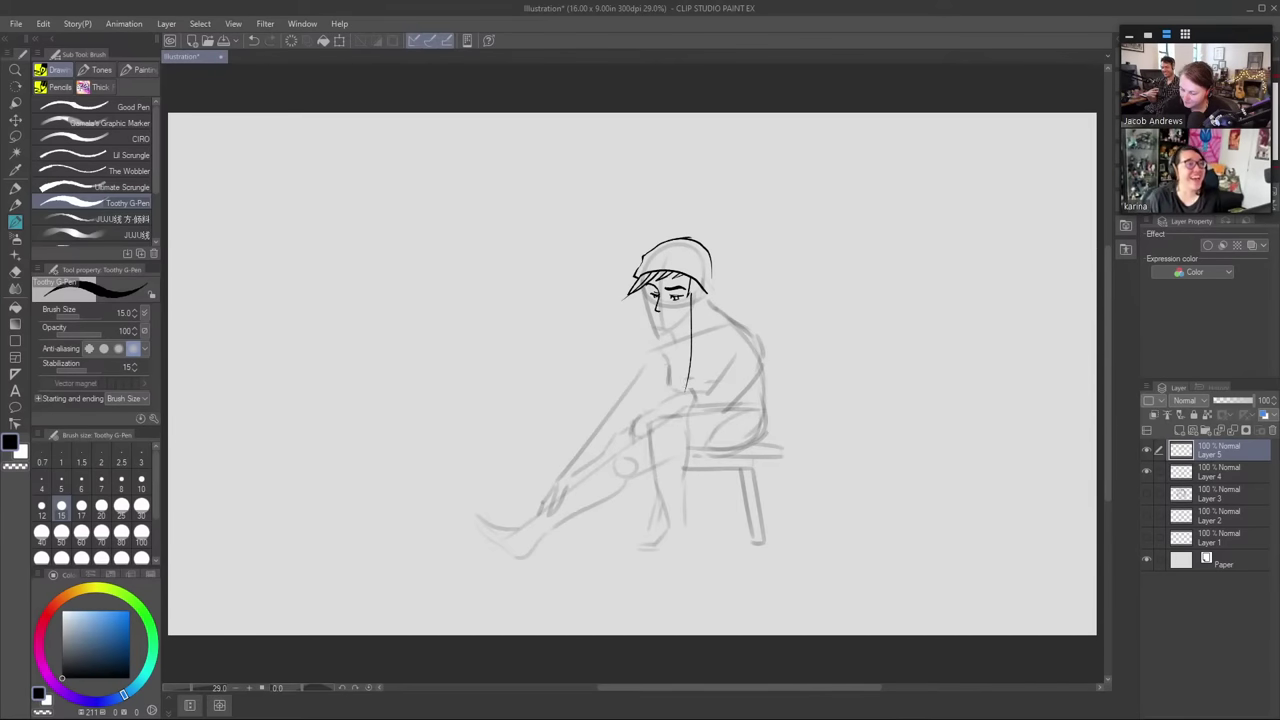
pyautogui.moveTo(701, 287); pyautogui.dragTo(691, 385)
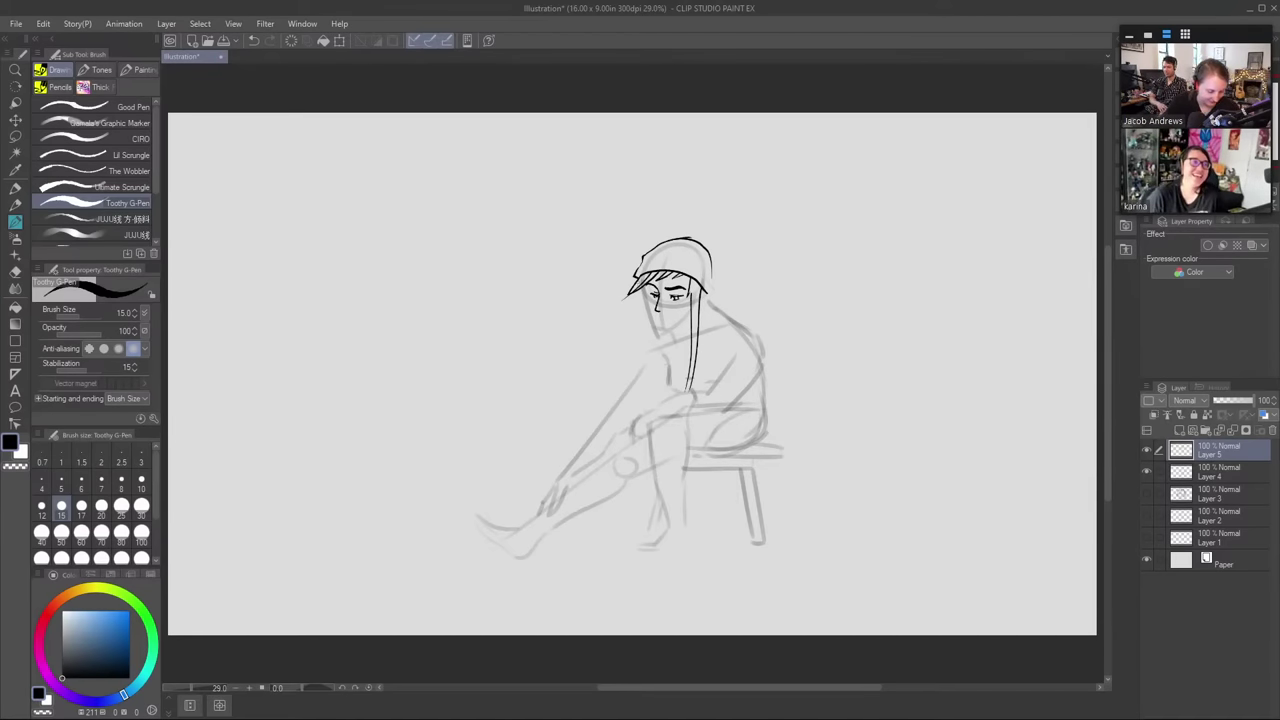
# - Ink the far cheek contour, the chin and jaw line up to the hair lock, and the near ear
pyautogui.moveTo(646, 289); pyautogui.dragTo(656, 325)
pyautogui.press('e')
pyautogui.press('p')
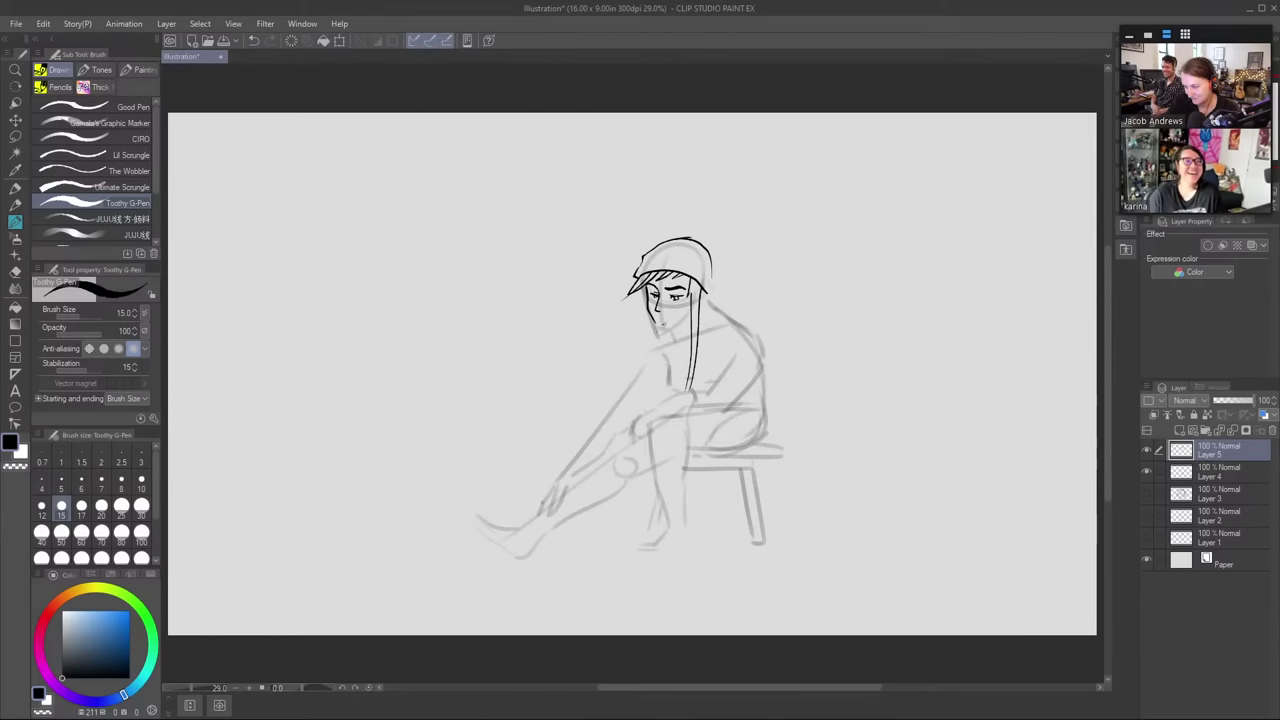
pyautogui.moveTo(664, 328); pyautogui.dragTo(688, 312)
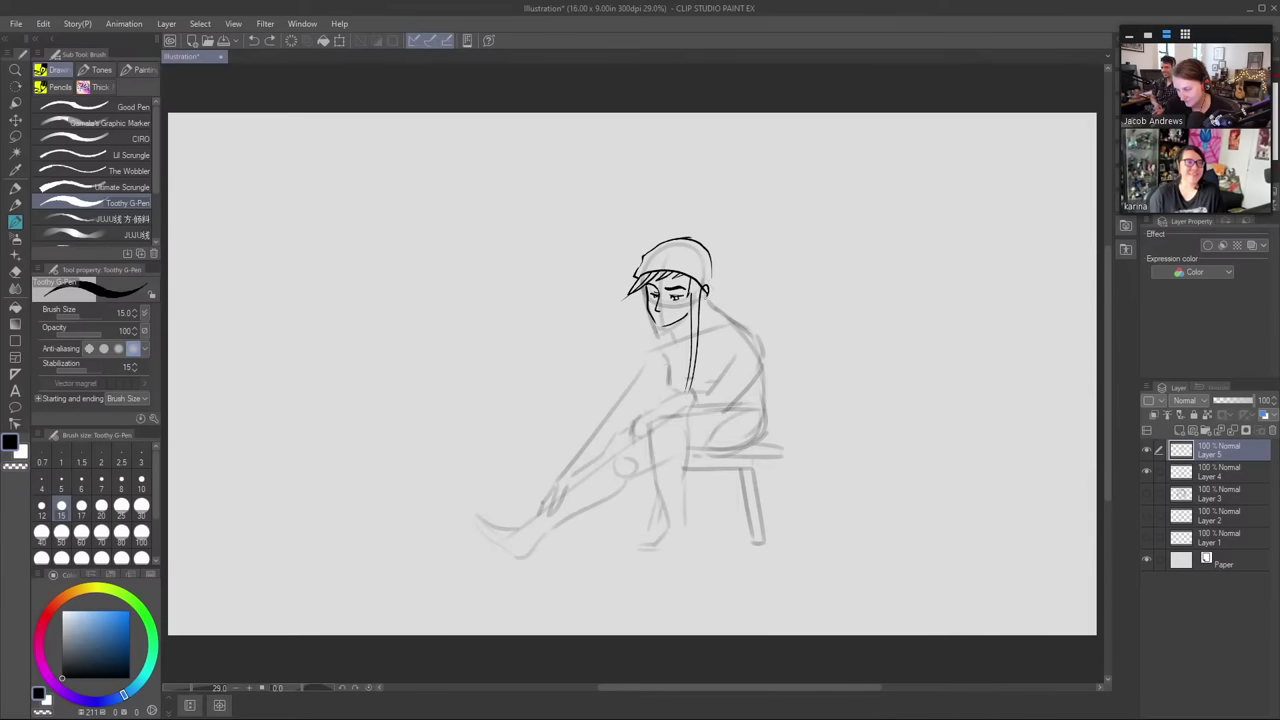
# - Clean up the lines around the near ear and ink a short hair lock beside the far cheek
pyautogui.press('e')
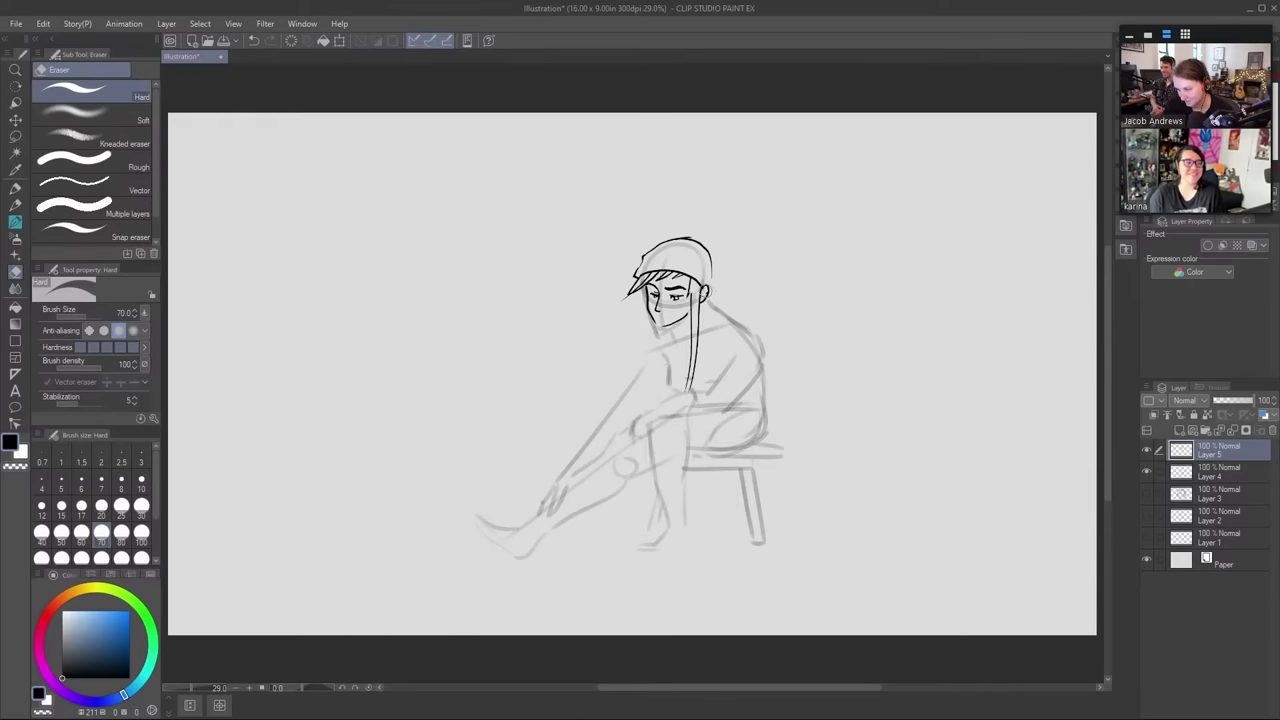
pyautogui.press('p')
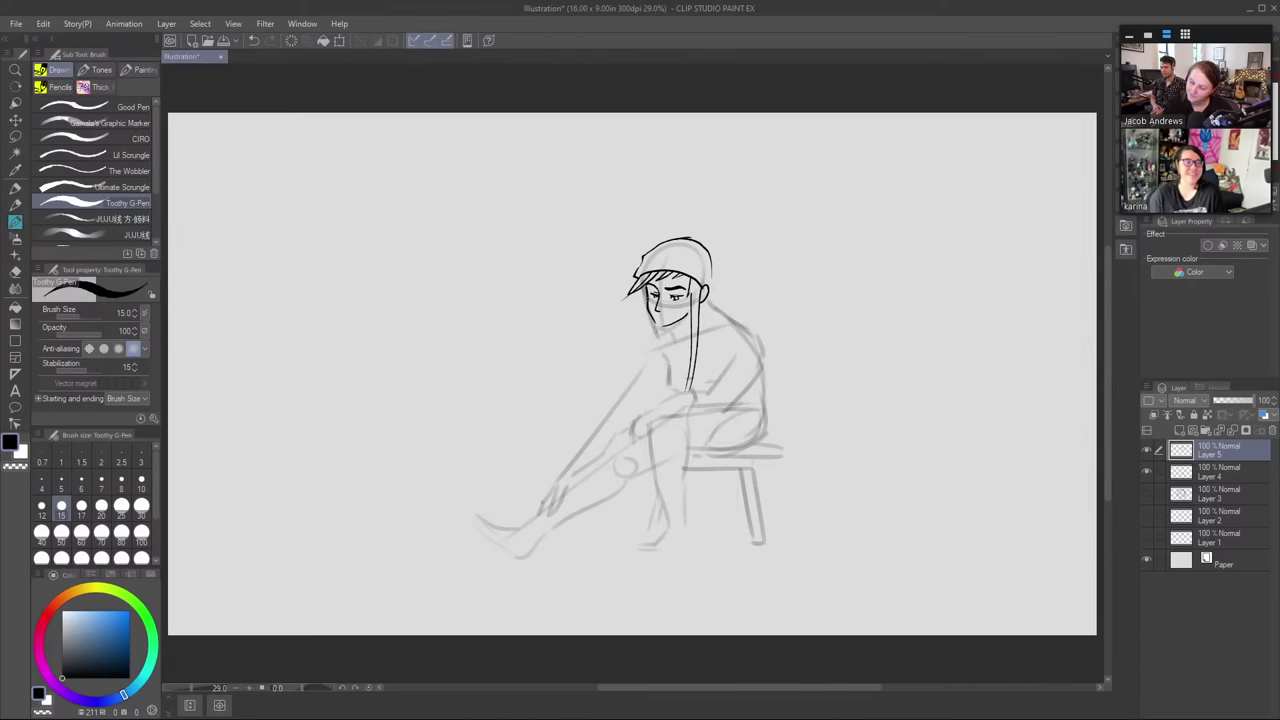
pyautogui.moveTo(642, 290); pyautogui.dragTo(640, 322)
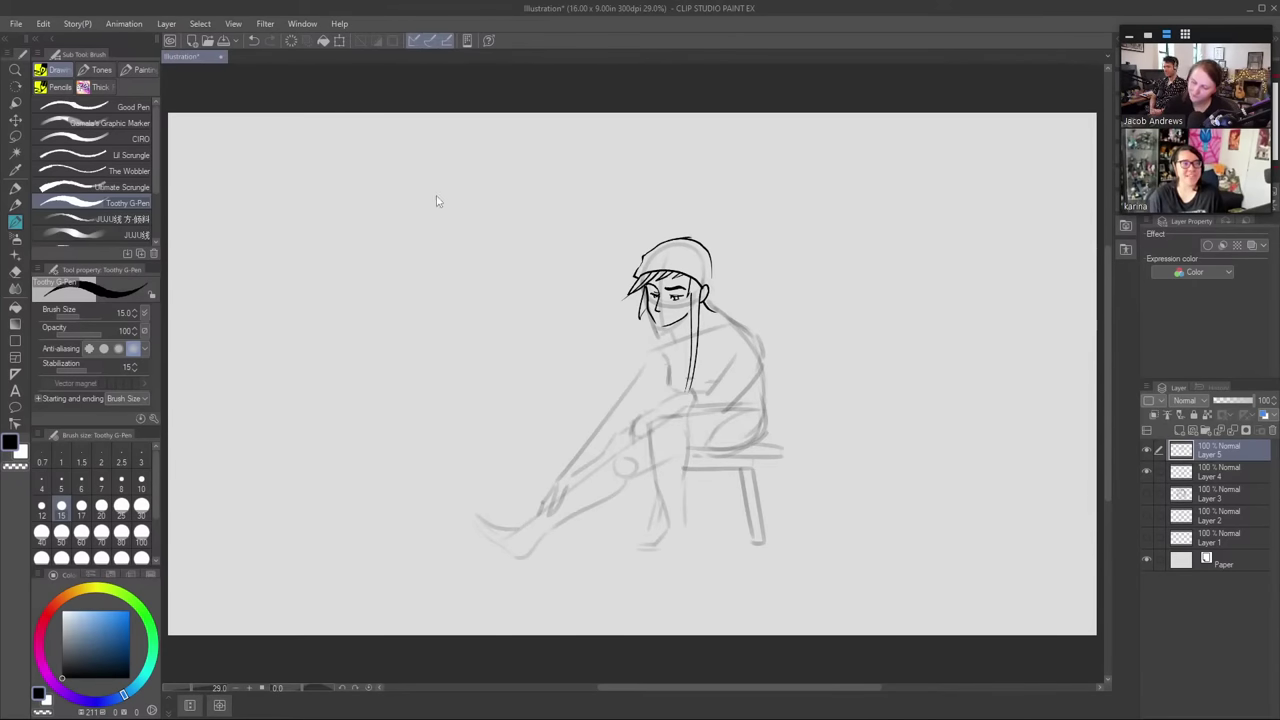
# - Move the inked head slightly up over the sketch, and tidy and redraw its outline at the crown and back
pyautogui.click(16, 118)
pyautogui.moveTo(670, 292); pyautogui.dragTo(675, 279)
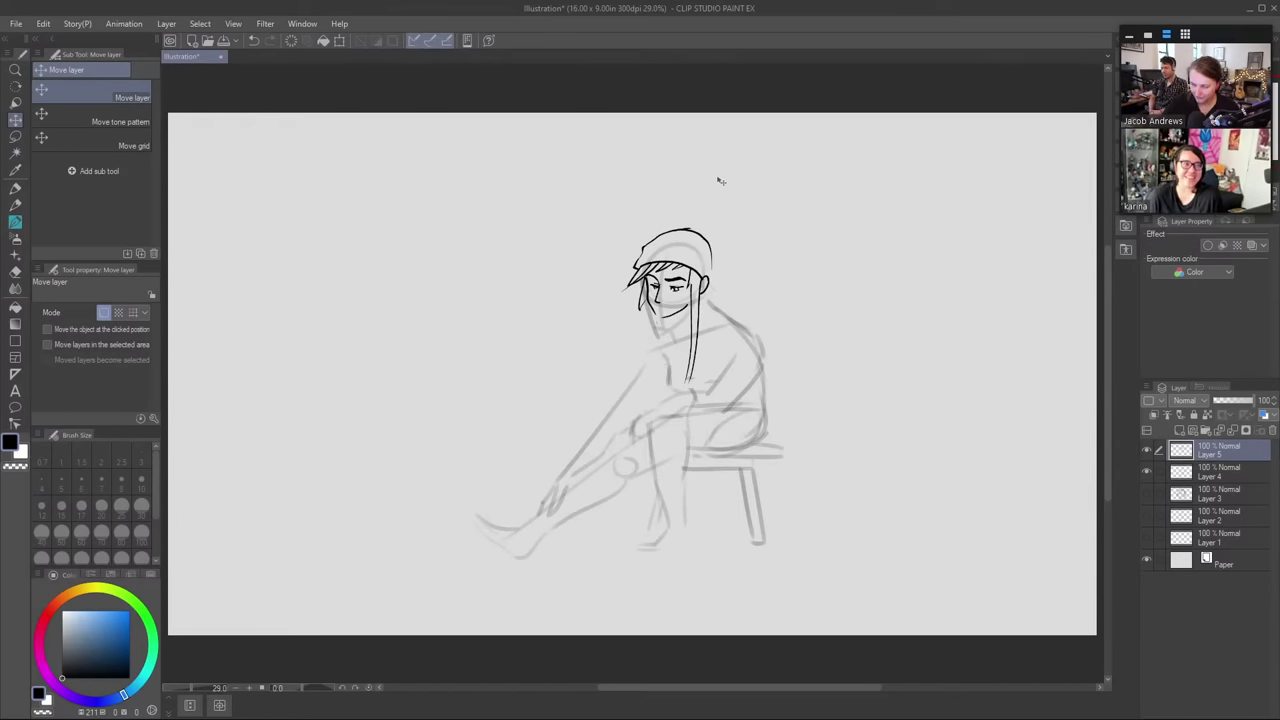
pyautogui.press('e')
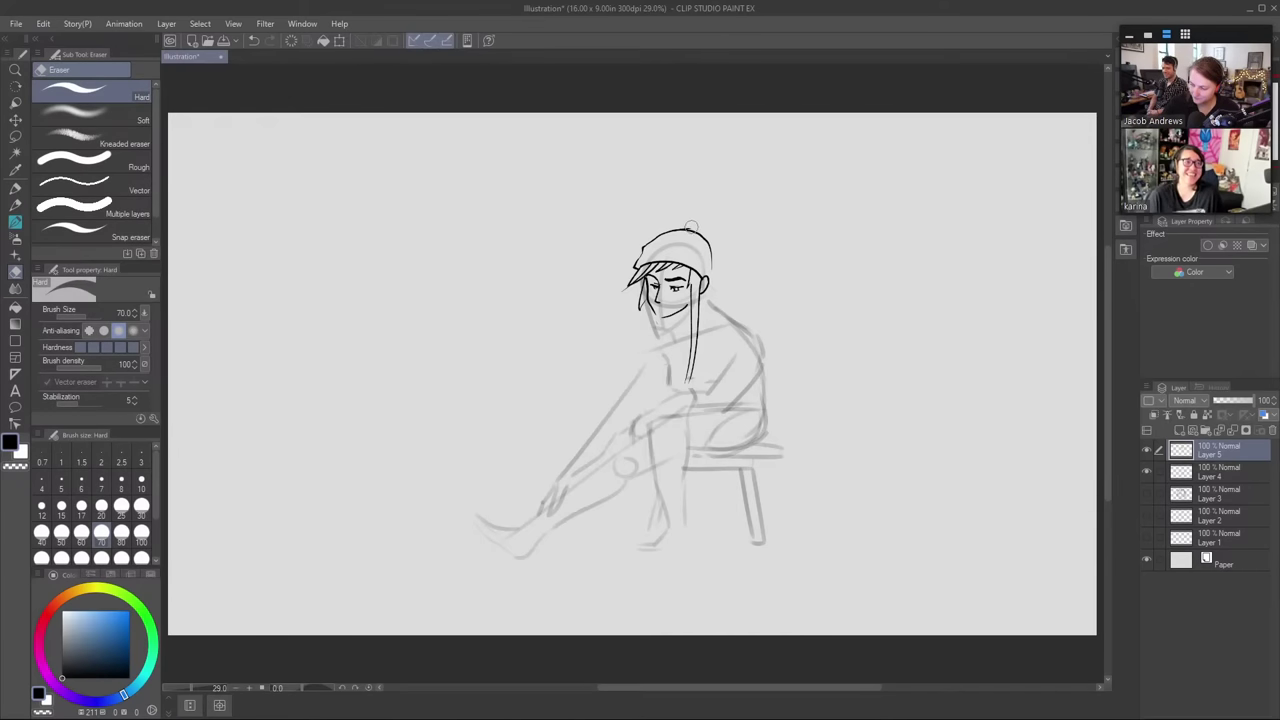
pyautogui.press('p')
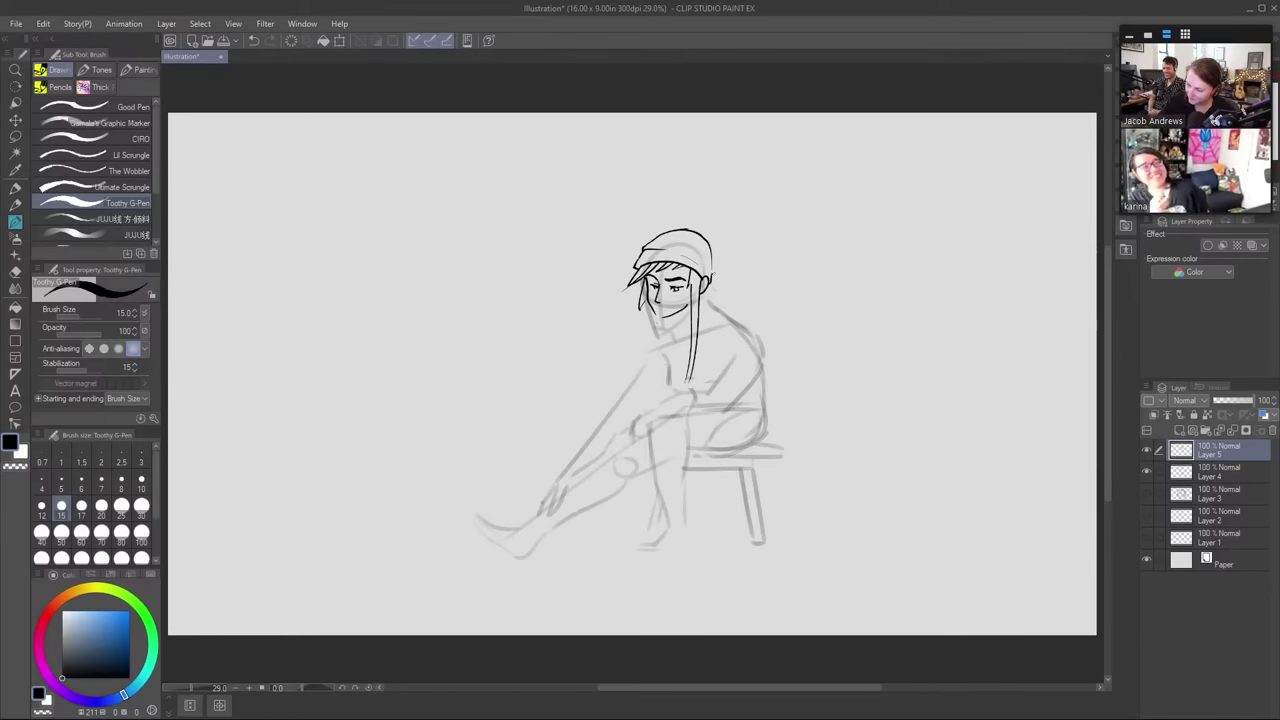
pyautogui.moveTo(713, 276); pyautogui.dragTo(713, 252)
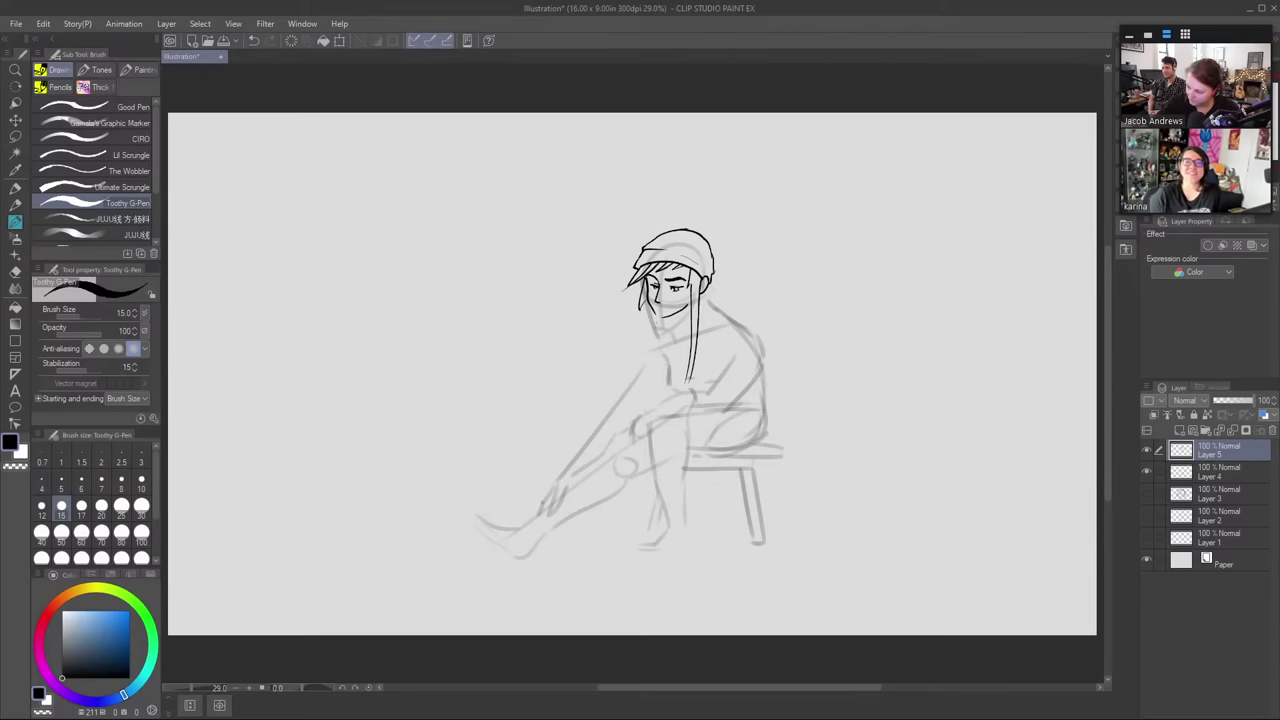
# - Ink the ponytail falling behind the near ear, and the near shoulder line running from the neck to the upper arm
pyautogui.moveTo(714, 268)
pyautogui.mouseDown()
pyautogui.moveTo(742, 295)
pyautogui.moveTo(738, 322)
pyautogui.mouseUp()
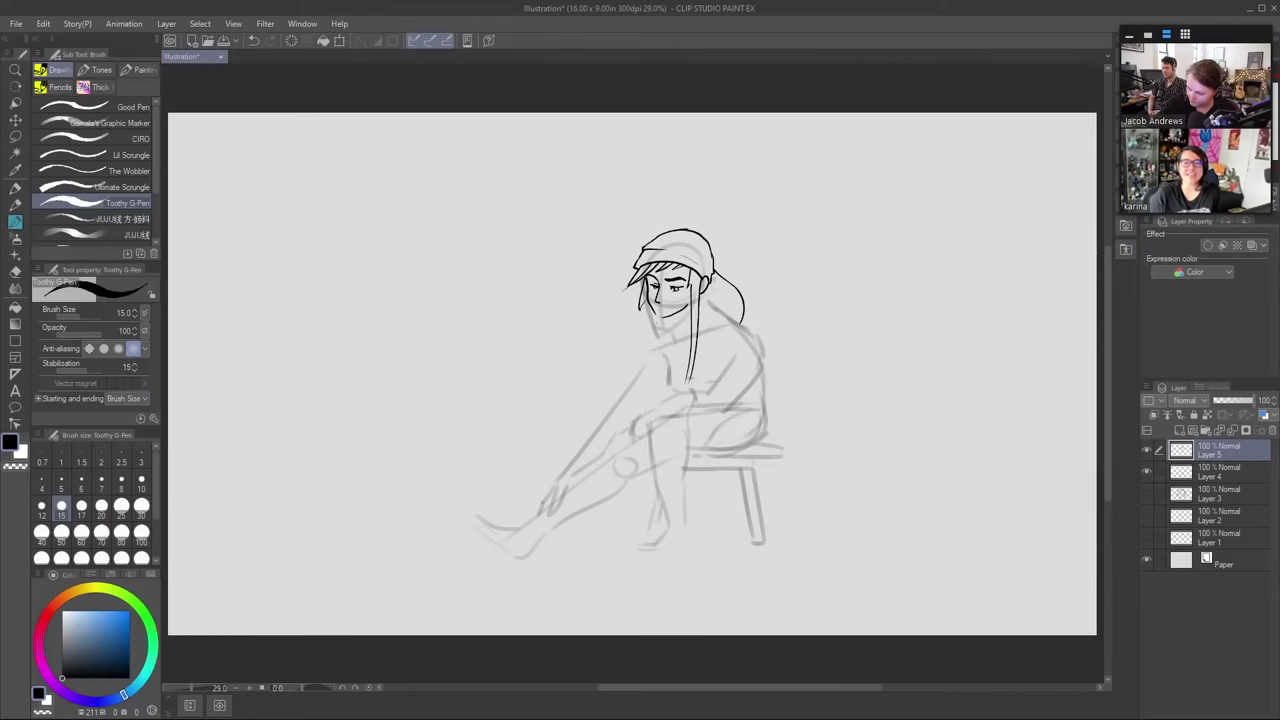
pyautogui.moveTo(710, 278); pyautogui.dragTo(722, 306)
pyautogui.hotkey('ctrl', 'z')
pyautogui.hotkey('ctrl', 'z')
pyautogui.hotkey('ctrl', 'y')
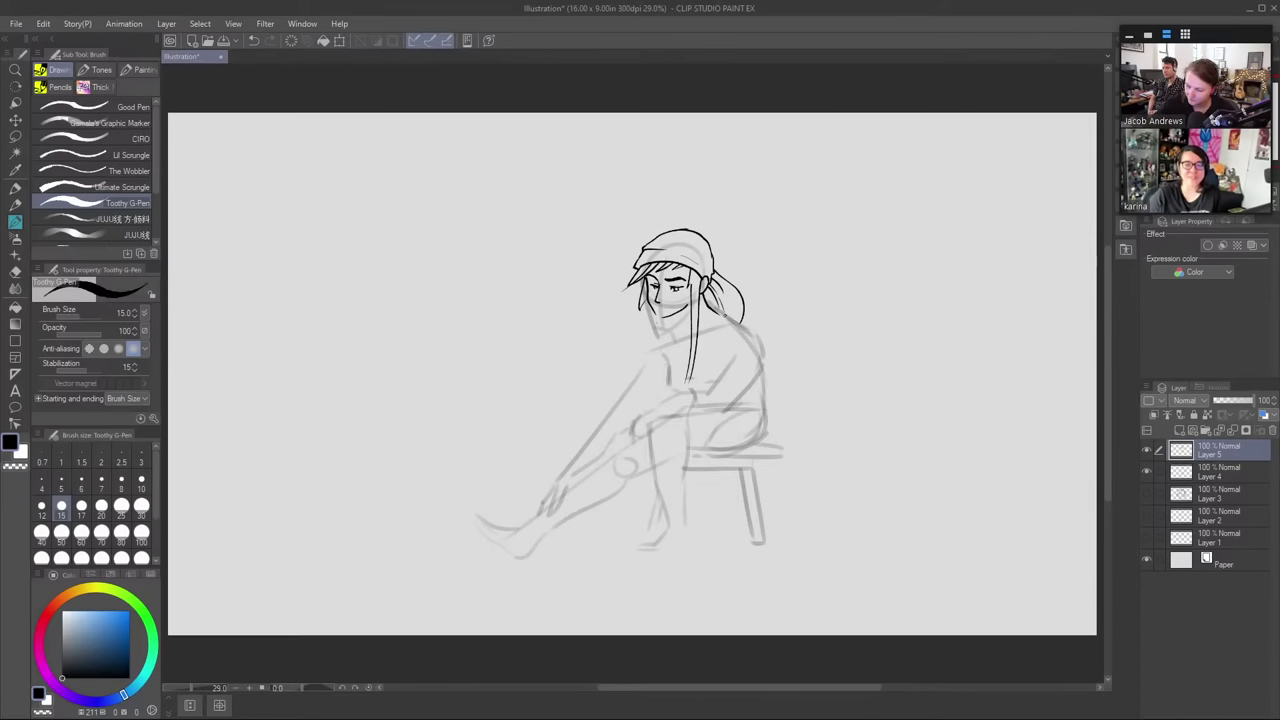
pyautogui.hotkey('ctrl', 'z')
pyautogui.moveTo(704, 291); pyautogui.dragTo(750, 344)
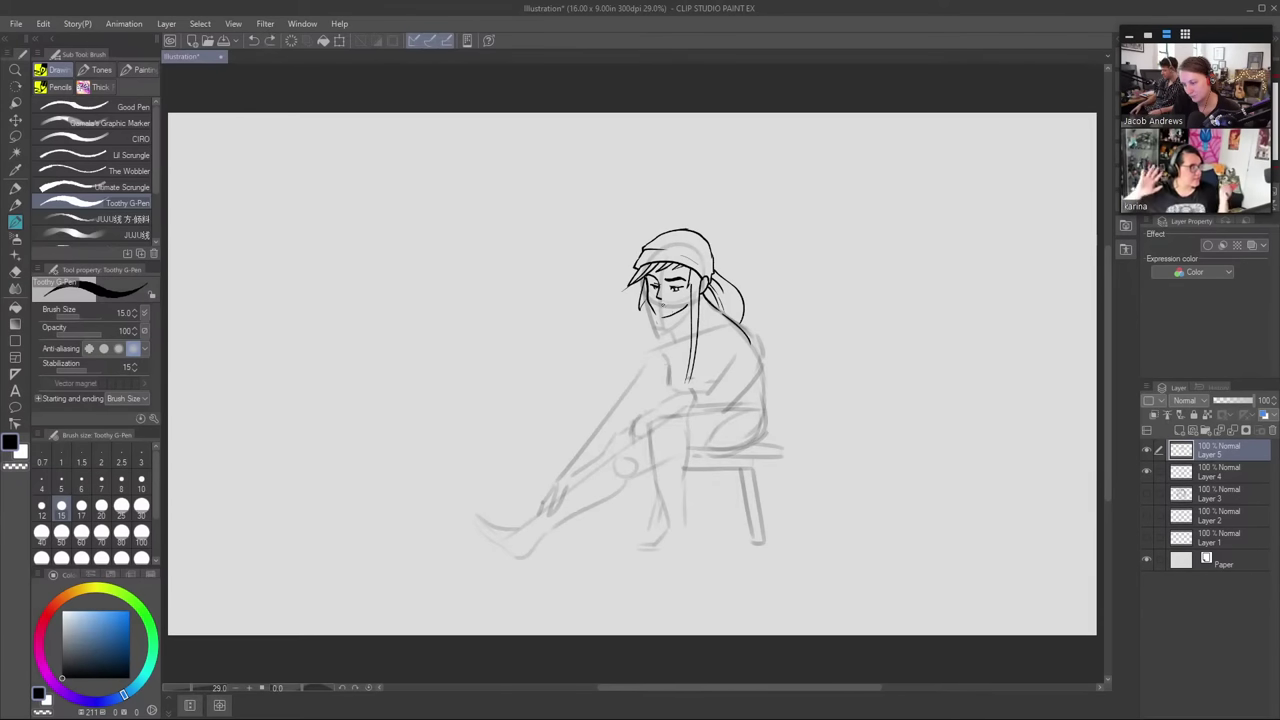
# - Erase the lower end of the near-side long hair lock and redraw it tapering to a point above the forearm
pyautogui.press('e')
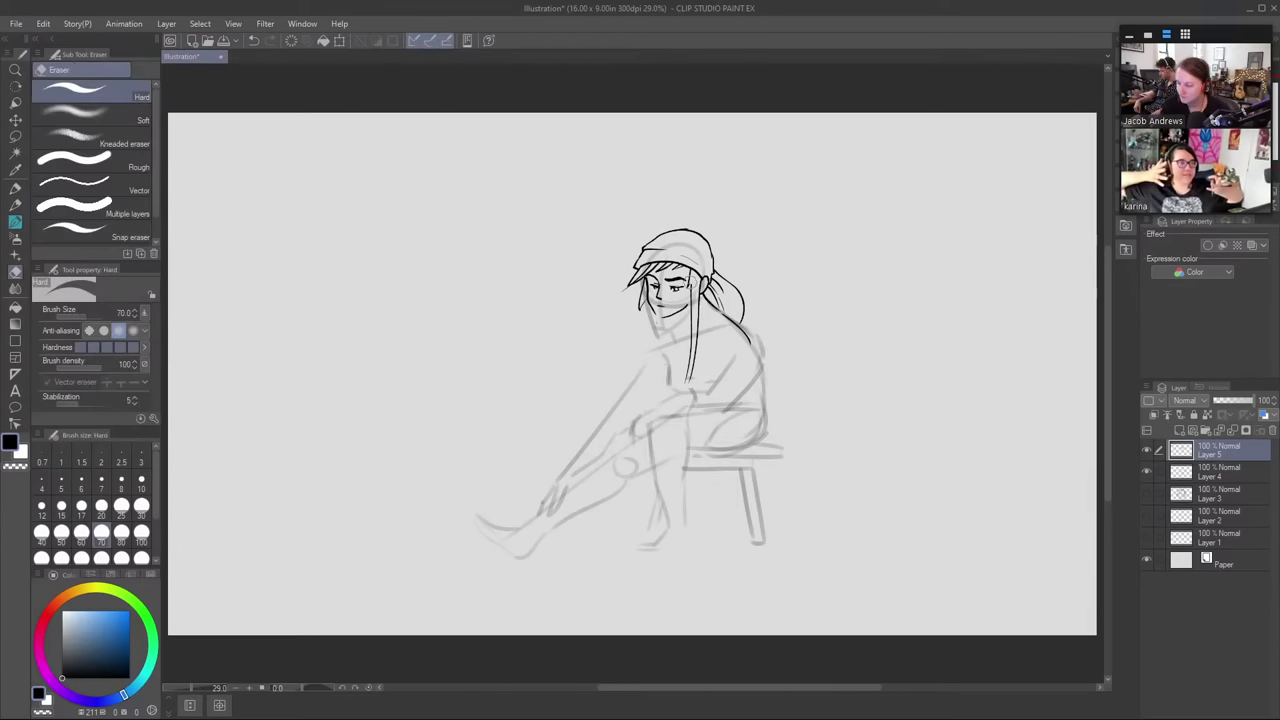
pyautogui.press('p')
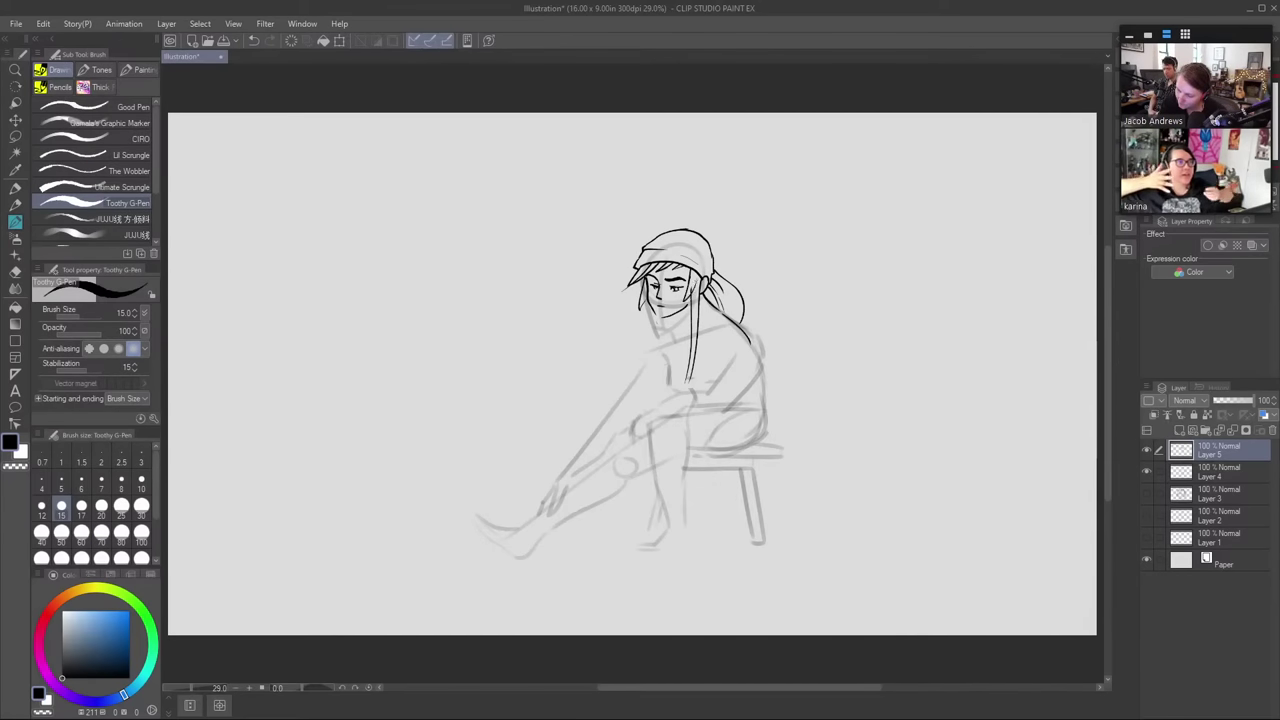
pyautogui.press('e')
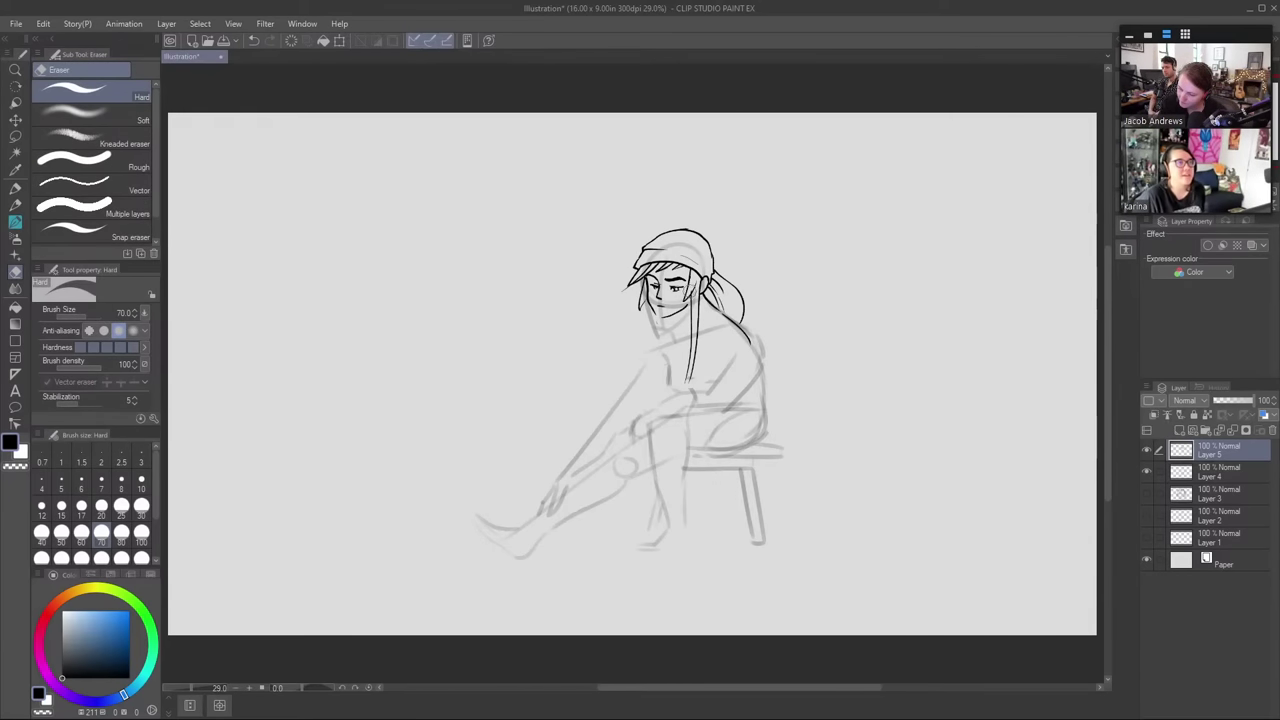
pyautogui.press('p')
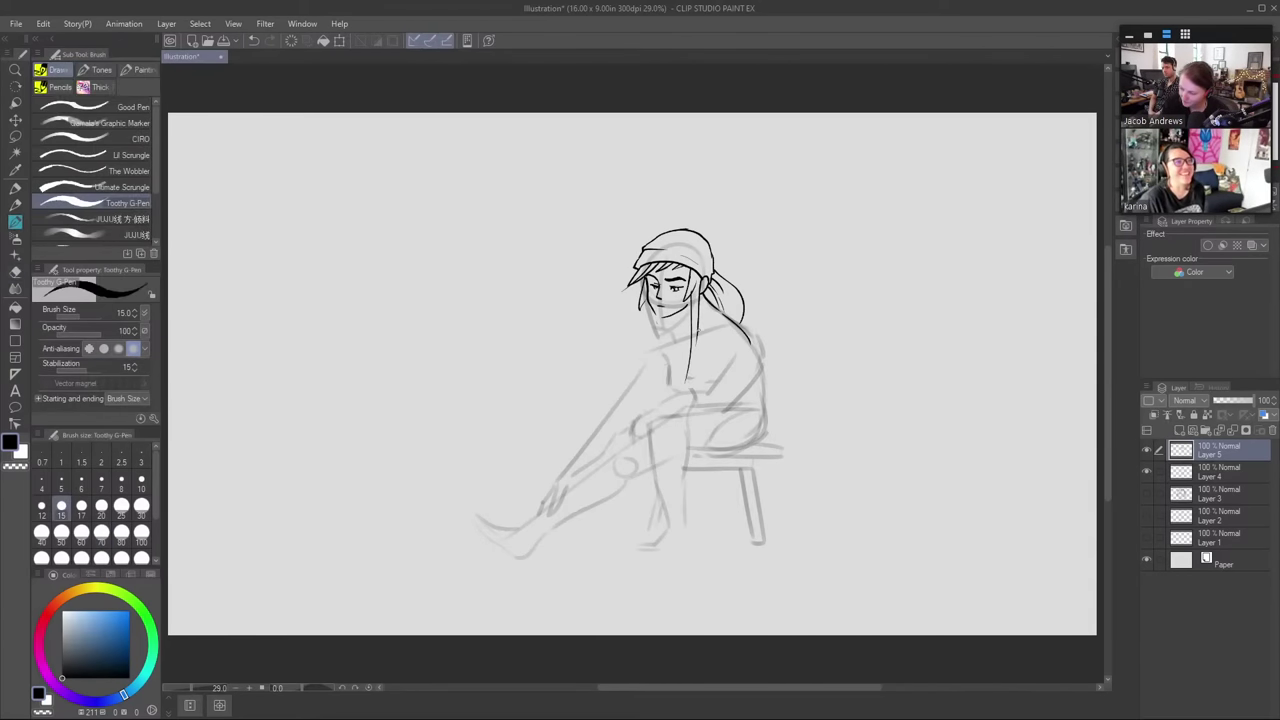
pyautogui.moveTo(698, 332); pyautogui.dragTo(684, 383)
pyautogui.hotkey('ctrl', 'z')
pyautogui.moveTo(698, 336); pyautogui.dragTo(682, 396)
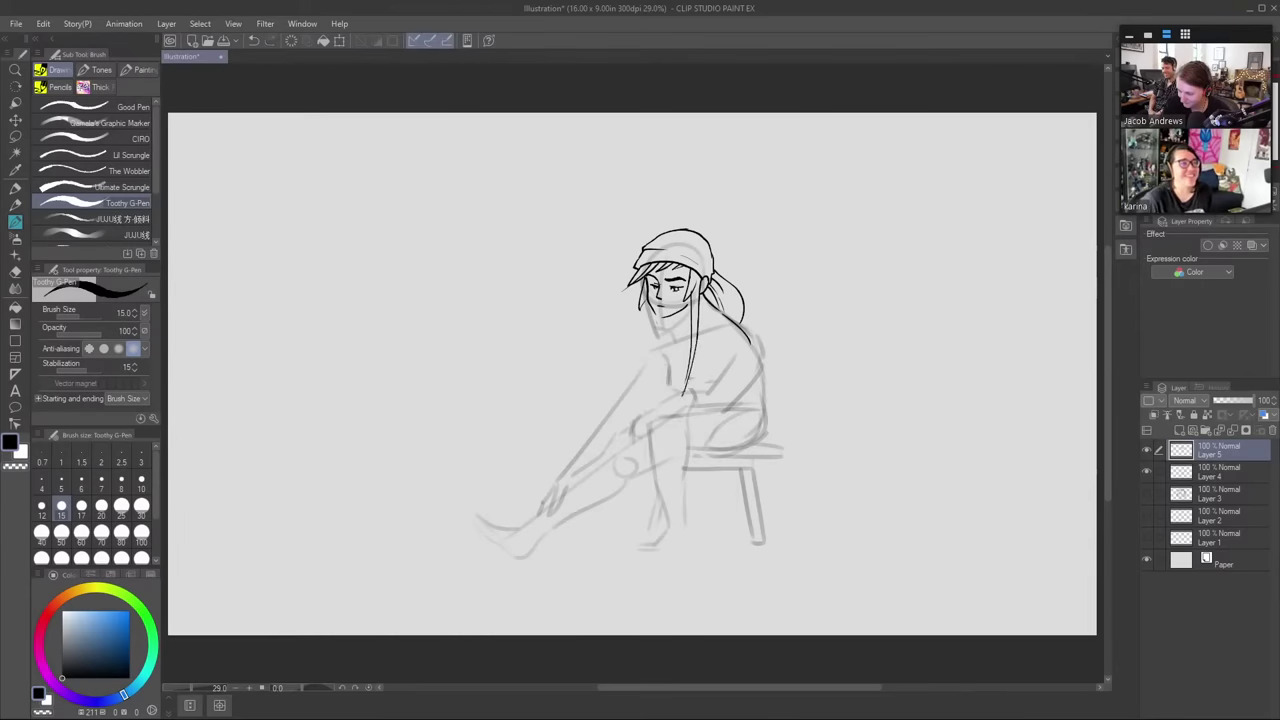
# - Ink a matching long, narrow hair lock hanging from the far side of the face down to the forearm
pyautogui.moveTo(643, 304); pyautogui.dragTo(647, 426)
pyautogui.hotkey('ctrl', 'z')
pyautogui.moveTo(643, 308); pyautogui.dragTo(648, 406)
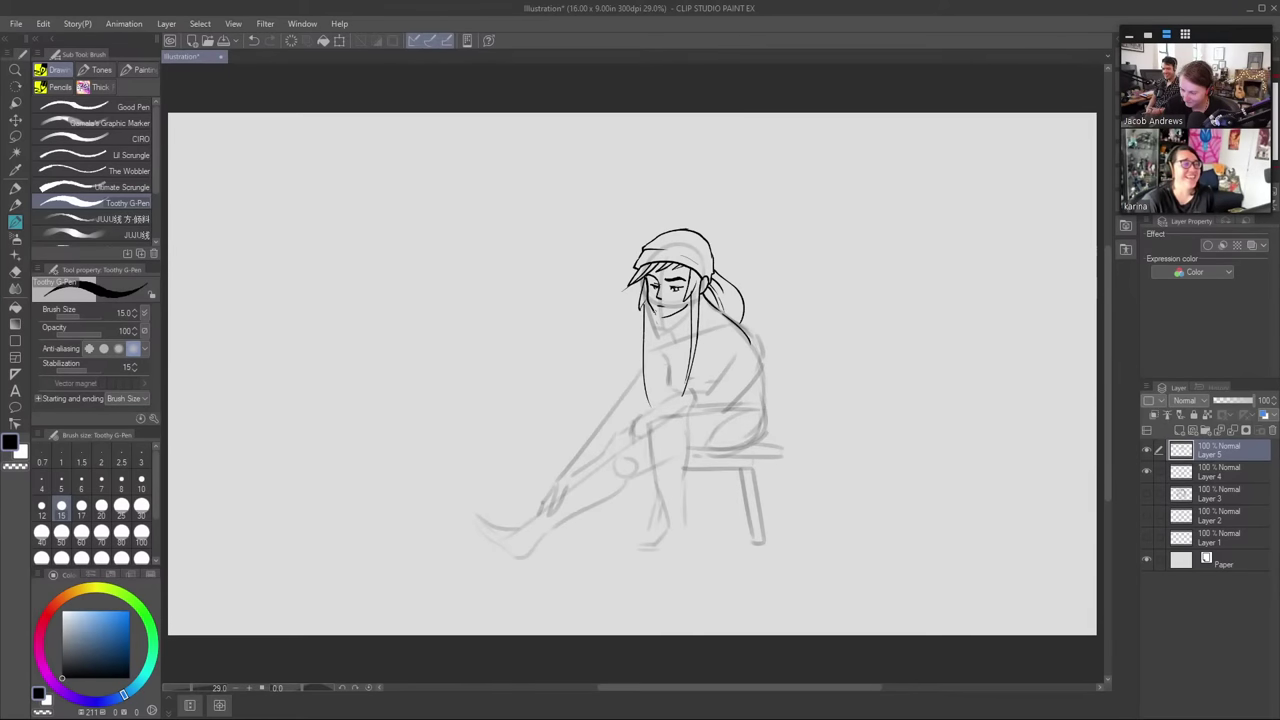
pyautogui.moveTo(654, 310); pyautogui.dragTo(651, 406)
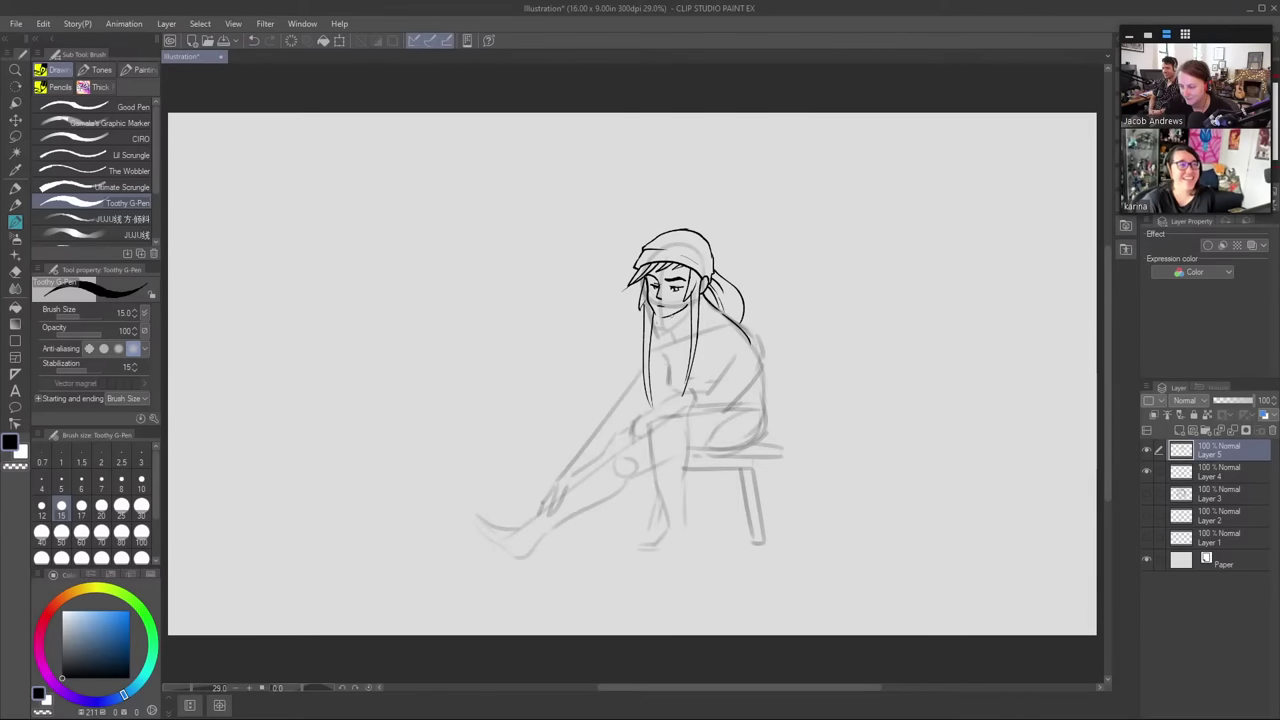
# - Ink the neck and far shoulder, and the outer contour of the far arm down to the wrist
pyautogui.moveTo(676, 317)
pyautogui.mouseDown()
pyautogui.moveTo(679, 342)
pyautogui.moveTo(650, 356)
pyautogui.mouseUp()
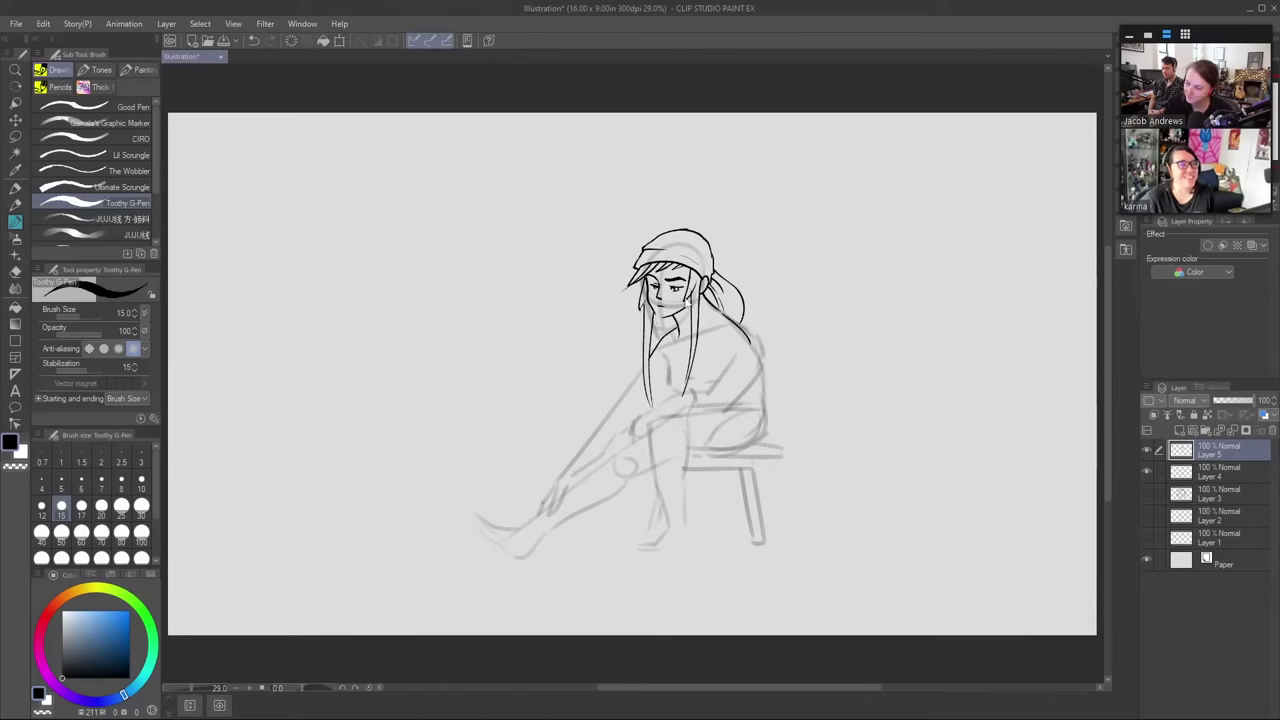
pyautogui.hotkey('ctrl', 'z')
pyautogui.moveTo(645, 364); pyautogui.dragTo(562, 472)
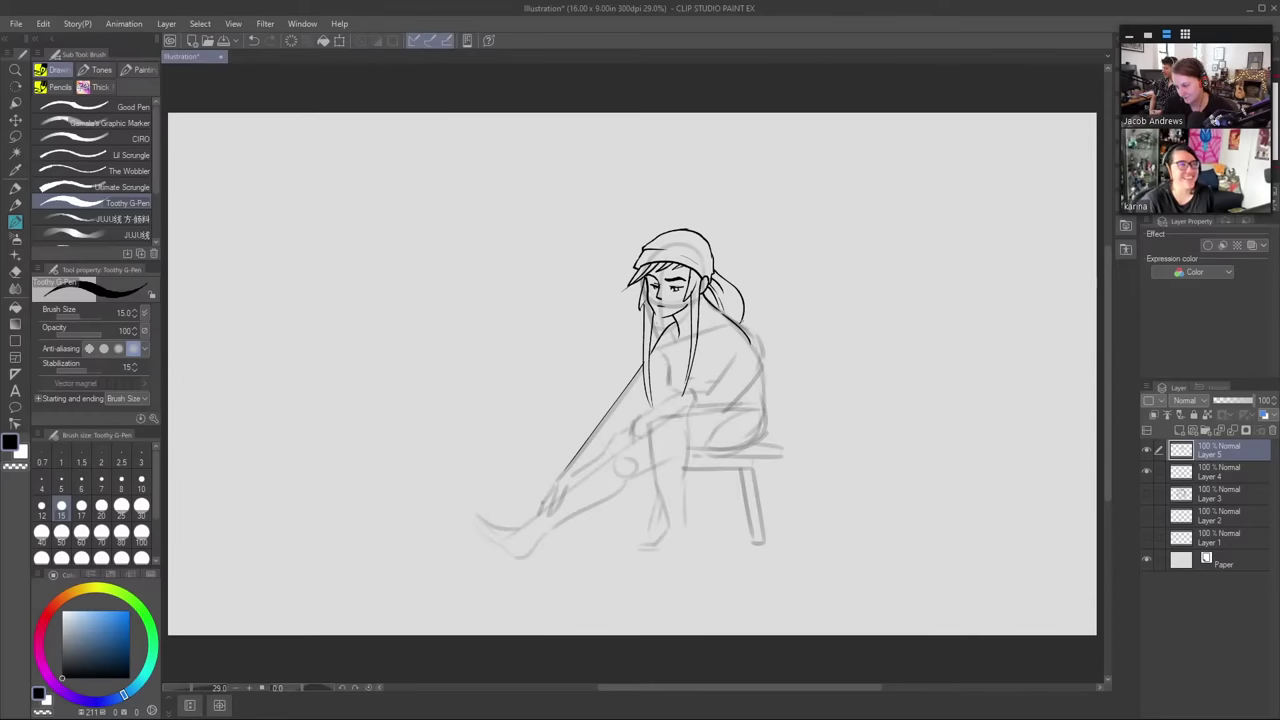
# - Ink the near arm bent at the elbow, with its forearm resting across the raised knee
pyautogui.moveTo(752, 350); pyautogui.dragTo(712, 405)
pyautogui.hotkey('ctrl', 'z')
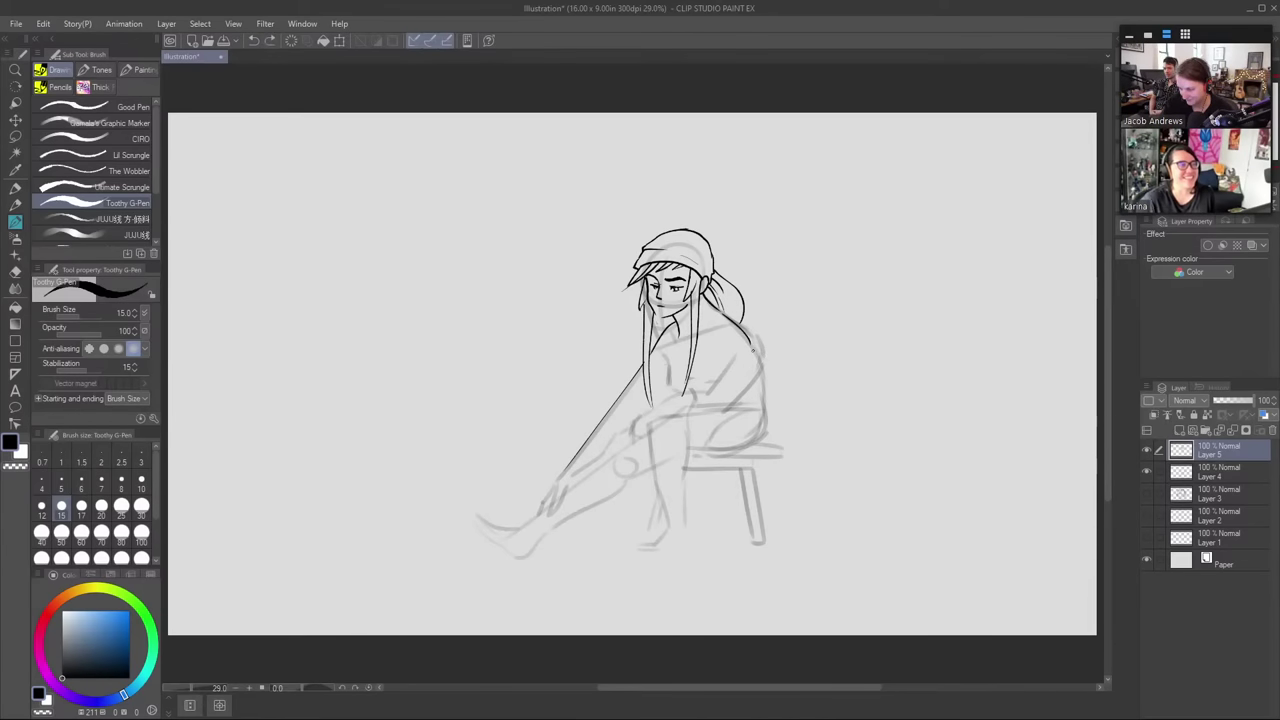
pyautogui.moveTo(751, 349); pyautogui.dragTo(717, 409)
pyautogui.moveTo(728, 347)
pyautogui.mouseDown()
pyautogui.moveTo(703, 383)
pyautogui.moveTo(633, 421)
pyautogui.moveTo(594, 473)
pyautogui.moveTo(637, 419)
pyautogui.mouseUp()
pyautogui.hotkey('ctrl', 'z')
pyautogui.hotkey('ctrl', 'z')
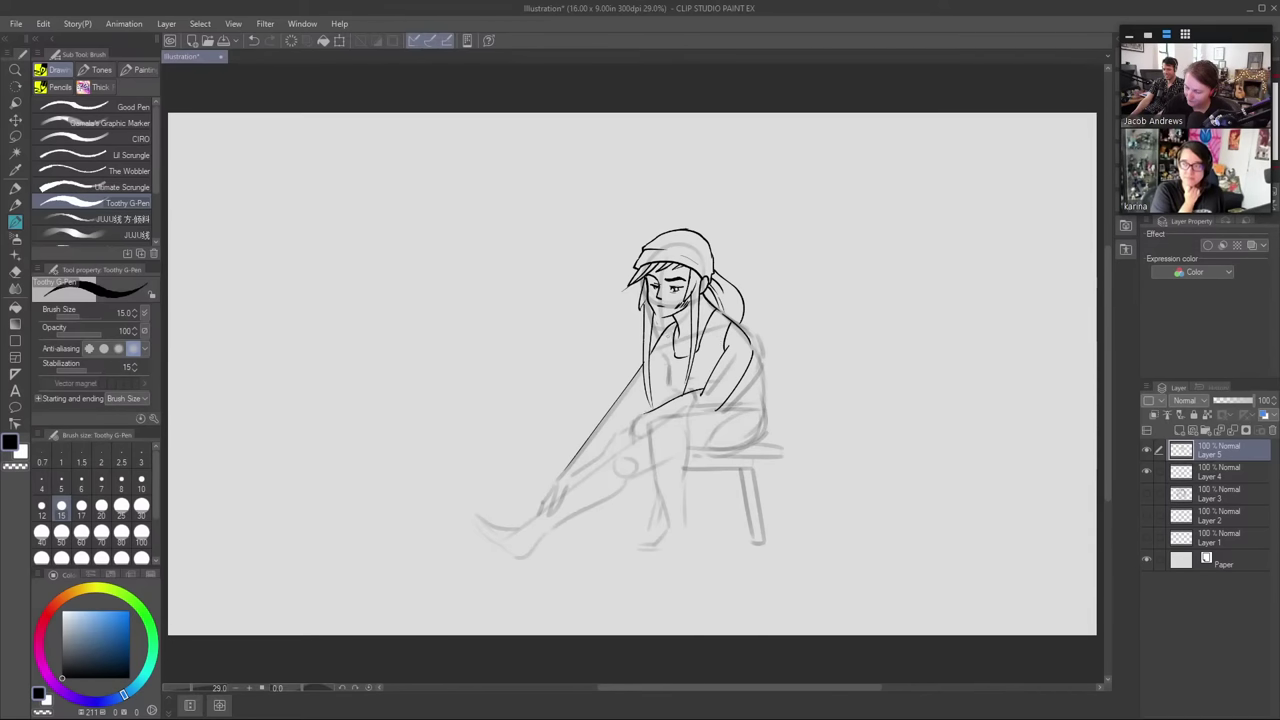
# - Ink the front lines of the torso between the two long hair locks, and clean up their overlaps
pyautogui.moveTo(664, 345); pyautogui.dragTo(669, 396)
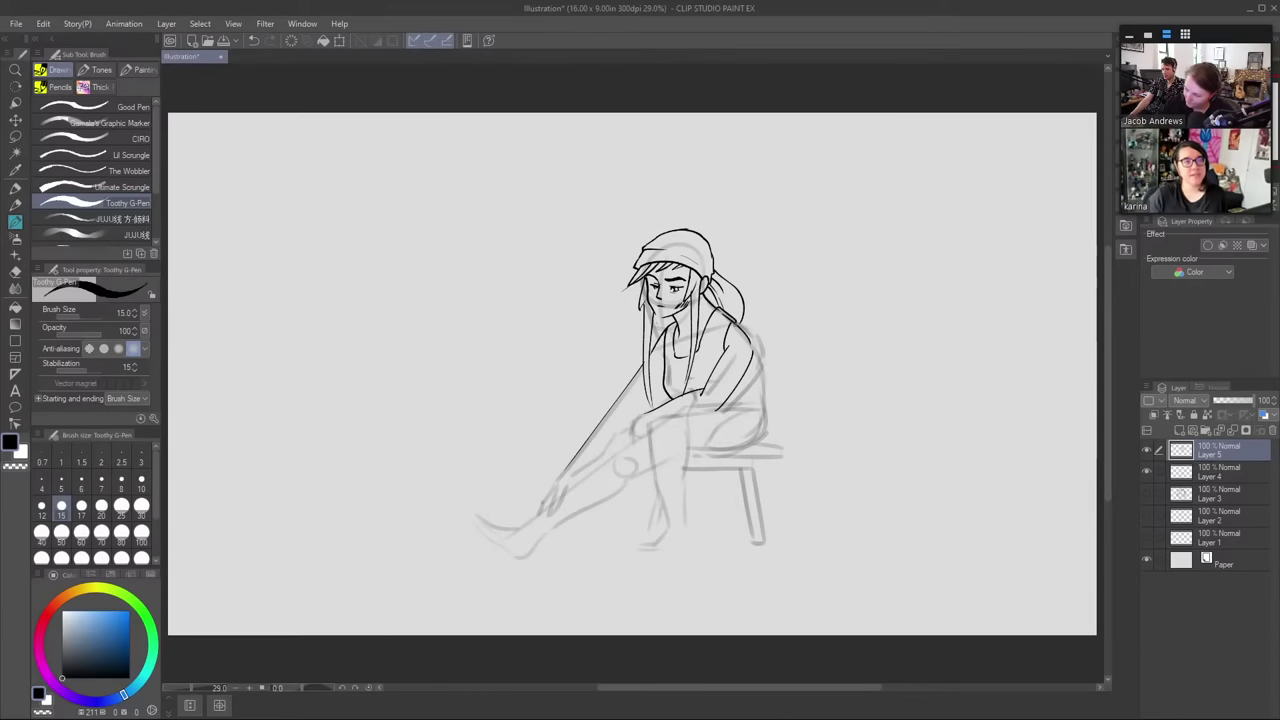
pyautogui.press('e')
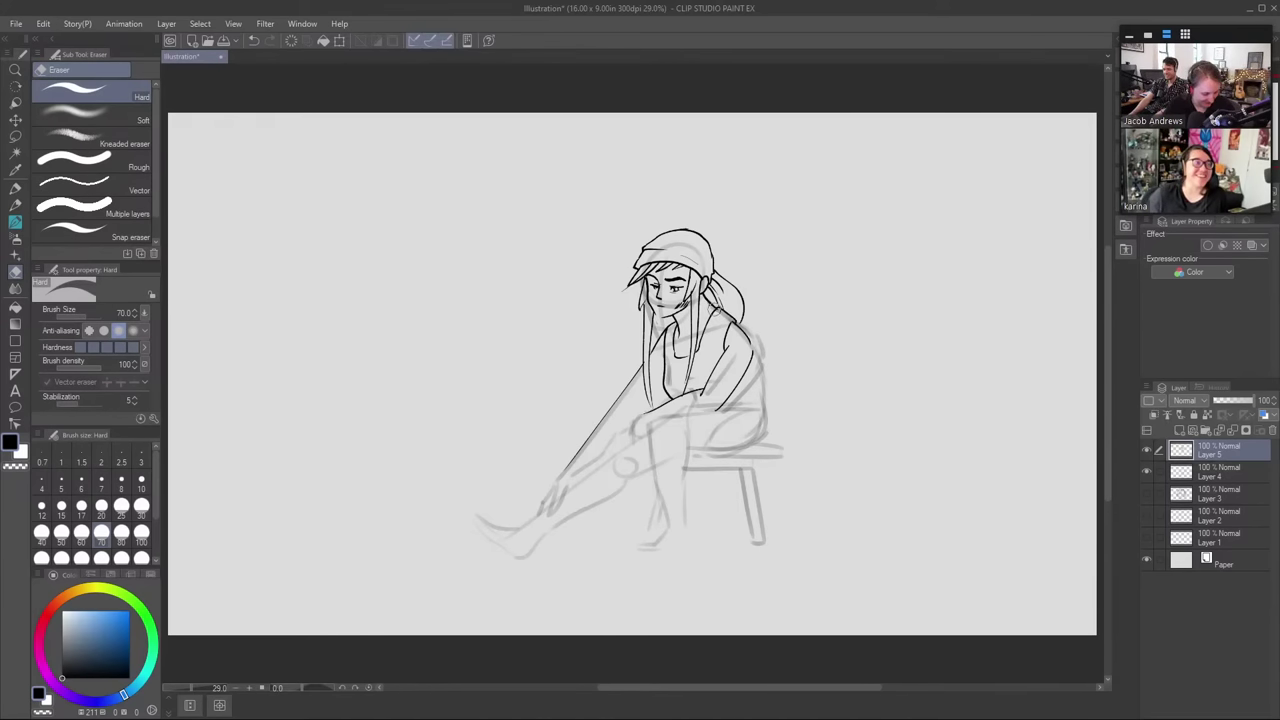
pyautogui.press('p')
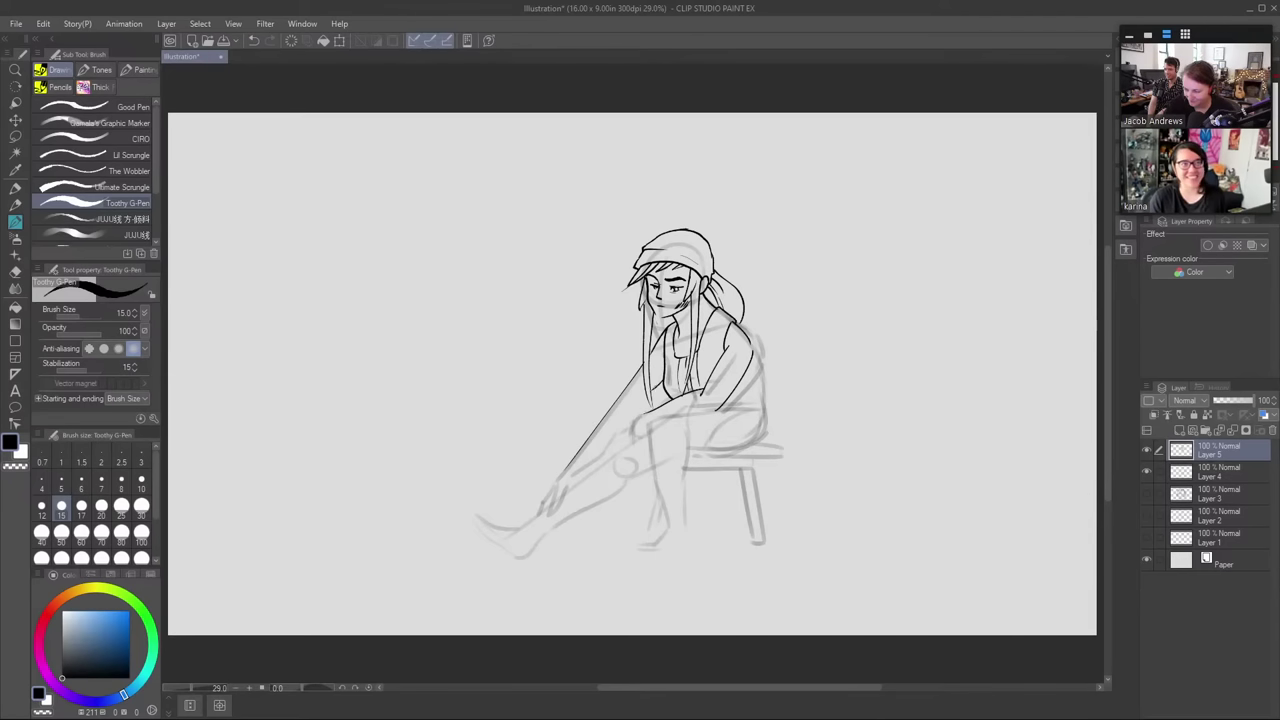
# - Ink the underside of the far forearm, and the thumb and back of its hand reaching toward the shin
pyautogui.moveTo(647, 394); pyautogui.dragTo(585, 468)
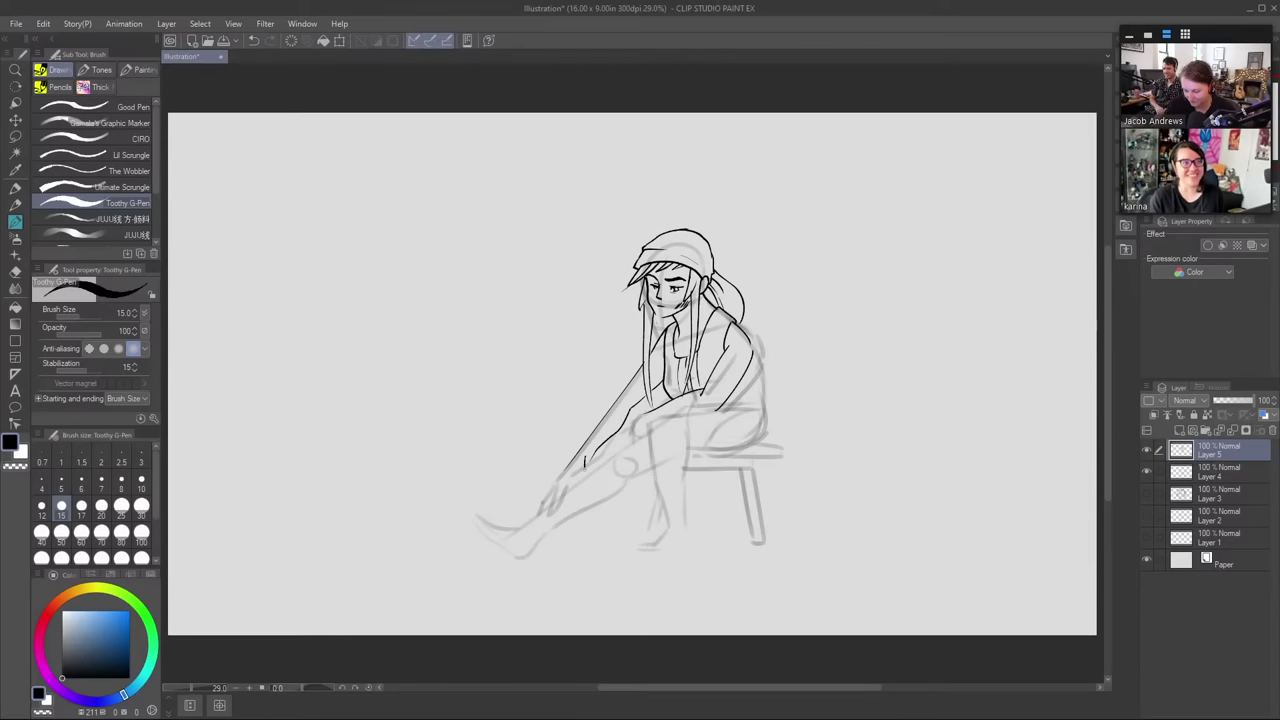
pyautogui.moveTo(580, 487); pyautogui.dragTo(591, 455)
pyautogui.hotkey('ctrl', 'z')
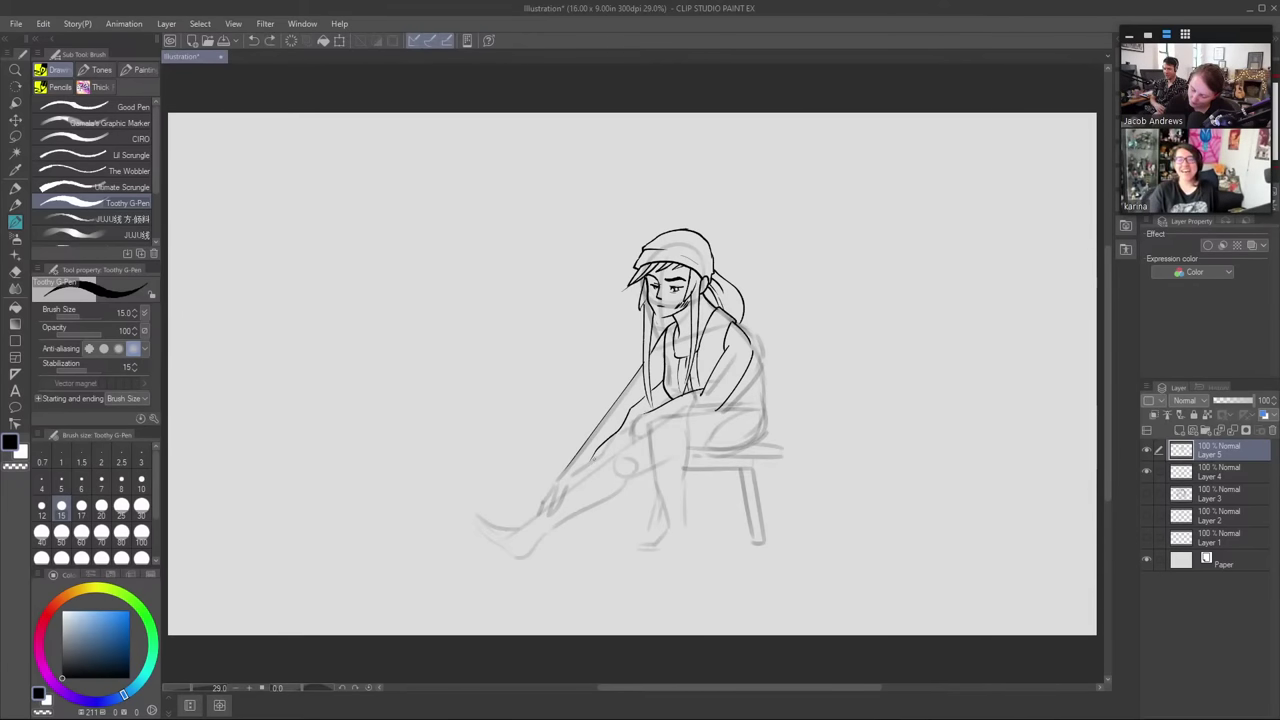
pyautogui.moveTo(595, 453); pyautogui.dragTo(584, 480)
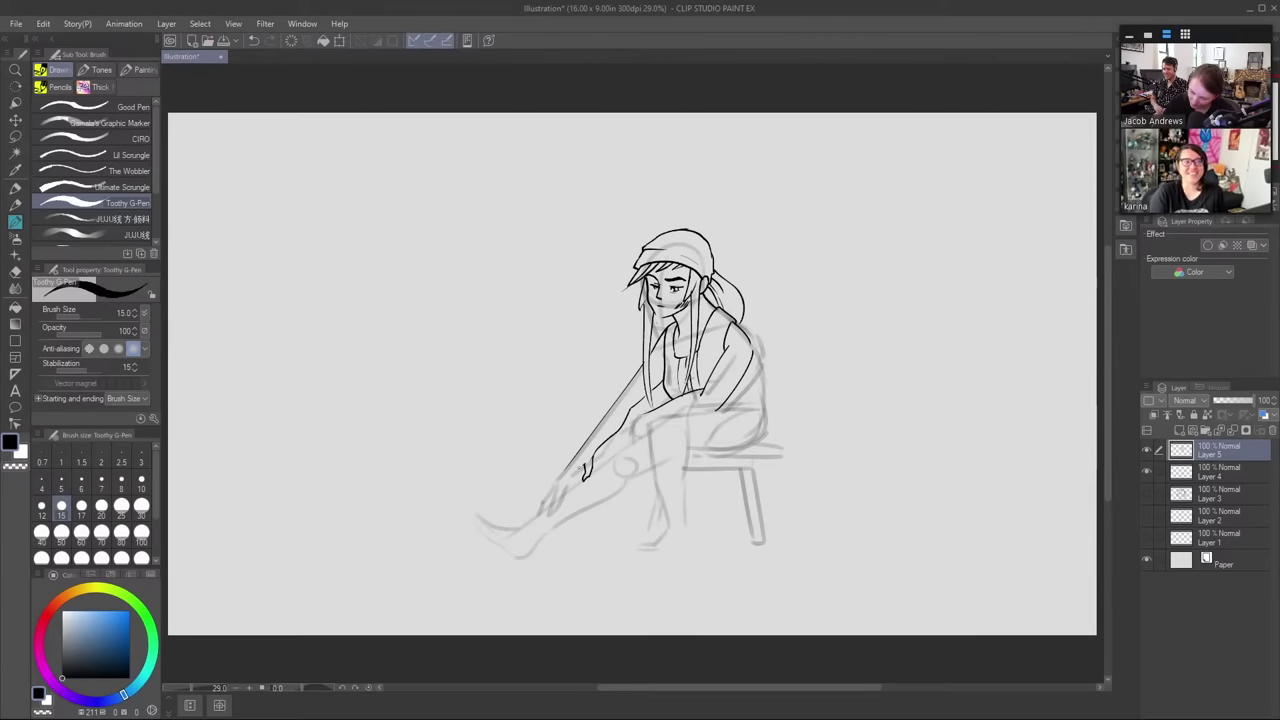
pyautogui.moveTo(584, 464); pyautogui.dragTo(565, 486)
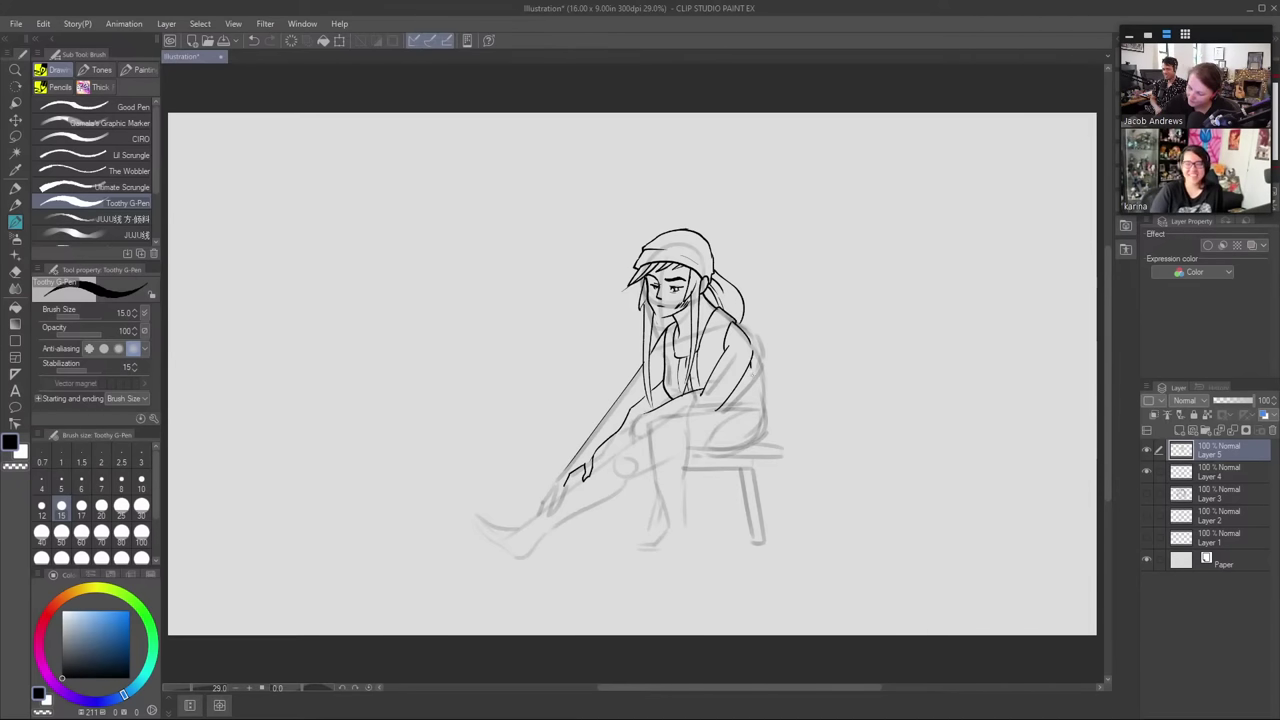
# - Ink the start of the back contour behind the near arm, and clean up the torso lines beside the hair locks
pyautogui.moveTo(751, 368); pyautogui.dragTo(764, 425)
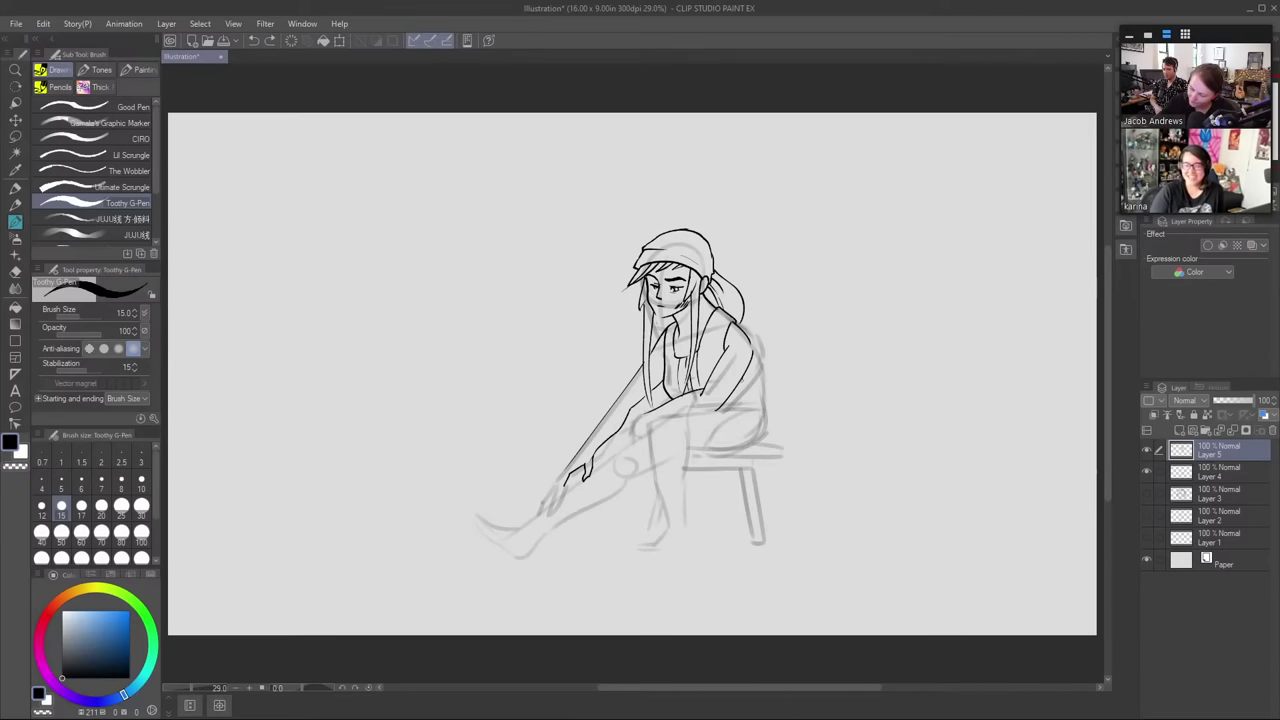
pyautogui.moveTo(741, 379); pyautogui.dragTo(764, 432)
pyautogui.hotkey('ctrl', 'z')
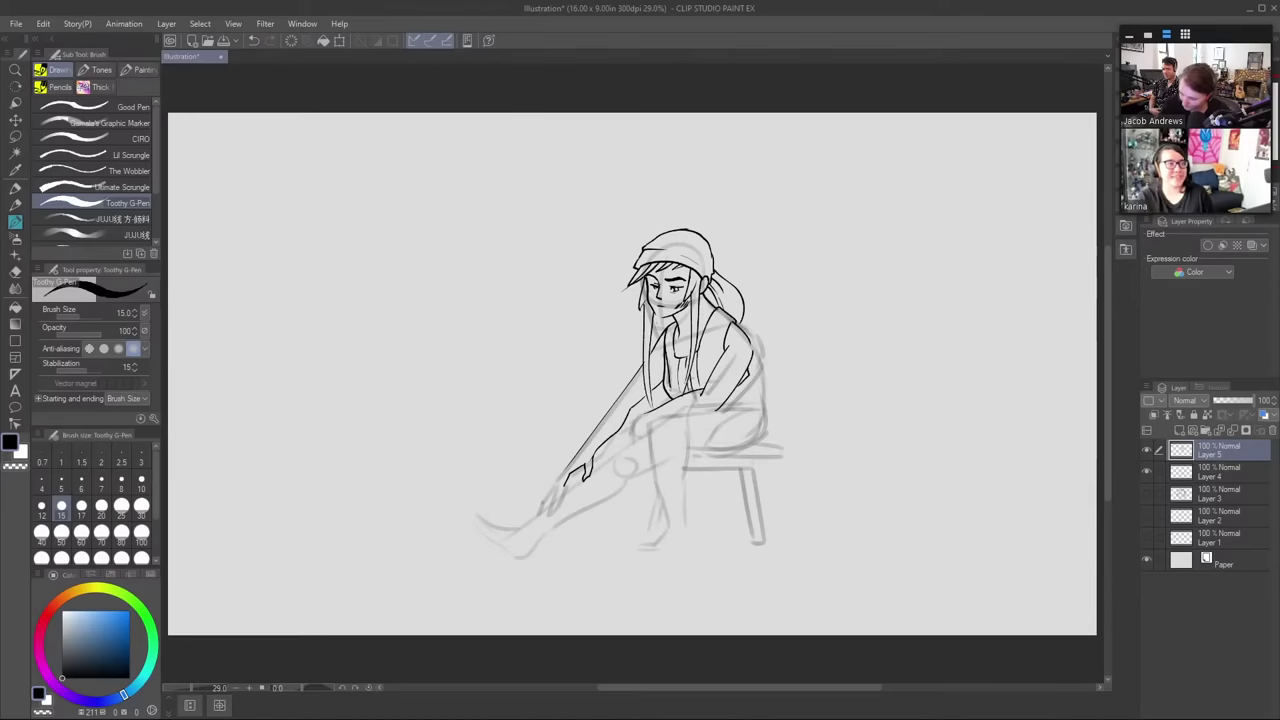
pyautogui.press('e')
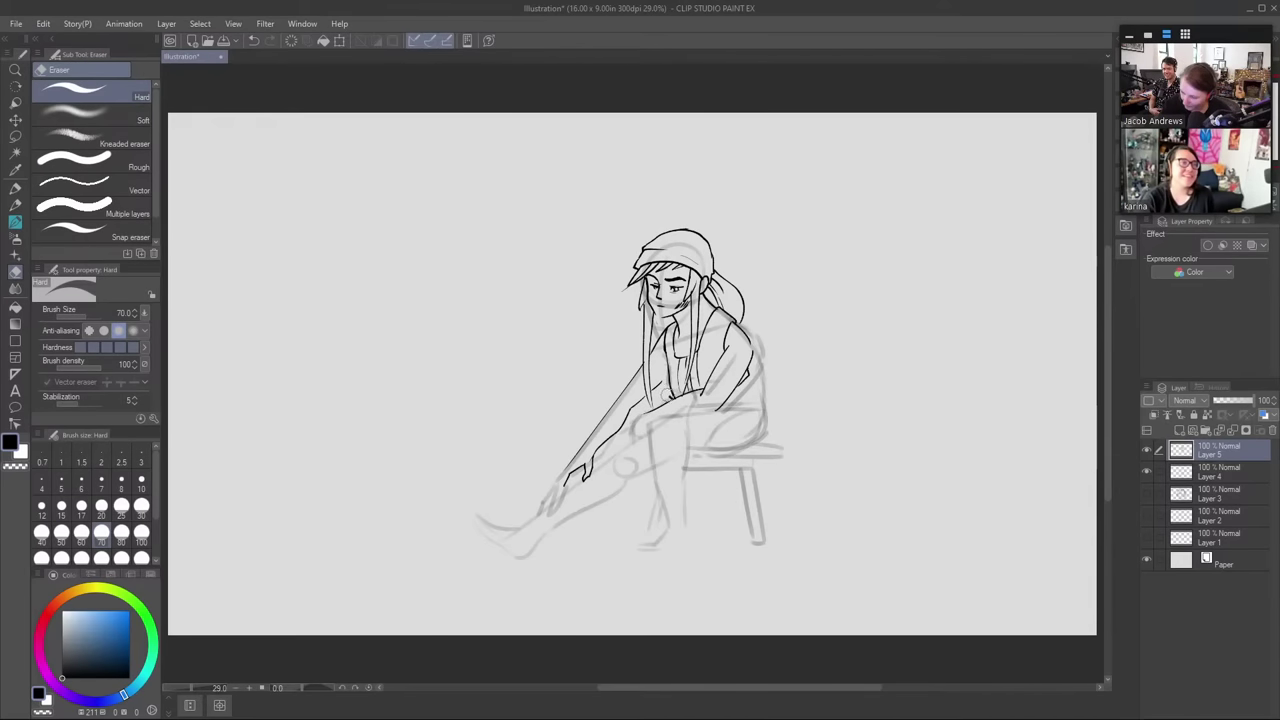
pyautogui.press('b')
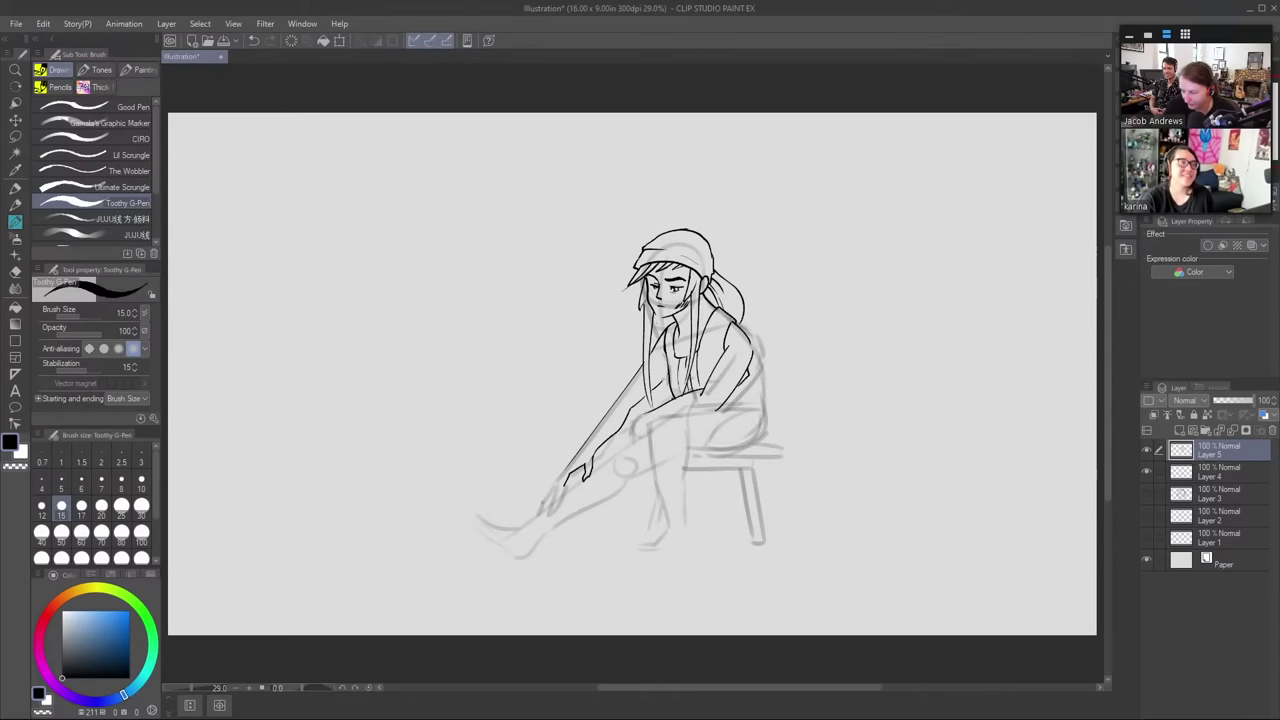
pyautogui.press('e')
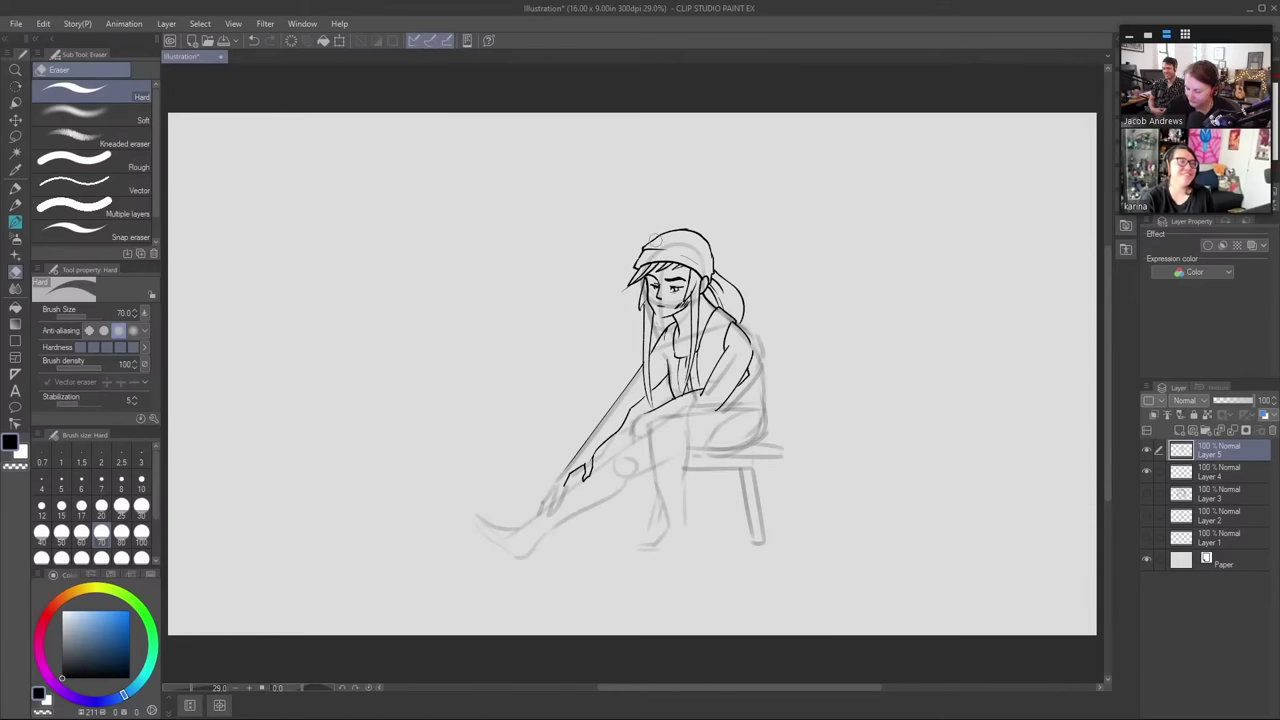
pyautogui.press('b')
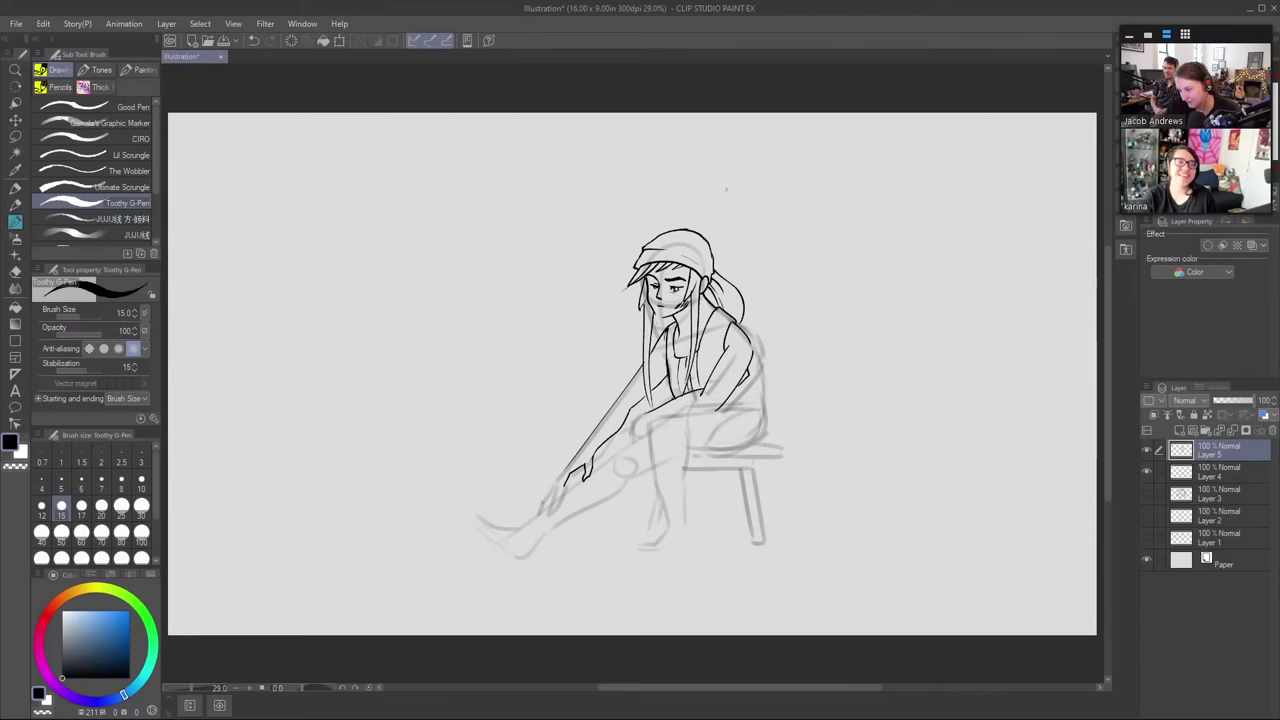
# - Ink the back contour from behind the near arm around the hip to the stool seat, and rework the near forearm's lower edge
pyautogui.moveTo(747, 374)
pyautogui.mouseDown()
pyautogui.moveTo(760, 408)
pyautogui.moveTo(749, 443)
pyautogui.moveTo(663, 406)
pyautogui.moveTo(640, 427)
pyautogui.mouseUp()
pyautogui.hotkey('ctrl', 'z')
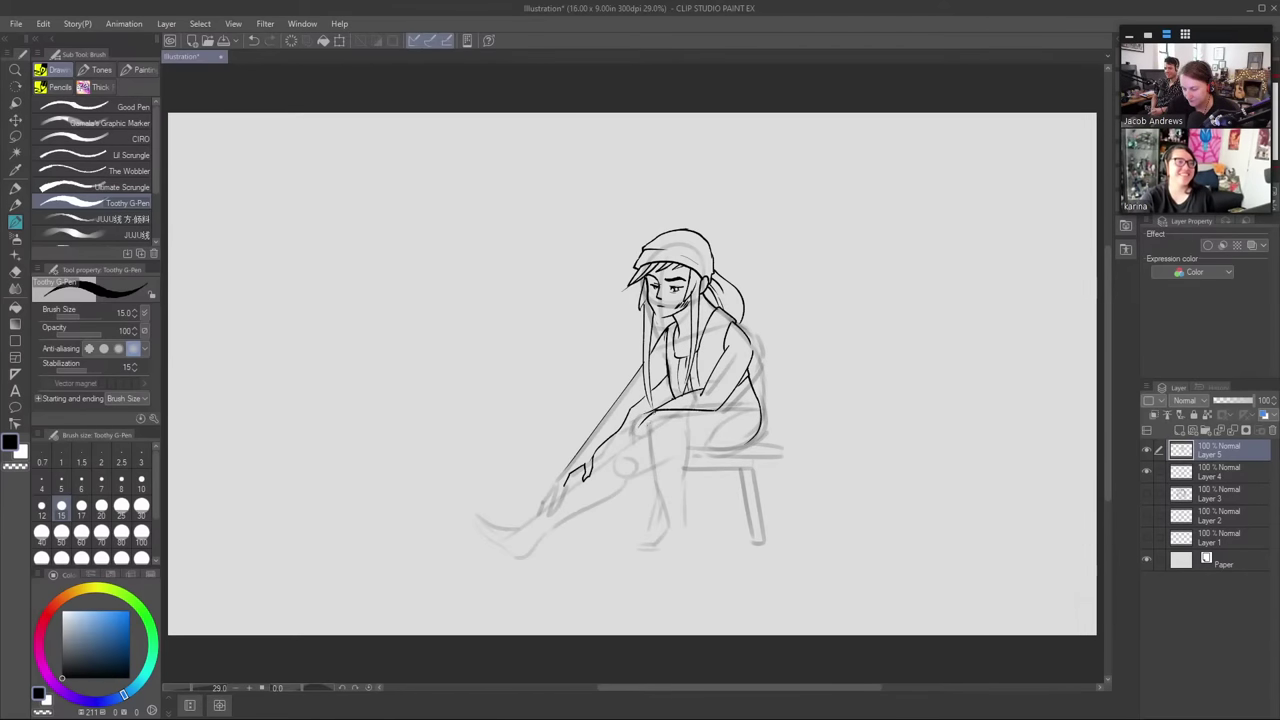
pyautogui.hotkey('ctrl', 'z')
# - Ink the front contour of the near leg from the knee to the ankle, and clean up the lines around the knee
pyautogui.moveTo(714, 404)
pyautogui.mouseDown()
pyautogui.moveTo(646, 408)
pyautogui.moveTo(662, 540)
pyautogui.mouseUp()
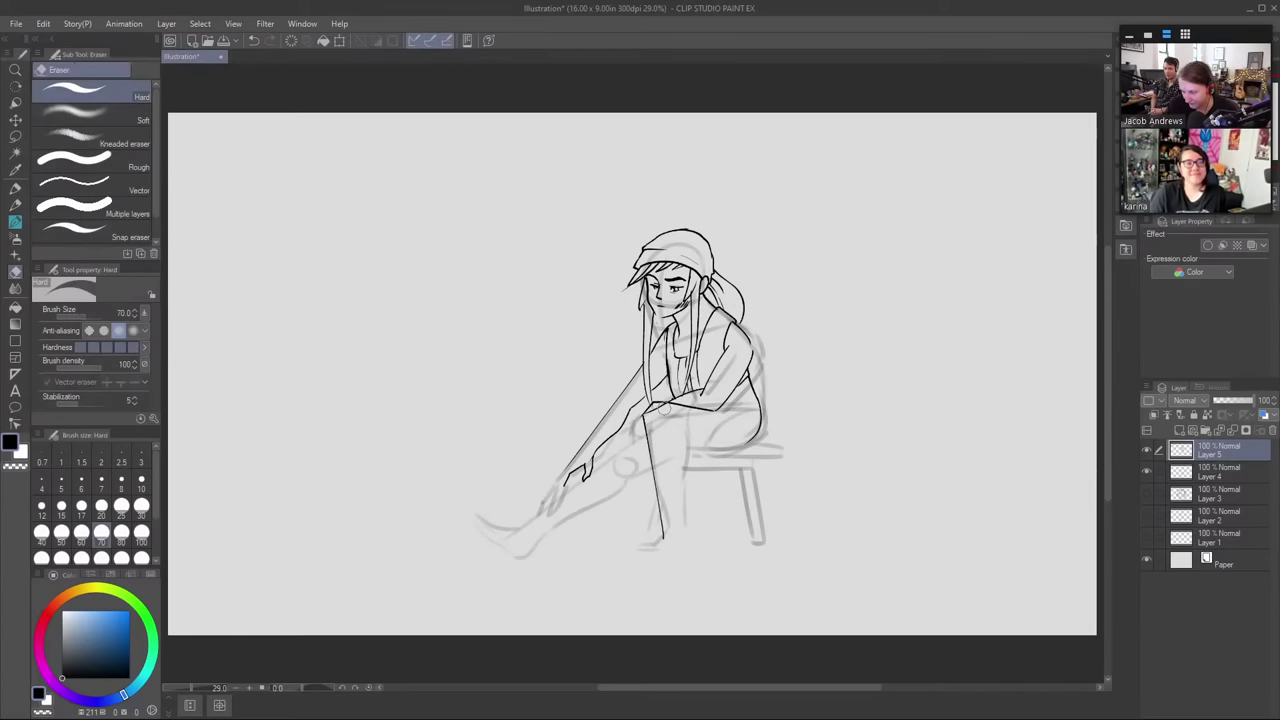
pyautogui.press('e')
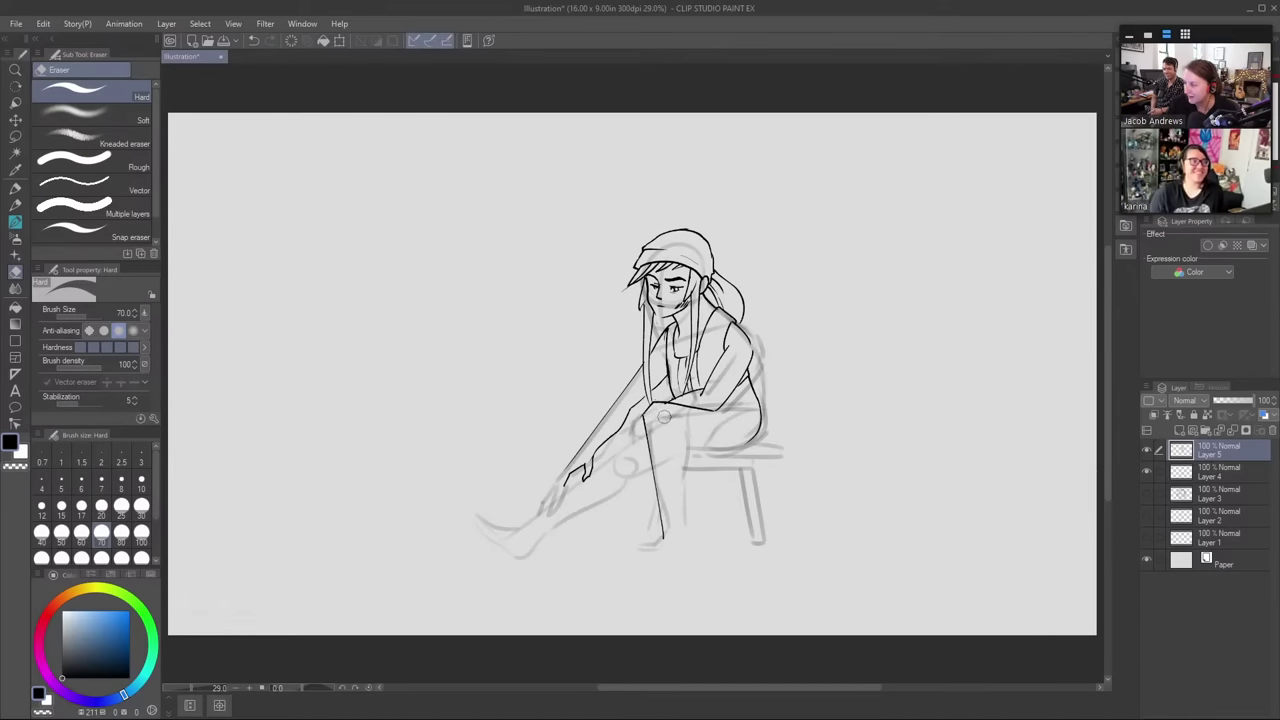
pyautogui.press('p')
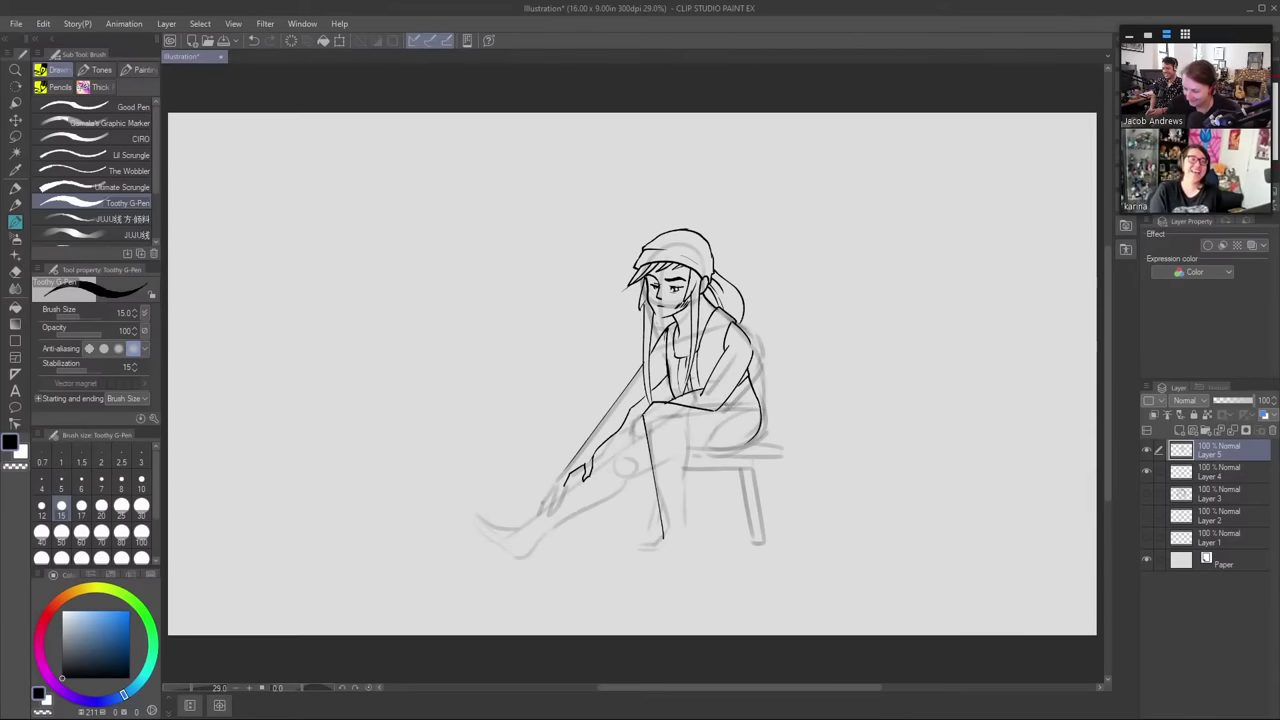
# - Ink the garment hem flaring out behind the hip, erase the contour line inside it, and add fold lines at the waist
pyautogui.moveTo(732, 400); pyautogui.dragTo(774, 411)
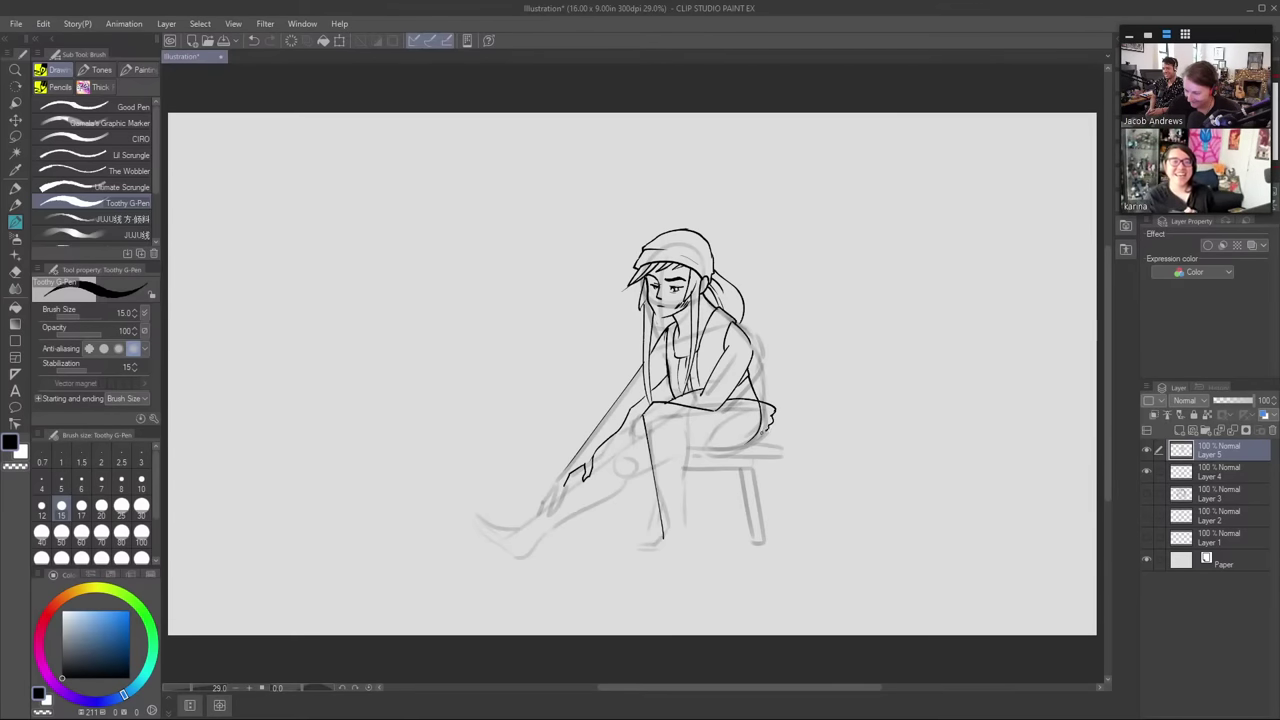
pyautogui.press('e')
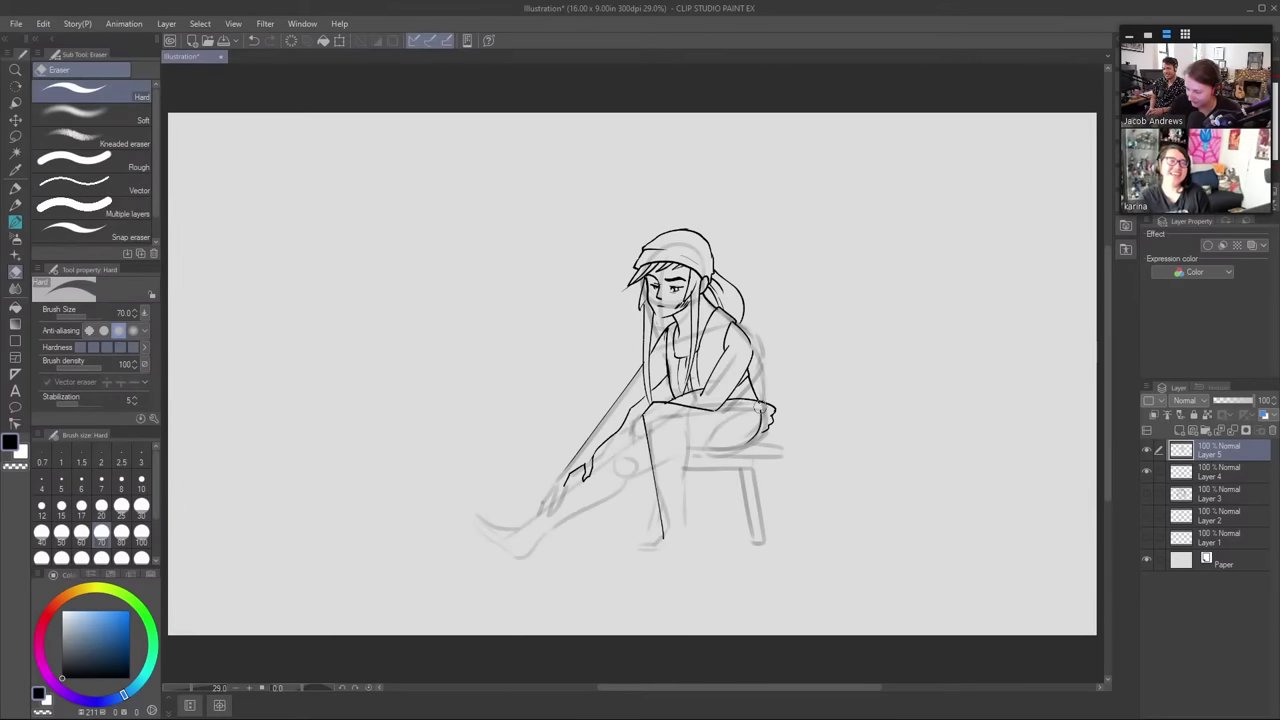
pyautogui.moveTo(759, 407); pyautogui.dragTo(758, 434)
pyautogui.press('b')
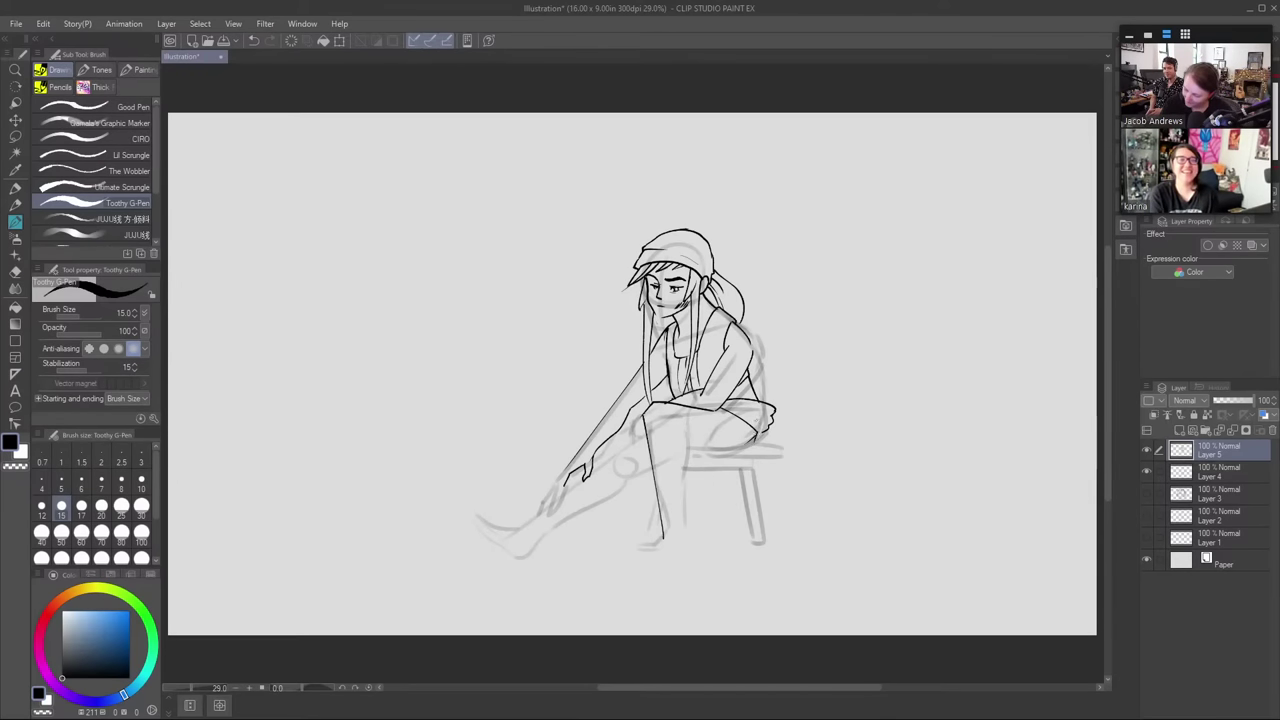
pyautogui.press('e')
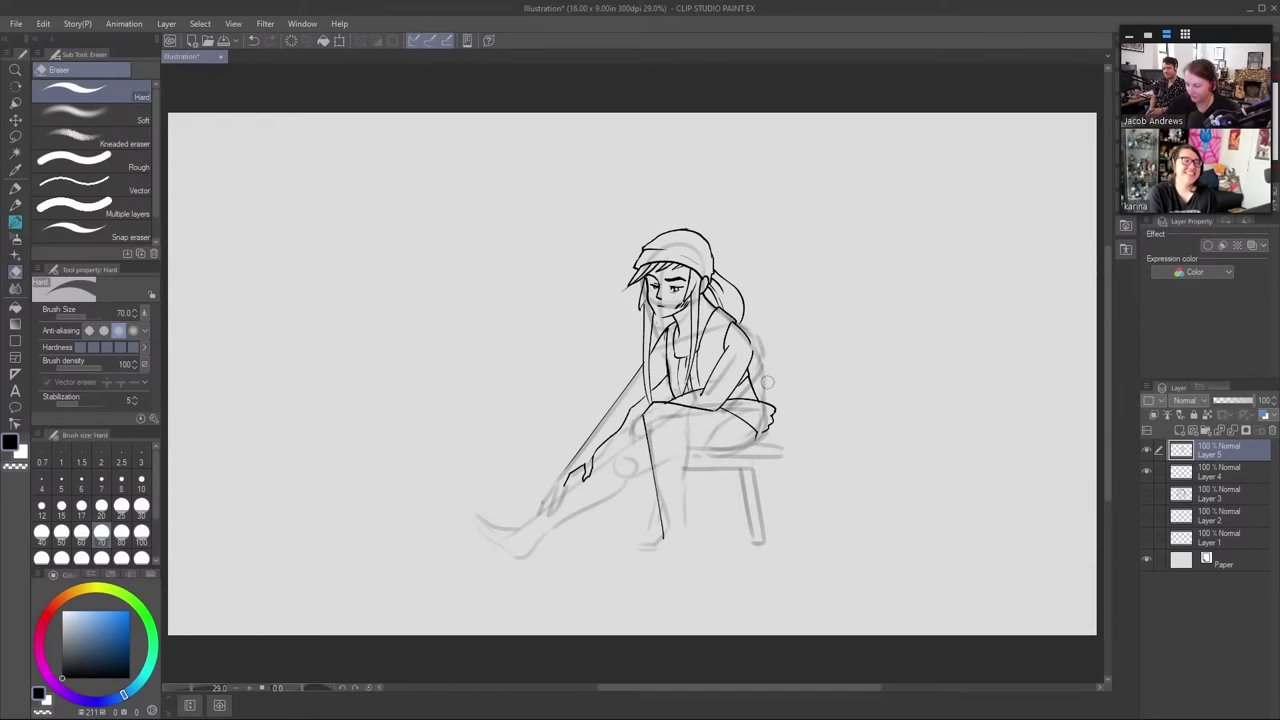
pyautogui.press('p')
pyautogui.press('e')
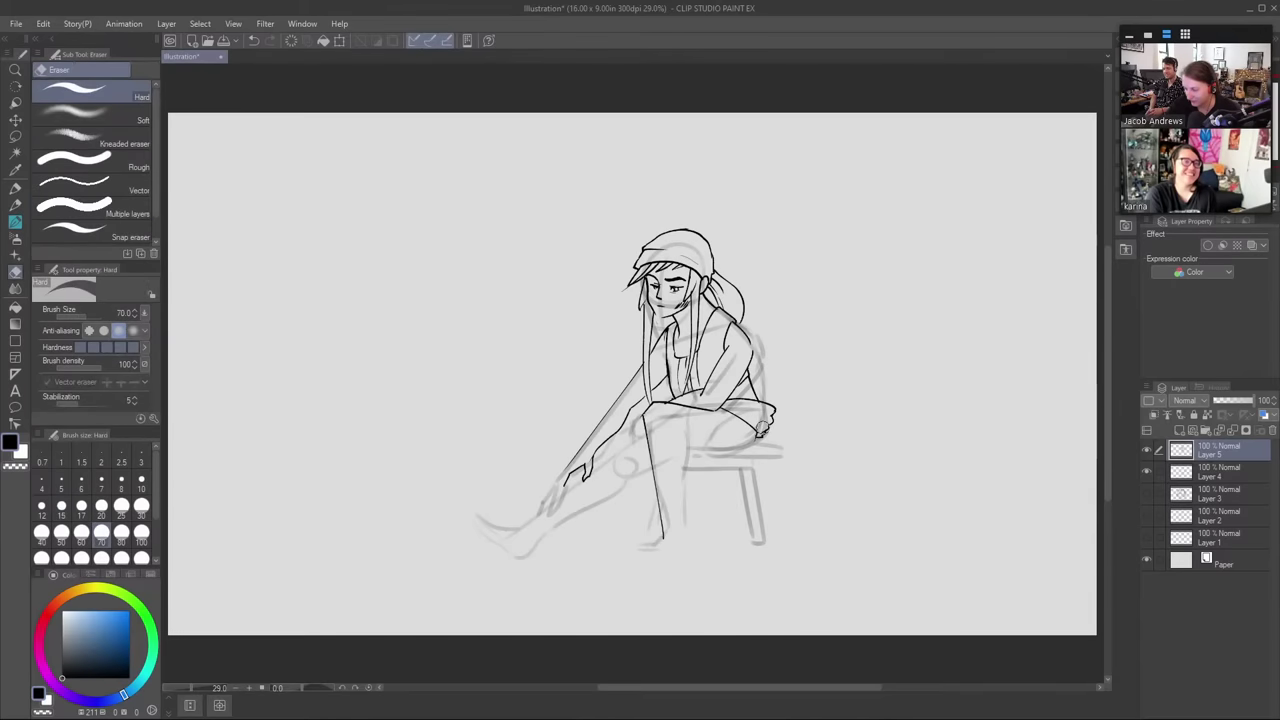
pyautogui.press('p')
pyautogui.moveTo(724, 405); pyautogui.dragTo(759, 412)
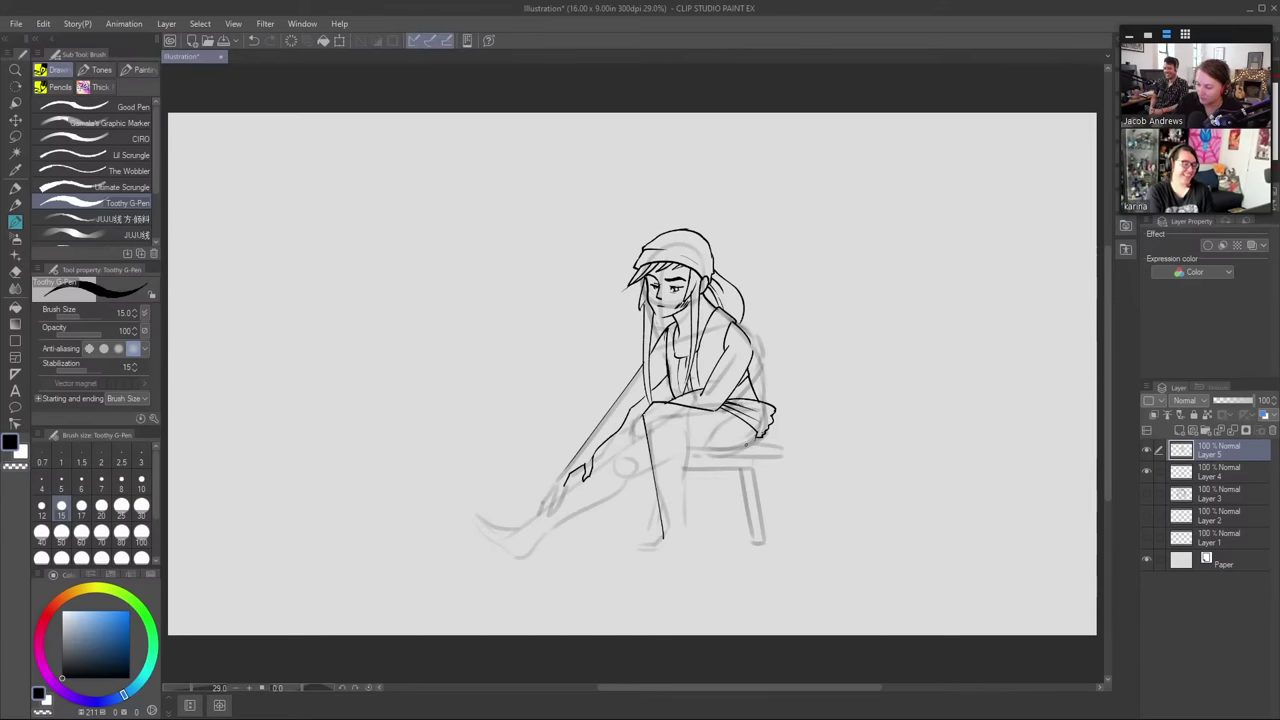
# - Ink the underside of the near thigh along the stool seat and the back of the lower leg below the knee
pyautogui.moveTo(757, 435); pyautogui.dragTo(678, 444)
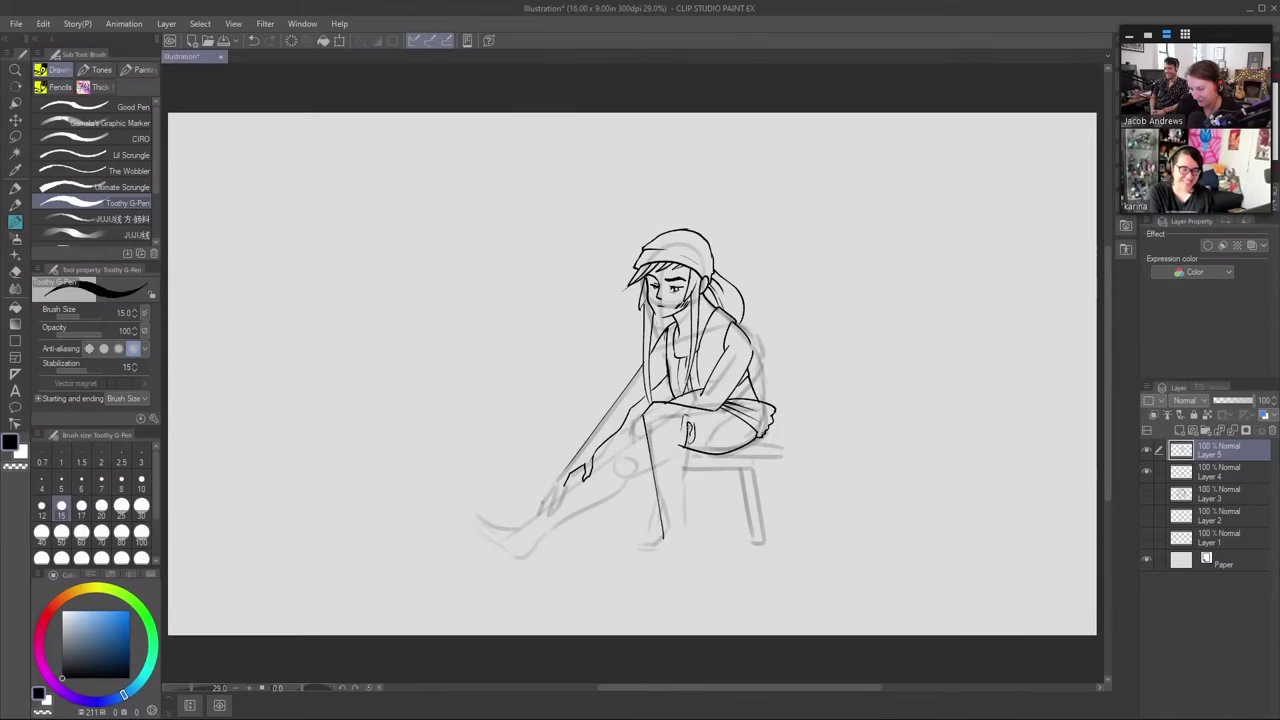
pyautogui.press('e')
pyautogui.moveTo(686, 446)
pyautogui.mouseDown()
pyautogui.moveTo(687, 414)
pyautogui.moveTo(680, 504)
pyautogui.mouseUp()
pyautogui.press('b')
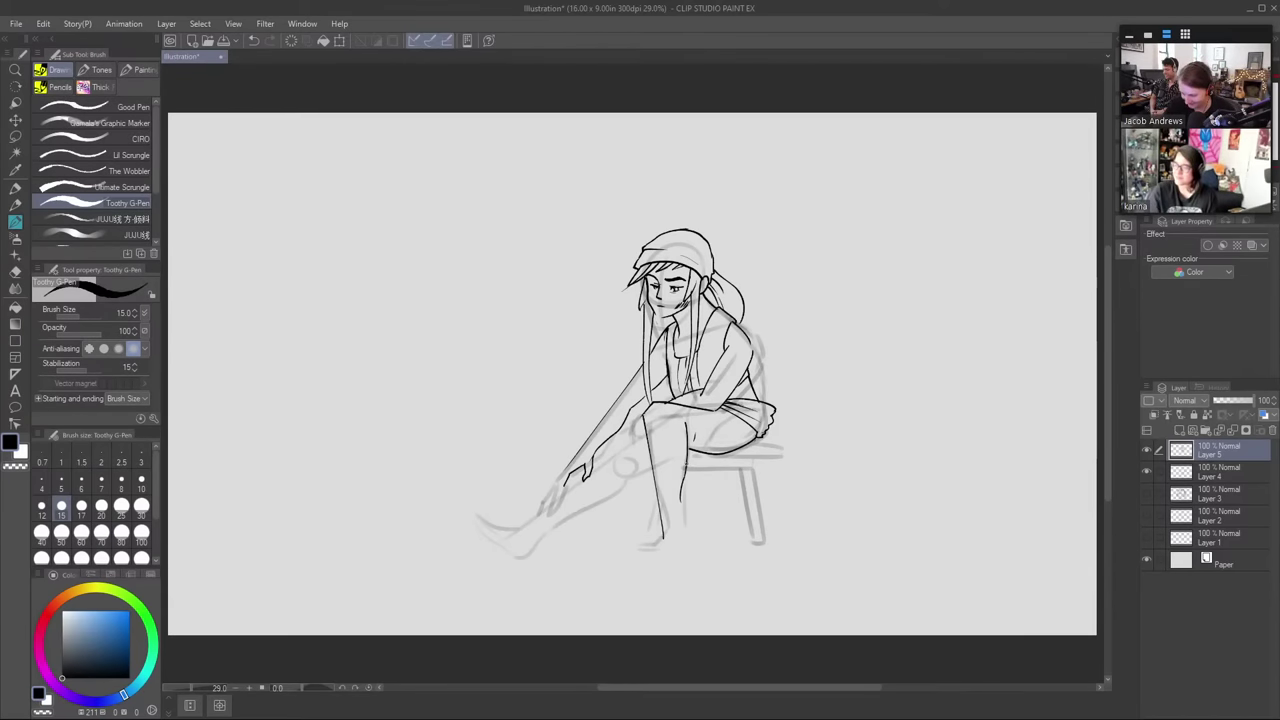
# - Ink a ribbed trouser cuff above the near ankle, erase the shin line below it, and add folds at the cuff and knee
pyautogui.moveTo(688, 462)
pyautogui.mouseDown()
pyautogui.moveTo(672, 508)
pyautogui.moveTo(690, 504)
pyautogui.moveTo(663, 540)
pyautogui.mouseUp()
pyautogui.press('e')
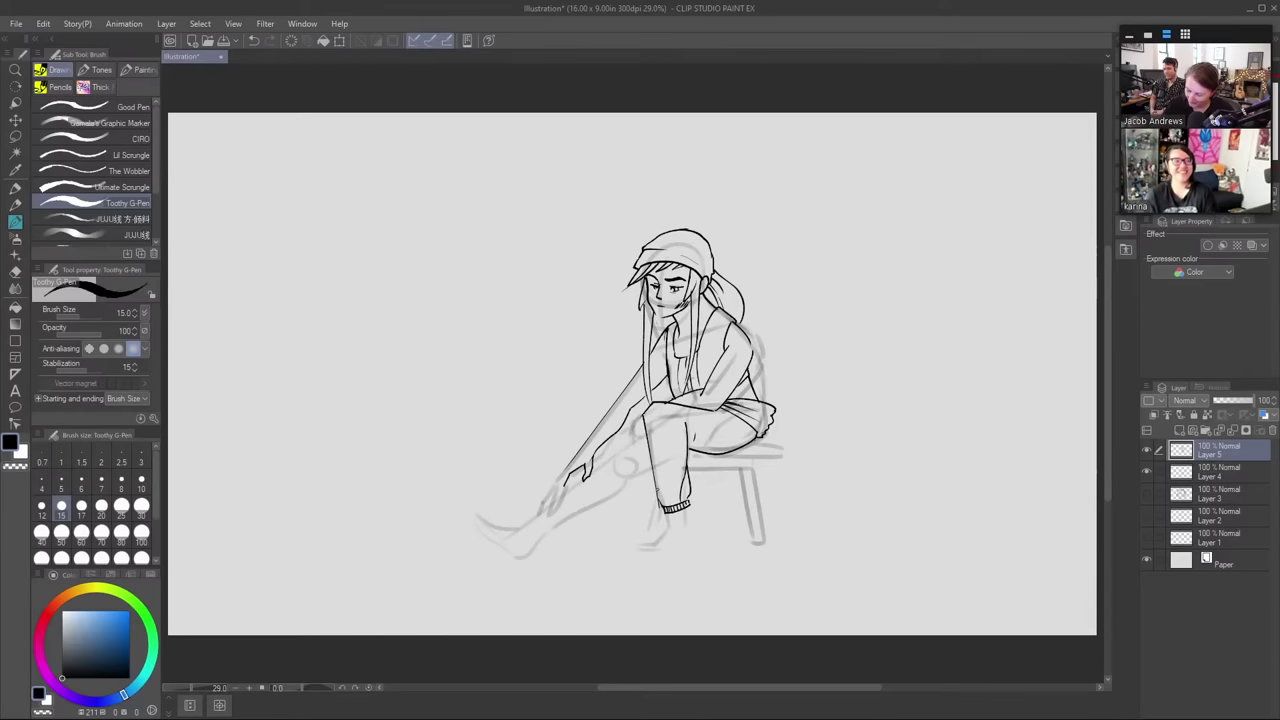
pyautogui.press('e')
pyautogui.moveTo(656, 504); pyautogui.dragTo(668, 501)
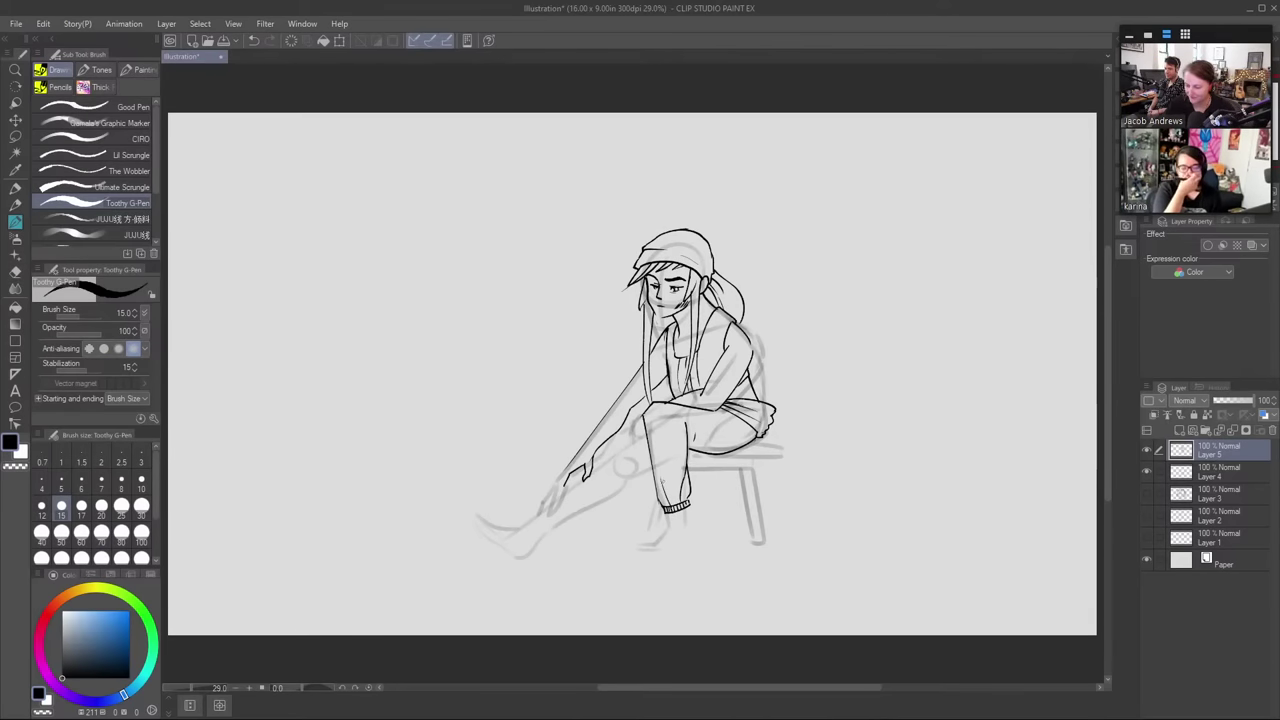
pyautogui.moveTo(690, 418); pyautogui.dragTo(681, 439)
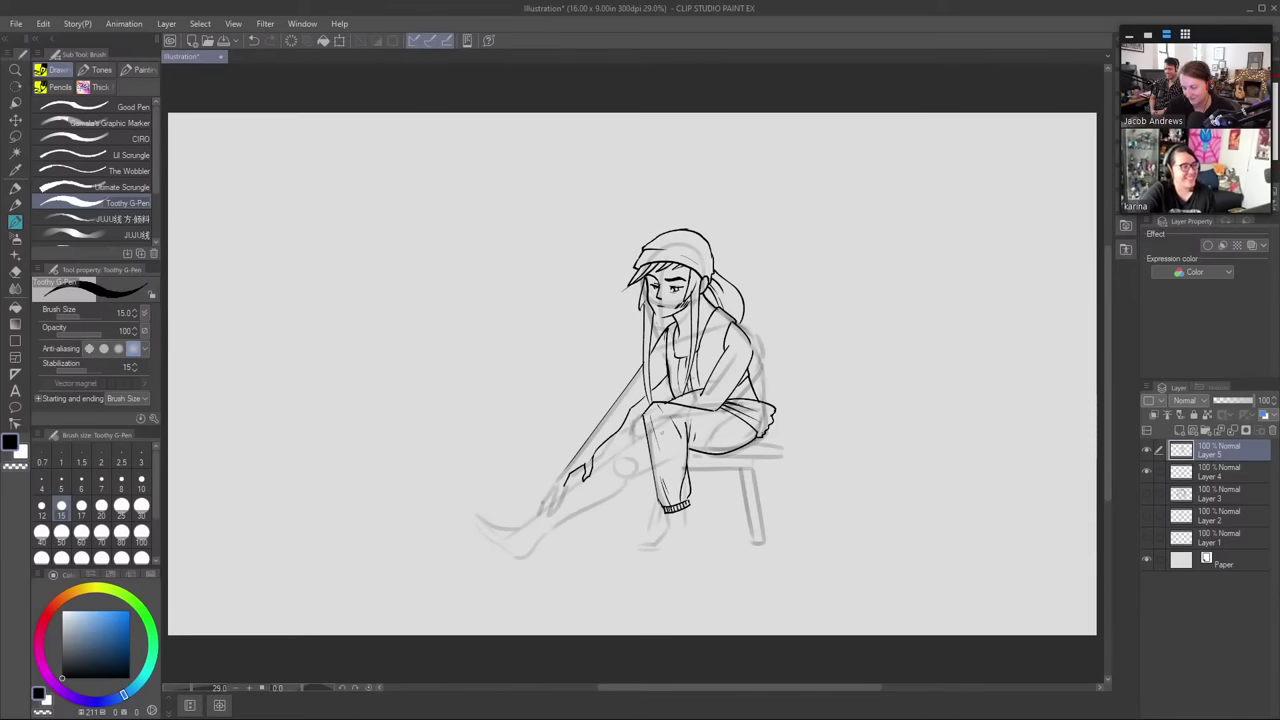
# - Ink the near ankle below the cuff and the foot resting flat on the ground
pyautogui.moveTo(669, 512)
pyautogui.mouseDown()
pyautogui.moveTo(625, 560)
pyautogui.moveTo(682, 558)
pyautogui.mouseUp()
pyautogui.moveTo(685, 508); pyautogui.dragTo(693, 557)
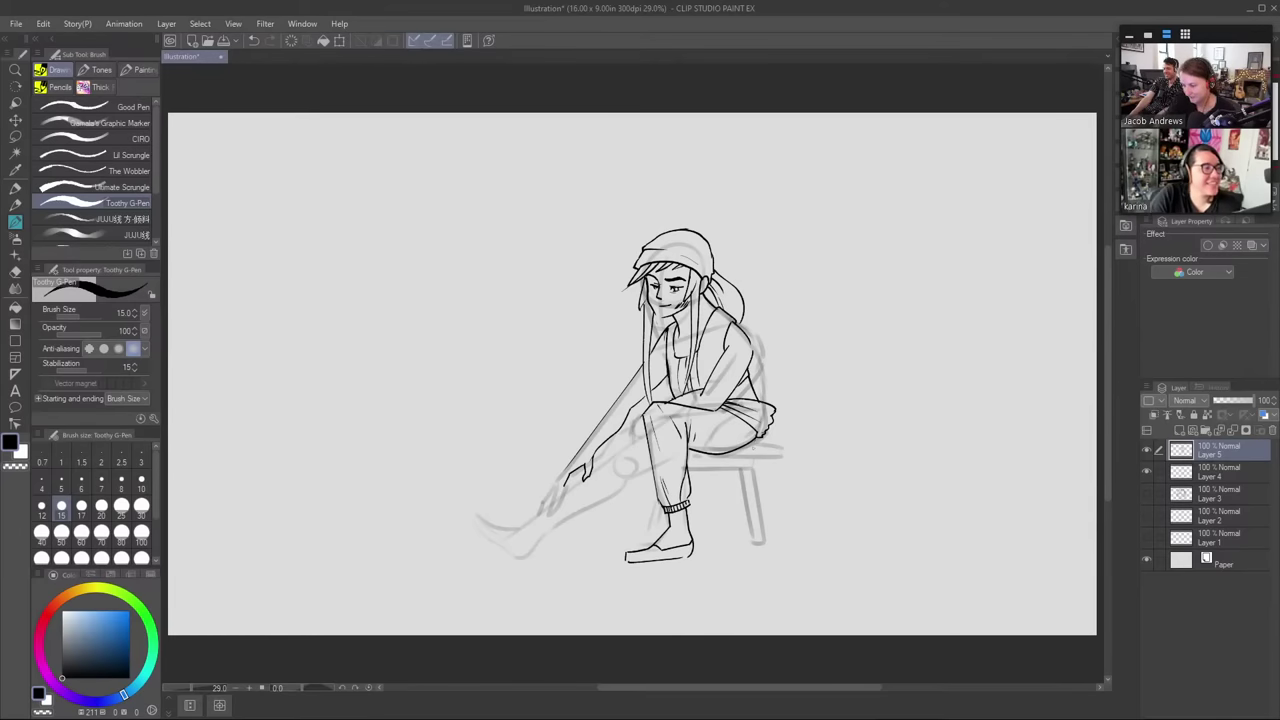
pyautogui.hotkey('ctrl', 'z')
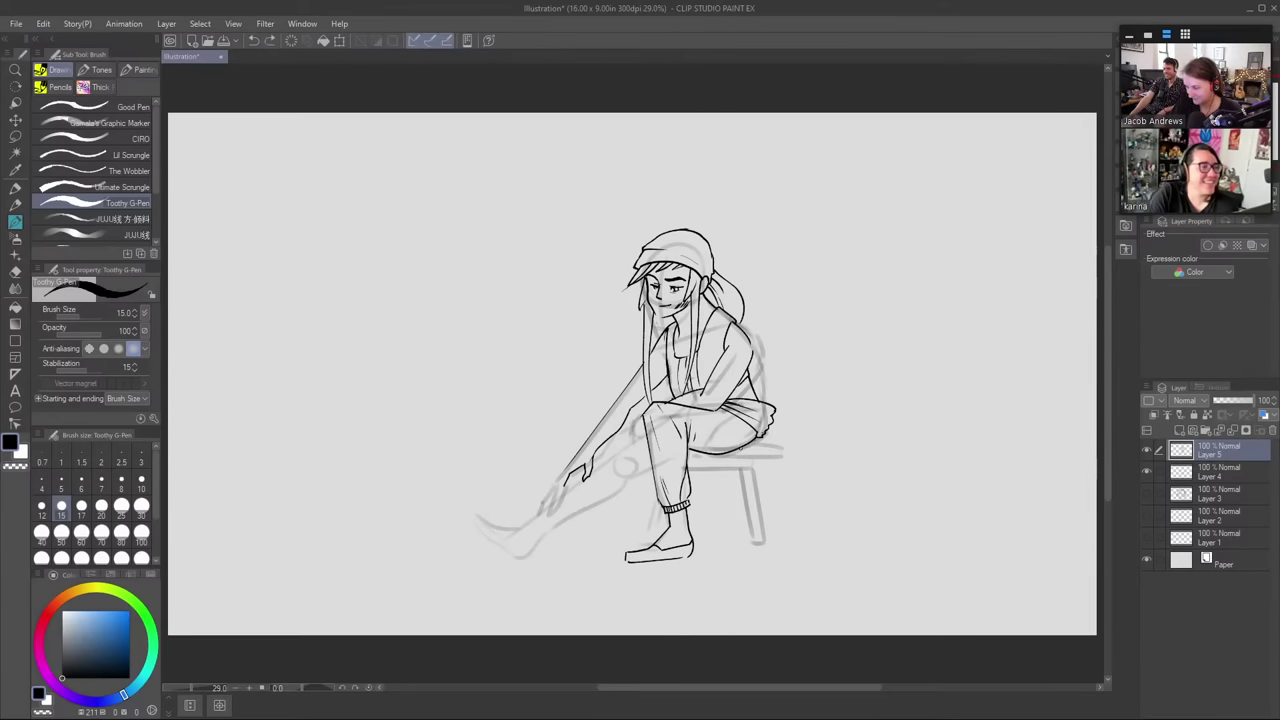
# - Ink the edges of the stool seat beneath the thigh and tidy its rear end
pyautogui.moveTo(743, 452)
pyautogui.mouseDown()
pyautogui.moveTo(764, 449)
pyautogui.moveTo(676, 461)
pyautogui.mouseUp()
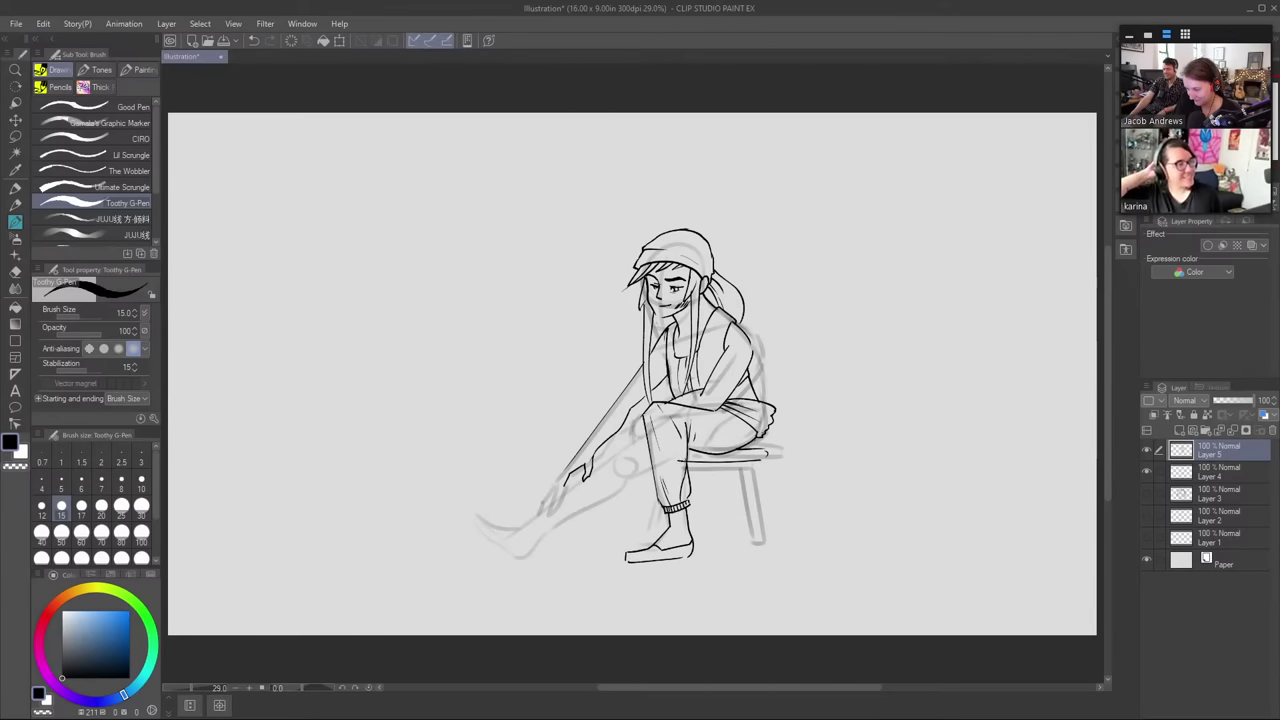
pyautogui.press('e')
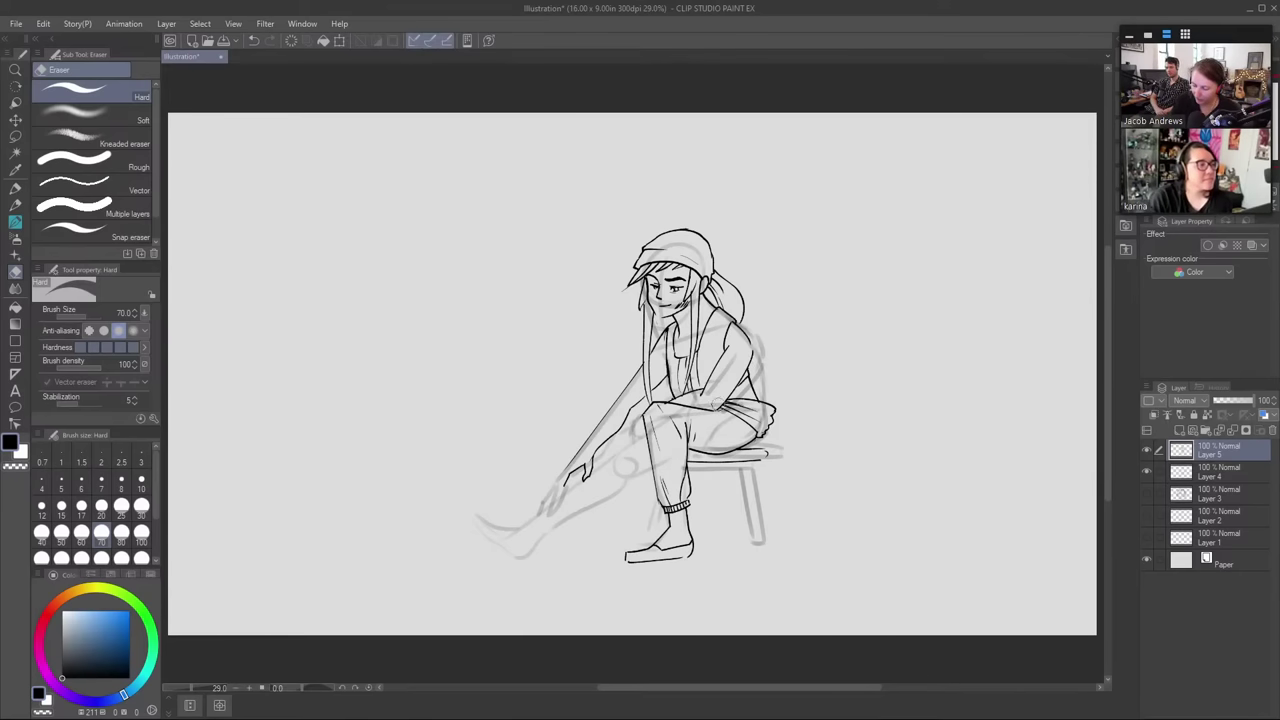
pyautogui.press('b')
pyautogui.moveTo(764, 452)
pyautogui.mouseDown()
pyautogui.moveTo(684, 455)
pyautogui.moveTo(764, 452)
pyautogui.mouseUp()
pyautogui.hotkey('ctrl', 'z')
pyautogui.hotkey('ctrl', 'z')
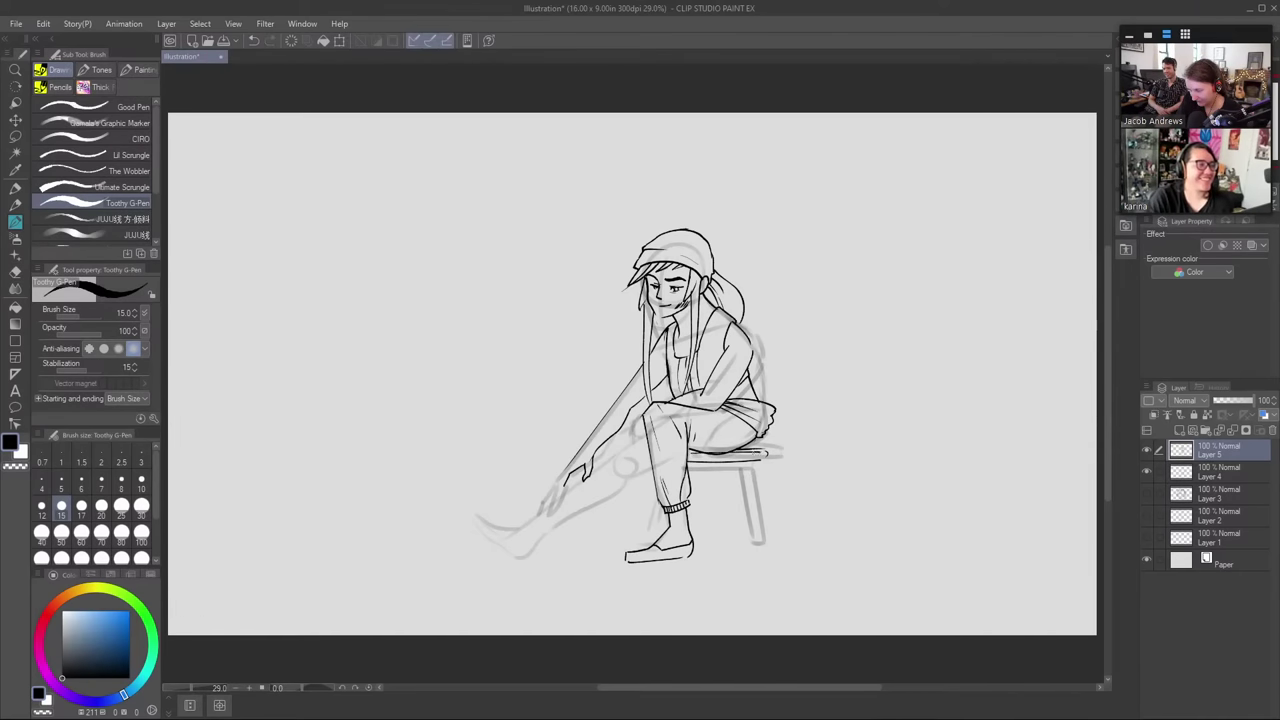
pyautogui.press('e')
pyautogui.press('b')
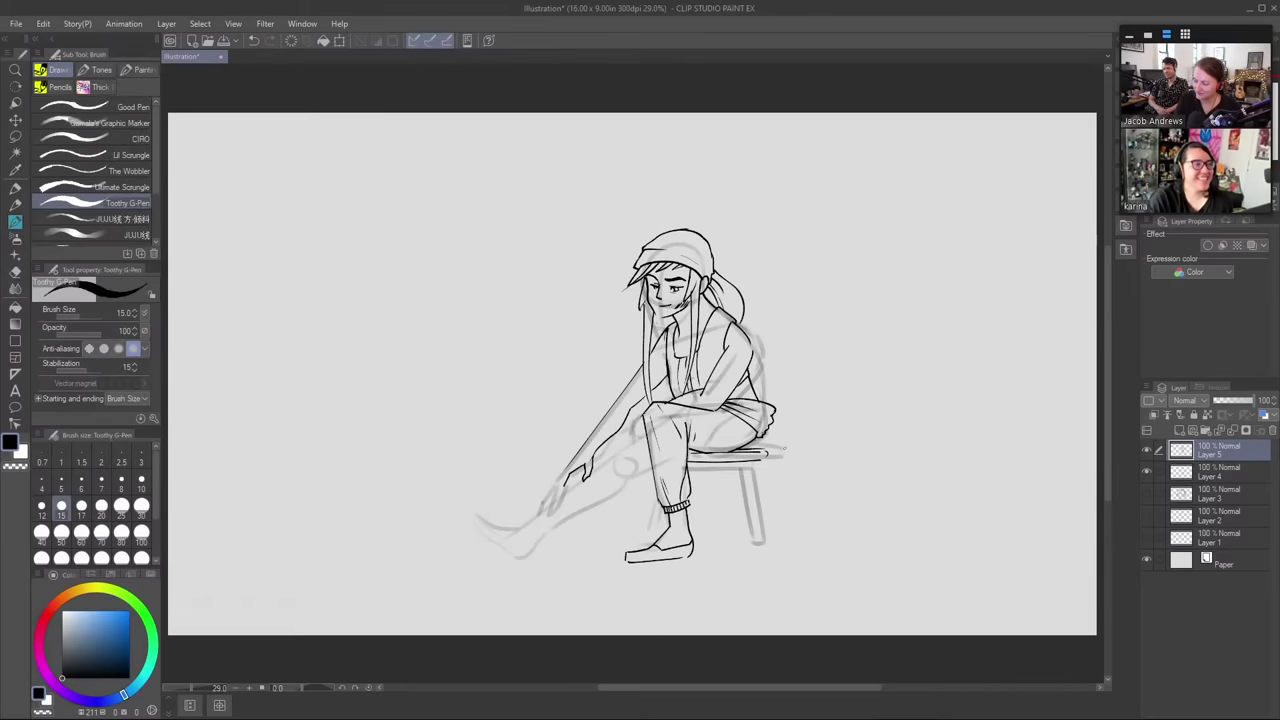
# - Ink the underside of the stool seat and both edges of its slanted leg
pyautogui.moveTo(692, 471)
pyautogui.mouseDown()
pyautogui.moveTo(746, 467)
pyautogui.moveTo(695, 469)
pyautogui.moveTo(752, 550)
pyautogui.mouseUp()
pyautogui.hotkey('ctrl', 'z')
pyautogui.hotkey('ctrl', 'z')
pyautogui.moveTo(741, 469); pyautogui.dragTo(748, 540)
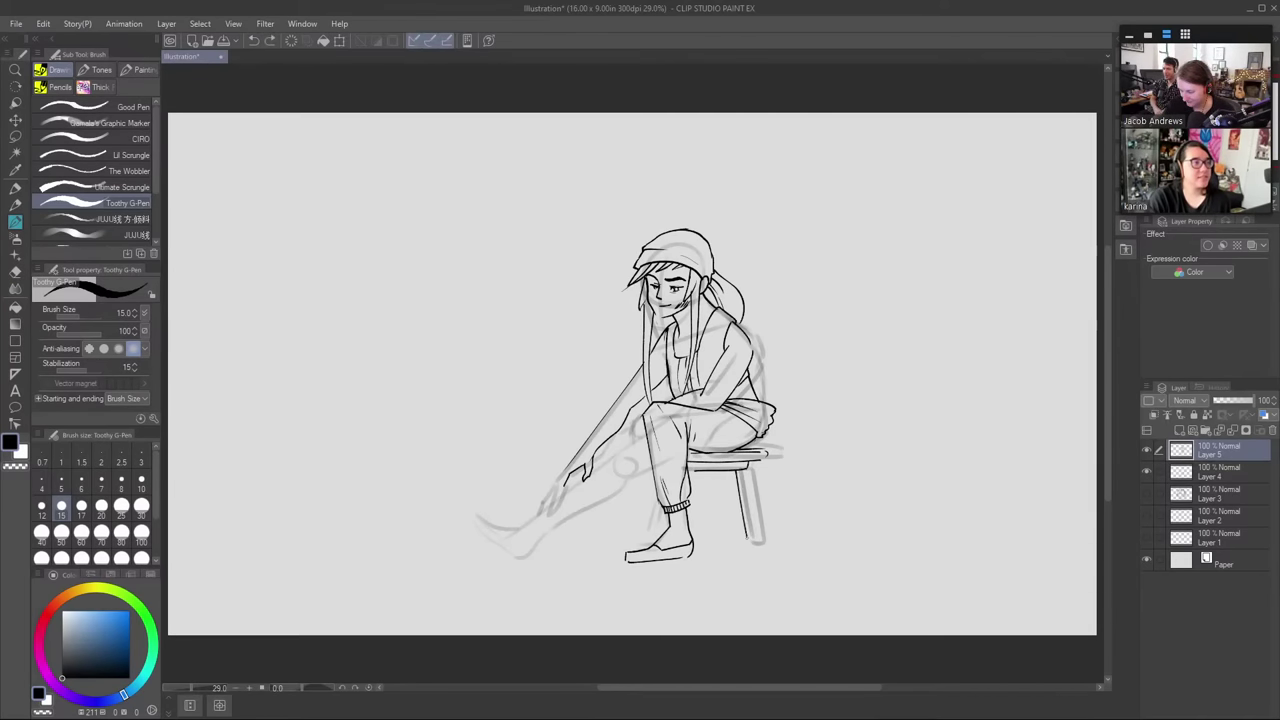
pyautogui.moveTo(745, 469); pyautogui.dragTo(752, 542)
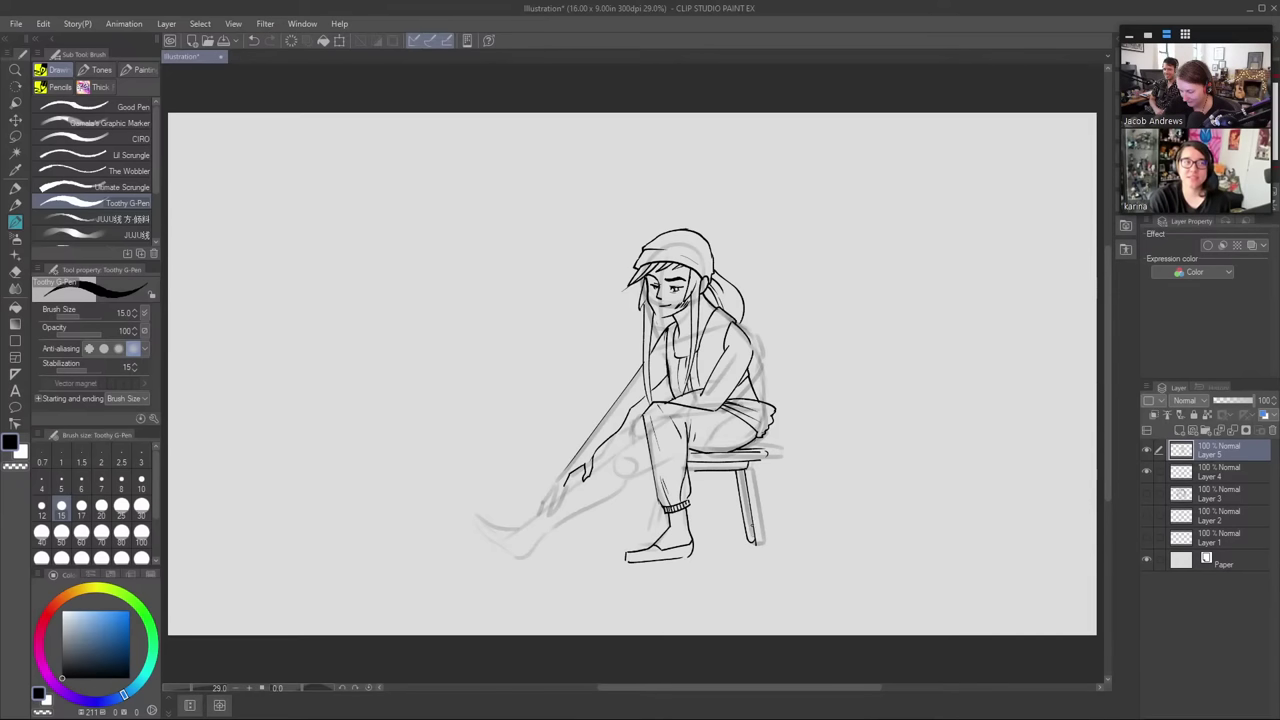
# - Rework the neckline of the top between the hair locks, erasing the stray lines around it
pyautogui.press('e')
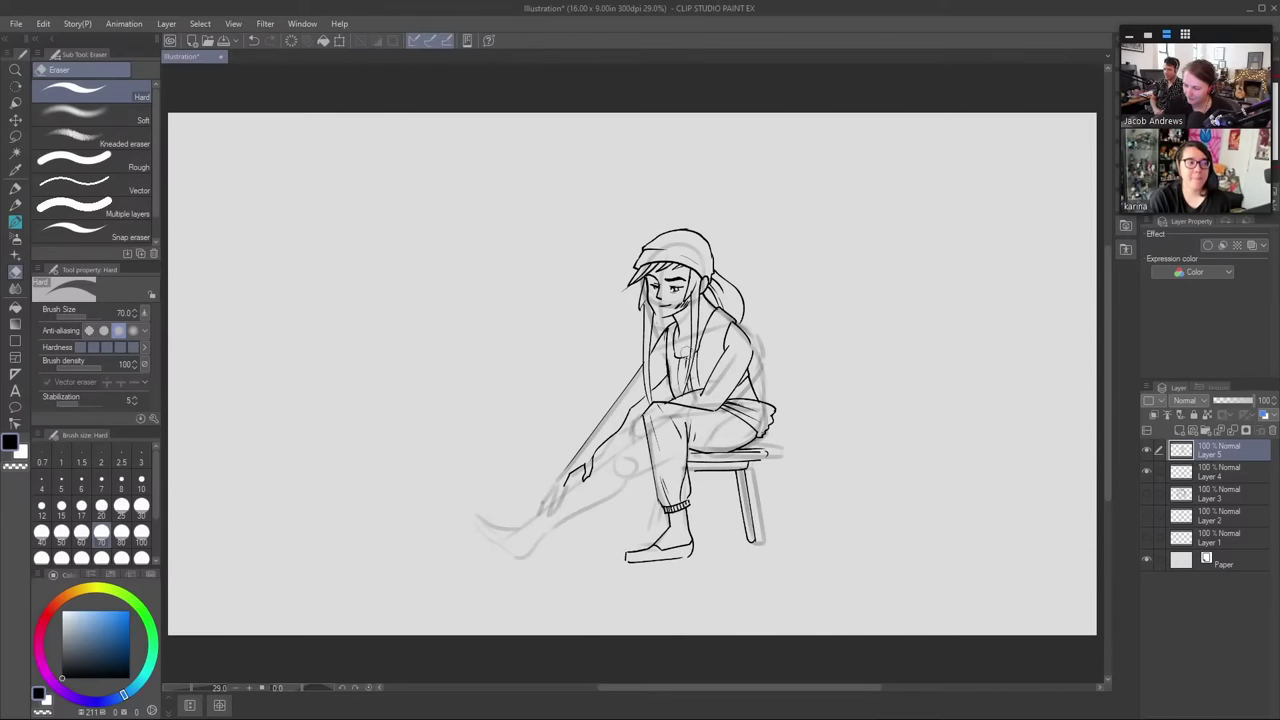
pyautogui.press('b')
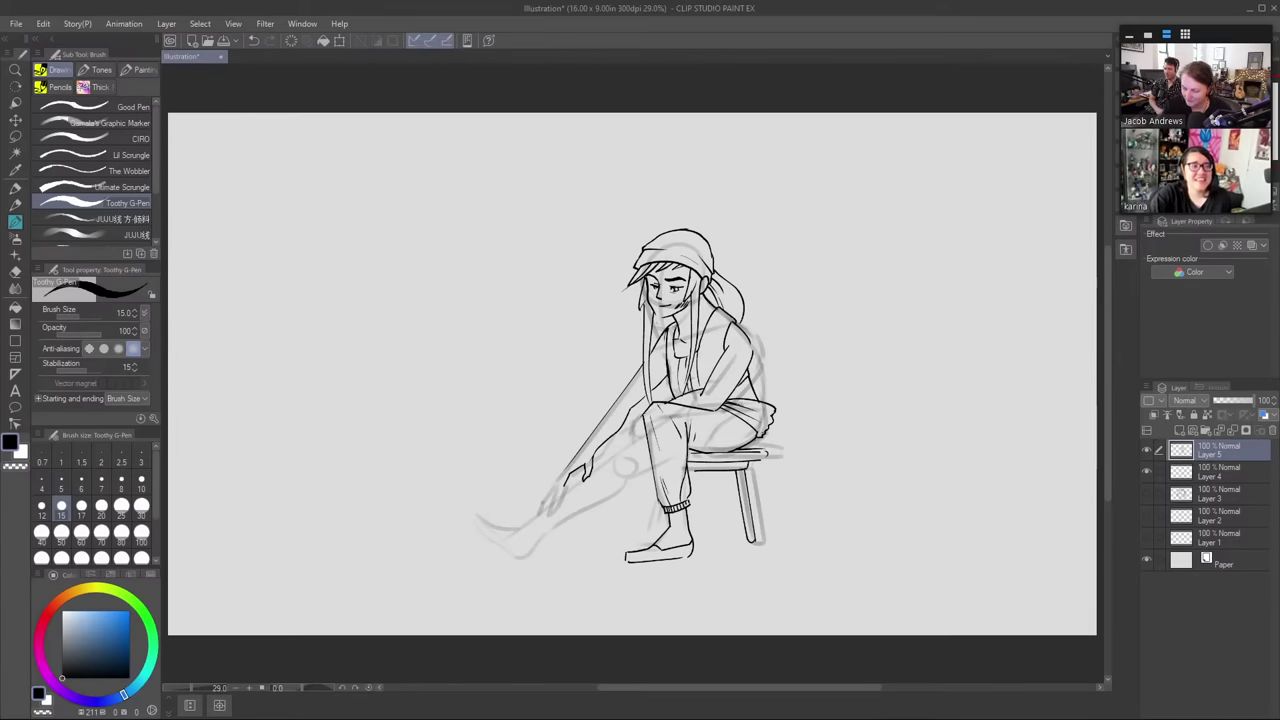
pyautogui.press('e')
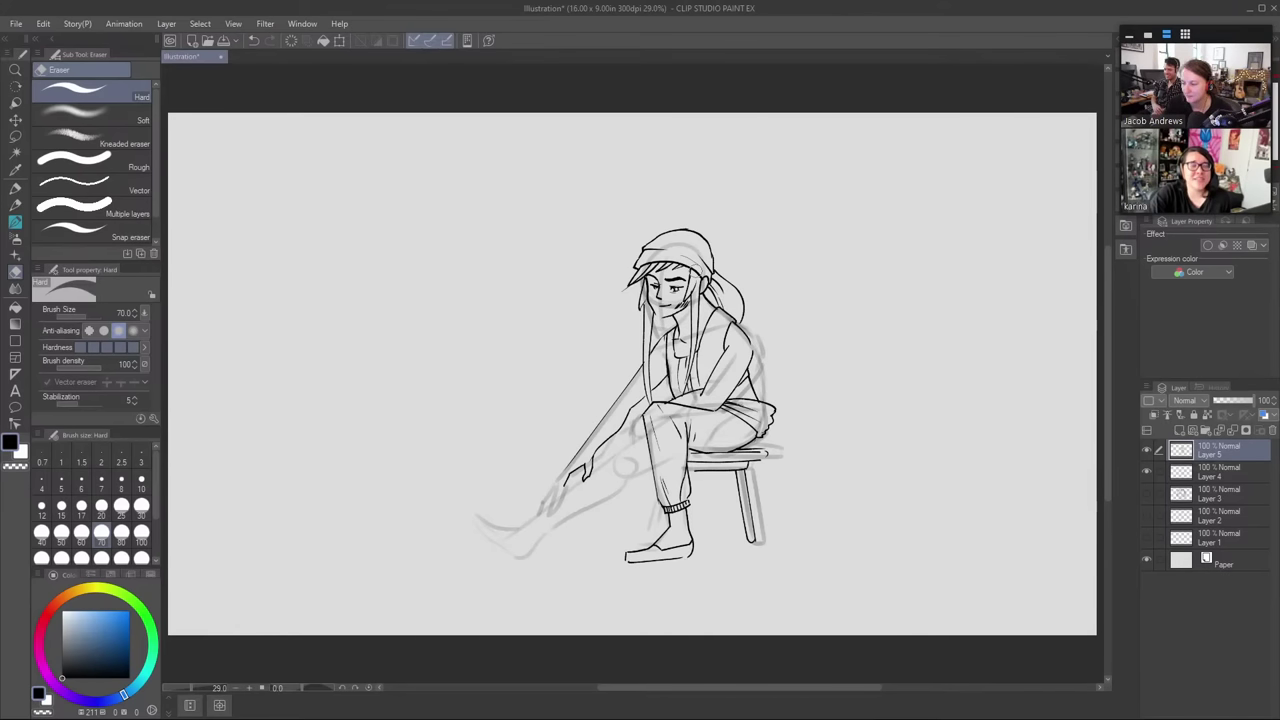
pyautogui.press('b')
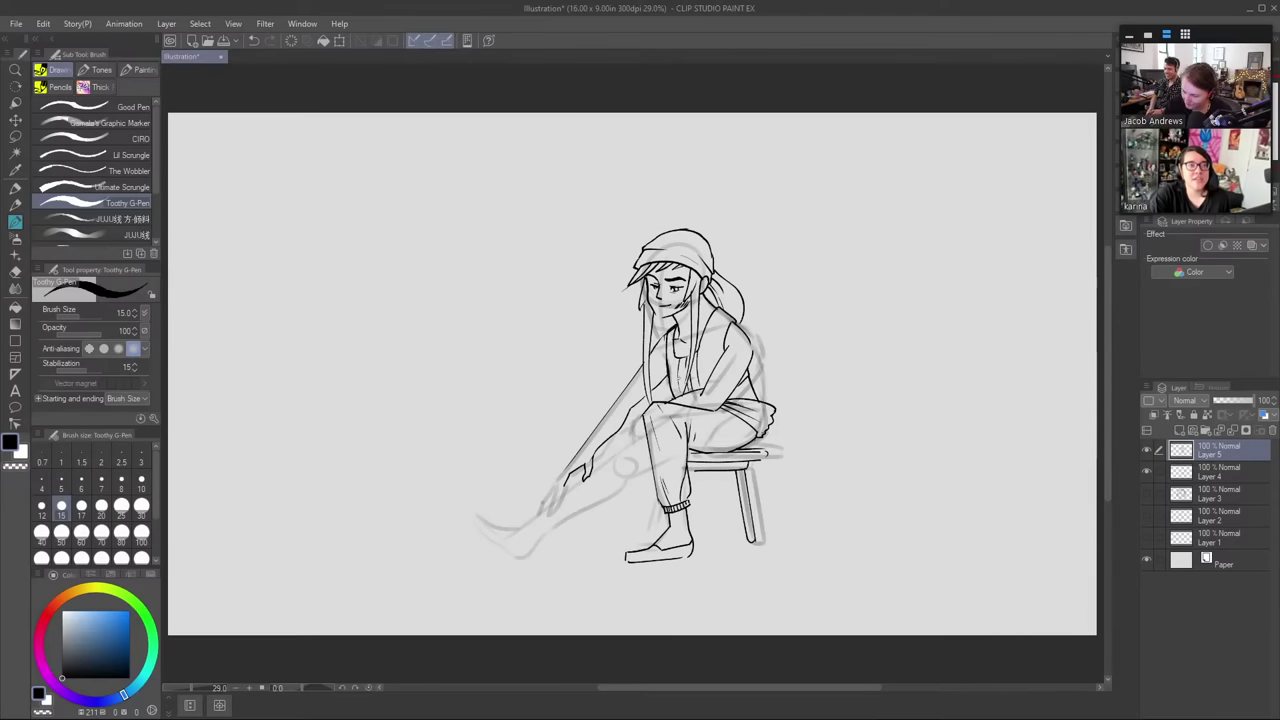
# - Fill both front panels of the vest with black, using the Fill tool set to refer only to the editing layer
pyautogui.press('g')
pyautogui.press('g')
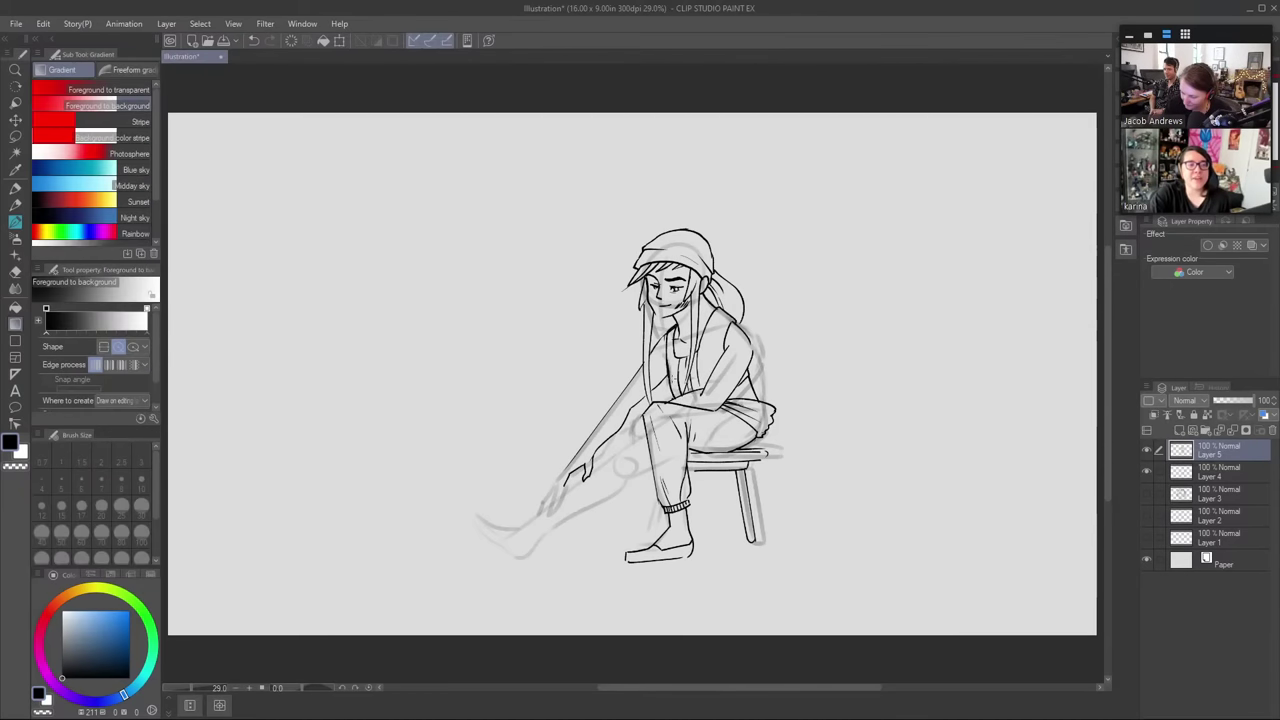
pyautogui.click(676, 368)
pyautogui.hotkey('ctrl', 'z')
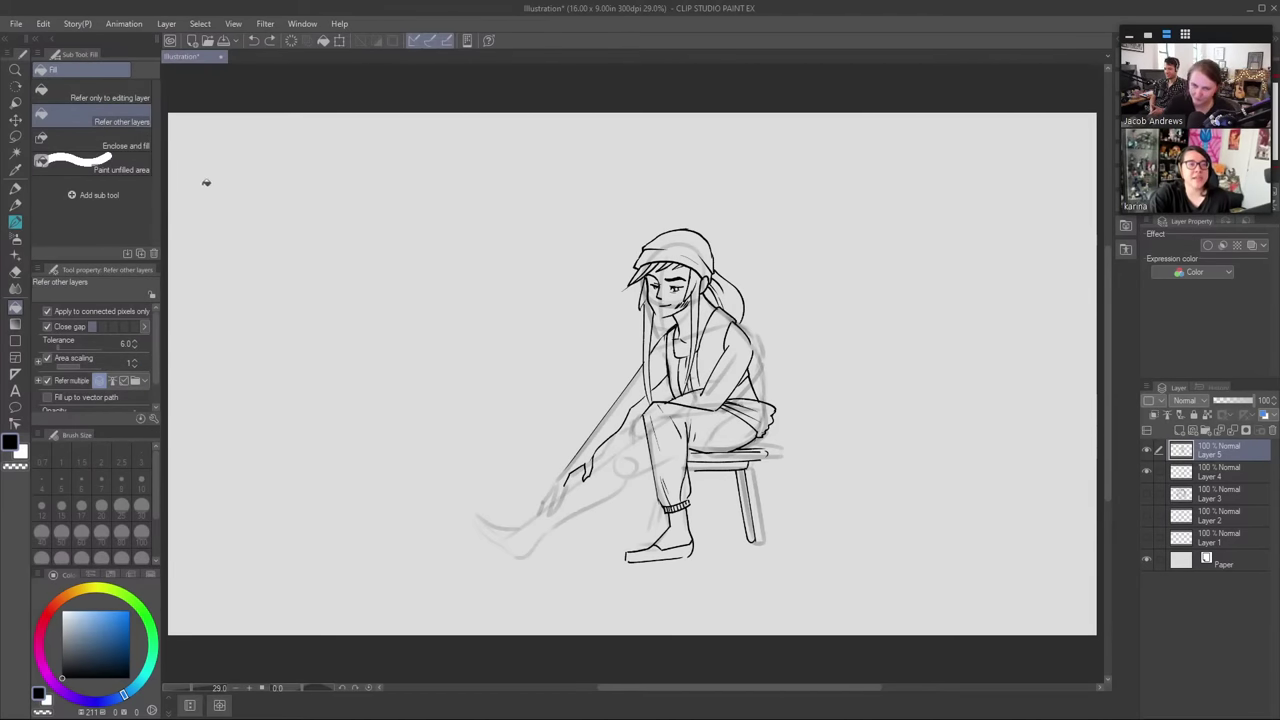
pyautogui.click(133, 90)
pyautogui.click(677, 360)
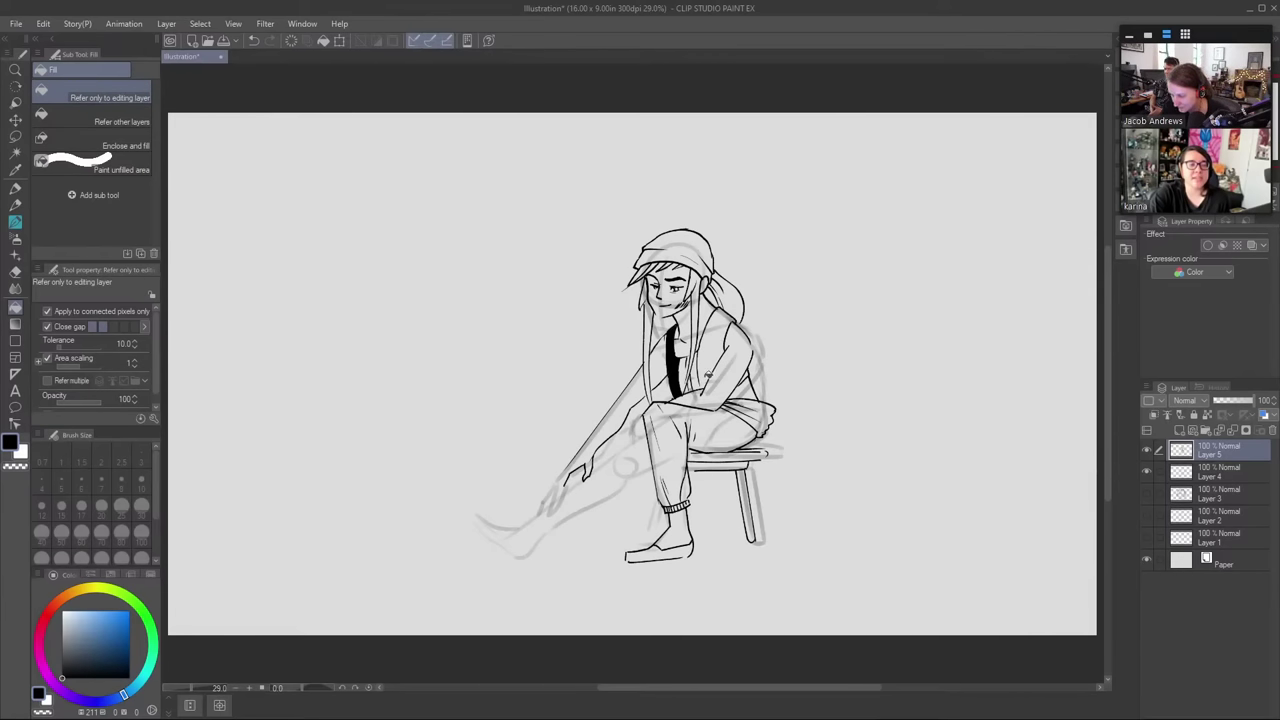
pyautogui.press('p')
pyautogui.press('g')
pyautogui.press('g')
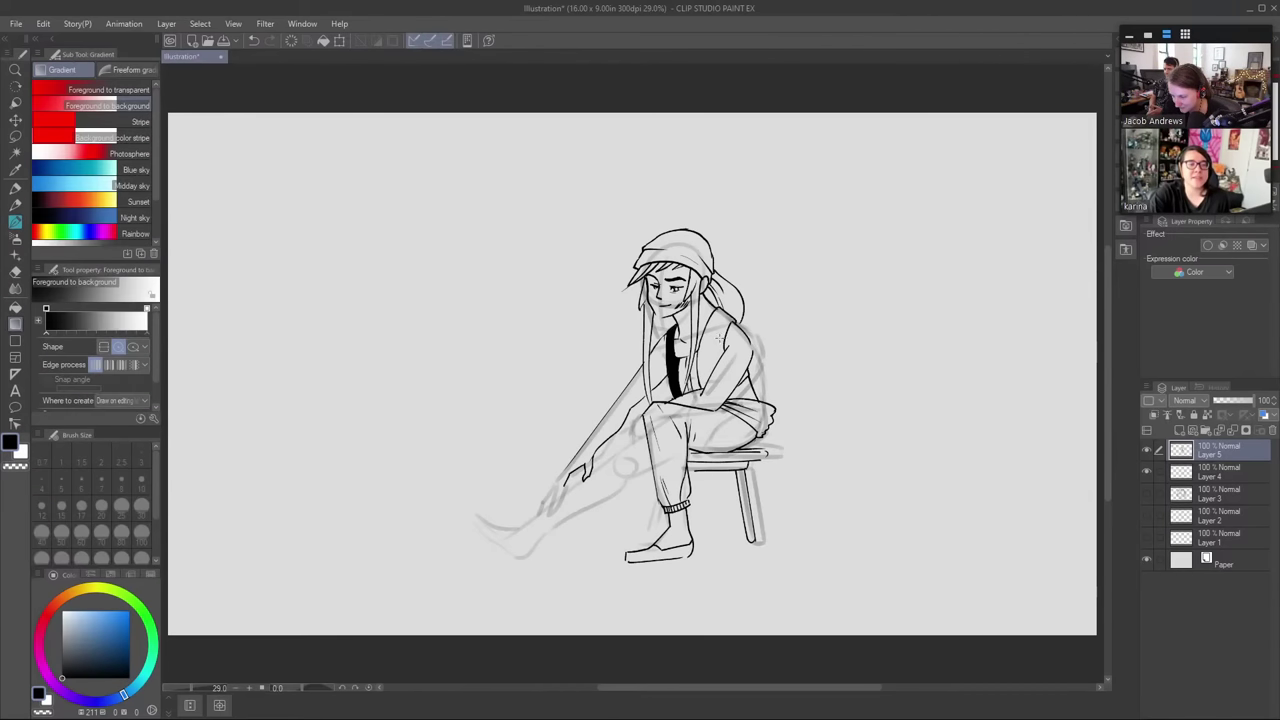
pyautogui.click(726, 328)
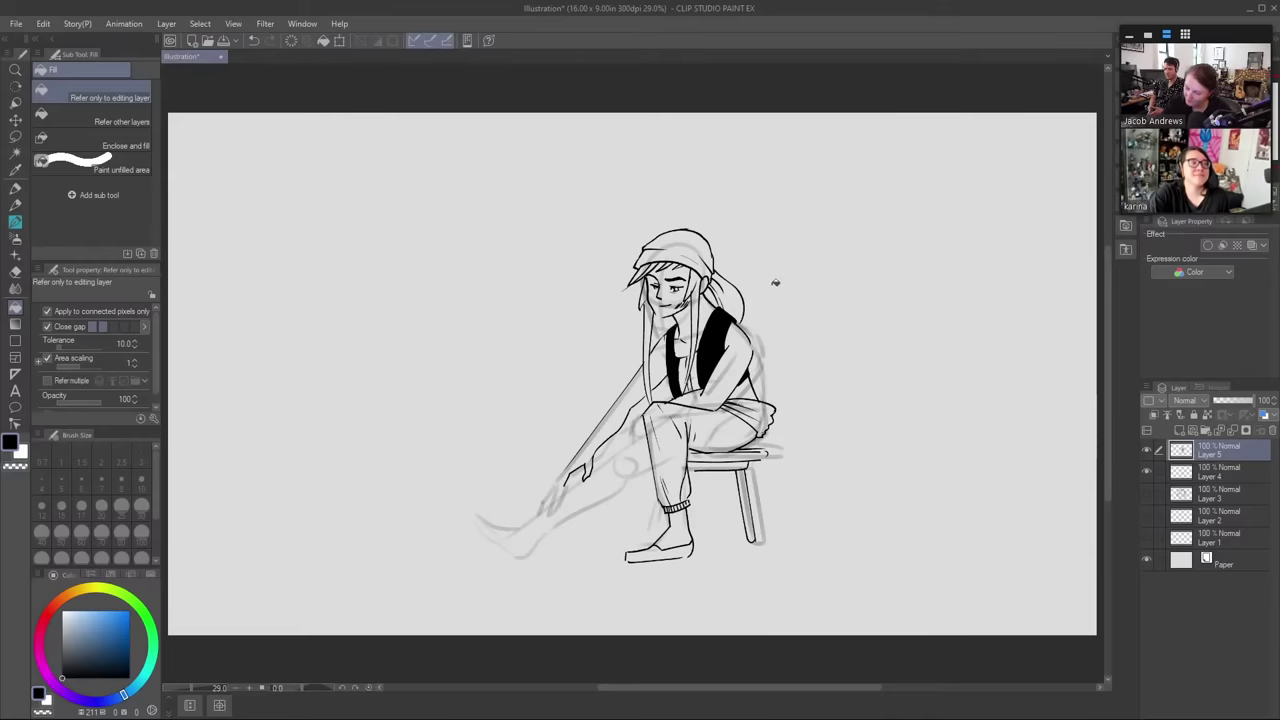
# - Ink a curled hand hanging in front of the near knee with the Toothy G-Pen
pyautogui.press('b')
pyautogui.press('b')
pyautogui.press('b')
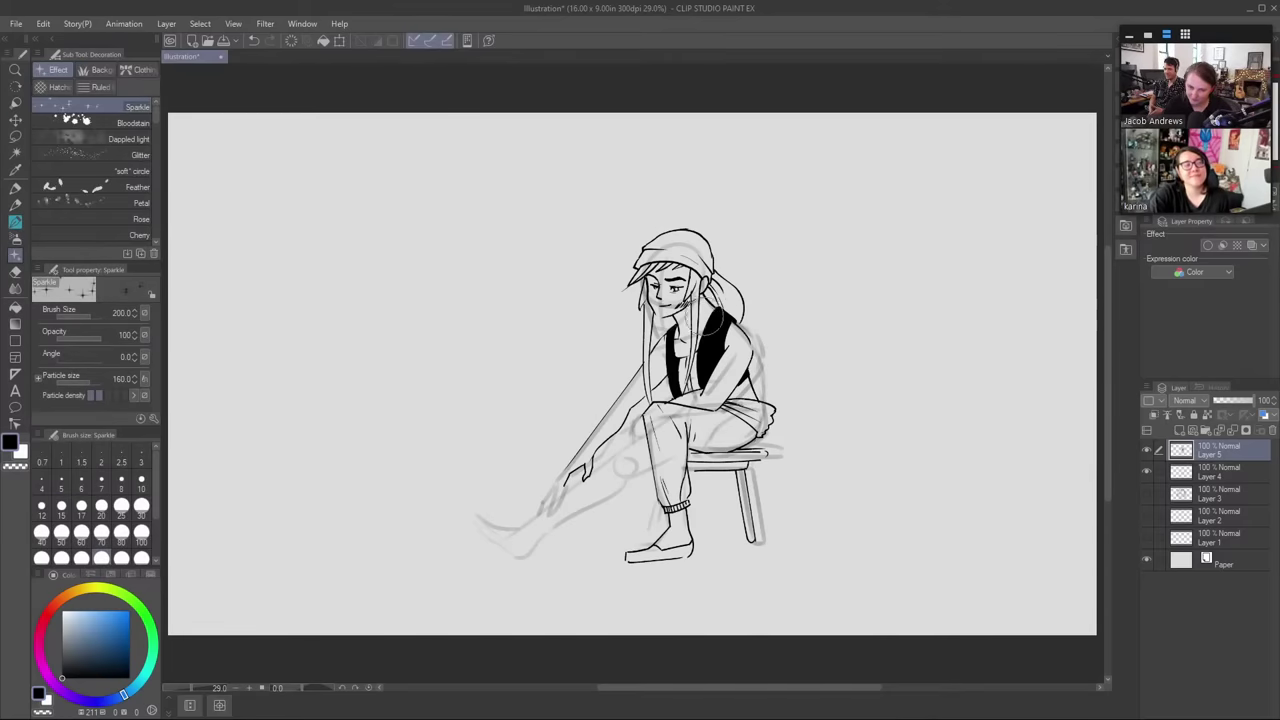
pyautogui.press('p')
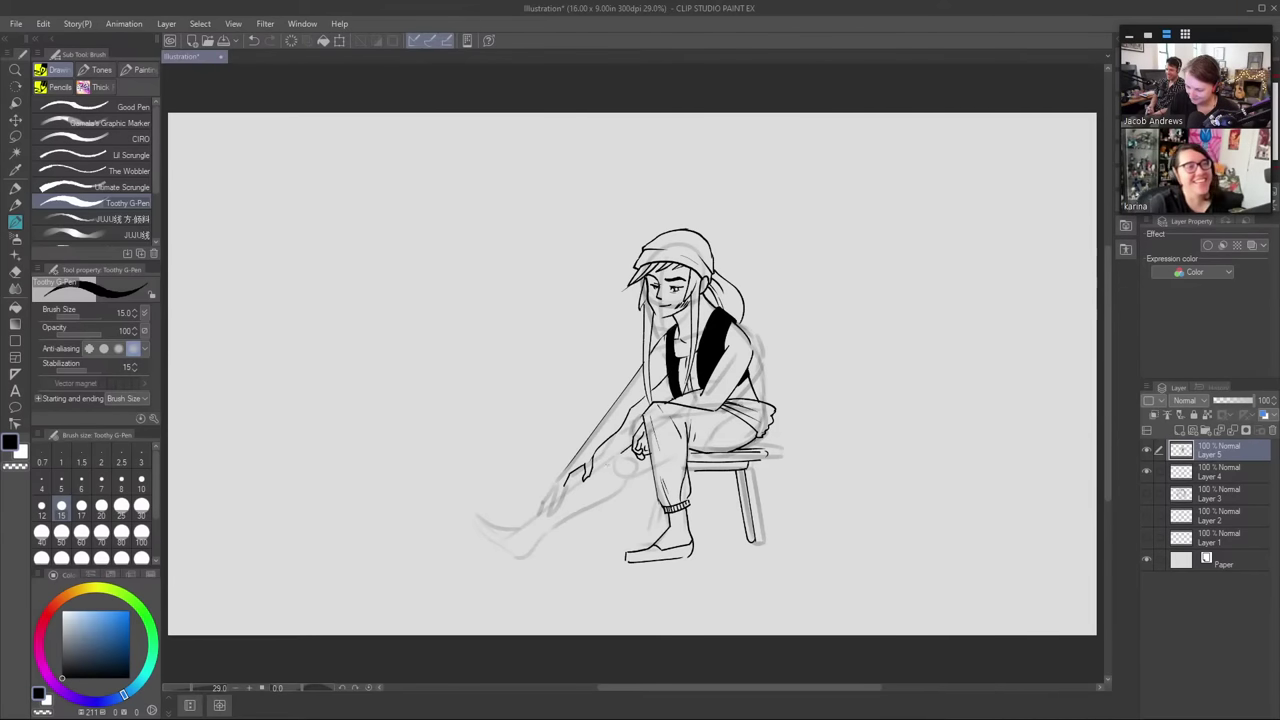
# - Ink the top contour of the outstretched far leg, and erase the far forearm and hand reaching toward the shin
pyautogui.moveTo(622, 455); pyautogui.dragTo(518, 530)
pyautogui.press('e')
pyautogui.moveTo(637, 366)
pyautogui.mouseDown()
pyautogui.moveTo(580, 462)
pyautogui.moveTo(585, 440)
pyautogui.moveTo(640, 400)
pyautogui.moveTo(608, 438)
pyautogui.mouseUp()
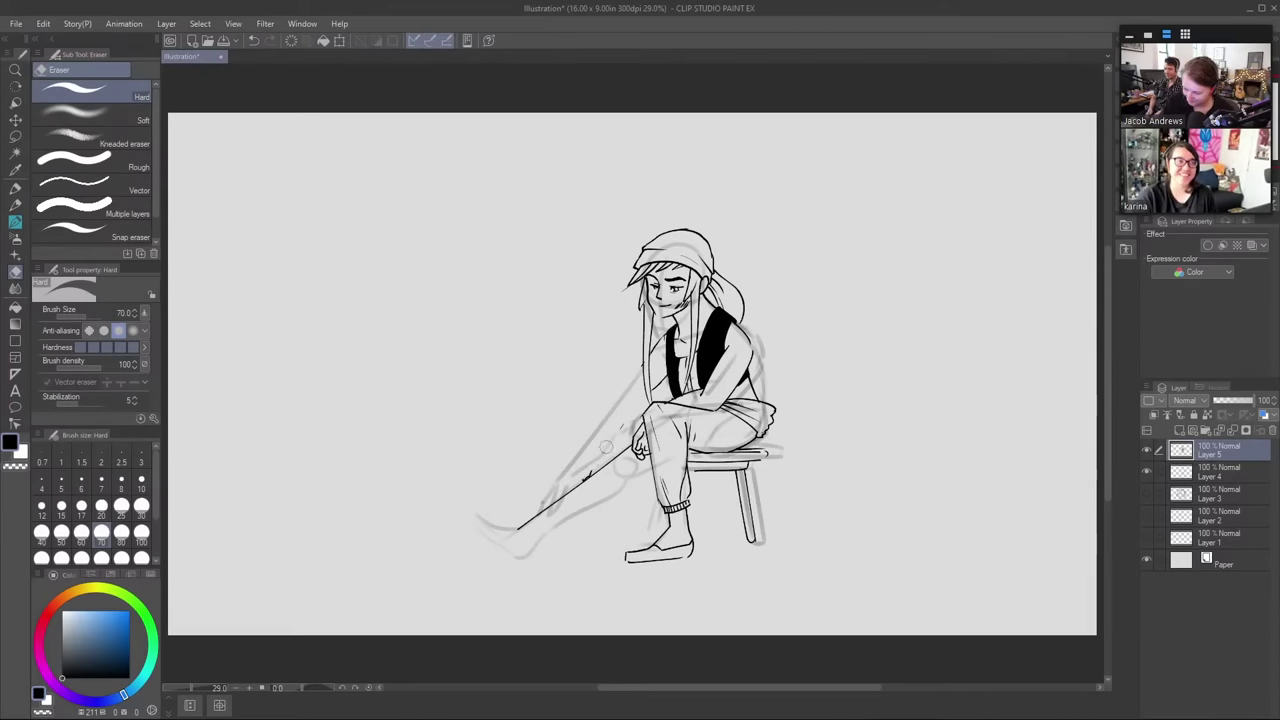
pyautogui.press('b')
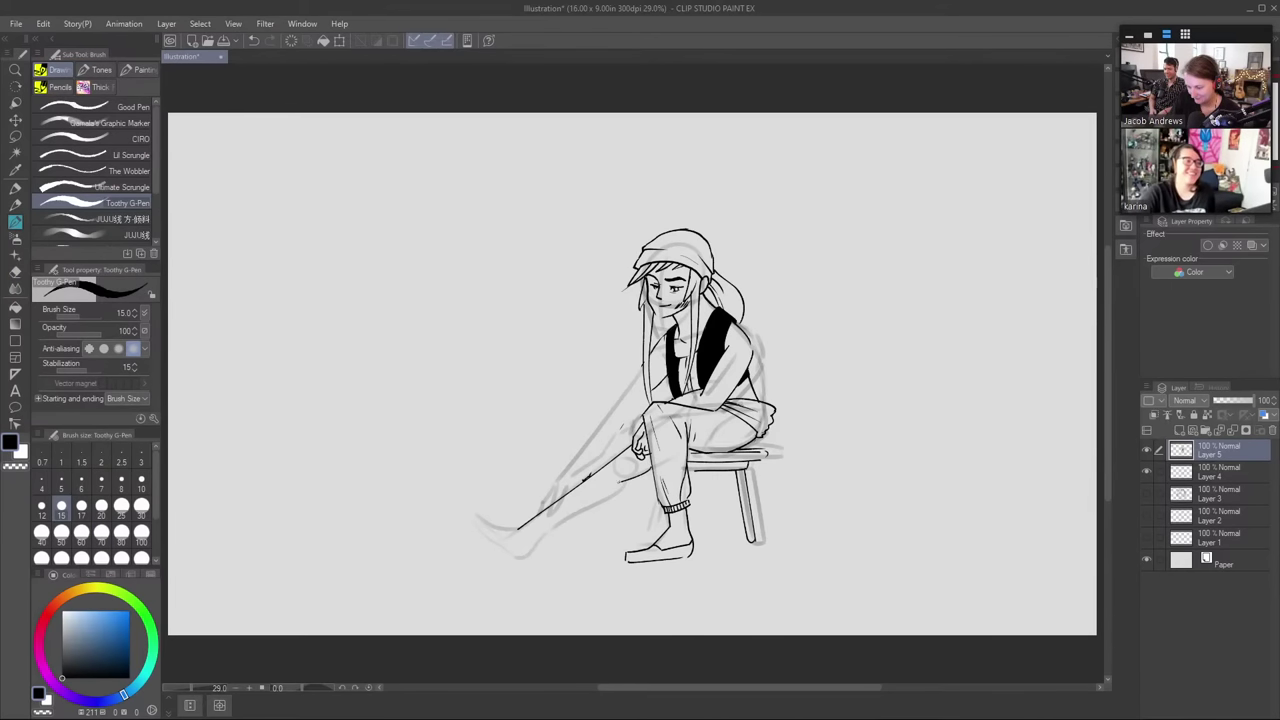
# - Ink the underside of the outstretched far leg and close the trouser hem across its shin
pyautogui.moveTo(652, 473); pyautogui.dragTo(566, 521)
pyautogui.hotkey('ctrl', 'z')
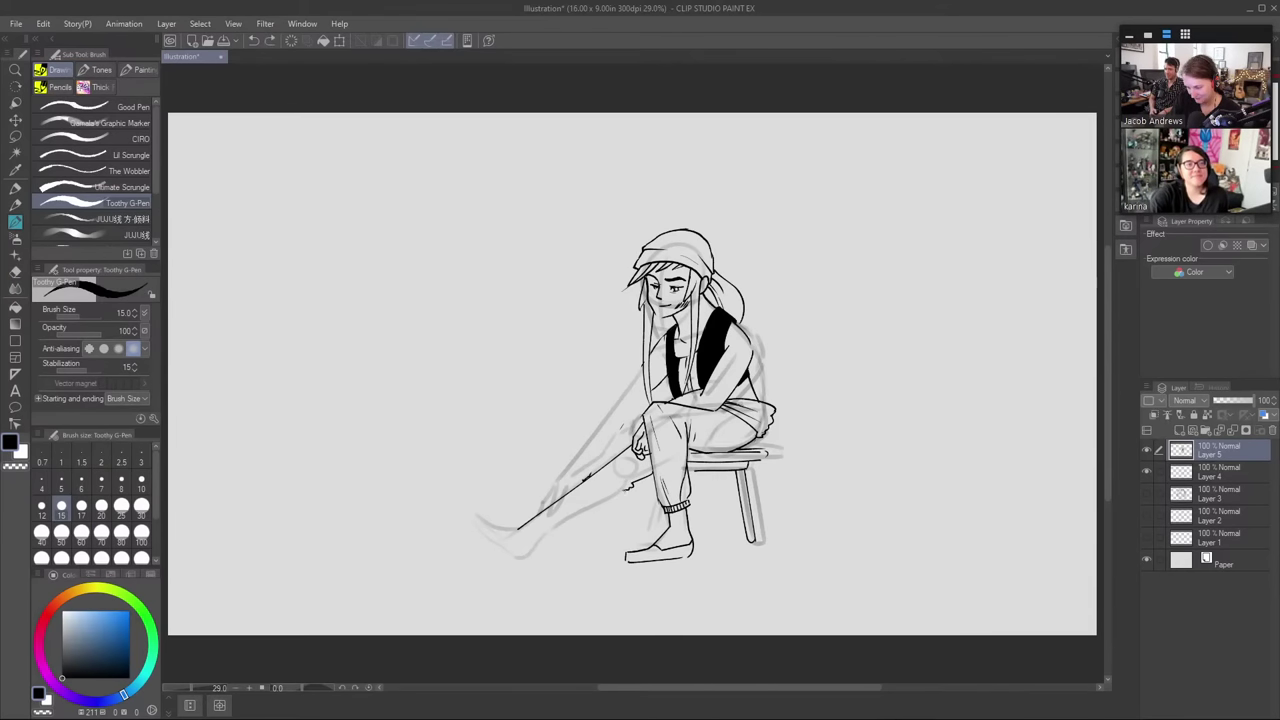
pyautogui.moveTo(628, 489)
pyautogui.mouseDown()
pyautogui.moveTo(571, 521)
pyautogui.moveTo(554, 505)
pyautogui.moveTo(600, 474)
pyautogui.moveTo(559, 502)
pyautogui.moveTo(594, 472)
pyautogui.mouseUp()
pyautogui.press('e')
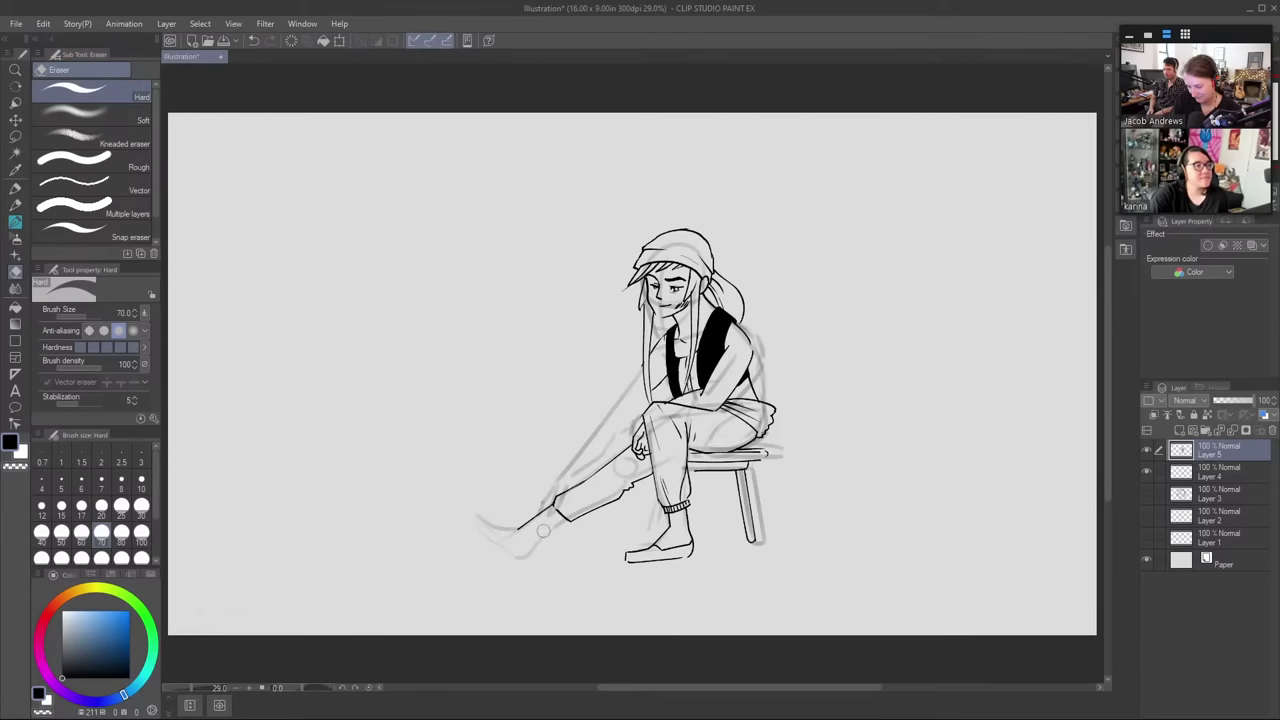
pyautogui.press('b')
pyautogui.press('e')
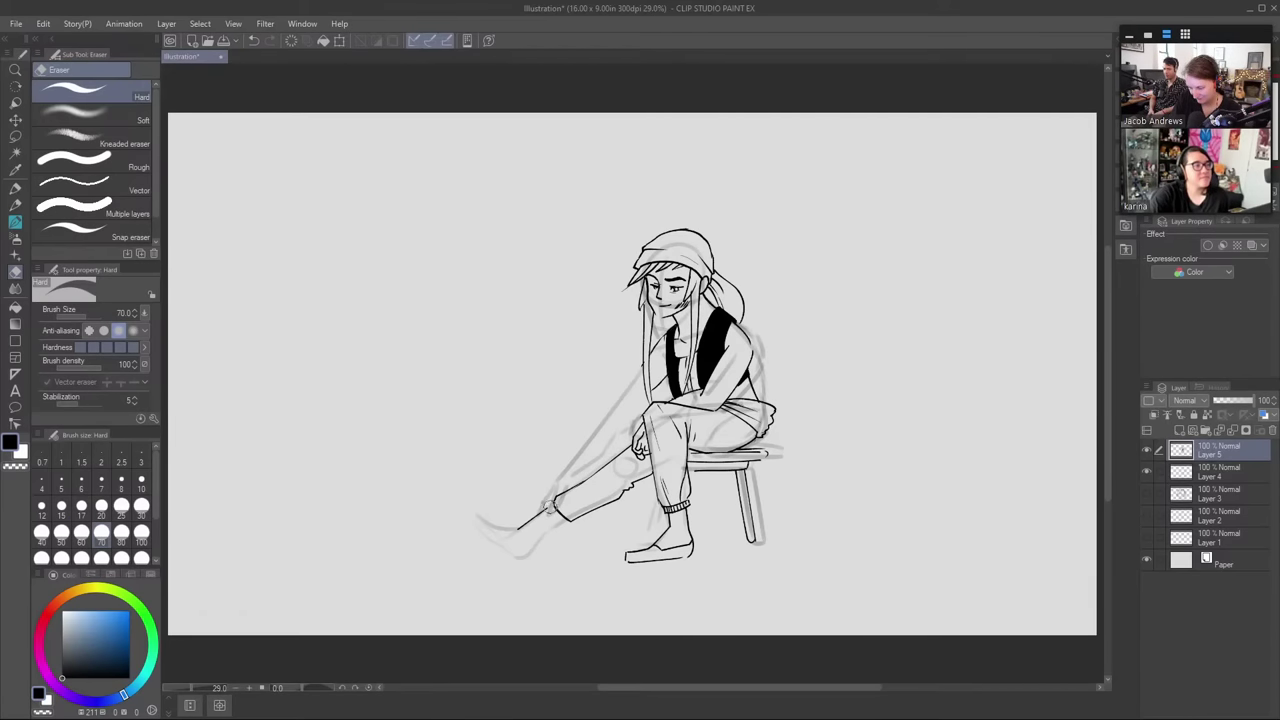
# - Ink the ribbed trouser cuff on the outstretched far leg and the outline of its foot with the Toothy G-Pen
pyautogui.moveTo(556, 504)
pyautogui.mouseDown()
pyautogui.moveTo(514, 531)
pyautogui.moveTo(566, 524)
pyautogui.moveTo(550, 514)
pyautogui.moveTo(569, 525)
pyautogui.mouseUp()
pyautogui.press('b')
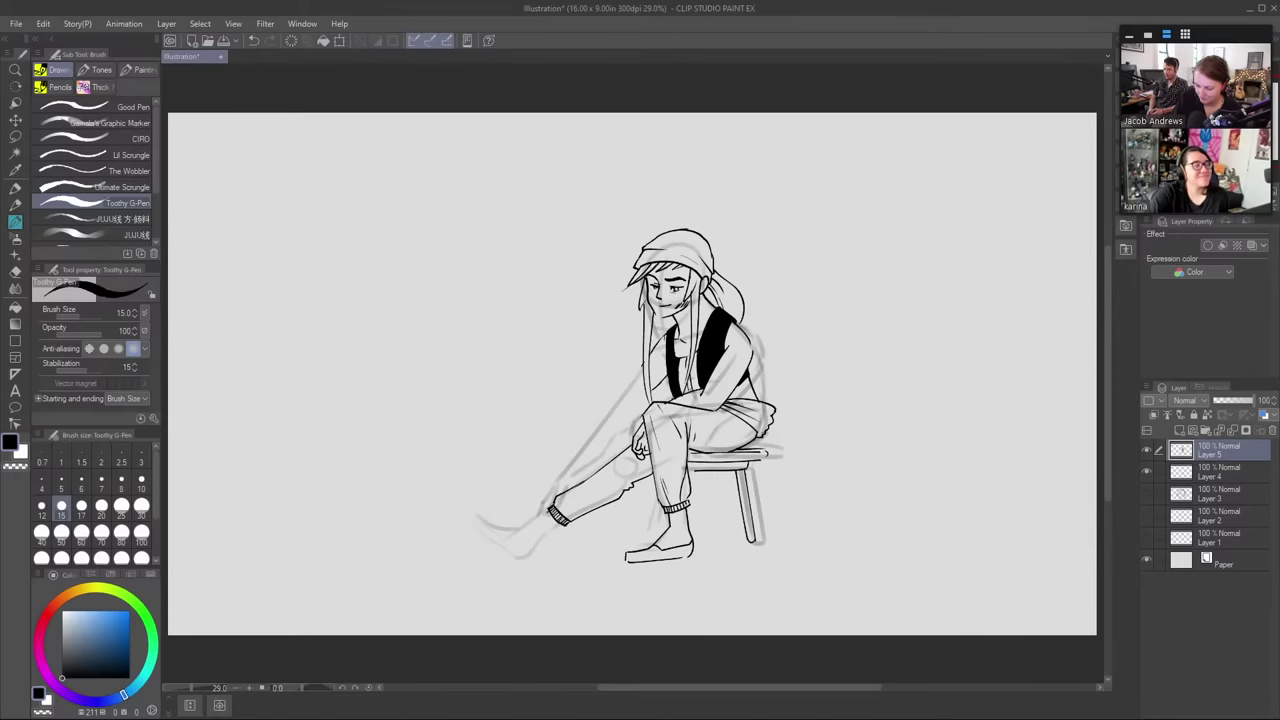
pyautogui.hotkey('ctrl', 'z')
pyautogui.moveTo(548, 514); pyautogui.dragTo(495, 492)
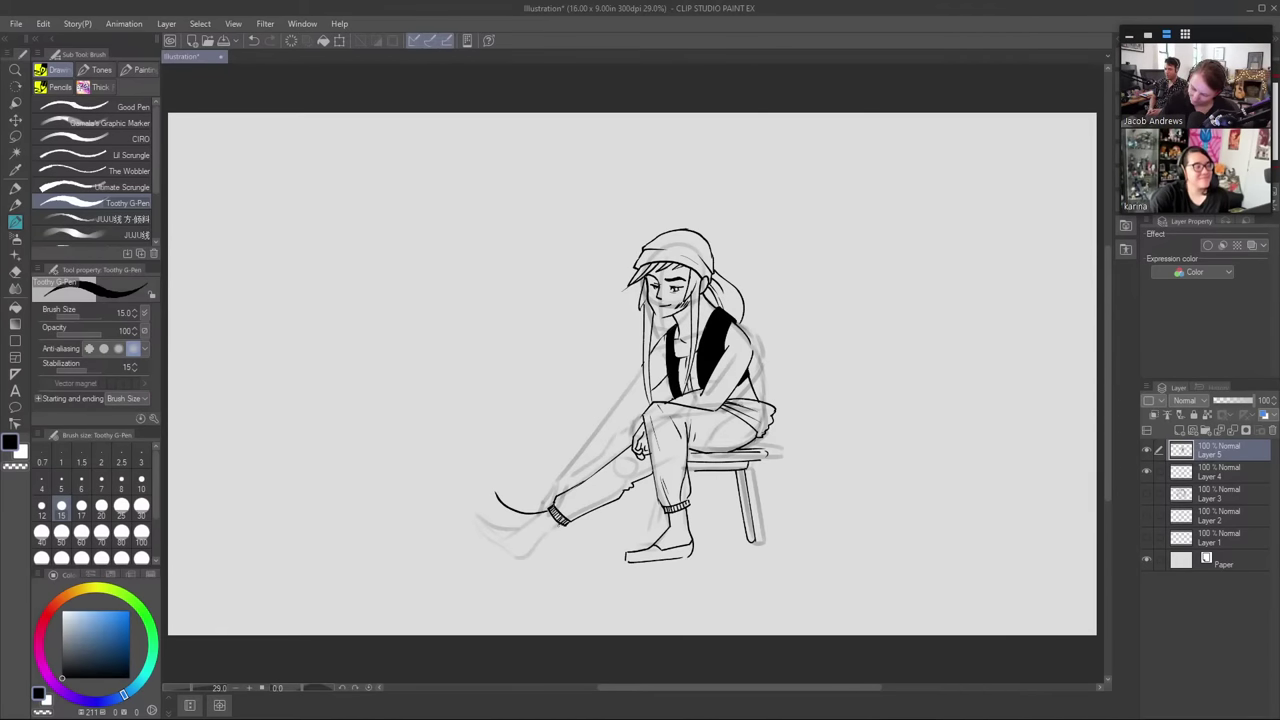
pyautogui.moveTo(539, 549)
pyautogui.mouseDown()
pyautogui.moveTo(506, 532)
pyautogui.moveTo(500, 500)
pyautogui.moveTo(515, 506)
pyautogui.moveTo(466, 493)
pyautogui.moveTo(508, 537)
pyautogui.moveTo(475, 495)
pyautogui.mouseUp()
pyautogui.press('e')
pyautogui.press('p')
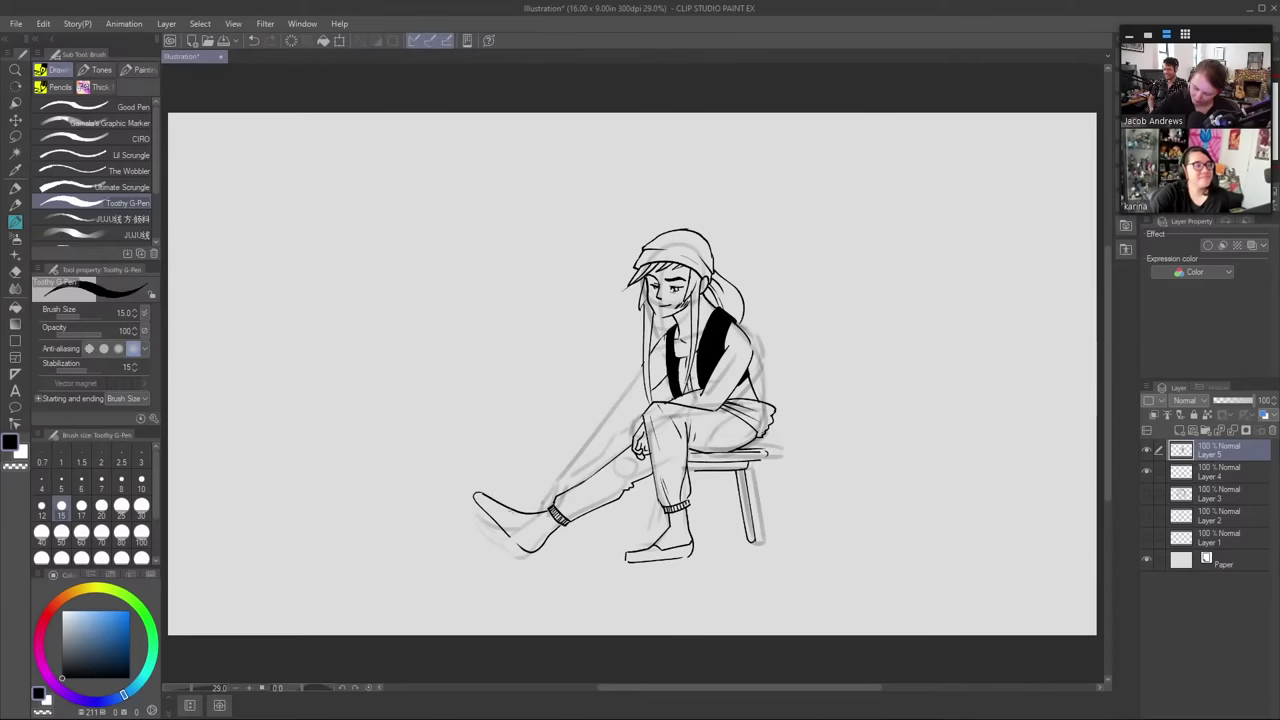
# - Ink the sole and opening of the far shoe, trim its toe, and add fold lines along the outstretched trouser leg
pyautogui.moveTo(509, 512)
pyautogui.mouseDown()
pyautogui.moveTo(528, 549)
pyautogui.moveTo(543, 546)
pyautogui.mouseUp()
pyautogui.press('e')
pyautogui.press('p')
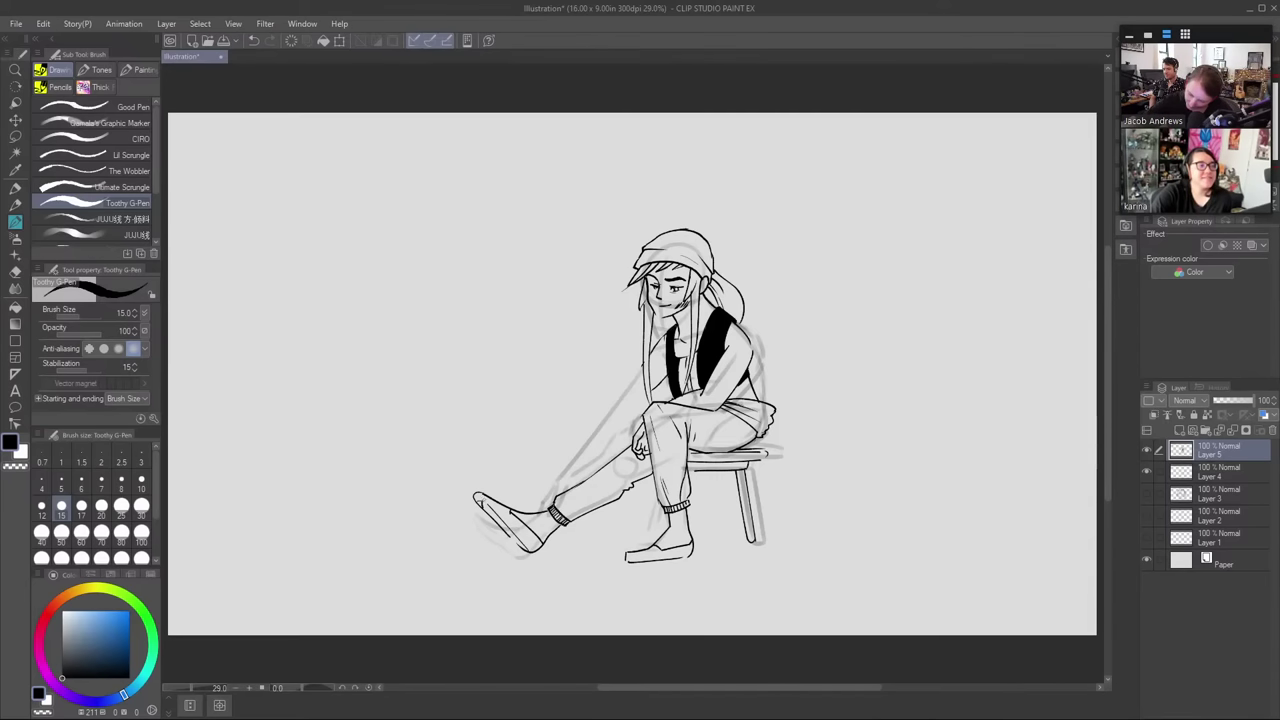
pyautogui.press('e')
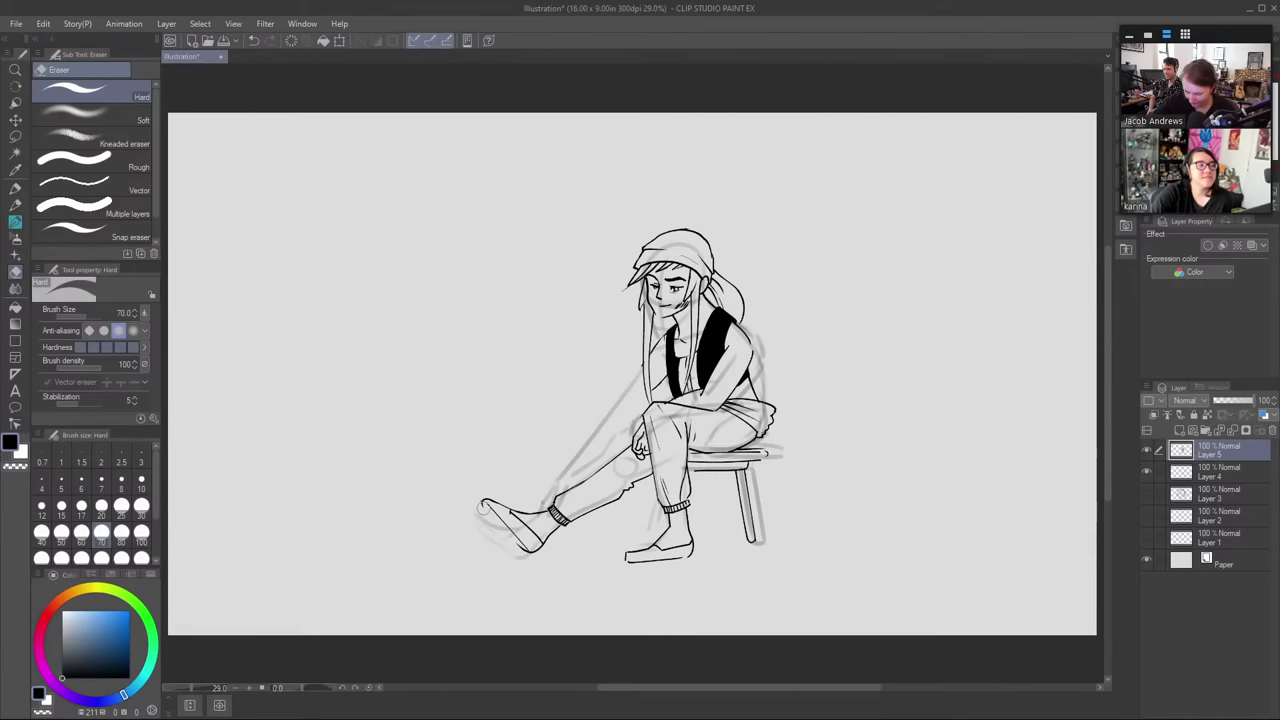
pyautogui.press('p')
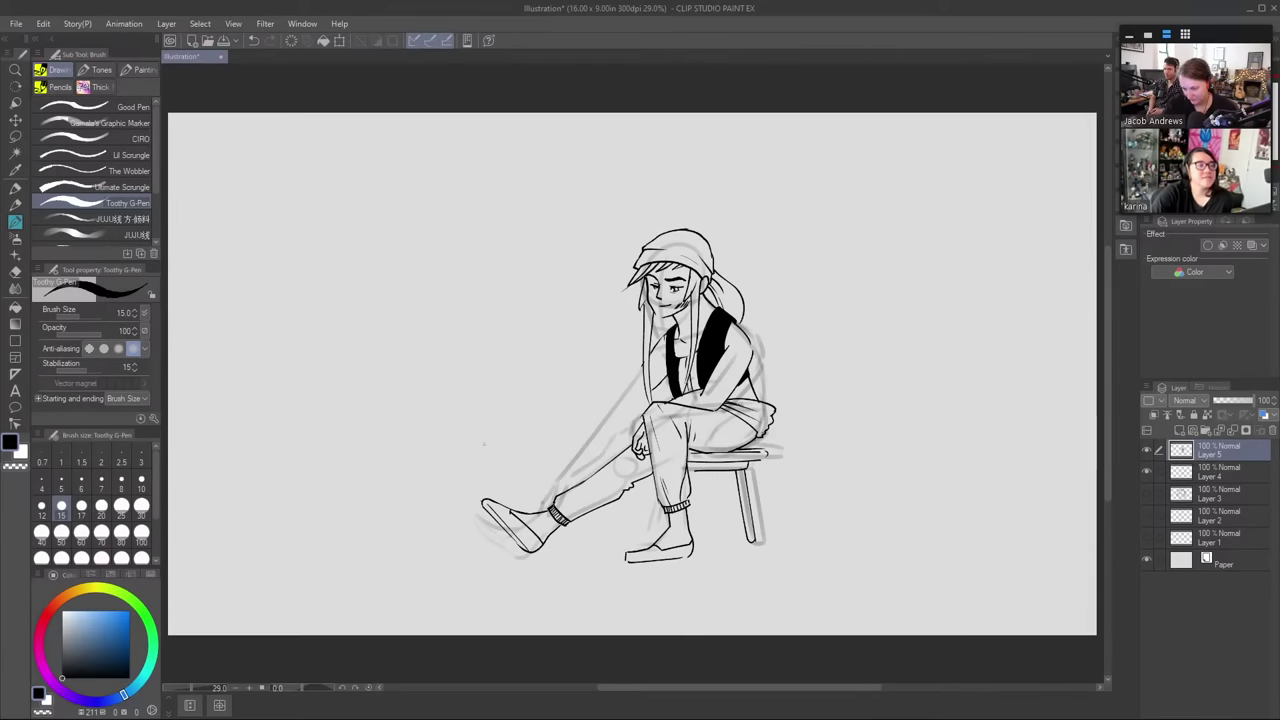
pyautogui.press('e')
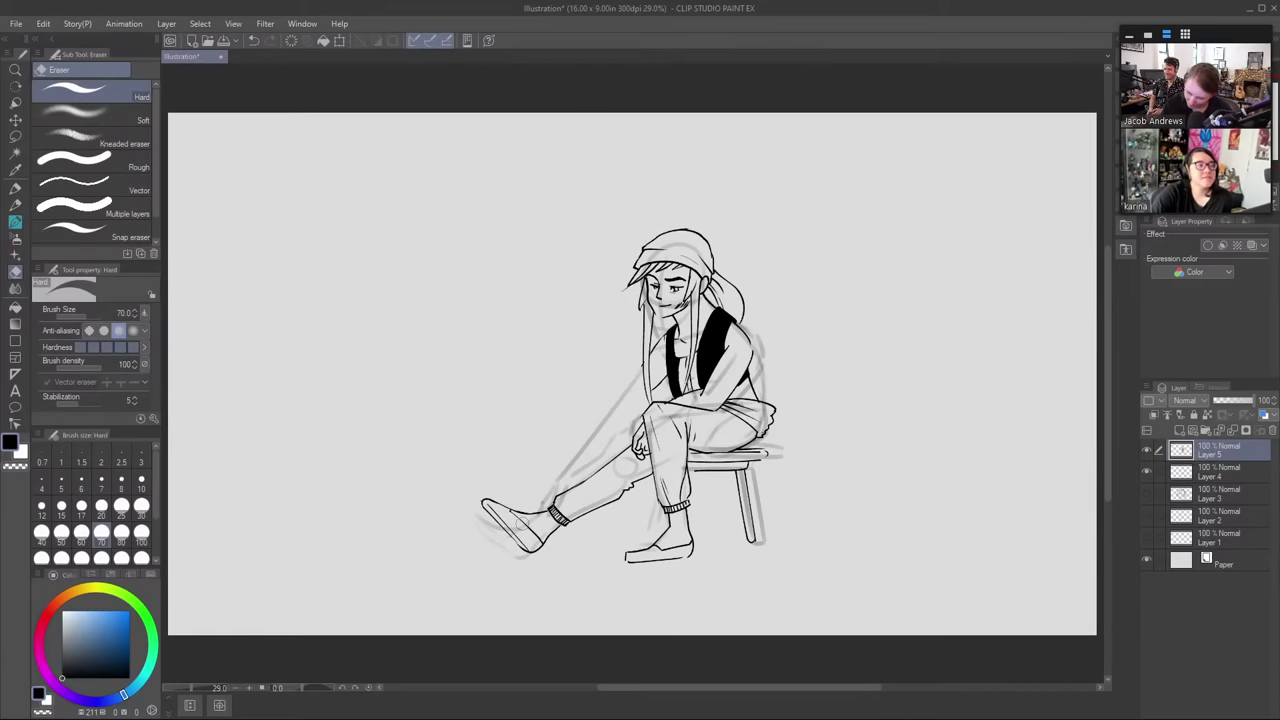
pyautogui.press('p')
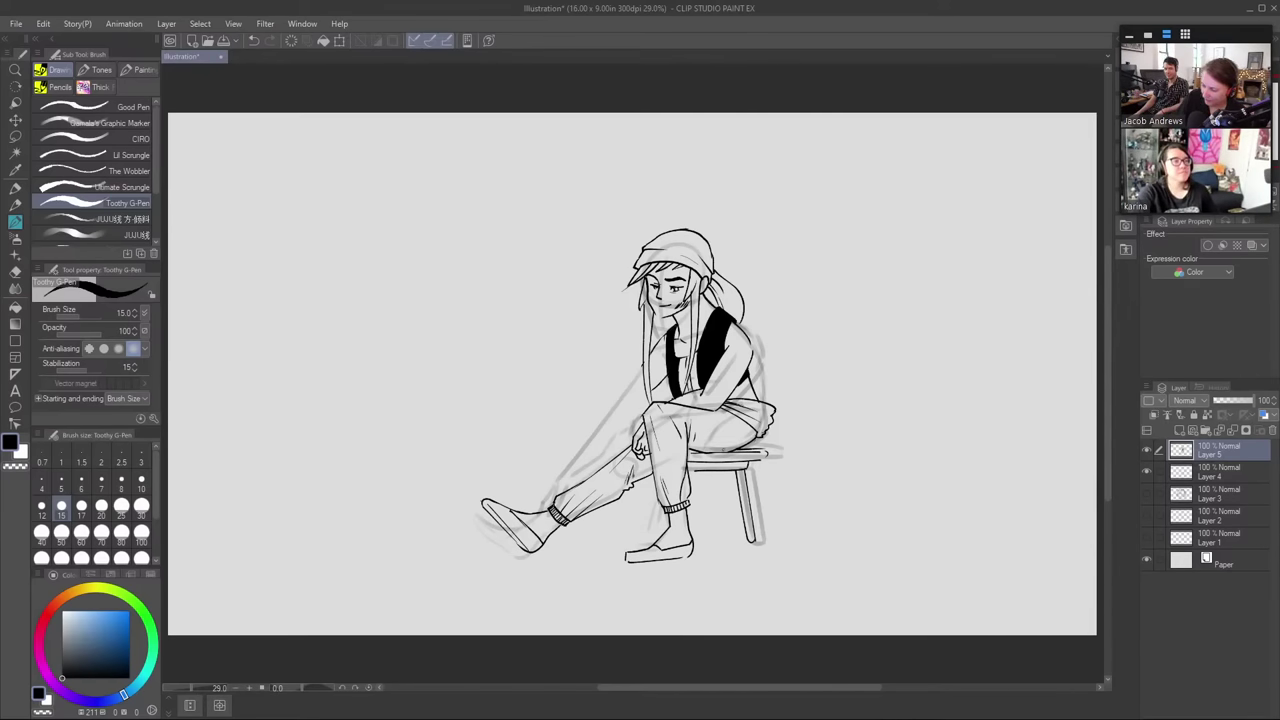
# - Ink shadow shapes under the stool seat and on the upper stool leg, filling the leg's shadow with black
pyautogui.moveTo(748, 464)
pyautogui.mouseDown()
pyautogui.moveTo(689, 467)
pyautogui.moveTo(750, 461)
pyautogui.mouseUp()
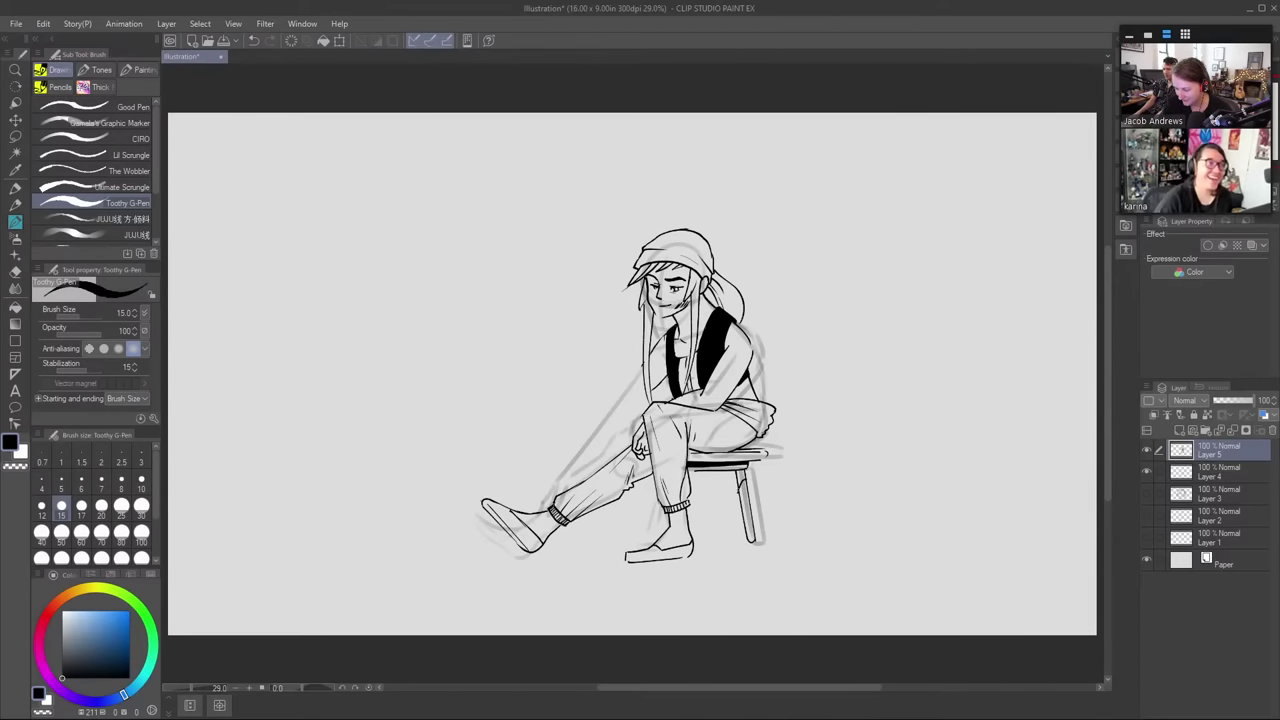
pyautogui.press('g')
pyautogui.press('g')
pyautogui.click(741, 477)
pyautogui.press('p')
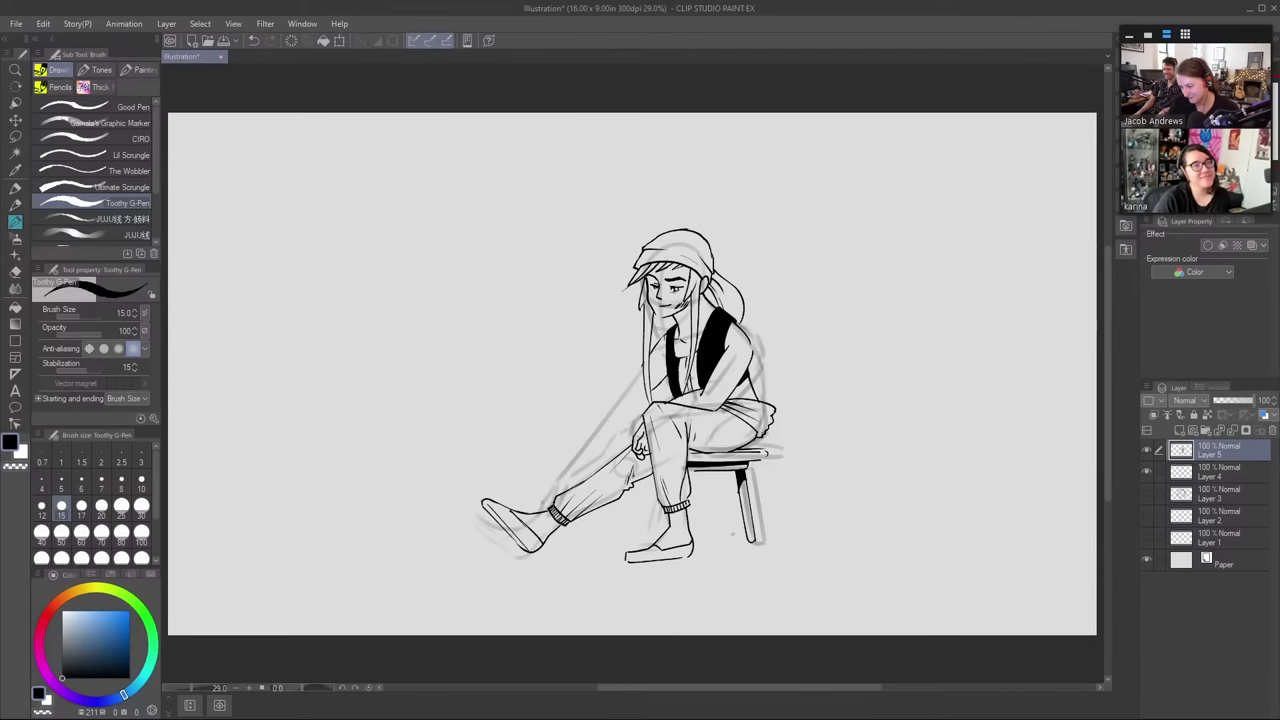
# - Ink the lower body of a box on the floor beside the stool, and erase the stool leg where they overlap
pyautogui.hotkey('ctrl', 'z')
pyautogui.moveTo(730, 524)
pyautogui.mouseDown()
pyautogui.moveTo(730, 561)
pyautogui.moveTo(742, 570)
pyautogui.moveTo(782, 558)
pyautogui.moveTo(767, 579)
pyautogui.moveTo(868, 547)
pyautogui.mouseUp()
pyautogui.moveTo(730, 524)
pyautogui.mouseDown()
pyautogui.moveTo(760, 531)
pyautogui.moveTo(742, 538)
pyautogui.moveTo(752, 542)
pyautogui.moveTo(745, 528)
pyautogui.moveTo(757, 530)
pyautogui.mouseUp()
pyautogui.hotkey('ctrl', 'z')
pyautogui.press('e')
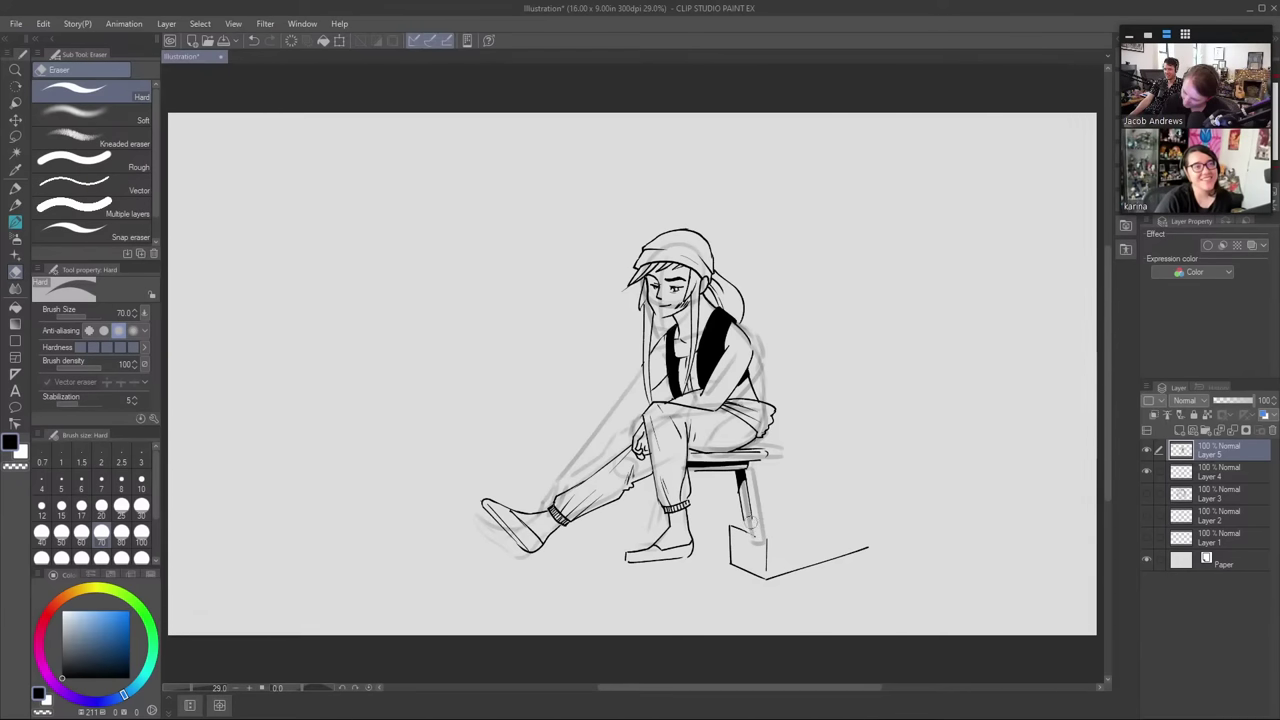
# - Ink the box's tilted open lid with its thickness and back edge, and erase the overshooting line ends
pyautogui.press('b')
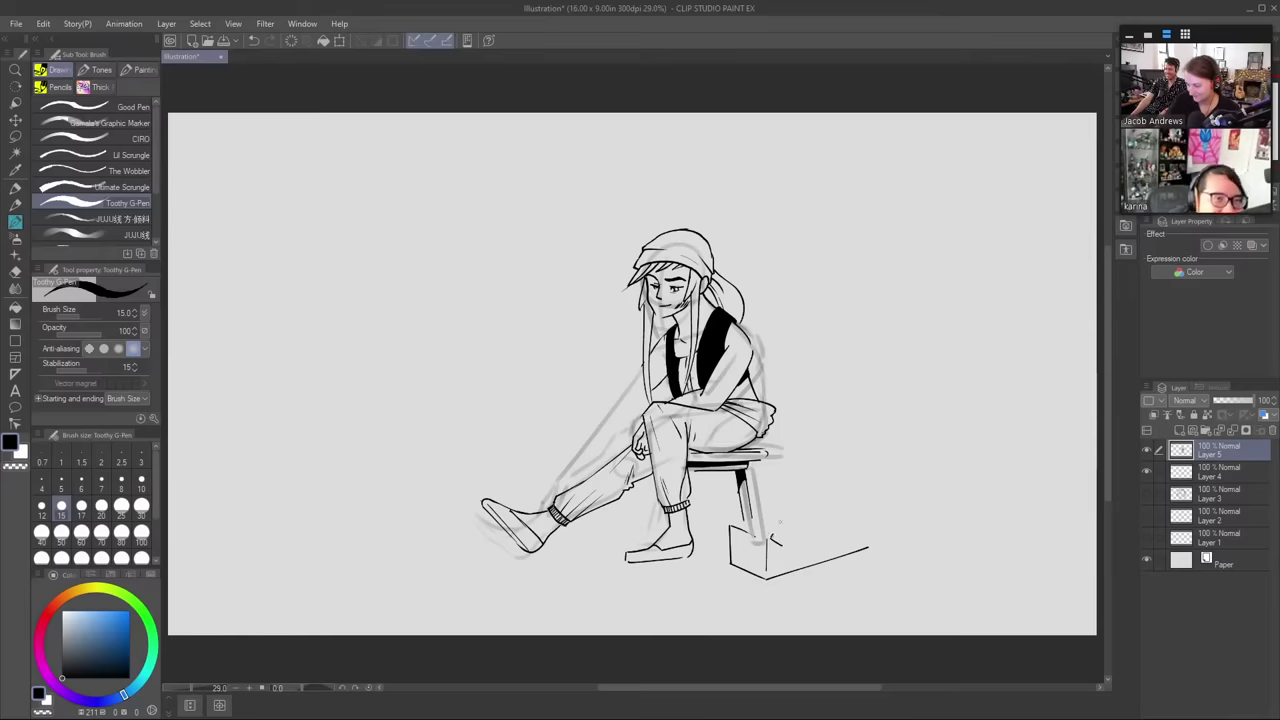
pyautogui.moveTo(805, 486)
pyautogui.mouseDown()
pyautogui.moveTo(791, 541)
pyautogui.moveTo(881, 520)
pyautogui.mouseUp()
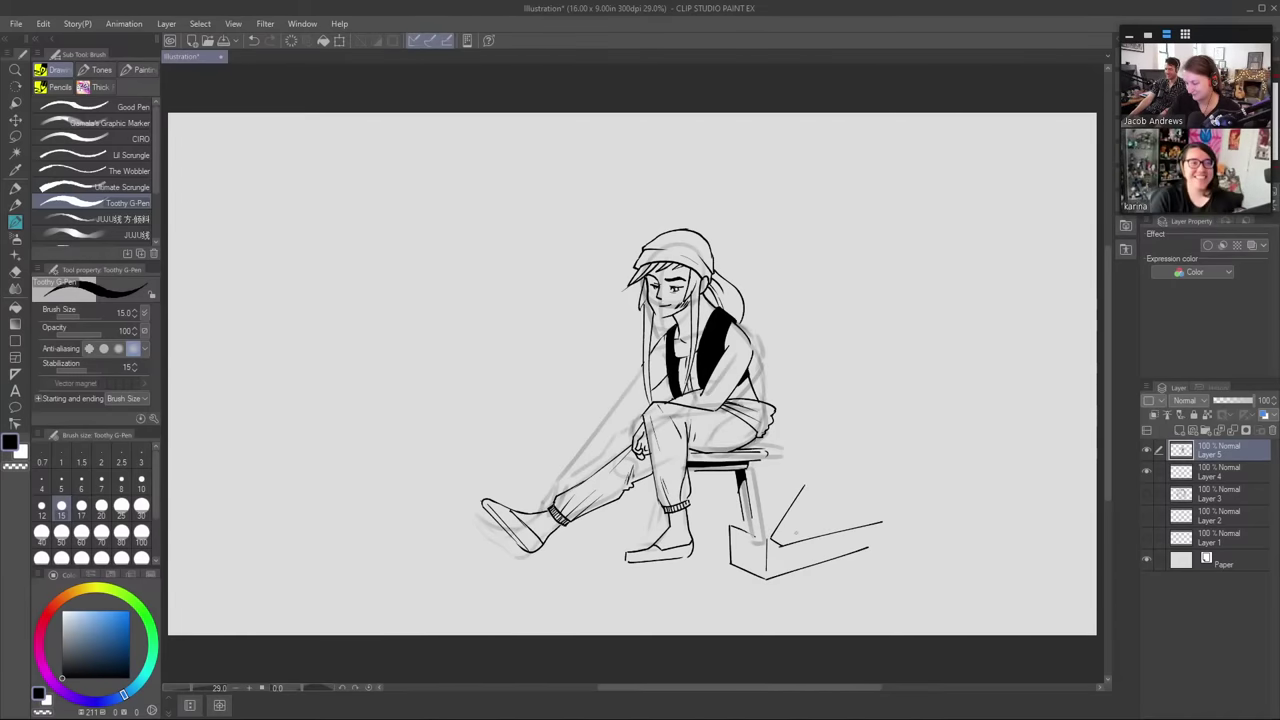
pyautogui.hotkey('ctrl', 'z')
pyautogui.moveTo(804, 540); pyautogui.dragTo(882, 518)
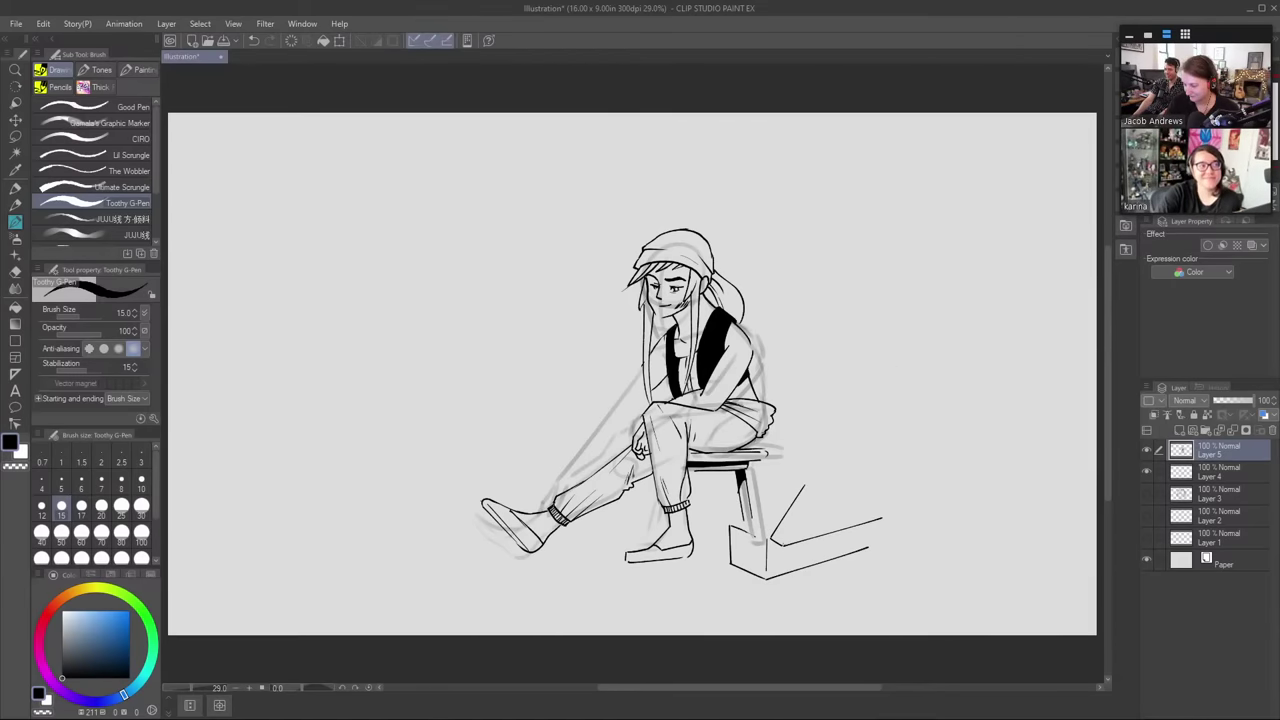
pyautogui.hotkey('ctrl', 'z')
pyautogui.moveTo(784, 543)
pyautogui.mouseDown()
pyautogui.moveTo(812, 491)
pyautogui.moveTo(906, 463)
pyautogui.mouseUp()
pyautogui.moveTo(808, 489)
pyautogui.mouseDown()
pyautogui.moveTo(906, 465)
pyautogui.moveTo(879, 518)
pyautogui.mouseUp()
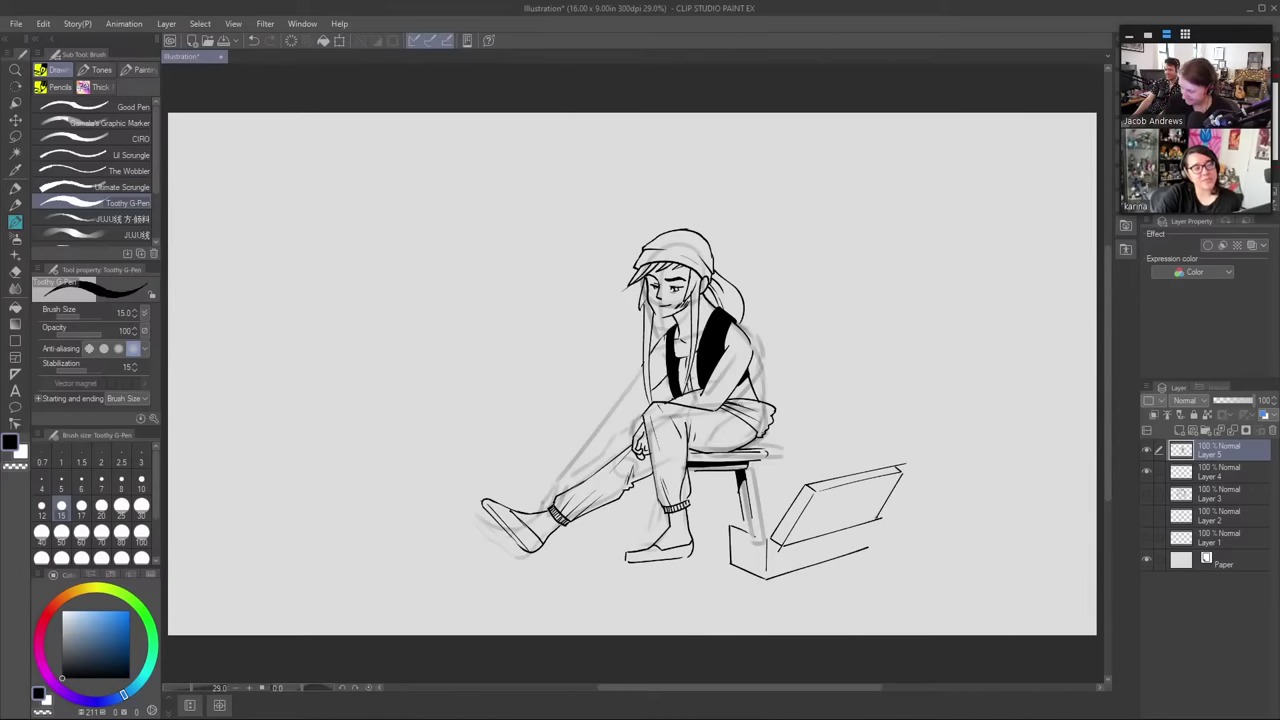
pyautogui.press('e')
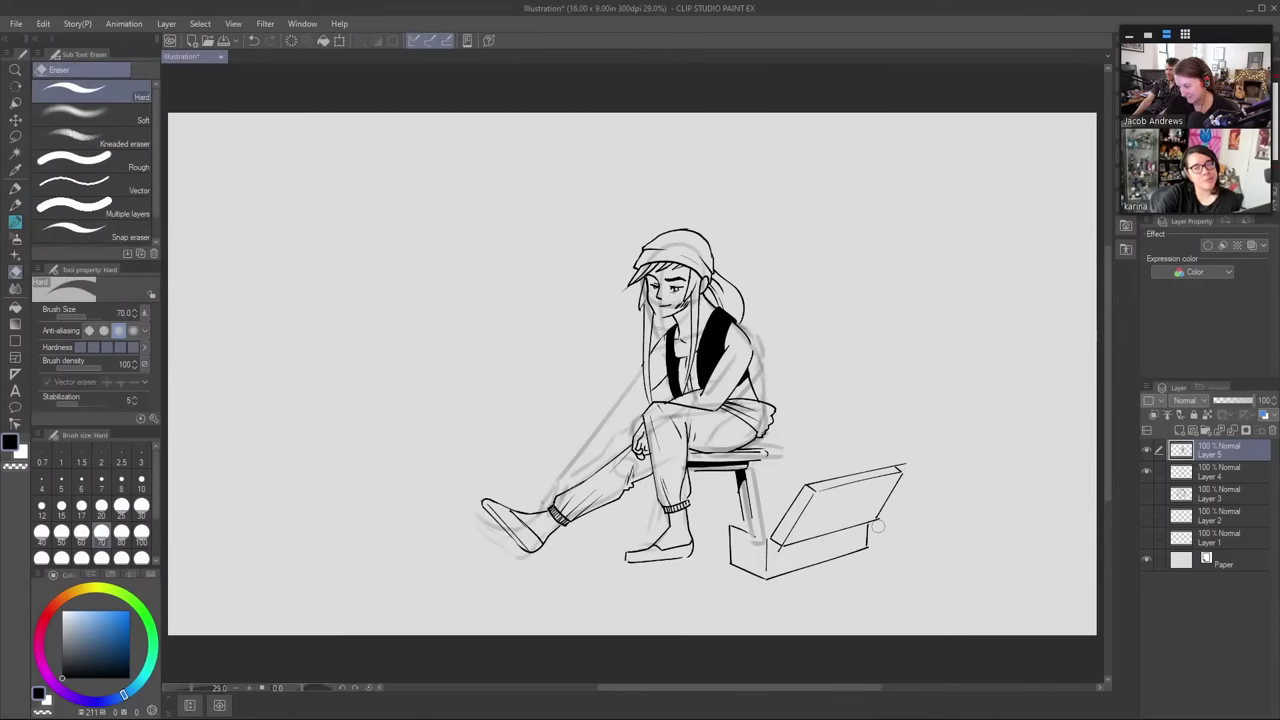
pyautogui.press('p')
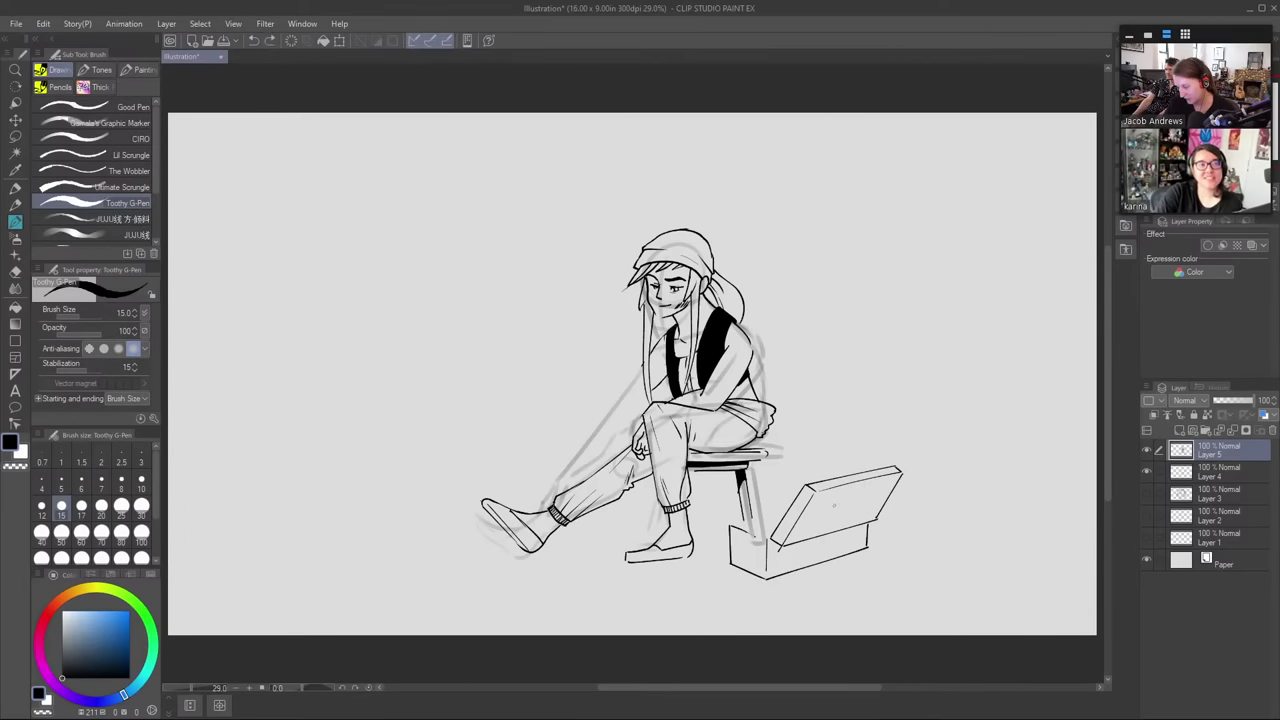
# - Ink a bracket-shaped carrying handle on the lid, fill it with black, and clean up its edge
pyautogui.moveTo(867, 499); pyautogui.dragTo(867, 513)
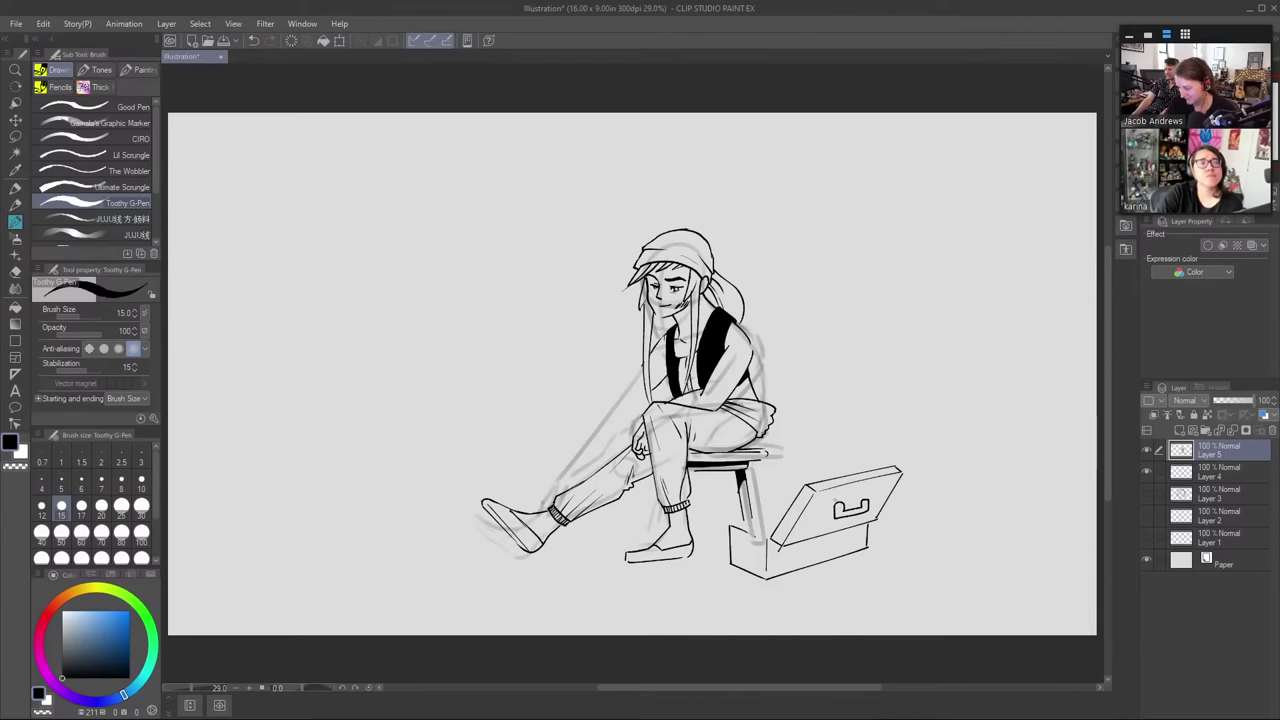
pyautogui.press('g')
pyautogui.press('g')
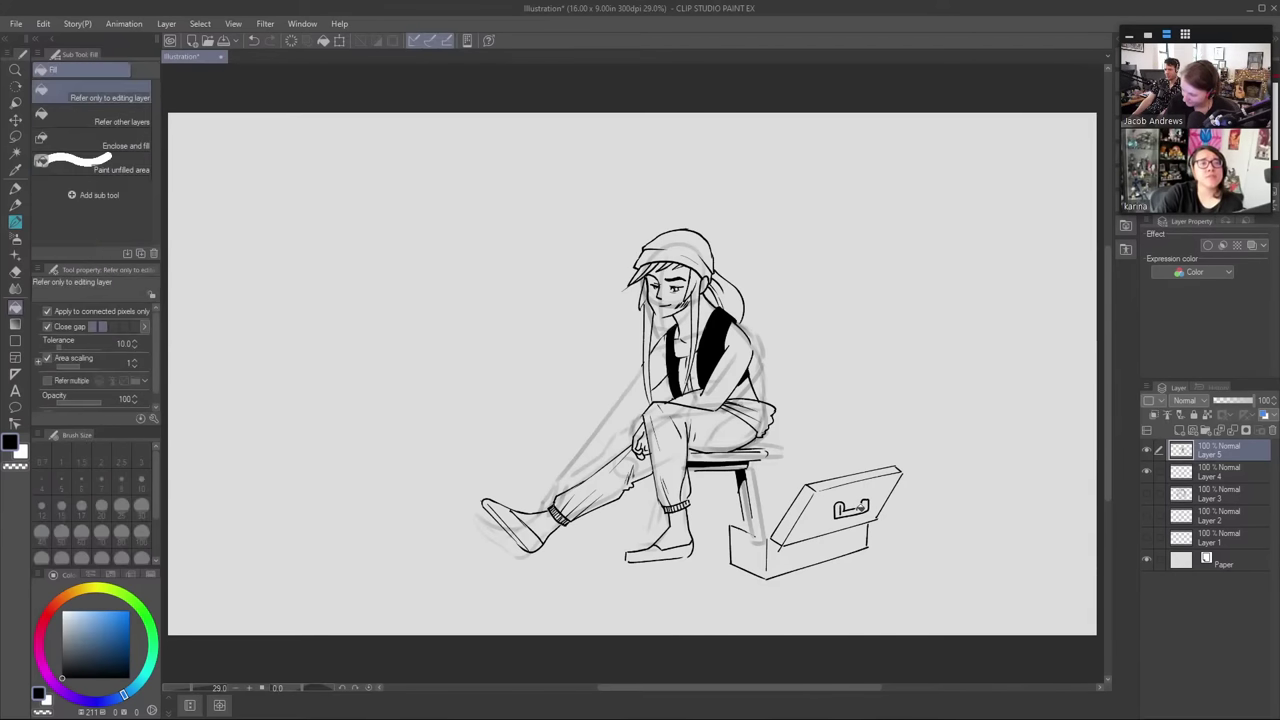
pyautogui.click(840, 510)
pyautogui.press('e')
pyautogui.moveTo(838, 506); pyautogui.dragTo(846, 512)
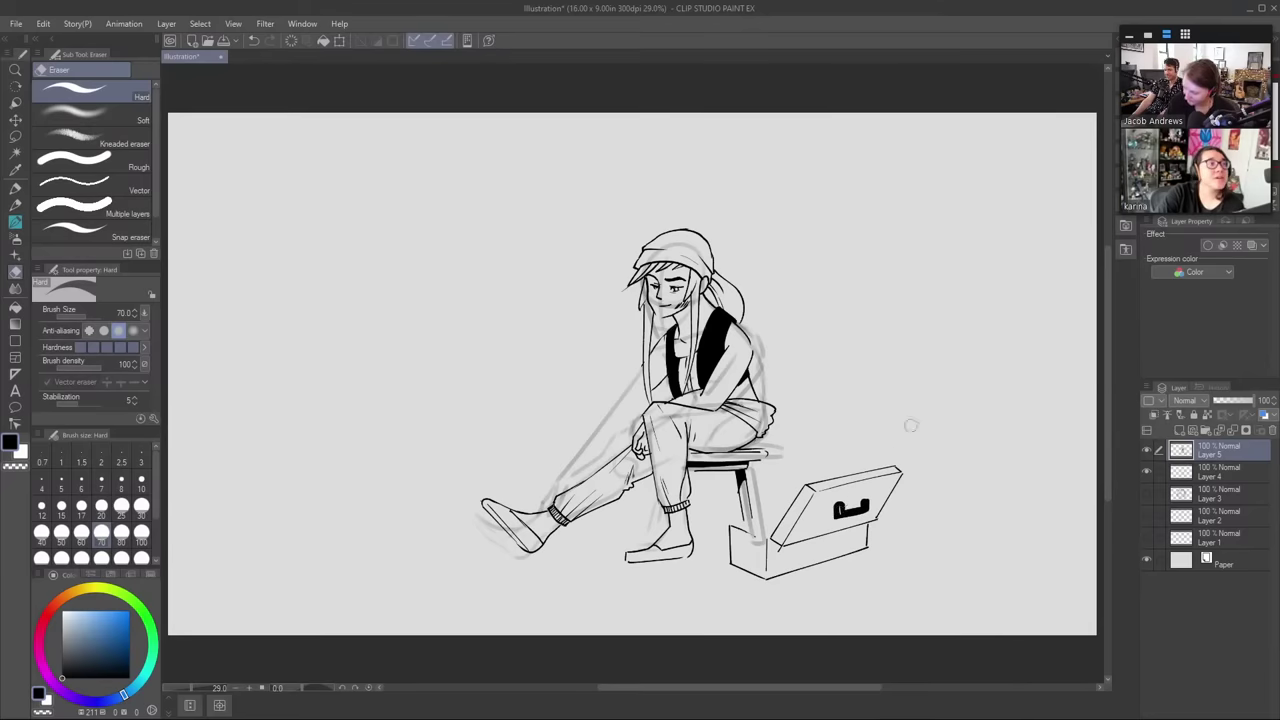
# - Ink the open rim and inner edge of the box, and hide the sketch on Layer 4
pyautogui.press('b')
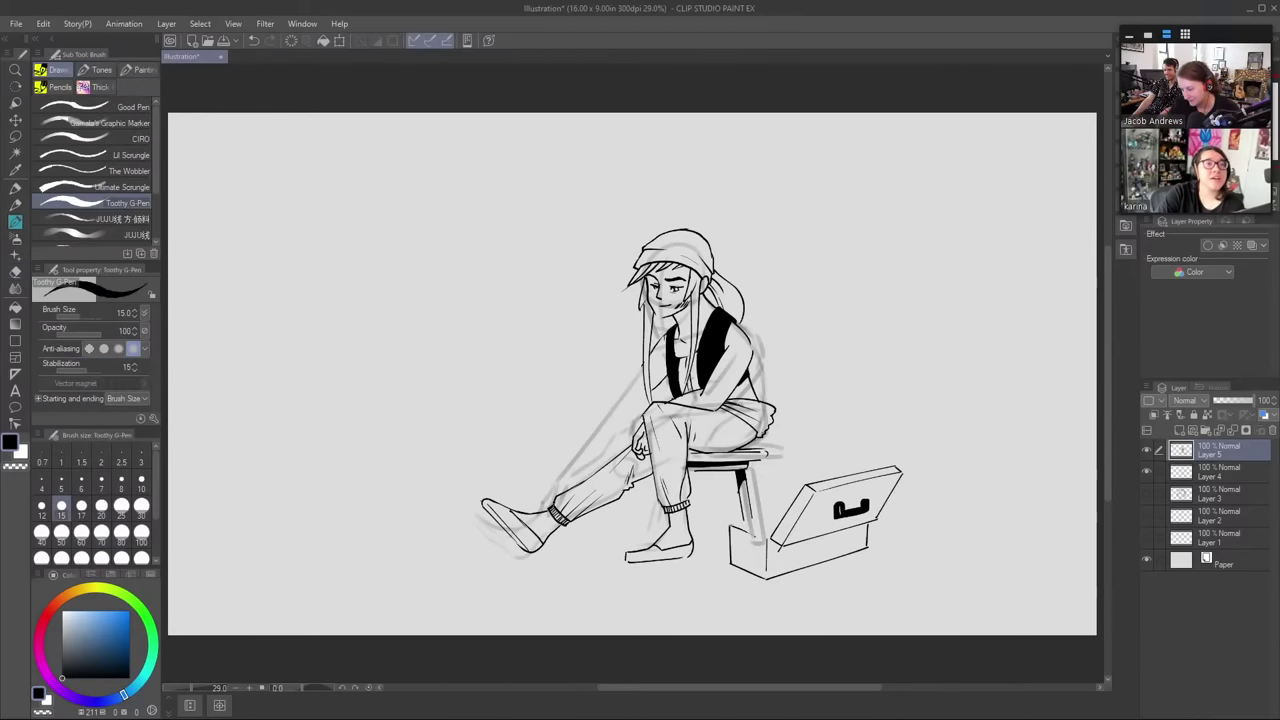
pyautogui.moveTo(731, 525); pyautogui.dragTo(784, 514)
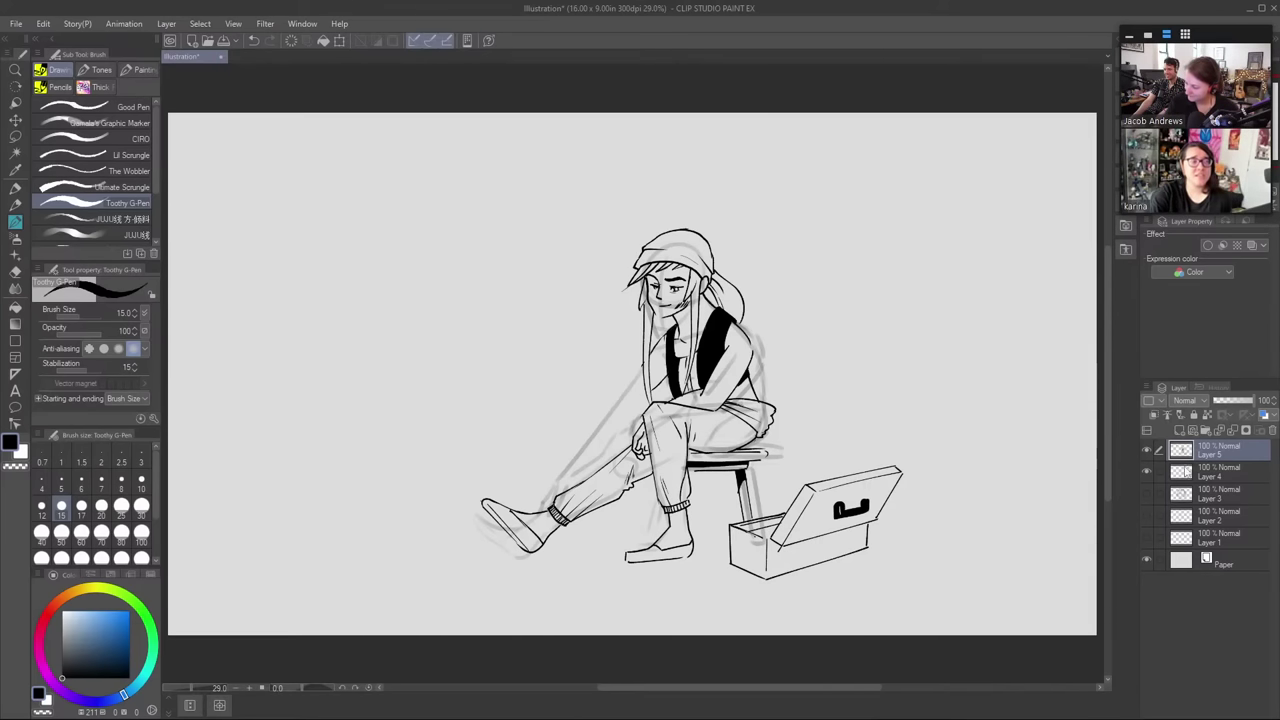
pyautogui.click(1145, 473)
# - Ink the far arm reaching from the shoulder down to the outstretched shin, erasing overlapping lines near the vest
pyautogui.press('b')
pyautogui.press('b')
pyautogui.press('b')
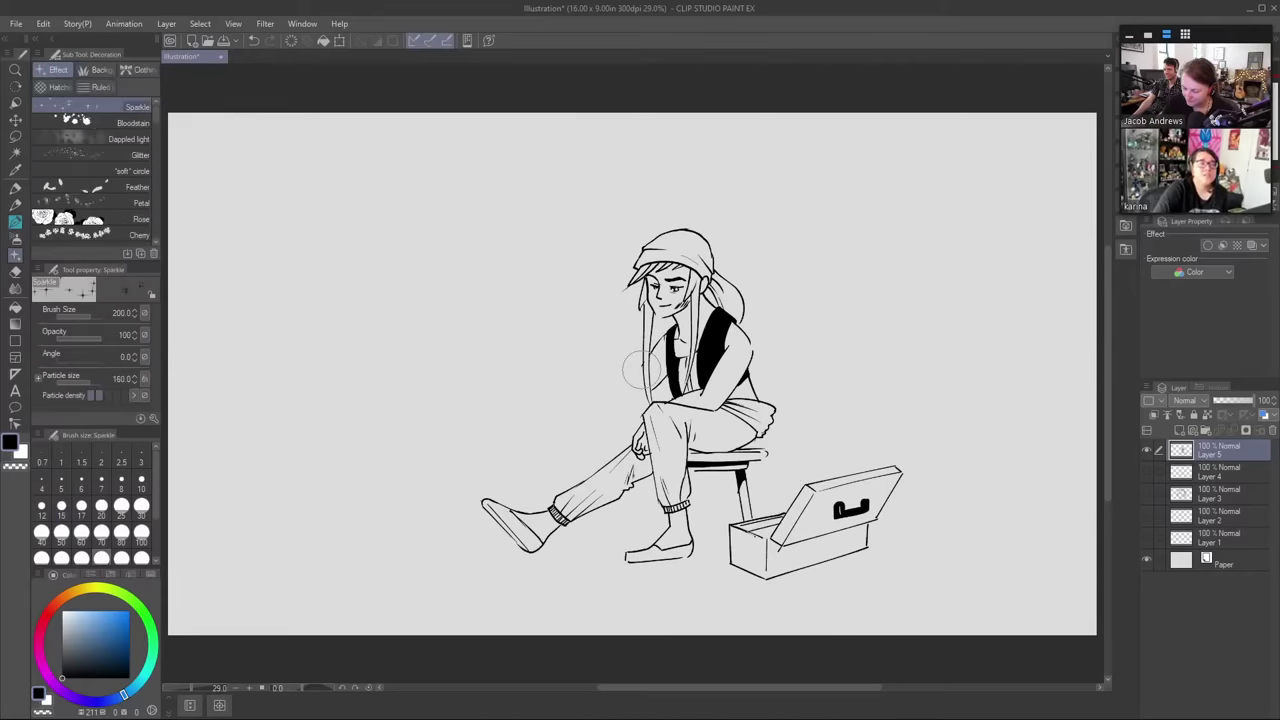
pyautogui.moveTo(643, 370)
pyautogui.mouseDown()
pyautogui.moveTo(582, 490)
pyautogui.moveTo(604, 465)
pyautogui.mouseUp()
pyautogui.press('e')
pyautogui.moveTo(665, 376); pyautogui.dragTo(654, 391)
pyautogui.press('b')
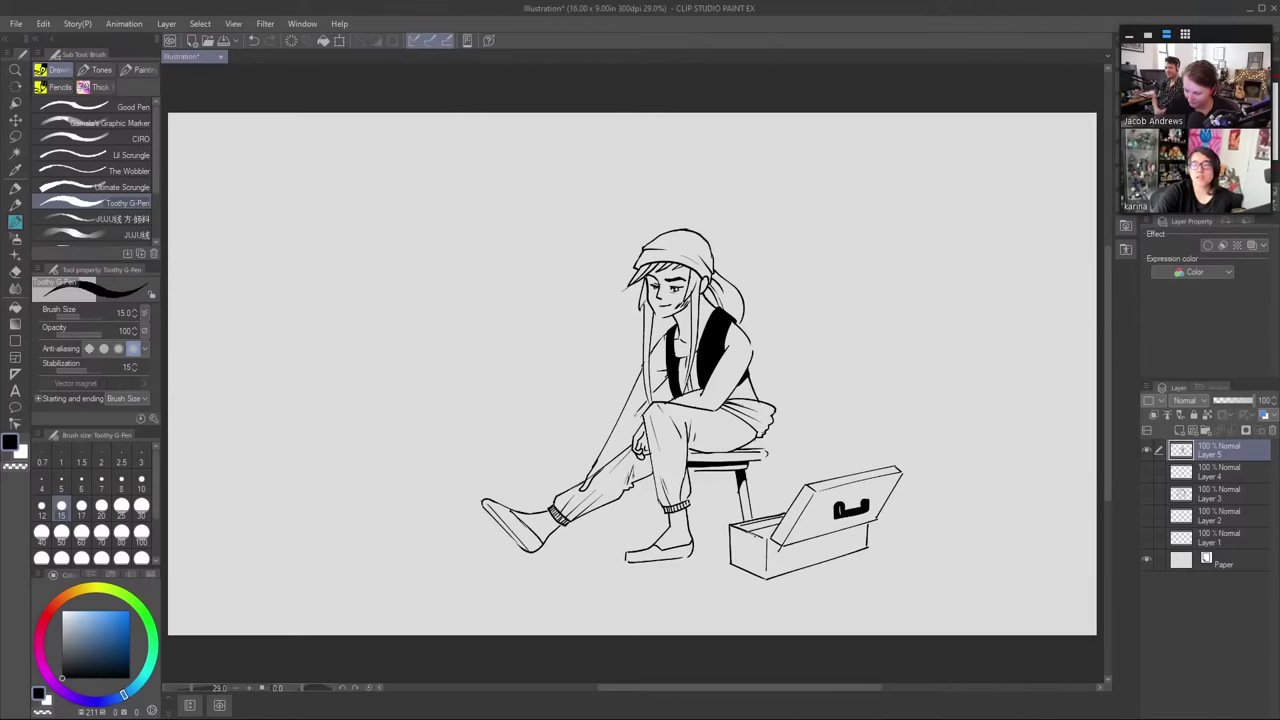
# - Ink the far hand resting on the outstretched shin, cleaning up the lines around it with the Hard eraser
pyautogui.press('e')
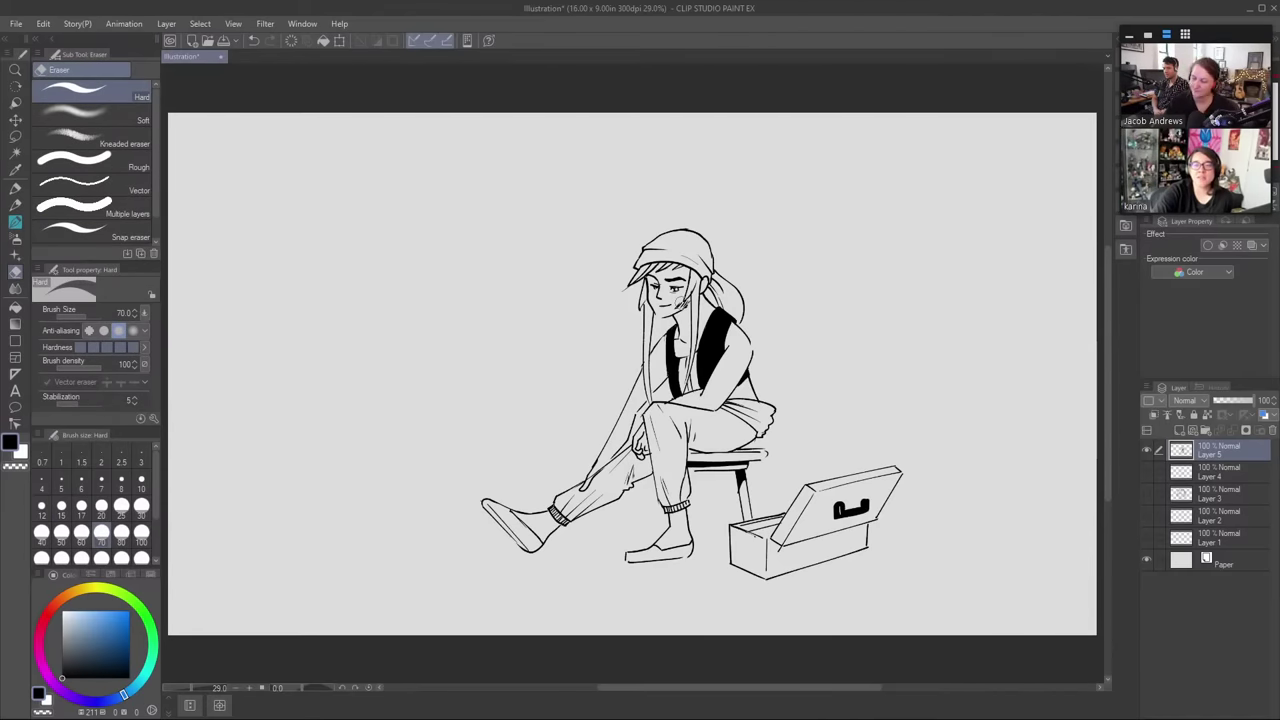
pyautogui.press('p')
pyautogui.press('e')
pyautogui.press('p')
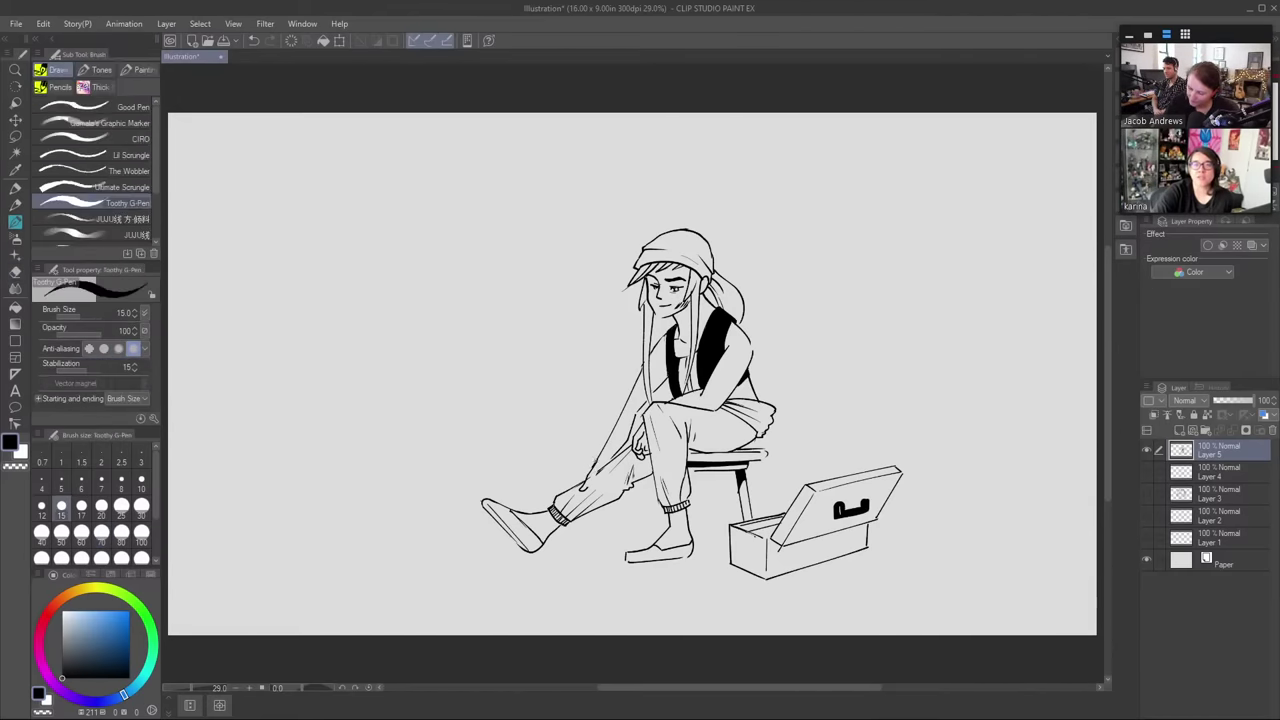
pyautogui.press('b')
pyautogui.press('b')
pyautogui.press('b')
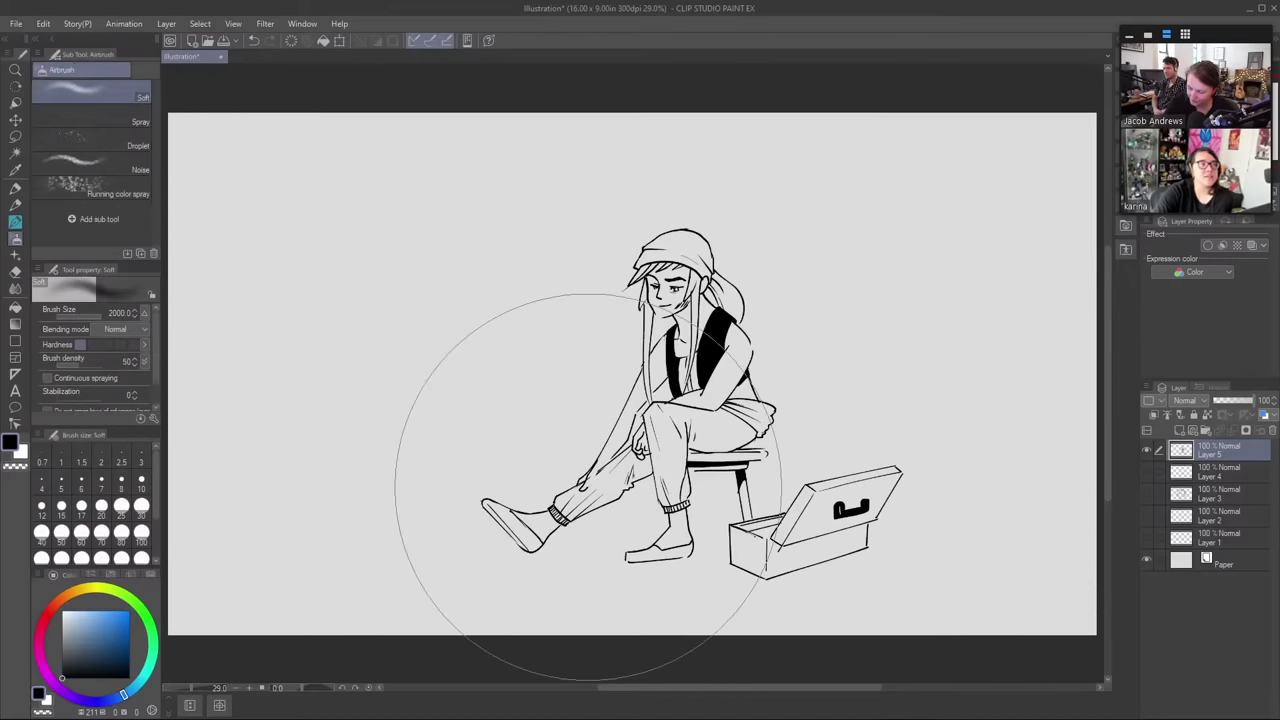
pyautogui.press('e')
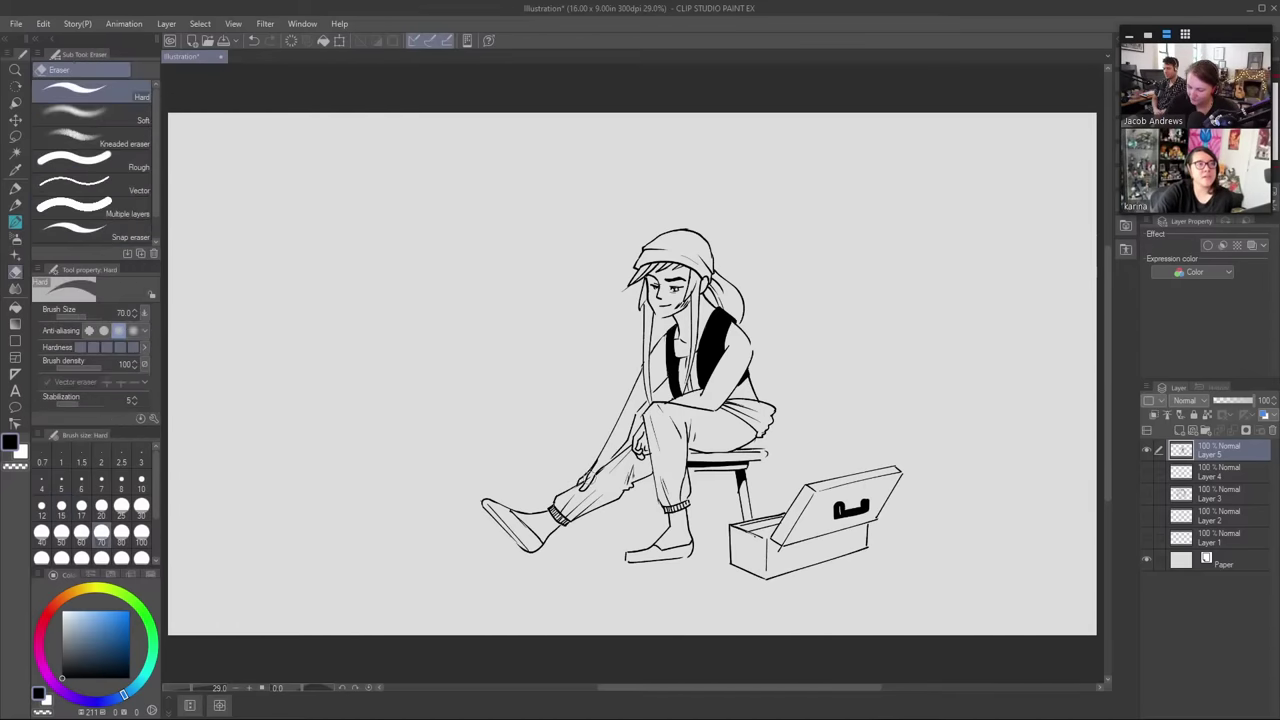
pyautogui.press('p')
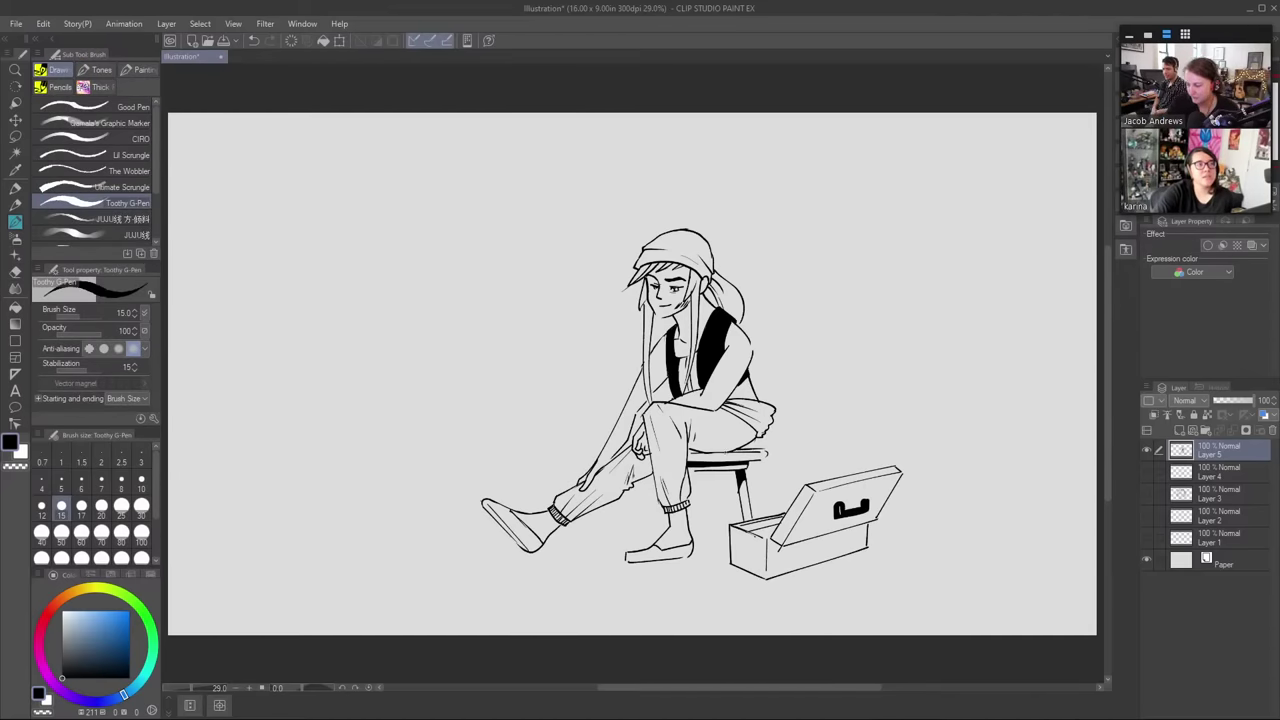
# - Close off a shadow shape on the stool seat beneath the thigh and fill it with black
pyautogui.press('g')
pyautogui.press('g')
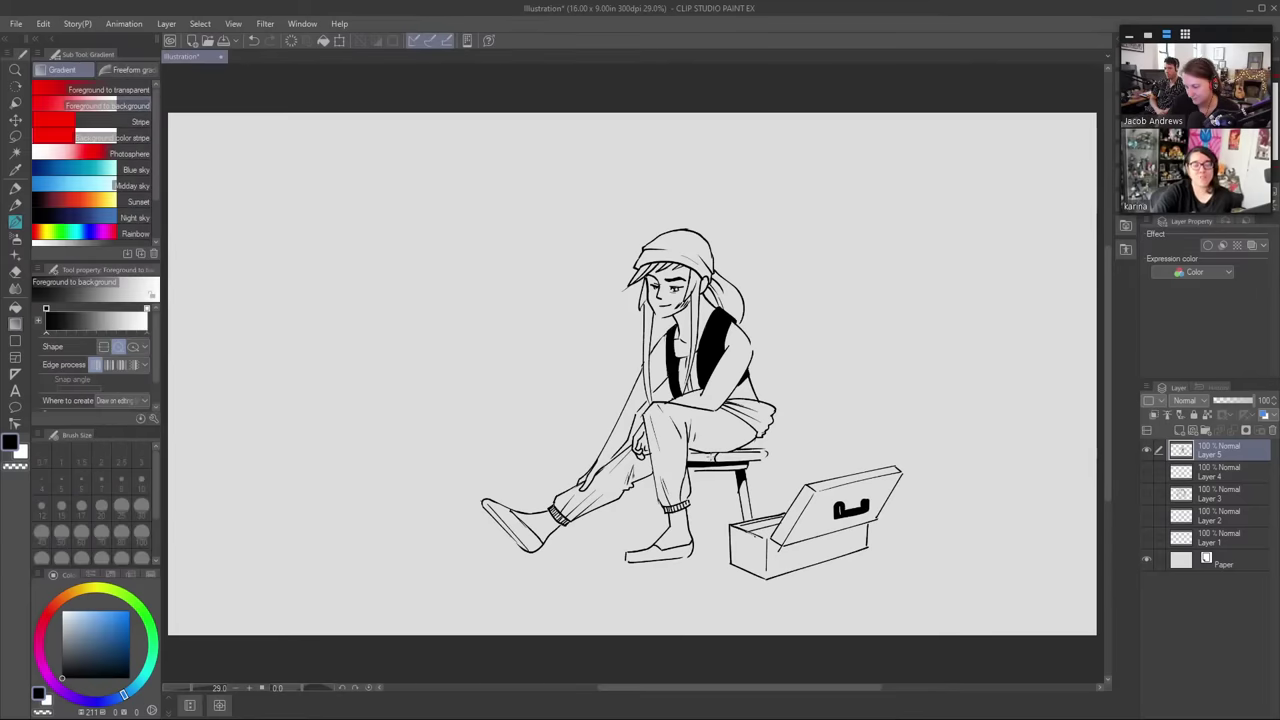
pyautogui.press('p')
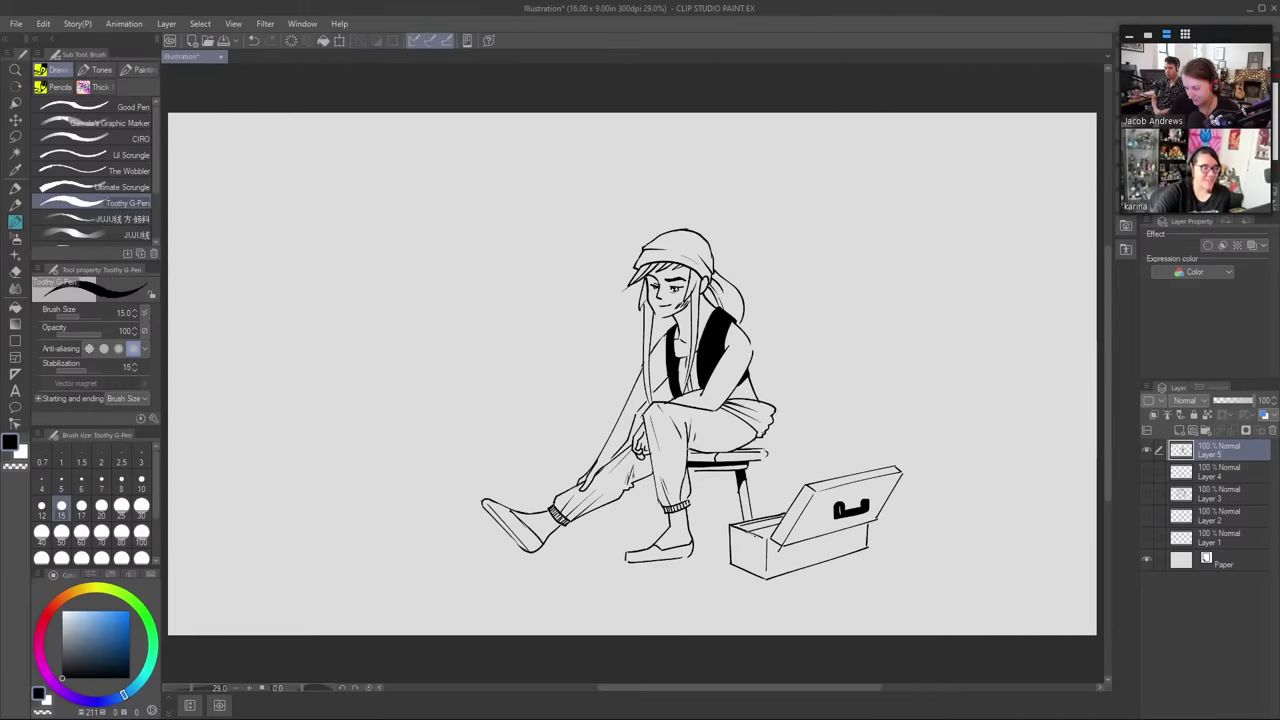
pyautogui.press('g')
pyautogui.click(702, 456)
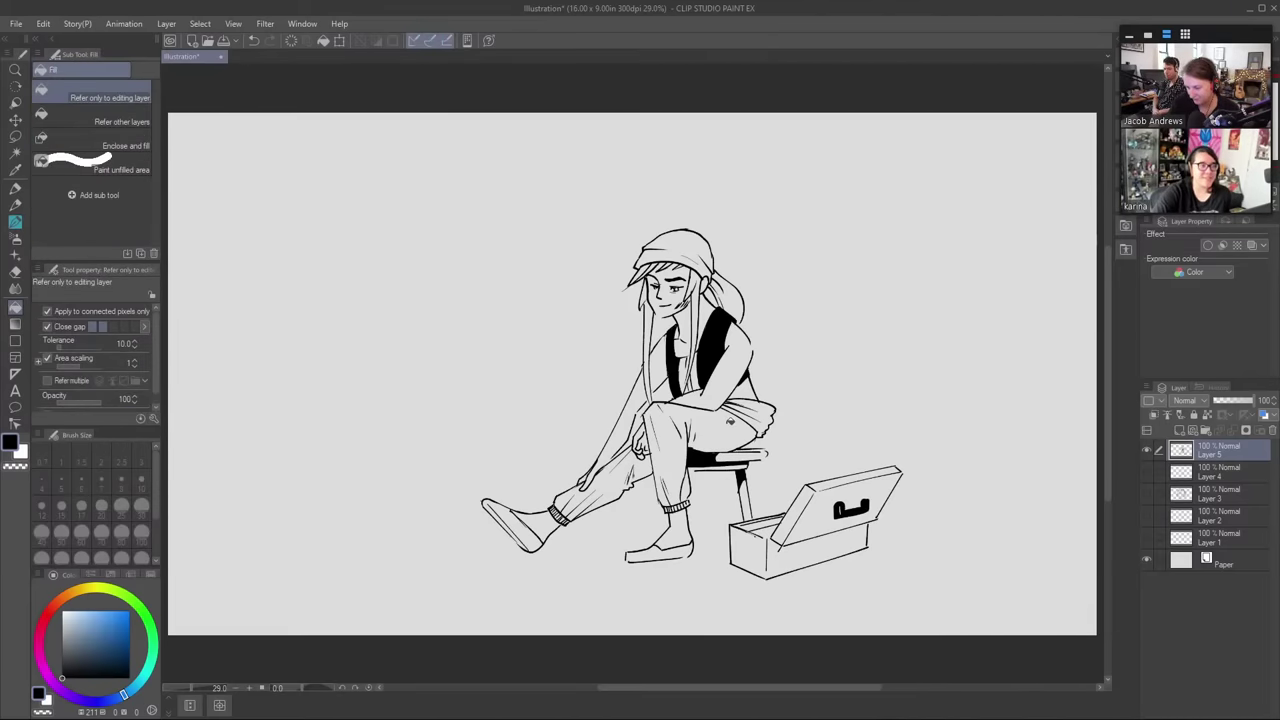
# - Reinforce the vertical corner edges of the open box with the Toothy G-Pen
pyautogui.press('b')
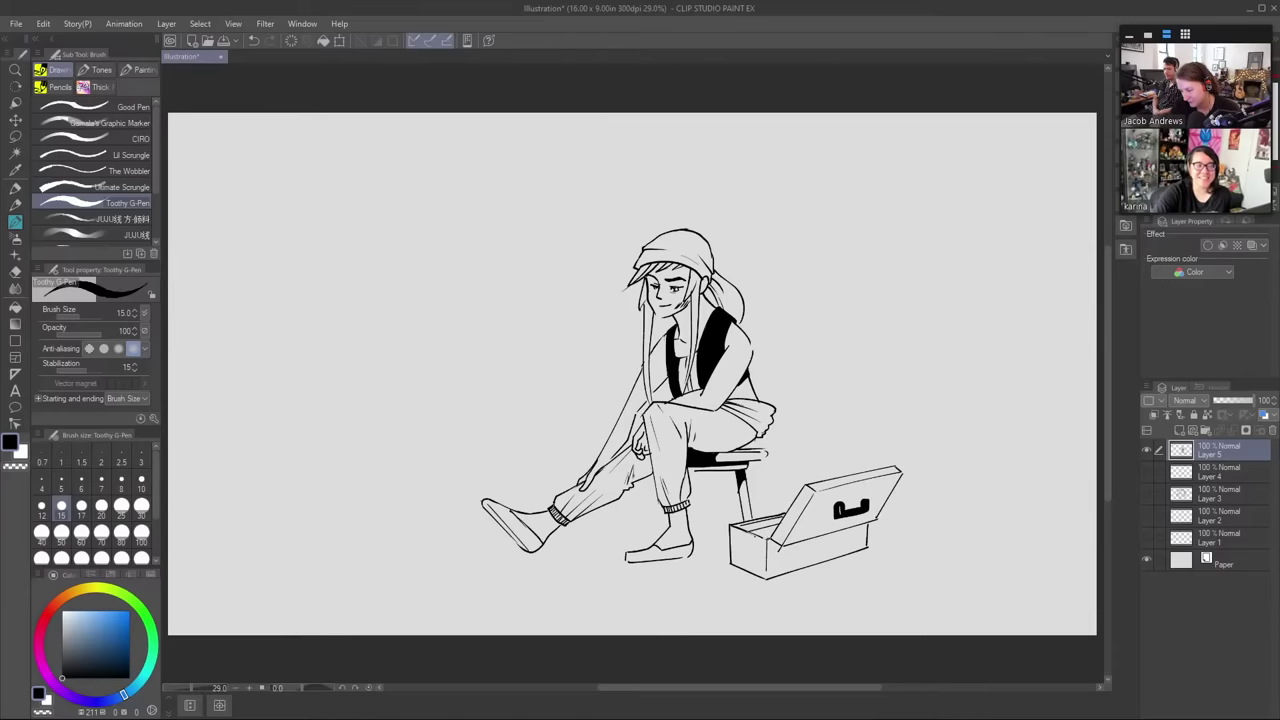
pyautogui.press('g')
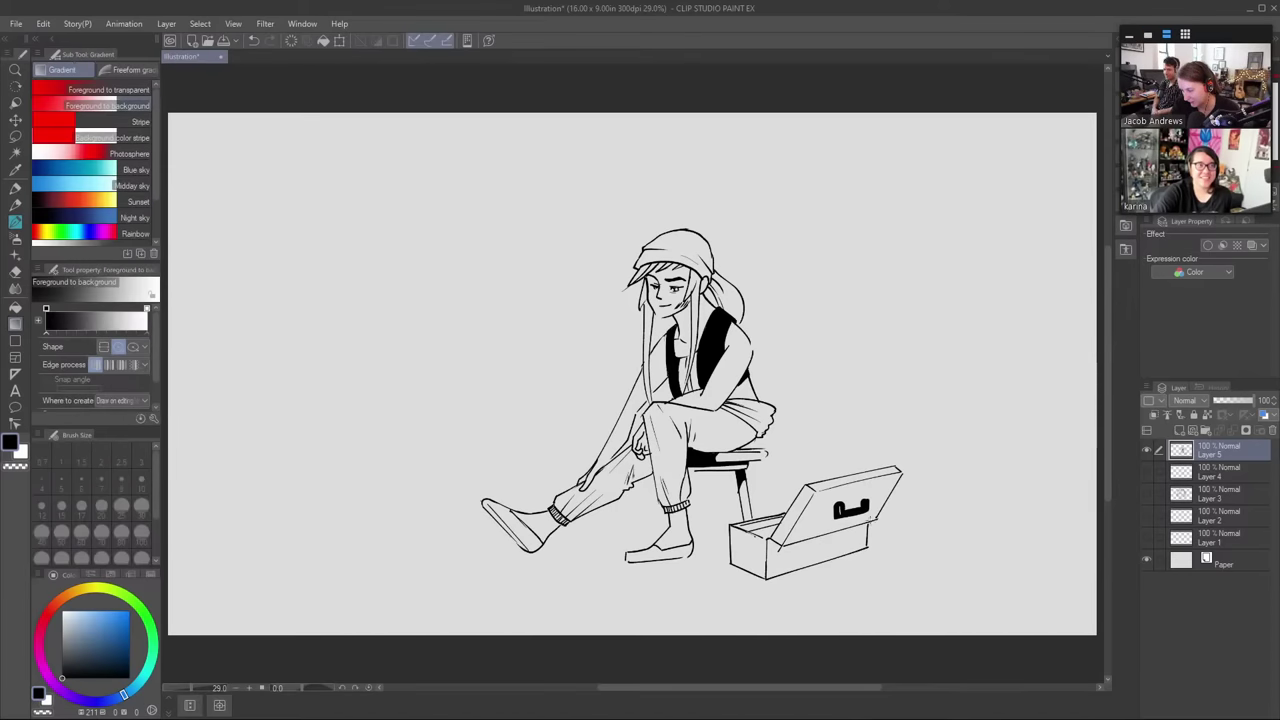
pyautogui.press('b')
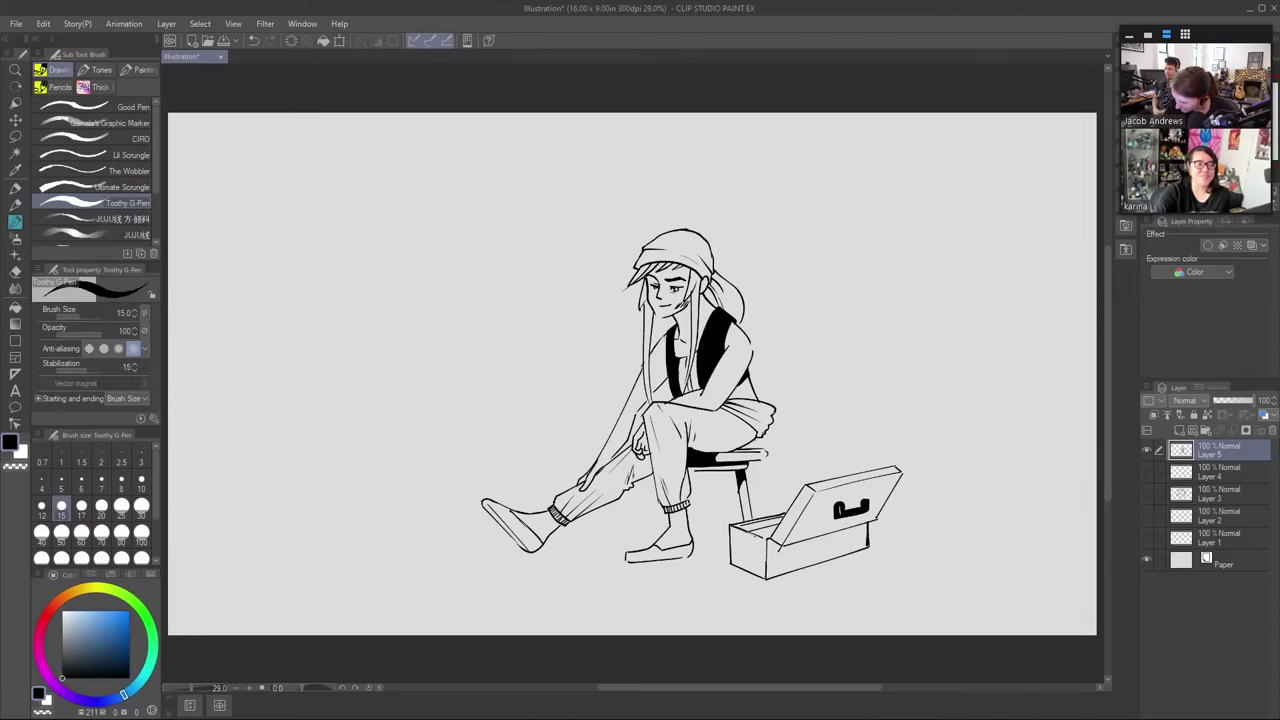
# - Fill the front side of the open box and its visible interior with black
pyautogui.press('g')
pyautogui.click(850, 540)
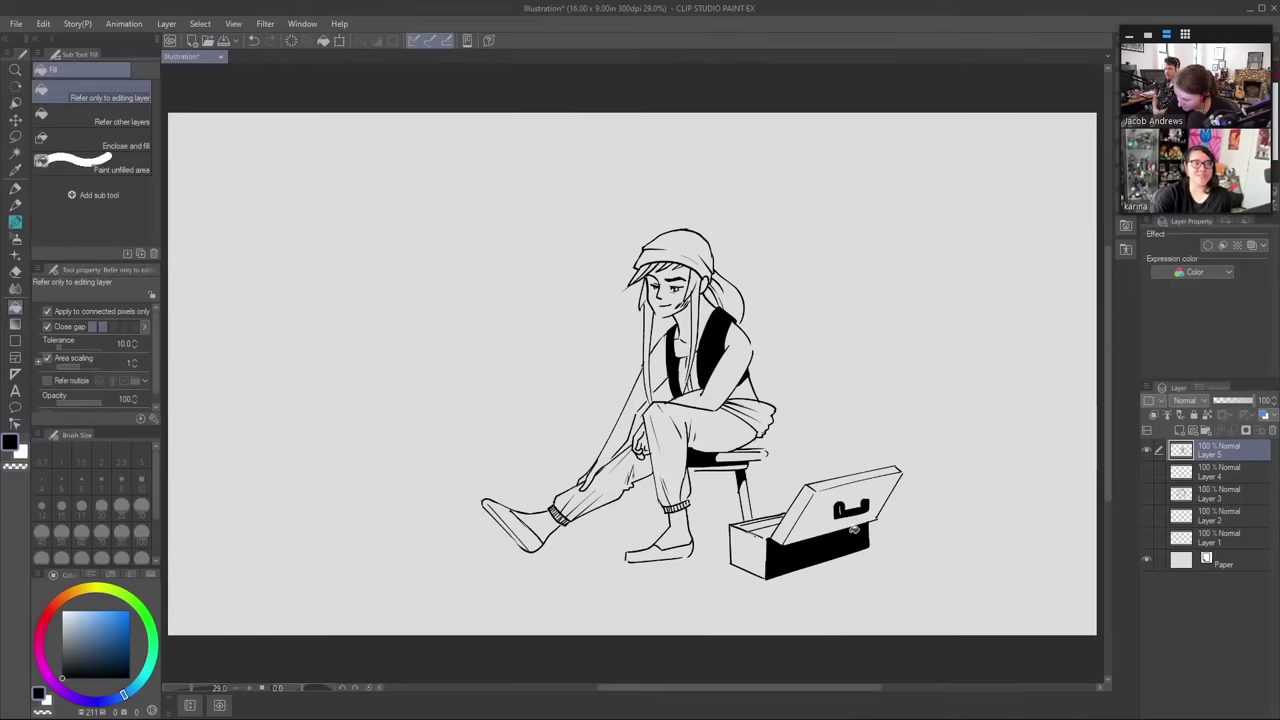
pyautogui.press('p')
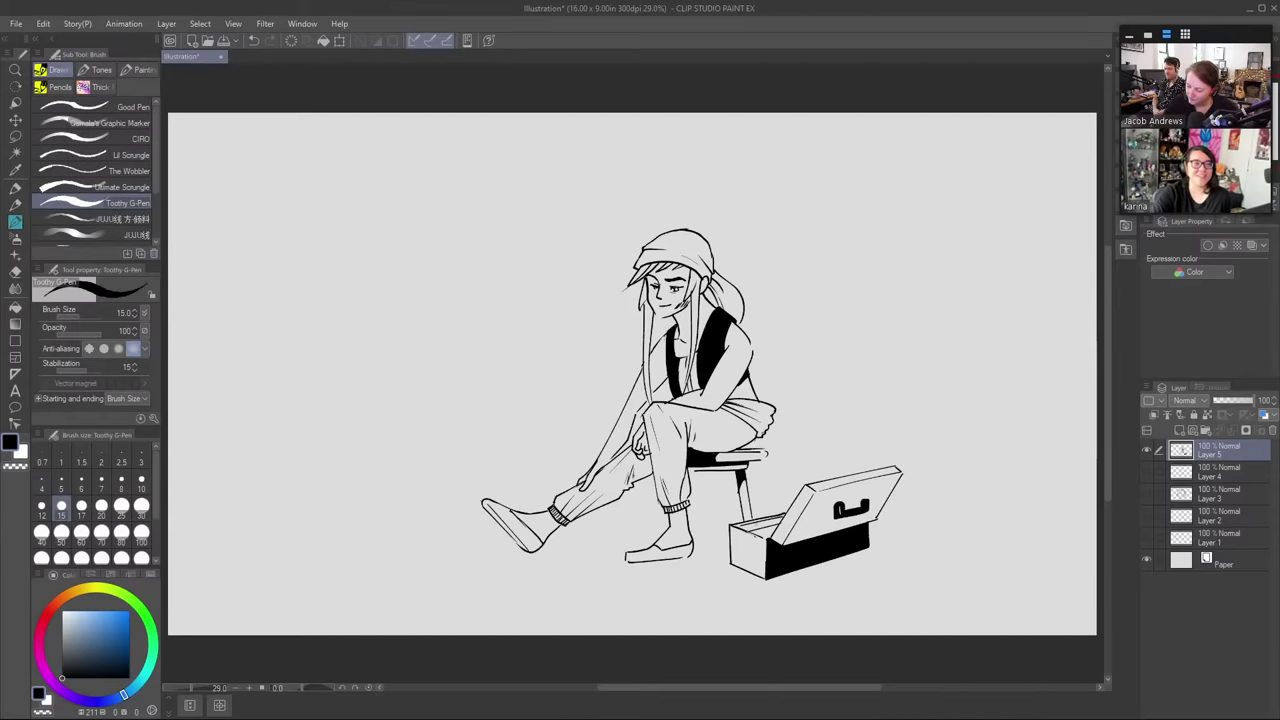
pyautogui.press('g')
pyautogui.press('b')
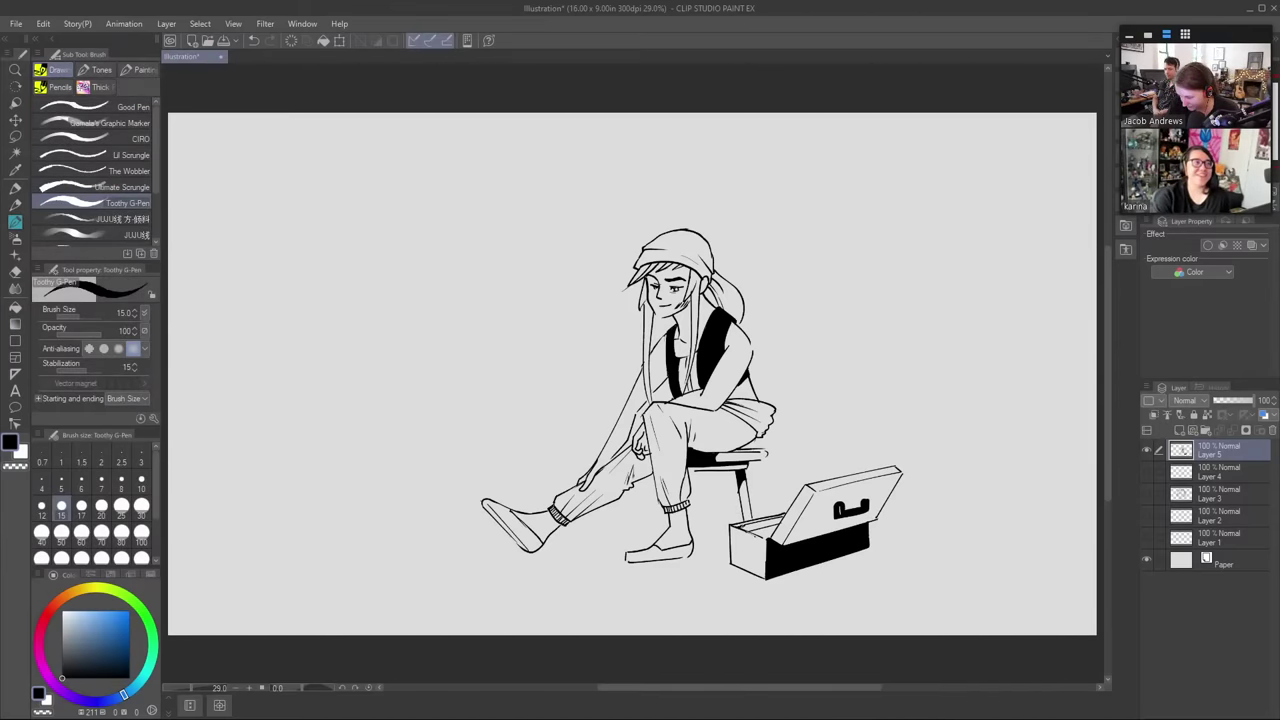
pyautogui.press('g')
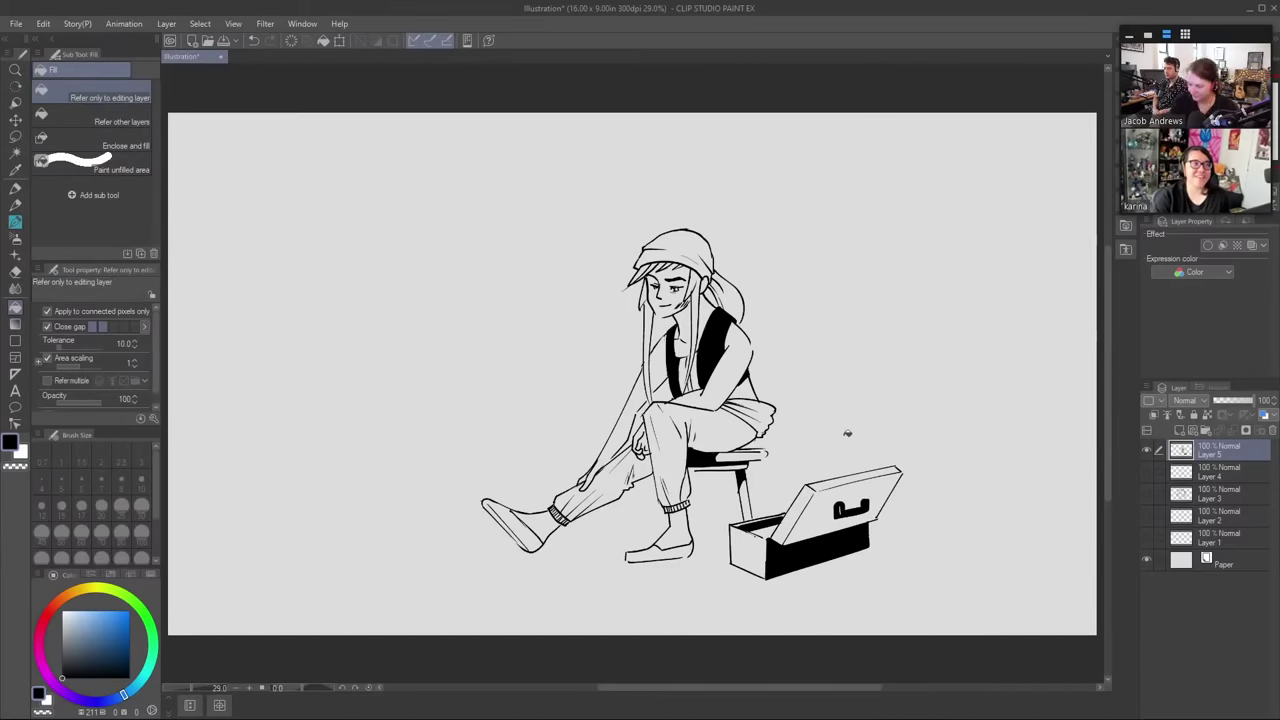
# - Close off a shadow behind the neck beneath the head scarf's tail and fill it with black
pyautogui.press('b')
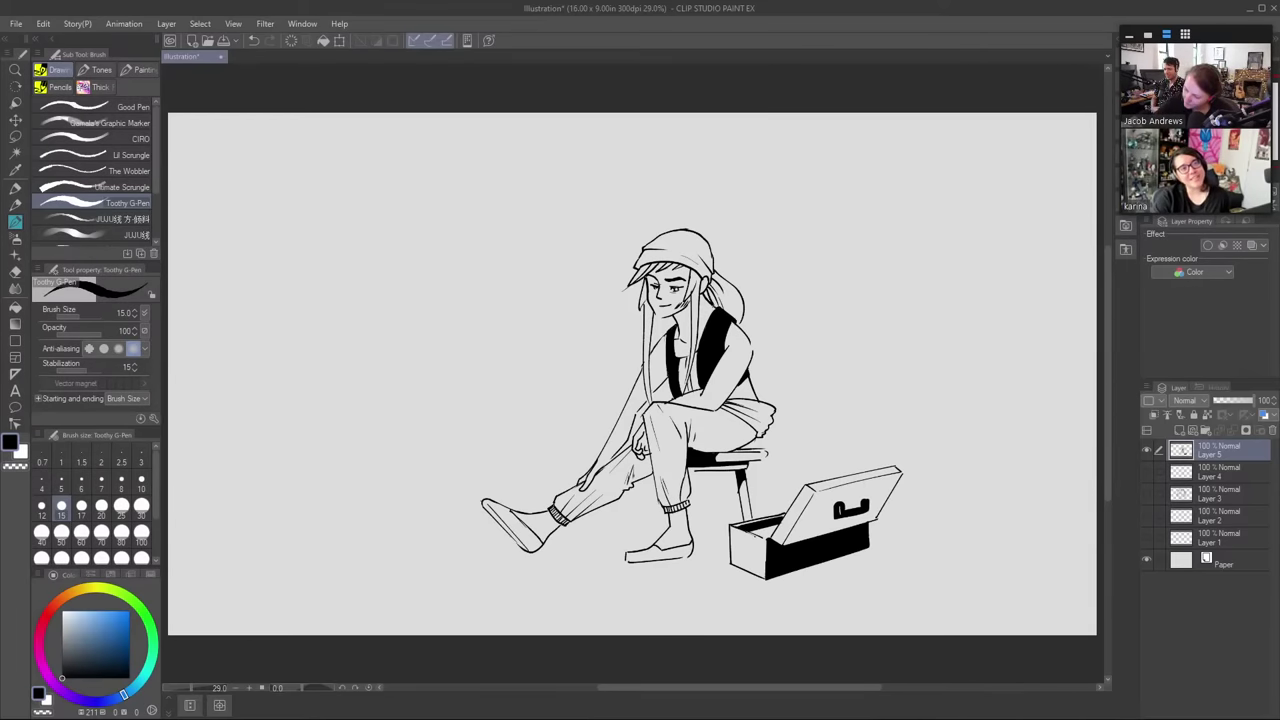
pyautogui.press('g')
pyautogui.press('g')
pyautogui.press('b')
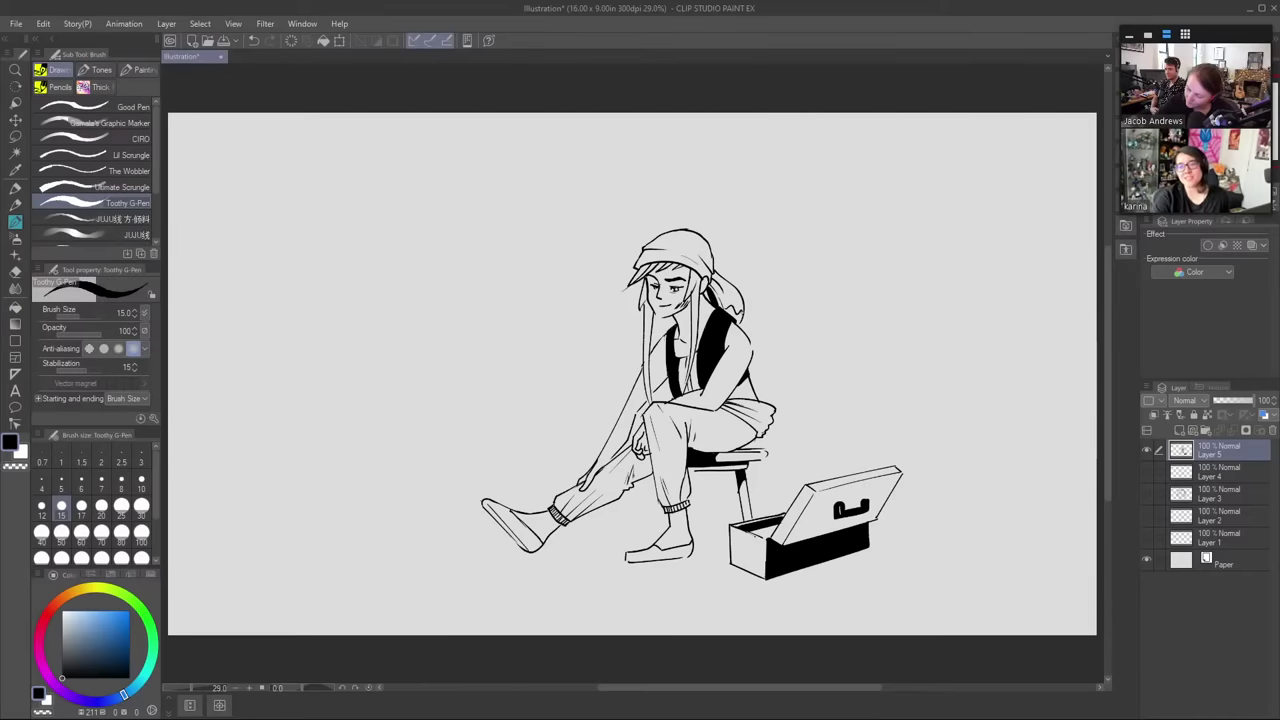
pyautogui.press('g')
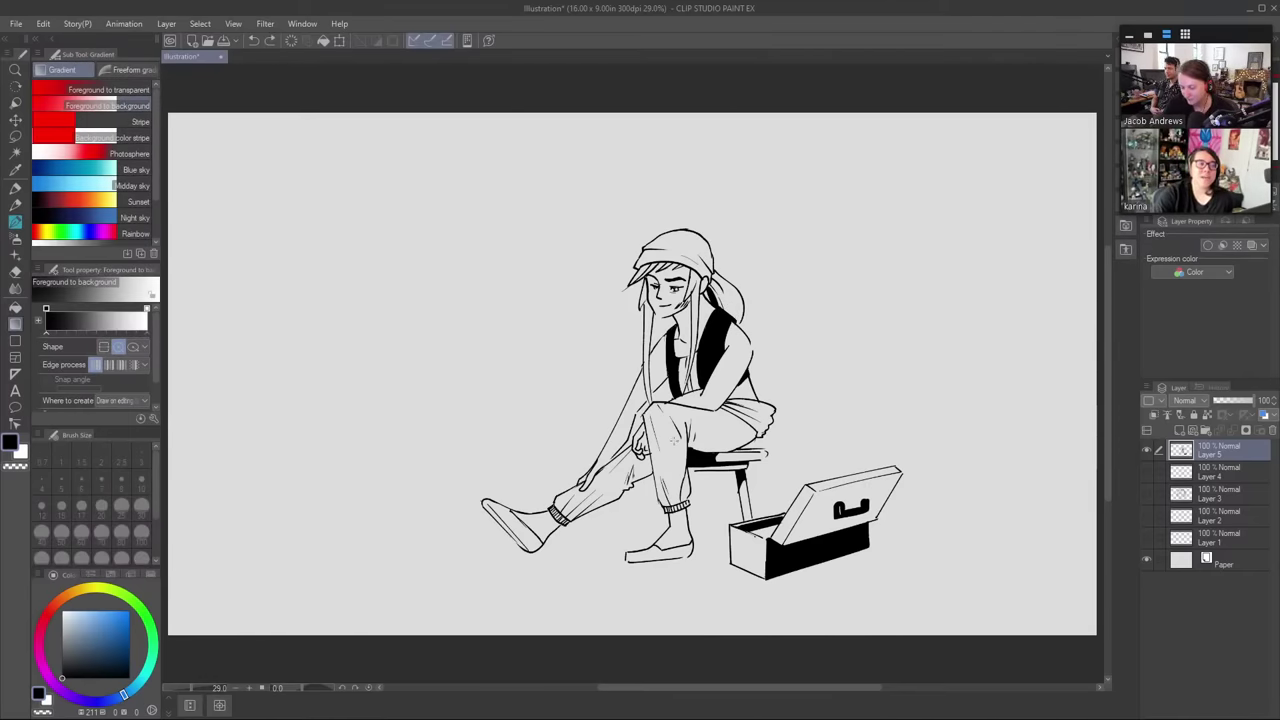
# - Ink worn patches on the bent knee and rough shading along the sole of the planted shoe with the Toothy G-Pen
pyautogui.press('b')
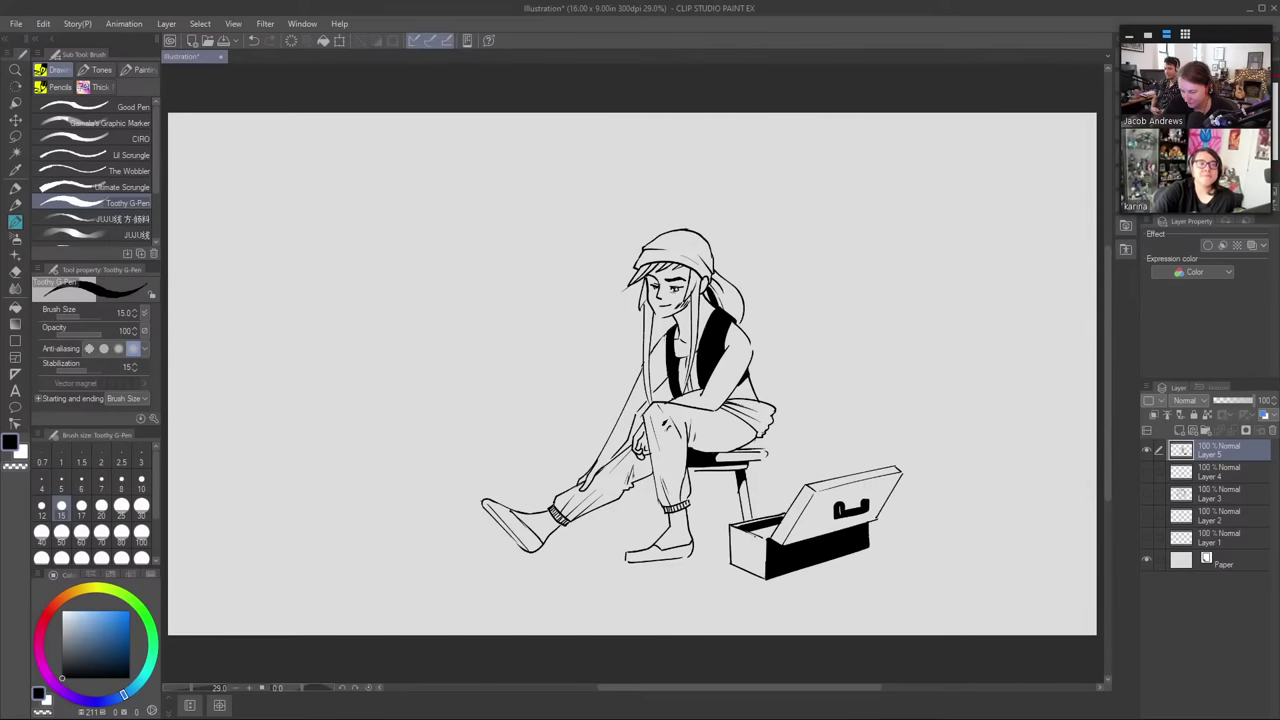
pyautogui.moveTo(657, 418)
pyautogui.mouseDown()
pyautogui.moveTo(664, 430)
pyautogui.moveTo(653, 415)
pyautogui.moveTo(666, 414)
pyautogui.mouseUp()
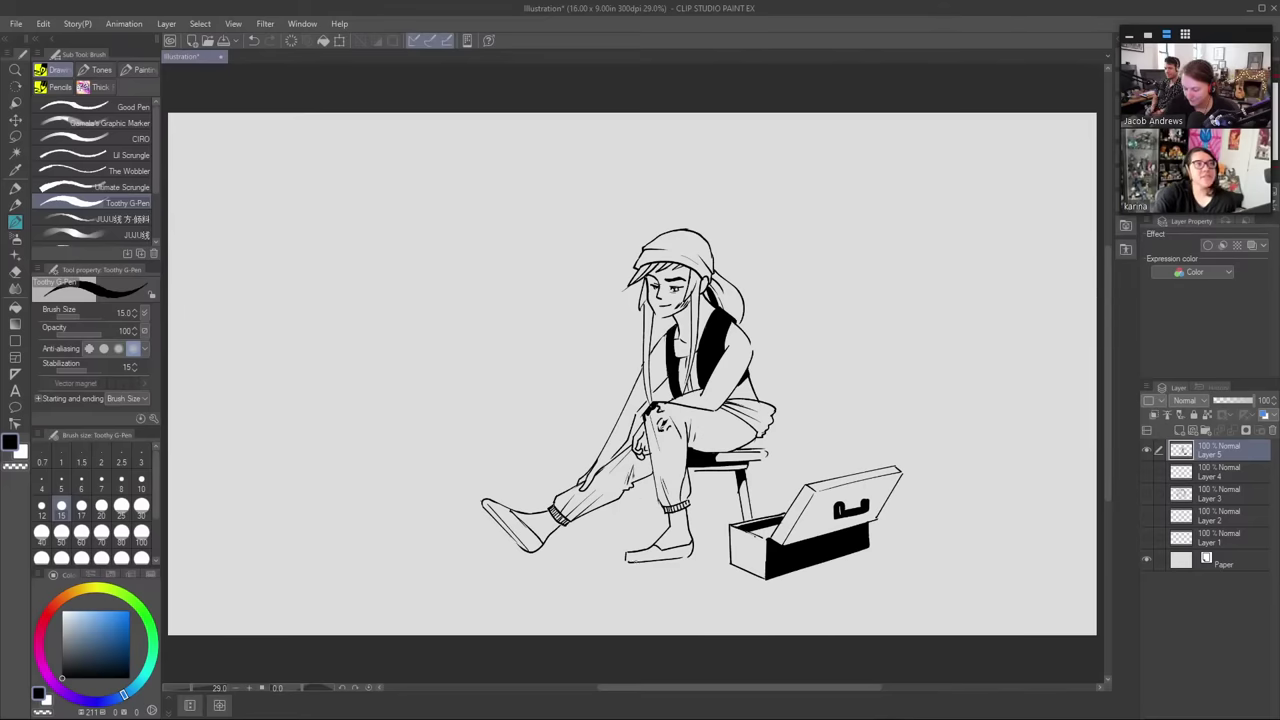
pyautogui.moveTo(637, 549)
pyautogui.mouseDown()
pyautogui.moveTo(681, 564)
pyautogui.moveTo(628, 562)
pyautogui.mouseUp()
pyautogui.moveTo(632, 556)
pyautogui.mouseDown()
pyautogui.moveTo(624, 564)
pyautogui.moveTo(668, 560)
pyautogui.mouseUp()
pyautogui.press('e')
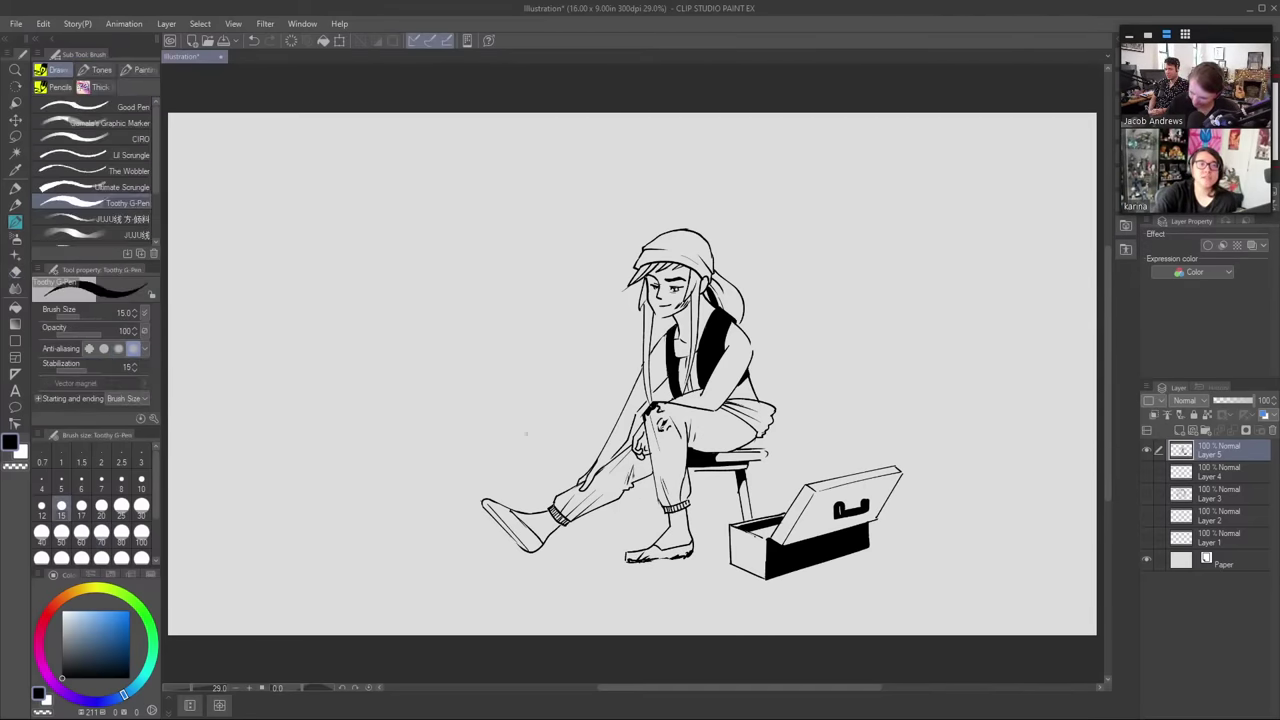
# - Shade the sole of the outstretched foot with rough dark strokes
pyautogui.moveTo(481, 501)
pyautogui.mouseDown()
pyautogui.moveTo(527, 550)
pyautogui.moveTo(506, 532)
pyautogui.mouseUp()
pyautogui.moveTo(505, 533)
pyautogui.mouseDown()
pyautogui.moveTo(520, 549)
pyautogui.moveTo(510, 528)
pyautogui.mouseUp()
pyautogui.moveTo(506, 522); pyautogui.dragTo(526, 540)
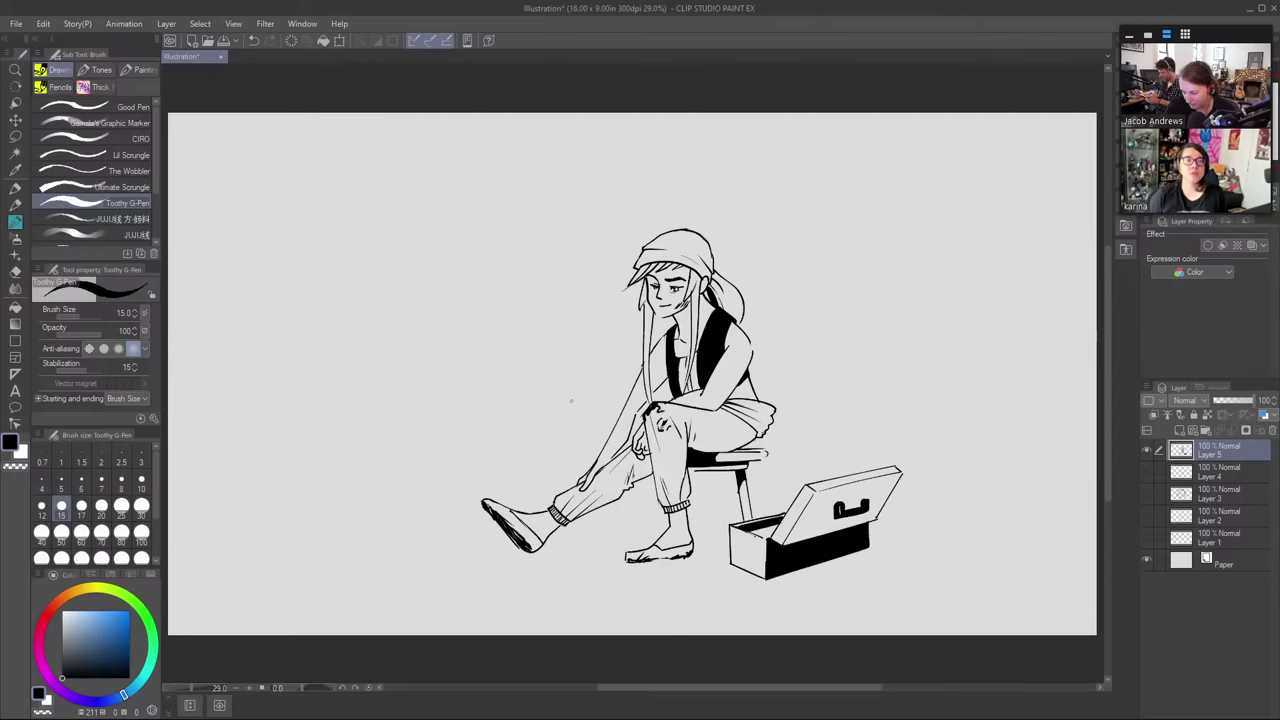
# - Erase the shaded sole and toe lines of the outstretched foot with the Hard eraser
pyautogui.press('e')
pyautogui.press('p')
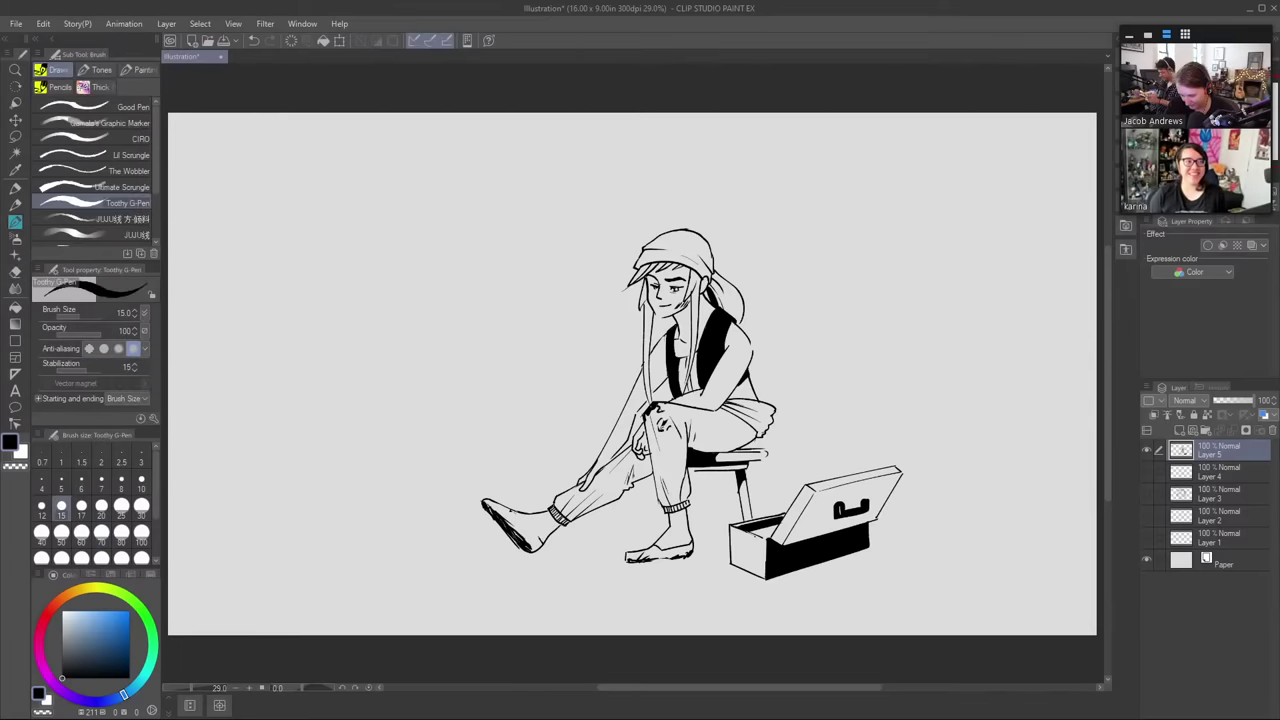
pyautogui.press('e')
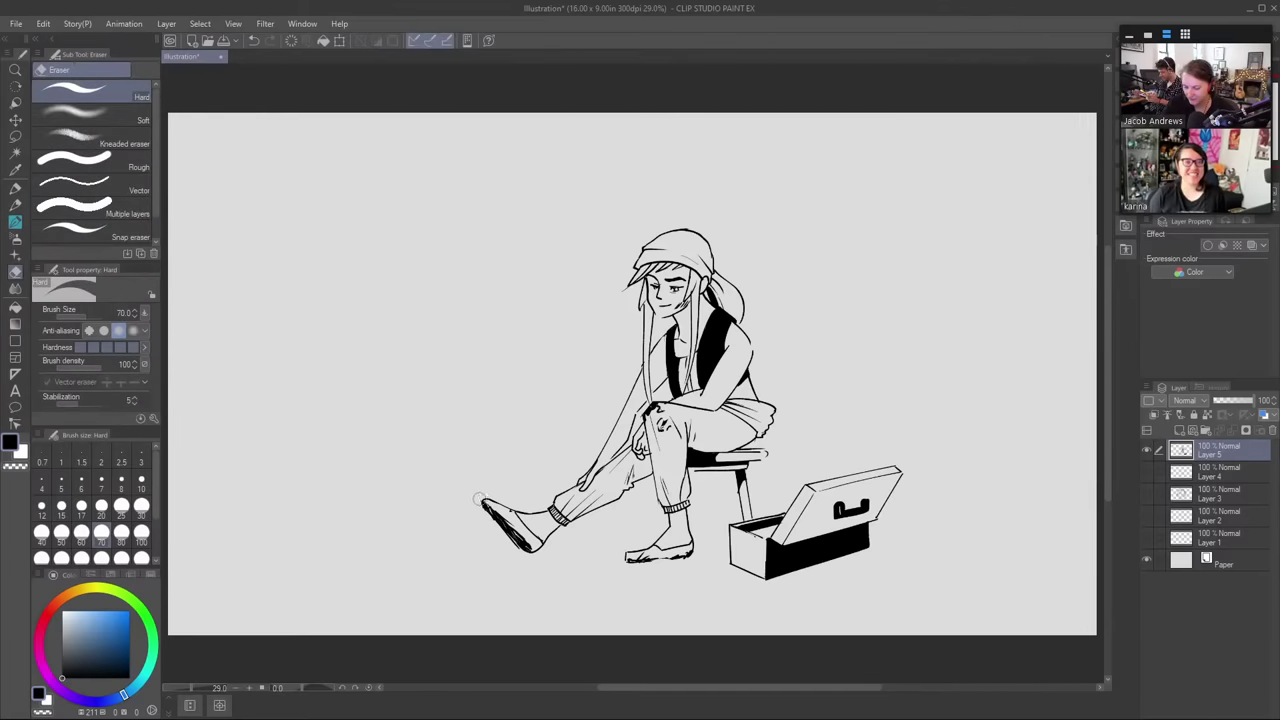
pyautogui.moveTo(486, 503)
pyautogui.mouseDown()
pyautogui.moveTo(543, 560)
pyautogui.moveTo(490, 517)
pyautogui.moveTo(530, 553)
pyautogui.mouseUp()
pyautogui.press('p')
pyautogui.hotkey('ctrl', 'z')
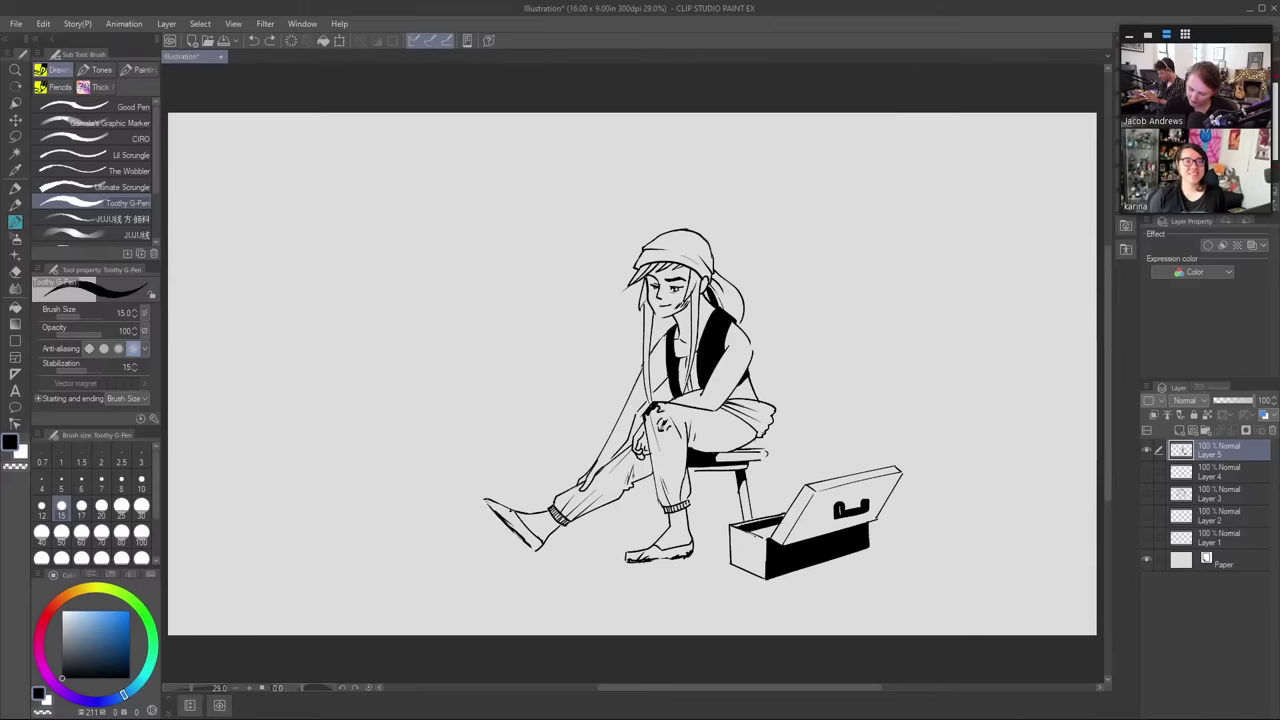
pyautogui.press('e')
pyautogui.moveTo(490, 506); pyautogui.dragTo(525, 540)
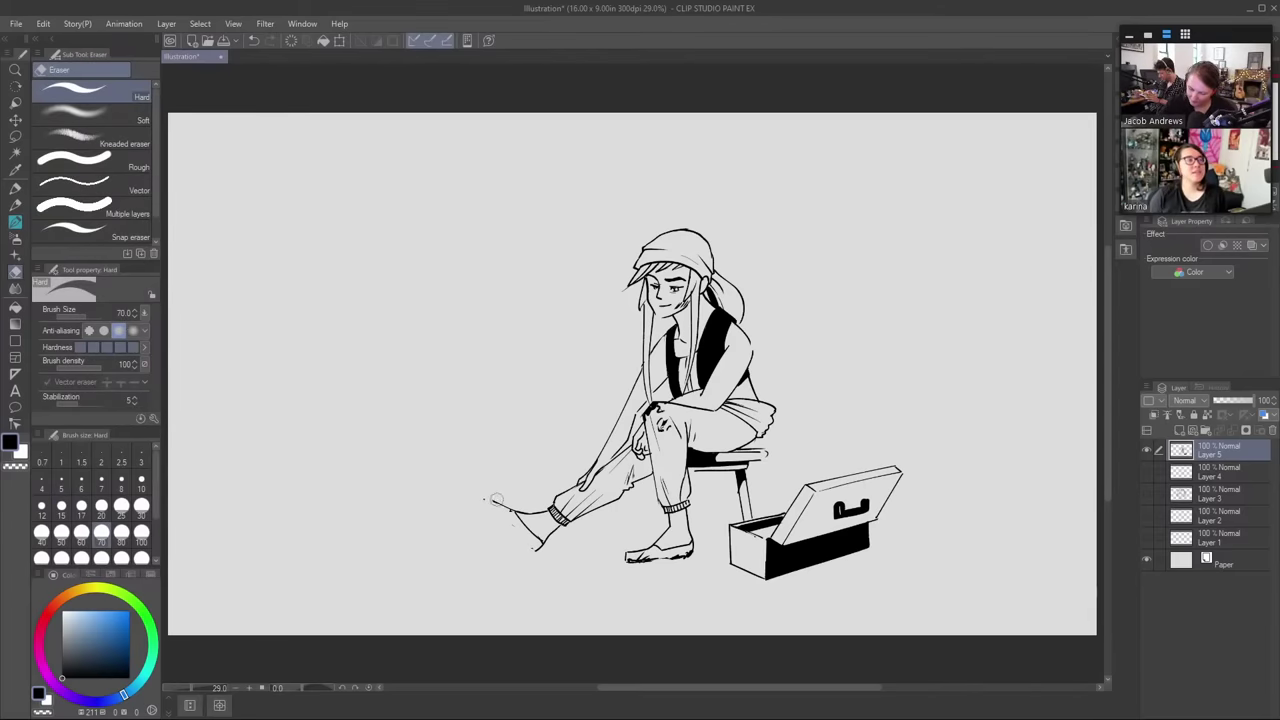
# - Redraw the toe and sole of the outstretched foot as a thin, clean outline
pyautogui.press('p')
pyautogui.moveTo(485, 498); pyautogui.dragTo(530, 556)
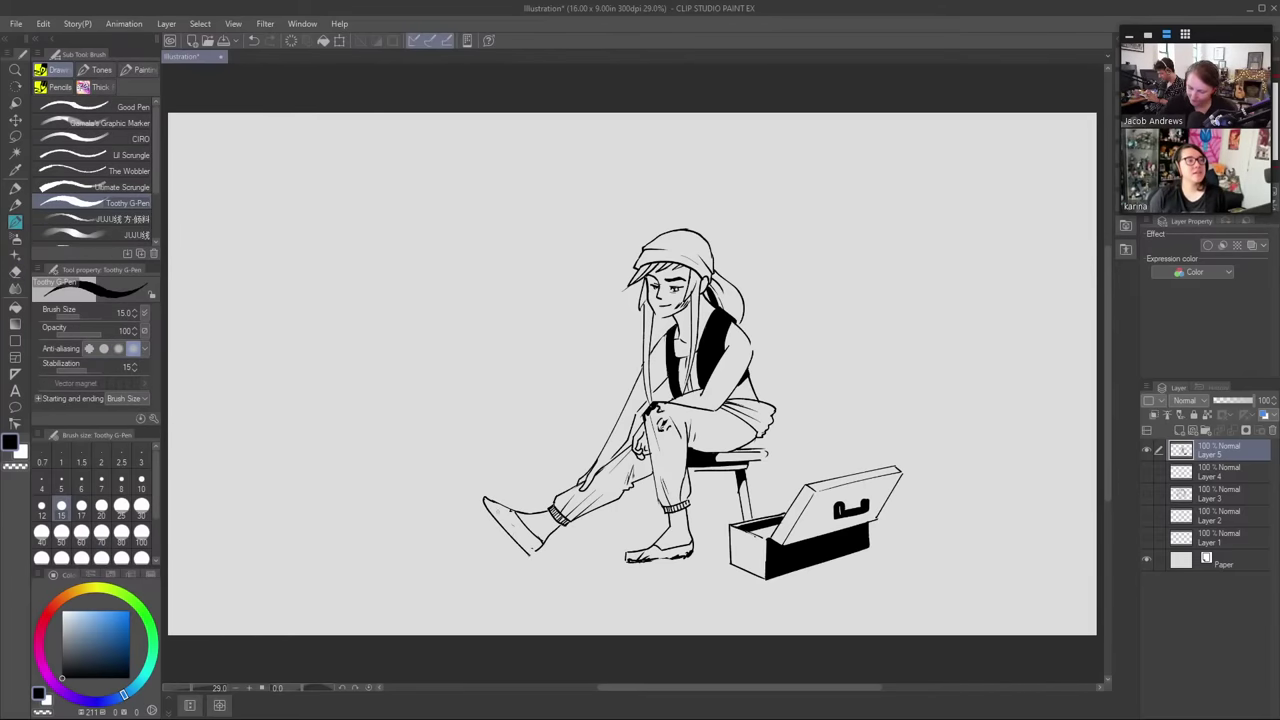
pyautogui.hotkey('ctrl', 'z')
pyautogui.moveTo(484, 498); pyautogui.dragTo(534, 551)
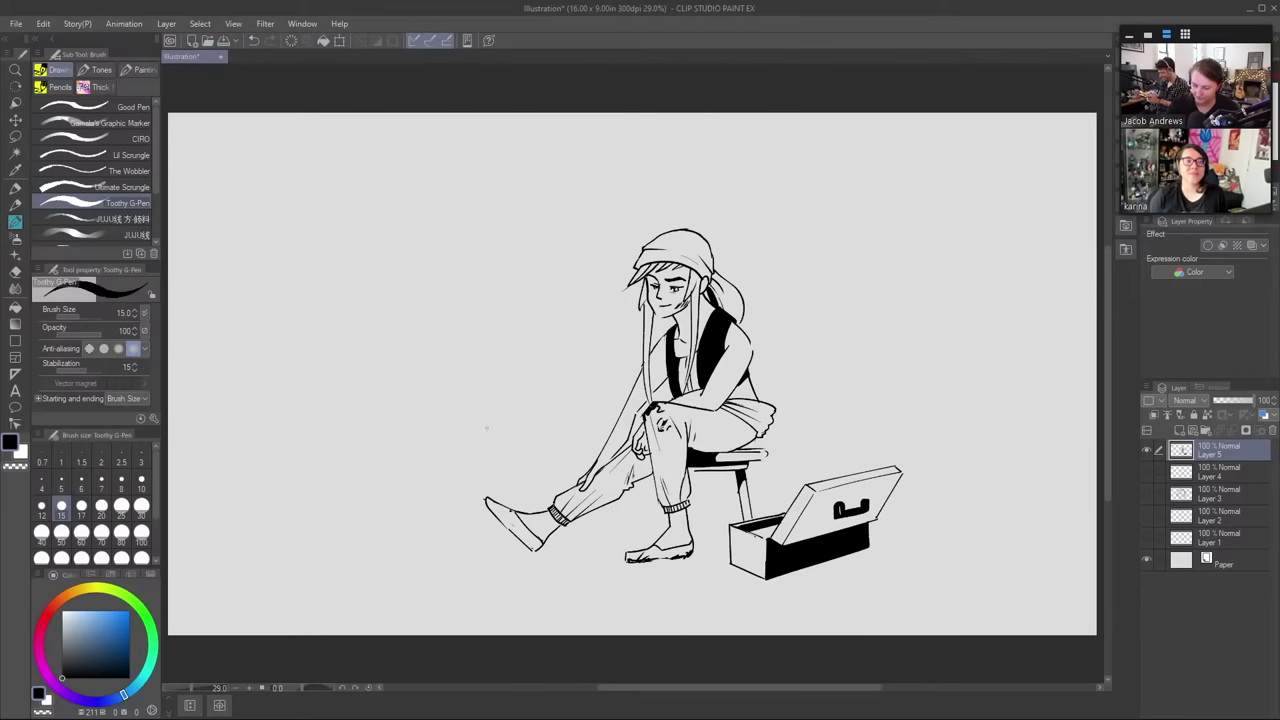
pyautogui.moveTo(455, 375); pyautogui.dragTo(475, 352)
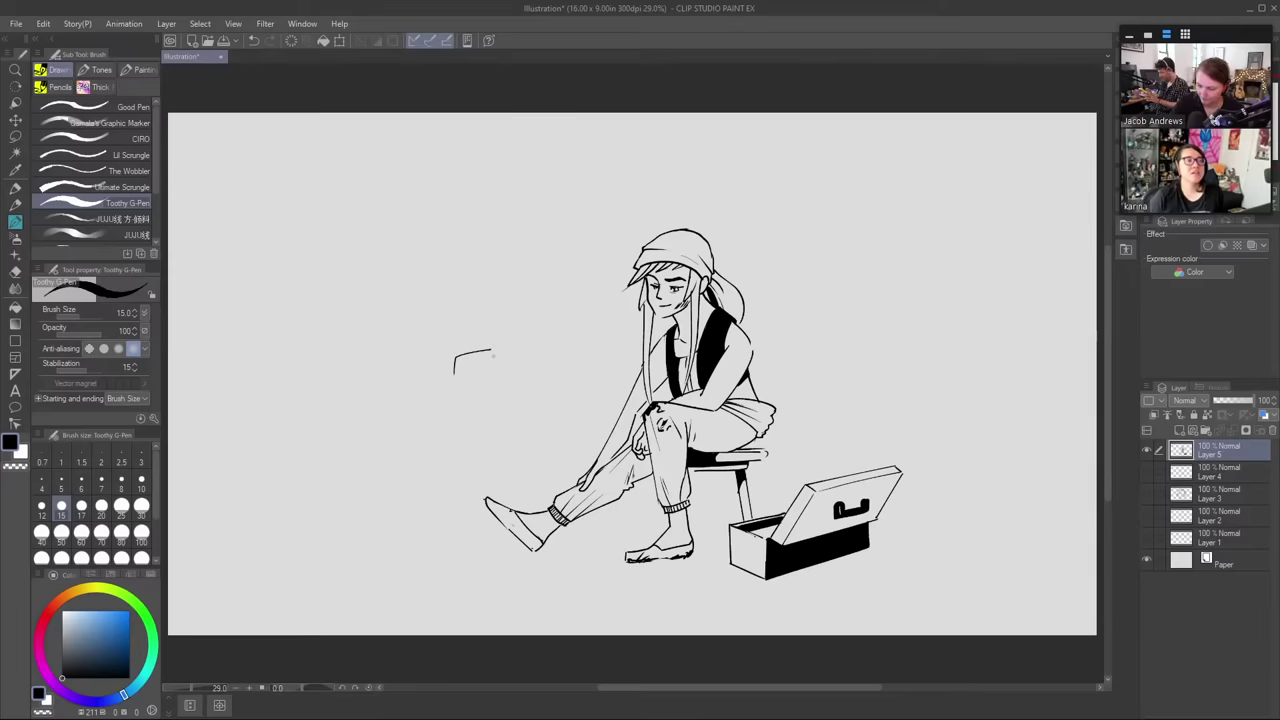
pyautogui.moveTo(501, 388); pyautogui.dragTo(504, 422)
pyautogui.hotkey('ctrl', 'z')
pyautogui.hotkey('ctrl', 'z')
# - Ink the top of a dog's head and its muzzle facing the seated figure, cleaning up the overlapping line
pyautogui.moveTo(472, 341)
pyautogui.mouseDown()
pyautogui.moveTo(508, 333)
pyautogui.moveTo(530, 382)
pyautogui.moveTo(471, 378)
pyautogui.moveTo(416, 540)
pyautogui.mouseUp()
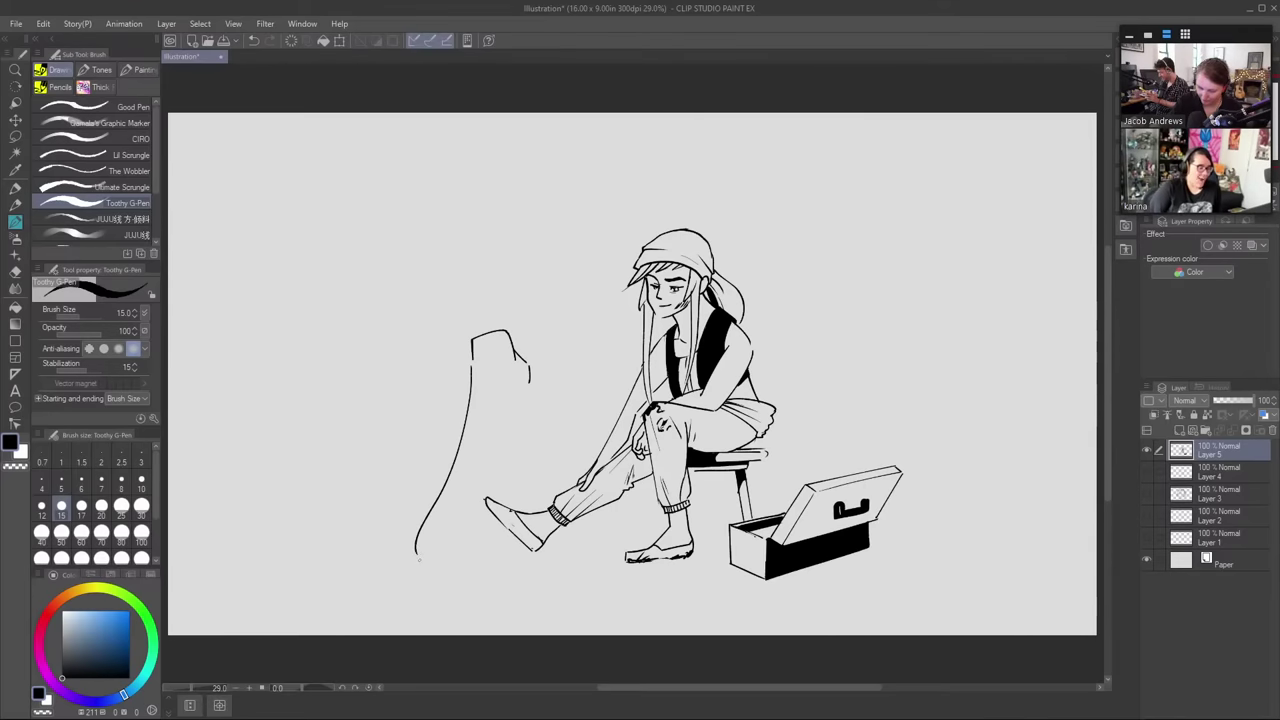
pyautogui.hotkey('ctrl', 'z')
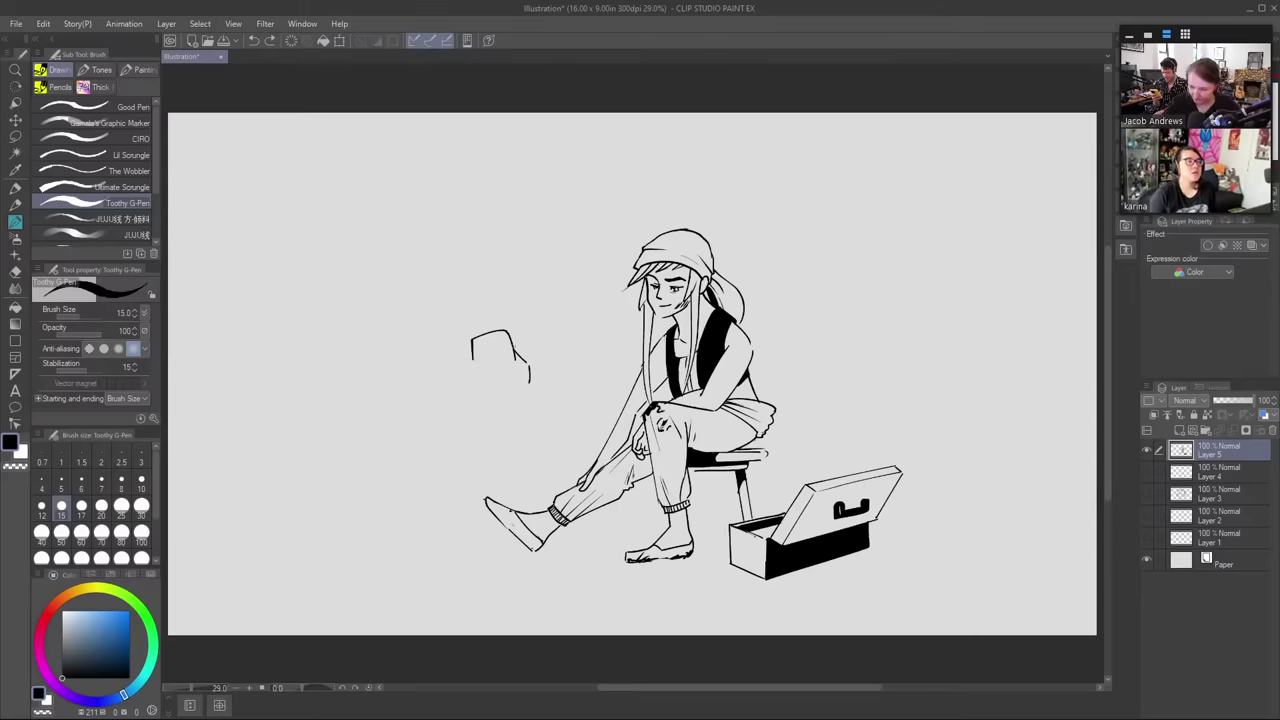
pyautogui.press('e')
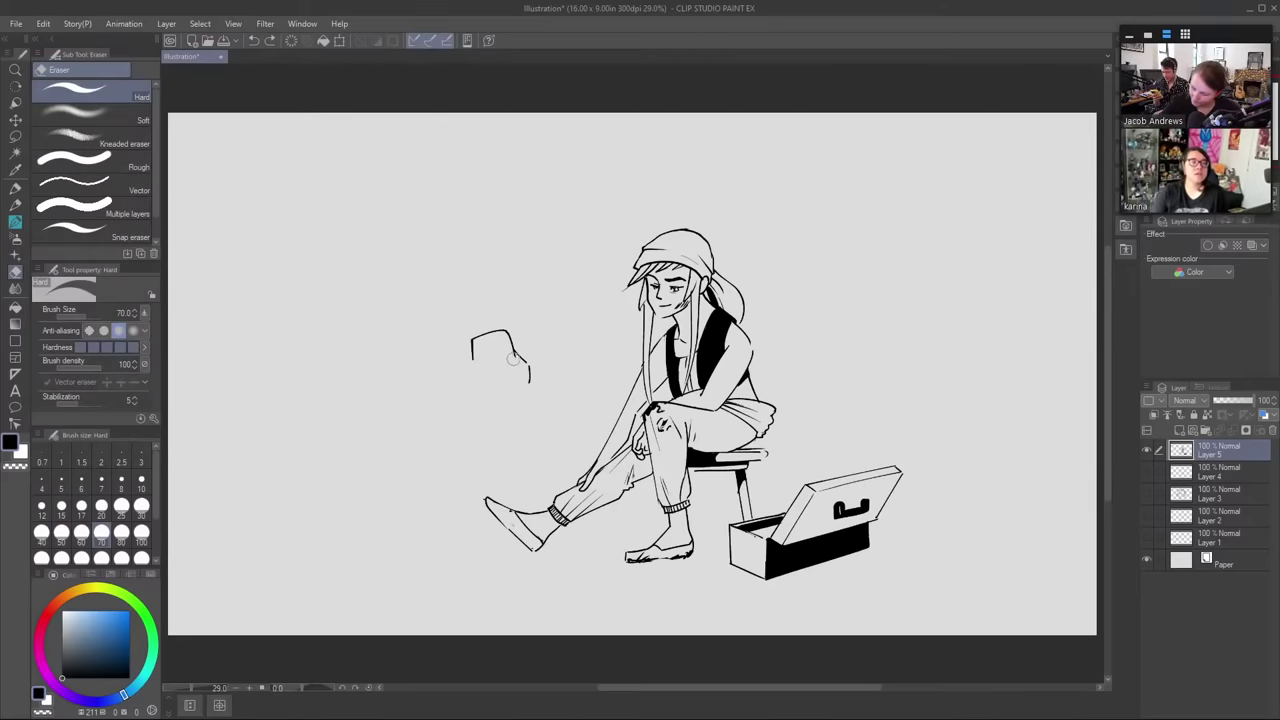
pyautogui.click(498, 340)
pyautogui.press('b')
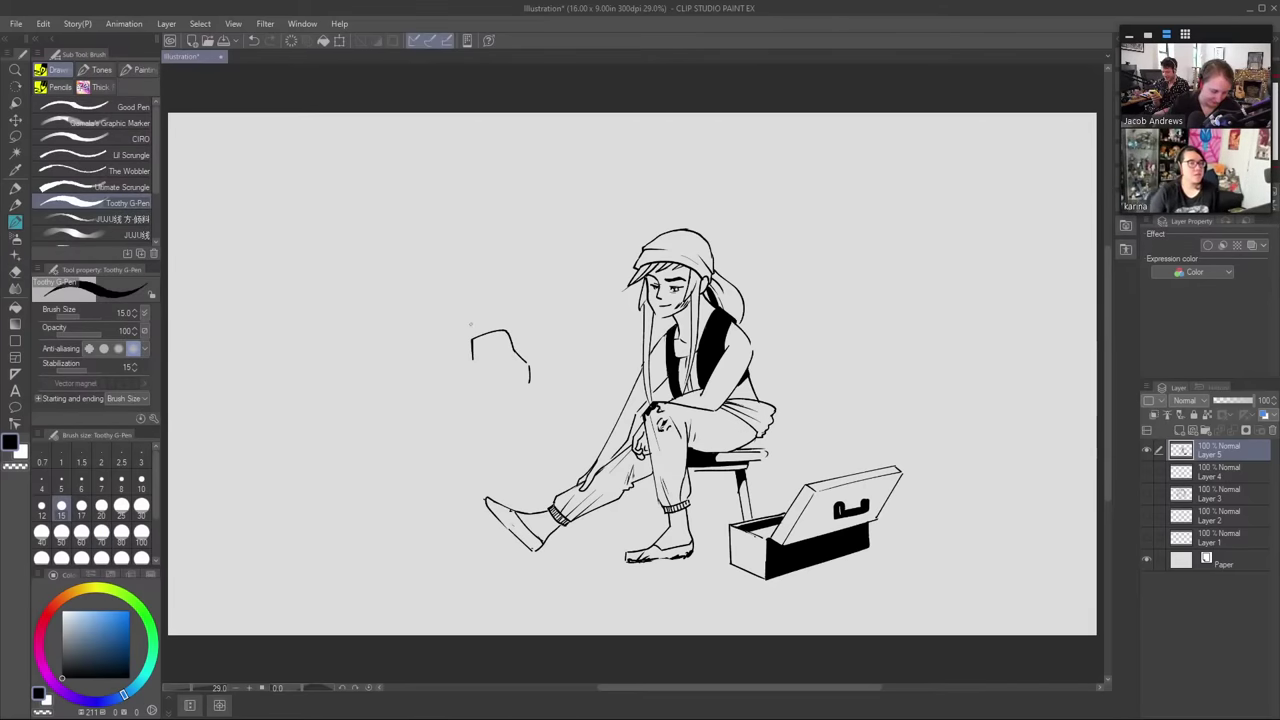
# - Ink the dog's long curved back from the head down to the rump
pyautogui.moveTo(472, 357); pyautogui.dragTo(453, 430)
pyautogui.hotkey('ctrl', 'z')
pyautogui.moveTo(472, 358)
pyautogui.mouseDown()
pyautogui.moveTo(449, 443)
pyautogui.moveTo(388, 566)
pyautogui.mouseUp()
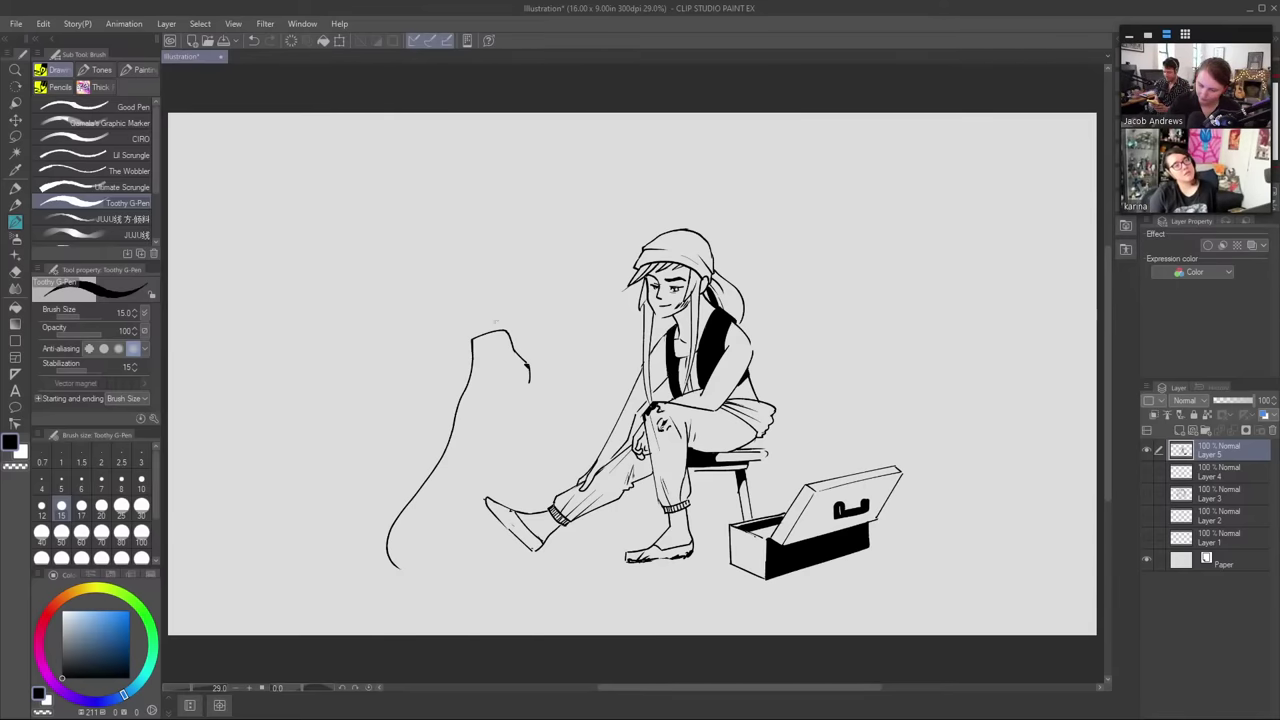
# - Ink two small ears on the dog's head and tidy the lines where they join
pyautogui.moveTo(497, 331)
pyautogui.mouseDown()
pyautogui.moveTo(509, 325)
pyautogui.moveTo(506, 348)
pyautogui.moveTo(490, 325)
pyautogui.mouseUp()
pyautogui.hotkey('ctrl', 'z')
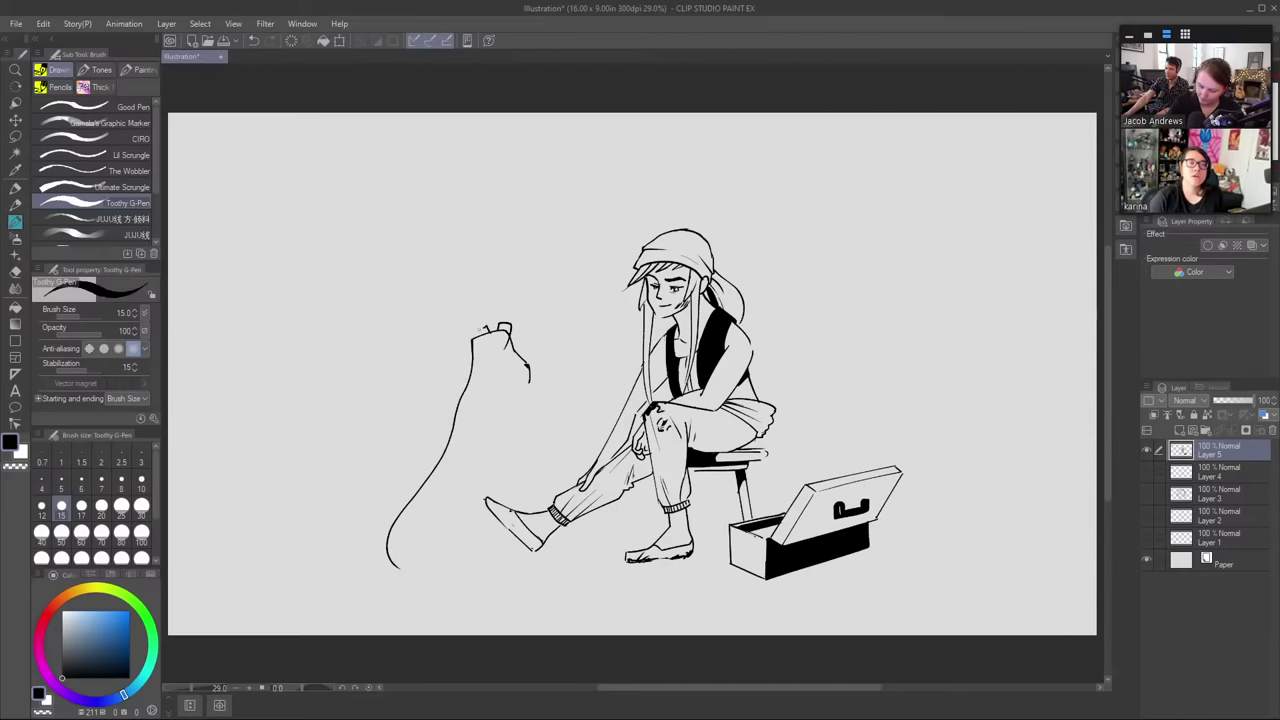
pyautogui.press('e')
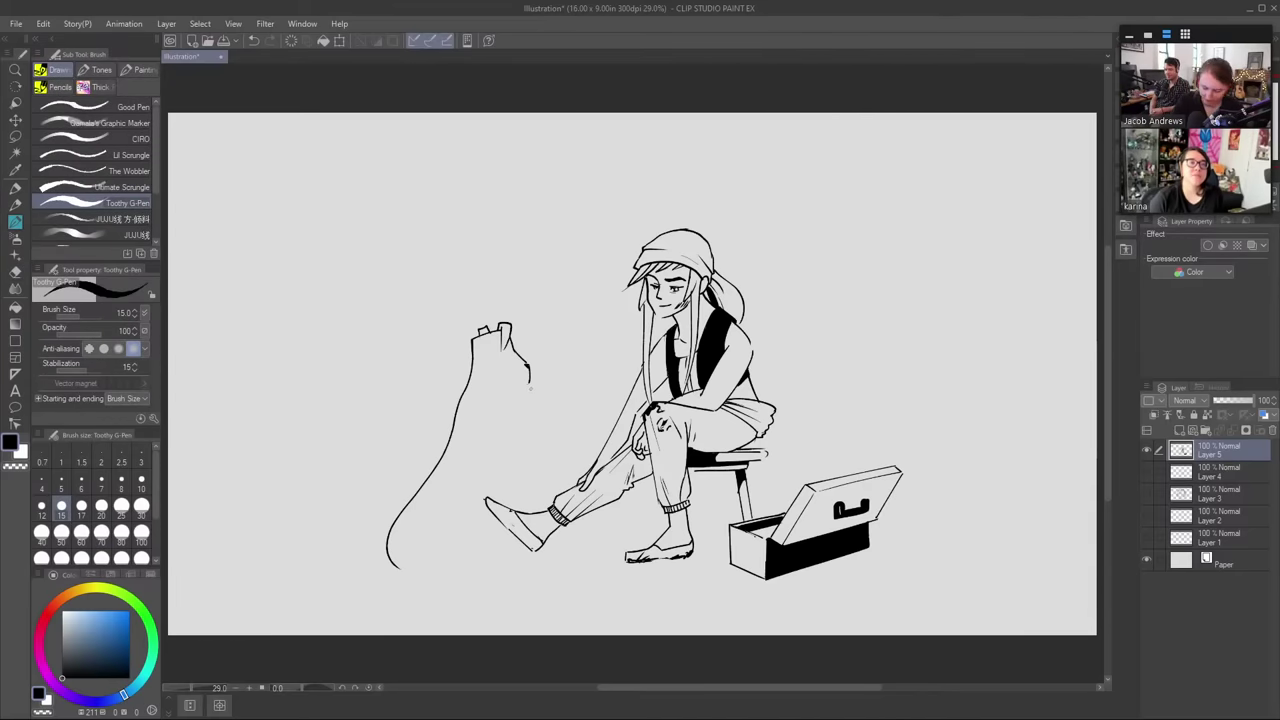
# - Ink the dog's jaw, chest and front paw, erasing the part of the figure's foot that overlaps its body
pyautogui.moveTo(527, 386); pyautogui.dragTo(527, 560)
pyautogui.press('e')
pyautogui.moveTo(486, 484)
pyautogui.mouseDown()
pyautogui.moveTo(514, 551)
pyautogui.moveTo(519, 509)
pyautogui.moveTo(514, 570)
pyautogui.mouseUp()
pyautogui.press('p')
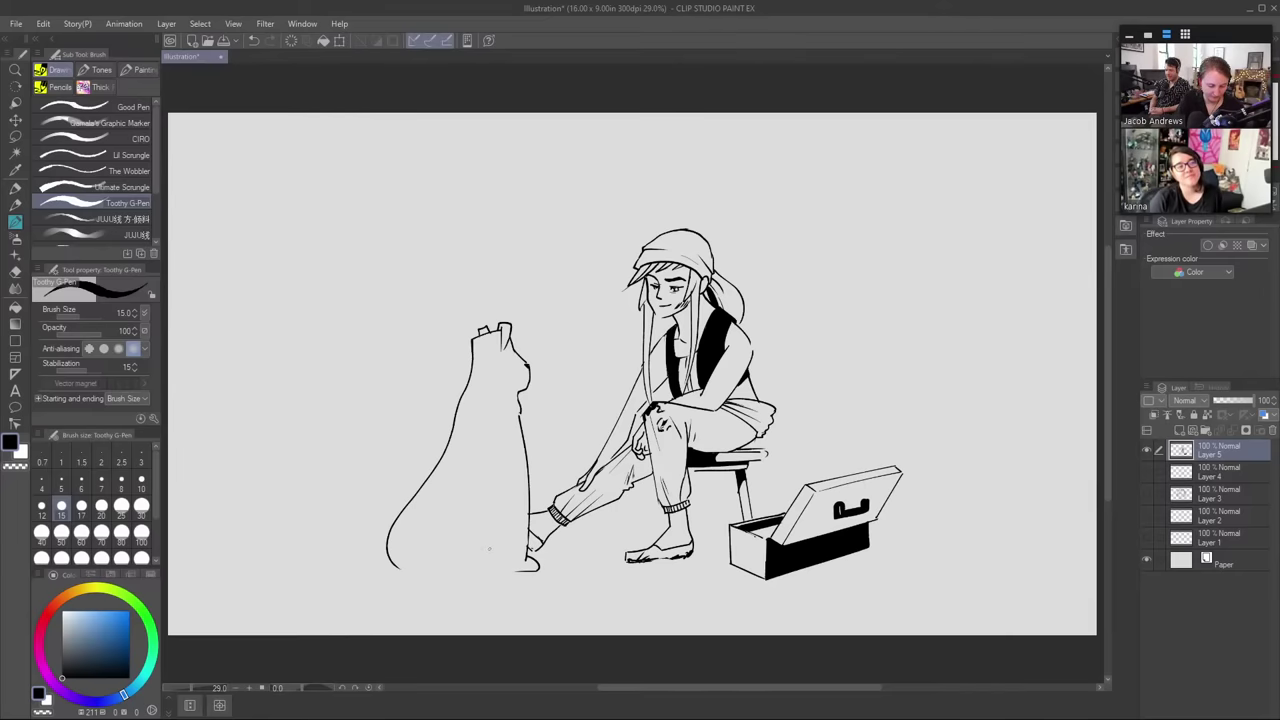
# - Ink a collar around the dog's neck and a wrench held in its mouth, cleaning up the wrench's end
pyautogui.press('e')
pyautogui.press('p')
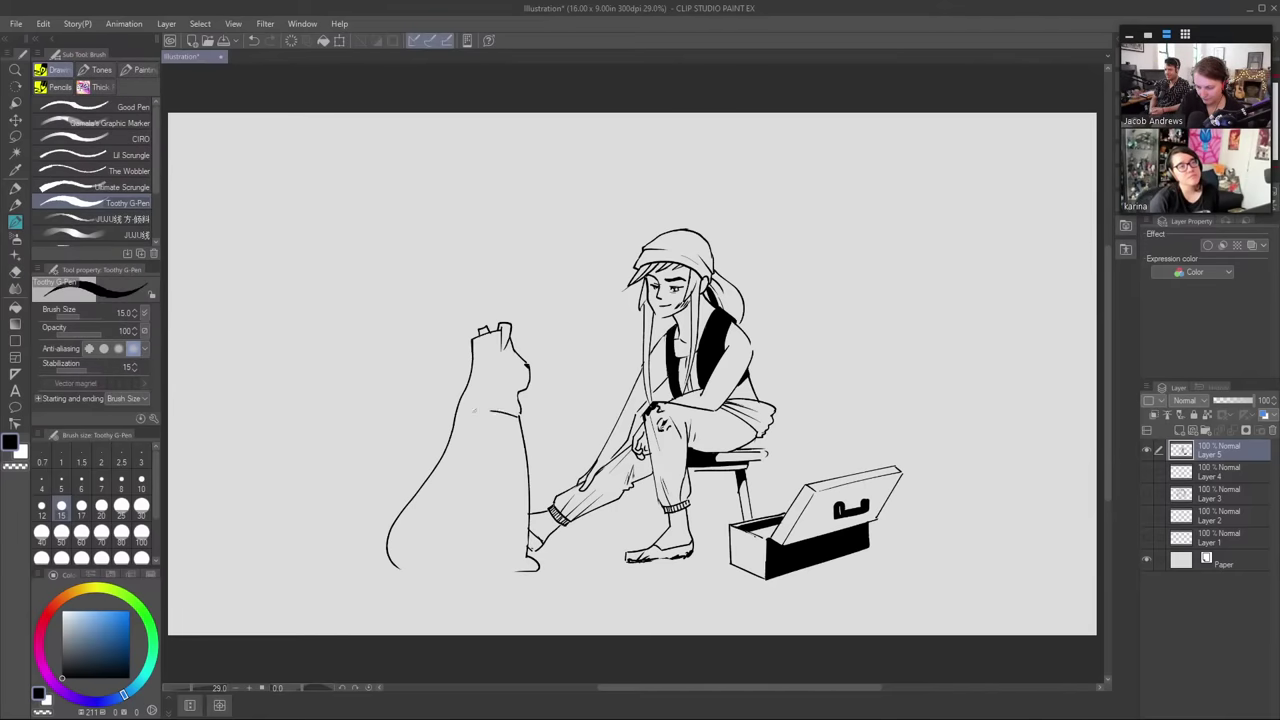
pyautogui.moveTo(457, 412)
pyautogui.mouseDown()
pyautogui.moveTo(520, 418)
pyautogui.moveTo(546, 381)
pyautogui.mouseUp()
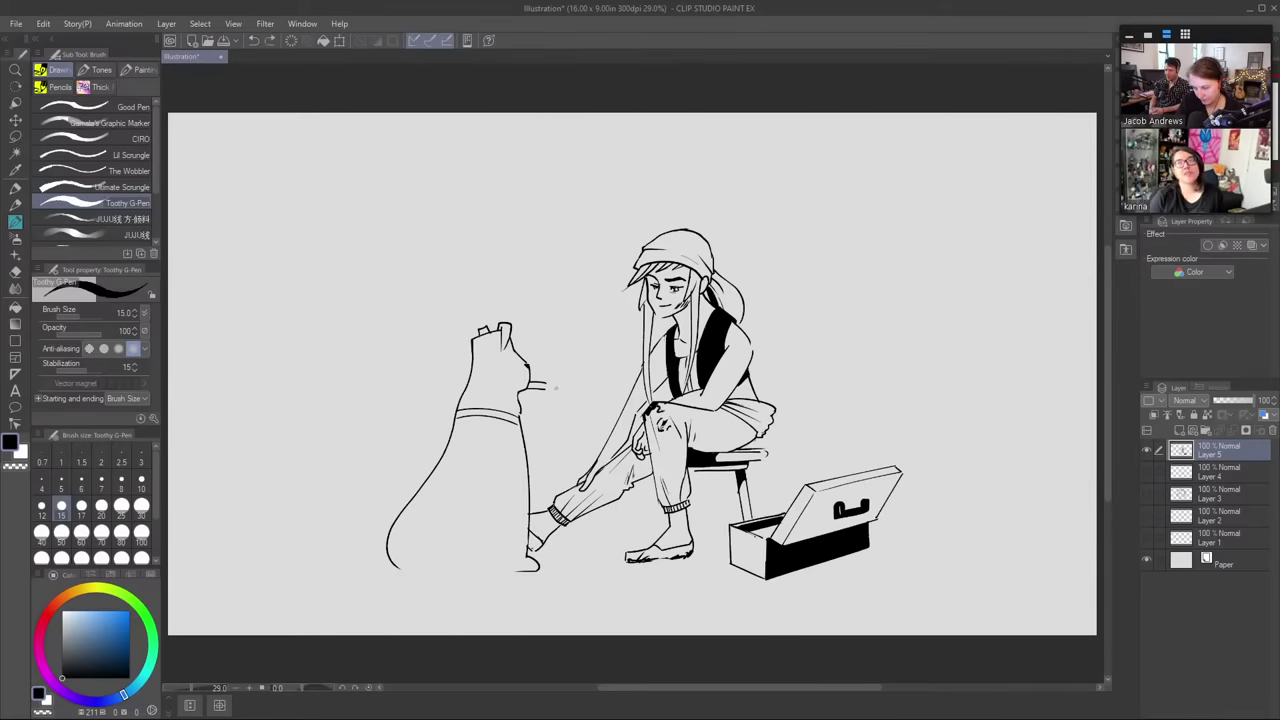
pyautogui.moveTo(558, 383); pyautogui.dragTo(556, 390)
pyautogui.press('e')
pyautogui.press('b')
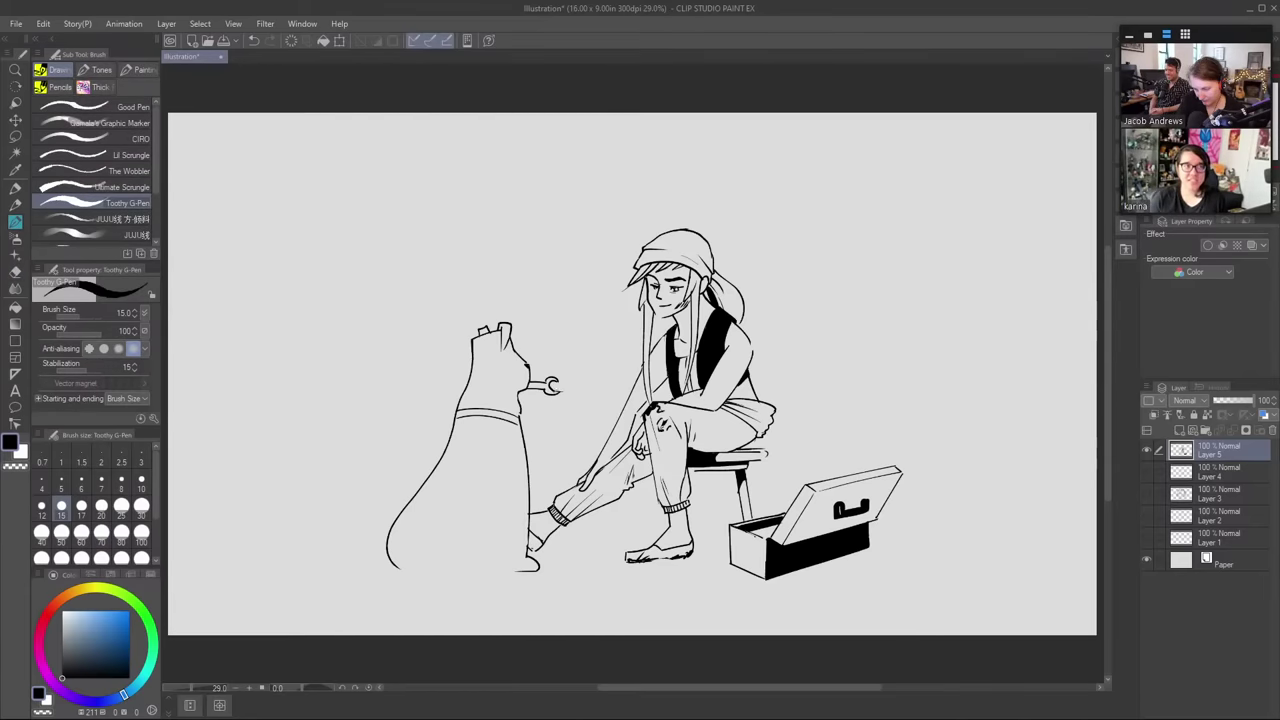
pyautogui.press('e')
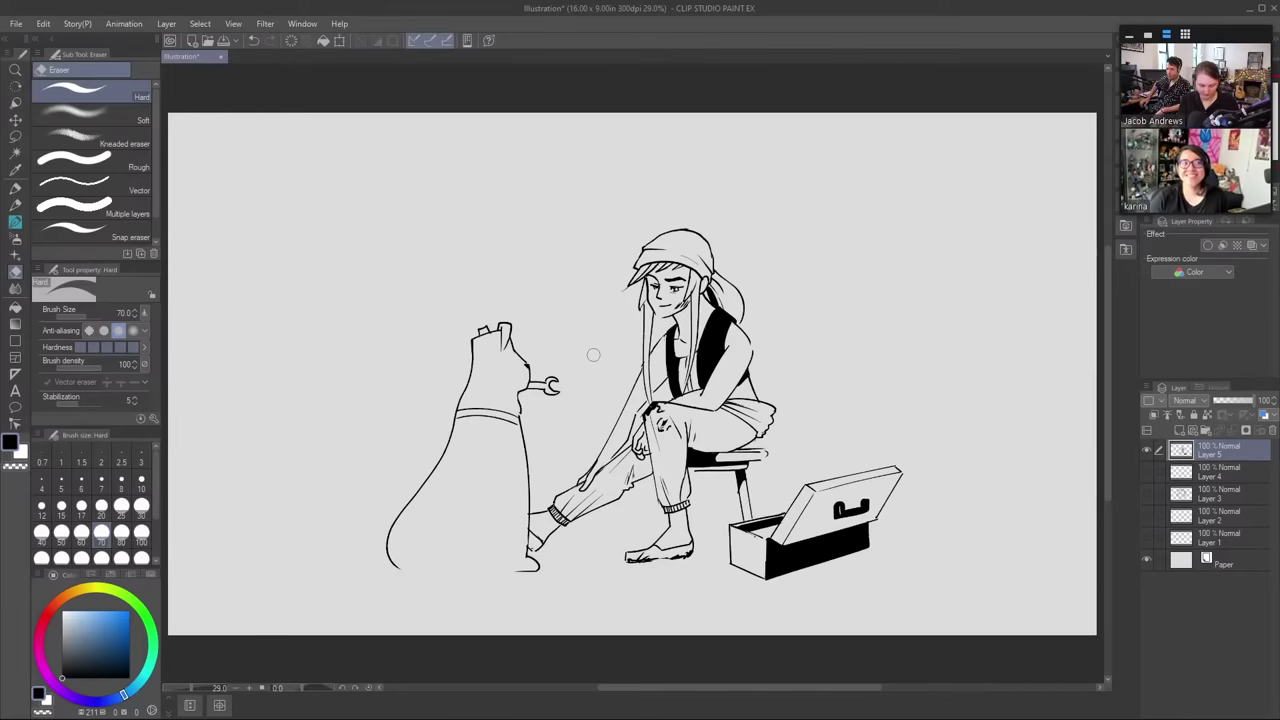
# - Ink another band just below the dog's head and a harness strap running from the collar across its shoulder
pyautogui.press('p')
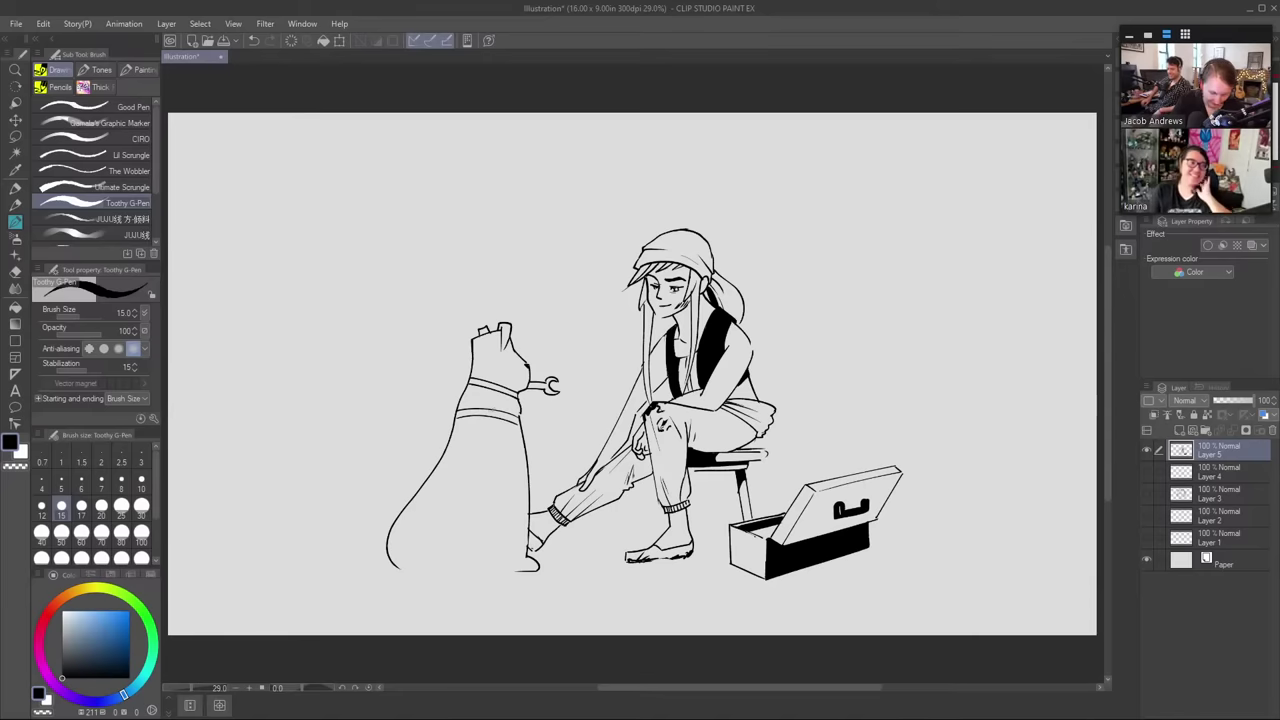
pyautogui.press('e')
pyautogui.press('p')
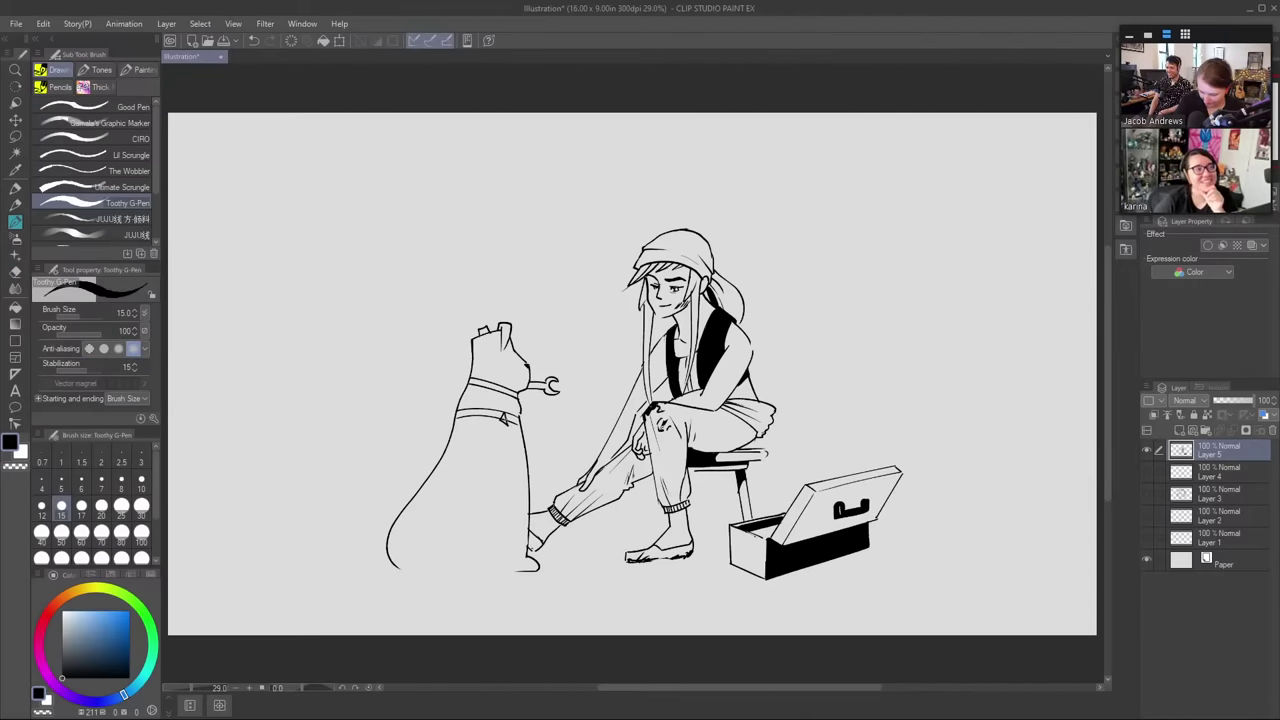
pyautogui.press('e')
pyautogui.press('p')
pyautogui.moveTo(500, 420); pyautogui.dragTo(447, 453)
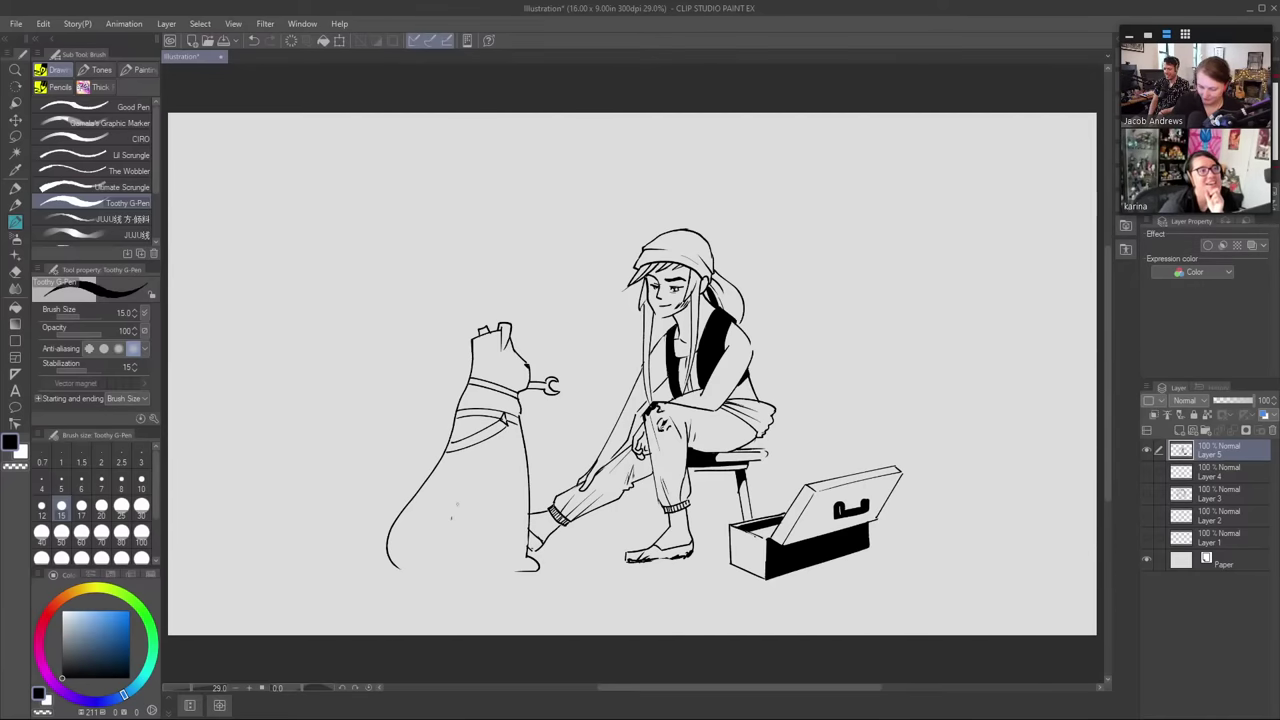
# - Ink the dog's curved haunch and hind foot, plus a bushy tail of loose ragged strokes behind its body
pyautogui.moveTo(451, 521); pyautogui.dragTo(522, 575)
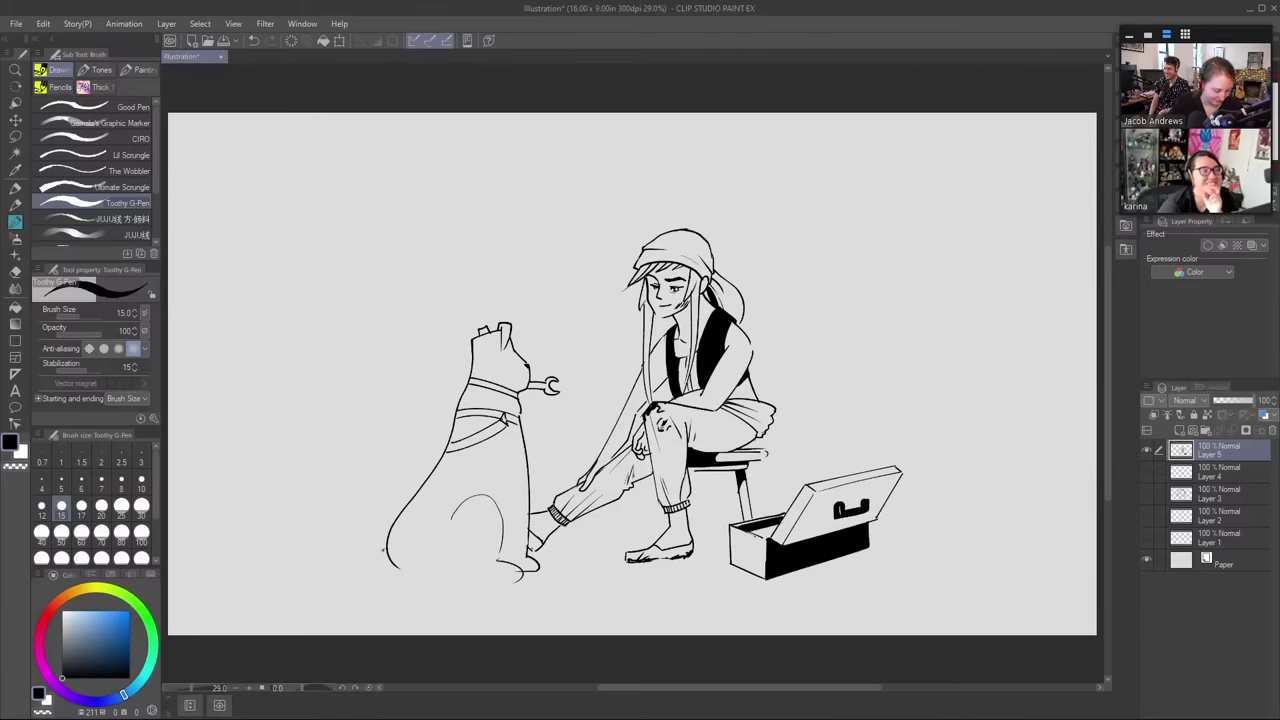
pyautogui.moveTo(383, 550); pyautogui.dragTo(333, 482)
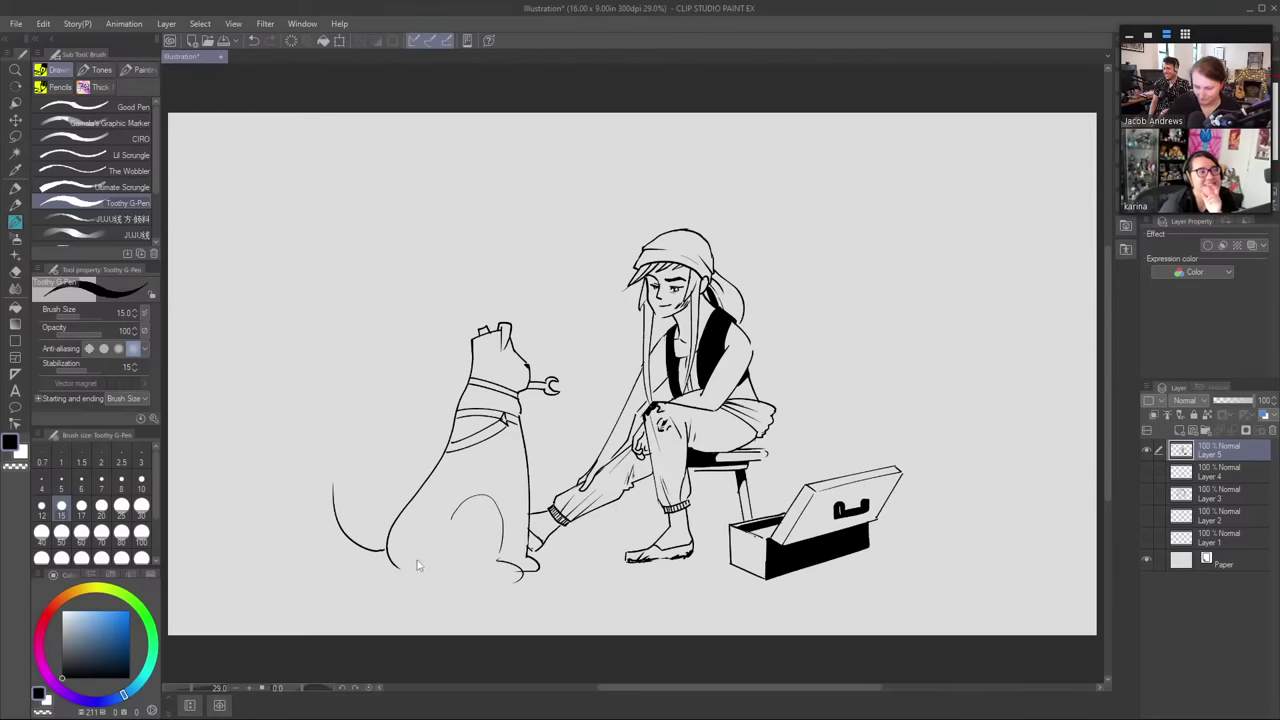
pyautogui.hotkey('ctrl', 'z')
pyautogui.moveTo(402, 552)
pyautogui.mouseDown()
pyautogui.moveTo(373, 526)
pyautogui.moveTo(391, 451)
pyautogui.moveTo(361, 479)
pyautogui.moveTo(362, 532)
pyautogui.mouseUp()
pyautogui.moveTo(337, 470); pyautogui.dragTo(334, 508)
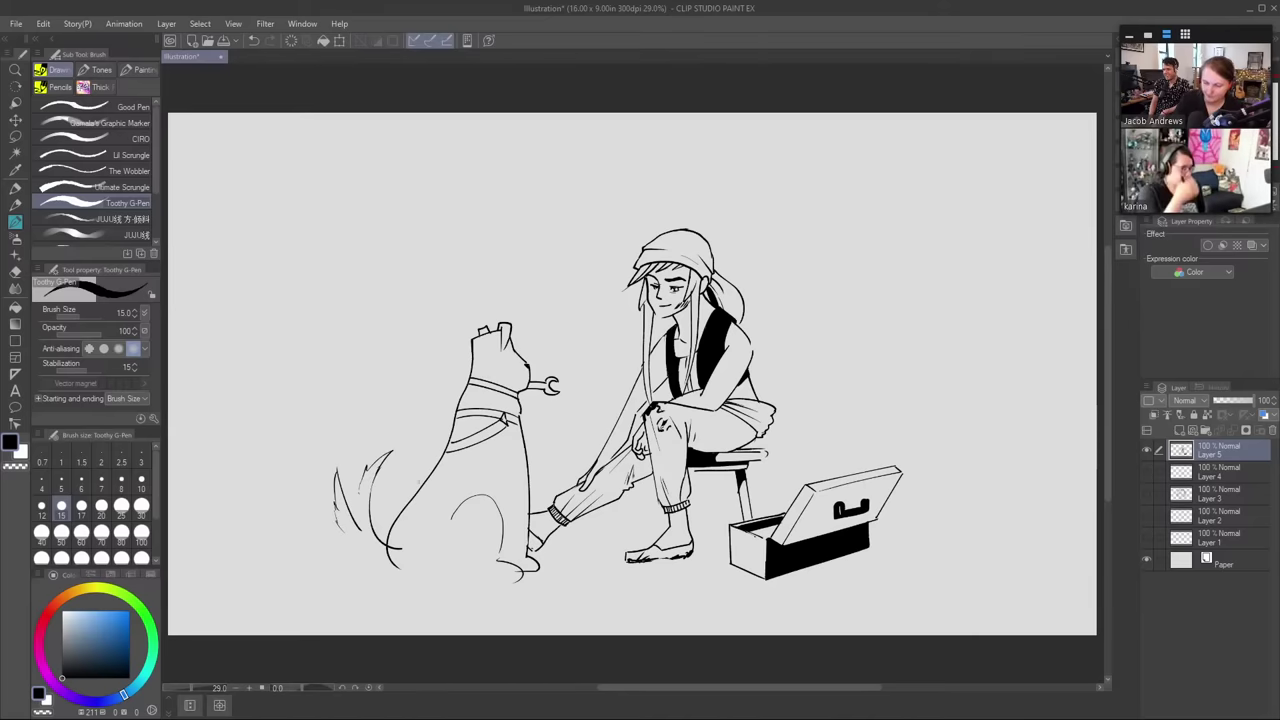
pyautogui.moveTo(328, 522); pyautogui.dragTo(354, 542)
pyautogui.moveTo(310, 490); pyautogui.dragTo(318, 538)
pyautogui.moveTo(376, 474); pyautogui.dragTo(316, 538)
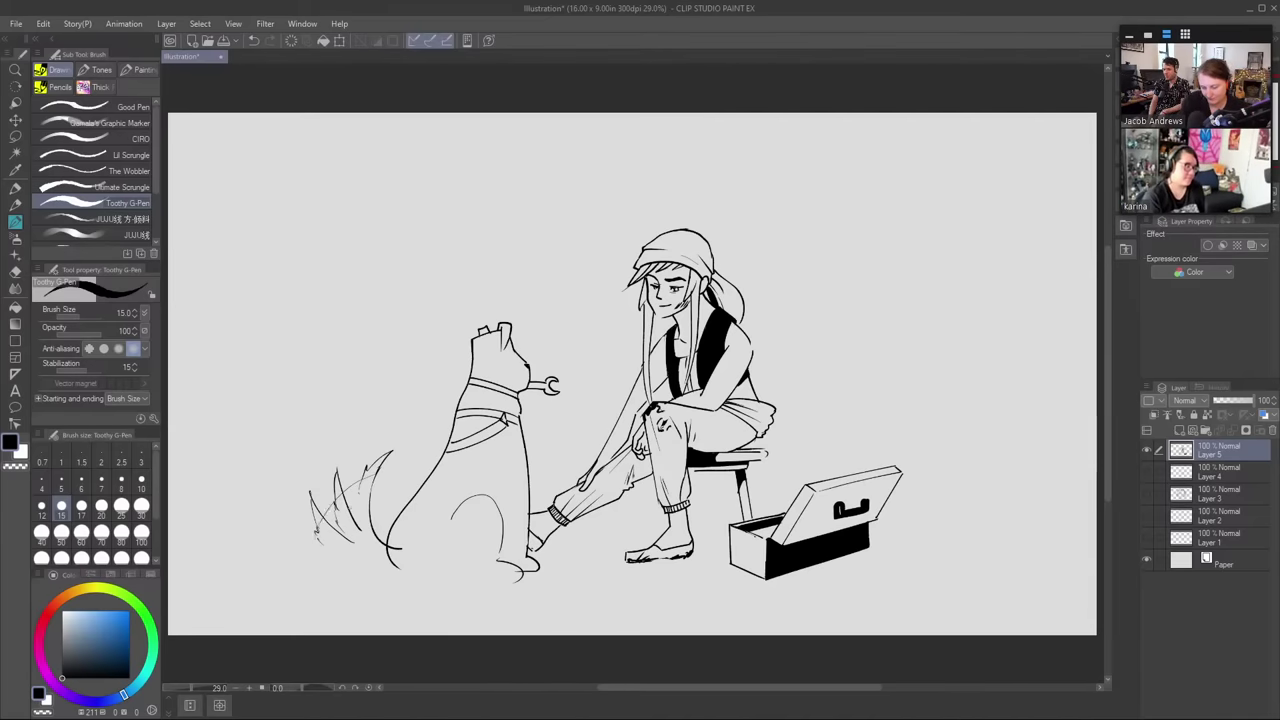
pyautogui.moveTo(366, 497); pyautogui.dragTo(349, 509)
pyautogui.moveTo(355, 505)
pyautogui.mouseDown()
pyautogui.moveTo(329, 543)
pyautogui.moveTo(341, 557)
pyautogui.mouseUp()
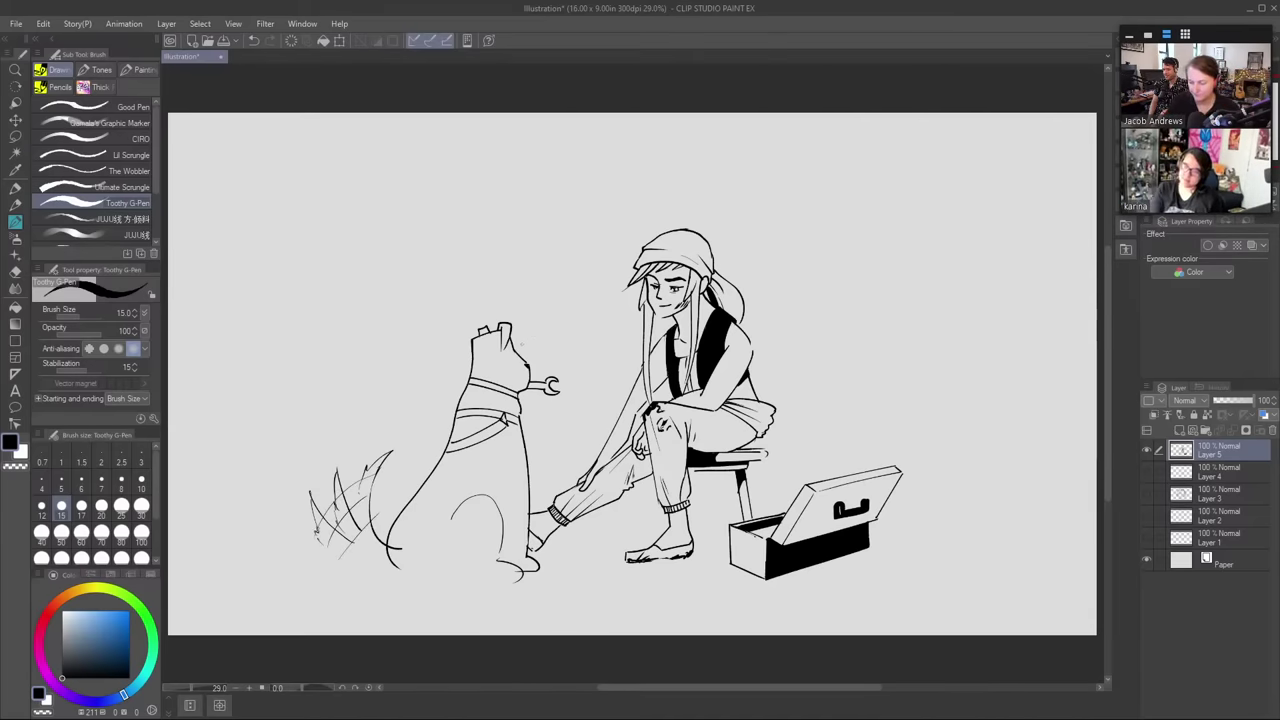
# - Ink the dog's cheek line, erase the lower end of its back line and draw a long line under its hindquarters
pyautogui.press('e')
pyautogui.press('b')
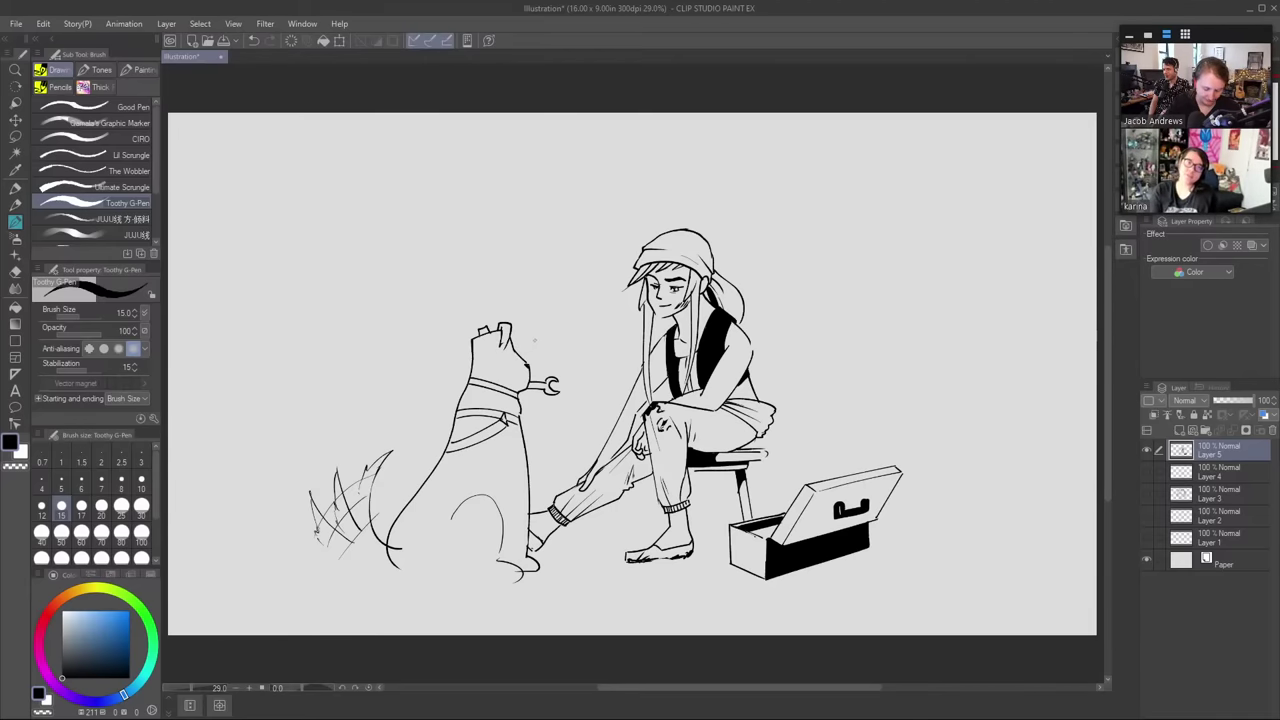
pyautogui.moveTo(514, 357); pyautogui.dragTo(515, 372)
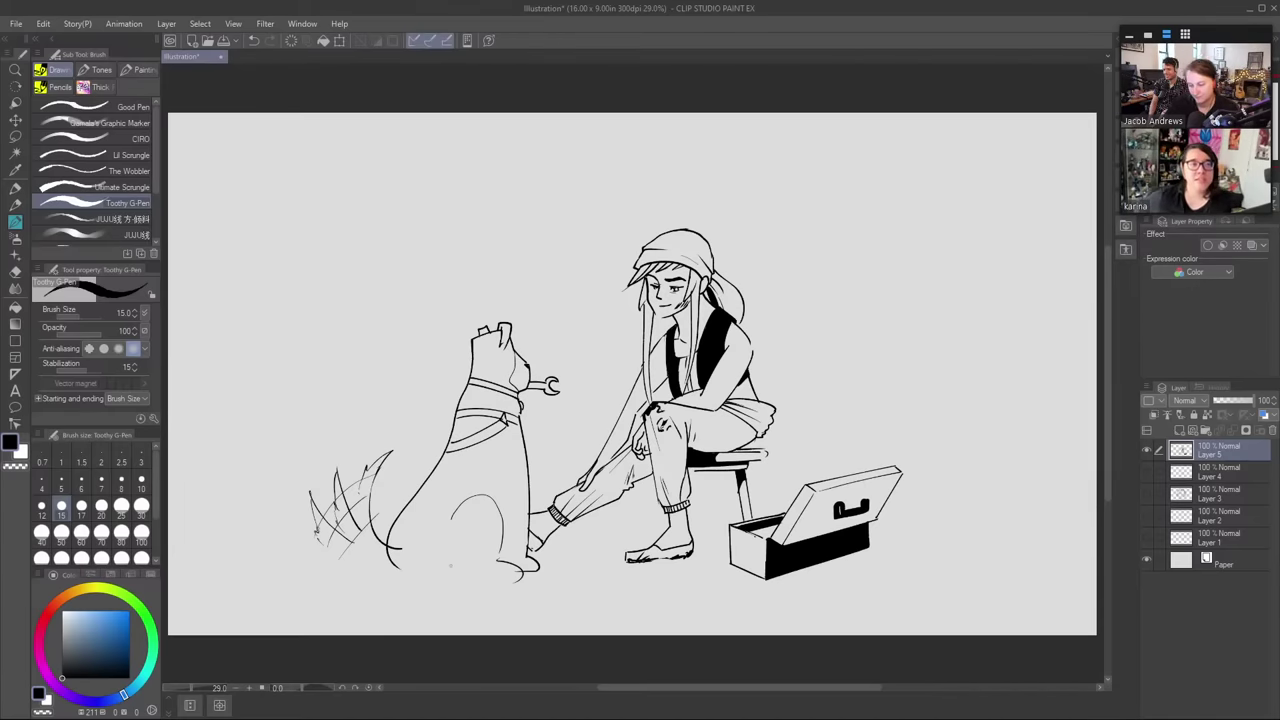
pyautogui.press('e')
pyautogui.moveTo(380, 545)
pyautogui.mouseDown()
pyautogui.moveTo(389, 580)
pyautogui.moveTo(494, 585)
pyautogui.mouseUp()
pyautogui.press('b')
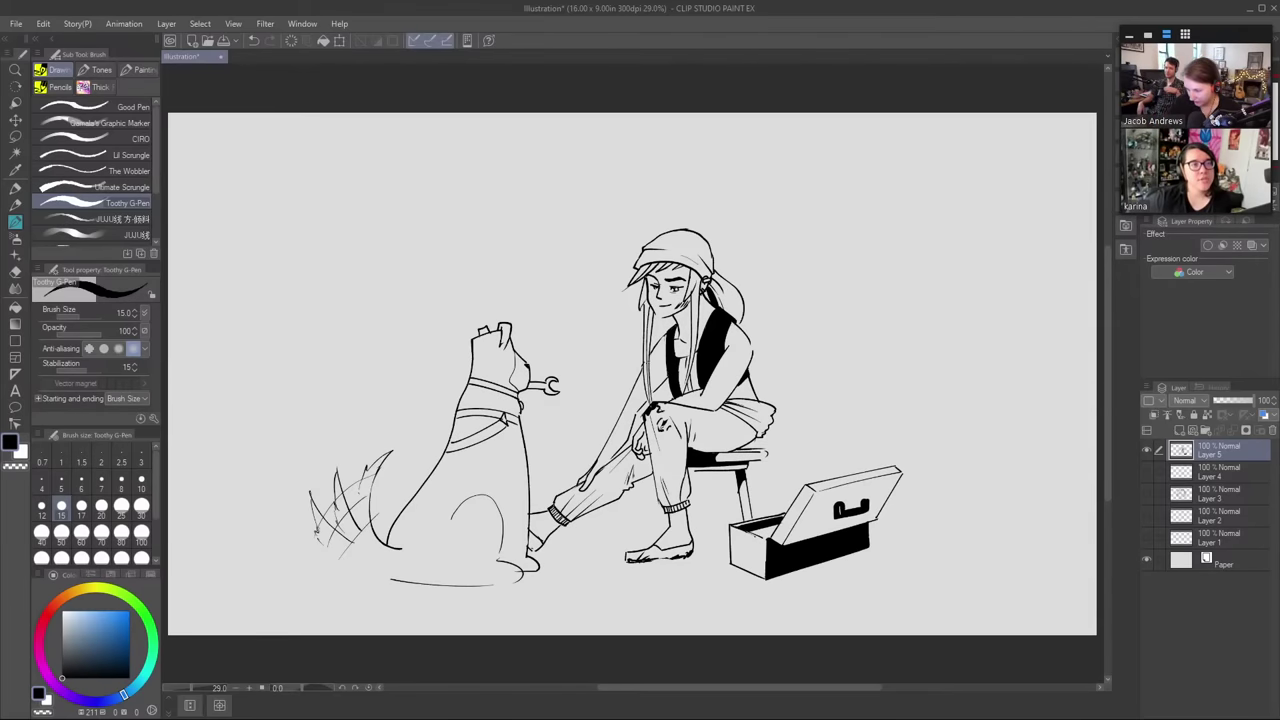
# - Refine the seated figure with darker hair and ear details, a crease at the elbow and a small pendant on the chest
pyautogui.press('g')
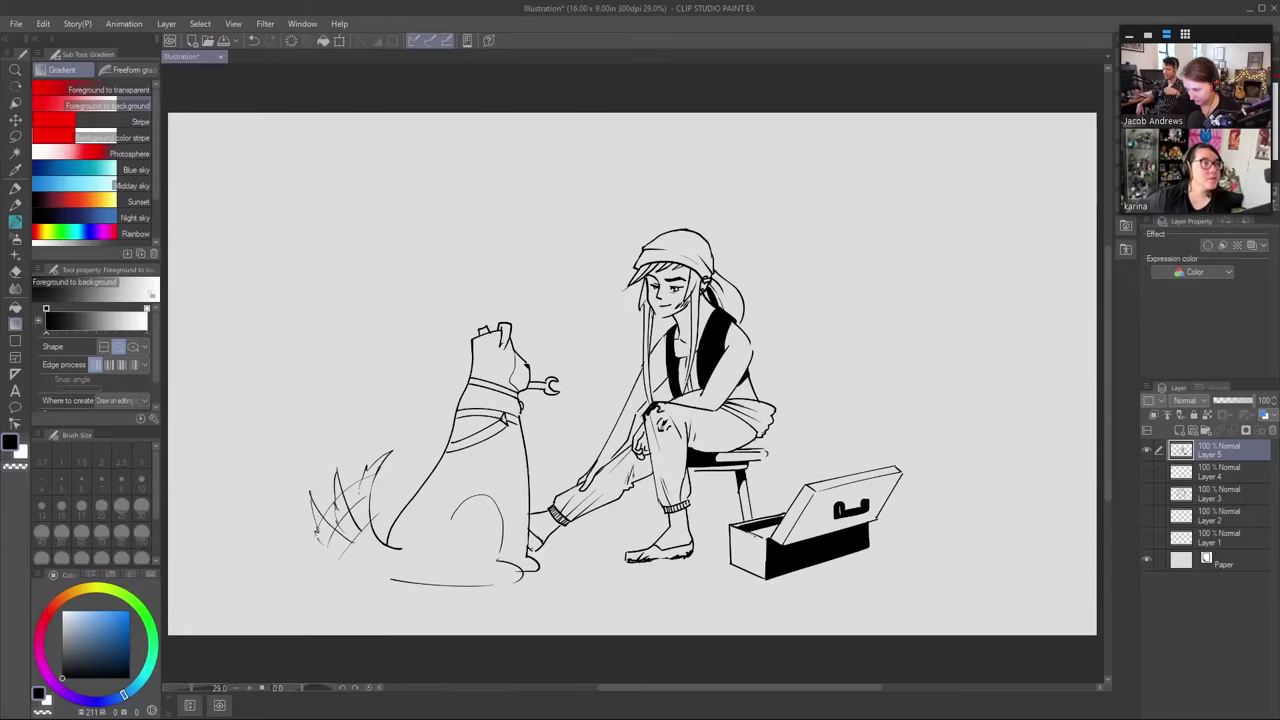
pyautogui.press('g')
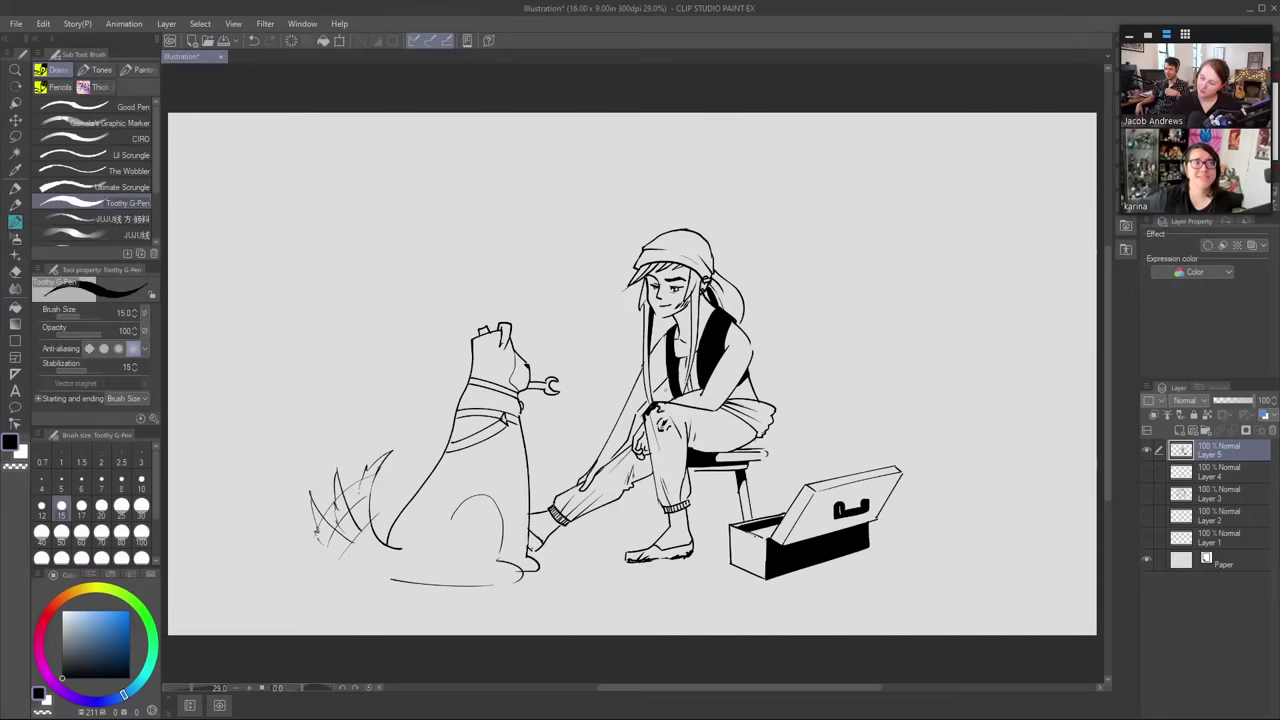
pyautogui.press('b')
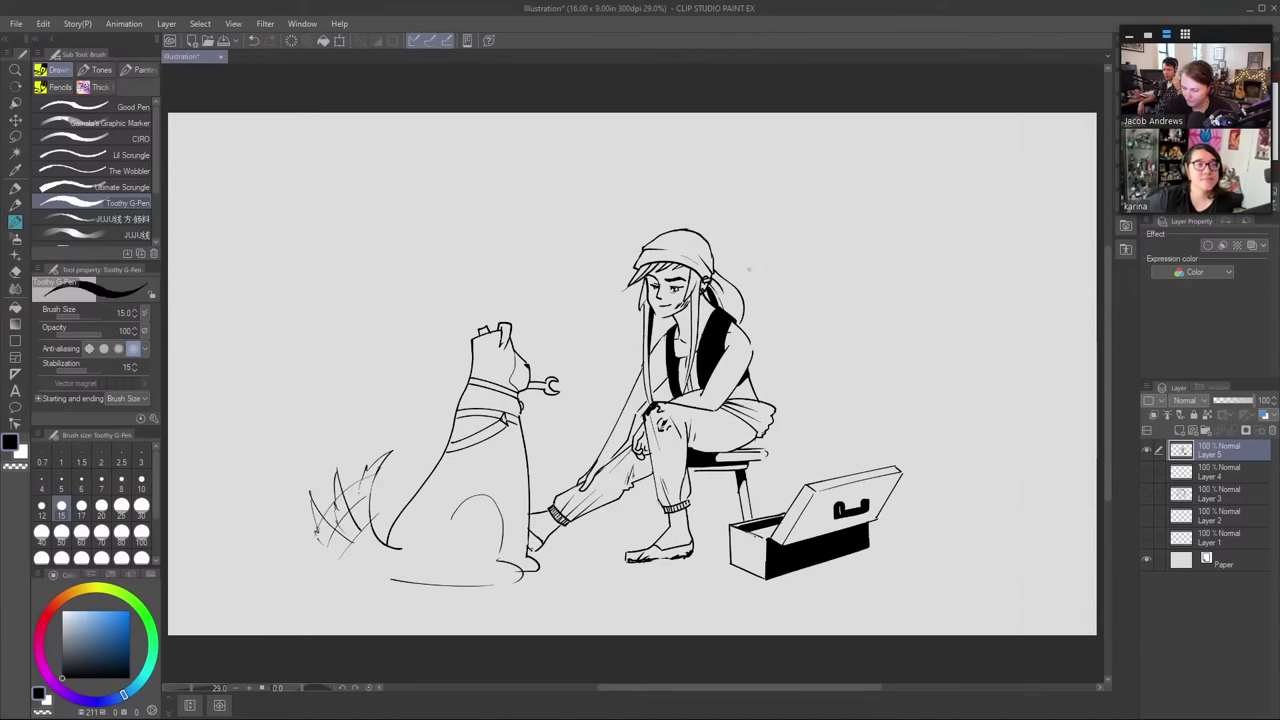
pyautogui.press('e')
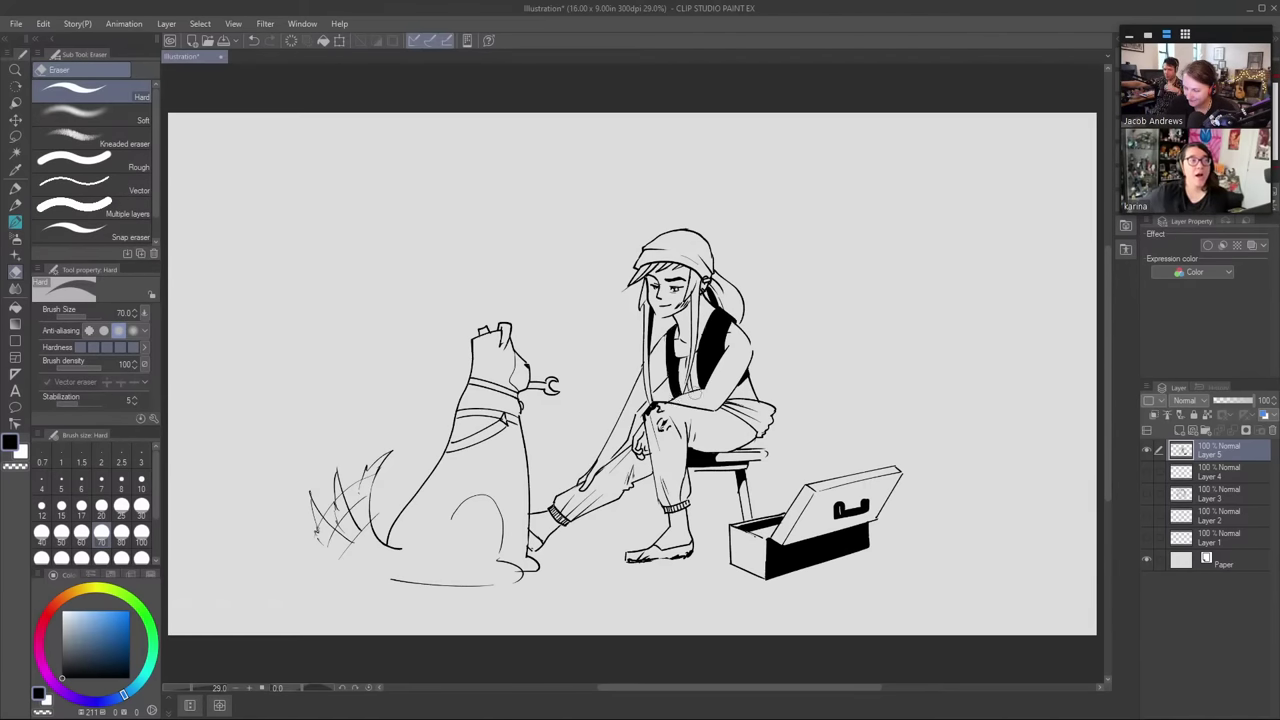
pyautogui.press('p')
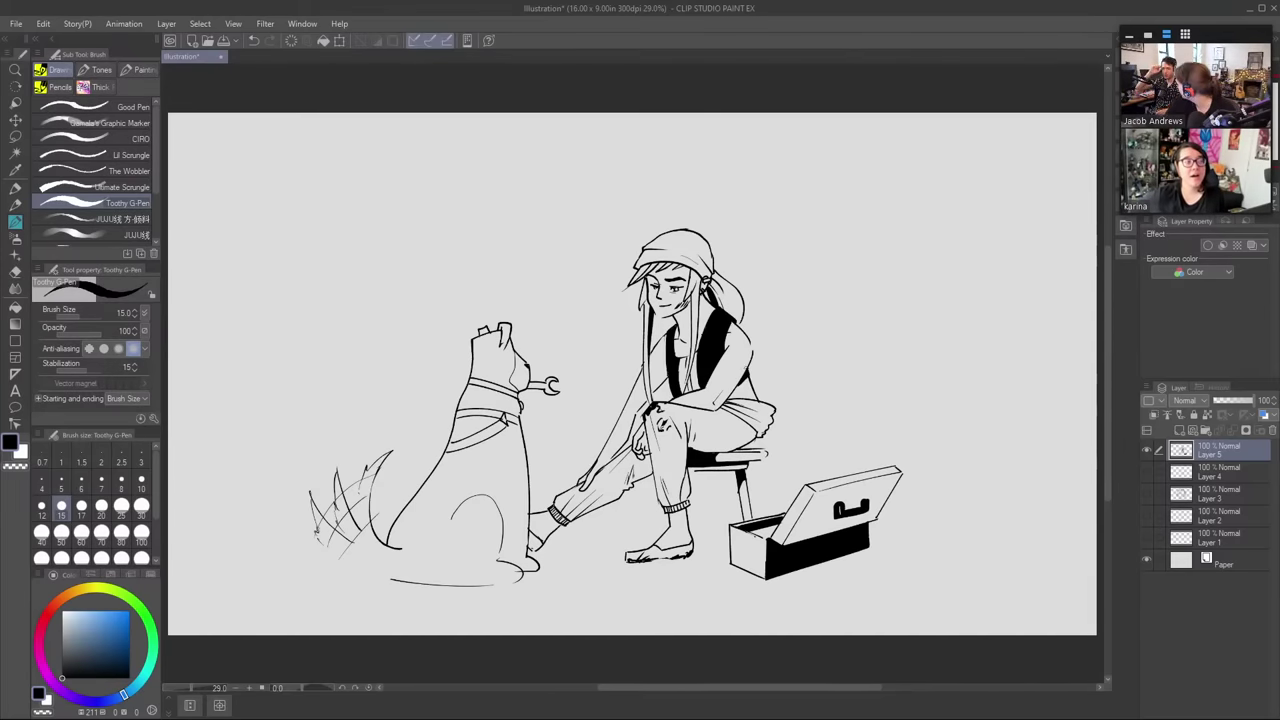
pyautogui.press('e')
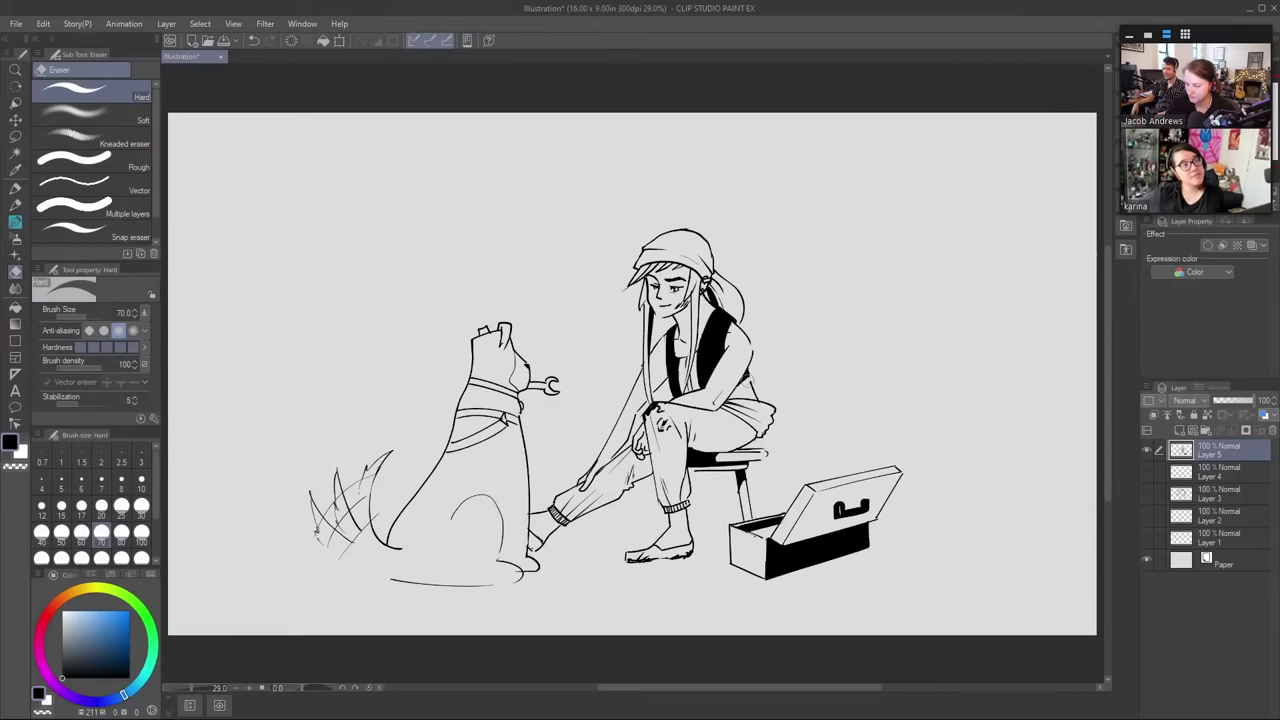
pyautogui.press('p')
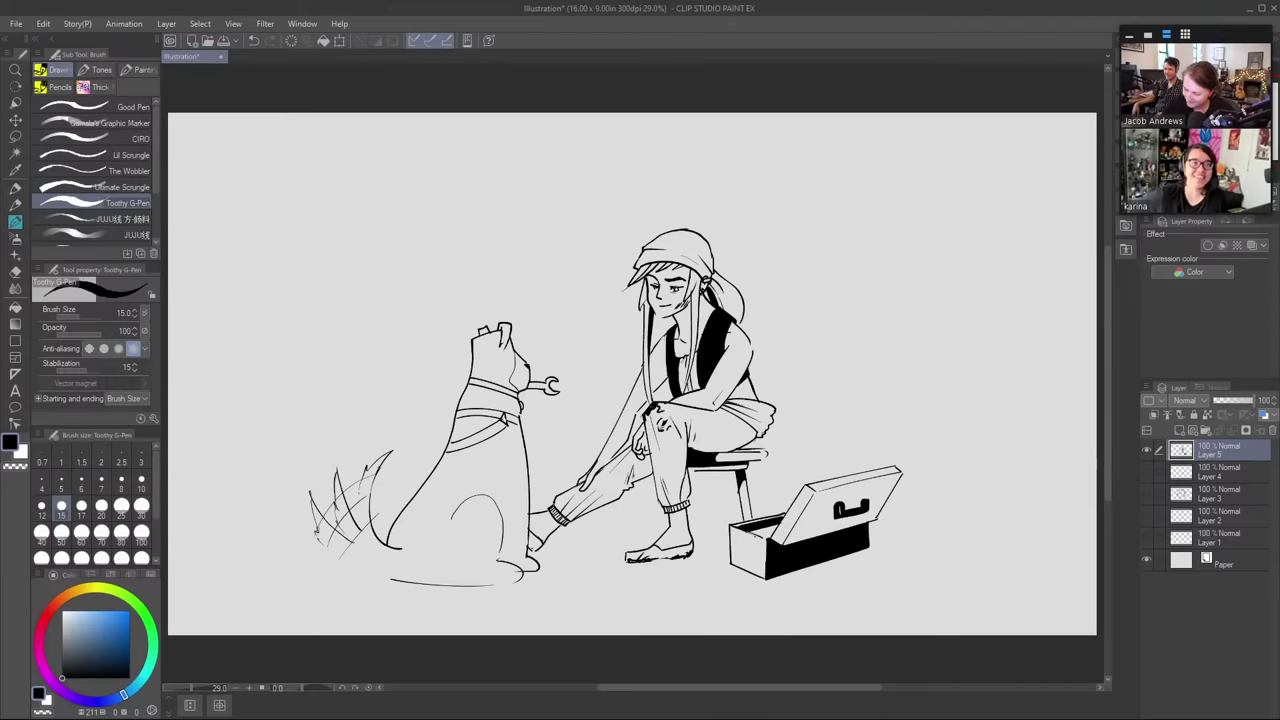
pyautogui.press('e')
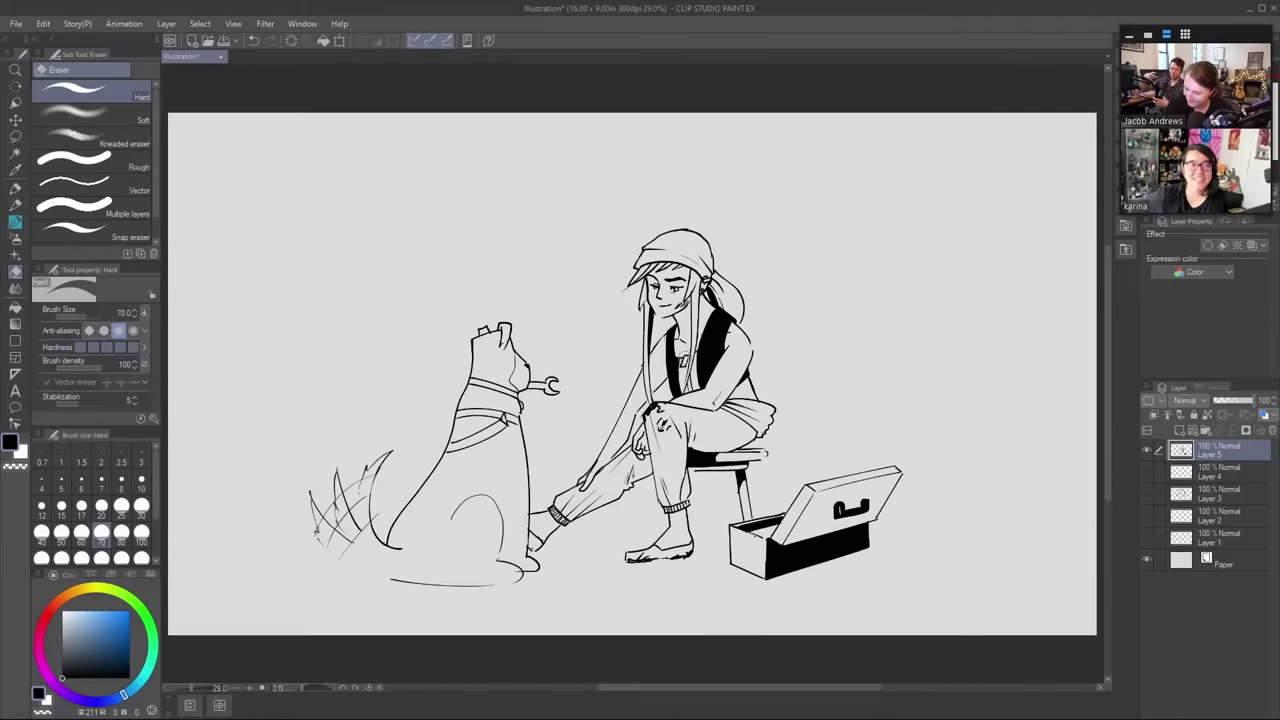
pyautogui.press('p')
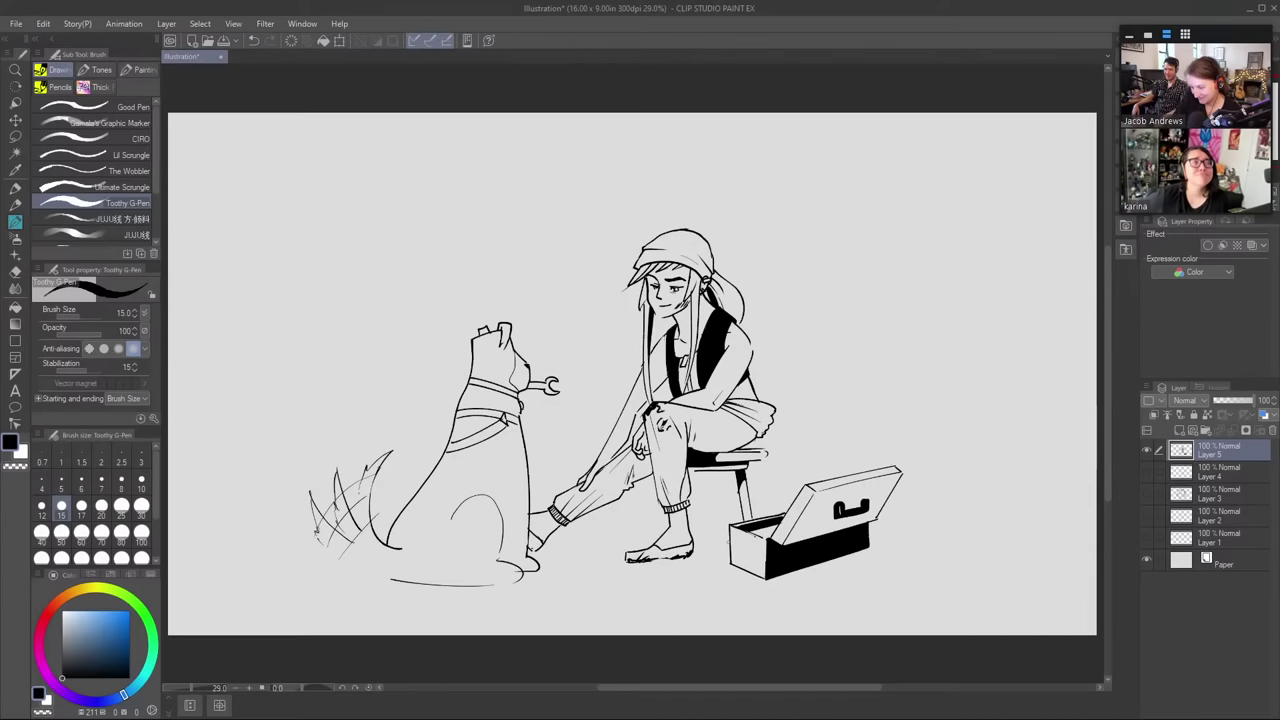
# - Outline a thin floor shadow running from the dog's paw past the figure's foot to the toolbox and fill it black
pyautogui.moveTo(729, 542)
pyautogui.mouseDown()
pyautogui.moveTo(688, 556)
pyautogui.moveTo(536, 552)
pyautogui.moveTo(626, 555)
pyautogui.mouseUp()
pyautogui.hotkey('ctrl', 'z')
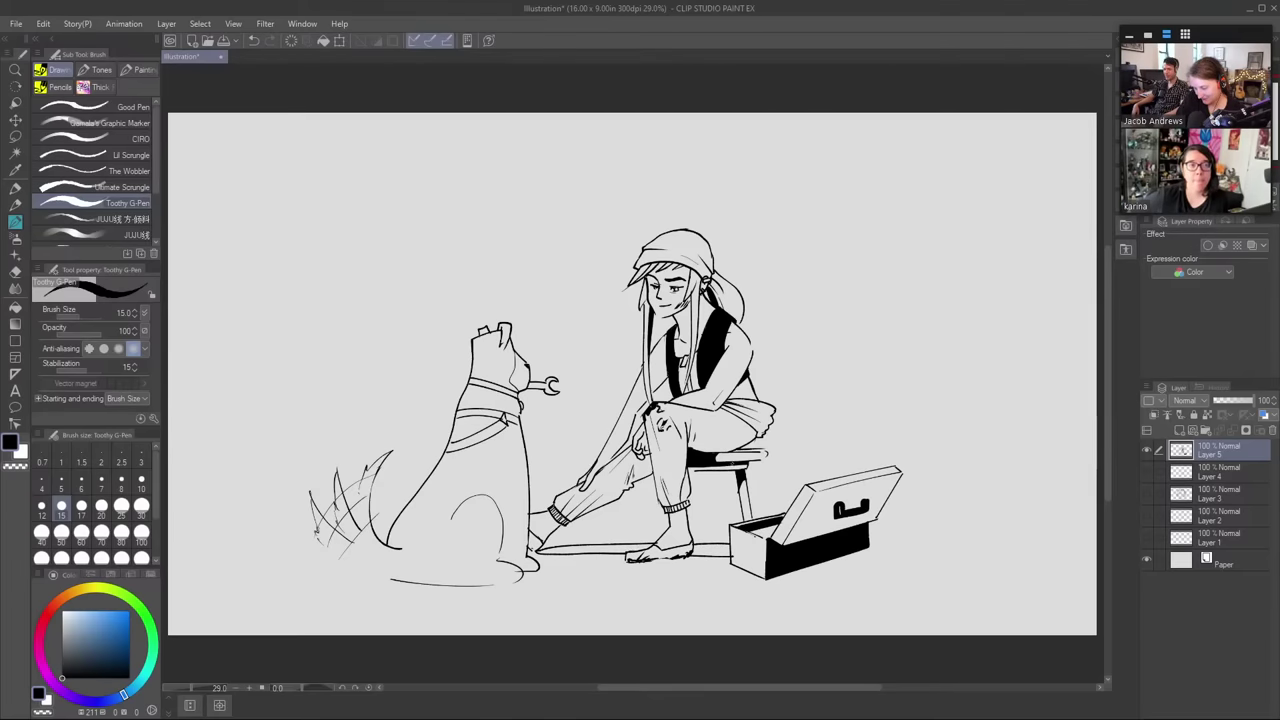
pyautogui.moveTo(692, 542); pyautogui.dragTo(730, 543)
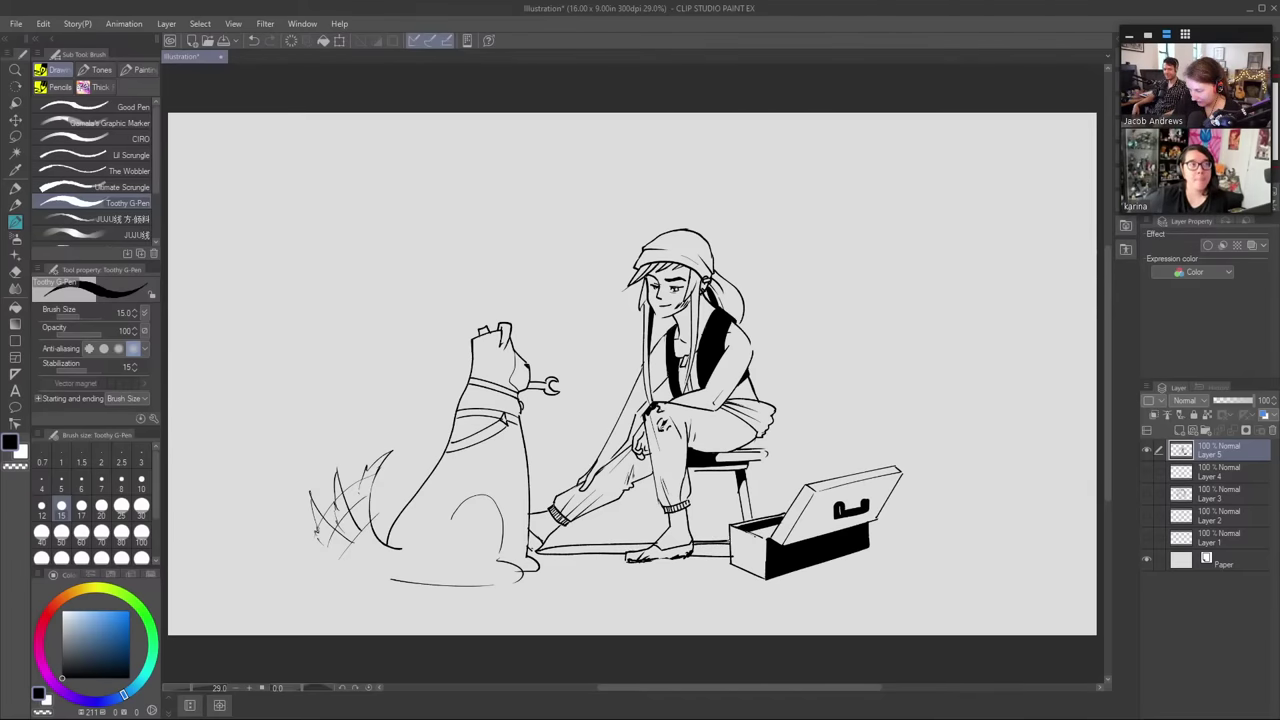
pyautogui.press('g')
pyautogui.click(712, 547)
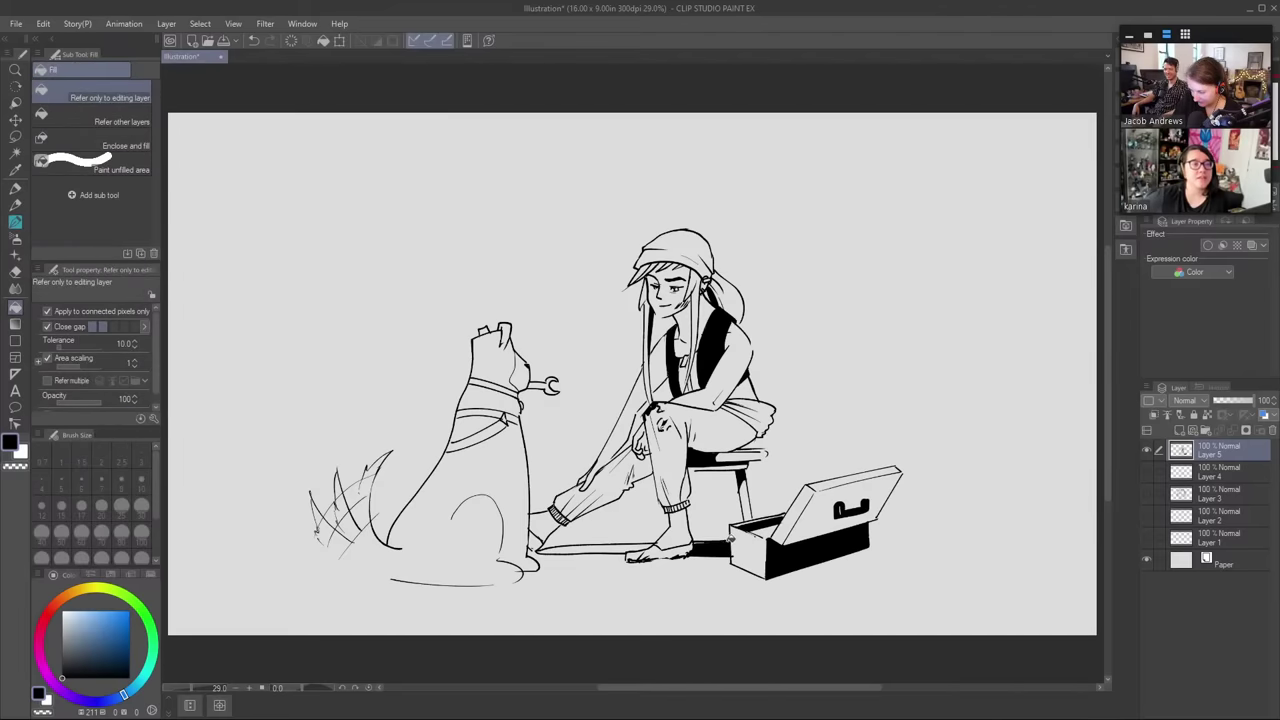
pyautogui.click(622, 543)
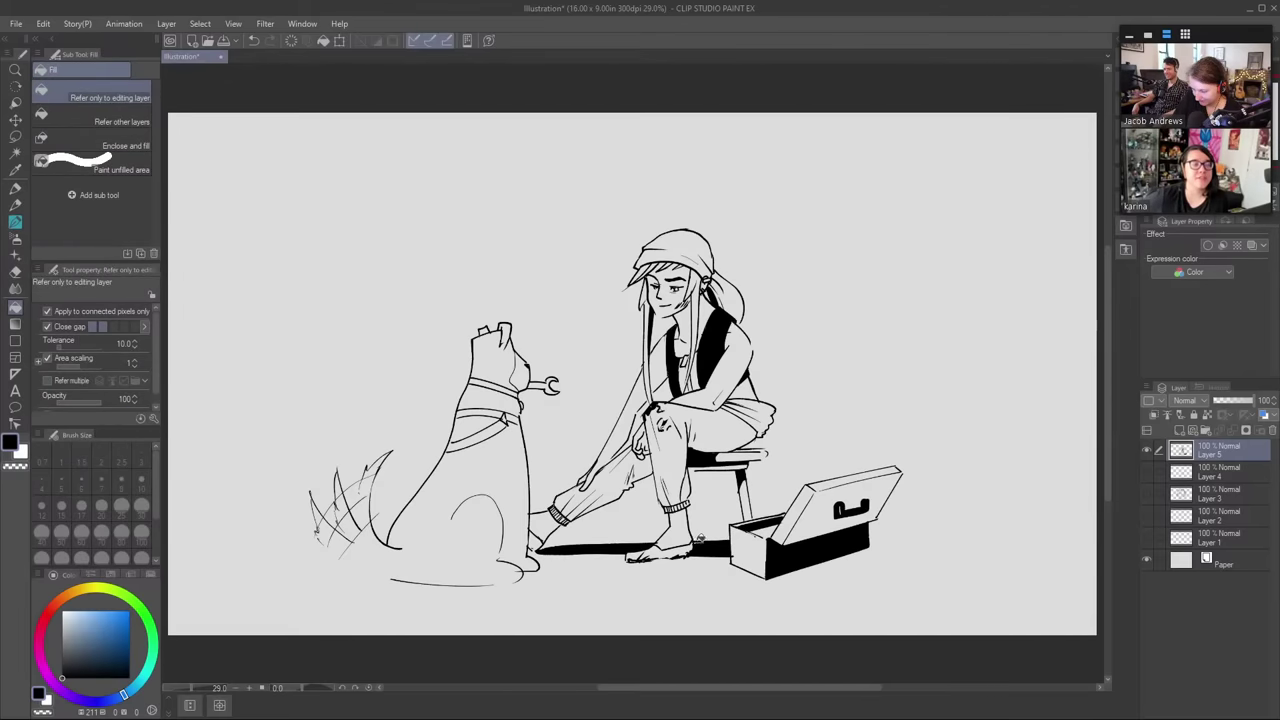
pyautogui.press('p')
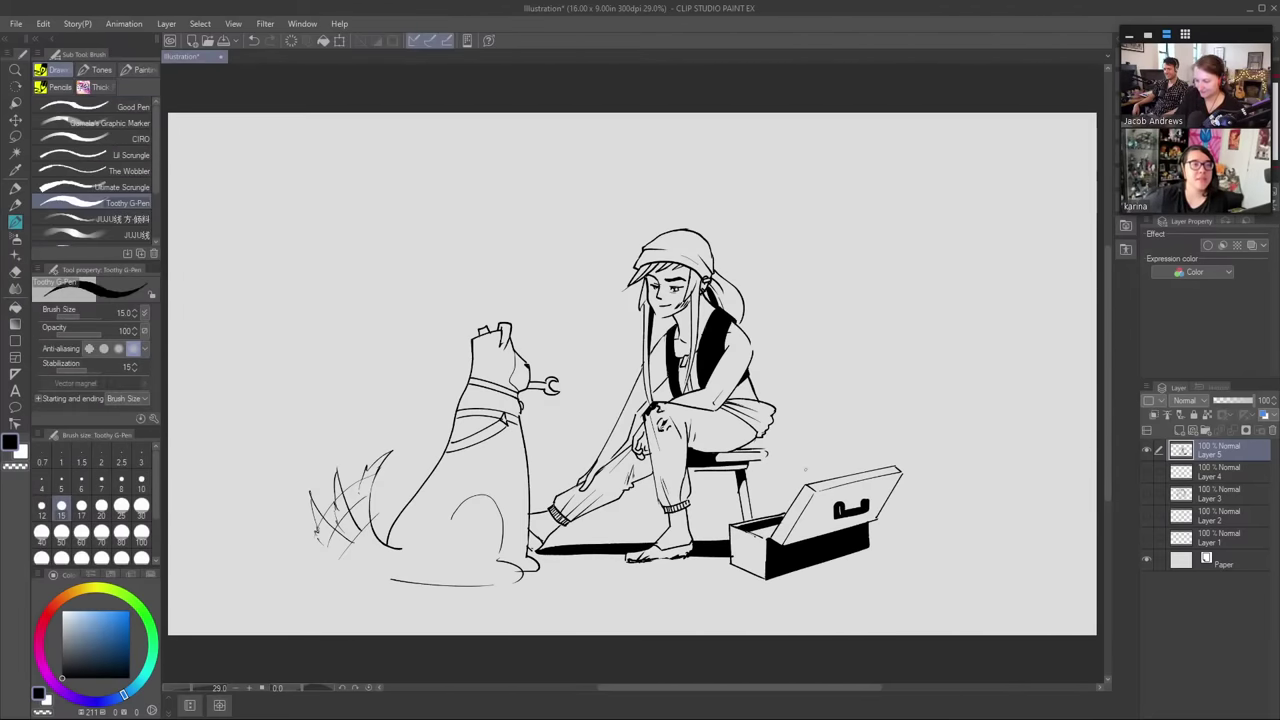
# - Clean up the outline of the figure's foot nearest the toolbox and ink a small latch on the toolbox lid's top edge
pyautogui.press('e')
pyautogui.moveTo(688, 551); pyautogui.dragTo(628, 561)
pyautogui.press('p')
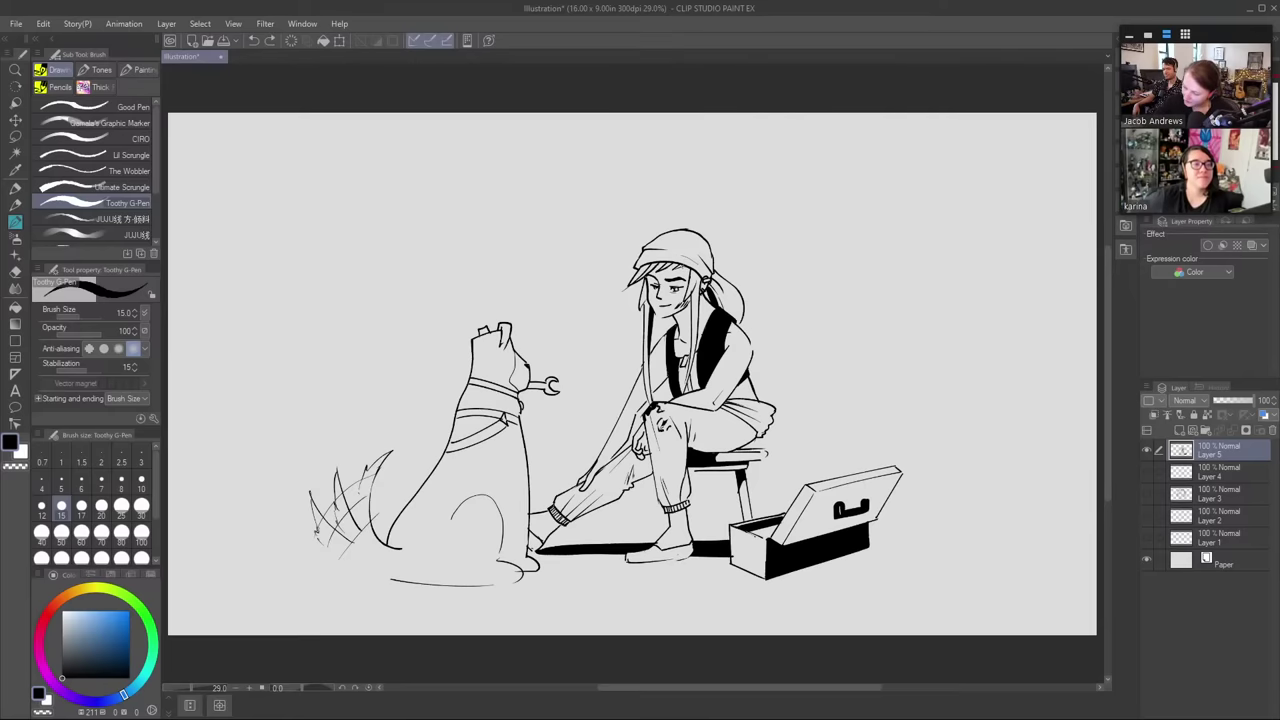
pyautogui.press('g')
pyautogui.press('b')
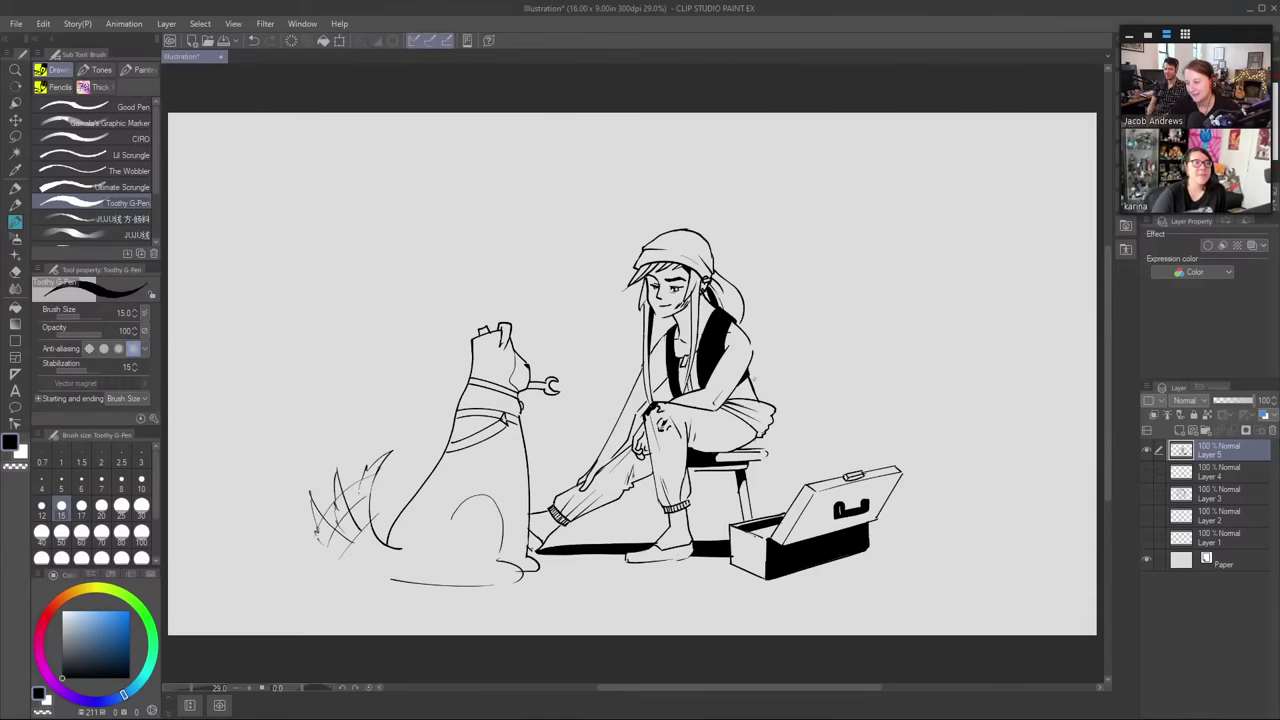
# - Ink a large rectangular wall board behind the figure's head and shoulders
pyautogui.moveTo(578, 166)
pyautogui.mouseDown()
pyautogui.moveTo(576, 246)
pyautogui.moveTo(579, 166)
pyautogui.moveTo(859, 155)
pyautogui.moveTo(858, 300)
pyautogui.mouseUp()
pyautogui.moveTo(757, 323); pyautogui.dragTo(860, 314)
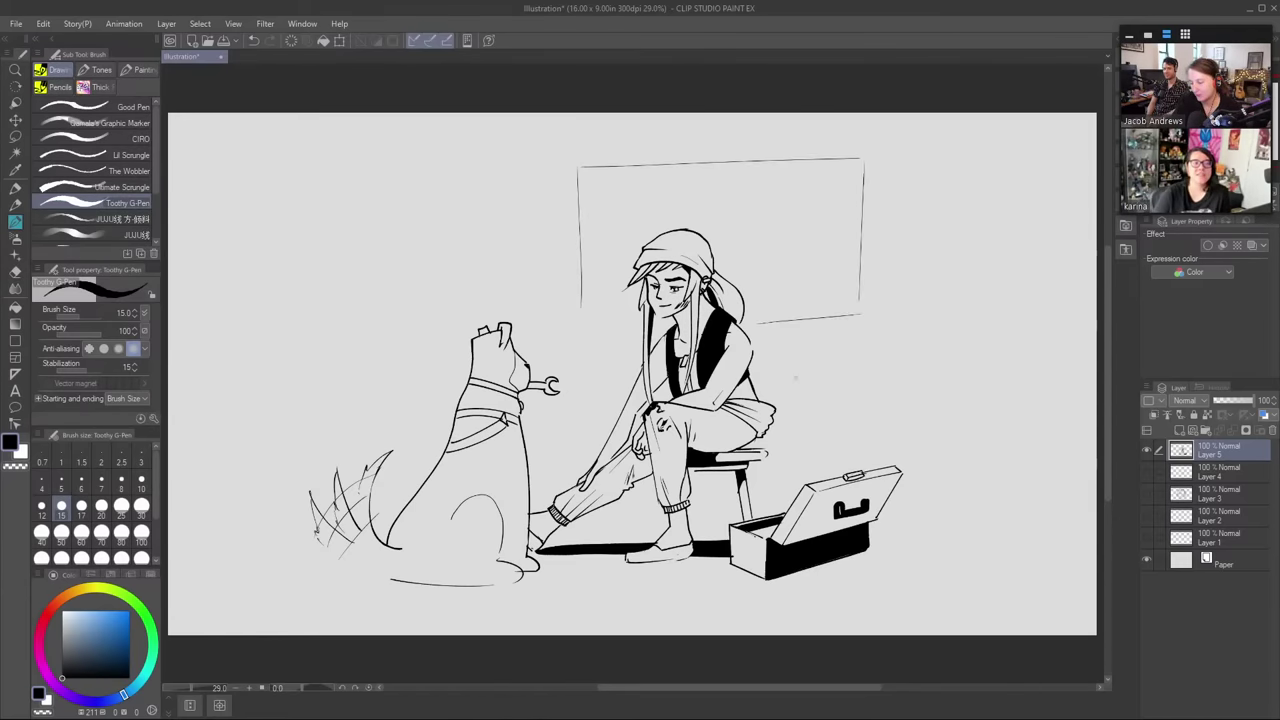
# - Ink the workbench edge behind the figure as near-parallel horizontal lines on both sides of the body, redrawing the lower ones
pyautogui.moveTo(760, 378); pyautogui.dragTo(897, 369)
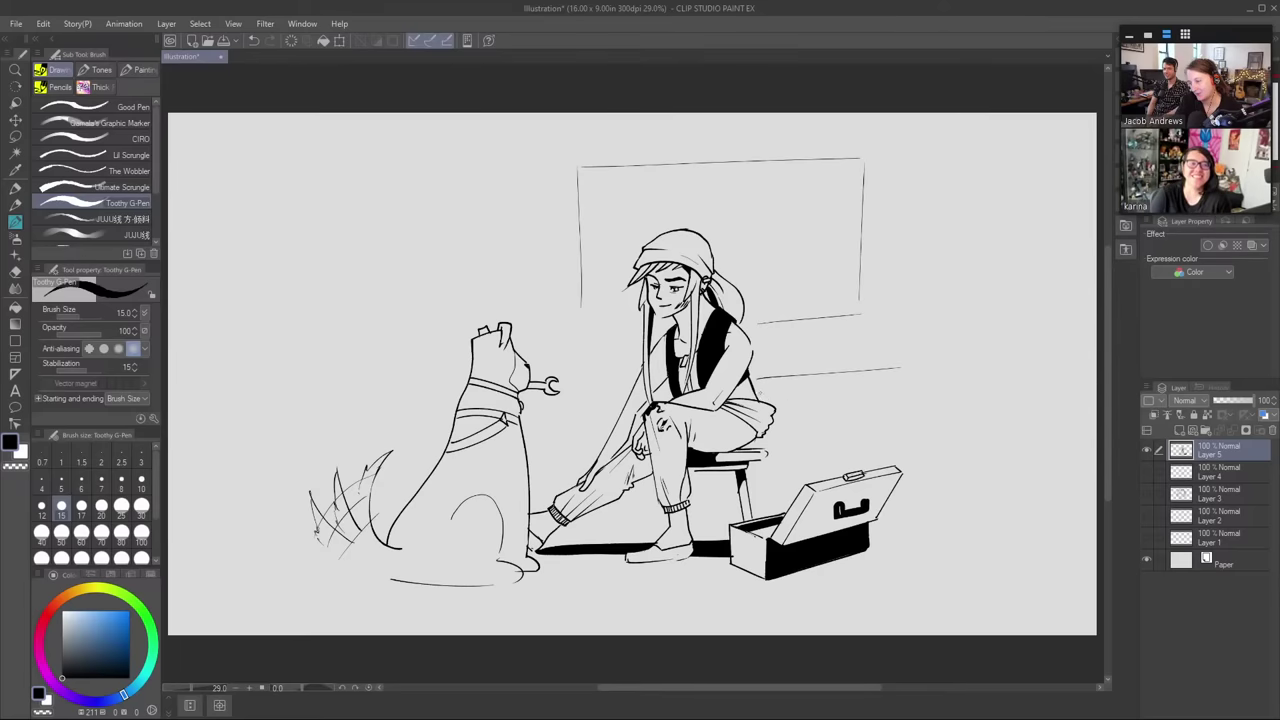
pyautogui.moveTo(754, 390); pyautogui.dragTo(884, 378)
pyautogui.moveTo(760, 401); pyautogui.dragTo(898, 395)
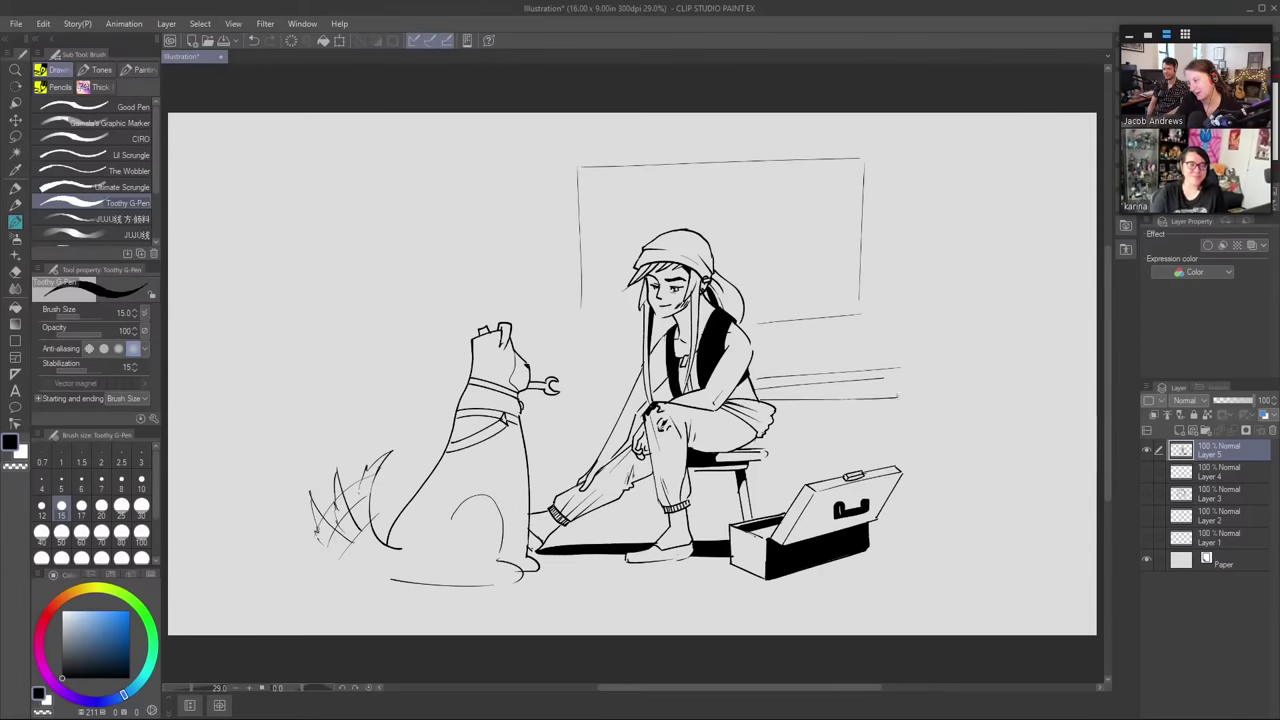
pyautogui.hotkey('ctrl', 'z')
pyautogui.moveTo(758, 402); pyautogui.dragTo(892, 390)
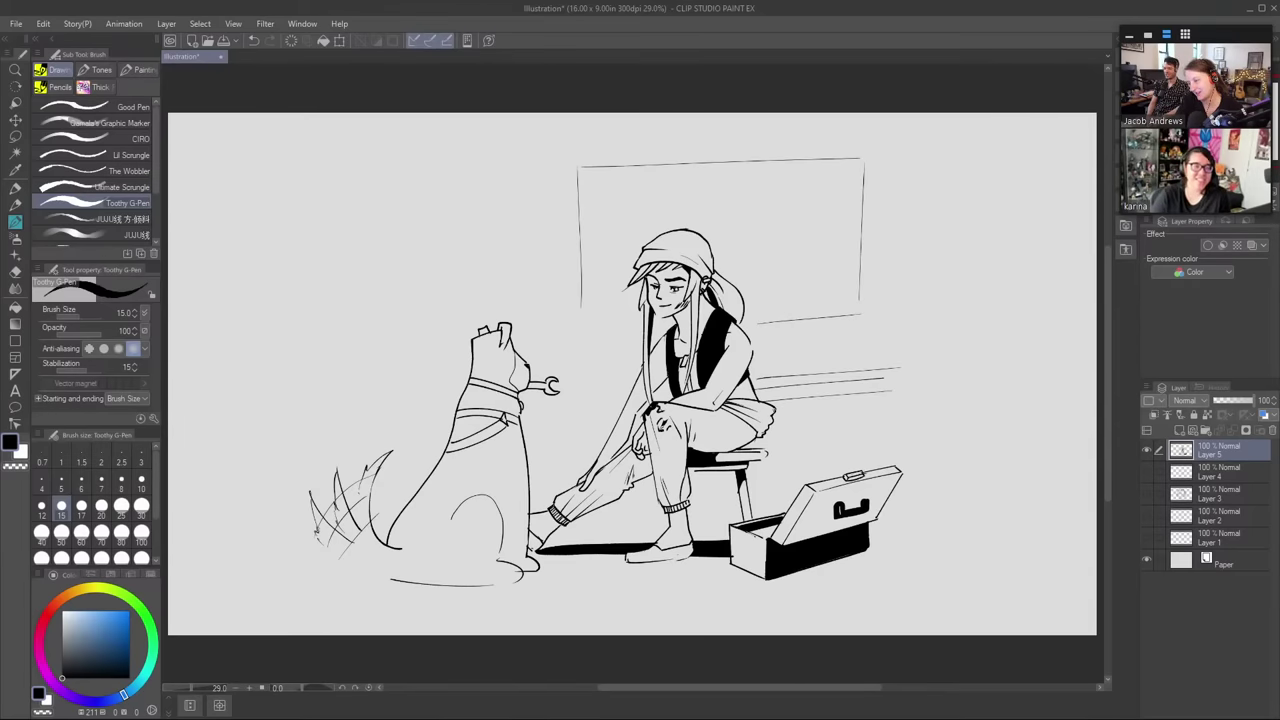
pyautogui.hotkey('ctrl', 'z')
pyautogui.moveTo(772, 404); pyautogui.dragTo(896, 396)
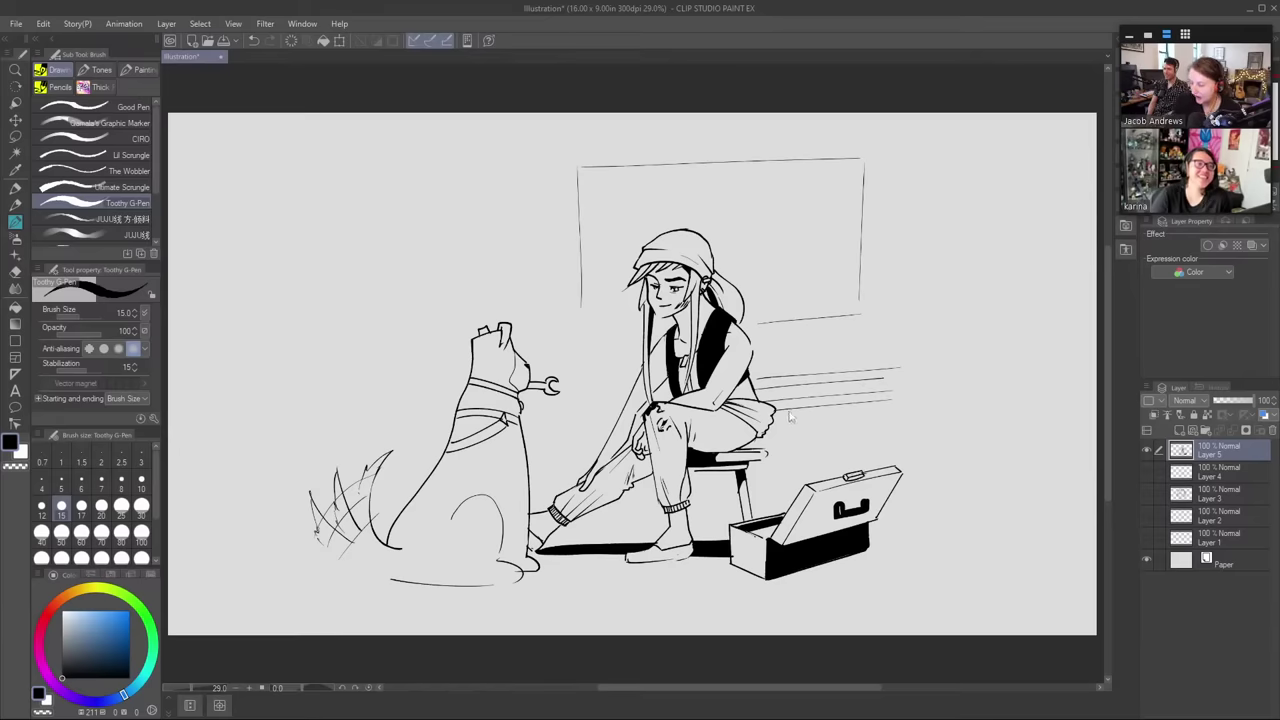
pyautogui.hotkey('ctrl', 'z')
pyautogui.moveTo(780, 408); pyautogui.dragTo(890, 404)
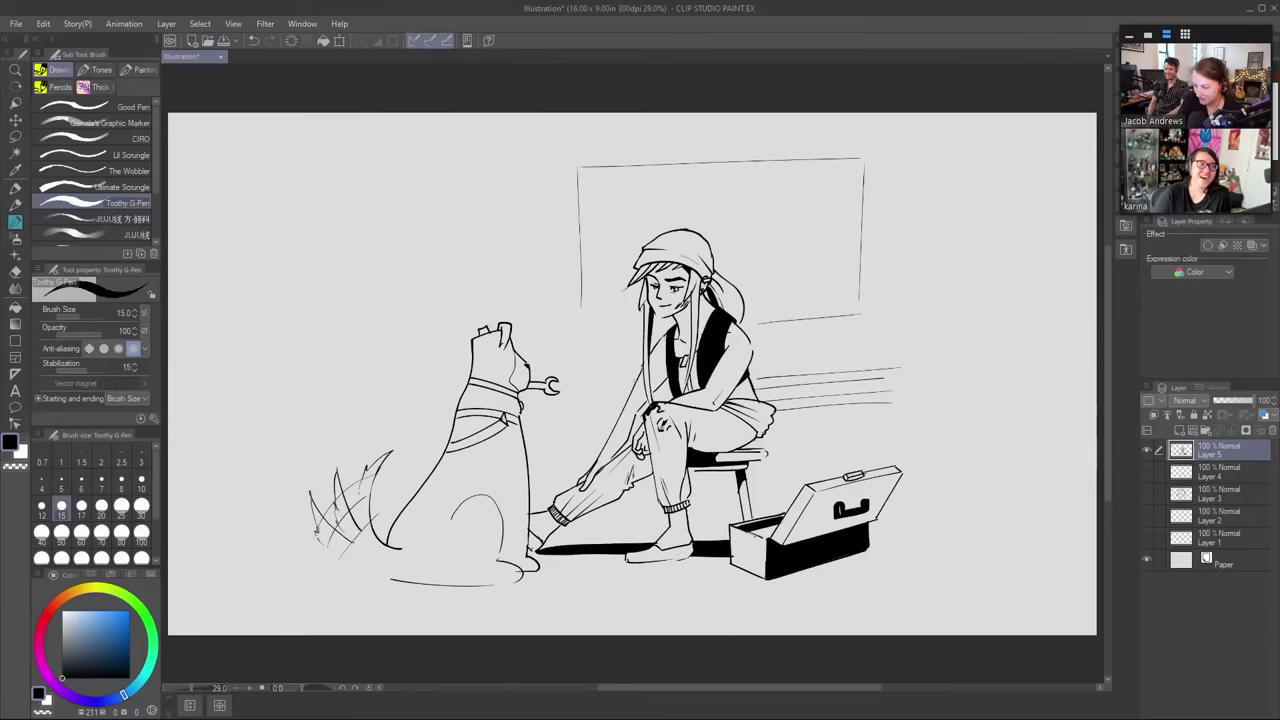
pyautogui.moveTo(576, 386)
pyautogui.mouseDown()
pyautogui.moveTo(632, 383)
pyautogui.moveTo(628, 400)
pyautogui.mouseUp()
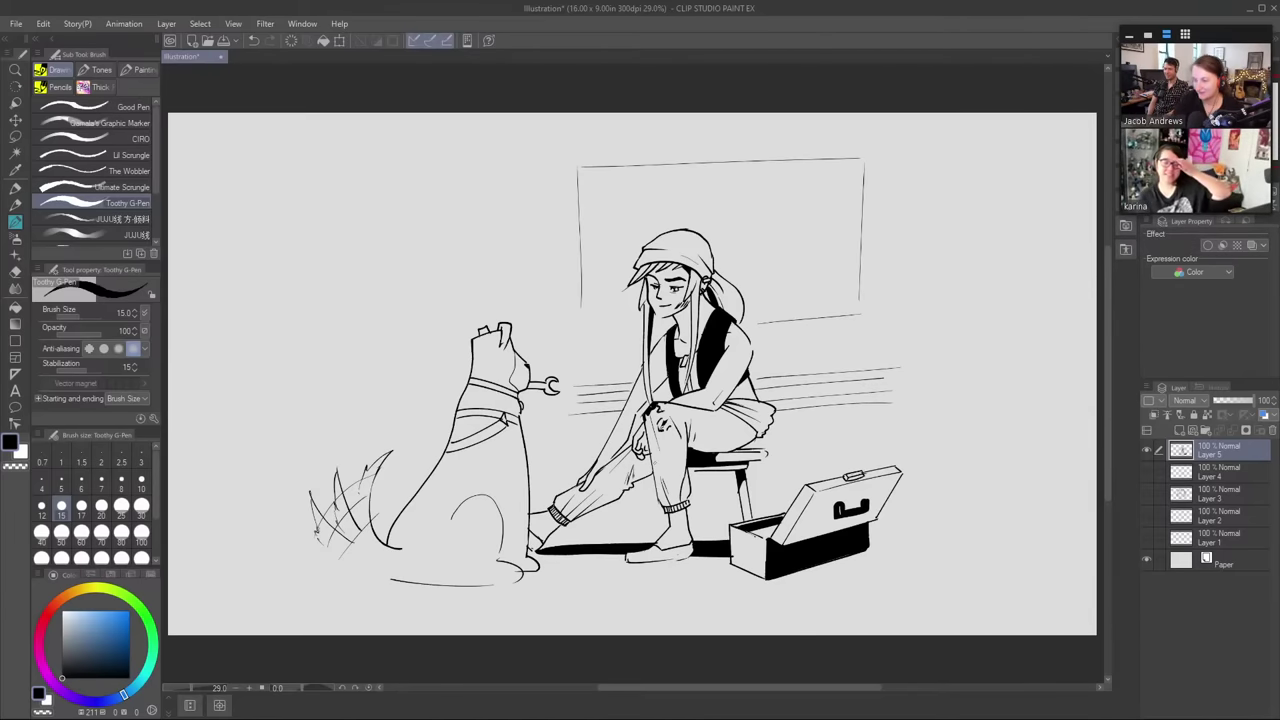
# - Extend the wall board's bottom edge on the dog's side and ink three wrenches of decreasing size hanging on it
pyautogui.moveTo(586, 331); pyautogui.dragTo(618, 329)
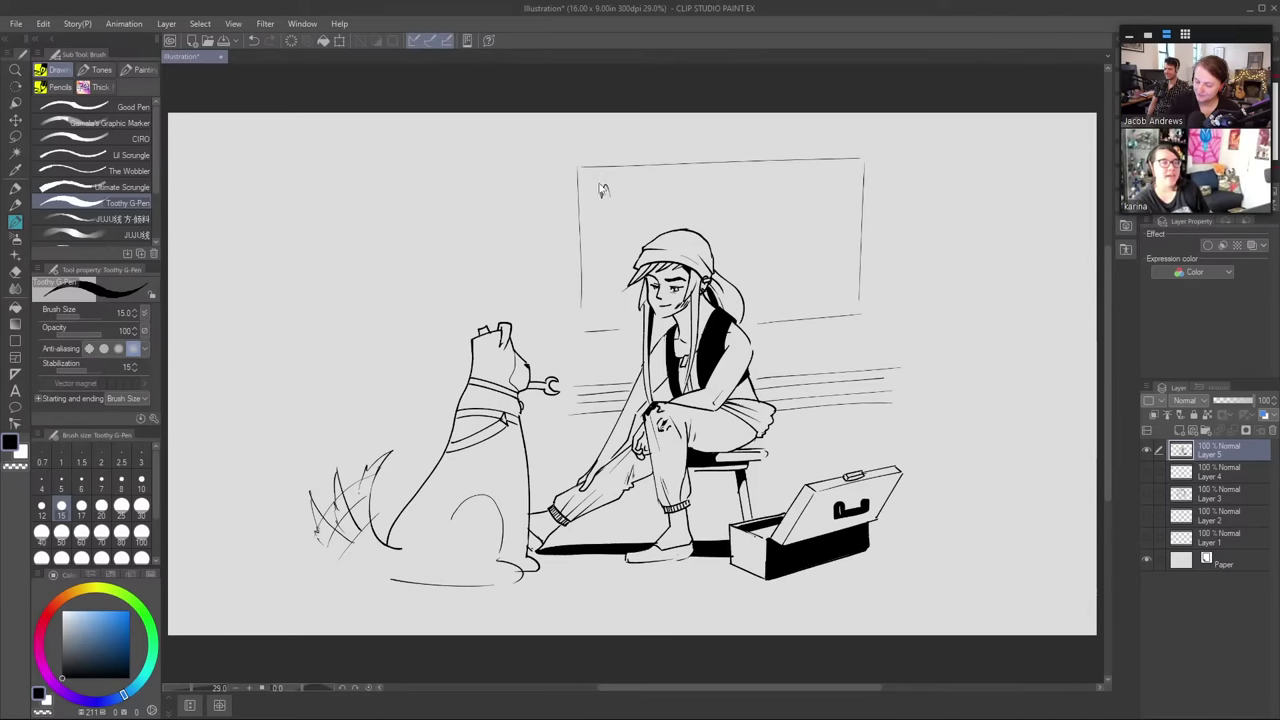
pyautogui.moveTo(600, 181)
pyautogui.mouseDown()
pyautogui.moveTo(602, 229)
pyautogui.moveTo(600, 181)
pyautogui.moveTo(603, 222)
pyautogui.moveTo(621, 200)
pyautogui.moveTo(625, 212)
pyautogui.moveTo(626, 175)
pyautogui.moveTo(634, 210)
pyautogui.mouseUp()
pyautogui.press('e')
pyautogui.press('p')
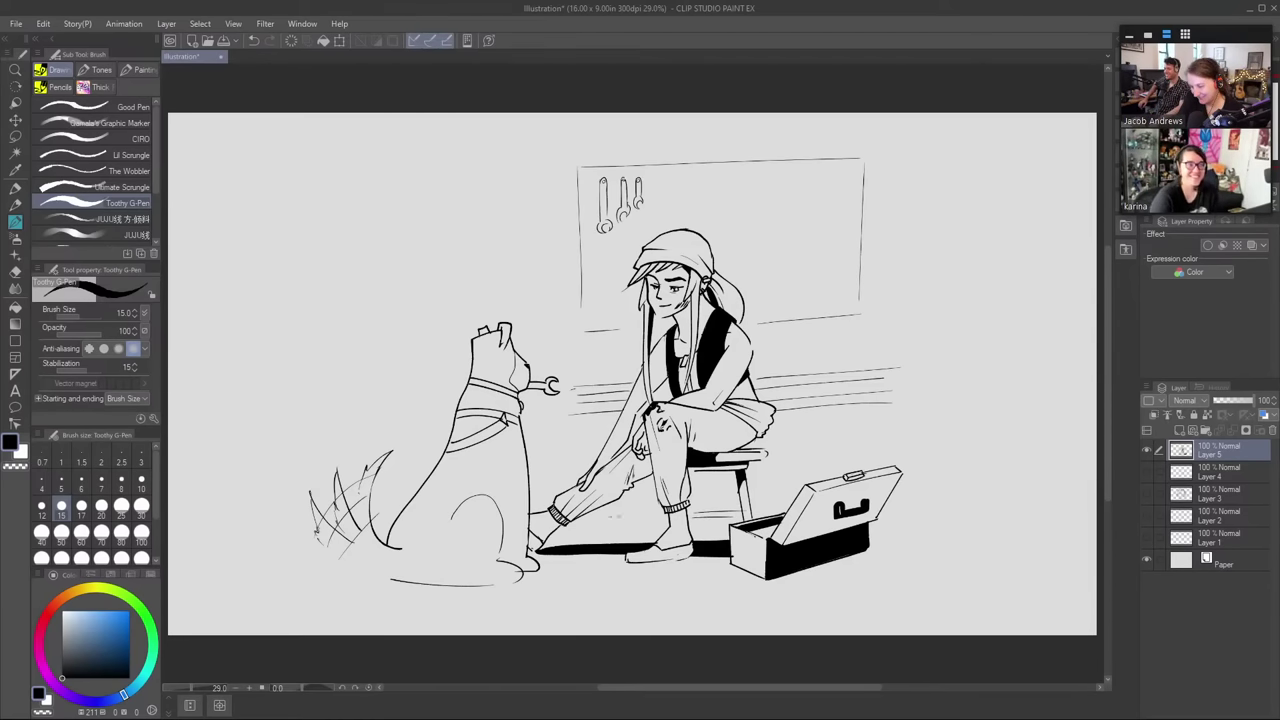
# - Ink a low horizontal bar behind the figure's legs and a vertical workbench leg above the toolbox
pyautogui.moveTo(606, 521); pyautogui.dragTo(666, 518)
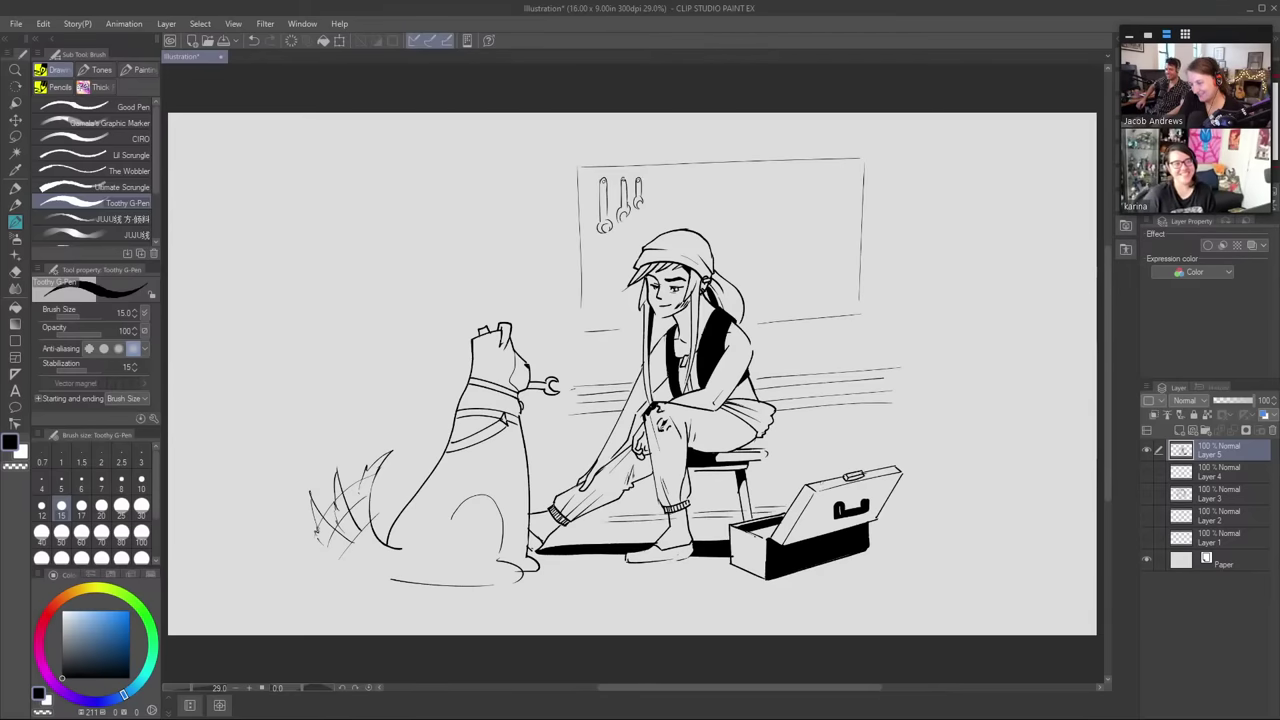
pyautogui.moveTo(823, 408)
pyautogui.mouseDown()
pyautogui.moveTo(823, 466)
pyautogui.moveTo(832, 442)
pyautogui.moveTo(840, 466)
pyautogui.mouseUp()
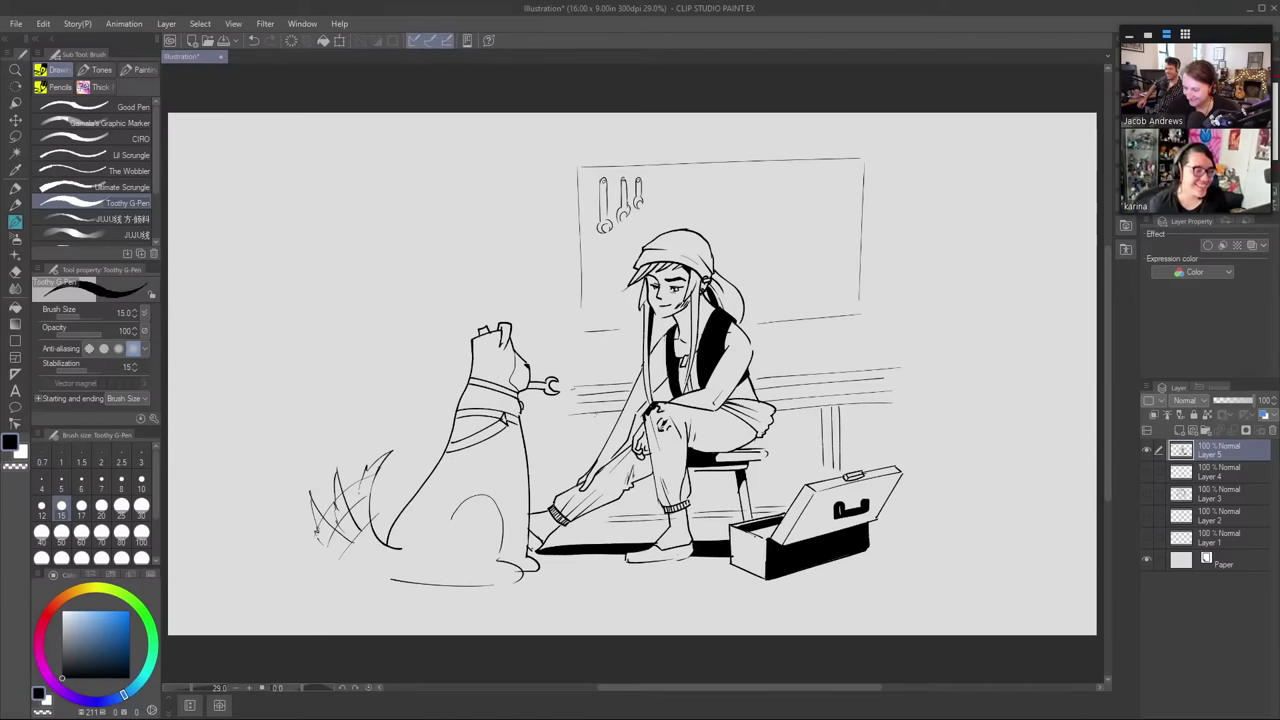
# - Ink a second workbench leg as vertical lines behind the figure's outstretched shin, cleaning up where it meets the low bar
pyautogui.moveTo(596, 412); pyautogui.dragTo(597, 460)
pyautogui.moveTo(602, 511); pyautogui.dragTo(602, 541)
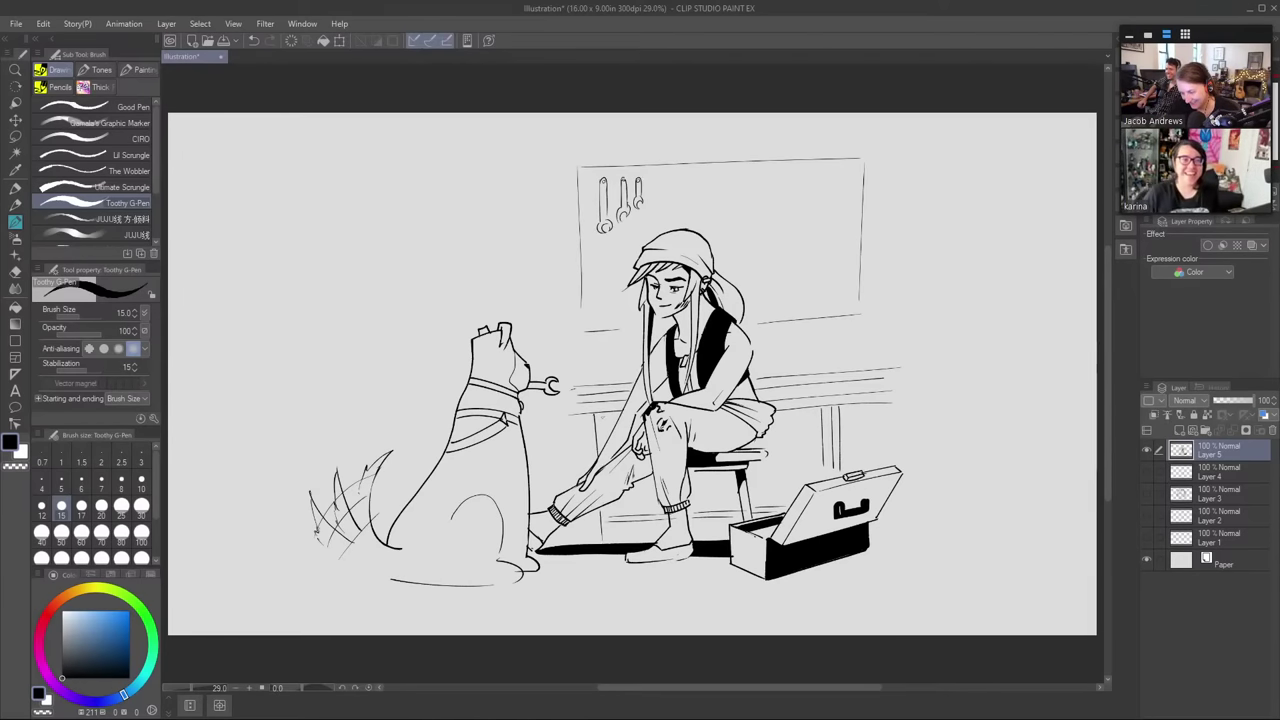
pyautogui.moveTo(608, 415); pyautogui.dragTo(608, 437)
pyautogui.moveTo(612, 504); pyautogui.dragTo(619, 521)
pyautogui.press('e')
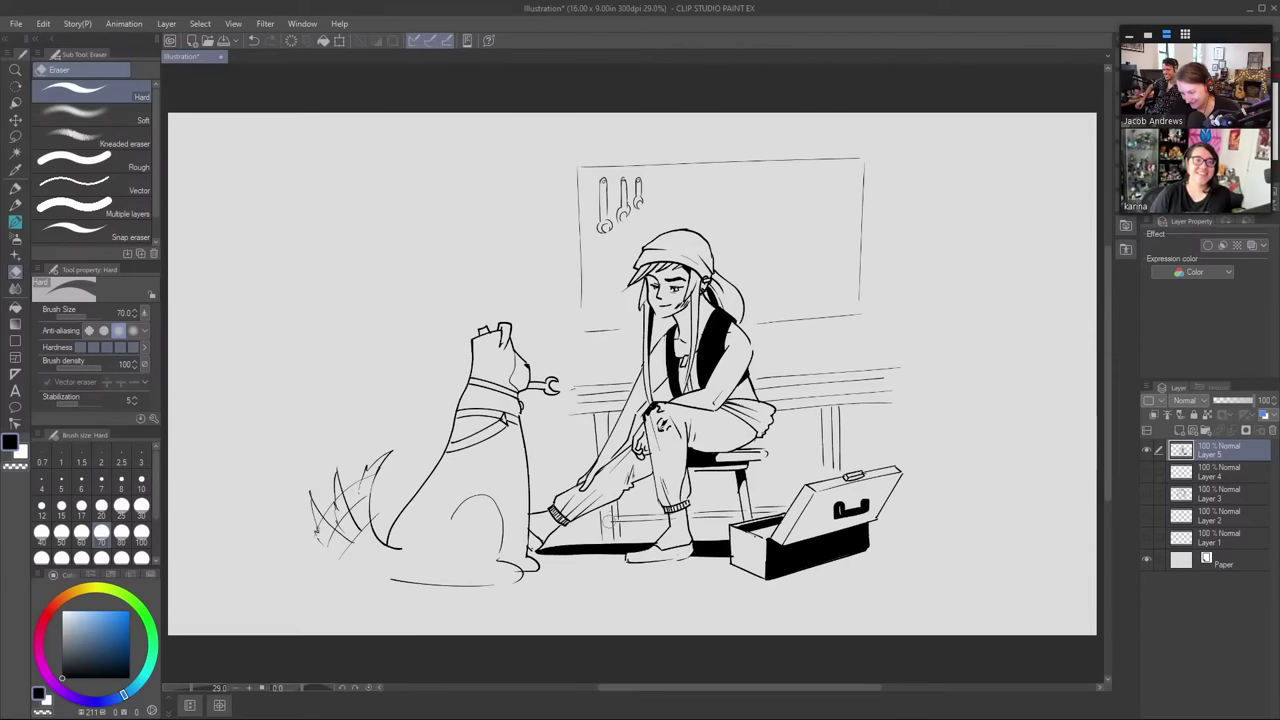
# - Ink large curved arcs framing the scene on both sides, redrawing the dog's side so it starts beside the wall board
pyautogui.press('p')
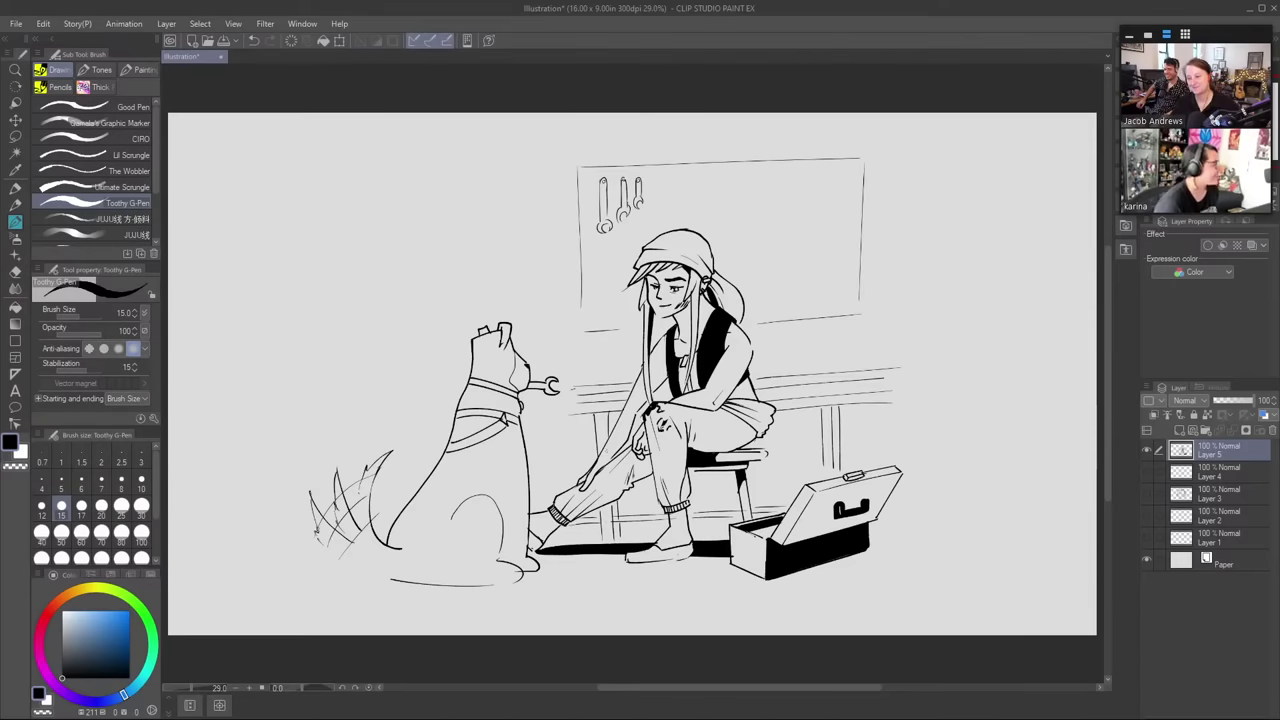
pyautogui.moveTo(337, 437)
pyautogui.mouseDown()
pyautogui.moveTo(408, 287)
pyautogui.moveTo(509, 212)
pyautogui.mouseUp()
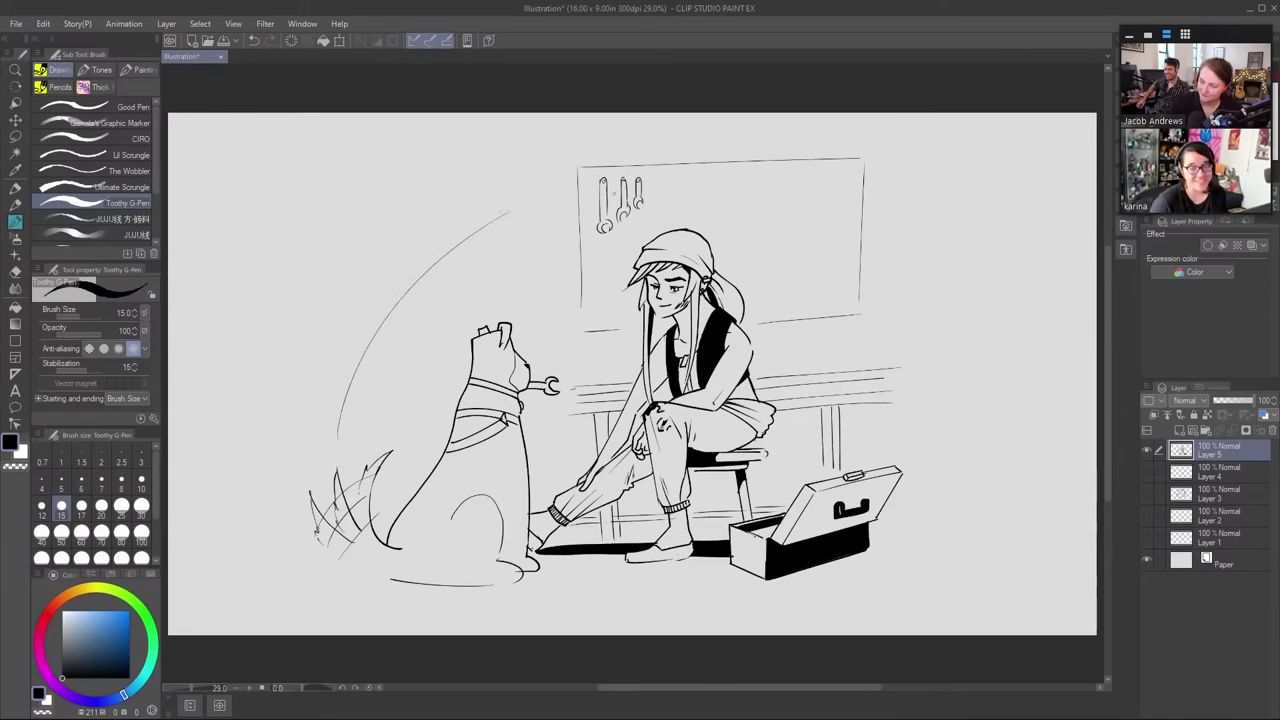
pyautogui.moveTo(880, 197)
pyautogui.mouseDown()
pyautogui.moveTo(970, 292)
pyautogui.moveTo(999, 525)
pyautogui.moveTo(999, 454)
pyautogui.moveTo(884, 234)
pyautogui.mouseUp()
pyautogui.hotkey('ctrl', 'z')
pyautogui.hotkey('ctrl', 'z')
pyautogui.moveTo(564, 230)
pyautogui.mouseDown()
pyautogui.moveTo(446, 291)
pyautogui.moveTo(345, 465)
pyautogui.mouseUp()
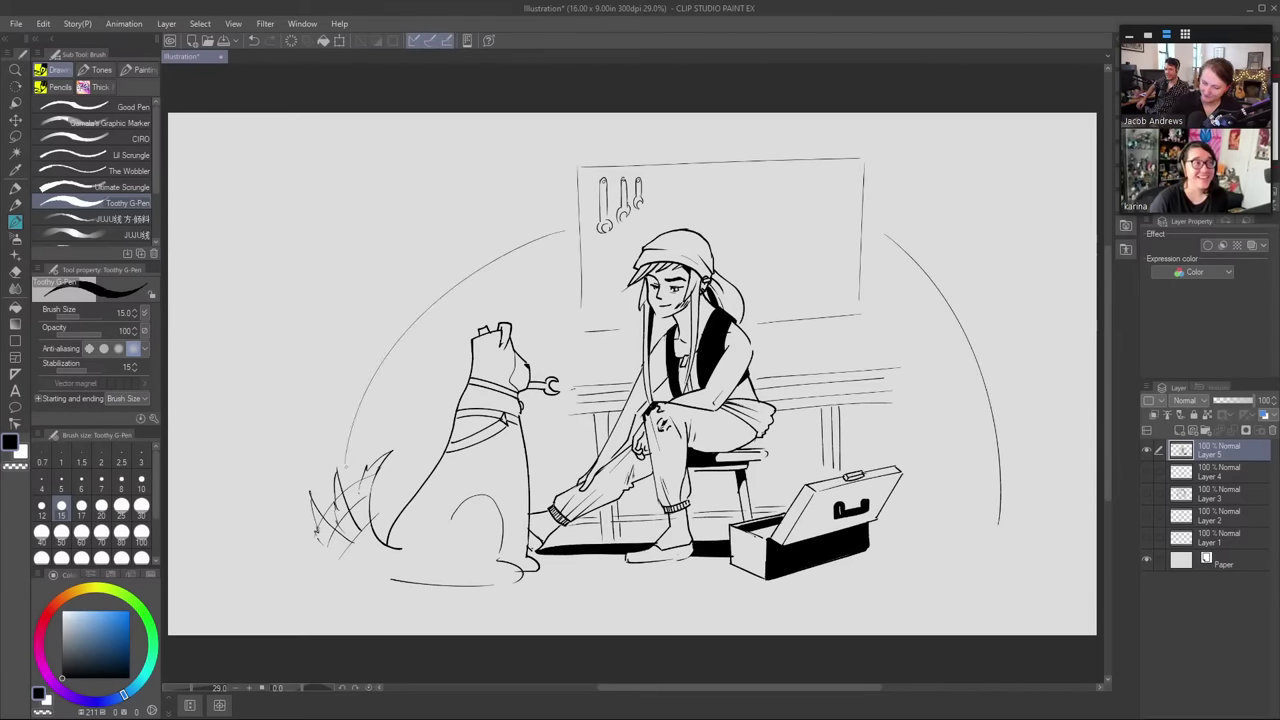
pyautogui.hotkey('ctrl', 'z')
pyautogui.moveTo(568, 207)
pyautogui.mouseDown()
pyautogui.moveTo(472, 253)
pyautogui.moveTo(376, 430)
pyautogui.mouseUp()
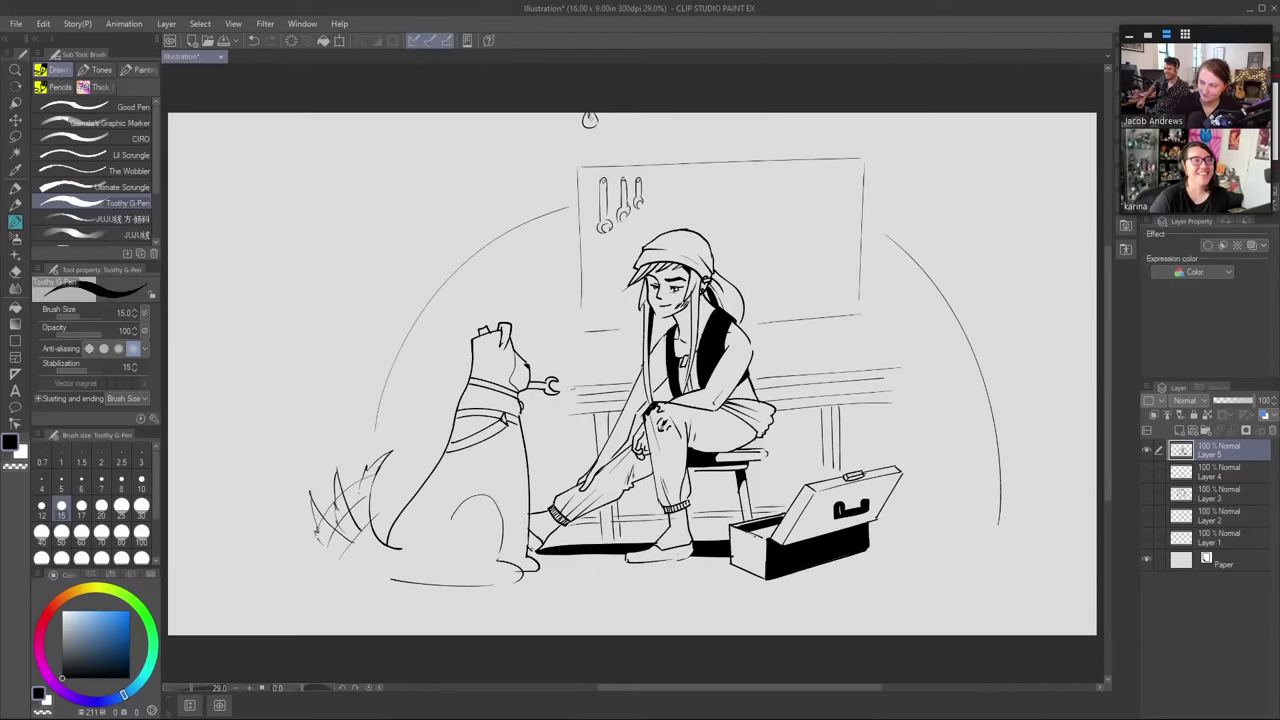
# - Ink a small hanging light bulb with short rays above the wall board, and a bent desk lamp and small box on the workbench
pyautogui.moveTo(575, 121); pyautogui.dragTo(572, 137)
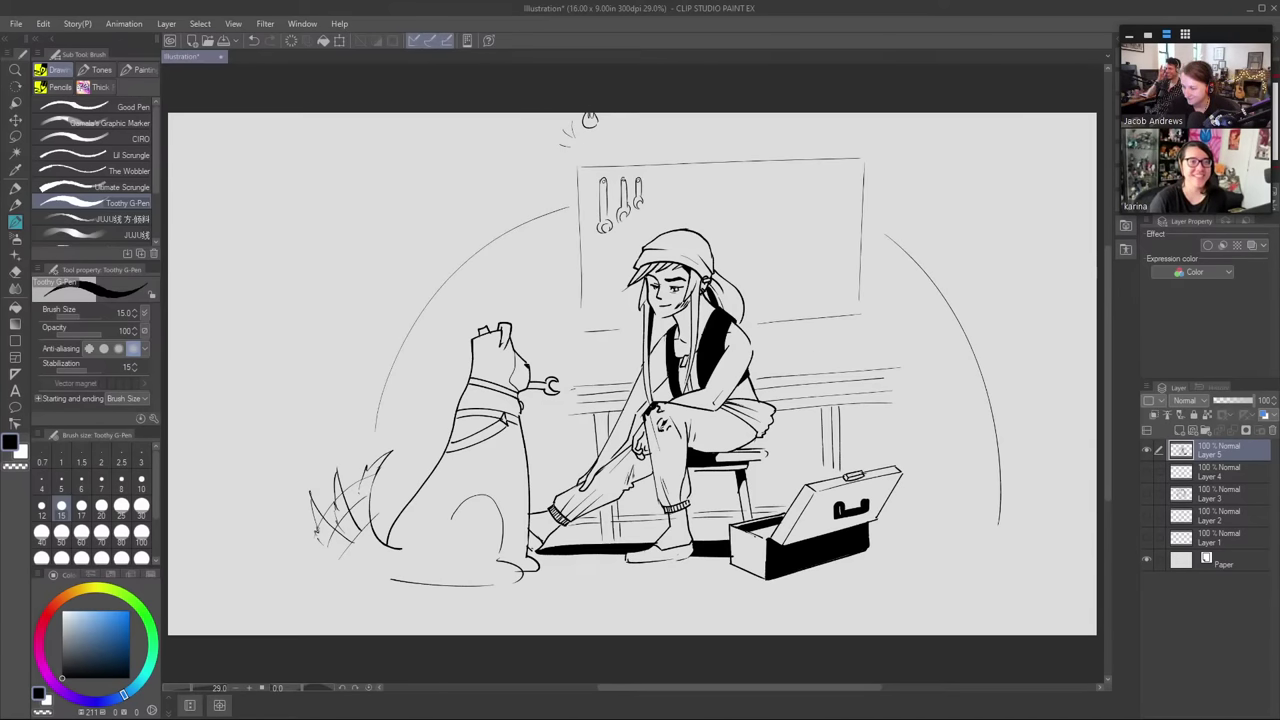
pyautogui.moveTo(812, 332)
pyautogui.mouseDown()
pyautogui.moveTo(849, 325)
pyautogui.moveTo(849, 356)
pyautogui.moveTo(814, 360)
pyautogui.moveTo(801, 266)
pyautogui.moveTo(771, 284)
pyautogui.moveTo(793, 294)
pyautogui.moveTo(772, 288)
pyautogui.moveTo(800, 294)
pyautogui.moveTo(836, 369)
pyautogui.mouseUp()
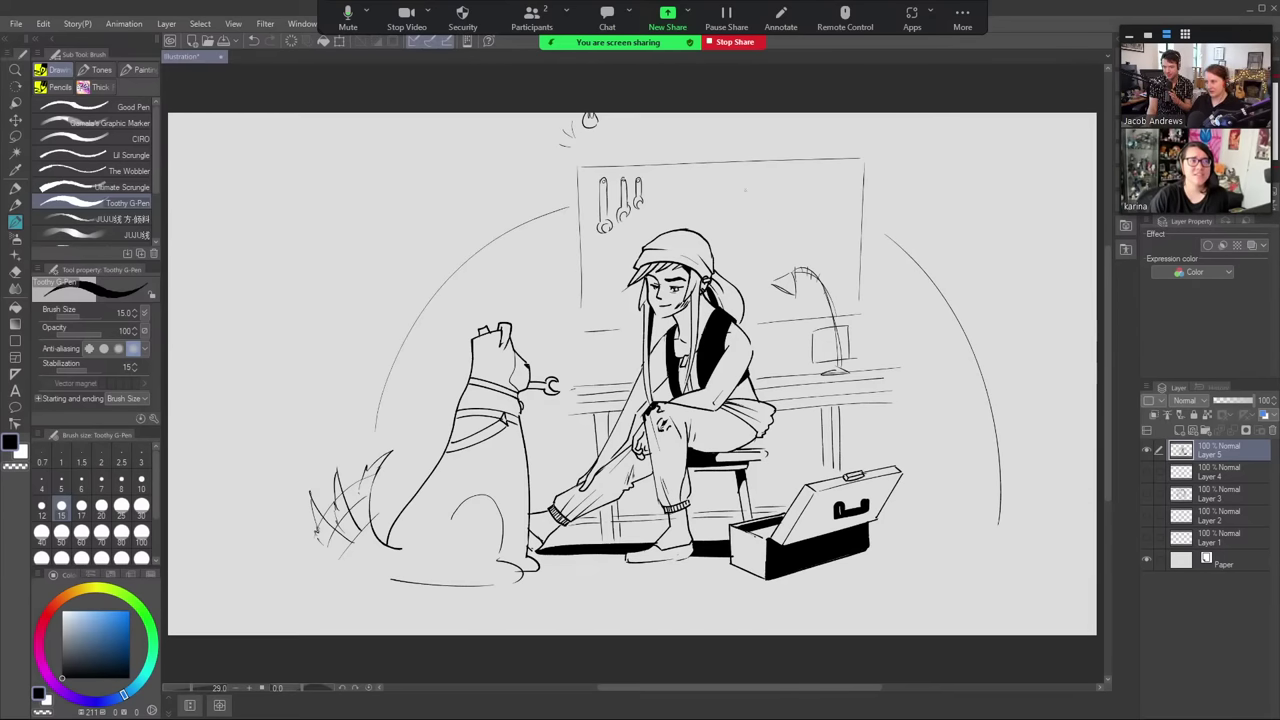
# - Stop sharing the screen in the Zoom meeting
pyautogui.click(733, 42)
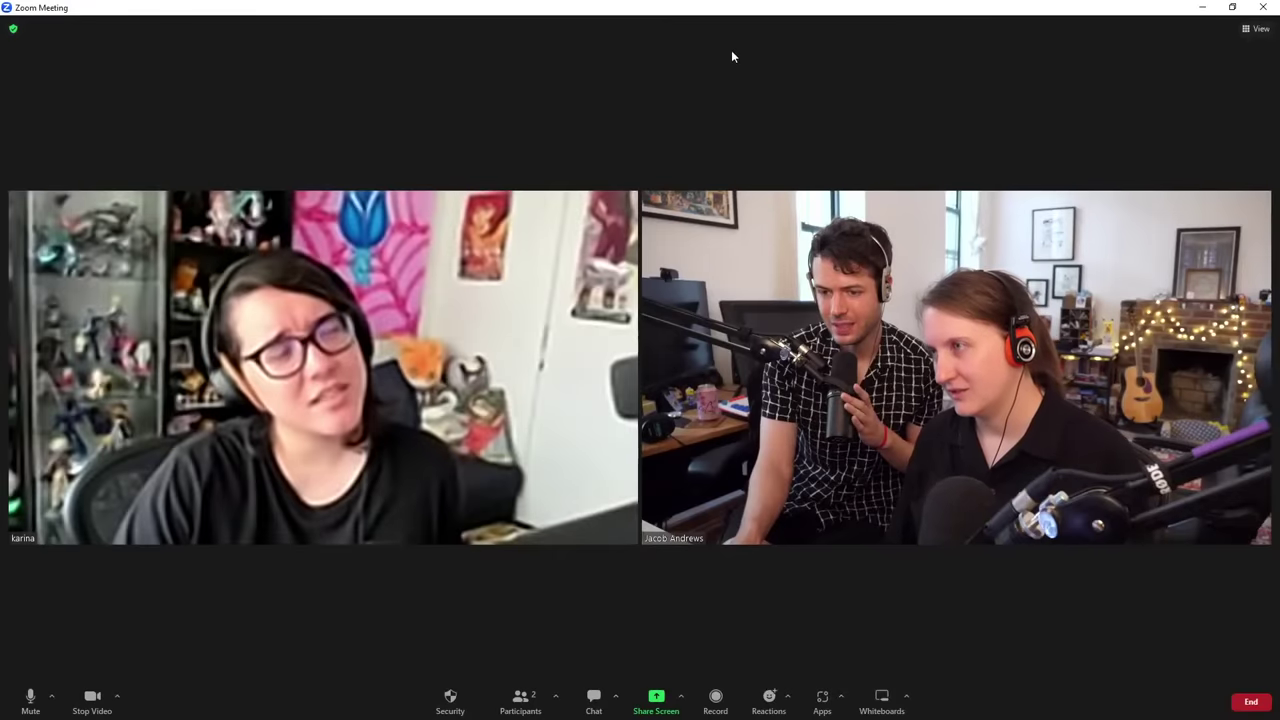
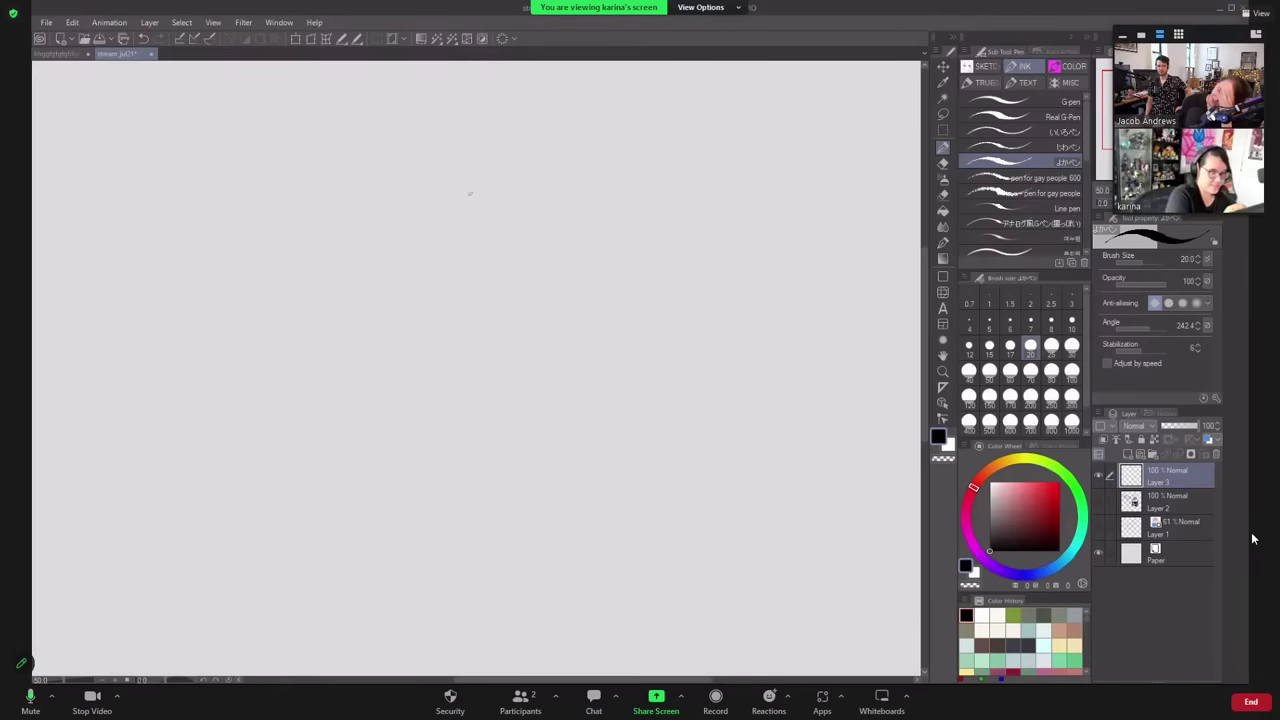
# - Choose the あかつき鉛筆 pencil from the sketch brushes, discarding the CIRO test stroke
pyautogui.click(998, 68)
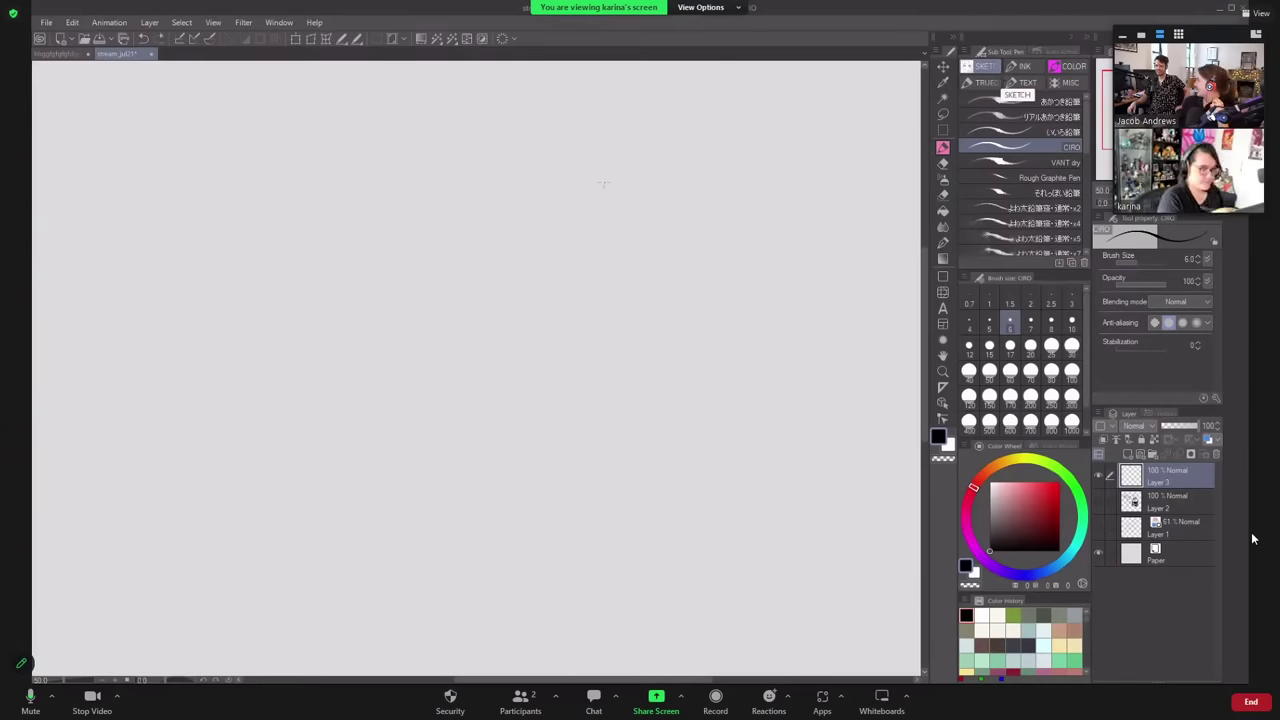
pyautogui.moveTo(590, 250); pyautogui.dragTo(660, 340)
pyautogui.hotkey('ctrl', 'z')
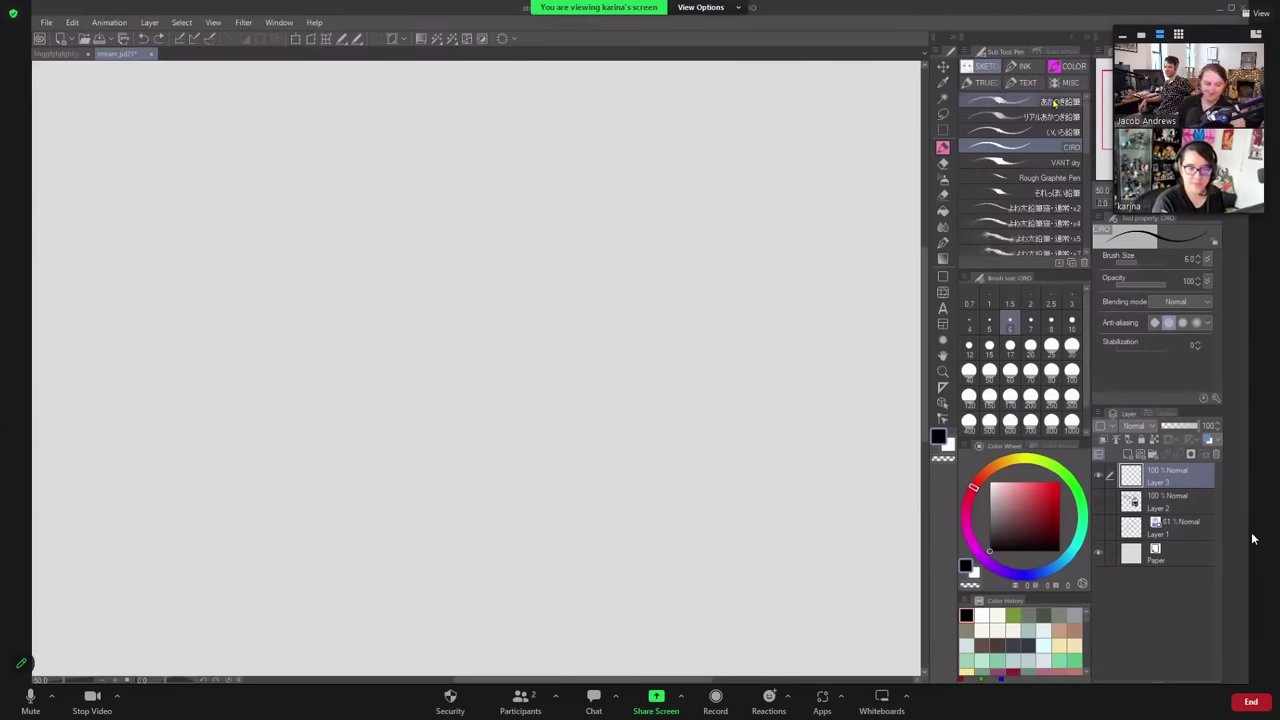
pyautogui.click(1040, 103)
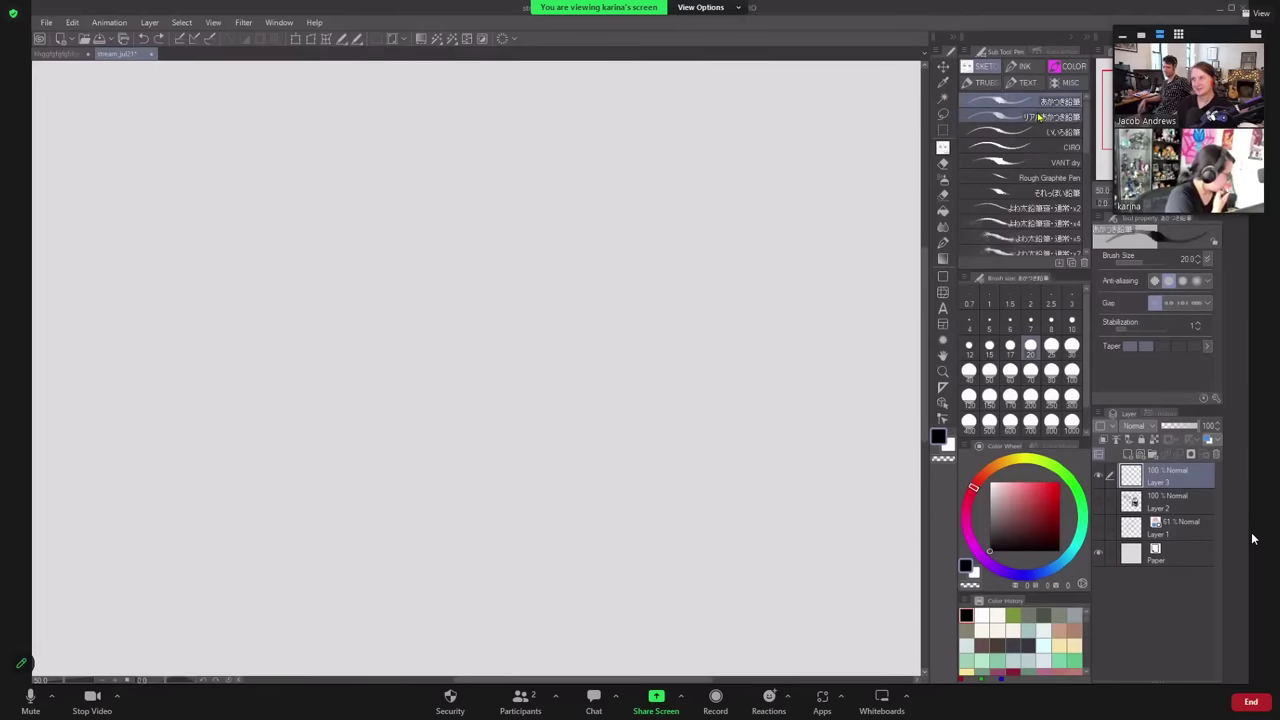
pyautogui.moveTo(448, 250)
pyautogui.mouseDown()
pyautogui.moveTo(583, 186)
pyautogui.moveTo(609, 209)
pyautogui.mouseUp()
pyautogui.hotkey('ctrl', 'z')
pyautogui.moveTo(440, 268)
pyautogui.mouseDown()
pyautogui.moveTo(476, 230)
pyautogui.moveTo(587, 203)
pyautogui.mouseUp()
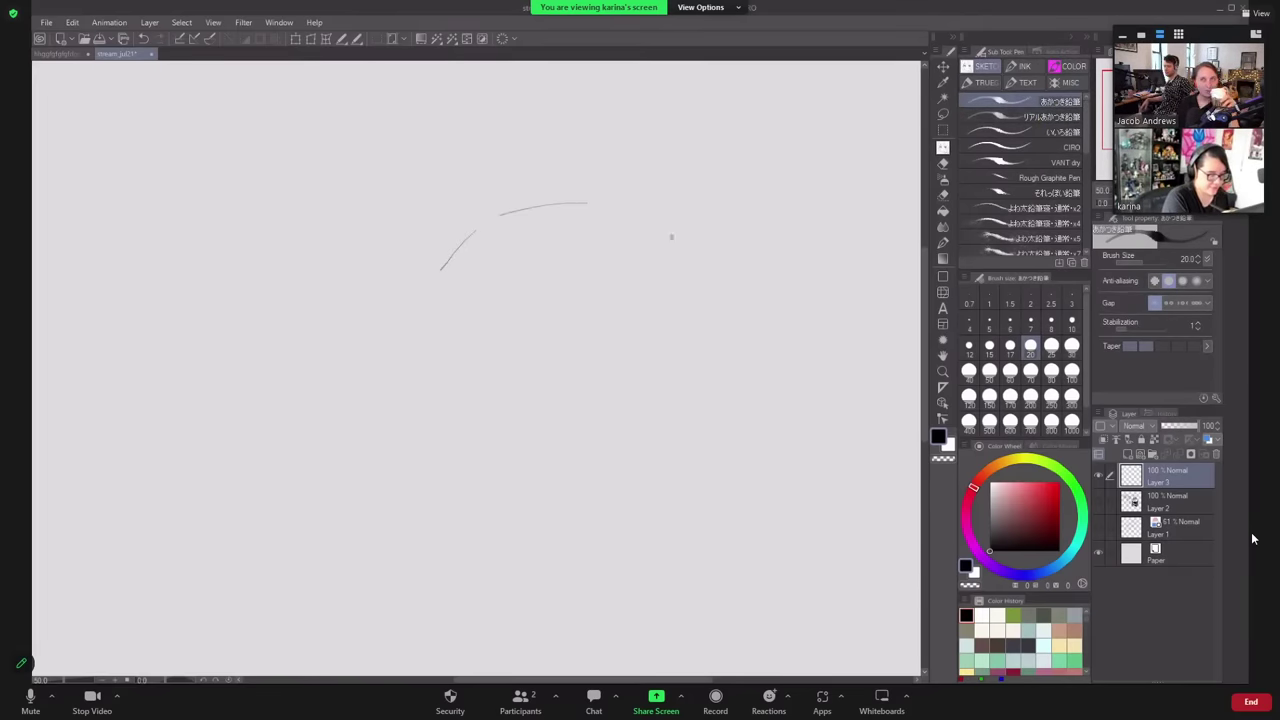
pyautogui.moveTo(490, 218); pyautogui.dragTo(414, 290)
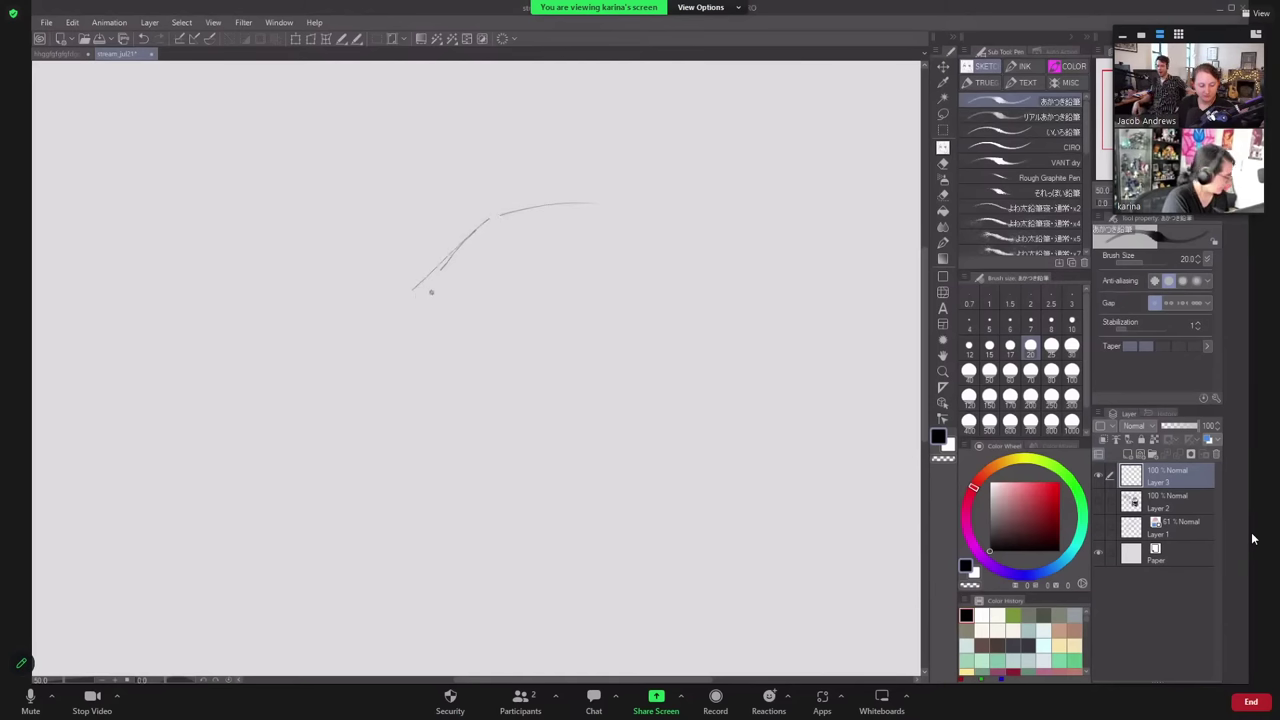
# - Undo the trial arcs and, with brush size 10, lightly rough out the figure's head, neck and torso
pyautogui.click(1071, 322)
pyautogui.hotkey('ctrl', 'z')
pyautogui.hotkey('ctrl', 'z')
pyautogui.hotkey('ctrl', 'z')
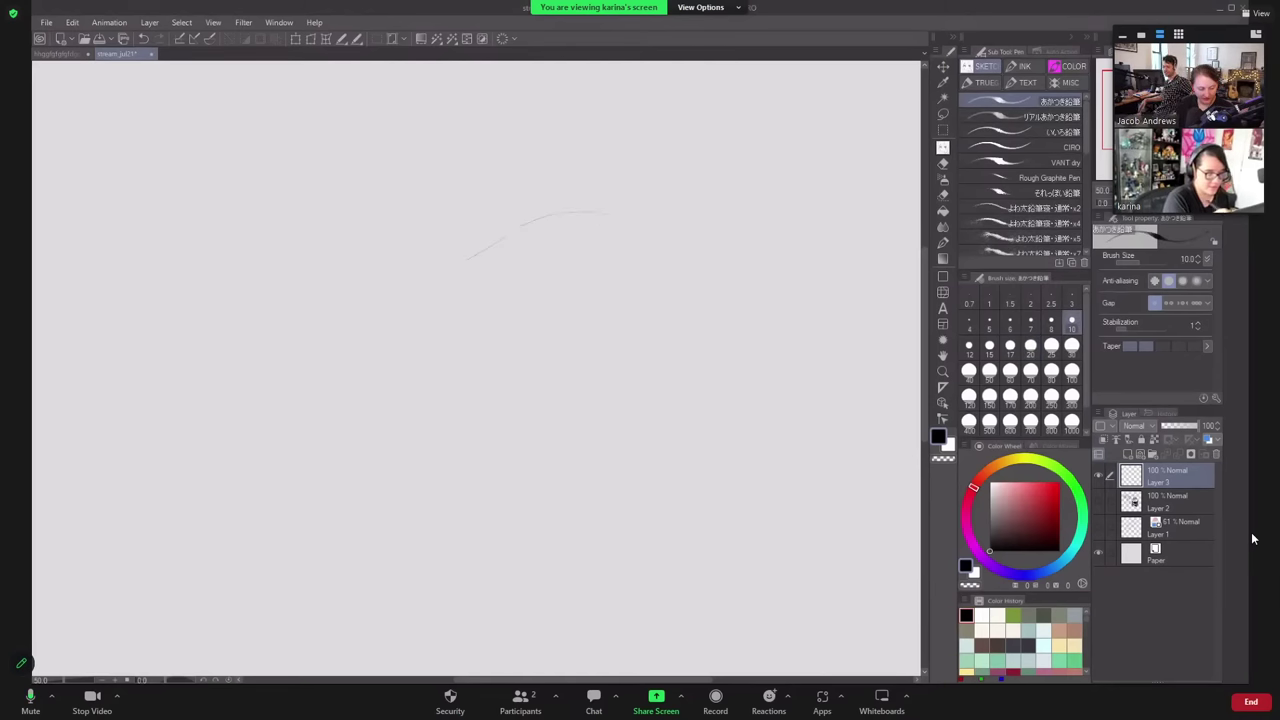
pyautogui.hotkey('ctrl', 'z')
pyautogui.moveTo(539, 222); pyautogui.dragTo(576, 220)
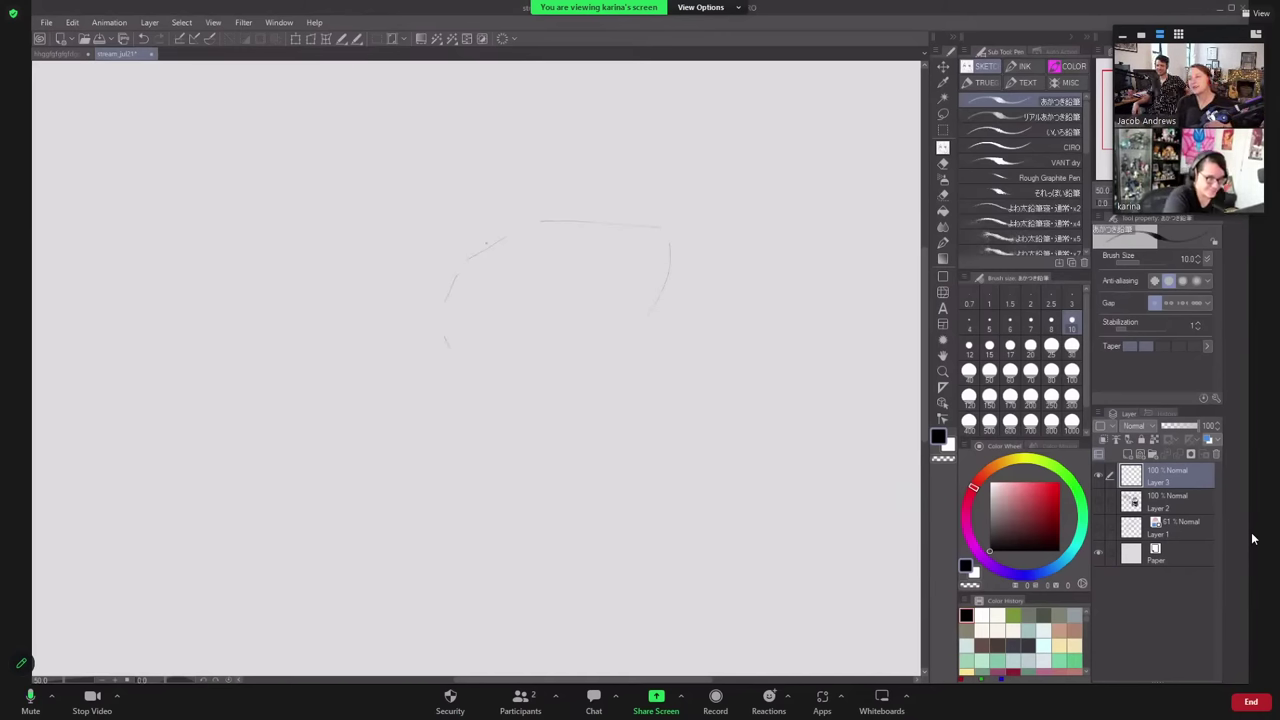
pyautogui.moveTo(447, 323); pyautogui.dragTo(450, 382)
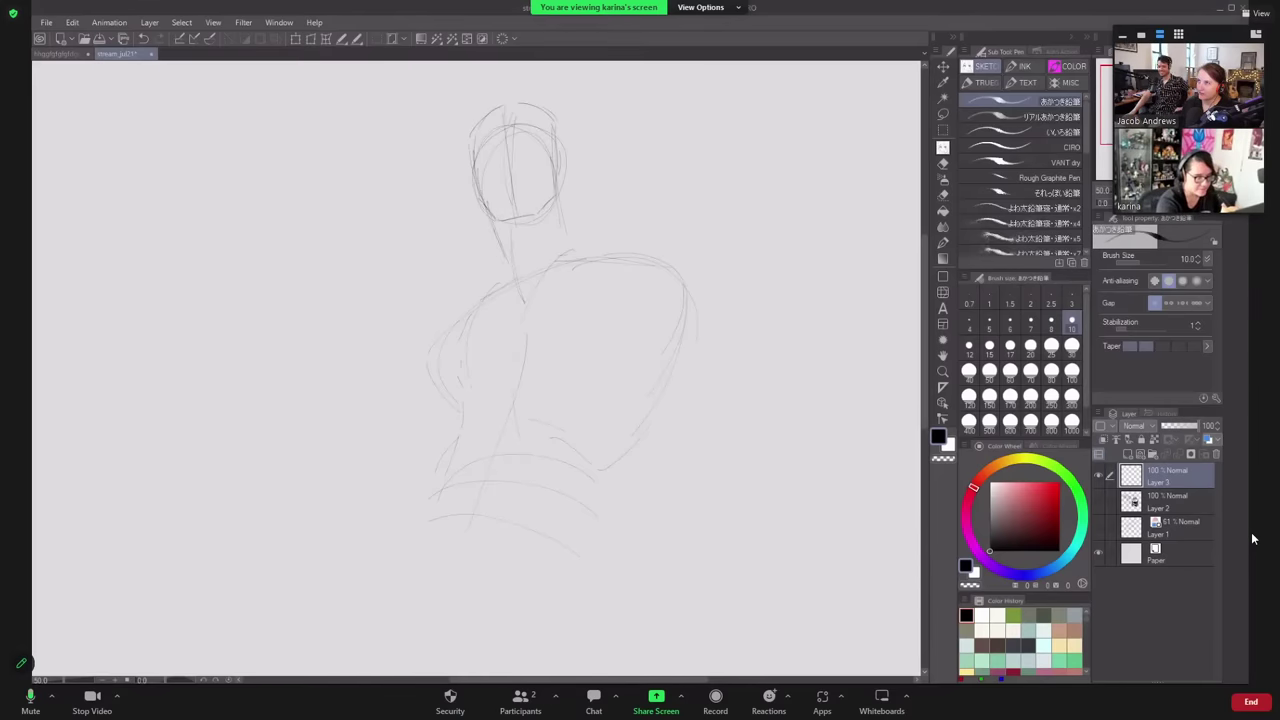
# - Lasso the head sketch, scale it down to about 85% and rotate it about 2°, then deselect
pyautogui.click(943, 121)
pyautogui.moveTo(577, 229)
pyautogui.mouseDown()
pyautogui.moveTo(480, 271)
pyautogui.moveTo(625, 128)
pyautogui.moveTo(606, 99)
pyautogui.moveTo(594, 110)
pyautogui.mouseUp()
pyautogui.click(296, 41)
pyautogui.moveTo(613, 118)
pyautogui.mouseDown()
pyautogui.moveTo(609, 134)
pyautogui.moveTo(631, 112)
pyautogui.moveTo(634, 122)
pyautogui.mouseUp()
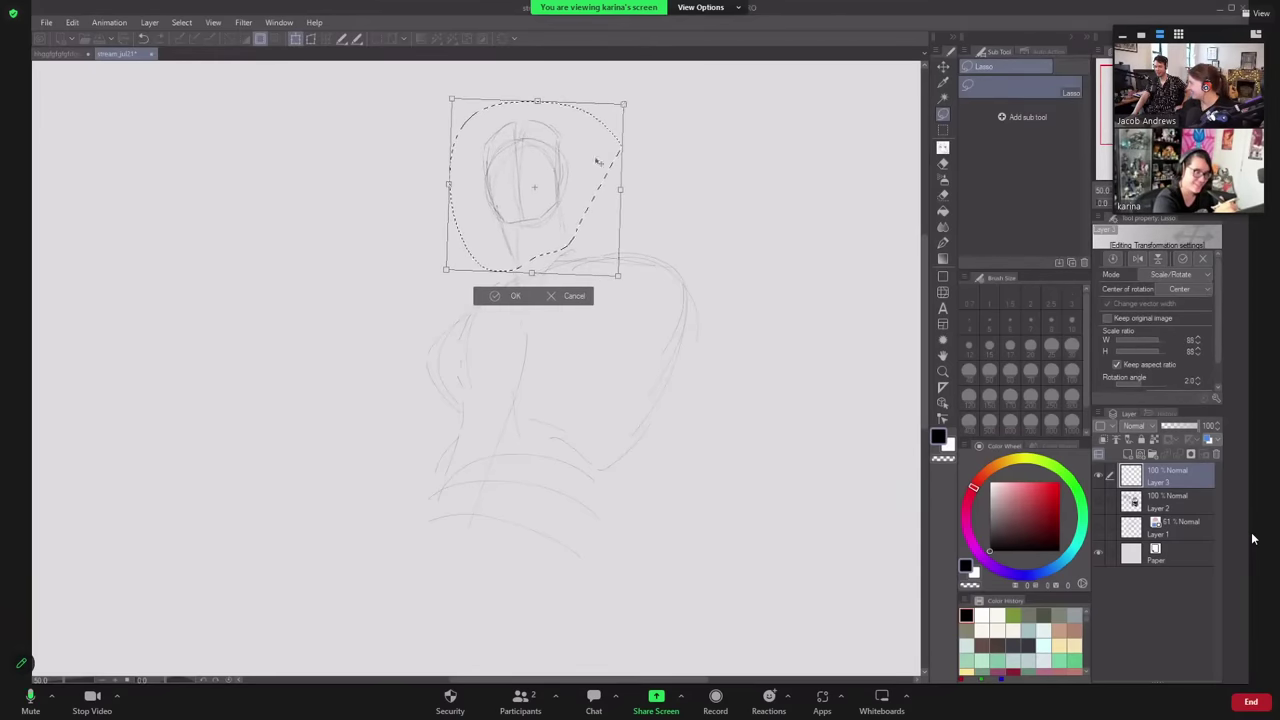
pyautogui.click(512, 295)
pyautogui.click(941, 144)
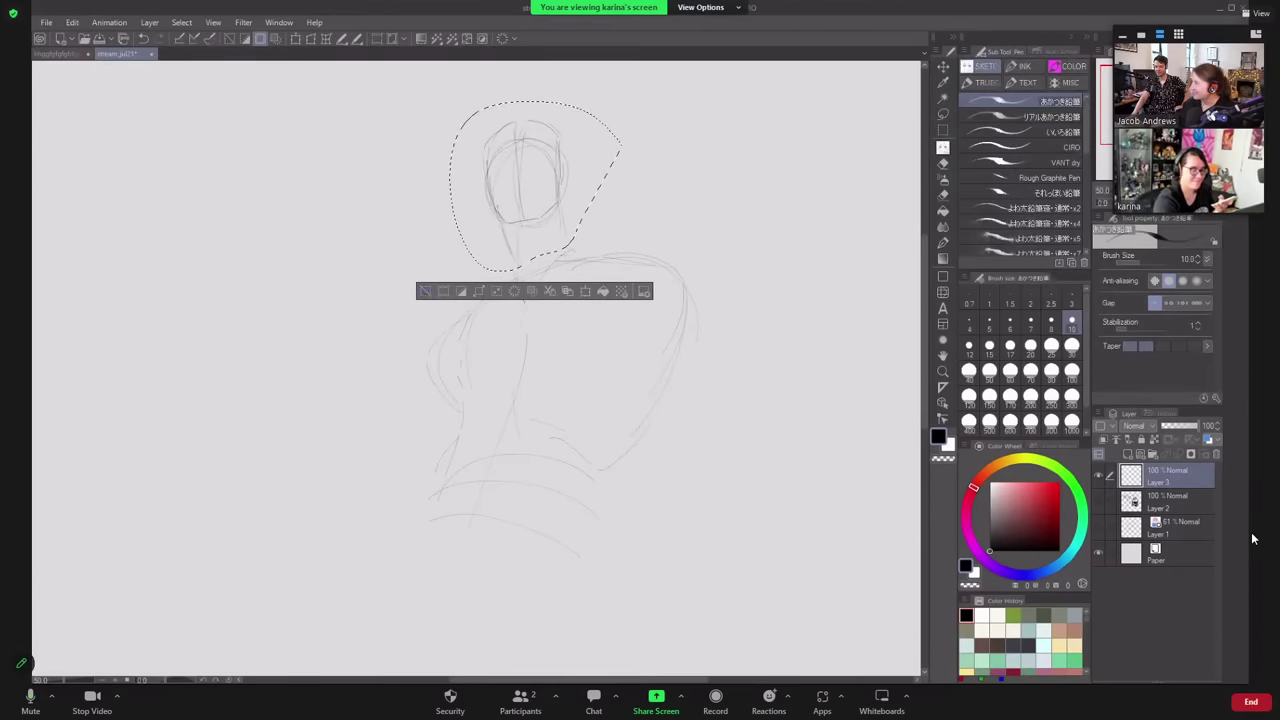
pyautogui.click(428, 292)
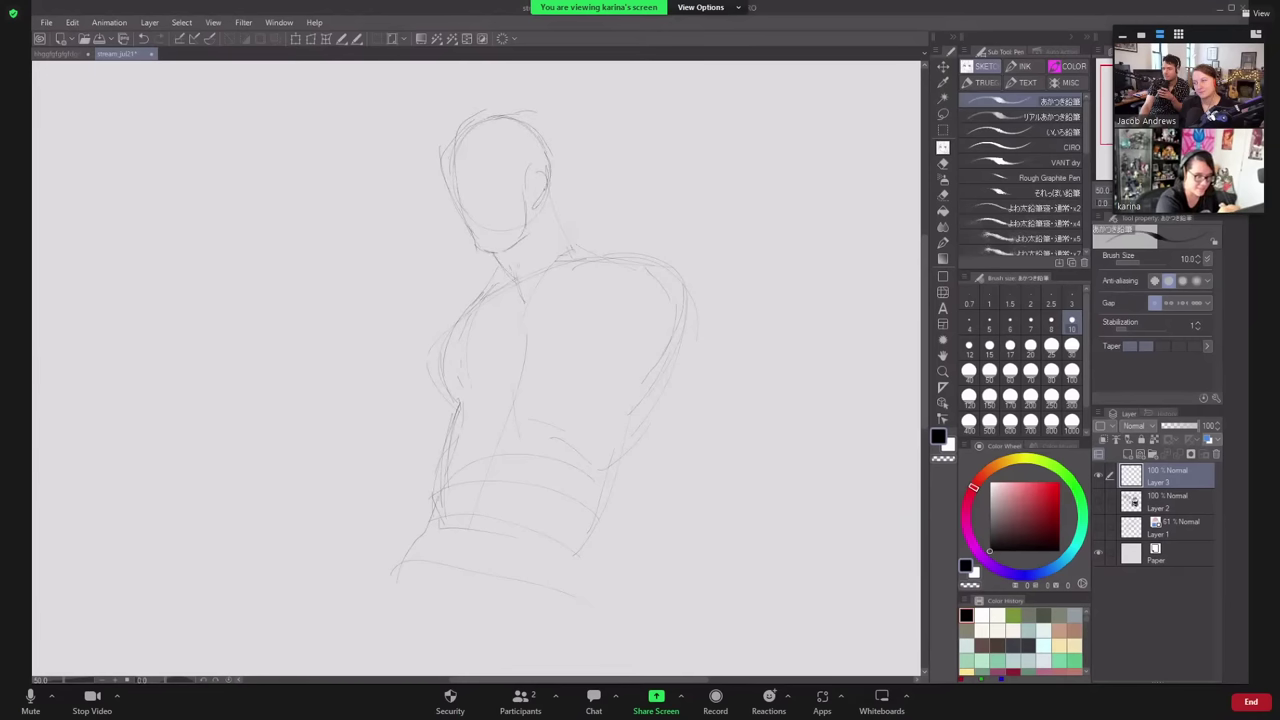
# - Set the brush size to 20, darken the neck, shoulder and back contour, and add the head's curved guide lines
pyautogui.click(1030, 345)
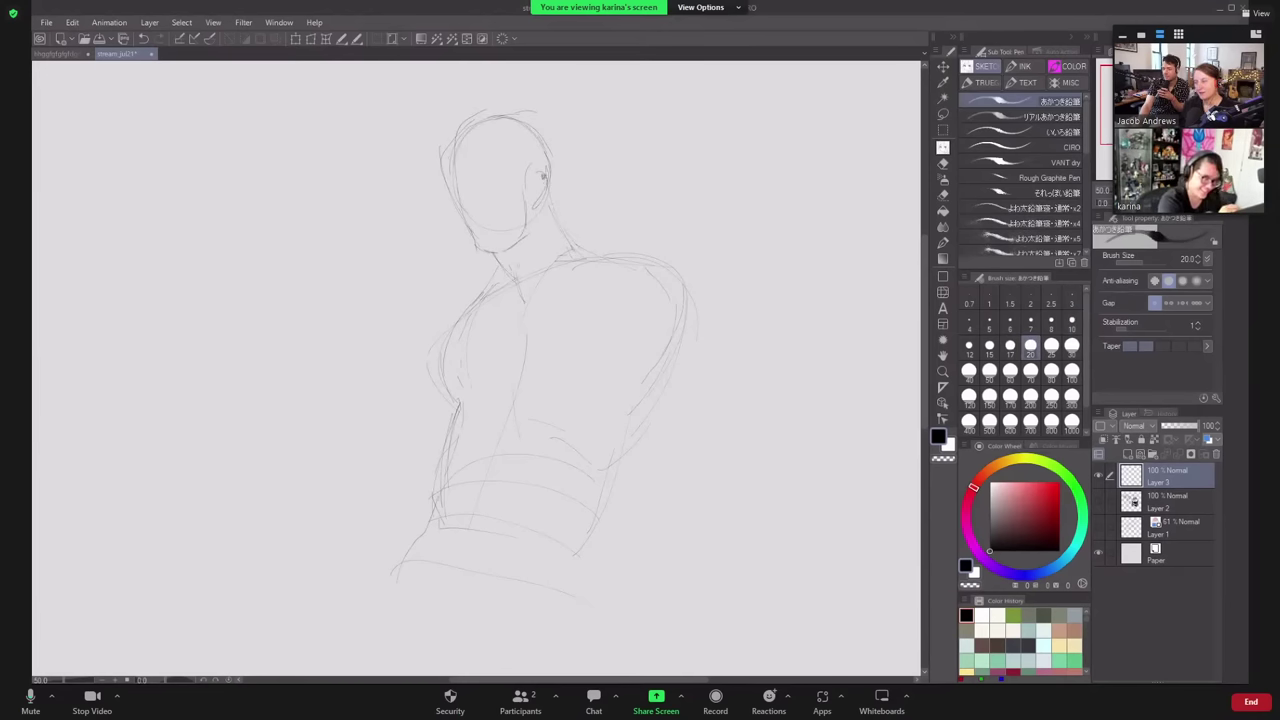
pyautogui.moveTo(543, 177)
pyautogui.mouseDown()
pyautogui.moveTo(574, 250)
pyautogui.moveTo(616, 257)
pyautogui.moveTo(692, 318)
pyautogui.moveTo(622, 440)
pyautogui.moveTo(580, 598)
pyautogui.mouseUp()
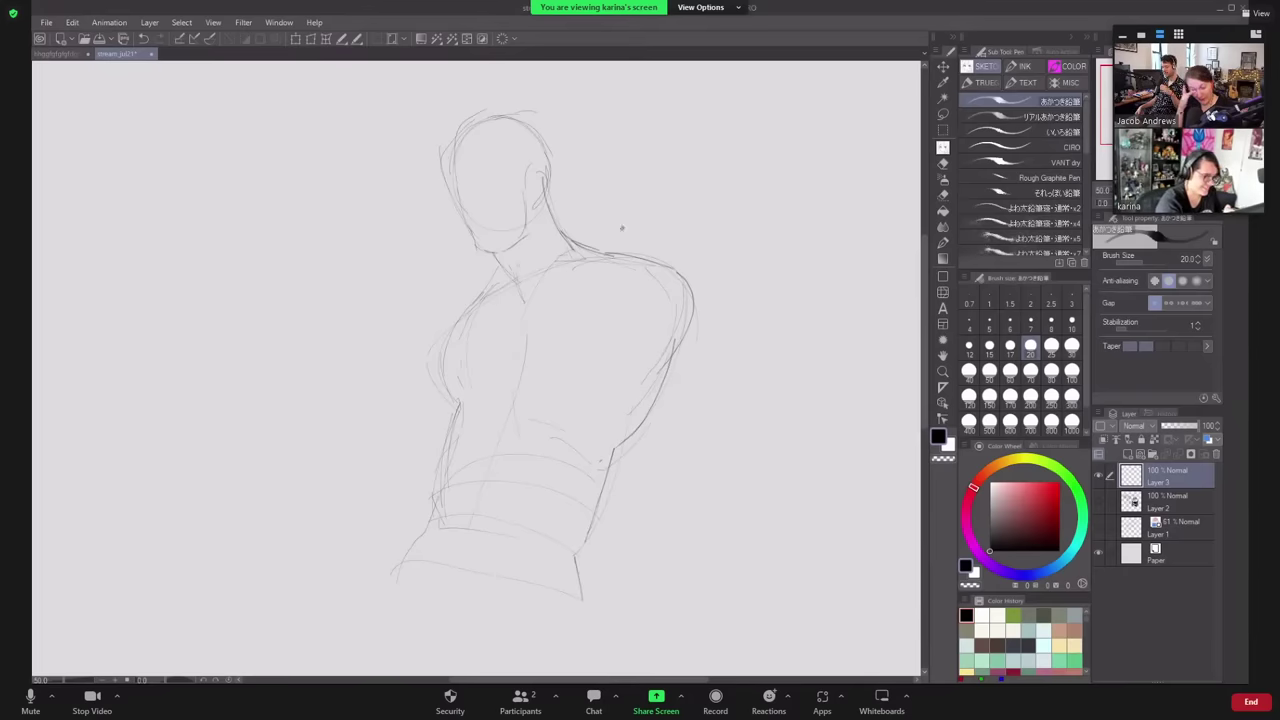
pyautogui.moveTo(440, 162); pyautogui.dragTo(508, 192)
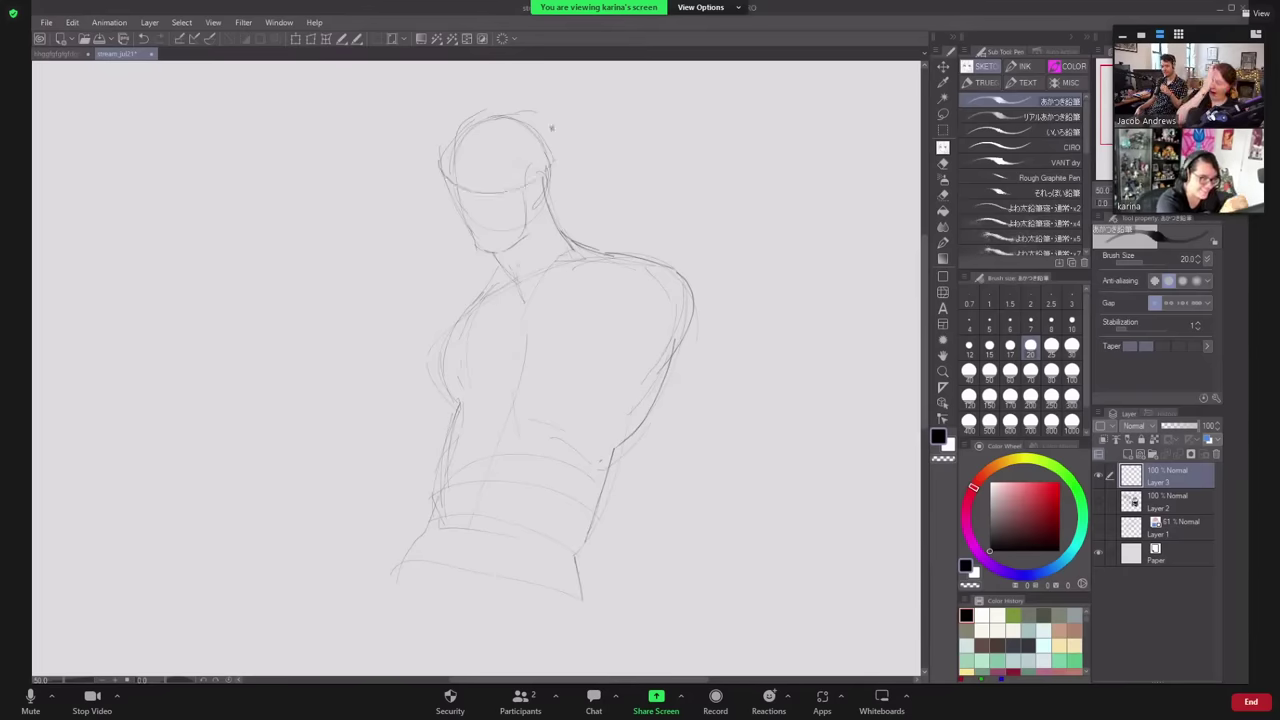
pyautogui.moveTo(465, 120); pyautogui.dragTo(468, 178)
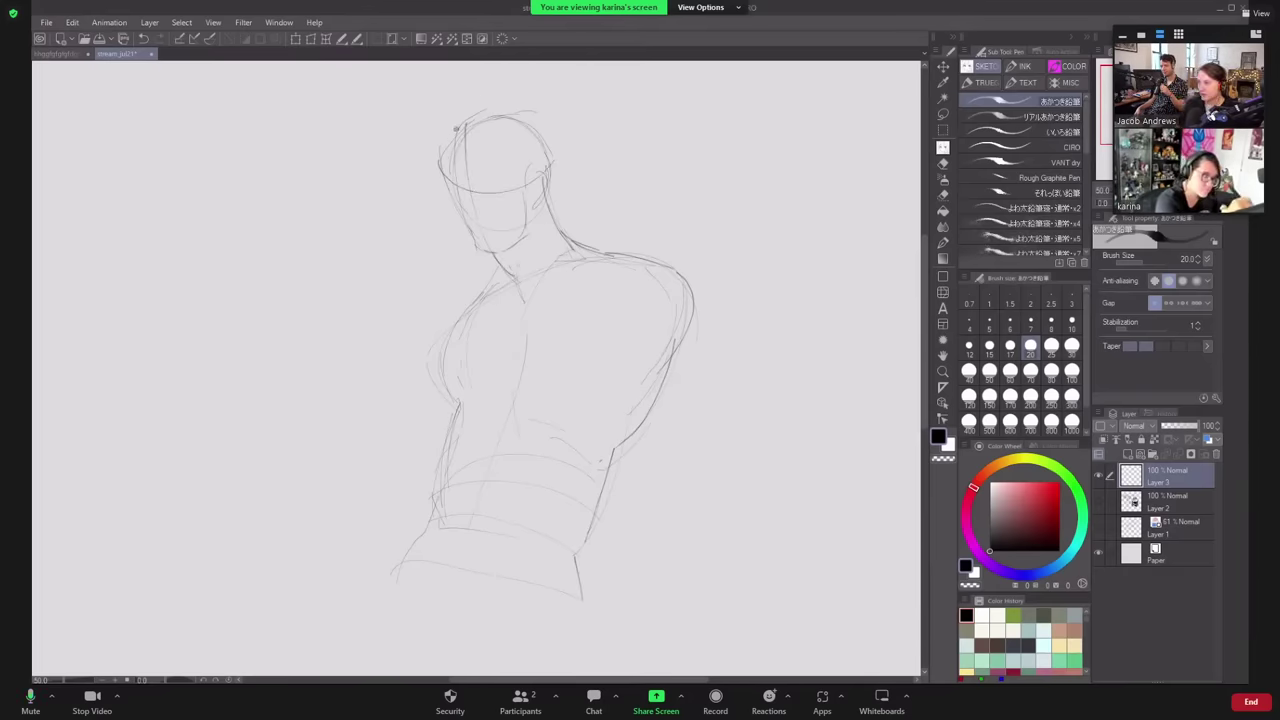
# - Strengthen the head's outline with darker strokes around the skull, face, jaw and ear
pyautogui.moveTo(455, 127)
pyautogui.mouseDown()
pyautogui.moveTo(443, 181)
pyautogui.moveTo(457, 186)
pyautogui.moveTo(443, 215)
pyautogui.moveTo(464, 195)
pyautogui.moveTo(452, 189)
pyautogui.moveTo(451, 206)
pyautogui.moveTo(474, 250)
pyautogui.moveTo(519, 236)
pyautogui.moveTo(553, 171)
pyautogui.mouseUp()
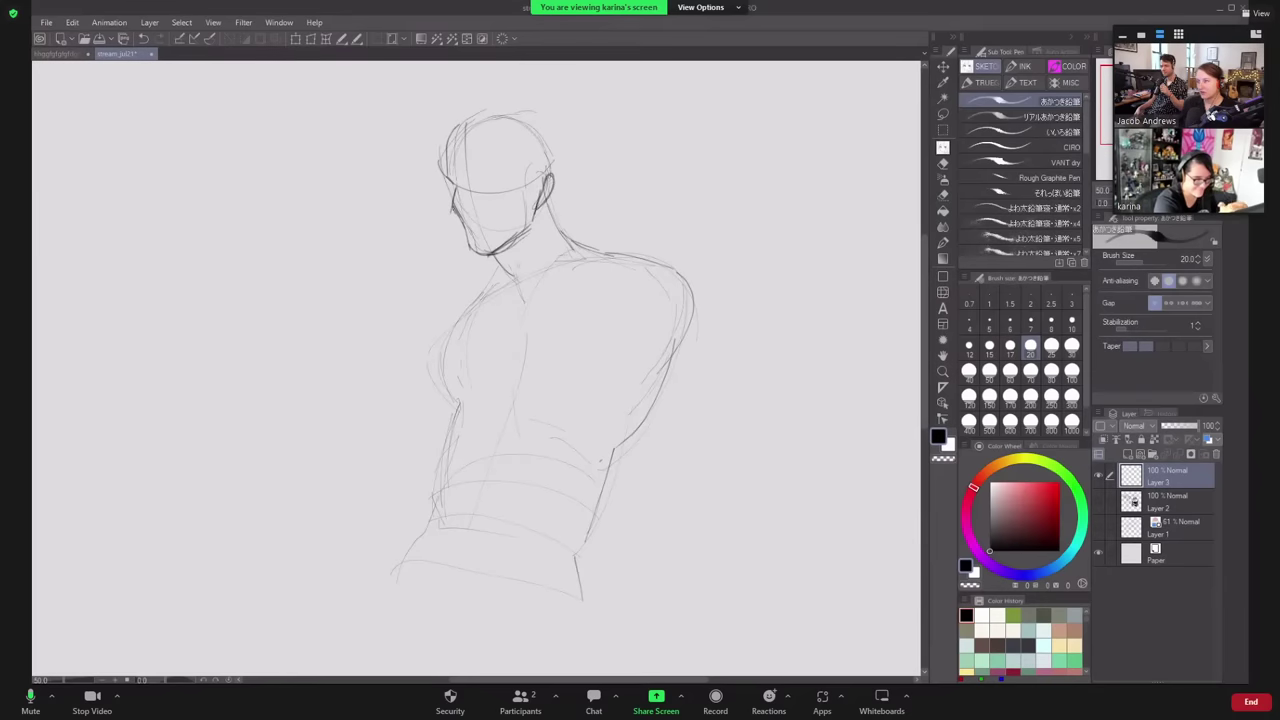
pyautogui.moveTo(455, 208)
pyautogui.mouseDown()
pyautogui.moveTo(447, 140)
pyautogui.moveTo(506, 110)
pyautogui.moveTo(542, 128)
pyautogui.moveTo(549, 200)
pyautogui.mouseUp()
pyautogui.moveTo(545, 145); pyautogui.dragTo(553, 178)
pyautogui.moveTo(476, 122); pyautogui.dragTo(470, 158)
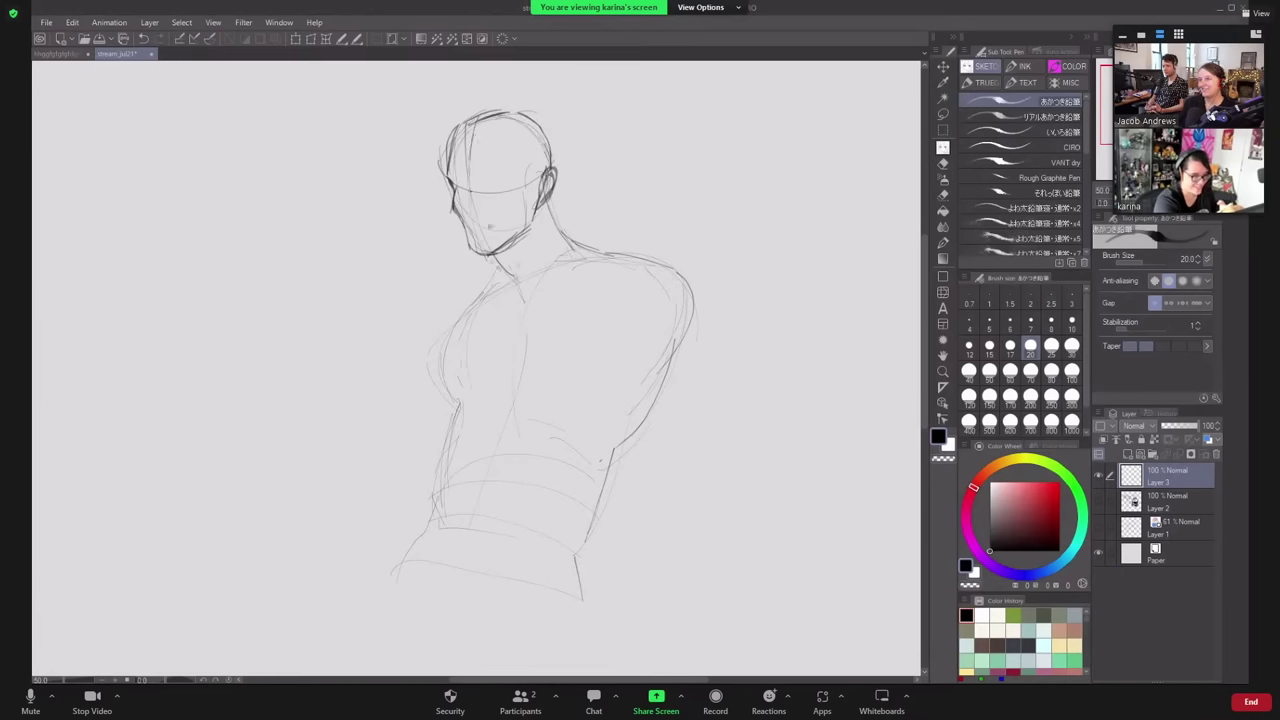
# - Darken the front and back lines of the neck and the contour of the chest
pyautogui.moveTo(484, 252); pyautogui.dragTo(496, 272)
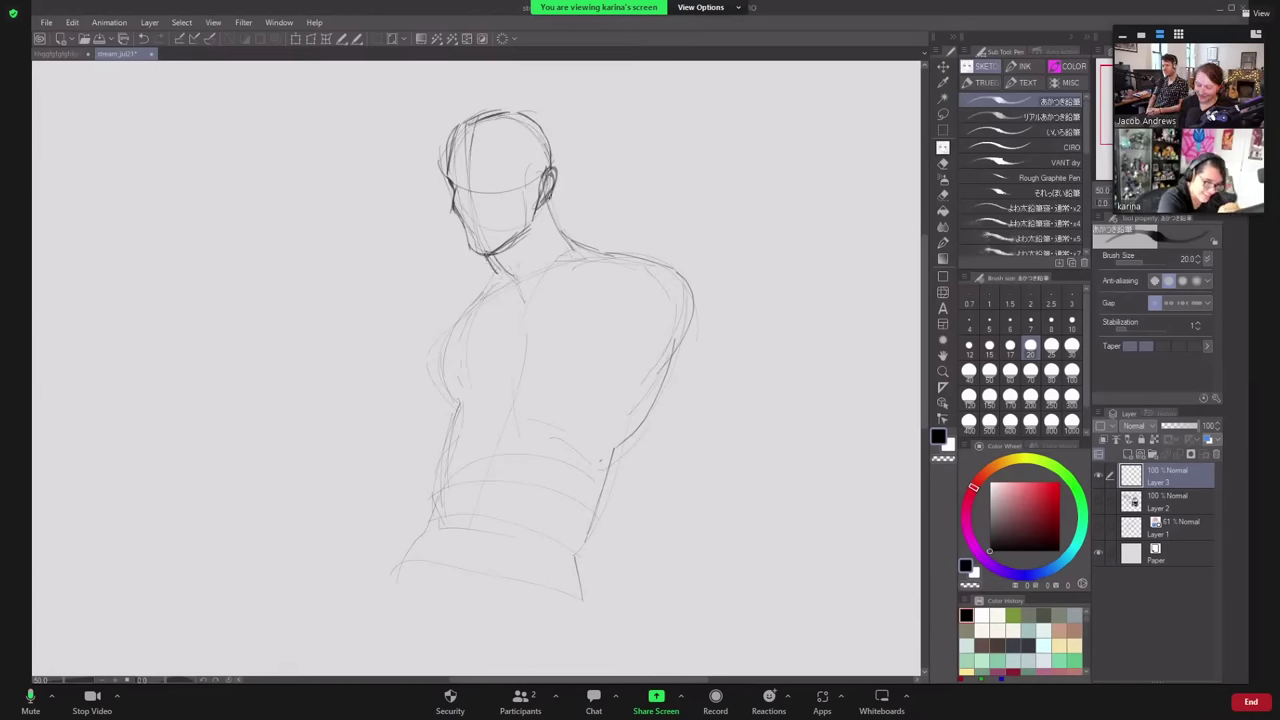
pyautogui.moveTo(549, 196); pyautogui.dragTo(570, 246)
pyautogui.moveTo(551, 204); pyautogui.dragTo(577, 252)
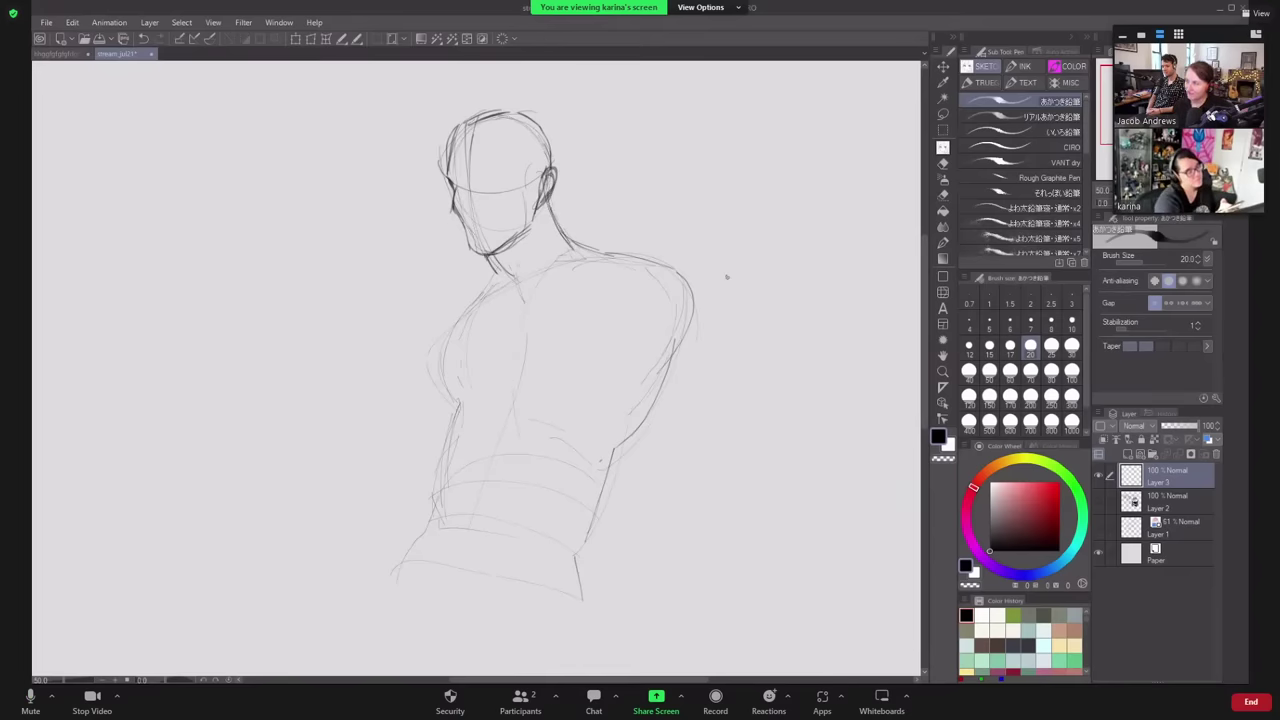
pyautogui.moveTo(447, 330); pyautogui.dragTo(434, 376)
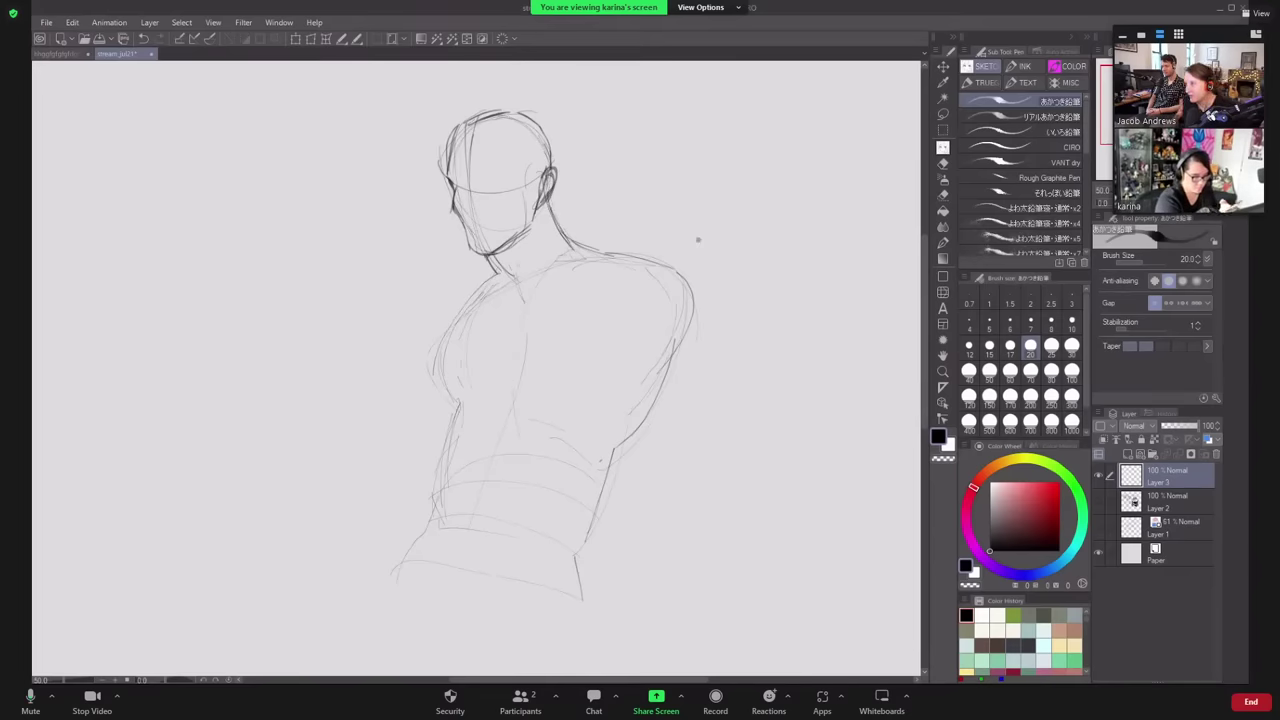
# - Lasso the head and neck, shrink them to about 91%, tilt them about 7° counterclockwise, and deselect
pyautogui.press('m')
pyautogui.moveTo(632, 212)
pyautogui.mouseDown()
pyautogui.moveTo(394, 209)
pyautogui.moveTo(600, 238)
pyautogui.mouseUp()
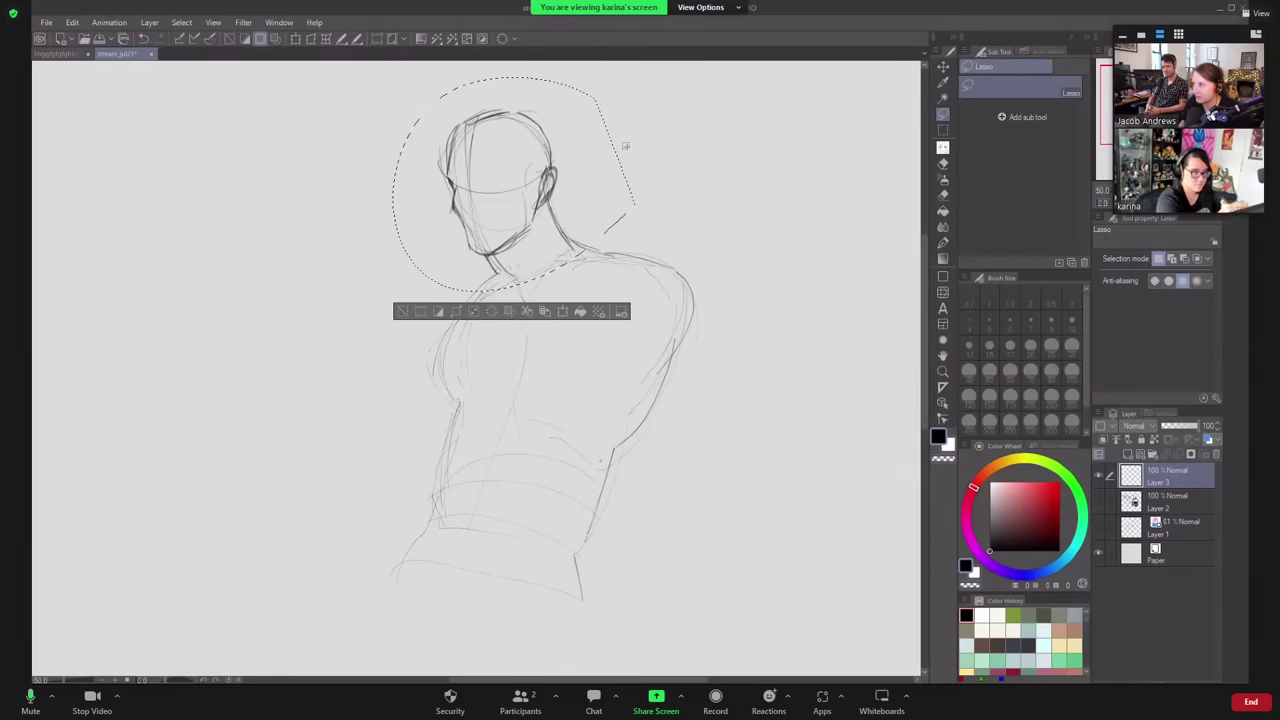
pyautogui.click(296, 40)
pyautogui.moveTo(634, 180); pyautogui.dragTo(601, 198)
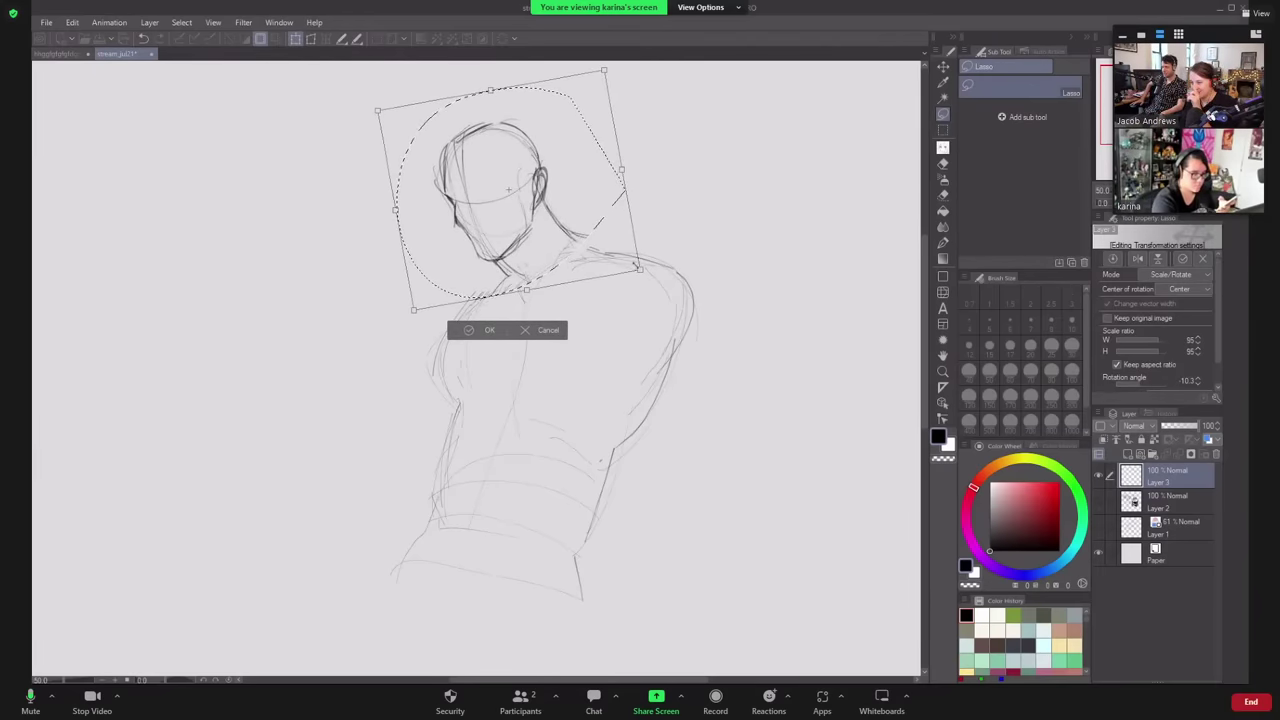
pyautogui.moveTo(637, 266); pyautogui.dragTo(632, 238)
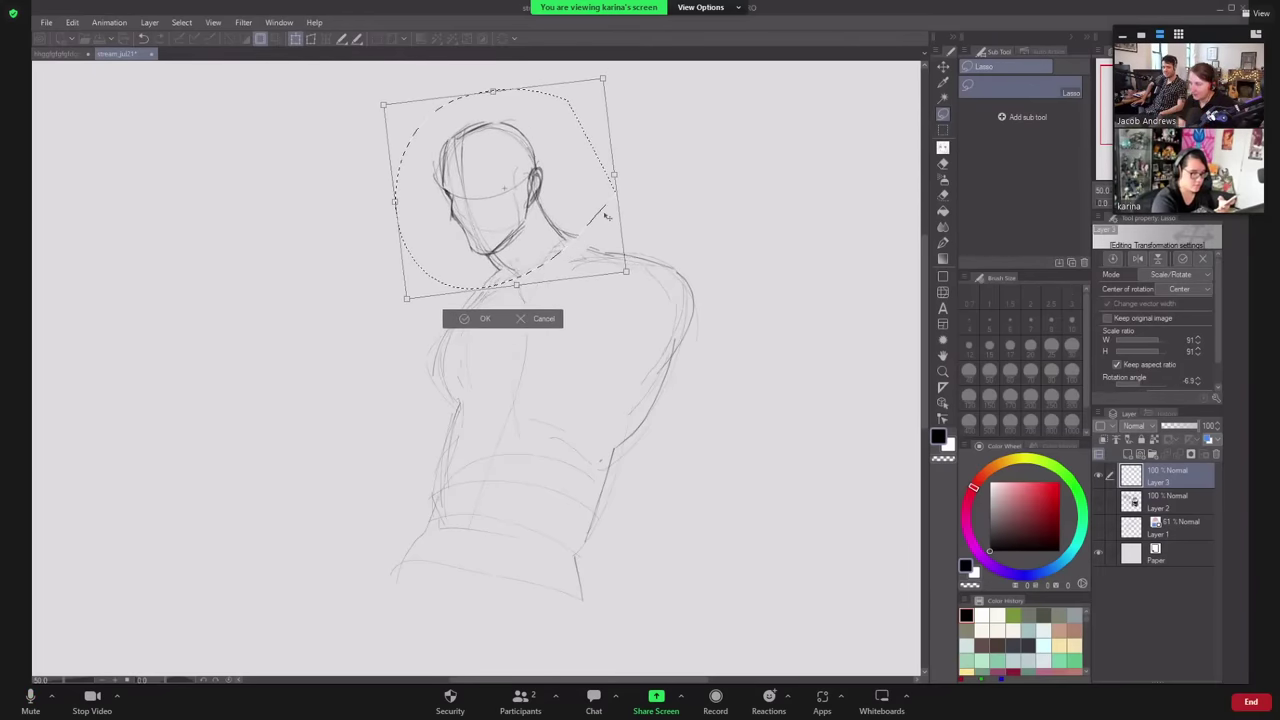
pyautogui.click(485, 318)
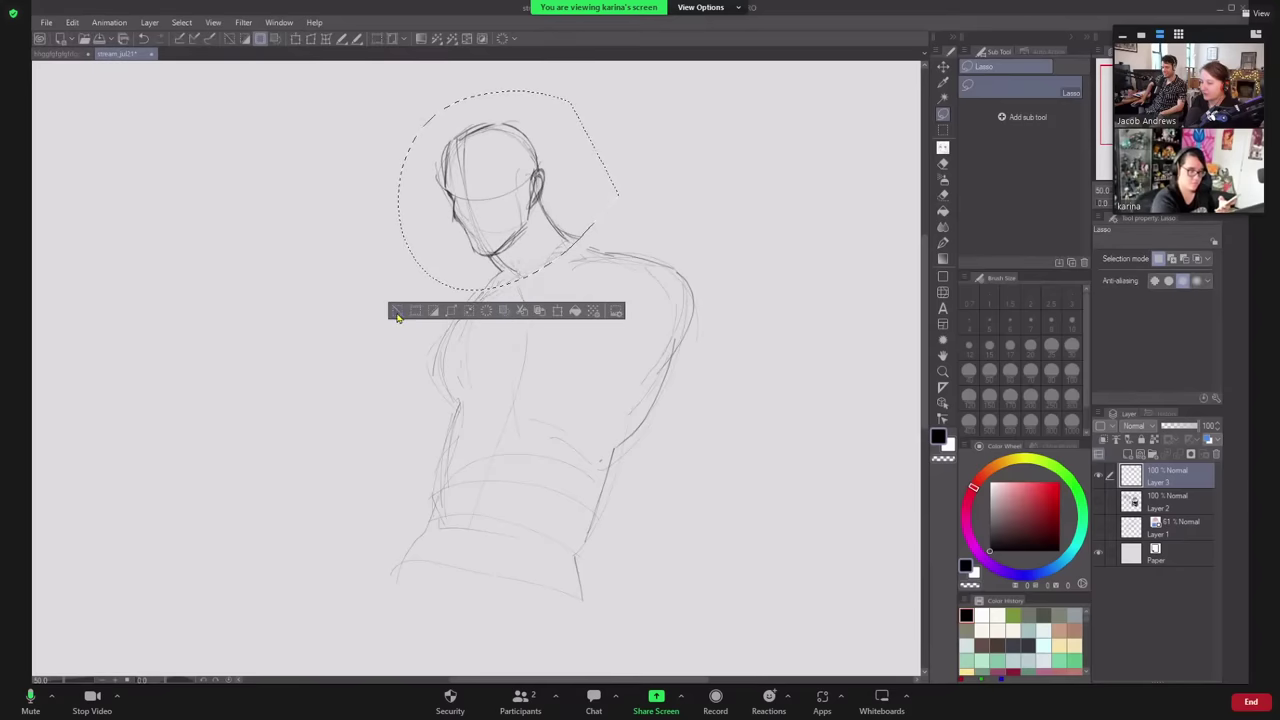
pyautogui.click(396, 317)
# - Reconnect the back of the neck to the shoulder and sketch a large circle for the near shoulder
pyautogui.press('p')
pyautogui.moveTo(542, 188)
pyautogui.mouseDown()
pyautogui.moveTo(577, 240)
pyautogui.moveTo(680, 302)
pyautogui.moveTo(661, 381)
pyautogui.moveTo(637, 272)
pyautogui.moveTo(615, 377)
pyautogui.moveTo(663, 275)
pyautogui.moveTo(605, 380)
pyautogui.mouseUp()
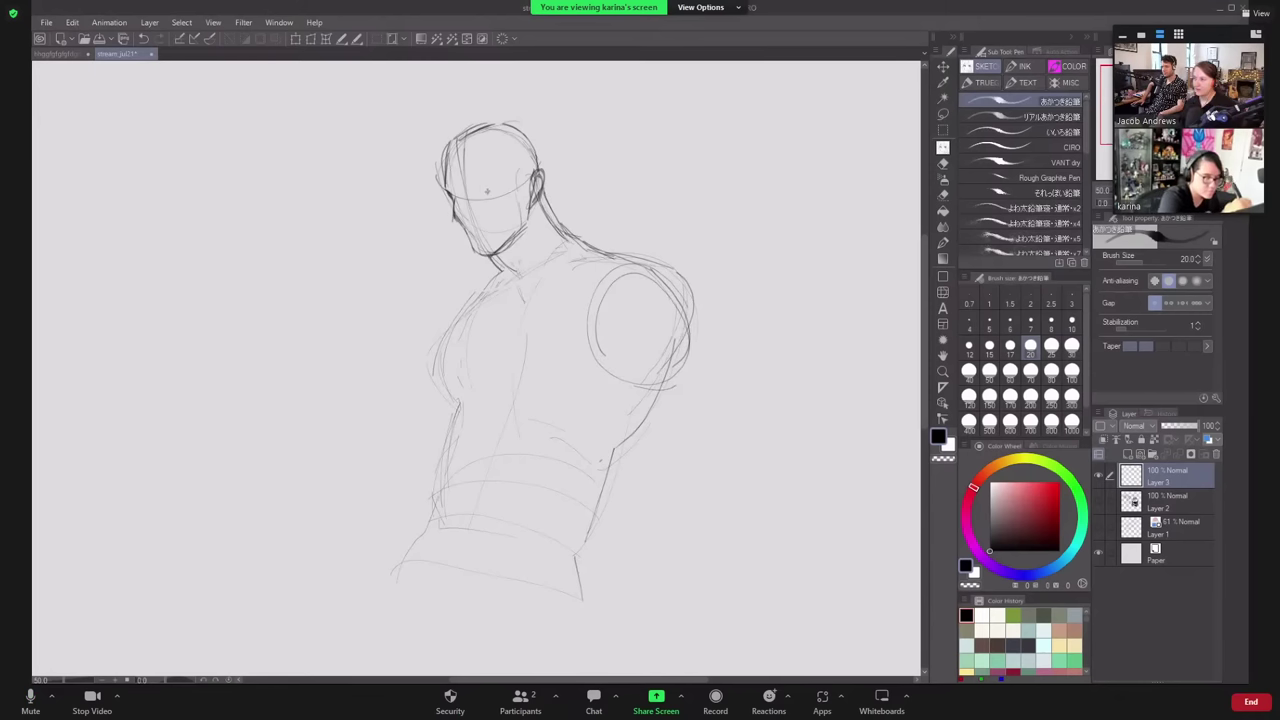
# - Define the jaw and chin, add the curved line across the lower face, and reinforce the skull's outline
pyautogui.moveTo(458, 220)
pyautogui.mouseDown()
pyautogui.moveTo(486, 262)
pyautogui.moveTo(520, 236)
pyautogui.moveTo(528, 190)
pyautogui.moveTo(489, 246)
pyautogui.mouseUp()
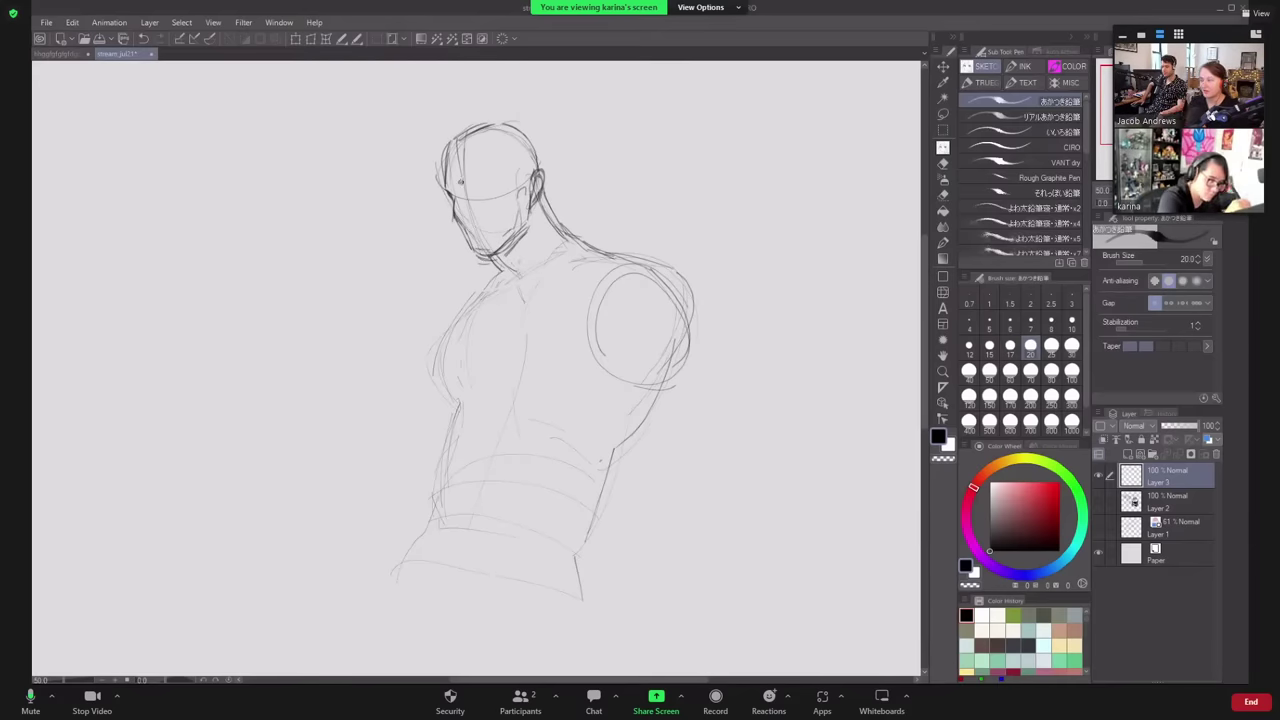
pyautogui.moveTo(442, 166)
pyautogui.mouseDown()
pyautogui.moveTo(447, 191)
pyautogui.moveTo(468, 202)
pyautogui.moveTo(466, 226)
pyautogui.moveTo(510, 238)
pyautogui.moveTo(456, 234)
pyautogui.moveTo(480, 264)
pyautogui.moveTo(508, 258)
pyautogui.moveTo(529, 221)
pyautogui.mouseUp()
pyautogui.moveTo(447, 201)
pyautogui.mouseDown()
pyautogui.moveTo(454, 223)
pyautogui.moveTo(442, 142)
pyautogui.moveTo(496, 118)
pyautogui.mouseUp()
pyautogui.moveTo(500, 115)
pyautogui.mouseDown()
pyautogui.moveTo(534, 130)
pyautogui.moveTo(542, 156)
pyautogui.mouseUp()
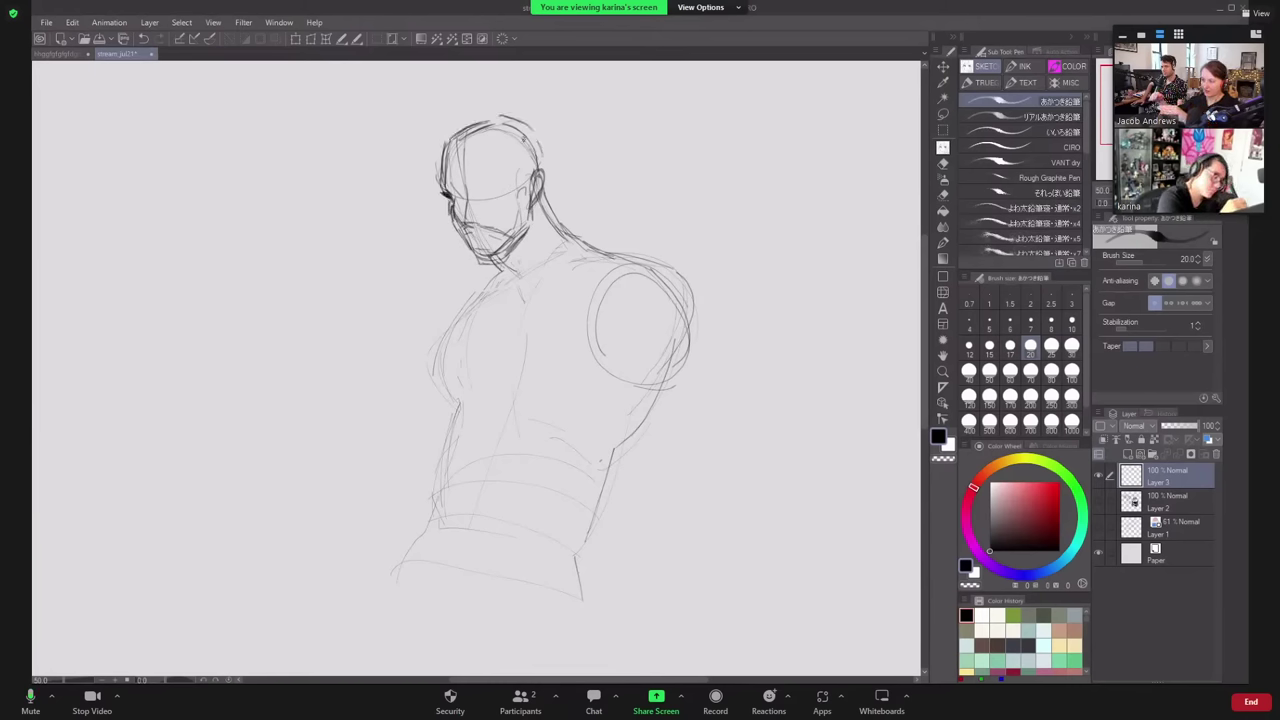
# - Sketch the hairline and hair around the top of the head, and darken the line down the back of the neck
pyautogui.moveTo(454, 139)
pyautogui.mouseDown()
pyautogui.moveTo(496, 134)
pyautogui.moveTo(517, 150)
pyautogui.moveTo(528, 204)
pyautogui.mouseUp()
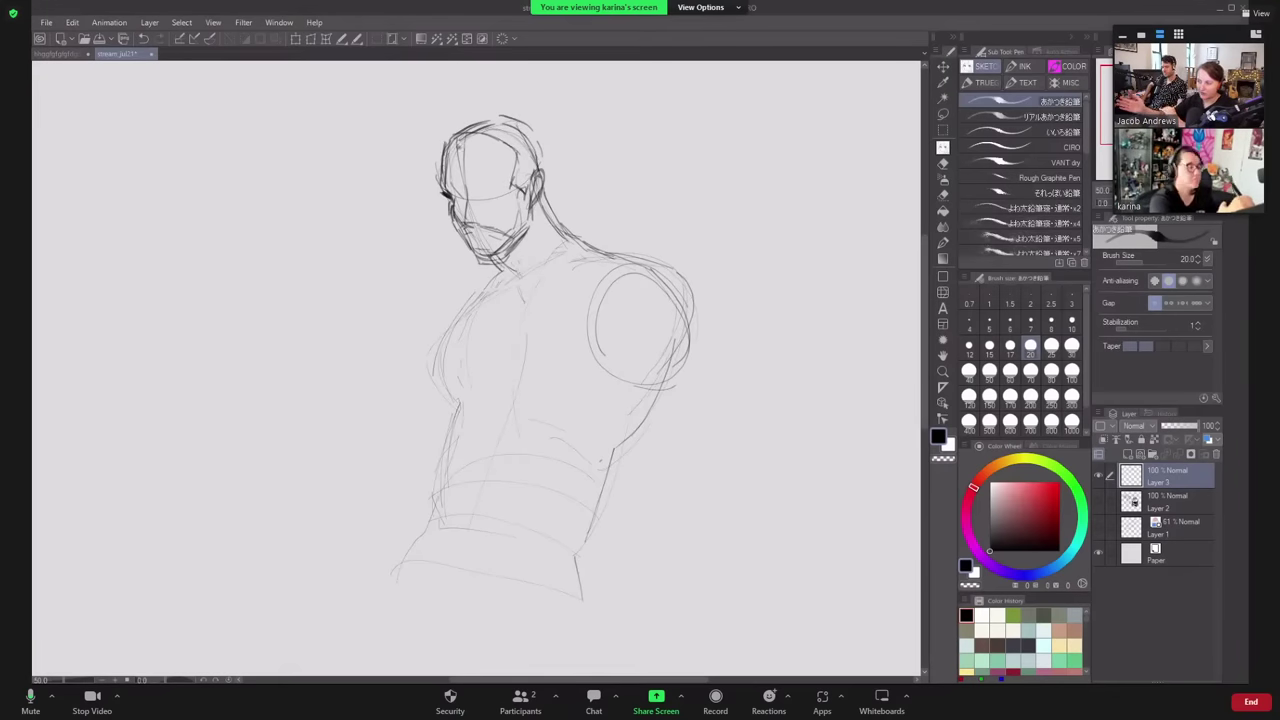
pyautogui.moveTo(450, 134)
pyautogui.mouseDown()
pyautogui.moveTo(464, 120)
pyautogui.moveTo(520, 118)
pyautogui.moveTo(524, 132)
pyautogui.mouseUp()
pyautogui.moveTo(502, 124)
pyautogui.mouseDown()
pyautogui.moveTo(522, 134)
pyautogui.moveTo(575, 260)
pyautogui.mouseUp()
pyautogui.moveTo(543, 192); pyautogui.dragTo(586, 253)
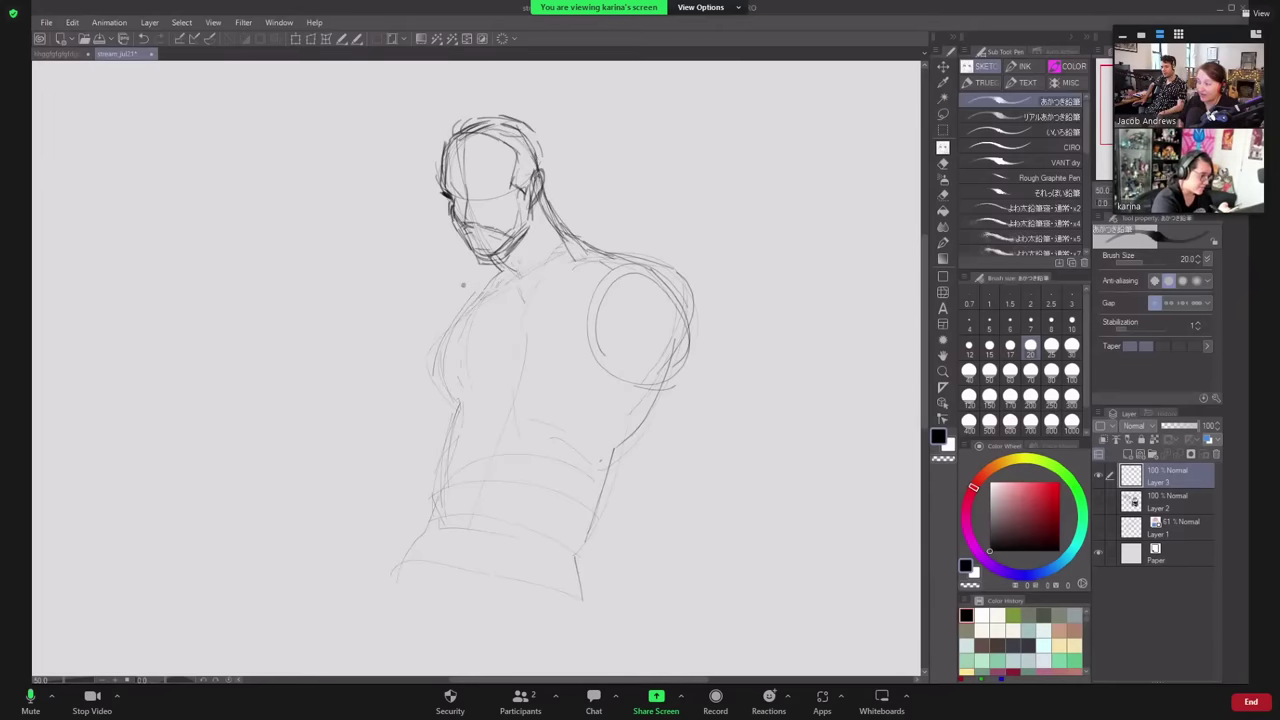
# - Draw an open, pointed shirt collar around the neck with a V-shaped opening on the chest
pyautogui.moveTo(485, 286); pyautogui.dragTo(489, 331)
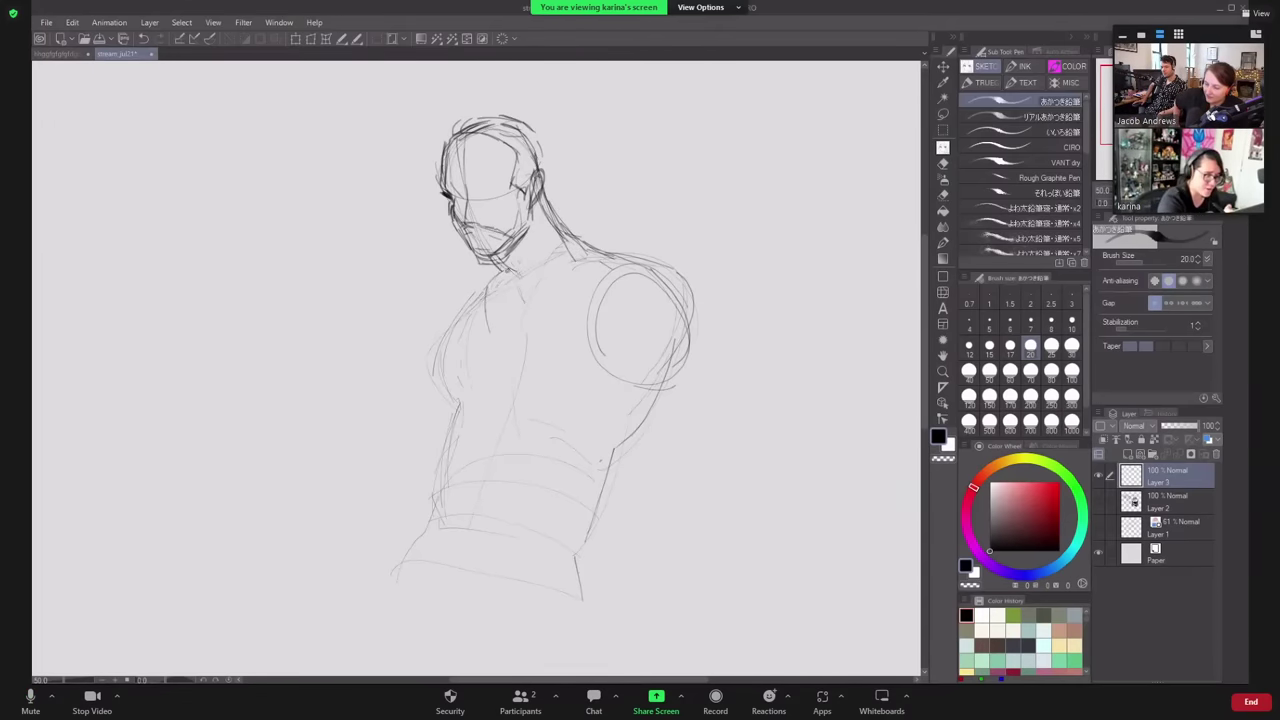
pyautogui.moveTo(508, 268)
pyautogui.mouseDown()
pyautogui.moveTo(493, 338)
pyautogui.moveTo(576, 264)
pyautogui.moveTo(574, 238)
pyautogui.moveTo(522, 305)
pyautogui.moveTo(569, 310)
pyautogui.moveTo(571, 241)
pyautogui.moveTo(554, 226)
pyautogui.moveTo(450, 296)
pyautogui.mouseUp()
pyautogui.moveTo(450, 296)
pyautogui.mouseDown()
pyautogui.moveTo(487, 294)
pyautogui.moveTo(489, 314)
pyautogui.mouseUp()
pyautogui.moveTo(489, 302); pyautogui.dragTo(500, 274)
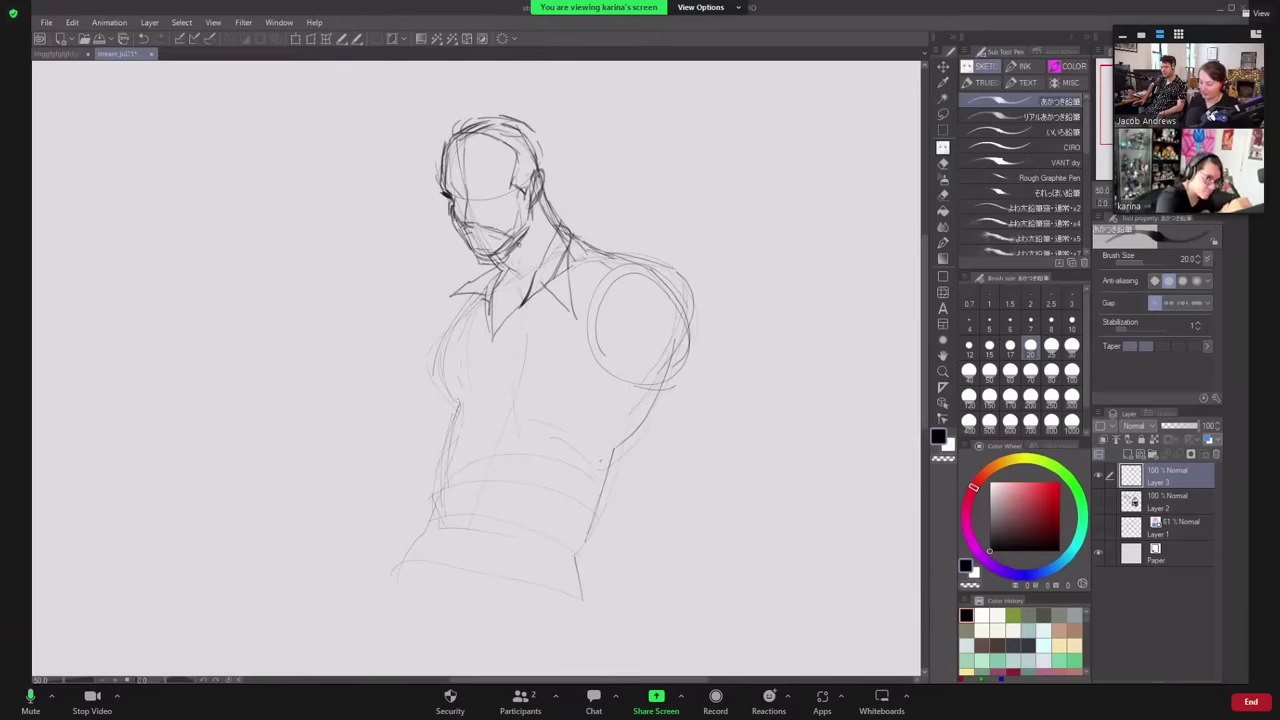
# - Sketch the brow and eye details along the horizontal guide line of the face
pyautogui.moveTo(438, 182); pyautogui.dragTo(508, 186)
pyautogui.moveTo(512, 184)
pyautogui.mouseDown()
pyautogui.moveTo(528, 172)
pyautogui.moveTo(488, 192)
pyautogui.moveTo(512, 190)
pyautogui.moveTo(466, 194)
pyautogui.mouseUp()
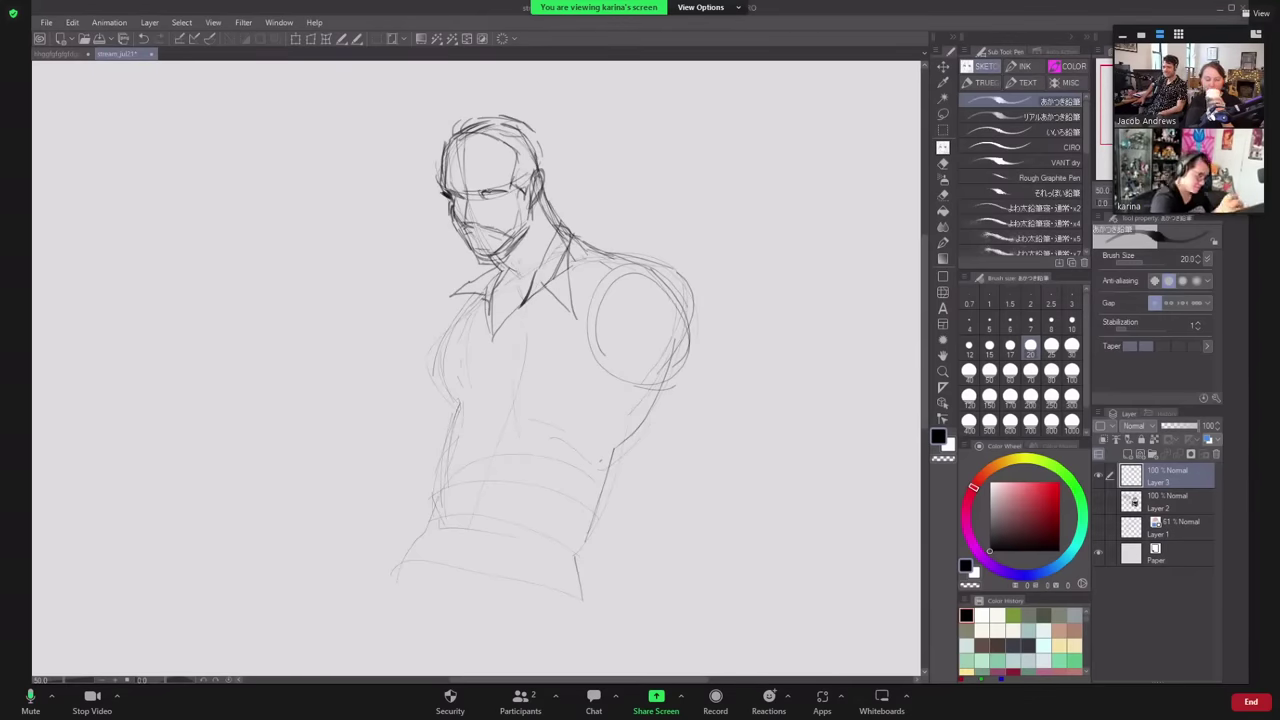
# - Outline the front of the torso and the curved hem at the hips, and darken the slope of the near shoulder
pyautogui.moveTo(435, 370)
pyautogui.mouseDown()
pyautogui.moveTo(450, 402)
pyautogui.moveTo(424, 528)
pyautogui.moveTo(380, 632)
pyautogui.moveTo(588, 603)
pyautogui.mouseUp()
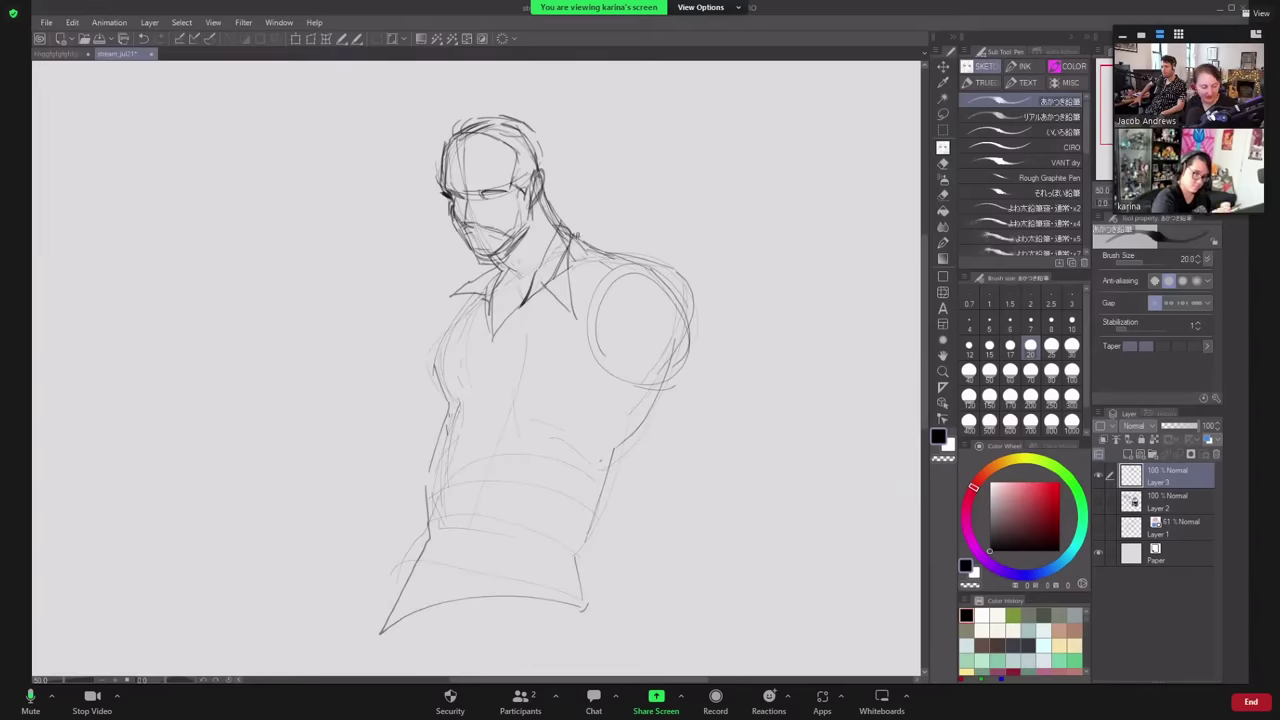
pyautogui.moveTo(576, 236)
pyautogui.mouseDown()
pyautogui.moveTo(664, 284)
pyautogui.moveTo(678, 356)
pyautogui.mouseUp()
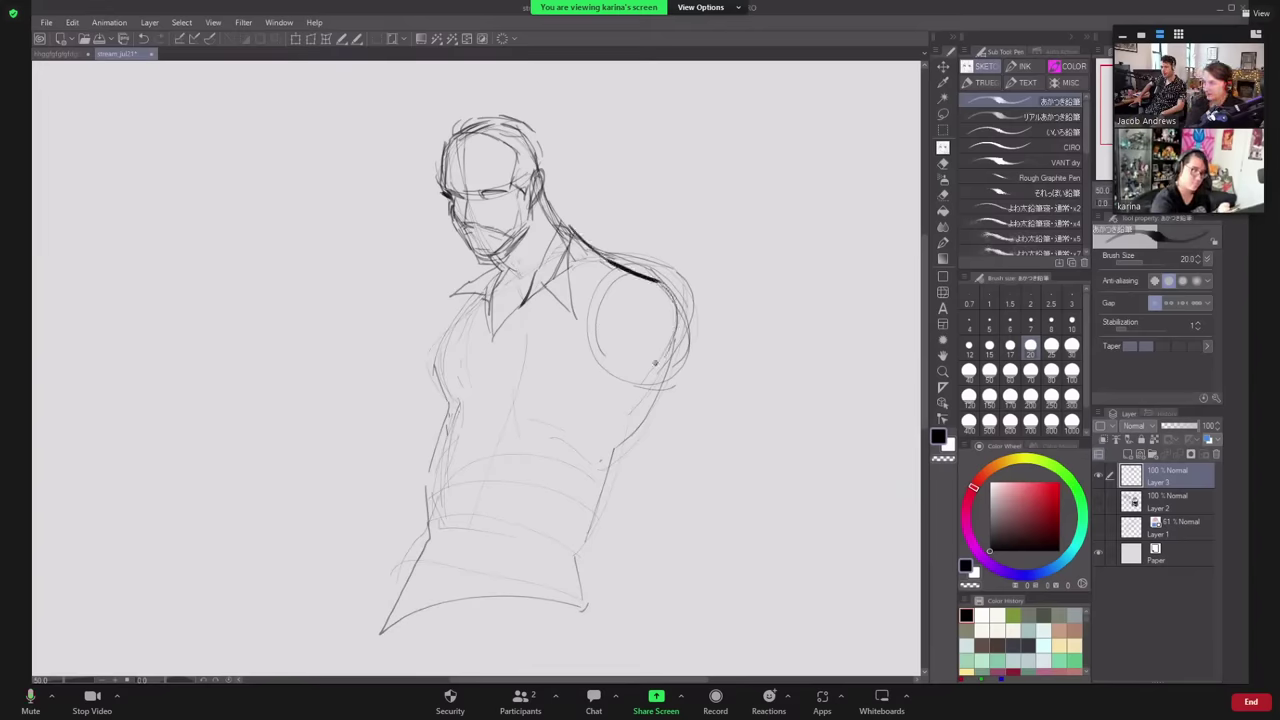
# - Erase the stray sketch lines above the near shoulder with the Quick Lasso Eraser
pyautogui.click(942, 194)
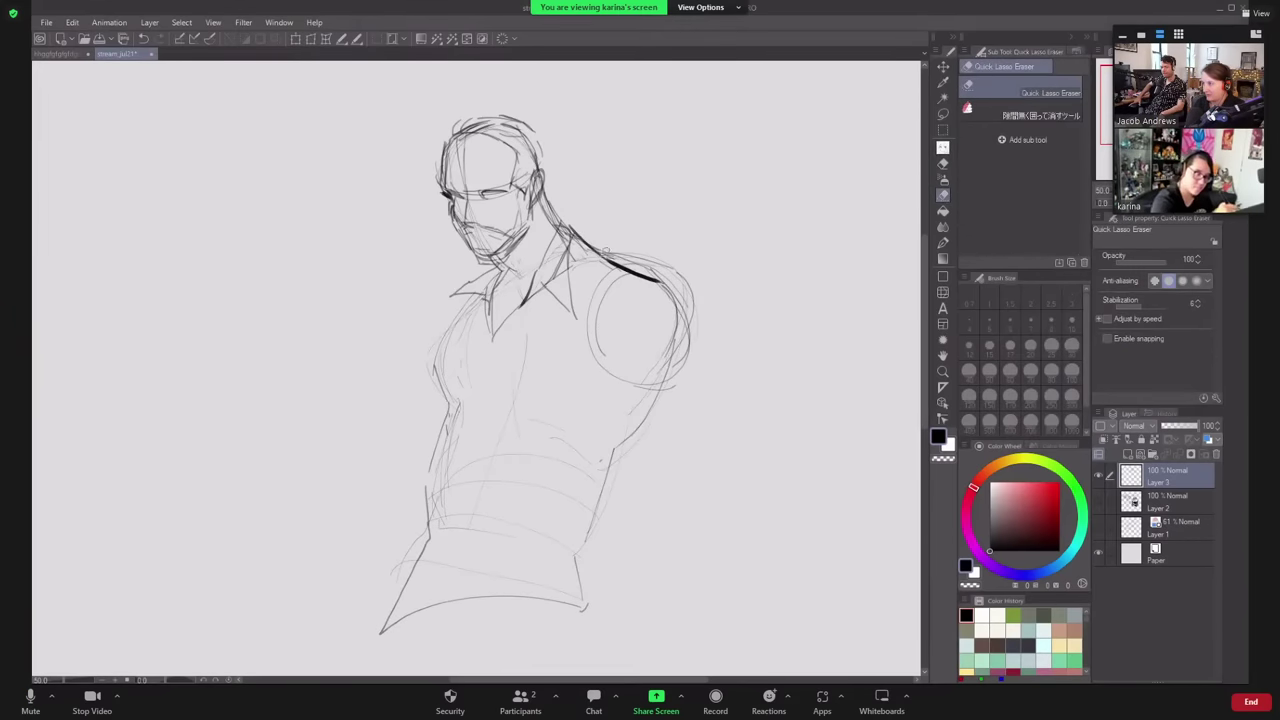
pyautogui.moveTo(606, 252)
pyautogui.mouseDown()
pyautogui.moveTo(713, 284)
pyautogui.moveTo(621, 159)
pyautogui.mouseUp()
pyautogui.click(943, 149)
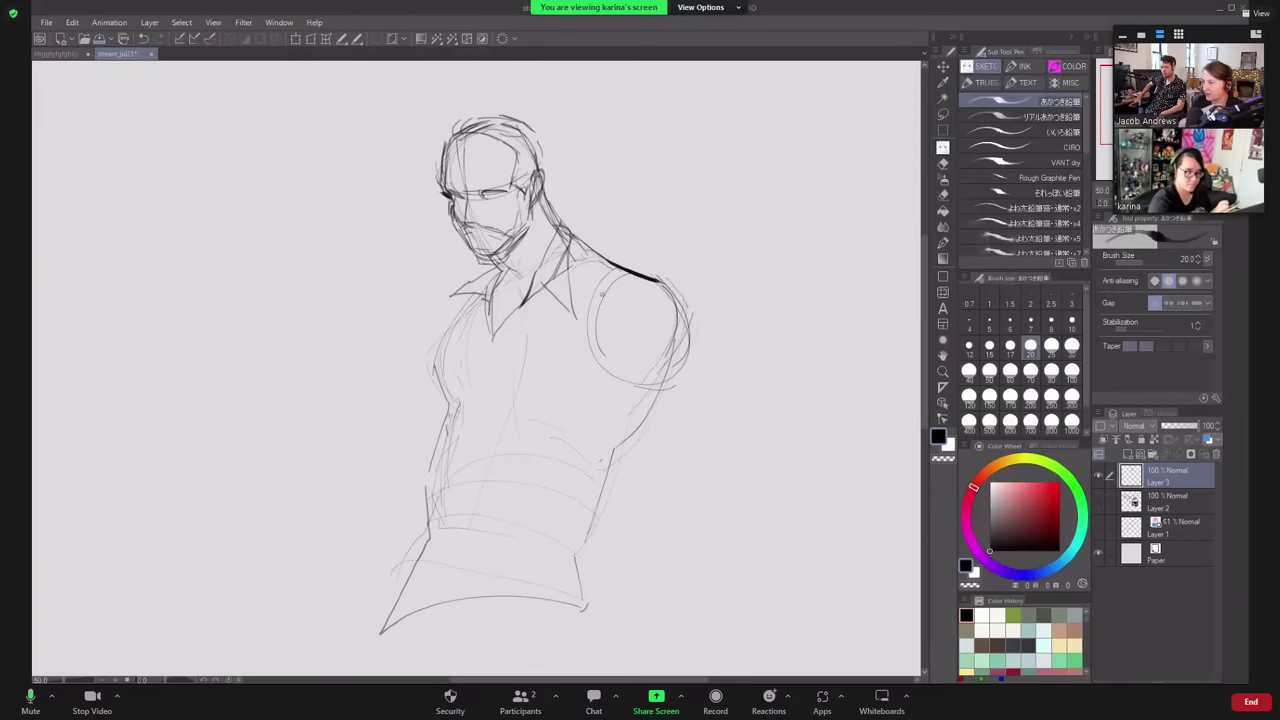
# - Sketch a diagonal armpit crease on the chest, and add strokes for the rear hip line and the nose
pyautogui.moveTo(634, 354); pyautogui.dragTo(609, 379)
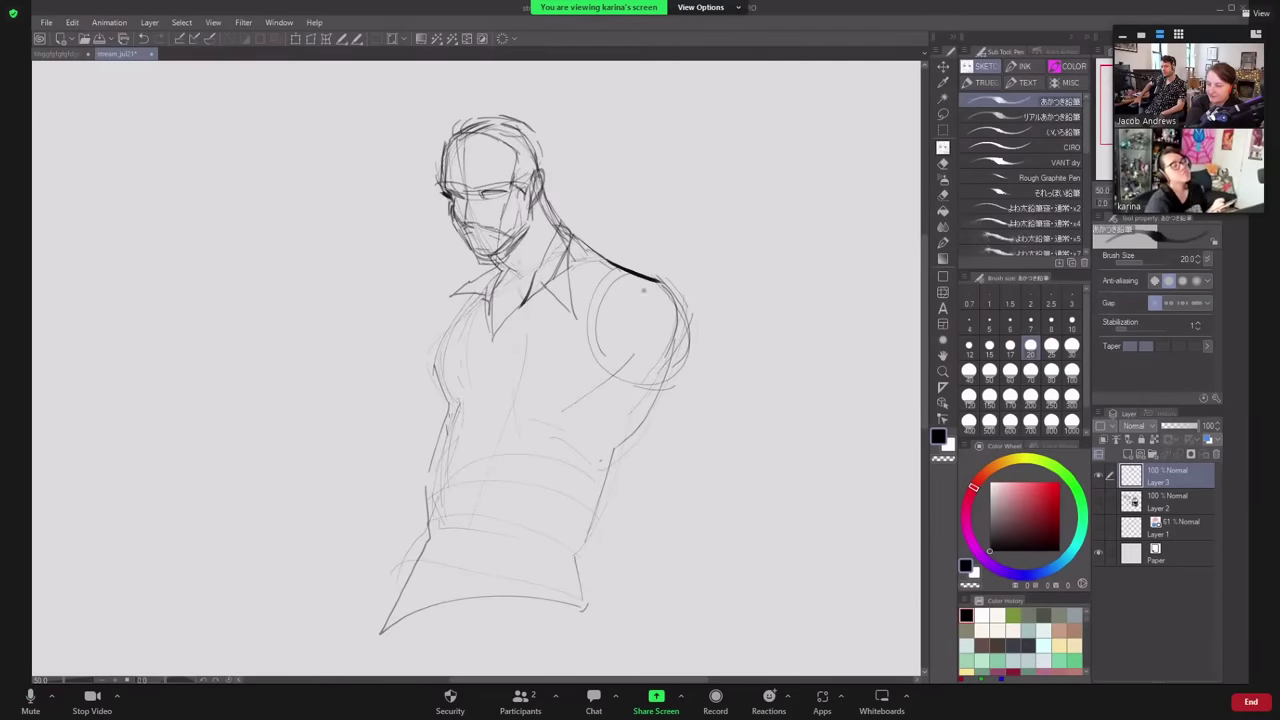
pyautogui.moveTo(664, 437)
pyautogui.mouseDown()
pyautogui.moveTo(683, 400)
pyautogui.moveTo(650, 396)
pyautogui.moveTo(618, 484)
pyautogui.moveTo(608, 578)
pyautogui.mouseUp()
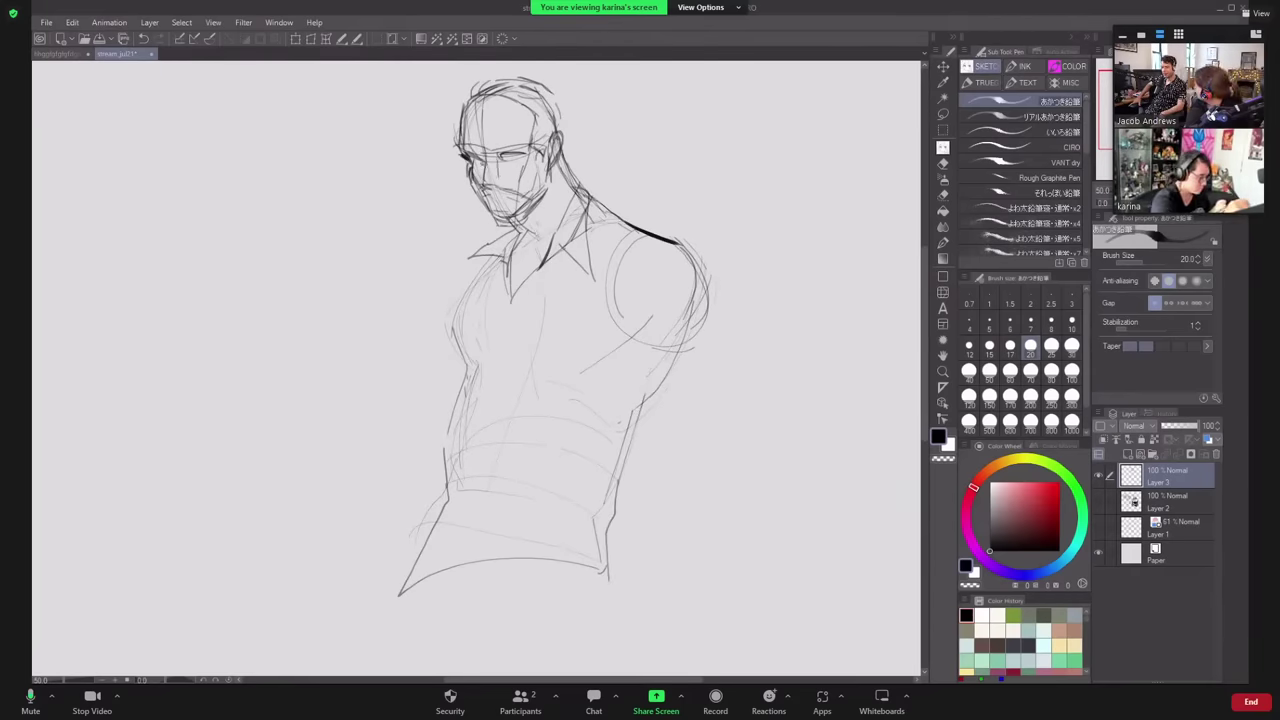
pyautogui.moveTo(483, 178); pyautogui.dragTo(491, 176)
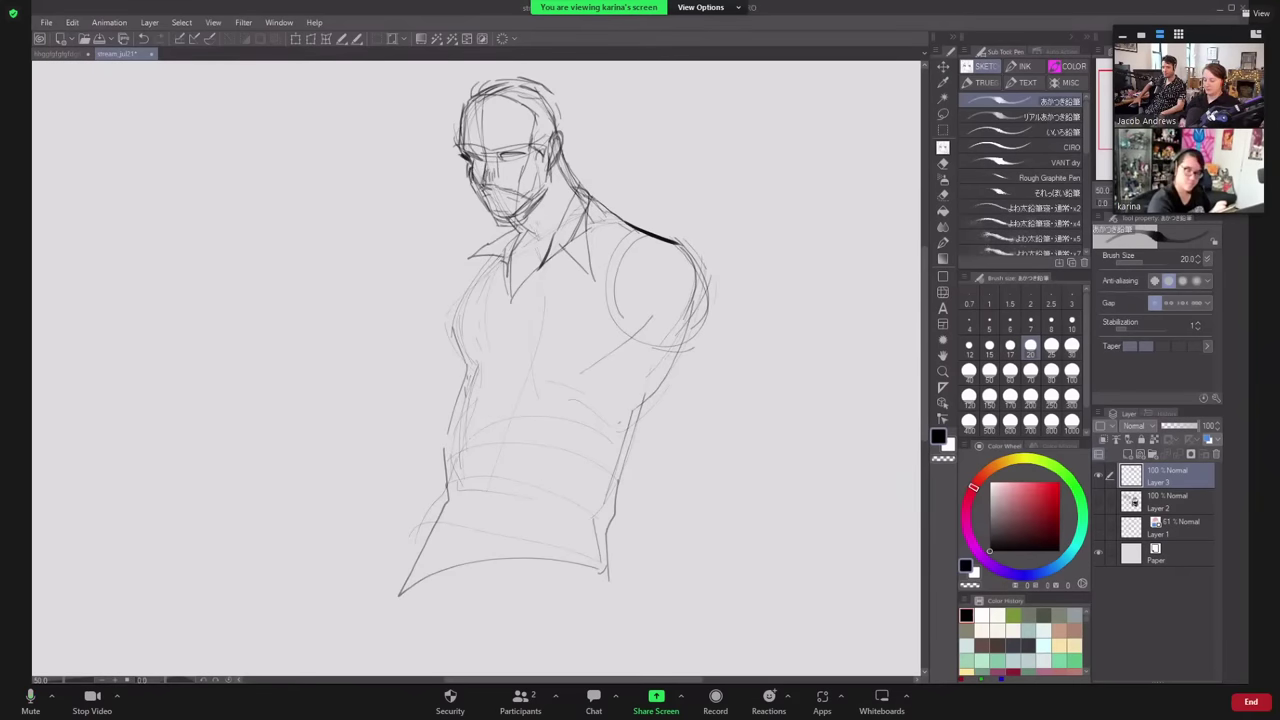
# - Rough in the pelvis below the shirt hem and the far leg down to the knee
pyautogui.hotkey('ctrl', '-')
pyautogui.moveTo(441, 458); pyautogui.dragTo(460, 537)
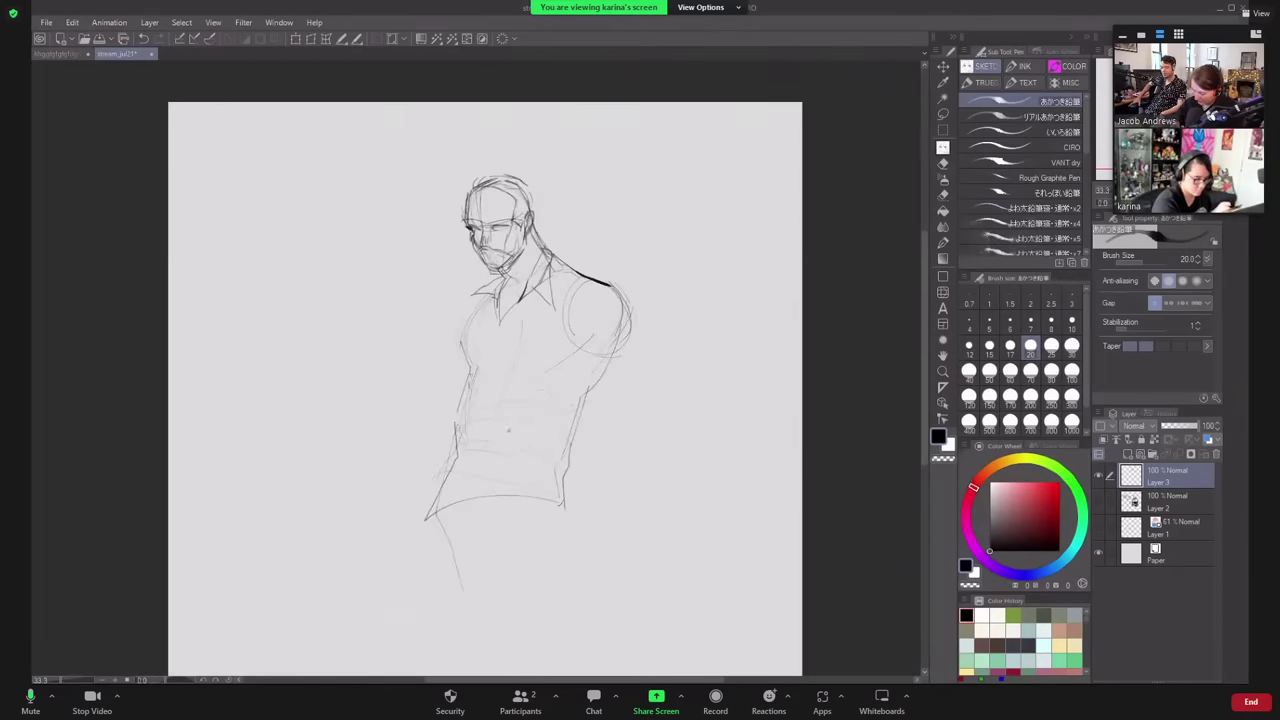
pyautogui.moveTo(458, 335); pyautogui.dragTo(486, 293)
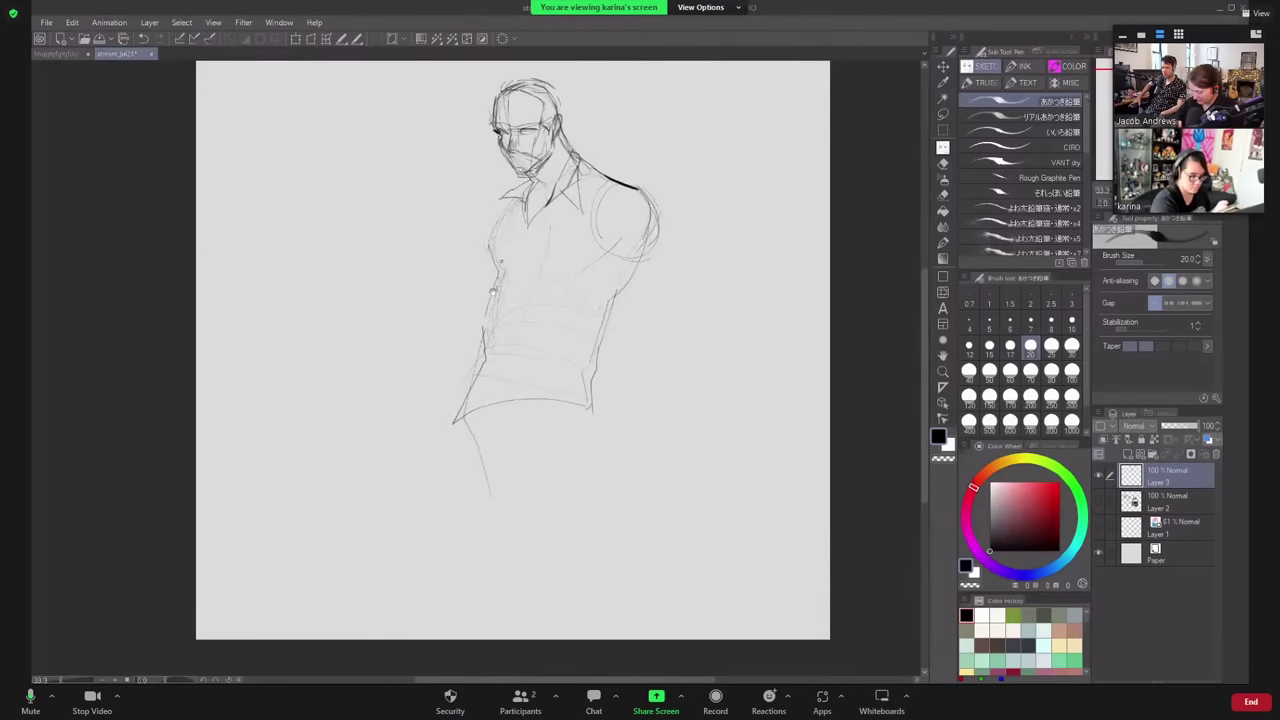
pyautogui.moveTo(460, 398)
pyautogui.mouseDown()
pyautogui.moveTo(478, 537)
pyautogui.moveTo(515, 543)
pyautogui.mouseUp()
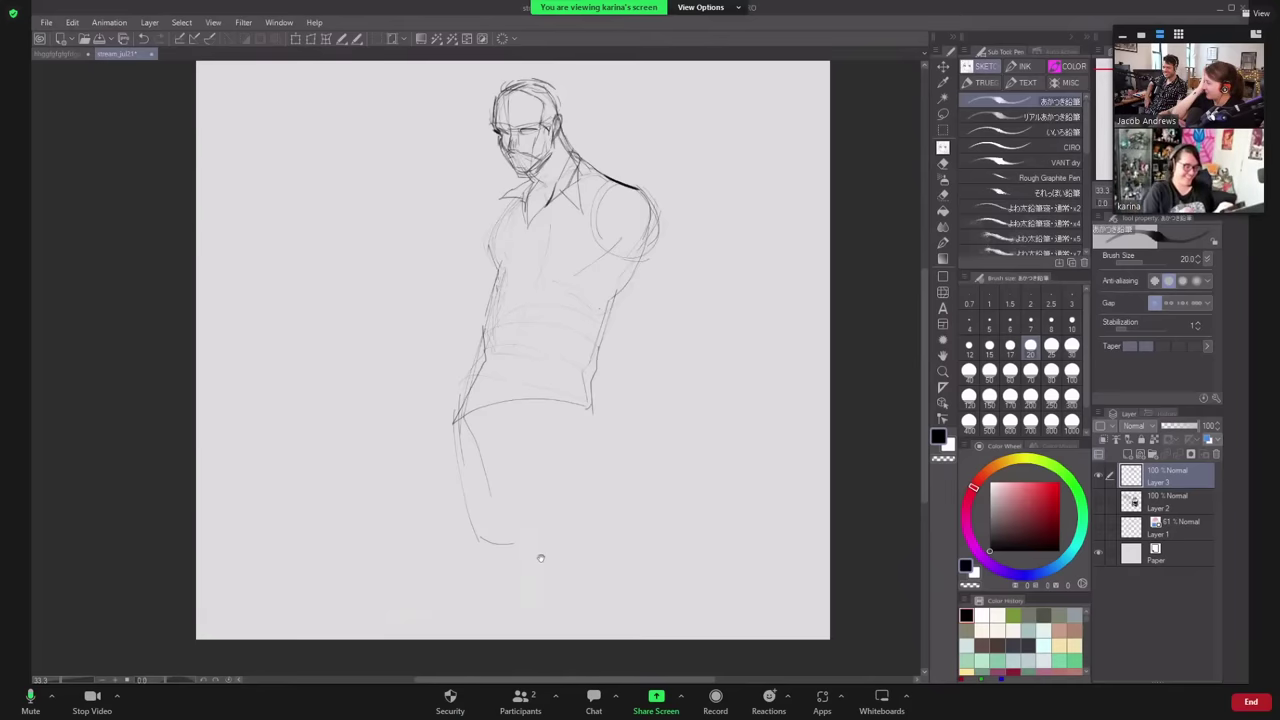
pyautogui.moveTo(489, 309)
pyautogui.mouseDown()
pyautogui.moveTo(488, 446)
pyautogui.moveTo(517, 414)
pyautogui.moveTo(548, 428)
pyautogui.mouseUp()
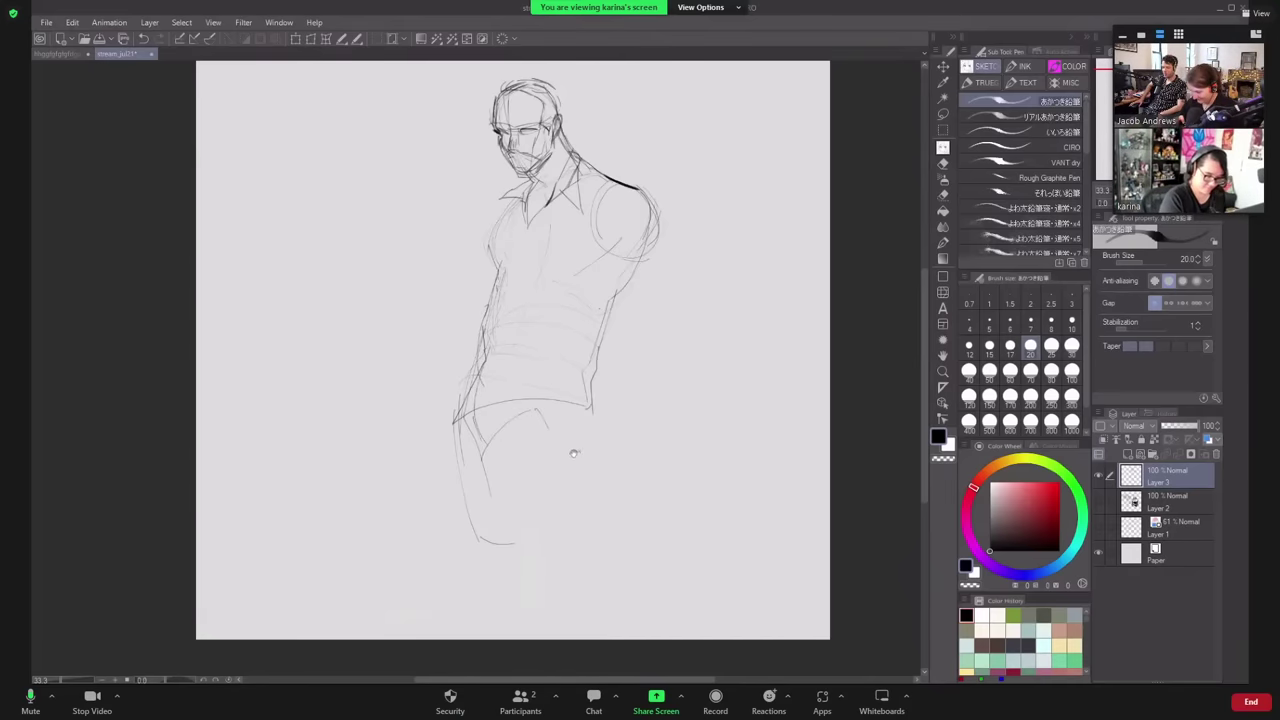
pyautogui.moveTo(582, 376); pyautogui.dragTo(572, 435)
pyautogui.moveTo(523, 375); pyautogui.dragTo(490, 438)
pyautogui.moveTo(465, 572)
pyautogui.mouseDown()
pyautogui.moveTo(463, 538)
pyautogui.moveTo(493, 590)
pyautogui.mouseUp()
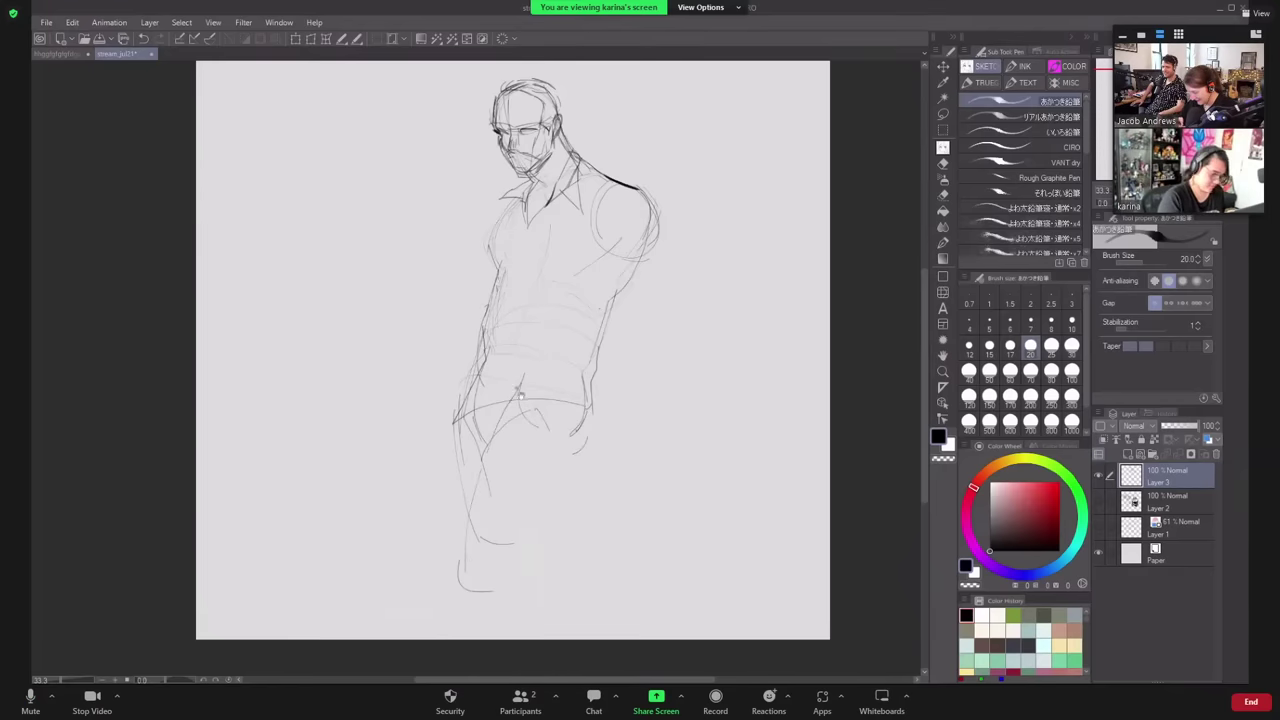
# - Sketch a far thigh angled forward and the straight near leg from the hip down to the knee
pyautogui.moveTo(472, 372); pyautogui.dragTo(401, 547)
pyautogui.moveTo(409, 540); pyautogui.dragTo(447, 536)
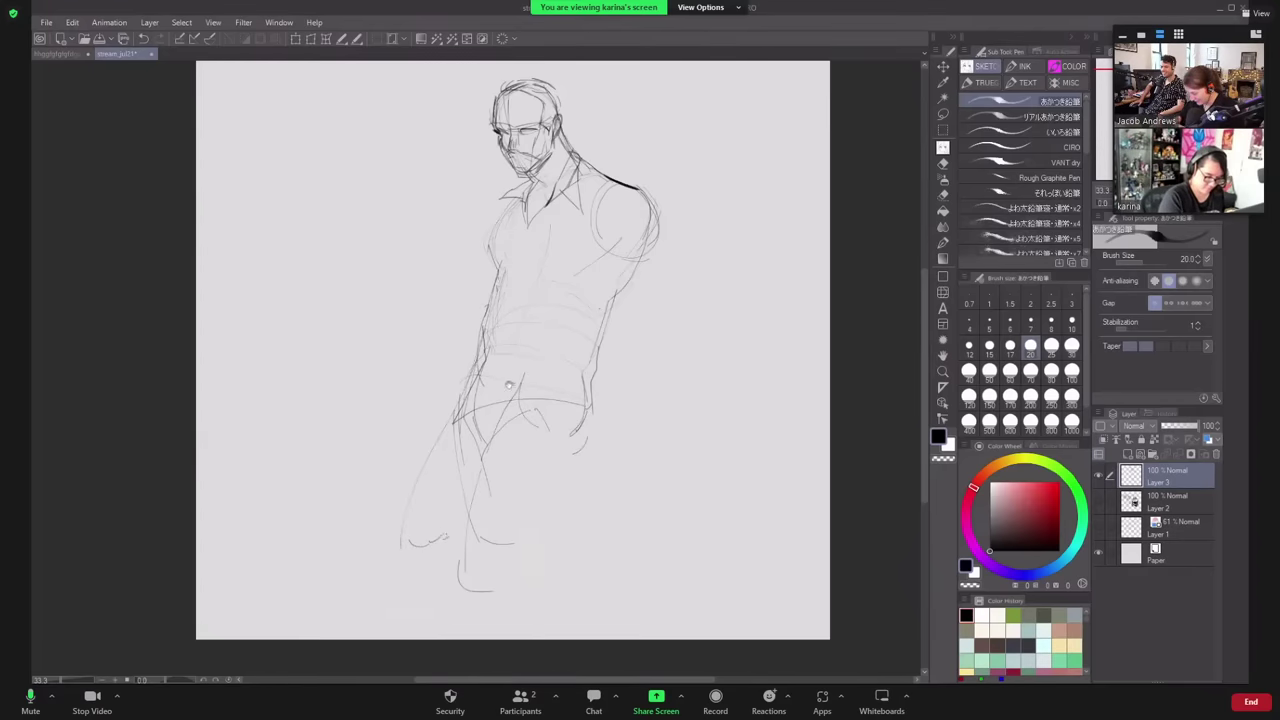
pyautogui.moveTo(509, 392)
pyautogui.mouseDown()
pyautogui.moveTo(545, 582)
pyautogui.moveTo(557, 586)
pyautogui.mouseUp()
pyautogui.moveTo(578, 571); pyautogui.dragTo(585, 564)
pyautogui.moveTo(586, 424); pyautogui.dragTo(588, 554)
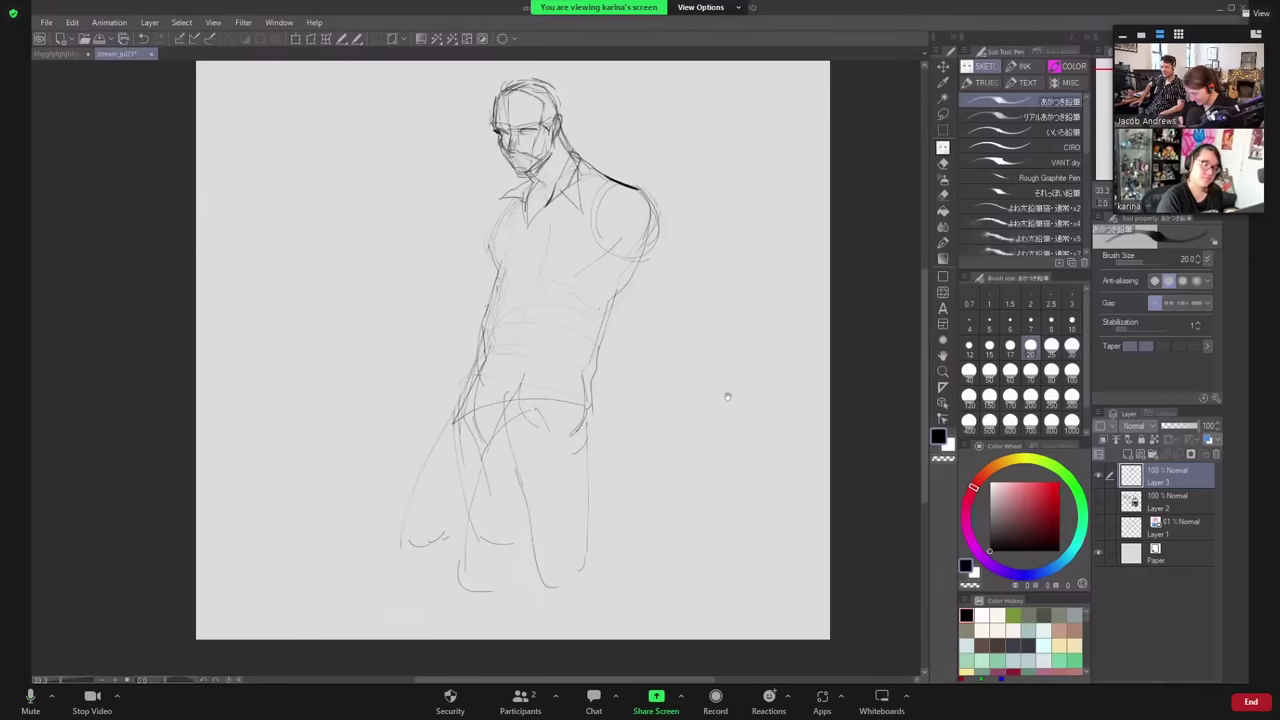
# - Erase the far leg and the front outline of the torso with the Quick Lasso Eraser
pyautogui.click(943, 194)
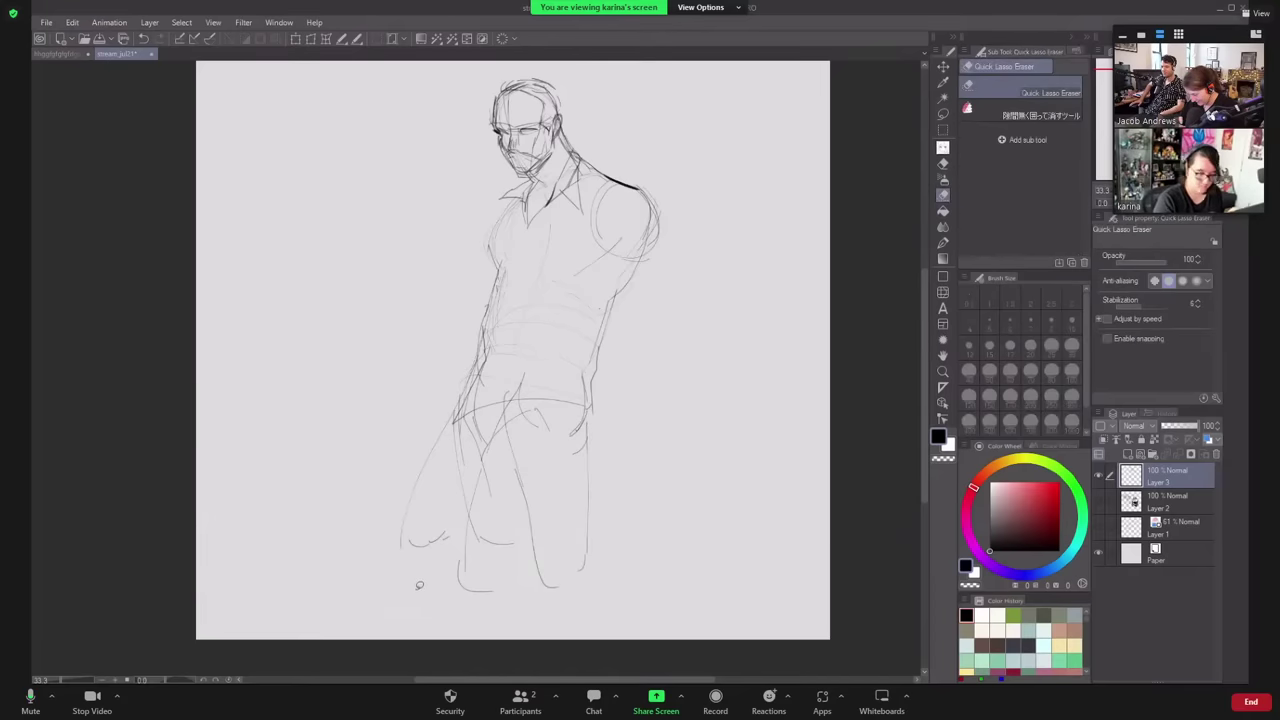
pyautogui.moveTo(419, 585)
pyautogui.mouseDown()
pyautogui.moveTo(522, 478)
pyautogui.moveTo(512, 622)
pyautogui.mouseUp()
pyautogui.moveTo(517, 259); pyautogui.dragTo(531, 375)
pyautogui.click(944, 149)
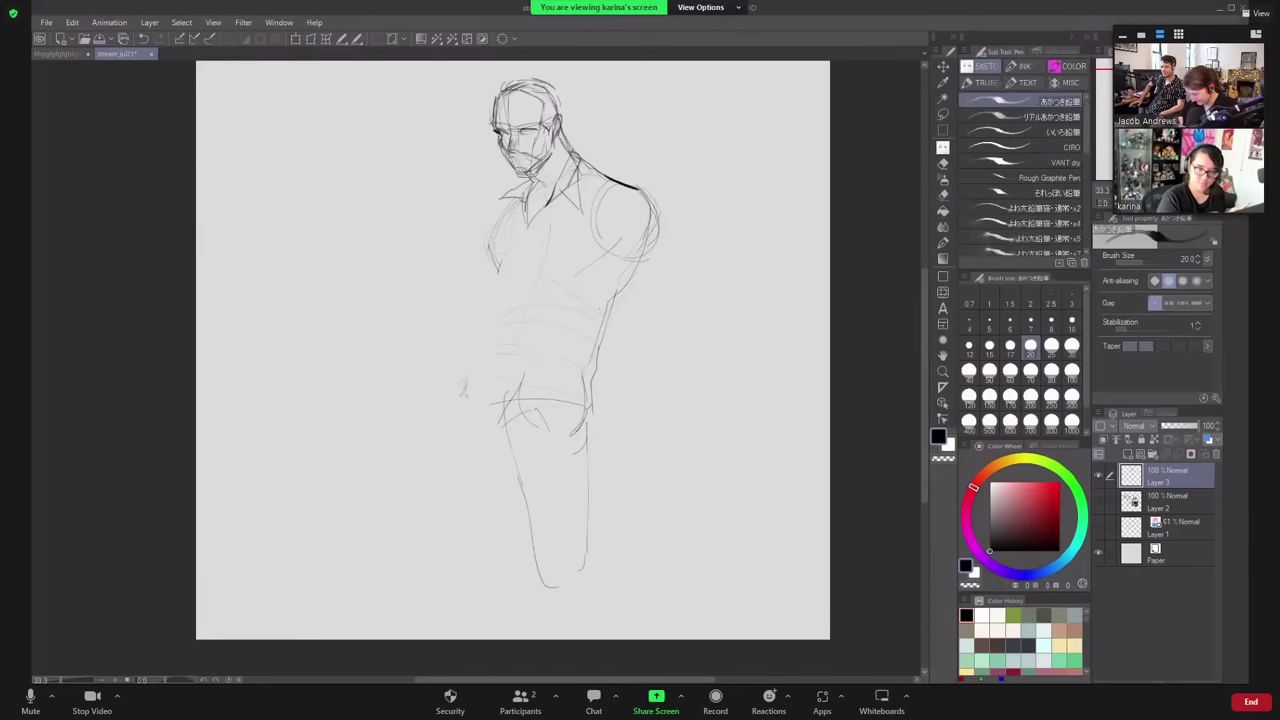
# - Redraw the front of the torso and the hips, and sketch the far leg stepping forward down to the knee
pyautogui.moveTo(494, 270)
pyautogui.mouseDown()
pyautogui.moveTo(468, 420)
pyautogui.moveTo(511, 429)
pyautogui.moveTo(594, 398)
pyautogui.moveTo(512, 448)
pyautogui.mouseUp()
pyautogui.moveTo(558, 406); pyautogui.dragTo(600, 392)
pyautogui.moveTo(488, 320)
pyautogui.mouseDown()
pyautogui.moveTo(478, 370)
pyautogui.moveTo(410, 494)
pyautogui.moveTo(368, 501)
pyautogui.mouseUp()
pyautogui.moveTo(387, 522); pyautogui.dragTo(406, 528)
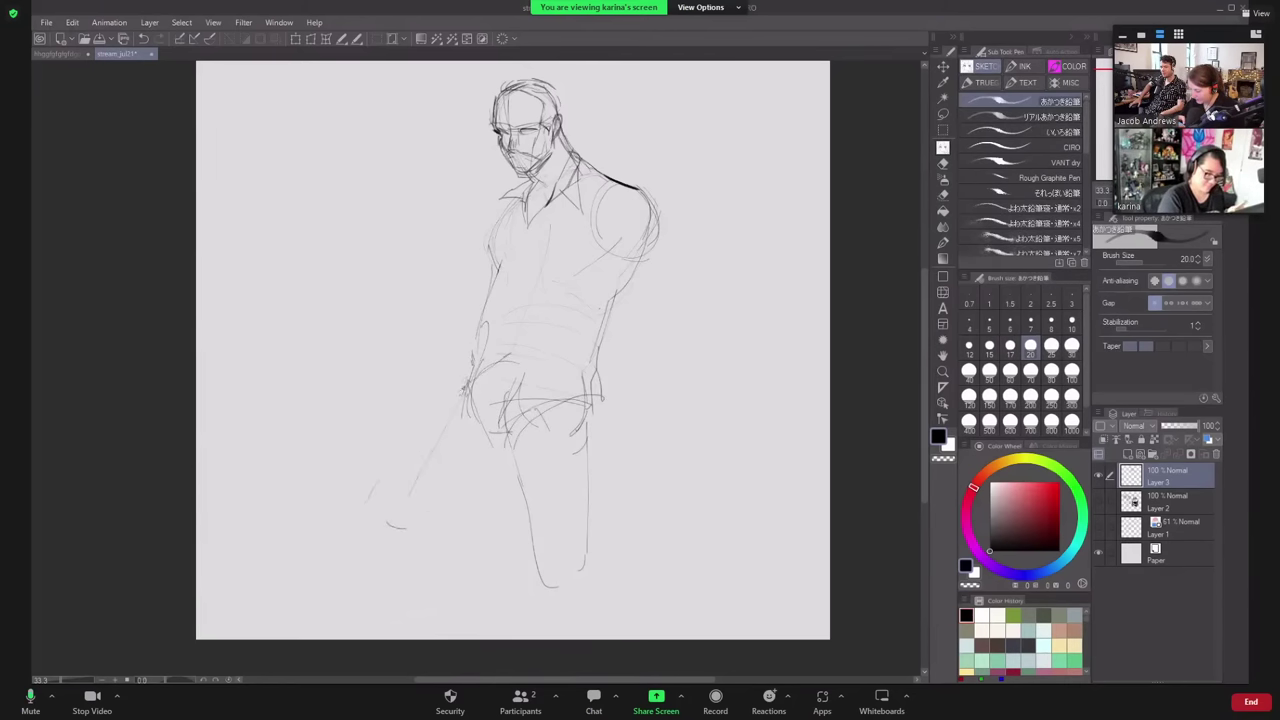
pyautogui.moveTo(466, 392)
pyautogui.mouseDown()
pyautogui.moveTo(410, 492)
pyautogui.moveTo(492, 474)
pyautogui.mouseUp()
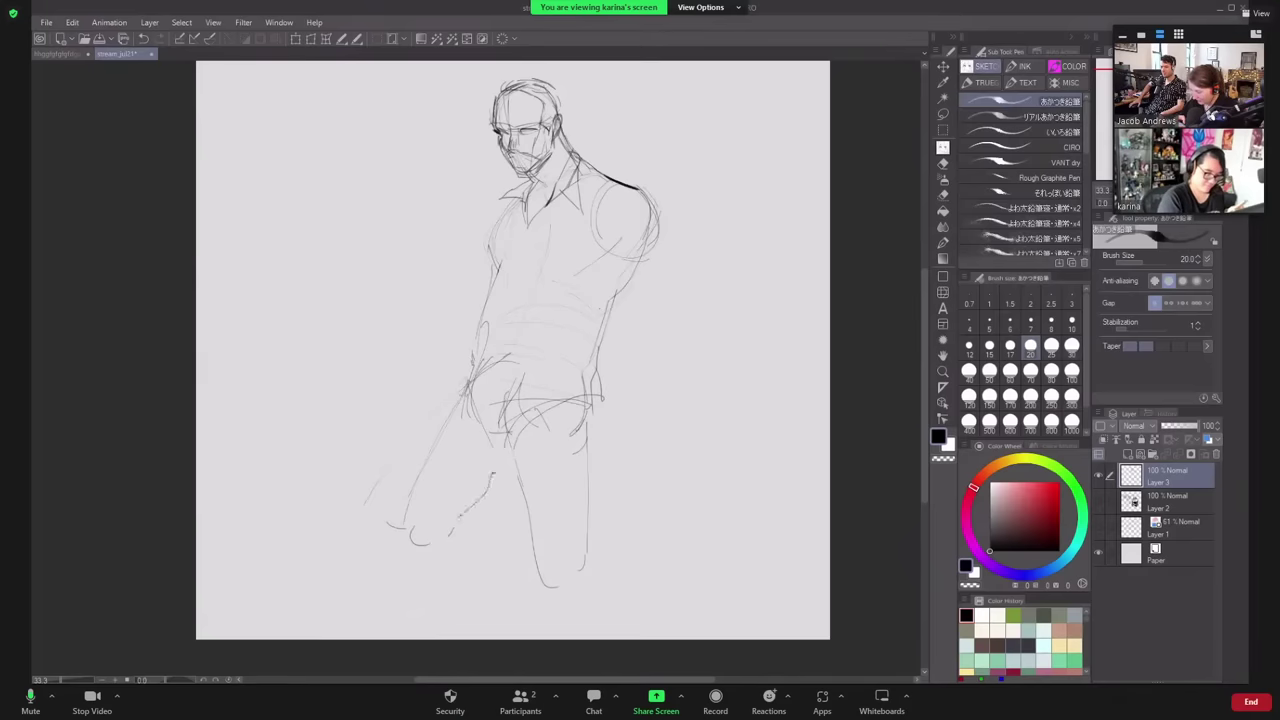
pyautogui.moveTo(450, 520)
pyautogui.mouseDown()
pyautogui.moveTo(426, 540)
pyautogui.moveTo(419, 575)
pyautogui.mouseUp()
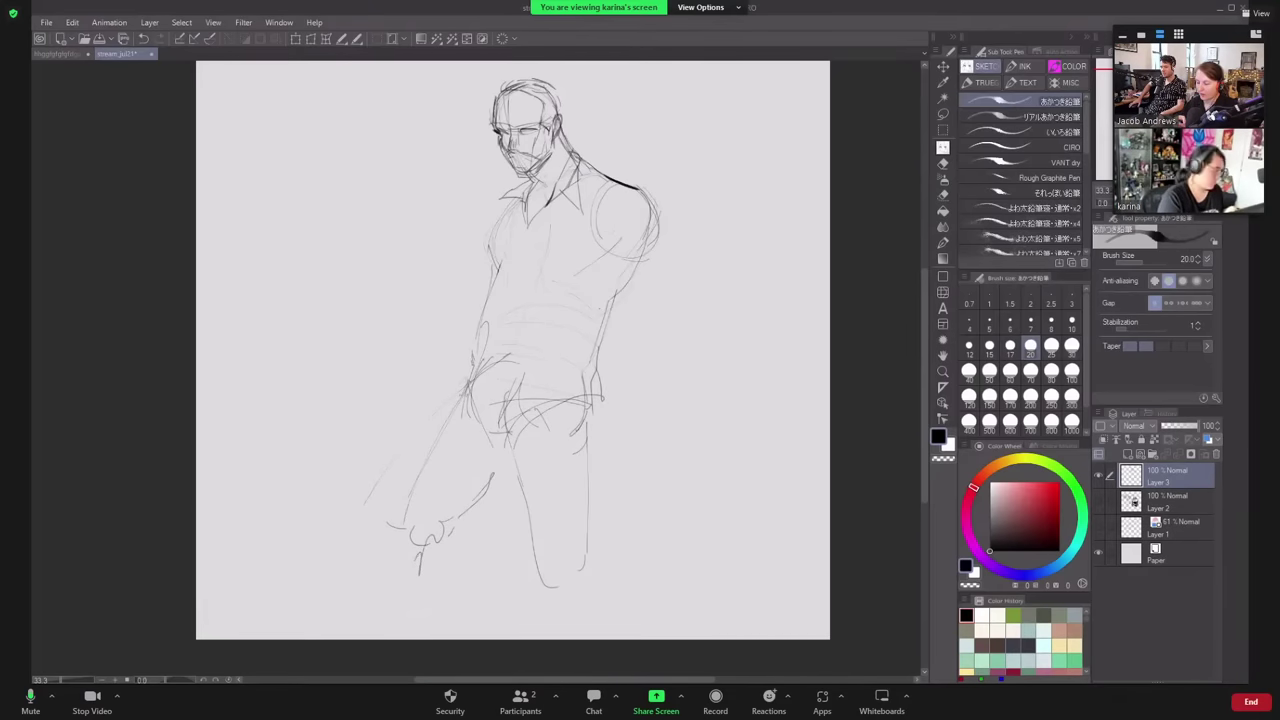
# - Sketch the near arm hanging from the shoulder behind the back down to the hand, and undo the last stroke
pyautogui.moveTo(655, 222); pyautogui.dragTo(662, 436)
pyautogui.moveTo(592, 166)
pyautogui.mouseDown()
pyautogui.moveTo(664, 250)
pyautogui.moveTo(668, 300)
pyautogui.mouseUp()
pyautogui.moveTo(648, 432); pyautogui.dragTo(626, 478)
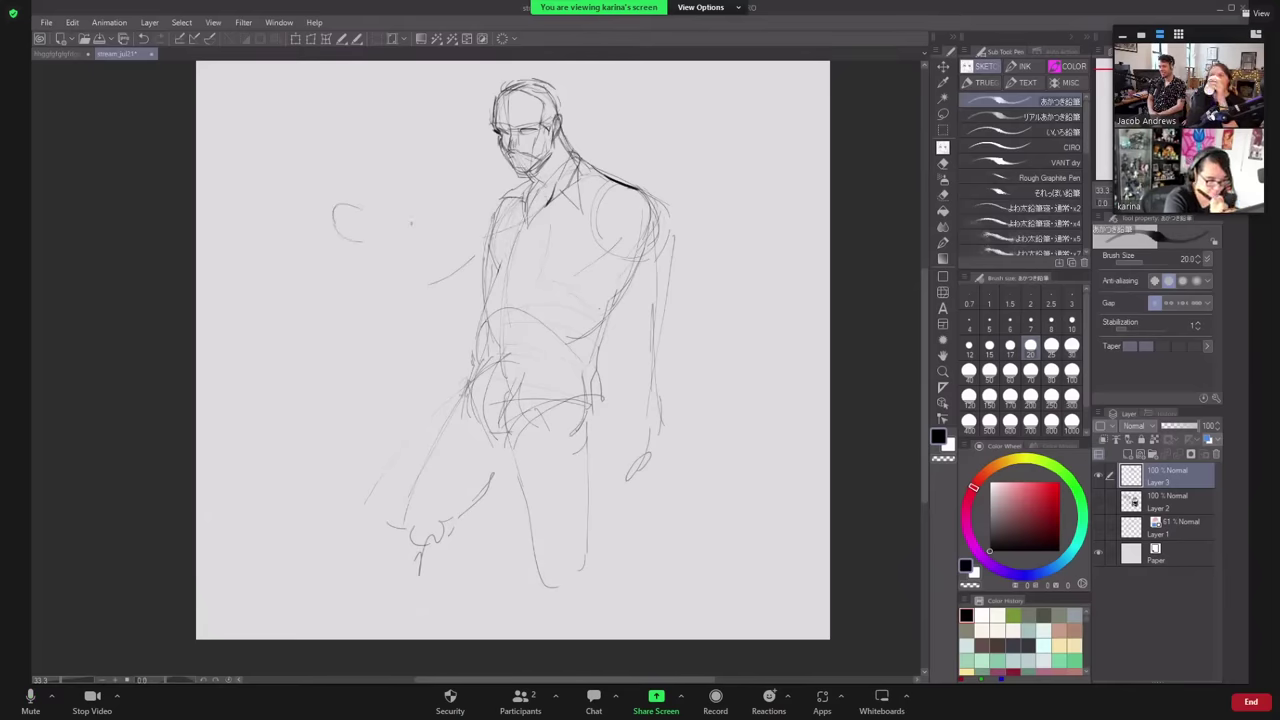
pyautogui.click(143, 38)
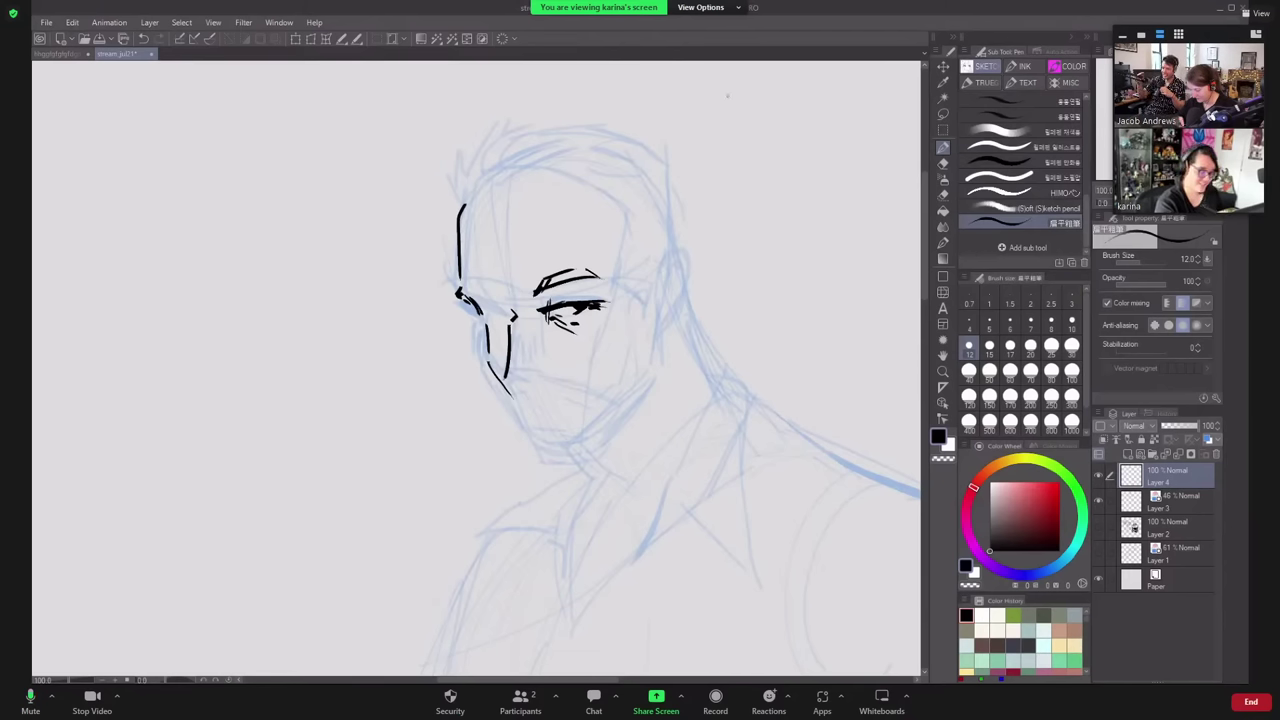
# - Ink the underside of the nose and the small mark beside it, and undo the far cheek line
pyautogui.moveTo(507, 388); pyautogui.dragTo(540, 381)
pyautogui.hotkey('ctrl', 'z')
pyautogui.hotkey('ctrl', 'z')
pyautogui.hotkey('ctrl', 'z')
pyautogui.hotkey('ctrl', 'z')
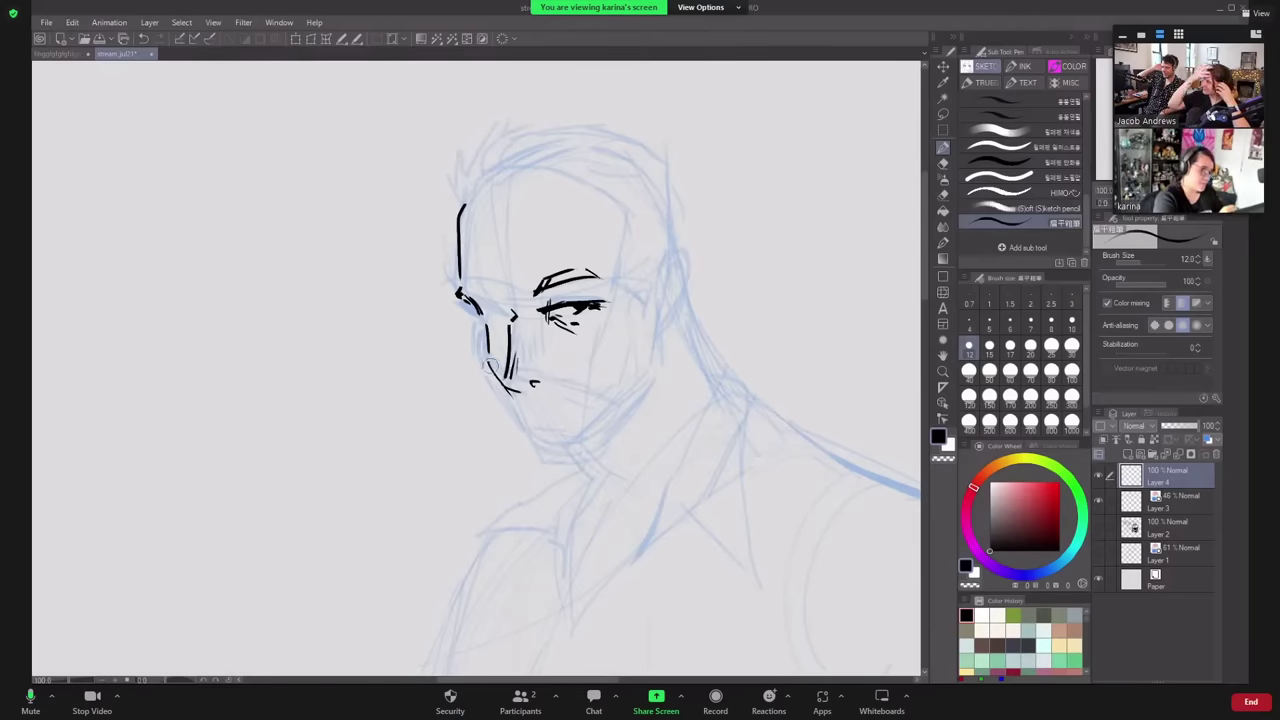
pyautogui.hotkey('ctrl', 'z')
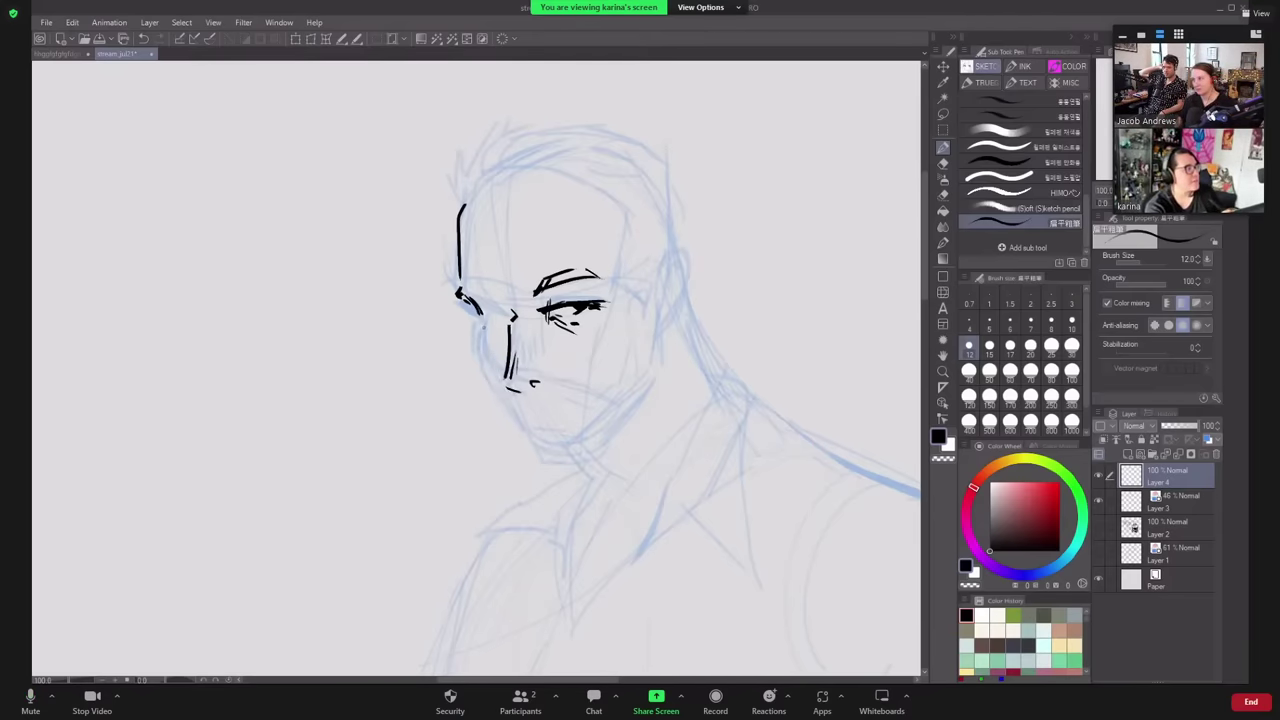
# - Ink the far cheek contour from below the eye socket down to the chin, redoing unsatisfactory strokes
pyautogui.moveTo(481, 320)
pyautogui.mouseDown()
pyautogui.moveTo(483, 374)
pyautogui.moveTo(518, 412)
pyautogui.mouseUp()
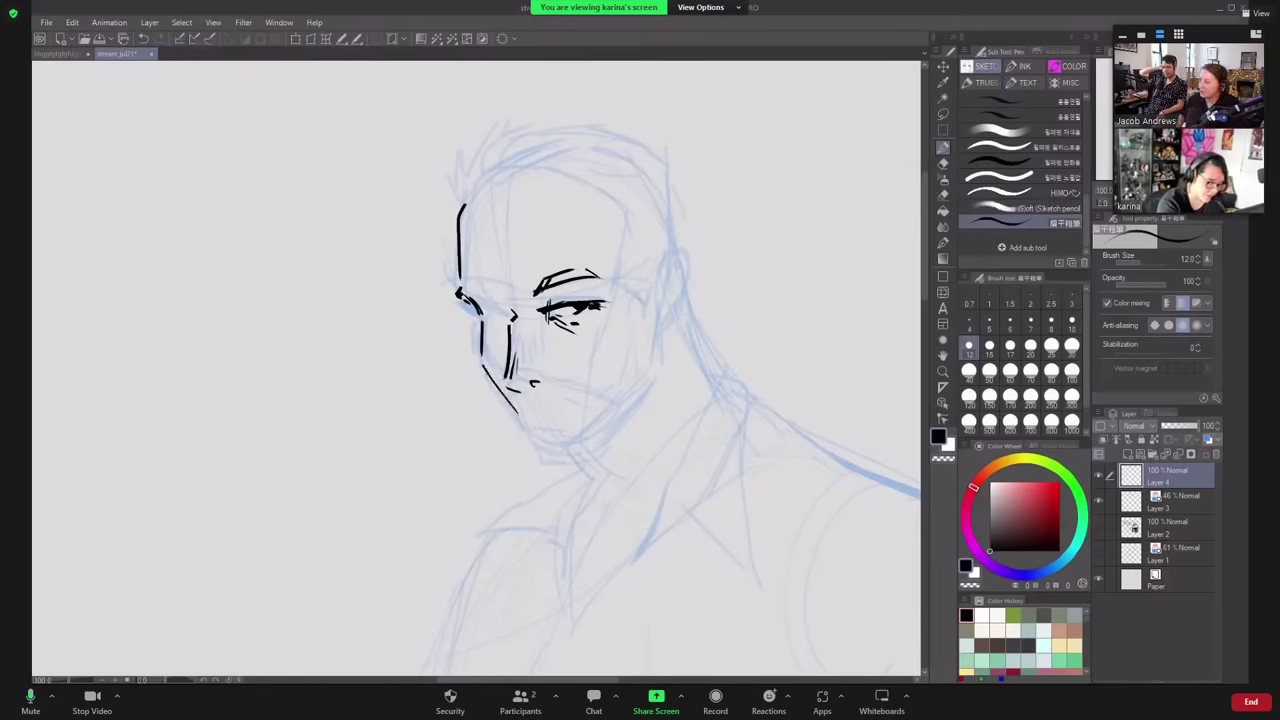
pyautogui.hotkey('ctrl', 'z')
pyautogui.hotkey('ctrl', 'z')
pyautogui.moveTo(483, 324)
pyautogui.mouseDown()
pyautogui.moveTo(486, 363)
pyautogui.moveTo(533, 456)
pyautogui.mouseUp()
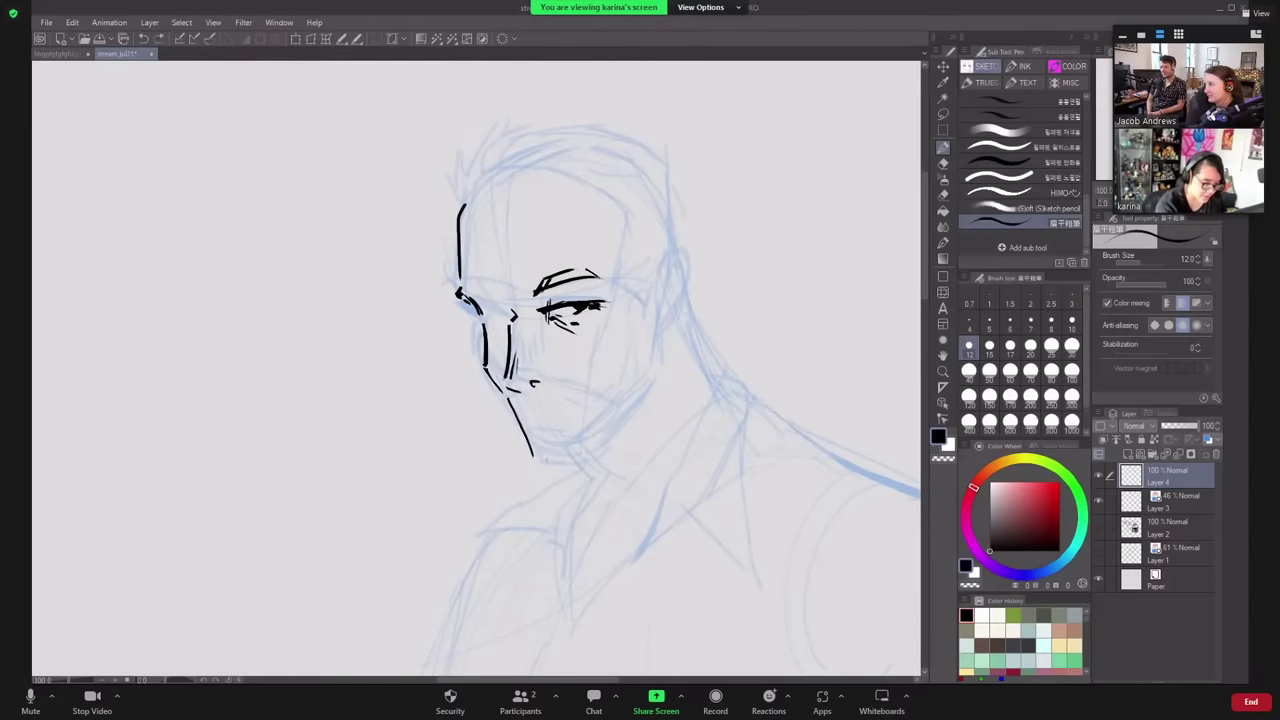
pyautogui.hotkey('ctrl', 'z')
pyautogui.moveTo(506, 398)
pyautogui.mouseDown()
pyautogui.moveTo(539, 474)
pyautogui.moveTo(537, 458)
pyautogui.moveTo(569, 458)
pyautogui.mouseUp()
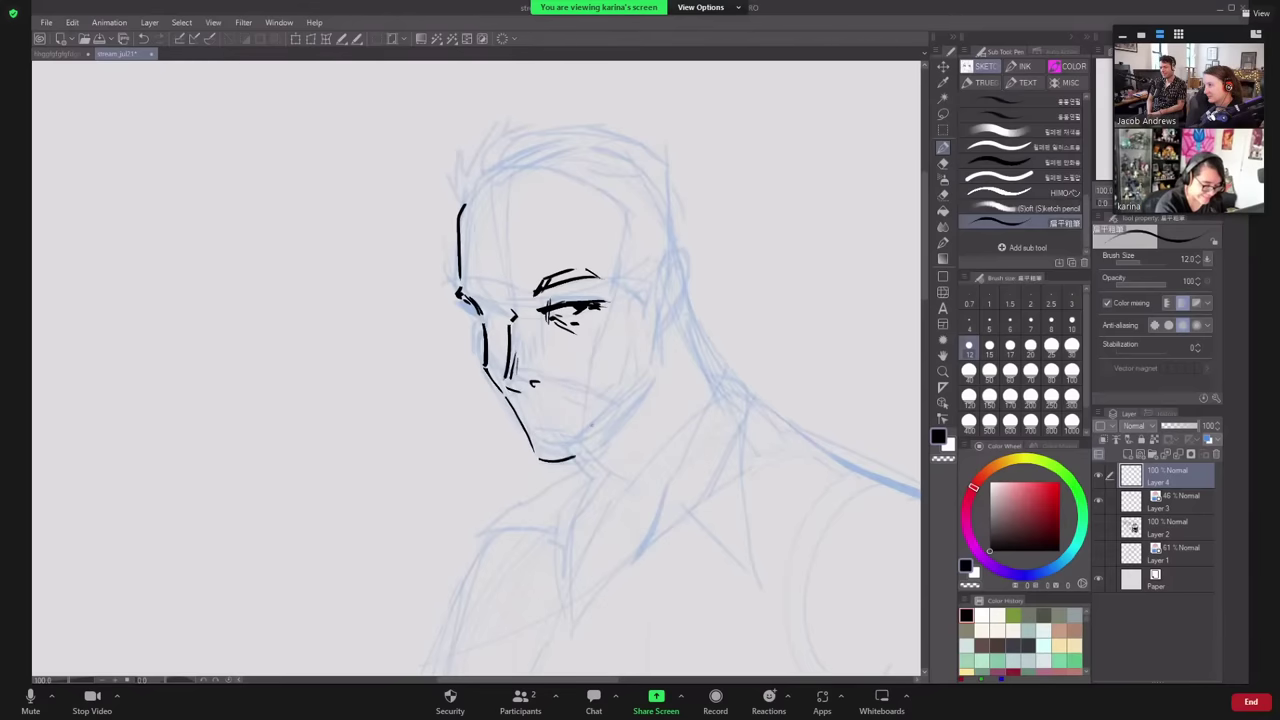
# - Try to ink the underside of the chin and the near jawline up toward the ear
pyautogui.hotkey('ctrl', 'z')
pyautogui.hotkey('ctrl', 'y')
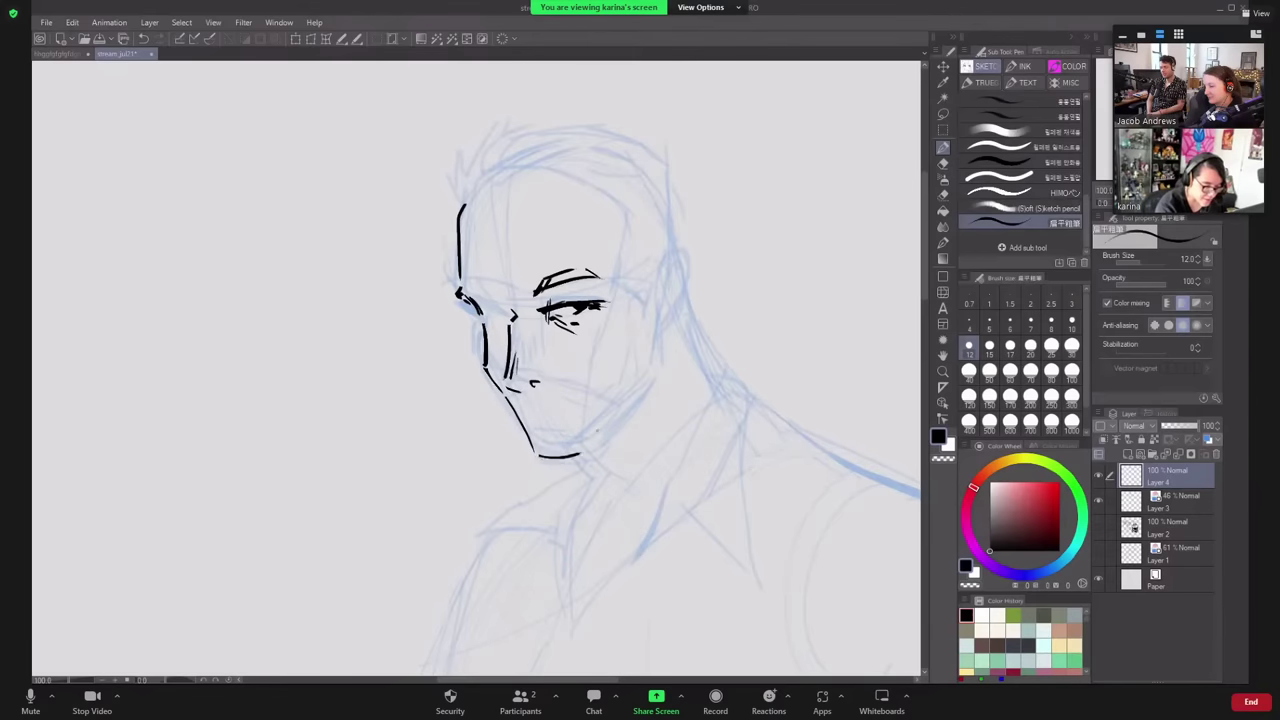
pyautogui.moveTo(578, 455); pyautogui.dragTo(625, 417)
pyautogui.hotkey('ctrl', 'z')
pyautogui.moveTo(540, 462)
pyautogui.mouseDown()
pyautogui.moveTo(575, 463)
pyautogui.moveTo(610, 433)
pyautogui.moveTo(593, 455)
pyautogui.moveTo(630, 410)
pyautogui.mouseUp()
pyautogui.hotkey('ctrl', 'z')
pyautogui.moveTo(595, 450); pyautogui.dragTo(649, 393)
pyautogui.hotkey('ctrl', 'z')
pyautogui.moveTo(605, 442); pyautogui.dragTo(652, 394)
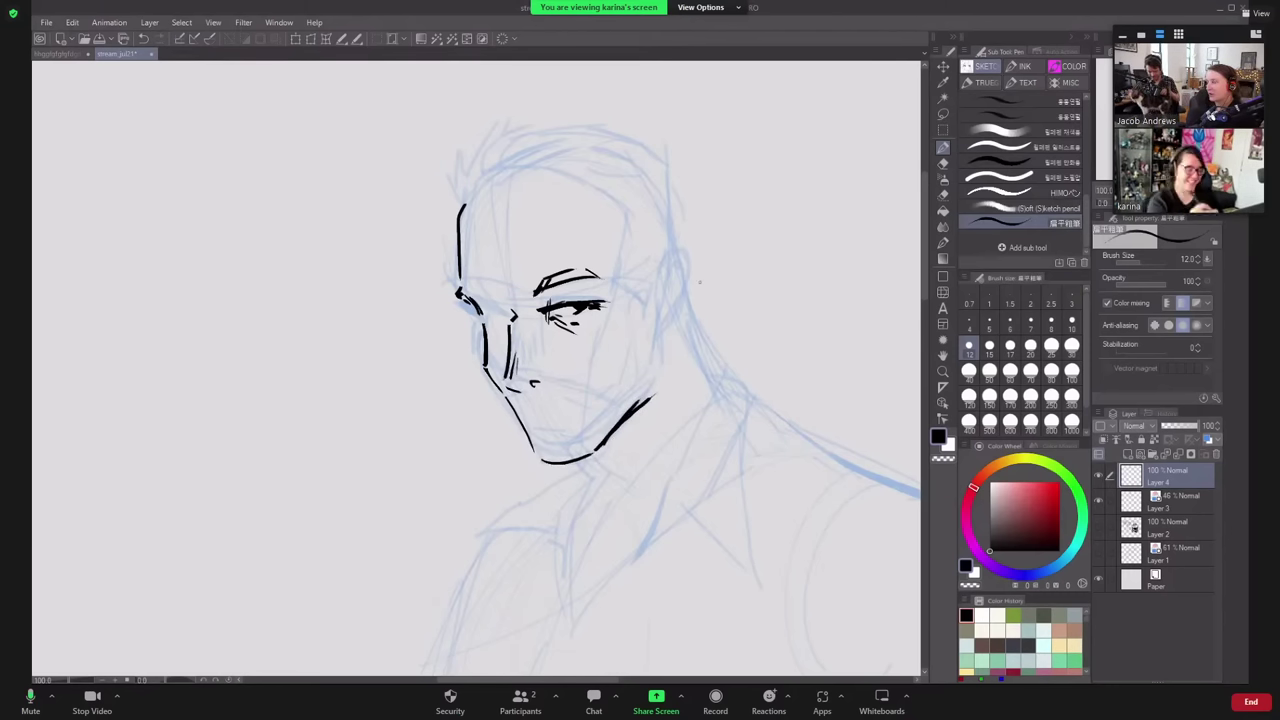
pyautogui.hotkey('ctrl', 'z')
pyautogui.hotkey('ctrl', 'z')
pyautogui.hotkey('ctrl', 'z')
pyautogui.moveTo(543, 461)
pyautogui.mouseDown()
pyautogui.moveTo(578, 457)
pyautogui.moveTo(632, 407)
pyautogui.mouseUp()
pyautogui.hotkey('ctrl', 'z')
pyautogui.hotkey('ctrl', 'z')
pyautogui.moveTo(540, 461)
pyautogui.mouseDown()
pyautogui.moveTo(581, 465)
pyautogui.moveTo(652, 394)
pyautogui.mouseUp()
pyautogui.hotkey('ctrl', 'z')
pyautogui.hotkey('ctrl', 'z')
pyautogui.moveTo(594, 450); pyautogui.dragTo(652, 393)
pyautogui.hotkey('ctrl', 'z')
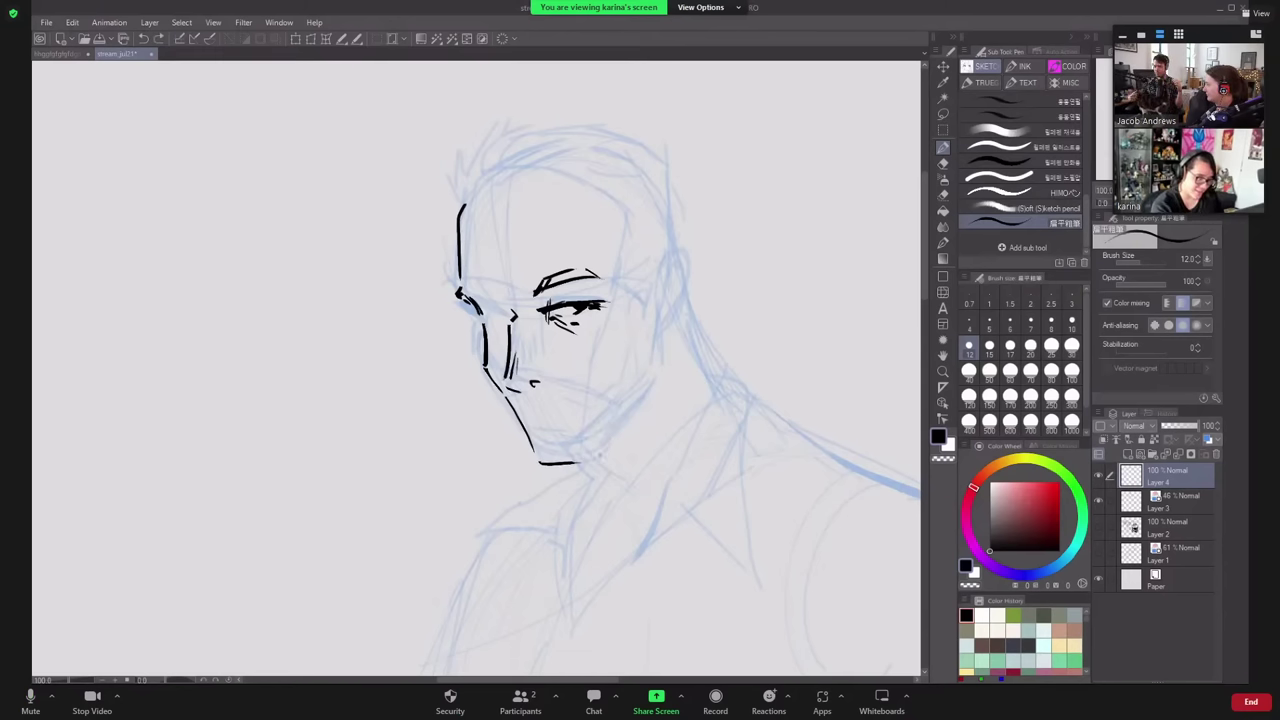
pyautogui.moveTo(586, 459); pyautogui.dragTo(654, 392)
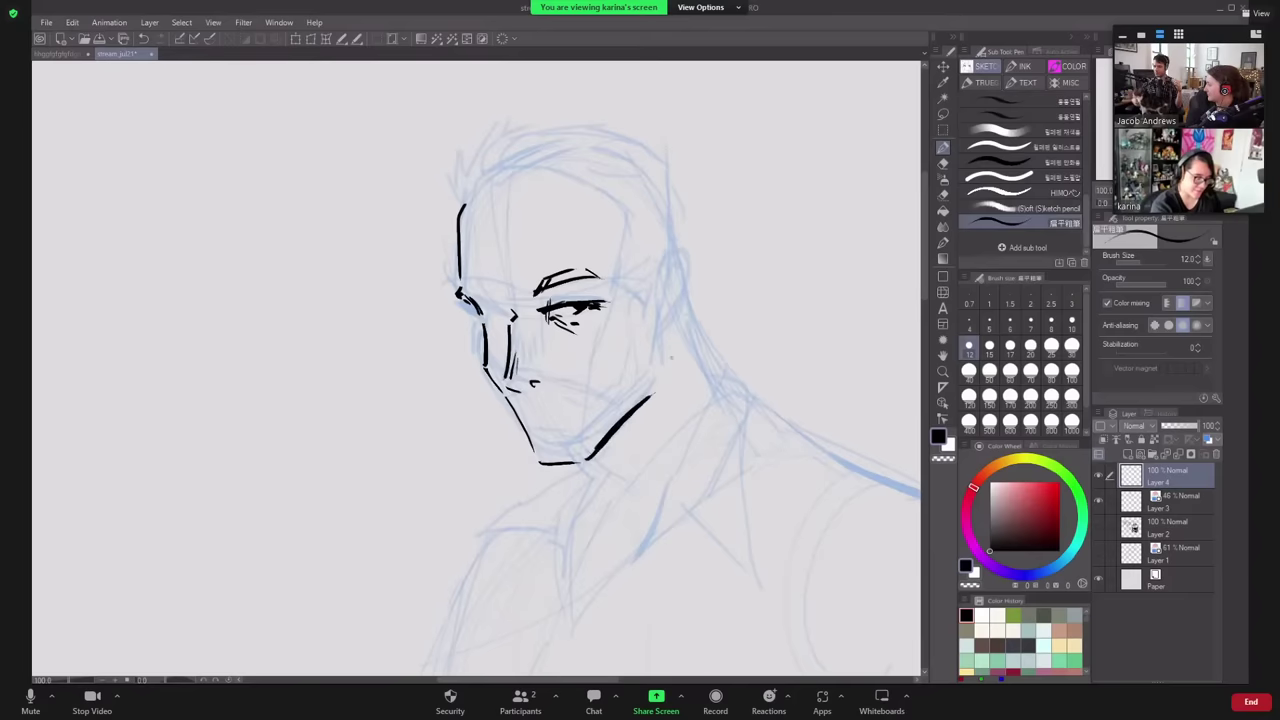
pyautogui.moveTo(658, 345); pyautogui.dragTo(655, 392)
pyautogui.hotkey('ctrl', 'z')
pyautogui.hotkey('ctrl', 'z')
pyautogui.hotkey('ctrl', 'z')
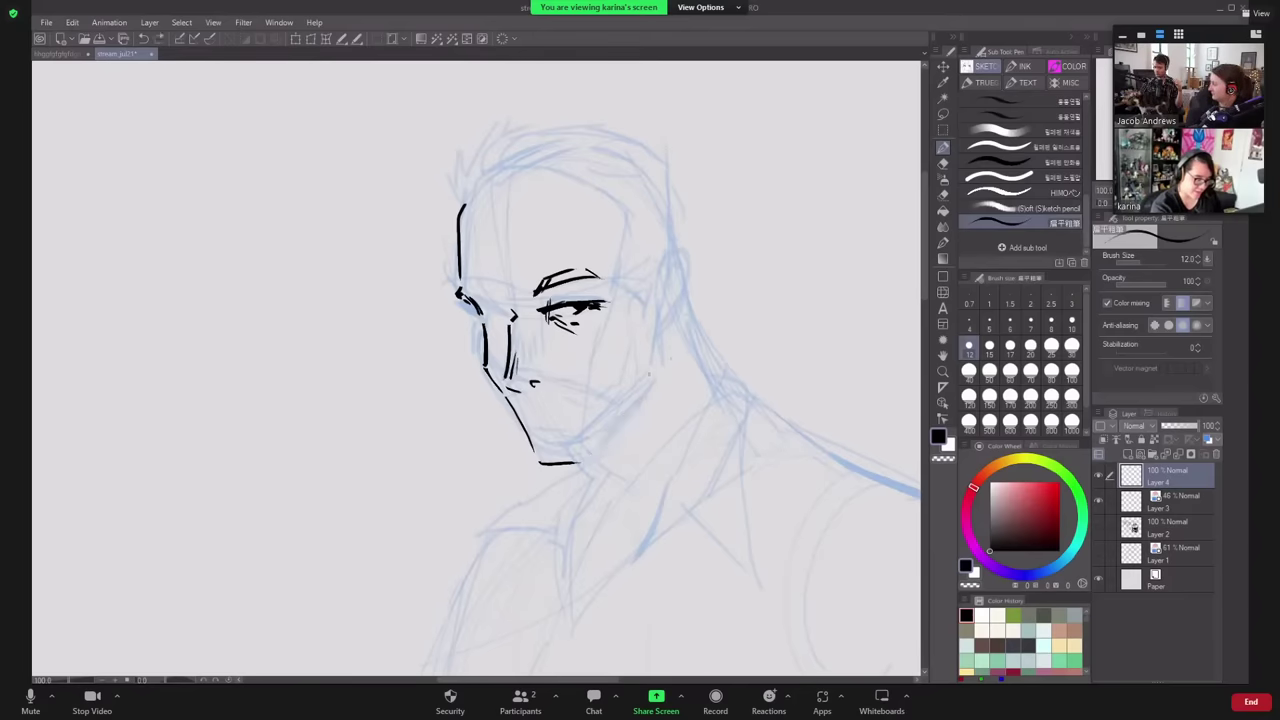
# - Ink a jagged bearded chin with the near jawline, and draw the moustache lines across the near cheek
pyautogui.moveTo(535, 460)
pyautogui.mouseDown()
pyautogui.moveTo(597, 458)
pyautogui.moveTo(648, 393)
pyautogui.mouseUp()
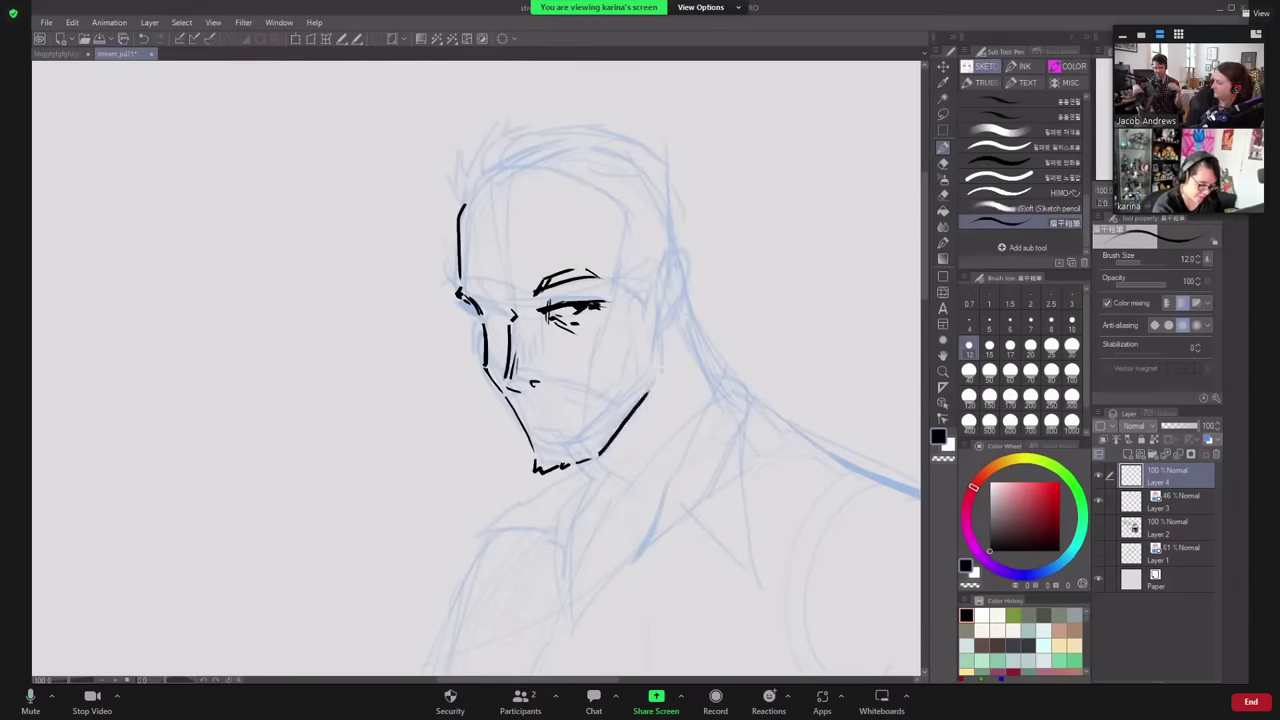
pyautogui.moveTo(540, 381)
pyautogui.mouseDown()
pyautogui.moveTo(617, 400)
pyautogui.moveTo(570, 383)
pyautogui.moveTo(612, 400)
pyautogui.moveTo(590, 412)
pyautogui.mouseUp()
pyautogui.hotkey('ctrl', 'z')
pyautogui.hotkey('ctrl', 'z')
pyautogui.hotkey('ctrl', 'z')
pyautogui.hotkey('ctrl', 'y')
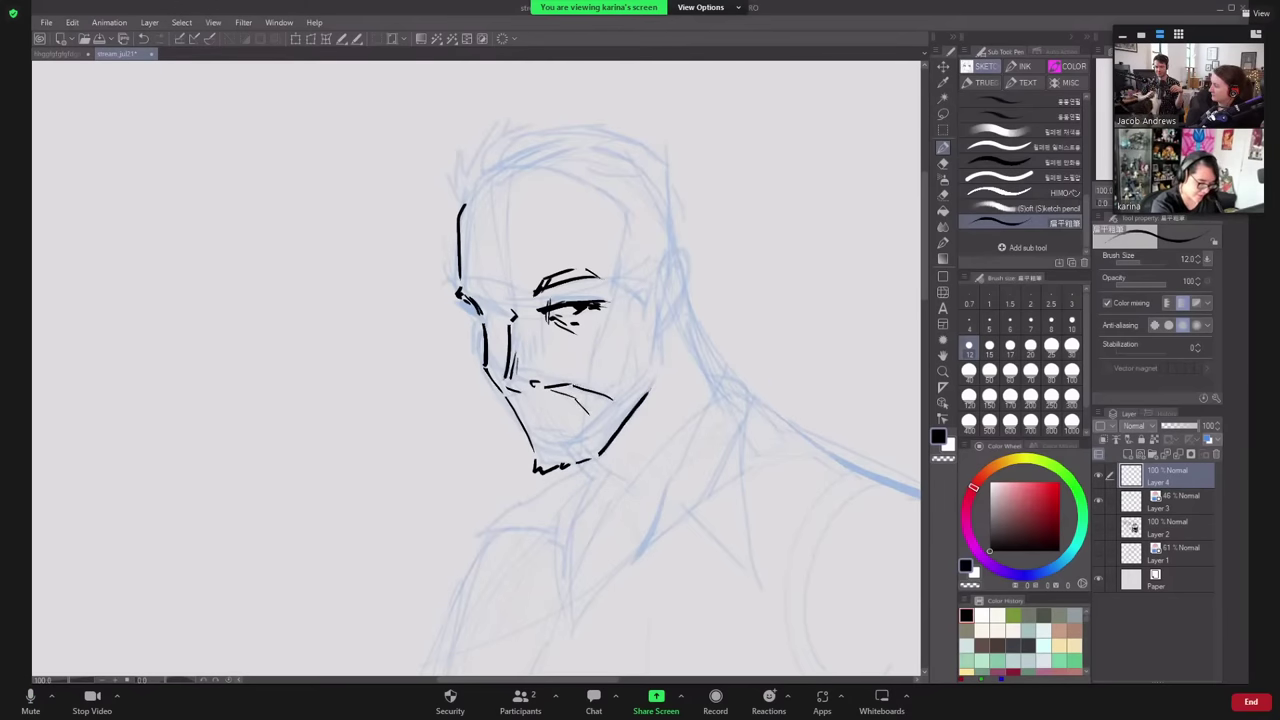
# - Ink a short moustache stroke at the far edge of the face just below the nose
pyautogui.moveTo(503, 392); pyautogui.dragTo(528, 454)
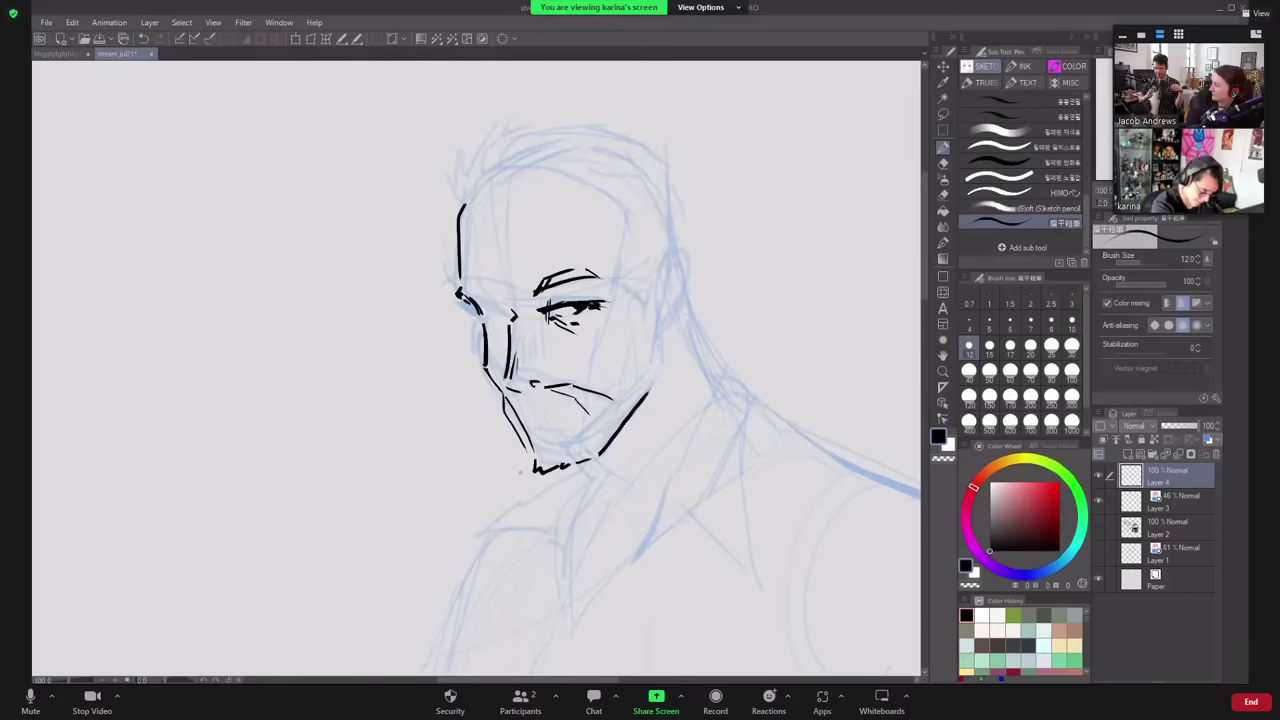
pyautogui.hotkey('ctrl', 'z')
pyautogui.hotkey('ctrl', 'z')
pyautogui.moveTo(505, 393); pyautogui.dragTo(508, 409)
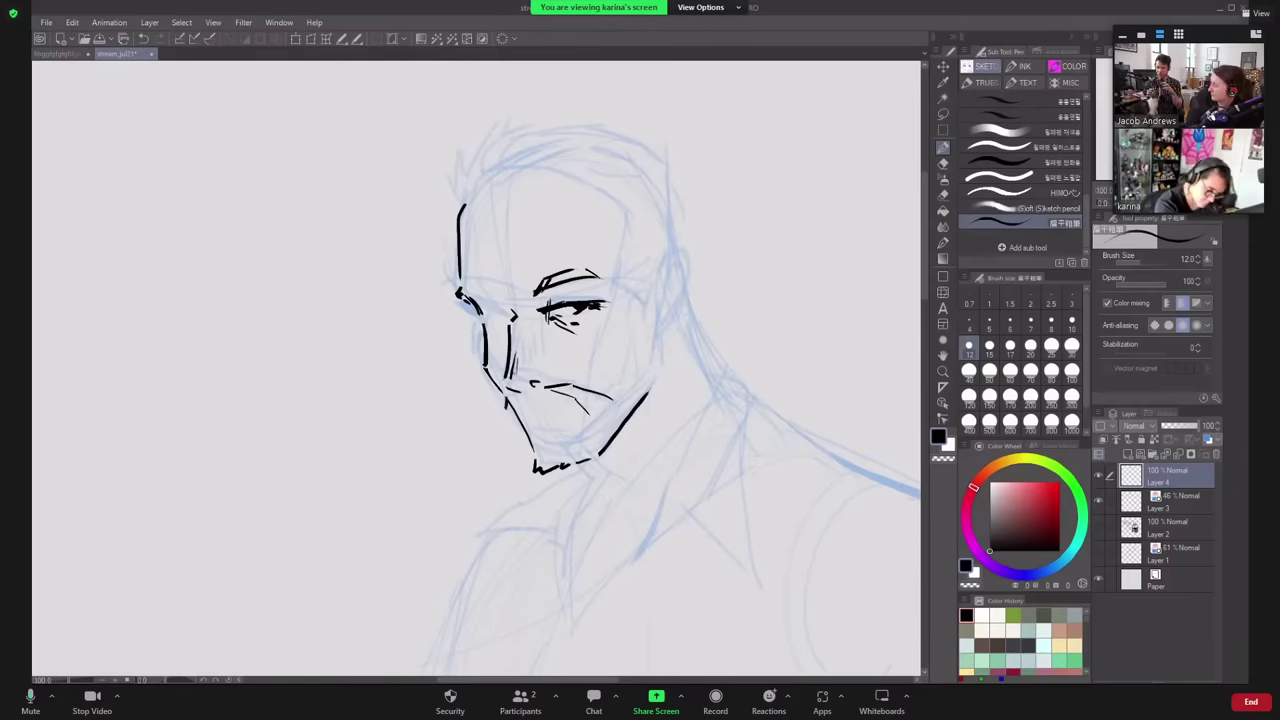
# - Ink the far eye and its eyebrow beside the bridge of the nose
pyautogui.moveTo(472, 308); pyautogui.dragTo(514, 318)
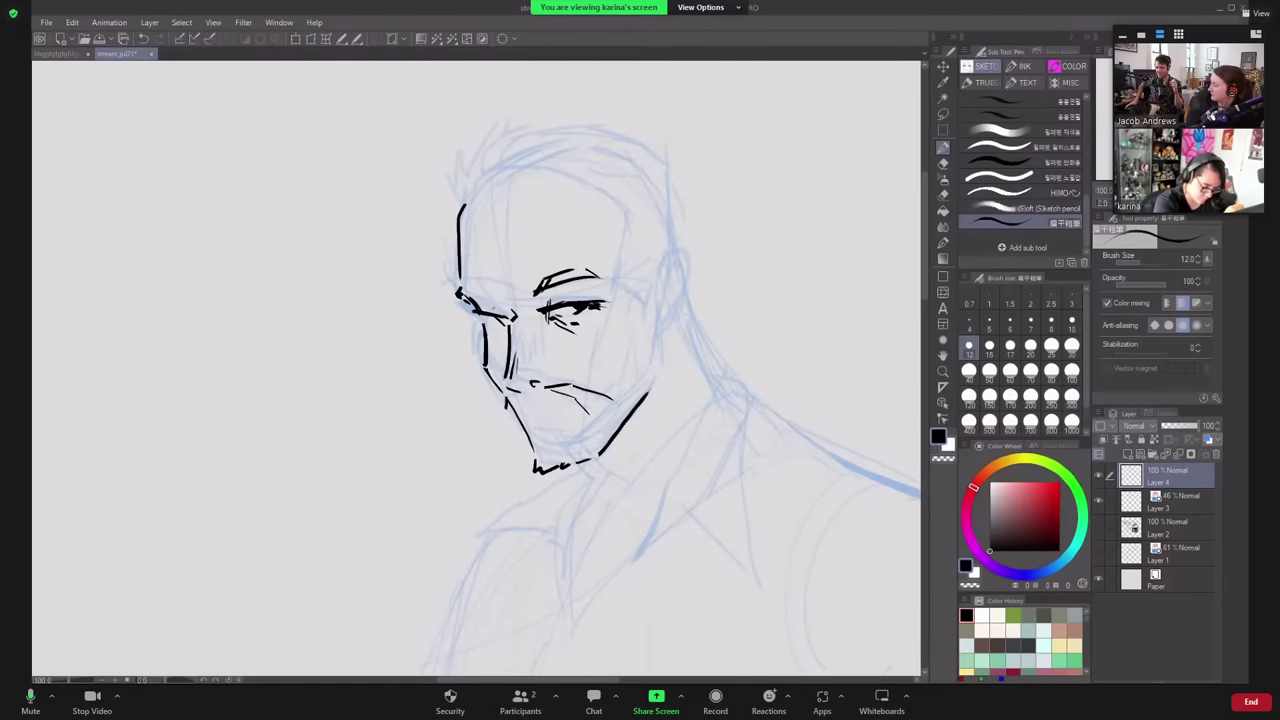
pyautogui.hotkey('ctrl', 'z')
pyautogui.moveTo(474, 309)
pyautogui.mouseDown()
pyautogui.moveTo(511, 321)
pyautogui.moveTo(484, 300)
pyautogui.moveTo(510, 314)
pyautogui.moveTo(486, 280)
pyautogui.moveTo(502, 291)
pyautogui.moveTo(477, 282)
pyautogui.mouseUp()
pyautogui.hotkey('ctrl', 'z')
pyautogui.moveTo(496, 284); pyautogui.dragTo(516, 302)
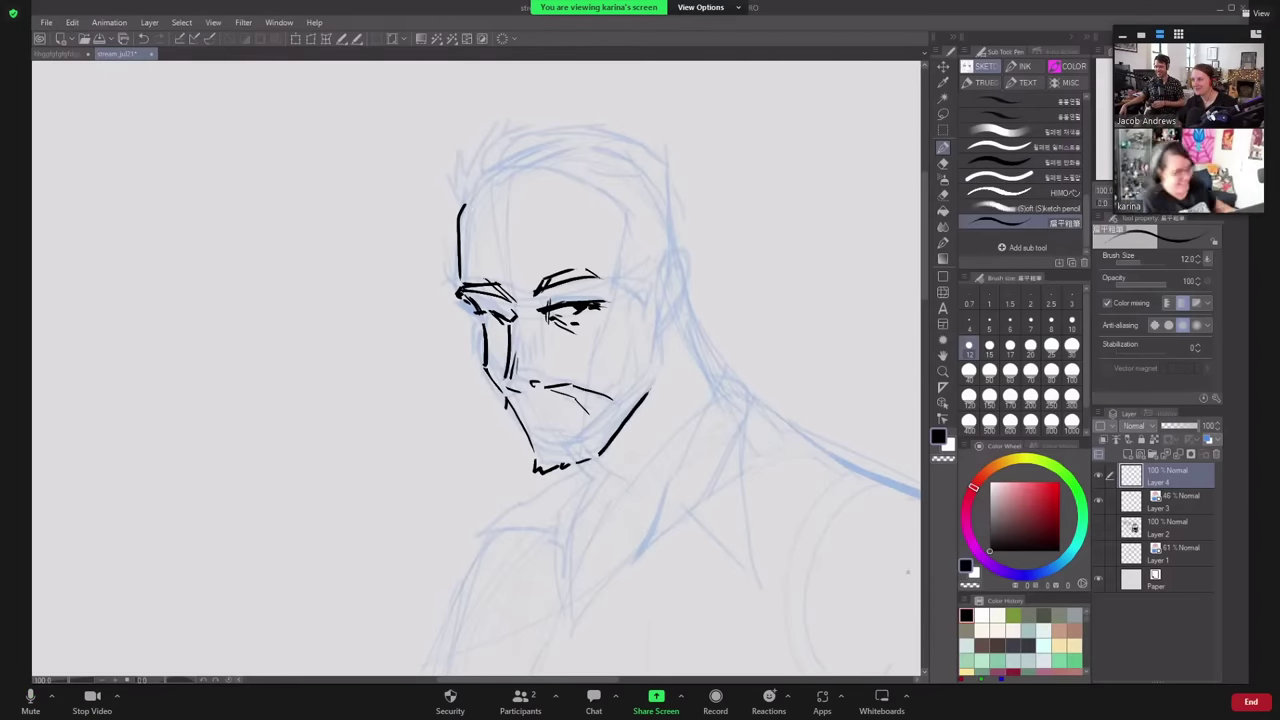
# - Rework the near eye in ink, refining its upper lid line and the strokes at its inner corner
pyautogui.moveTo(544, 310); pyautogui.dragTo(556, 316)
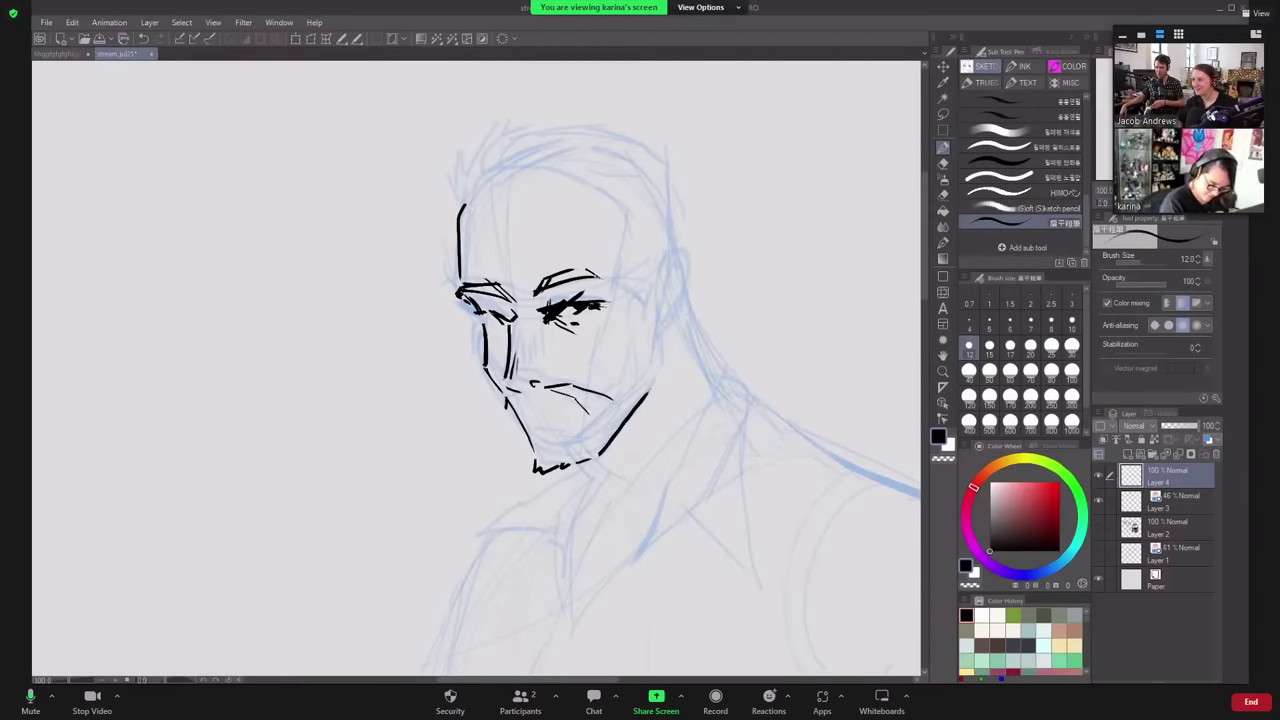
pyautogui.press('h')
pyautogui.hotkey('ctrl', 'z')
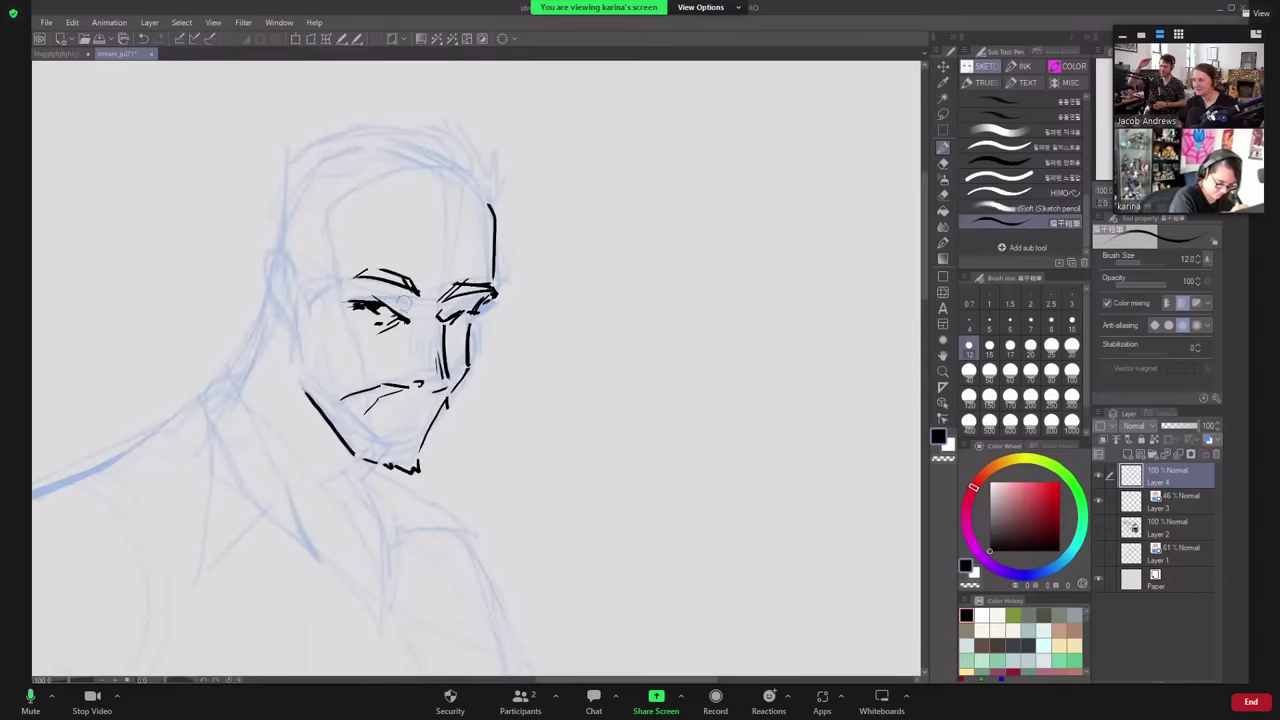
pyautogui.moveTo(376, 297)
pyautogui.mouseDown()
pyautogui.moveTo(339, 300)
pyautogui.moveTo(330, 315)
pyautogui.mouseUp()
pyautogui.press('h')
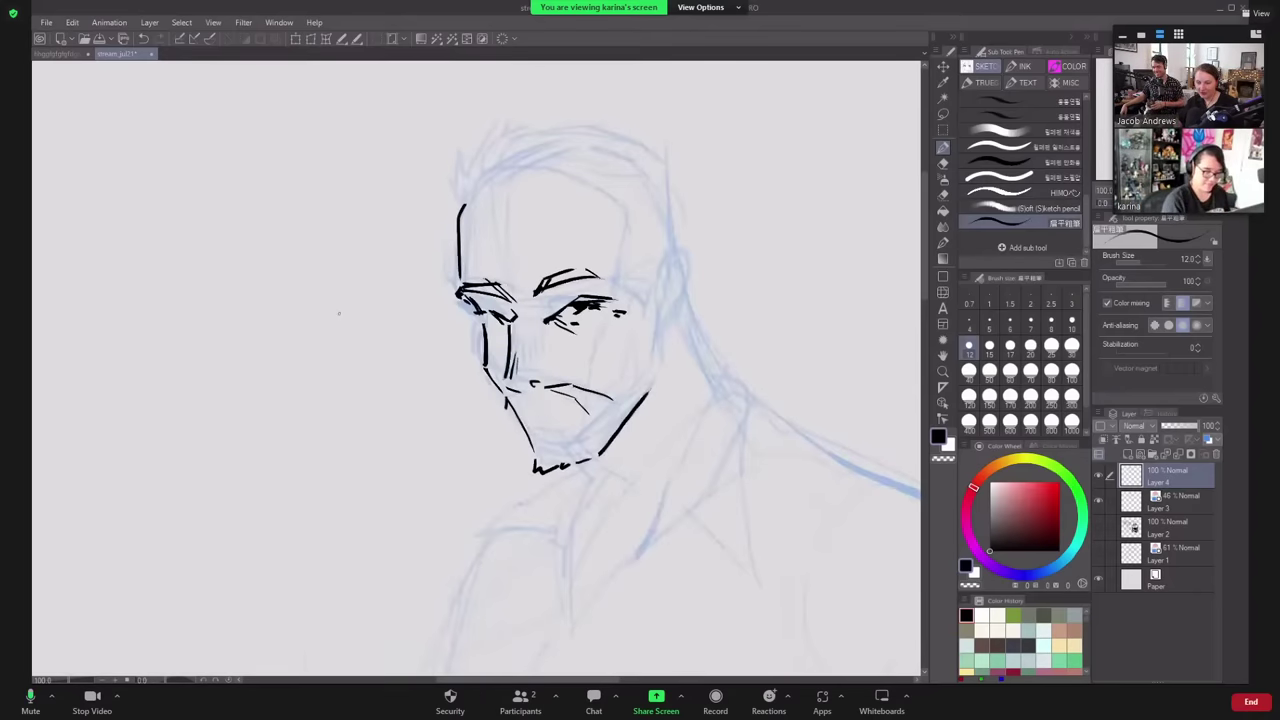
pyautogui.hotkey('ctrl', 'z')
pyautogui.moveTo(542, 316); pyautogui.dragTo(597, 294)
pyautogui.hotkey('ctrl', 'z')
pyautogui.hotkey('ctrl', 'z')
pyautogui.hotkey('ctrl', 'z')
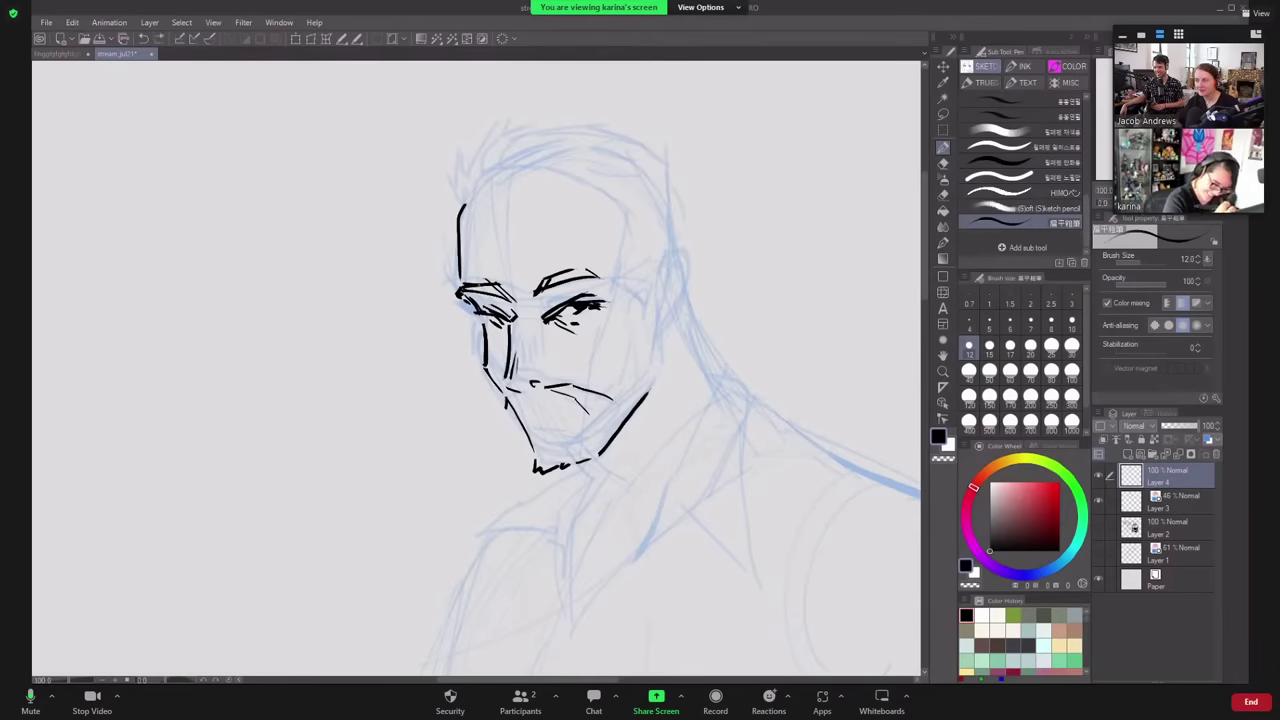
# - Ink a short stroke below the nose on the upper lip and the mouth line beneath the moustache
pyautogui.moveTo(516, 389); pyautogui.dragTo(519, 412)
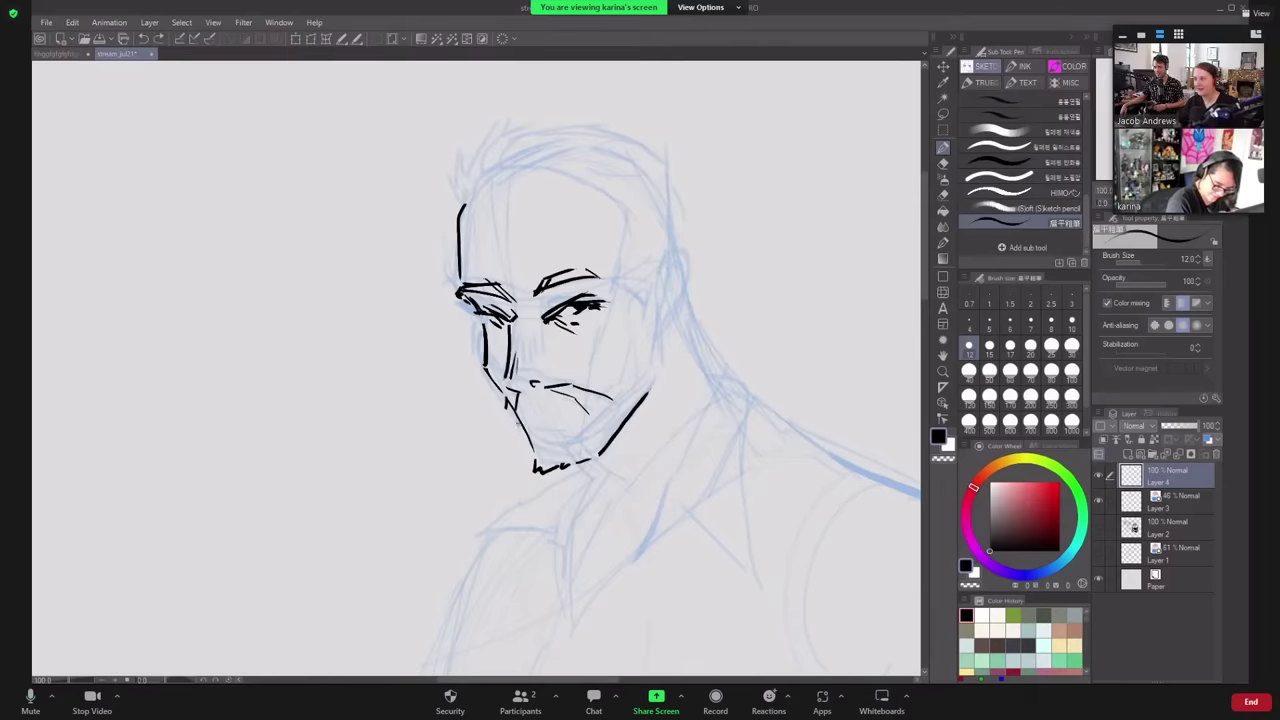
pyautogui.moveTo(516, 424); pyautogui.dragTo(568, 419)
pyautogui.hotkey('ctrl', 'z')
pyautogui.press('h')
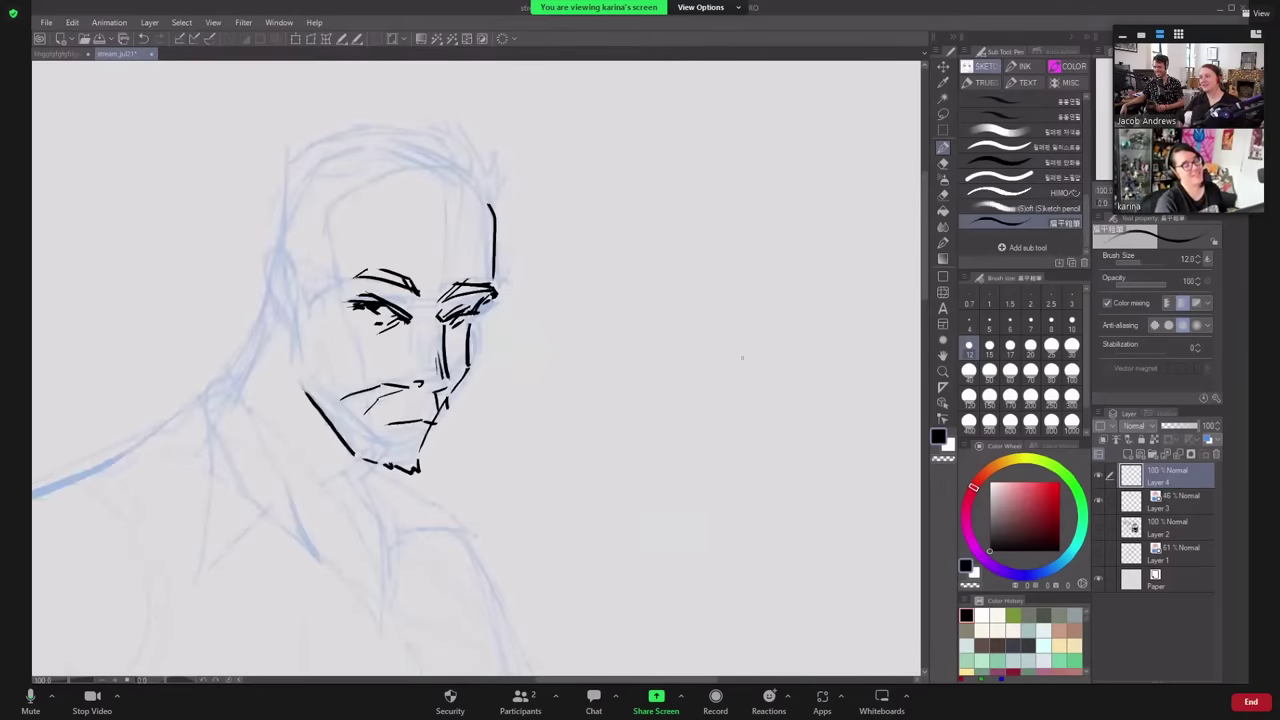
# - Re-ink the far eye with a dark lid line extending past the face edge, and redraw its eyebrow in short strokes
pyautogui.moveTo(467, 338)
pyautogui.mouseDown()
pyautogui.moveTo(492, 308)
pyautogui.moveTo(477, 315)
pyautogui.mouseUp()
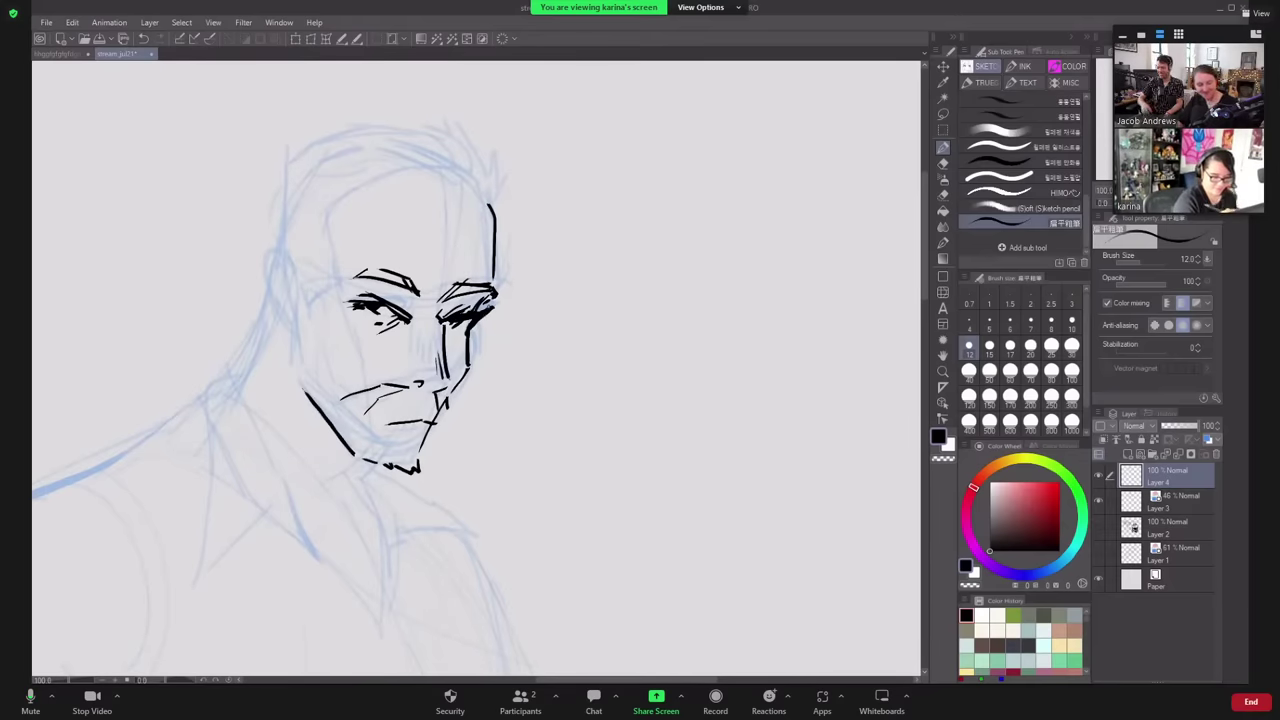
pyautogui.hotkey('ctrl', 'z')
pyautogui.hotkey('ctrl', 'z')
pyautogui.hotkey('ctrl', 'z')
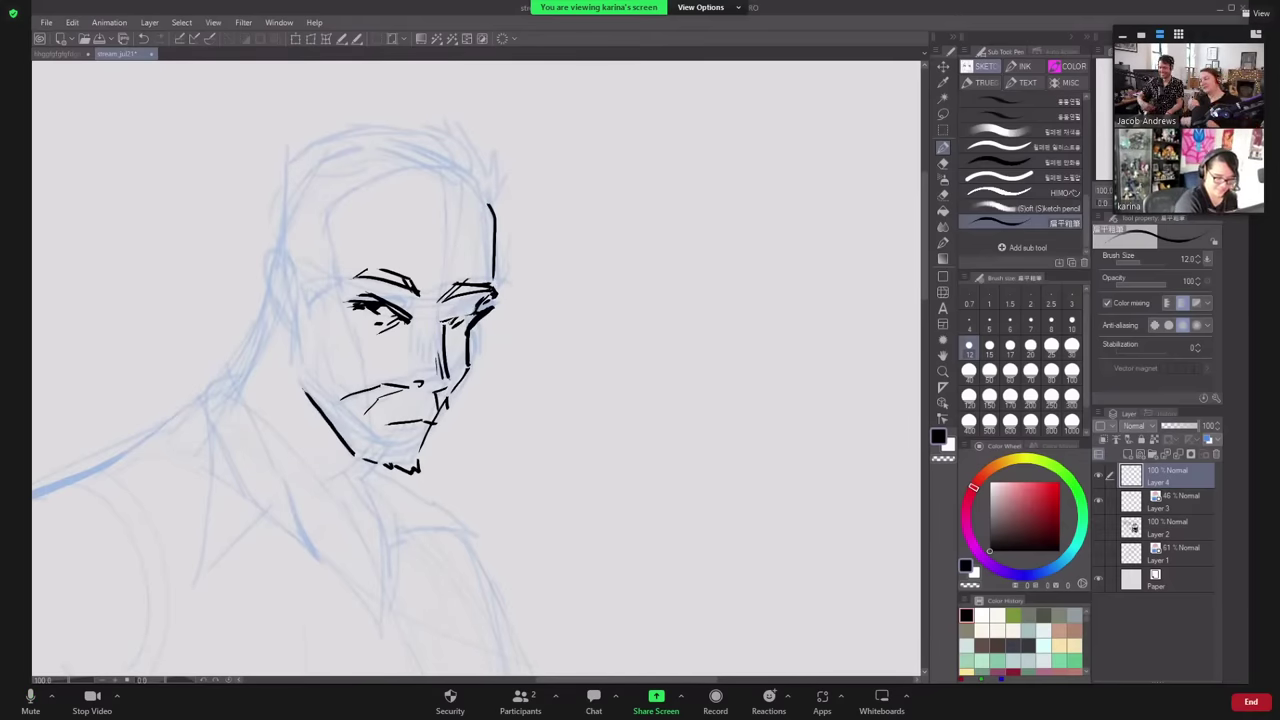
pyautogui.moveTo(448, 323); pyautogui.dragTo(506, 311)
pyautogui.press('h')
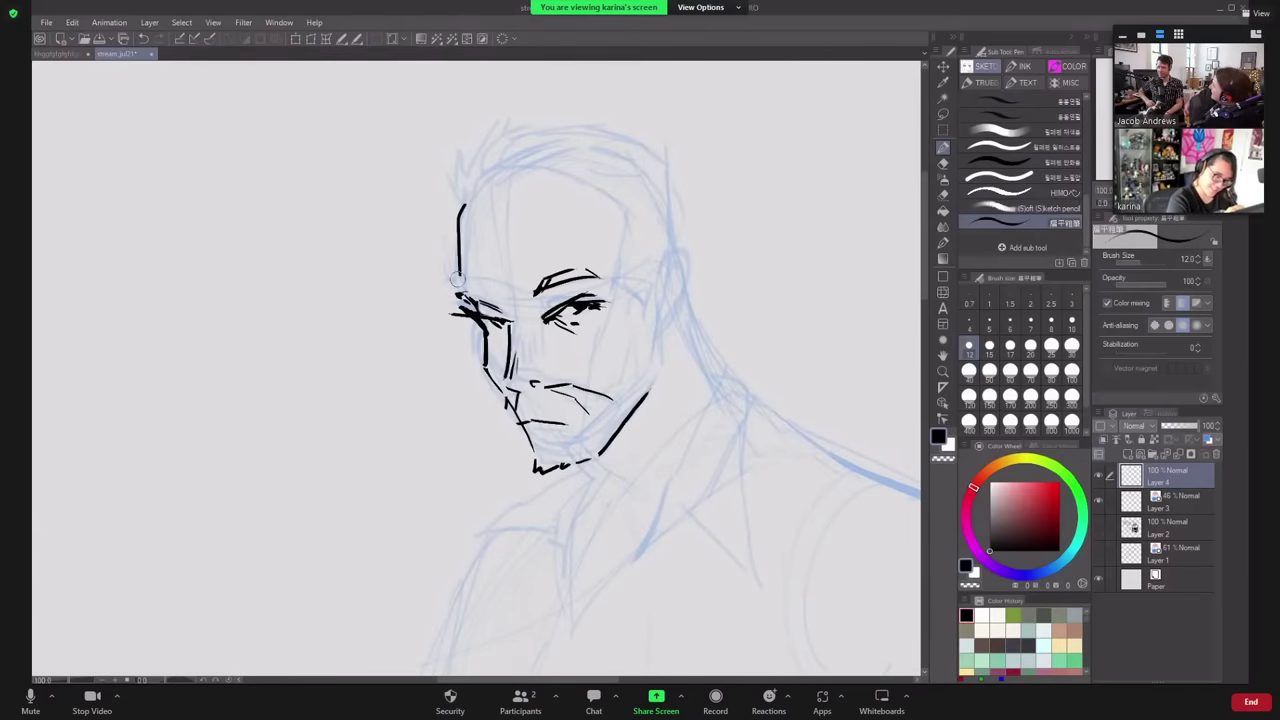
pyautogui.moveTo(454, 291)
pyautogui.mouseDown()
pyautogui.moveTo(502, 301)
pyautogui.moveTo(484, 287)
pyautogui.mouseUp()
pyautogui.press('h')
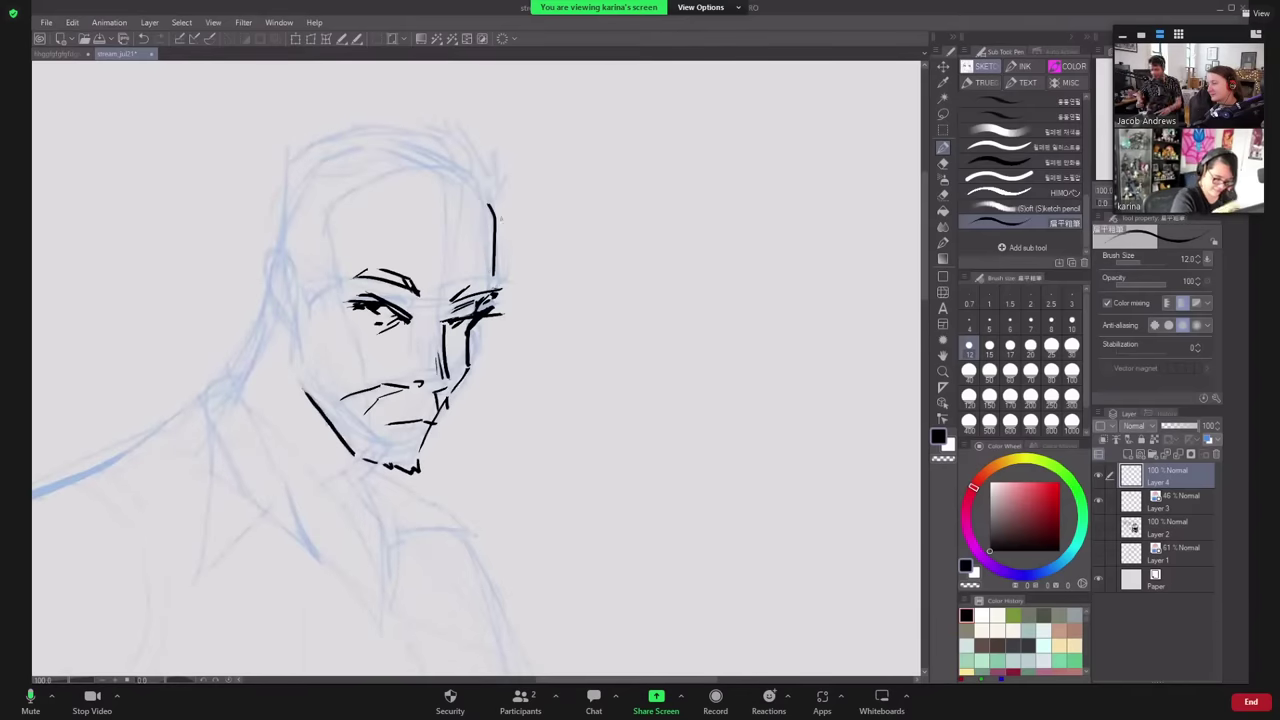
# - Redraw the front contour of the forehead and ink a diagonal hairline stroke above it
pyautogui.hotkey('ctrl', 'z')
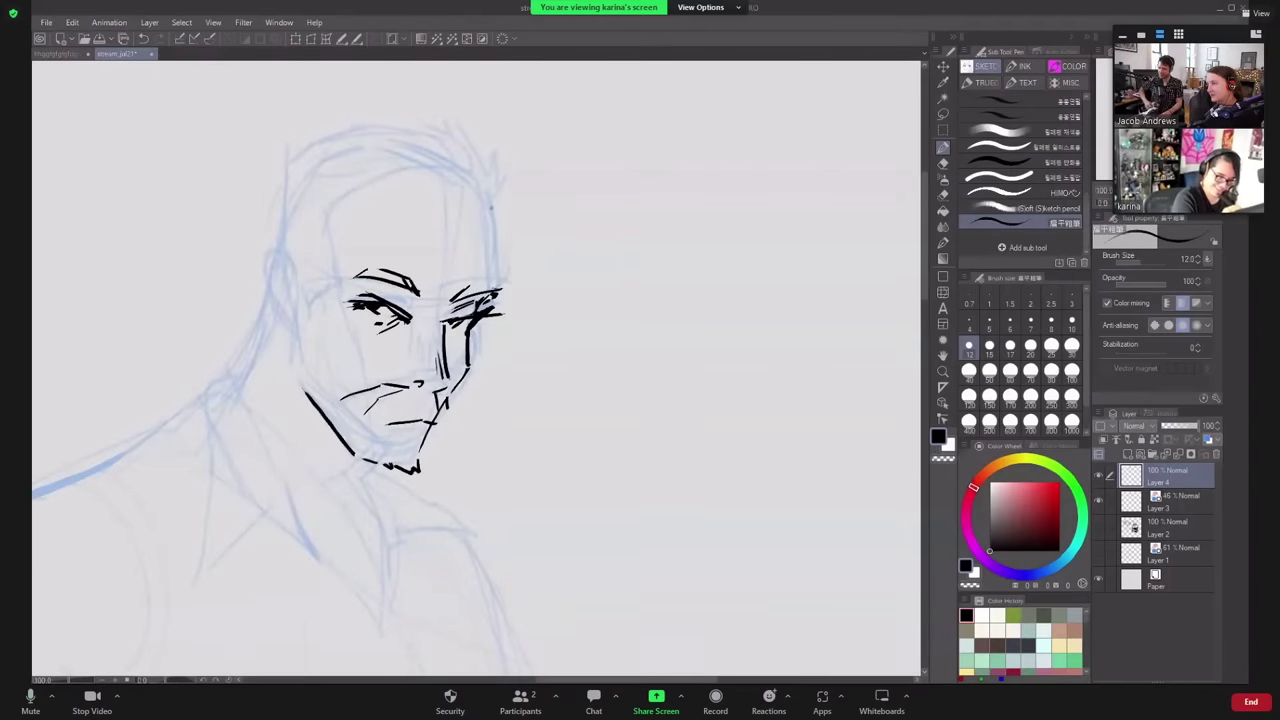
pyautogui.moveTo(496, 214); pyautogui.dragTo(500, 284)
pyautogui.press('h')
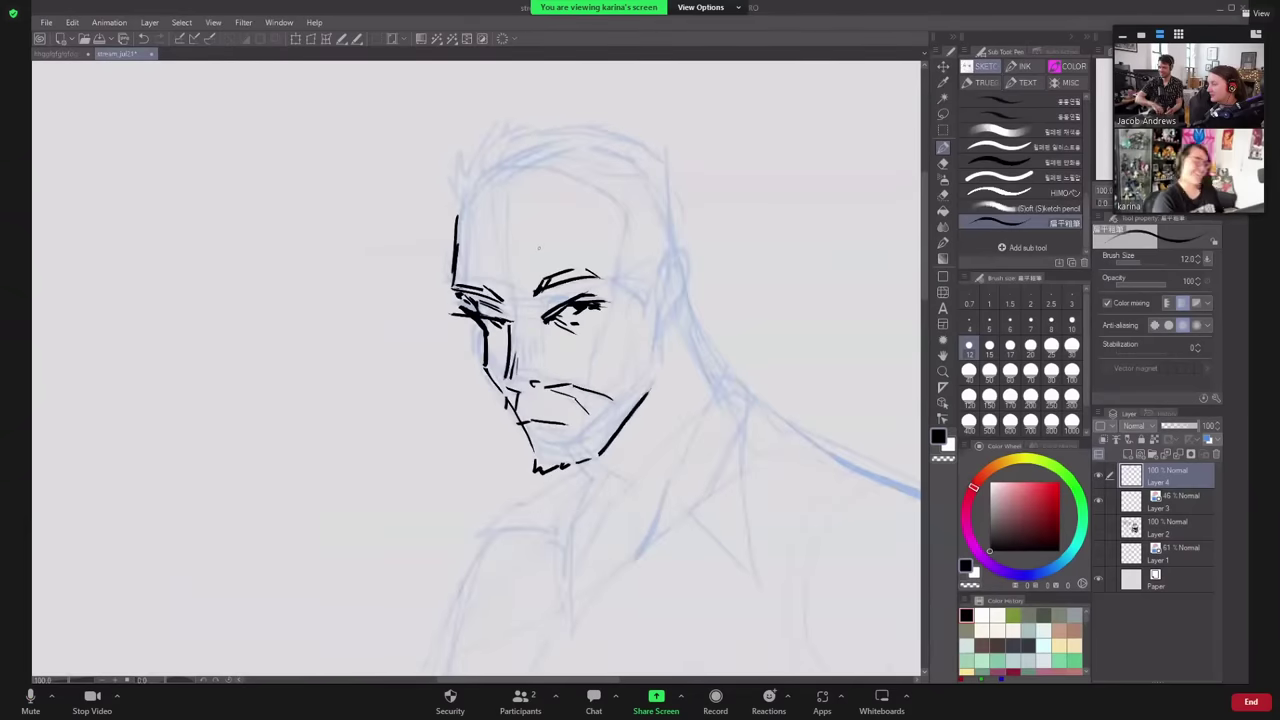
pyautogui.hotkey('ctrl', 'z')
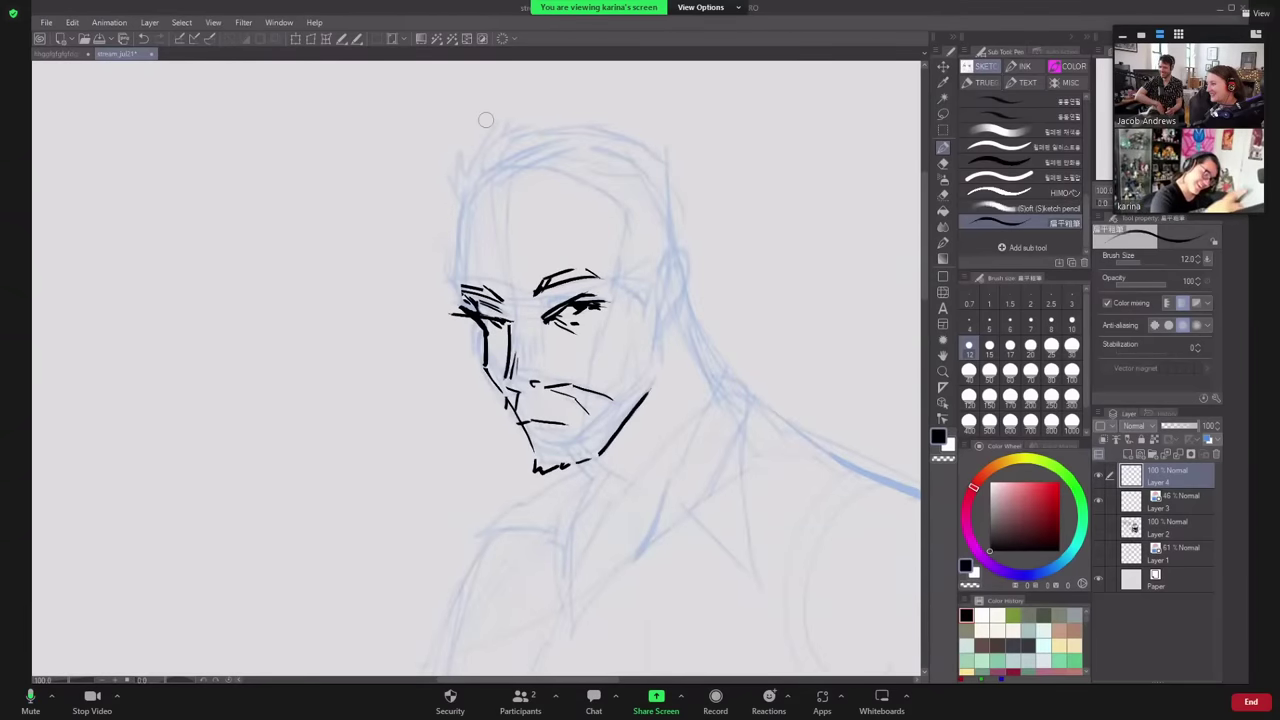
pyautogui.moveTo(463, 231); pyautogui.dragTo(461, 302)
pyautogui.moveTo(513, 176); pyautogui.dragTo(471, 208)
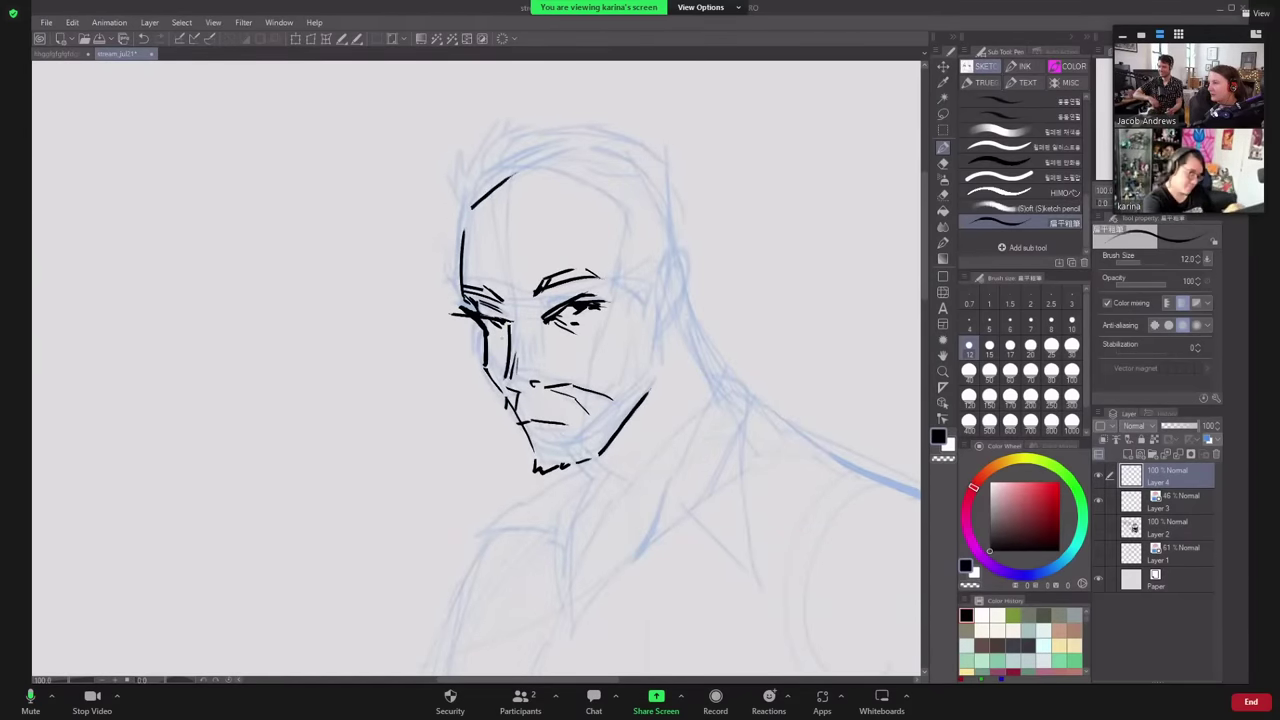
# - Ink the dark iris of the far eye beneath its lid line
pyautogui.moveTo(506, 329)
pyautogui.mouseDown()
pyautogui.moveTo(491, 349)
pyautogui.moveTo(448, 331)
pyautogui.mouseUp()
pyautogui.press('h')
pyautogui.hotkey('ctrl', 'z')
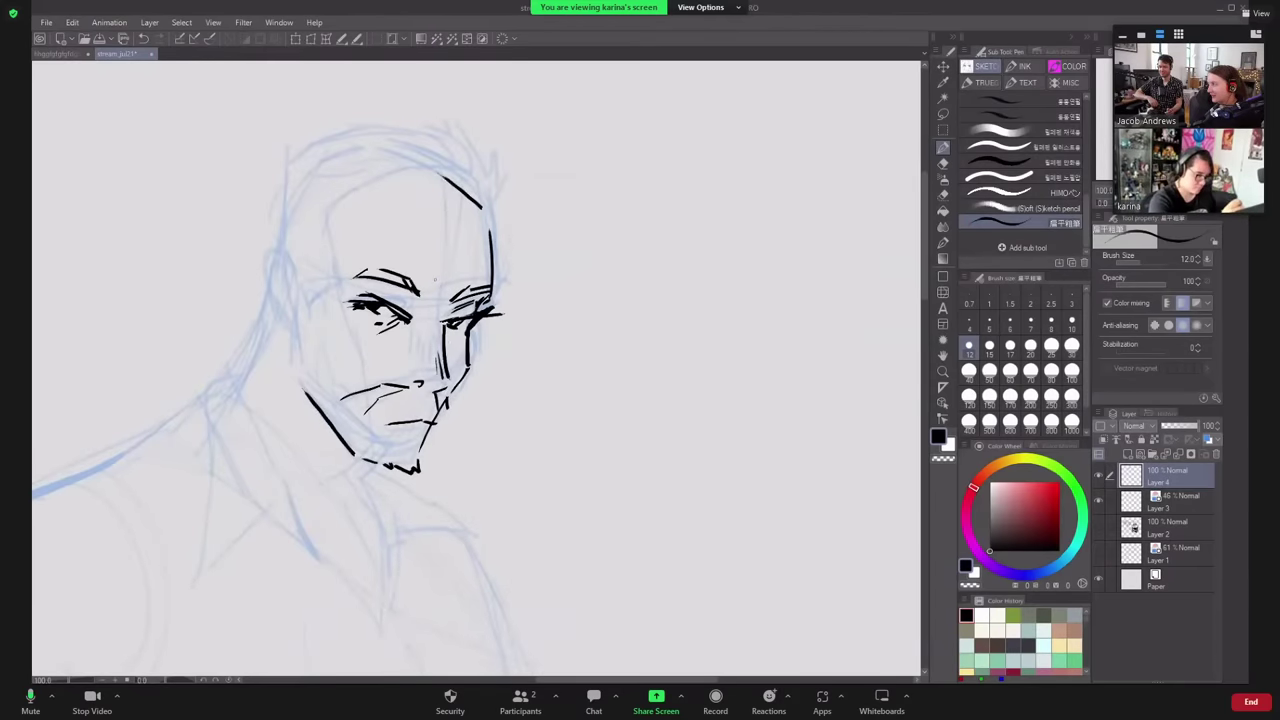
pyautogui.press('h')
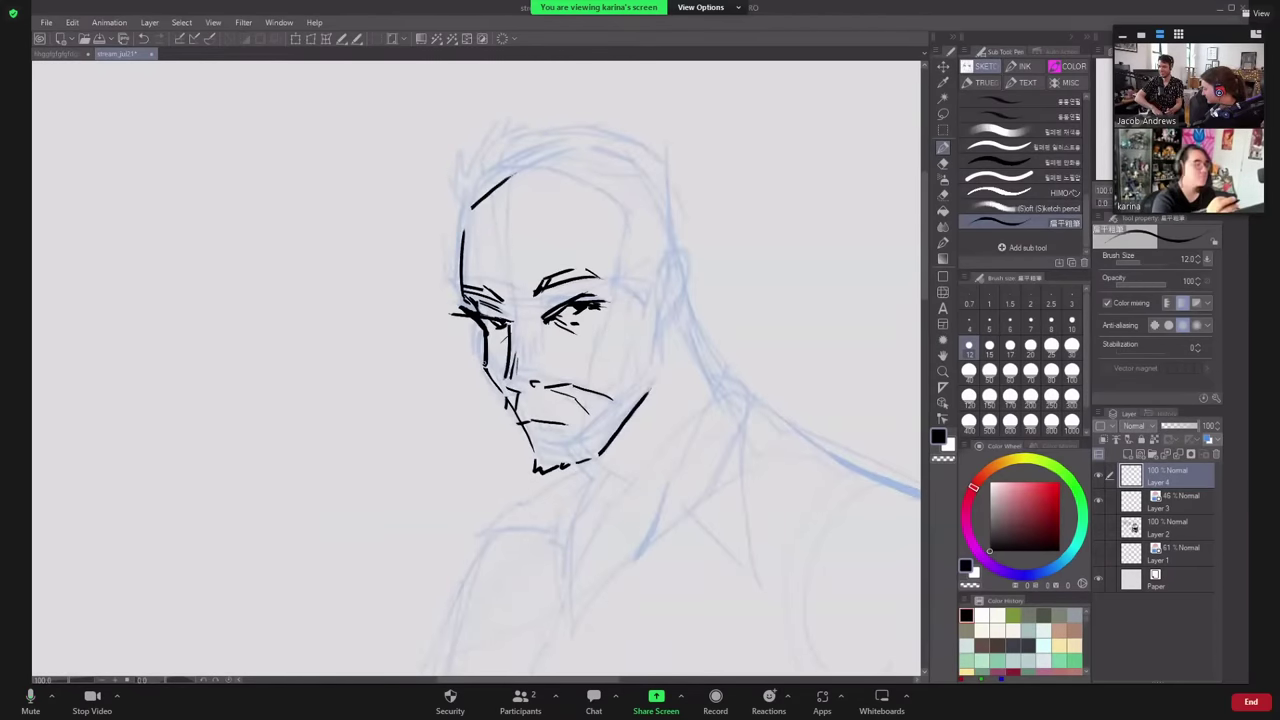
# - Ink cheekbone accent lines on the near side of the face and thicken the far cheek's contour toward the mouth
pyautogui.moveTo(641, 297); pyautogui.dragTo(628, 334)
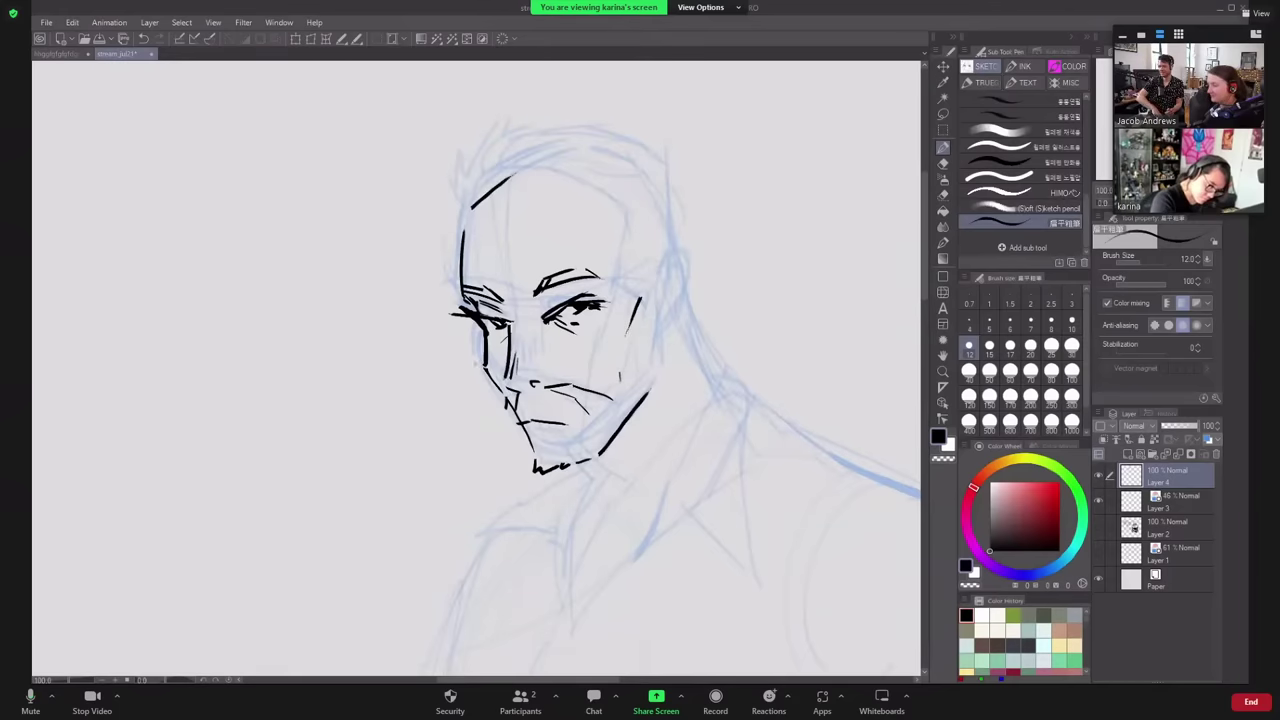
pyautogui.moveTo(481, 334); pyautogui.dragTo(497, 391)
pyautogui.hotkey('ctrl', 'z')
pyautogui.moveTo(483, 330); pyautogui.dragTo(504, 401)
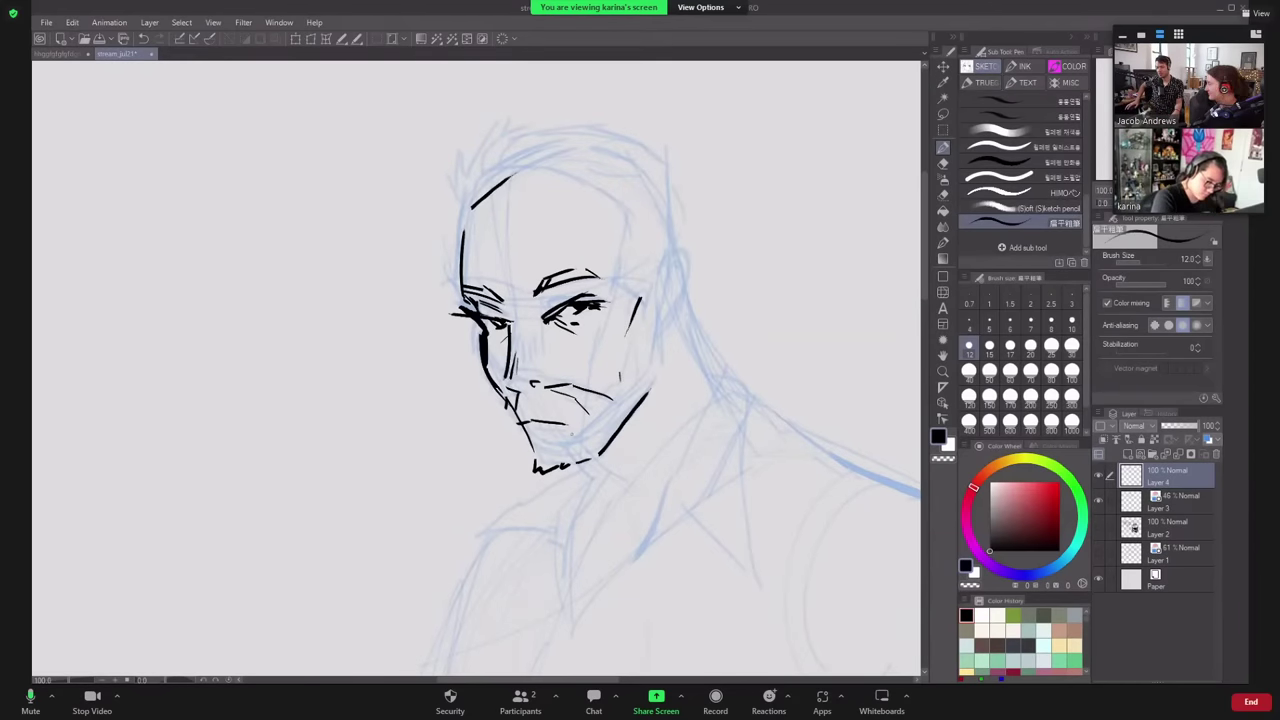
# - Ink a short lower-lip stroke and the inner beard edge running along the near jaw
pyautogui.moveTo(524, 426)
pyautogui.mouseDown()
pyautogui.moveTo(562, 425)
pyautogui.moveTo(548, 437)
pyautogui.mouseUp()
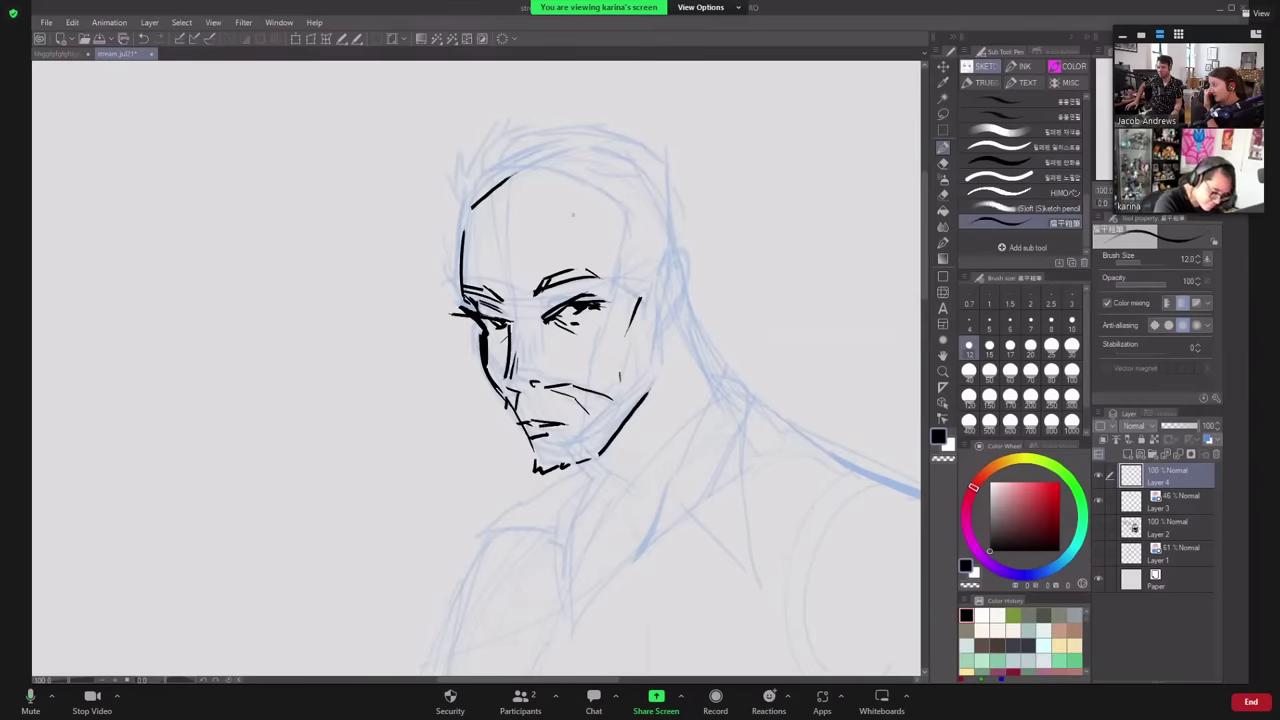
pyautogui.hotkey('ctrl', 'z')
pyautogui.moveTo(533, 434)
pyautogui.mouseDown()
pyautogui.moveTo(566, 450)
pyautogui.moveTo(622, 402)
pyautogui.mouseUp()
pyautogui.hotkey('ctrl', 'z')
# - Add short hatching strokes on the near cheek and ink the side of the face down to a jagged jaw corner
pyautogui.moveTo(590, 376); pyautogui.dragTo(623, 385)
pyautogui.press('h')
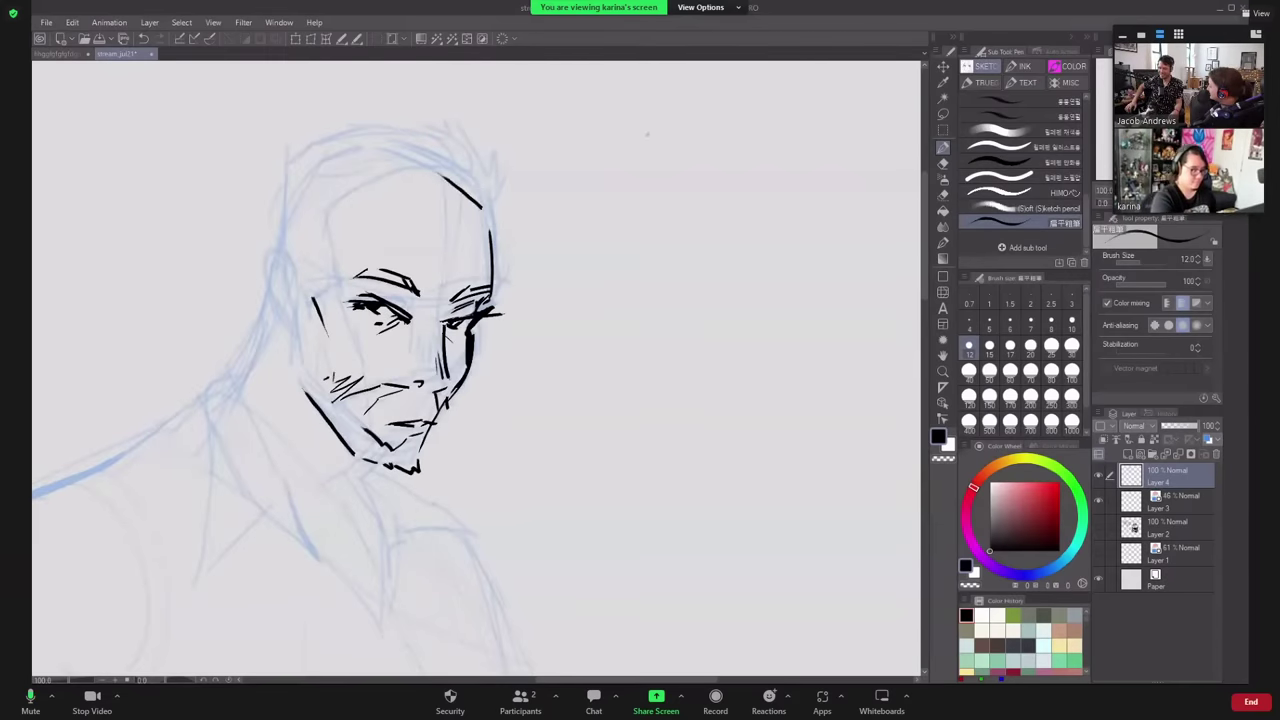
pyautogui.moveTo(301, 312); pyautogui.dragTo(296, 390)
pyautogui.hotkey('ctrl', 'z')
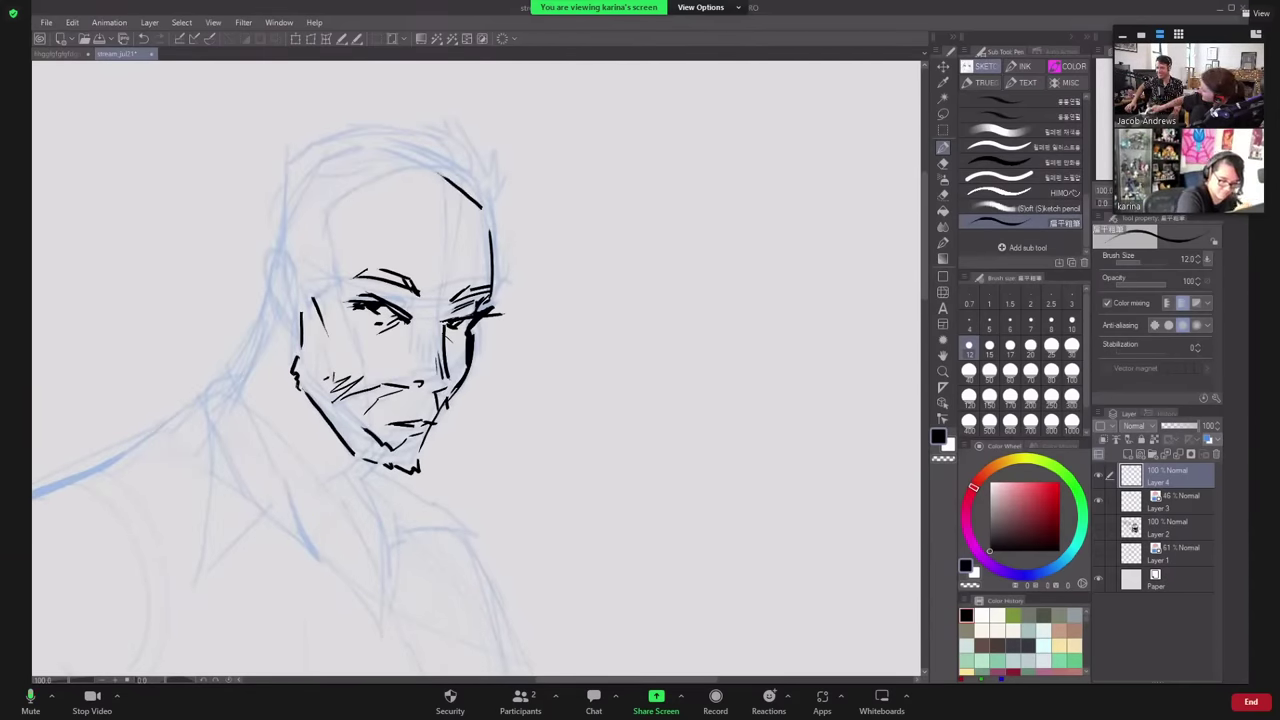
# - Ink a frown crease at the near eyebrow's inner end and a few short wrinkle marks on the forehead
pyautogui.moveTo(411, 312)
pyautogui.mouseDown()
pyautogui.moveTo(391, 294)
pyautogui.moveTo(444, 300)
pyautogui.mouseUp()
pyautogui.moveTo(438, 268)
pyautogui.mouseDown()
pyautogui.moveTo(432, 300)
pyautogui.moveTo(425, 279)
pyautogui.moveTo(501, 254)
pyautogui.moveTo(504, 237)
pyautogui.moveTo(510, 264)
pyautogui.mouseUp()
pyautogui.hotkey('ctrl', 'z')
pyautogui.hotkey('ctrl', 'z')
pyautogui.hotkey('ctrl', 'z')
pyautogui.hotkey('ctrl', 'z')
pyautogui.press('h')
pyautogui.hotkey('ctrl', 'z')
pyautogui.hotkey('ctrl', 'z')
pyautogui.hotkey('ctrl', 'z')
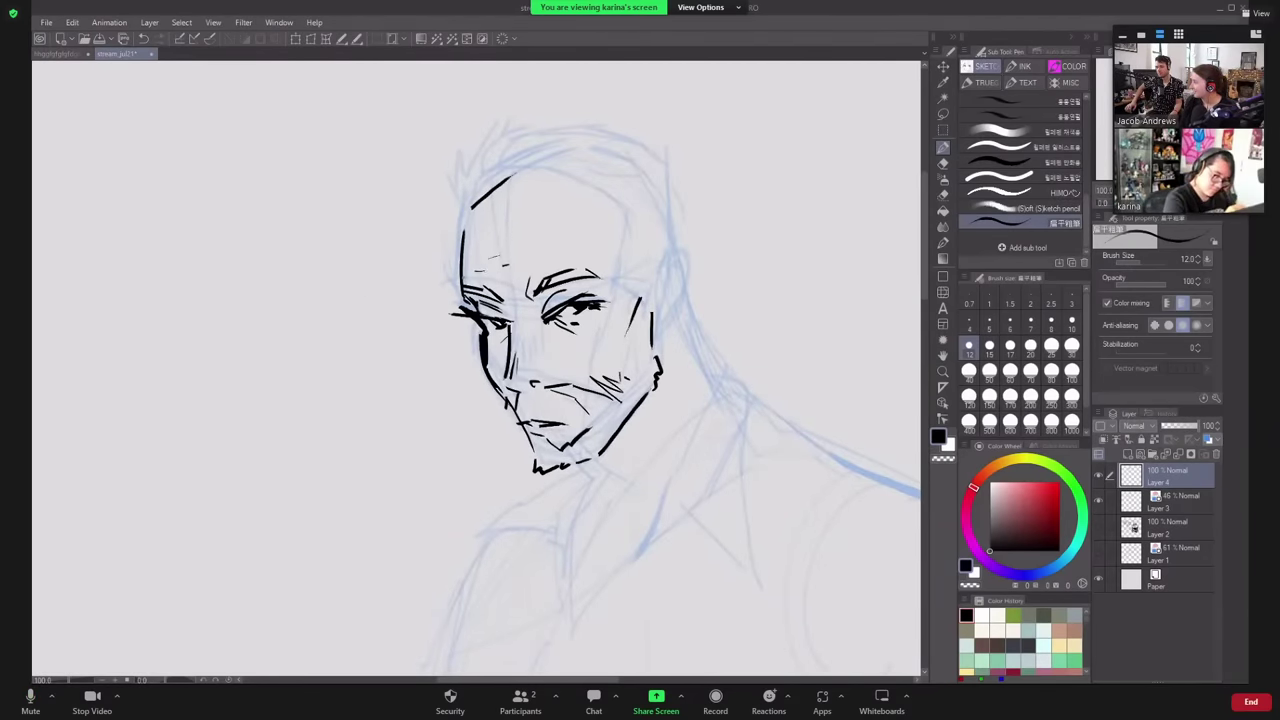
# - Ink the hairline across the forehead and down the temple, and outline the near ear with its inner fold
pyautogui.moveTo(465, 208)
pyautogui.mouseDown()
pyautogui.moveTo(515, 168)
pyautogui.moveTo(598, 177)
pyautogui.moveTo(615, 262)
pyautogui.moveTo(656, 302)
pyautogui.moveTo(671, 248)
pyautogui.moveTo(683, 305)
pyautogui.moveTo(667, 332)
pyautogui.moveTo(668, 290)
pyautogui.mouseUp()
pyautogui.hotkey('ctrl', 'z')
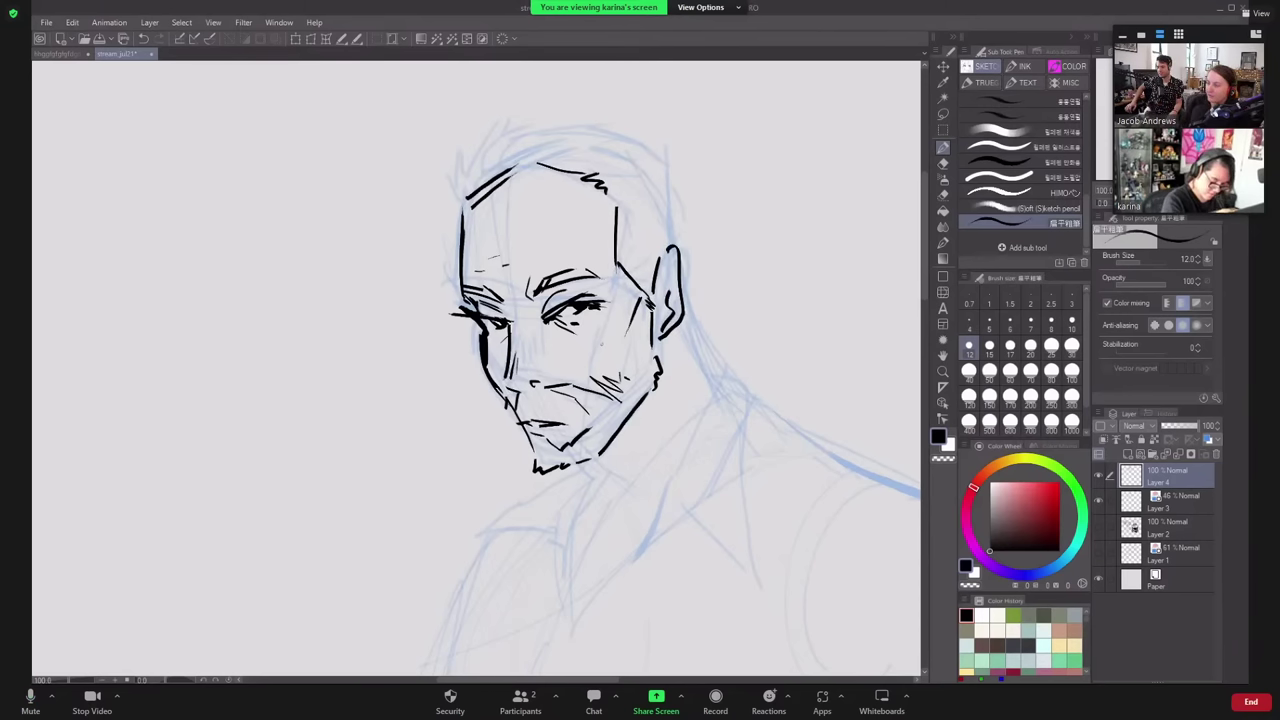
# - Redraw the mouth as a longer, slightly curved line below the moustache
pyautogui.moveTo(520, 422)
pyautogui.mouseDown()
pyautogui.moveTo(566, 424)
pyautogui.moveTo(530, 440)
pyautogui.moveTo(526, 417)
pyautogui.moveTo(575, 416)
pyautogui.mouseUp()
pyautogui.hotkey('ctrl', 'z')
pyautogui.hotkey('ctrl', 'z')
pyautogui.hotkey('ctrl', 'z')
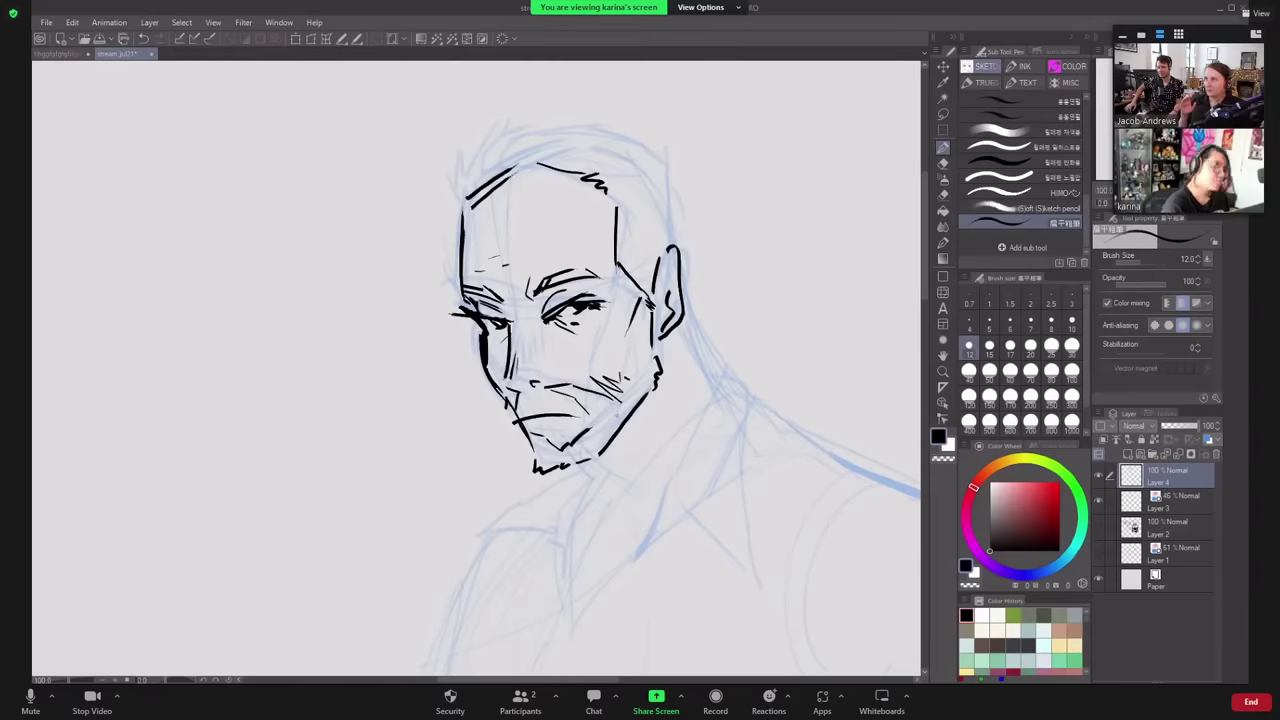
# - Ink spiky hair tufts along the front hairline and jagged strokes up to the top of the head
pyautogui.moveTo(480, 160)
pyautogui.mouseDown()
pyautogui.moveTo(466, 198)
pyautogui.moveTo(488, 188)
pyautogui.moveTo(532, 118)
pyautogui.mouseUp()
pyautogui.moveTo(450, 184); pyautogui.dragTo(475, 202)
pyautogui.moveTo(437, 169); pyautogui.dragTo(469, 205)
pyautogui.moveTo(447, 205); pyautogui.dragTo(461, 211)
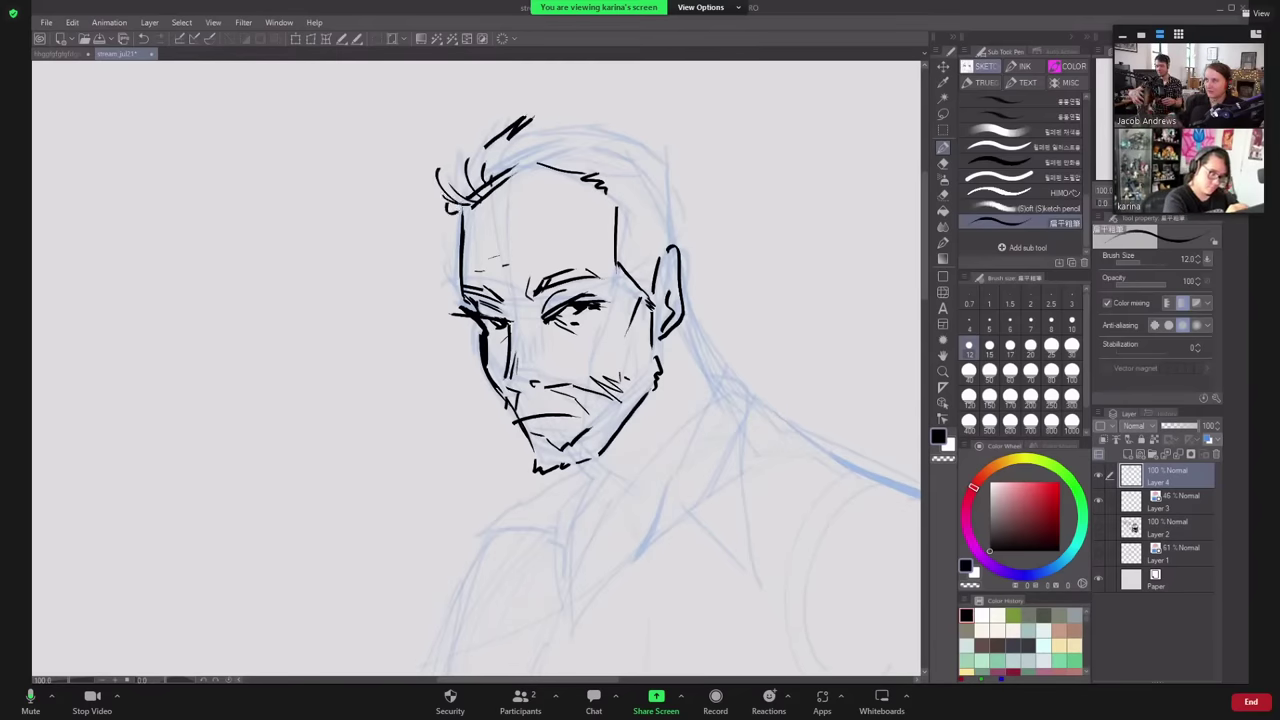
pyautogui.moveTo(535, 133); pyautogui.dragTo(577, 118)
# - Try several curves for the crown of the hair from the top tuft back toward the ear
pyautogui.moveTo(590, 124)
pyautogui.mouseDown()
pyautogui.moveTo(582, 133)
pyautogui.moveTo(652, 172)
pyautogui.mouseUp()
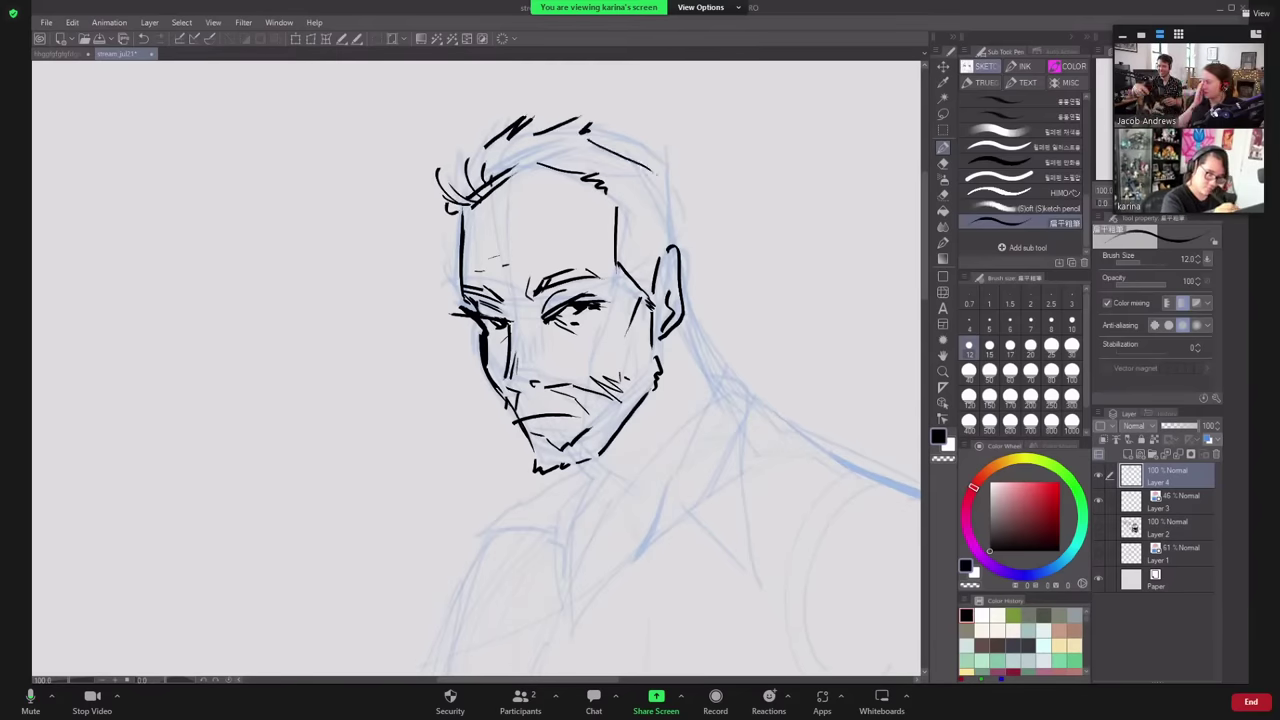
pyautogui.hotkey('ctrl', 'z')
pyautogui.moveTo(586, 131); pyautogui.dragTo(662, 163)
pyautogui.hotkey('ctrl', 'z')
pyautogui.hotkey('ctrl', 'z')
pyautogui.moveTo(514, 138)
pyautogui.mouseDown()
pyautogui.moveTo(575, 118)
pyautogui.moveTo(645, 157)
pyautogui.moveTo(666, 256)
pyautogui.mouseUp()
pyautogui.hotkey('ctrl', 'z')
pyautogui.hotkey('ctrl', 'z')
pyautogui.hotkey('ctrl', 'z')
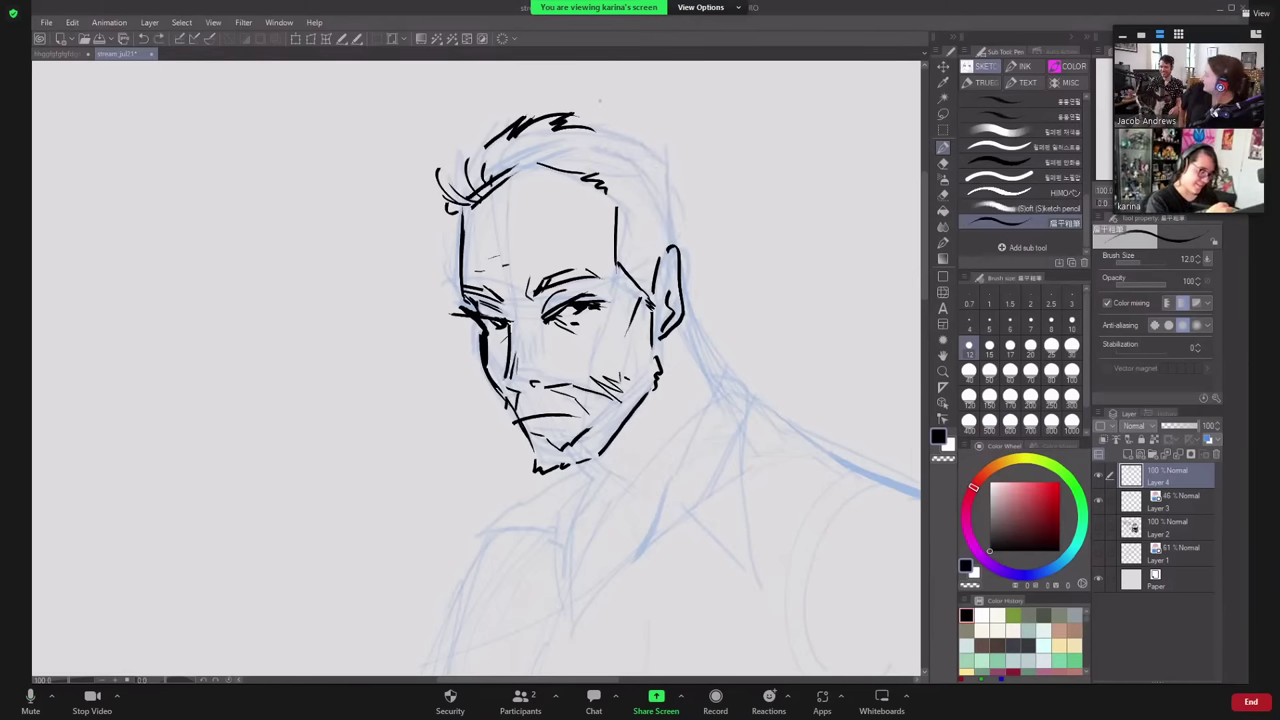
pyautogui.moveTo(560, 139)
pyautogui.mouseDown()
pyautogui.moveTo(645, 160)
pyautogui.moveTo(670, 238)
pyautogui.mouseUp()
pyautogui.hotkey('ctrl', 'z')
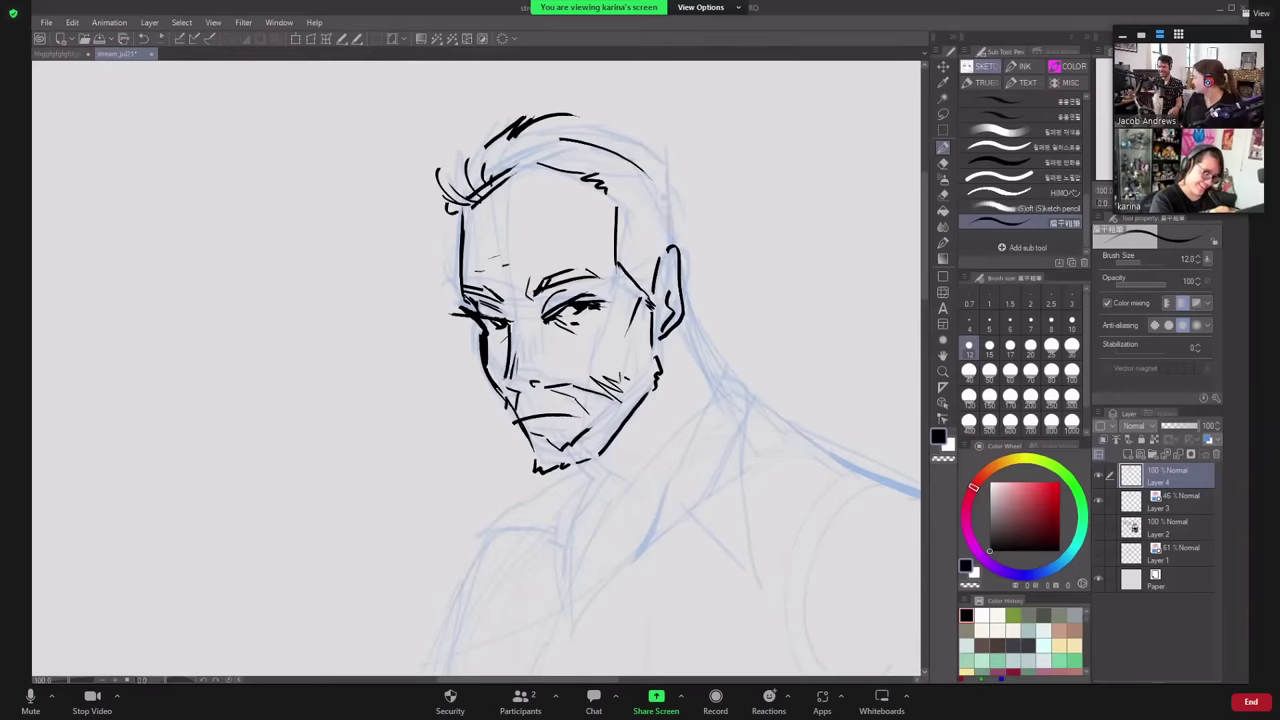
pyautogui.hotkey('ctrl', 'z')
# - Ink a small tuft at the top of the hair and a long crown curve down to the ear
pyautogui.moveTo(550, 118); pyautogui.dragTo(570, 135)
pyautogui.moveTo(585, 139); pyautogui.dragTo(668, 185)
pyautogui.hotkey('ctrl', 'z')
pyautogui.moveTo(582, 135)
pyautogui.mouseDown()
pyautogui.moveTo(665, 195)
pyautogui.moveTo(673, 243)
pyautogui.moveTo(678, 214)
pyautogui.moveTo(684, 266)
pyautogui.mouseUp()
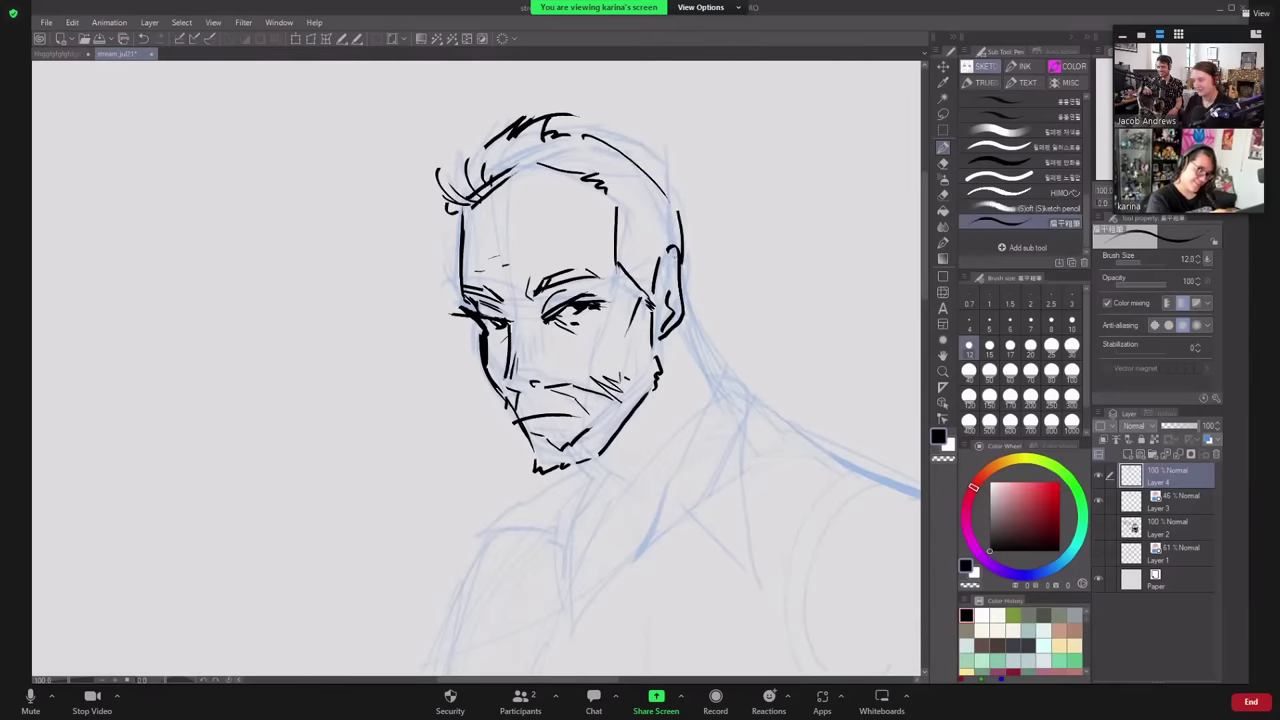
# - Redraw the crown outline as a shorter curve and ink a separate back-of-head line just above the ear
pyautogui.hotkey('ctrl', 'z')
pyautogui.moveTo(676, 206)
pyautogui.mouseDown()
pyautogui.moveTo(692, 232)
pyautogui.moveTo(683, 270)
pyautogui.moveTo(803, 252)
pyautogui.mouseUp()
pyautogui.press('h')
pyautogui.hotkey('ctrl', 'z')
pyautogui.hotkey('ctrl', 'z')
pyautogui.hotkey('ctrl', 'z')
pyautogui.moveTo(399, 168); pyautogui.dragTo(390, 270)
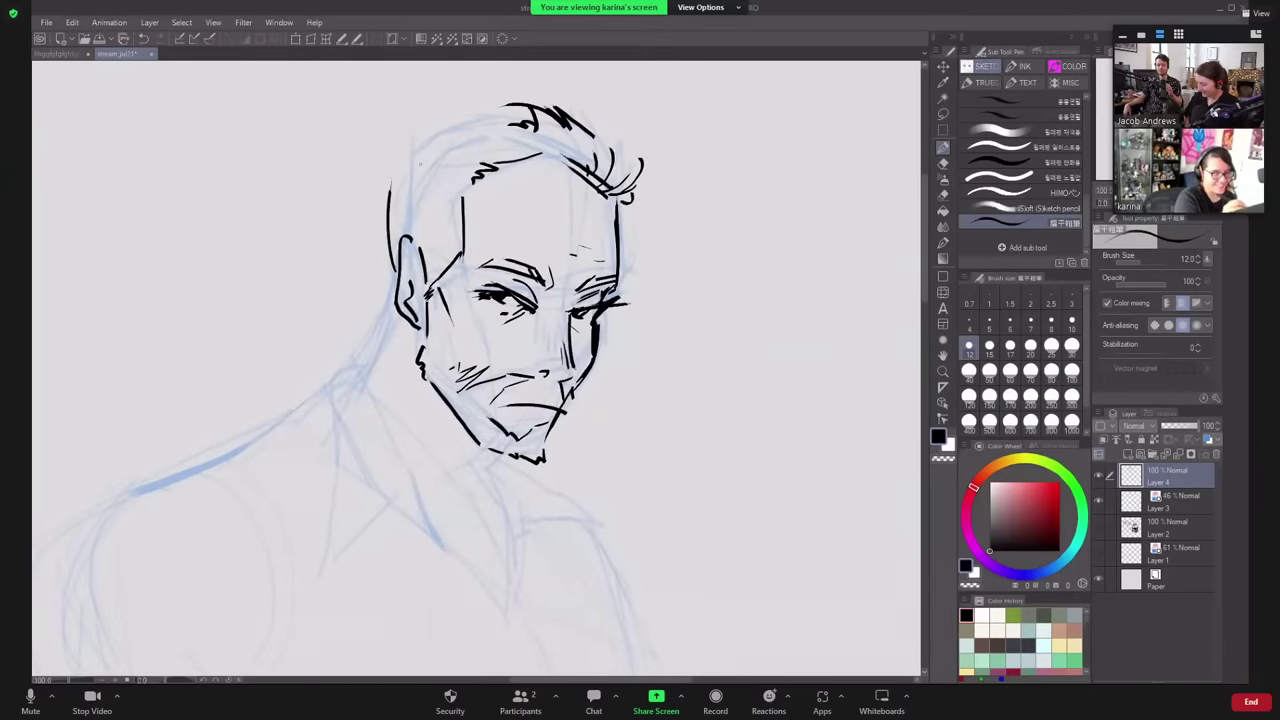
pyautogui.moveTo(398, 170); pyautogui.dragTo(466, 126)
pyautogui.hotkey('ctrl', 'z')
pyautogui.hotkey('ctrl', 'z')
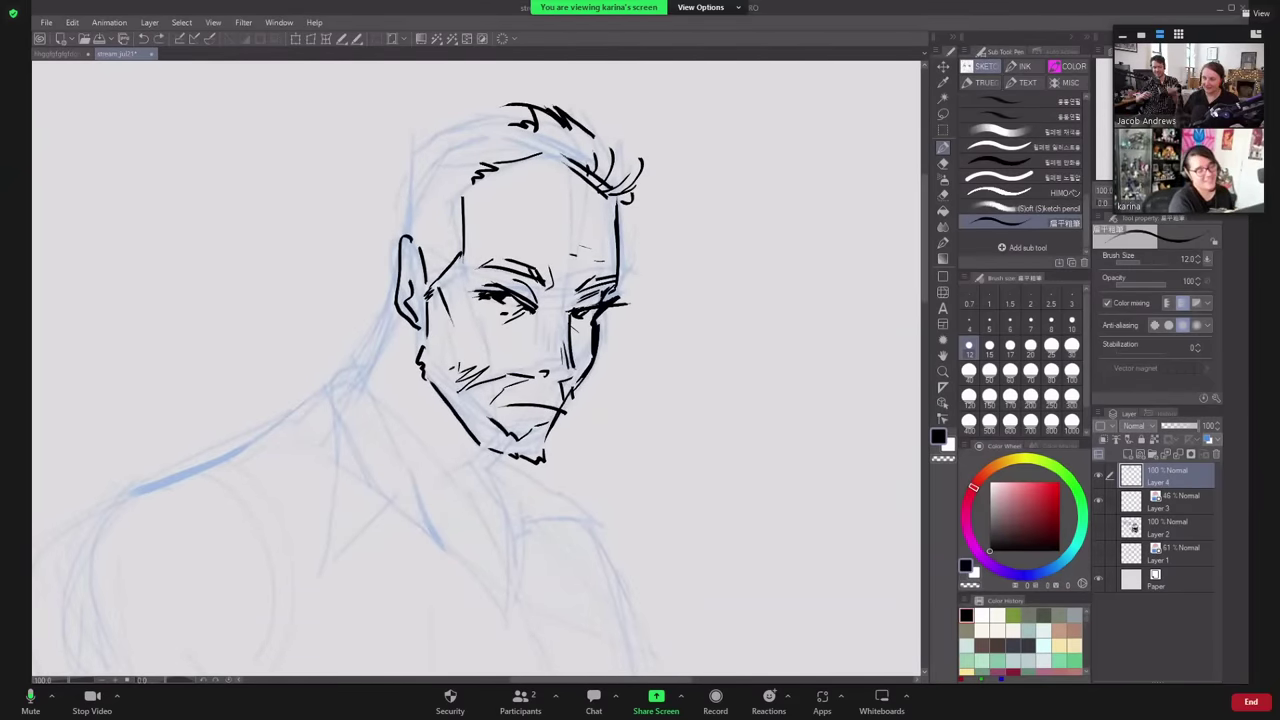
pyautogui.moveTo(414, 166)
pyautogui.mouseDown()
pyautogui.moveTo(492, 127)
pyautogui.moveTo(393, 235)
pyautogui.mouseUp()
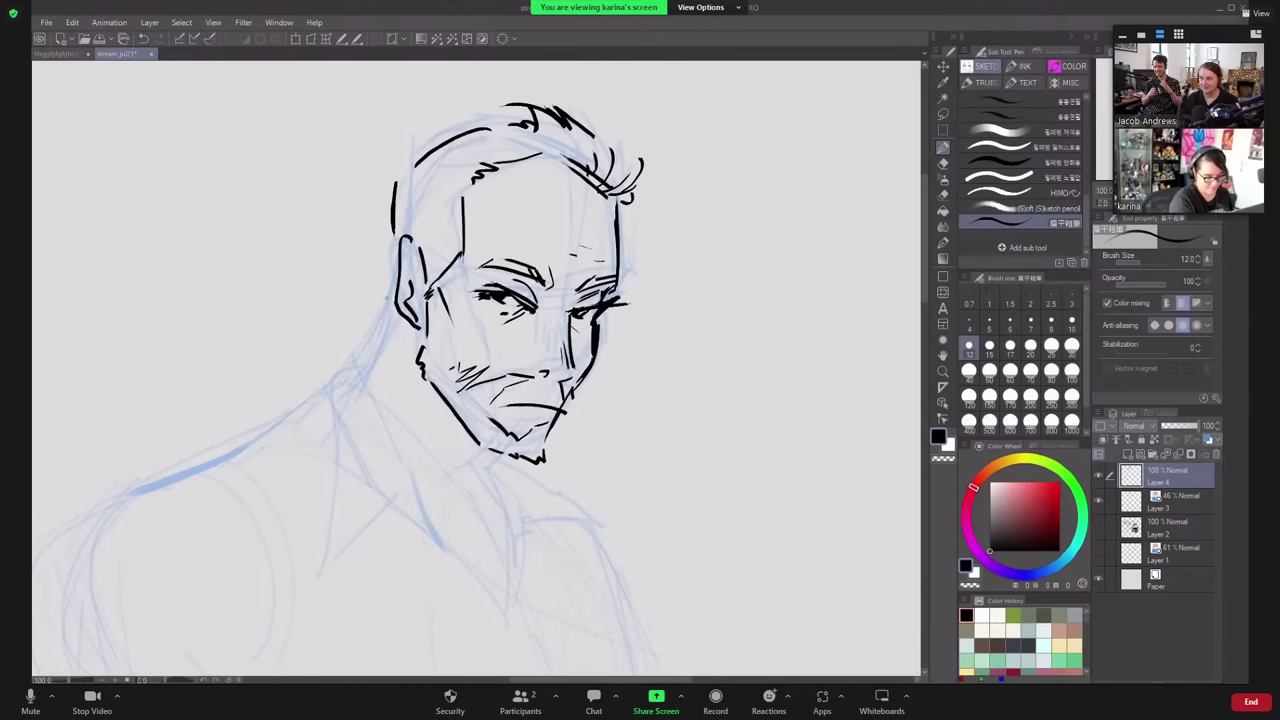
# - Ink the back of the neck below the ear and the front neck line with a small shadow under the chin
pyautogui.moveTo(388, 292); pyautogui.dragTo(362, 368)
pyautogui.moveTo(380, 314); pyautogui.dragTo(348, 384)
pyautogui.moveTo(502, 454); pyautogui.dragTo(478, 493)
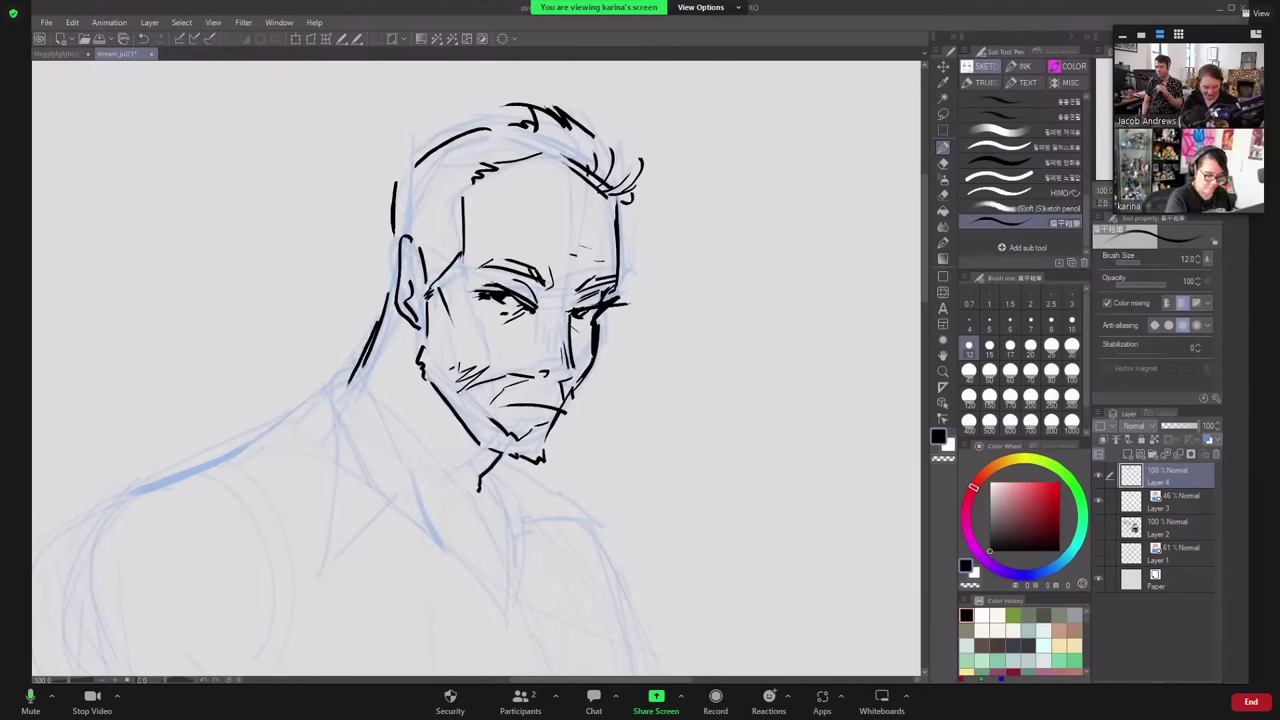
pyautogui.moveTo(490, 450); pyautogui.dragTo(478, 466)
pyautogui.moveTo(494, 450); pyautogui.dragTo(486, 459)
pyautogui.scroll(-1, 510, 460)
pyautogui.press('h')
pyautogui.moveTo(525, 220); pyautogui.dragTo(525, 201)
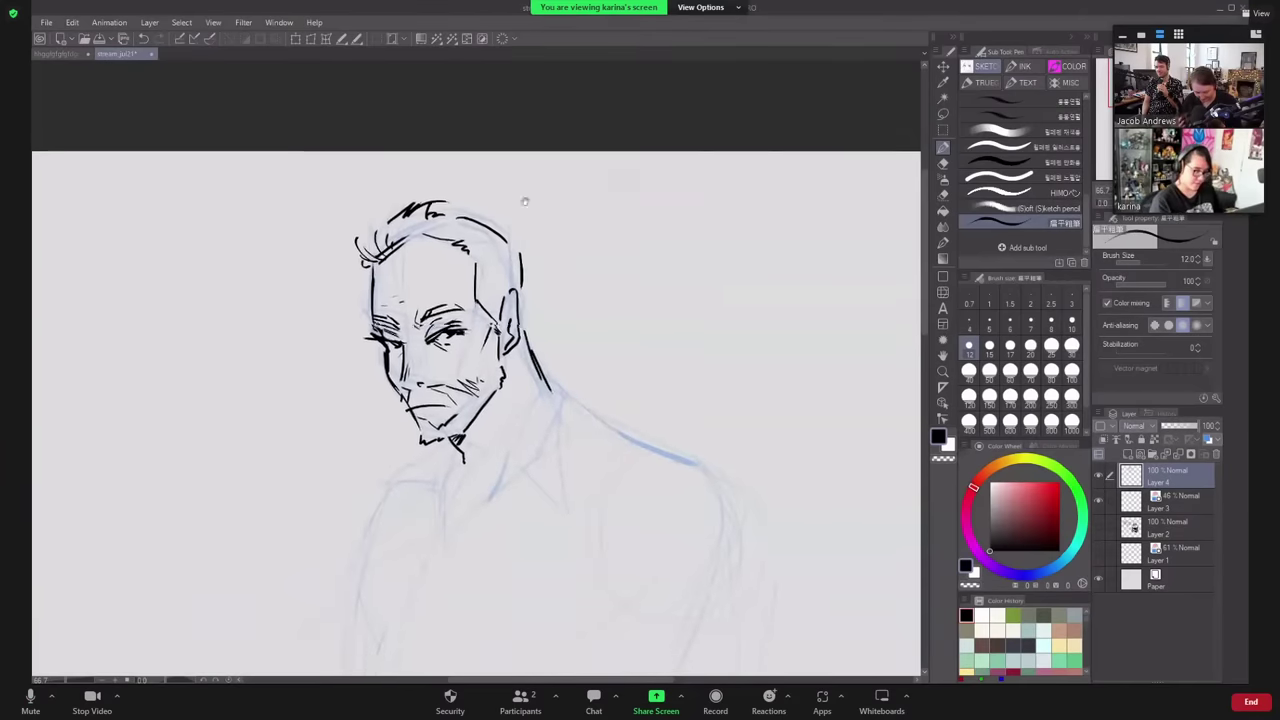
pyautogui.scroll(-2, 524, 201)
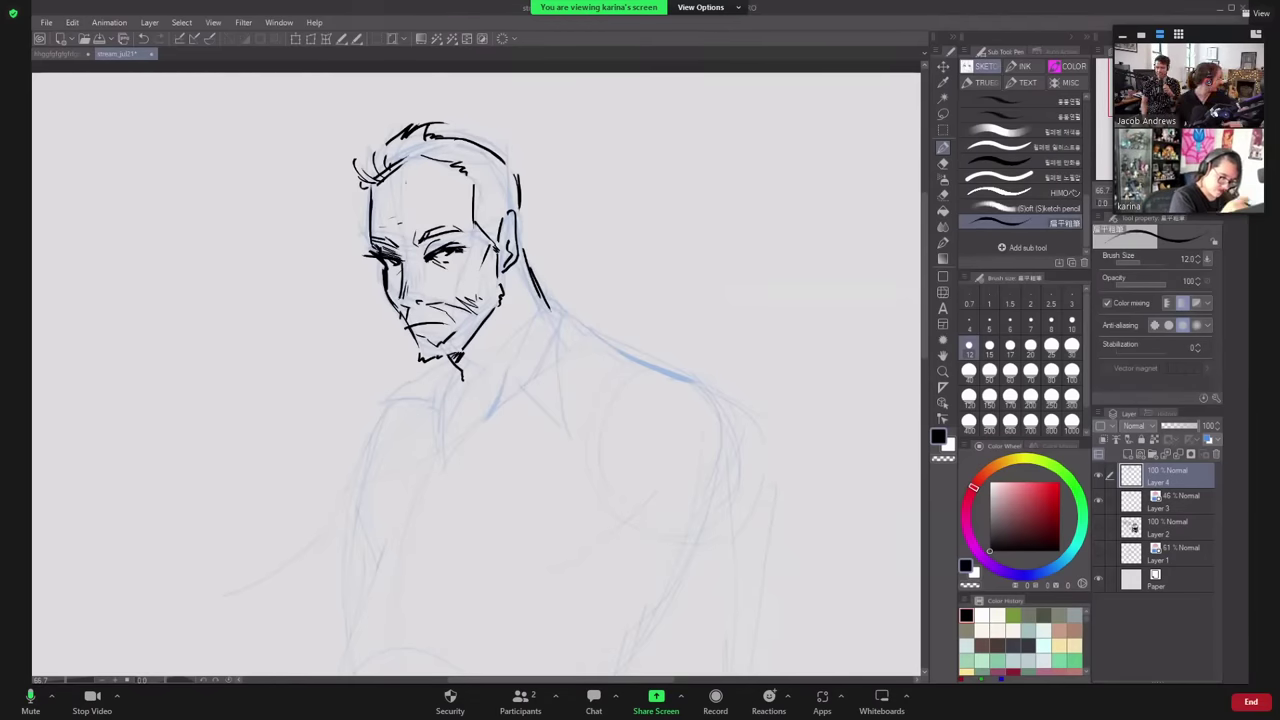
# - Undo the front hairline tuft strokes and re-ink them as shorter spiky strands swept back over the forehead
pyautogui.hotkey('ctrl', 'z')
pyautogui.hotkey('ctrl', 'z')
pyautogui.hotkey('ctrl', 'z')
pyautogui.hotkey('ctrl', 'z')
pyautogui.hotkey('ctrl', 'z')
pyautogui.hotkey('ctrl', 'z')
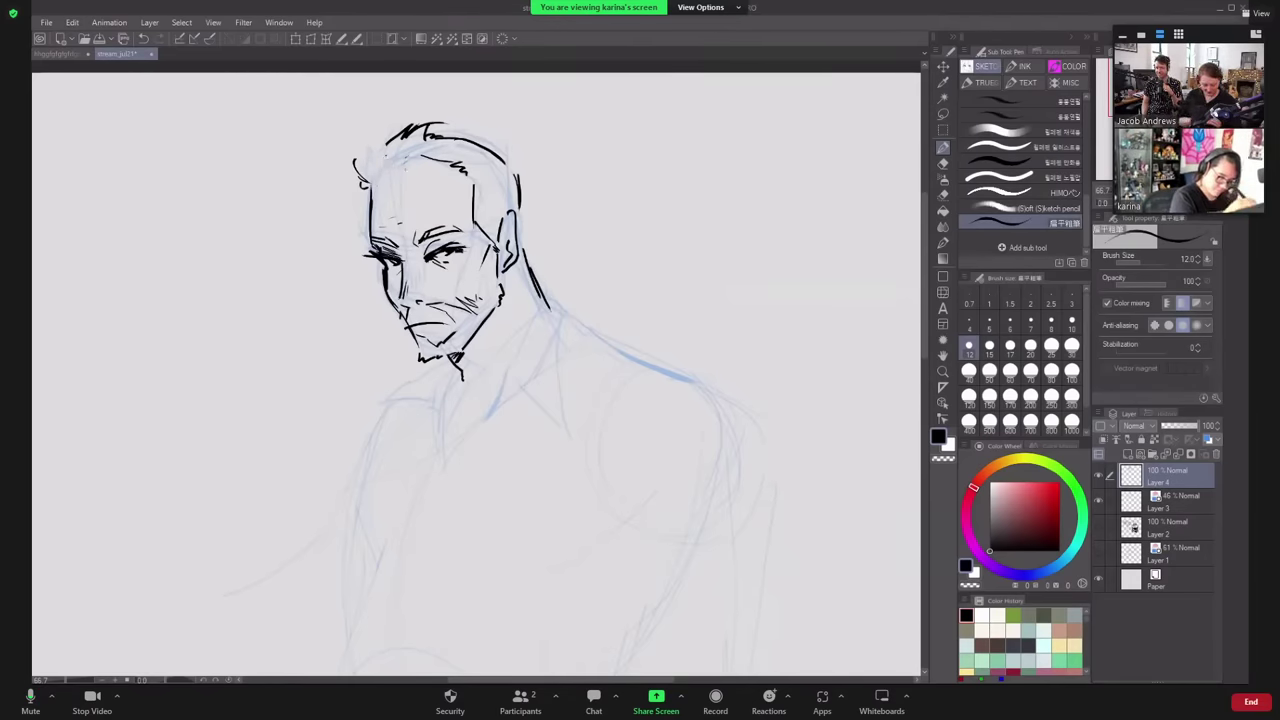
pyautogui.moveTo(382, 181)
pyautogui.mouseDown()
pyautogui.moveTo(410, 155)
pyautogui.moveTo(363, 149)
pyautogui.mouseUp()
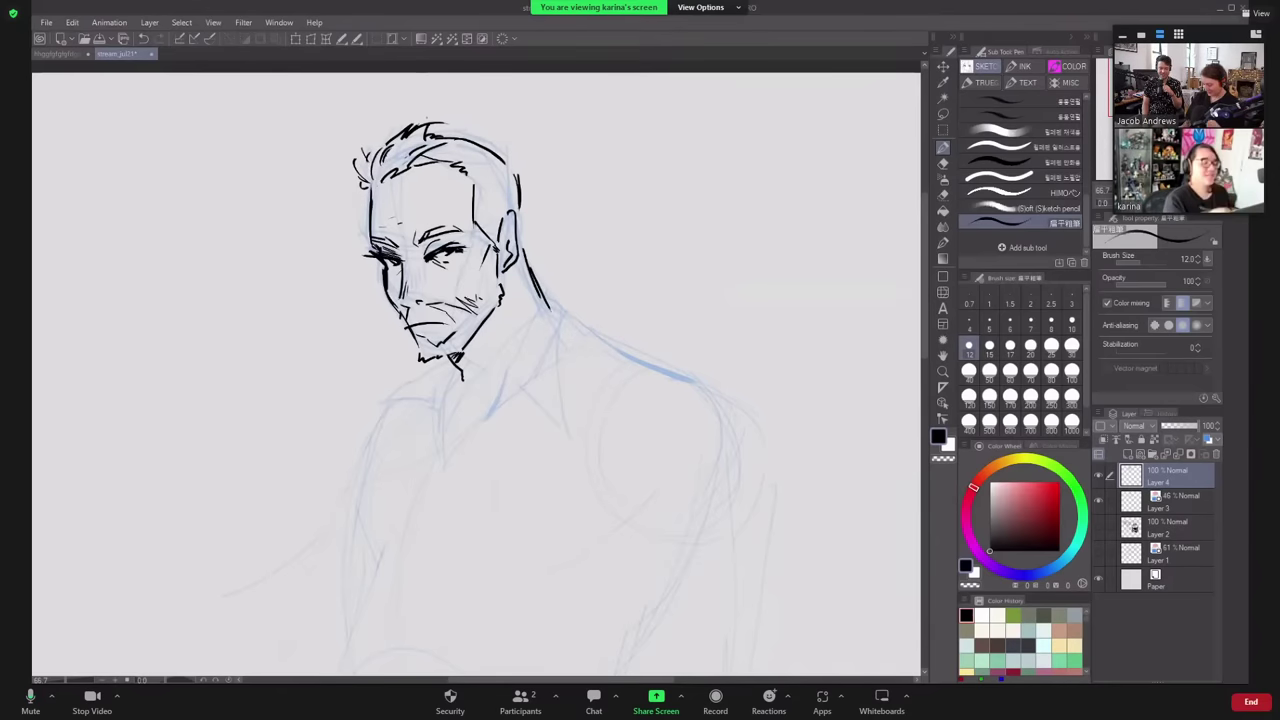
# - Ink the inner collar edge from the nape to the throat and the two lines of the shirt's V-shaped opening
pyautogui.moveTo(550, 300)
pyautogui.mouseDown()
pyautogui.moveTo(498, 356)
pyautogui.moveTo(462, 441)
pyautogui.mouseUp()
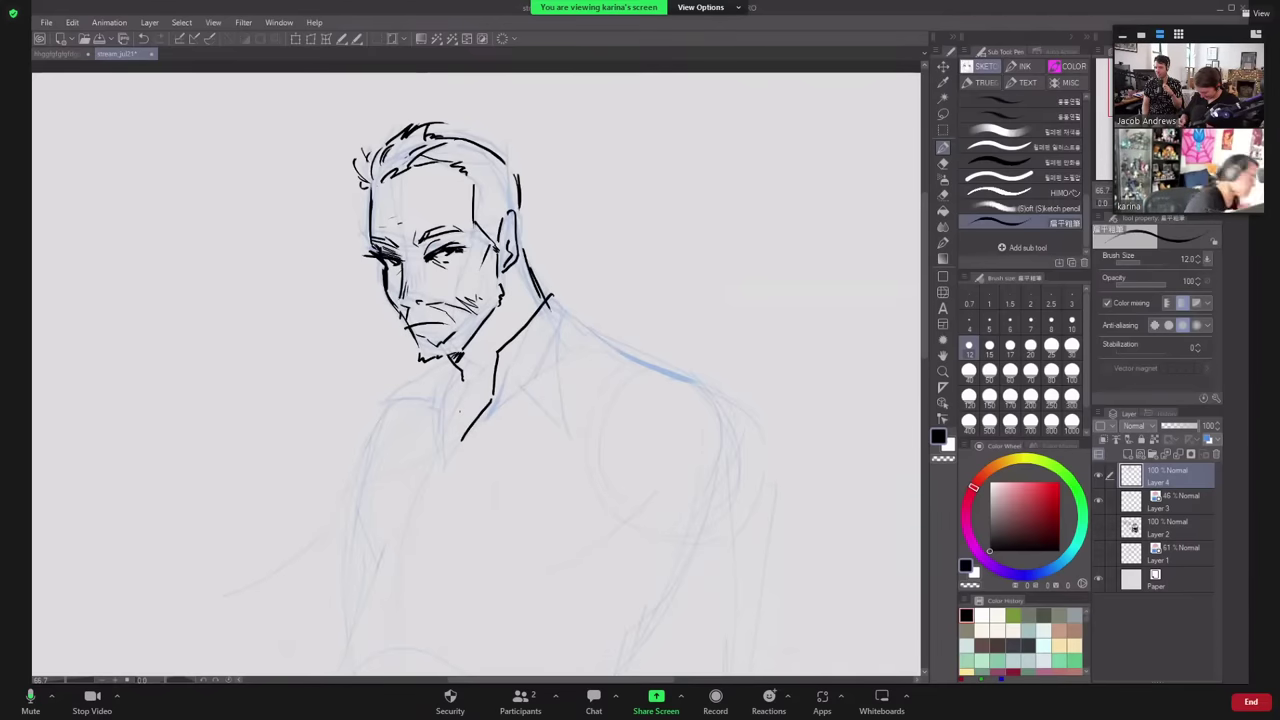
pyautogui.moveTo(422, 407); pyautogui.dragTo(420, 527)
pyautogui.moveTo(533, 363)
pyautogui.mouseDown()
pyautogui.moveTo(508, 241)
pyautogui.moveTo(513, 119)
pyautogui.mouseUp()
pyautogui.moveTo(657, 400); pyautogui.dragTo(657, 533)
pyautogui.hotkey('ctrl', 'z')
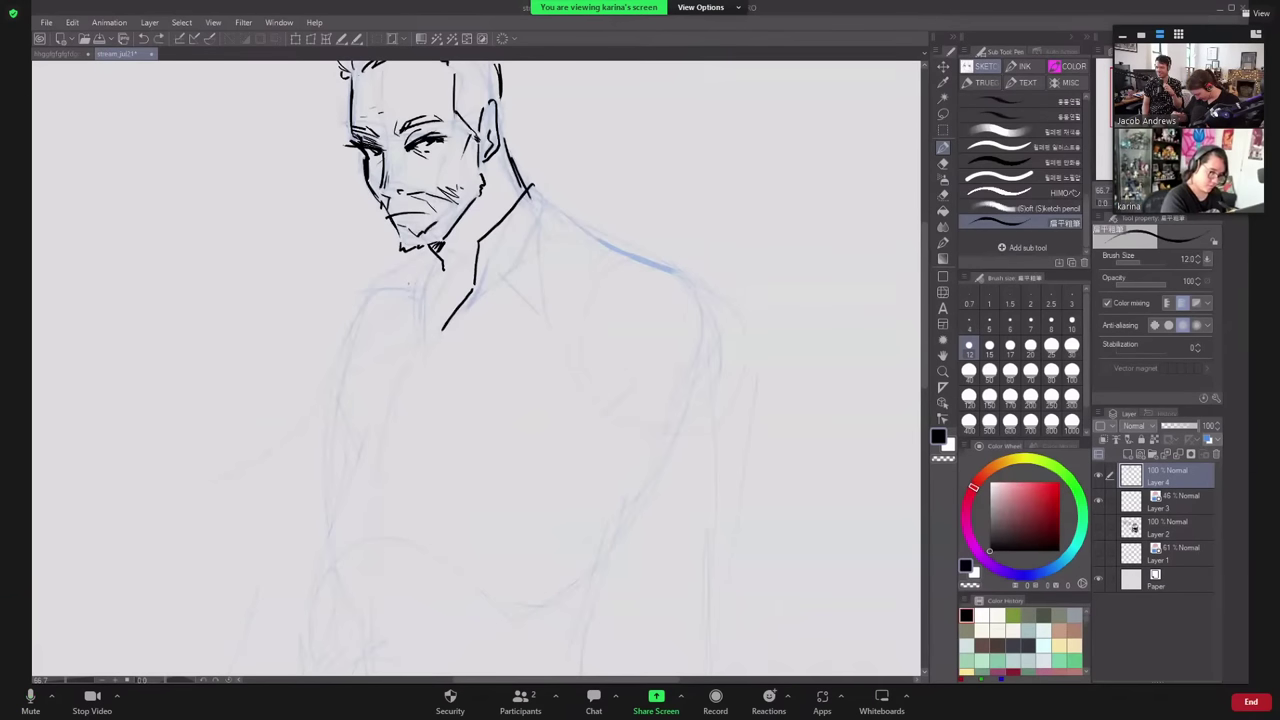
pyautogui.moveTo(408, 284); pyautogui.dragTo(396, 364)
pyautogui.moveTo(490, 300); pyautogui.dragTo(389, 408)
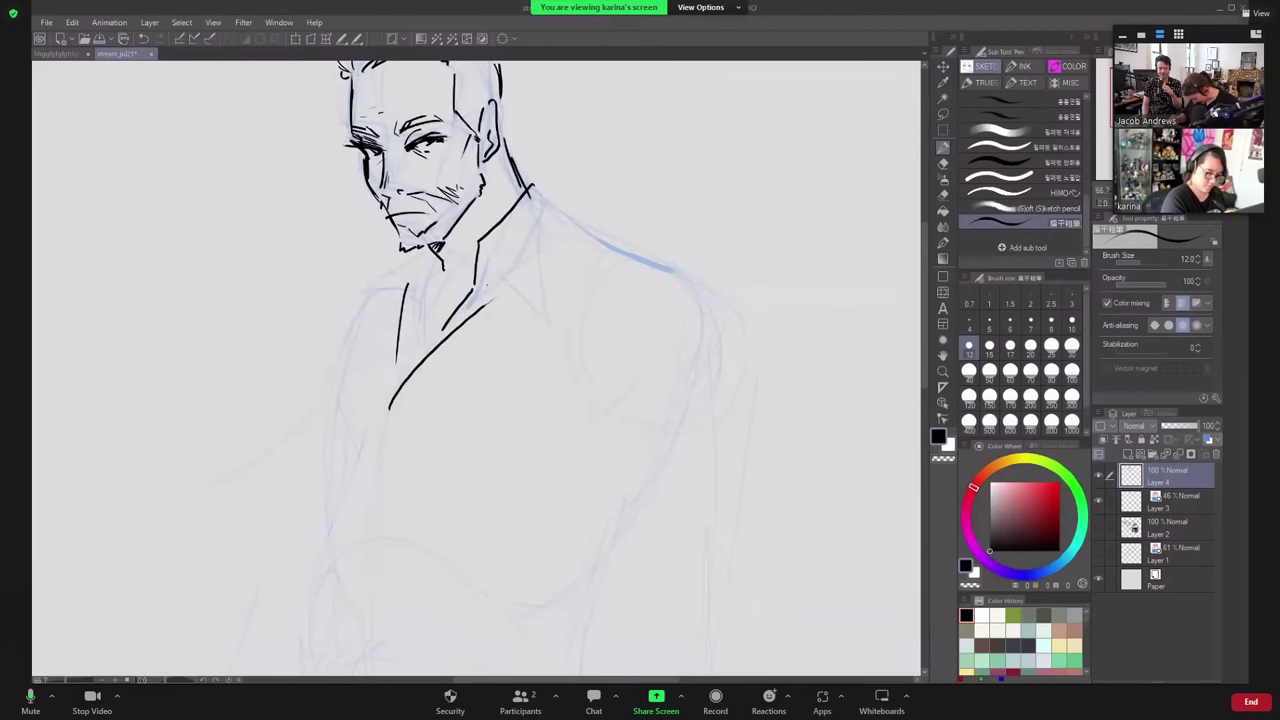
# - Ink the pointed collar flap on the near side of the neck and a short line under the beard
pyautogui.moveTo(486, 283); pyautogui.dragTo(522, 318)
pyautogui.moveTo(540, 212)
pyautogui.mouseDown()
pyautogui.moveTo(520, 318)
pyautogui.moveTo(542, 210)
pyautogui.mouseUp()
pyautogui.moveTo(400, 258); pyautogui.dragTo(432, 251)
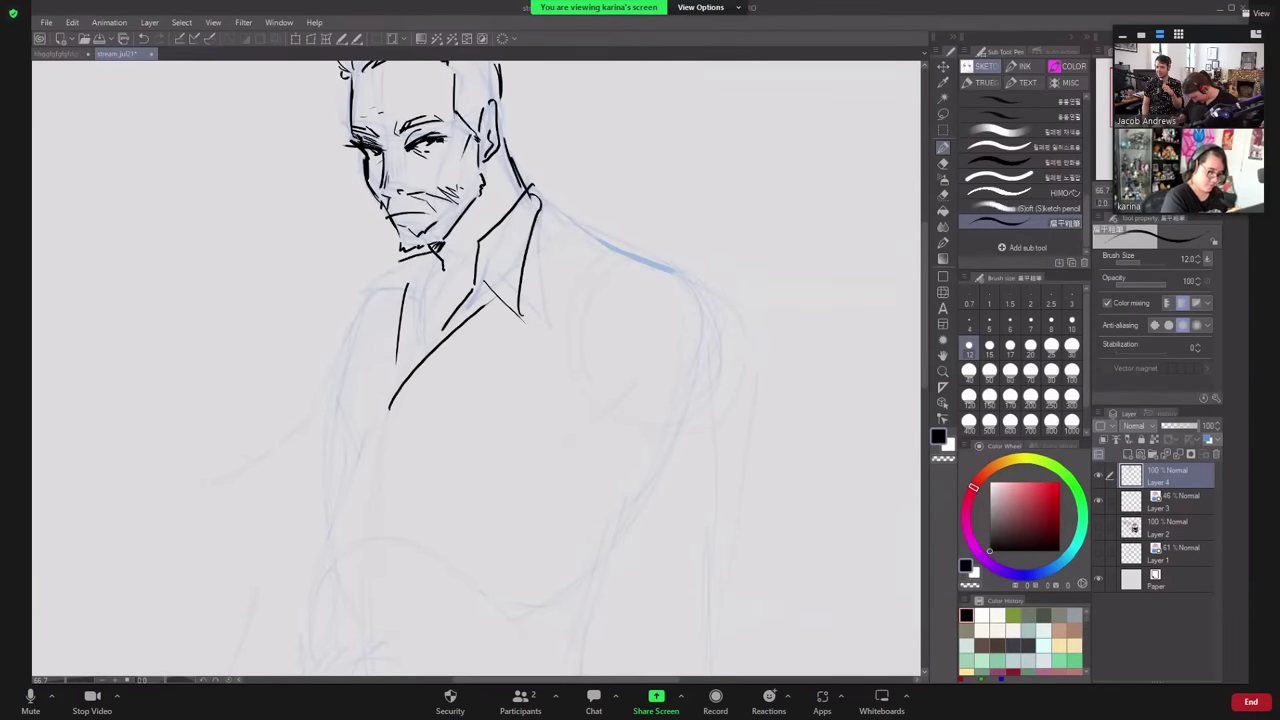
# - Ink the far collar flap and the inner neckline, with dark hatching at the base of the V opening
pyautogui.moveTo(338, 300); pyautogui.dragTo(398, 264)
pyautogui.moveTo(402, 298); pyautogui.dragTo(392, 340)
pyautogui.moveTo(432, 258); pyautogui.dragTo(402, 366)
pyautogui.moveTo(424, 276); pyautogui.dragTo(412, 308)
pyautogui.hotkey('ctrl', 'z')
pyautogui.hotkey('ctrl', 'z')
pyautogui.hotkey('ctrl', 'z')
pyautogui.moveTo(412, 308); pyautogui.dragTo(424, 334)
pyautogui.moveTo(424, 334); pyautogui.dragTo(460, 302)
pyautogui.moveTo(440, 298); pyautogui.dragTo(408, 376)
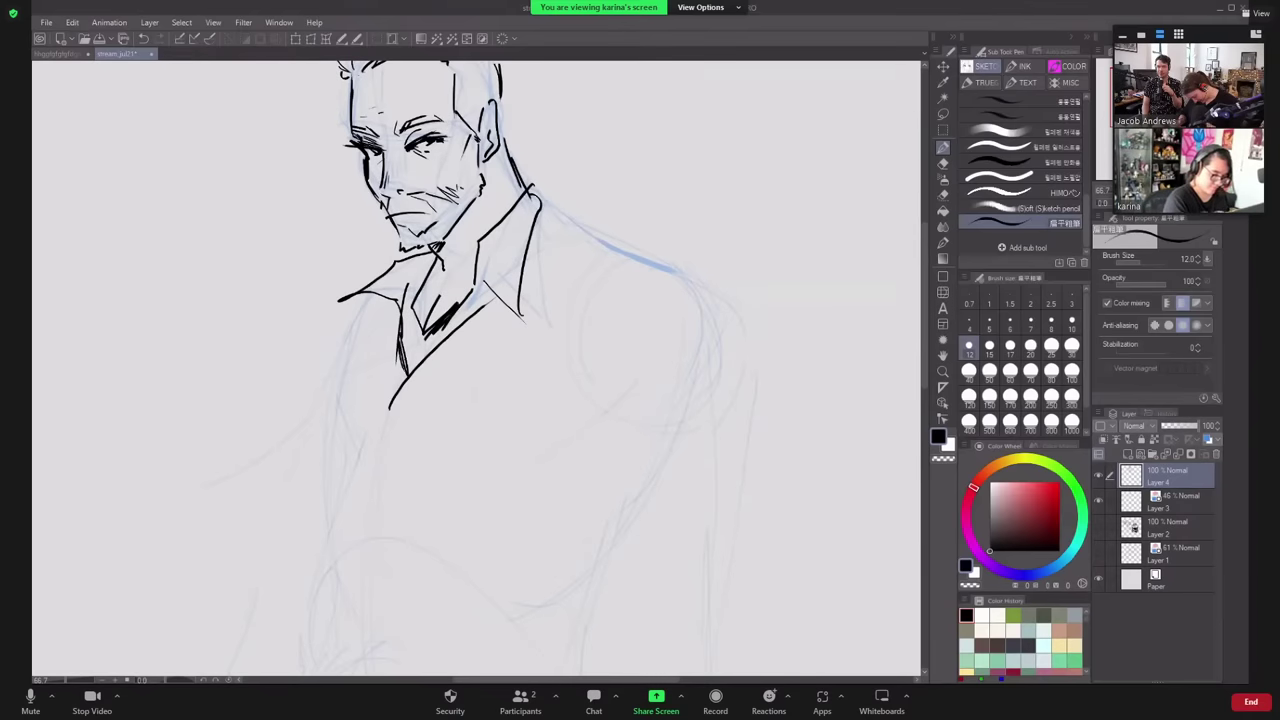
# - Try a line for the far shoulder and chest below the collar
pyautogui.moveTo(526, 325); pyautogui.dragTo(573, 430)
pyautogui.moveTo(474, 322)
pyautogui.mouseDown()
pyautogui.moveTo(429, 326)
pyautogui.moveTo(449, 356)
pyautogui.mouseUp()
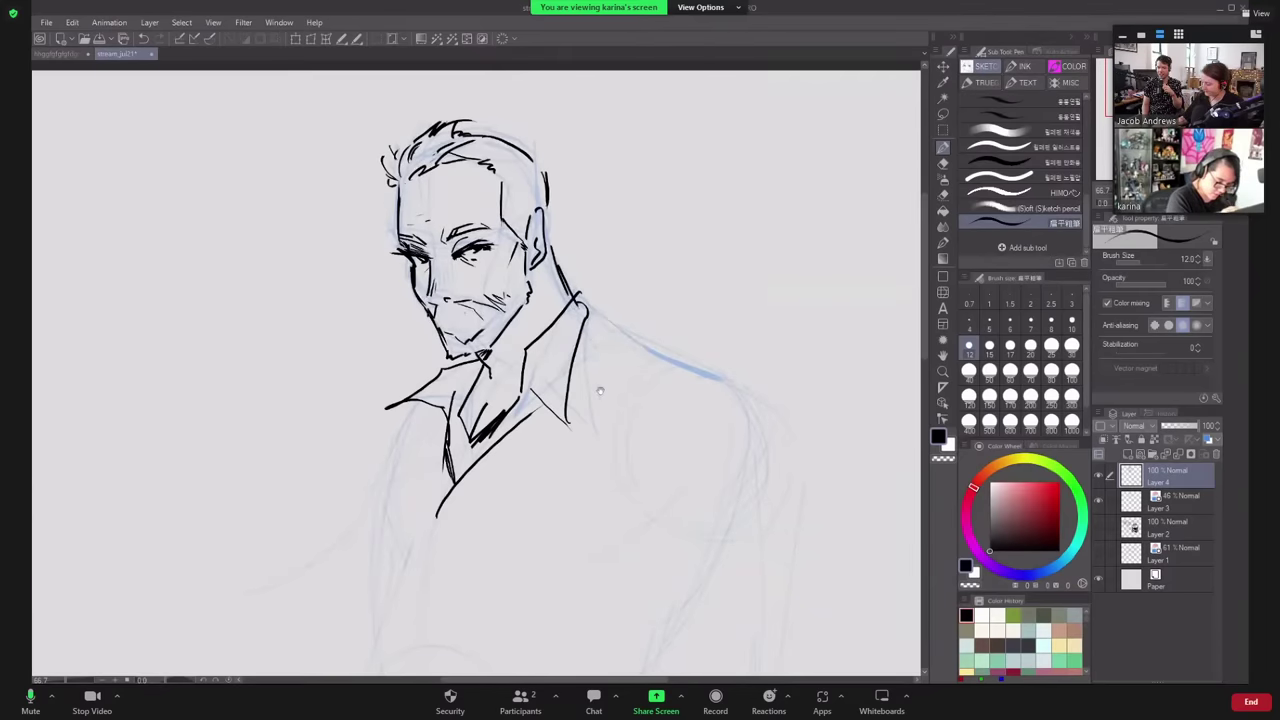
pyautogui.moveTo(600, 390); pyautogui.dragTo(585, 247)
pyautogui.moveTo(406, 265)
pyautogui.mouseDown()
pyautogui.moveTo(356, 357)
pyautogui.moveTo(361, 501)
pyautogui.mouseUp()
pyautogui.moveTo(629, 327); pyautogui.dragTo(618, 372)
pyautogui.hotkey('ctrl', 'z')
pyautogui.scroll(-2, 648, 271)
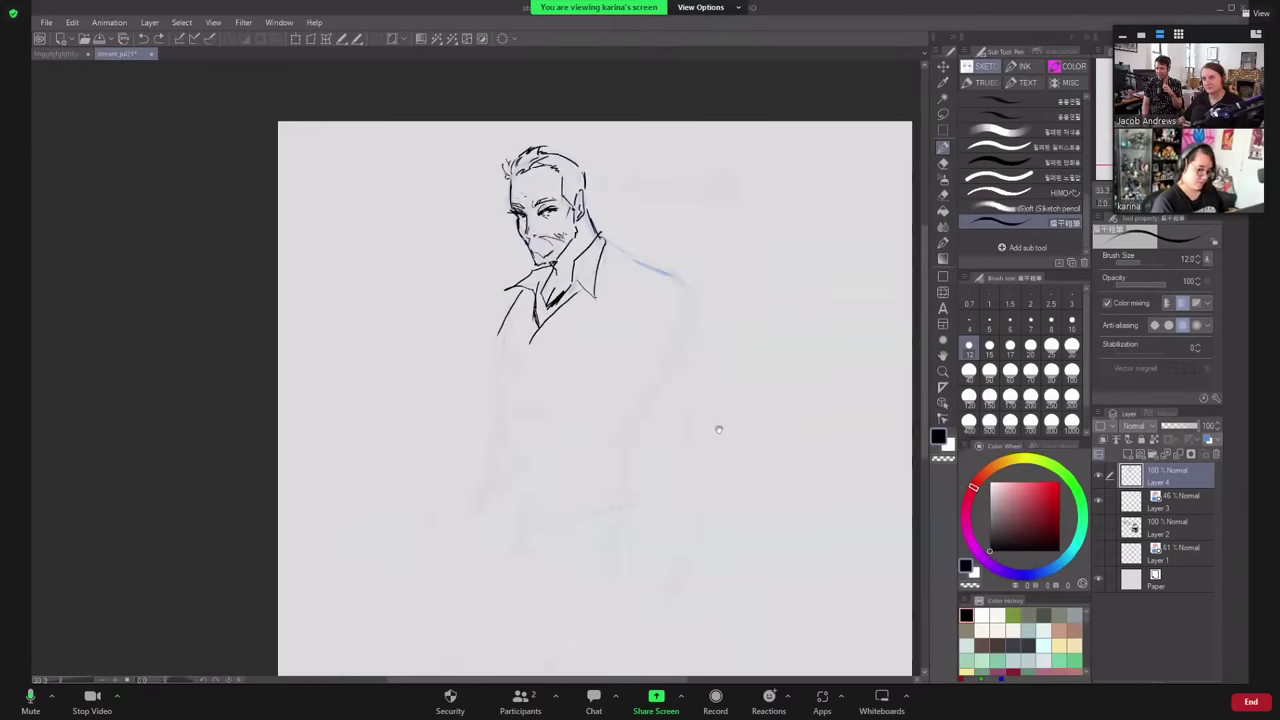
pyautogui.moveTo(719, 429); pyautogui.dragTo(719, 294)
pyautogui.scroll(1, 719, 294)
pyautogui.moveTo(640, 291); pyautogui.dragTo(634, 528)
pyautogui.hotkey('ctrl', 'z')
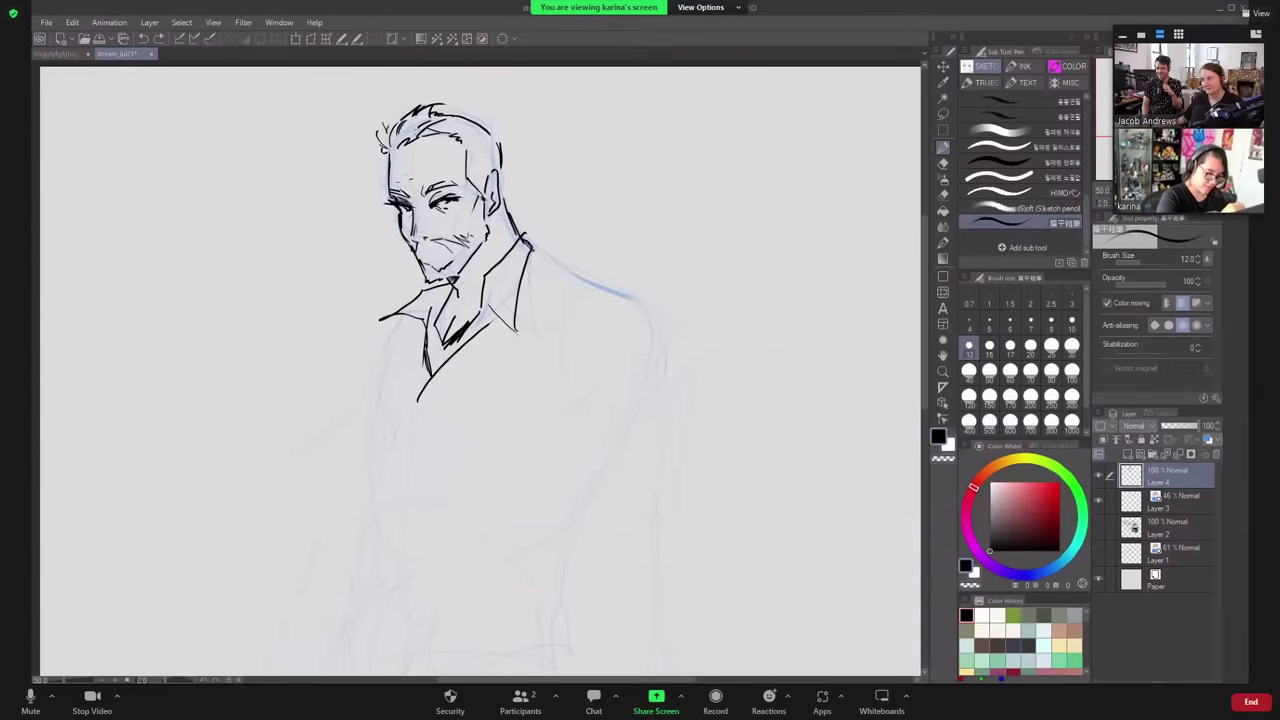
# - Ink the near shoulder slope with its upper-arm curve, and the front torso outline down to the waist
pyautogui.moveTo(522, 237)
pyautogui.mouseDown()
pyautogui.moveTo(534, 256)
pyautogui.moveTo(662, 316)
pyautogui.moveTo(678, 366)
pyautogui.moveTo(668, 400)
pyautogui.mouseUp()
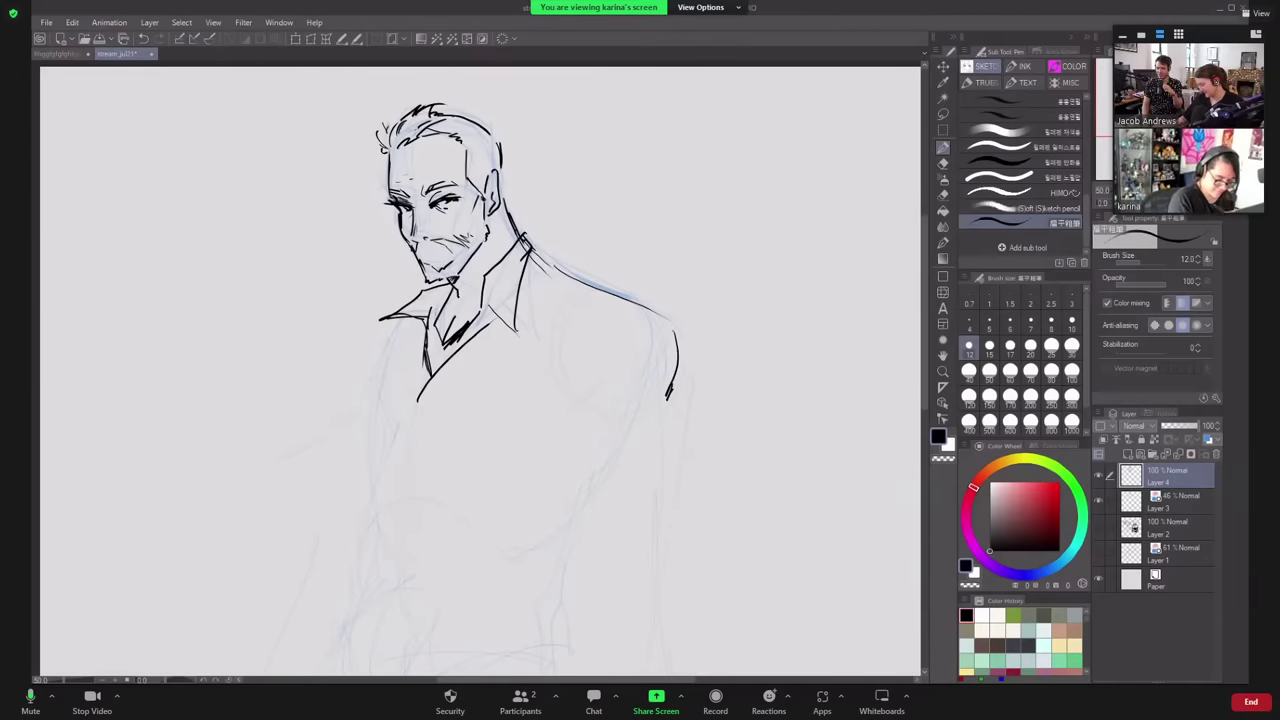
pyautogui.moveTo(382, 322); pyautogui.dragTo(376, 524)
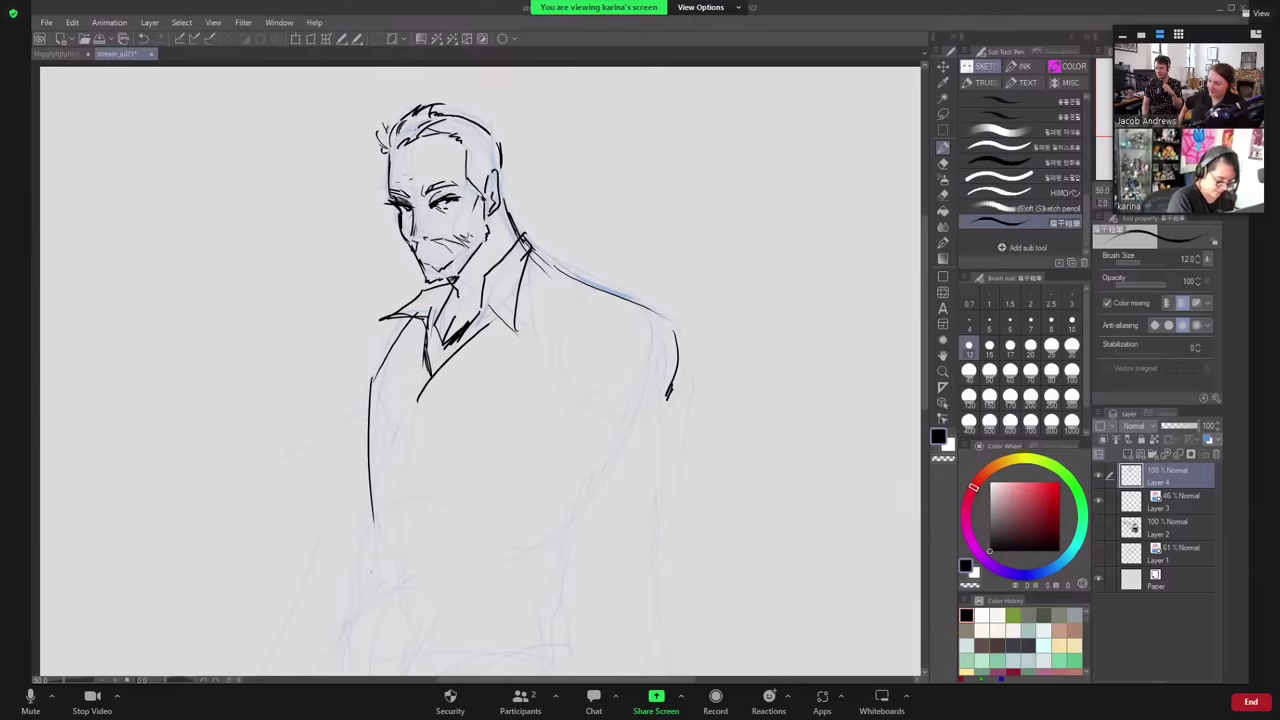
pyautogui.moveTo(480, 450); pyautogui.dragTo(492, 299)
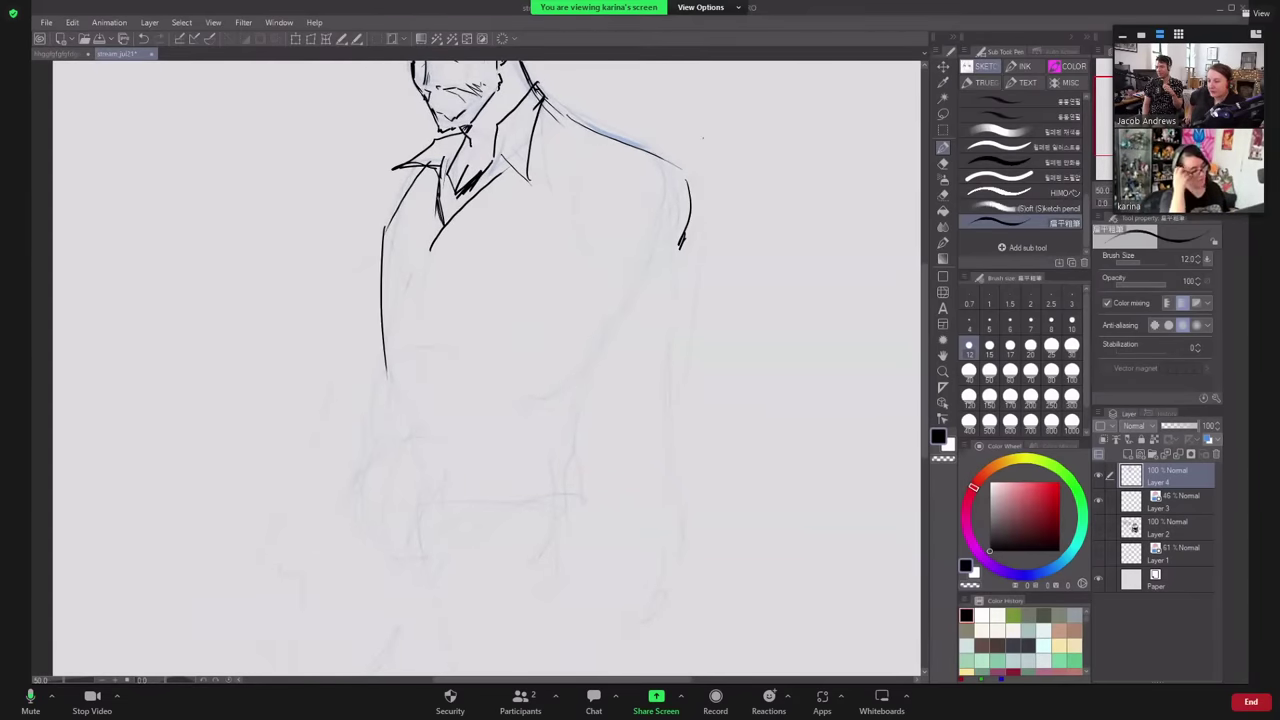
pyautogui.moveTo(386, 338); pyautogui.dragTo(364, 448)
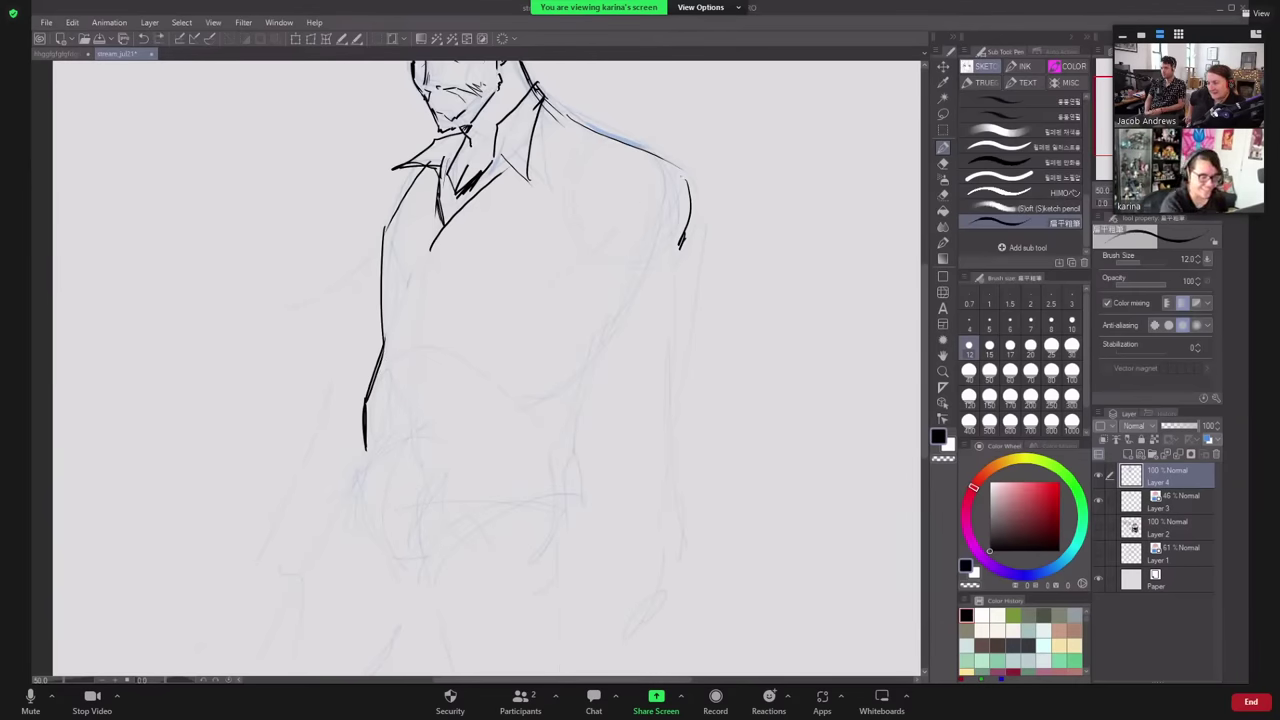
# - Try several armhole lines on the near shoulder, and ink the seam as two strokes running down the inner sleeve
pyautogui.moveTo(682, 174); pyautogui.dragTo(568, 262)
pyautogui.hotkey('ctrl', 'z')
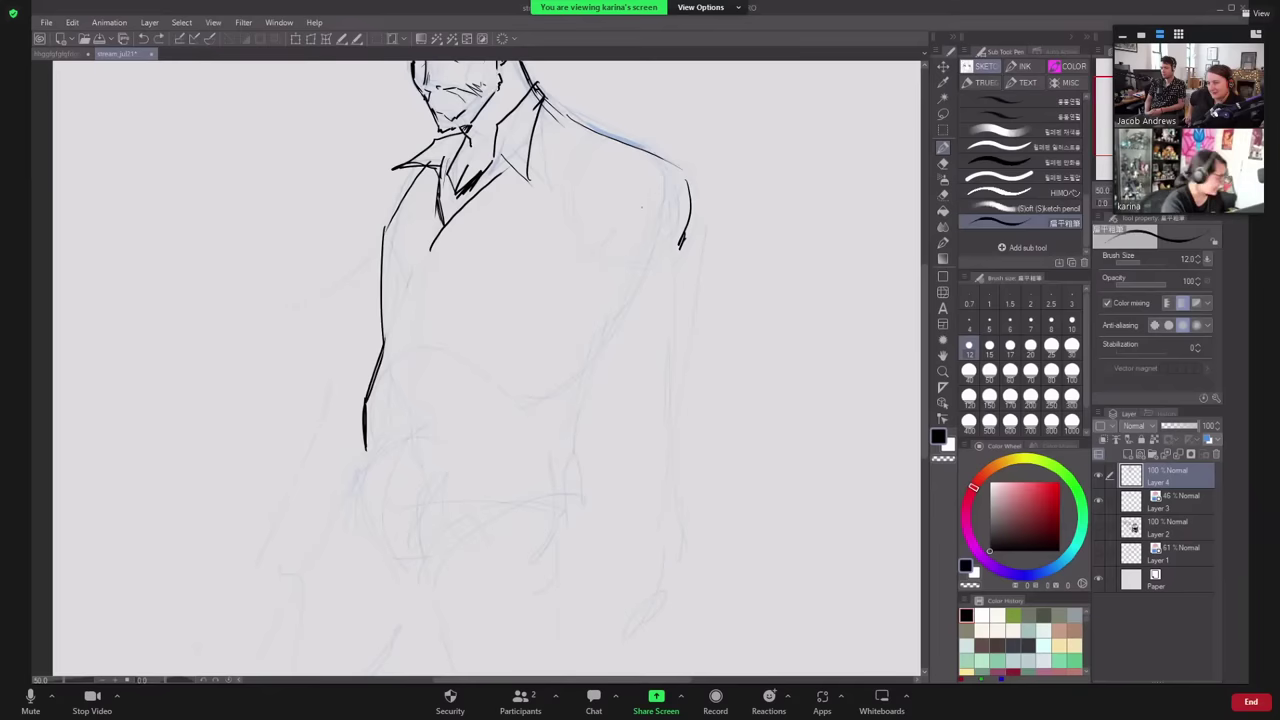
pyautogui.moveTo(601, 136); pyautogui.dragTo(596, 188)
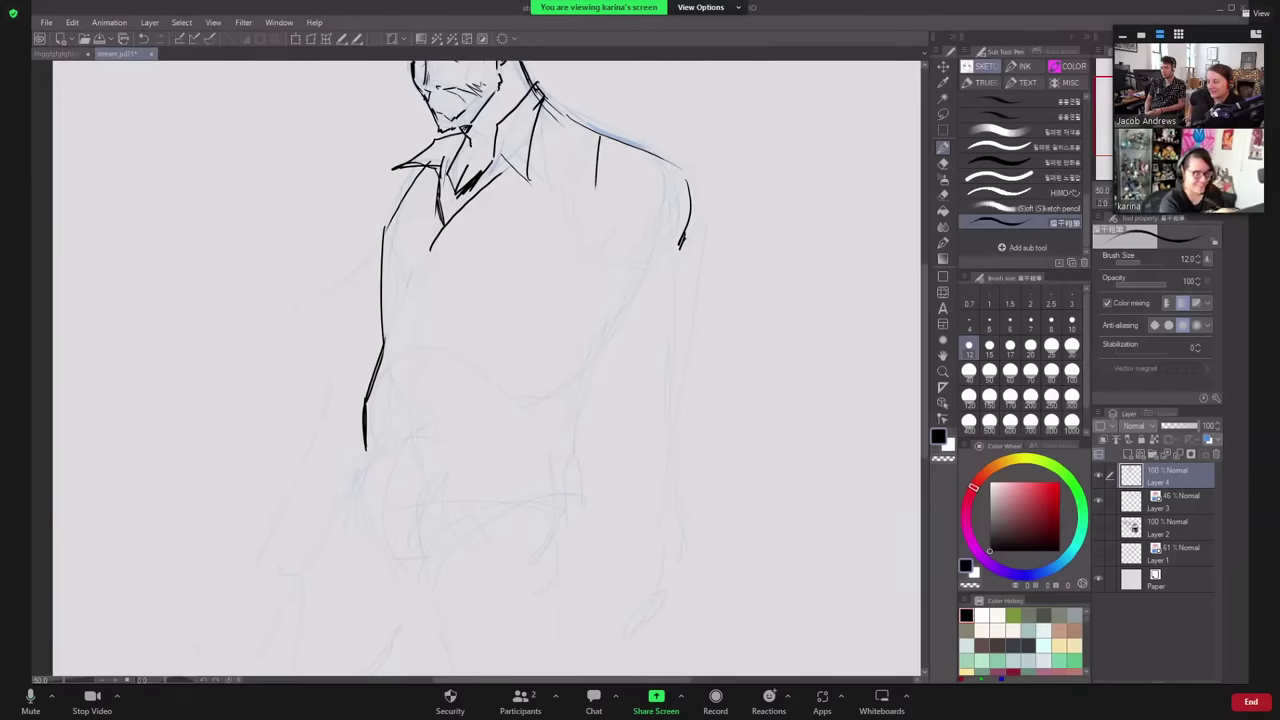
pyautogui.hotkey('ctrl', 'z')
pyautogui.moveTo(604, 137)
pyautogui.mouseDown()
pyautogui.moveTo(573, 185)
pyautogui.moveTo(601, 340)
pyautogui.mouseUp()
pyautogui.hotkey('ctrl', 'z')
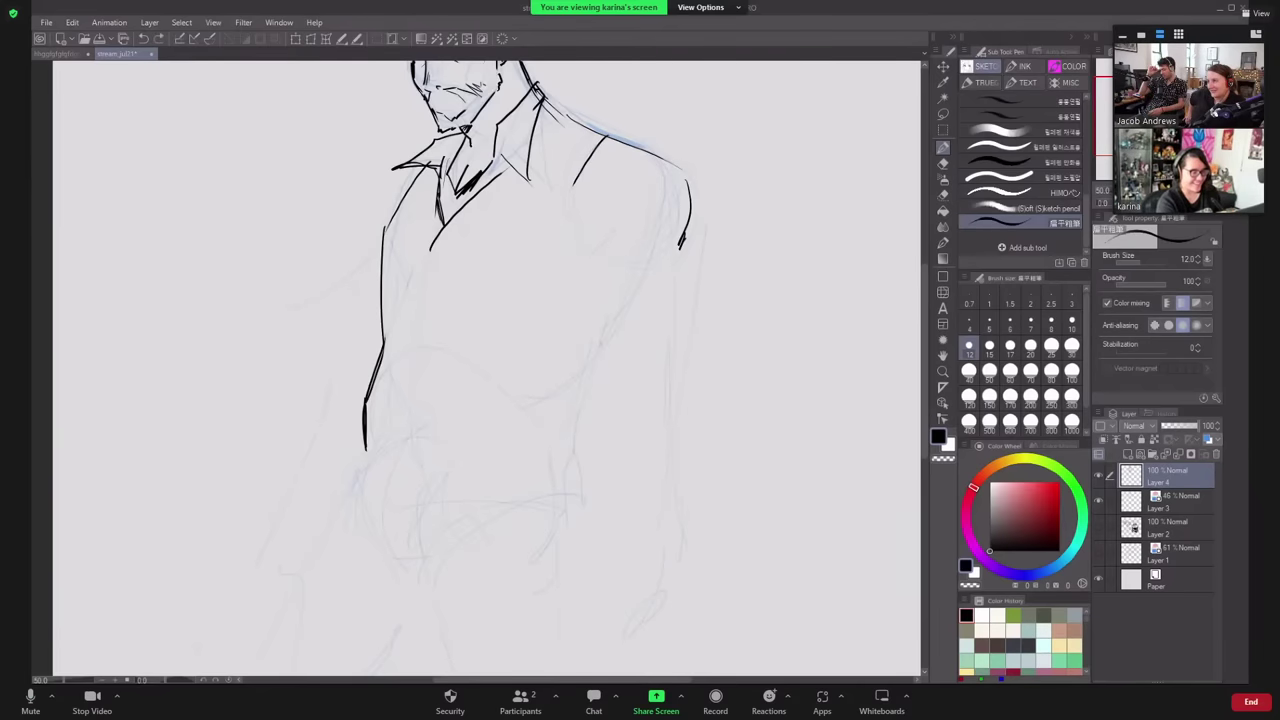
pyautogui.moveTo(569, 200); pyautogui.dragTo(602, 338)
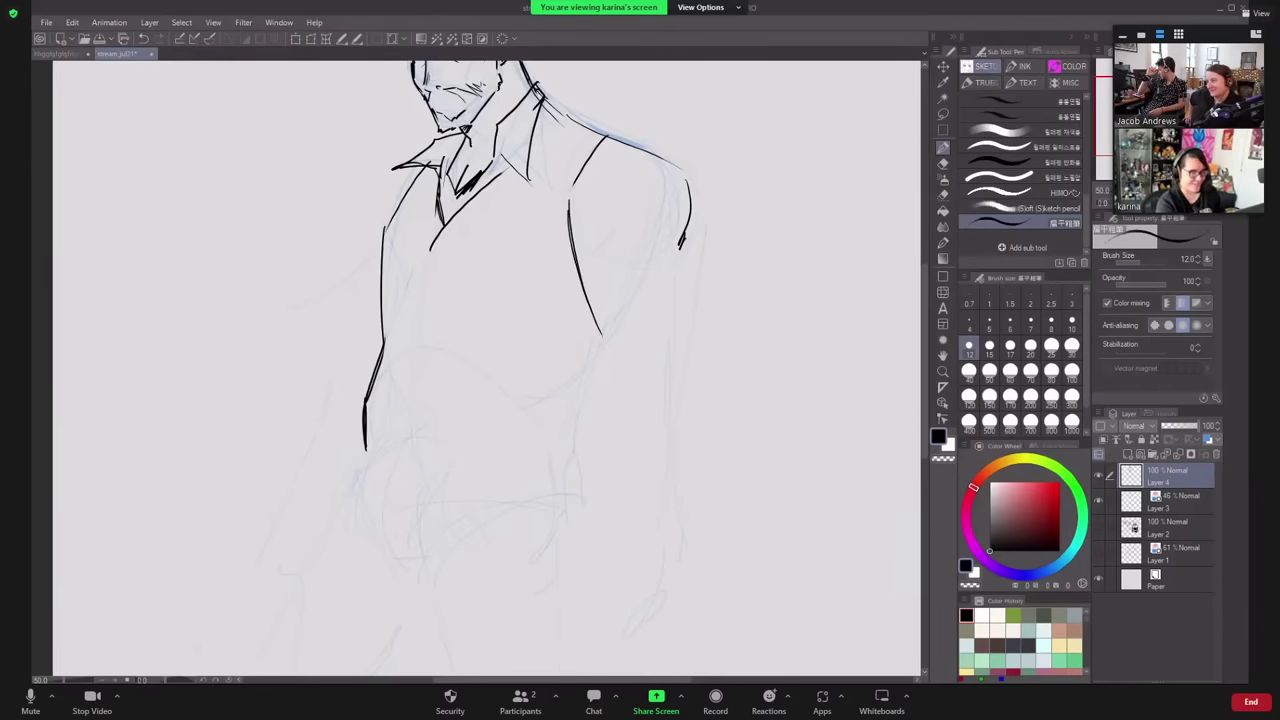
# - Try a wide folded cuff at the near elbow with outer sleeve lines leading into it
pyautogui.moveTo(563, 205)
pyautogui.mouseDown()
pyautogui.moveTo(620, 370)
pyautogui.moveTo(582, 356)
pyautogui.moveTo(632, 431)
pyautogui.mouseUp()
pyautogui.moveTo(594, 353)
pyautogui.mouseDown()
pyautogui.moveTo(667, 345)
pyautogui.moveTo(677, 394)
pyautogui.moveTo(630, 431)
pyautogui.mouseUp()
pyautogui.moveTo(668, 380); pyautogui.dragTo(696, 394)
pyautogui.moveTo(686, 238); pyautogui.dragTo(672, 310)
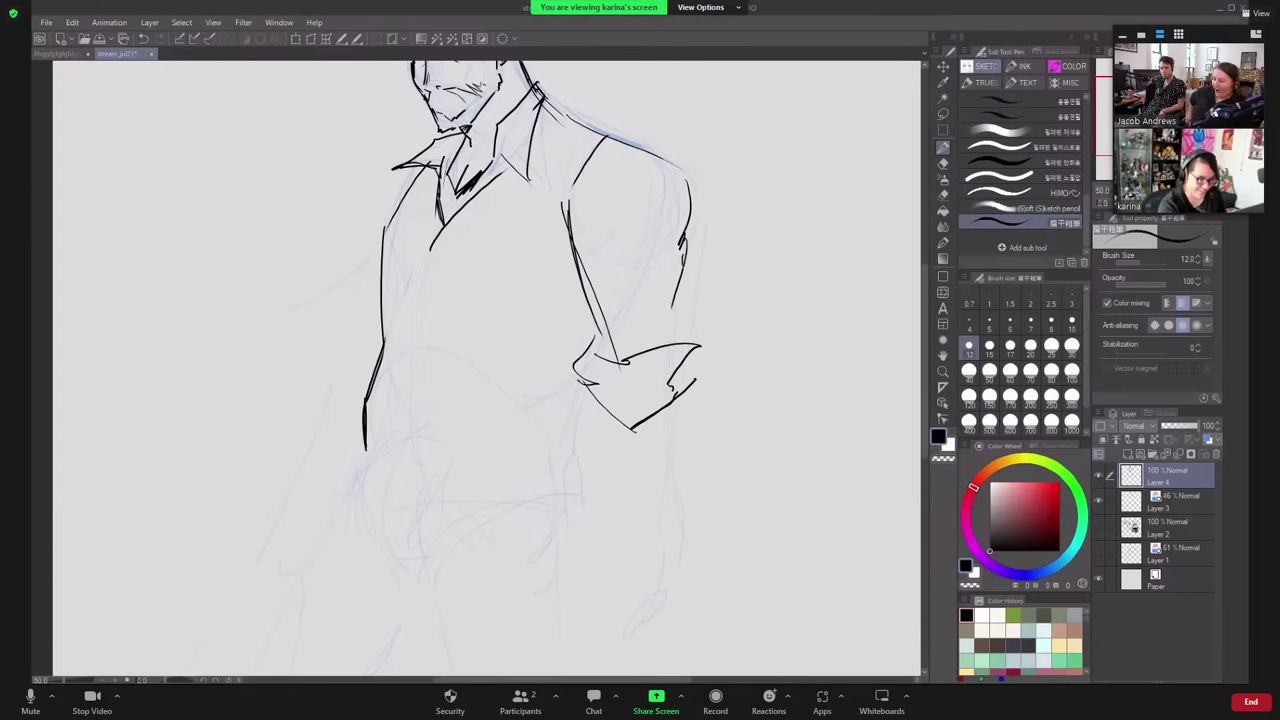
pyautogui.moveTo(683, 258); pyautogui.dragTo(688, 314)
pyautogui.moveTo(692, 314)
pyautogui.mouseDown()
pyautogui.moveTo(679, 338)
pyautogui.moveTo(647, 351)
pyautogui.mouseUp()
pyautogui.moveTo(676, 243); pyautogui.dragTo(648, 346)
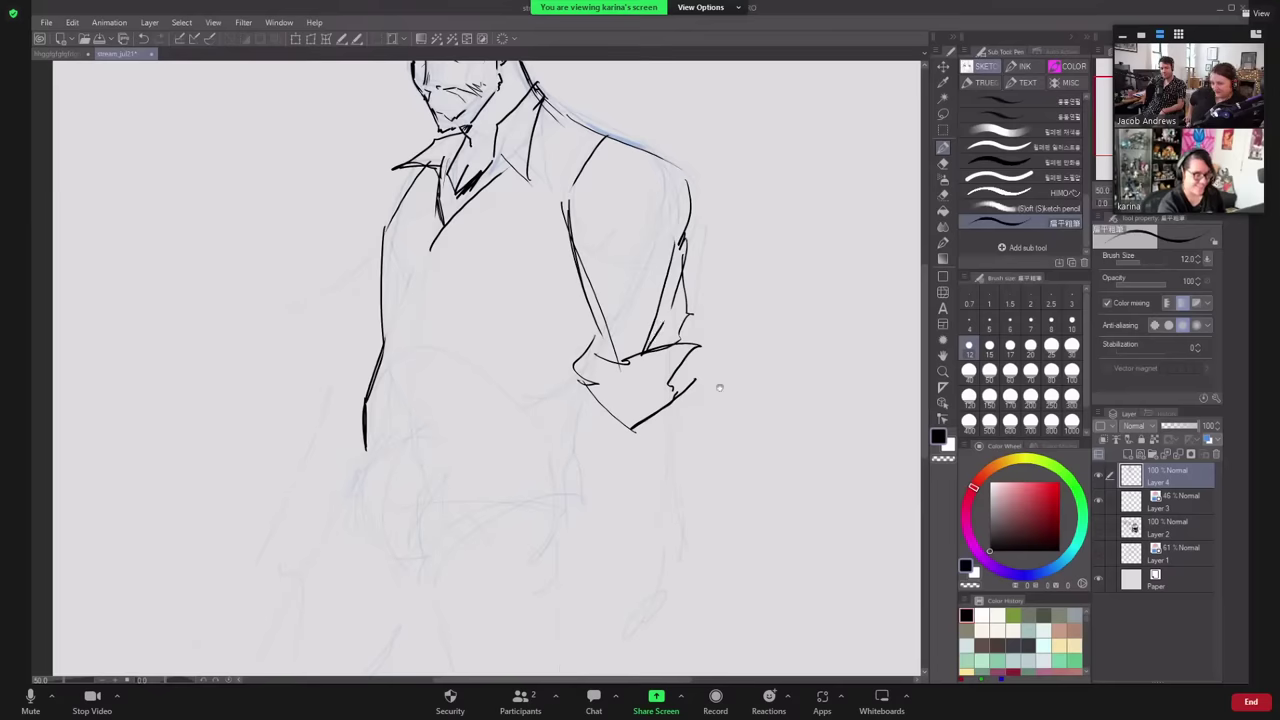
# - Undo the wide cuff and the outer sleeve strokes on the near arm
pyautogui.moveTo(720, 388)
pyautogui.mouseDown()
pyautogui.moveTo(705, 494)
pyautogui.moveTo(695, 255)
pyautogui.mouseUp()
pyautogui.hotkey('ctrl', 'z')
pyautogui.hotkey('ctrl', 'z')
pyautogui.hotkey('ctrl', 'z')
pyautogui.hotkey('ctrl', 'z')
pyautogui.hotkey('ctrl', 'z')
pyautogui.hotkey('ctrl', 'z')
pyautogui.hotkey('ctrl', 'z')
pyautogui.hotkey('ctrl', 'z')
pyautogui.hotkey('ctrl', 'z')
pyautogui.hotkey('ctrl', 'z')
pyautogui.hotkey('ctrl', 'z')
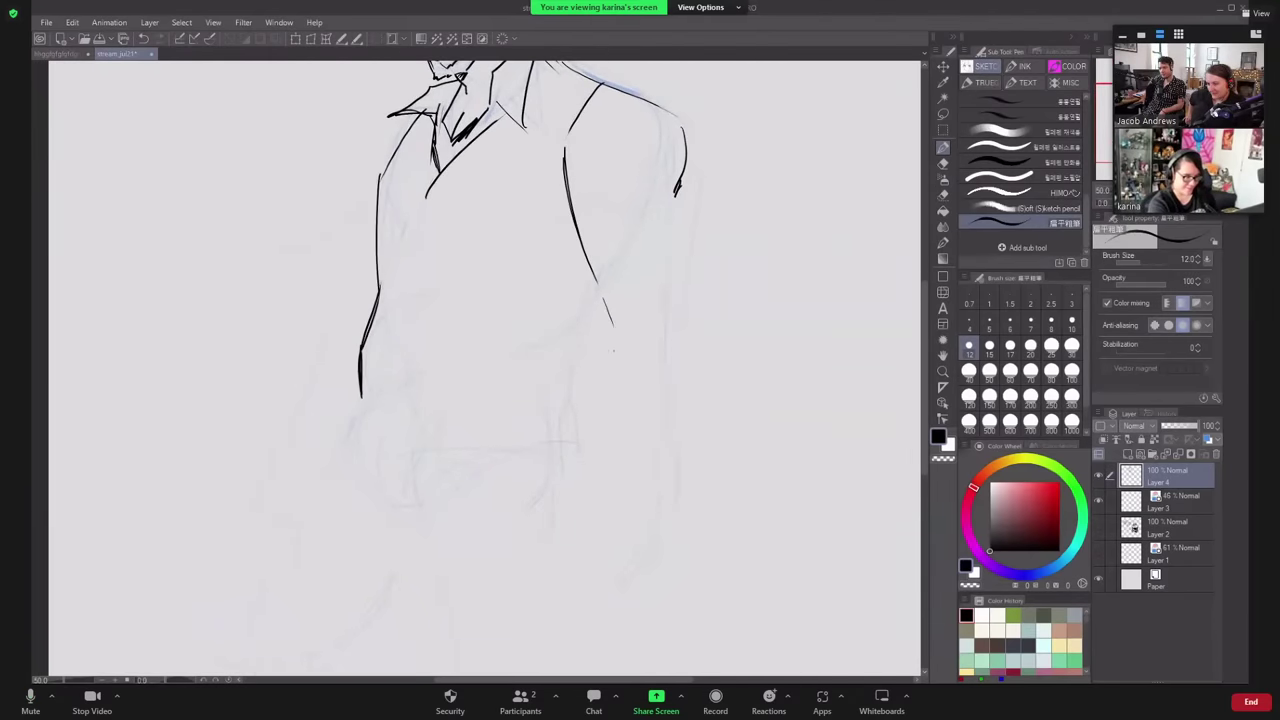
# - Ink the inner and outer contours of the near forearm from the elbow down to the wrist
pyautogui.moveTo(612, 342); pyautogui.dragTo(648, 502)
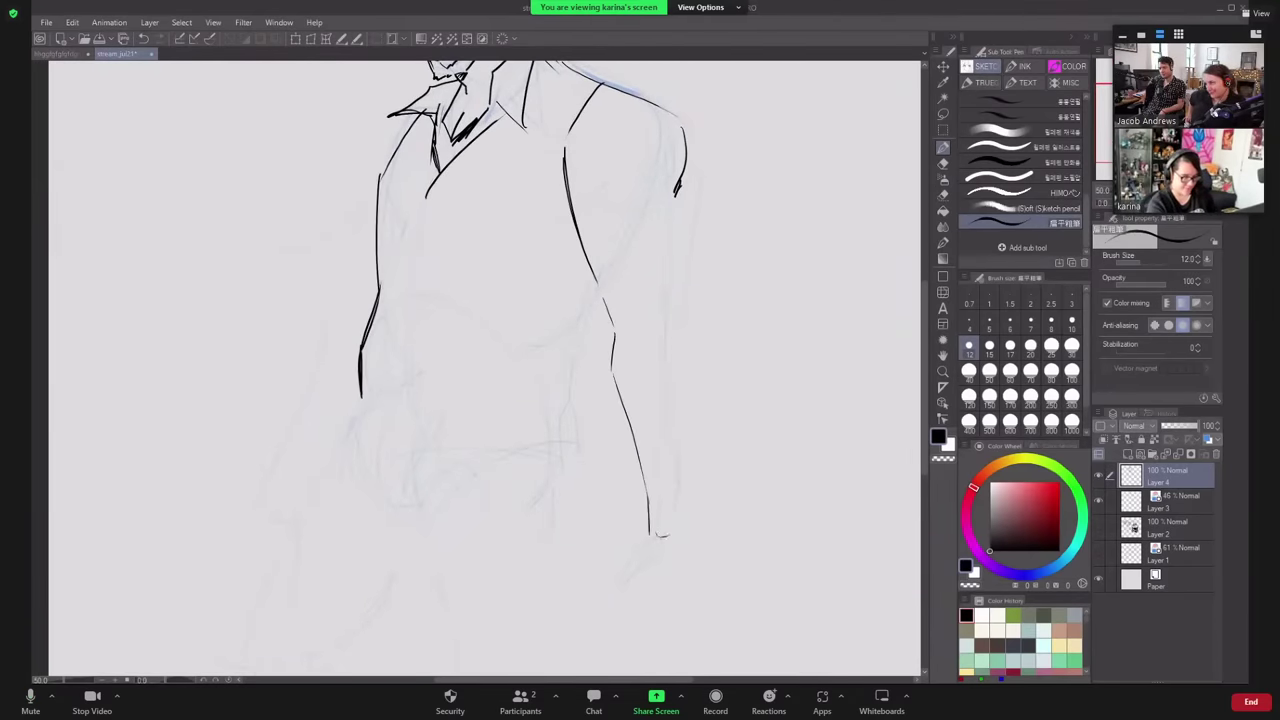
pyautogui.moveTo(683, 436); pyautogui.dragTo(684, 522)
pyautogui.hotkey('ctrl', 'z')
pyautogui.moveTo(681, 414)
pyautogui.mouseDown()
pyautogui.moveTo(682, 522)
pyautogui.moveTo(686, 282)
pyautogui.mouseUp()
pyautogui.hotkey('ctrl', 'z')
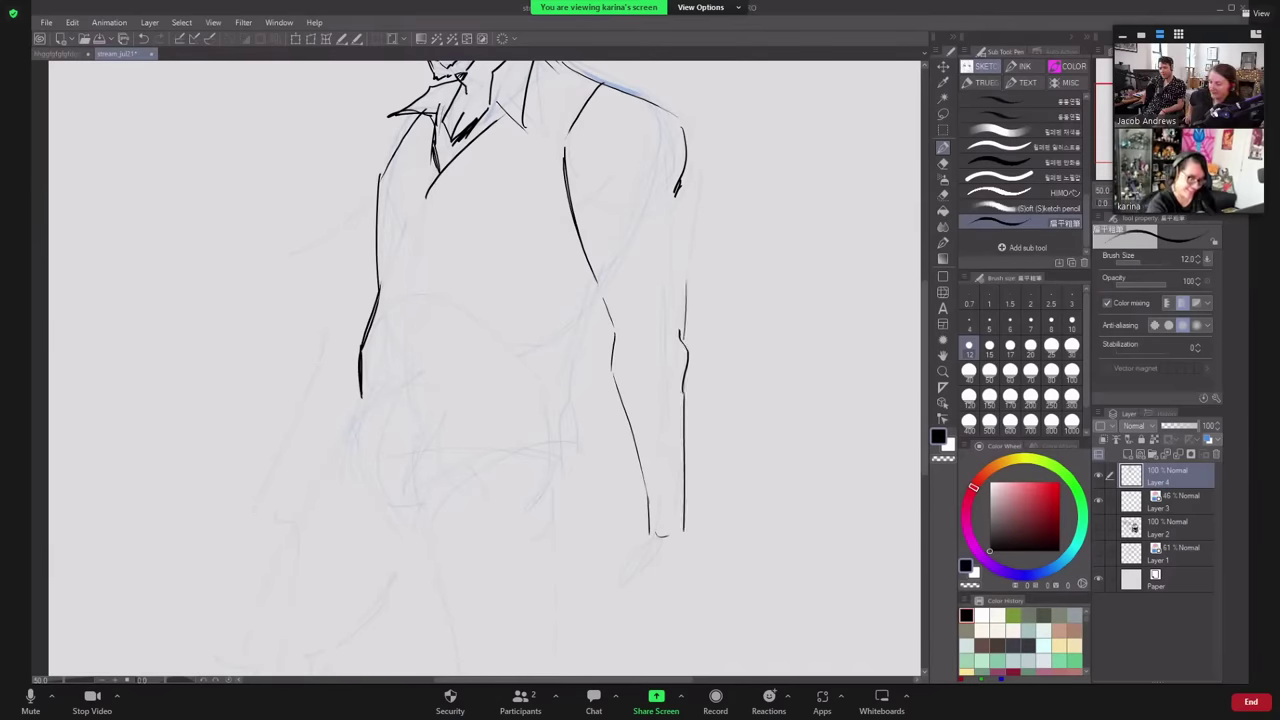
# - Ink curved rolled-sleeve bands around the near elbow and extend the outer sleeve line up to the shoulder
pyautogui.moveTo(612, 356)
pyautogui.mouseDown()
pyautogui.moveTo(678, 328)
pyautogui.moveTo(702, 333)
pyautogui.mouseUp()
pyautogui.moveTo(608, 345)
pyautogui.mouseDown()
pyautogui.moveTo(668, 301)
pyautogui.moveTo(624, 281)
pyautogui.moveTo(694, 291)
pyautogui.moveTo(691, 180)
pyautogui.moveTo(727, 288)
pyautogui.moveTo(741, 403)
pyautogui.mouseUp()
pyautogui.hotkey('ctrl', 'z')
pyautogui.moveTo(679, 307)
pyautogui.mouseDown()
pyautogui.moveTo(710, 330)
pyautogui.moveTo(694, 426)
pyautogui.mouseUp()
pyautogui.hotkey('ctrl', 'z')
pyautogui.moveTo(695, 317); pyautogui.dragTo(686, 472)
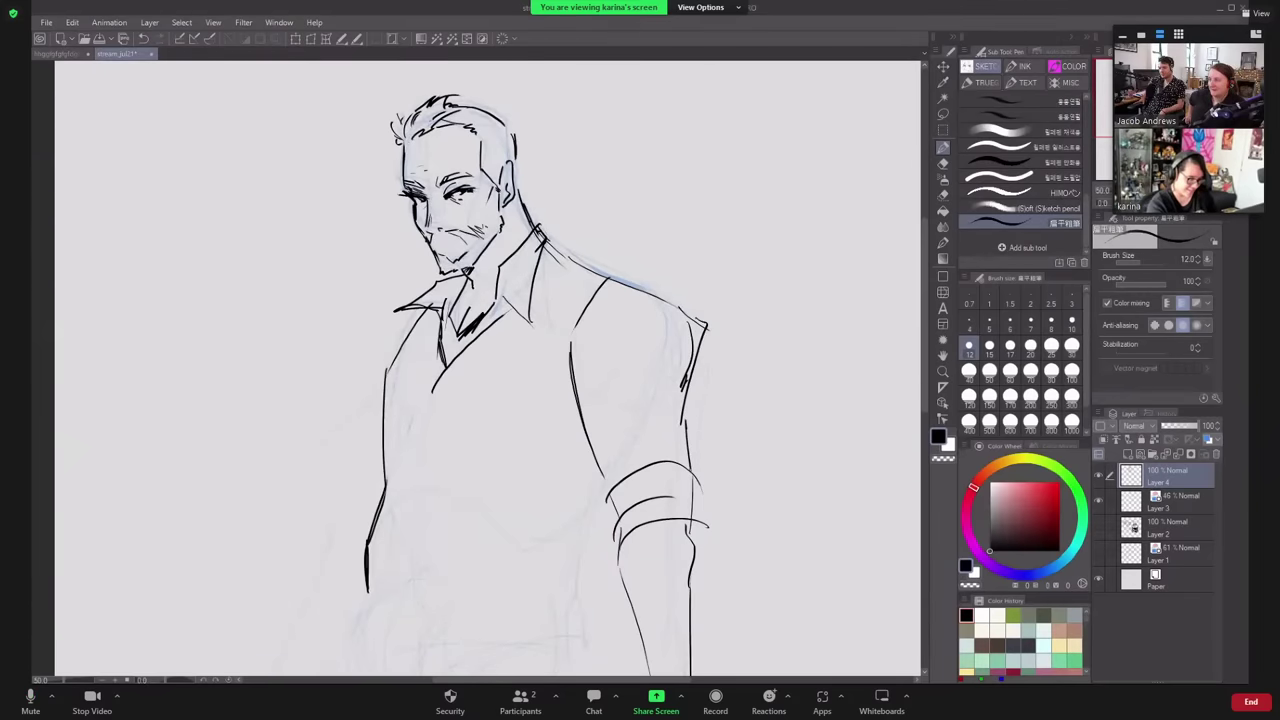
# - Thicken the outer sleeve line, ink fold lines across the near shoulder, and add the back waist line behind the elbow
pyautogui.moveTo(682, 392); pyautogui.dragTo(688, 478)
pyautogui.moveTo(572, 398); pyautogui.dragTo(688, 314)
pyautogui.moveTo(580, 384)
pyautogui.mouseDown()
pyautogui.moveTo(666, 318)
pyautogui.moveTo(593, 362)
pyautogui.mouseUp()
pyautogui.moveTo(600, 350); pyautogui.dragTo(624, 252)
pyautogui.moveTo(626, 384); pyautogui.dragTo(585, 492)
pyautogui.moveTo(593, 455); pyautogui.dragTo(583, 494)
pyautogui.moveTo(753, 365); pyautogui.dragTo(769, 523)
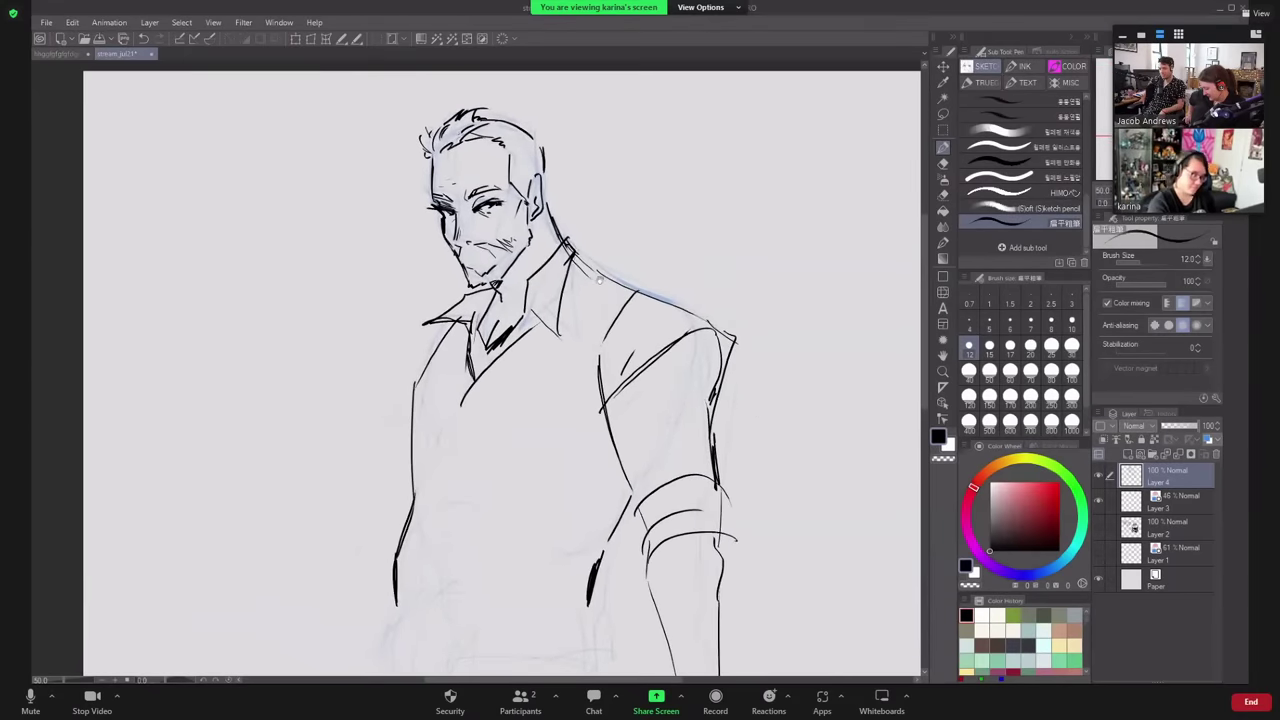
# - Redraw the far sleeve edge as a narrow shape running down from the collar tip along the chest
pyautogui.moveTo(598, 282); pyautogui.dragTo(657, 204)
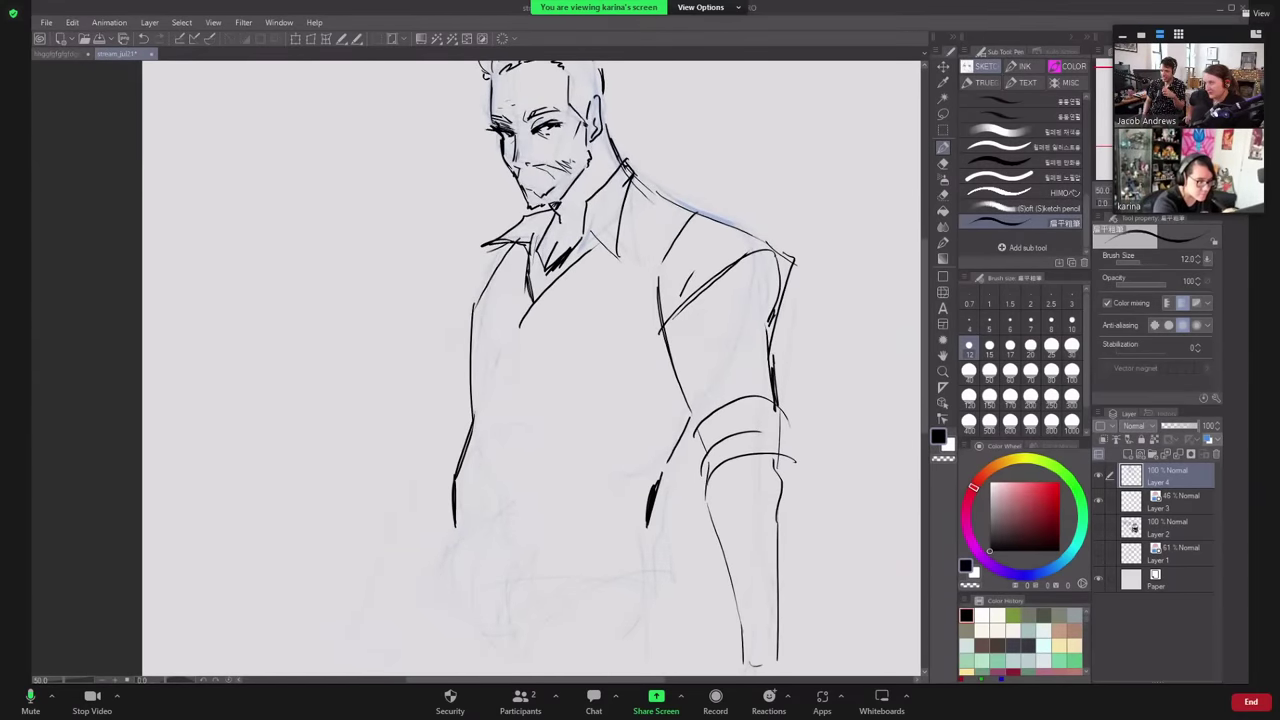
pyautogui.hotkey('ctrl', 'z')
pyautogui.hotkey('ctrl', 'z')
pyautogui.moveTo(470, 270); pyautogui.dragTo(460, 365)
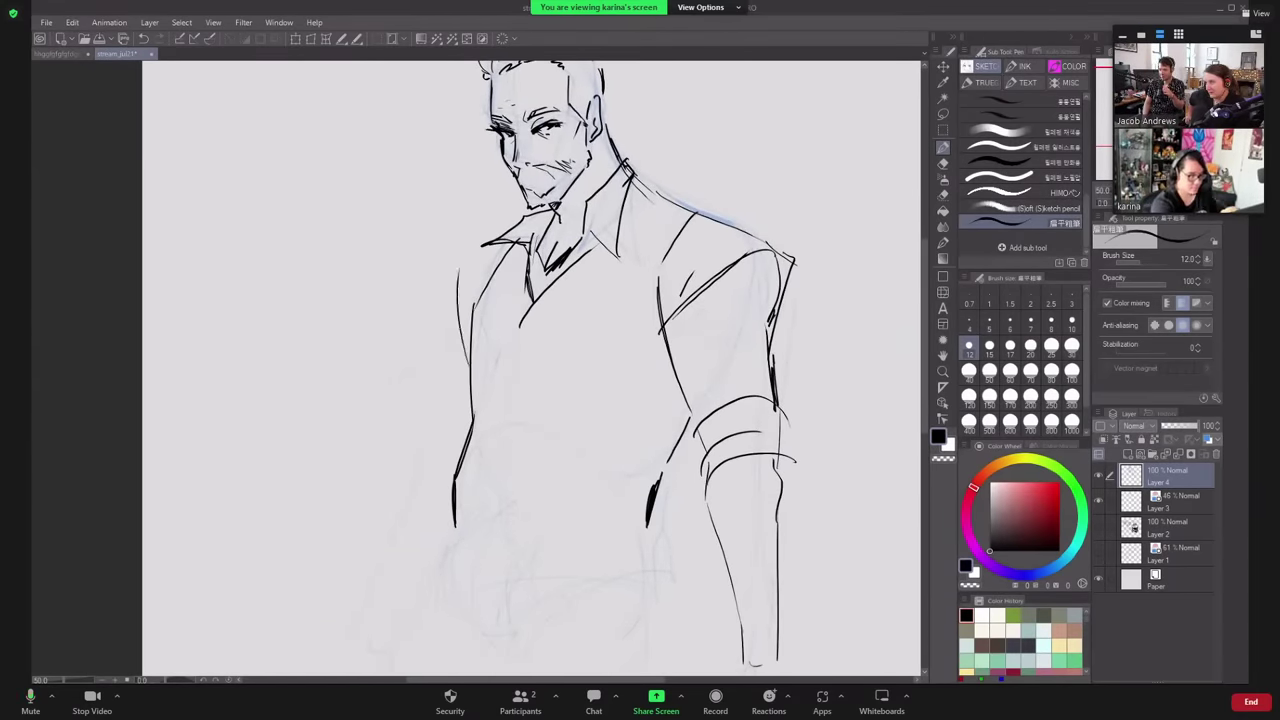
pyautogui.hotkey('ctrl', 'z')
pyautogui.moveTo(465, 248); pyautogui.dragTo(468, 350)
pyautogui.moveTo(475, 249); pyautogui.dragTo(467, 313)
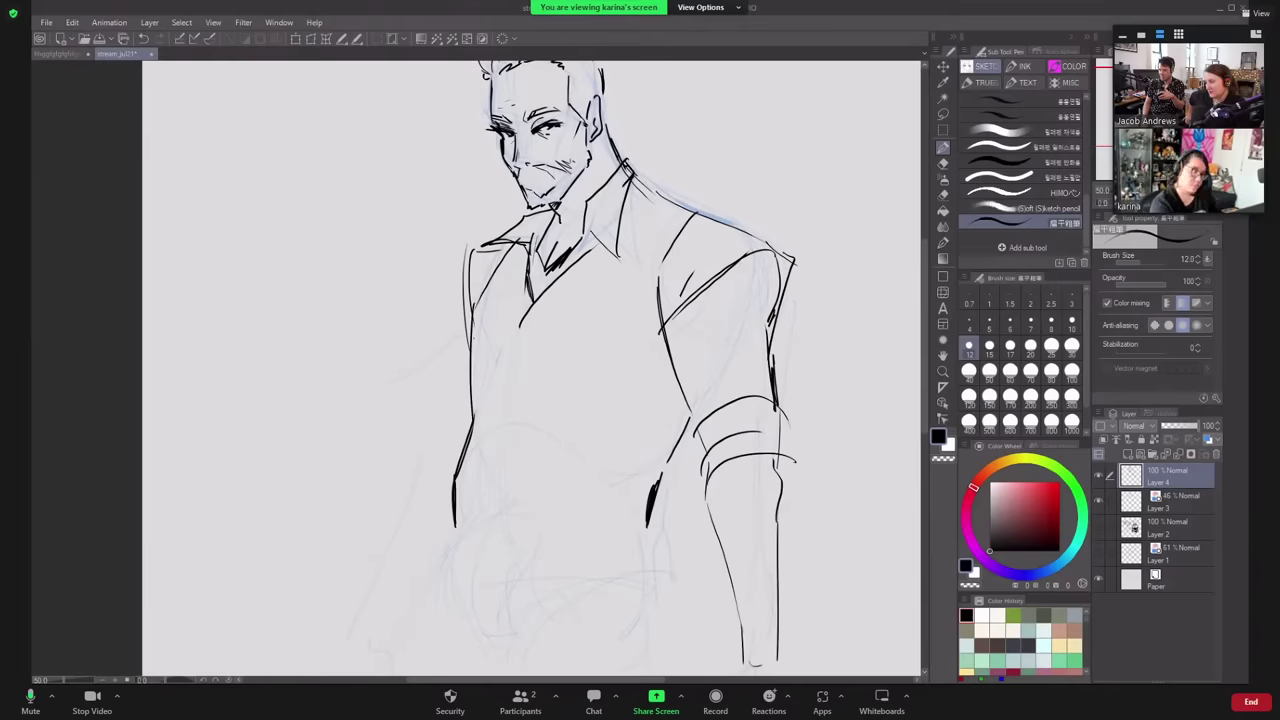
# - Mirror the canvas view, undo the thin shoulder line, and re-ink it thicker with brush size 25
pyautogui.press('h')
pyautogui.moveTo(794, 417); pyautogui.dragTo(975, 505)
pyautogui.moveTo(628, 337); pyautogui.dragTo(670, 349)
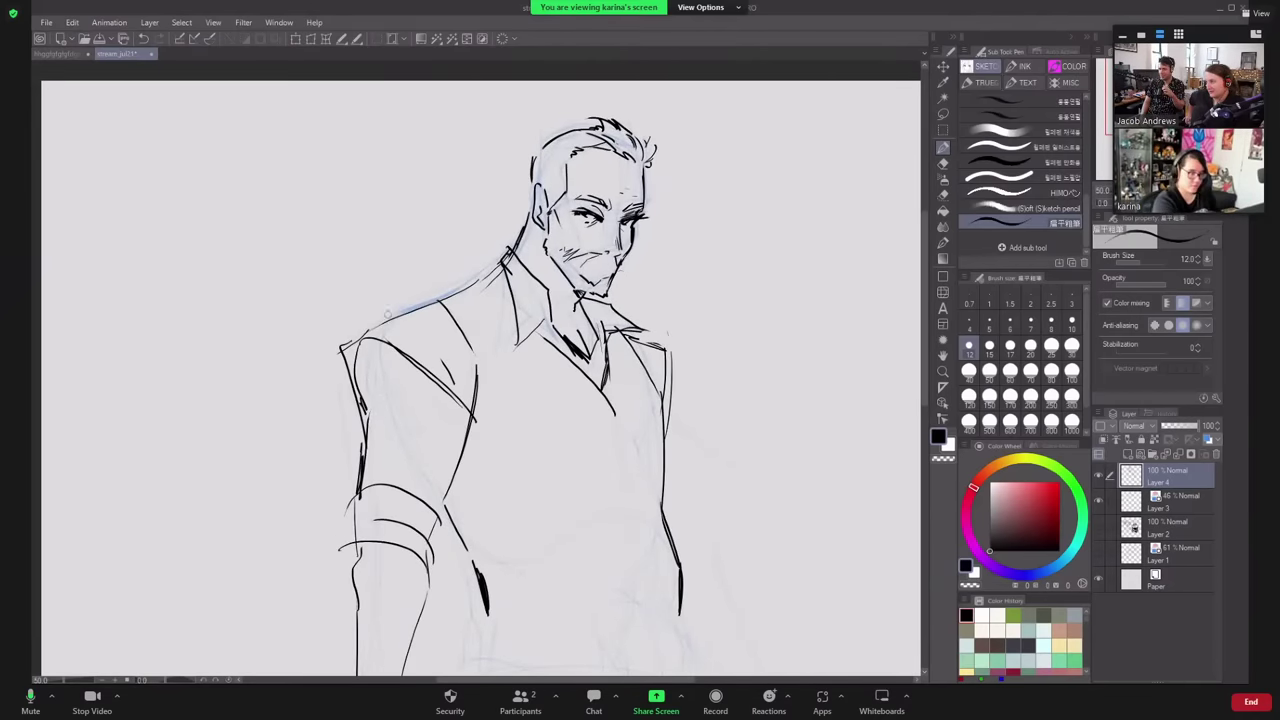
pyautogui.moveTo(388, 314)
pyautogui.mouseDown()
pyautogui.moveTo(341, 358)
pyautogui.moveTo(369, 416)
pyautogui.moveTo(470, 306)
pyautogui.mouseUp()
pyautogui.hotkey('ctrl', 'z')
pyautogui.click(1051, 345)
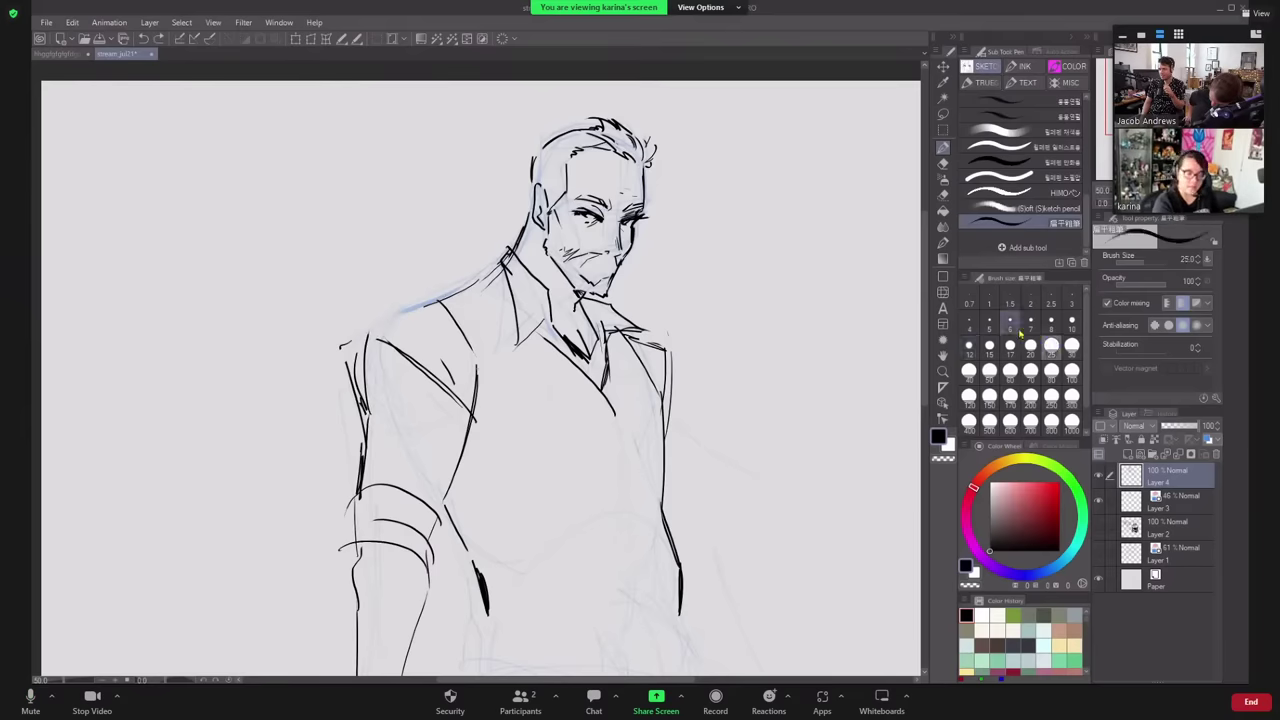
pyautogui.moveTo(370, 327); pyautogui.dragTo(500, 260)
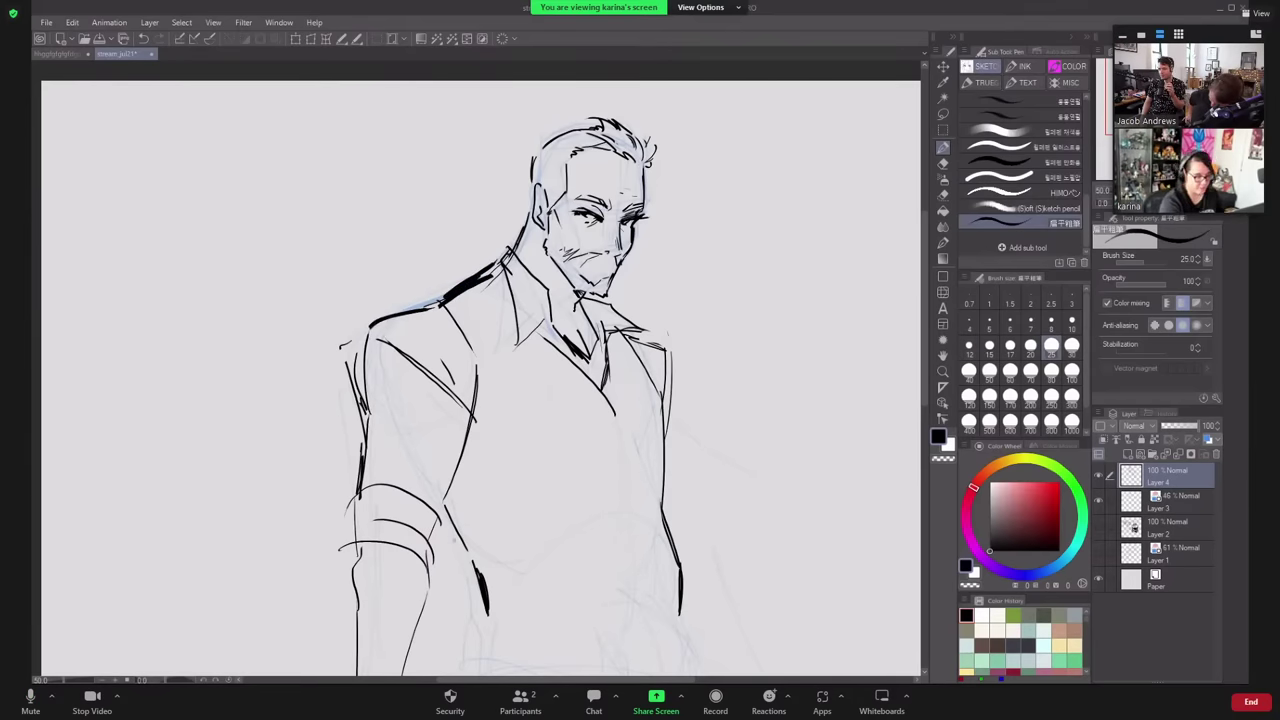
# - Thicken the waist contours on both sides of the torso and extend the front one outward toward the hip
pyautogui.moveTo(440, 502); pyautogui.dragTo(478, 578)
pyautogui.moveTo(716, 469); pyautogui.dragTo(710, 341)
pyautogui.moveTo(670, 444); pyautogui.dragTo(696, 535)
pyautogui.moveTo(695, 483); pyautogui.dragTo(695, 579)
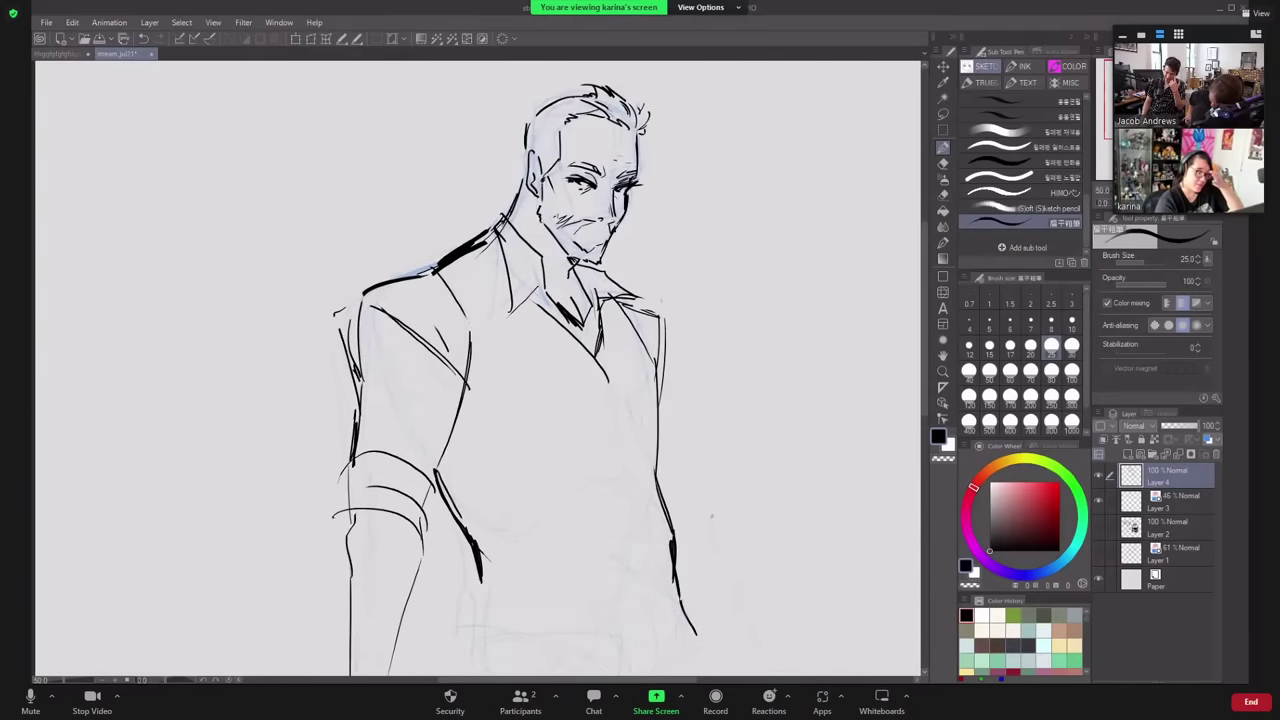
# - Erase the stray outer strokes beside the near shoulder and upper sleeve with Quick Lasso Eraser, and return to the pen
pyautogui.click(943, 195)
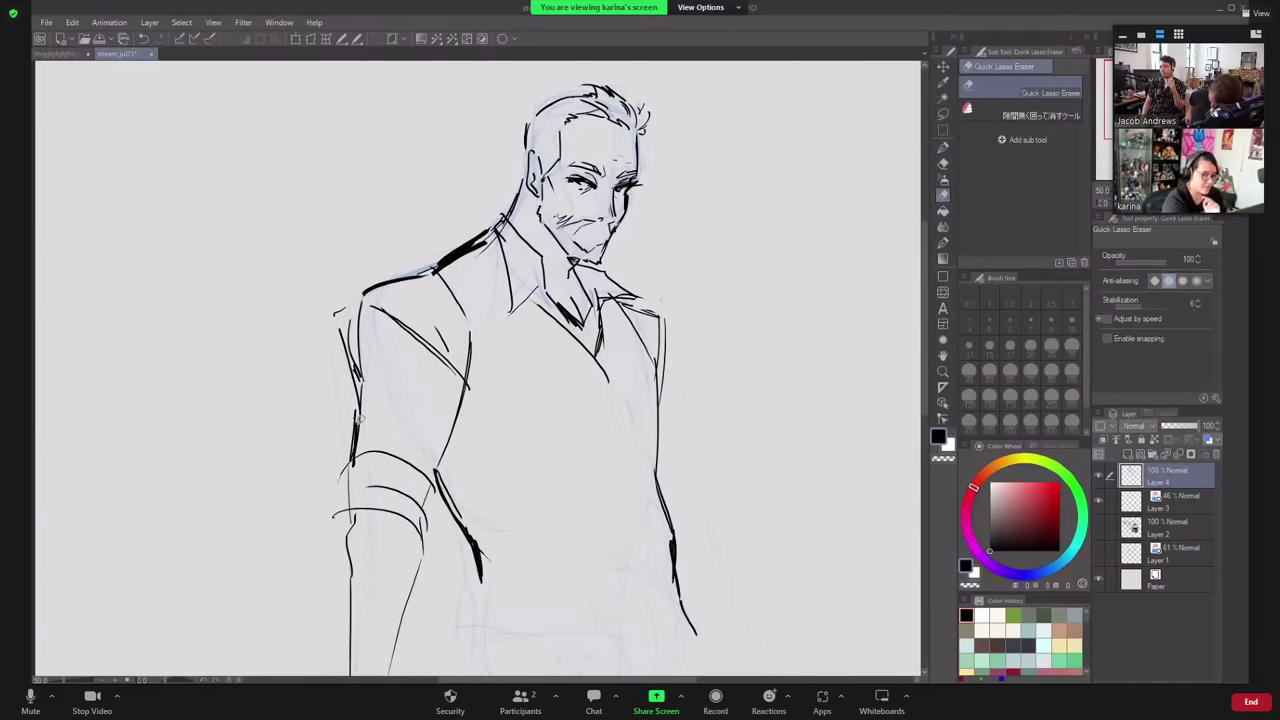
pyautogui.moveTo(359, 418); pyautogui.dragTo(341, 285)
pyautogui.moveTo(431, 266); pyautogui.dragTo(458, 222)
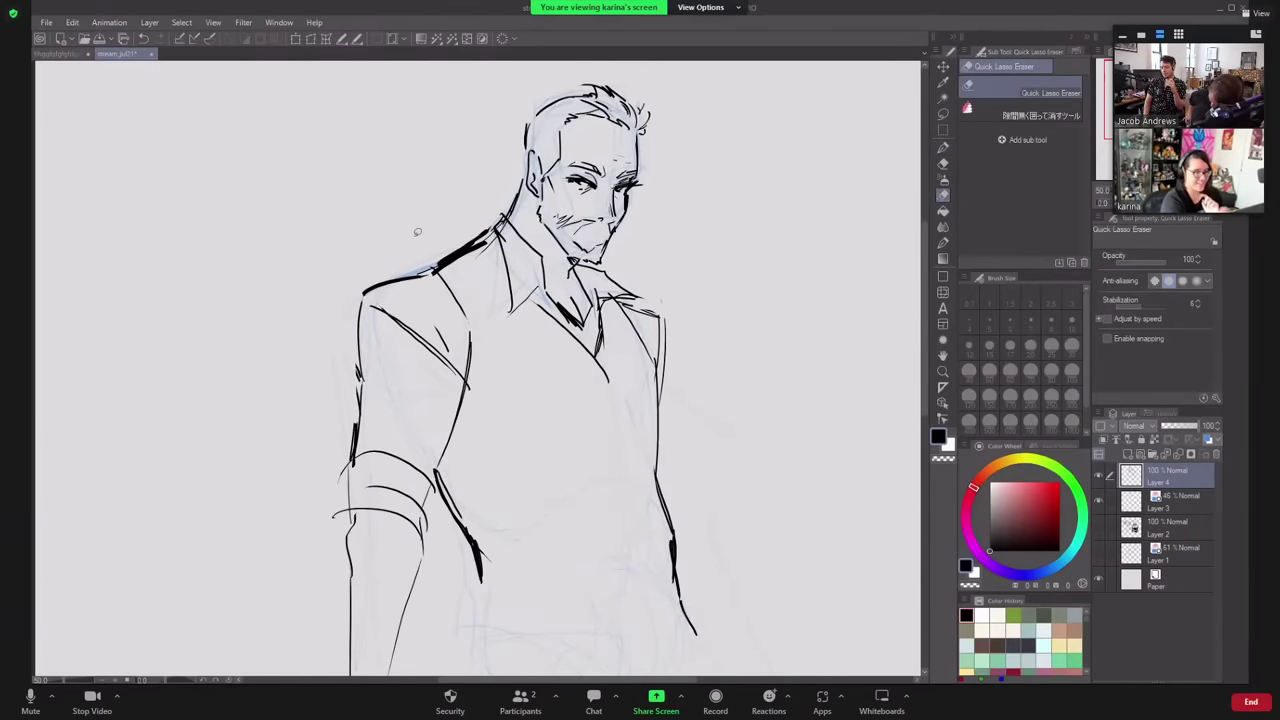
pyautogui.click(942, 147)
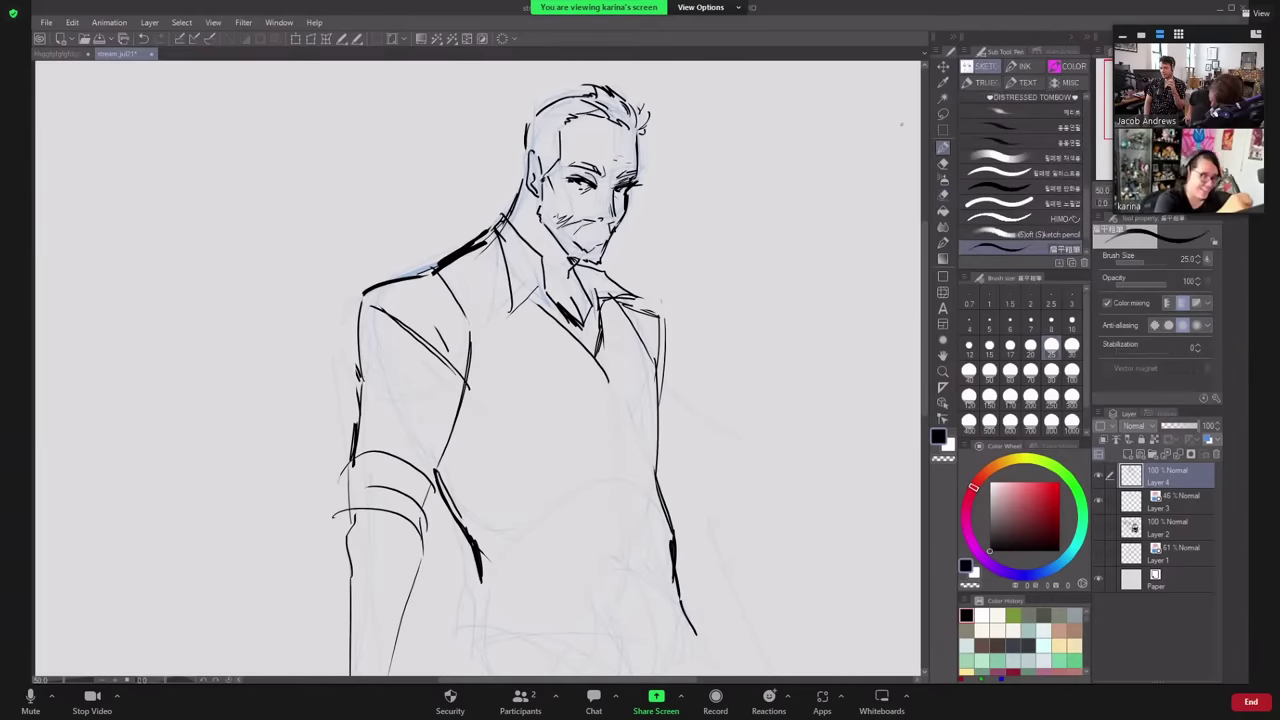
# - Try a thicker stroke along the top of the hair, and mirror the canvas view
pyautogui.moveTo(552, 95); pyautogui.dragTo(591, 88)
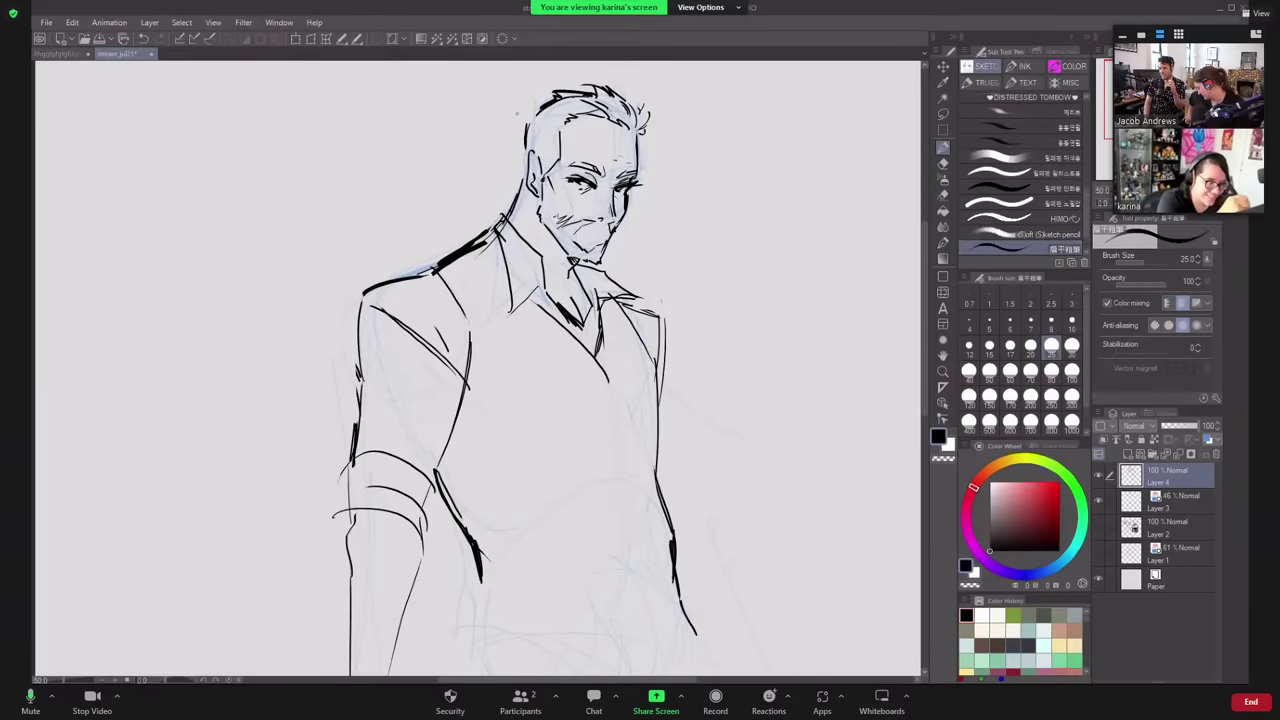
pyautogui.hotkey('ctrl', 'z')
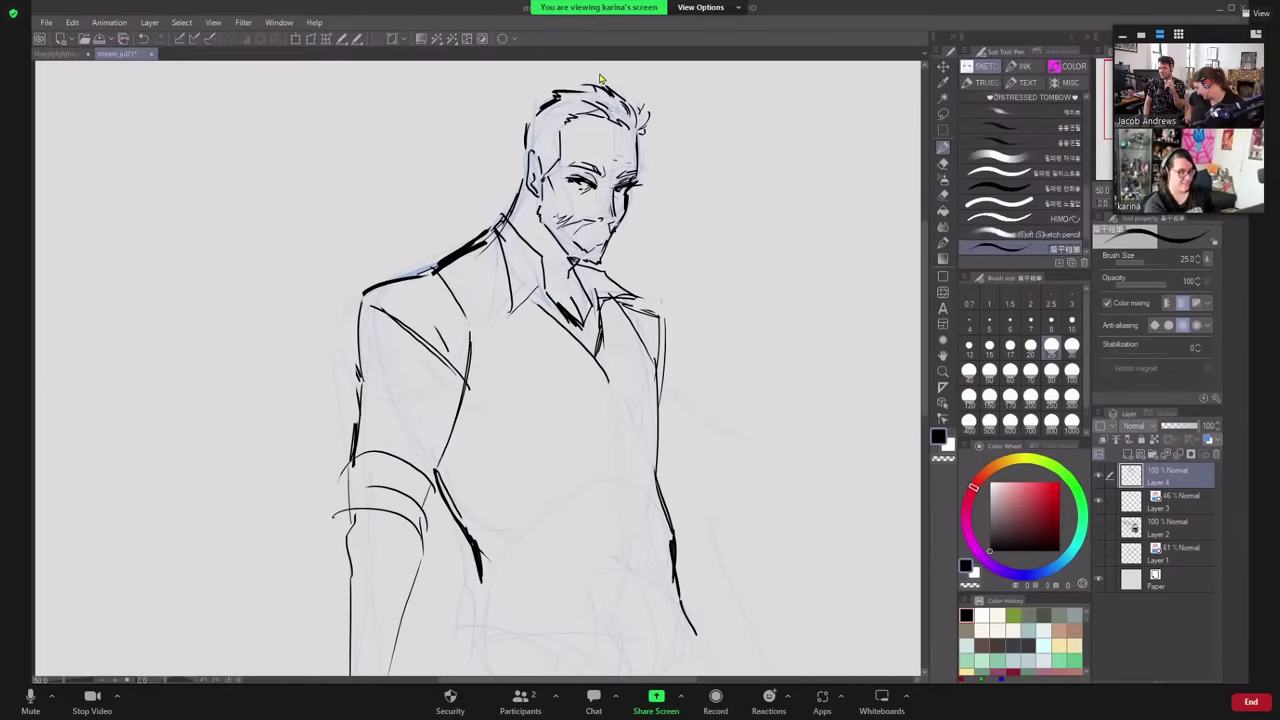
pyautogui.press('h')
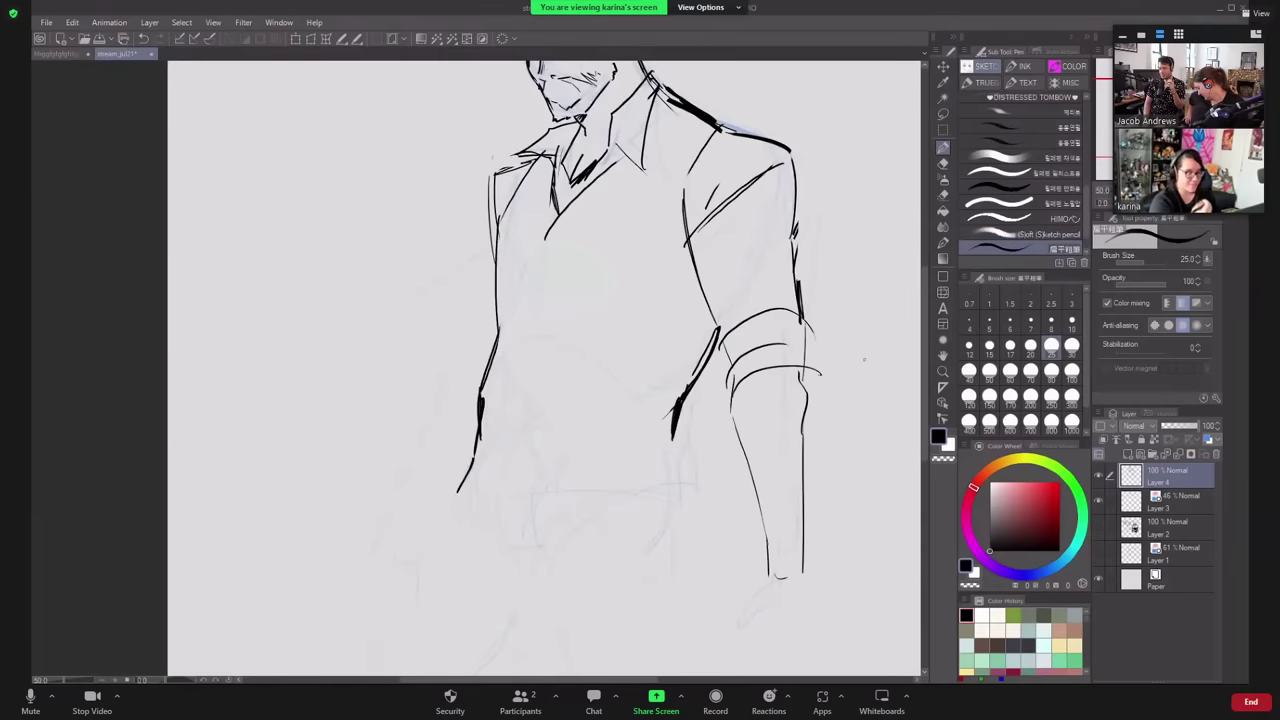
# - Ink two parallel curved lines across the waist to form the waistband, undoing the first attempt
pyautogui.moveTo(467, 431)
pyautogui.mouseDown()
pyautogui.moveTo(676, 449)
pyautogui.moveTo(686, 464)
pyautogui.mouseUp()
pyautogui.hotkey('ctrl', 'z')
pyautogui.hotkey('ctrl', 'z')
pyautogui.moveTo(482, 420)
pyautogui.mouseDown()
pyautogui.moveTo(552, 410)
pyautogui.moveTo(674, 436)
pyautogui.mouseUp()
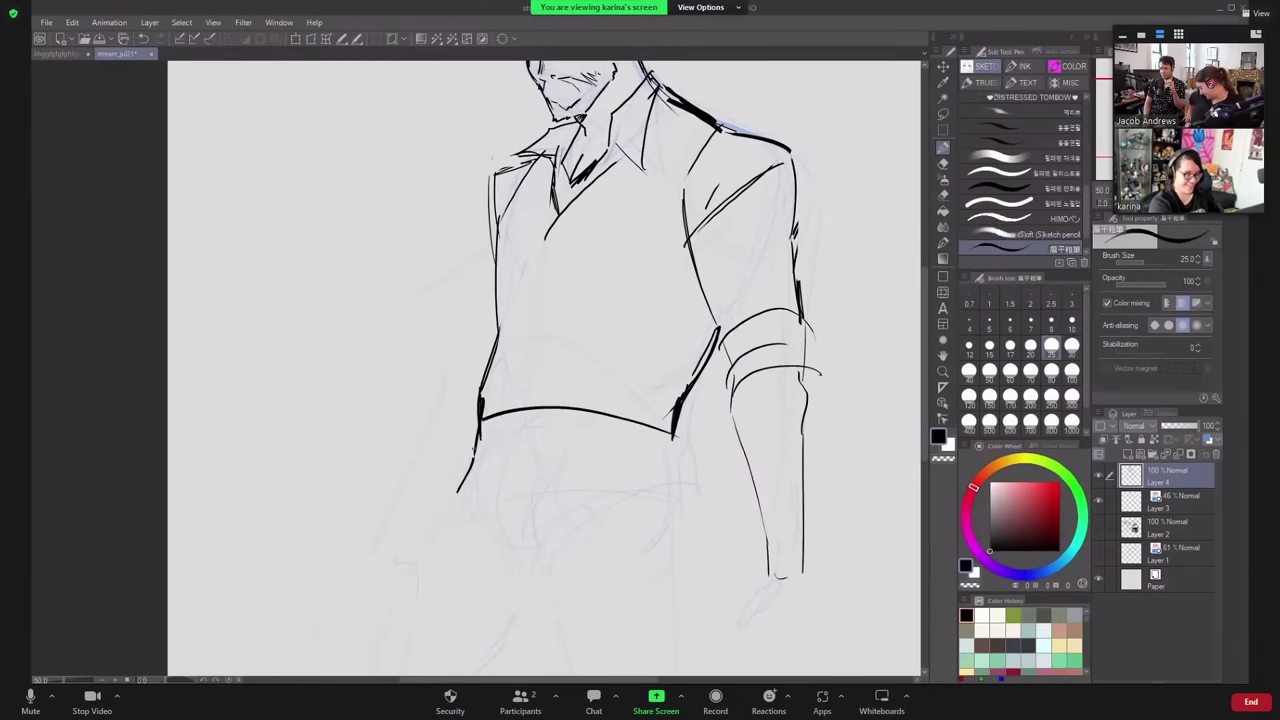
pyautogui.moveTo(474, 448); pyautogui.dragTo(656, 445)
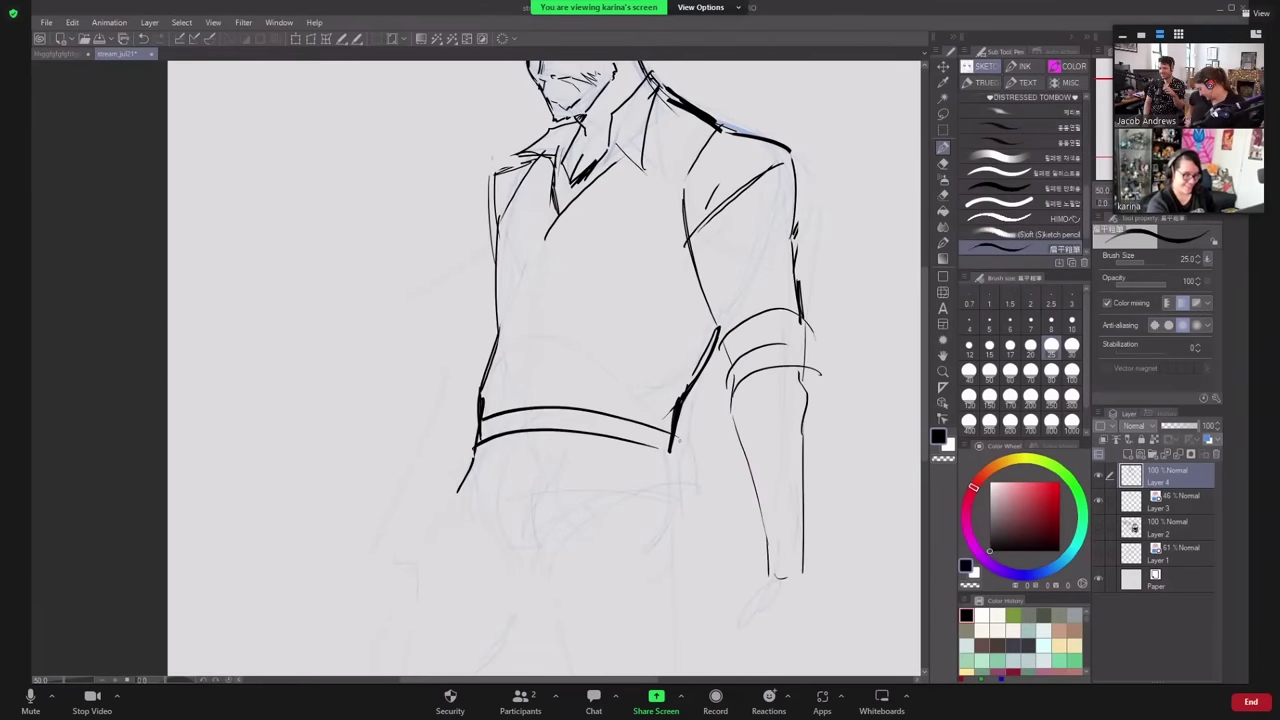
# - Undo the angular strokes at the near side of the waist and re-ink that contour from under the arm to the waistband
pyautogui.moveTo(697, 382); pyautogui.dragTo(690, 422)
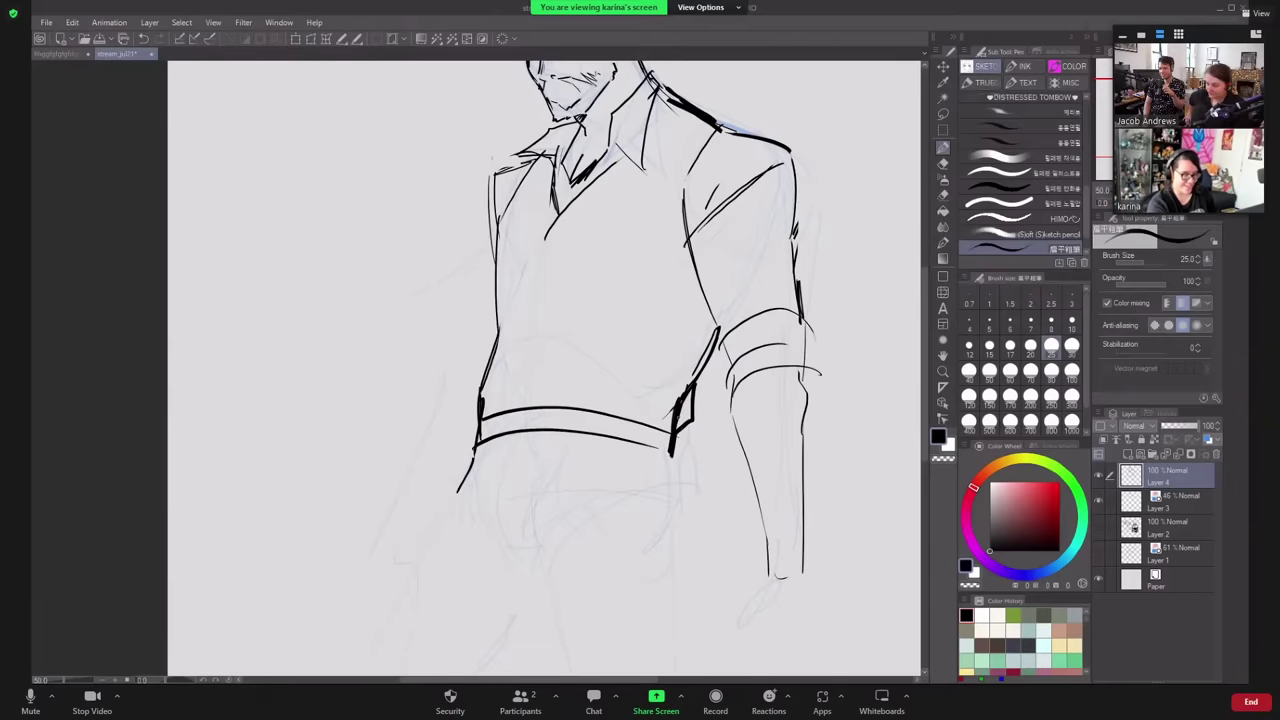
pyautogui.hotkey('ctrl', 'z')
pyautogui.hotkey('ctrl', 'z')
pyautogui.hotkey('ctrl', 'z')
pyautogui.hotkey('ctrl', 'z')
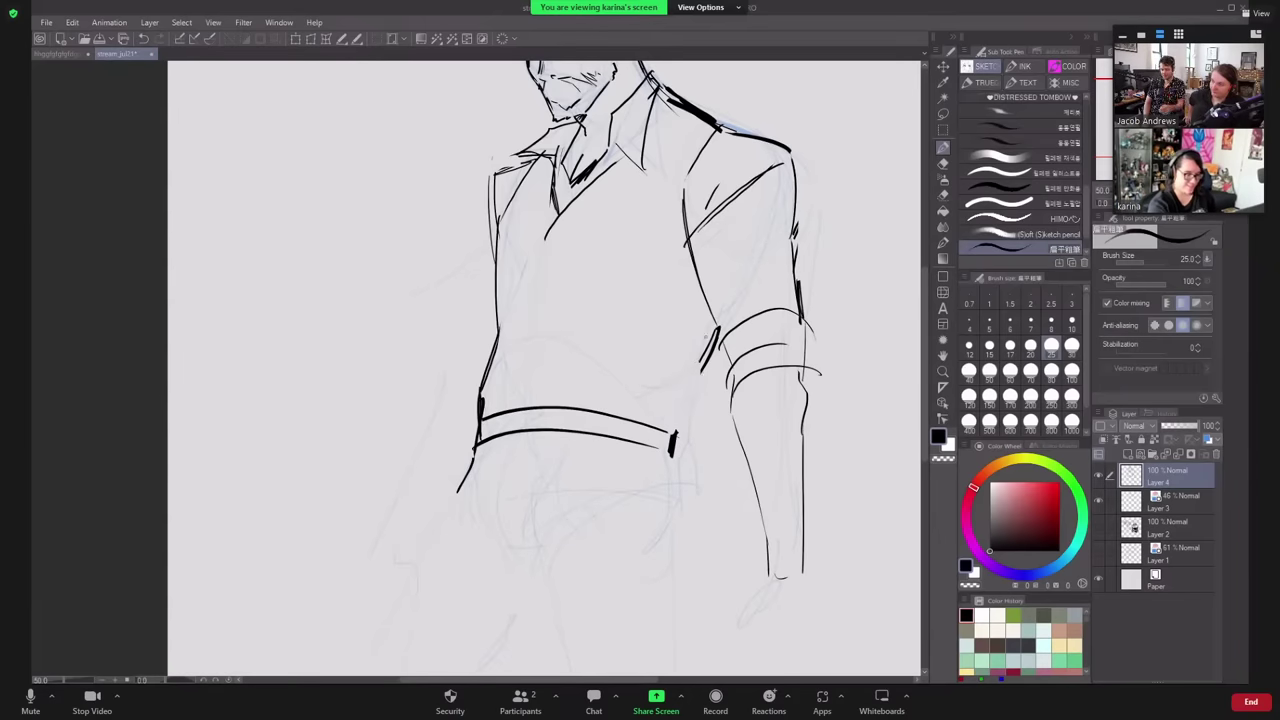
pyautogui.moveTo(702, 373); pyautogui.dragTo(666, 462)
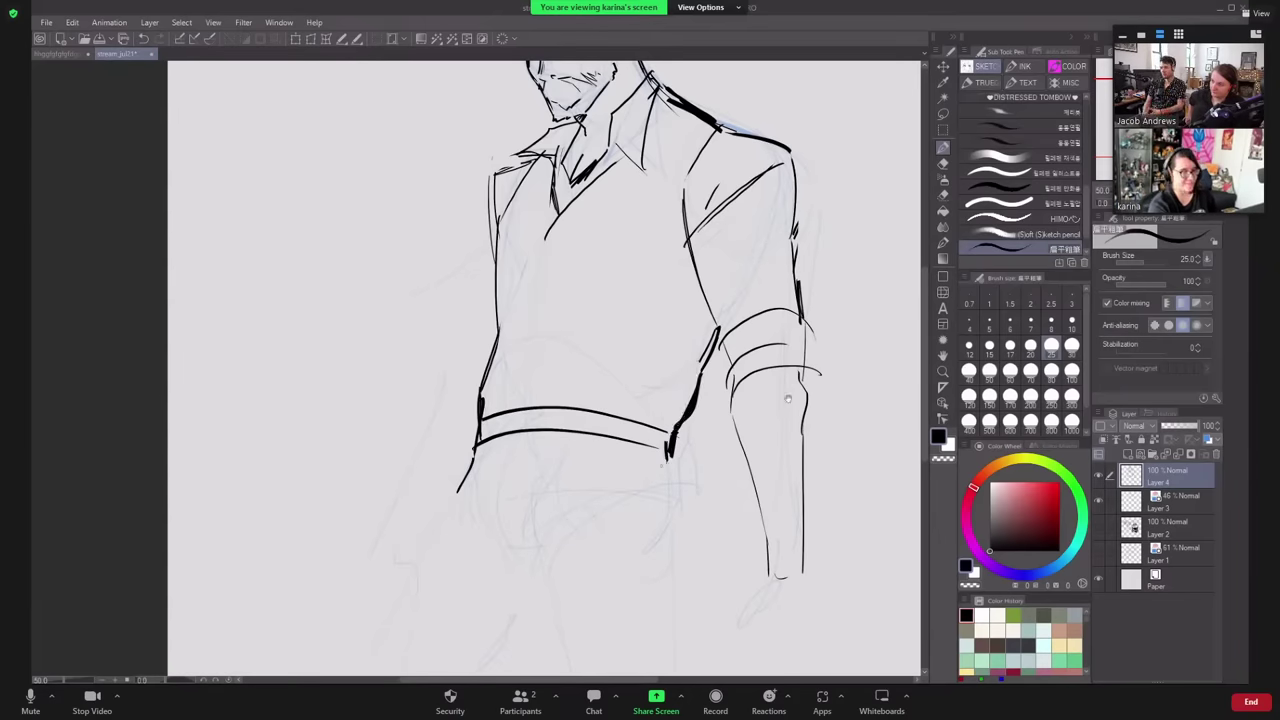
# - Re-ink the front torso contour with a thicker line running up from the waistband
pyautogui.moveTo(779, 481); pyautogui.dragTo(768, 598)
pyautogui.moveTo(500, 424)
pyautogui.mouseDown()
pyautogui.moveTo(464, 536)
pyautogui.moveTo(510, 407)
pyautogui.mouseUp()
pyautogui.hotkey('ctrl', 'z')
# - Block in the front and middle of the vest with broad black strokes at brush size 250
pyautogui.click(1051, 398)
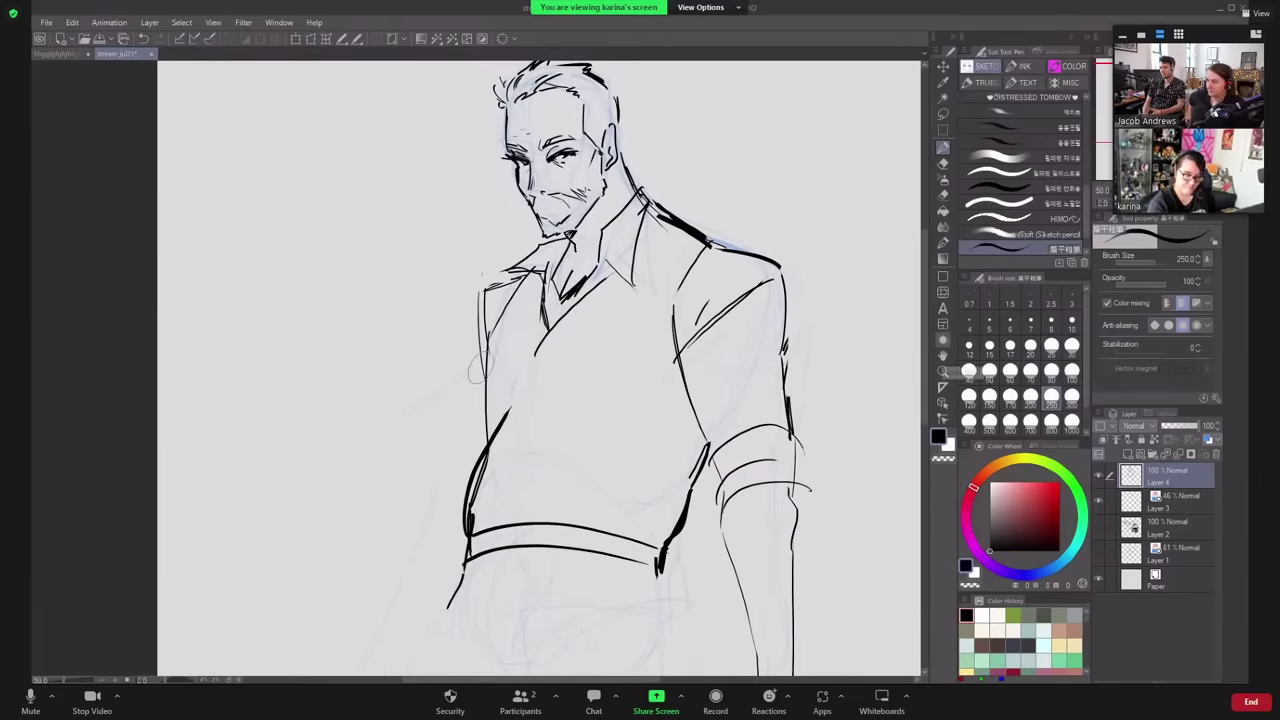
pyautogui.moveTo(498, 522); pyautogui.dragTo(535, 398)
pyautogui.hotkey('ctrl', 'z')
pyautogui.moveTo(492, 508); pyautogui.dragTo(548, 396)
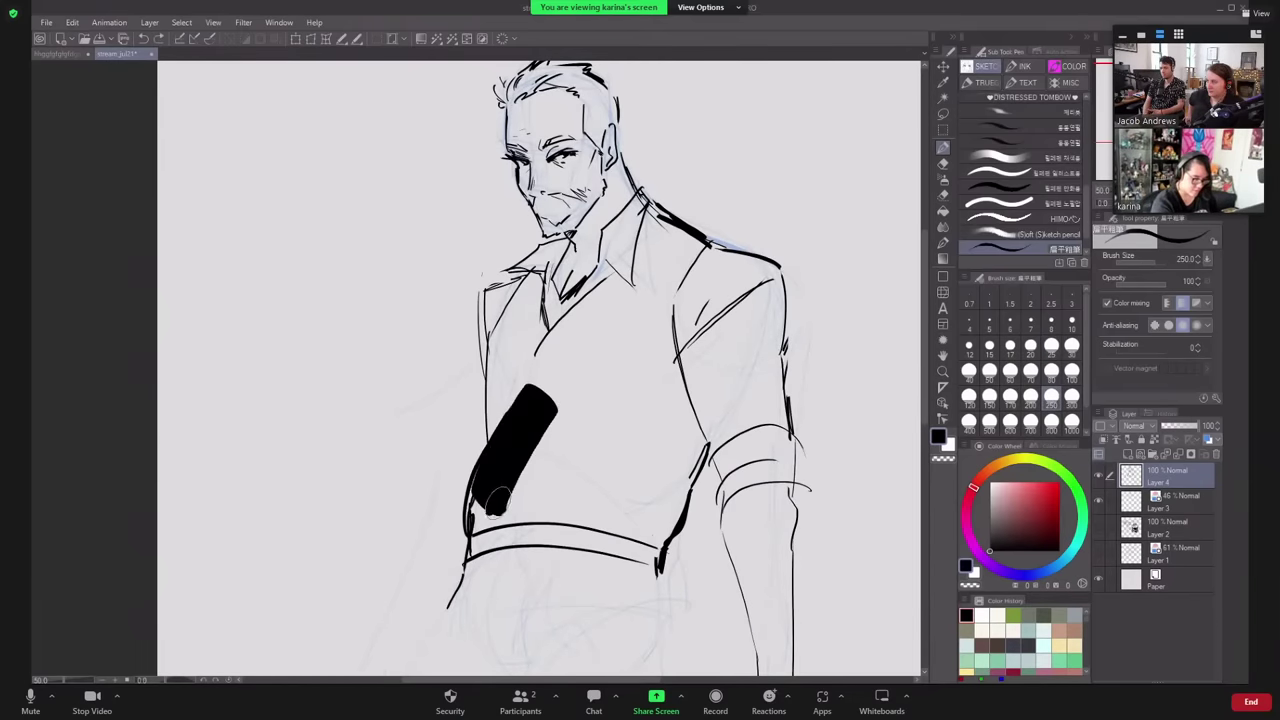
pyautogui.moveTo(509, 450); pyautogui.dragTo(509, 324)
pyautogui.moveTo(538, 386)
pyautogui.mouseDown()
pyautogui.moveTo(600, 306)
pyautogui.moveTo(540, 466)
pyautogui.mouseUp()
pyautogui.moveTo(605, 365)
pyautogui.mouseDown()
pyautogui.moveTo(585, 485)
pyautogui.moveTo(645, 515)
pyautogui.moveTo(600, 505)
pyautogui.moveTo(617, 503)
pyautogui.mouseUp()
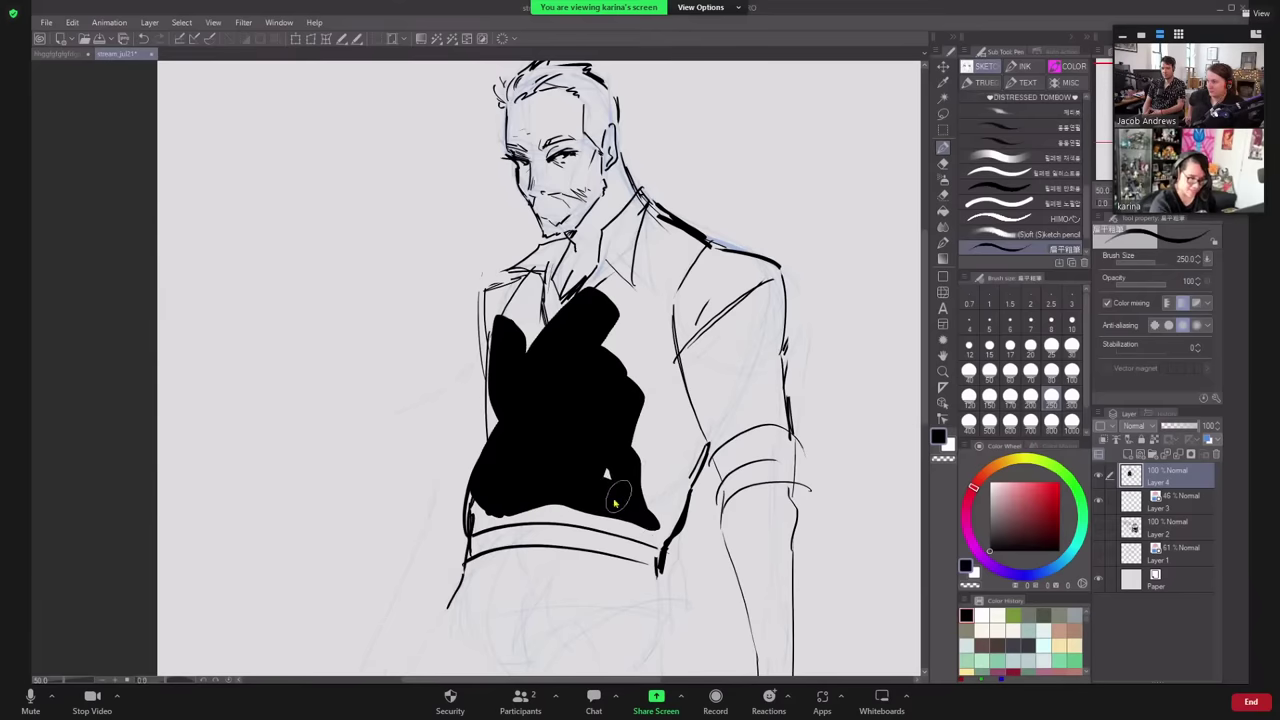
# - Undo the broad chest strokes and edge the vest's neckline, armhole and hem in black at brush size 100, filling the shoulder
pyautogui.click(1072, 370)
pyautogui.hotkey('ctrl', 'z')
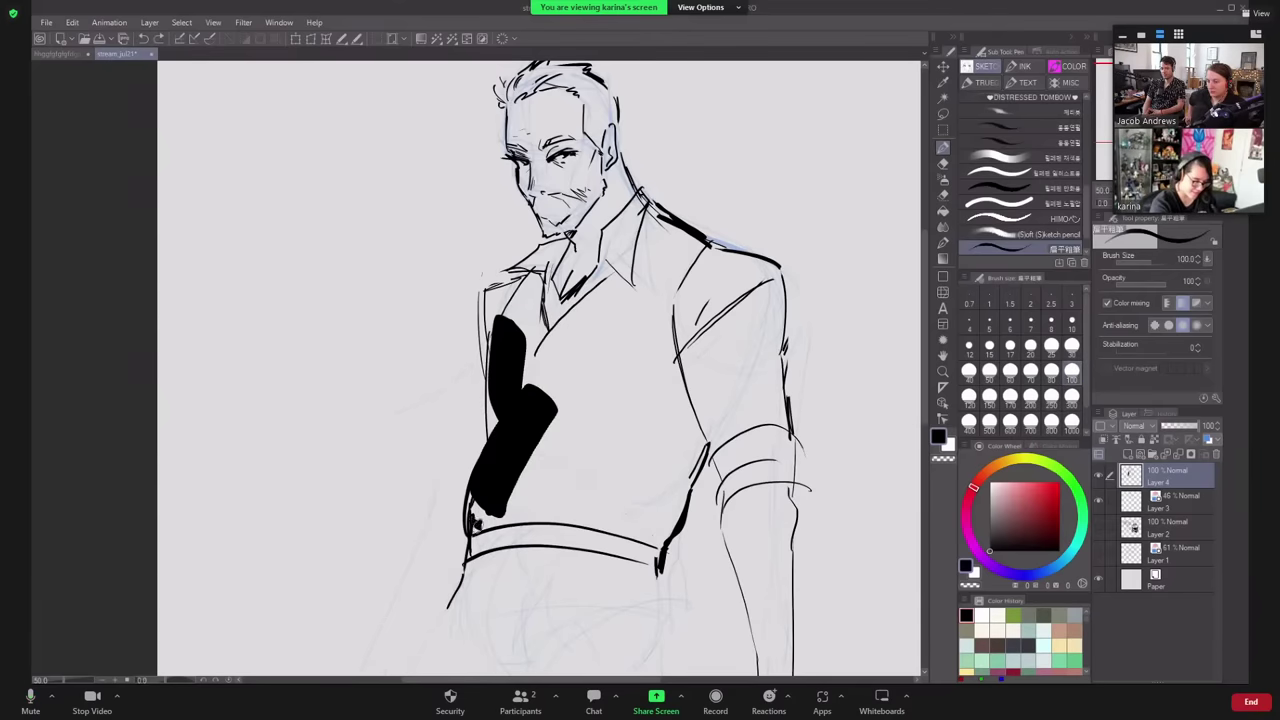
pyautogui.moveTo(476, 524)
pyautogui.mouseDown()
pyautogui.moveTo(494, 510)
pyautogui.moveTo(666, 545)
pyautogui.moveTo(703, 438)
pyautogui.moveTo(672, 340)
pyautogui.moveTo(682, 294)
pyautogui.moveTo(654, 216)
pyautogui.moveTo(642, 294)
pyautogui.moveTo(569, 329)
pyautogui.moveTo(535, 290)
pyautogui.moveTo(548, 362)
pyautogui.moveTo(515, 320)
pyautogui.moveTo(535, 280)
pyautogui.moveTo(542, 445)
pyautogui.moveTo(474, 508)
pyautogui.moveTo(620, 508)
pyautogui.mouseUp()
pyautogui.hotkey('ctrl', 'z')
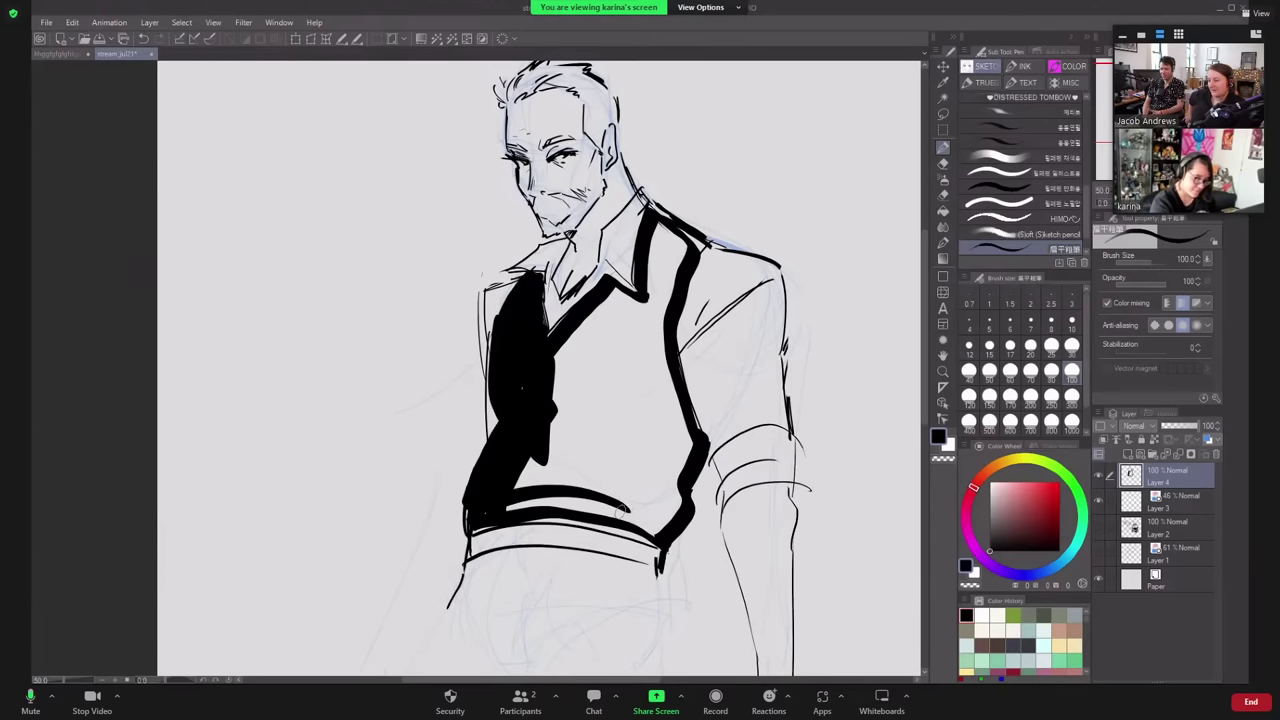
pyautogui.moveTo(647, 216)
pyautogui.mouseDown()
pyautogui.moveTo(660, 300)
pyautogui.moveTo(702, 236)
pyautogui.mouseUp()
pyautogui.moveTo(684, 508); pyautogui.dragTo(710, 458)
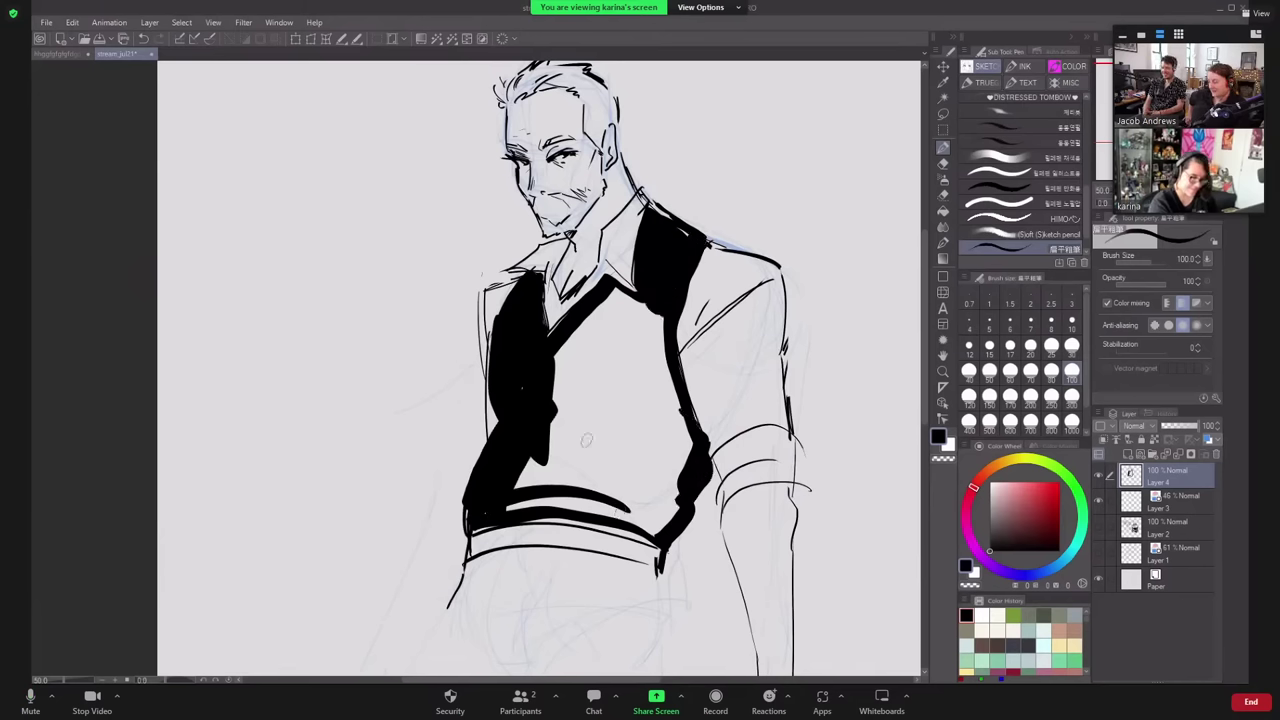
# - Fill the lower part of the vest above the waistband with black strokes, using brush sizes 80 and 100
pyautogui.moveTo(512, 502)
pyautogui.mouseDown()
pyautogui.moveTo(573, 497)
pyautogui.moveTo(652, 530)
pyautogui.mouseUp()
pyautogui.moveTo(522, 466)
pyautogui.mouseDown()
pyautogui.moveTo(548, 506)
pyautogui.moveTo(566, 485)
pyautogui.mouseUp()
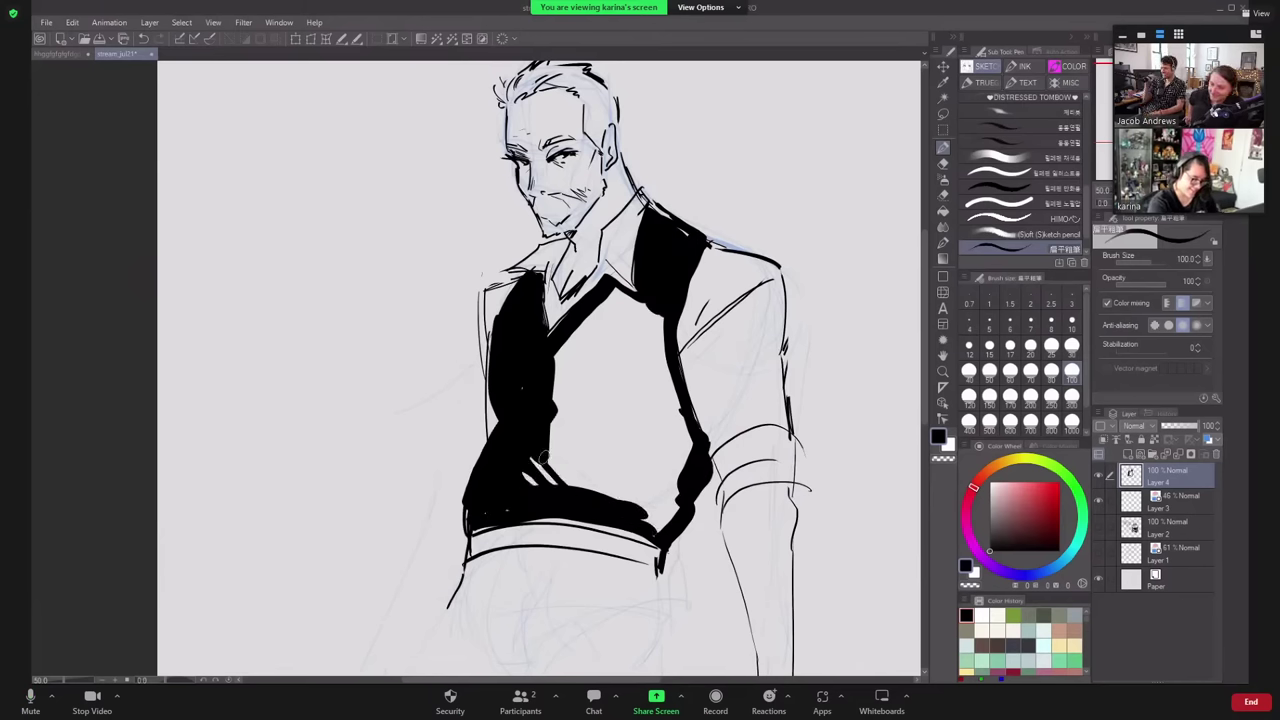
pyautogui.moveTo(552, 430)
pyautogui.mouseDown()
pyautogui.moveTo(620, 500)
pyautogui.moveTo(564, 409)
pyautogui.mouseUp()
pyautogui.moveTo(652, 518)
pyautogui.mouseDown()
pyautogui.moveTo(619, 446)
pyautogui.moveTo(642, 450)
pyautogui.mouseUp()
pyautogui.moveTo(670, 498); pyautogui.dragTo(650, 416)
pyautogui.click(1050, 372)
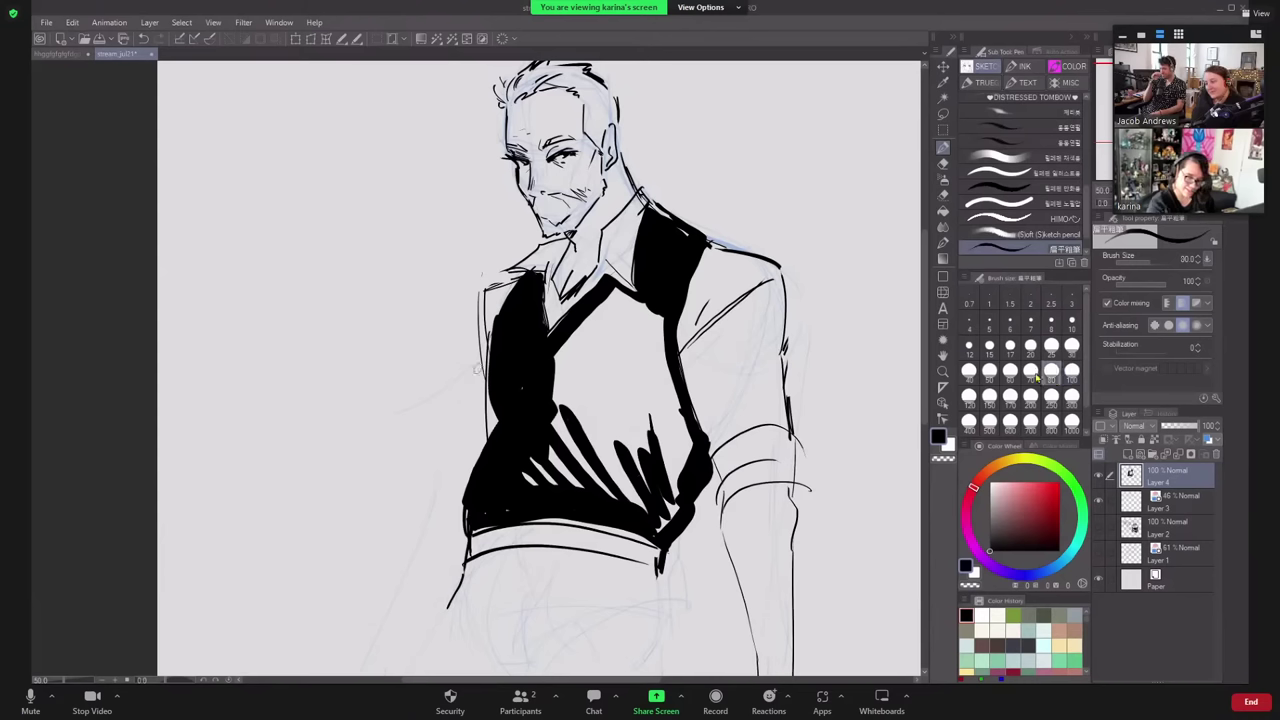
pyautogui.moveTo(658, 532)
pyautogui.mouseDown()
pyautogui.moveTo(682, 464)
pyautogui.moveTo(680, 410)
pyautogui.mouseUp()
pyautogui.click(1072, 370)
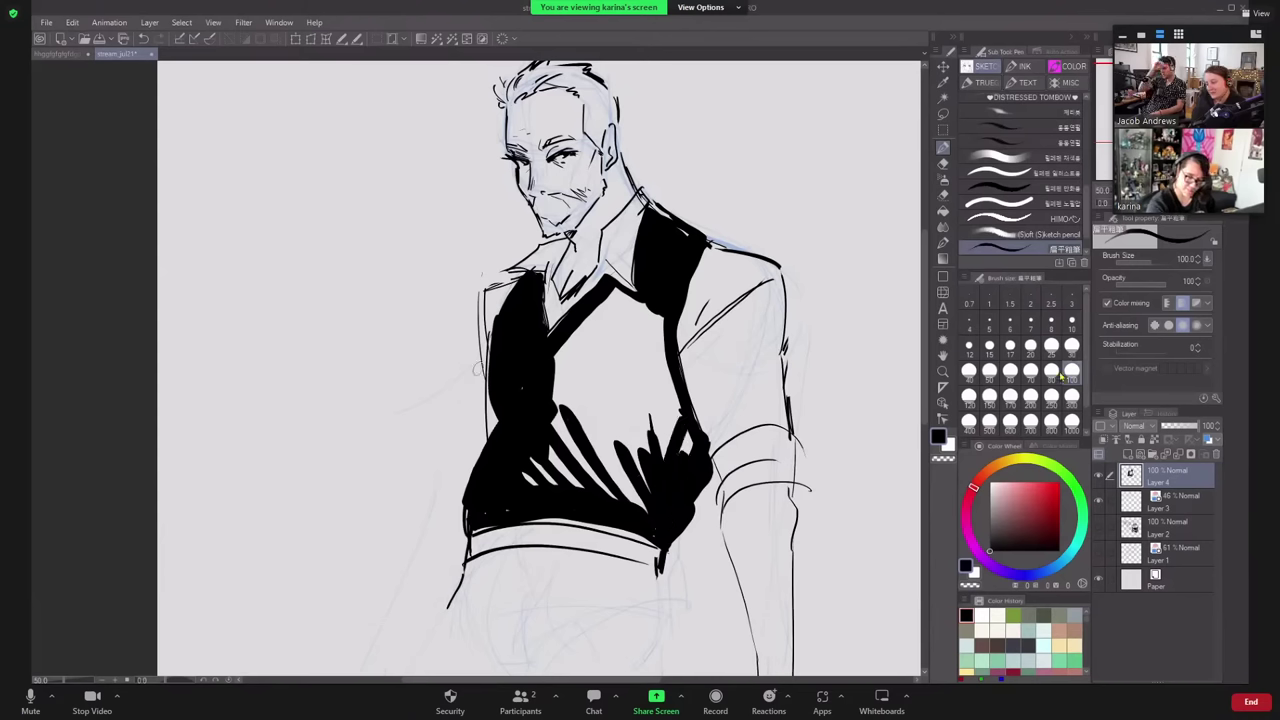
pyautogui.moveTo(542, 469)
pyautogui.mouseDown()
pyautogui.moveTo(562, 496)
pyautogui.moveTo(612, 504)
pyautogui.mouseUp()
pyautogui.moveTo(552, 370); pyautogui.dragTo(640, 510)
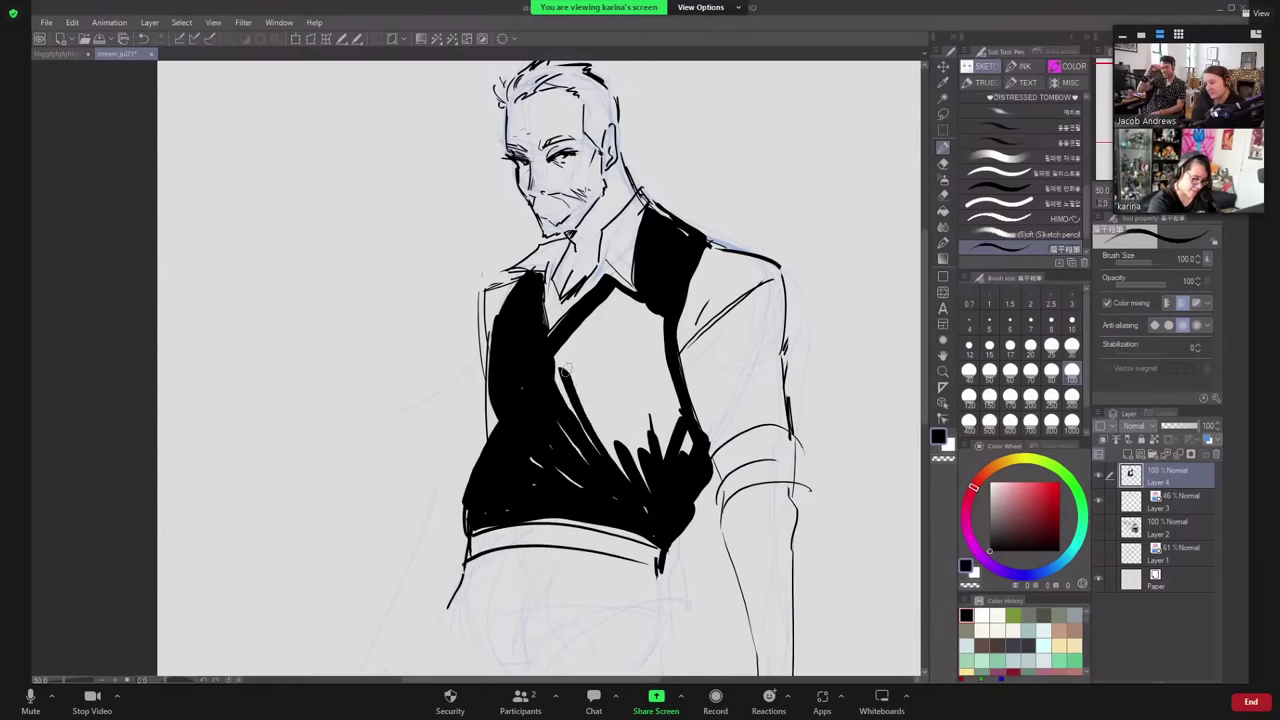
# - Fill the vest's remaining chest area below the neckline and beside the armhole in solid black
pyautogui.moveTo(580, 320)
pyautogui.mouseDown()
pyautogui.moveTo(657, 486)
pyautogui.moveTo(612, 308)
pyautogui.mouseUp()
pyautogui.moveTo(668, 462)
pyautogui.mouseDown()
pyautogui.moveTo(628, 320)
pyautogui.moveTo(640, 312)
pyautogui.mouseUp()
pyautogui.moveTo(688, 441); pyautogui.dragTo(660, 326)
pyautogui.moveTo(642, 322); pyautogui.dragTo(622, 306)
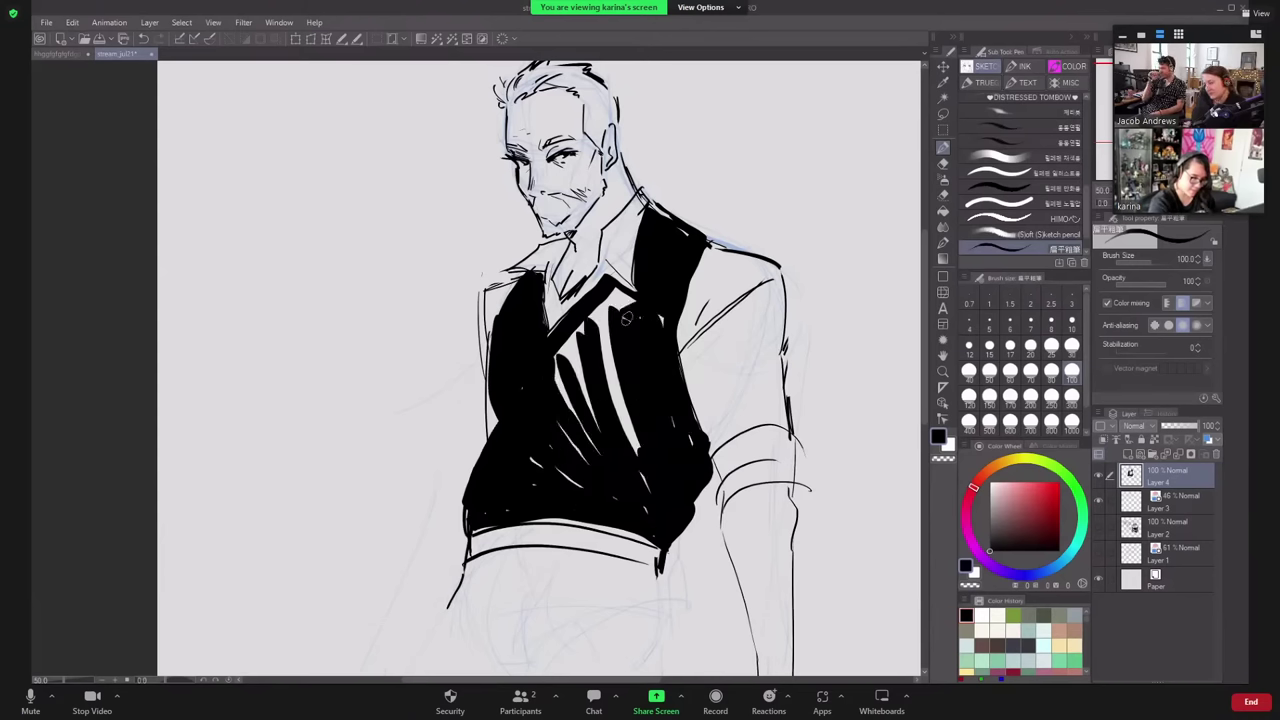
pyautogui.moveTo(582, 404); pyautogui.dragTo(559, 350)
pyautogui.moveTo(560, 368)
pyautogui.mouseDown()
pyautogui.moveTo(618, 296)
pyautogui.moveTo(658, 335)
pyautogui.moveTo(580, 385)
pyautogui.moveTo(540, 452)
pyautogui.mouseUp()
pyautogui.moveTo(585, 400)
pyautogui.mouseDown()
pyautogui.moveTo(605, 337)
pyautogui.moveTo(618, 420)
pyautogui.mouseUp()
pyautogui.moveTo(606, 404)
pyautogui.mouseDown()
pyautogui.moveTo(596, 432)
pyautogui.moveTo(652, 490)
pyautogui.mouseUp()
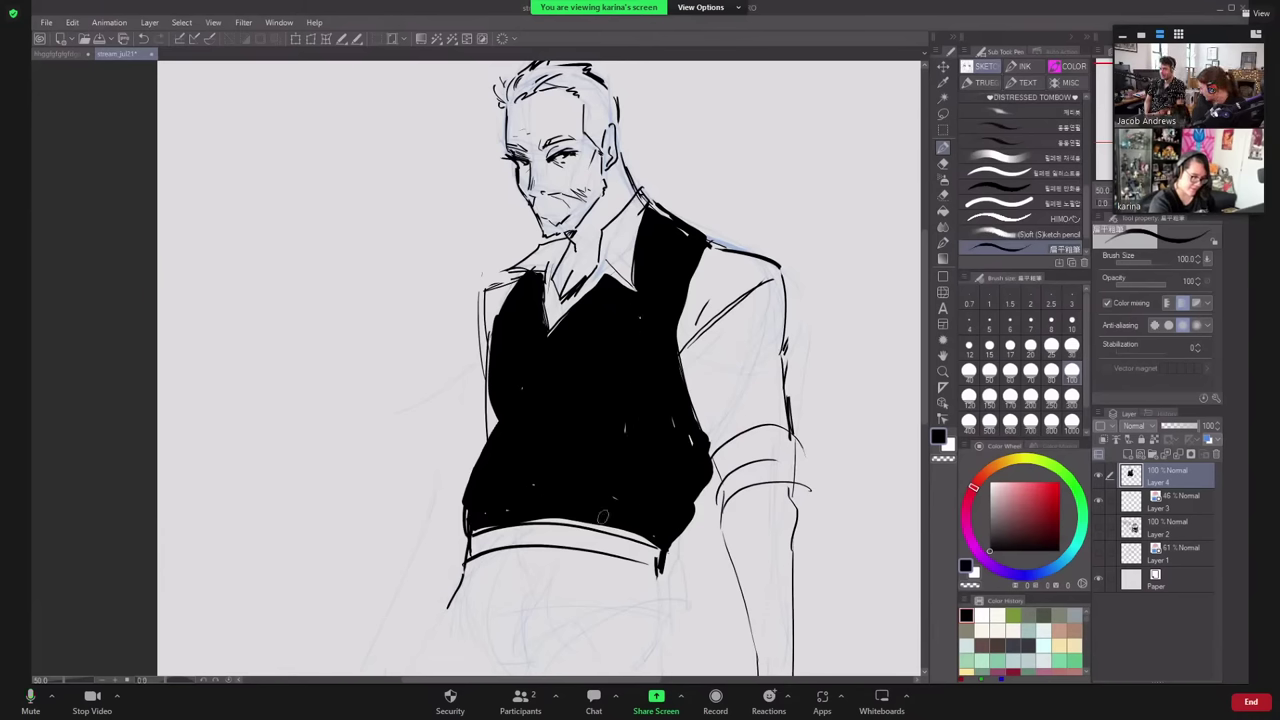
# - Fill the waistband in black around a light buckle with a dark centre, and cover light specks in the vest
pyautogui.moveTo(578, 540); pyautogui.dragTo(658, 562)
pyautogui.moveTo(470, 556)
pyautogui.mouseDown()
pyautogui.moveTo(500, 534)
pyautogui.moveTo(490, 552)
pyautogui.moveTo(475, 548)
pyautogui.moveTo(466, 510)
pyautogui.moveTo(538, 546)
pyautogui.moveTo(571, 533)
pyautogui.moveTo(660, 568)
pyautogui.moveTo(636, 549)
pyautogui.moveTo(660, 550)
pyautogui.mouseUp()
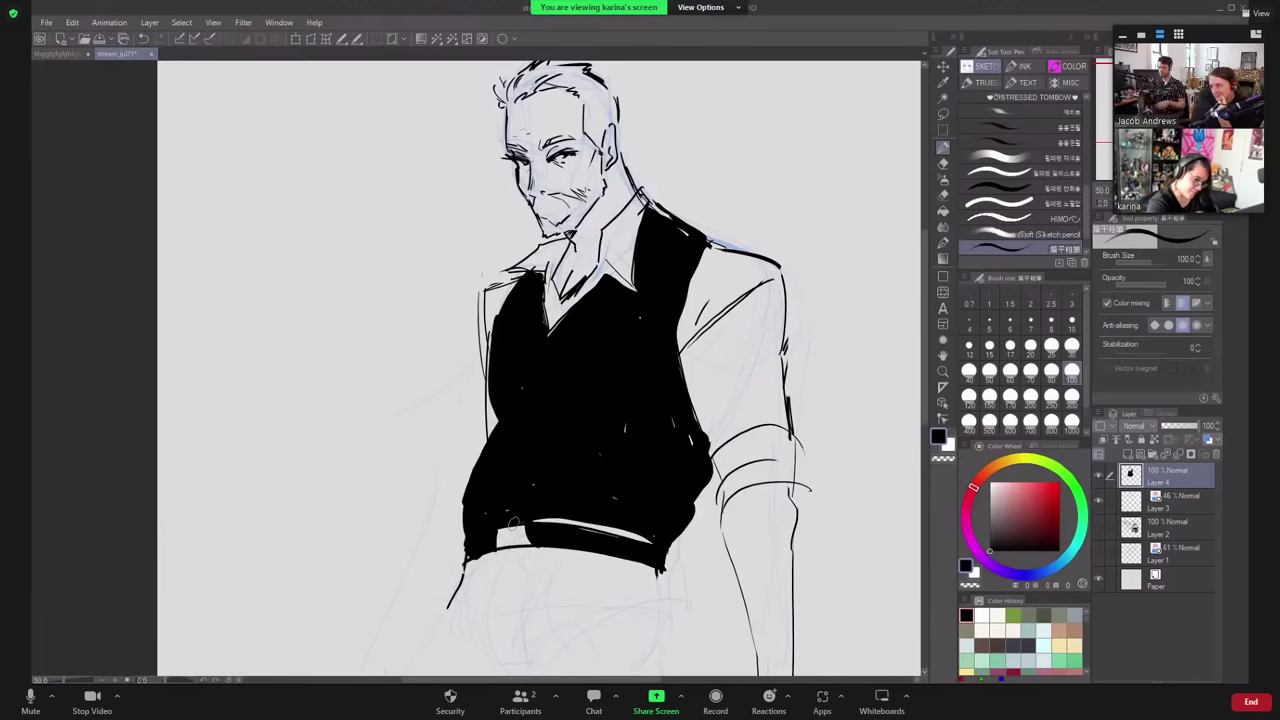
pyautogui.moveTo(508, 545)
pyautogui.mouseDown()
pyautogui.moveTo(490, 515)
pyautogui.moveTo(500, 408)
pyautogui.mouseUp()
pyautogui.click(626, 426)
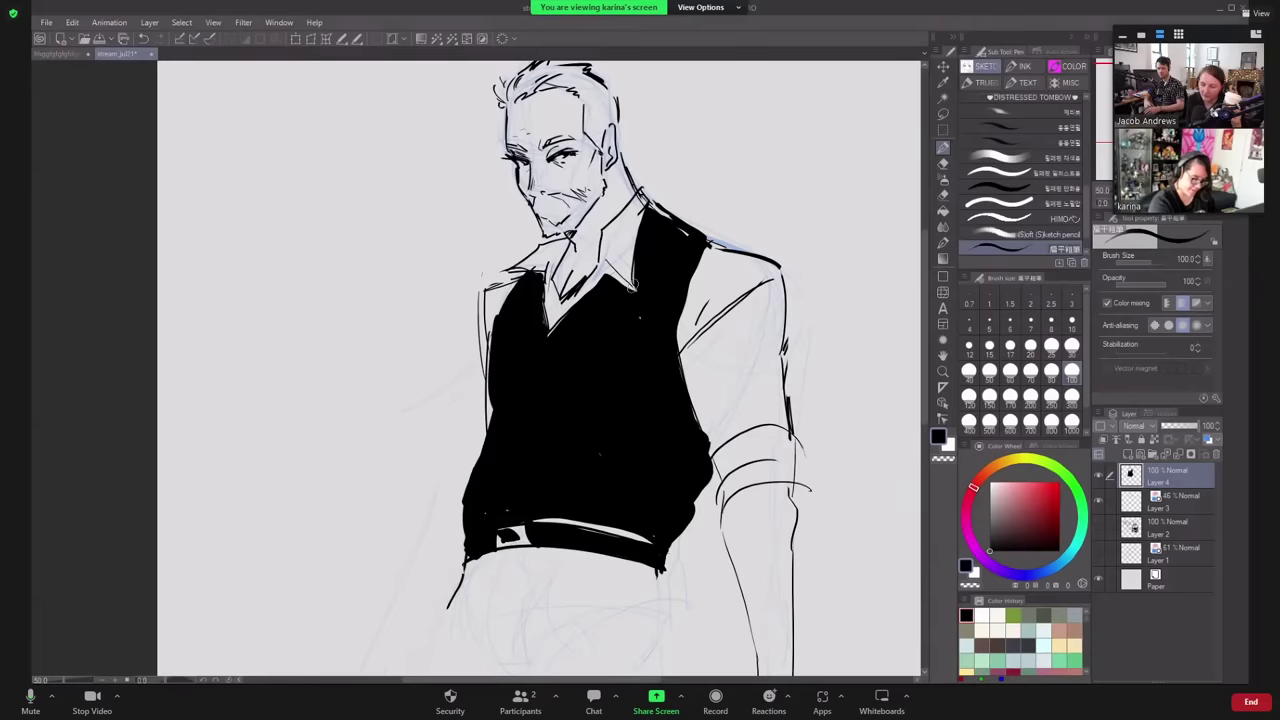
# - Ink rows of rectangular plates along the near forearm with brush size 20, and start filling them in black at size 70
pyautogui.moveTo(632, 287); pyautogui.dragTo(624, 201)
pyautogui.moveTo(714, 442)
pyautogui.mouseDown()
pyautogui.moveTo(748, 430)
pyautogui.moveTo(726, 452)
pyautogui.moveTo(743, 426)
pyautogui.moveTo(744, 454)
pyautogui.moveTo(719, 462)
pyautogui.moveTo(792, 444)
pyautogui.moveTo(739, 488)
pyautogui.mouseUp()
pyautogui.hotkey('ctrl', 'z')
pyautogui.hotkey('ctrl', 'z')
pyautogui.click(1030, 346)
pyautogui.moveTo(737, 488)
pyautogui.mouseDown()
pyautogui.moveTo(779, 481)
pyautogui.moveTo(733, 492)
pyautogui.moveTo(756, 497)
pyautogui.moveTo(757, 528)
pyautogui.moveTo(784, 514)
pyautogui.mouseUp()
pyautogui.moveTo(770, 568); pyautogui.dragTo(792, 566)
pyautogui.moveTo(746, 590); pyautogui.dragTo(786, 592)
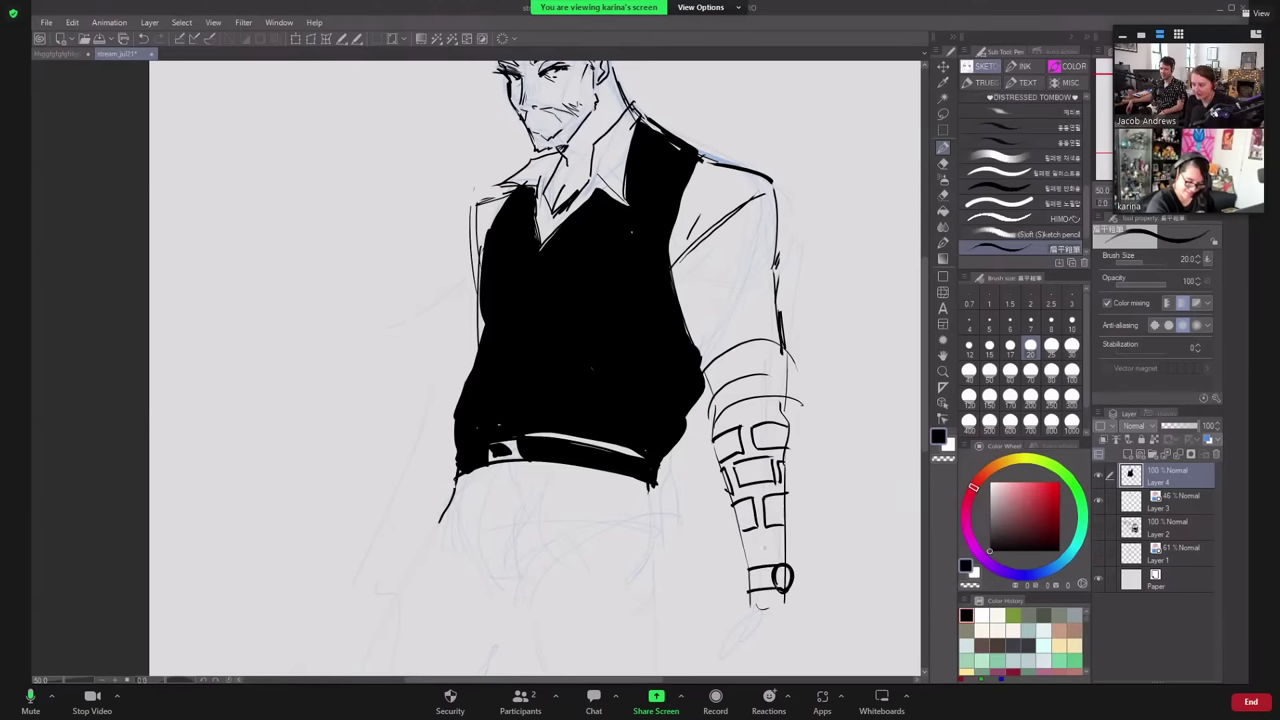
pyautogui.moveTo(760, 532)
pyautogui.mouseDown()
pyautogui.moveTo(764, 556)
pyautogui.moveTo(794, 554)
pyautogui.moveTo(750, 563)
pyautogui.mouseUp()
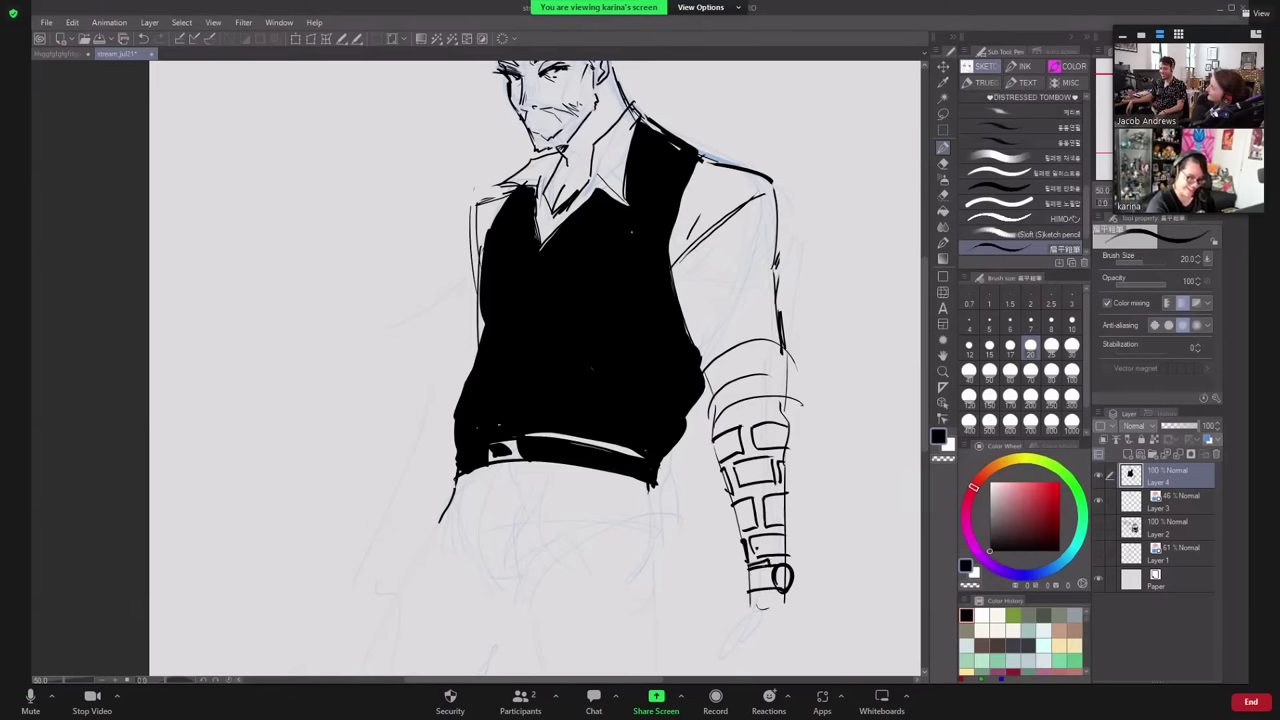
pyautogui.click(1030, 373)
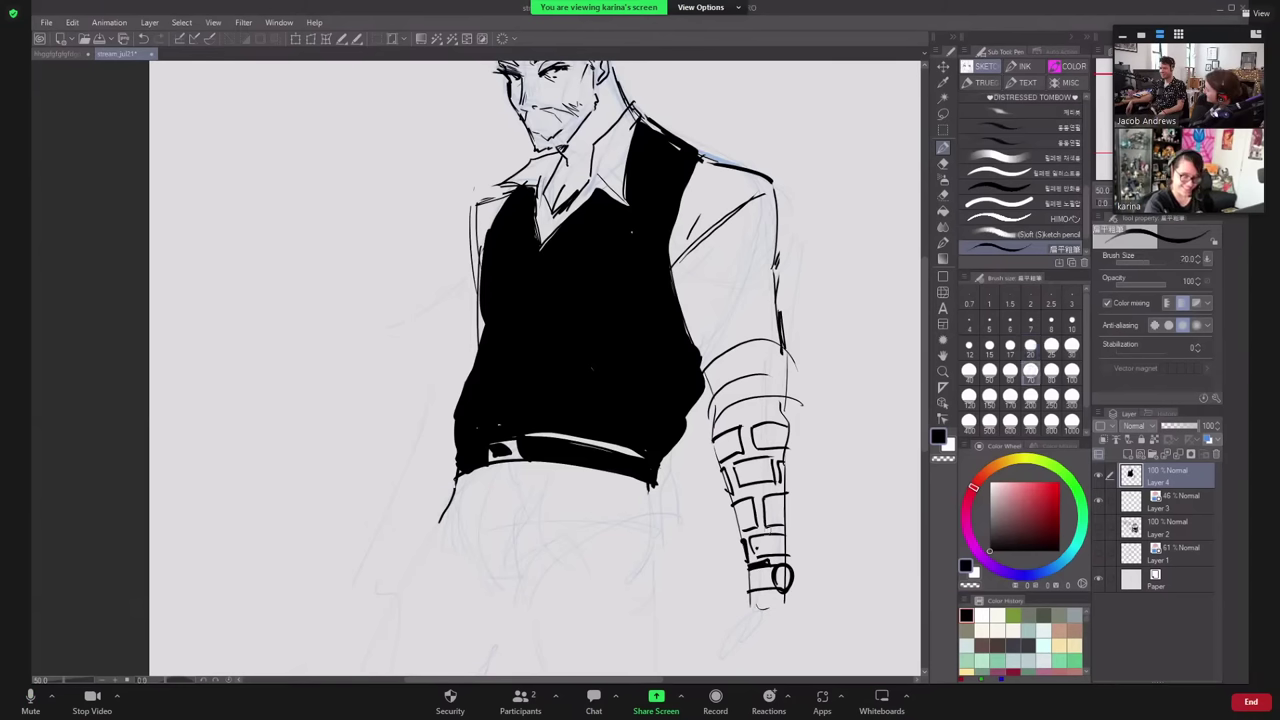
pyautogui.moveTo(754, 541)
pyautogui.mouseDown()
pyautogui.moveTo(778, 543)
pyautogui.moveTo(768, 501)
pyautogui.moveTo(783, 508)
pyautogui.moveTo(738, 467)
pyautogui.moveTo(772, 476)
pyautogui.moveTo(745, 474)
pyautogui.moveTo(718, 438)
pyautogui.moveTo(734, 443)
pyautogui.moveTo(750, 530)
pyautogui.mouseUp()
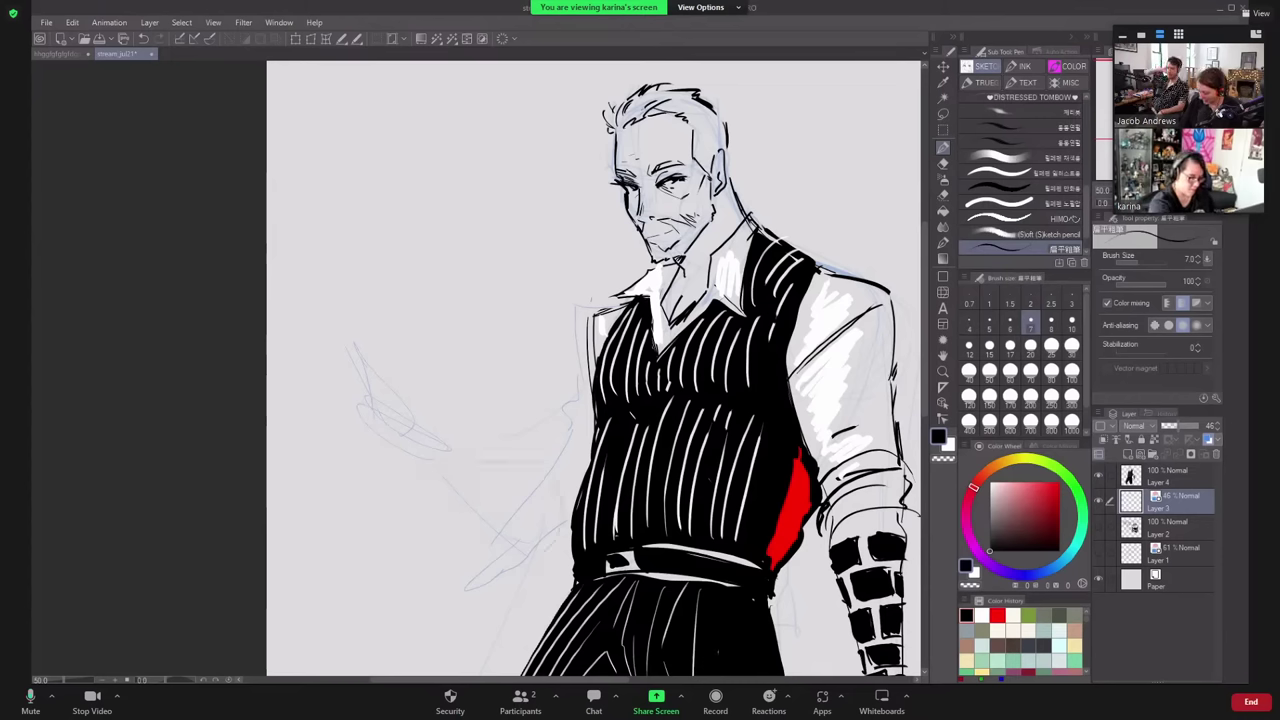
# - Sketch the fingers, thumb and palm of the raised far hand in thin lines on Layer 3
pyautogui.moveTo(413, 366); pyautogui.dragTo(416, 432)
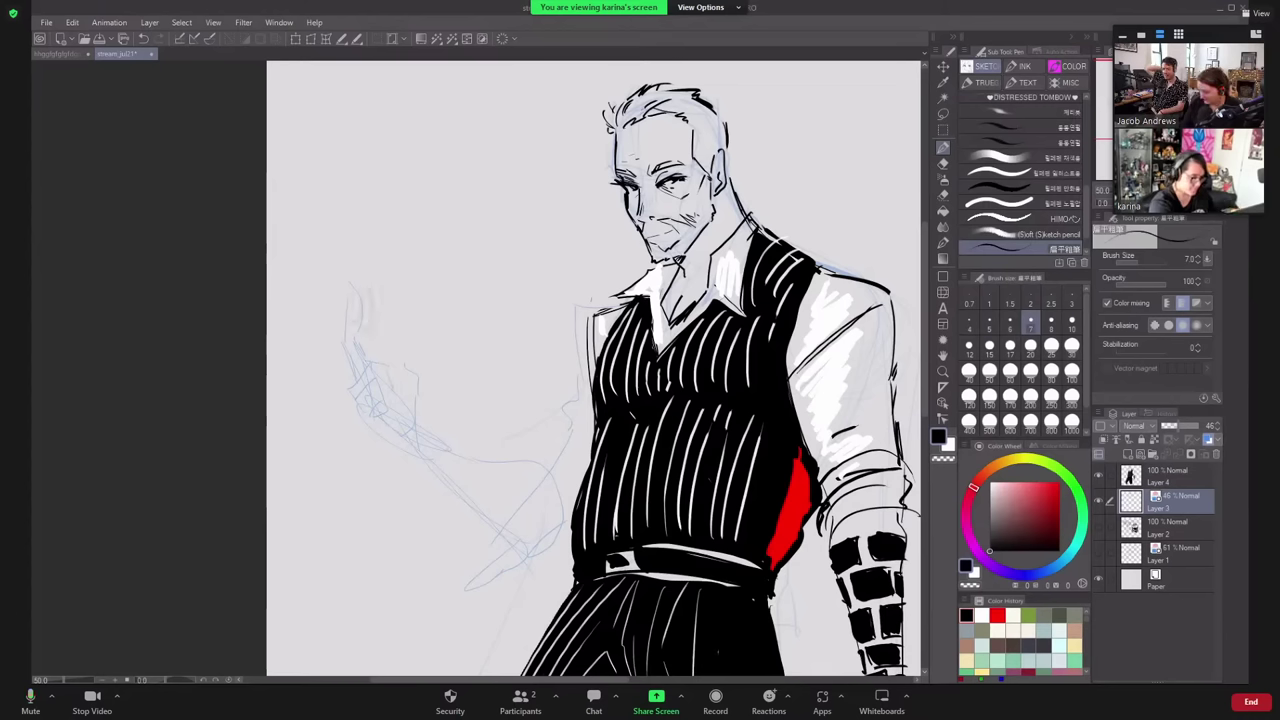
pyautogui.moveTo(391, 360); pyautogui.dragTo(384, 382)
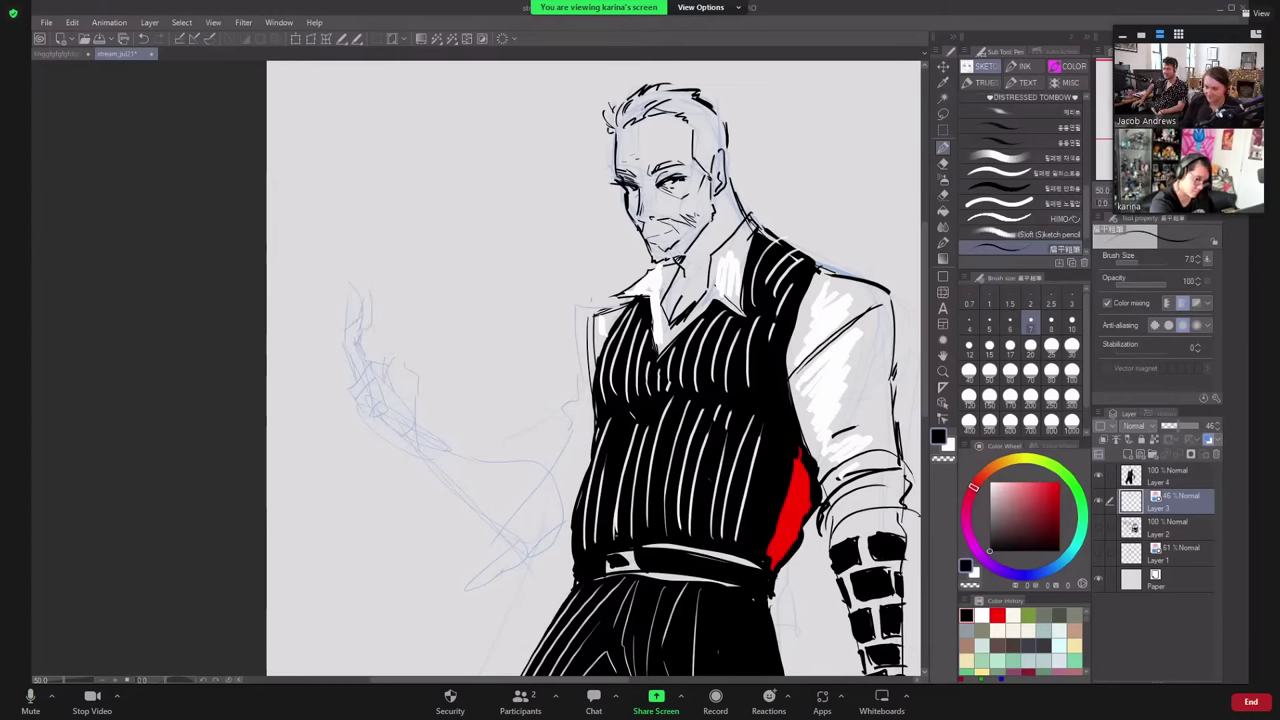
pyautogui.moveTo(391, 321); pyautogui.dragTo(403, 368)
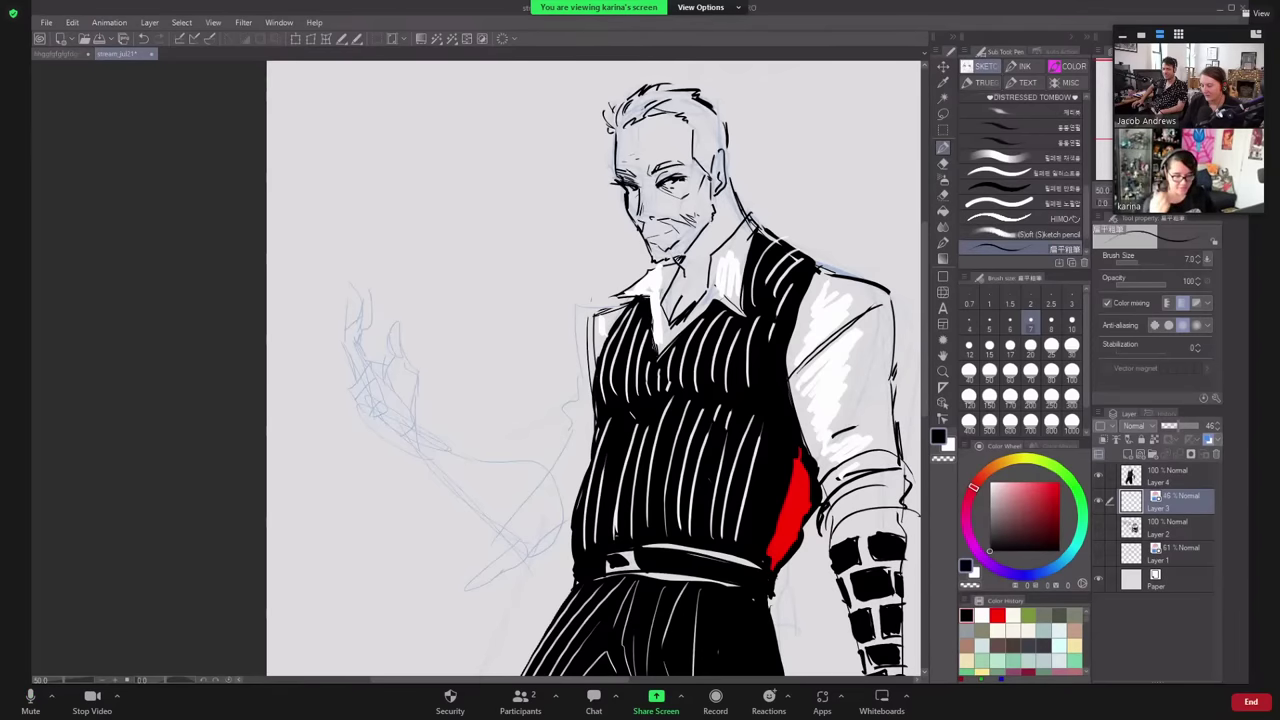
# - Ink the raised hand's thumb, palm and curled fingers in black on Layer 4 with brush size 10
pyautogui.click(1166, 480)
pyautogui.click(1072, 322)
pyautogui.press('x')
pyautogui.press('x')
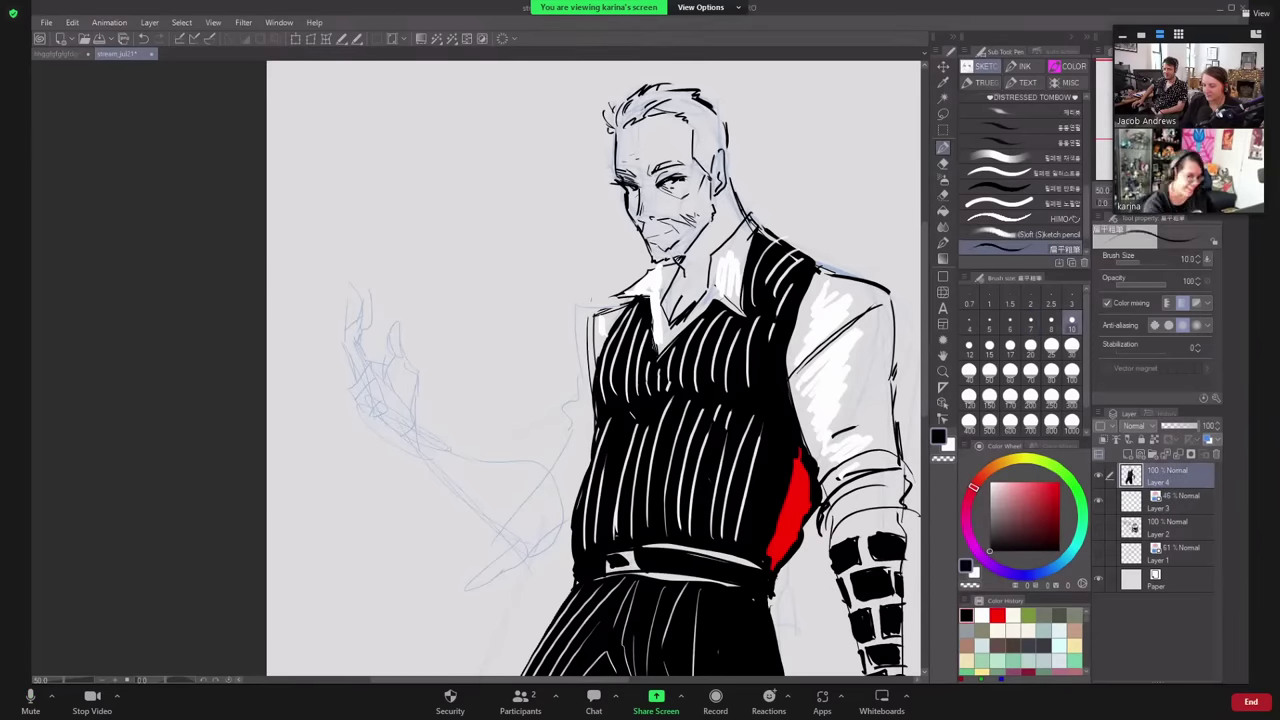
pyautogui.moveTo(358, 360)
pyautogui.mouseDown()
pyautogui.moveTo(348, 392)
pyautogui.moveTo(382, 340)
pyautogui.moveTo(350, 402)
pyautogui.moveTo(380, 396)
pyautogui.moveTo(369, 420)
pyautogui.moveTo(403, 442)
pyautogui.moveTo(412, 382)
pyautogui.moveTo(402, 354)
pyautogui.moveTo(386, 352)
pyautogui.moveTo(390, 391)
pyautogui.mouseUp()
pyautogui.hotkey('ctrl', 'z')
pyautogui.moveTo(385, 381); pyautogui.dragTo(397, 399)
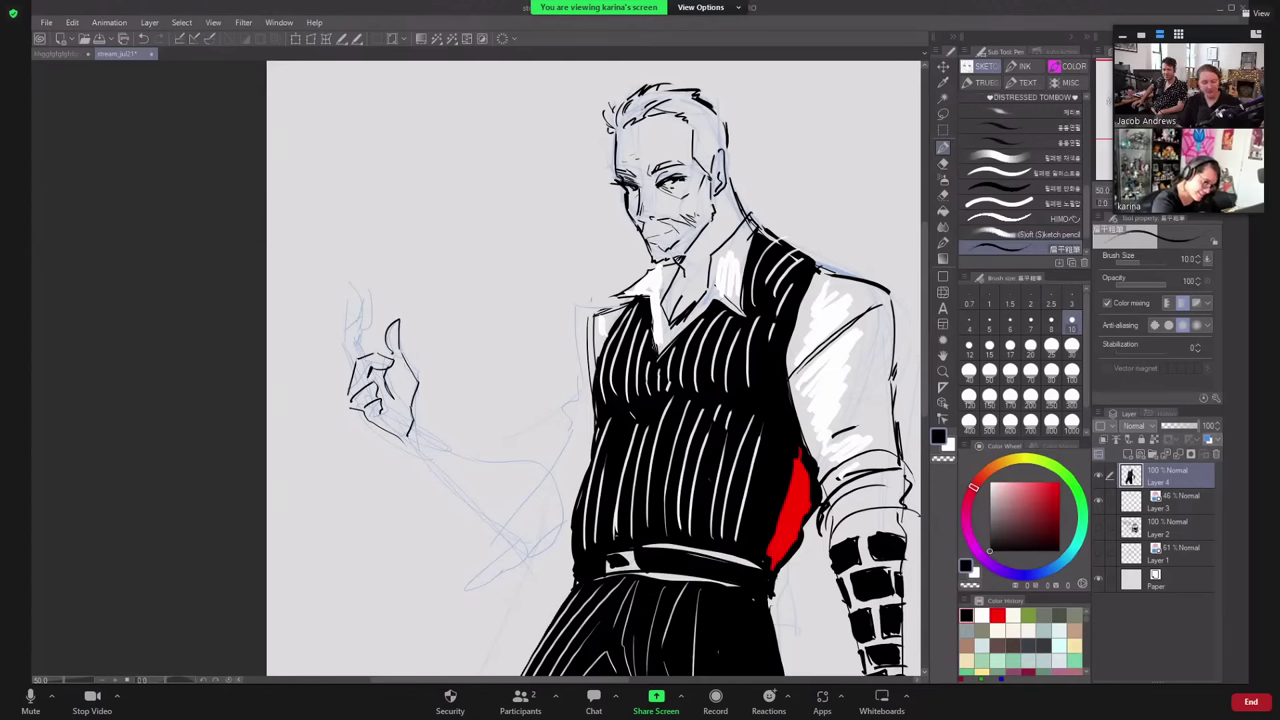
# - Ink the raised index finger over the hand sketch, undoing the unwanted strokes
pyautogui.moveTo(351, 344); pyautogui.dragTo(345, 375)
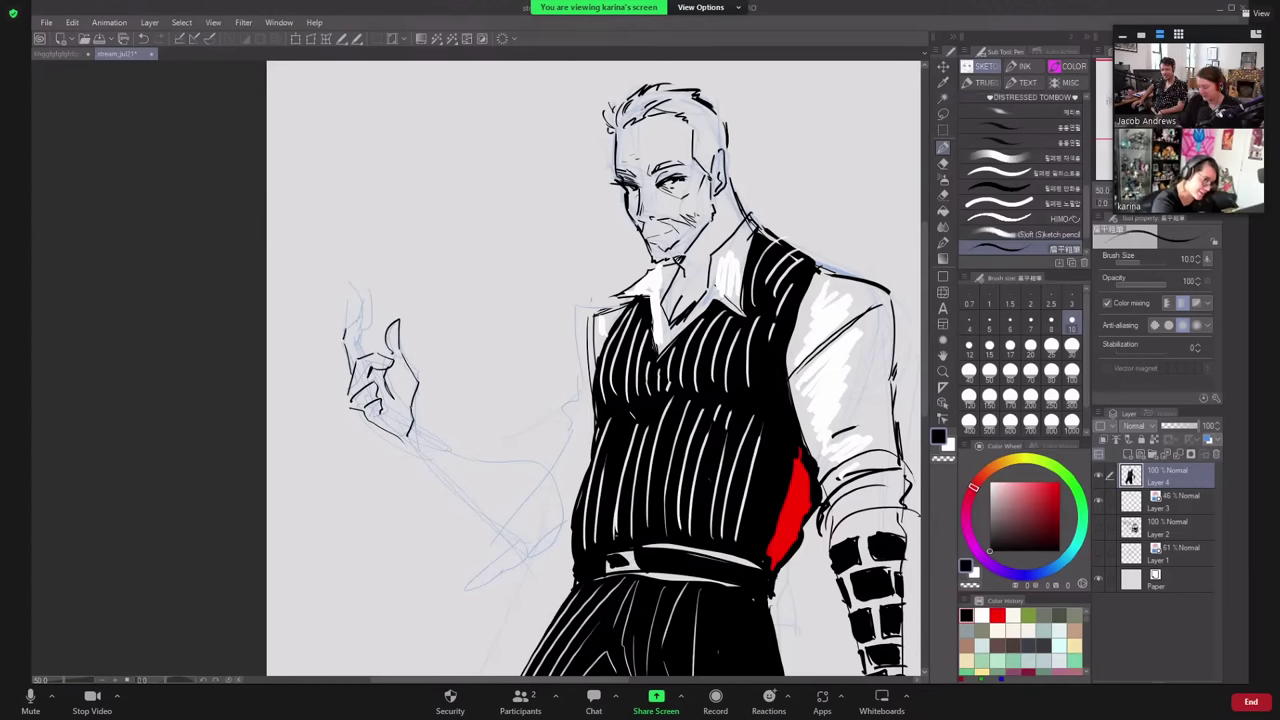
pyautogui.moveTo(349, 323)
pyautogui.mouseDown()
pyautogui.moveTo(364, 289)
pyautogui.moveTo(360, 330)
pyautogui.moveTo(353, 319)
pyautogui.moveTo(362, 296)
pyautogui.moveTo(371, 376)
pyautogui.mouseUp()
pyautogui.hotkey('ctrl', 'z')
pyautogui.hotkey('ctrl', 'z')
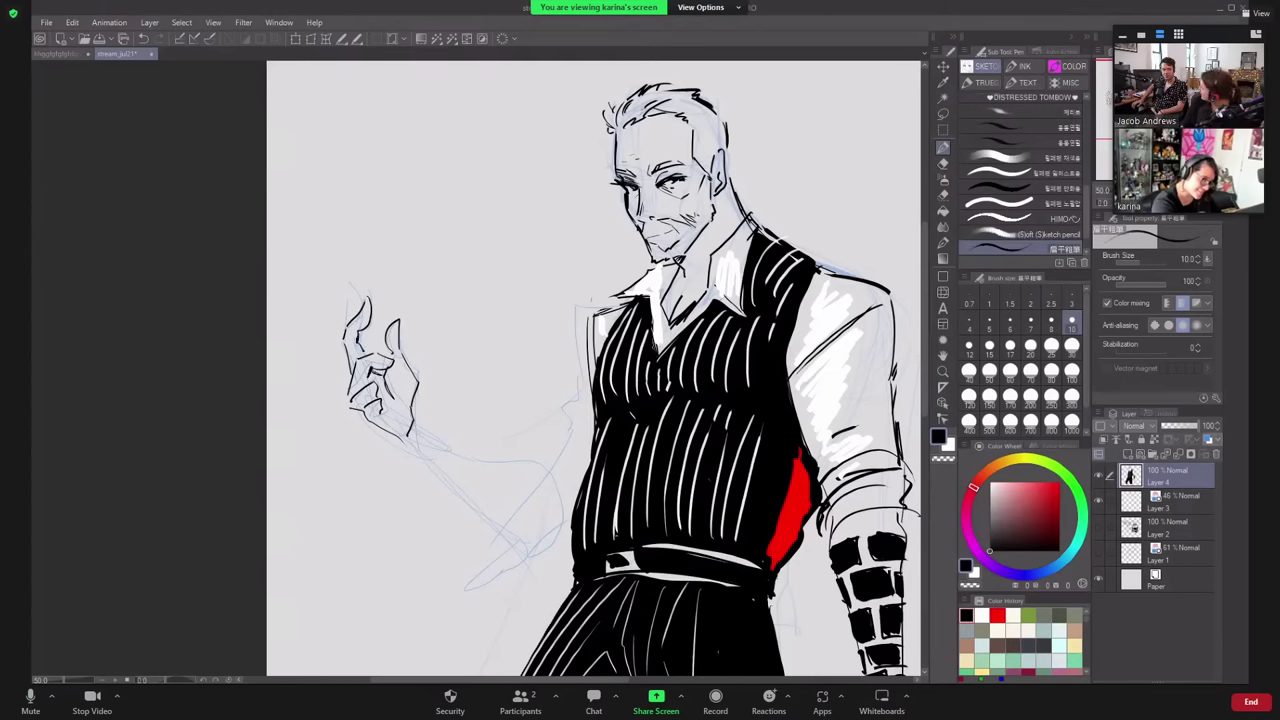
# - Paint a small white spot above the raised fingertip with brush size 20, and return to black at size 10
pyautogui.click(1031, 347)
pyautogui.press('x')
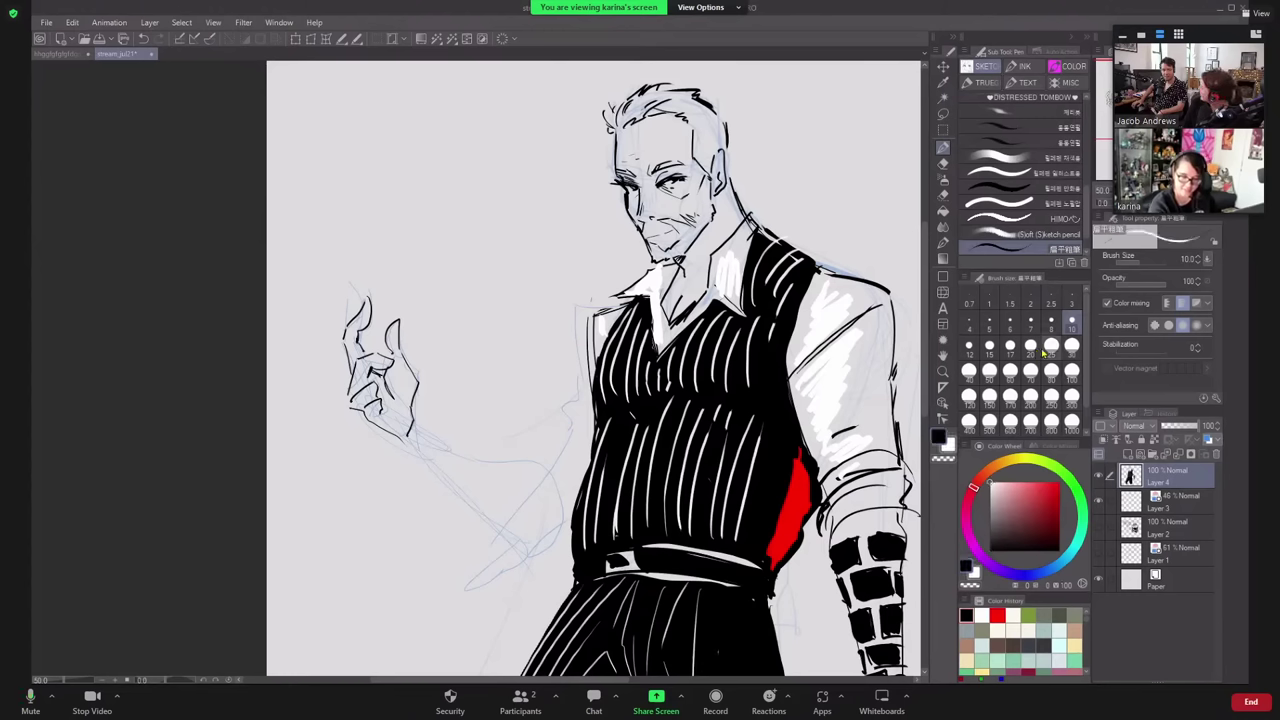
pyautogui.moveTo(382, 292)
pyautogui.mouseDown()
pyautogui.moveTo(386, 312)
pyautogui.moveTo(383, 293)
pyautogui.mouseUp()
pyautogui.hotkey('ctrl', 'z')
pyautogui.press('x')
pyautogui.click(1071, 325)
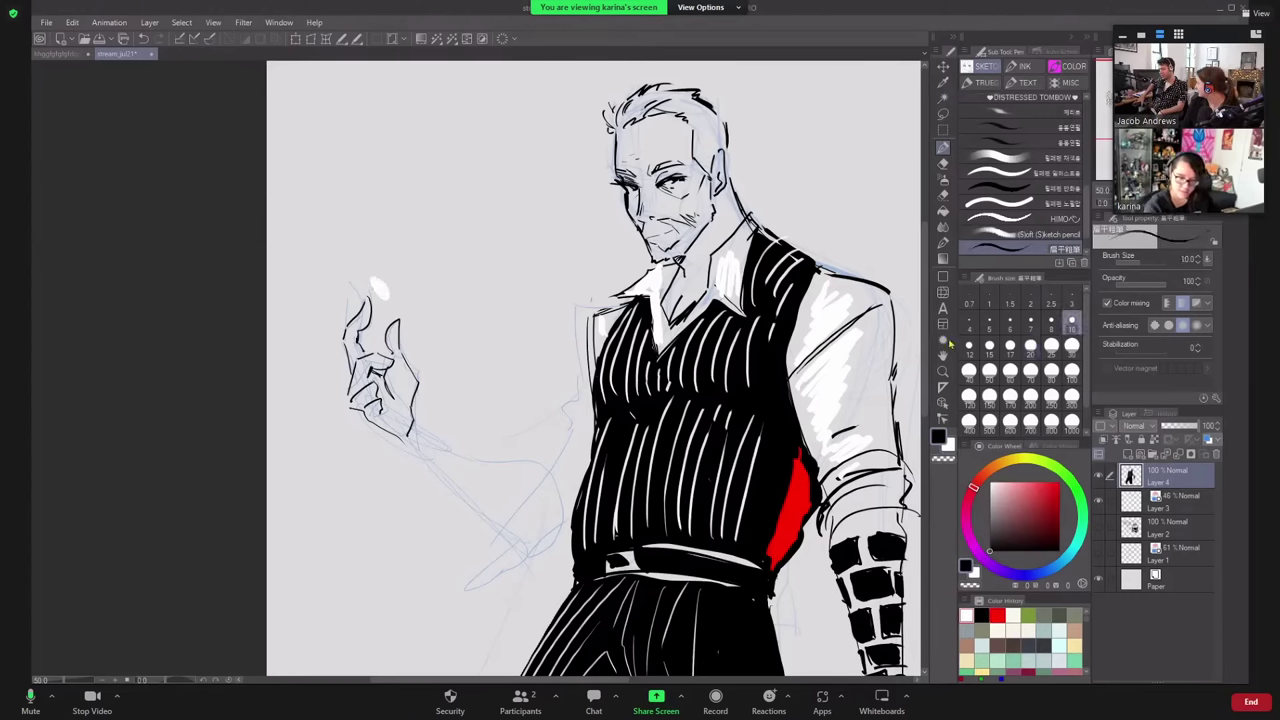
# - Ink the raised arm's forearm outlines and elbow in black with brush size 20, undoing the thin first stroke
pyautogui.moveTo(390, 428); pyautogui.dragTo(503, 533)
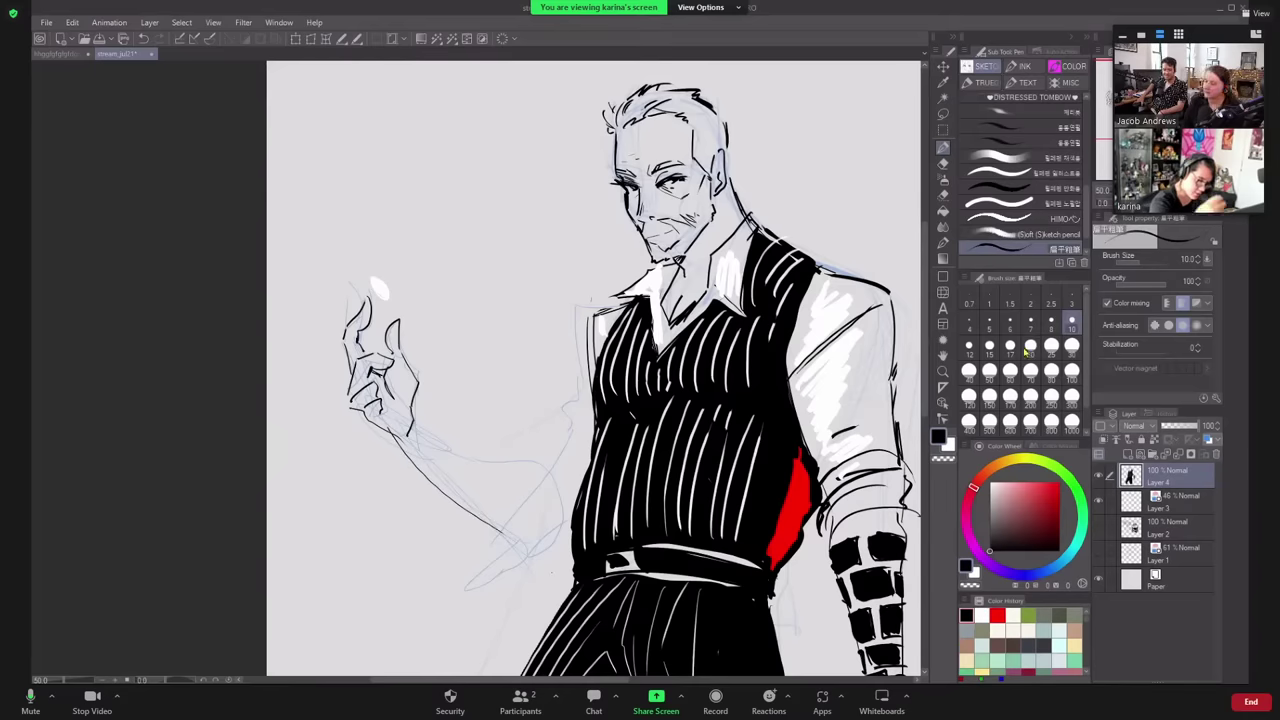
pyautogui.hotkey('ctrl', 'z')
pyautogui.click(1030, 346)
pyautogui.moveTo(396, 432); pyautogui.dragTo(520, 560)
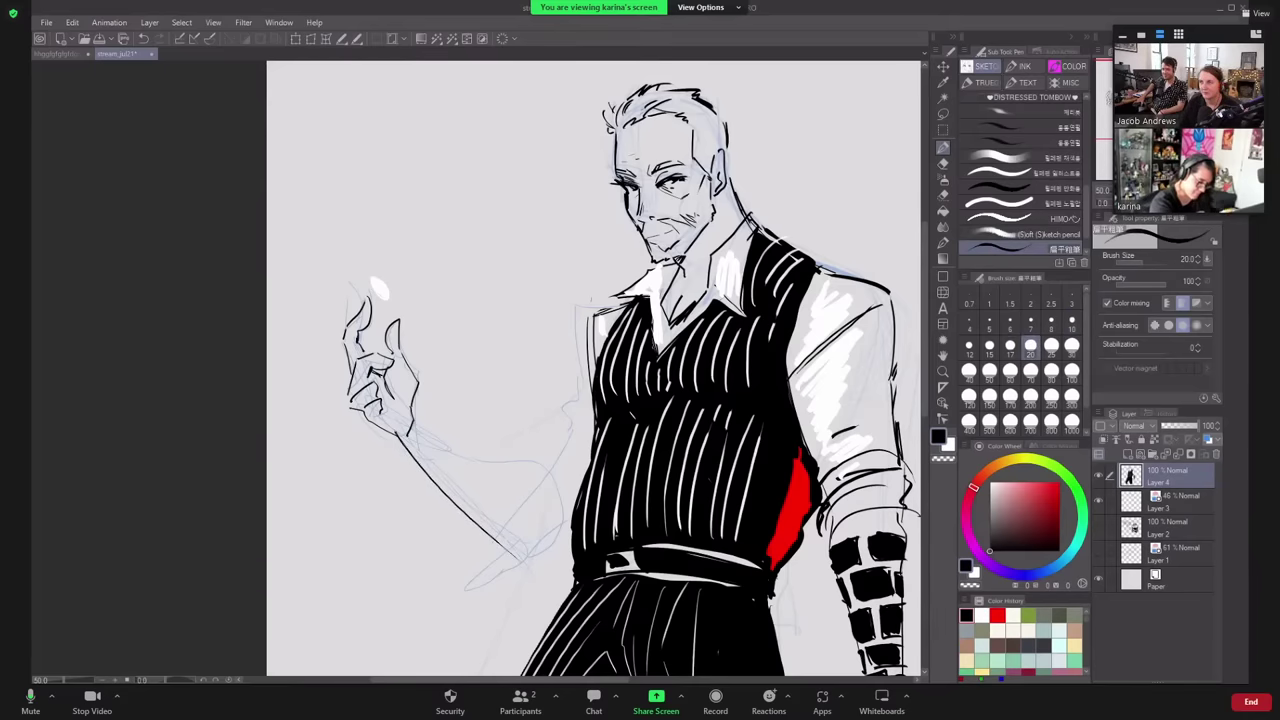
pyautogui.moveTo(413, 406)
pyautogui.mouseDown()
pyautogui.moveTo(458, 443)
pyautogui.moveTo(548, 476)
pyautogui.mouseUp()
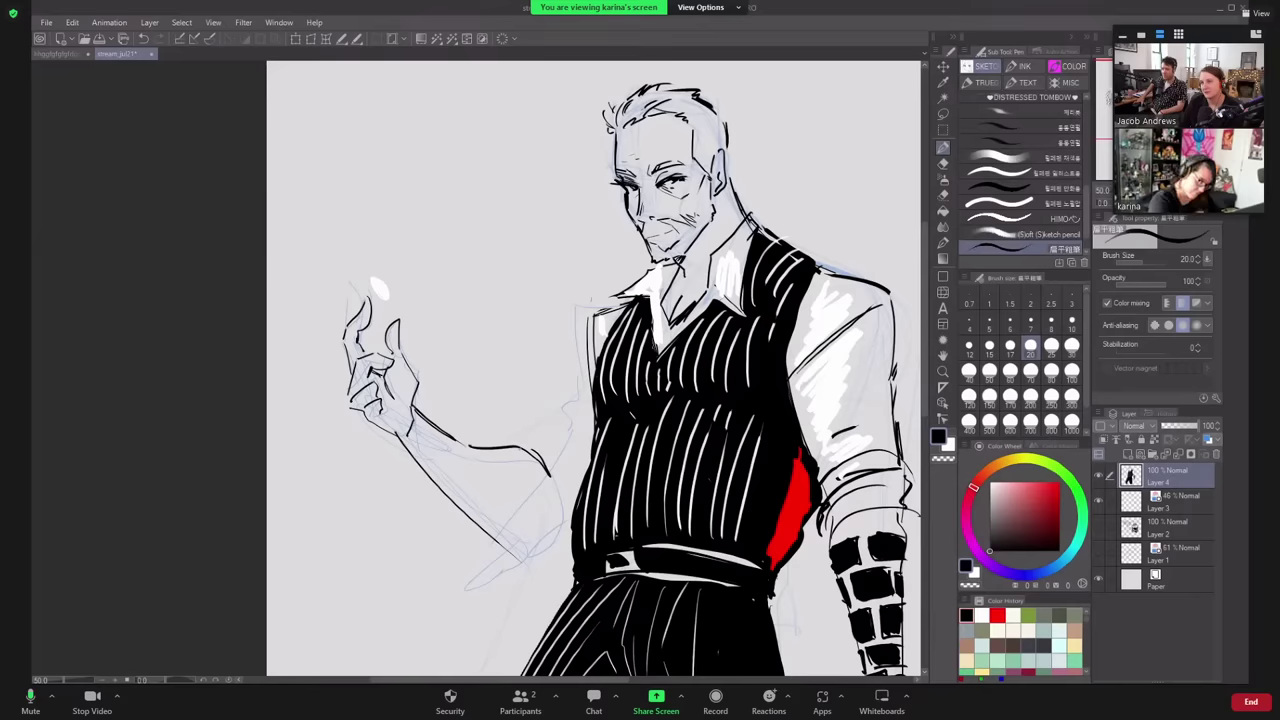
pyautogui.moveTo(396, 432)
pyautogui.mouseDown()
pyautogui.moveTo(528, 546)
pyautogui.moveTo(548, 548)
pyautogui.moveTo(566, 512)
pyautogui.moveTo(552, 476)
pyautogui.mouseUp()
pyautogui.moveTo(550, 530); pyautogui.dragTo(570, 519)
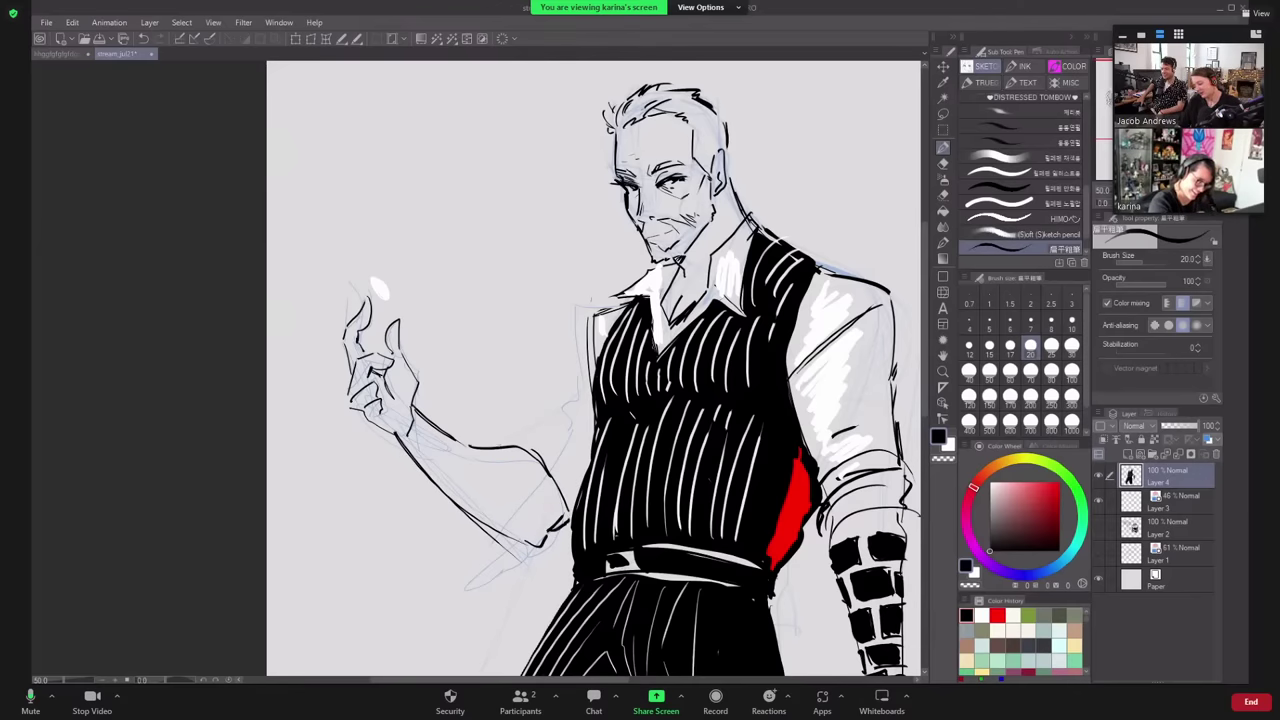
# - Ink the rolled sleeve cuff and the outer edge of the raised arm's sleeve up to the shoulder
pyautogui.moveTo(500, 446)
pyautogui.mouseDown()
pyautogui.moveTo(554, 428)
pyautogui.moveTo(576, 474)
pyautogui.mouseUp()
pyautogui.moveTo(547, 414); pyautogui.dragTo(584, 351)
pyautogui.moveTo(581, 354); pyautogui.dragTo(590, 316)
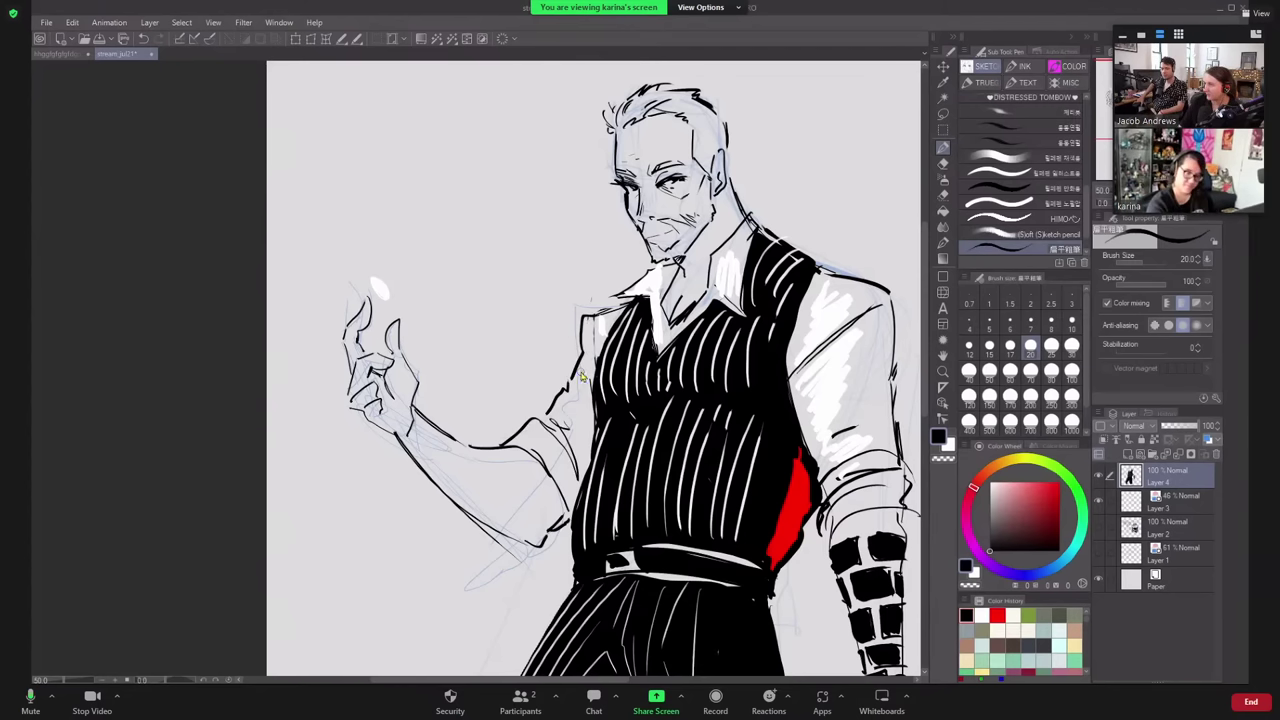
# - Fill the raised arm's rolled cuff and upper sleeve with white strokes at brush size 80
pyautogui.click(1051, 370)
pyautogui.press('x')
pyautogui.moveTo(556, 472); pyautogui.dragTo(572, 500)
pyautogui.moveTo(540, 434)
pyautogui.mouseDown()
pyautogui.moveTo(574, 471)
pyautogui.moveTo(588, 384)
pyautogui.mouseUp()
pyautogui.moveTo(592, 460); pyautogui.dragTo(584, 336)
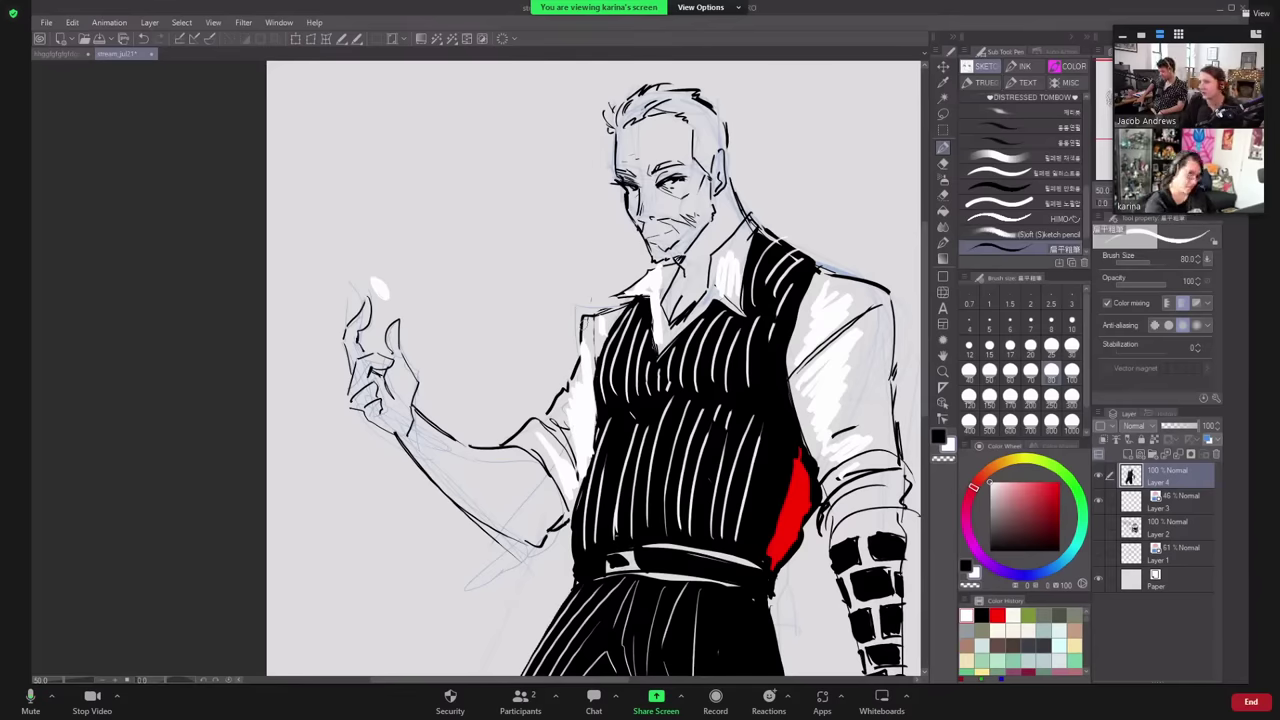
# - Outline the white oval above the raised fingertip in black with brush size 17
pyautogui.click(1010, 345)
pyautogui.moveTo(381, 290)
pyautogui.mouseDown()
pyautogui.moveTo(371, 275)
pyautogui.moveTo(378, 296)
pyautogui.mouseUp()
pyautogui.press('x')
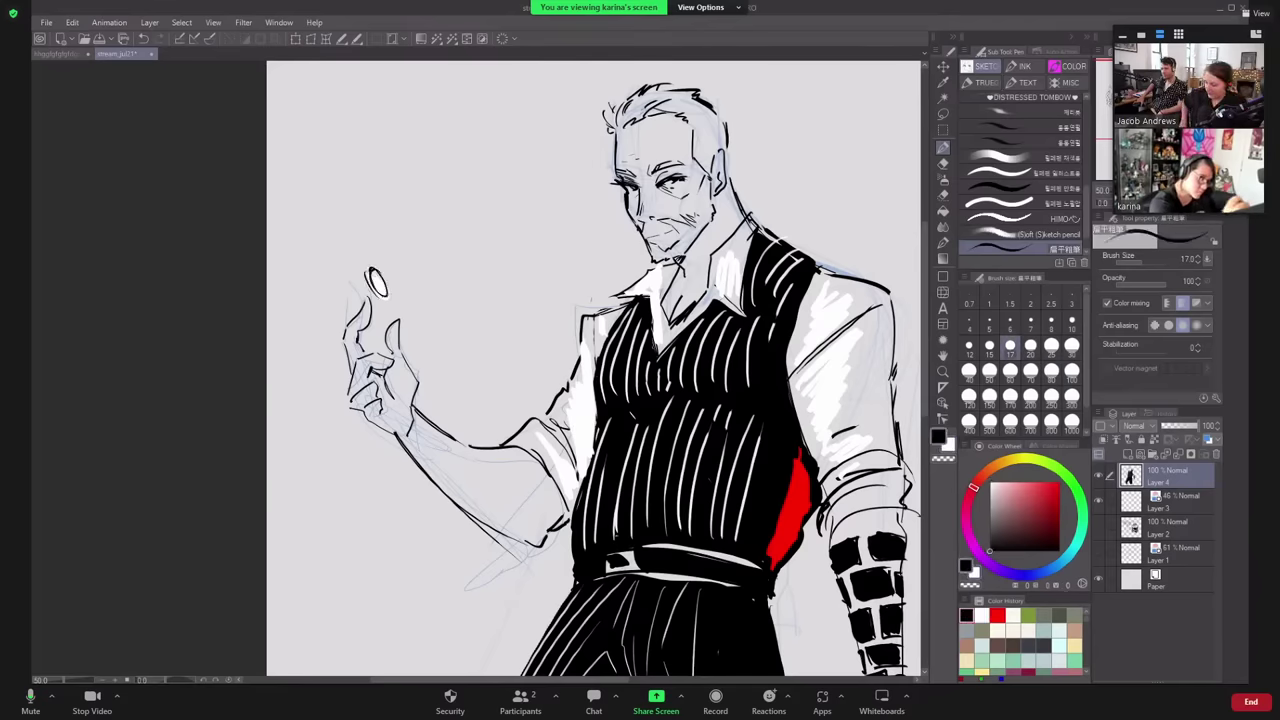
# - Ink the mouth line on the man's face in black and check the figure in a mirrored view
pyautogui.moveTo(778, 386); pyautogui.dragTo(610, 454)
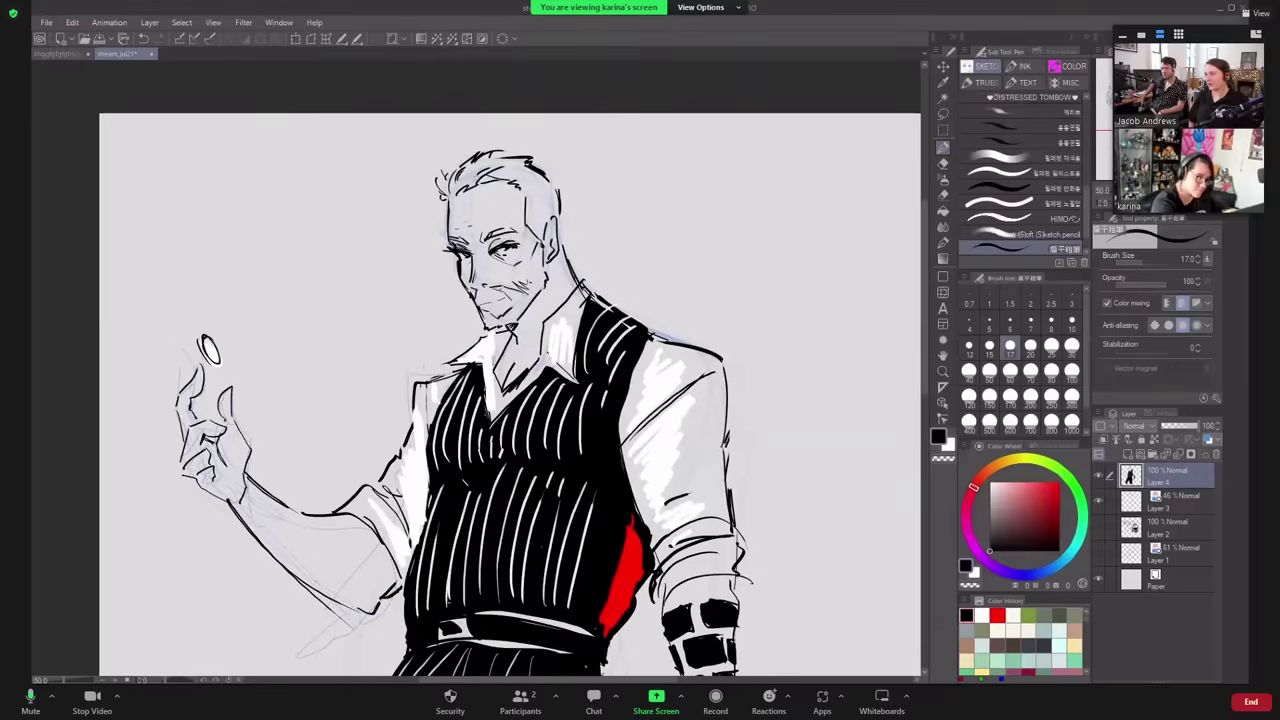
pyautogui.moveTo(490, 286)
pyautogui.mouseDown()
pyautogui.moveTo(516, 284)
pyautogui.moveTo(520, 298)
pyautogui.mouseUp()
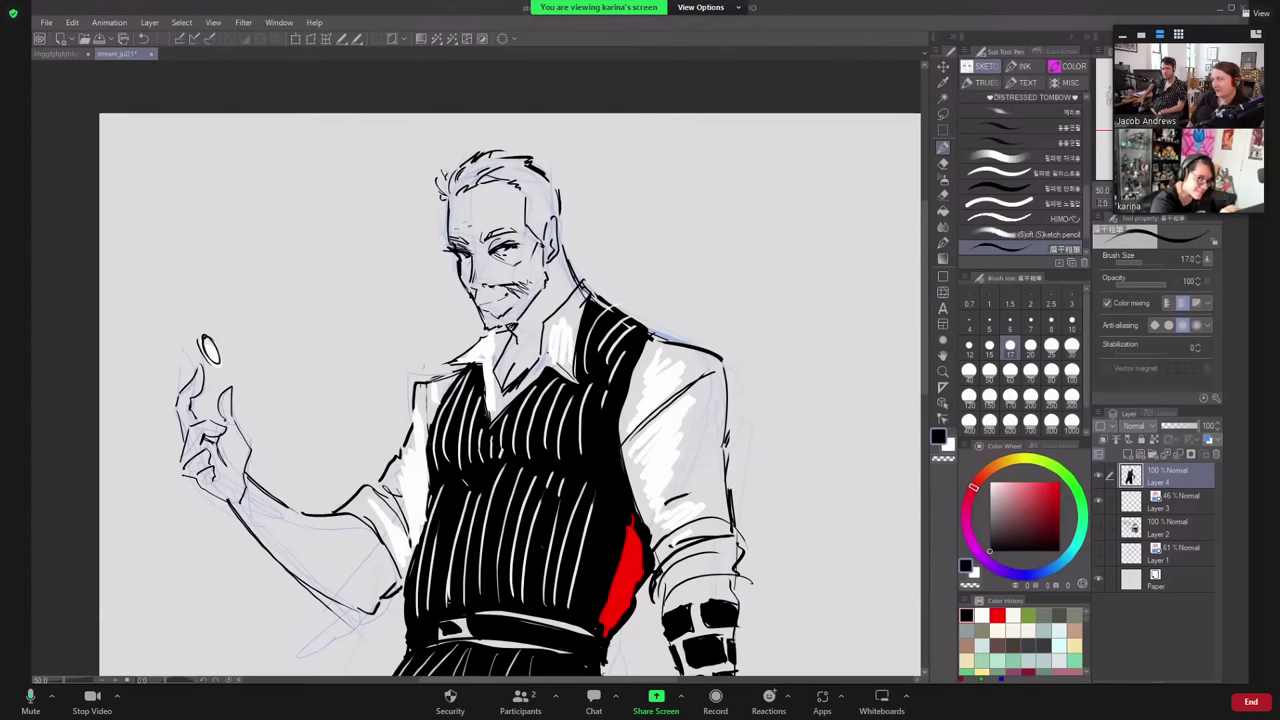
pyautogui.press('h')
pyautogui.moveTo(534, 285); pyautogui.dragTo(673, 403)
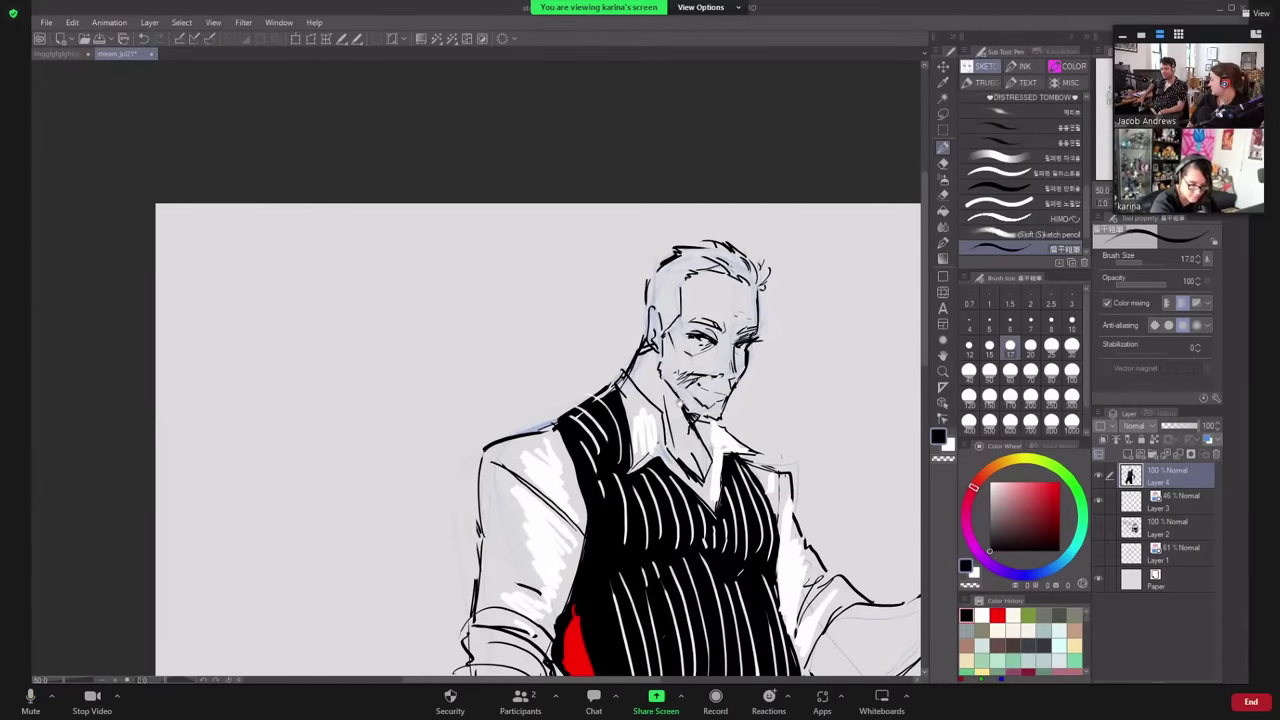
pyautogui.scroll(-1, 684, 396)
pyautogui.press('h')
pyautogui.moveTo(690, 440)
pyautogui.mouseDown()
pyautogui.moveTo(772, 299)
pyautogui.moveTo(841, 247)
pyautogui.moveTo(924, 259)
pyautogui.moveTo(933, 278)
pyautogui.mouseUp()
pyautogui.moveTo(652, 568)
pyautogui.mouseDown()
pyautogui.moveTo(664, 588)
pyautogui.moveTo(700, 588)
pyautogui.mouseUp()
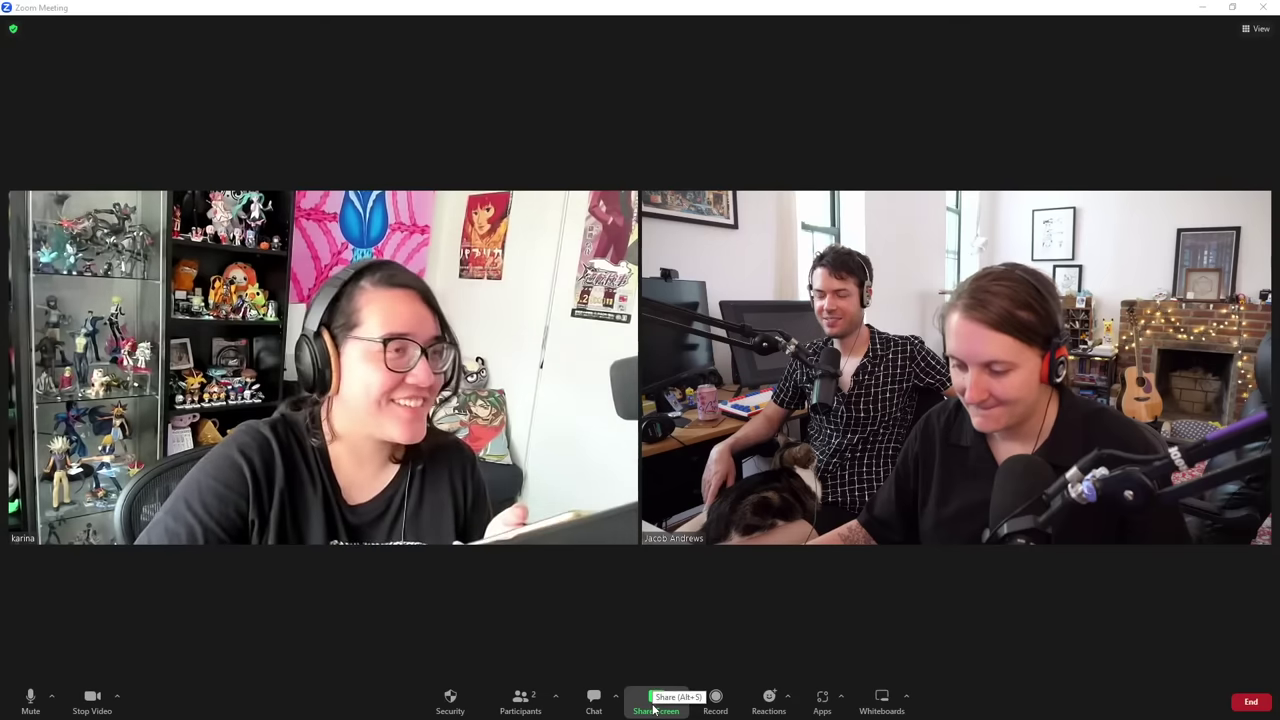
# - Share the CLIP STUDIO PAINT window with the Zoom meeting
pyautogui.click(653, 709)
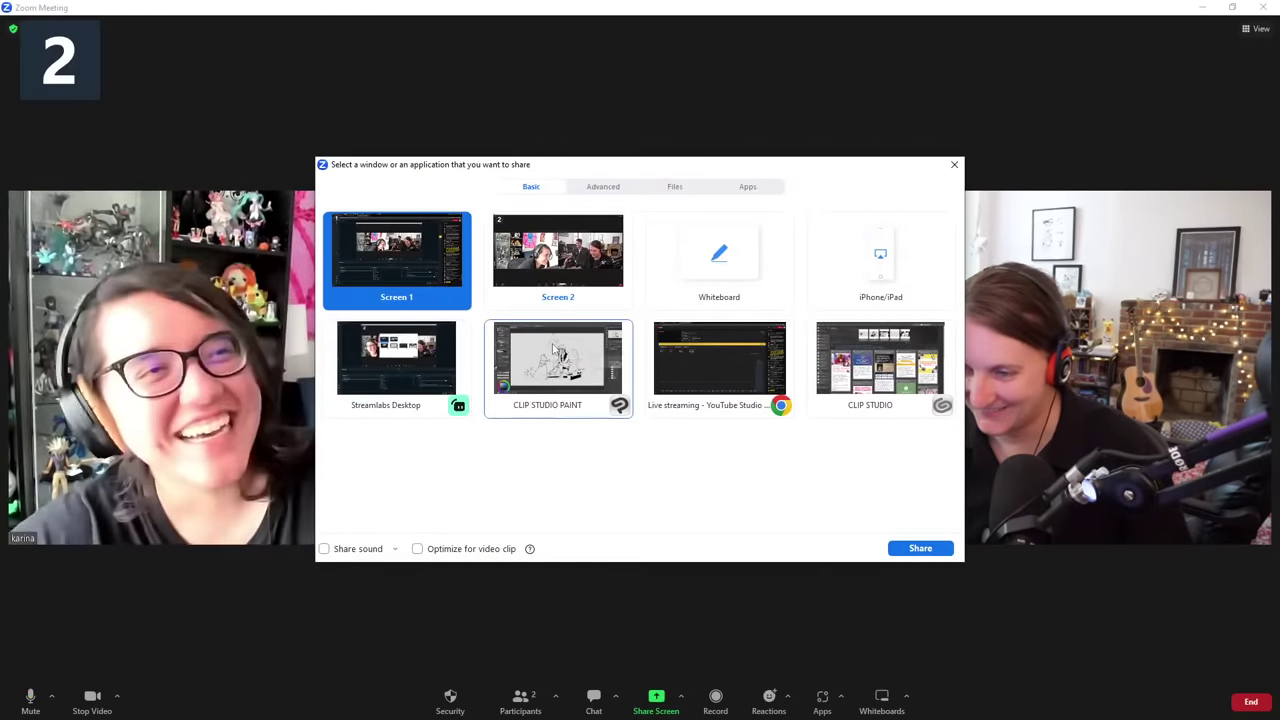
pyautogui.click(570, 365)
pyautogui.click(938, 547)
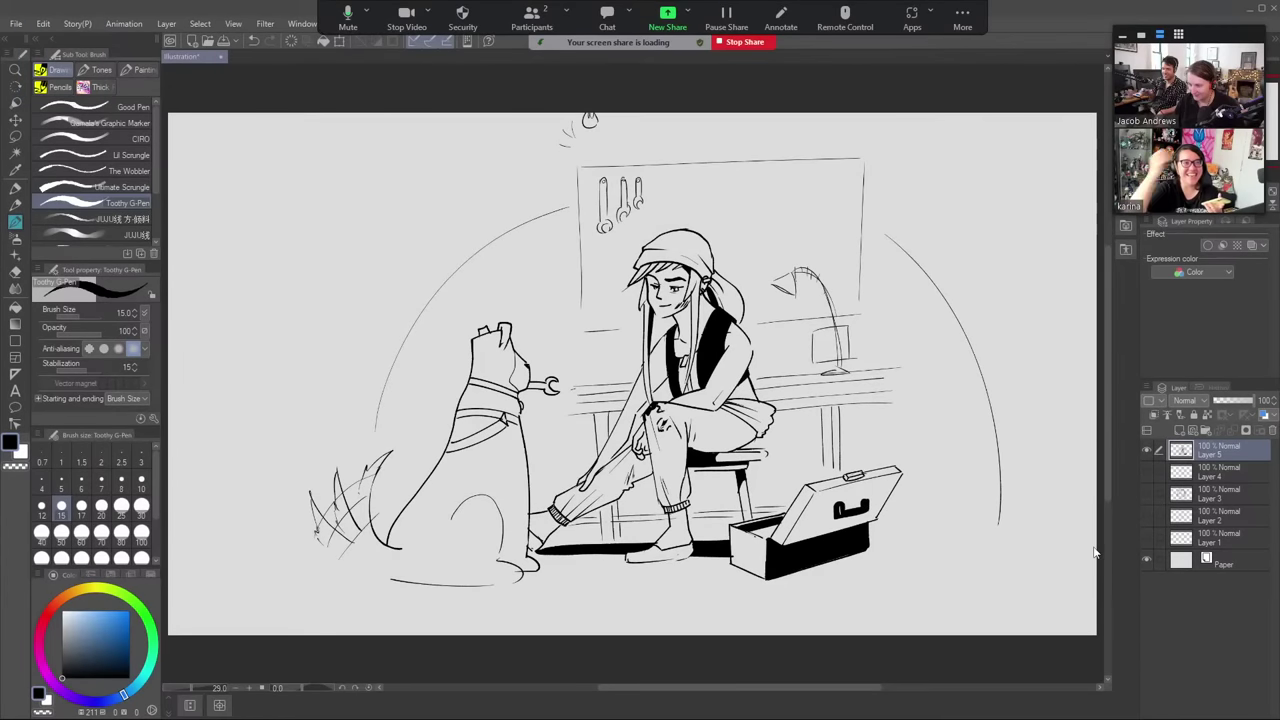
# - Add a new layer above Layer 5 and hide Layer 5
pyautogui.click(1180, 431)
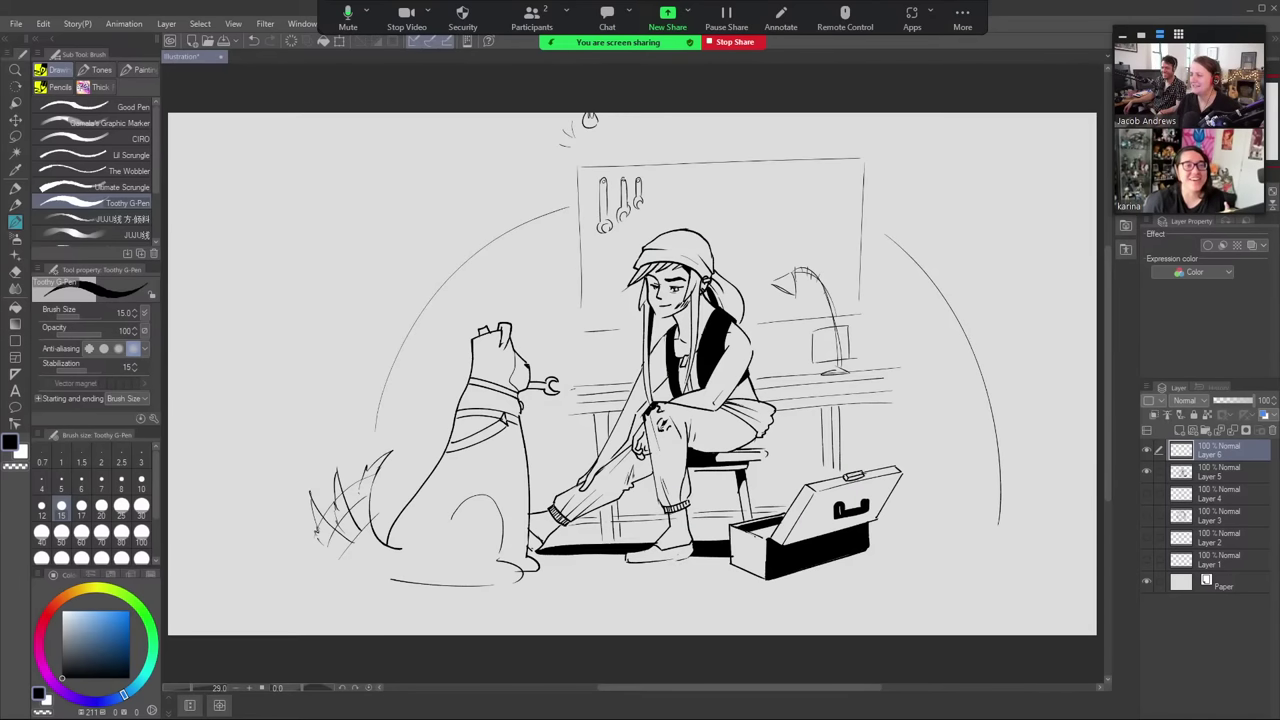
pyautogui.click(1145, 472)
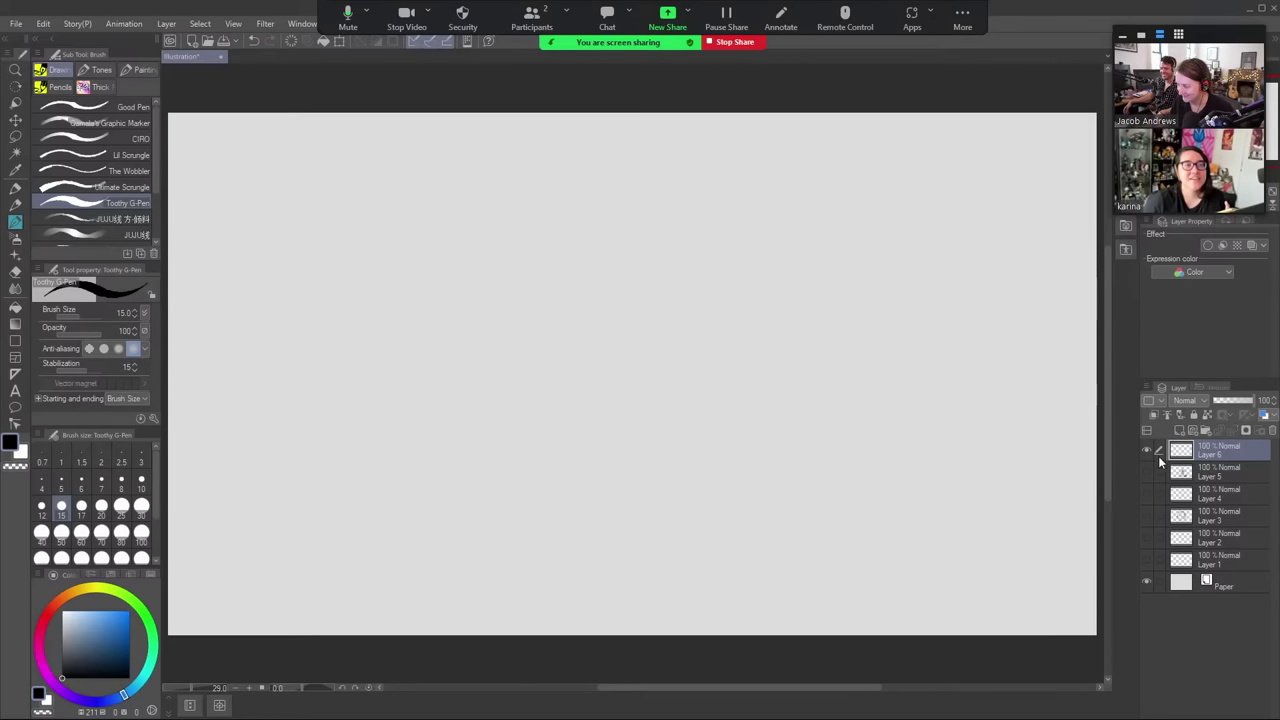
# - Sketch a sphere on Layer 6 with the soft JUJU brush at size 40, adding oval highlights and shading near its edge
pyautogui.click(100, 236)
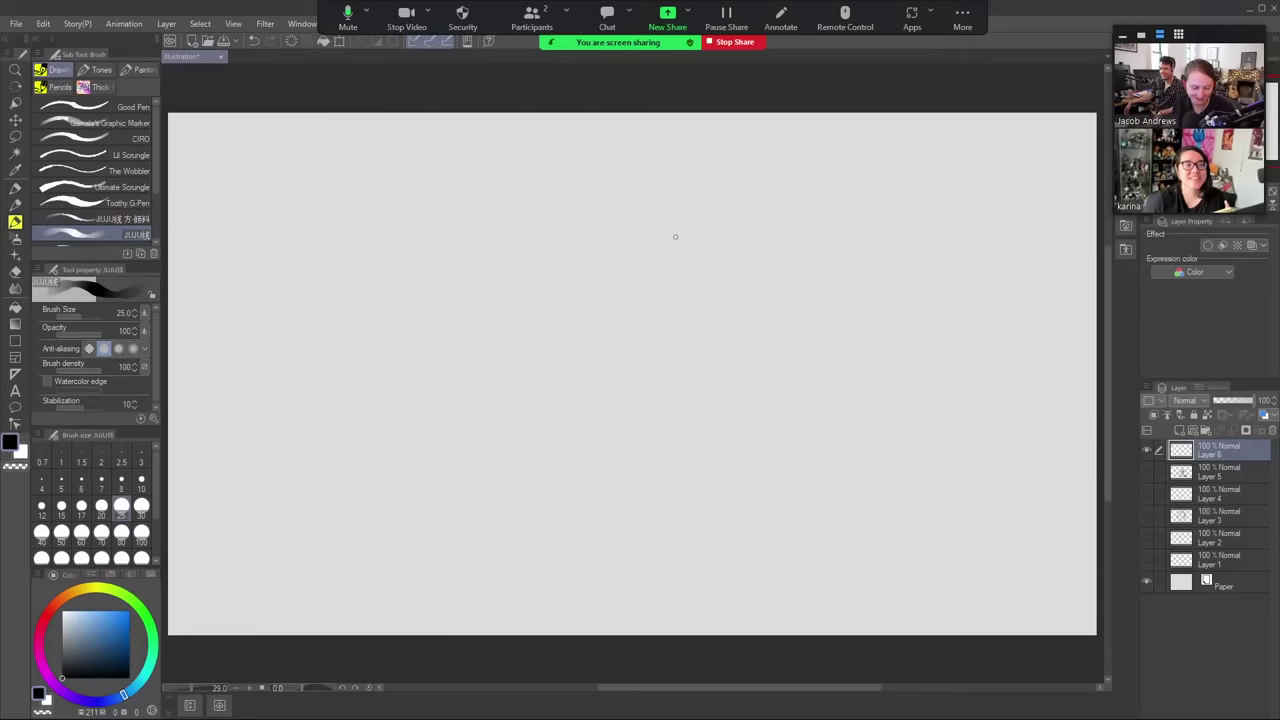
pyautogui.press(']')
pyautogui.press(']')
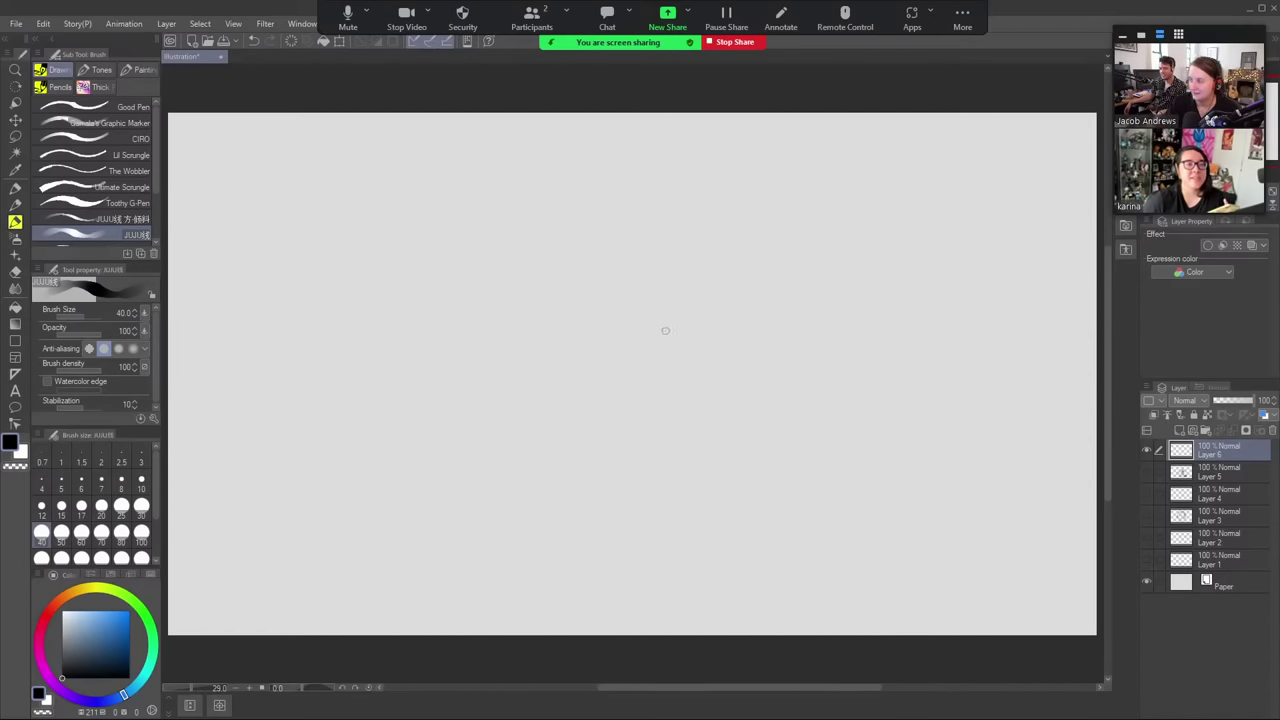
pyautogui.moveTo(688, 245)
pyautogui.mouseDown()
pyautogui.moveTo(612, 375)
pyautogui.moveTo(642, 210)
pyautogui.moveTo(700, 380)
pyautogui.mouseUp()
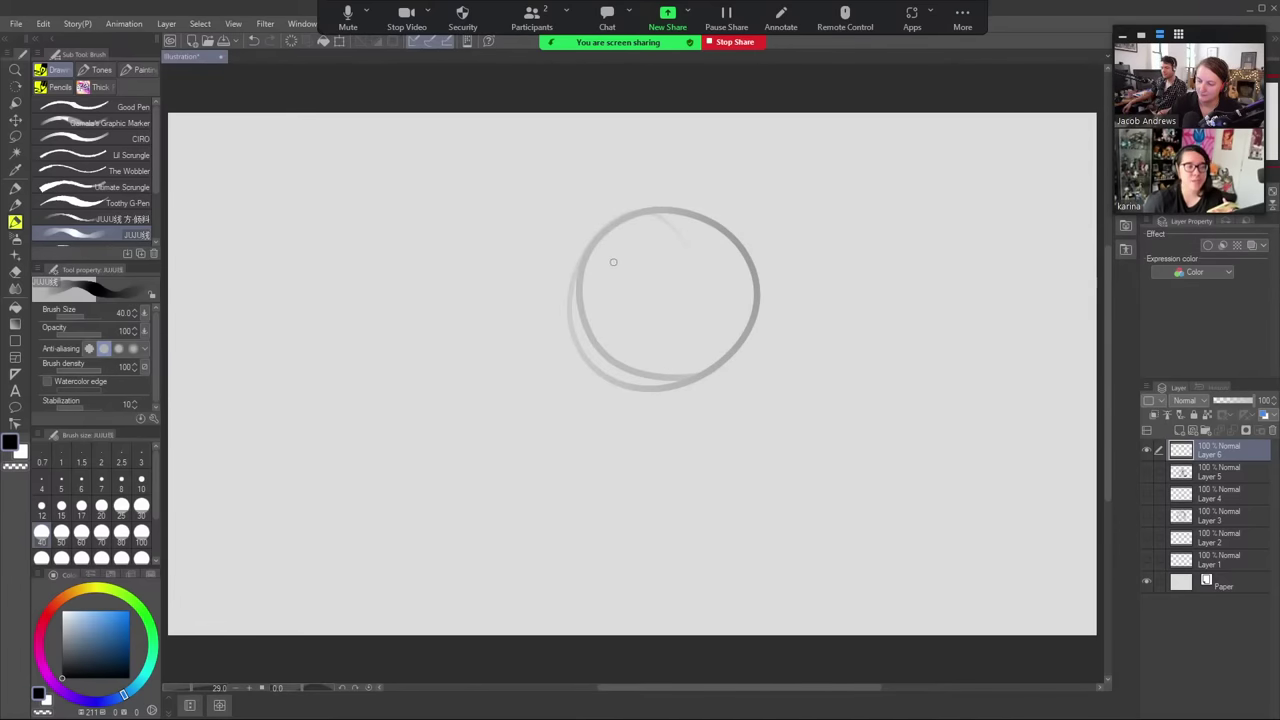
pyautogui.moveTo(644, 256)
pyautogui.mouseDown()
pyautogui.moveTo(600, 276)
pyautogui.moveTo(598, 296)
pyautogui.moveTo(644, 270)
pyautogui.moveTo(630, 252)
pyautogui.mouseUp()
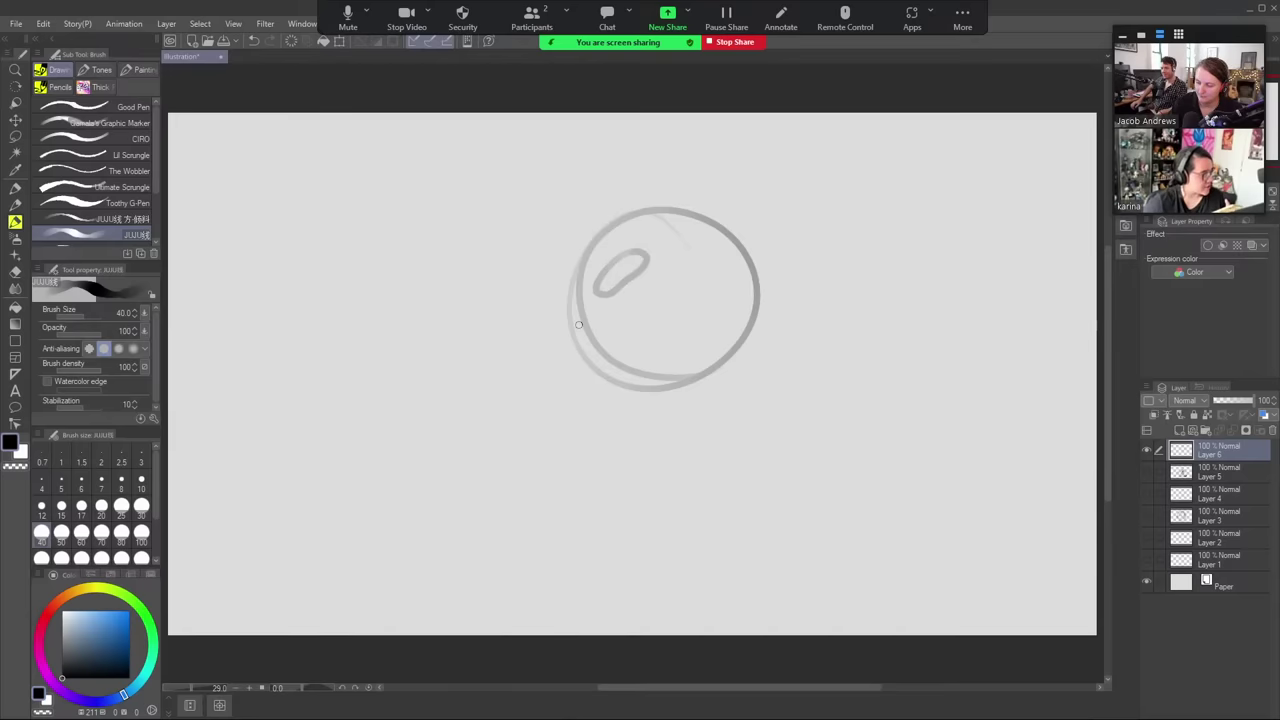
pyautogui.moveTo(578, 332); pyautogui.dragTo(582, 358)
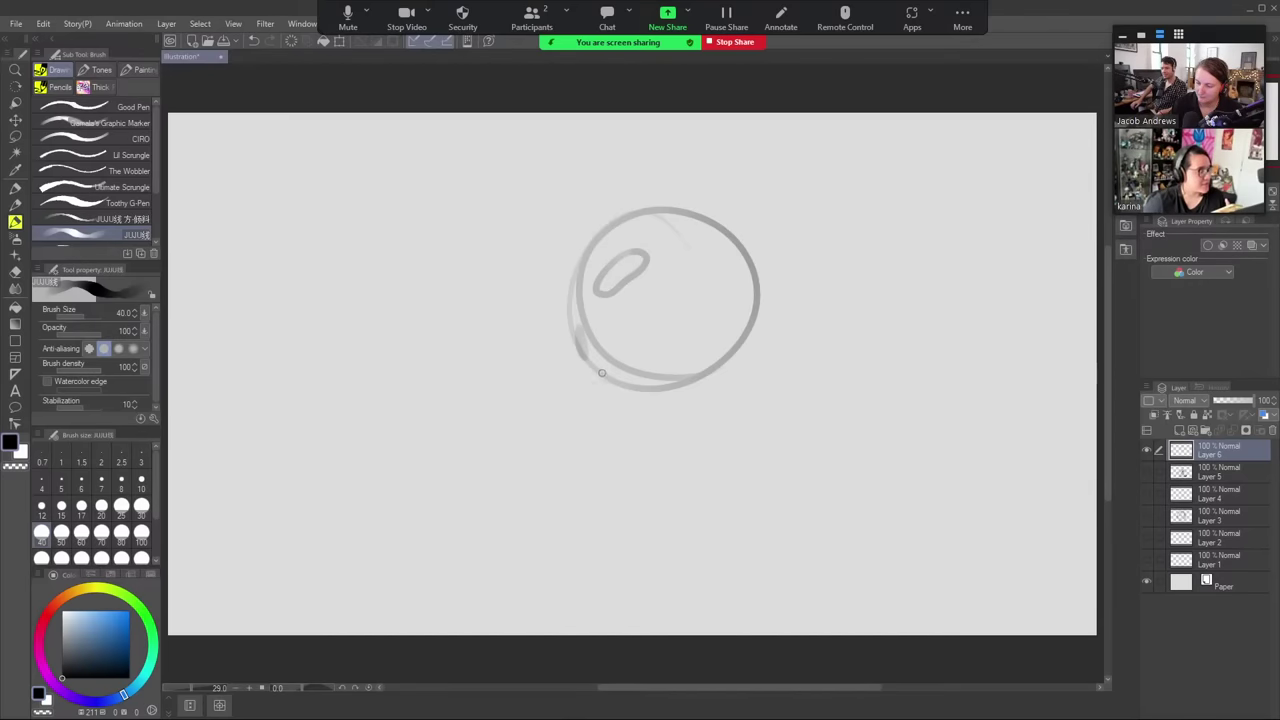
pyautogui.moveTo(619, 379)
pyautogui.mouseDown()
pyautogui.moveTo(610, 352)
pyautogui.moveTo(640, 330)
pyautogui.moveTo(670, 332)
pyautogui.moveTo(614, 378)
pyautogui.mouseUp()
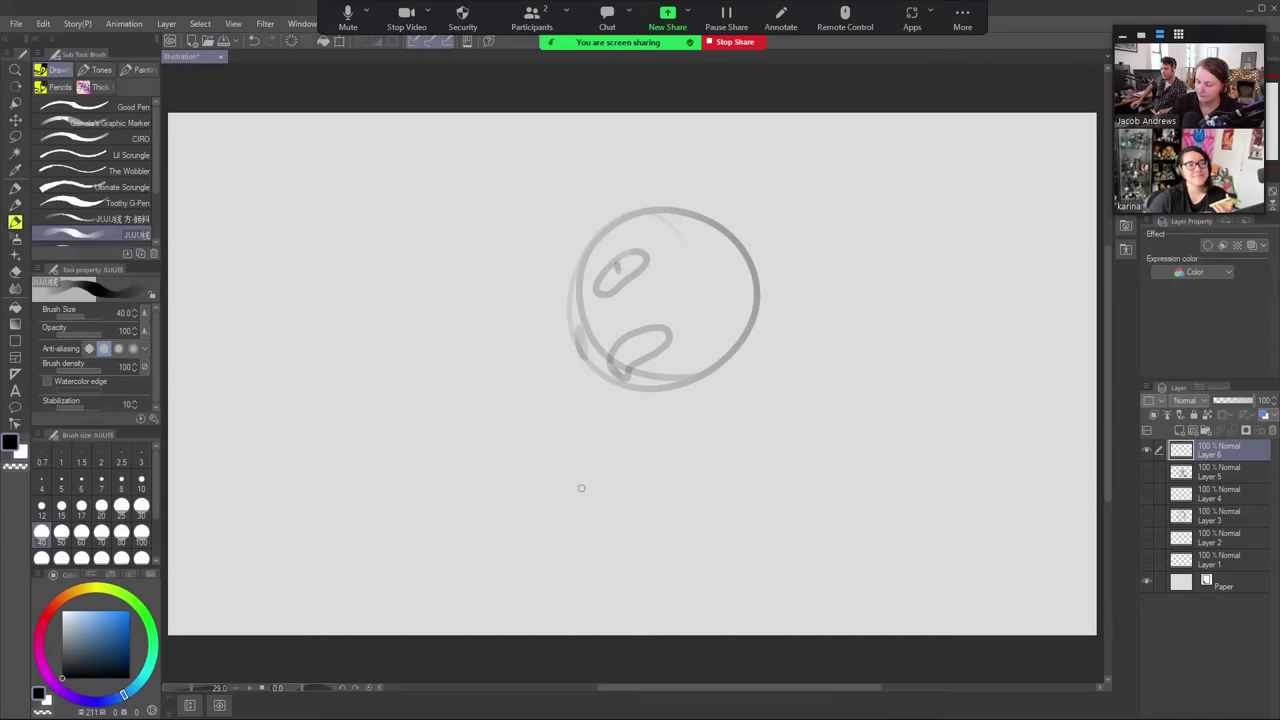
# - Lasso the whole sphere sketch, delete it and clear the selection
pyautogui.press('m')
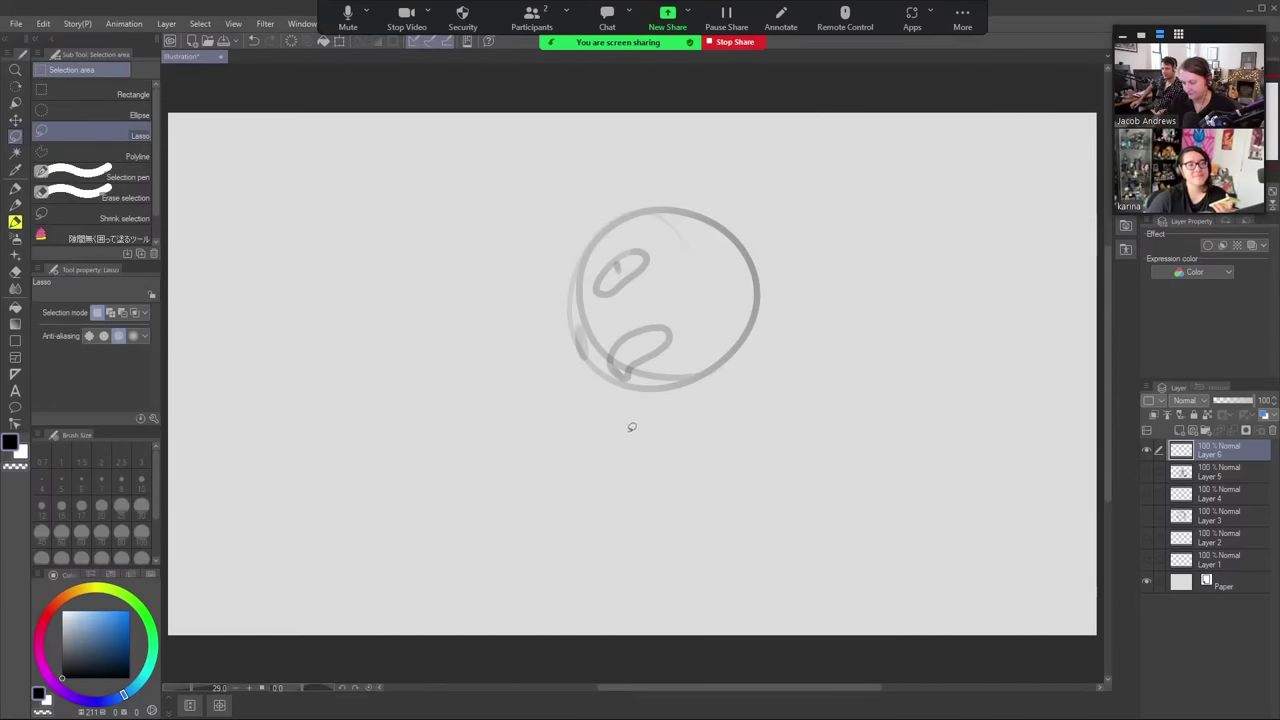
pyautogui.moveTo(632, 434)
pyautogui.mouseDown()
pyautogui.moveTo(801, 210)
pyautogui.moveTo(550, 243)
pyautogui.moveTo(595, 436)
pyautogui.mouseUp()
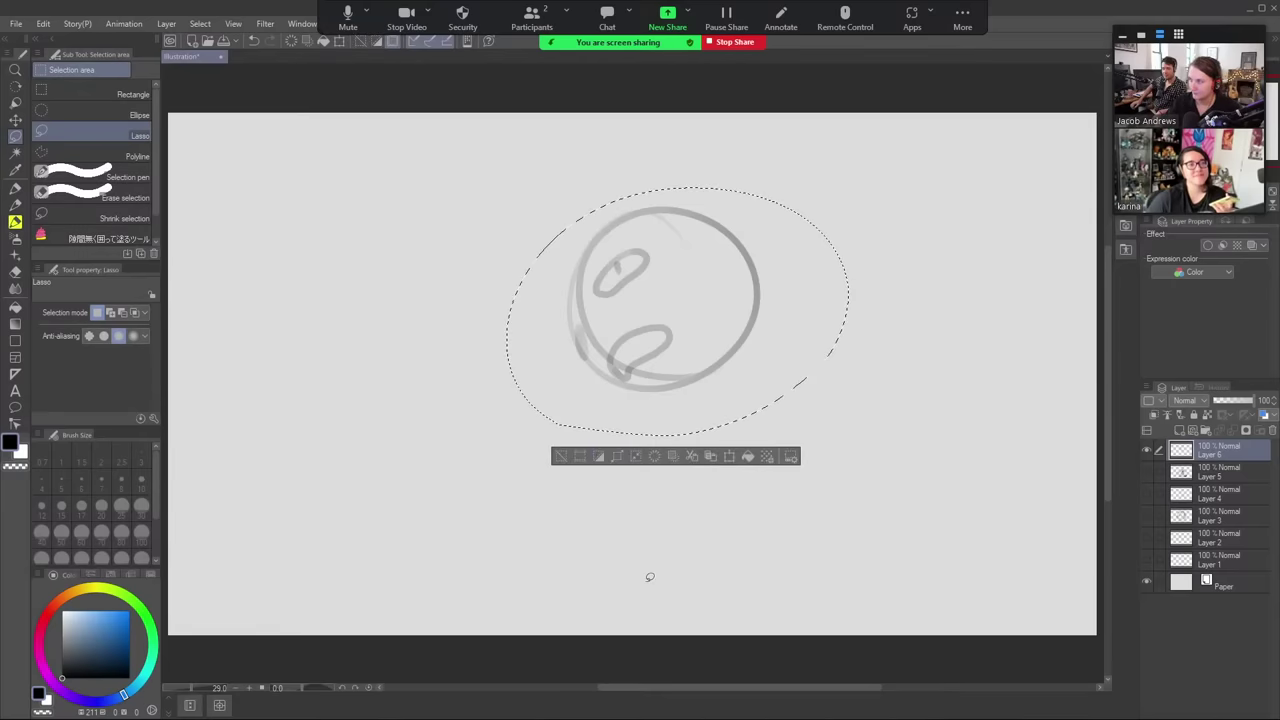
pyautogui.press('Delete')
pyautogui.hotkey('ctrl', 'd')
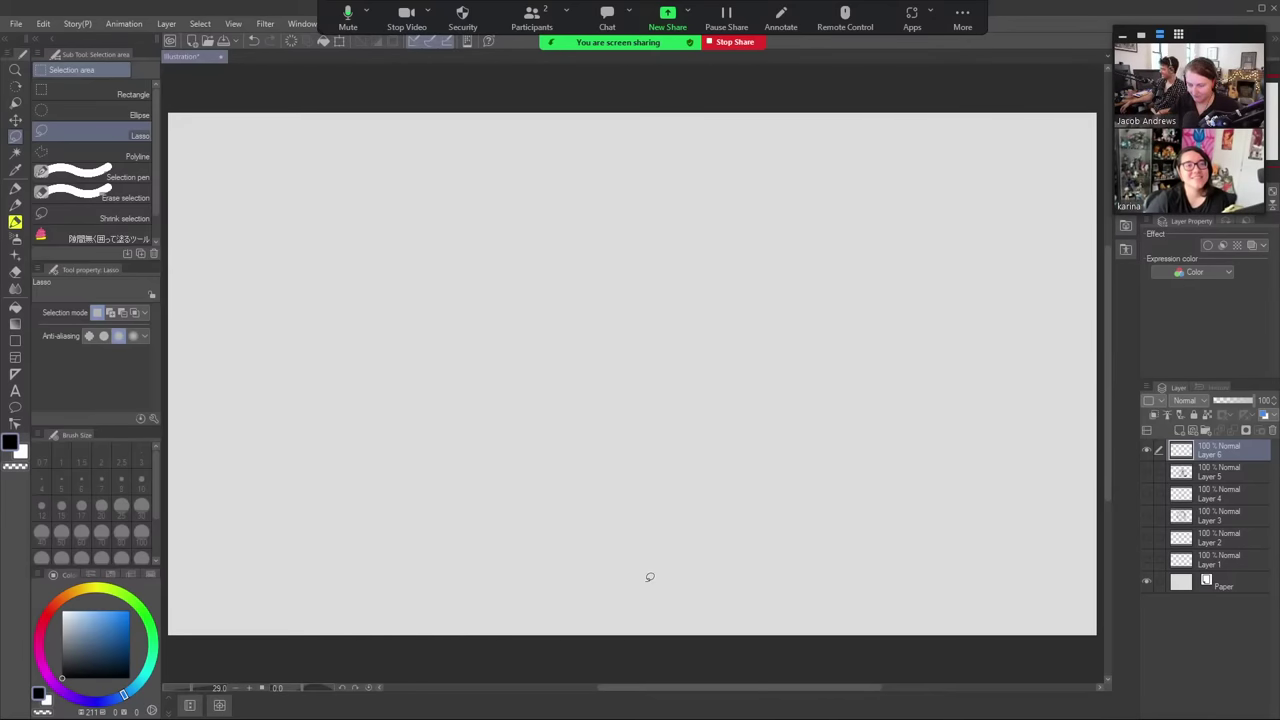
# - Draw a long curve sweeping up to a point with the Toothy G-Pen at size 15, undoing the unwanted strokes
pyautogui.click(15, 221)
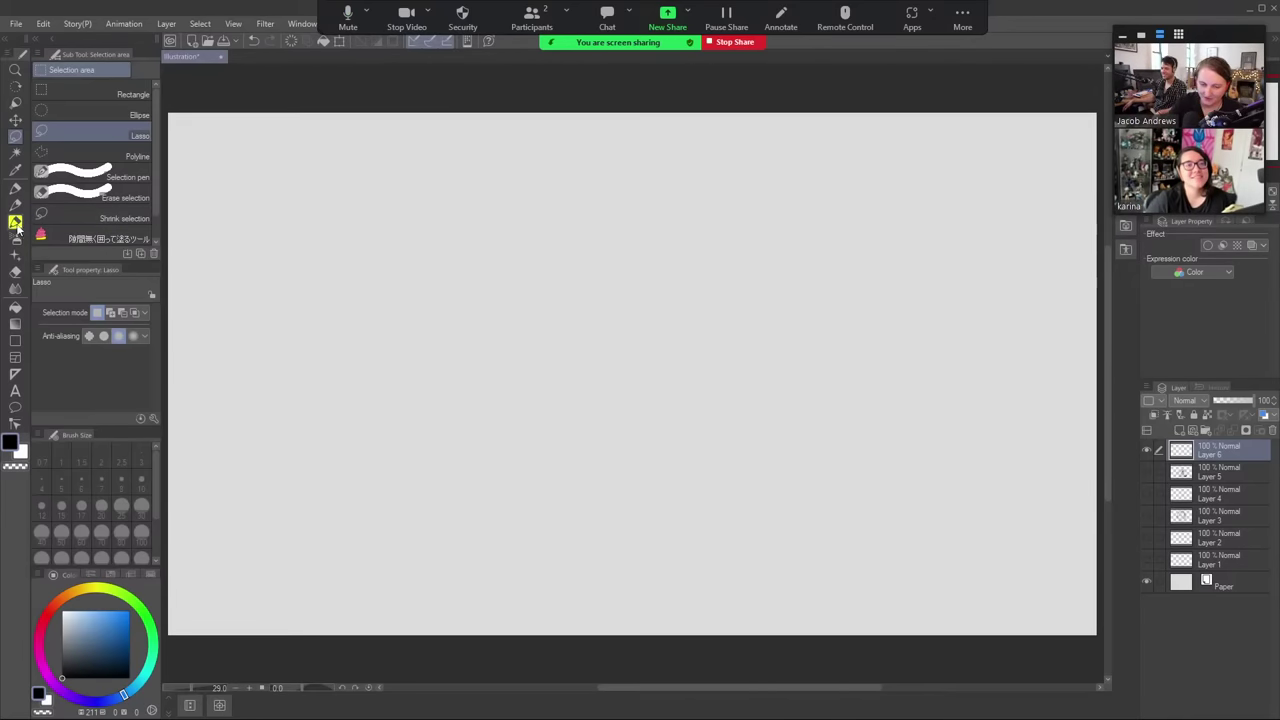
pyautogui.click(100, 203)
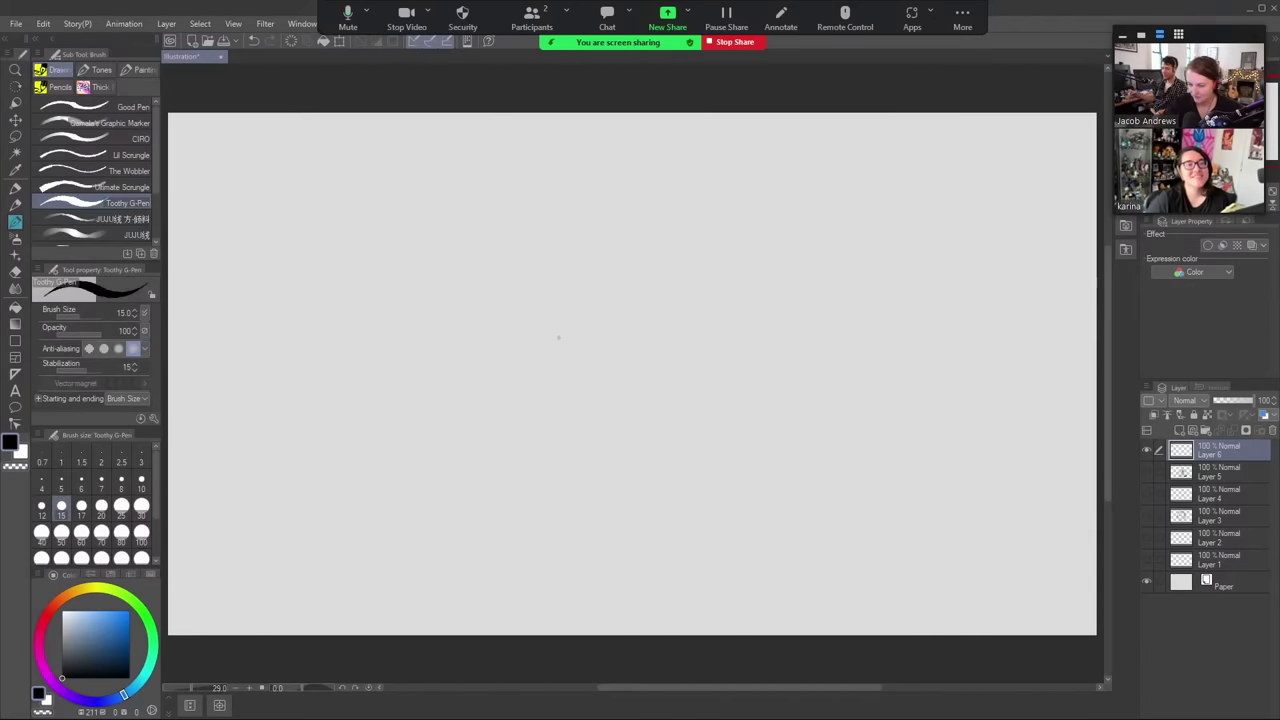
pyautogui.moveTo(549, 337)
pyautogui.mouseDown()
pyautogui.moveTo(577, 220)
pyautogui.moveTo(684, 172)
pyautogui.mouseUp()
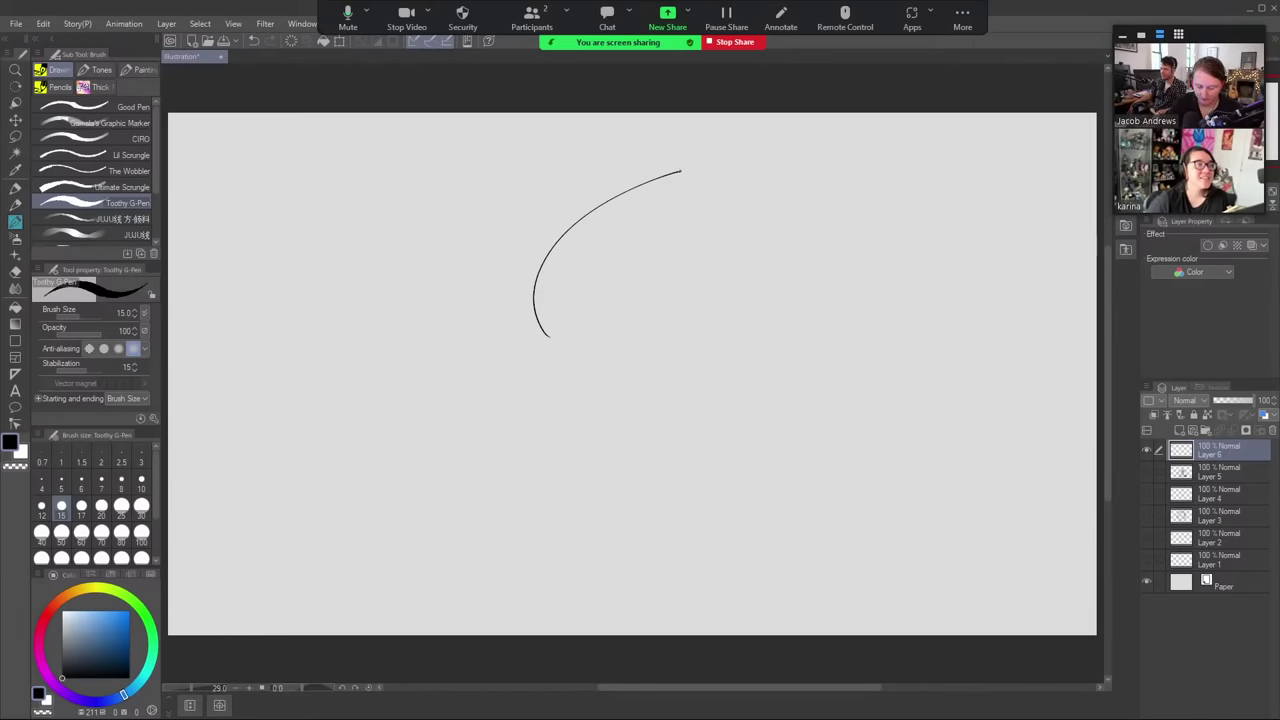
pyautogui.hotkey('ctrl', 'z')
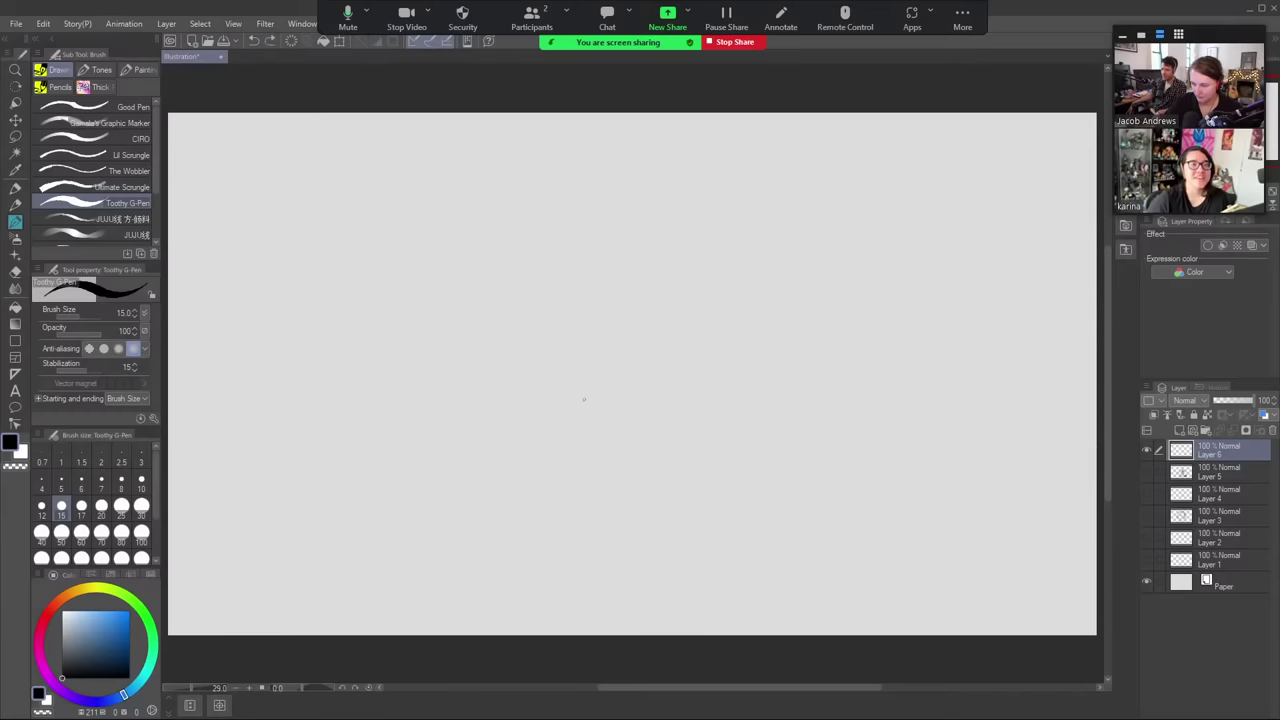
pyautogui.moveTo(583, 397)
pyautogui.mouseDown()
pyautogui.moveTo(589, 270)
pyautogui.moveTo(778, 147)
pyautogui.moveTo(669, 250)
pyautogui.moveTo(641, 303)
pyautogui.mouseUp()
pyautogui.hotkey('ctrl', 'z')
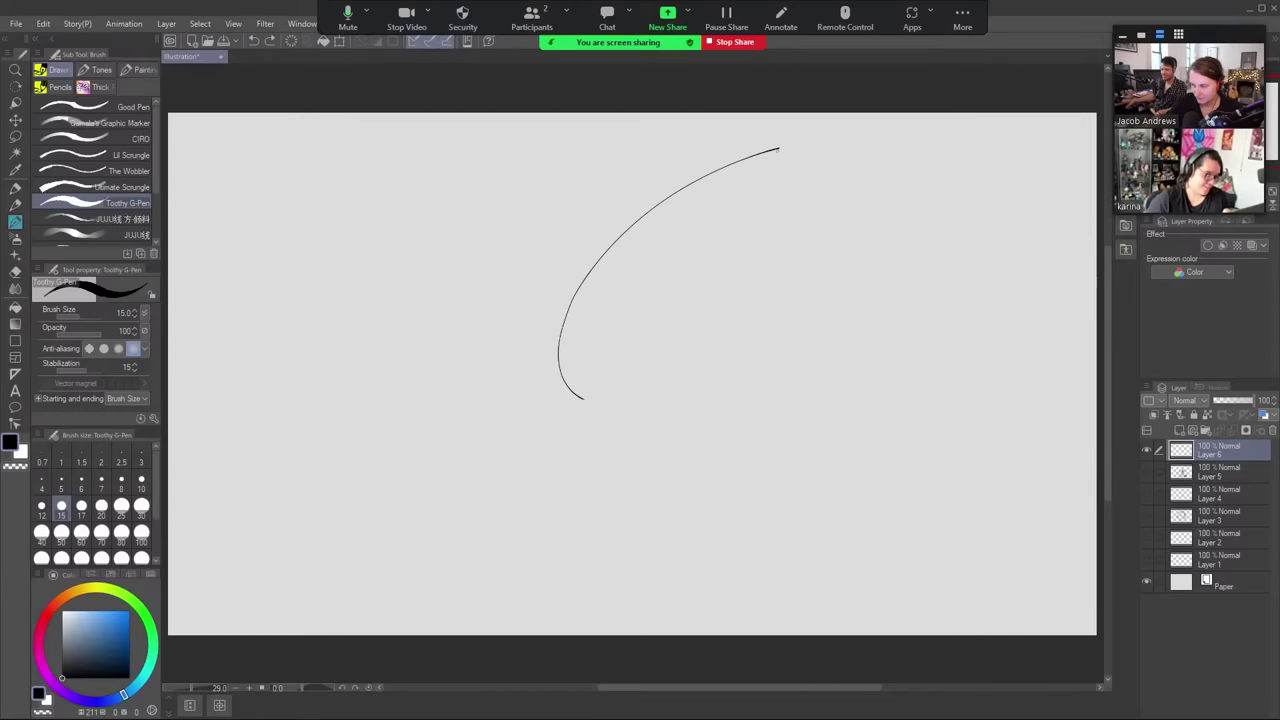
# - Draw the first prong's inner edge and a second pointed prong beside it, trimming the overshoot at the notch with the Hard eraser
pyautogui.moveTo(753, 172); pyautogui.dragTo(635, 318)
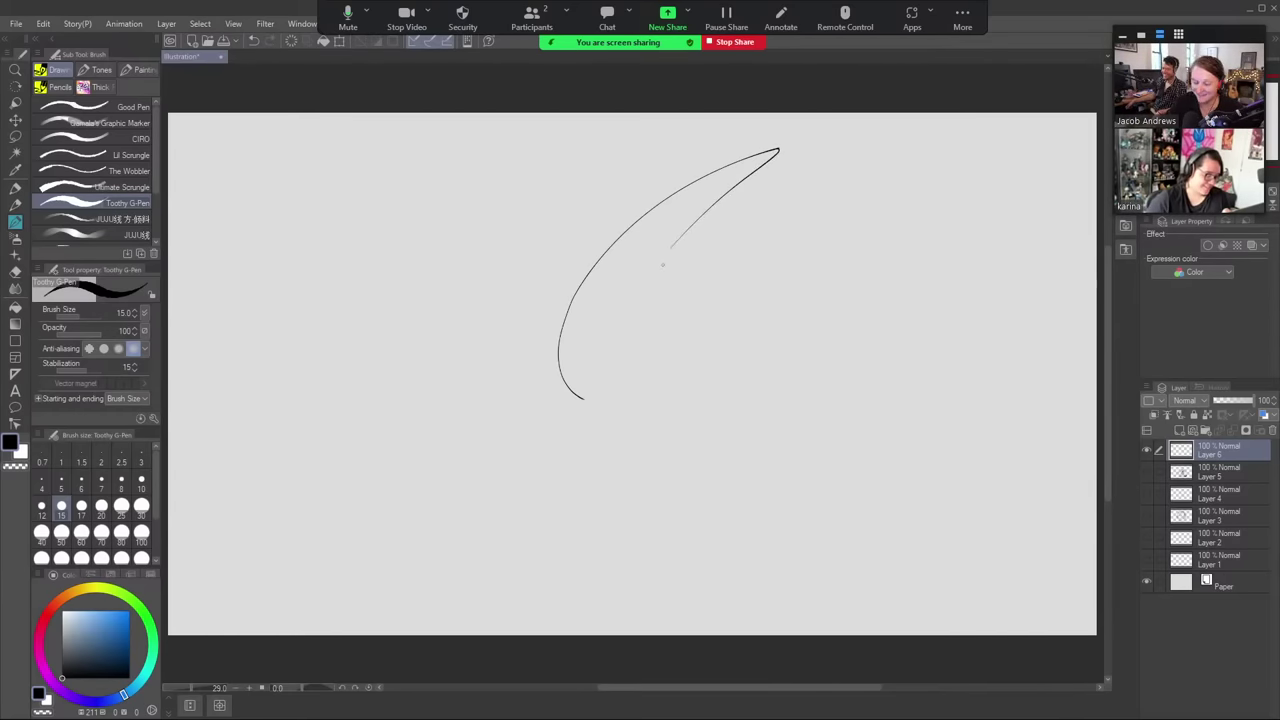
pyautogui.hotkey('ctrl', 'z')
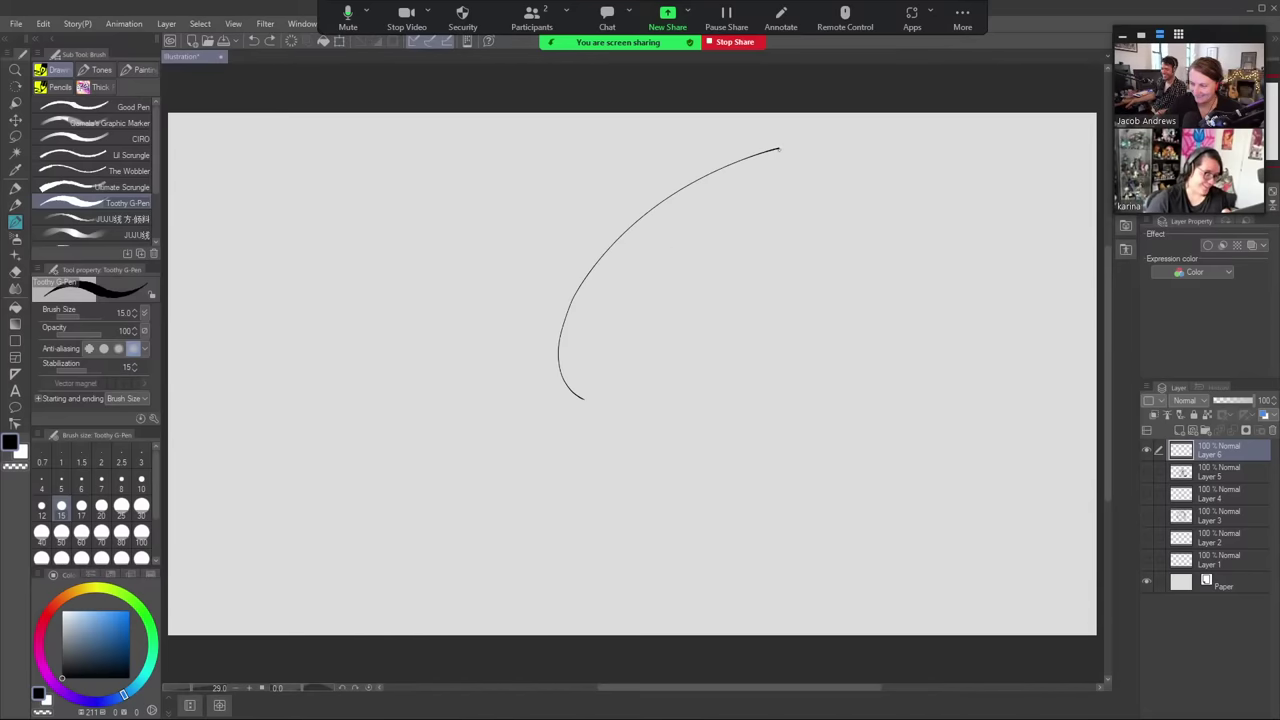
pyautogui.moveTo(778, 149)
pyautogui.mouseDown()
pyautogui.moveTo(668, 260)
pyautogui.moveTo(645, 308)
pyautogui.mouseUp()
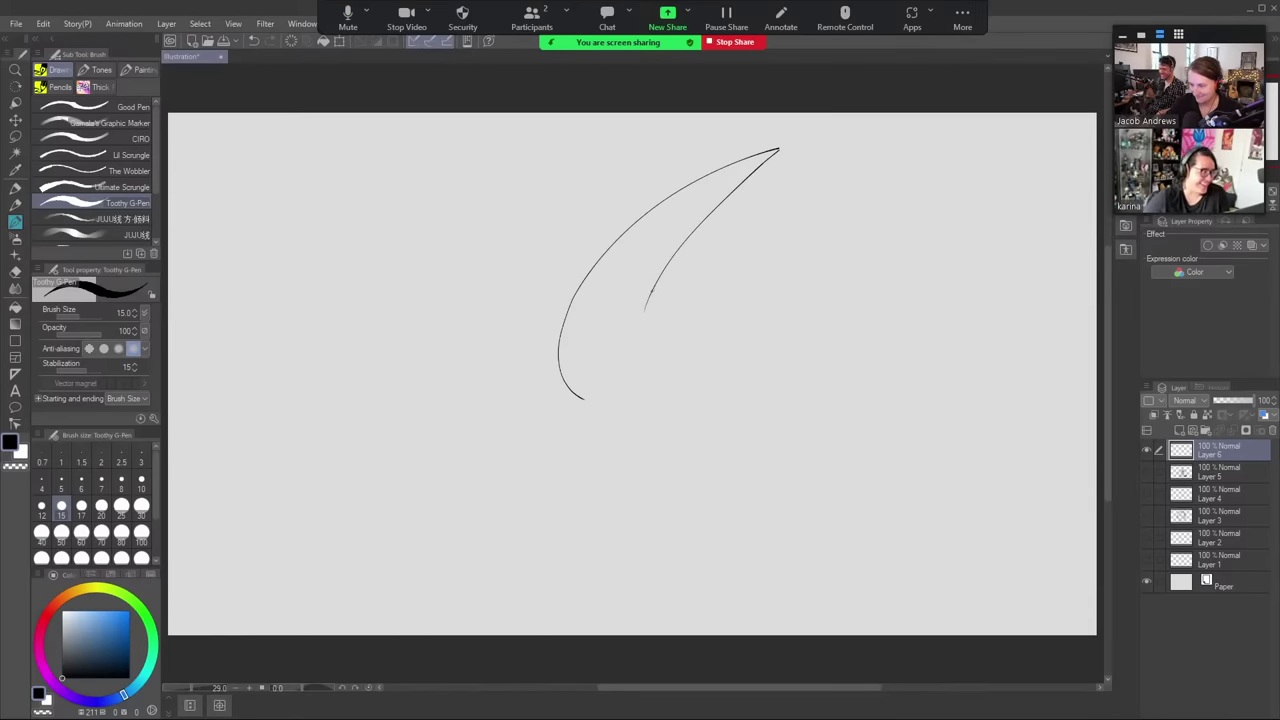
pyautogui.moveTo(681, 268)
pyautogui.mouseDown()
pyautogui.moveTo(828, 157)
pyautogui.moveTo(679, 347)
pyautogui.moveTo(593, 401)
pyautogui.mouseUp()
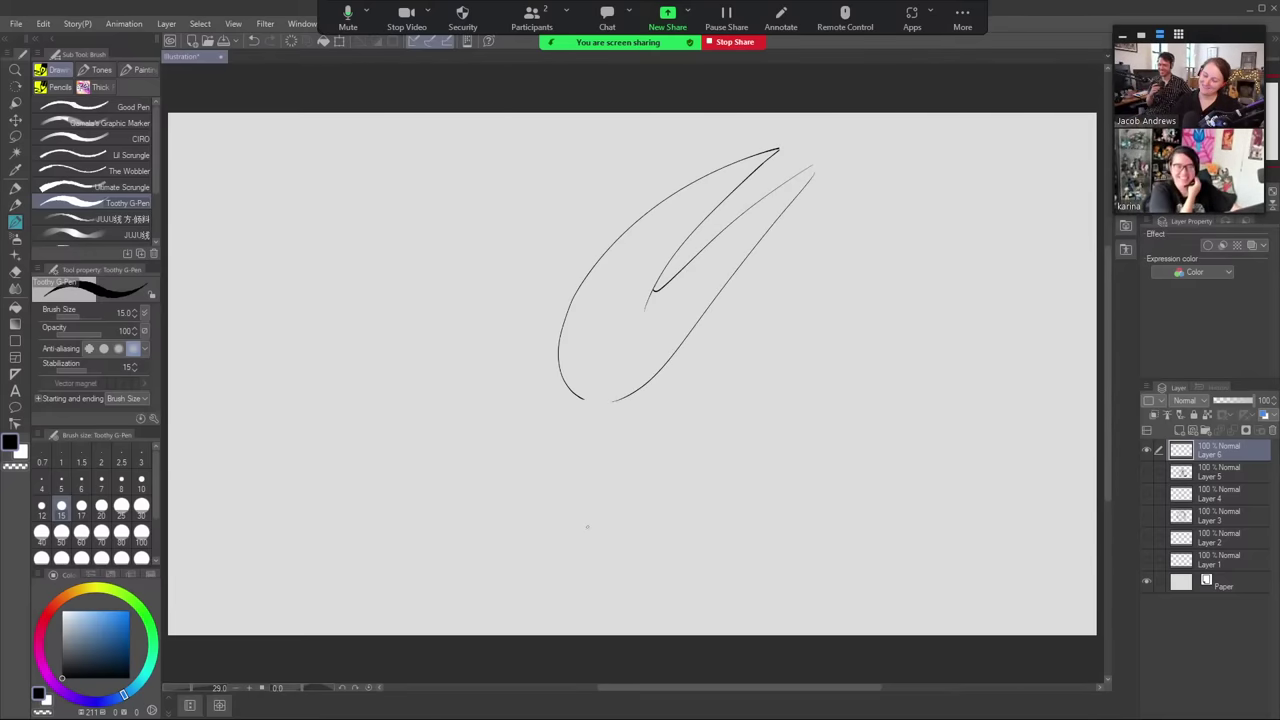
pyautogui.press('e')
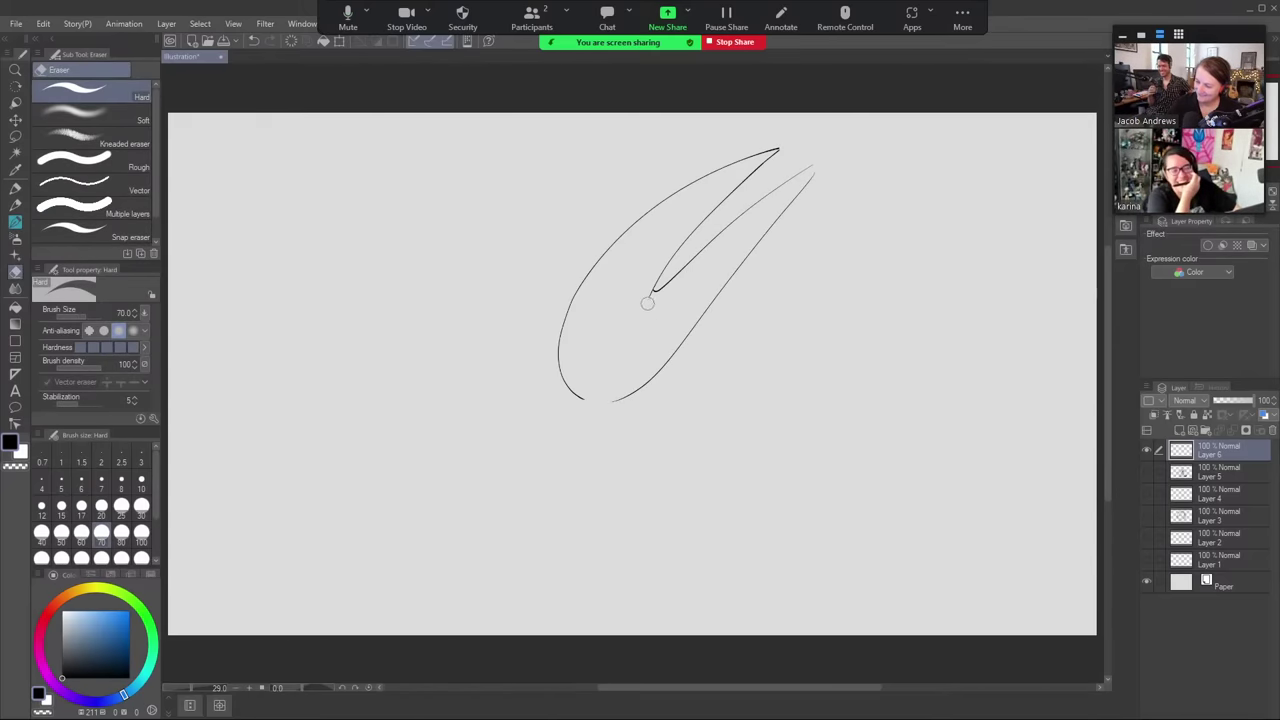
pyautogui.press('p')
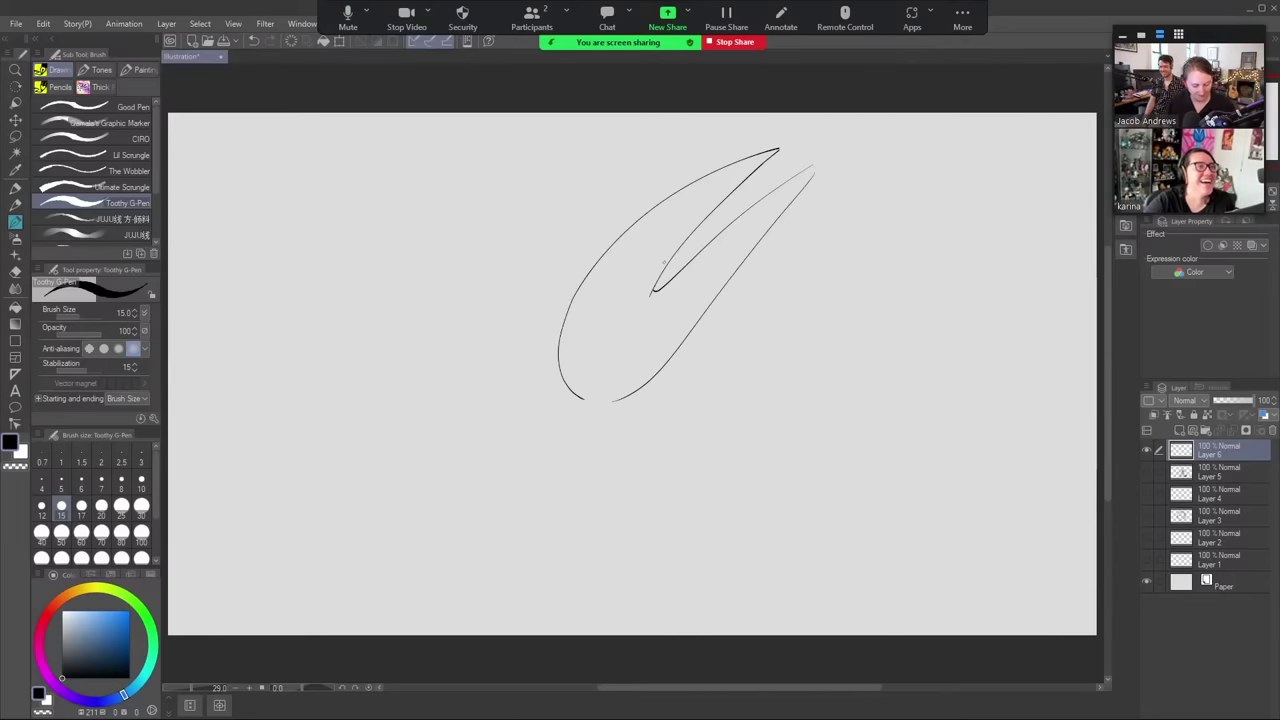
# - Draw an arched base line with short side ticks beneath the prongs and an inner contour along the first prong with the Toothy G-Pen
pyautogui.press('b')
pyautogui.press('b')
pyautogui.press('b')
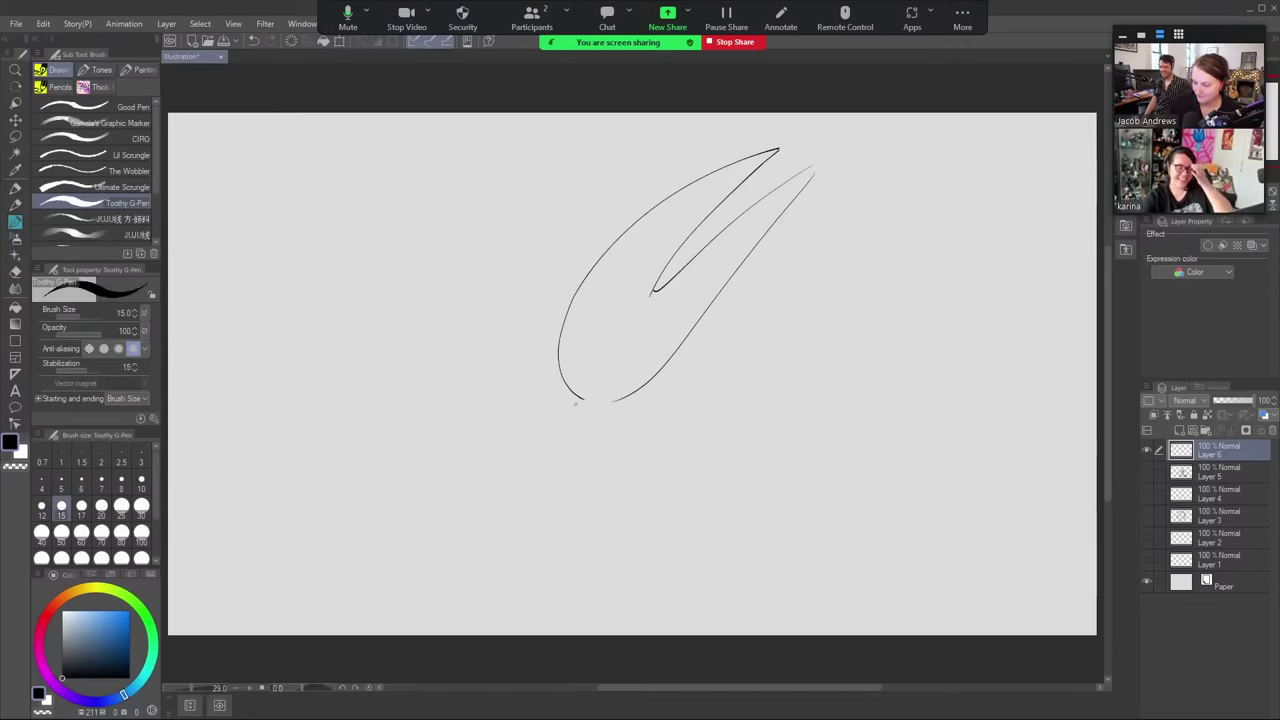
pyautogui.moveTo(565, 396)
pyautogui.mouseDown()
pyautogui.moveTo(697, 358)
pyautogui.moveTo(655, 418)
pyautogui.mouseUp()
pyautogui.hotkey('ctrl', 'z')
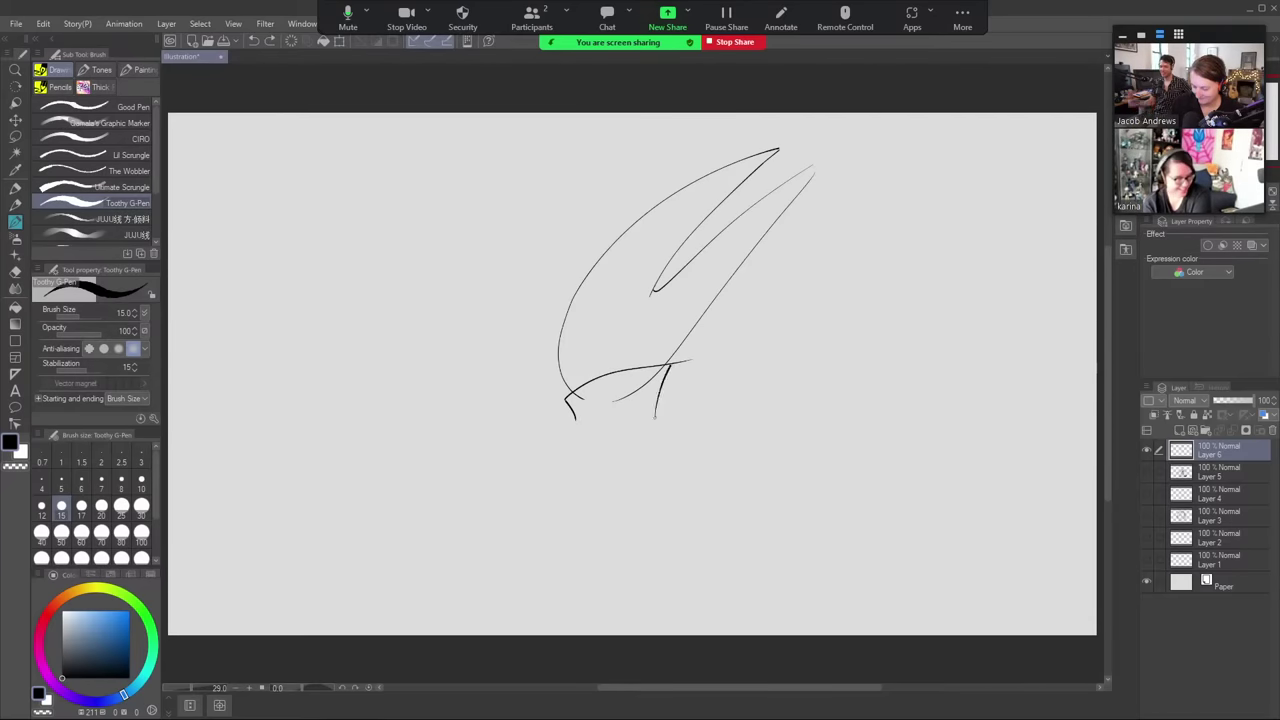
pyautogui.moveTo(776, 152)
pyautogui.mouseDown()
pyautogui.moveTo(647, 248)
pyautogui.moveTo(580, 382)
pyautogui.mouseUp()
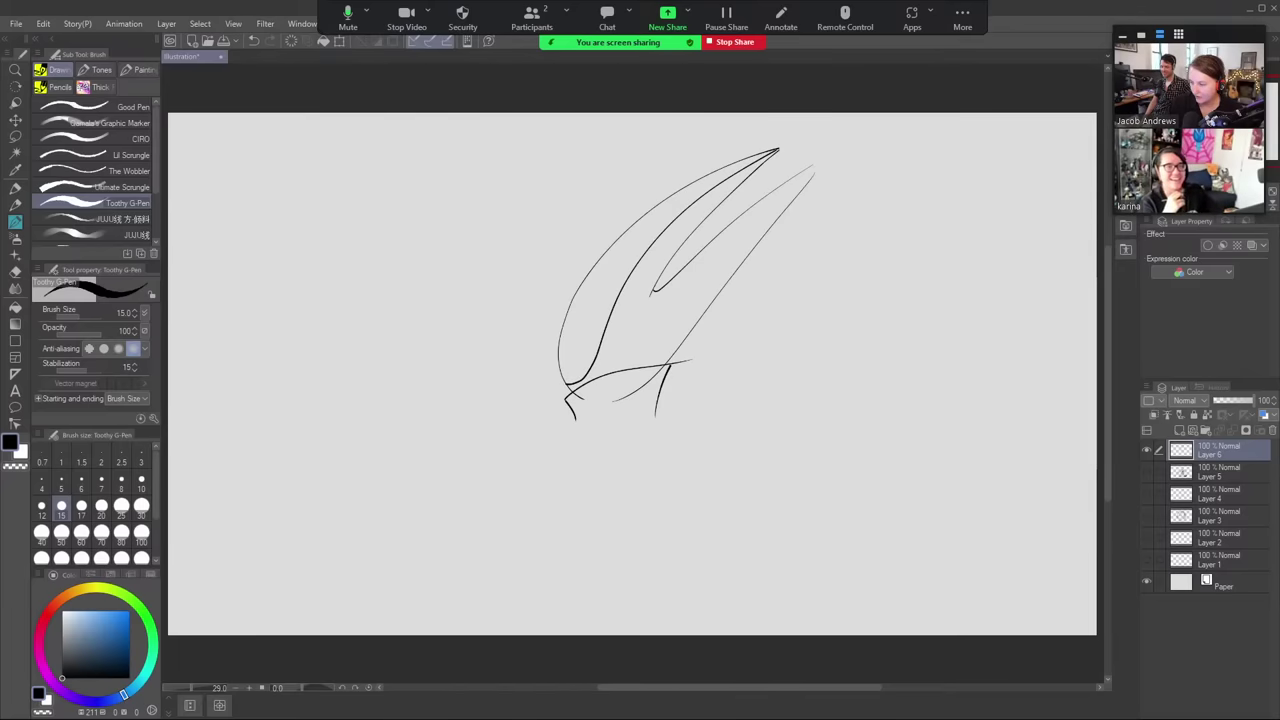
# - Redraw the second prong's edges out to a longer point and remove its old outer line with the Hard eraser
pyautogui.press('e')
pyautogui.moveTo(810, 166)
pyautogui.mouseDown()
pyautogui.moveTo(661, 285)
pyautogui.moveTo(815, 174)
pyautogui.mouseUp()
pyautogui.press('p')
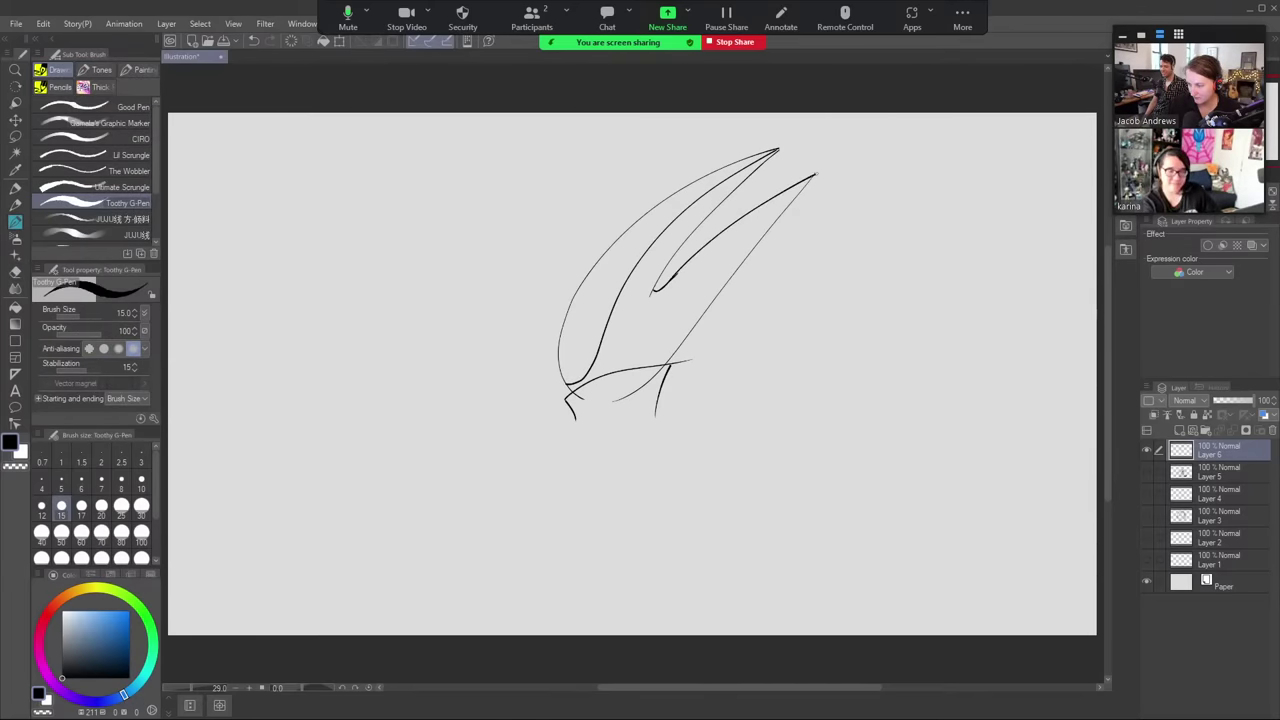
pyautogui.hotkey('ctrl', 'z')
pyautogui.moveTo(653, 291)
pyautogui.mouseDown()
pyautogui.moveTo(826, 164)
pyautogui.moveTo(662, 362)
pyautogui.mouseUp()
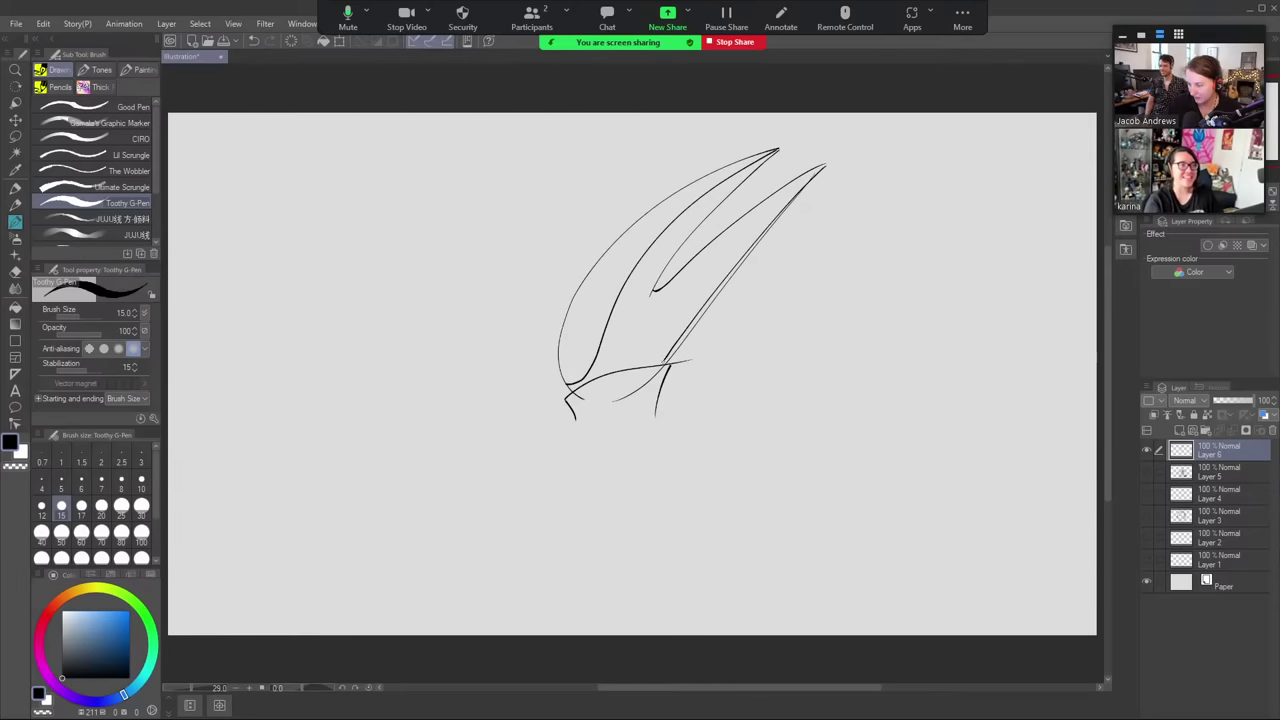
pyautogui.press('e')
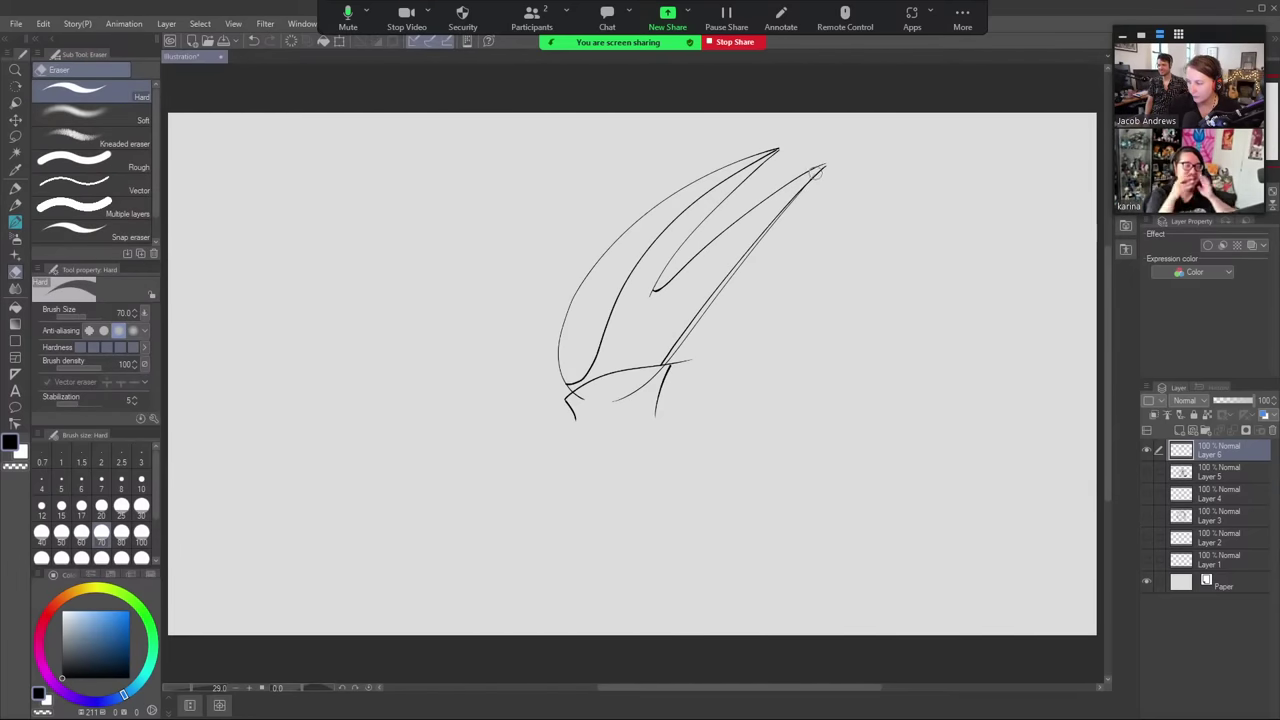
pyautogui.moveTo(806, 188); pyautogui.dragTo(752, 252)
pyautogui.moveTo(811, 186); pyautogui.dragTo(668, 360)
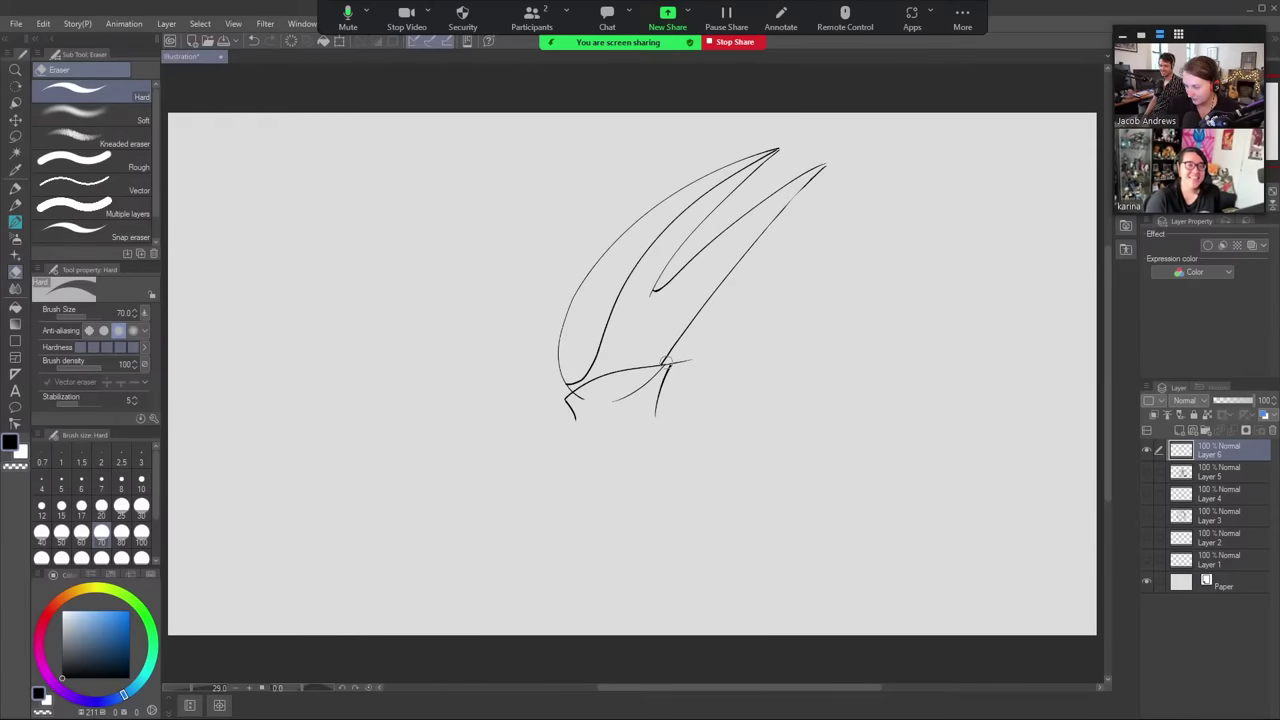
# - Extend the second prong's tip with the Toothy G-Pen and draw an inner contour from the notch up to that tip
pyautogui.press('b')
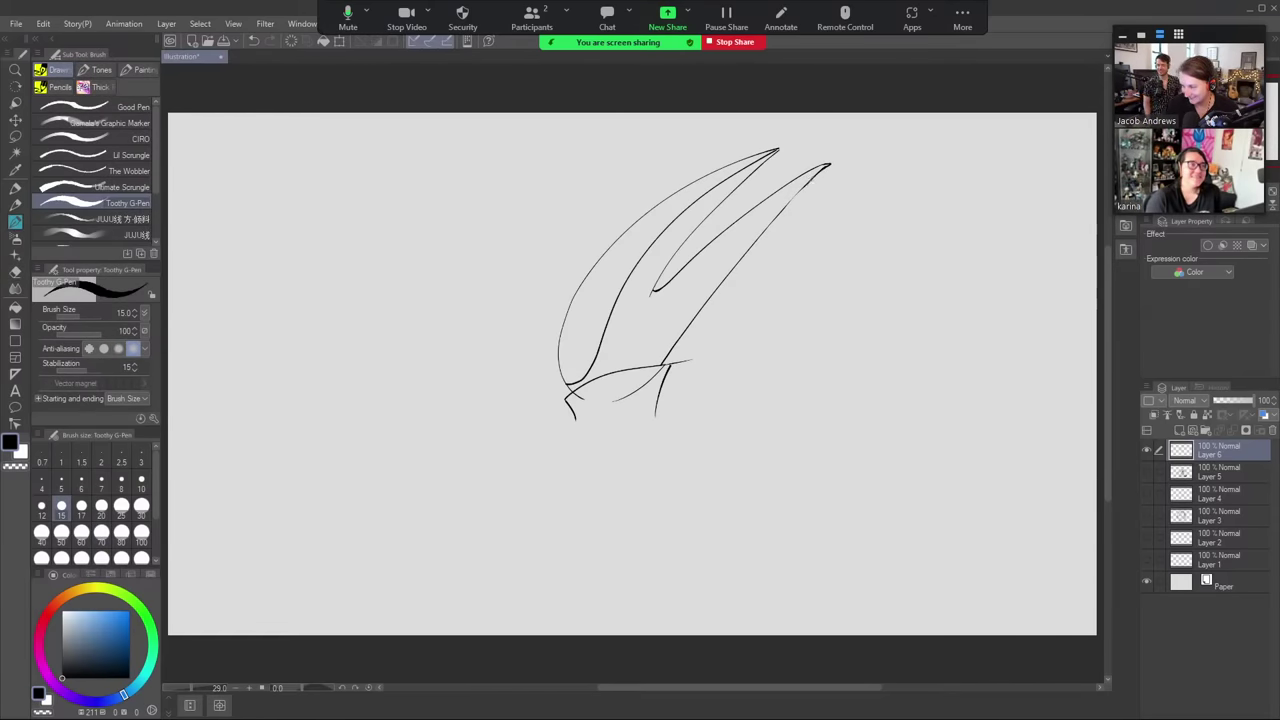
pyautogui.press('g')
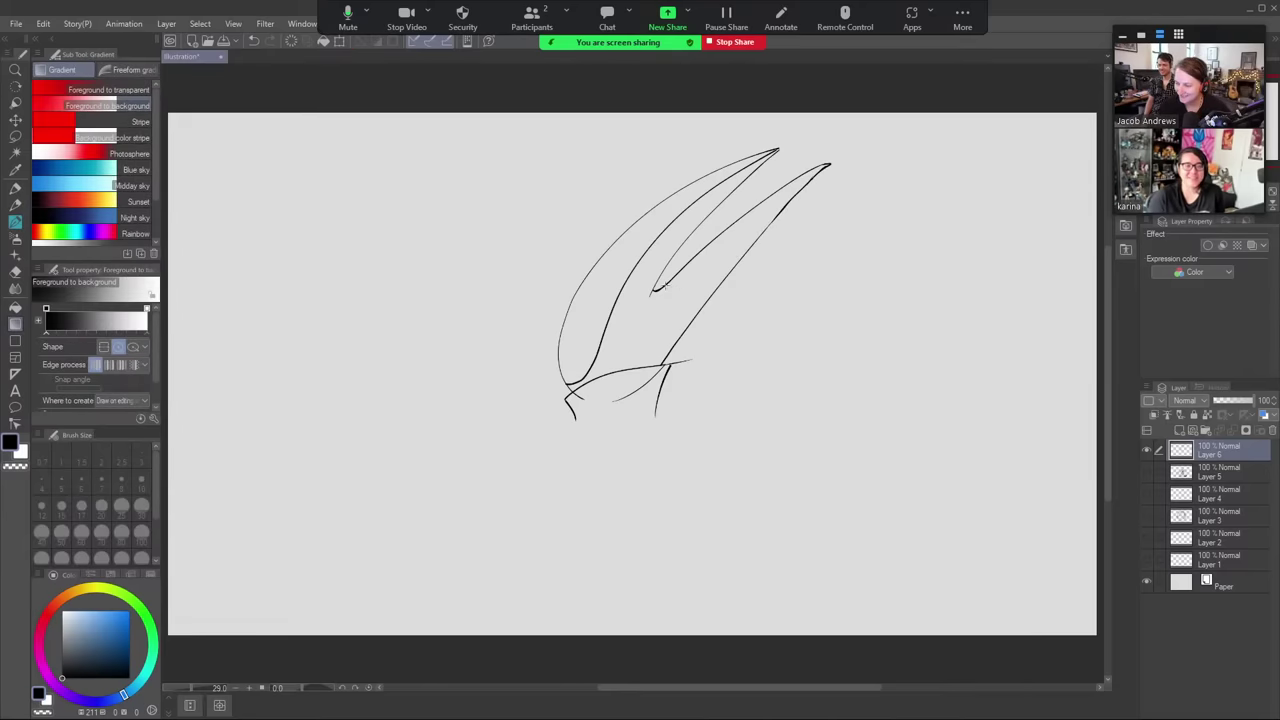
pyautogui.press('b')
pyautogui.press('b')
pyautogui.press('b')
pyautogui.press('b')
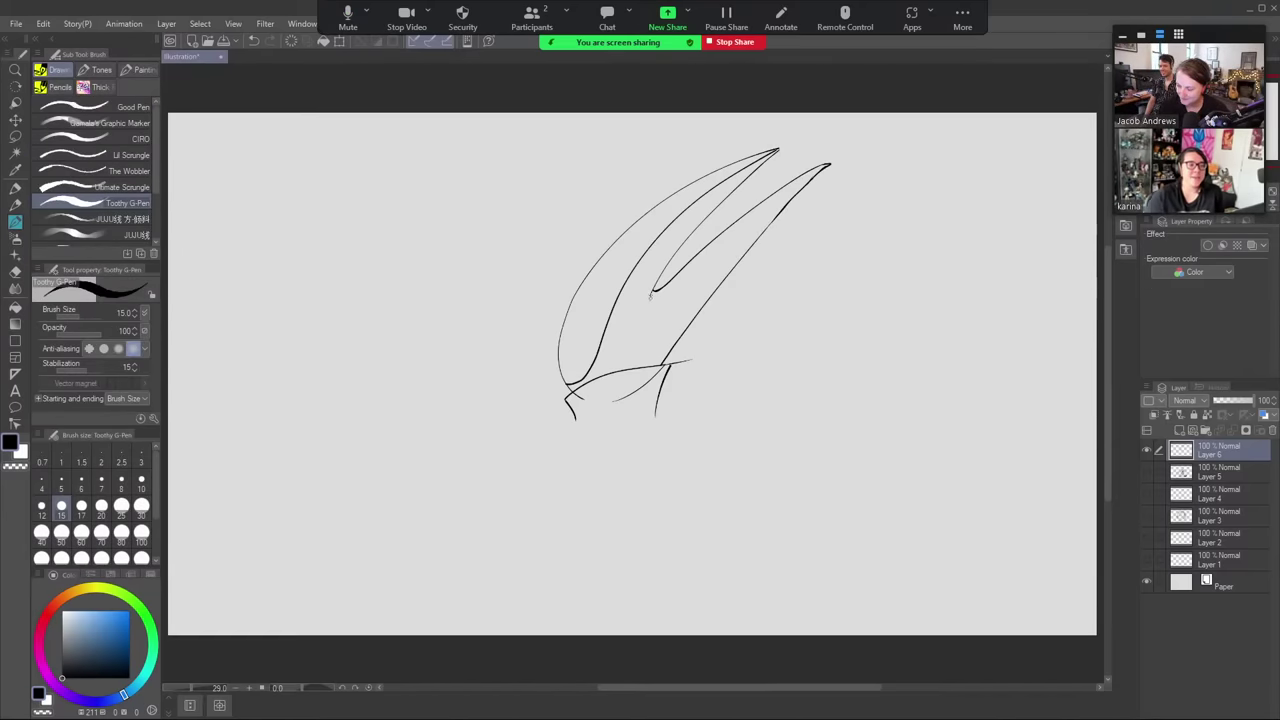
pyautogui.moveTo(650, 296)
pyautogui.mouseDown()
pyautogui.moveTo(668, 300)
pyautogui.moveTo(829, 166)
pyautogui.mouseUp()
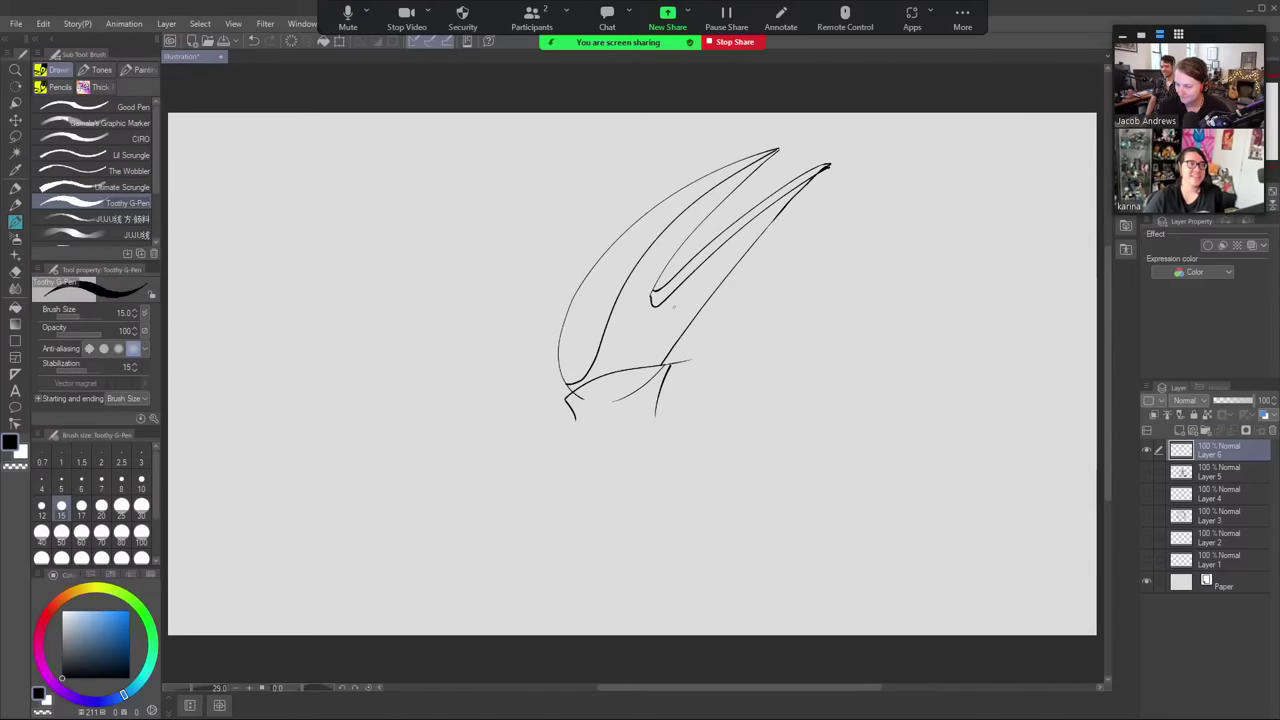
# - Fill the inner forked shape with black and erase the leftover outline strokes around the arched base
pyautogui.press('g')
pyautogui.click(668, 316)
pyautogui.press('e')
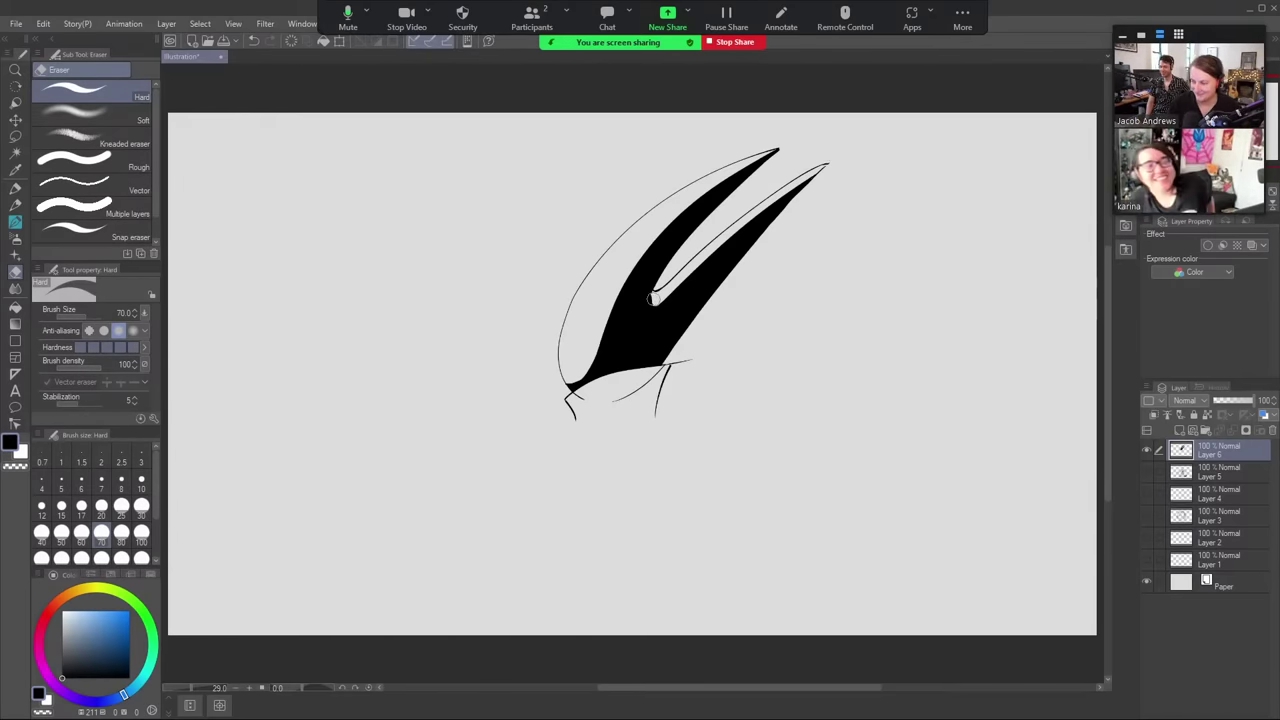
pyautogui.moveTo(658, 375)
pyautogui.mouseDown()
pyautogui.moveTo(599, 404)
pyautogui.moveTo(577, 397)
pyautogui.mouseUp()
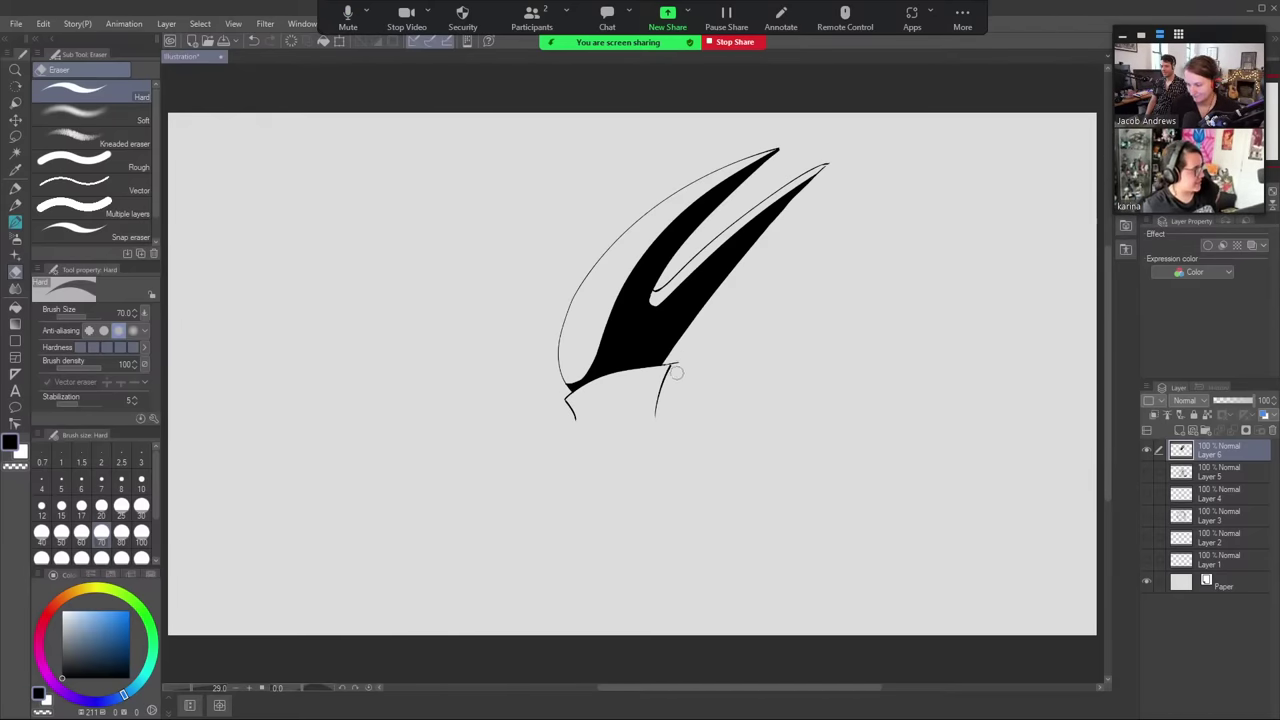
# - Draw a short inner line beside each side tick under the arched base with the Toothy G-Pen
pyautogui.press('p')
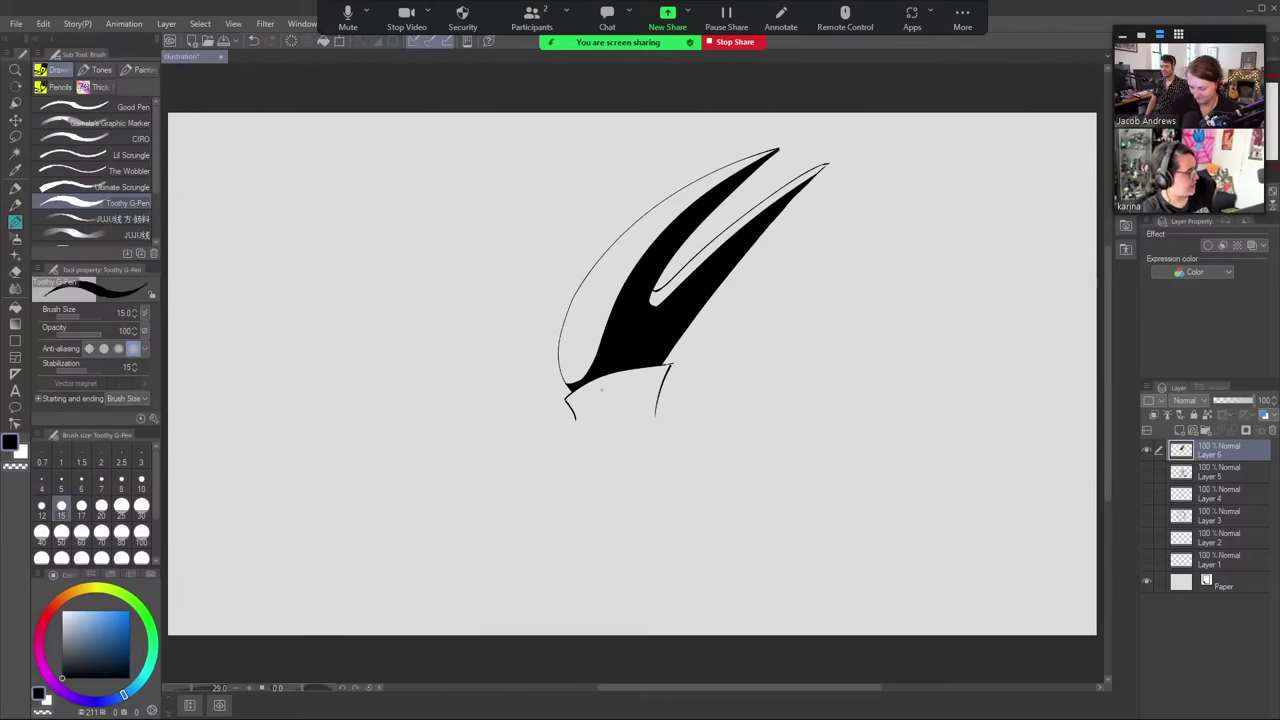
pyautogui.moveTo(587, 385); pyautogui.dragTo(591, 412)
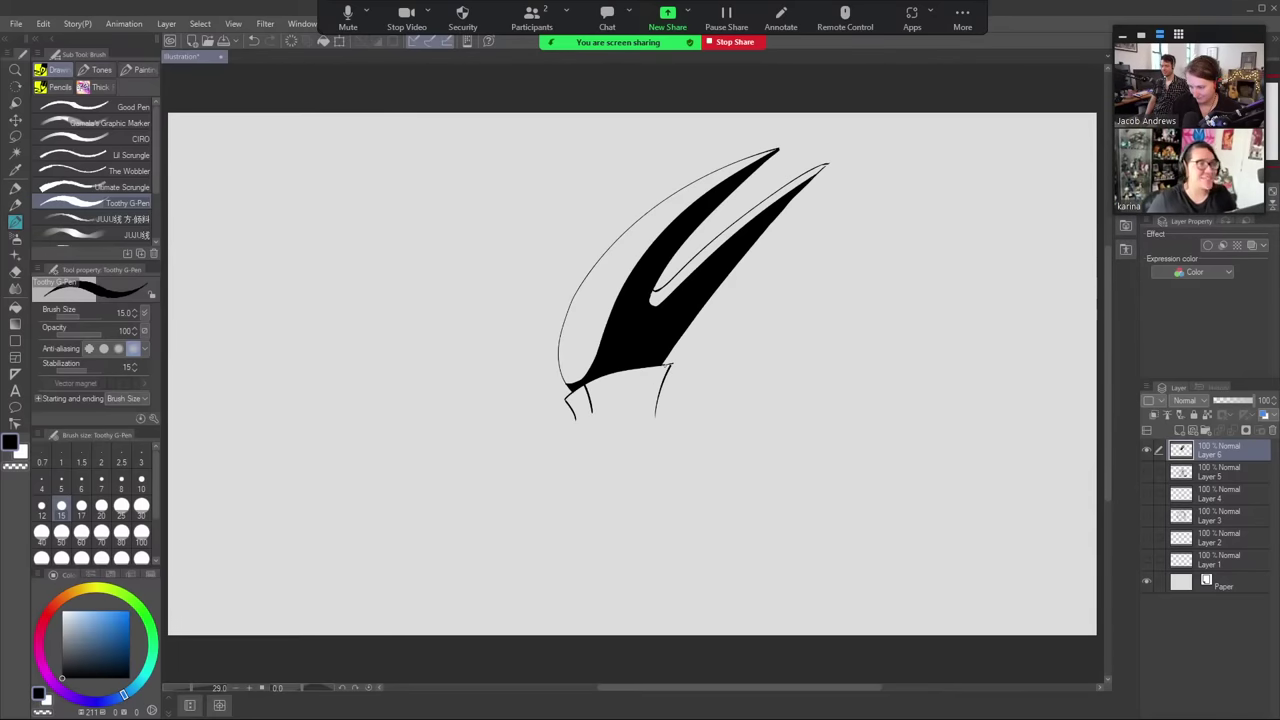
pyautogui.moveTo(668, 366); pyautogui.dragTo(650, 414)
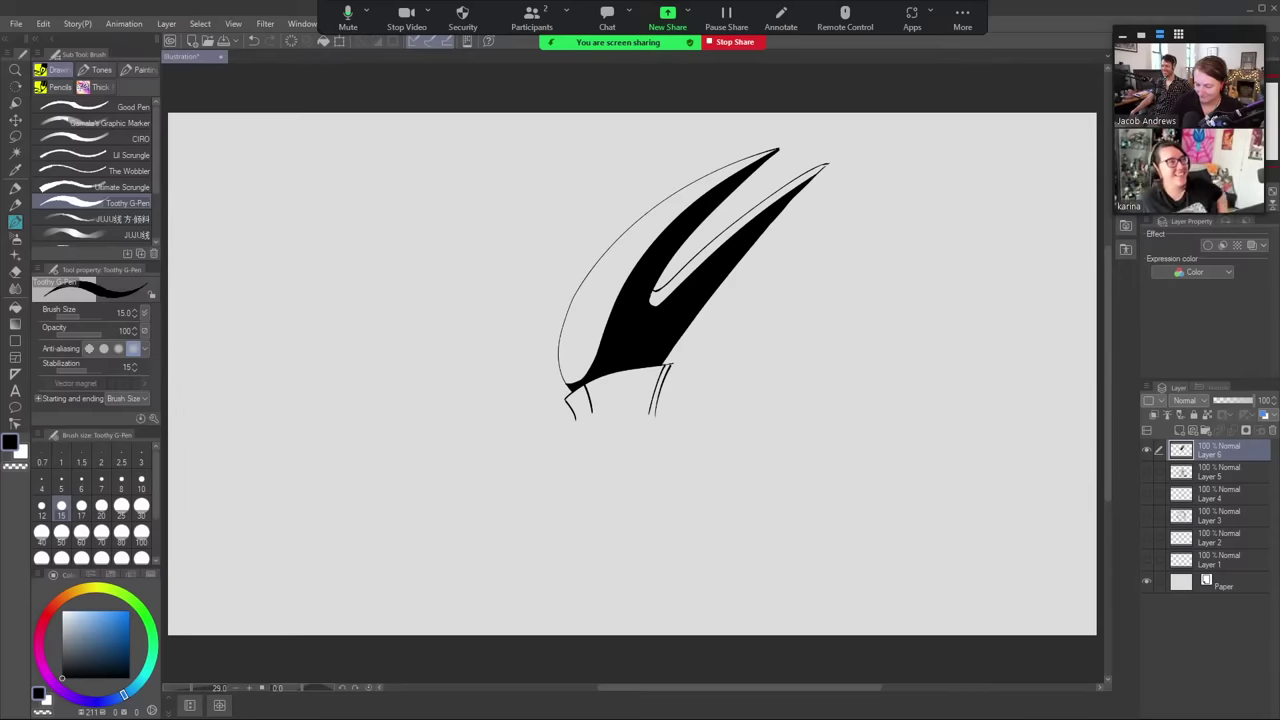
# - Scale the whole forked drawing down in two passes, repositioning it on the canvas
pyautogui.click(15, 119)
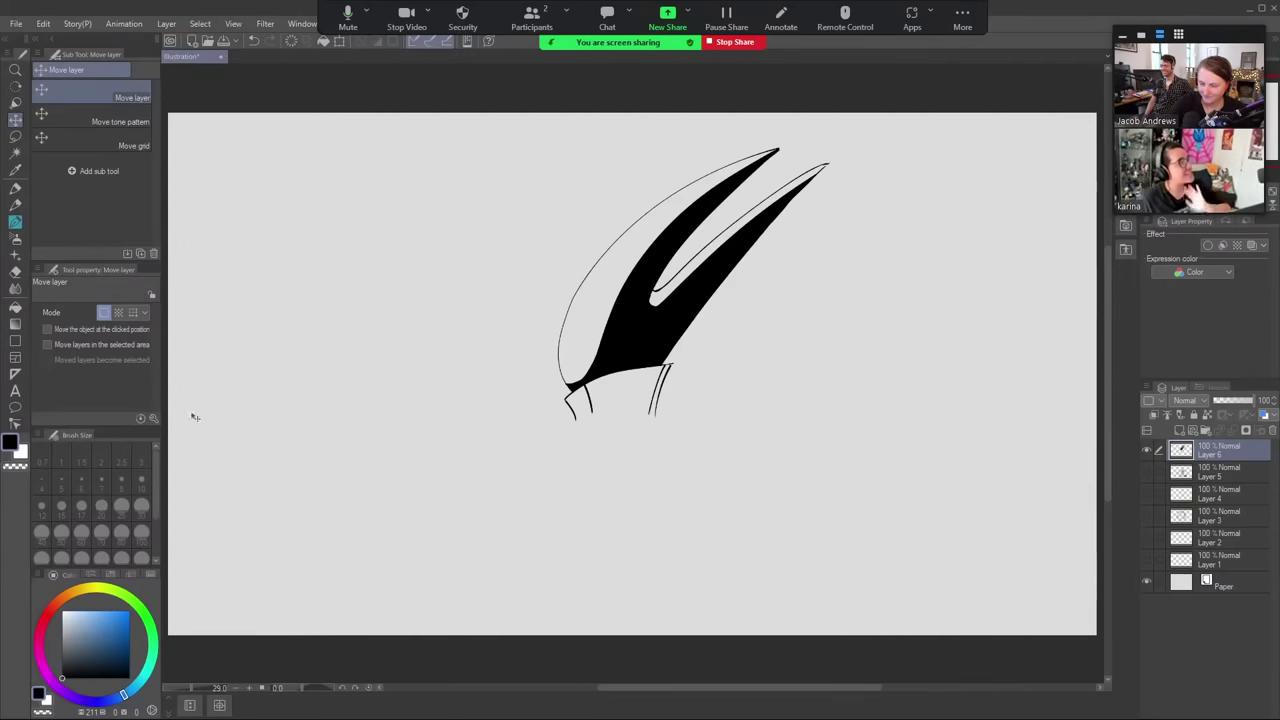
pyautogui.click(340, 42)
pyautogui.moveTo(557, 417); pyautogui.dragTo(606, 372)
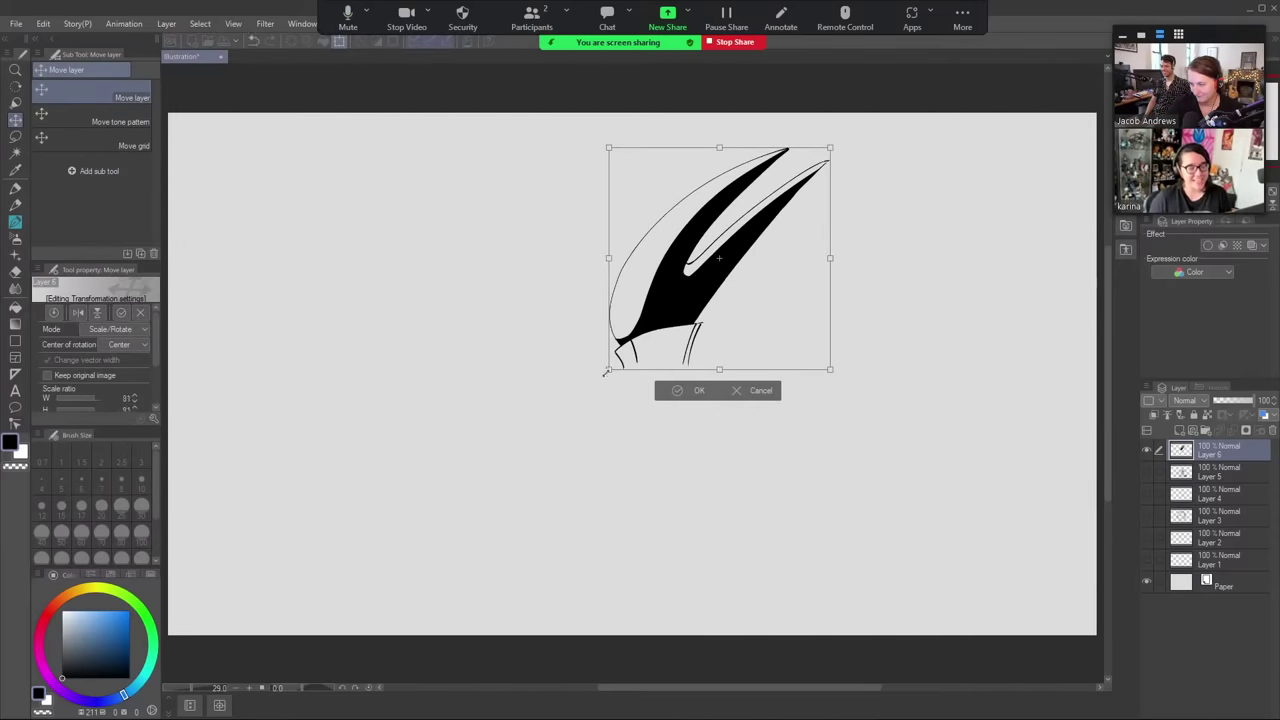
pyautogui.press('Return')
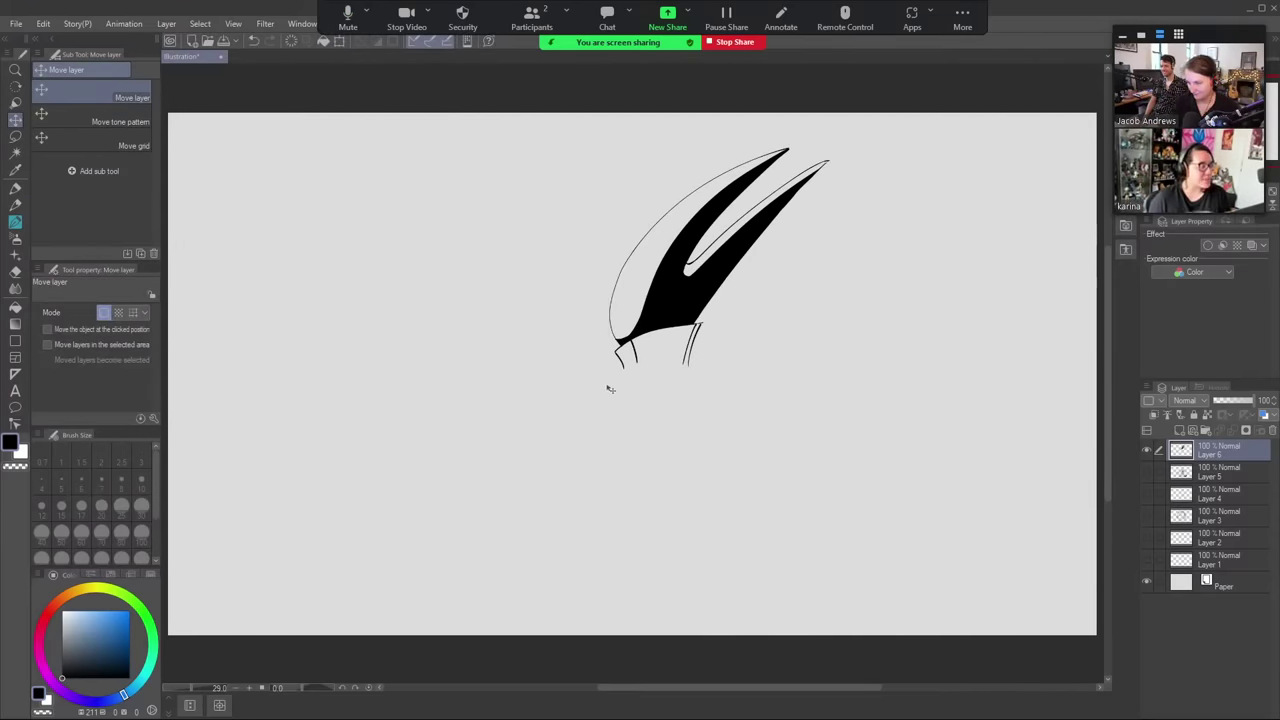
pyautogui.moveTo(669, 285); pyautogui.dragTo(678, 290)
pyautogui.click(336, 42)
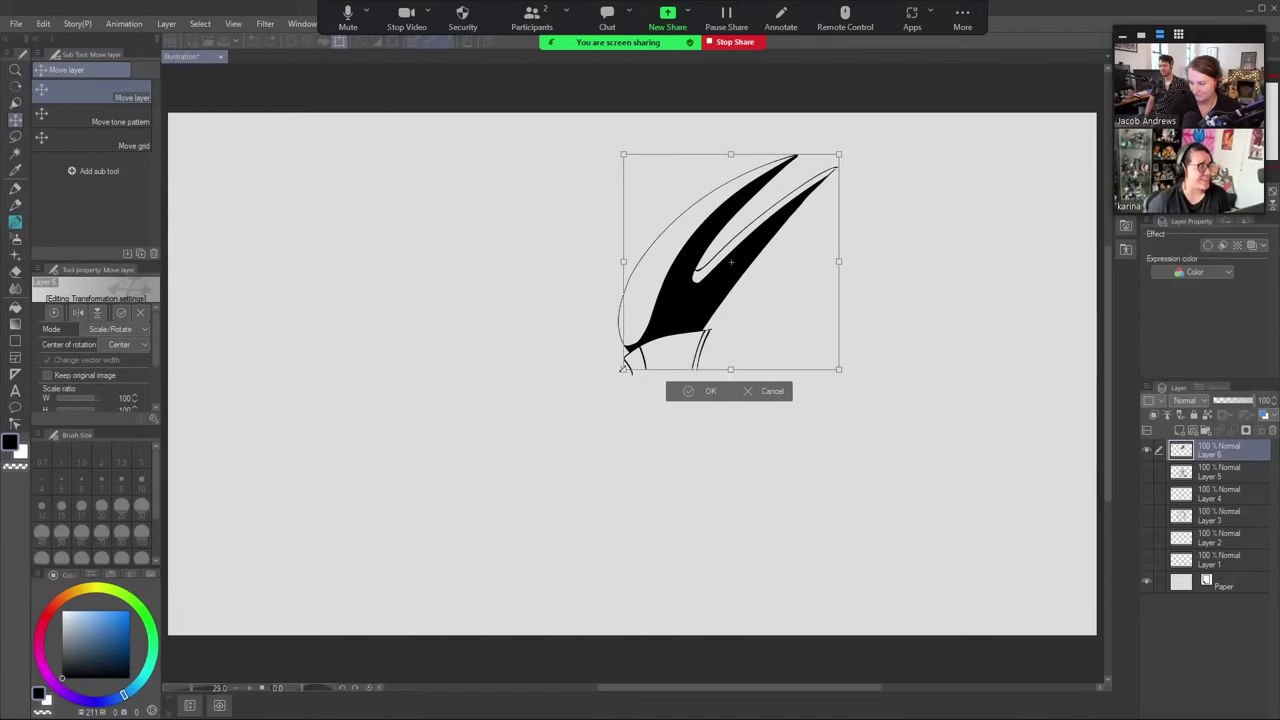
pyautogui.moveTo(624, 368); pyautogui.dragTo(666, 328)
pyautogui.moveTo(732, 272); pyautogui.dragTo(727, 291)
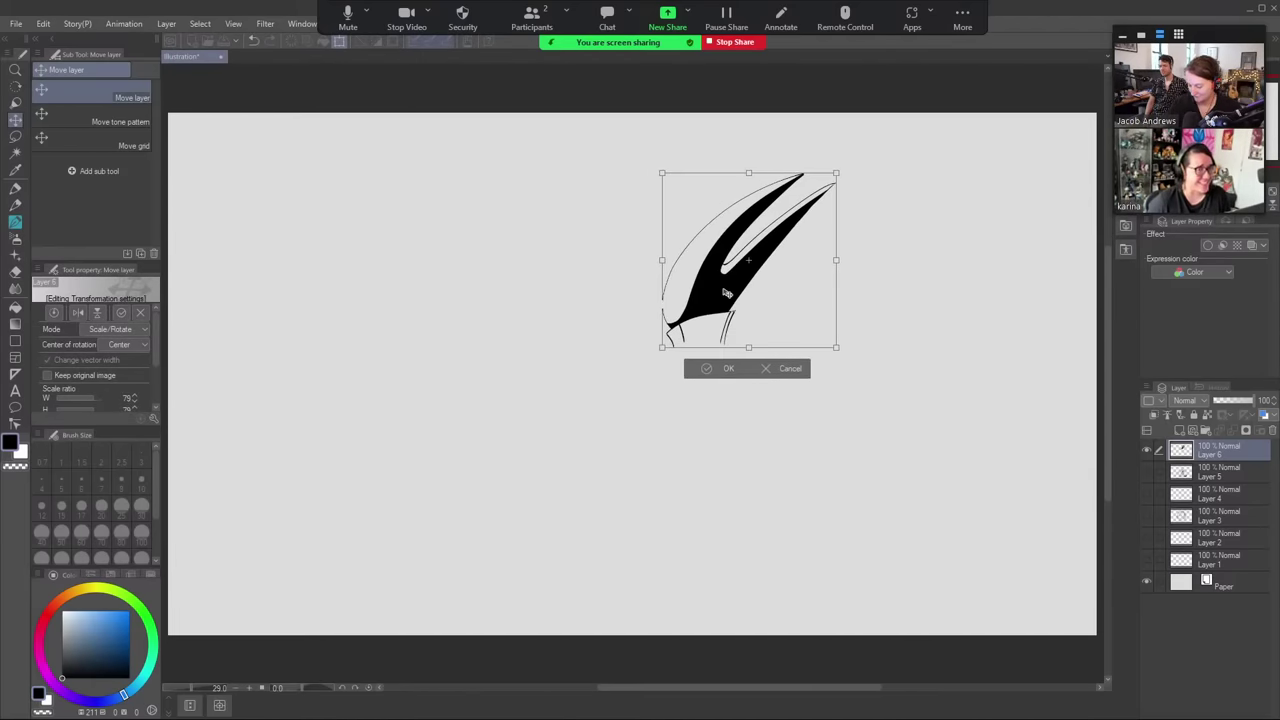
# - Lengthen the left tick below the base into a diagonal and draw a long, nearly vertical edge down from it, undoing the slanted attempt
pyautogui.press('e')
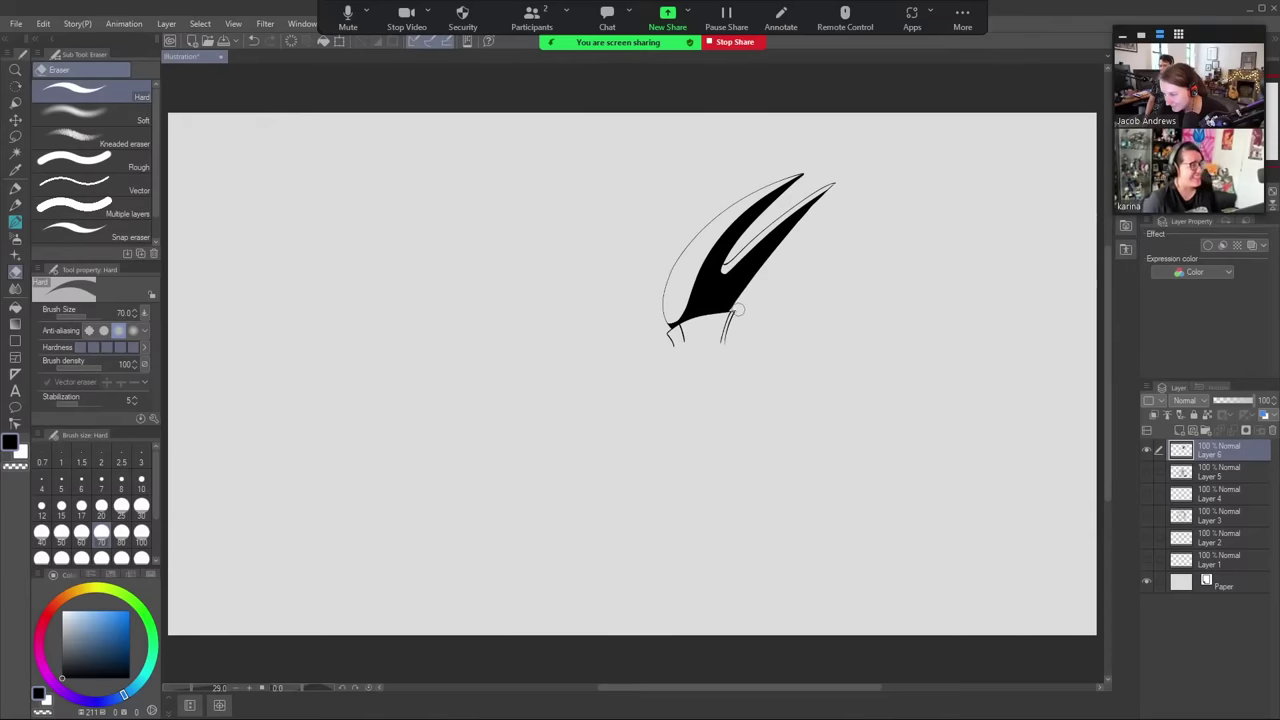
pyautogui.press('p')
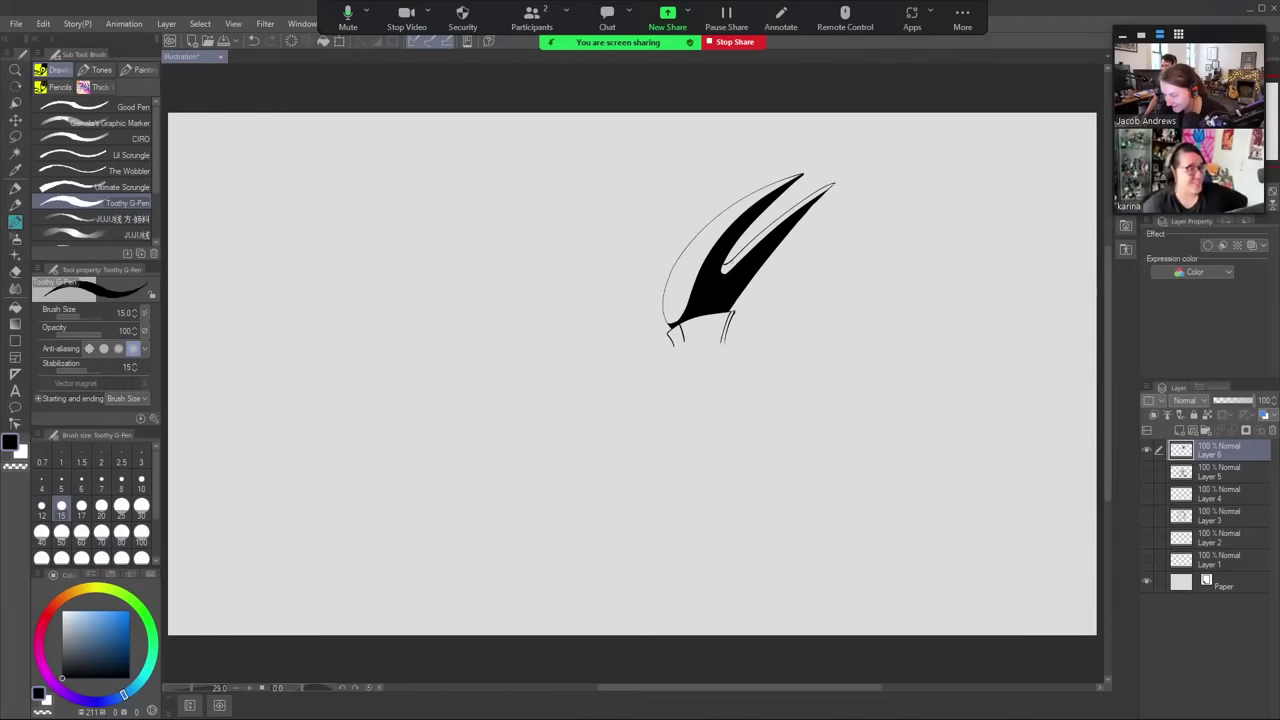
pyautogui.moveTo(670, 337); pyautogui.dragTo(694, 363)
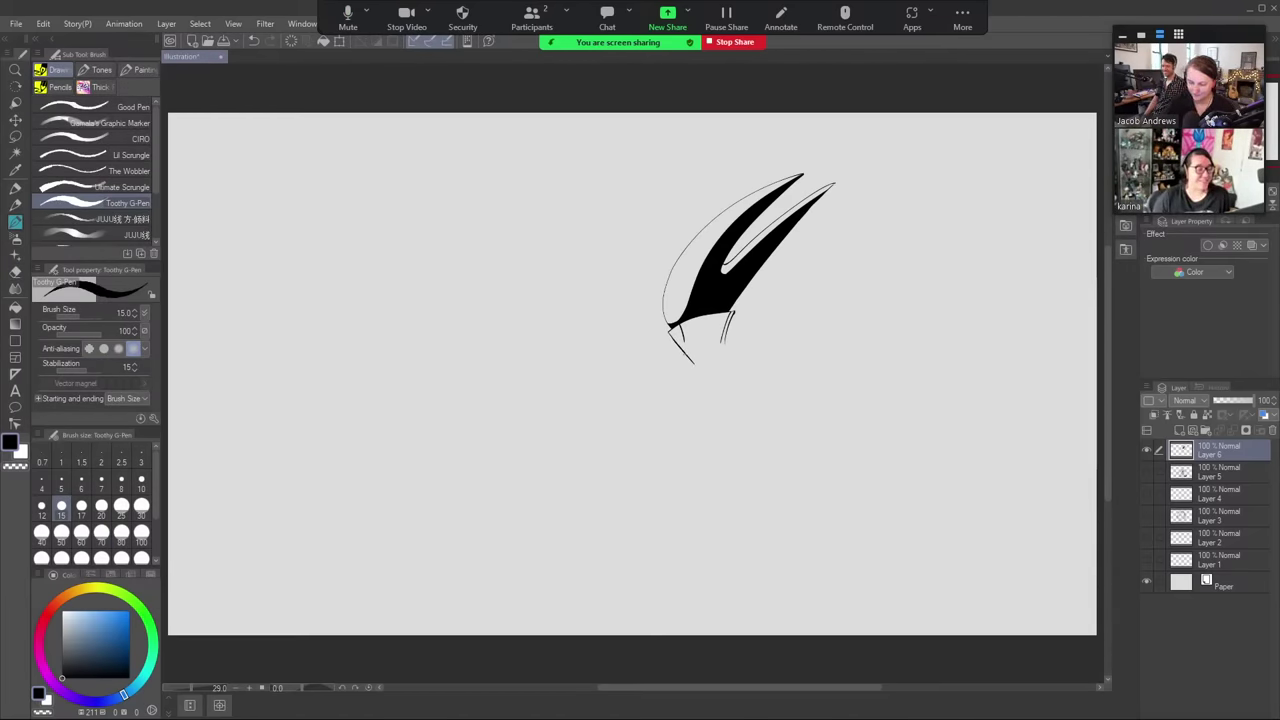
pyautogui.moveTo(683, 354)
pyautogui.mouseDown()
pyautogui.moveTo(619, 429)
pyautogui.moveTo(588, 502)
pyautogui.mouseUp()
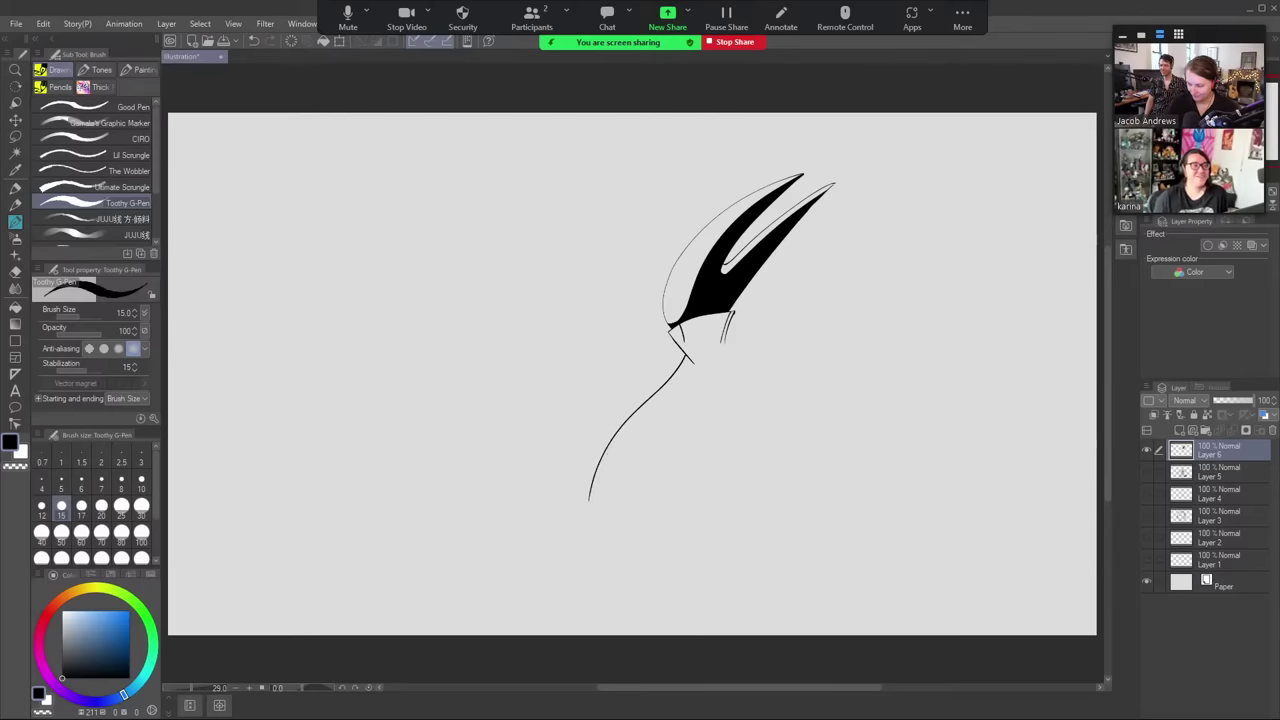
pyautogui.hotkey('ctrl', 'z')
pyautogui.moveTo(684, 352); pyautogui.dragTo(660, 522)
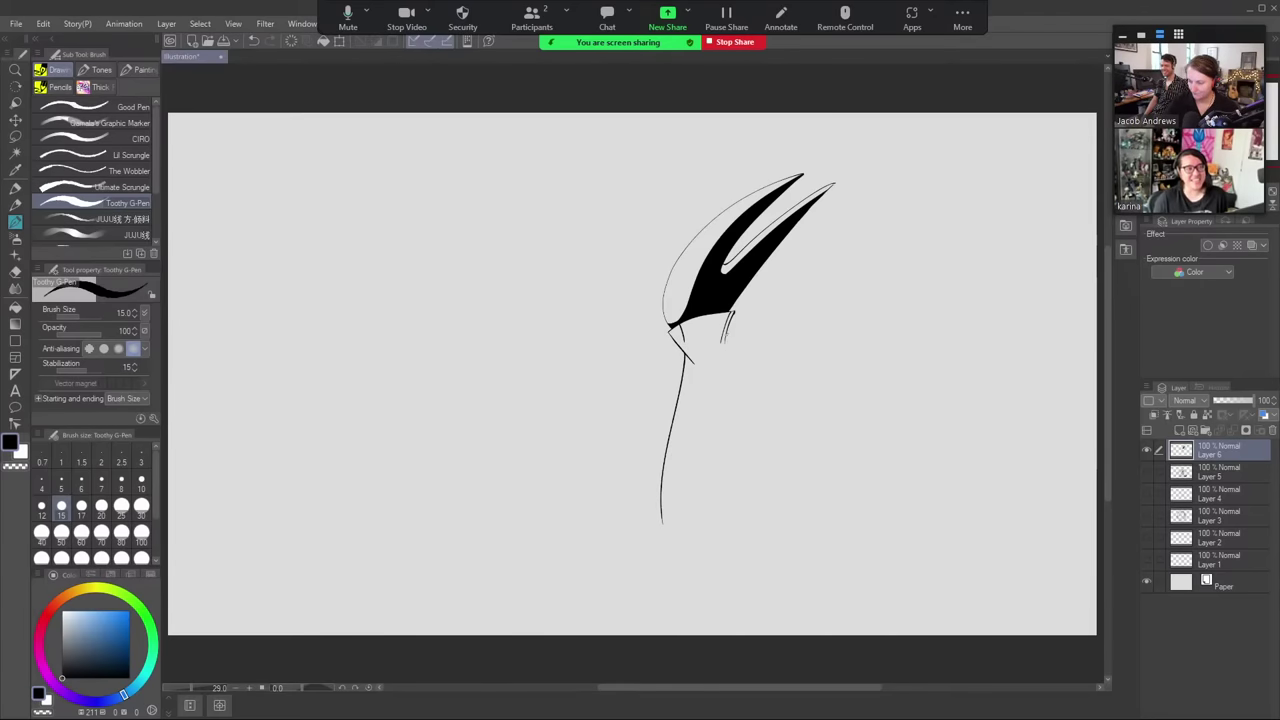
# - Draw the opposite side as a concave curve sweeping outward to a small stepped corner, undoing the unwanted curves and corner strokes
pyautogui.moveTo(725, 342)
pyautogui.mouseDown()
pyautogui.moveTo(822, 378)
pyautogui.moveTo(860, 404)
pyautogui.mouseUp()
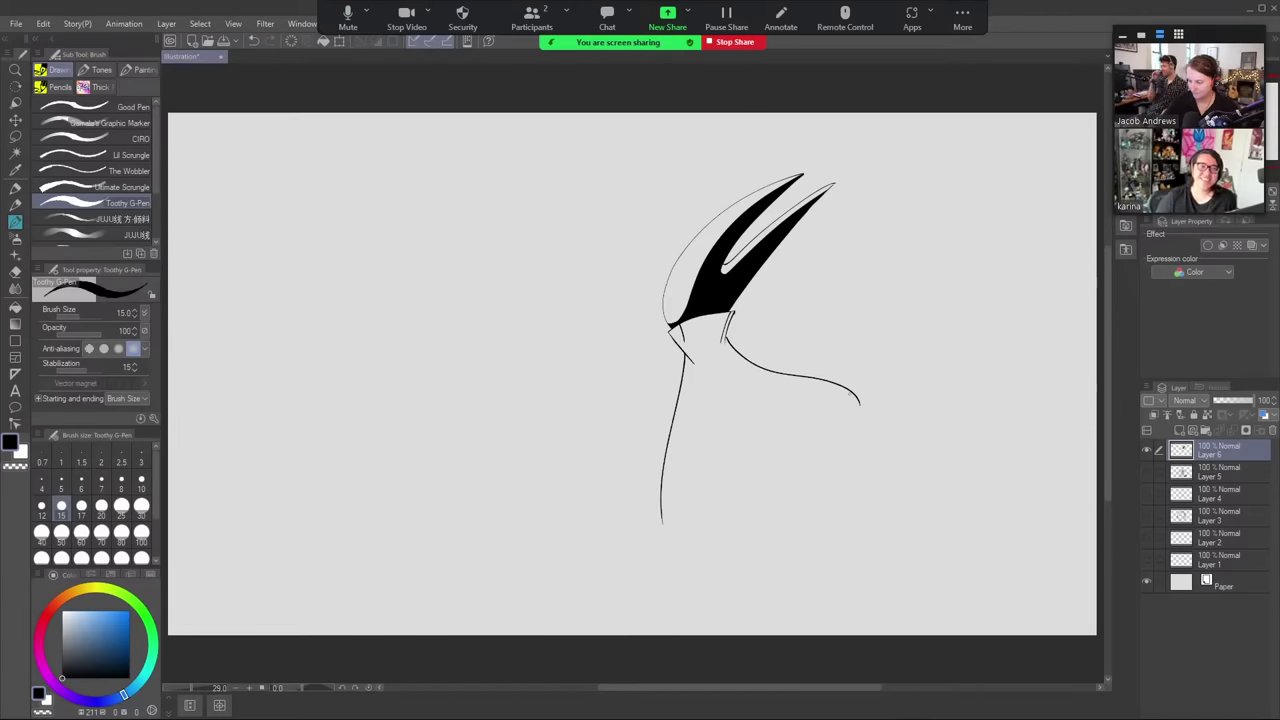
pyautogui.hotkey('ctrl', 'z')
pyautogui.moveTo(726, 336); pyautogui.dragTo(860, 382)
pyautogui.hotkey('ctrl', 'z')
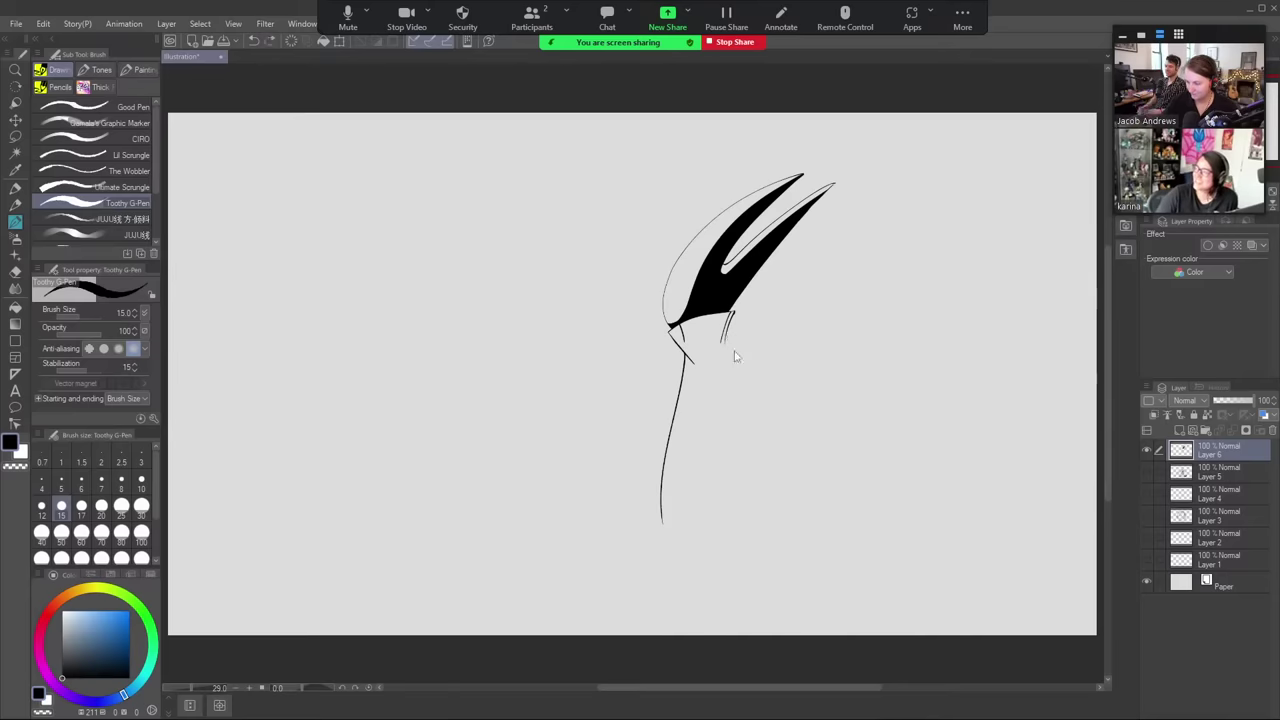
pyautogui.moveTo(725, 342)
pyautogui.mouseDown()
pyautogui.moveTo(759, 403)
pyautogui.moveTo(869, 445)
pyautogui.moveTo(840, 480)
pyautogui.moveTo(884, 471)
pyautogui.moveTo(838, 516)
pyautogui.mouseUp()
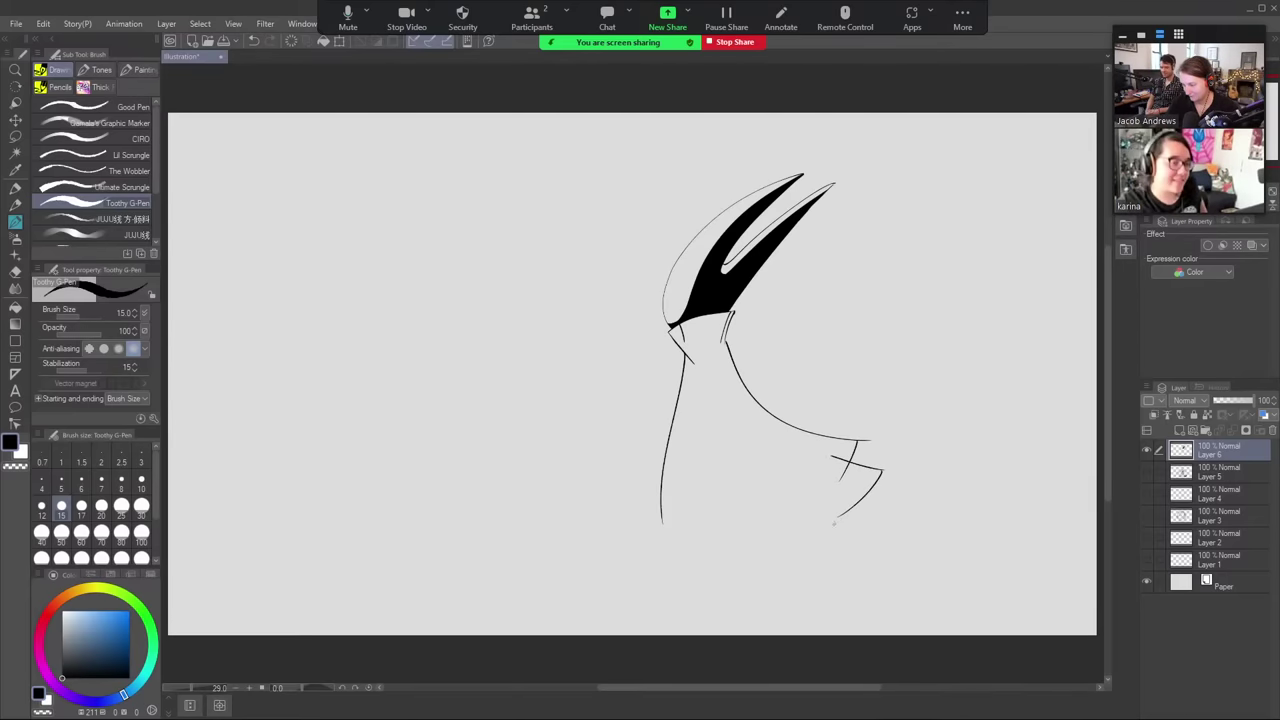
pyautogui.hotkey('ctrl', 'z')
pyautogui.hotkey('ctrl', 'z')
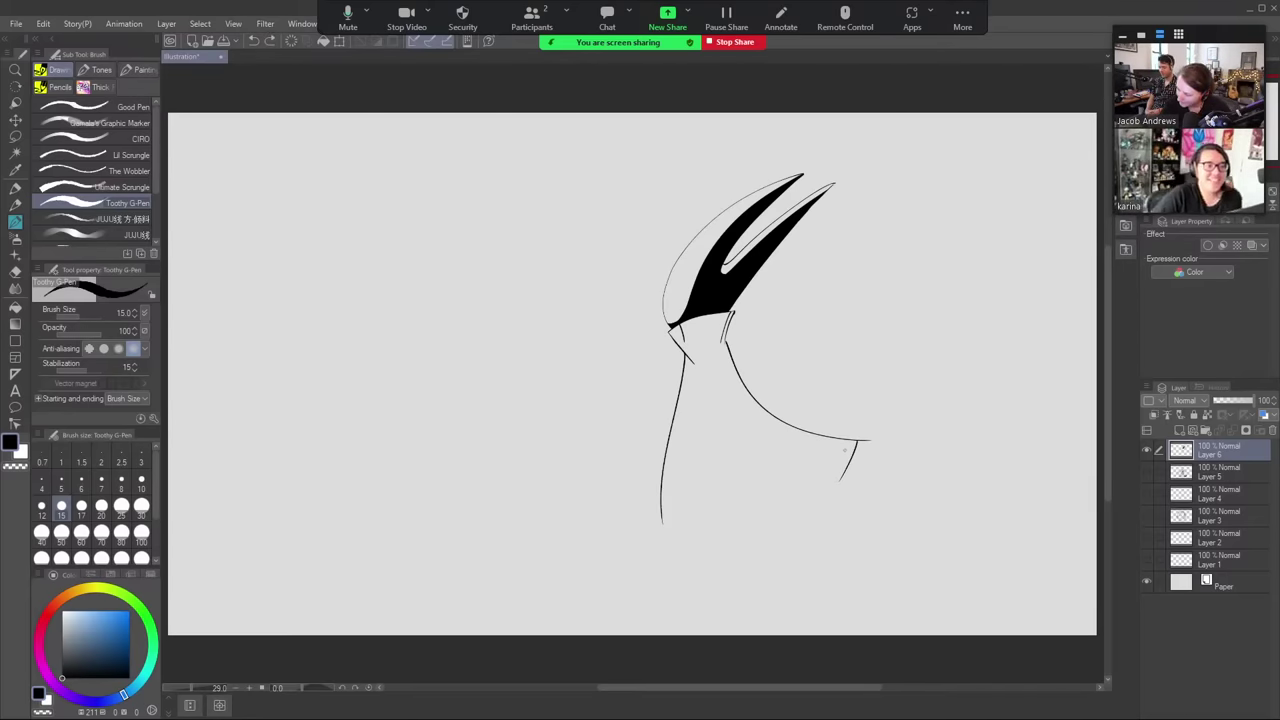
pyautogui.moveTo(845, 455)
pyautogui.mouseDown()
pyautogui.moveTo(842, 483)
pyautogui.moveTo(860, 490)
pyautogui.moveTo(792, 530)
pyautogui.mouseUp()
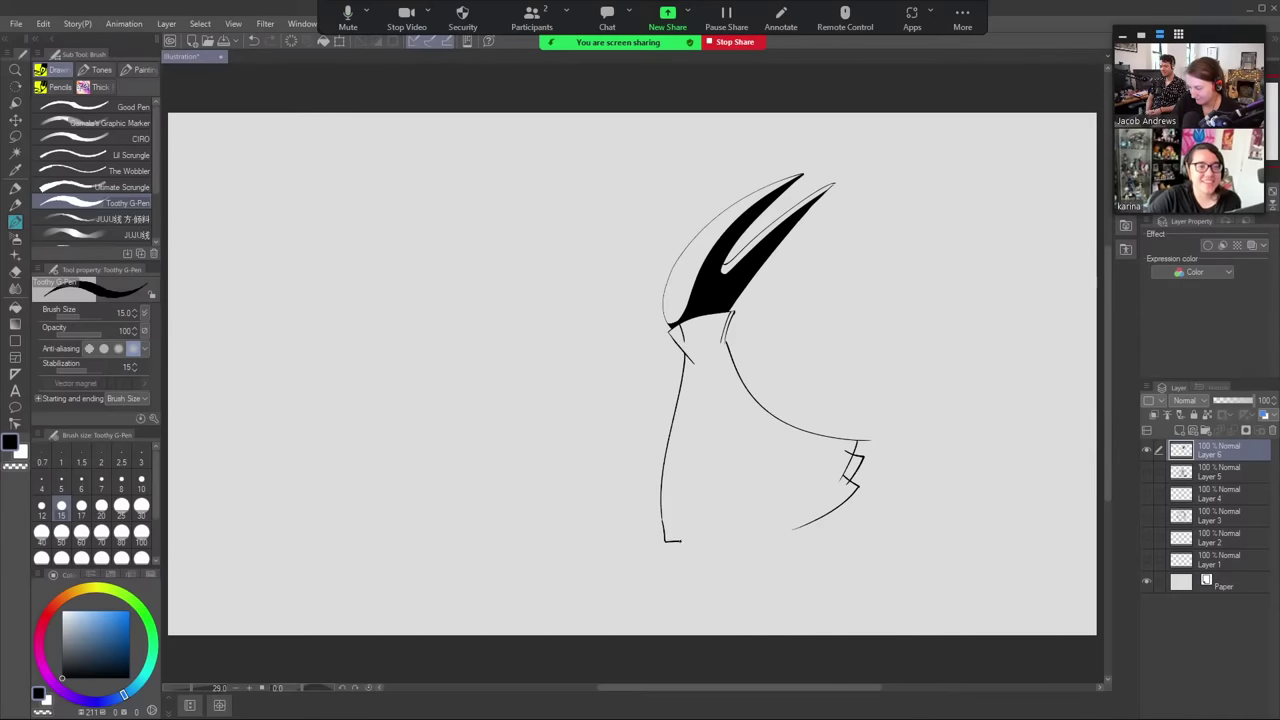
# - Close the shape with a curved bottom edge between its corners and trim the overshooting diagonal below the base with the Hard eraser
pyautogui.moveTo(682, 545); pyautogui.dragTo(696, 548)
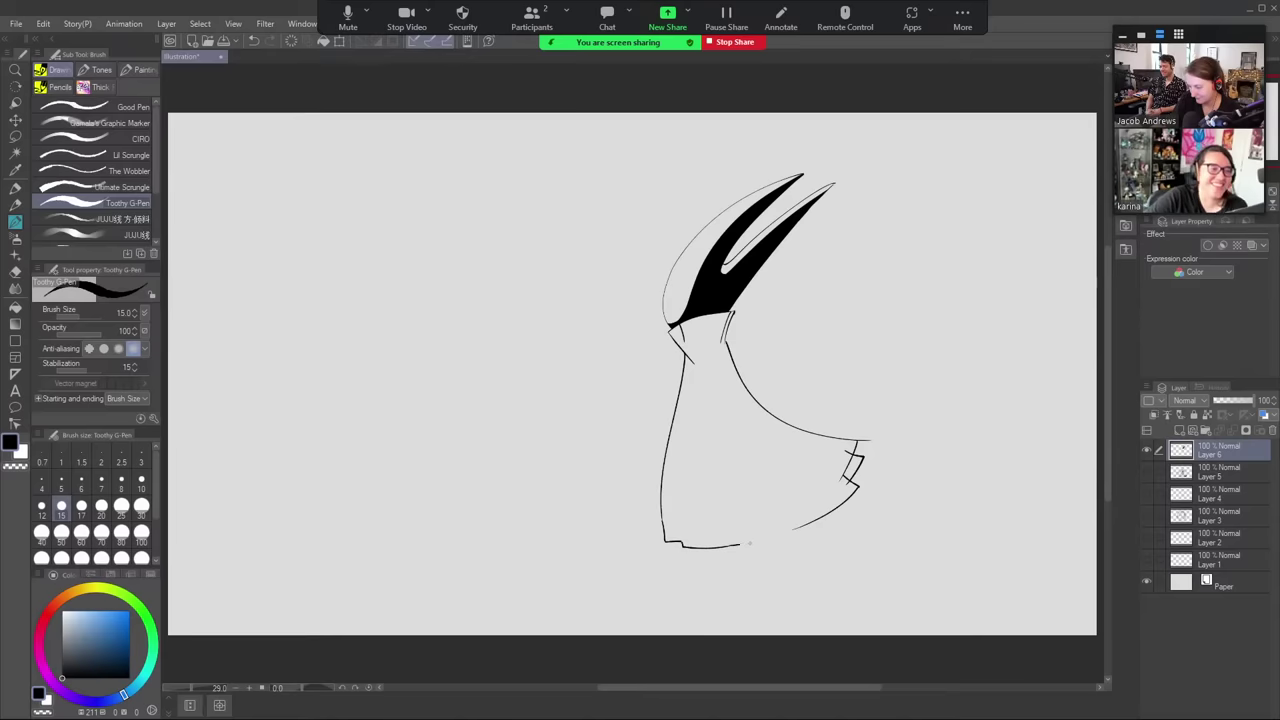
pyautogui.moveTo(735, 546); pyautogui.dragTo(843, 507)
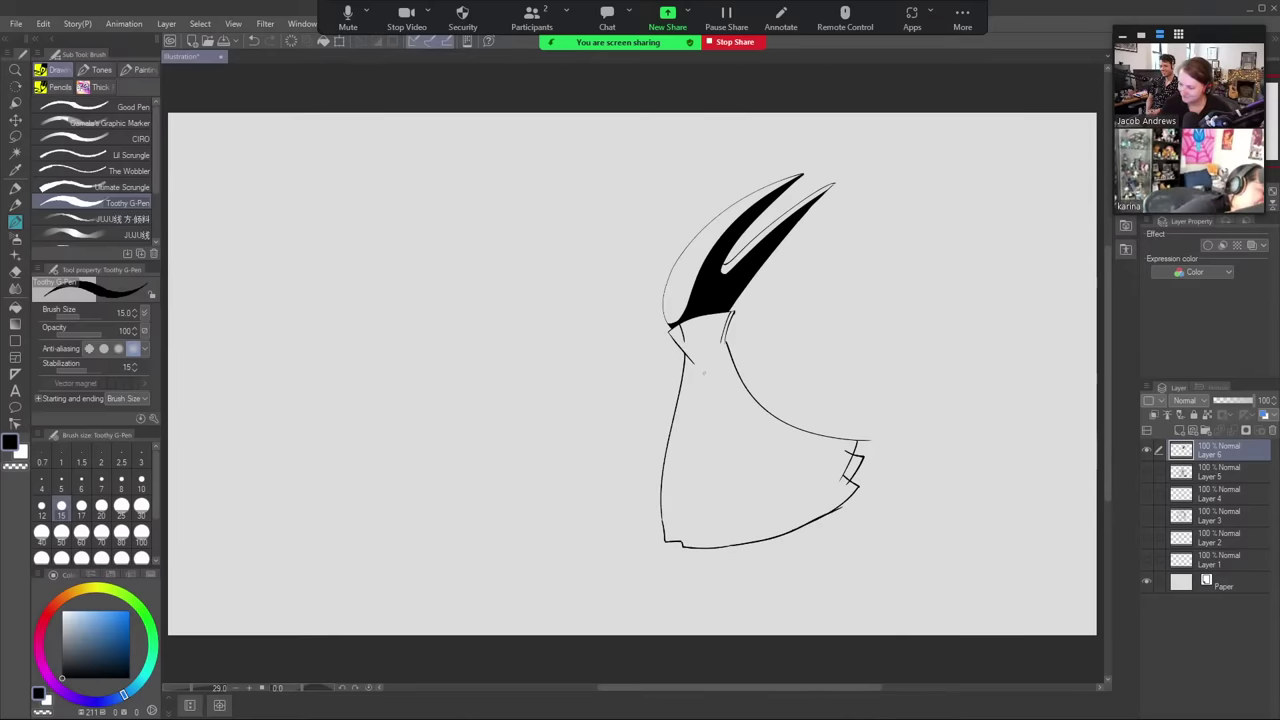
pyautogui.press('e')
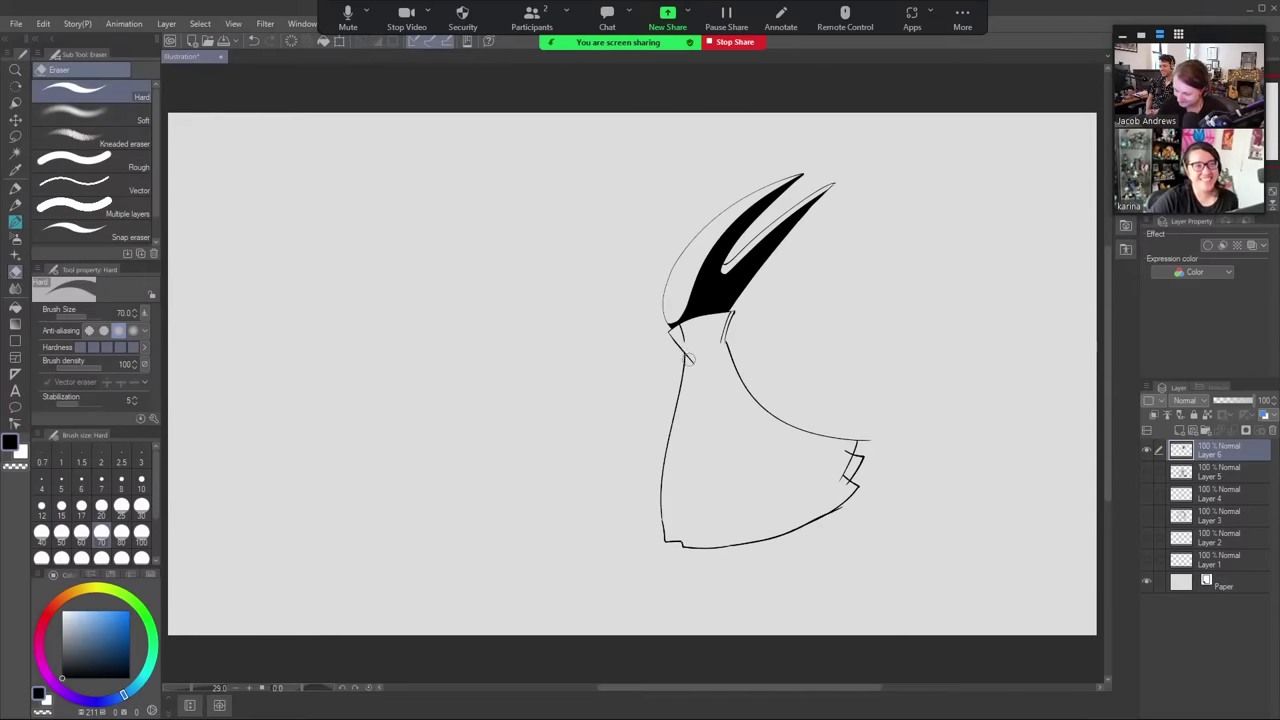
pyautogui.press('p')
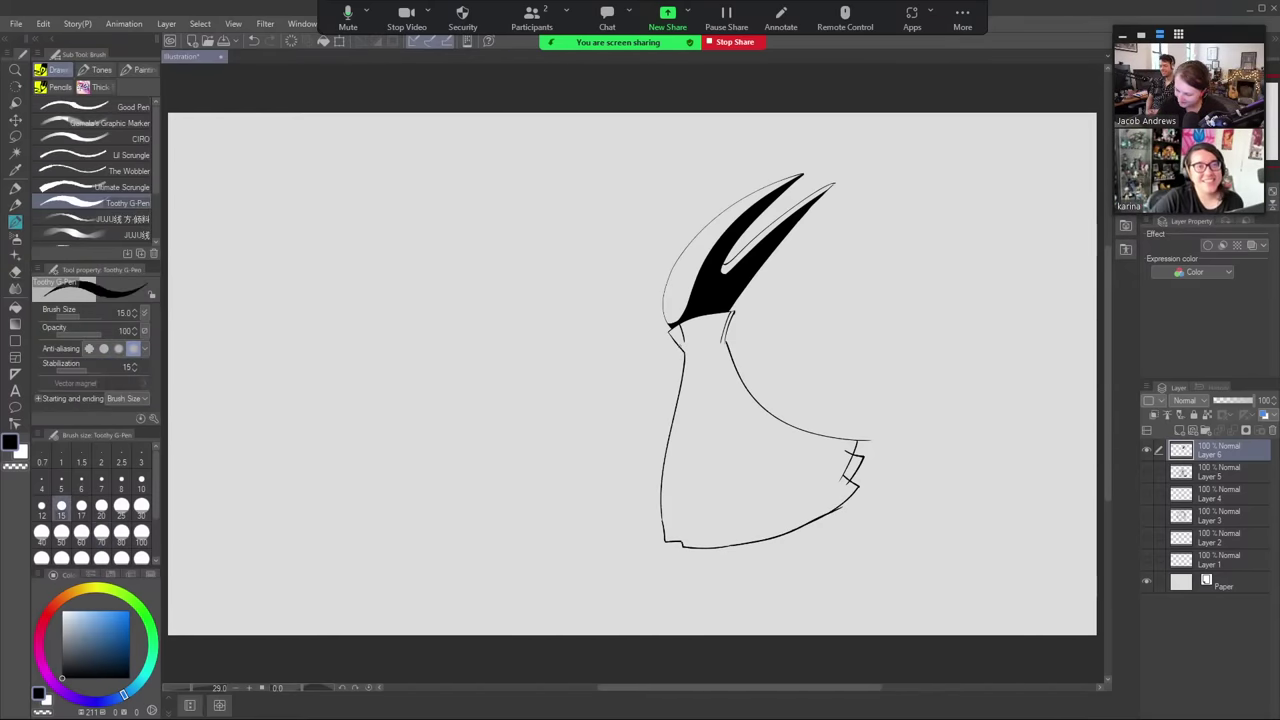
# - Draw an inner line down the cloak's front edge, fill the remaining cloak and neck black, and erase the stray tips at the hem
pyautogui.moveTo(681, 328)
pyautogui.mouseDown()
pyautogui.moveTo(692, 402)
pyautogui.moveTo(676, 540)
pyautogui.mouseUp()
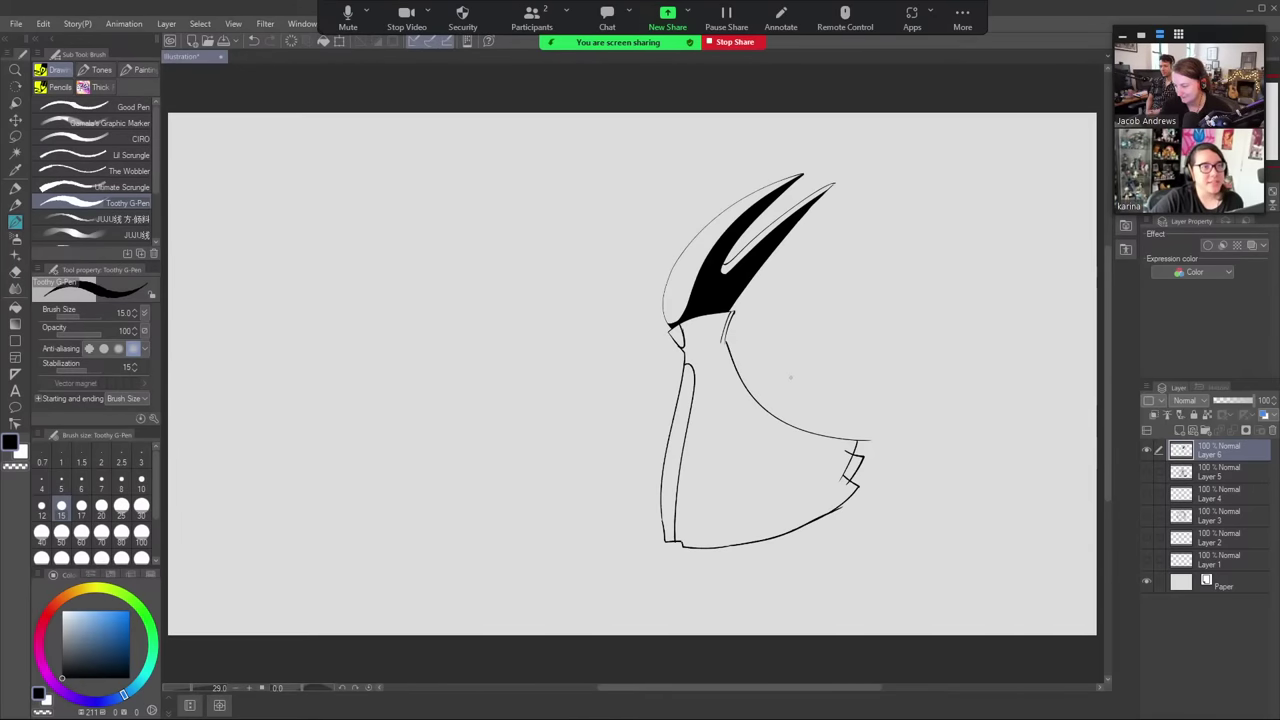
pyautogui.press('g')
pyautogui.click(840, 445)
pyautogui.click(857, 460)
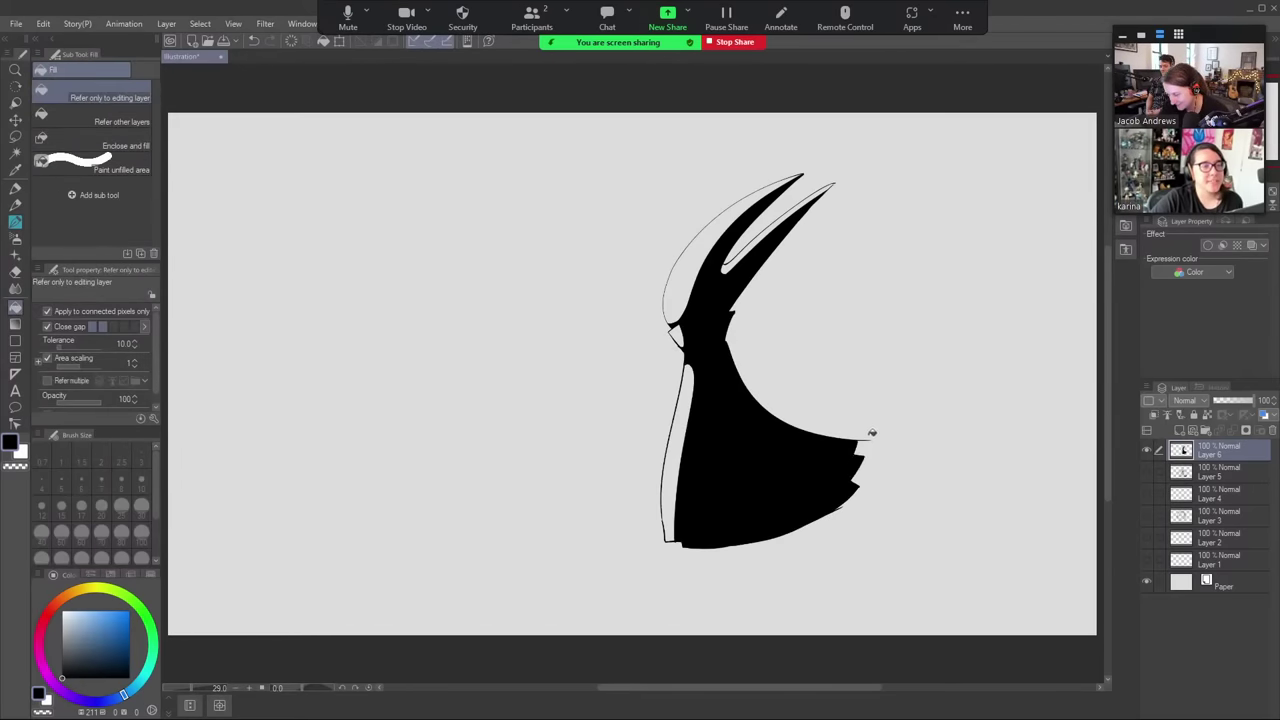
pyautogui.press('e')
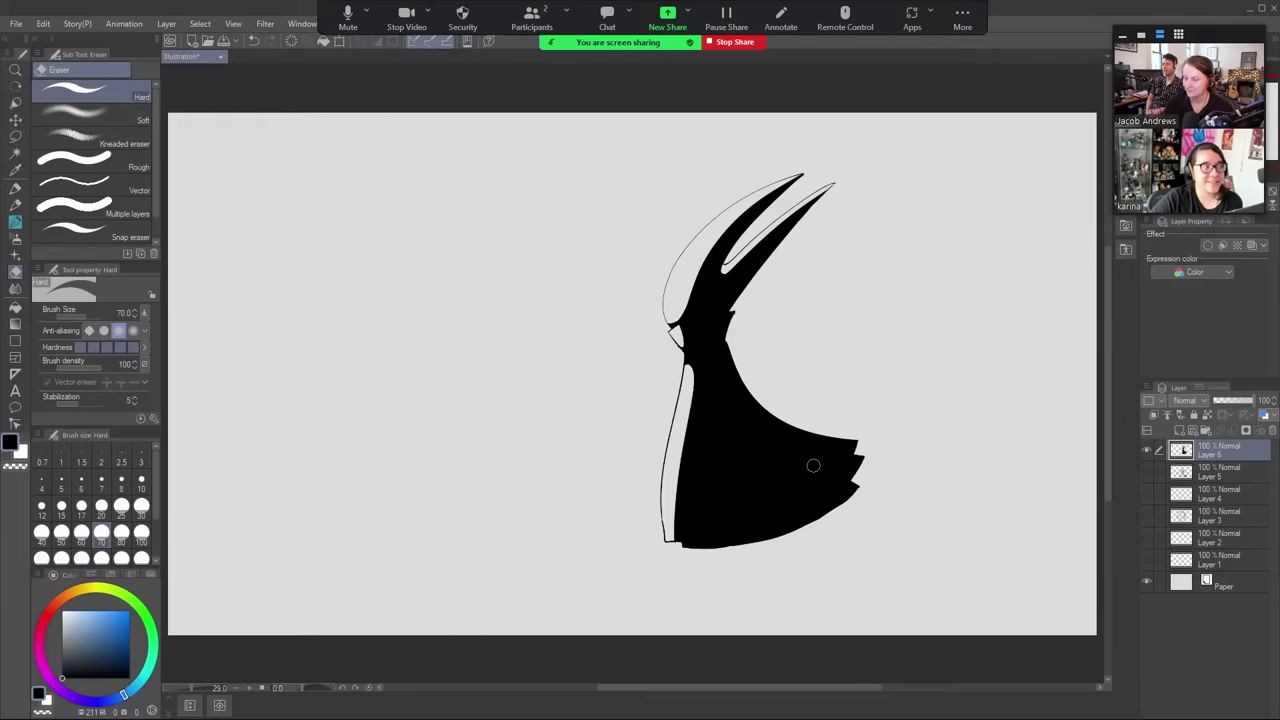
pyautogui.press('p')
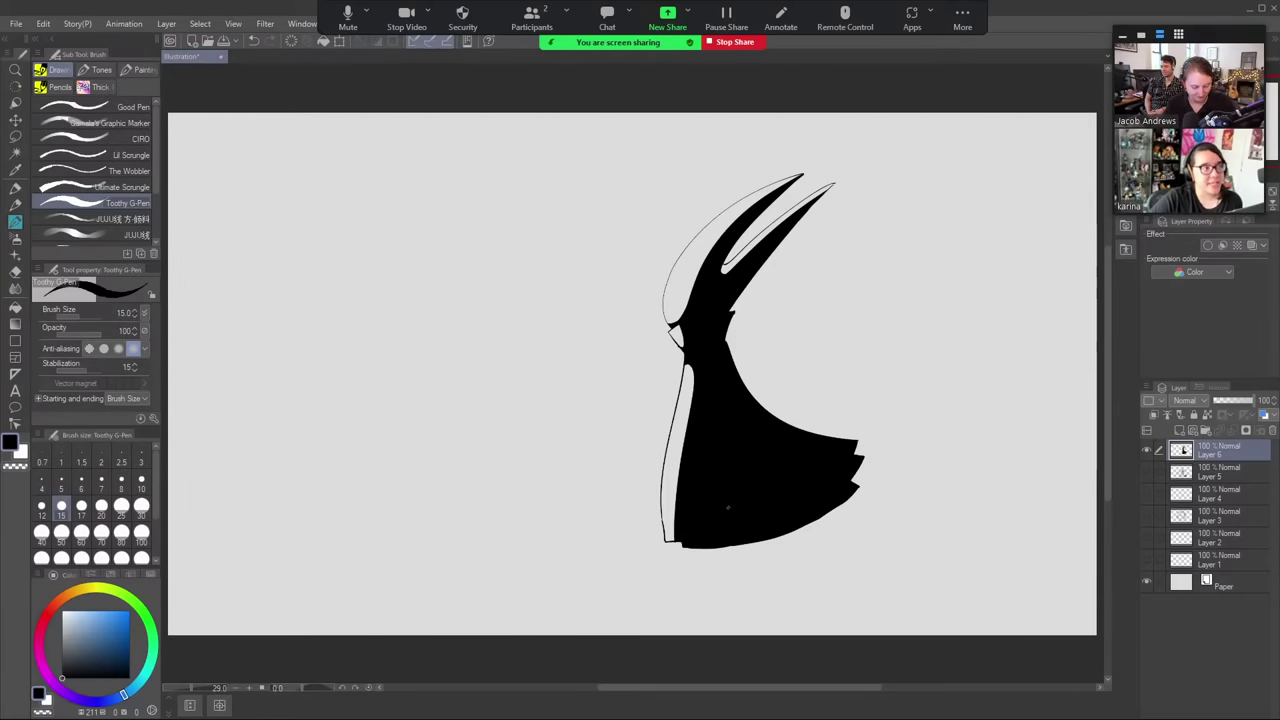
pyautogui.moveTo(714, 548)
pyautogui.mouseDown()
pyautogui.moveTo(739, 625)
pyautogui.moveTo(742, 592)
pyautogui.moveTo(743, 634)
pyautogui.moveTo(752, 545)
pyautogui.mouseUp()
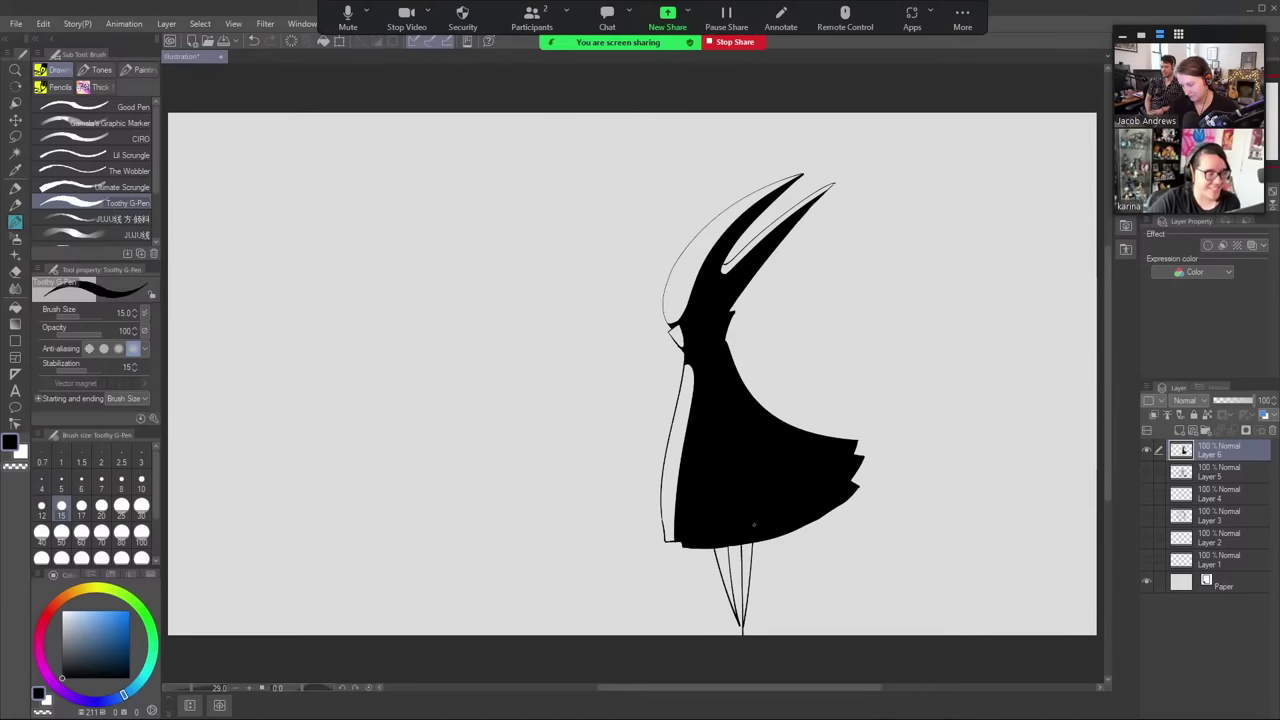
pyautogui.press('e')
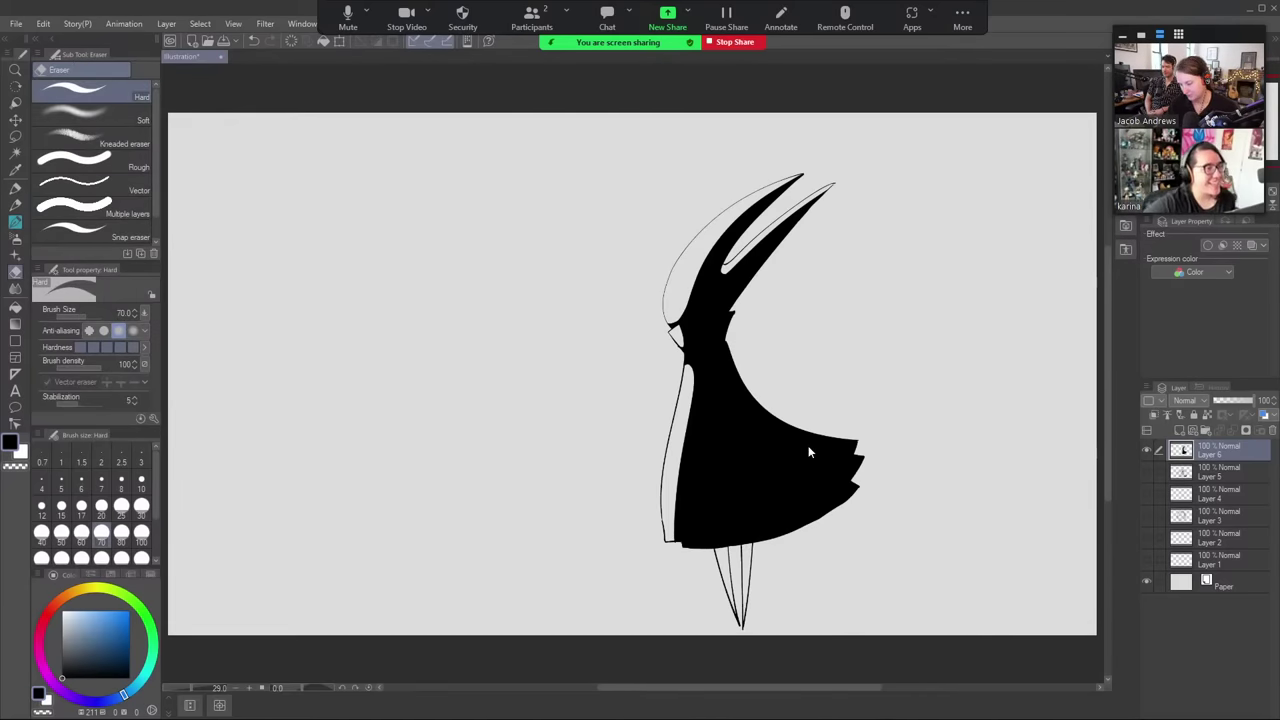
pyautogui.hotkey('ctrl', 'z')
pyautogui.hotkey('ctrl', 'z')
pyautogui.hotkey('ctrl', 'z')
pyautogui.press('p')
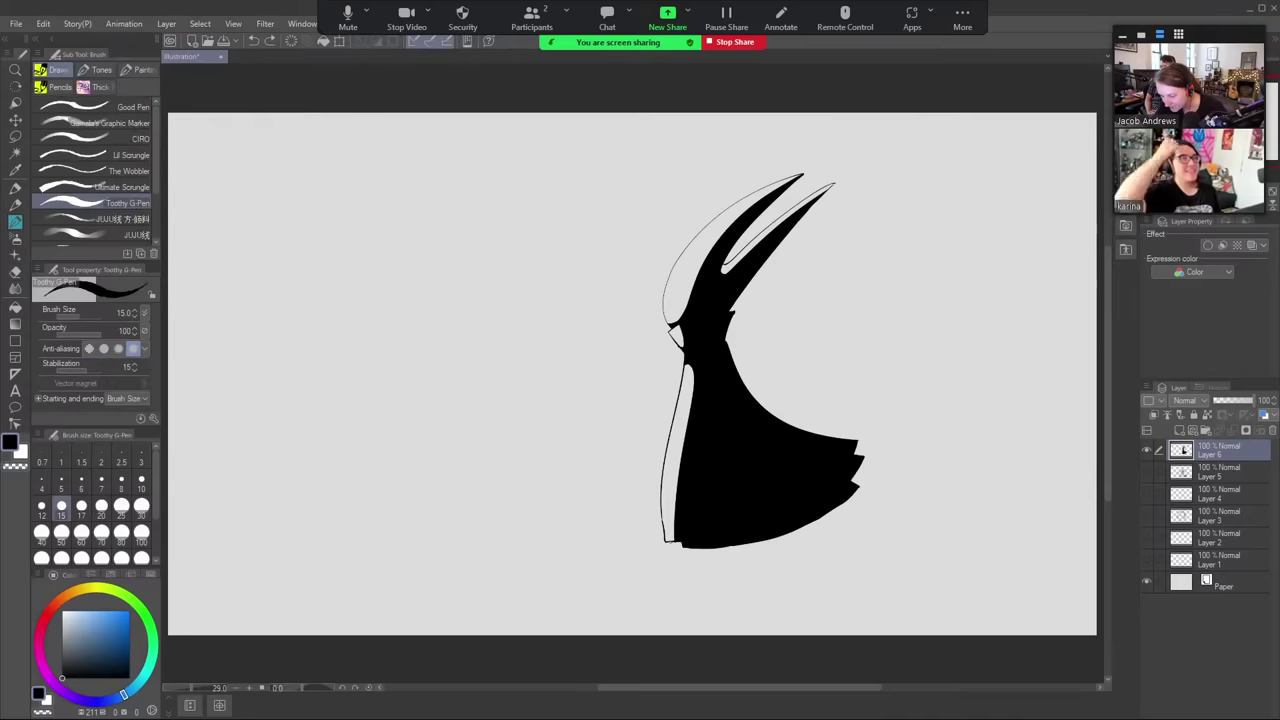
pyautogui.moveTo(668, 545); pyautogui.dragTo(687, 624)
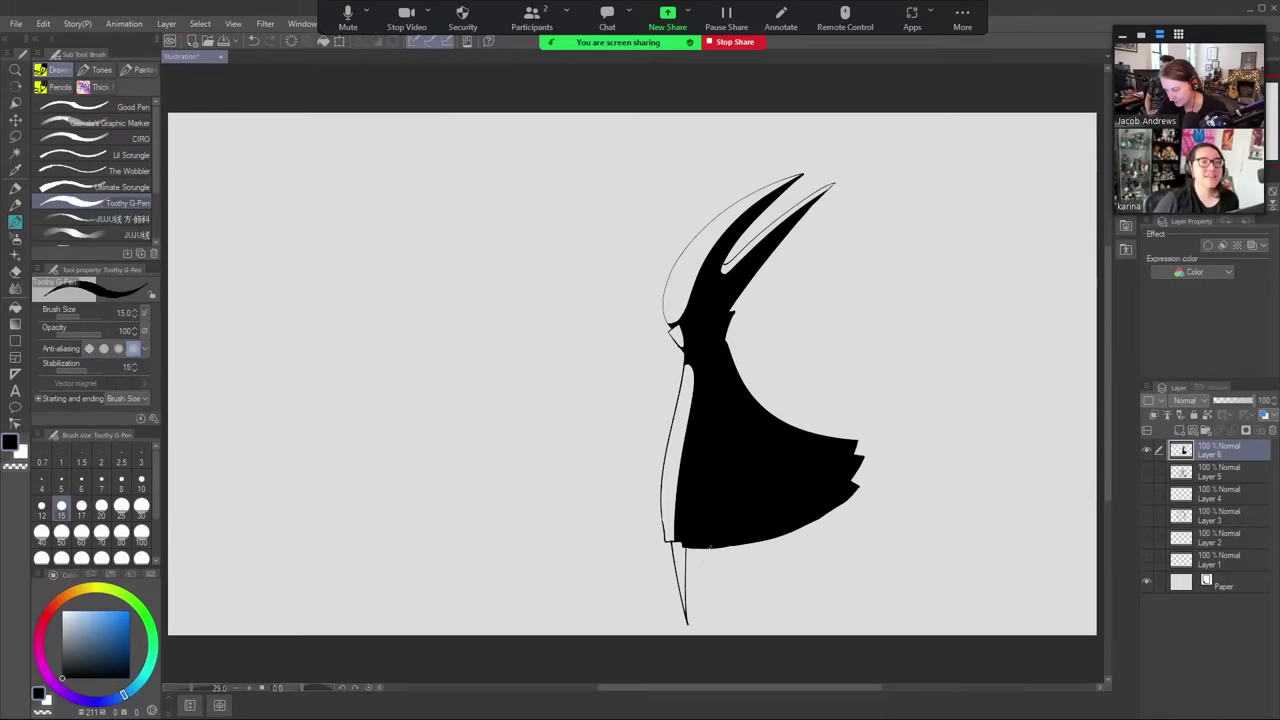
pyautogui.hotkey('ctrl', 'z')
pyautogui.hotkey('ctrl', 'z')
# - Draw two separate, thin legs tapering to points below the cloak's hem and fill them with black
pyautogui.moveTo(688, 548); pyautogui.dragTo(700, 628)
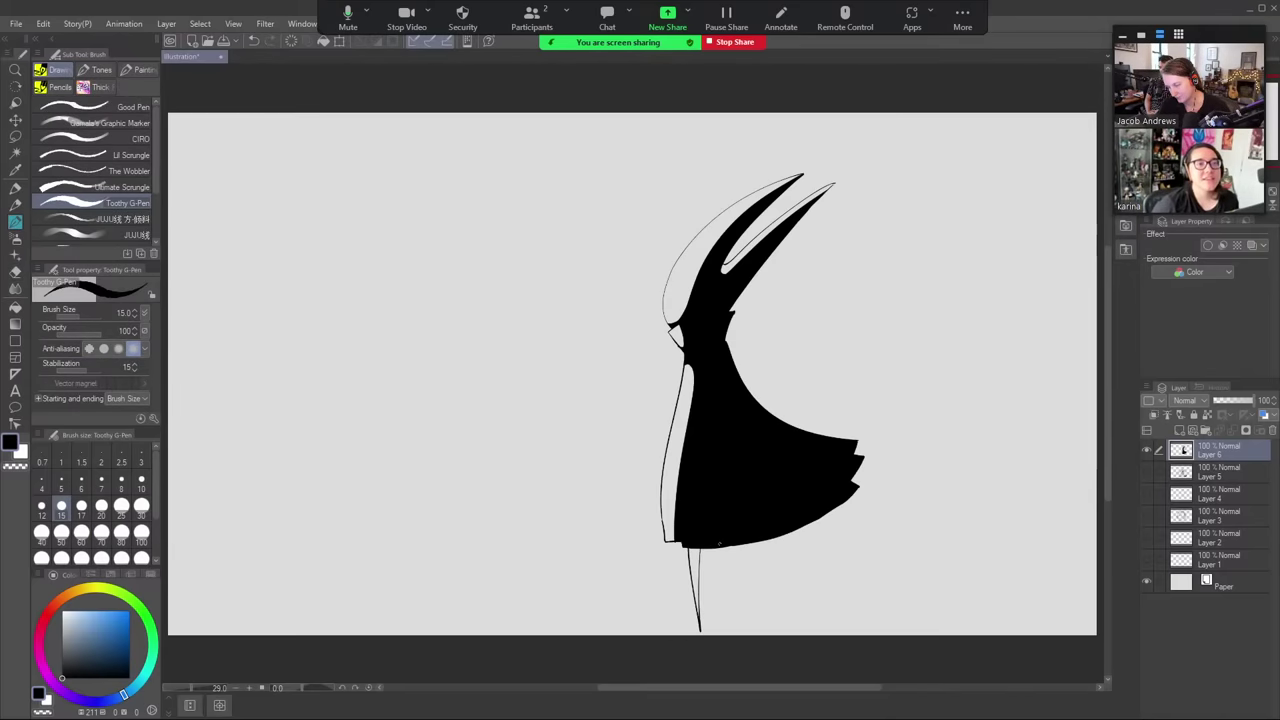
pyautogui.moveTo(719, 546)
pyautogui.mouseDown()
pyautogui.moveTo(713, 632)
pyautogui.moveTo(727, 547)
pyautogui.mouseUp()
pyautogui.press('g')
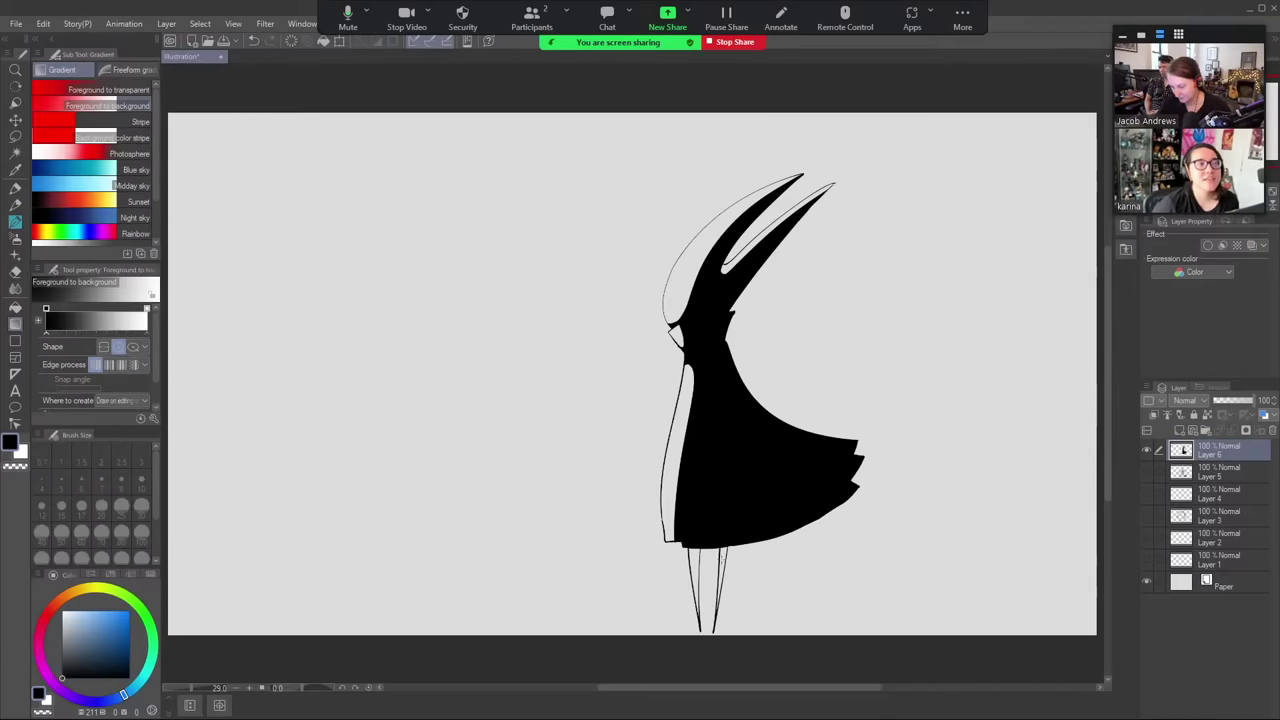
pyautogui.press('g')
pyautogui.press('p')
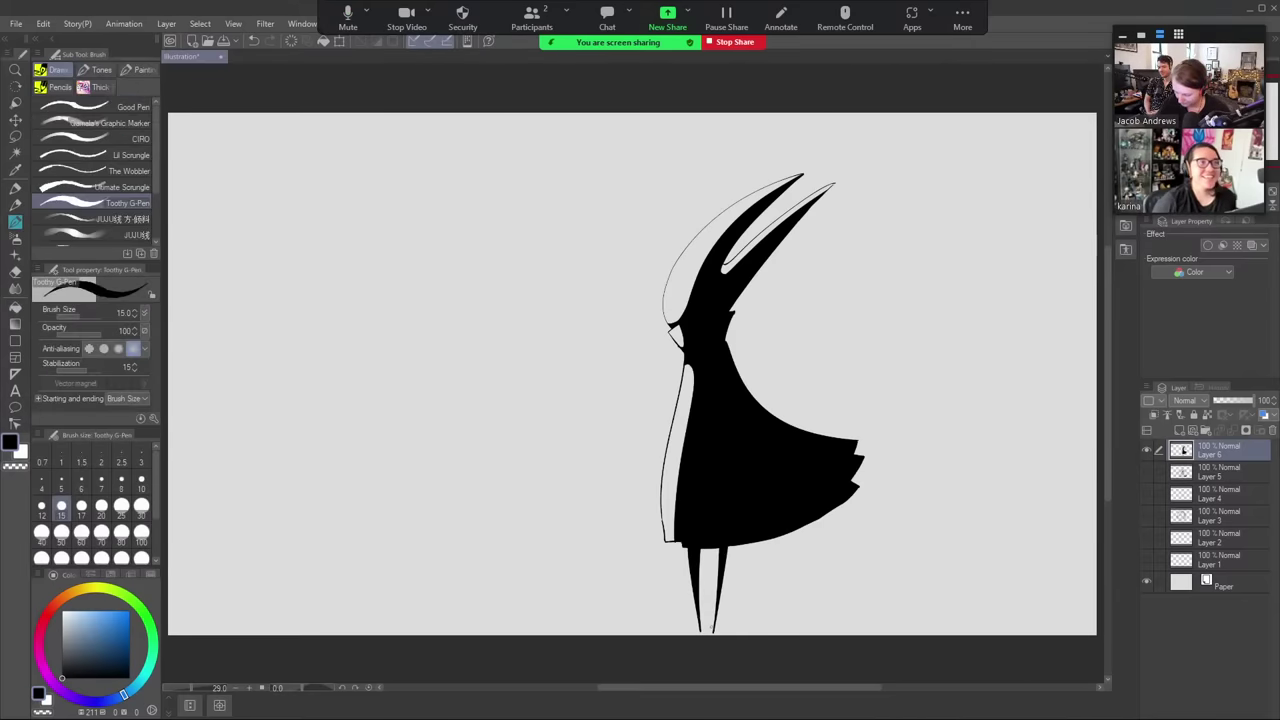
# - Clean up the legs' inner edges, fill their remaining gaps black, and move the whole figure slightly up on the canvas
pyautogui.moveTo(713, 632); pyautogui.dragTo(717, 549)
pyautogui.press('g')
pyautogui.press('g')
pyautogui.click(718, 558)
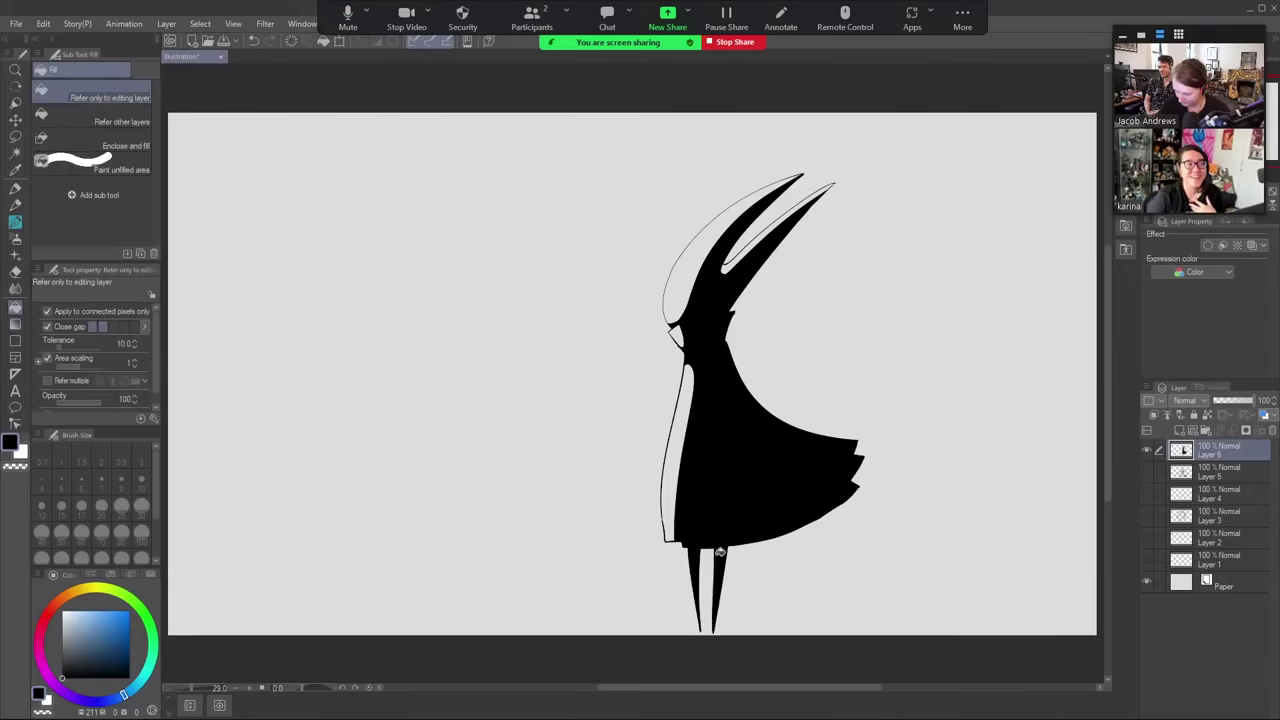
pyautogui.press('p')
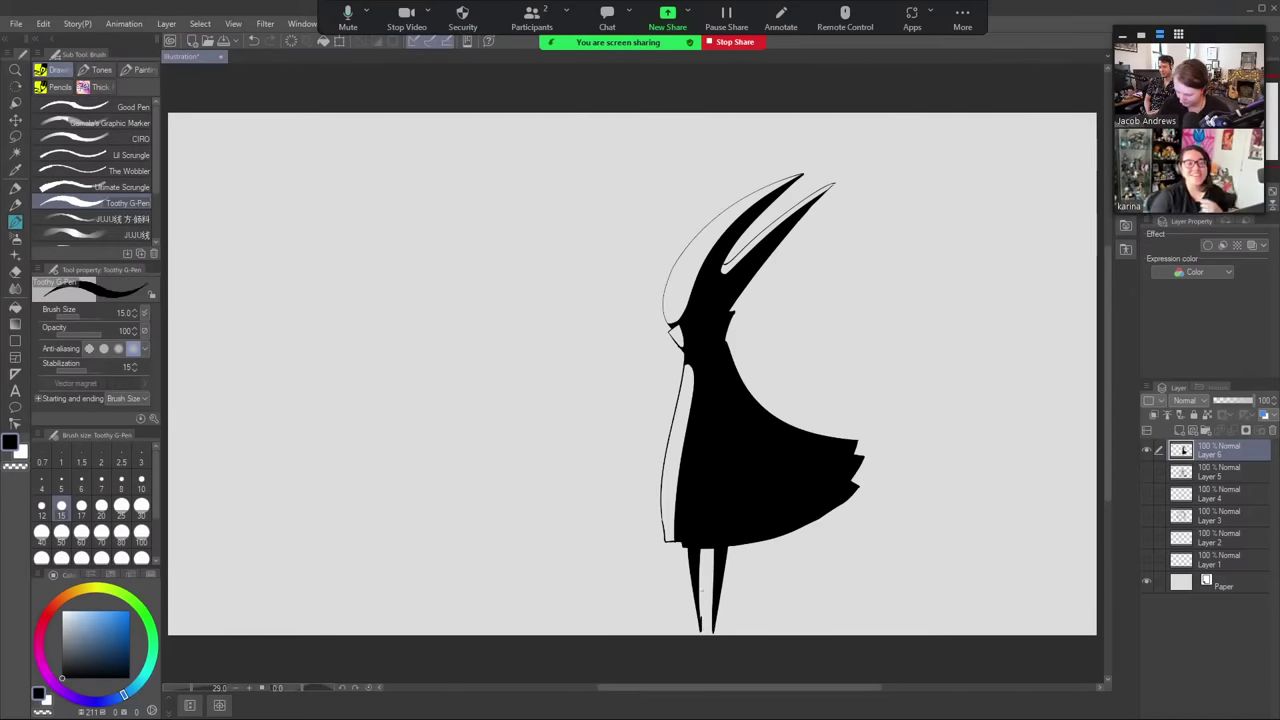
pyautogui.press('g')
pyautogui.press('g')
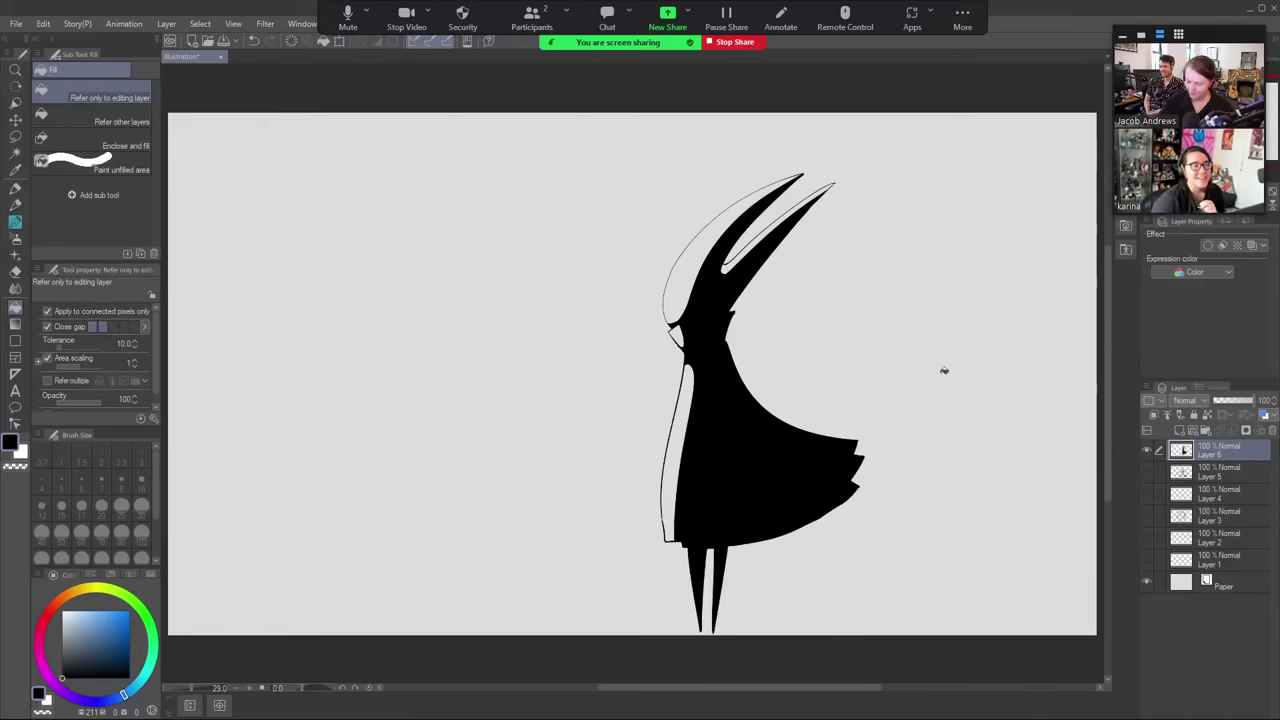
pyautogui.press('k')
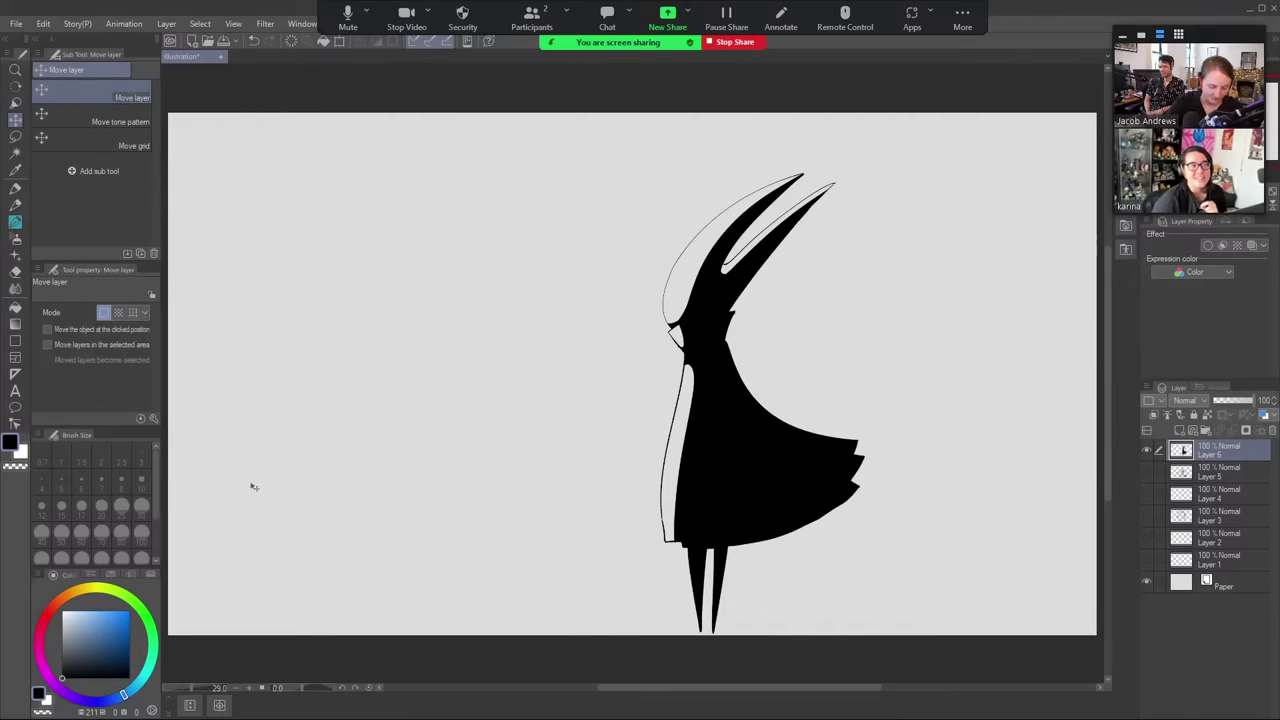
pyautogui.moveTo(773, 452); pyautogui.dragTo(759, 440)
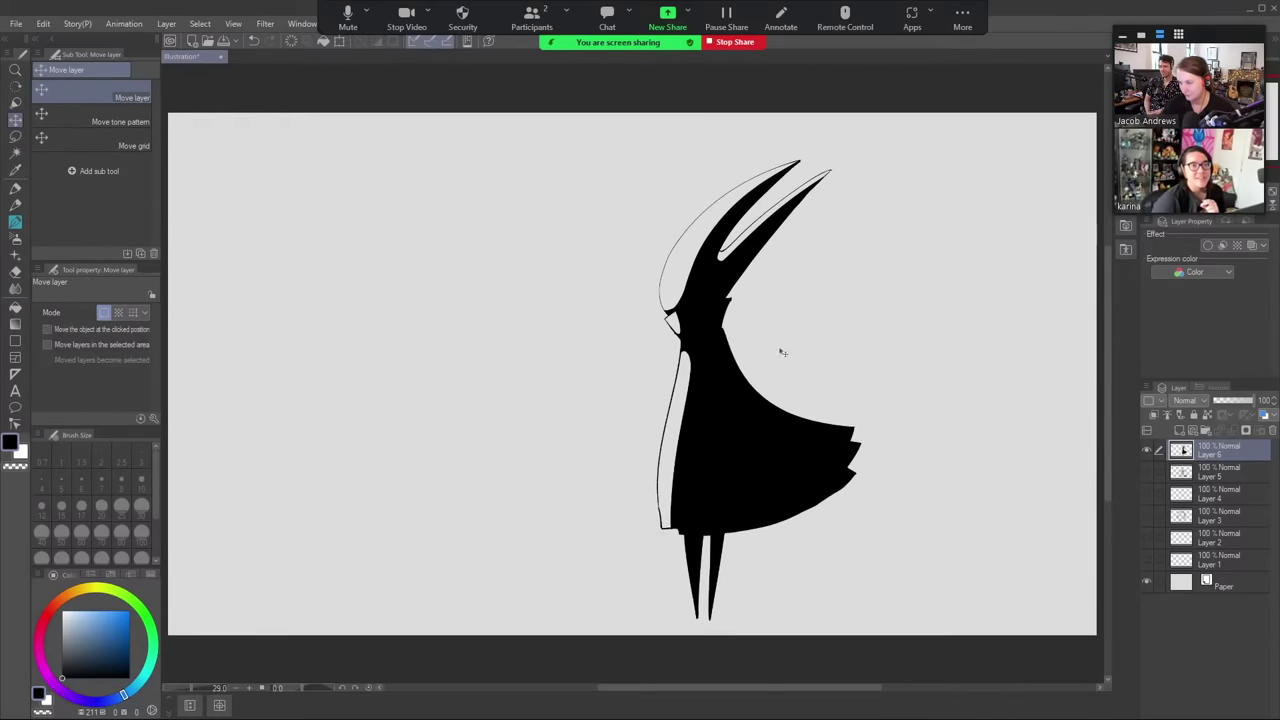
# - Draw a ringed round pommel behind the cloak, connect it to the back with a narrow diagonal shaft, and shade the ring black
pyautogui.press('b')
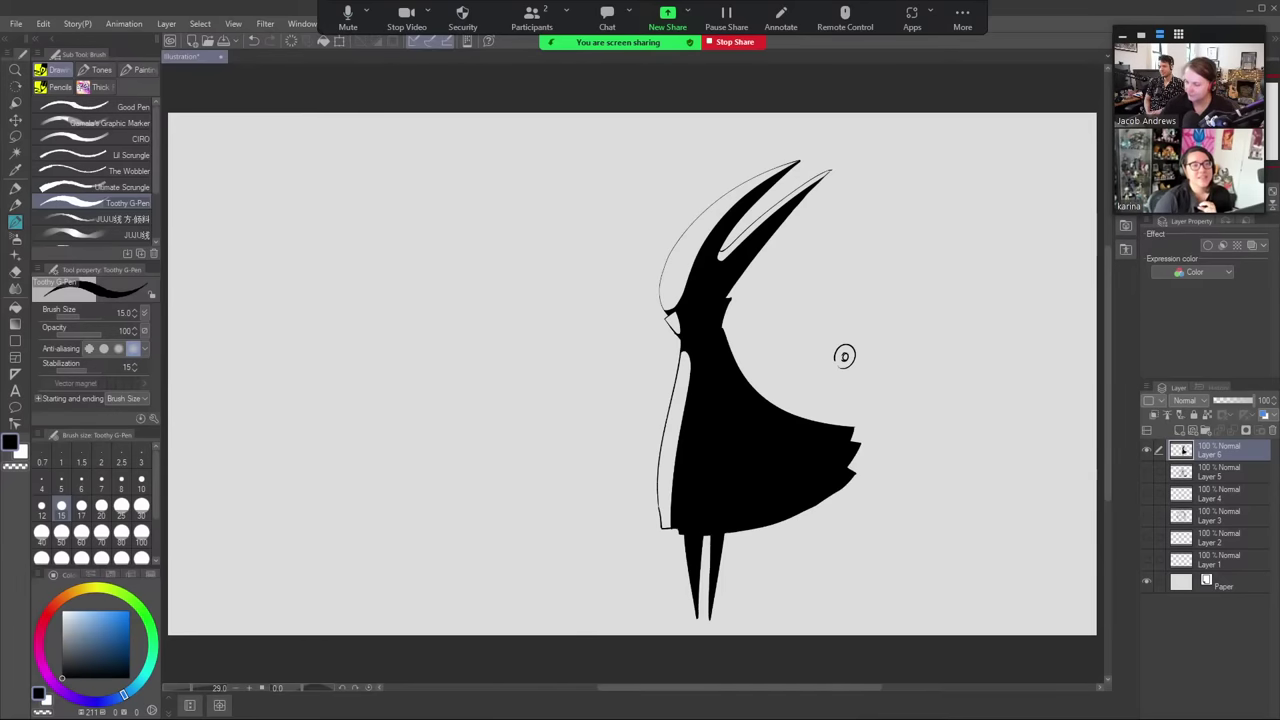
pyautogui.moveTo(831, 367)
pyautogui.mouseDown()
pyautogui.moveTo(738, 450)
pyautogui.moveTo(794, 414)
pyautogui.mouseUp()
pyautogui.hotkey('ctrl', 'z')
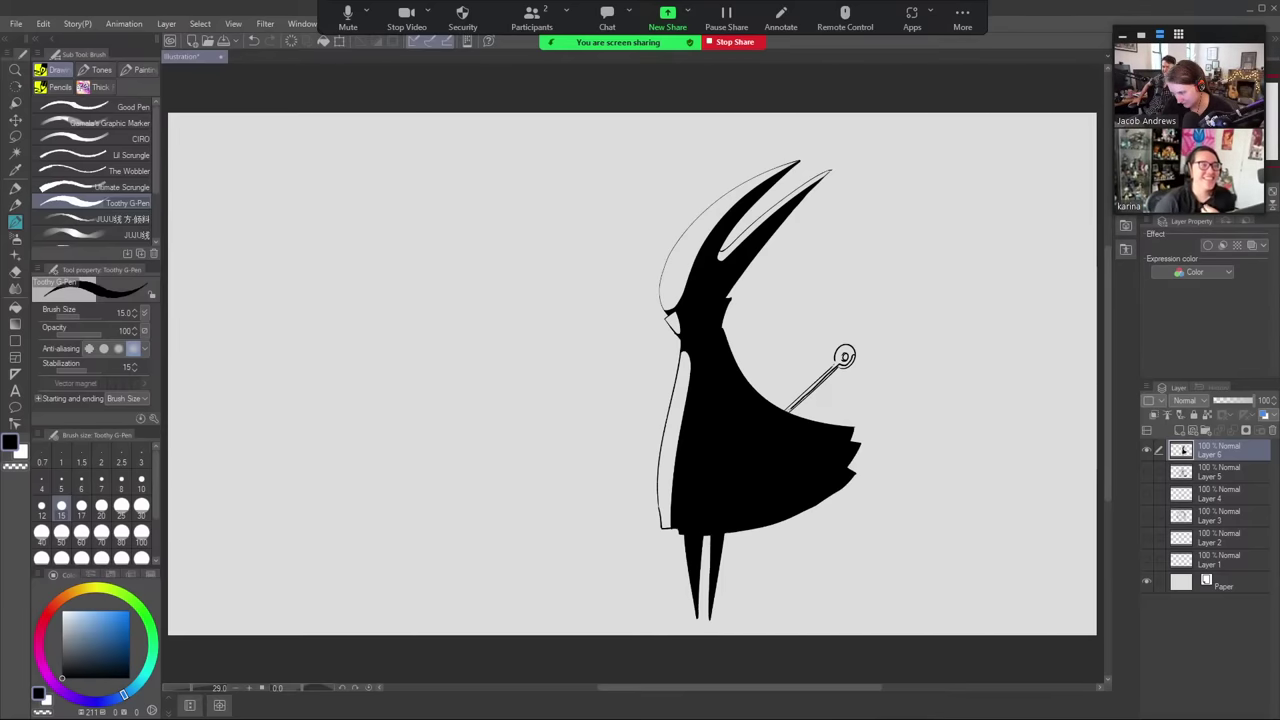
pyautogui.press('g')
pyautogui.press('g')
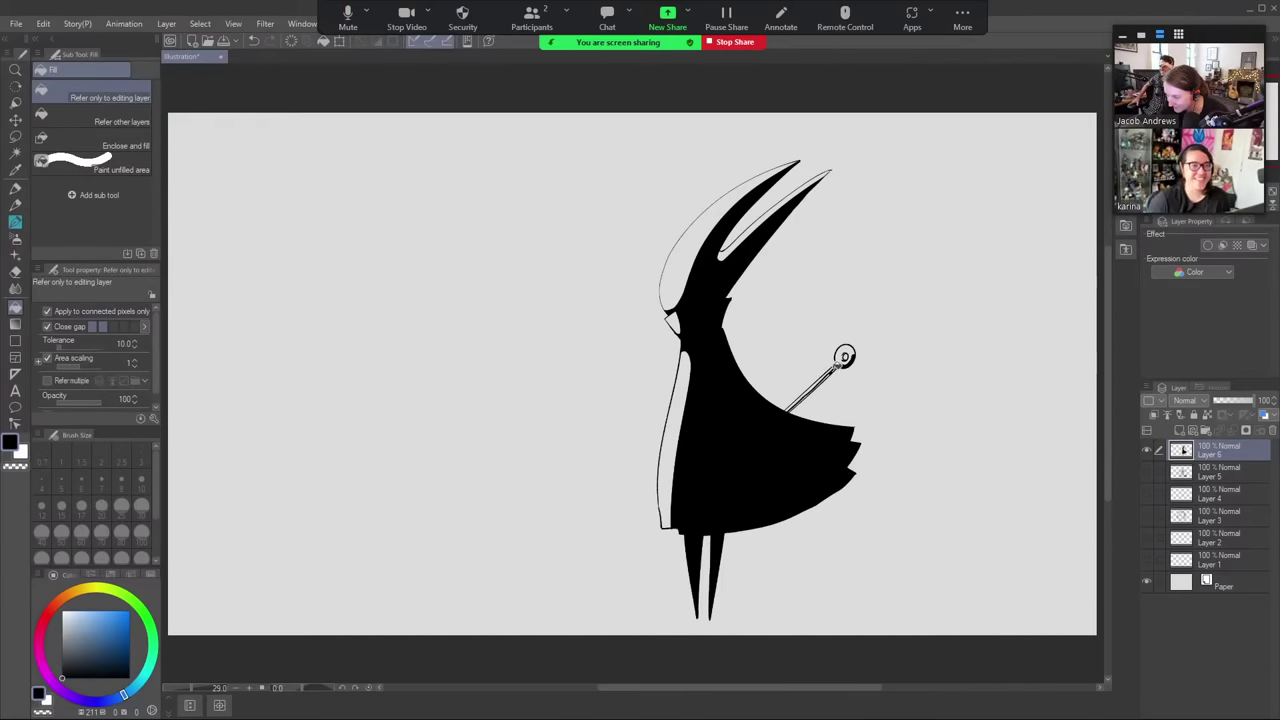
# - Thicken the shaft's lower edge with black, erase its rough upper line and redraw that line cleanly from pommel to cloak
pyautogui.press('p')
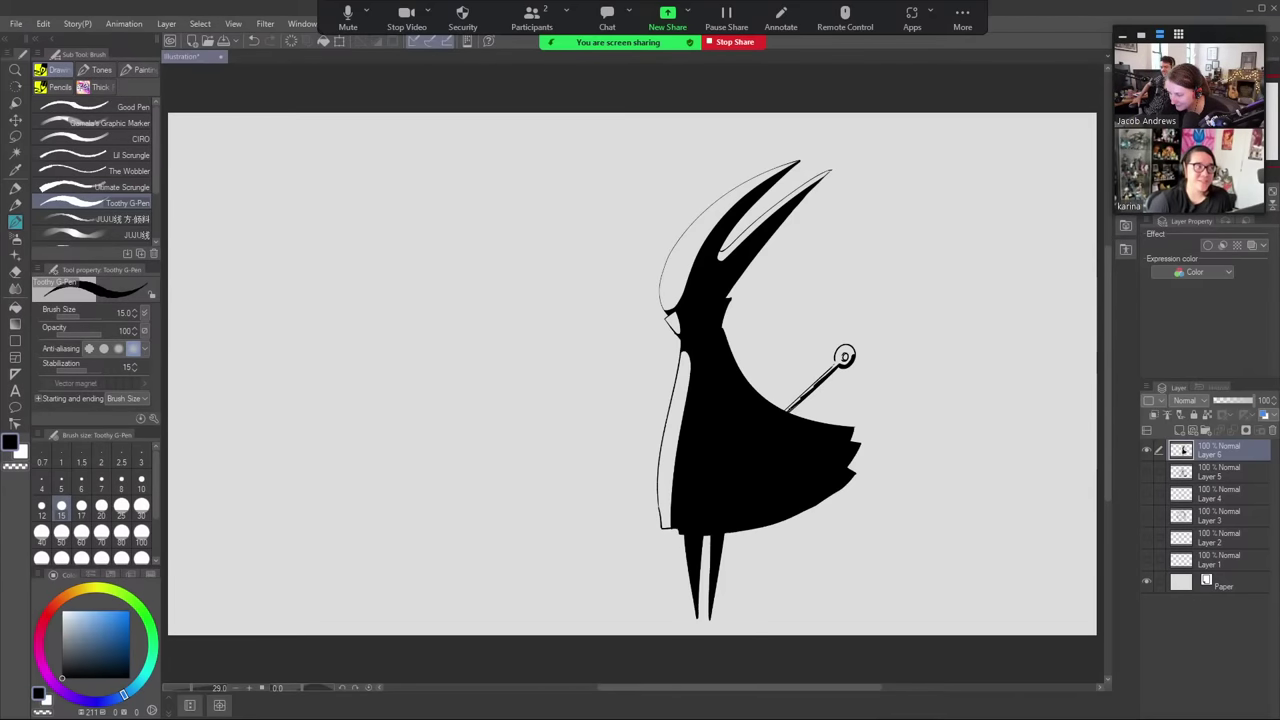
pyautogui.press('e')
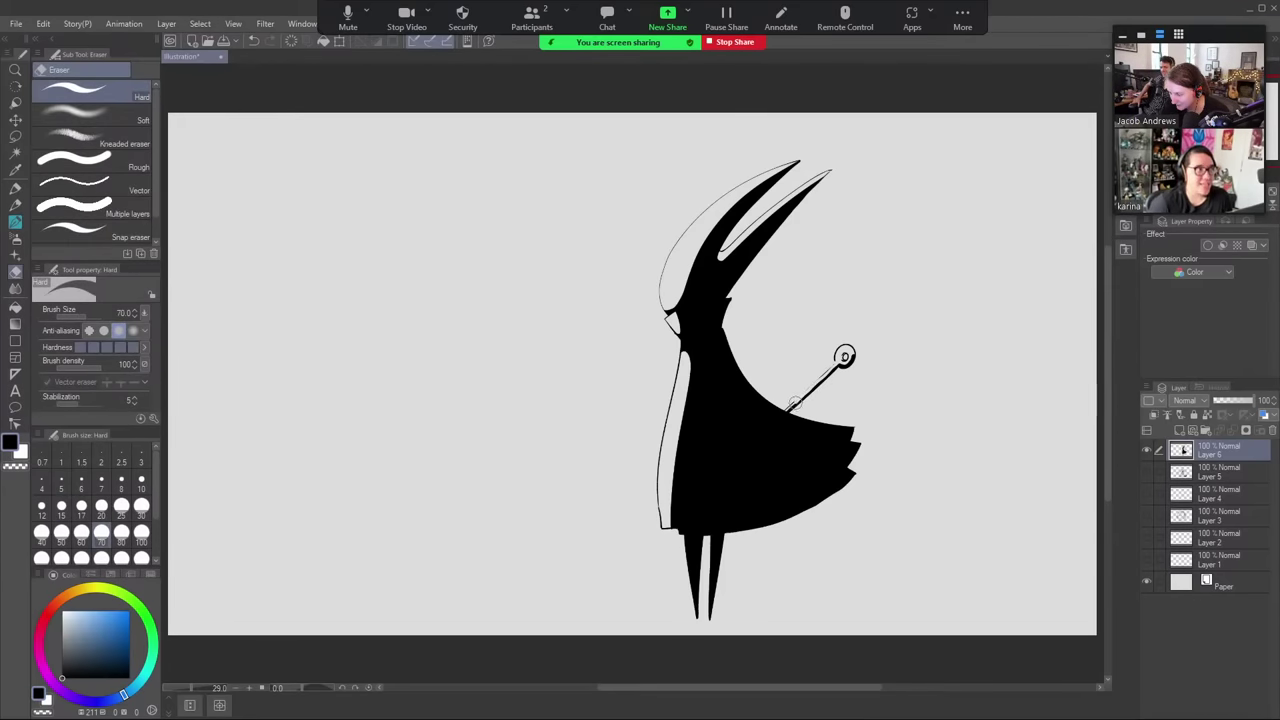
pyautogui.press('p')
pyautogui.moveTo(831, 367); pyautogui.dragTo(785, 409)
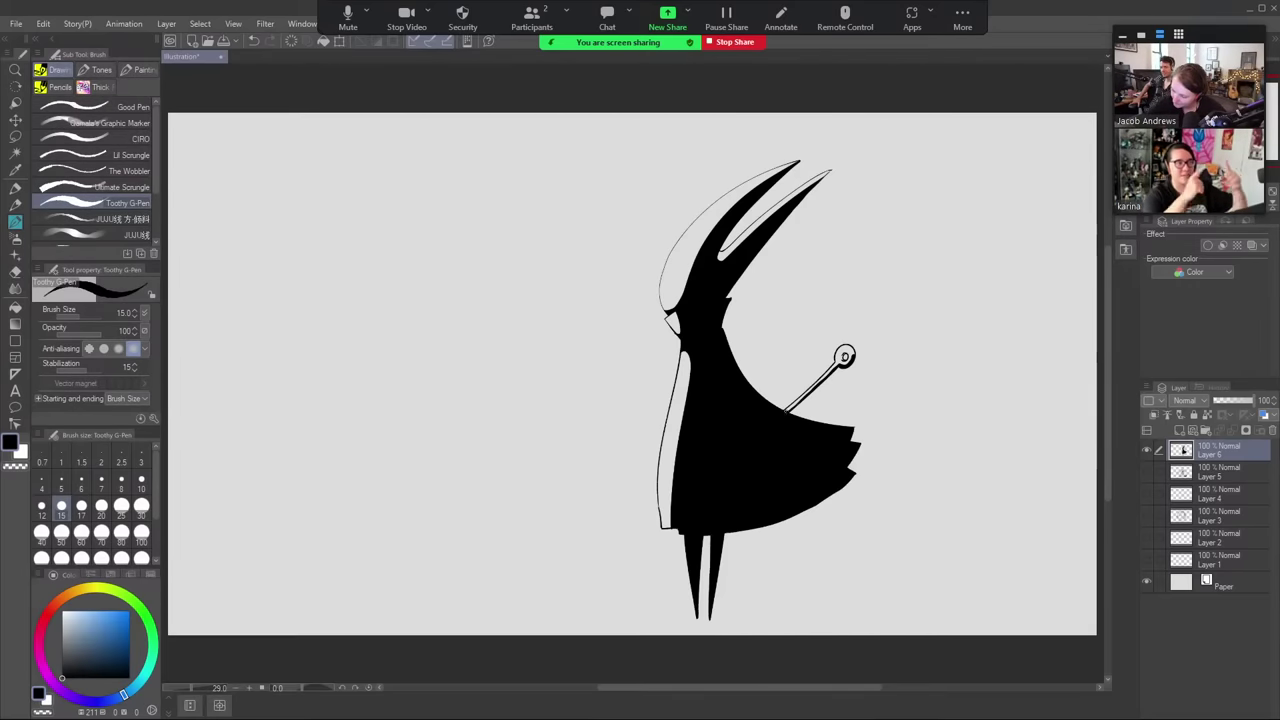
# - Draw the blade's long, pointed tip emerging diagonally below the cloak's front, and strengthen the rear horn's upper outline near its tip
pyautogui.press('b')
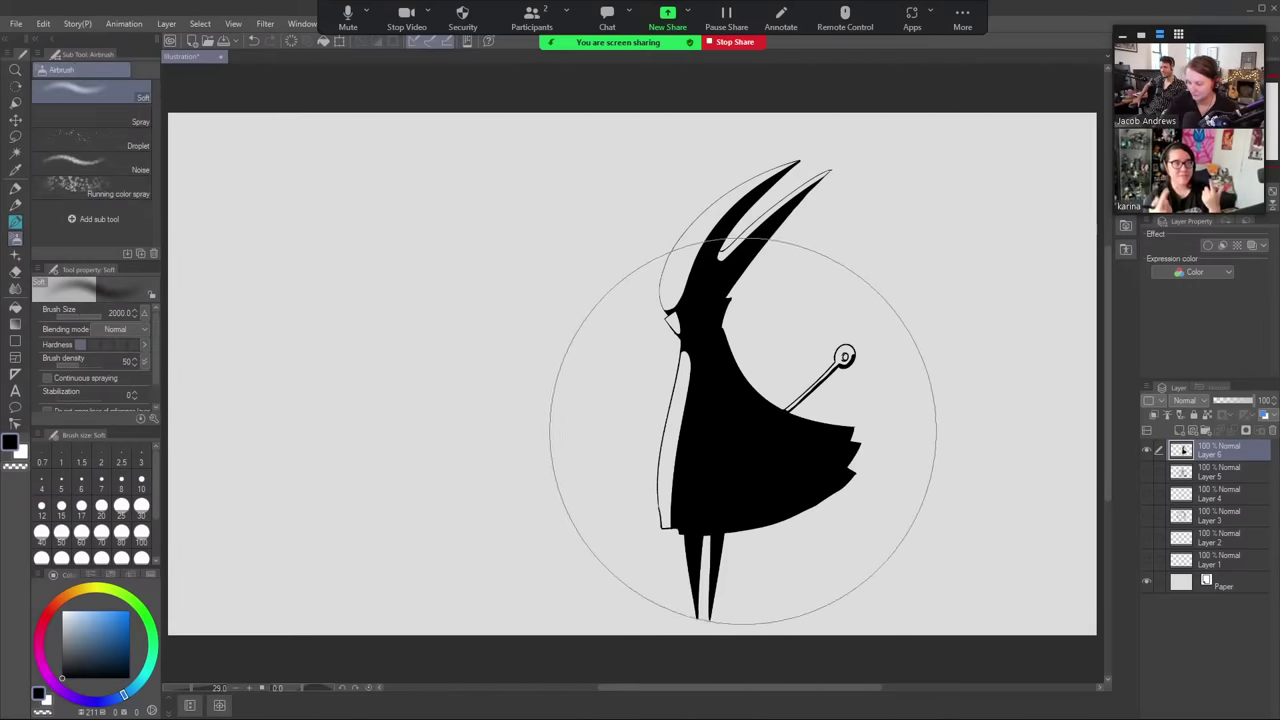
pyautogui.moveTo(664, 520)
pyautogui.mouseDown()
pyautogui.moveTo(594, 604)
pyautogui.moveTo(678, 528)
pyautogui.mouseUp()
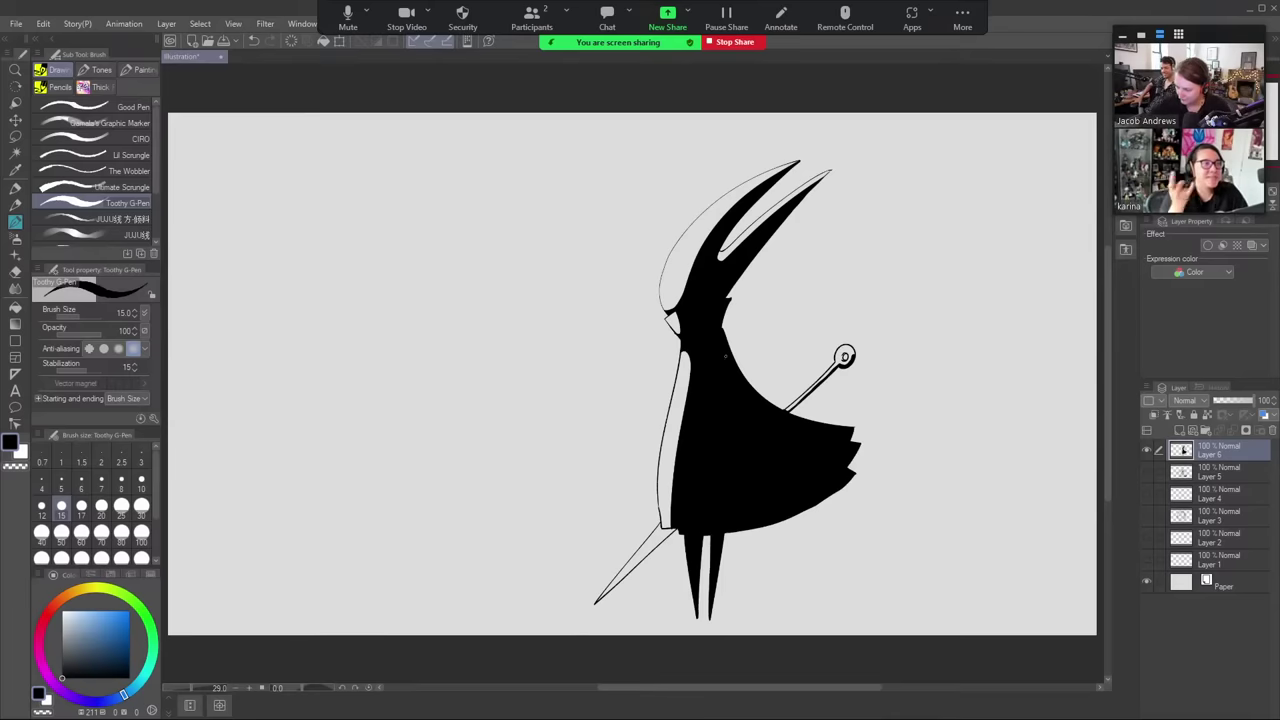
pyautogui.press('e')
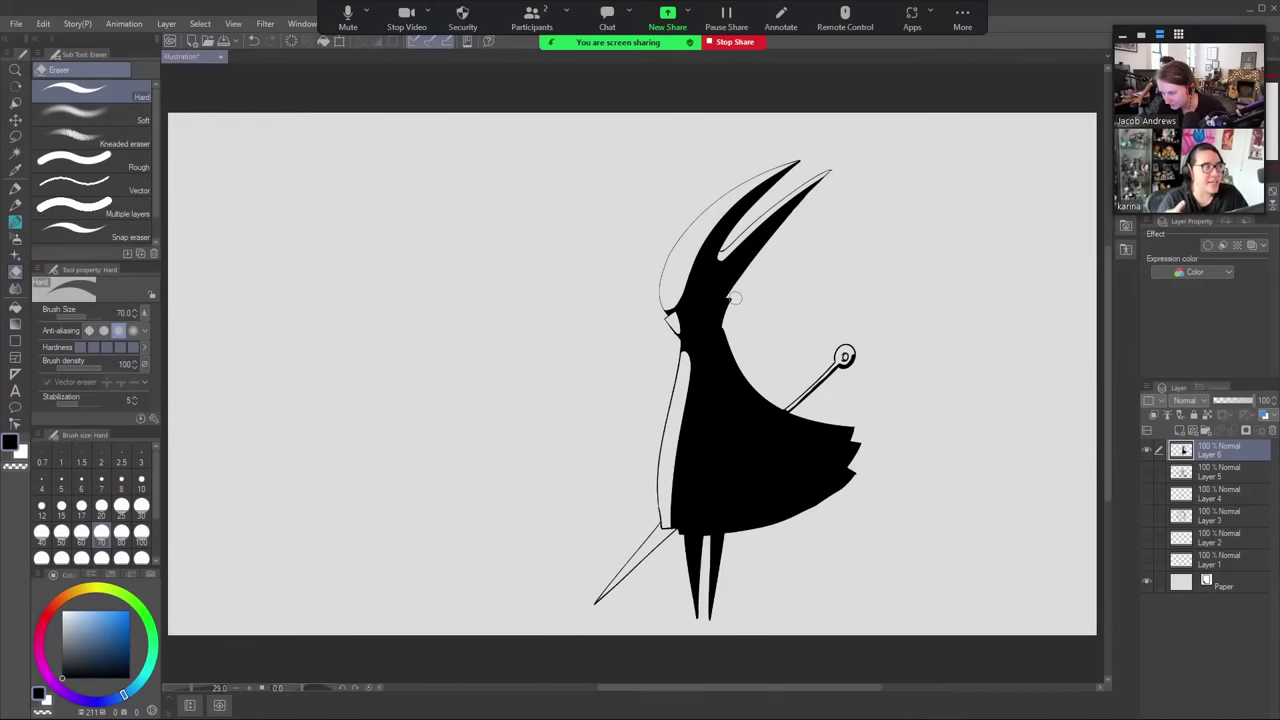
pyautogui.press('p')
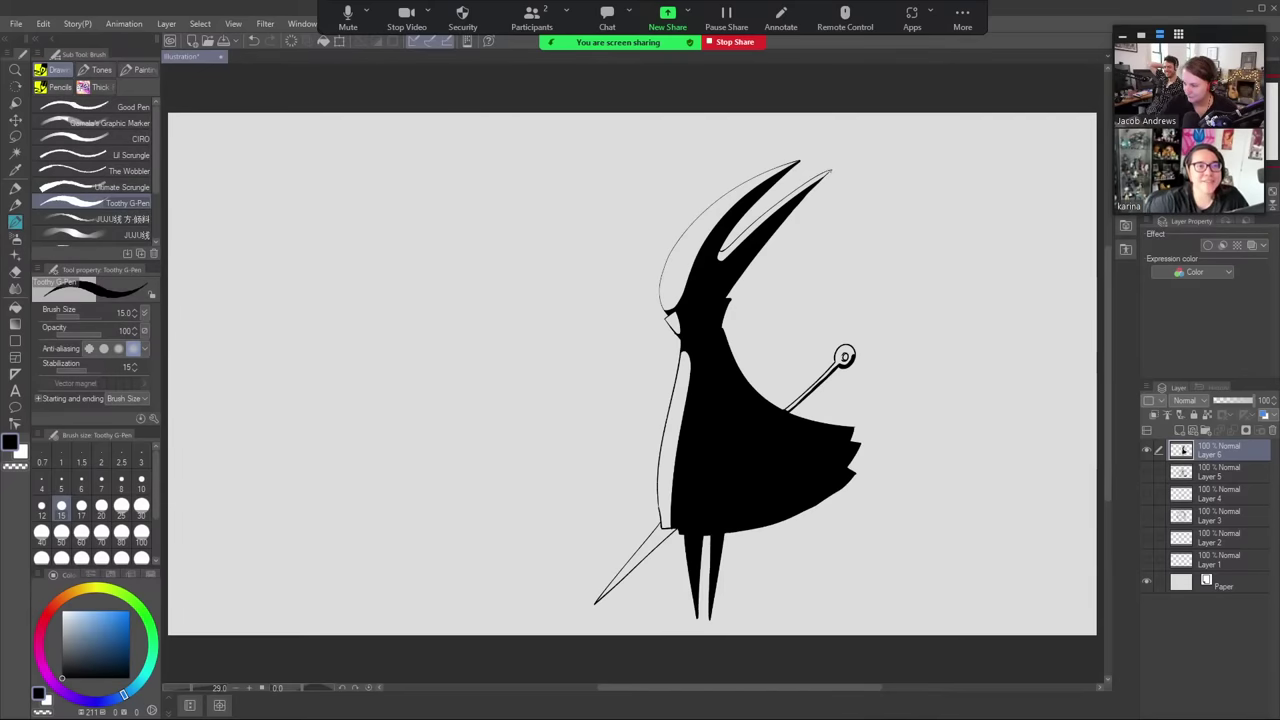
pyautogui.moveTo(828, 172); pyautogui.dragTo(785, 205)
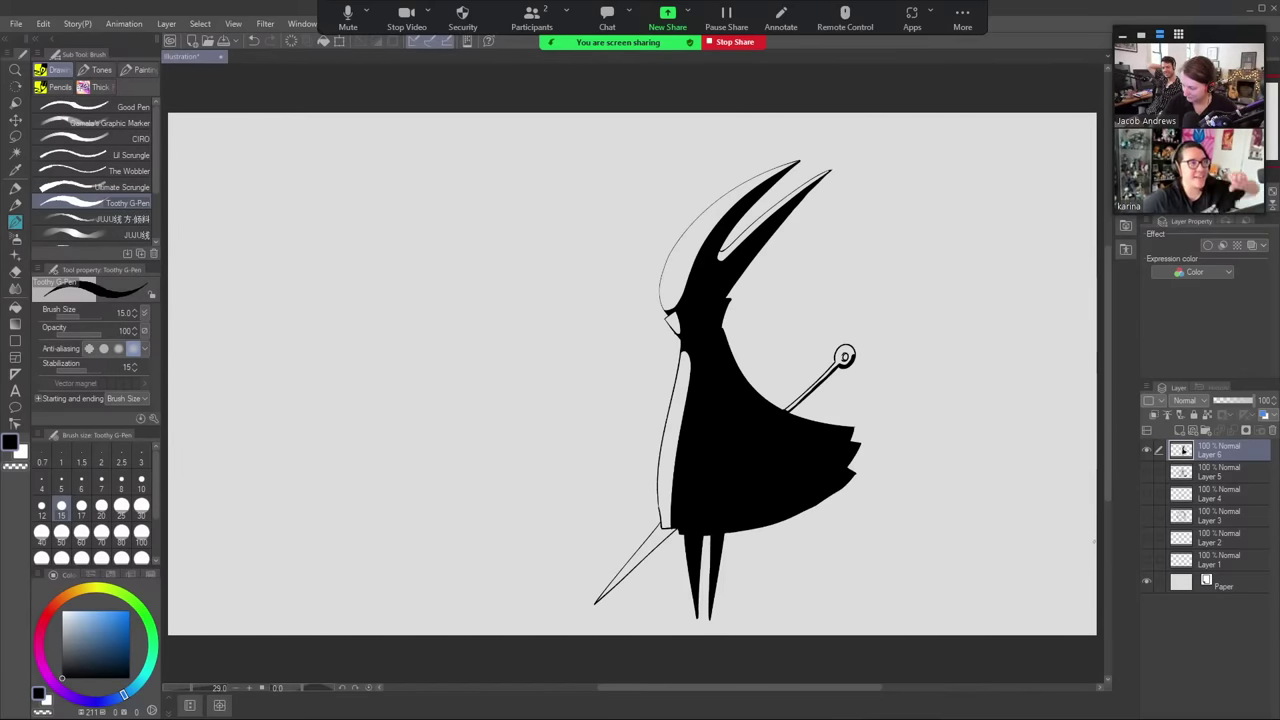
# - Undo the first wide ground outline, redraw it as a scalloped mound sloping from the right canvas edge past the legs, and fill it black
pyautogui.moveTo(1094, 541)
pyautogui.mouseDown()
pyautogui.moveTo(1049, 563)
pyautogui.moveTo(972, 574)
pyautogui.moveTo(953, 594)
pyautogui.moveTo(565, 634)
pyautogui.mouseUp()
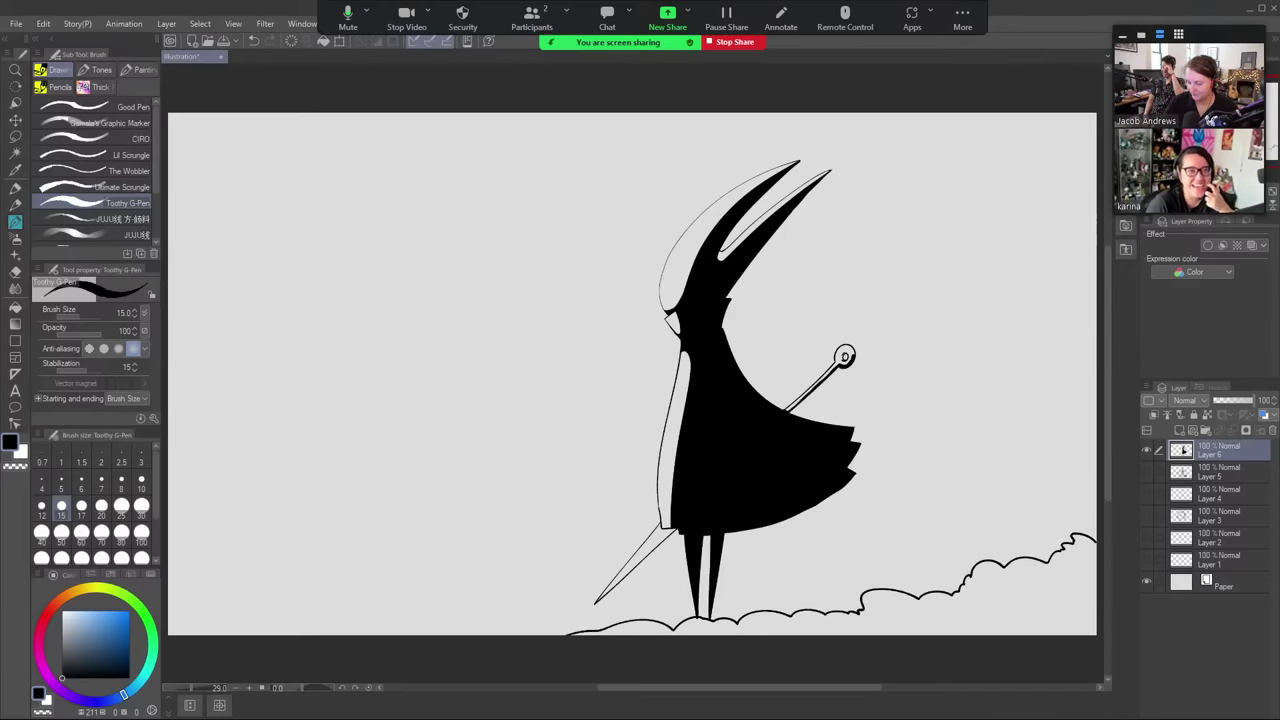
pyautogui.hotkey('ctrl', 'z')
pyautogui.moveTo(1096, 538)
pyautogui.mouseDown()
pyautogui.moveTo(852, 594)
pyautogui.moveTo(807, 621)
pyautogui.moveTo(740, 635)
pyautogui.mouseUp()
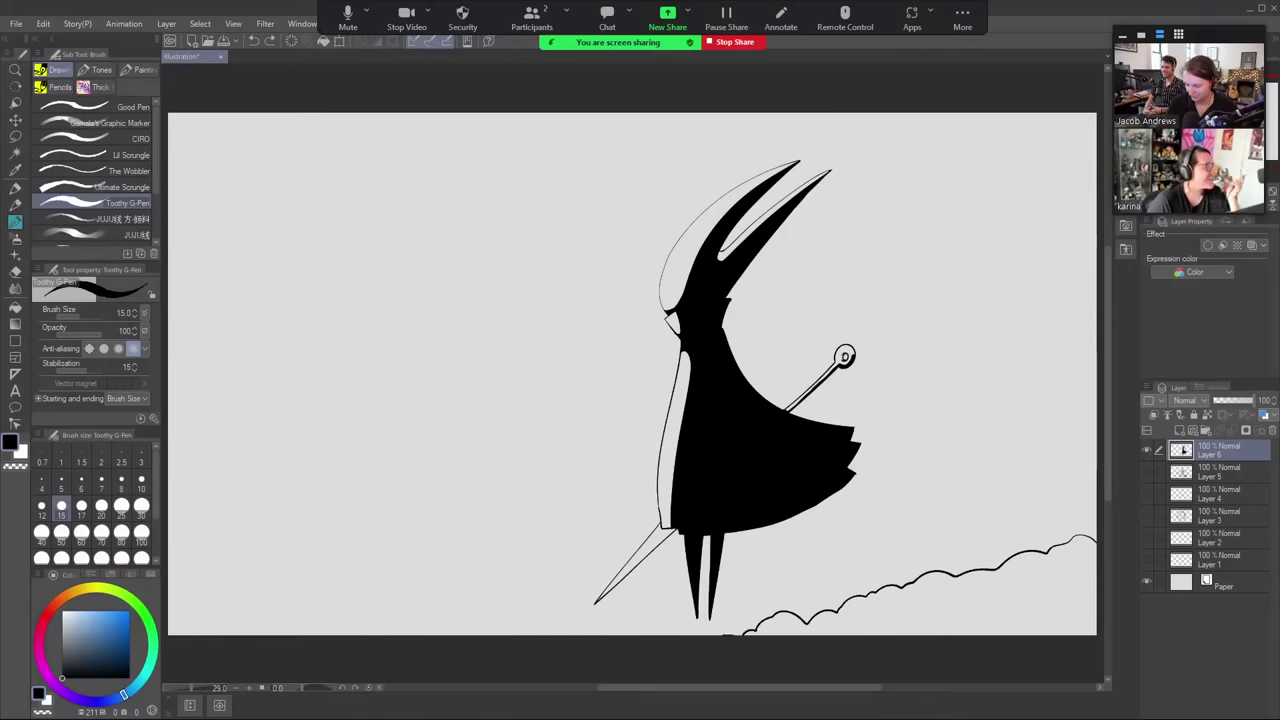
pyautogui.press('g')
pyautogui.click(917, 600)
pyautogui.press('p')
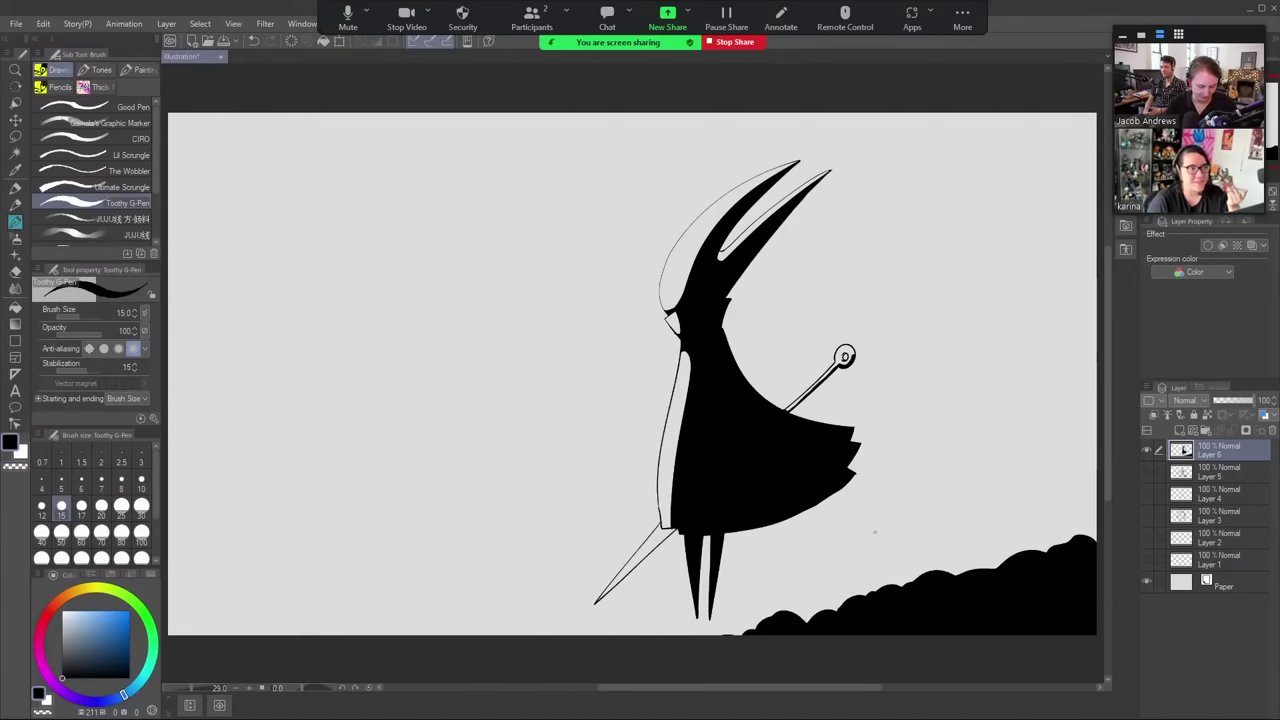
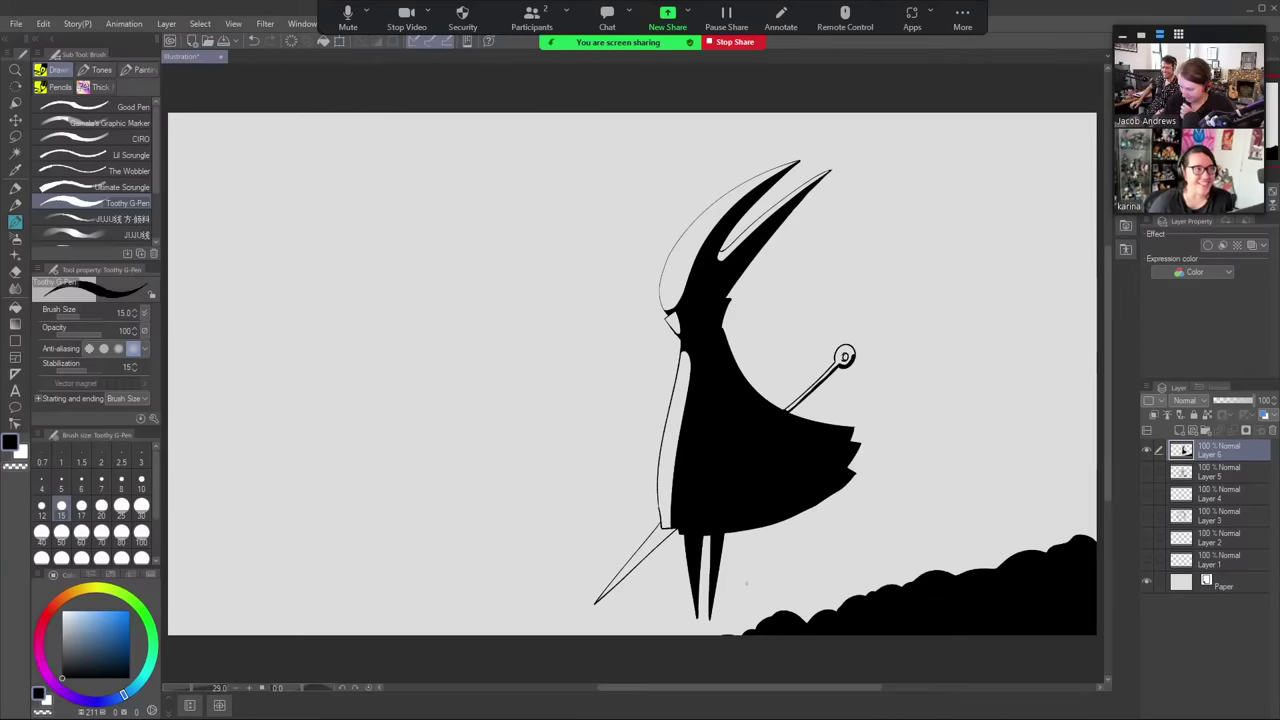
# - Draw a spiky grass line behind the legs, continue it as rounded bumps to the canvas's lower edge, and add a gently curved ground line
pyautogui.moveTo(739, 598)
pyautogui.mouseDown()
pyautogui.moveTo(823, 566)
pyautogui.moveTo(840, 578)
pyautogui.moveTo(918, 565)
pyautogui.mouseUp()
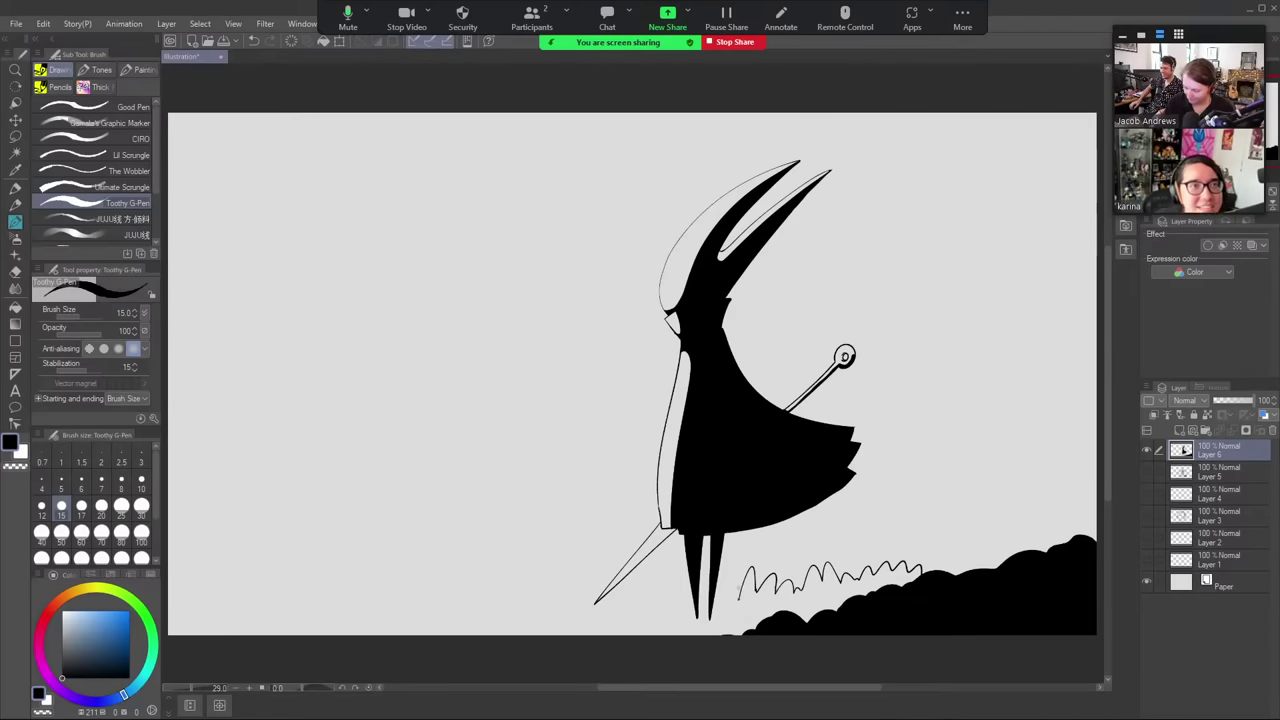
pyautogui.moveTo(740, 598)
pyautogui.mouseDown()
pyautogui.moveTo(674, 592)
pyautogui.moveTo(610, 620)
pyautogui.moveTo(470, 632)
pyautogui.mouseUp()
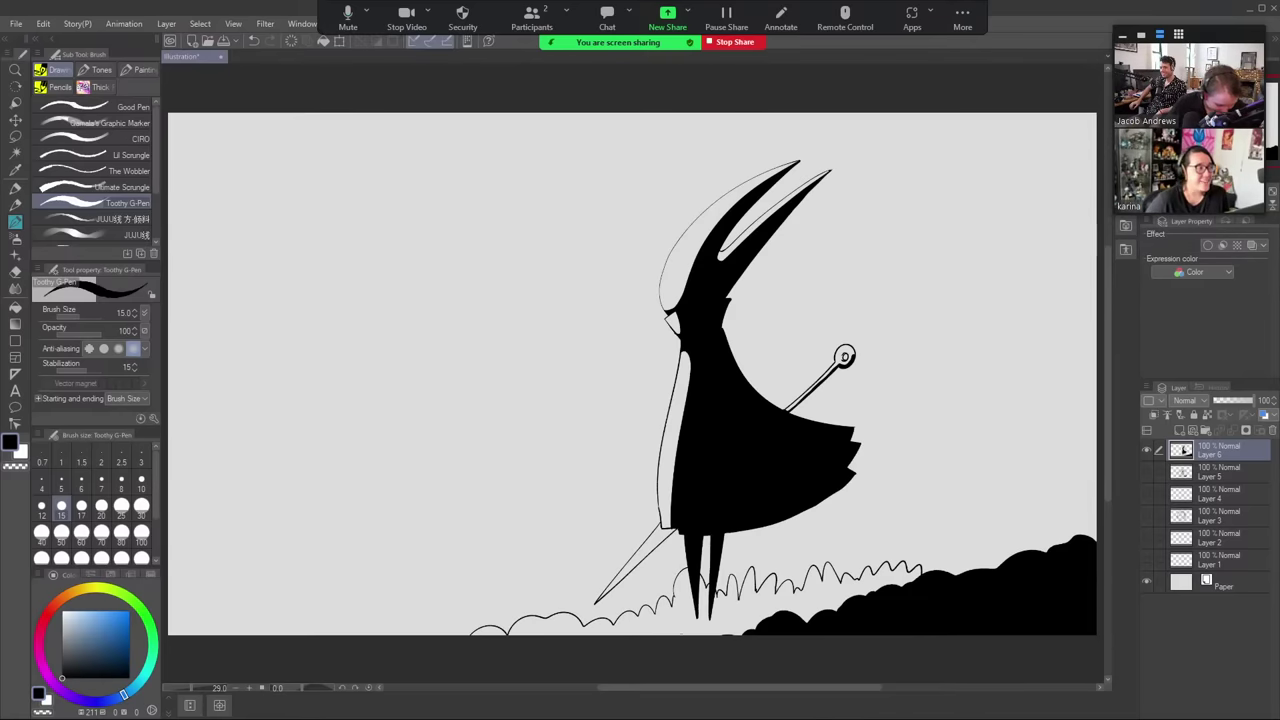
pyautogui.moveTo(842, 605); pyautogui.dragTo(706, 611)
pyautogui.hotkey('ctrl', 'z')
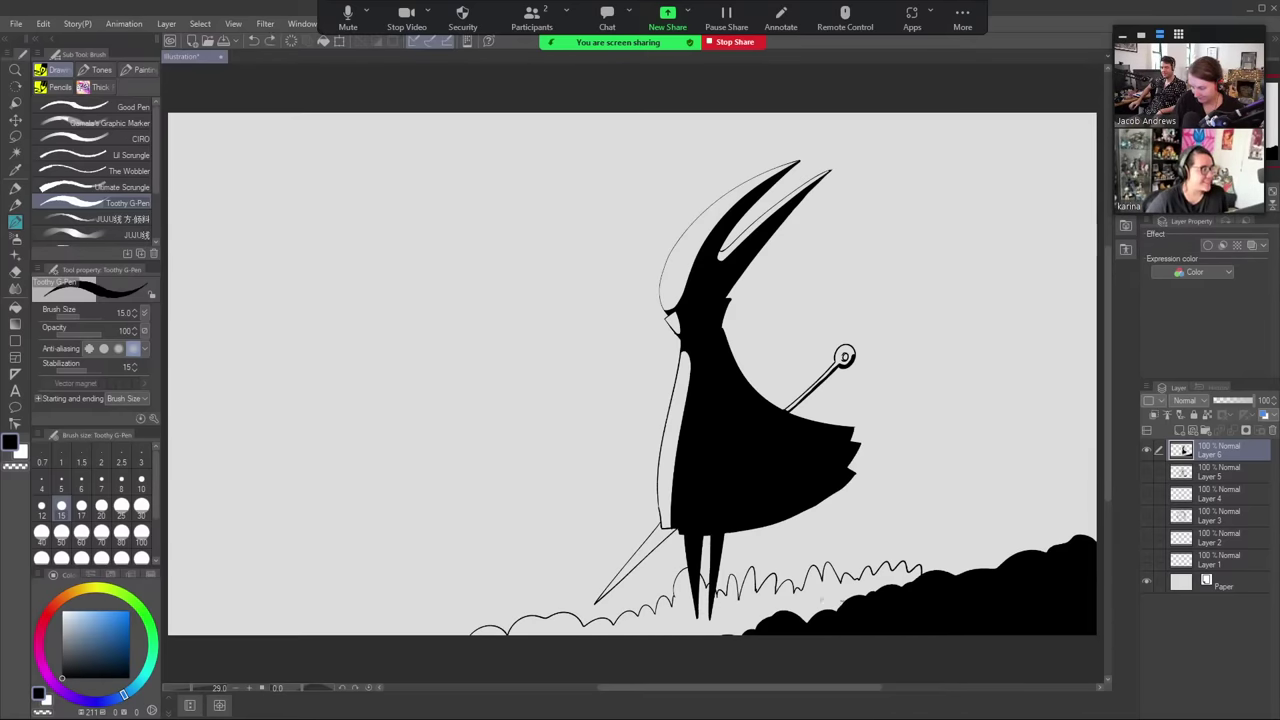
pyautogui.moveTo(842, 600); pyautogui.dragTo(590, 632)
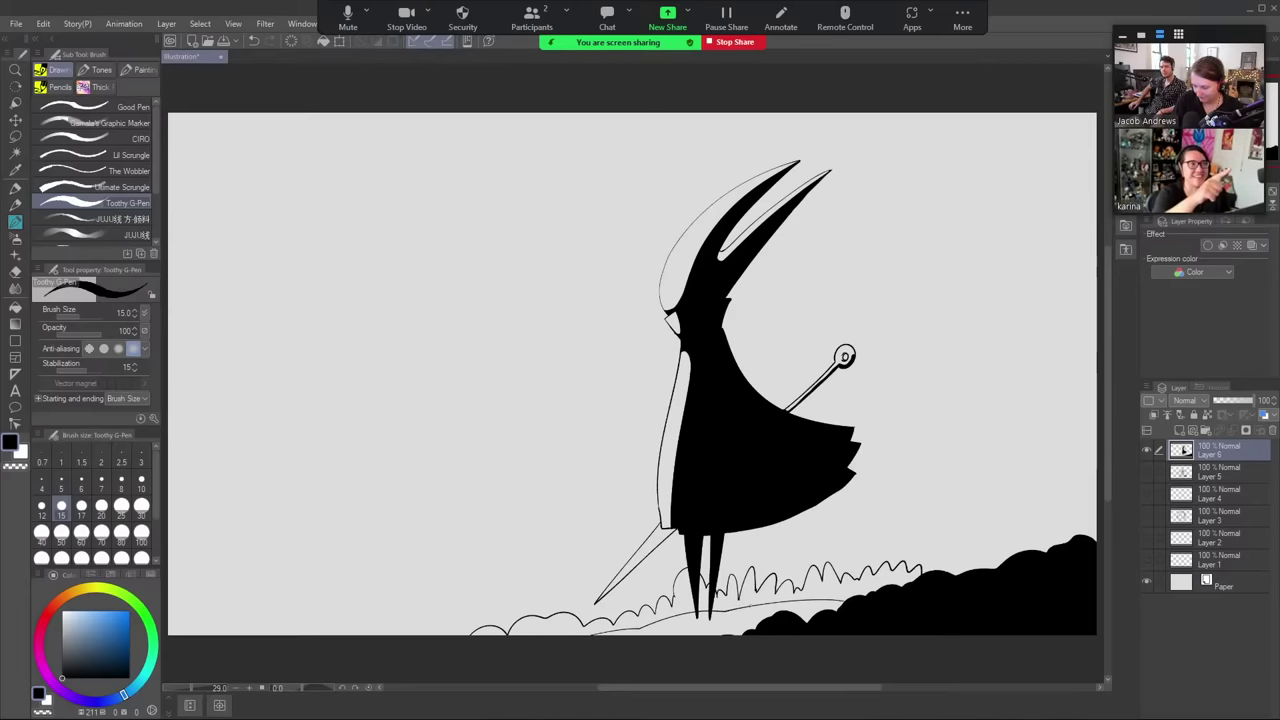
# - Extend the black mound with small scalloped bumps along the canvas's lower edge towards the legs and fill them black
pyautogui.moveTo(803, 612); pyautogui.dragTo(814, 620)
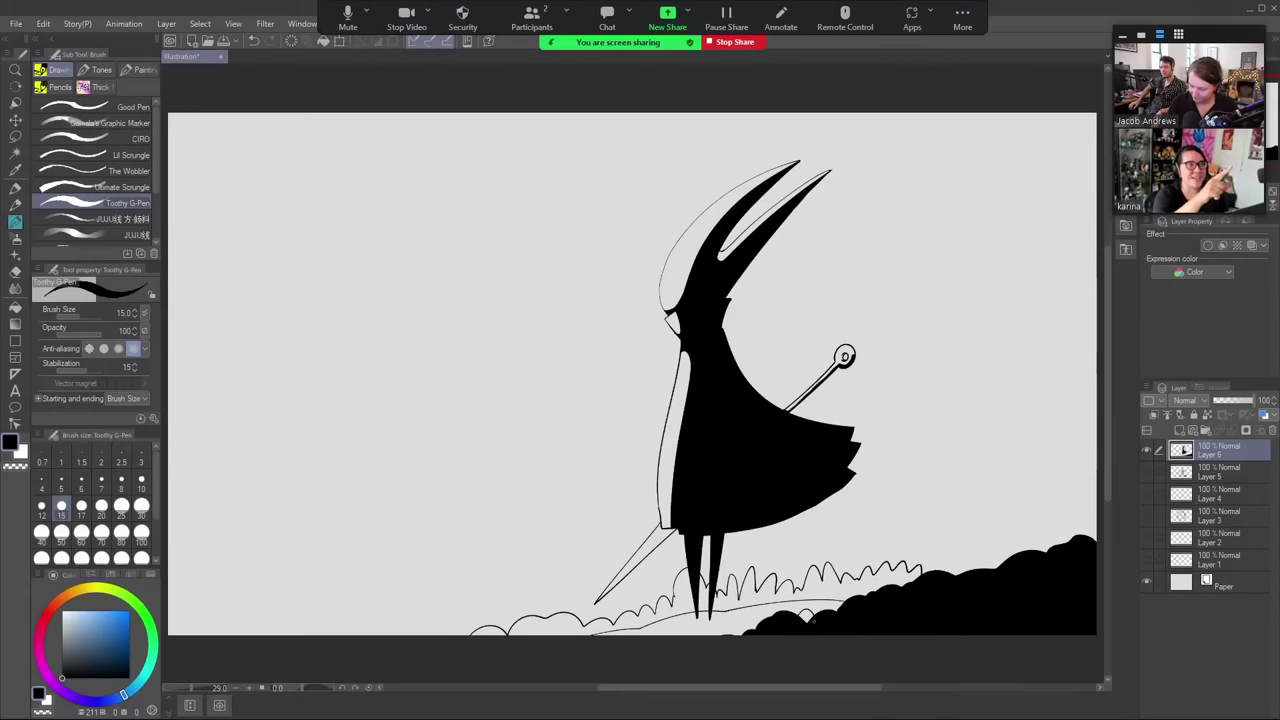
pyautogui.press('g')
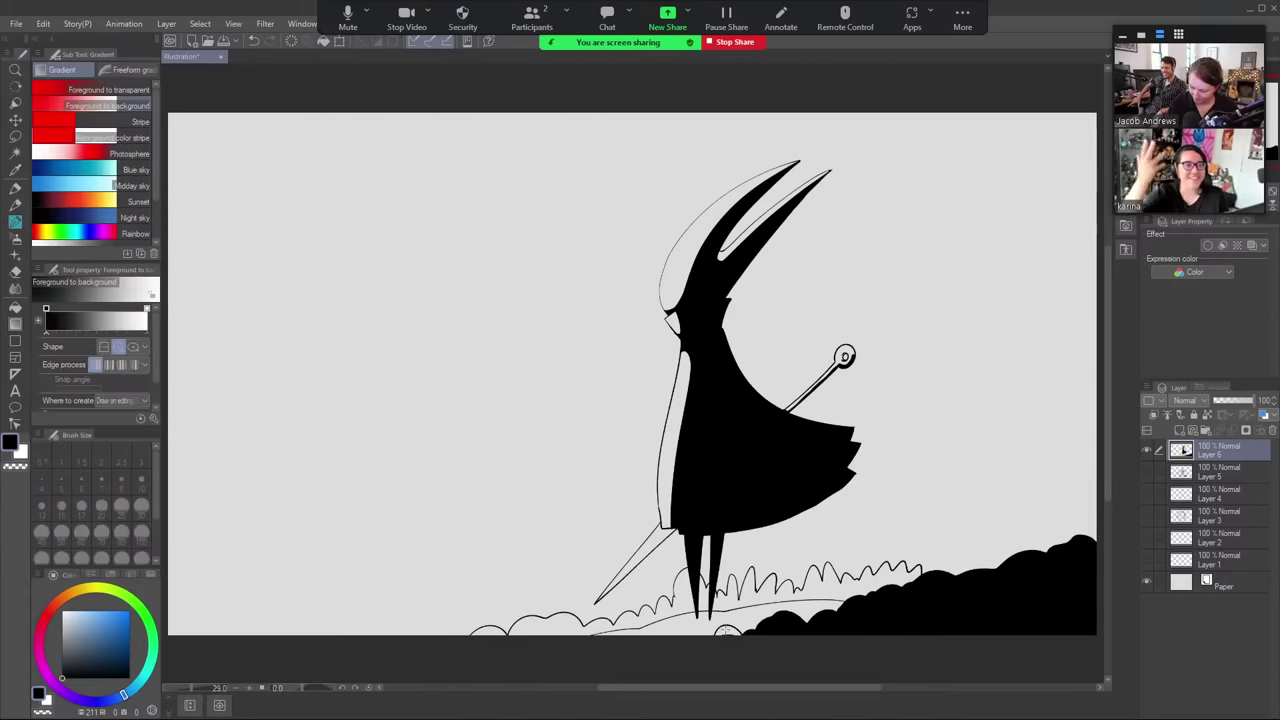
pyautogui.press('p')
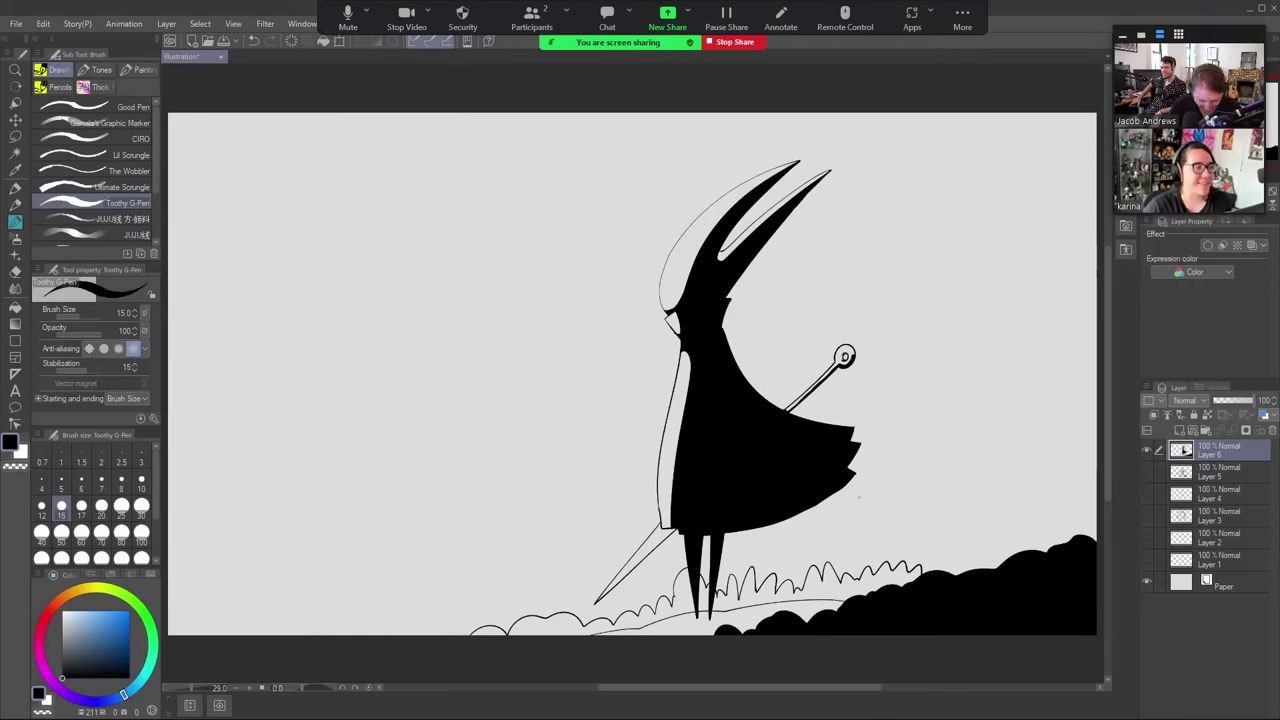
# - Draw two tall pointed grass blades rising from the mound's crest just behind the figure and fill both black
pyautogui.moveTo(950, 574)
pyautogui.mouseDown()
pyautogui.moveTo(979, 508)
pyautogui.moveTo(947, 589)
pyautogui.moveTo(955, 523)
pyautogui.moveTo(1028, 545)
pyautogui.moveTo(1031, 566)
pyautogui.moveTo(1039, 498)
pyautogui.mouseUp()
pyautogui.press('g')
pyautogui.click(972, 512)
pyautogui.click(953, 526)
# - Draw a cluster of pointed grass blades of varying heights near the canvas's right edge on the mound and fill them black
pyautogui.press('p')
pyautogui.press('g')
pyautogui.press('g')
pyautogui.click(1037, 524)
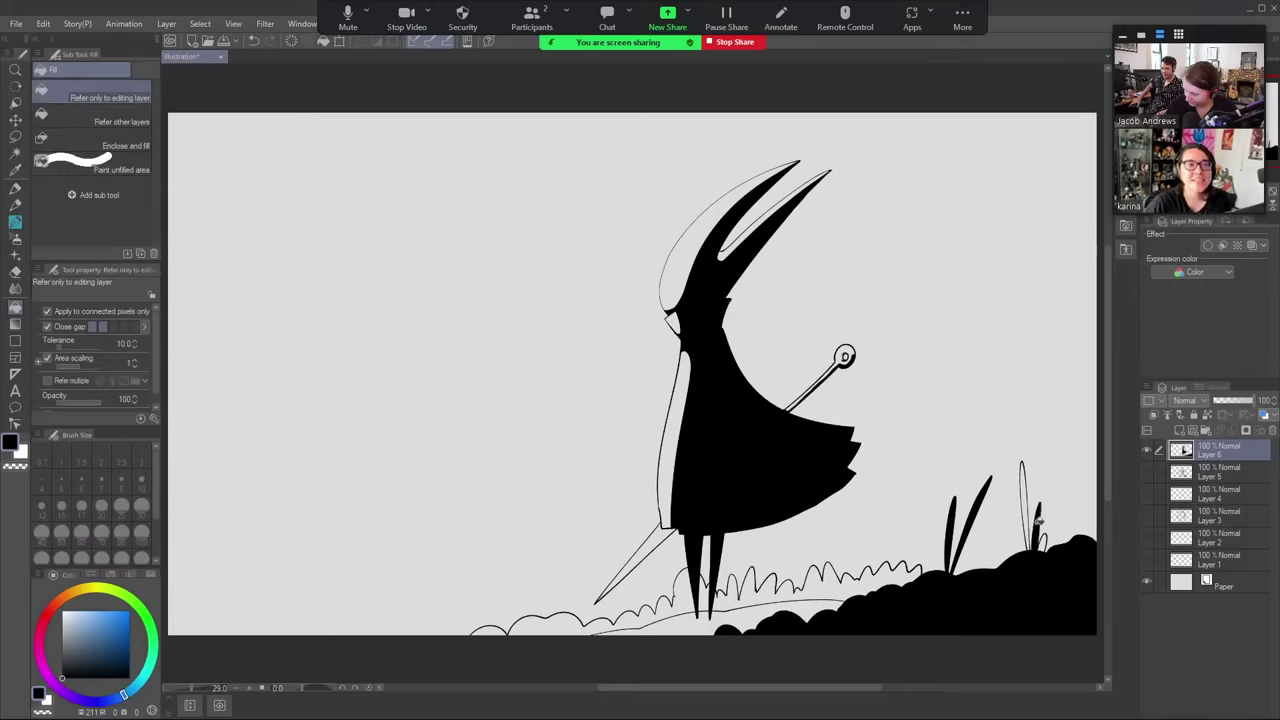
pyautogui.click(1027, 510)
pyautogui.press('p')
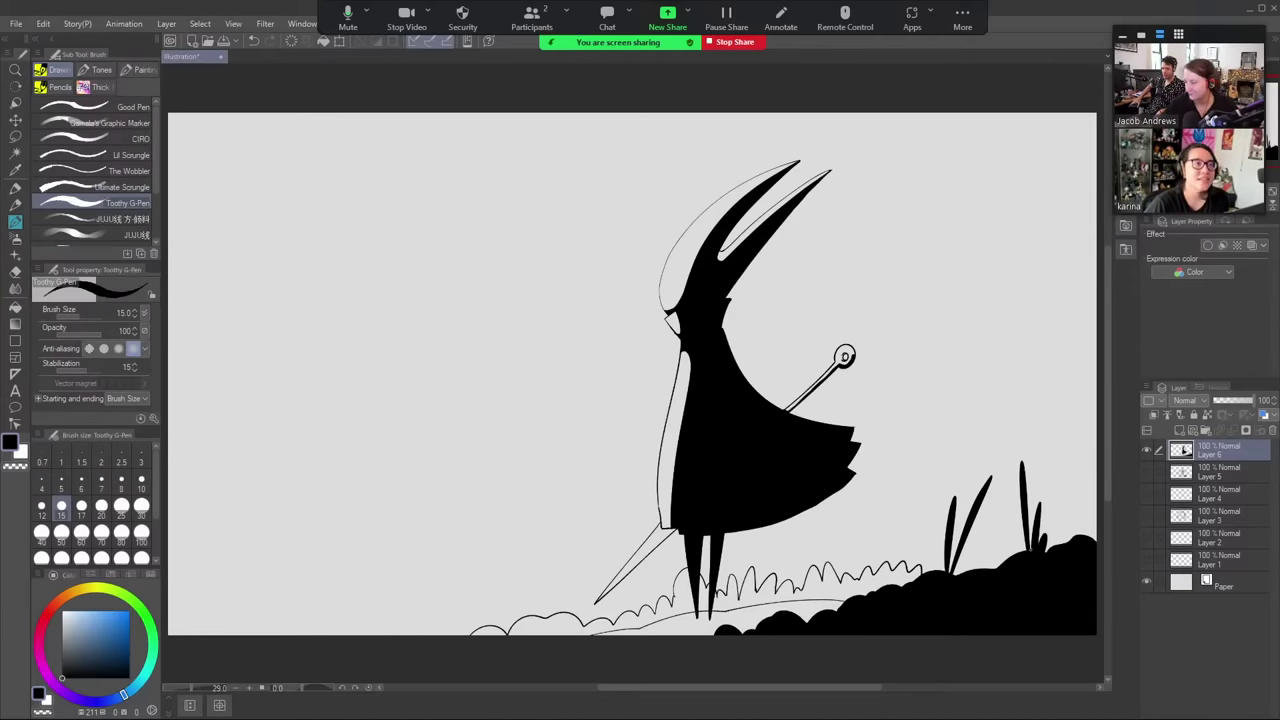
pyautogui.press('g')
pyautogui.press('g')
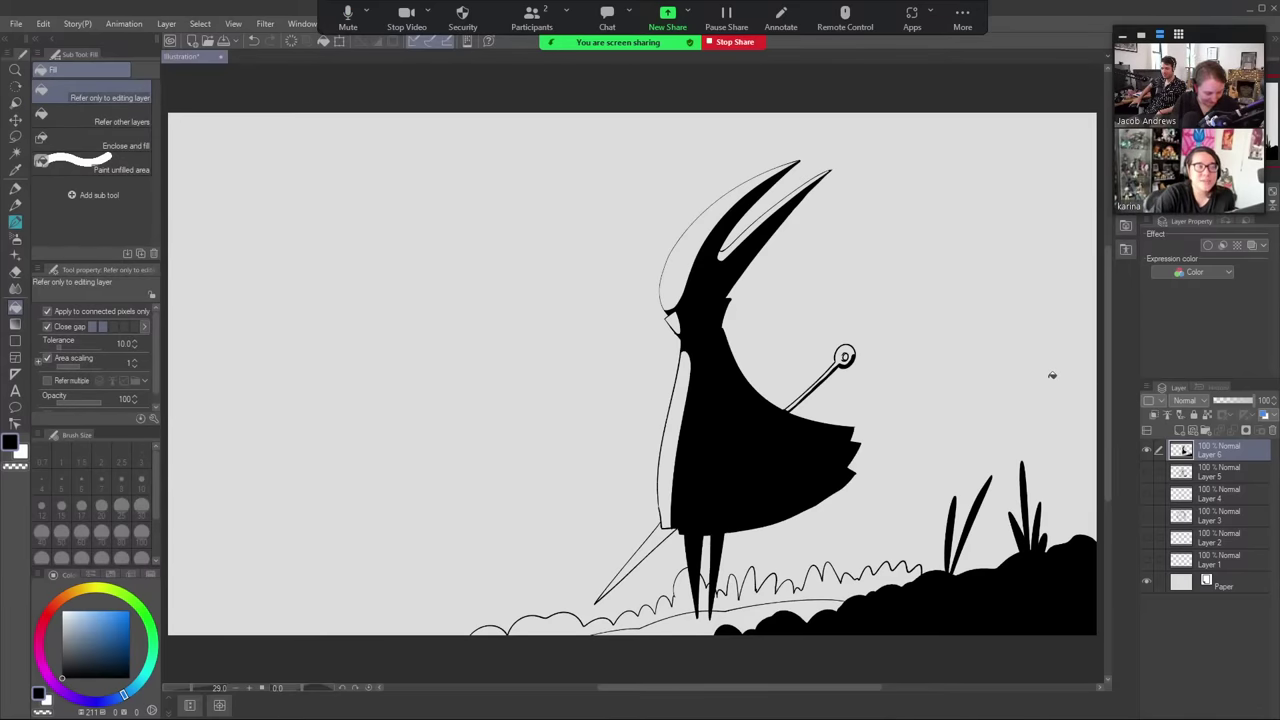
pyautogui.press('p')
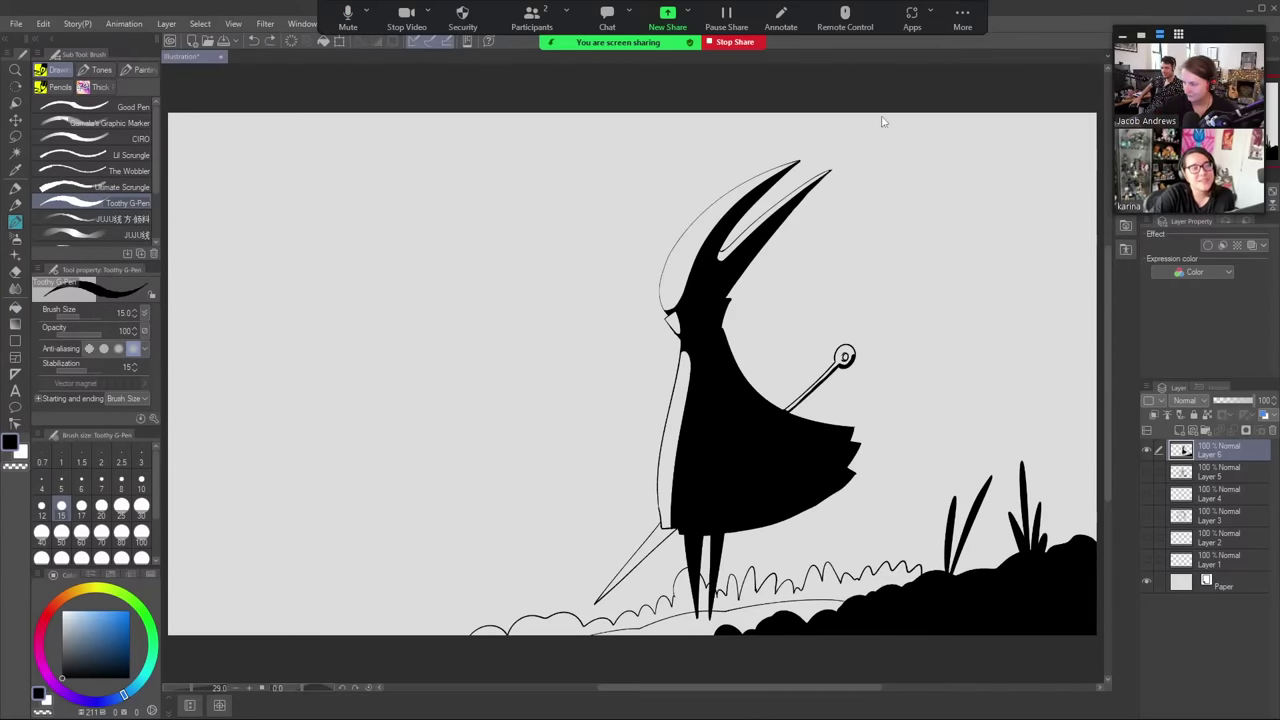
# - Draw a pointed leaf with a black core hanging from the upper canvas edge and continue a ragged leafy outline to the right edge
pyautogui.moveTo(889, 113)
pyautogui.mouseDown()
pyautogui.moveTo(913, 180)
pyautogui.moveTo(922, 113)
pyautogui.moveTo(921, 174)
pyautogui.mouseUp()
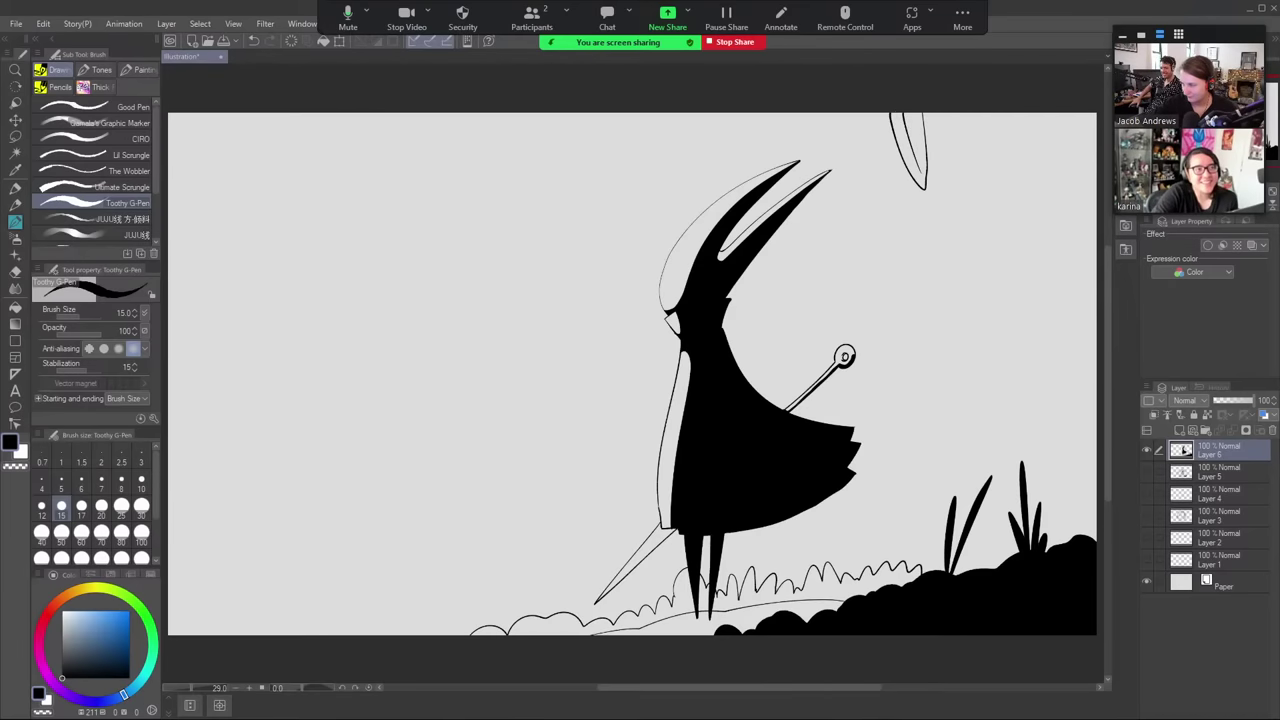
pyautogui.moveTo(895, 114); pyautogui.dragTo(918, 176)
pyautogui.moveTo(898, 116)
pyautogui.mouseDown()
pyautogui.moveTo(918, 174)
pyautogui.moveTo(952, 206)
pyautogui.moveTo(950, 268)
pyautogui.moveTo(993, 287)
pyautogui.mouseUp()
pyautogui.moveTo(975, 245)
pyautogui.mouseDown()
pyautogui.moveTo(1034, 302)
pyautogui.moveTo(1012, 318)
pyautogui.moveTo(1059, 339)
pyautogui.moveTo(1048, 318)
pyautogui.moveTo(1098, 360)
pyautogui.mouseUp()
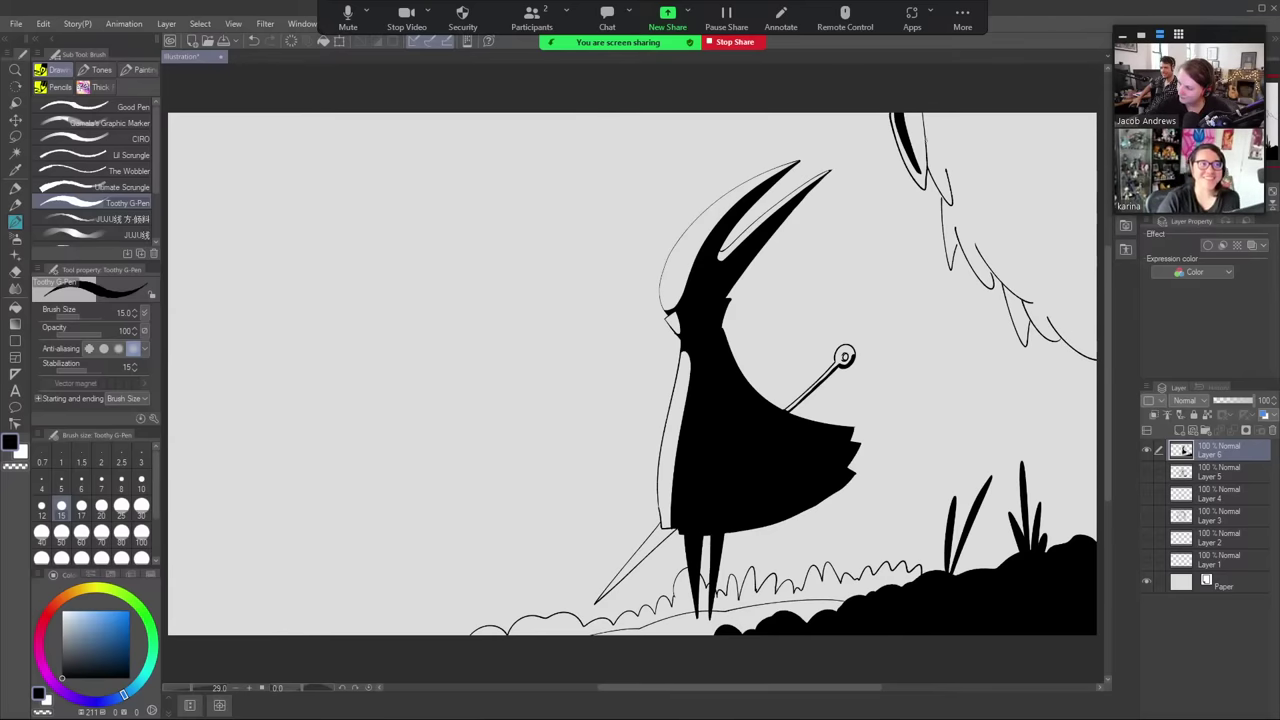
# - Add an inner row of overlapping leaf shapes along the ragged outline and fill the canvas corner behind them black
pyautogui.moveTo(928, 150)
pyautogui.mouseDown()
pyautogui.moveTo(968, 182)
pyautogui.moveTo(992, 252)
pyautogui.moveTo(1070, 326)
pyautogui.mouseUp()
pyautogui.moveTo(1052, 278); pyautogui.dragTo(1066, 310)
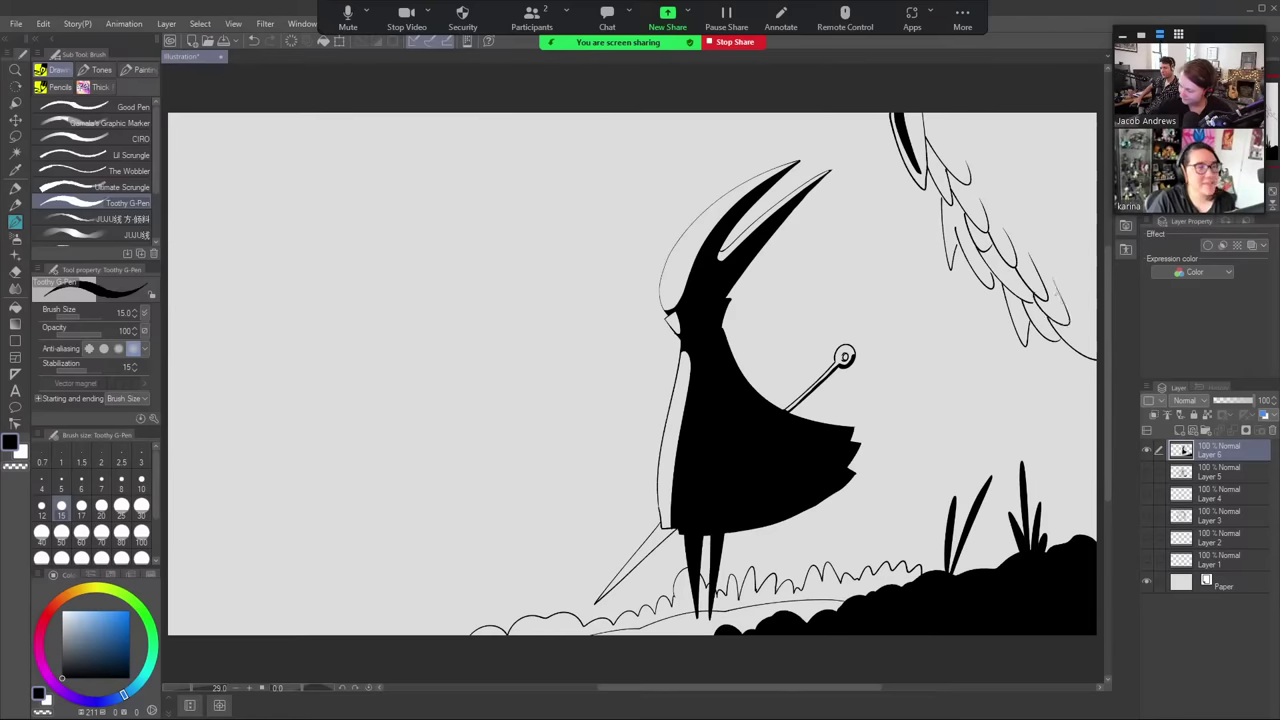
pyautogui.click(1060, 208)
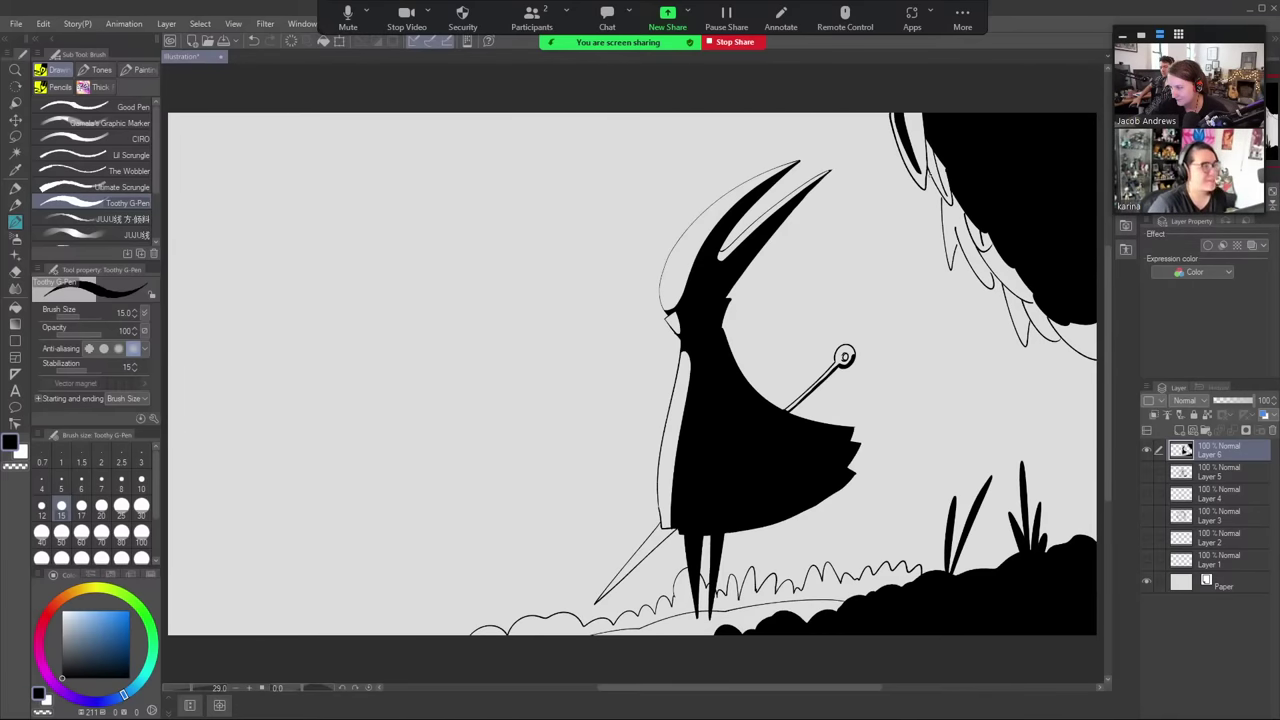
# - Draw inner contours in the hanging leaves and fill their cores black, working down the fringe towards the right canvas edge
pyautogui.press('g')
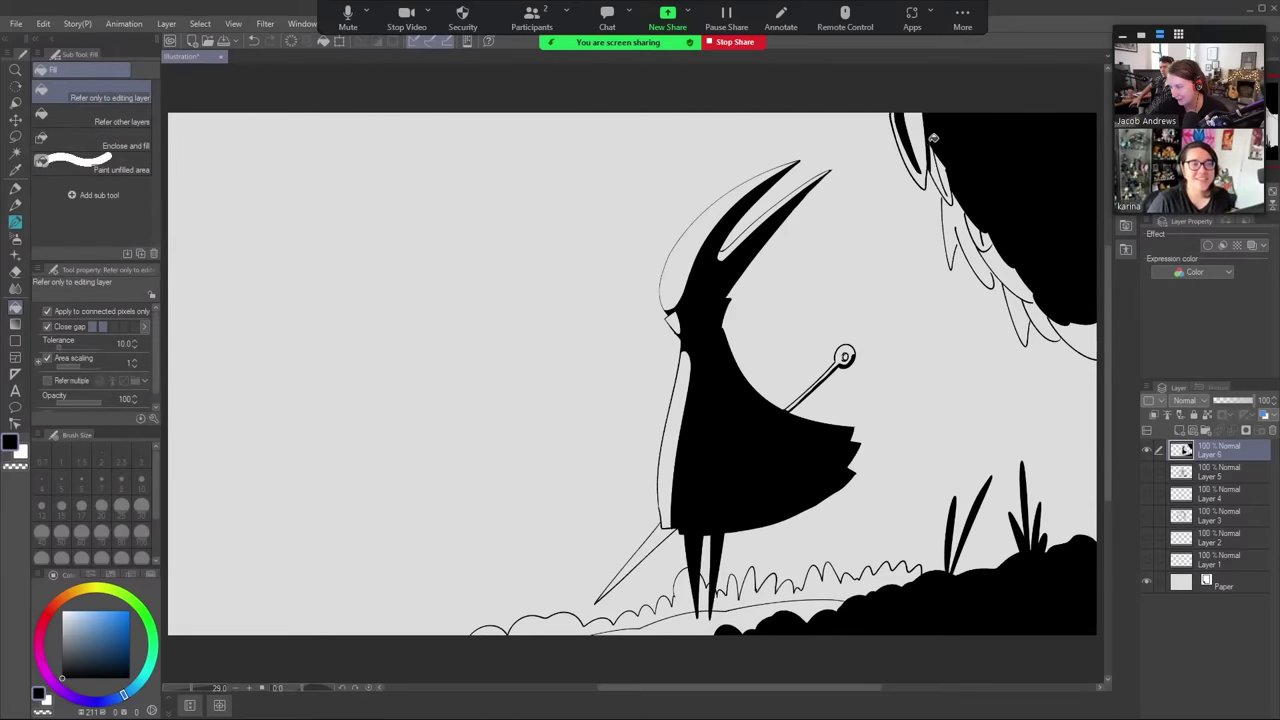
pyautogui.press('p')
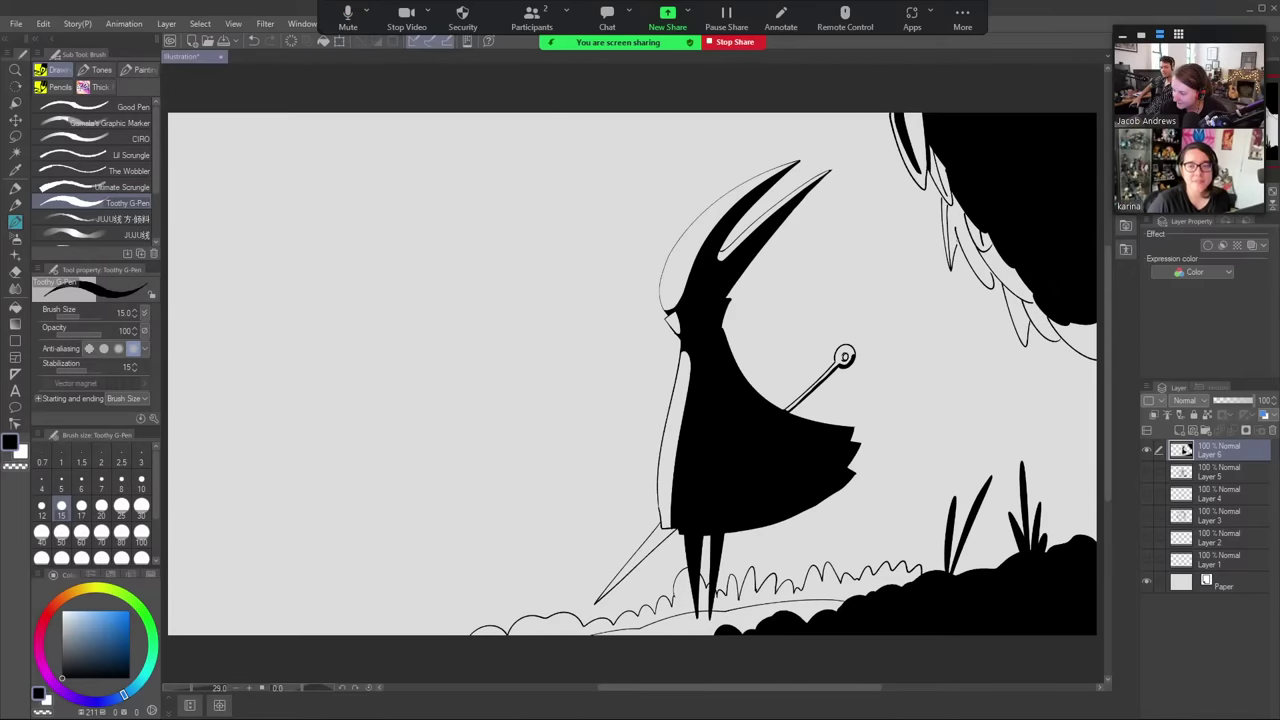
pyautogui.press('g')
pyautogui.press('b')
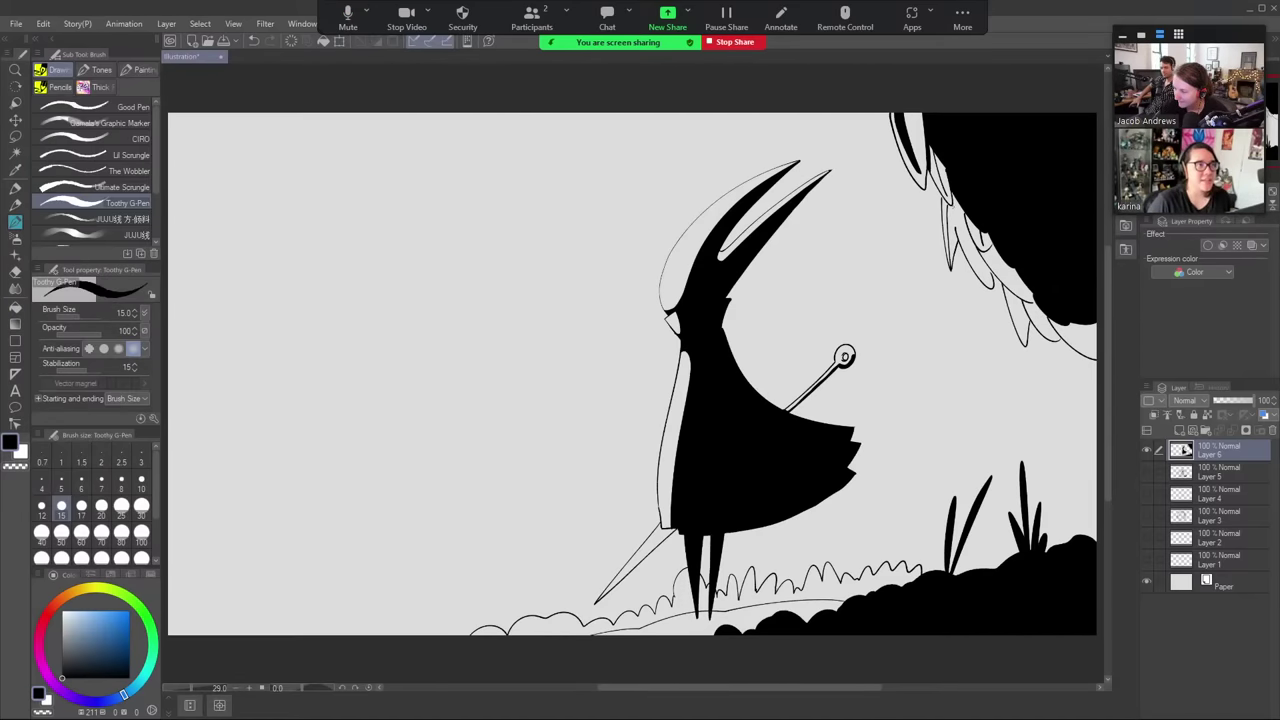
pyautogui.press('g')
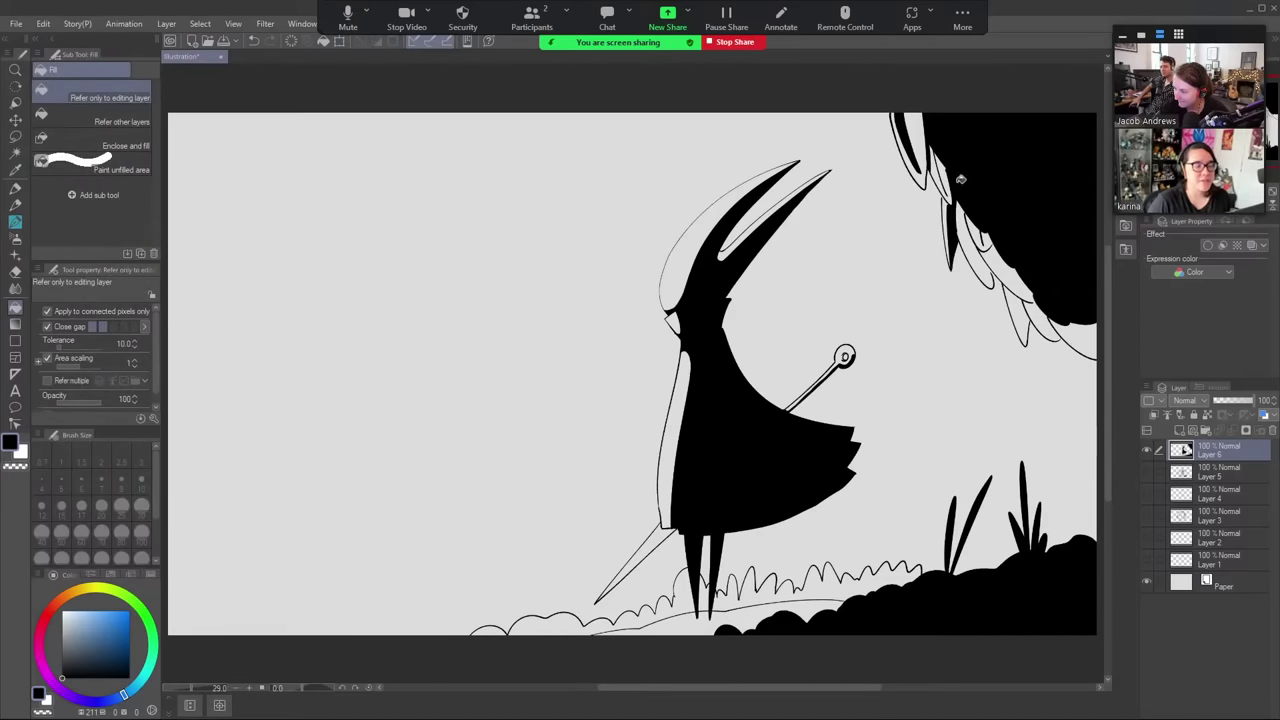
pyautogui.press('p')
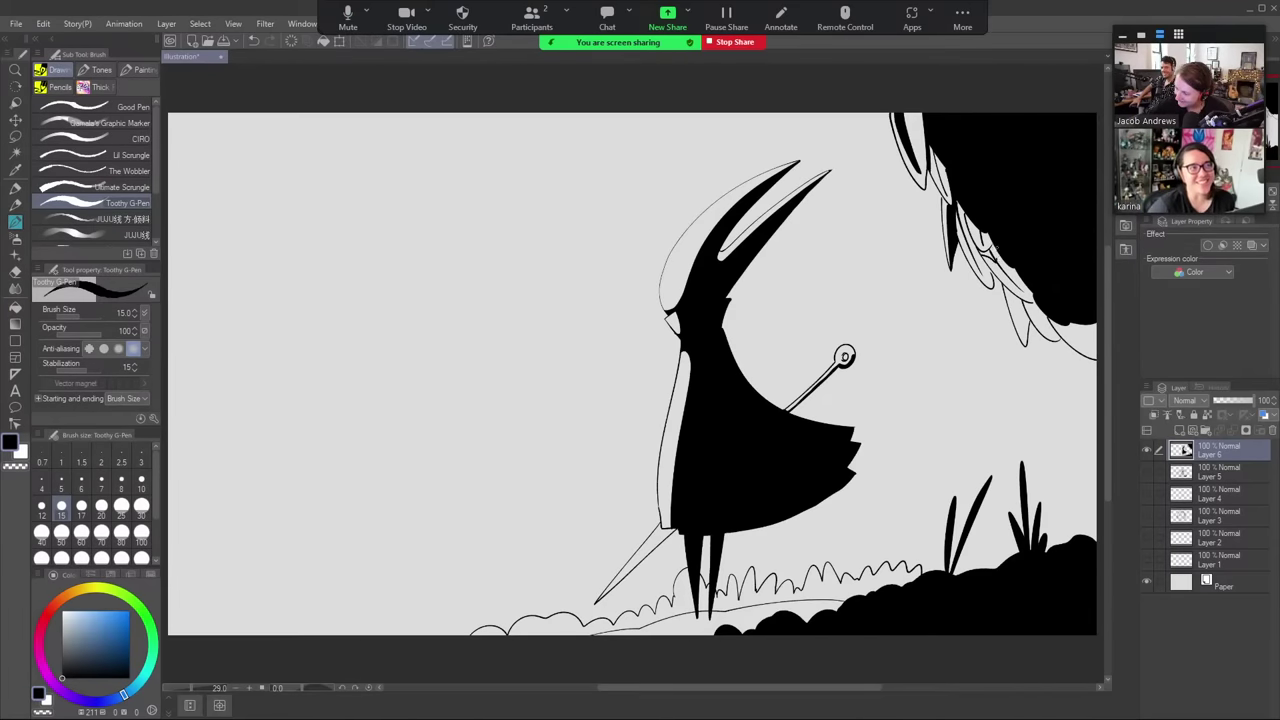
pyautogui.press('g')
pyautogui.press('g')
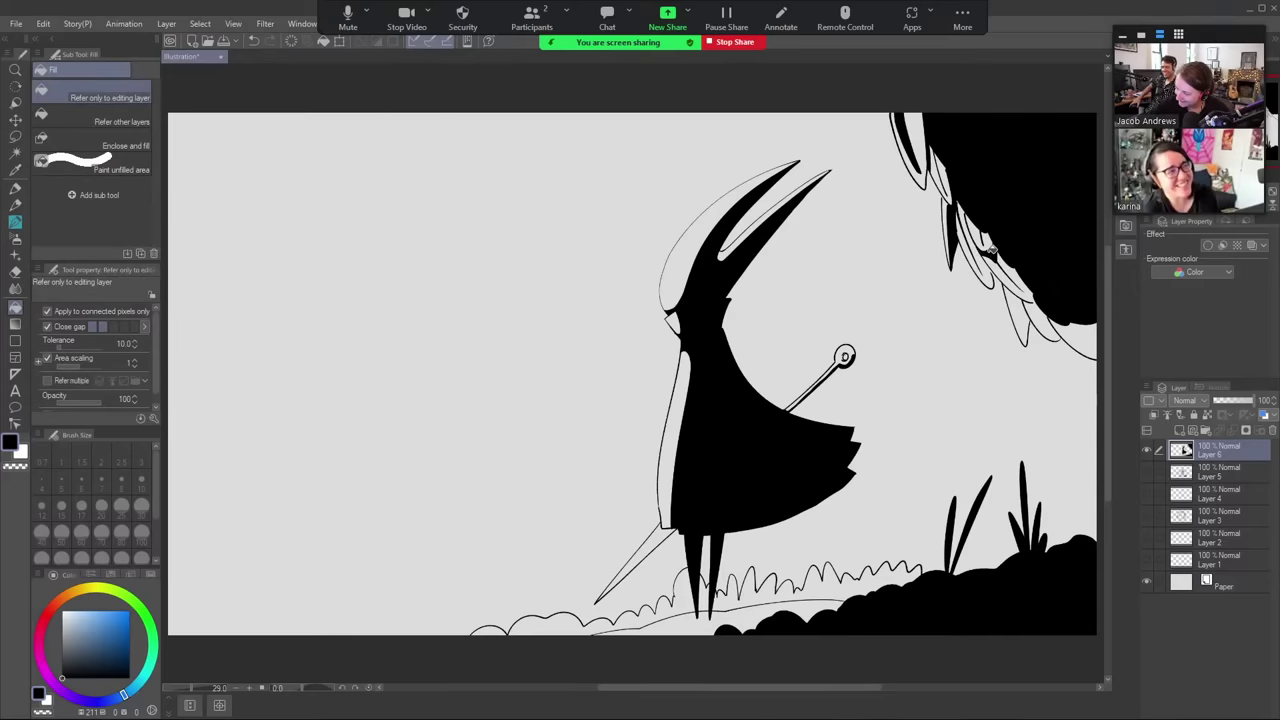
pyautogui.press('p')
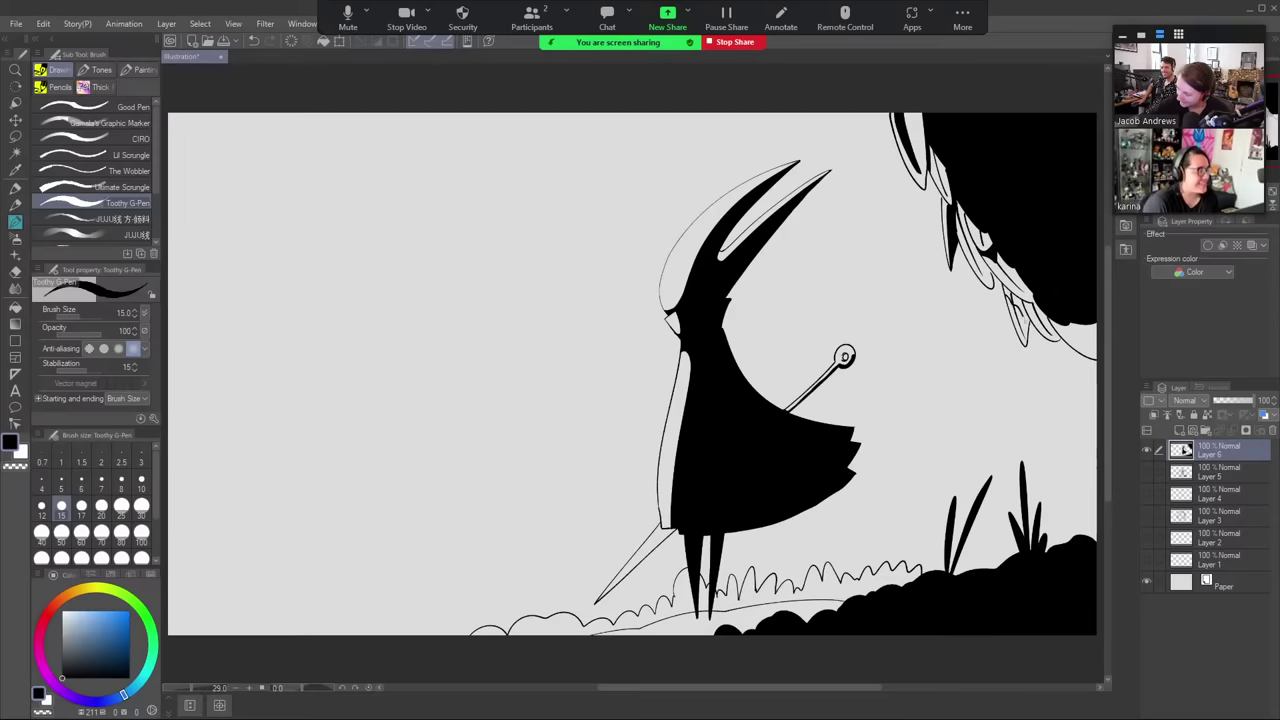
pyautogui.press('g')
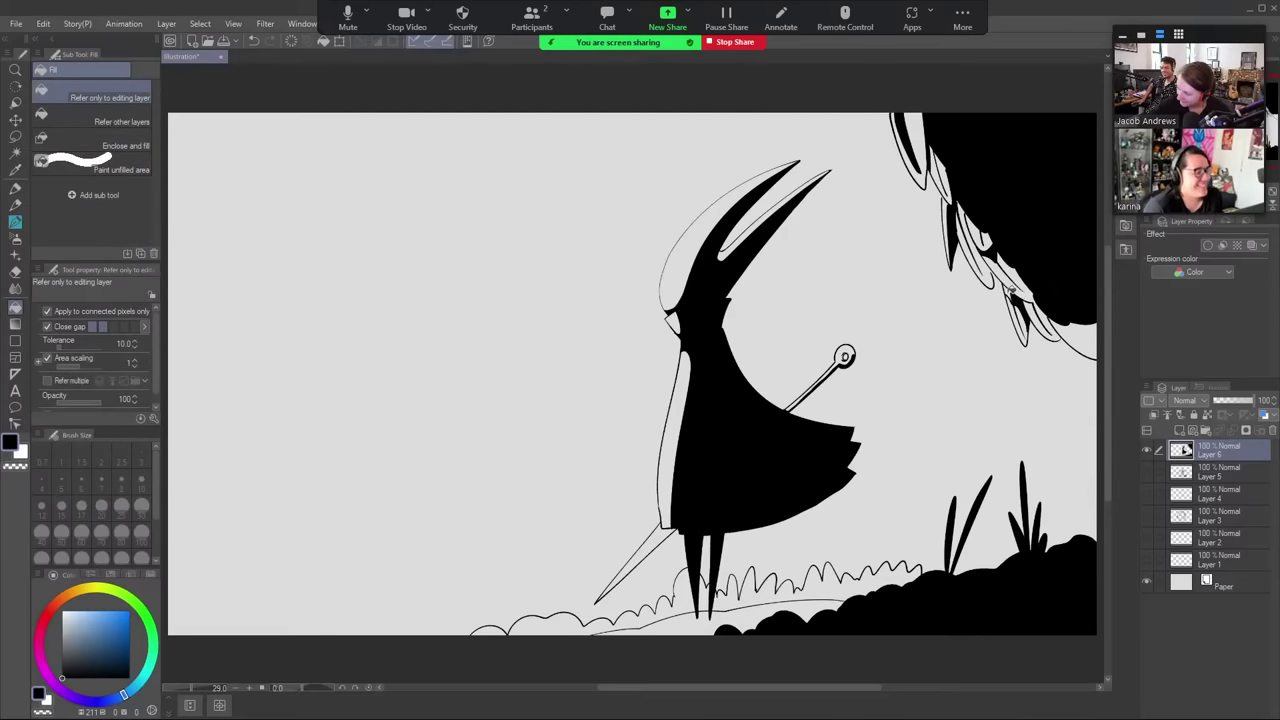
pyautogui.press('p')
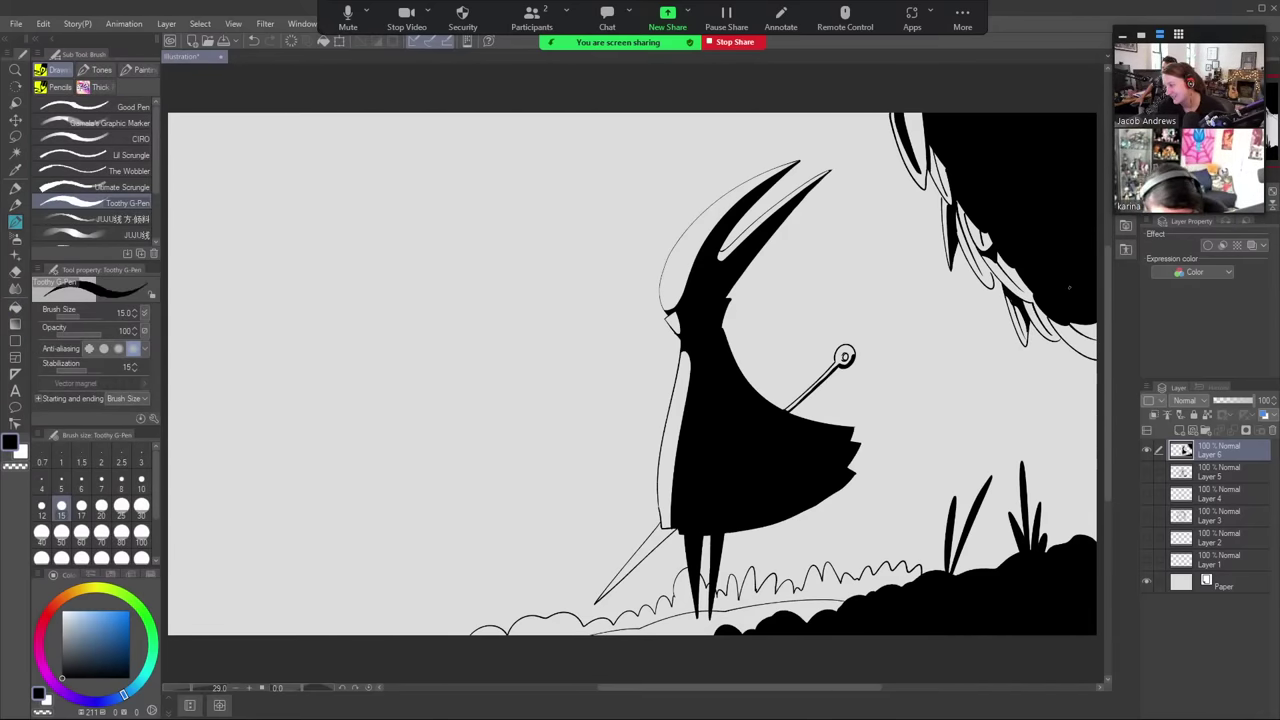
# - Erase thin curved highlights into the black foliage mass and two long highlights along the folds of the cloak's trailing edge
pyautogui.press('e')
pyautogui.moveTo(970, 211)
pyautogui.mouseDown()
pyautogui.moveTo(992, 200)
pyautogui.moveTo(1029, 265)
pyautogui.mouseUp()
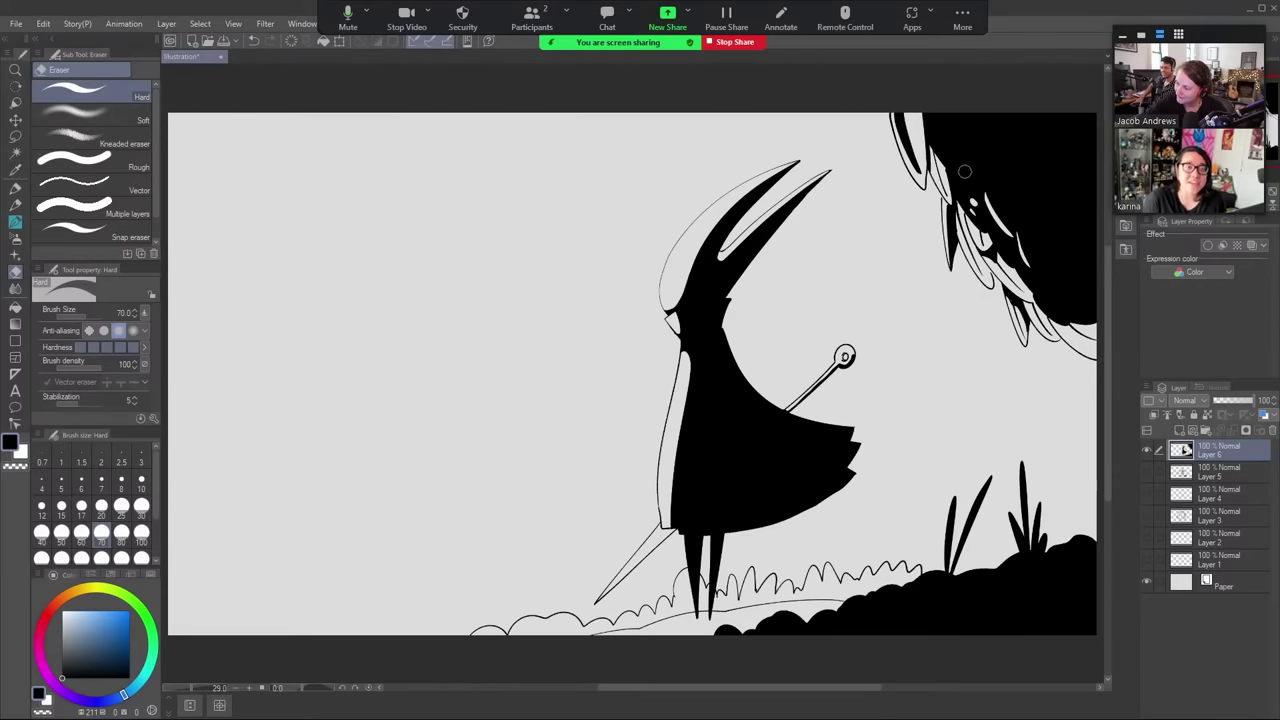
pyautogui.moveTo(966, 174); pyautogui.dragTo(1000, 188)
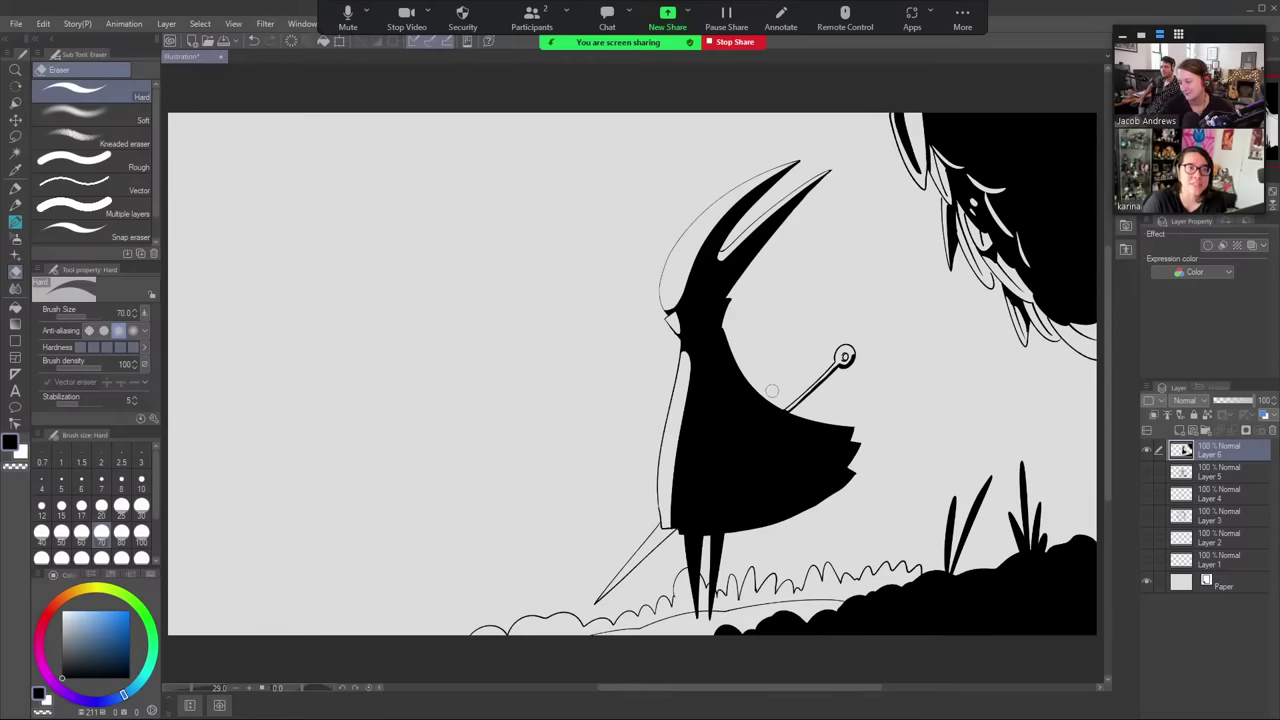
pyautogui.moveTo(752, 398)
pyautogui.mouseDown()
pyautogui.moveTo(834, 443)
pyautogui.moveTo(842, 470)
pyautogui.mouseUp()
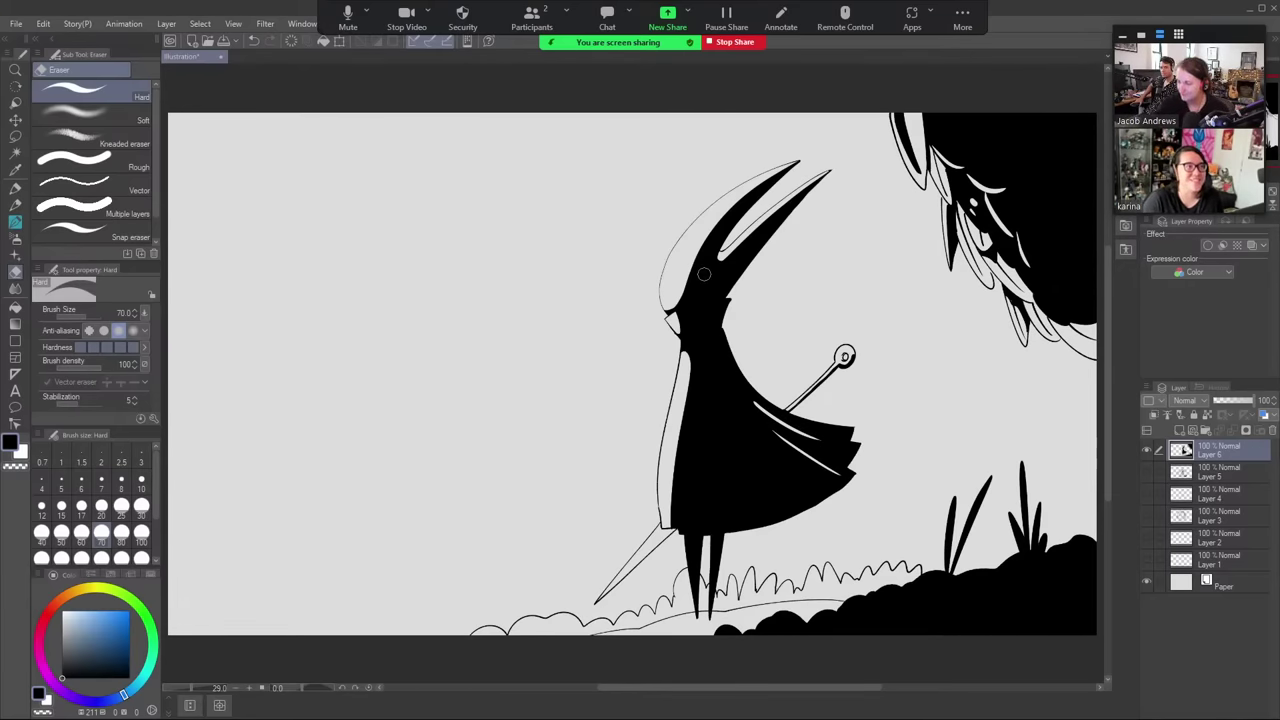
# - Draw a tall, round-topped upright shape rising from the spiky grass line behind the cloak, undoing and redrawing the rough strokes
pyautogui.press('p')
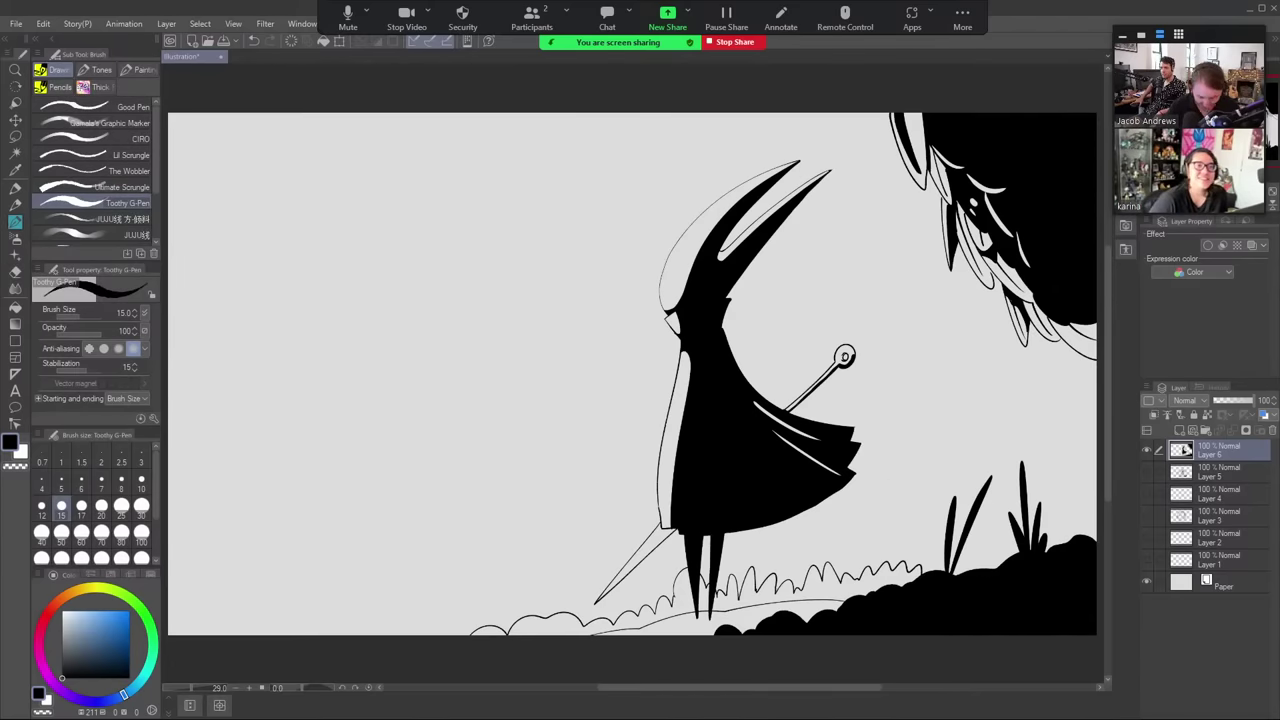
pyautogui.moveTo(882, 566); pyautogui.dragTo(889, 494)
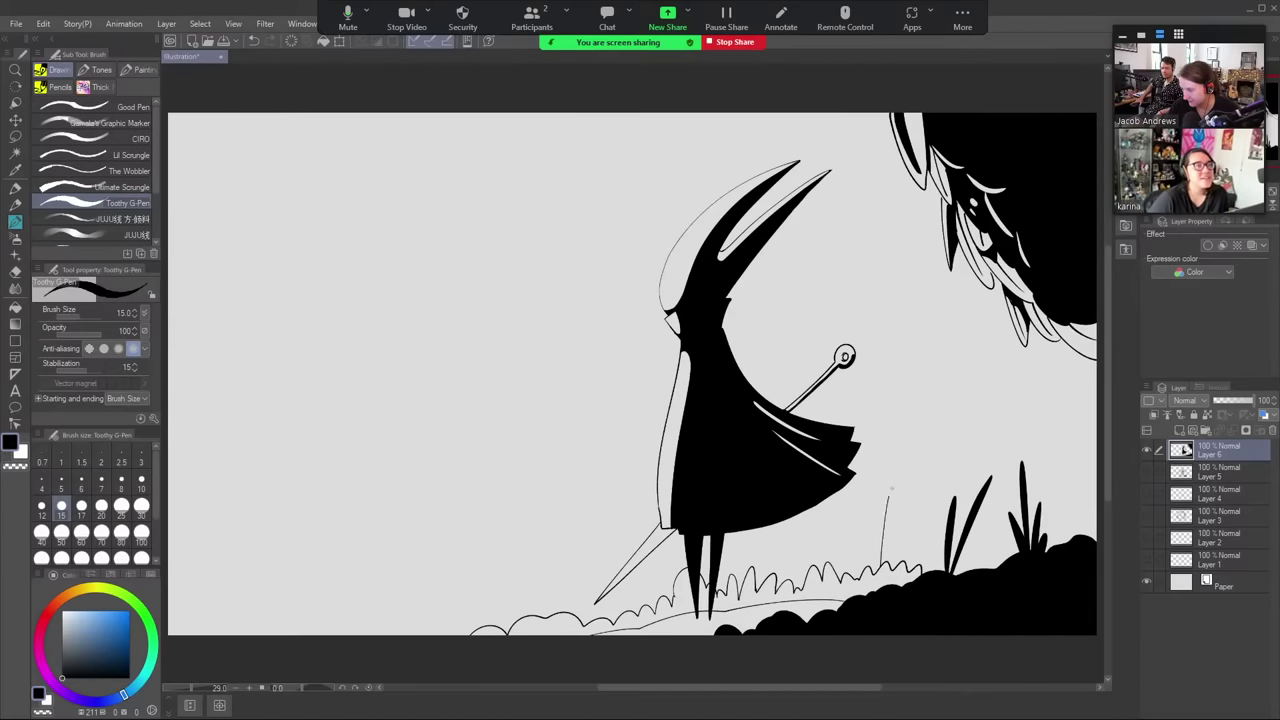
pyautogui.hotkey('ctrl', 'z')
pyautogui.moveTo(883, 562)
pyautogui.mouseDown()
pyautogui.moveTo(908, 488)
pyautogui.moveTo(912, 572)
pyautogui.mouseUp()
pyautogui.hotkey('ctrl', 'z')
pyautogui.moveTo(912, 486); pyautogui.dragTo(911, 570)
# - Preview the sketches on Layer 3 and Layer 2 by showing and hiding each layer in turn
pyautogui.click(1146, 514)
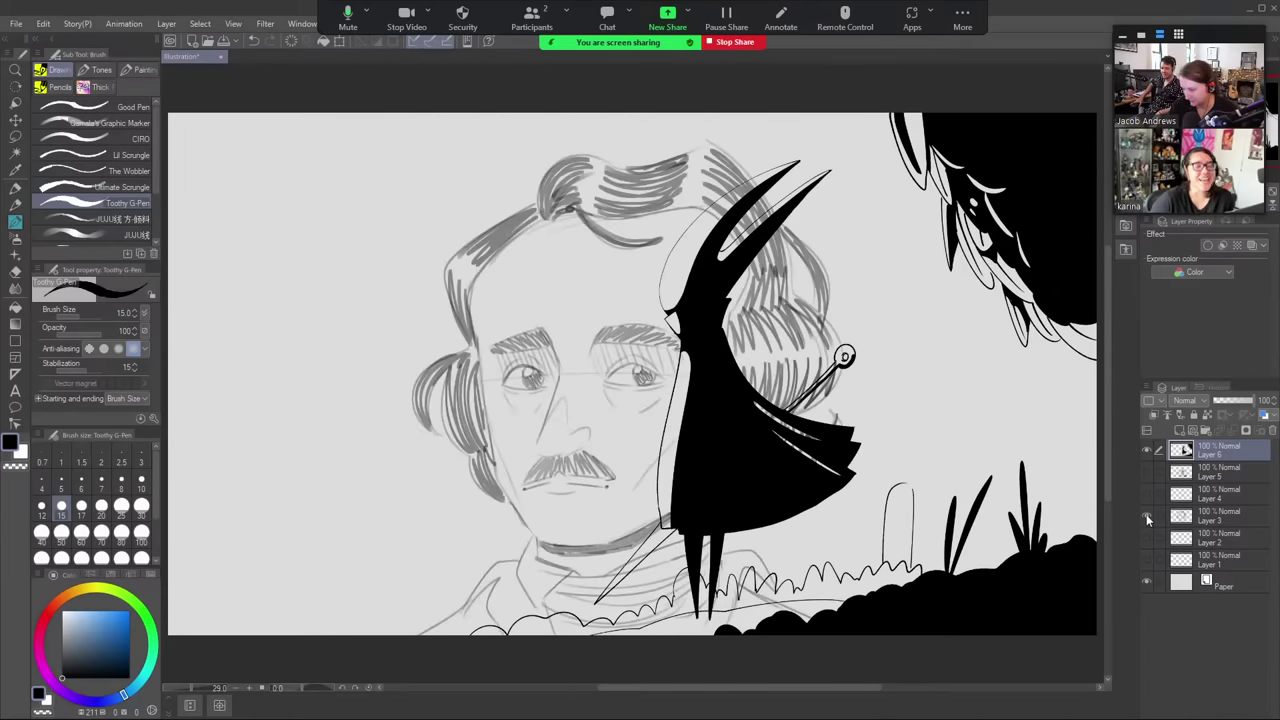
pyautogui.click(1146, 514)
pyautogui.click(1146, 537)
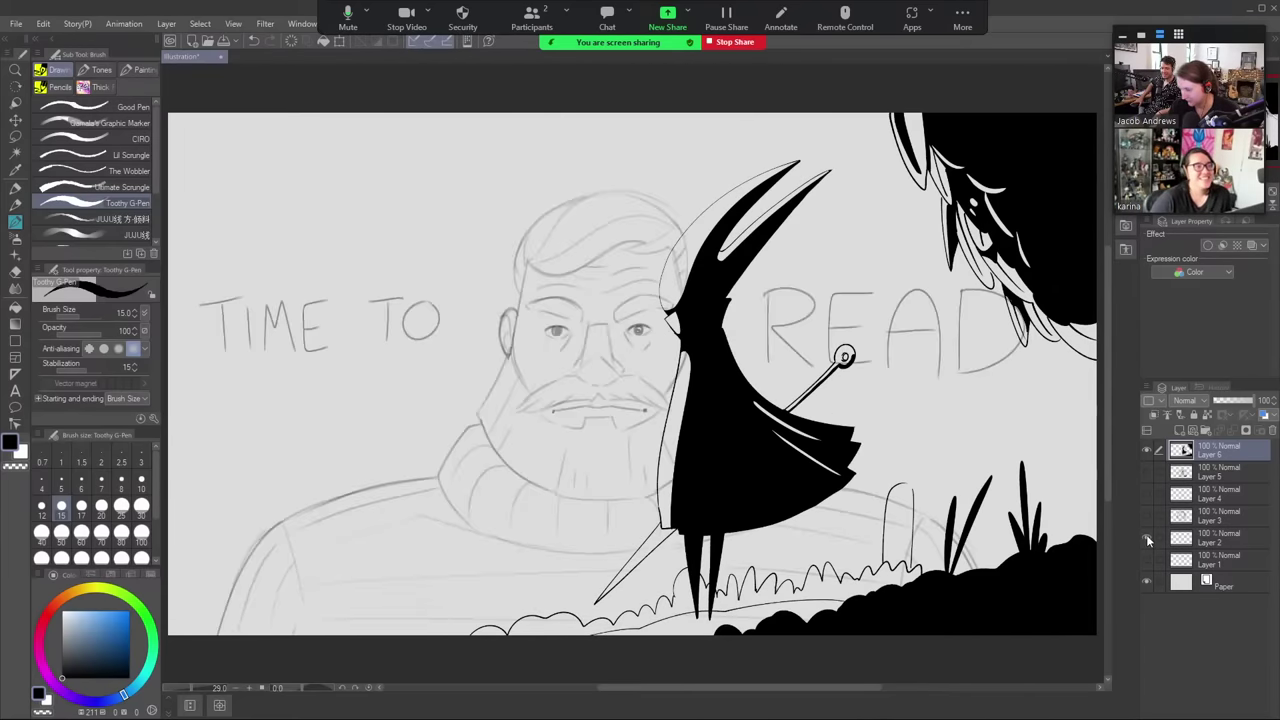
pyautogui.click(1147, 540)
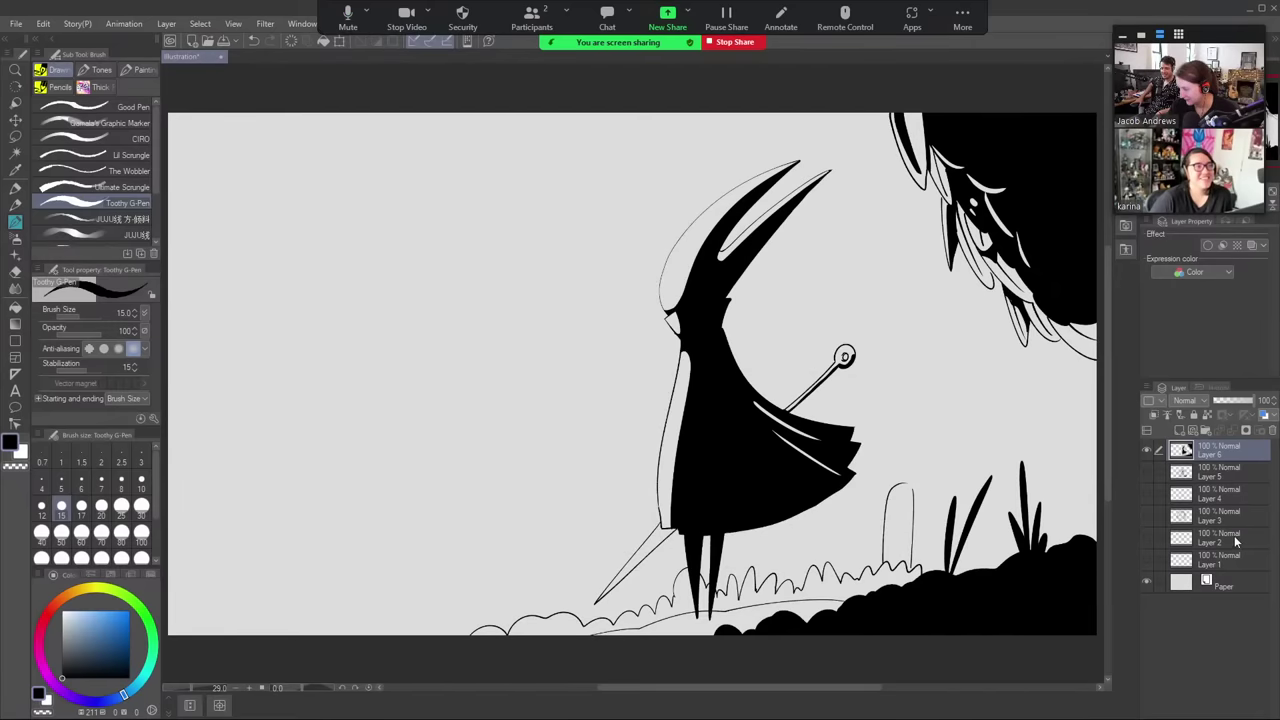
# - Duplicate Layer 2, make the copy visible and shift its bearded-man sketch up and slightly to the left
pyautogui.moveTo(1234, 535); pyautogui.dragTo(1178, 430)
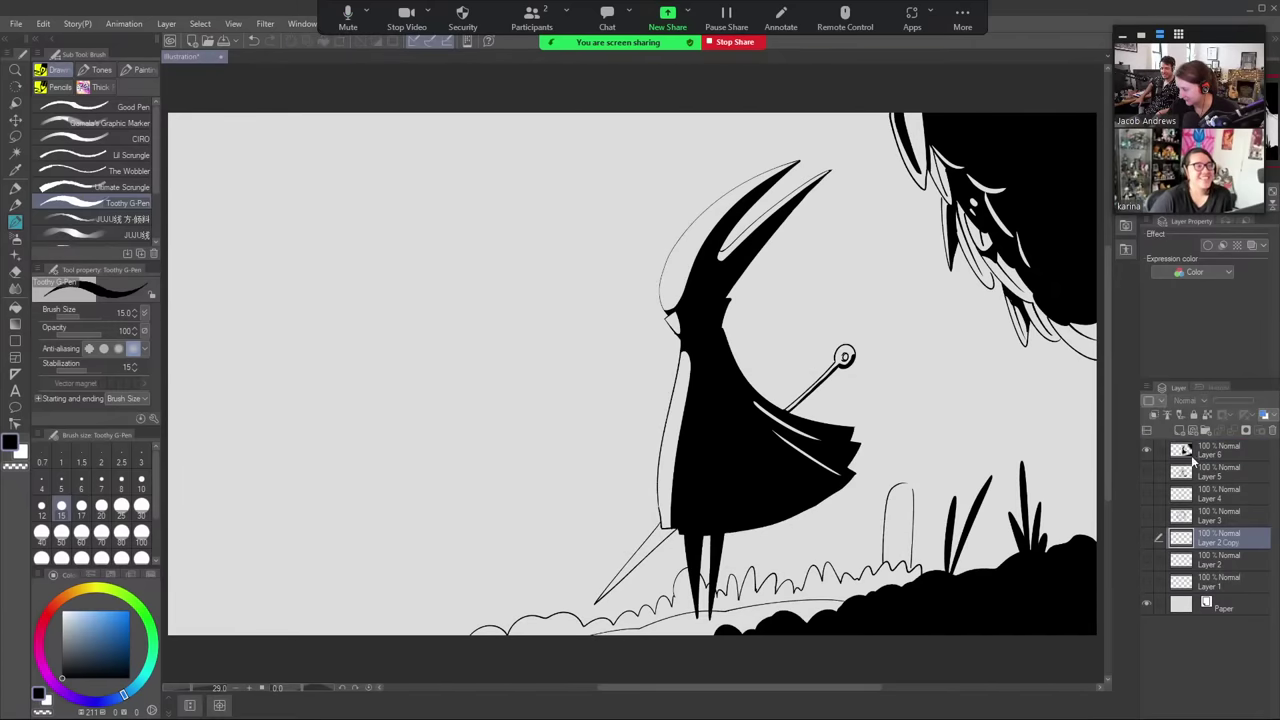
pyautogui.click(1146, 538)
pyautogui.click(15, 119)
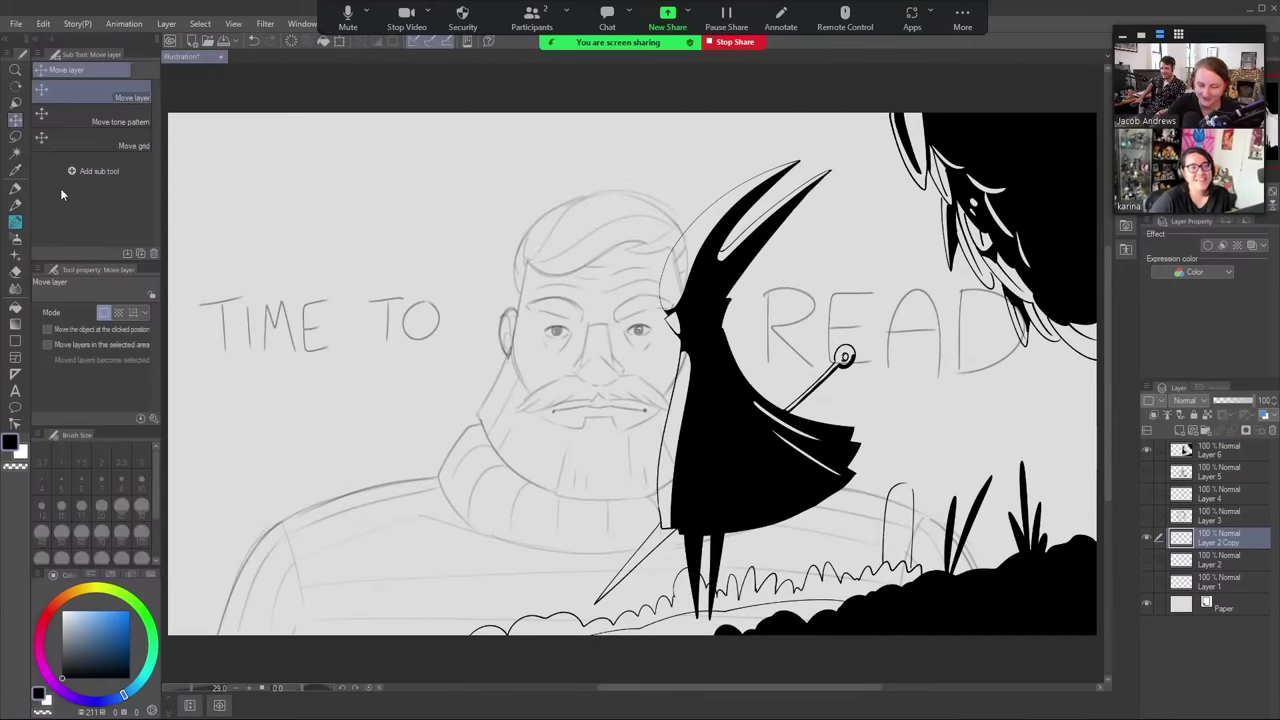
pyautogui.moveTo(781, 421); pyautogui.dragTo(757, 393)
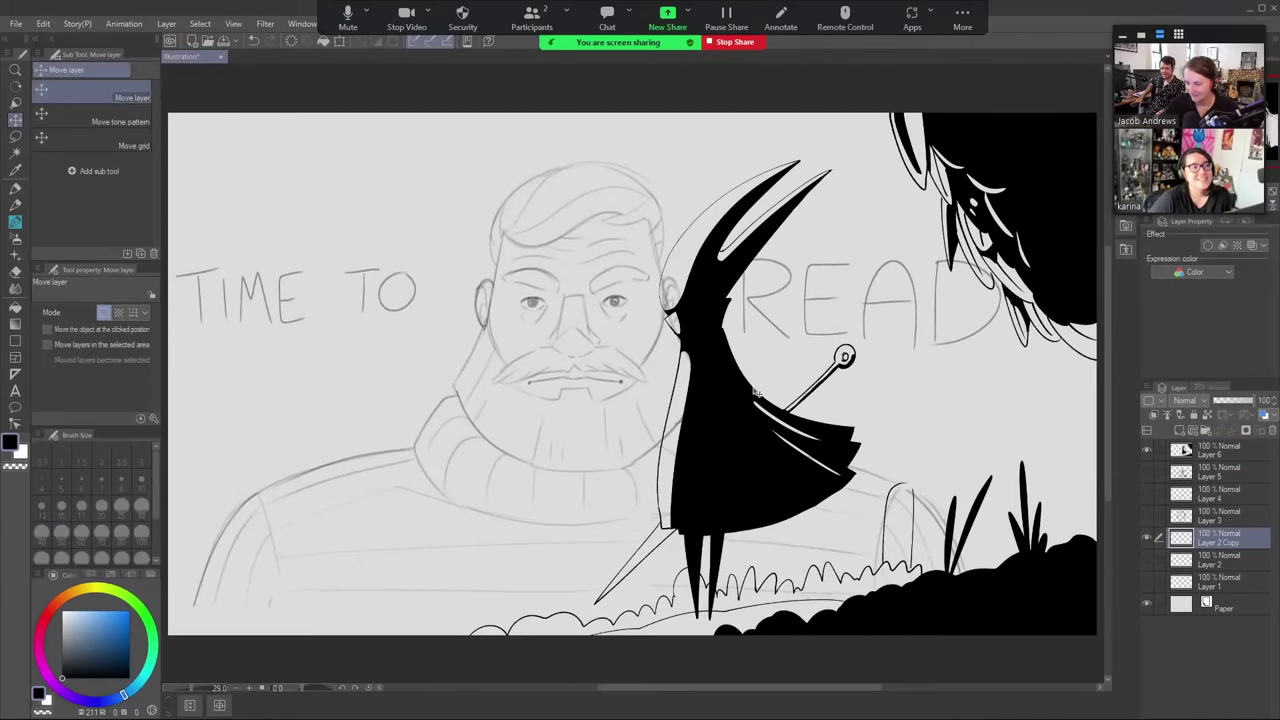
# - Scale the copied bearded-man sketch to 55% and place it in the canvas's empty upper-left area
pyautogui.click(339, 42)
pyautogui.hotkey('ctrl', 'z')
pyautogui.click(342, 44)
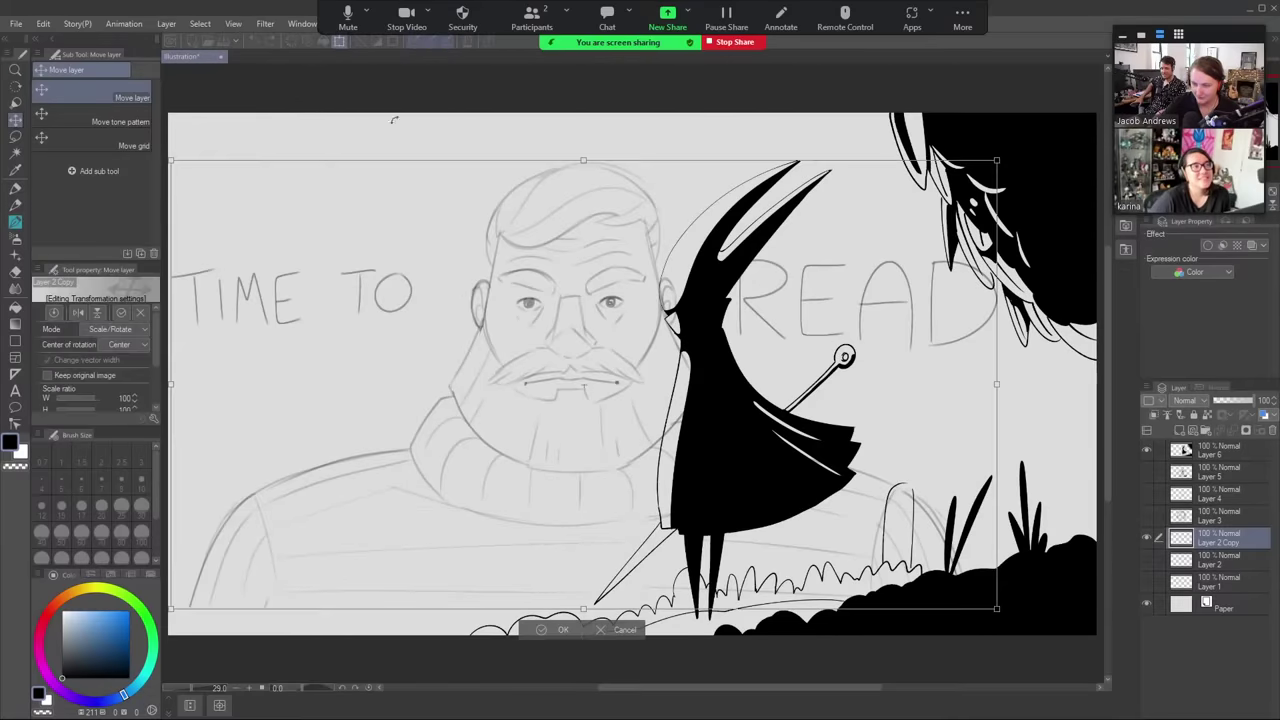
pyautogui.moveTo(1007, 610); pyautogui.dragTo(623, 404)
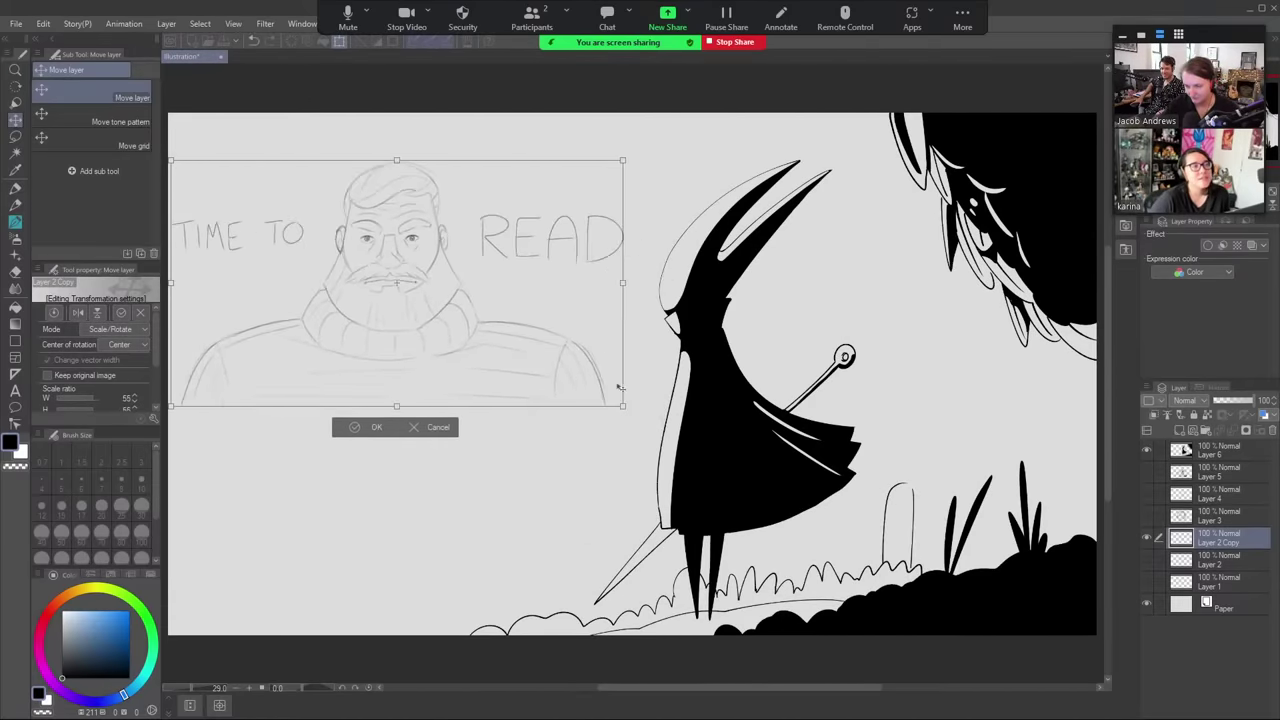
pyautogui.moveTo(540, 306); pyautogui.dragTo(560, 302)
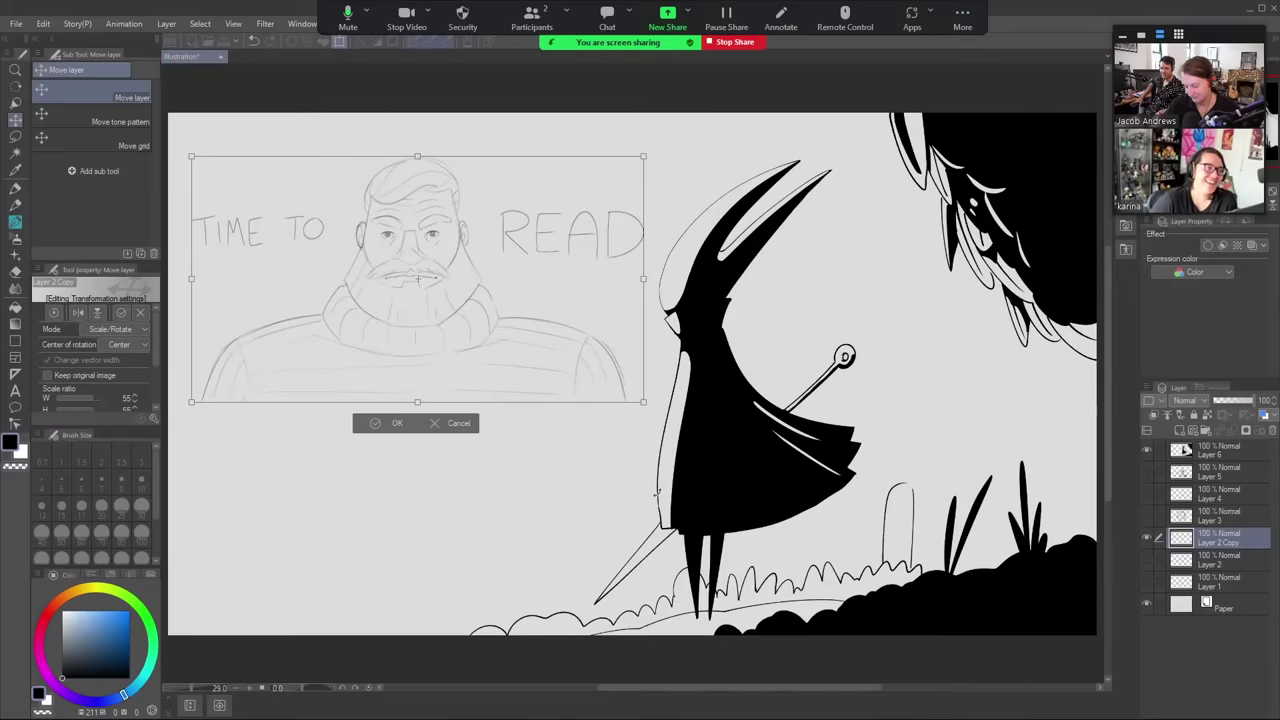
pyautogui.press('Return')
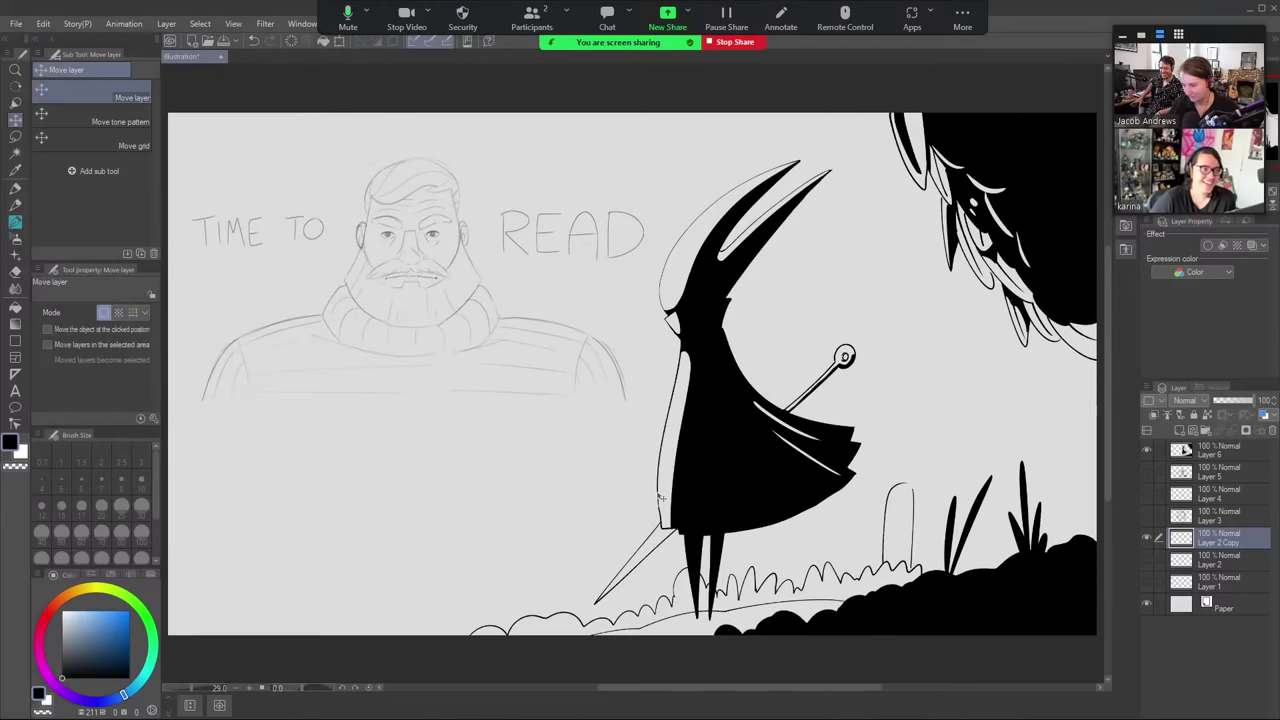
# - Add a layer mask to Layer 2 Copy and fade out the lower edge of the bearded man's sweater with the Soft eraser at size 400
pyautogui.click(1250, 431)
pyautogui.press('e')
pyautogui.click(107, 118)
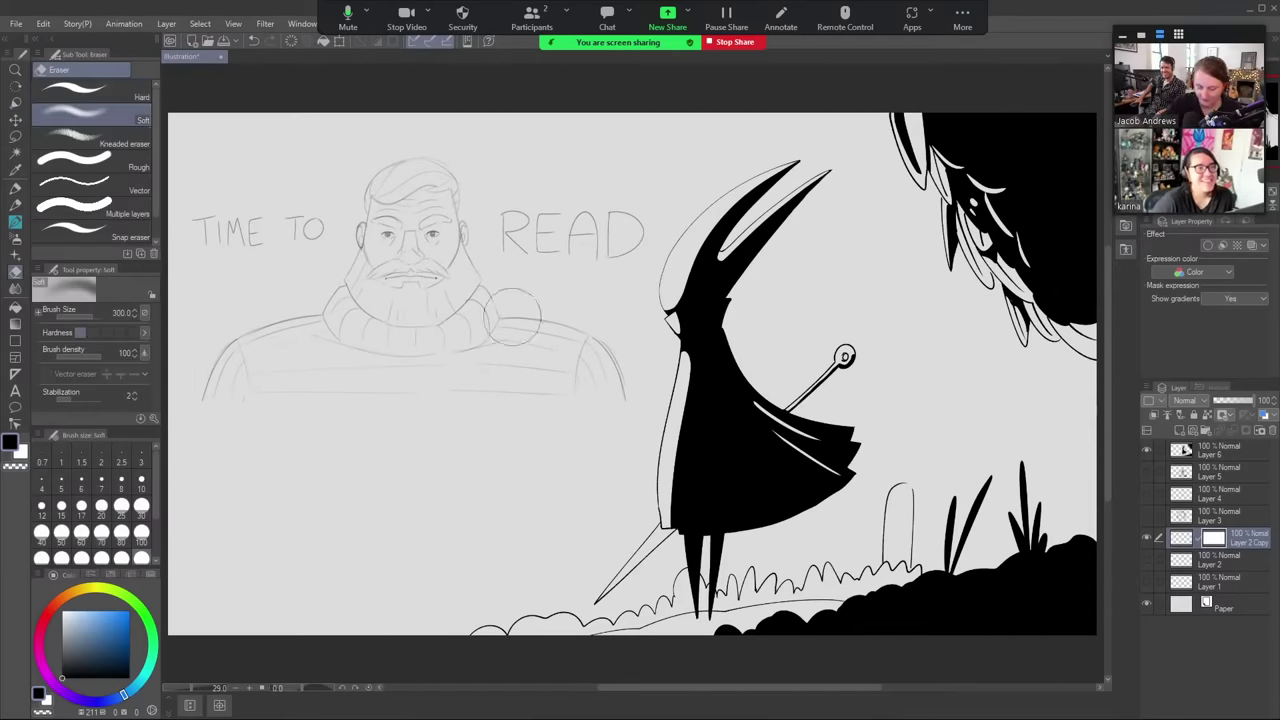
pyautogui.press(']')
pyautogui.moveTo(622, 391)
pyautogui.mouseDown()
pyautogui.moveTo(565, 408)
pyautogui.moveTo(619, 399)
pyautogui.moveTo(615, 389)
pyautogui.moveTo(578, 414)
pyautogui.moveTo(611, 392)
pyautogui.moveTo(520, 414)
pyautogui.moveTo(391, 414)
pyautogui.moveTo(213, 379)
pyautogui.moveTo(227, 390)
pyautogui.moveTo(213, 424)
pyautogui.mouseUp()
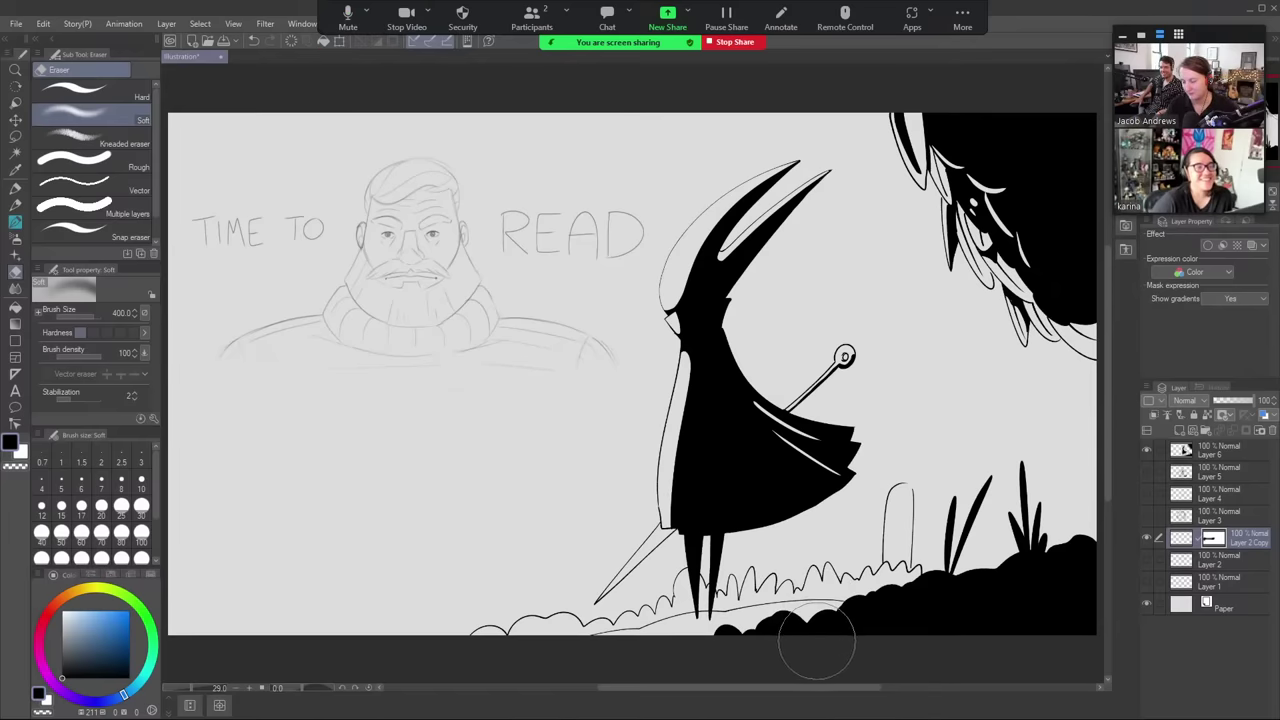
# - On Layer 6, draw more pointed strands hanging from the canvas's upper edge beside the dark foliage and fill them black
pyautogui.click(1222, 454)
pyautogui.press('b')
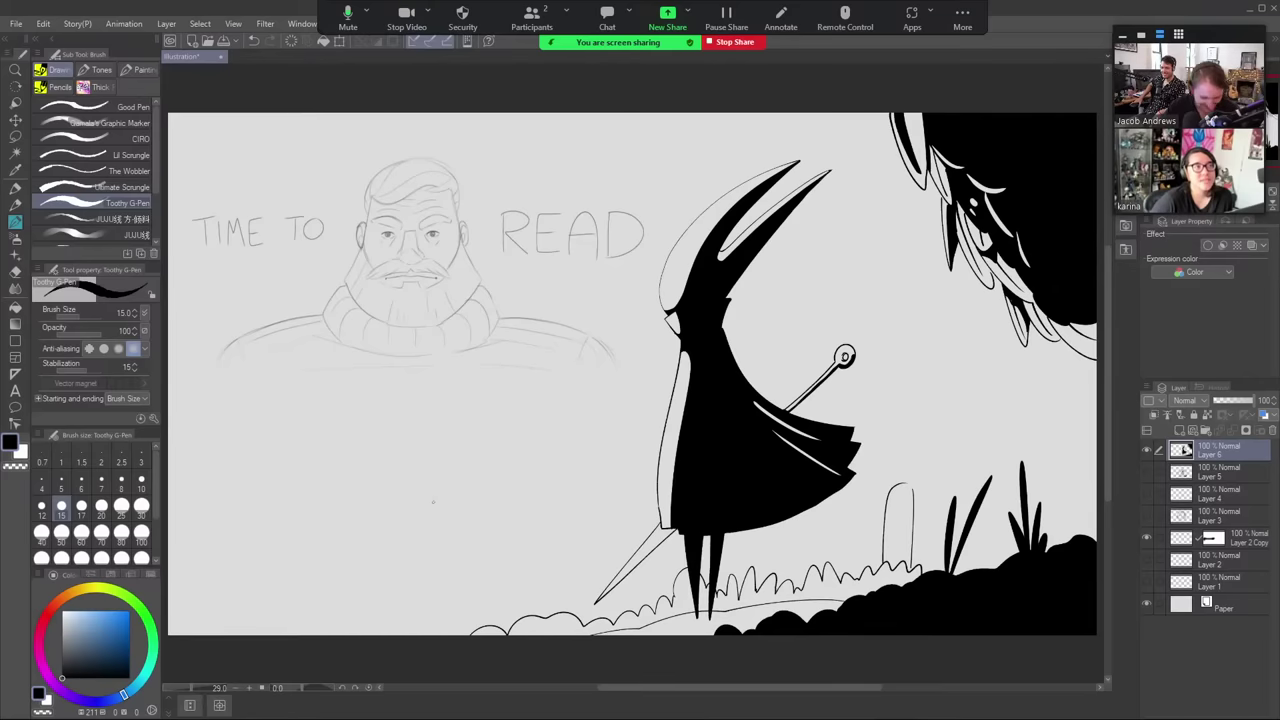
pyautogui.moveTo(874, 117); pyautogui.dragTo(861, 114)
pyautogui.press('g')
pyautogui.click(879, 115)
pyautogui.click(862, 122)
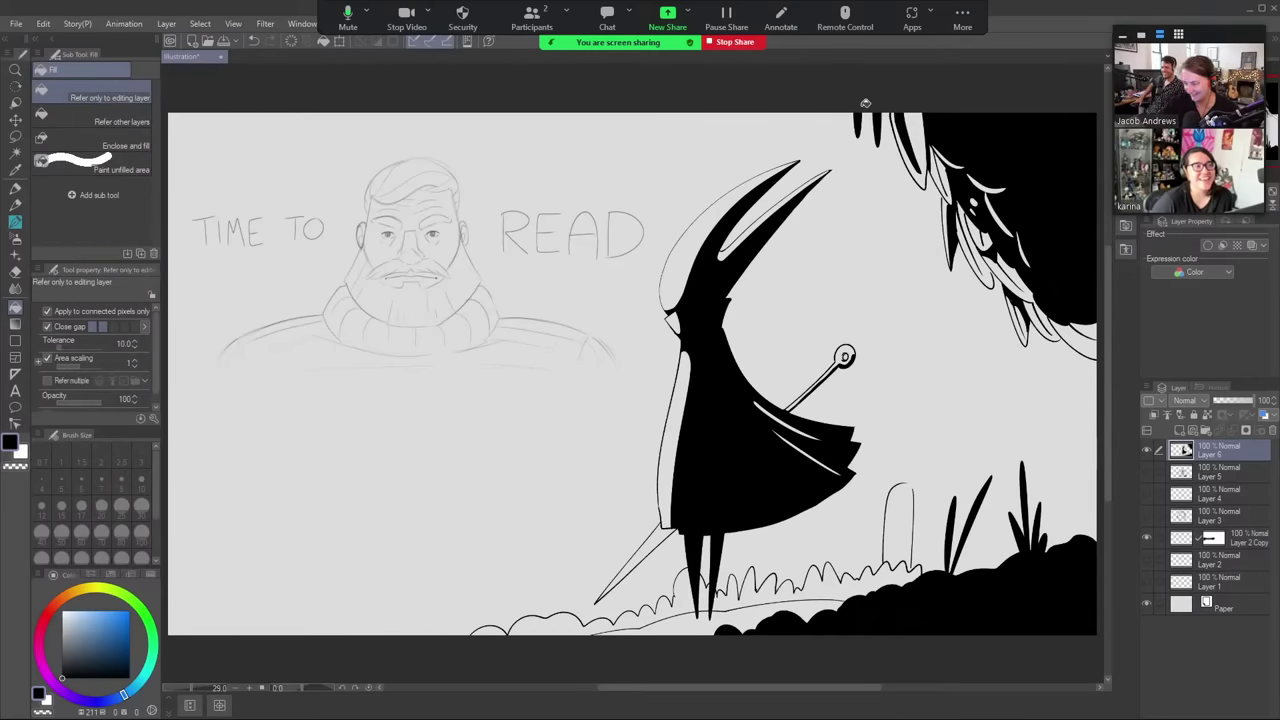
# - Draw a small tuft on the crest of the black foreground ground behind the figure's legs and fill it black
pyautogui.press('b')
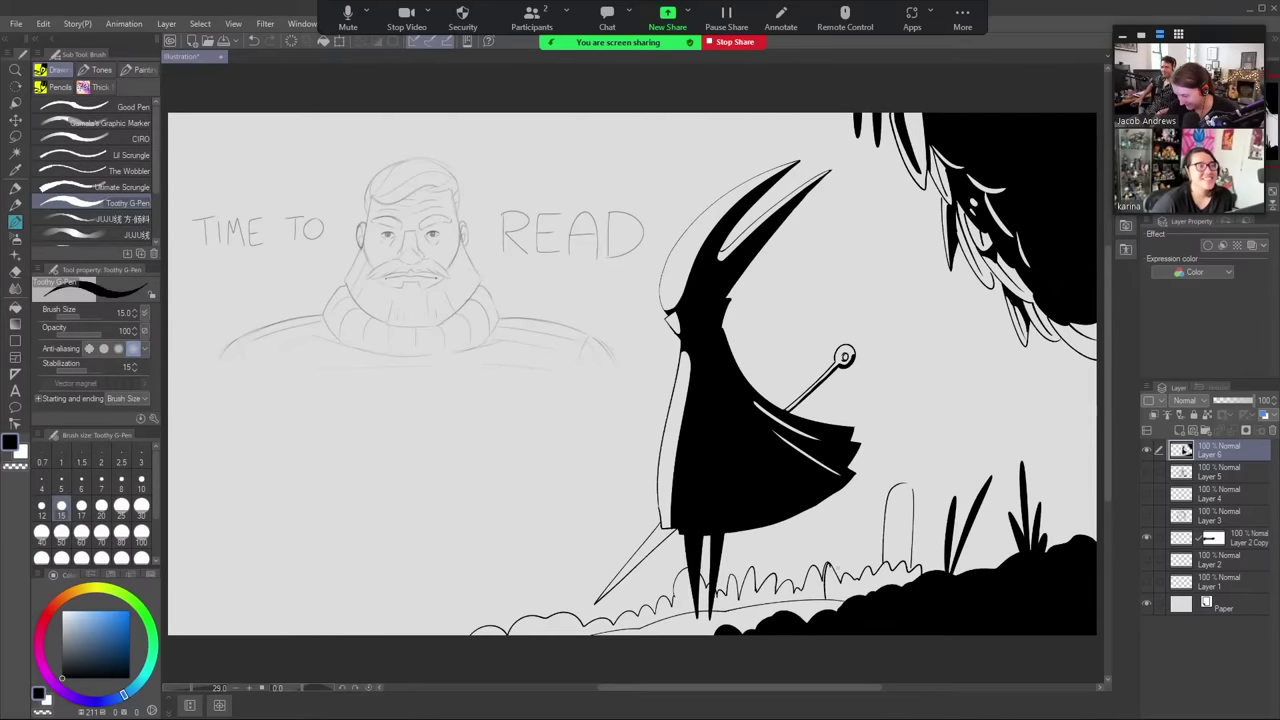
pyautogui.press('g')
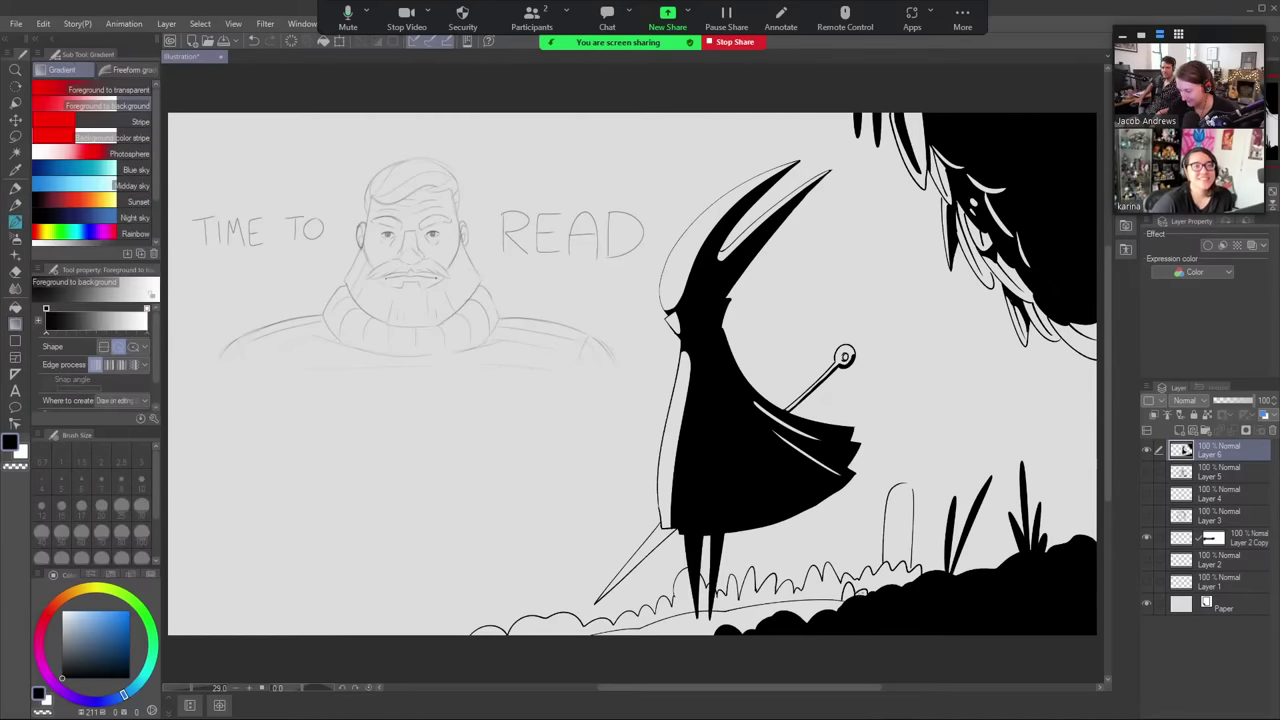
pyautogui.press('b')
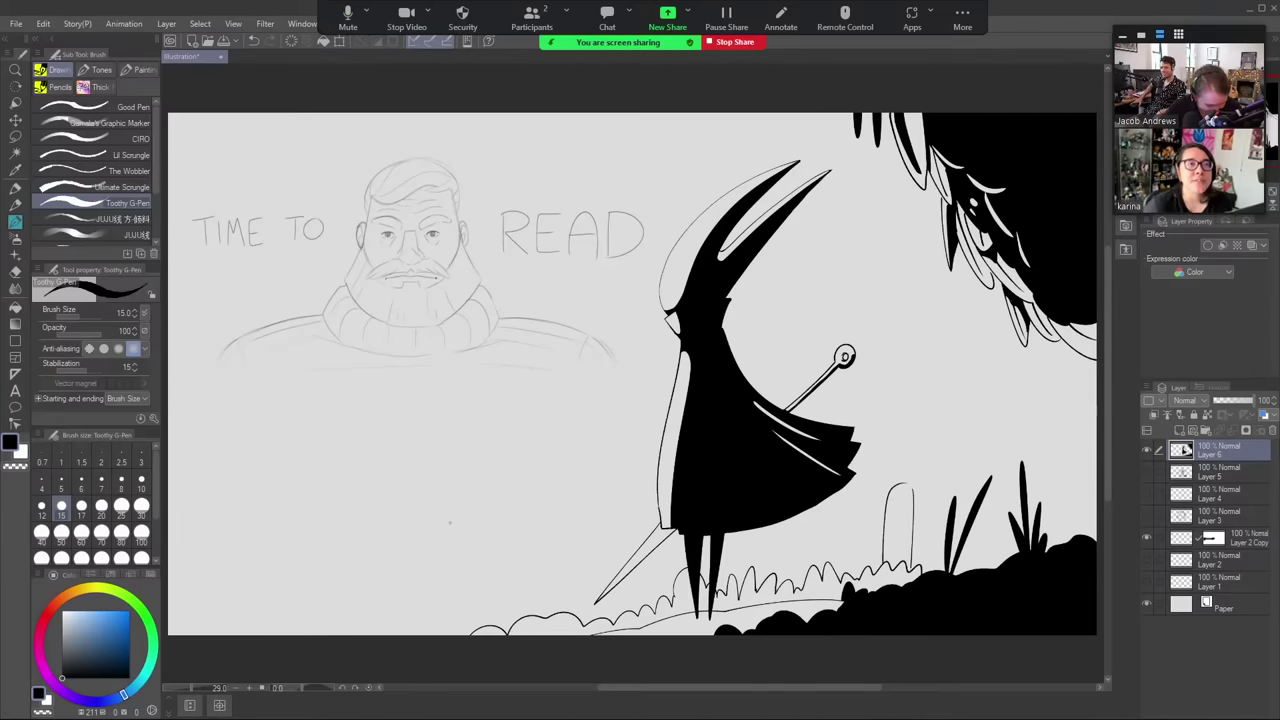
# - Undo a trial ground curve, draw two clusters of pointed grass blades along the canvas's lower-left edge and fill them black
pyautogui.moveTo(190, 512); pyautogui.dragTo(402, 632)
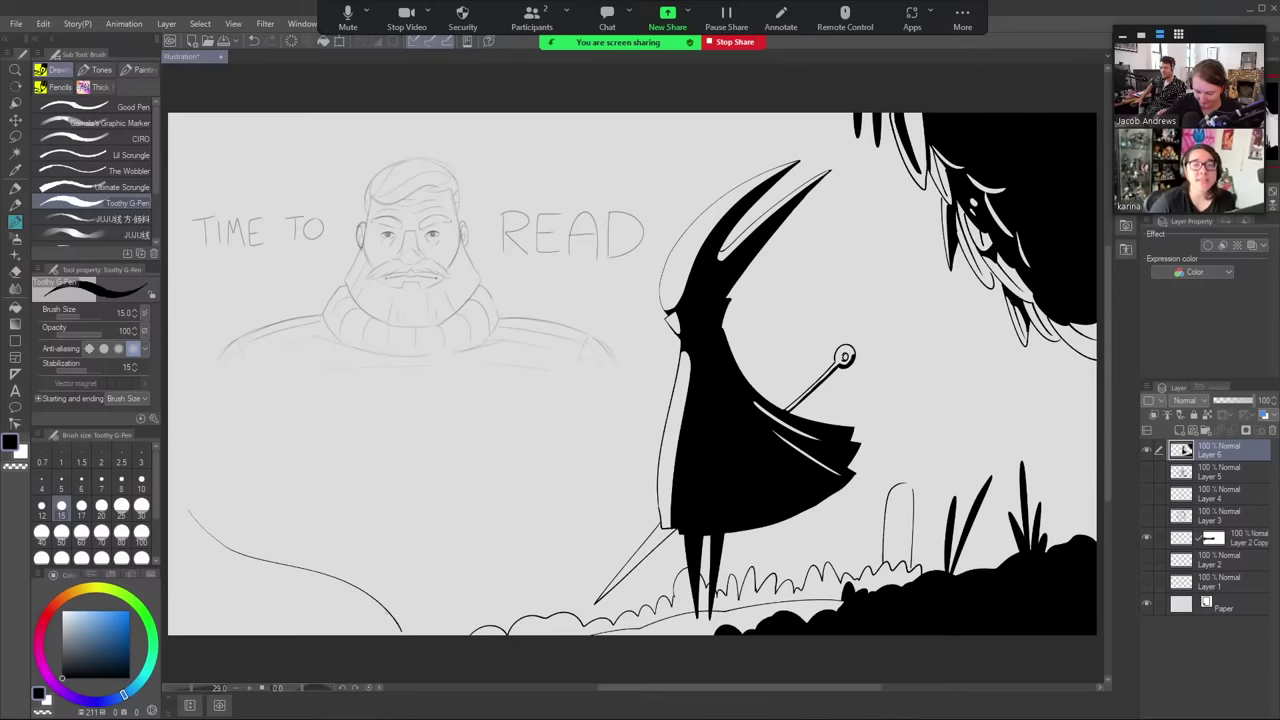
pyautogui.hotkey('ctrl', 'z')
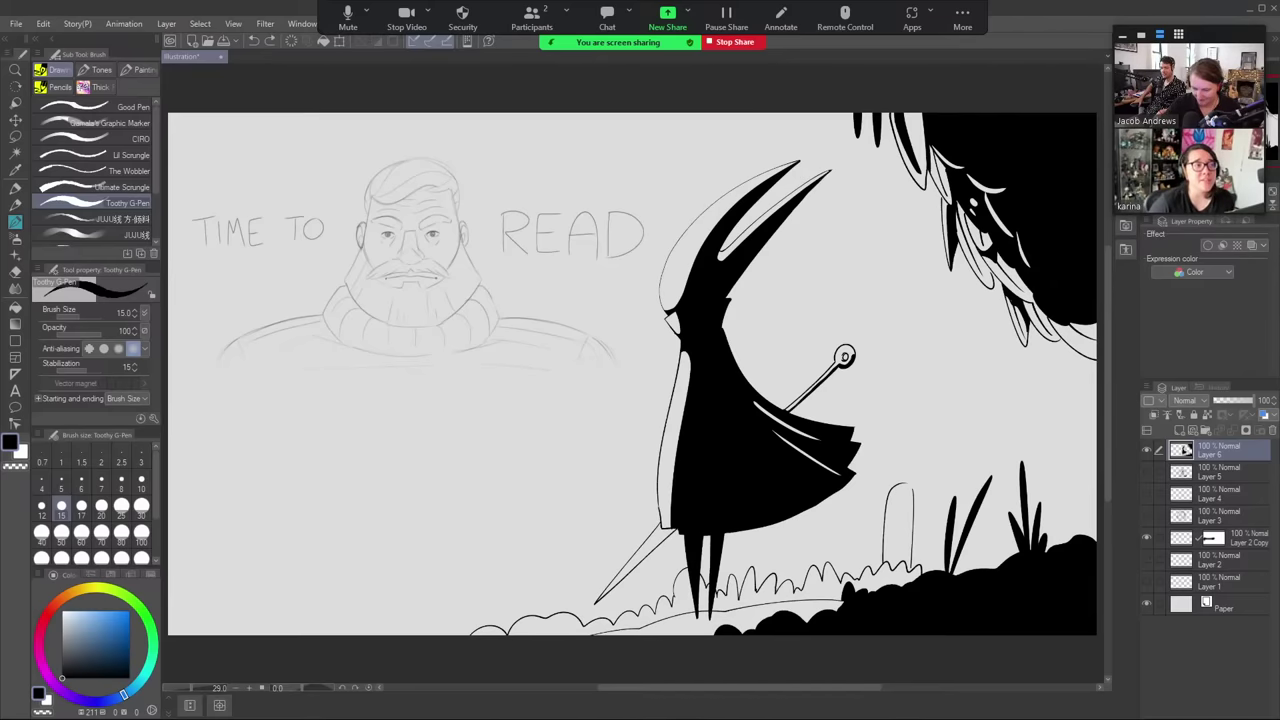
pyautogui.moveTo(332, 634)
pyautogui.mouseDown()
pyautogui.moveTo(343, 634)
pyautogui.moveTo(332, 634)
pyautogui.mouseUp()
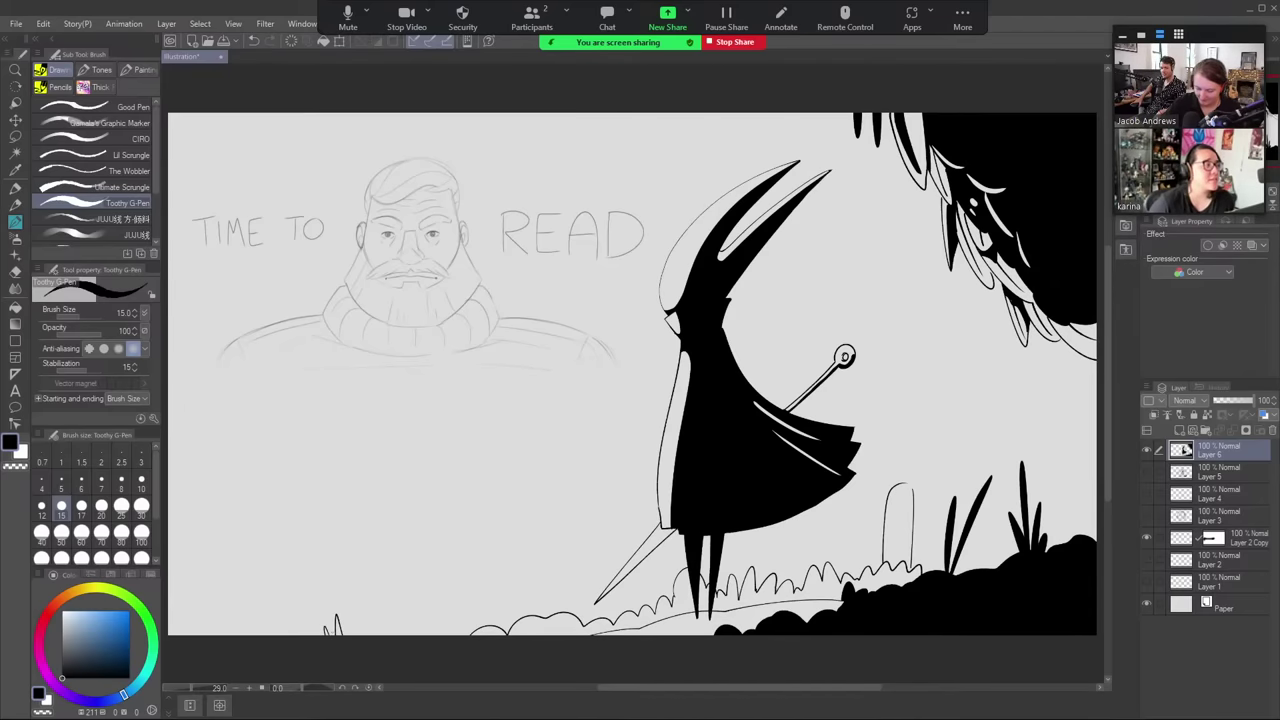
pyautogui.moveTo(422, 634)
pyautogui.mouseDown()
pyautogui.moveTo(429, 550)
pyautogui.moveTo(436, 612)
pyautogui.mouseUp()
pyautogui.moveTo(440, 638); pyautogui.dragTo(444, 600)
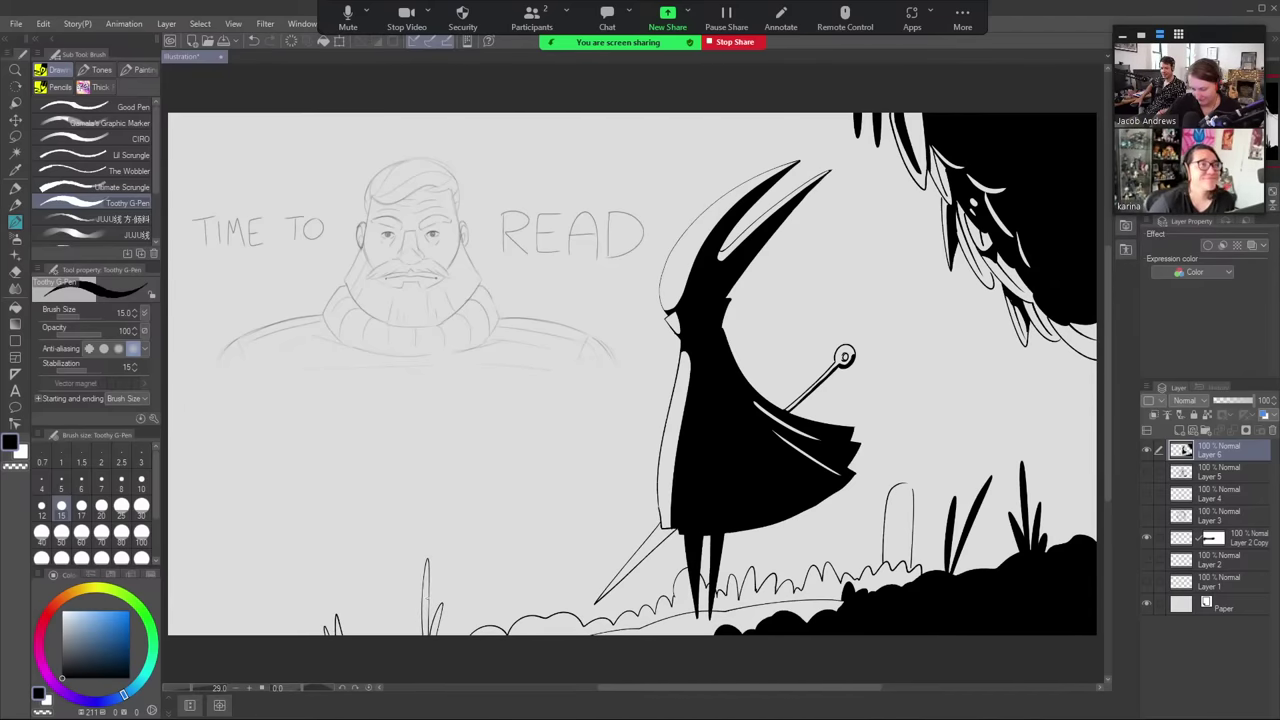
pyautogui.press('g')
pyautogui.click(426, 610)
pyautogui.click(442, 620)
pyautogui.click(436, 620)
pyautogui.click(338, 628)
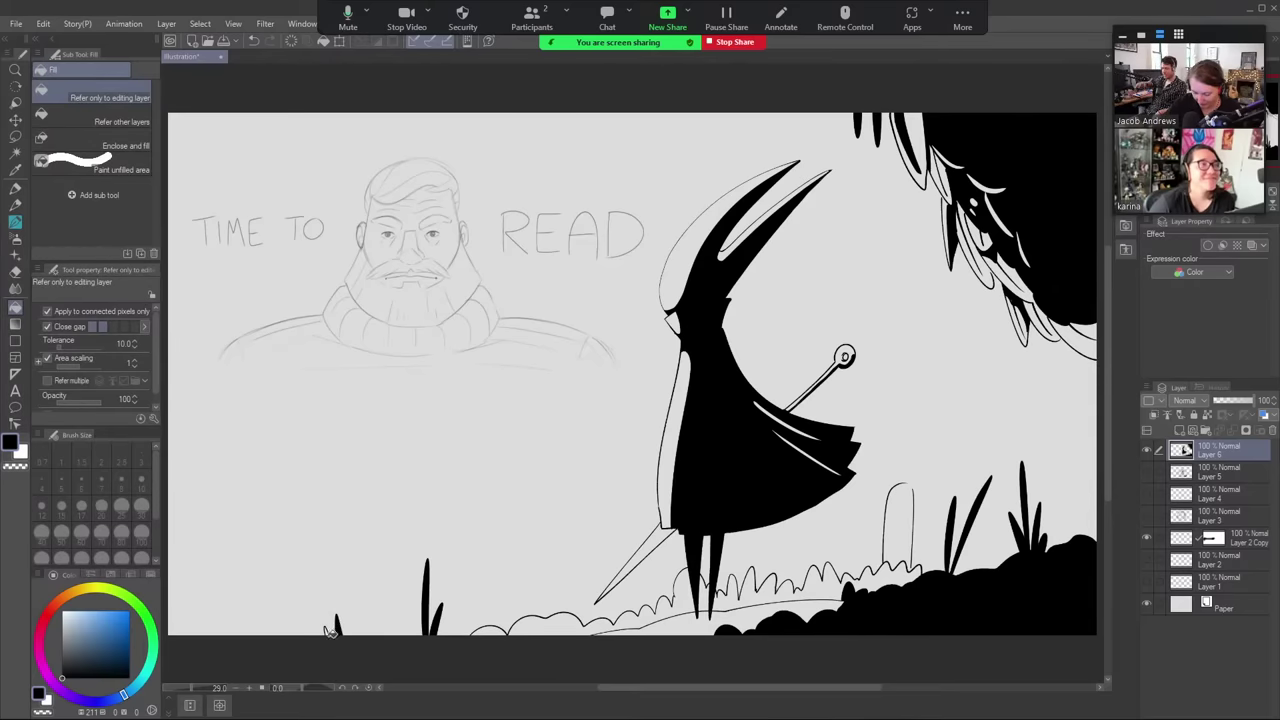
# - Add a short blade to the larger grass cluster and a separate slanted blade beside the bushes, filling both black
pyautogui.press('p')
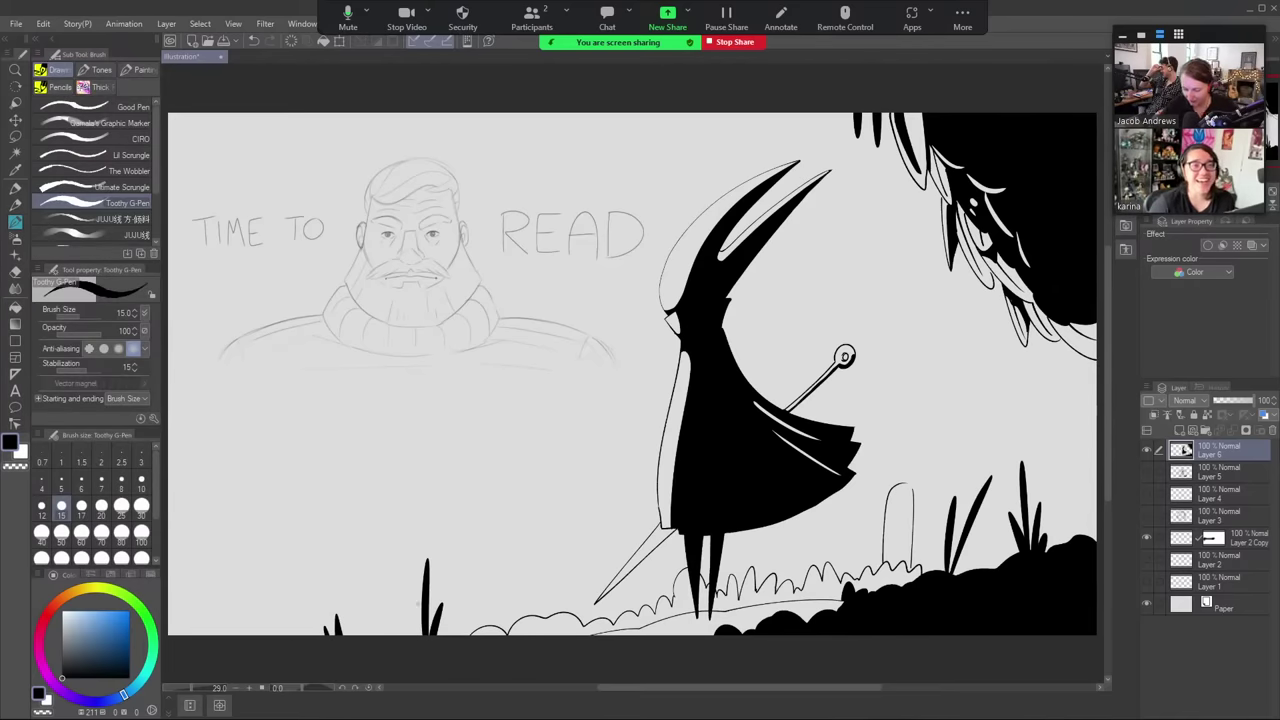
pyautogui.press('g')
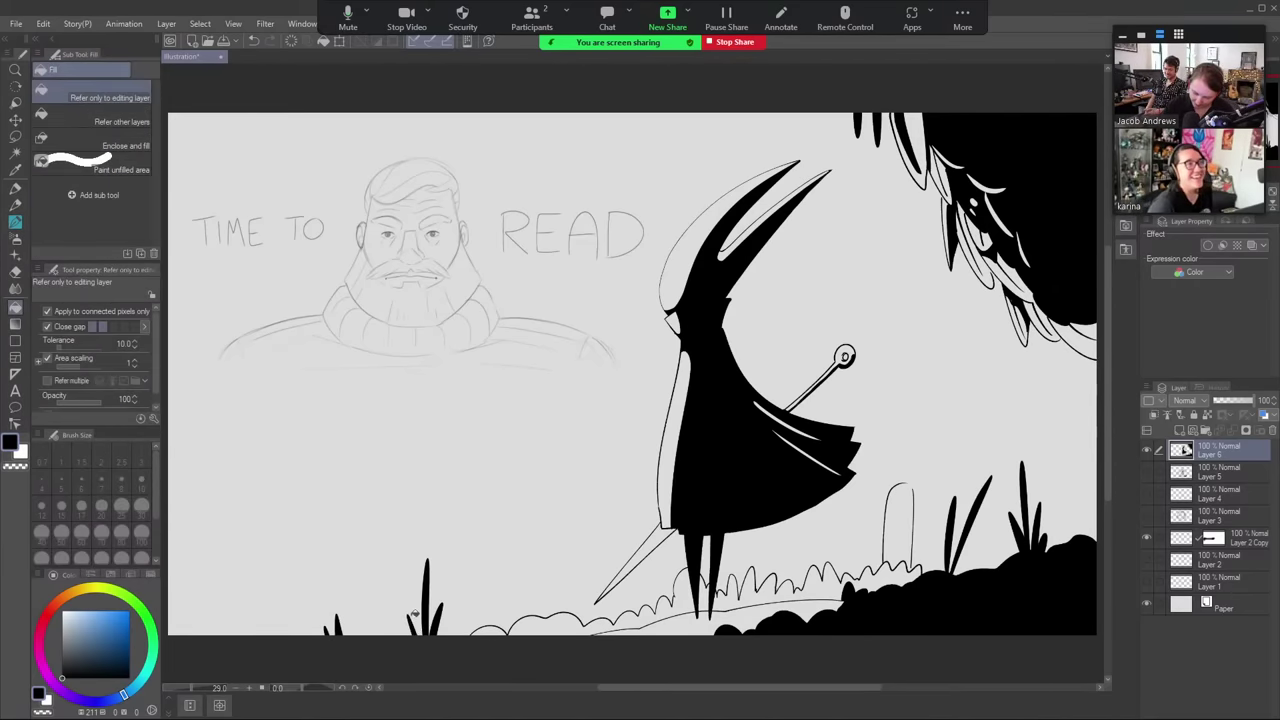
pyautogui.press('p')
pyautogui.moveTo(492, 624); pyautogui.dragTo(506, 568)
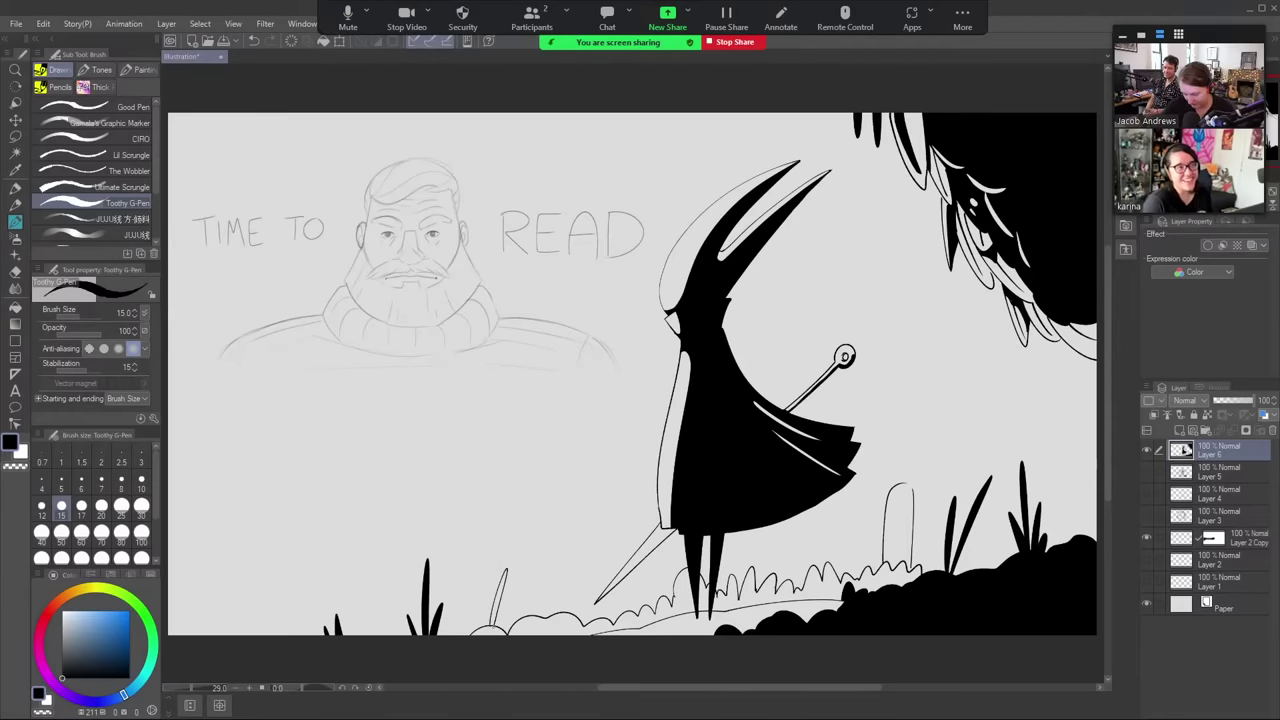
pyautogui.press('g')
pyautogui.click(498, 600)
# - Trim the leftmost grass cluster with the Hard eraser, setting its brush size to 17 and then 40
pyautogui.press('e')
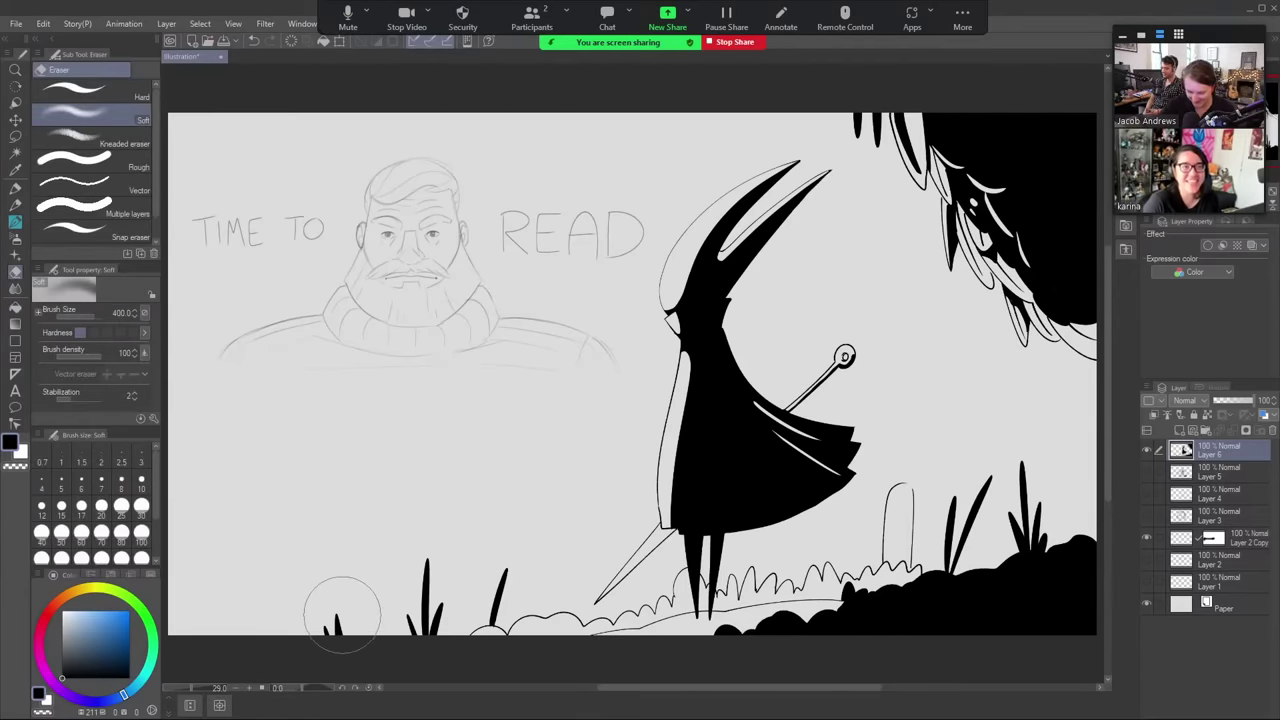
pyautogui.click(110, 96)
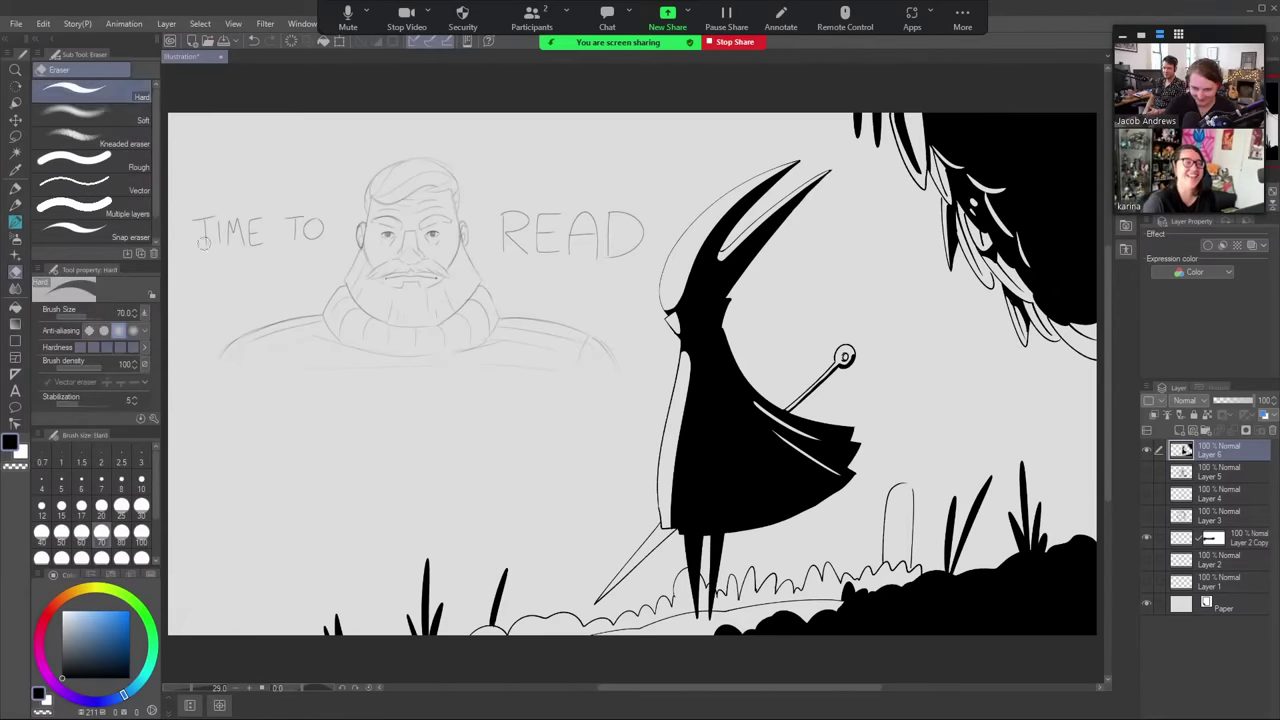
pyautogui.press('[')
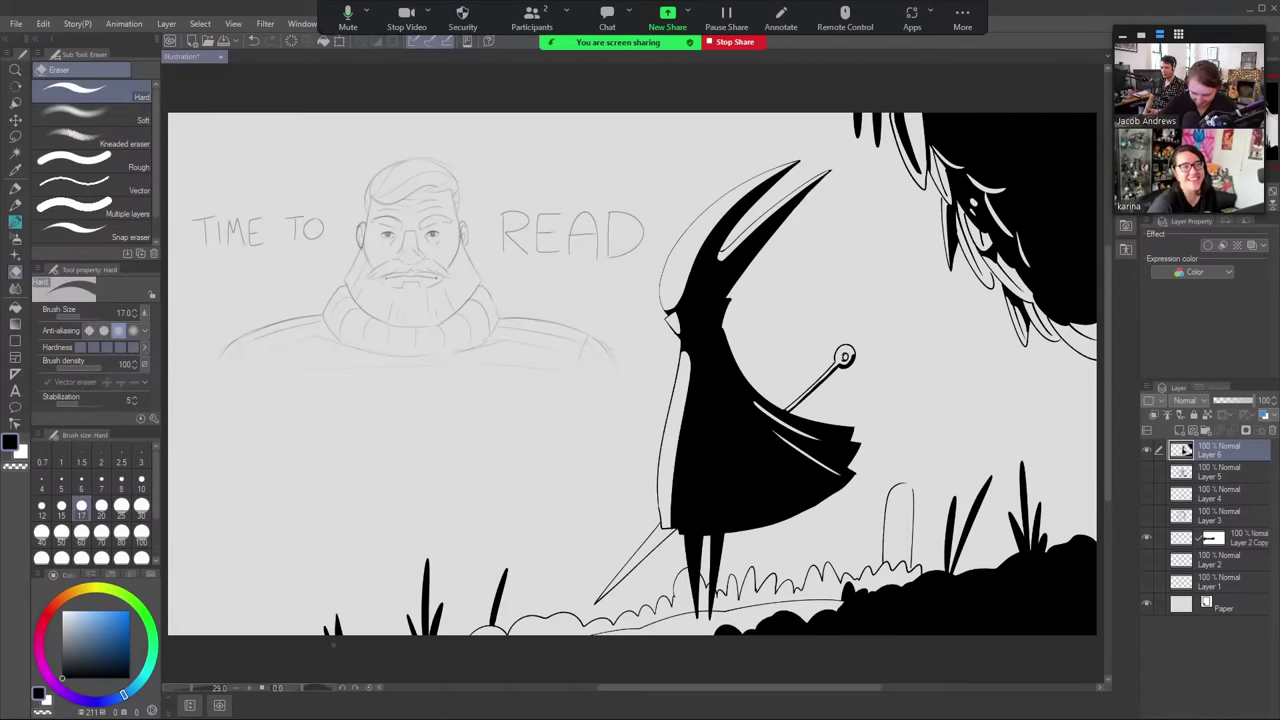
pyautogui.press('[')
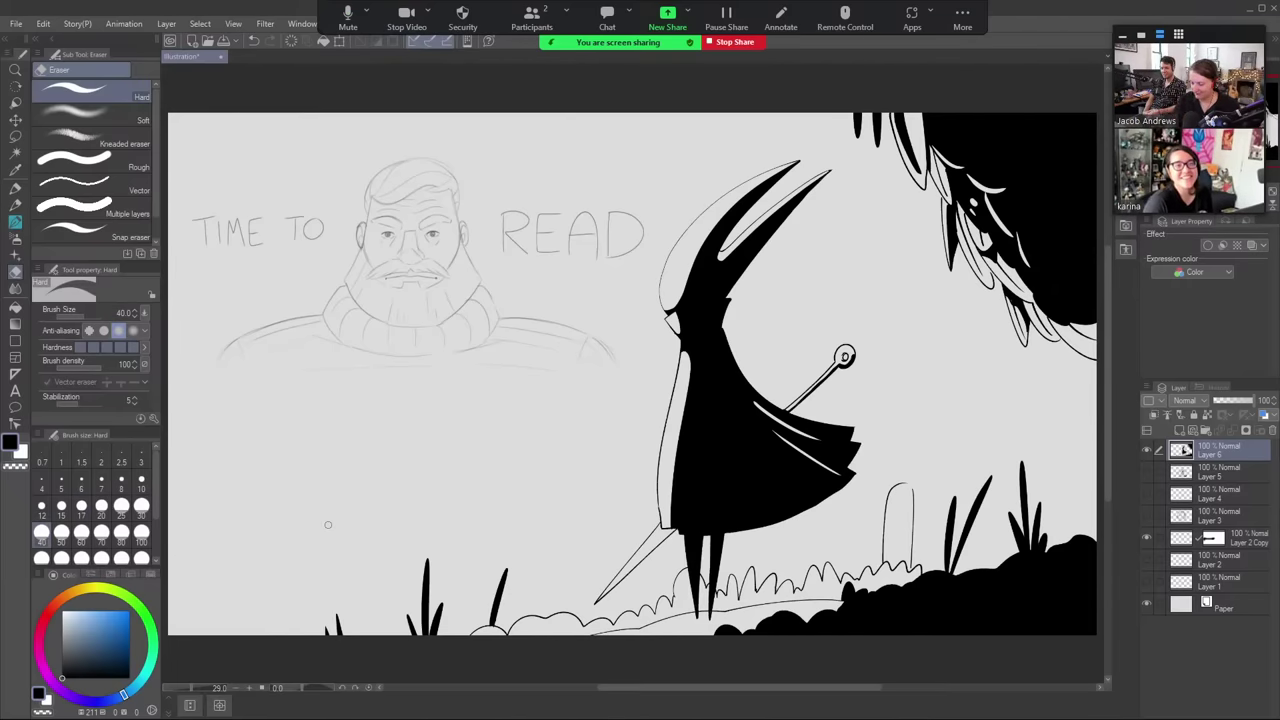
# - Draw a dividing line along the length of the figure's sword blade and fill one side of it black
pyautogui.press('b')
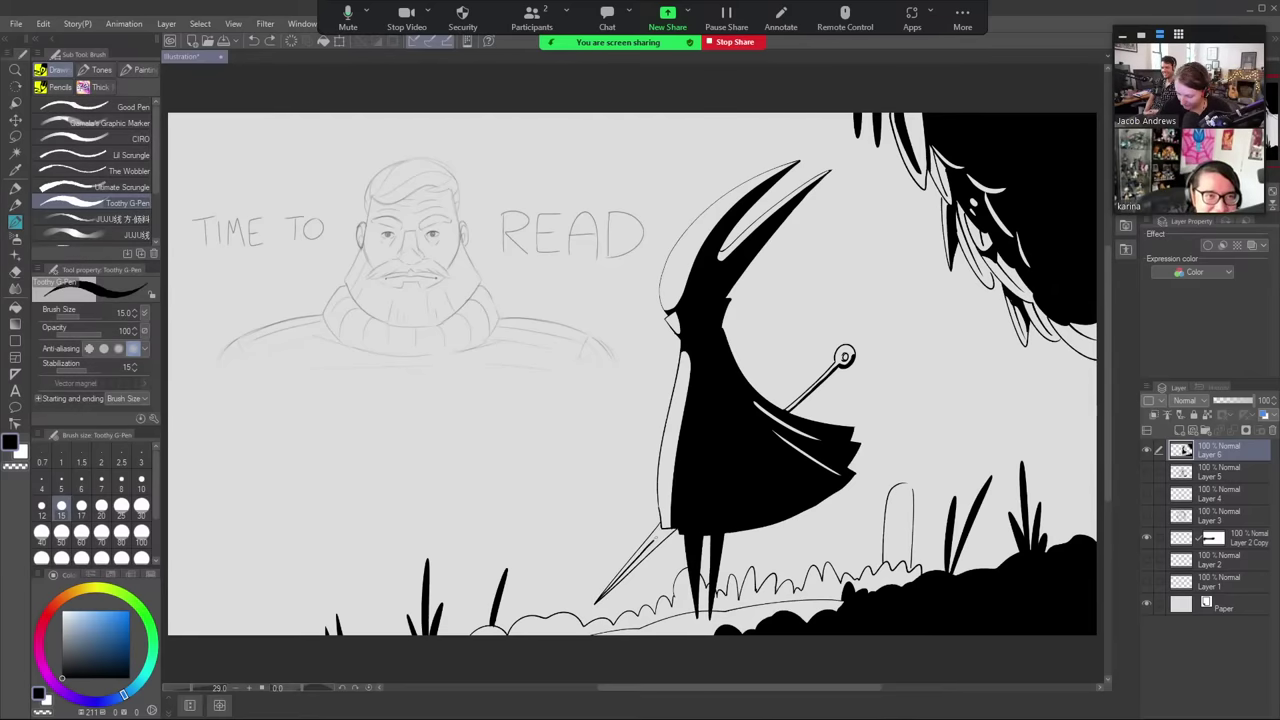
pyautogui.press('g')
pyautogui.press('g')
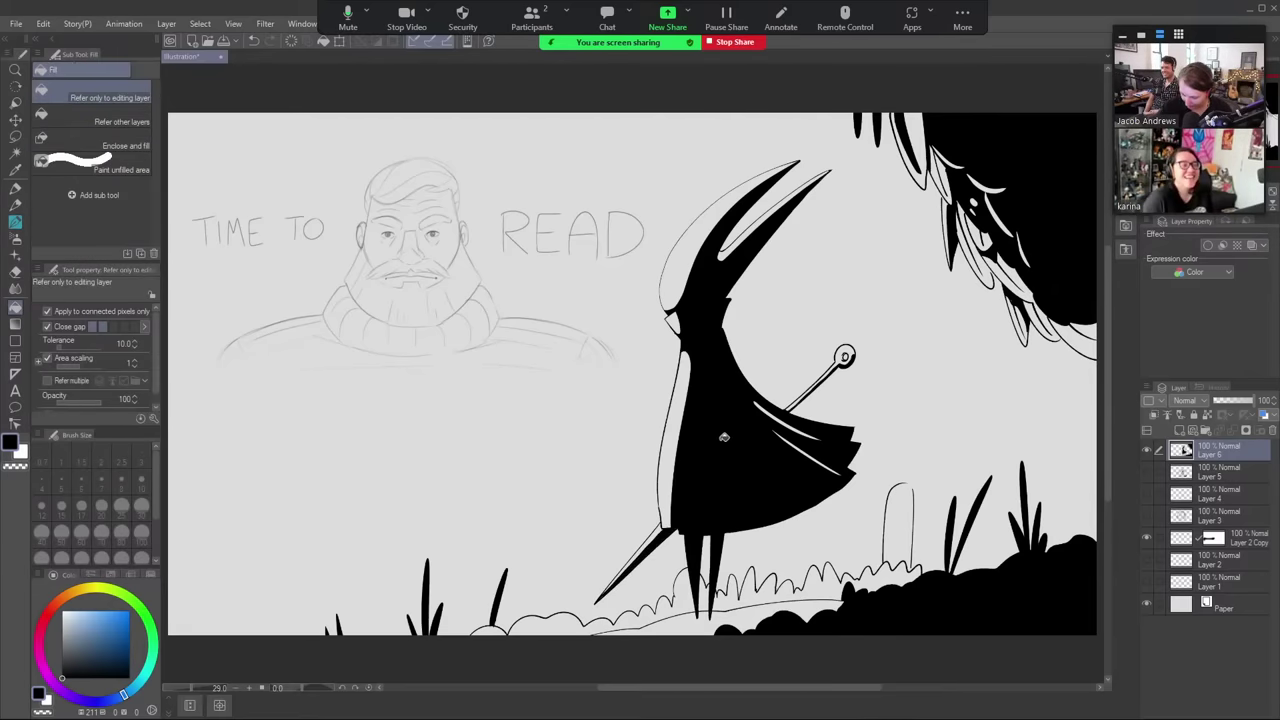
# - Erase two thin fold highlights into the front of the black cloak and a collar line across the neck, redoing the rough collar stroke
pyautogui.press('e')
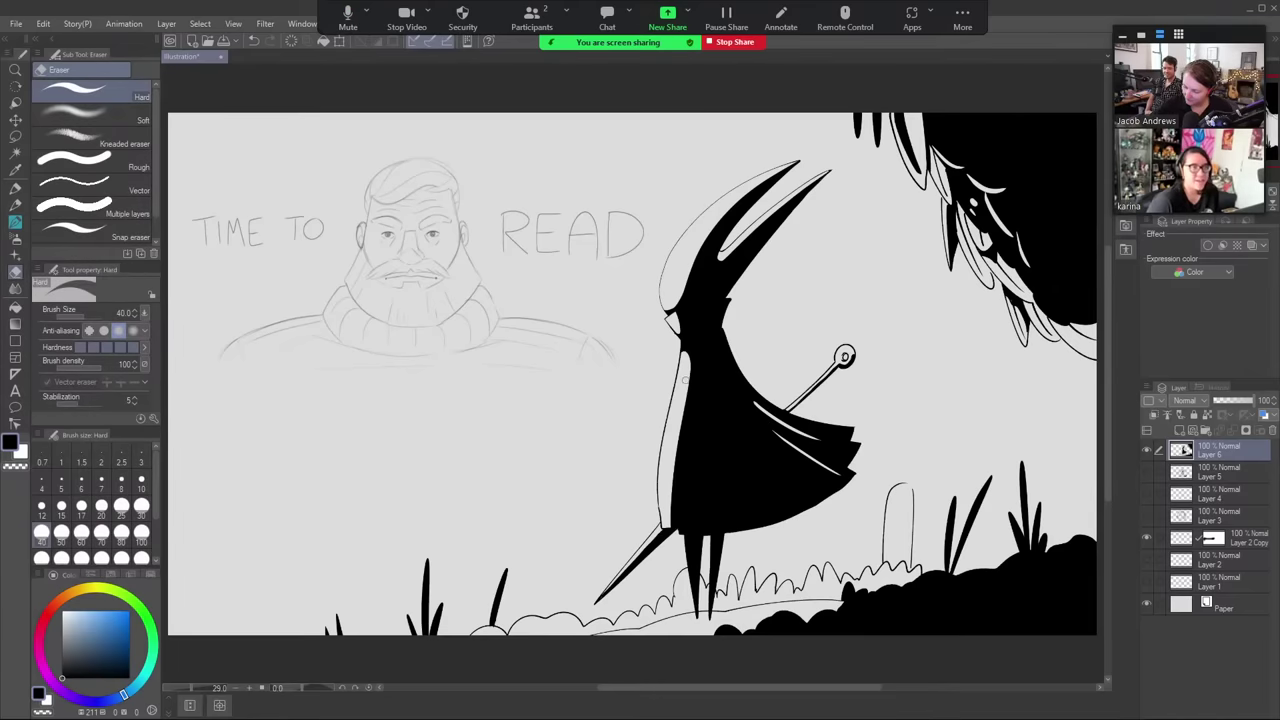
pyautogui.moveTo(686, 404); pyautogui.dragTo(695, 495)
pyautogui.moveTo(688, 387); pyautogui.dragTo(722, 463)
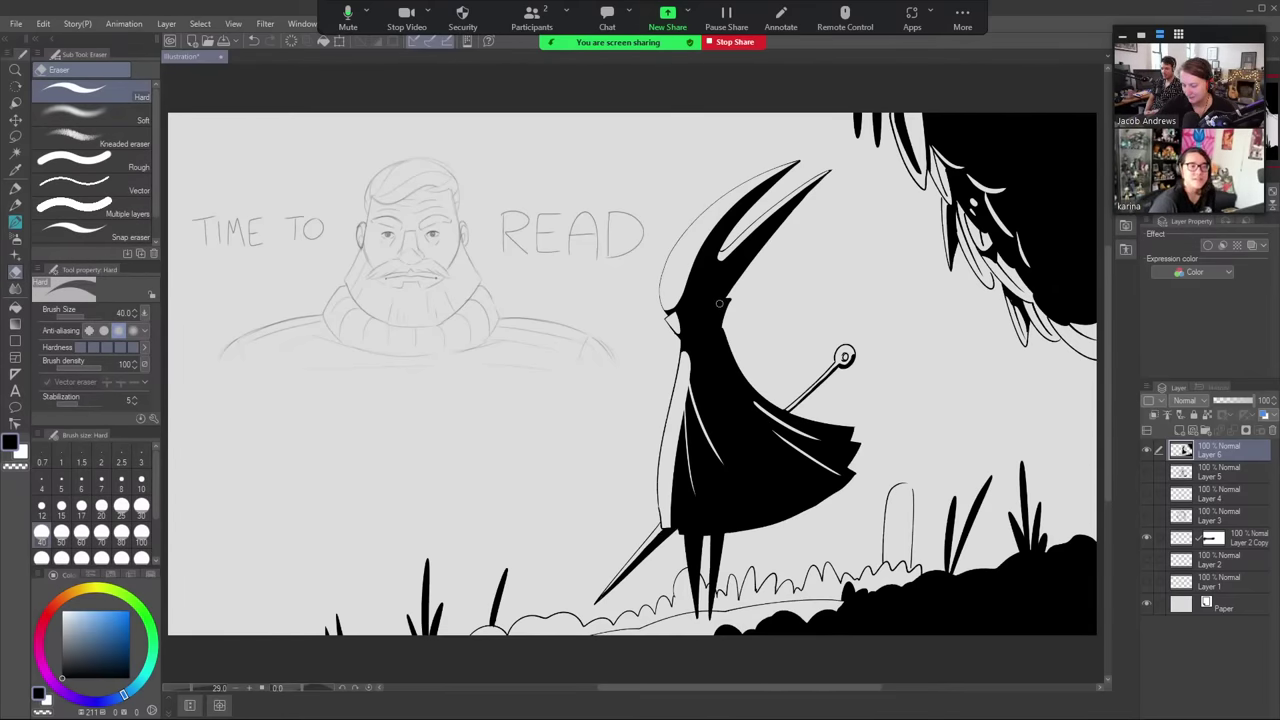
pyautogui.moveTo(728, 299); pyautogui.dragTo(703, 302)
pyautogui.hotkey('ctrl', 'z')
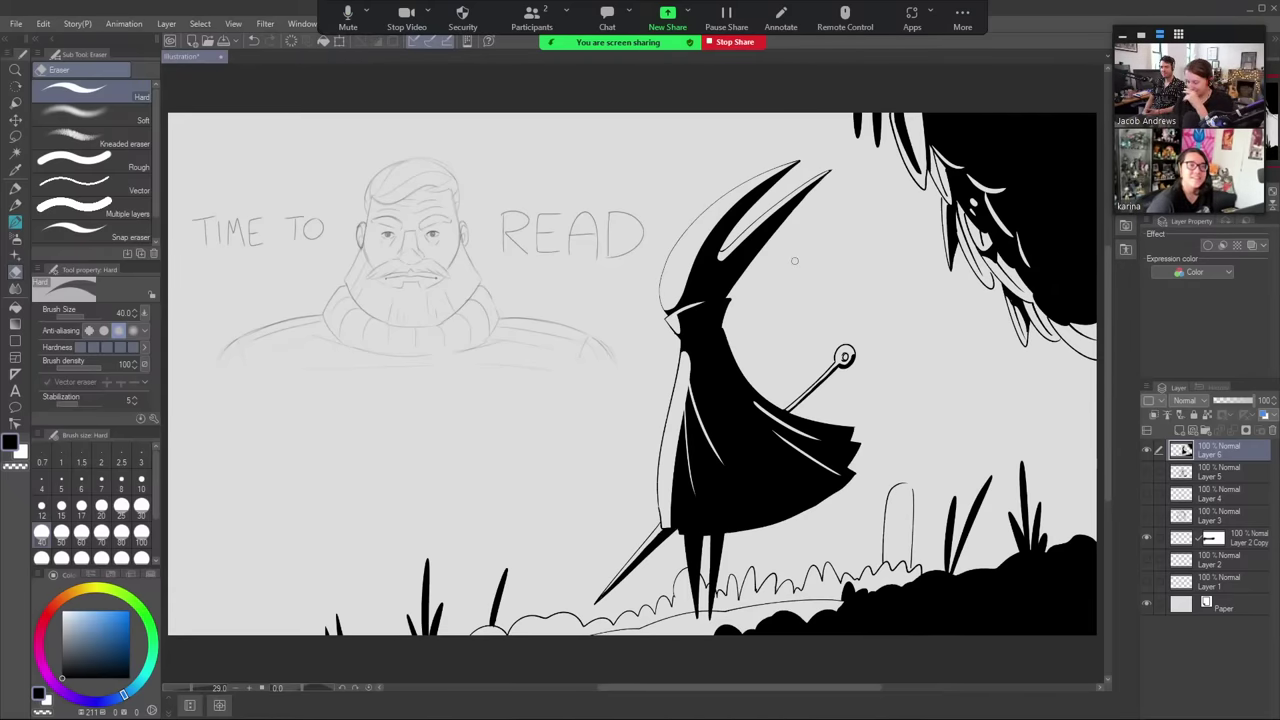
# - Draw a small round-topped creature with a smiling face in the canvas's lower-left corner and erase most of its left outline
pyautogui.press('p')
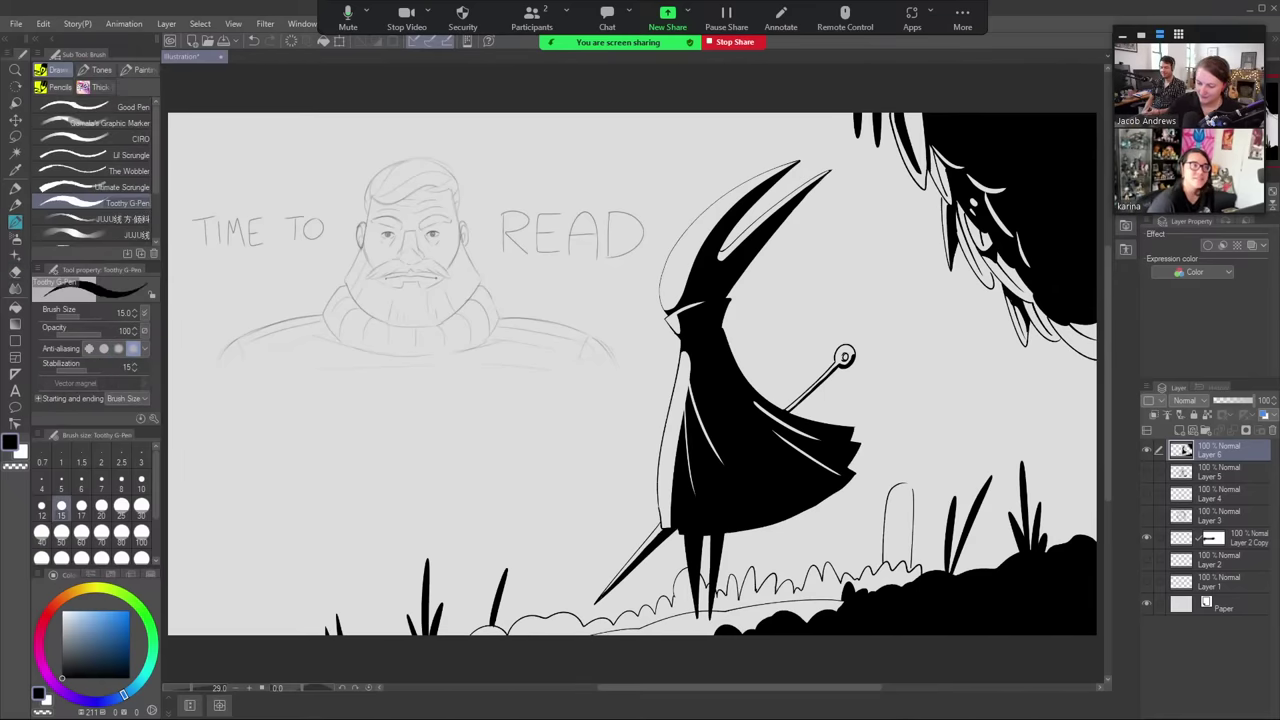
pyautogui.moveTo(208, 634)
pyautogui.mouseDown()
pyautogui.moveTo(251, 595)
pyautogui.moveTo(264, 634)
pyautogui.mouseUp()
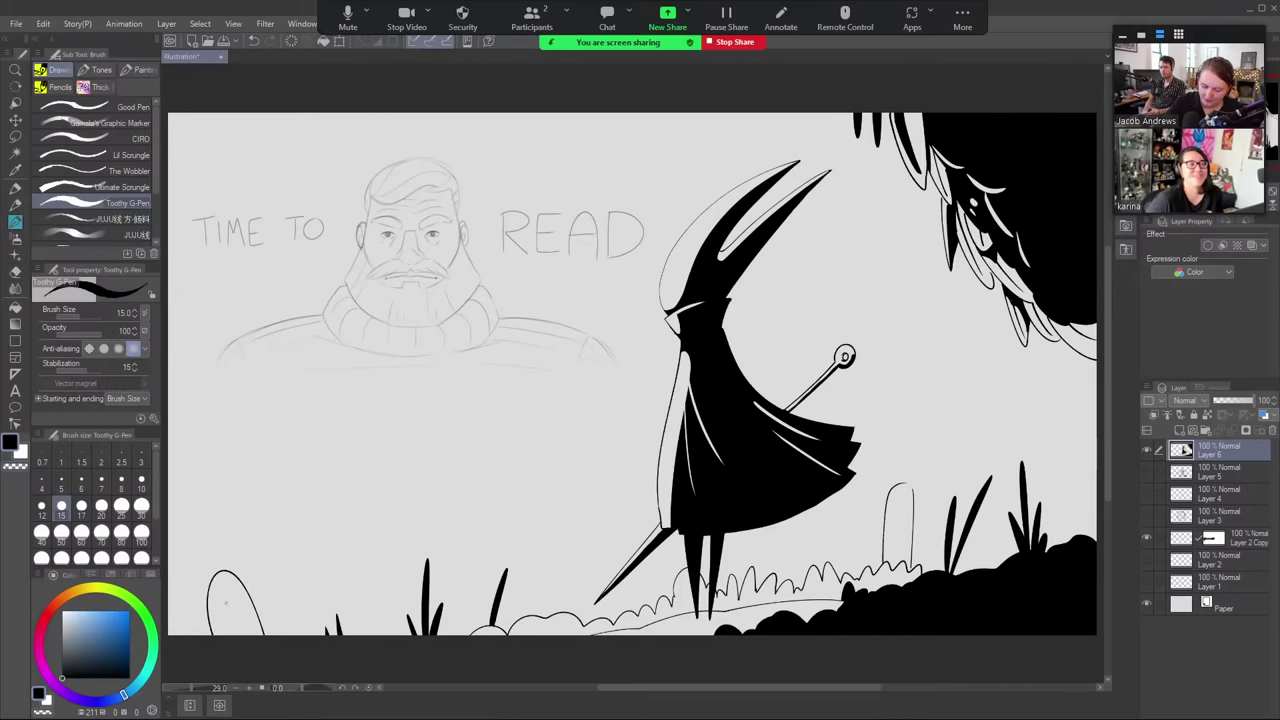
pyautogui.moveTo(236, 591)
pyautogui.mouseDown()
pyautogui.moveTo(226, 631)
pyautogui.moveTo(245, 613)
pyautogui.moveTo(215, 585)
pyautogui.moveTo(211, 640)
pyautogui.mouseUp()
pyautogui.hotkey('ctrl', 'z')
pyautogui.press('e')
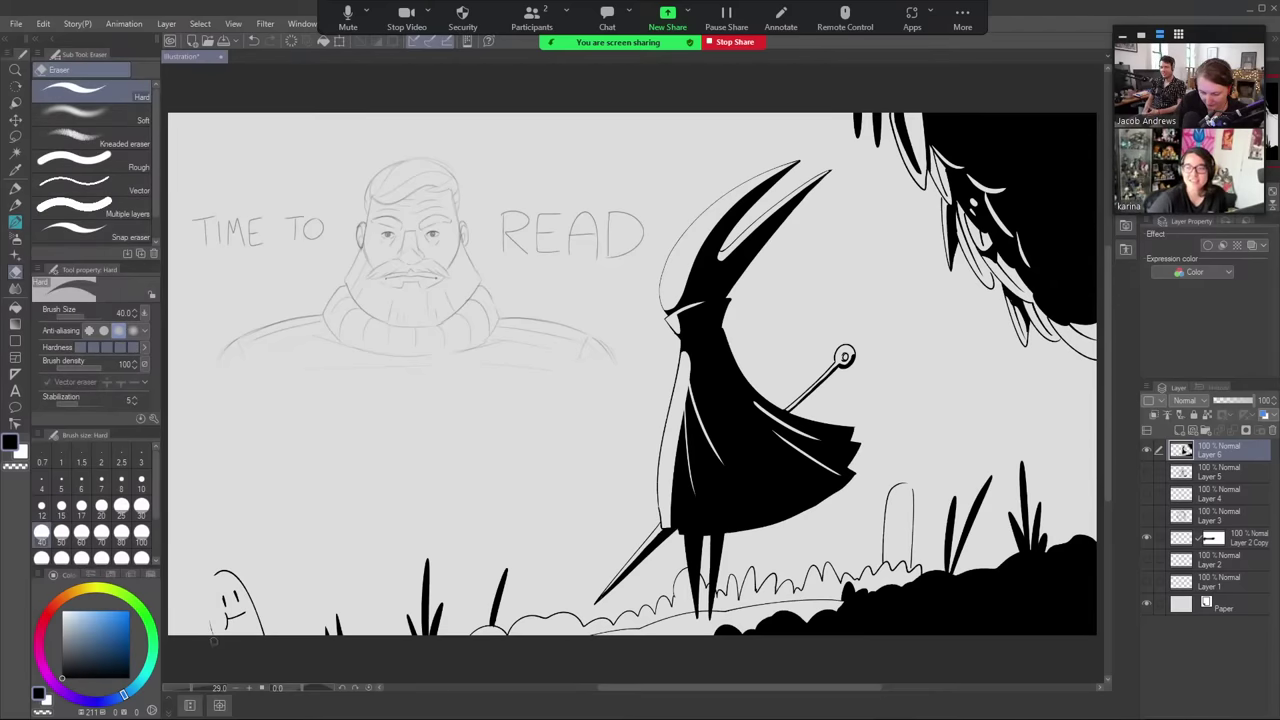
# - Add a curled tuft on top of the small creature's head and turn its smile into an open, dark mouth
pyautogui.press('b')
pyautogui.moveTo(224, 569)
pyautogui.mouseDown()
pyautogui.moveTo(209, 557)
pyautogui.moveTo(216, 572)
pyautogui.mouseUp()
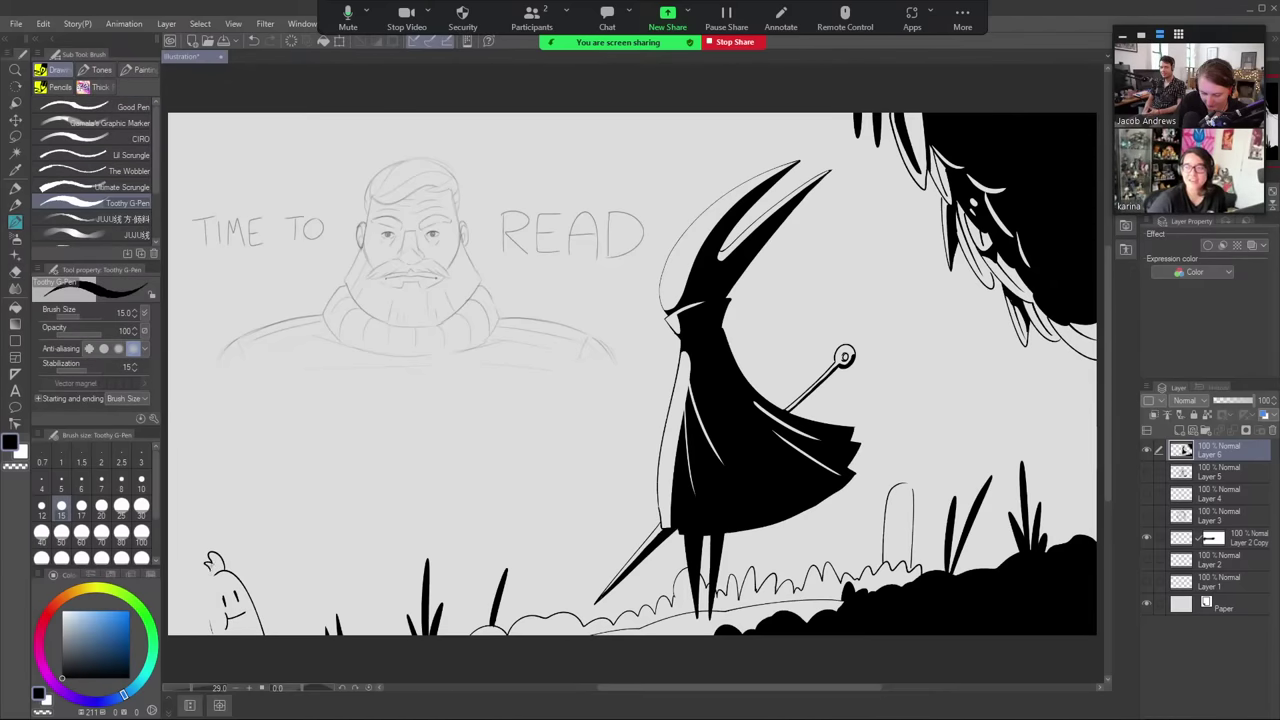
pyautogui.moveTo(230, 622); pyautogui.dragTo(245, 628)
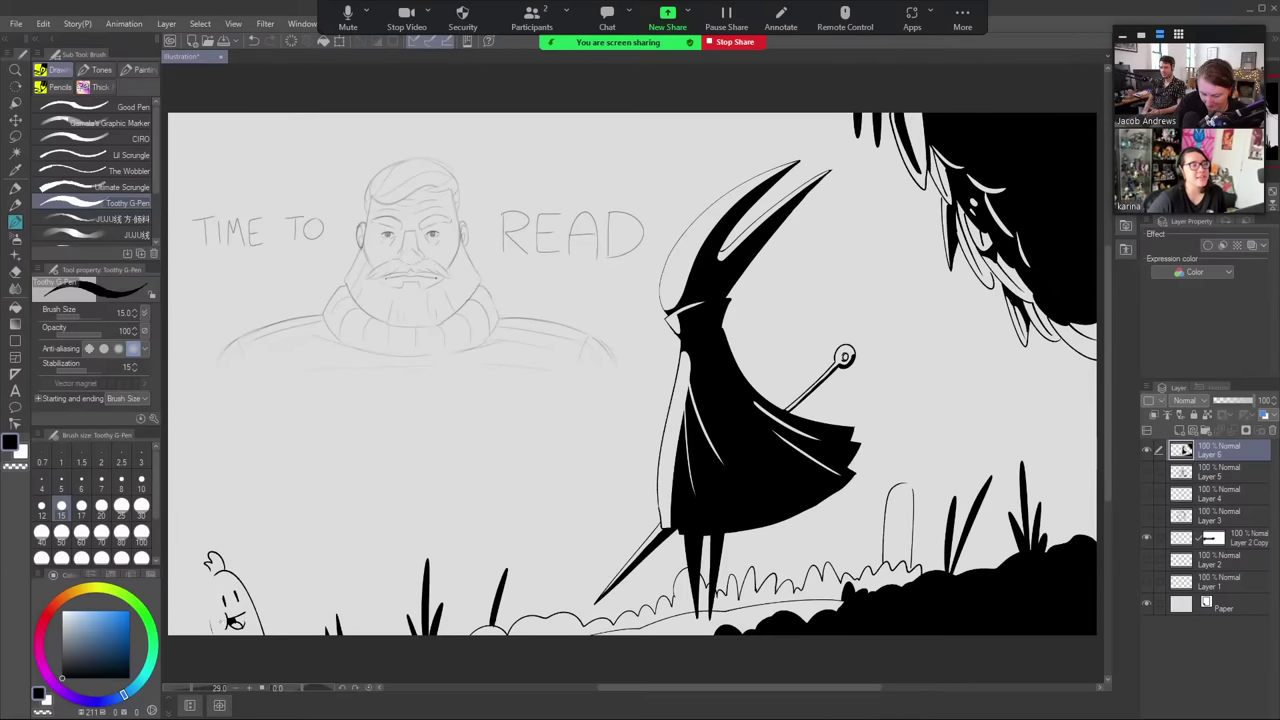
# - Clean up beside the creature's mouth, redraw its left edge, undo a stray mark and add a raised waving hand beside it
pyautogui.press('e')
pyautogui.press('p')
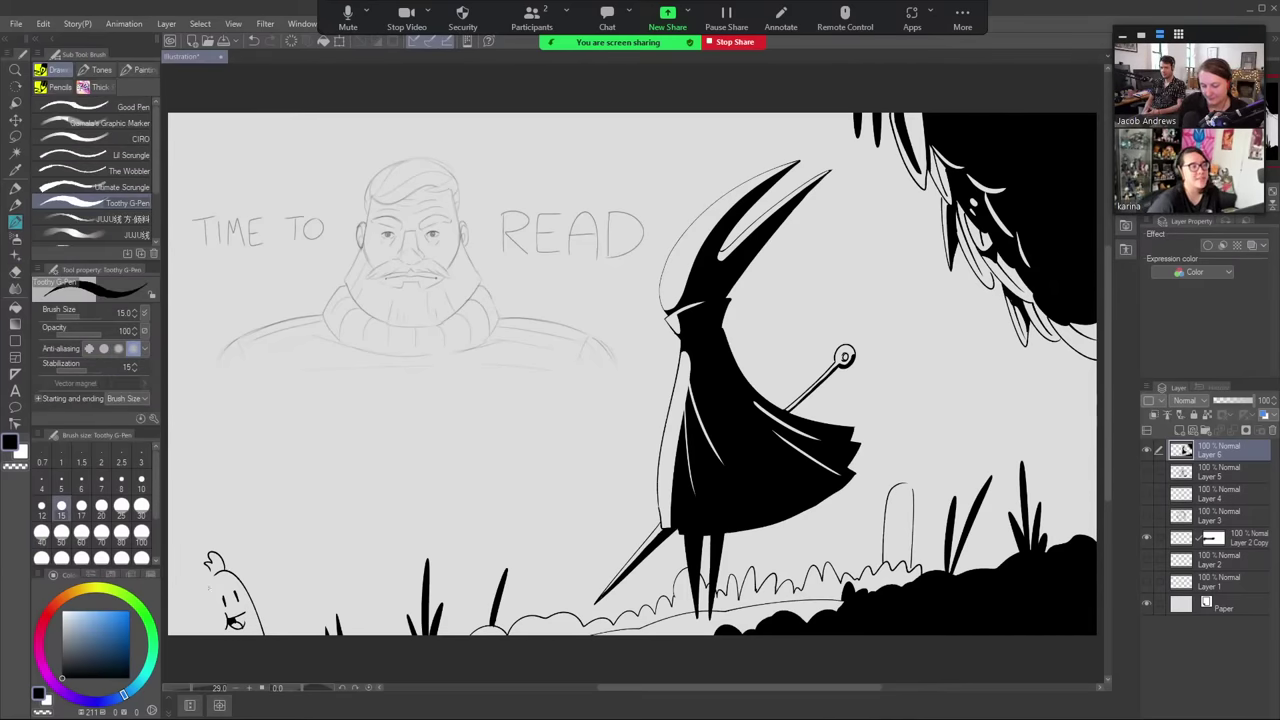
pyautogui.moveTo(207, 583); pyautogui.dragTo(206, 611)
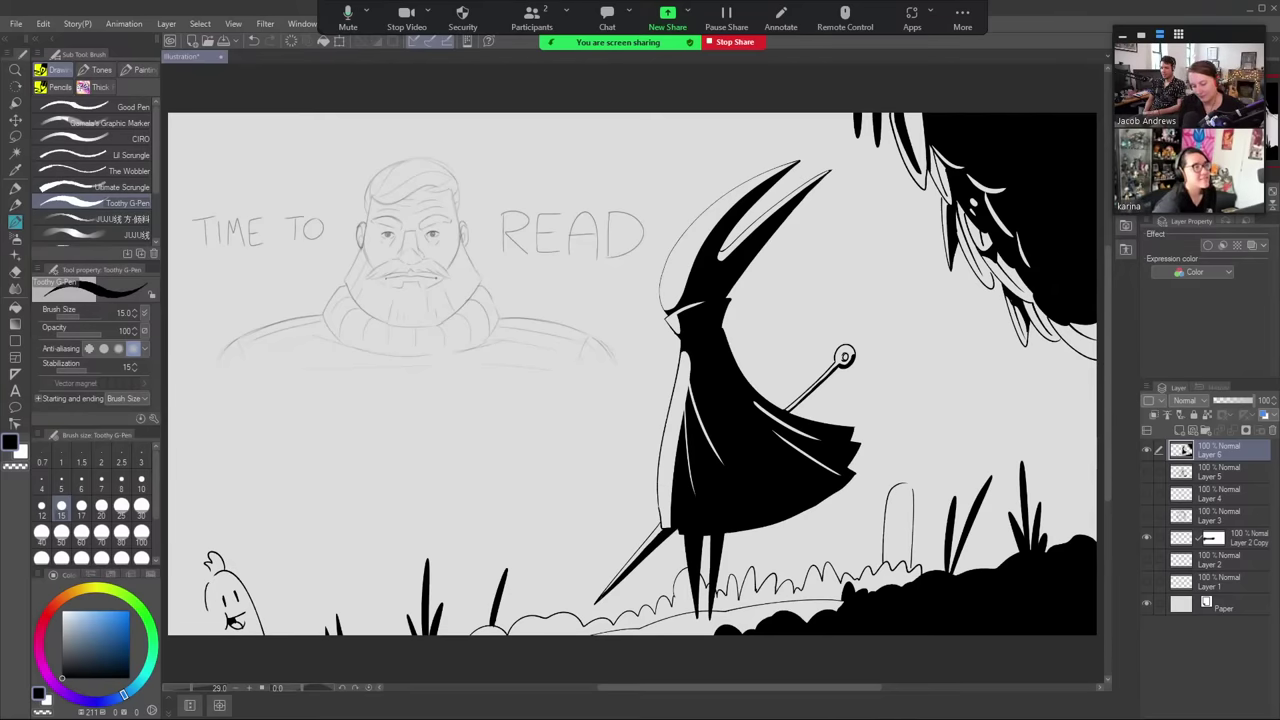
pyautogui.moveTo(201, 623); pyautogui.dragTo(217, 619)
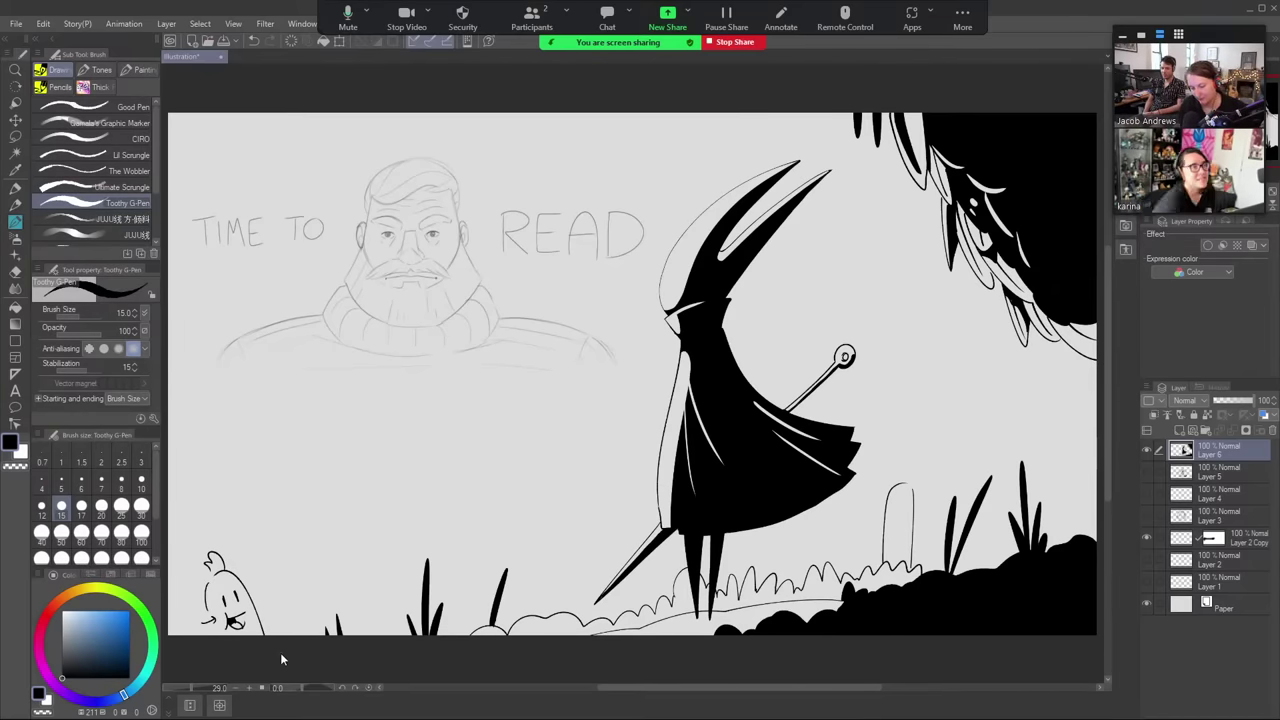
pyautogui.hotkey('ctrl', 'z')
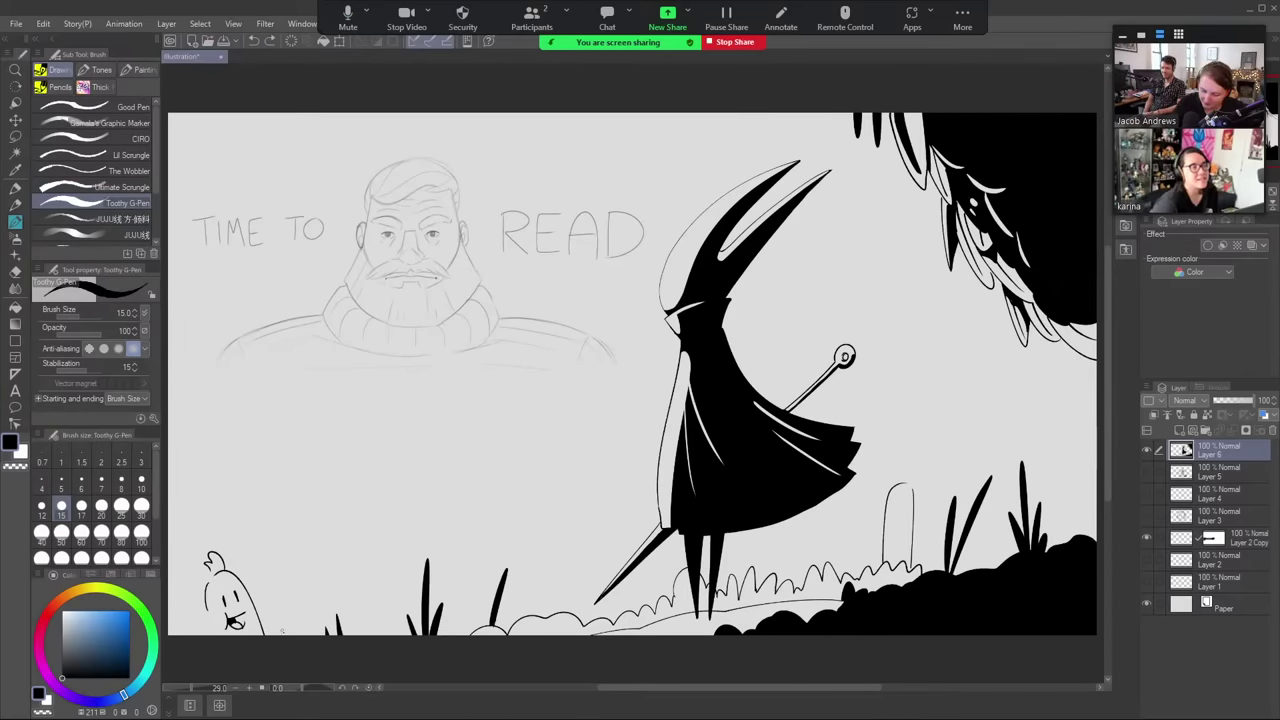
pyautogui.moveTo(283, 630)
pyautogui.mouseDown()
pyautogui.moveTo(282, 603)
pyautogui.moveTo(298, 606)
pyautogui.mouseUp()
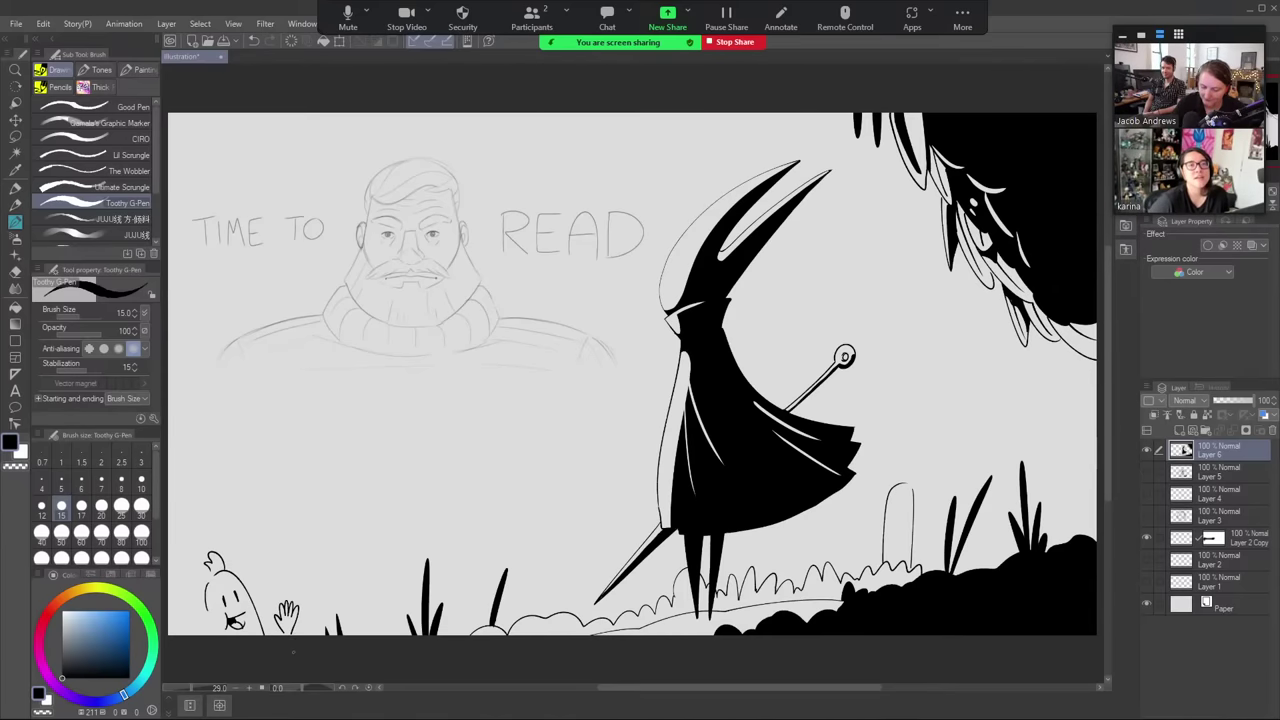